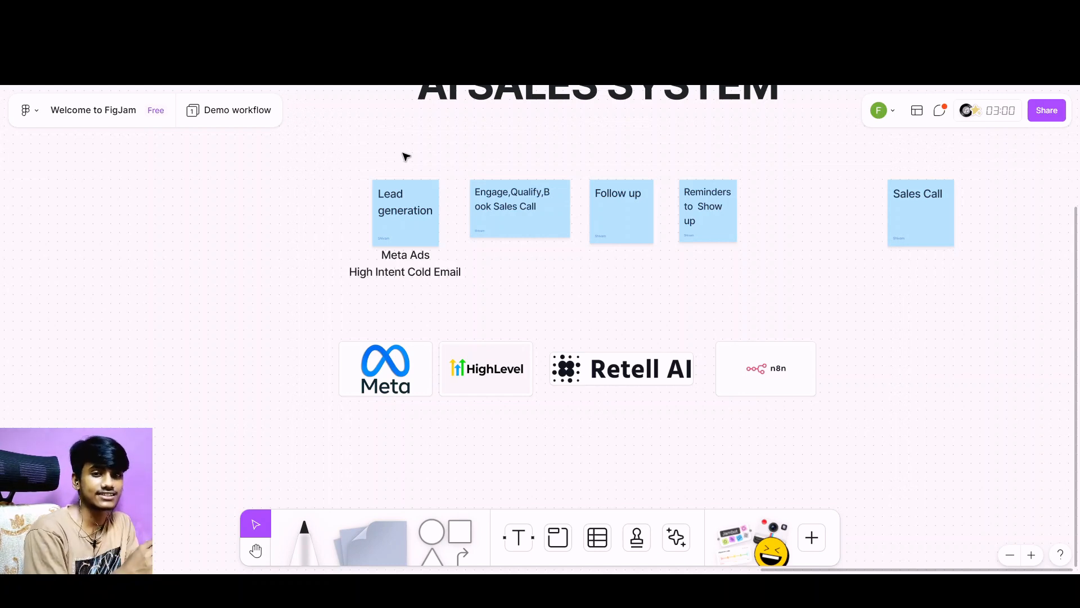
Place a square shape in the empty canvas area below the Meta logo.
scroll(443, 339, down, 3)
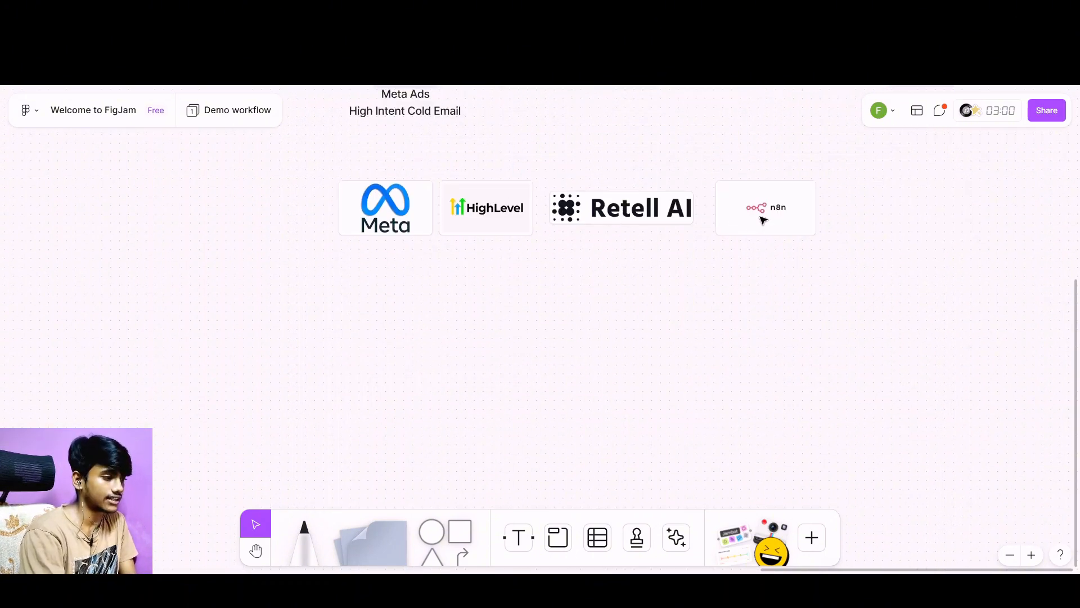
scroll(686, 299, down, 1)
scroll(686, 299, down, 2)
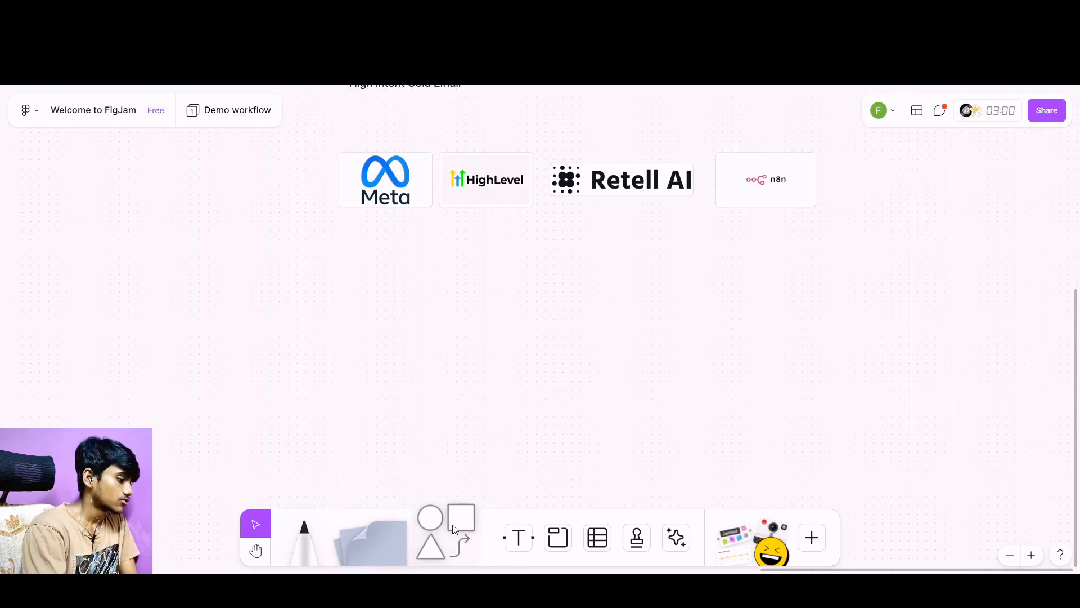
click(444, 538)
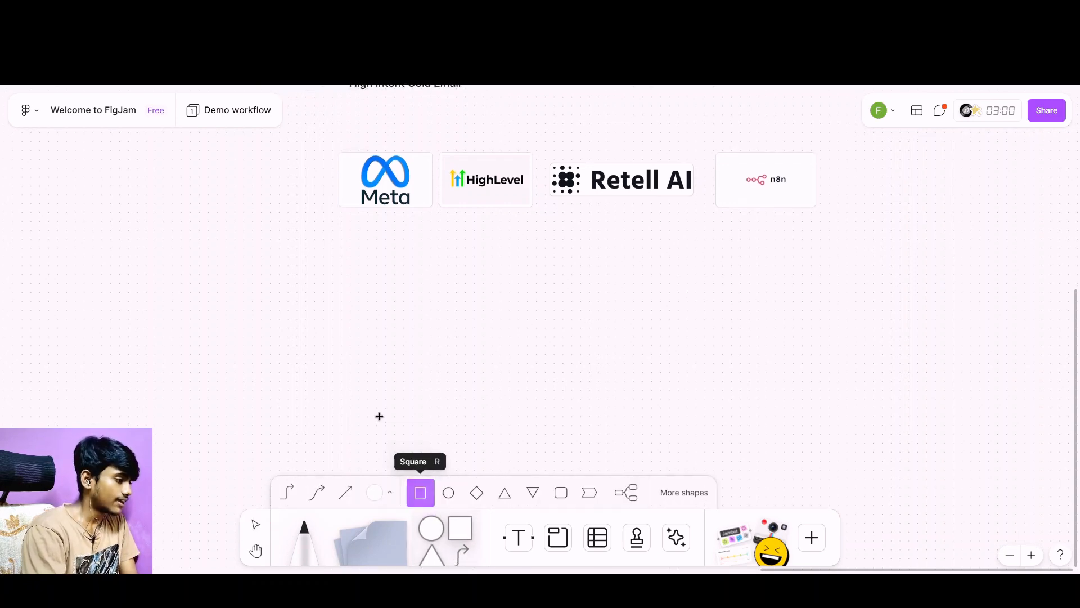
click(359, 350)
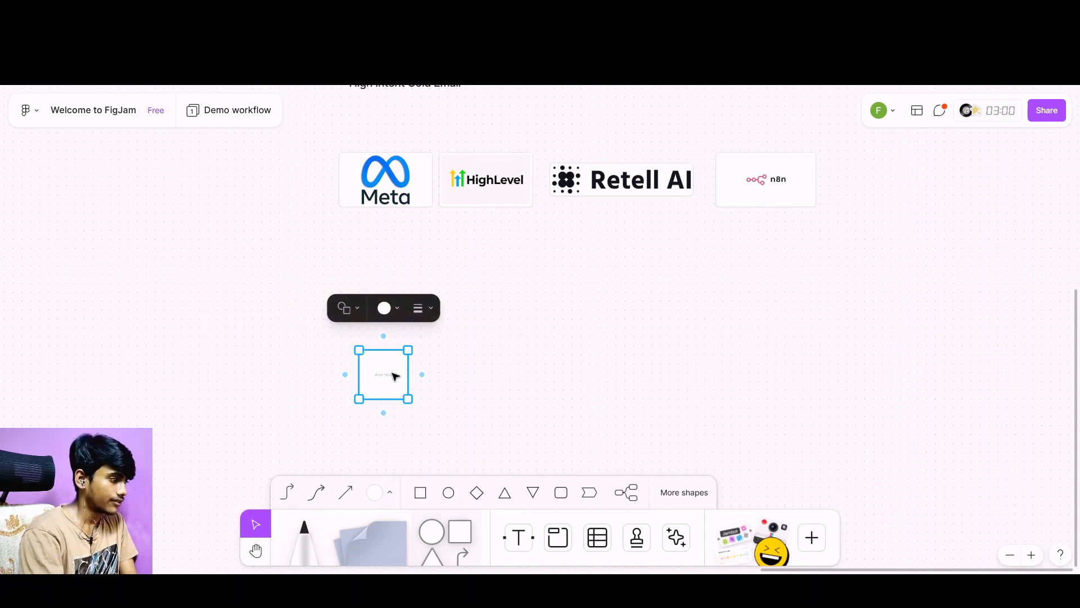
Label the square "Fill out form" with the text size set to Medium.
double_click(386, 374)
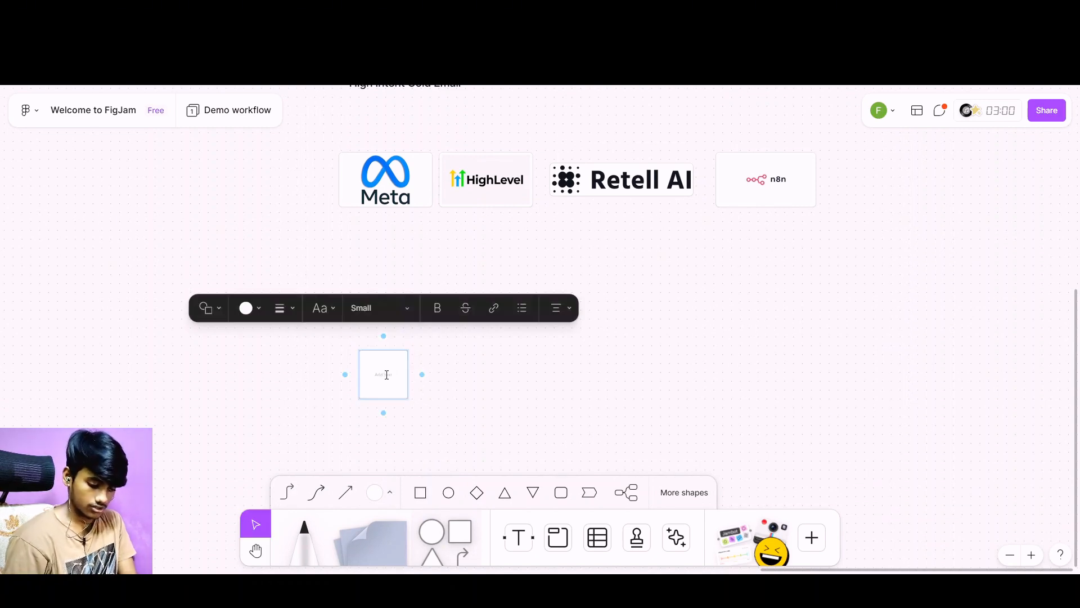
text(Fill)
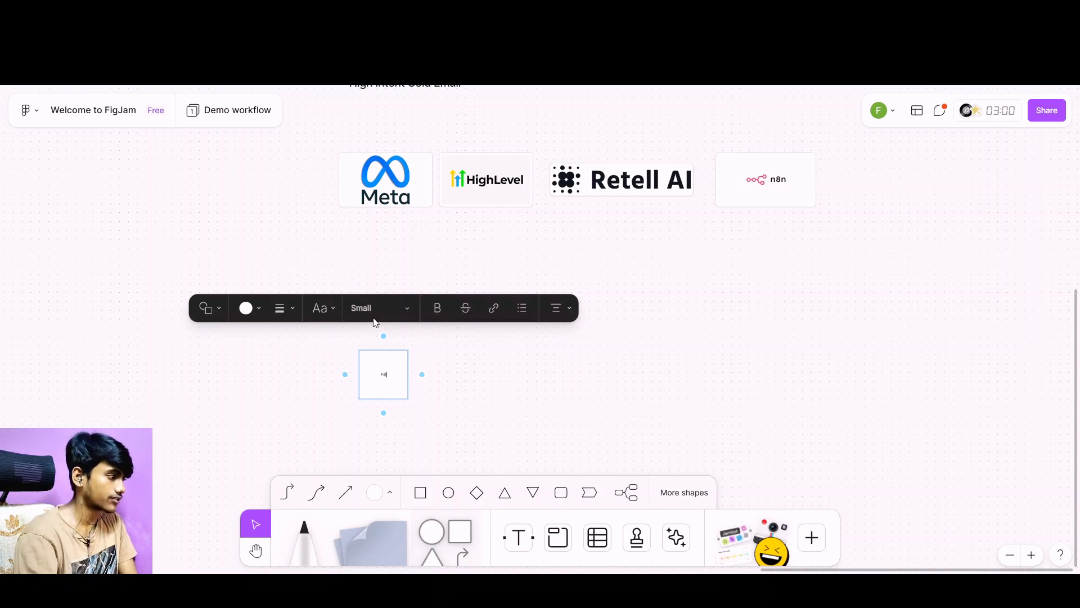
click(376, 319)
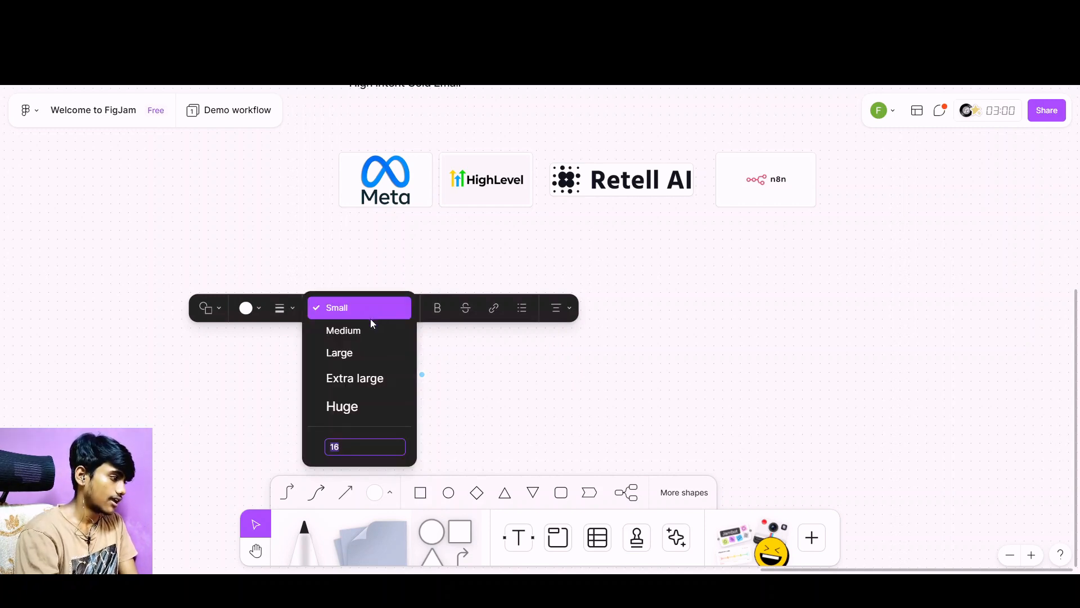
click(365, 332)
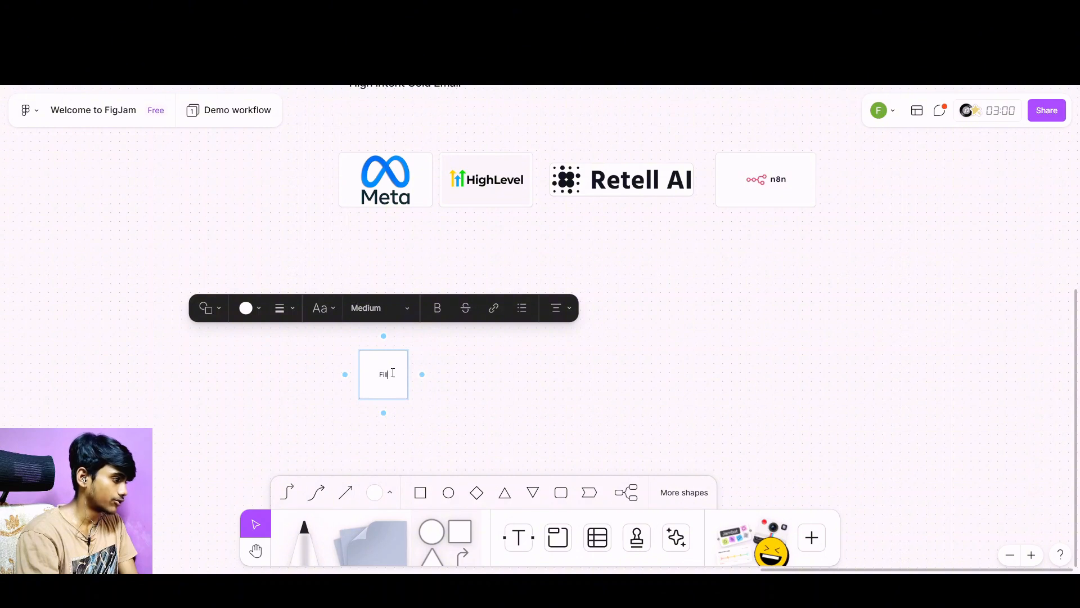
text(out)
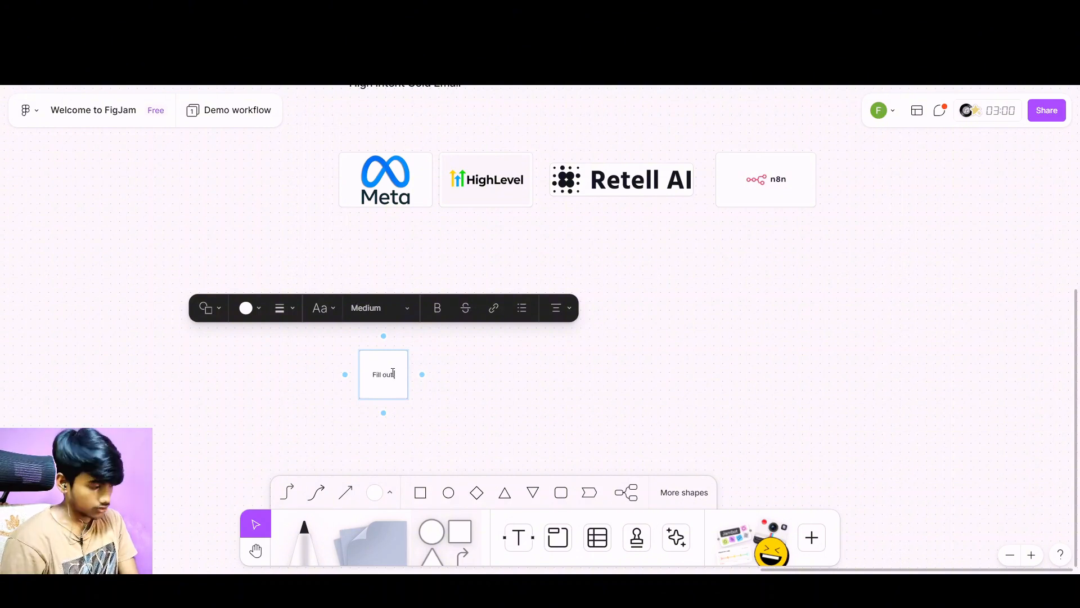
scroll(394, 374, up, 5)
scroll(403, 353, down, 5)
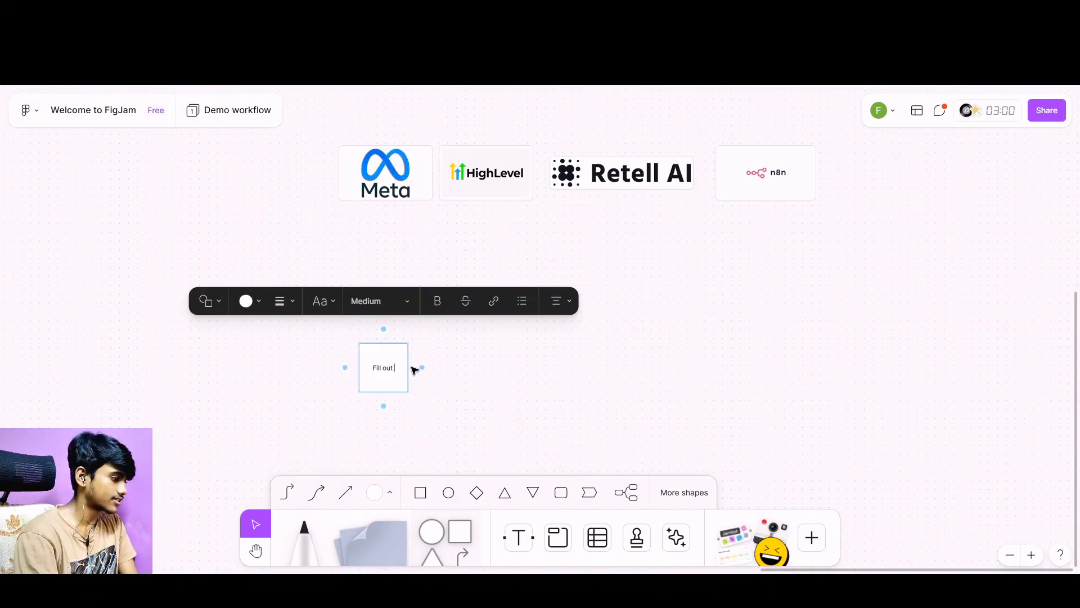
click(447, 426)
click(396, 367)
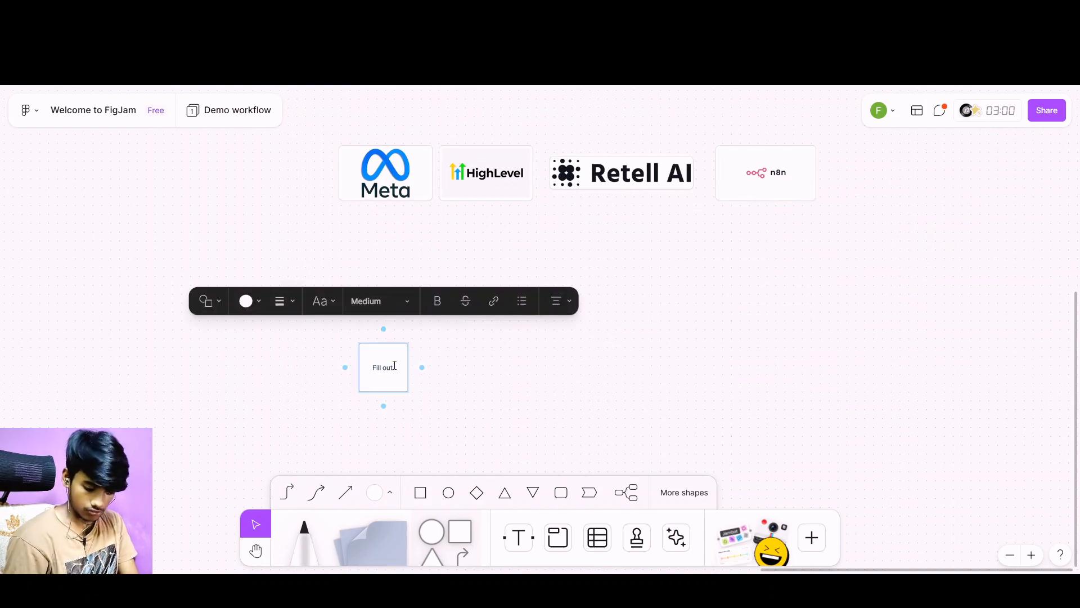
text(fo5rm)
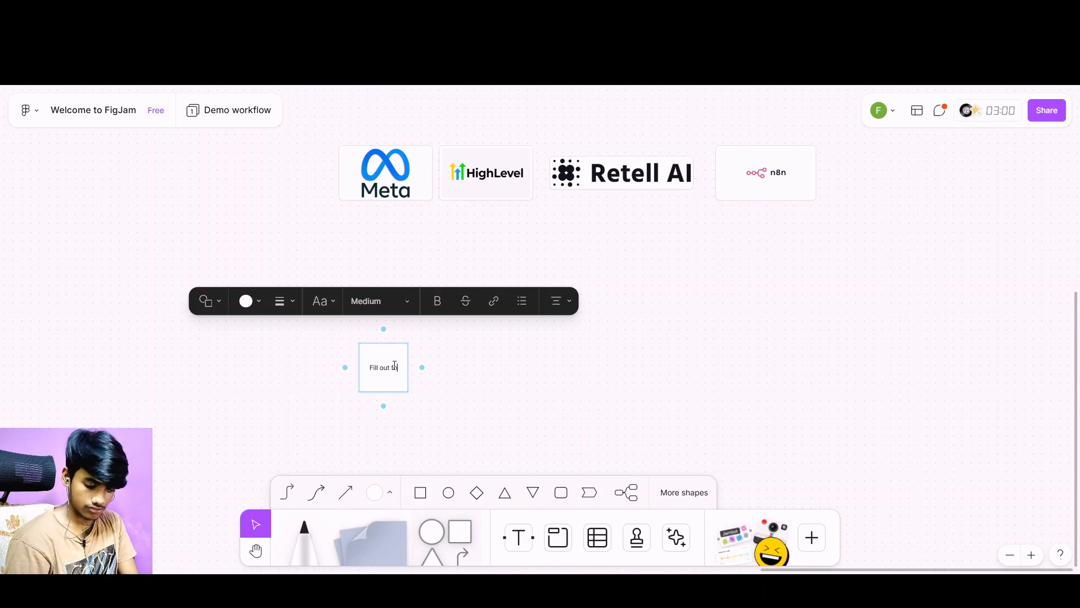
key(BackSpace)
key(BackSpace)
key(BackSpace)
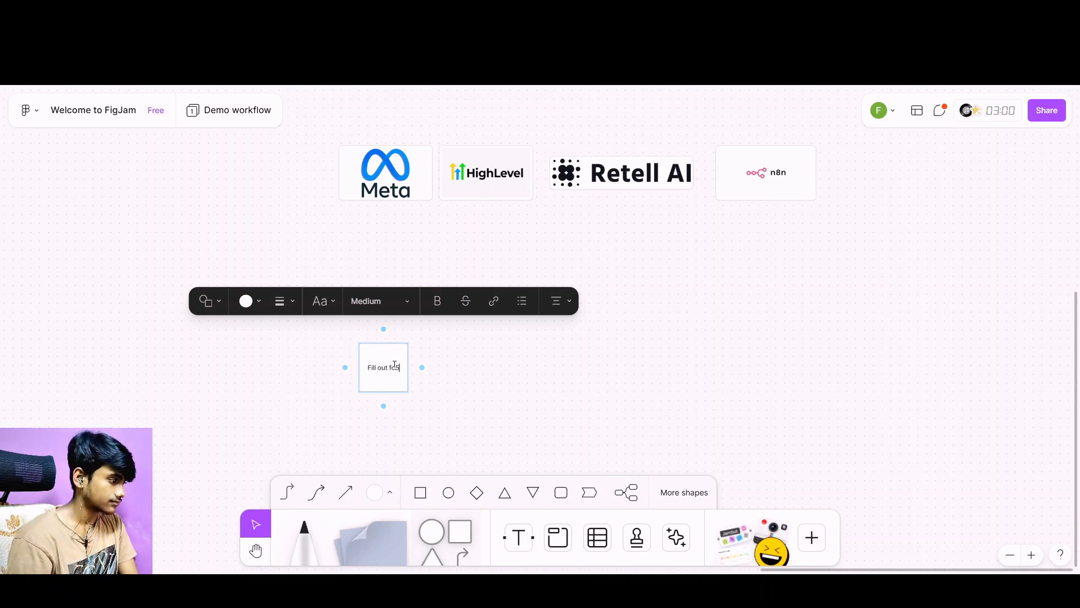
text(rm)
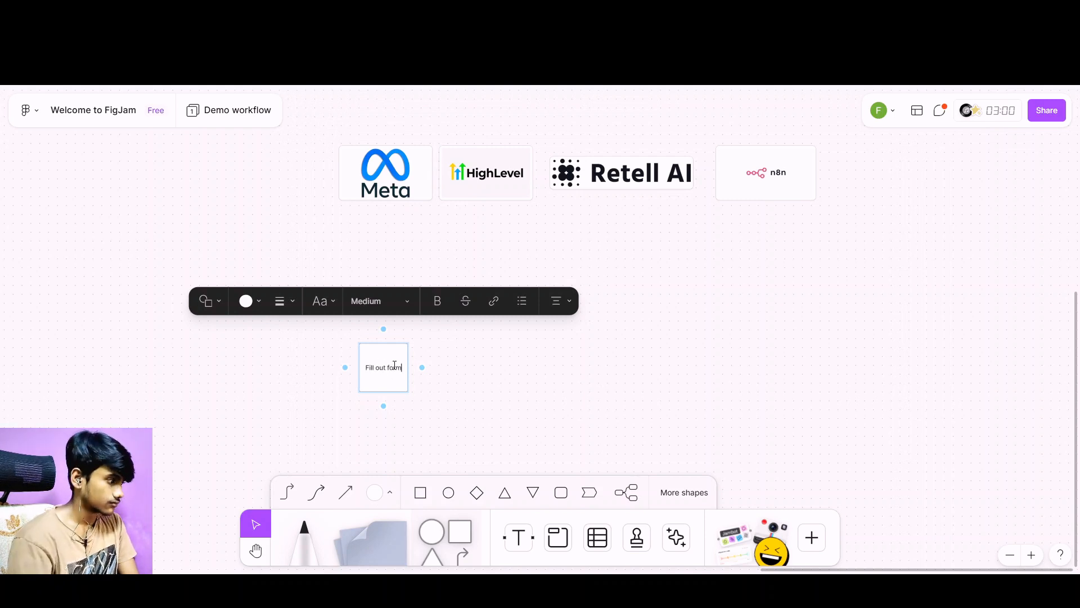
click(438, 394)
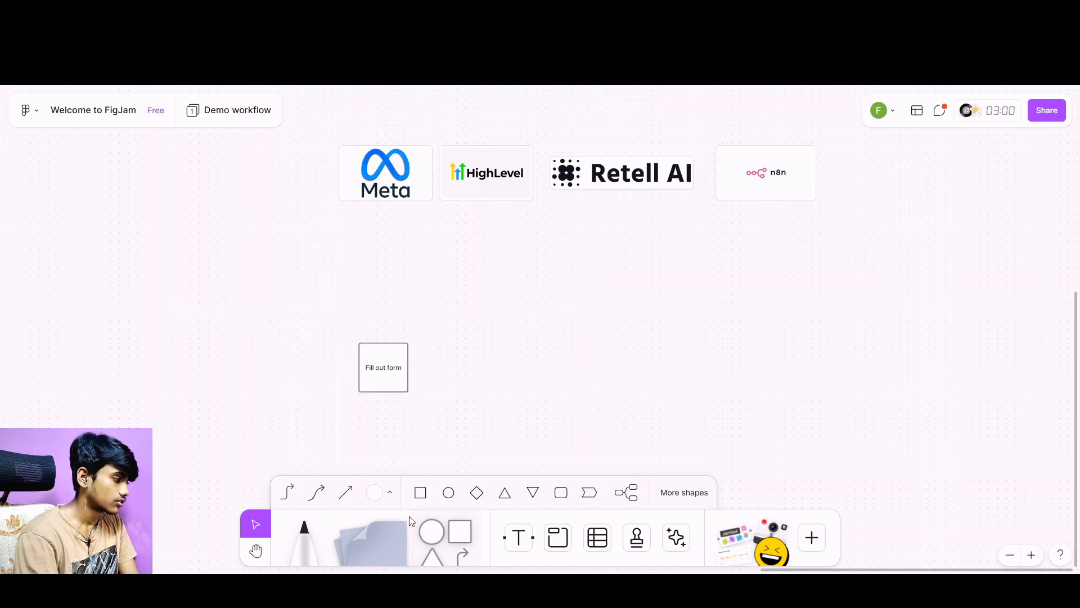
Add the text "Trigger" above the "Fill out form" square and shrink it to font size 55.
click(508, 537)
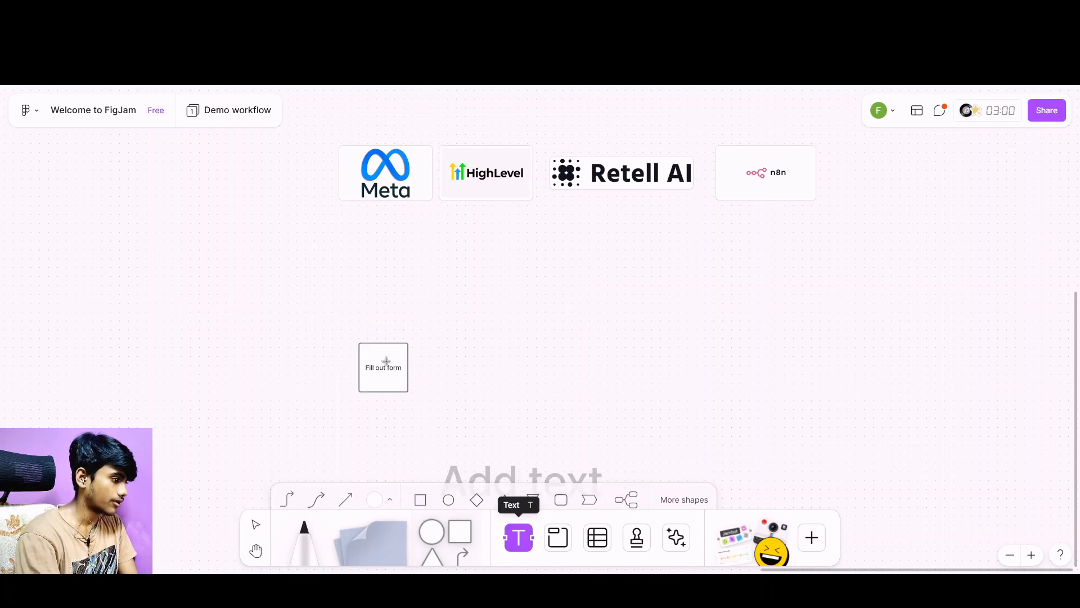
click(356, 304)
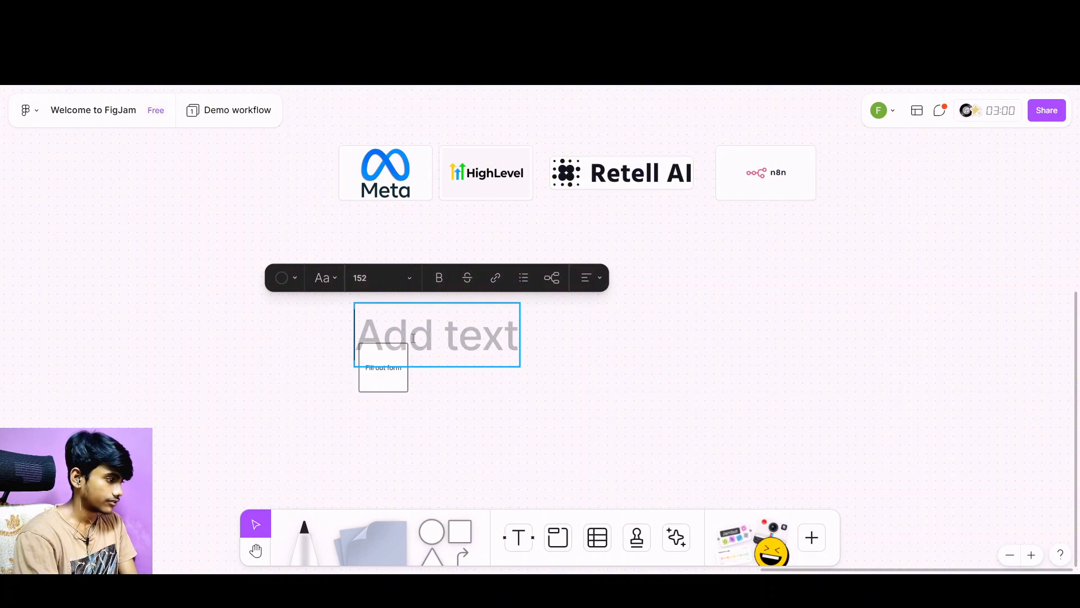
text(Tri)
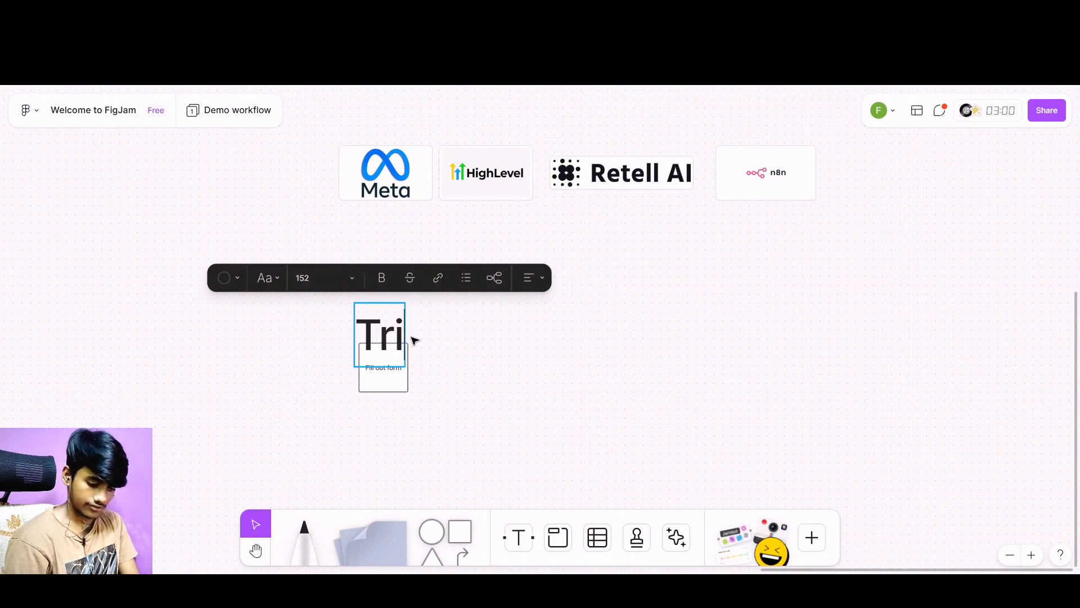
text(gger)
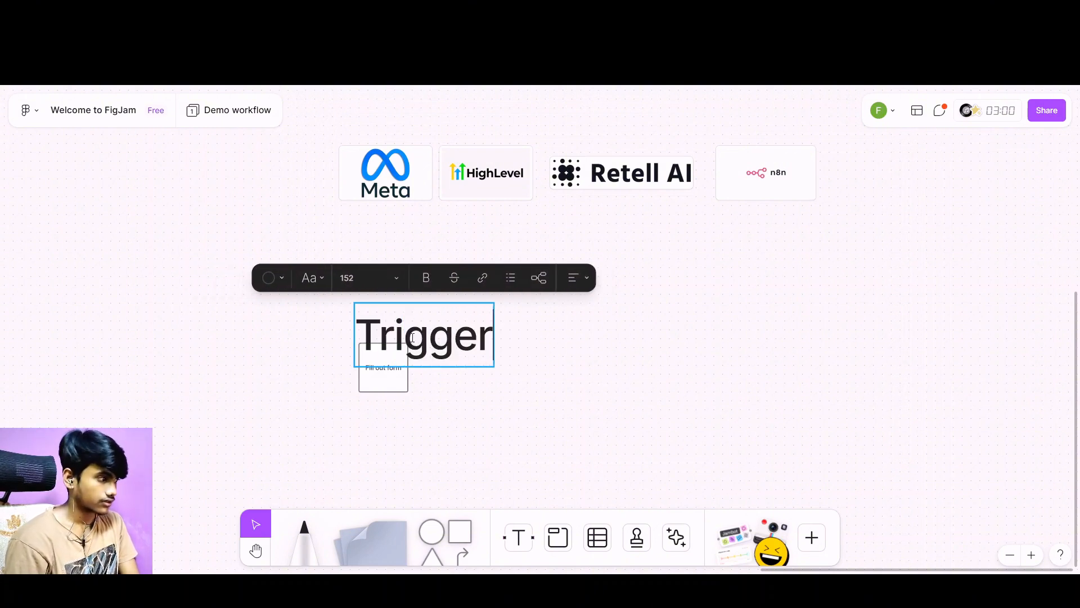
key(Escape)
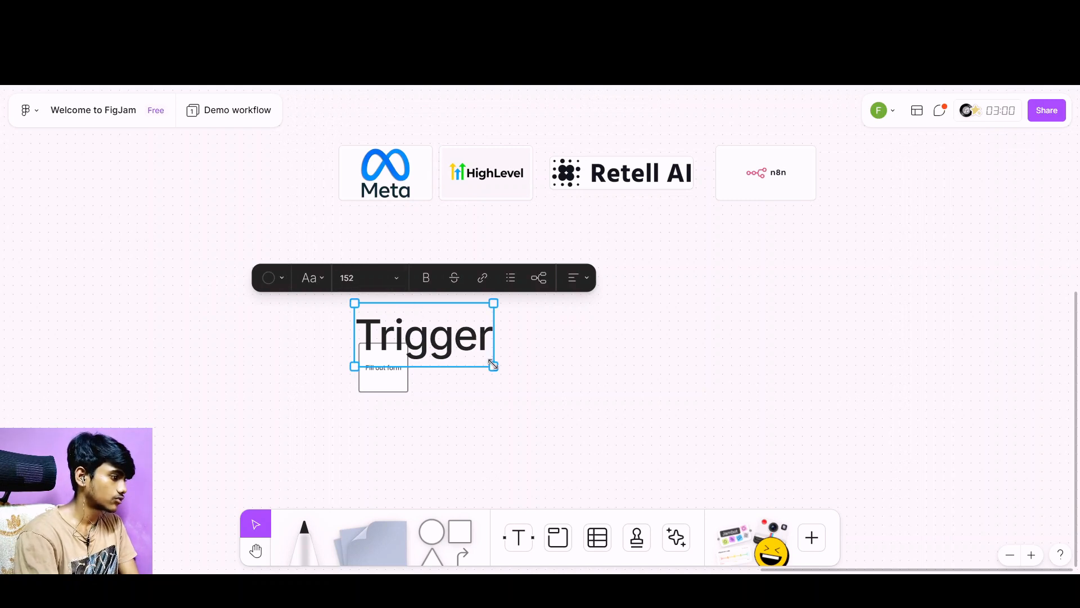
drag(494, 365, 412, 324)
click(386, 319)
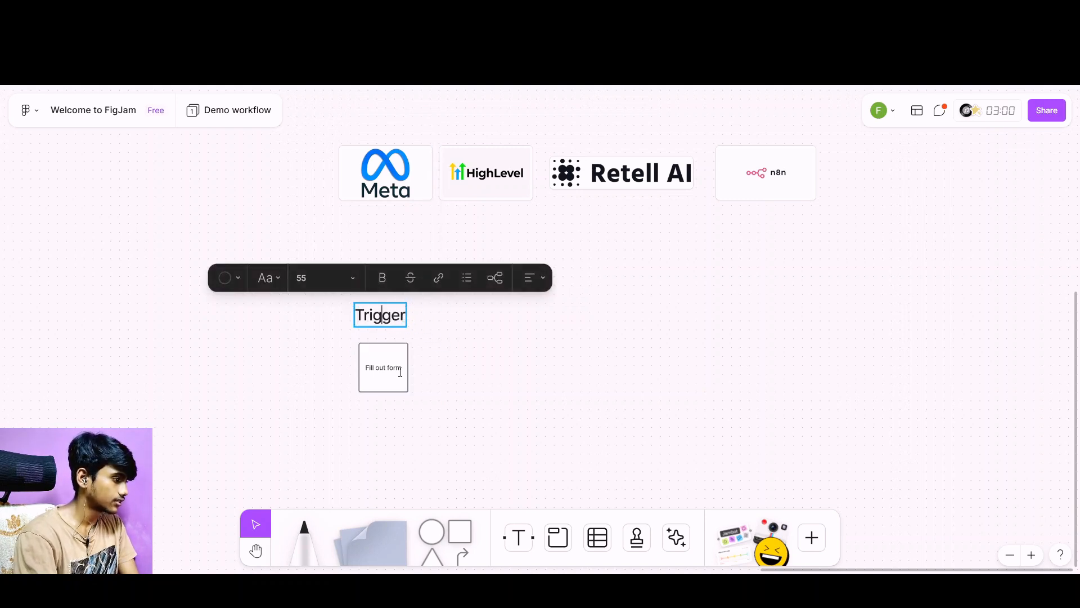
Set the text size of the "Fill out form" square to Large.
click(400, 373)
click(378, 301)
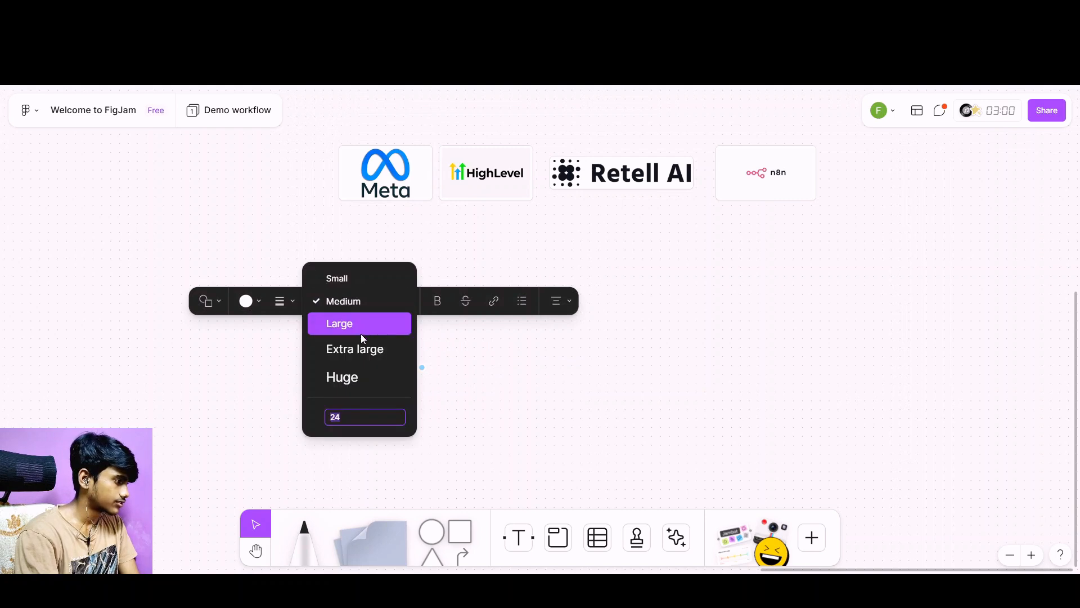
click(345, 332)
click(465, 446)
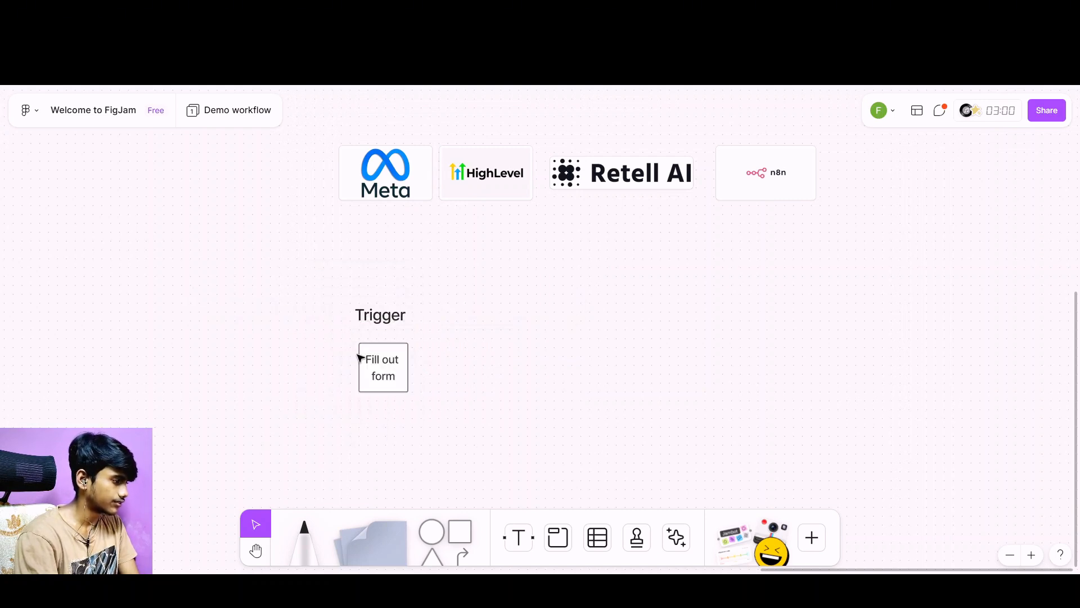
click(390, 374)
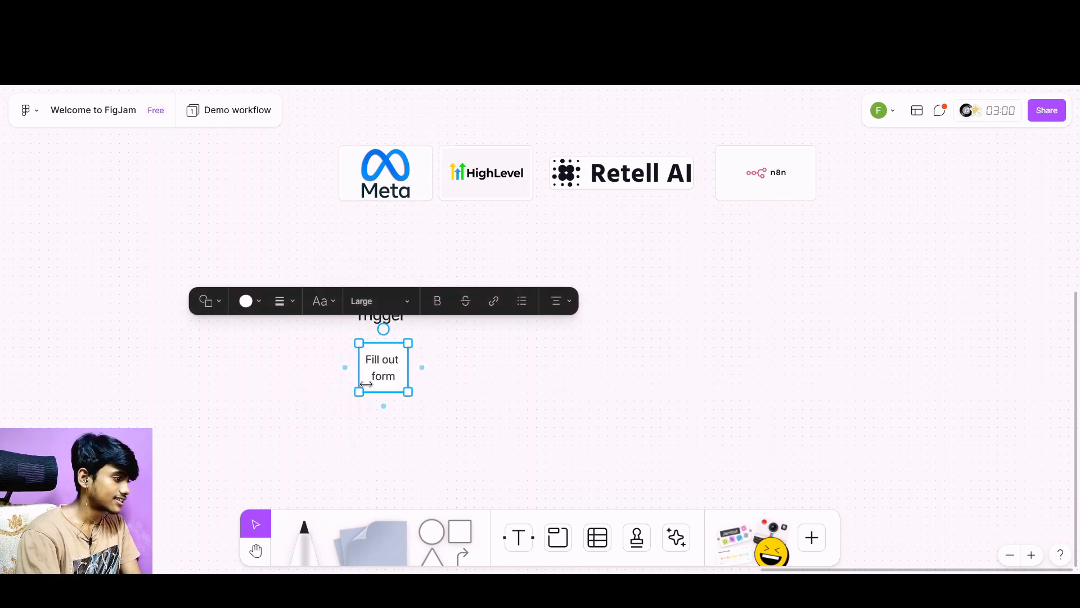
click(640, 310)
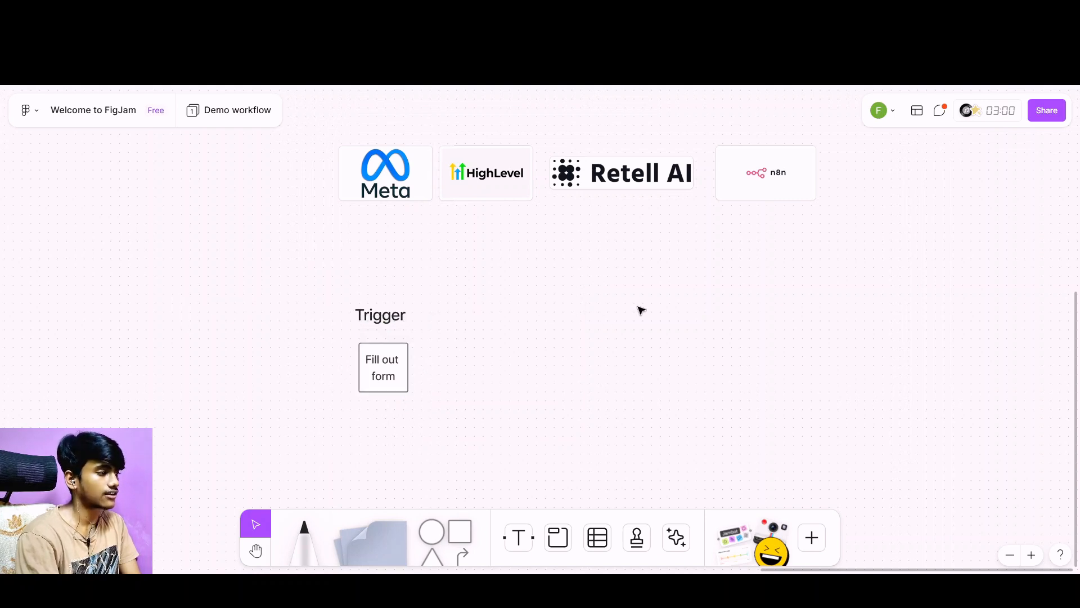
Add a connected square to the right of "Fill out form" and label it "AI voice agent".
click(389, 368)
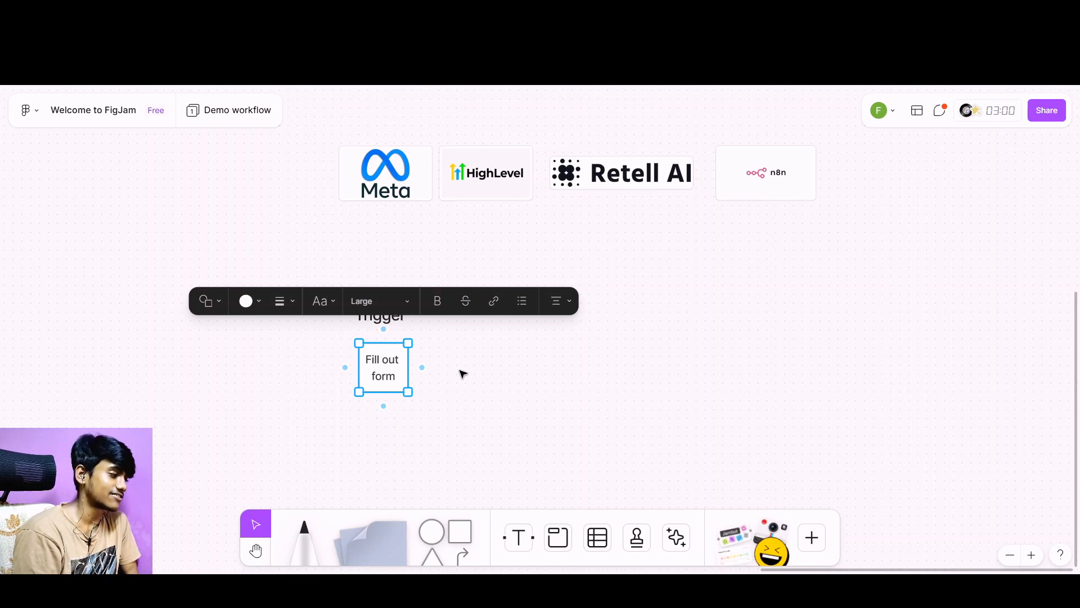
click(429, 369)
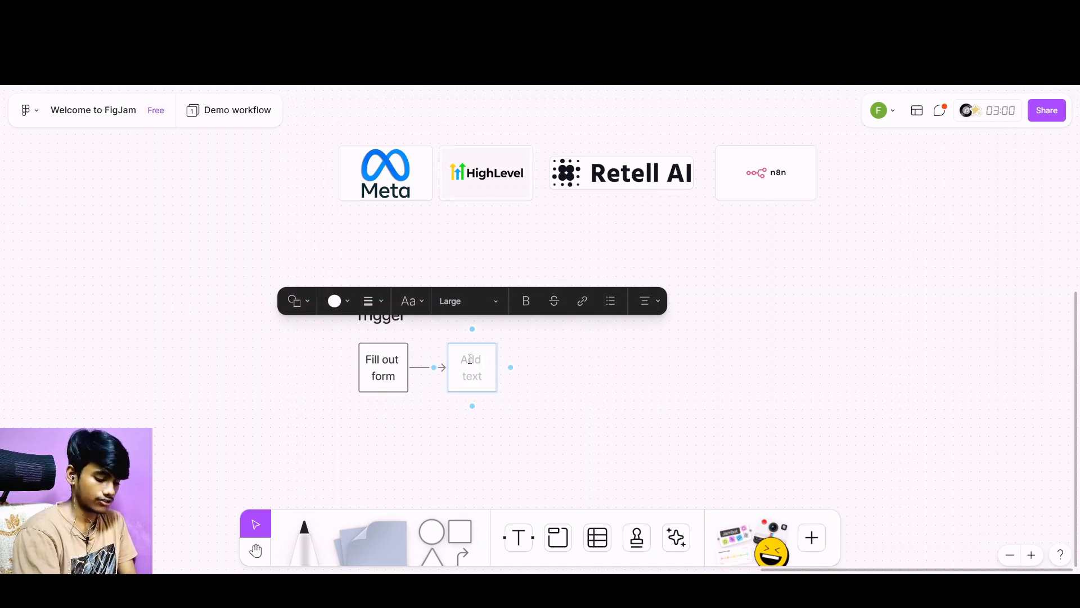
text(AI)
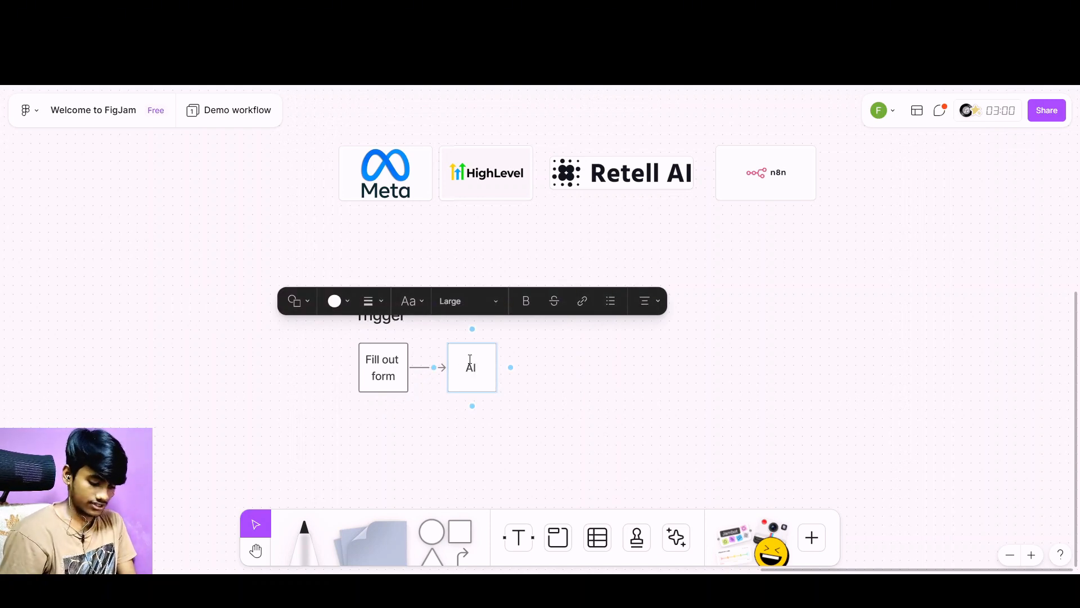
text( voice a)
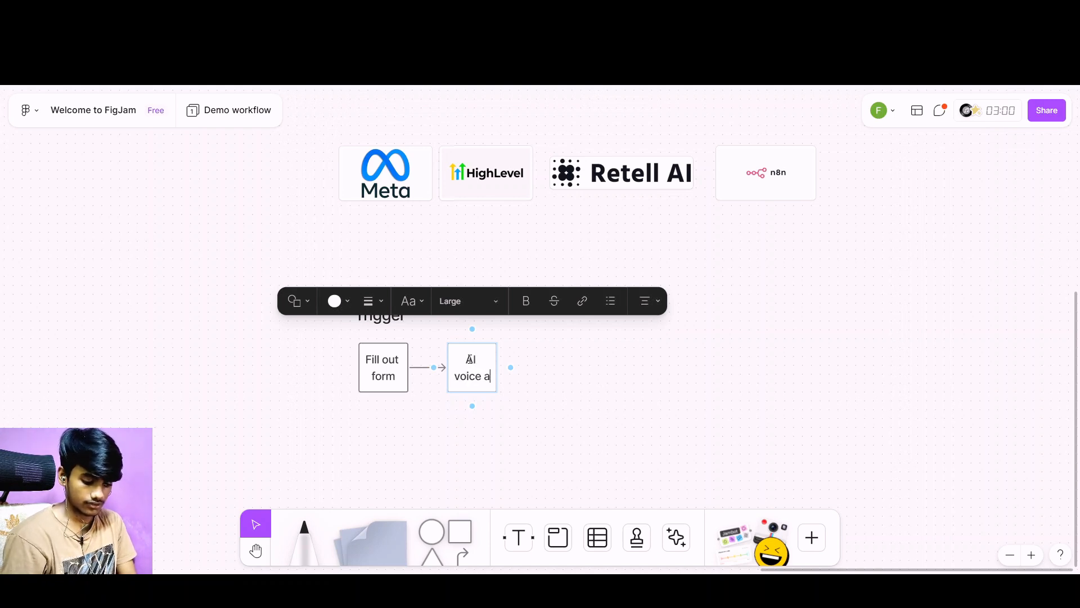
text(gebt)
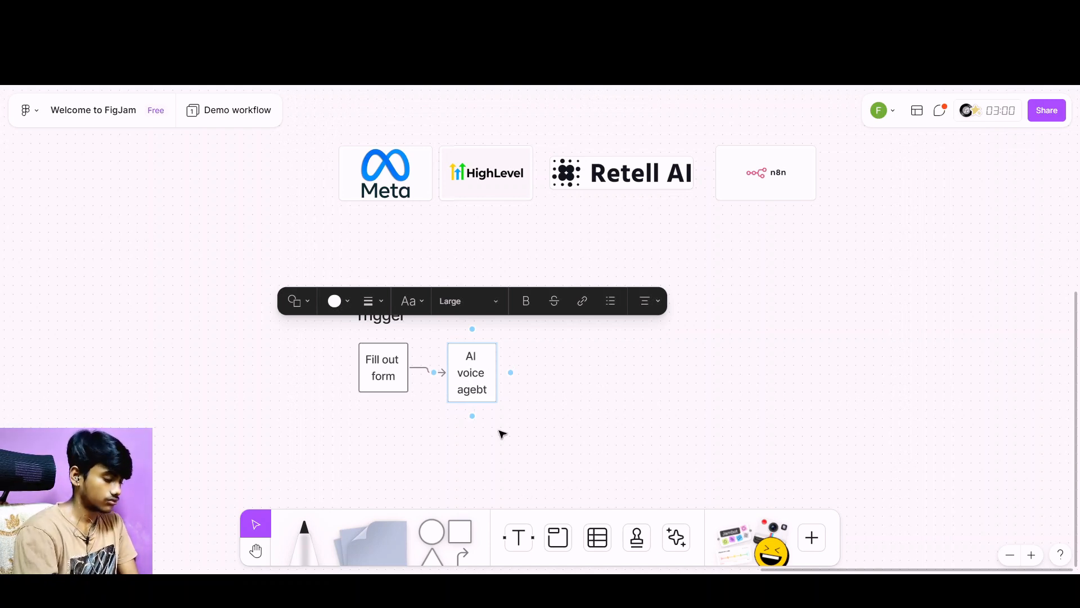
key(BackSpace)
key(BackSpace)
text(nt)
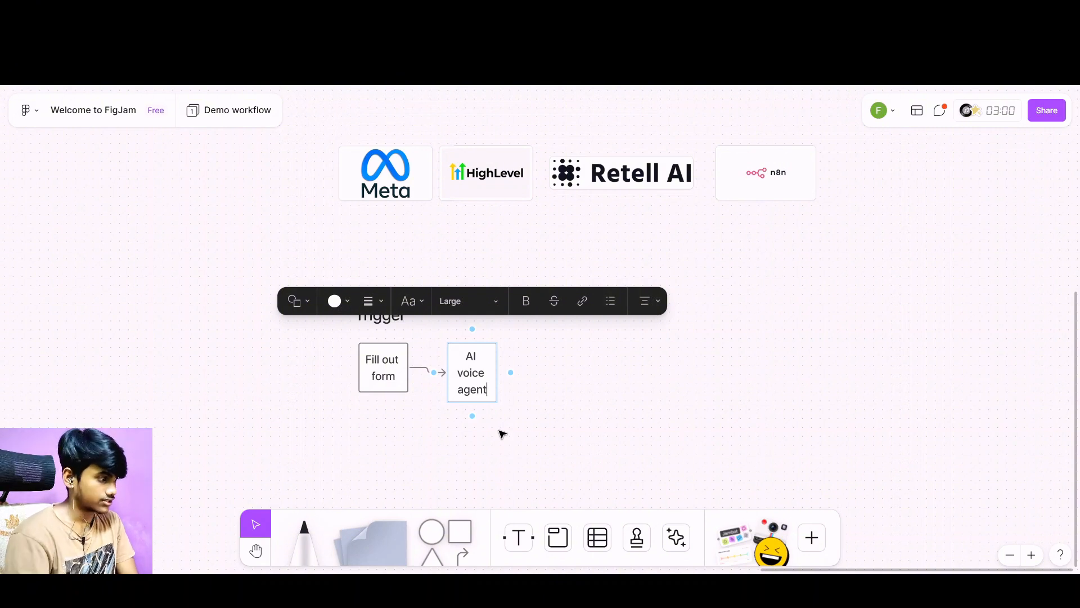
key(Escape)
key(t)
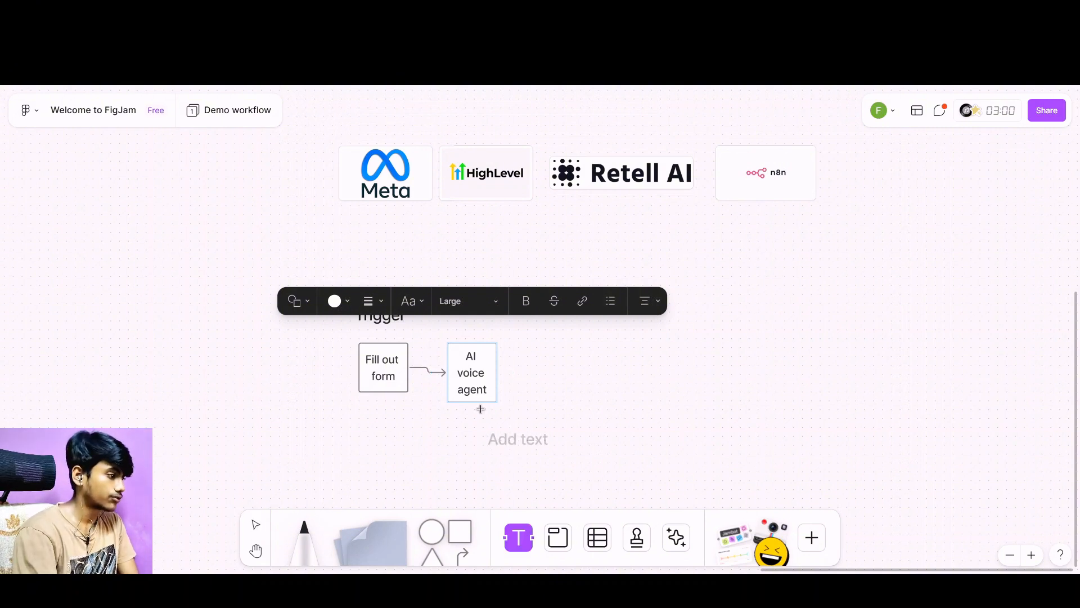
click(459, 321)
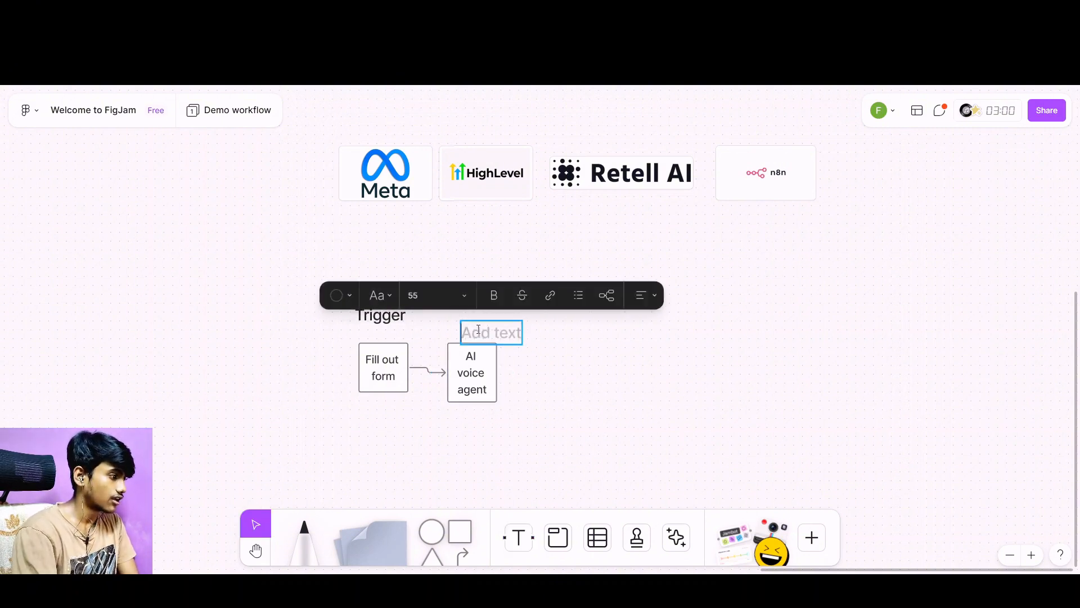
click(561, 359)
Add the text "Intial call" above the "AI voice agent" square, level with the "Trigger" heading.
click(527, 541)
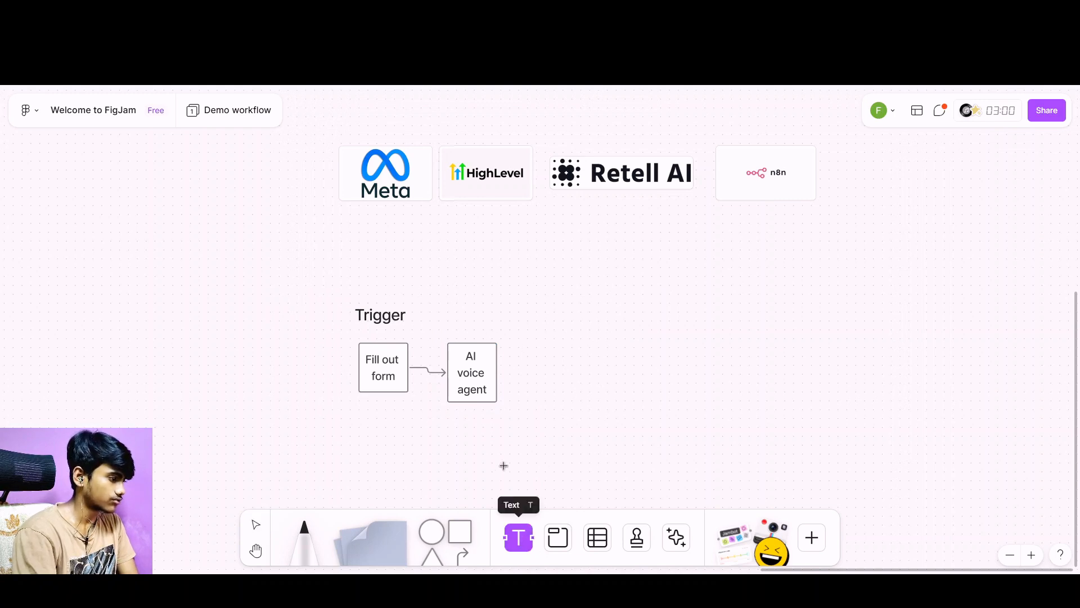
click(447, 305)
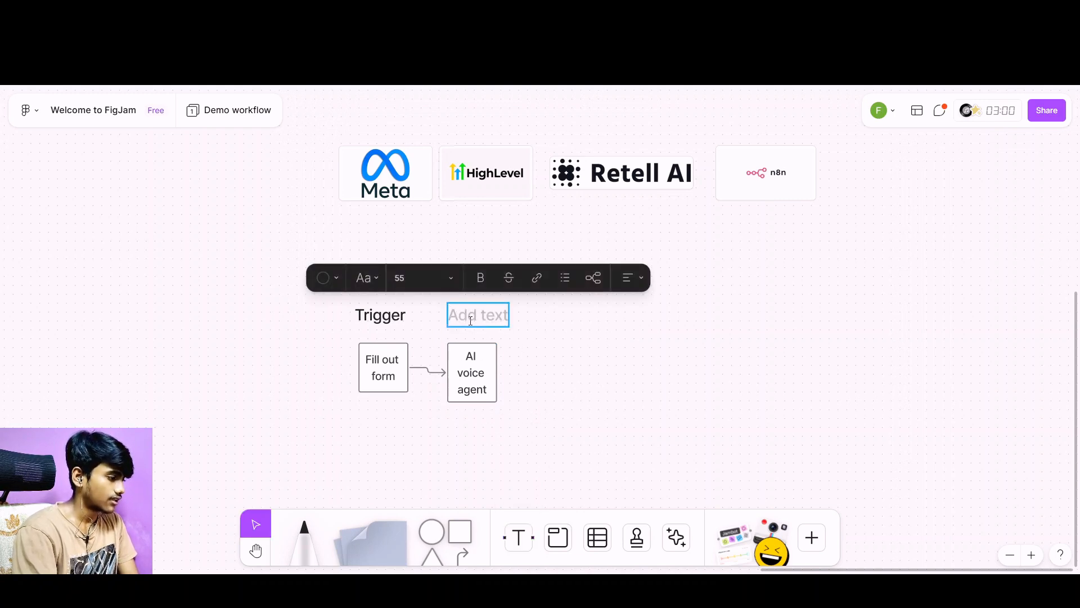
text(Intia)
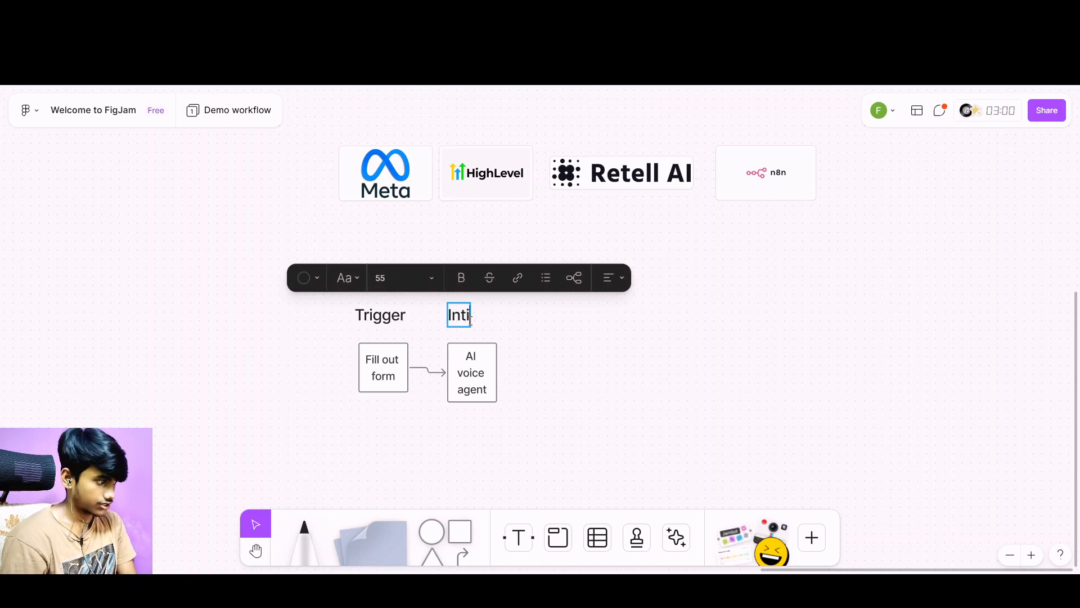
text(l call)
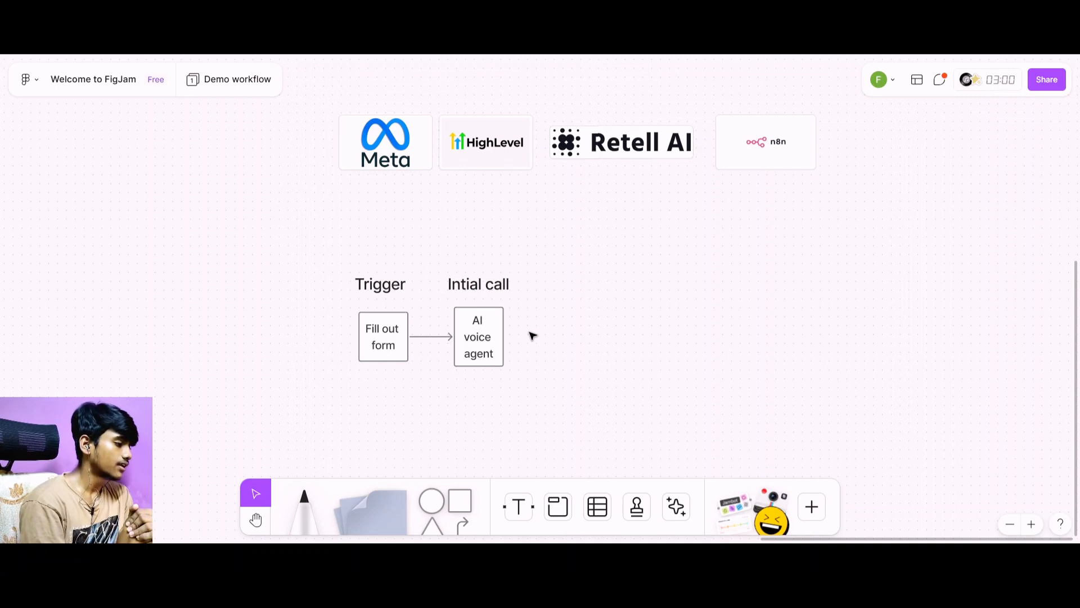
click(478, 346)
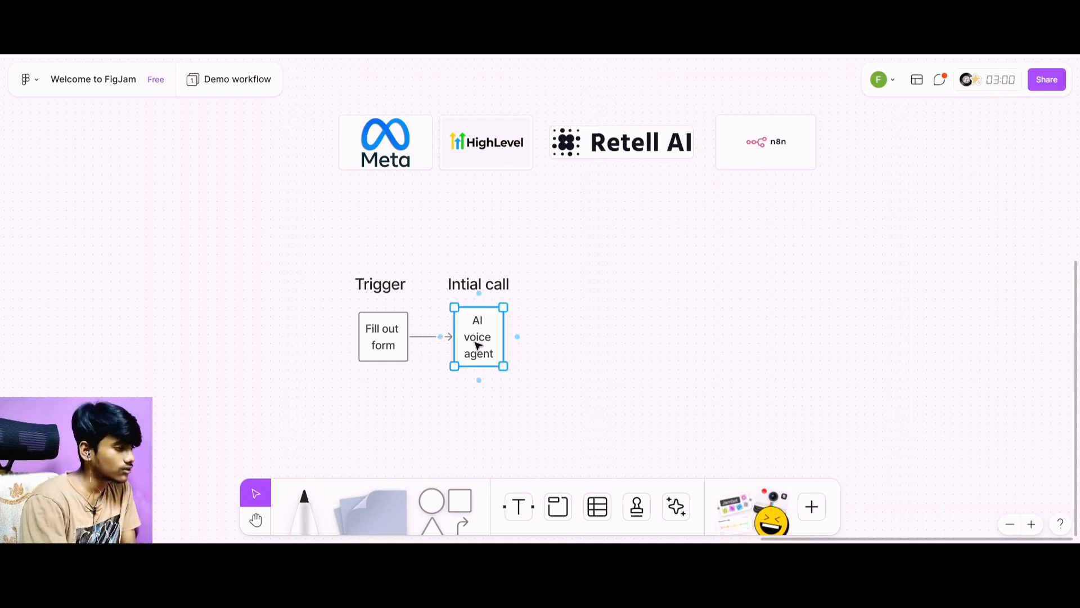
scroll(537, 249, up, 3)
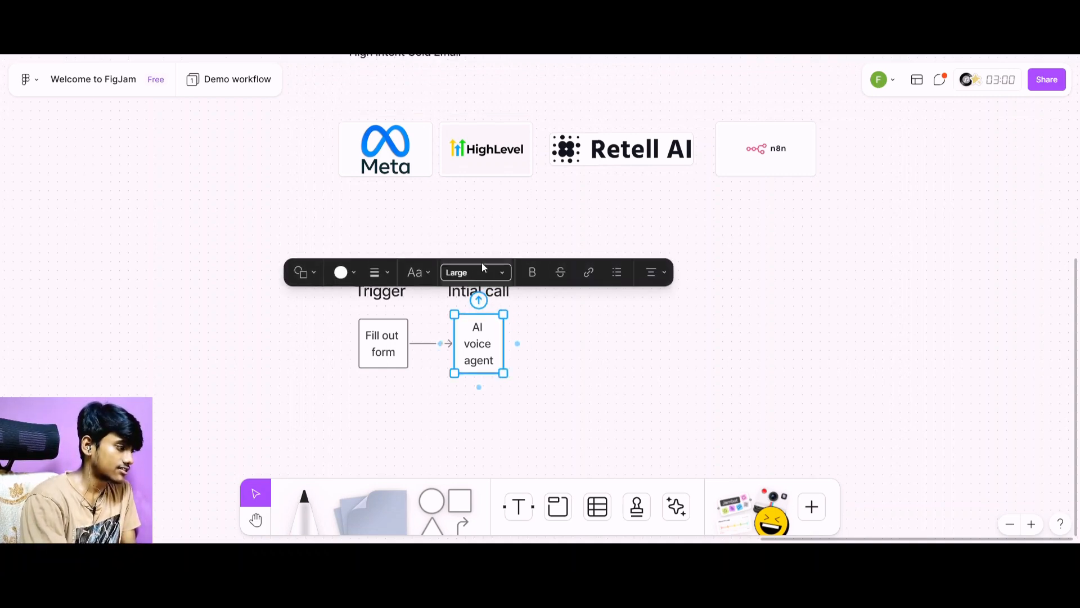
scroll(536, 249, up, 8)
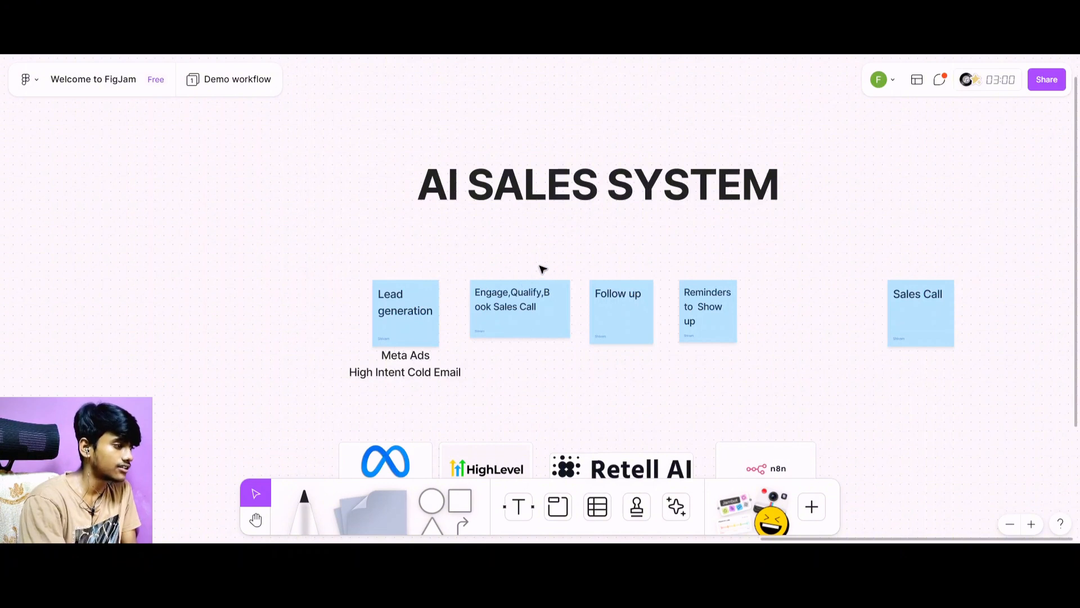
scroll(545, 277, down, 2)
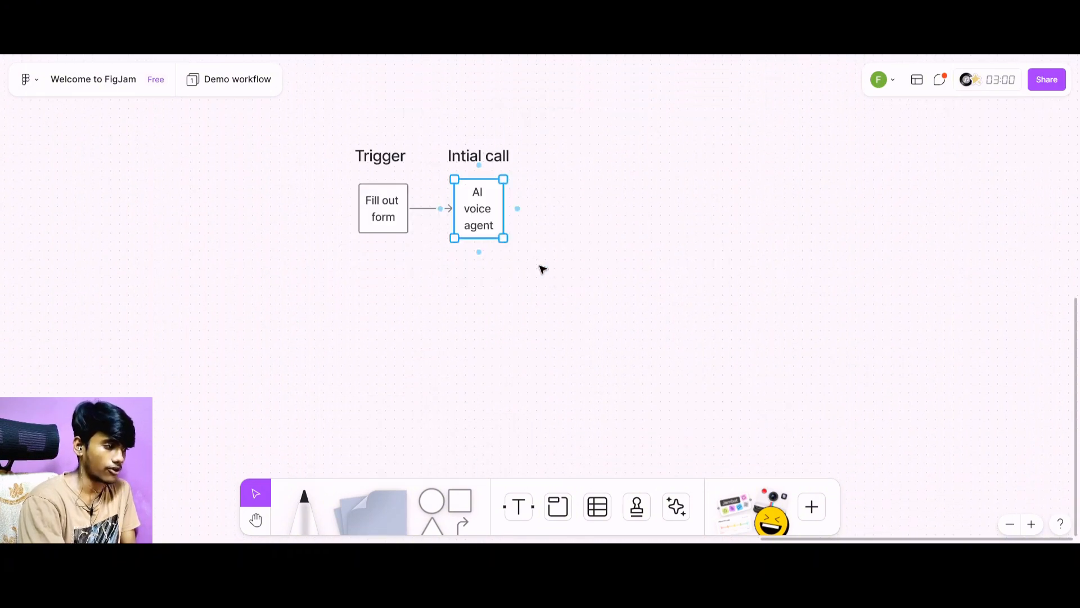
click(507, 302)
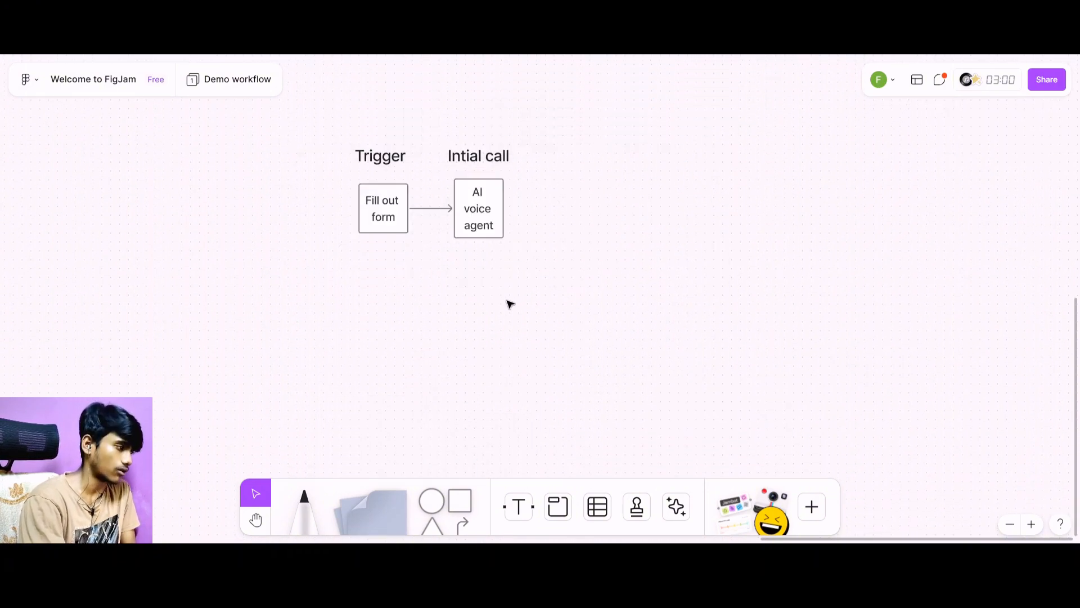
Add a connected square after "AI voice agent" and move it diagonally up and to the right as an upper branch.
click(488, 217)
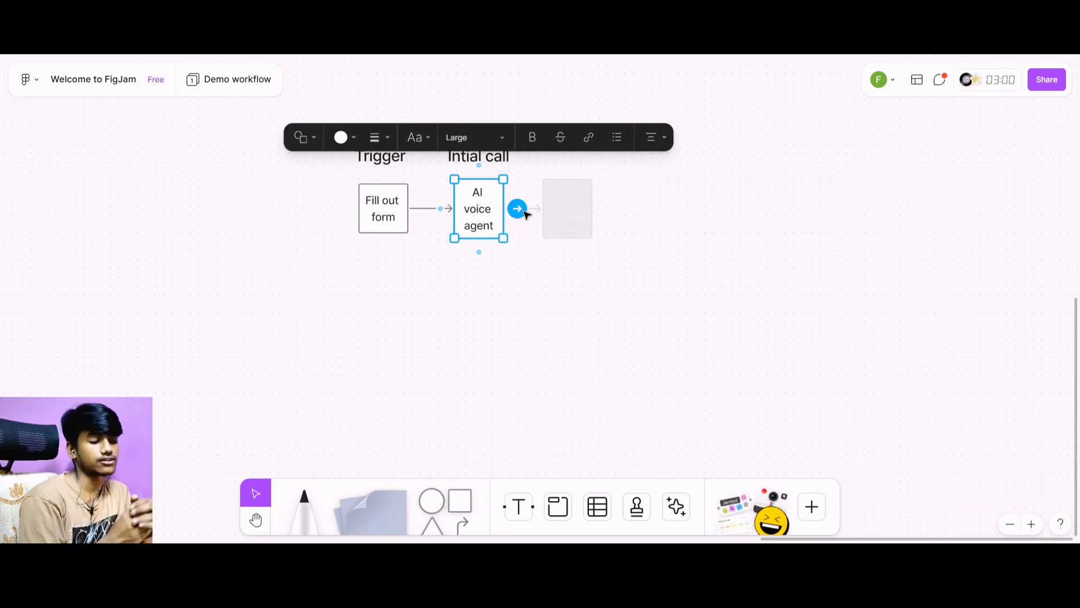
click(527, 213)
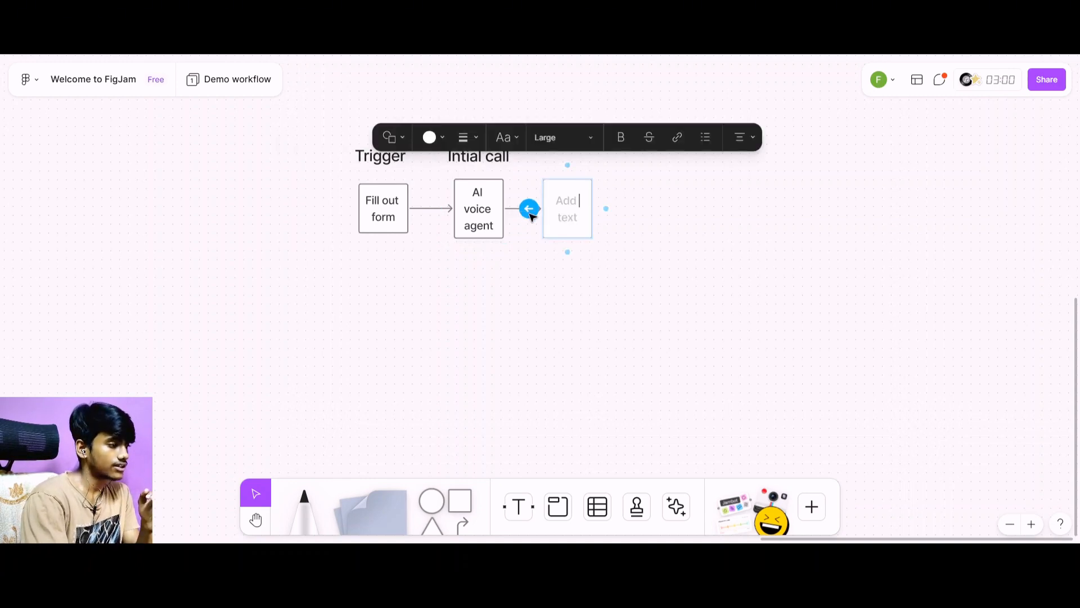
click(797, 252)
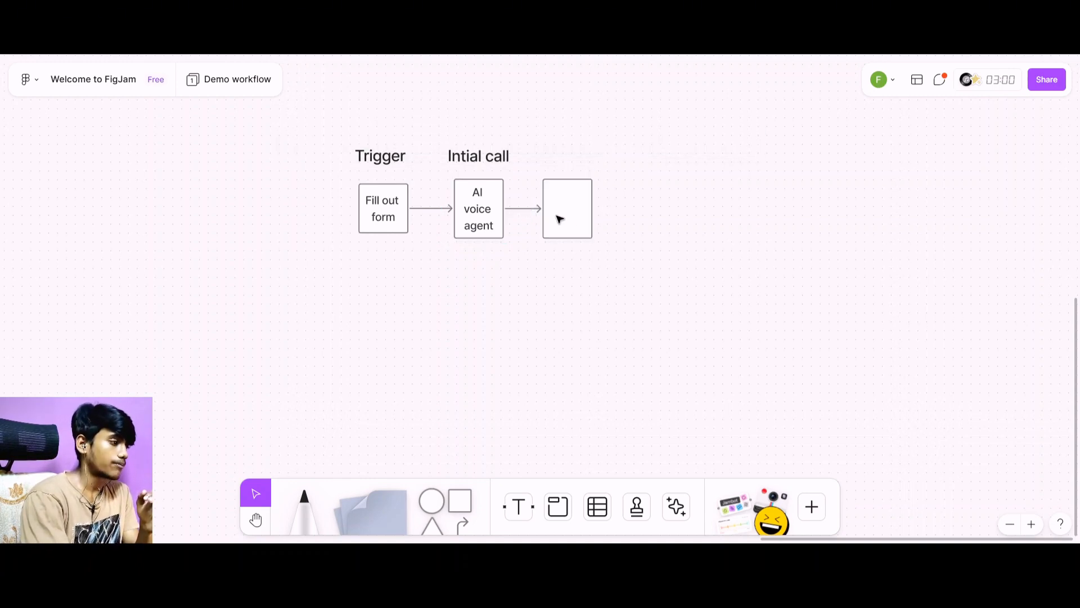
drag(559, 216, 603, 169)
Label the empty upper branch square "Call booked".
double_click(601, 168)
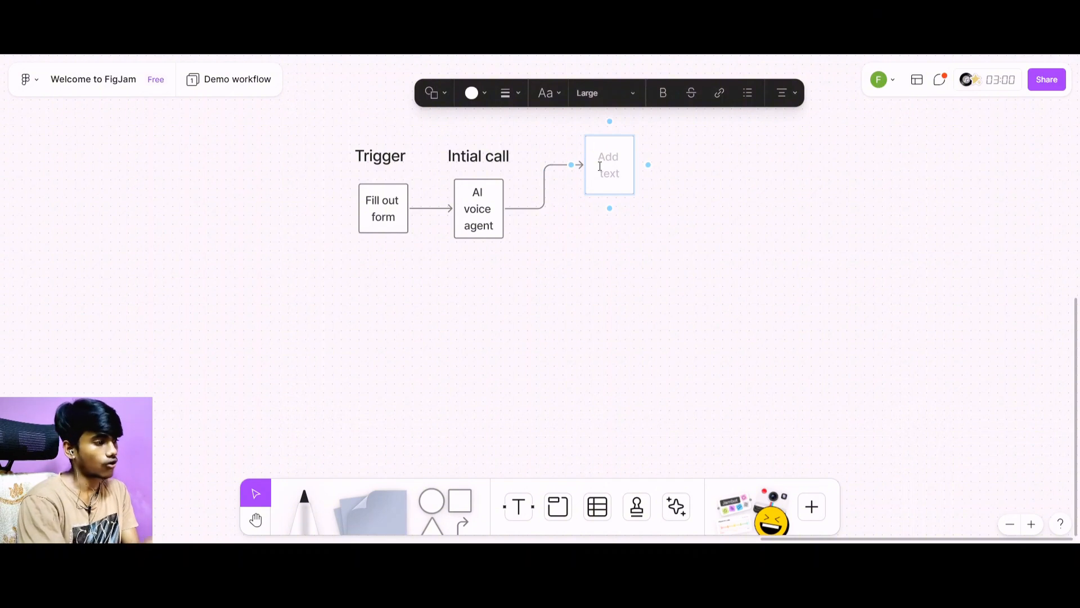
text(Call)
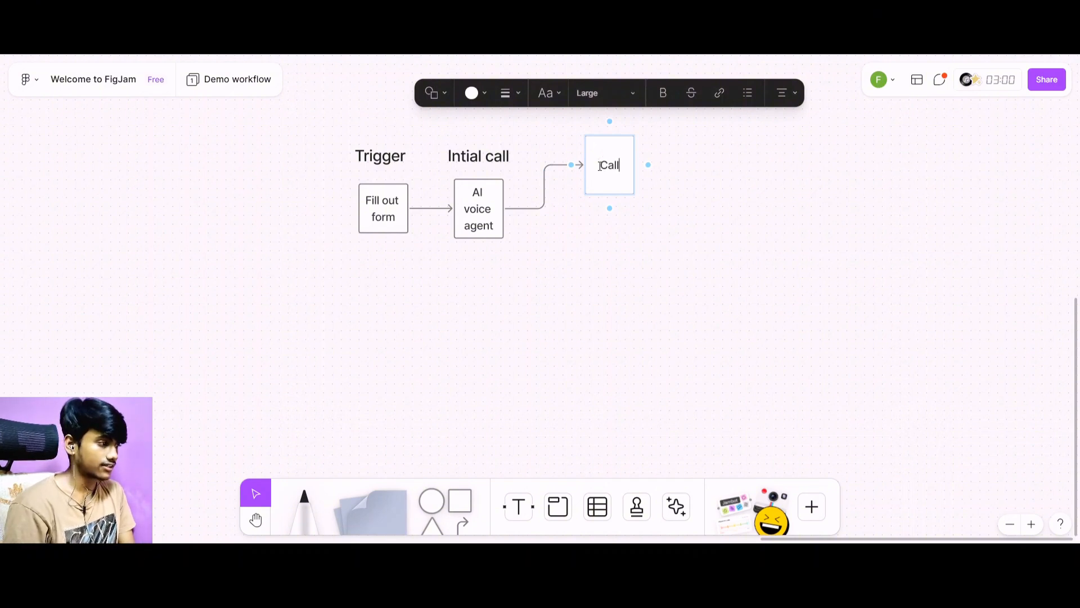
text( bookede)
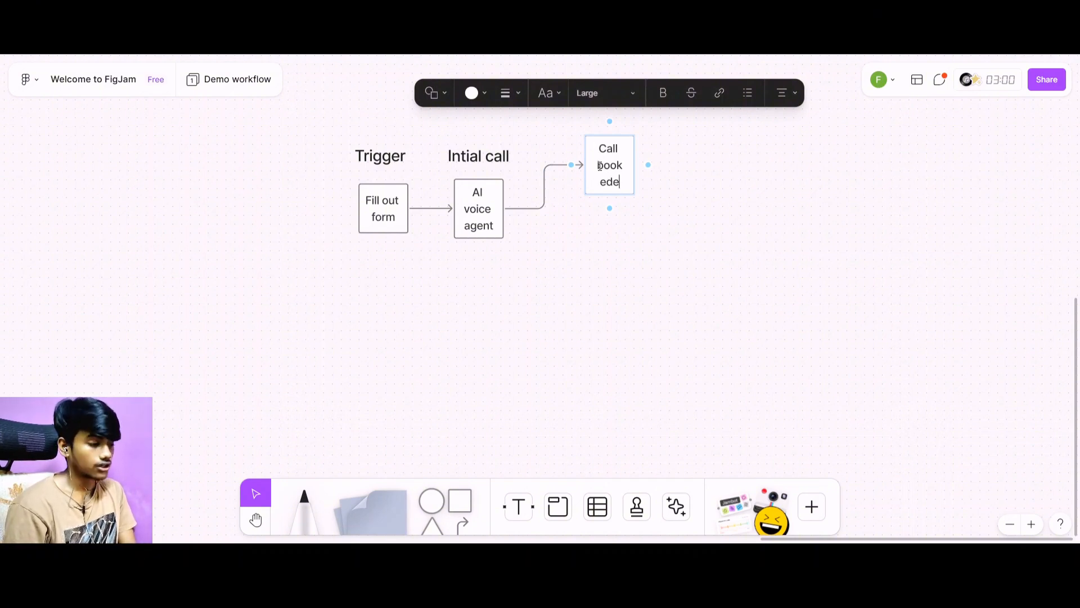
key(BackSpace)
key(BackSpace)
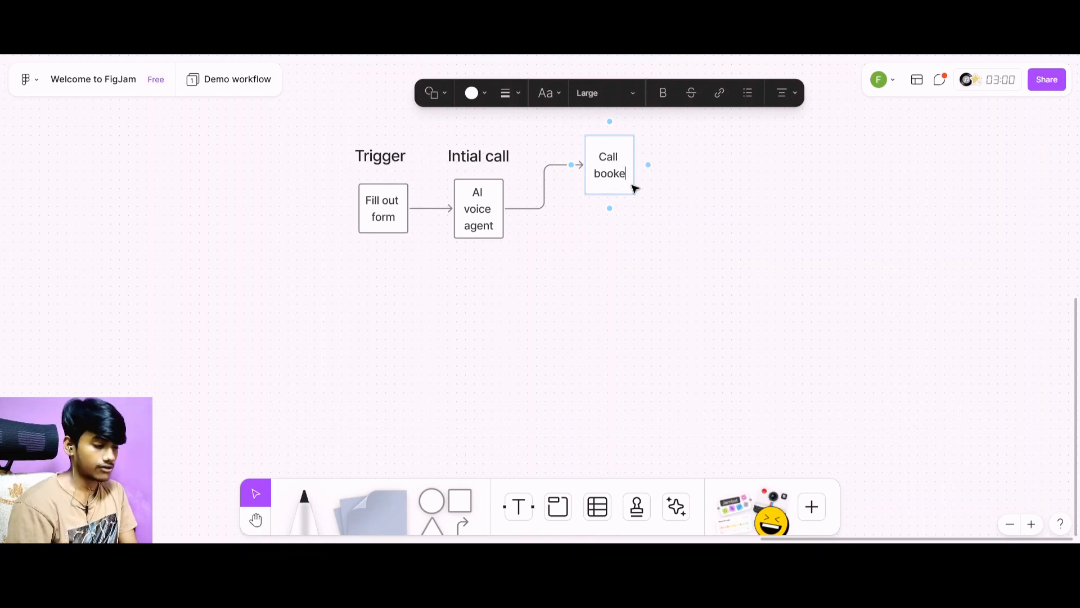
text(d)
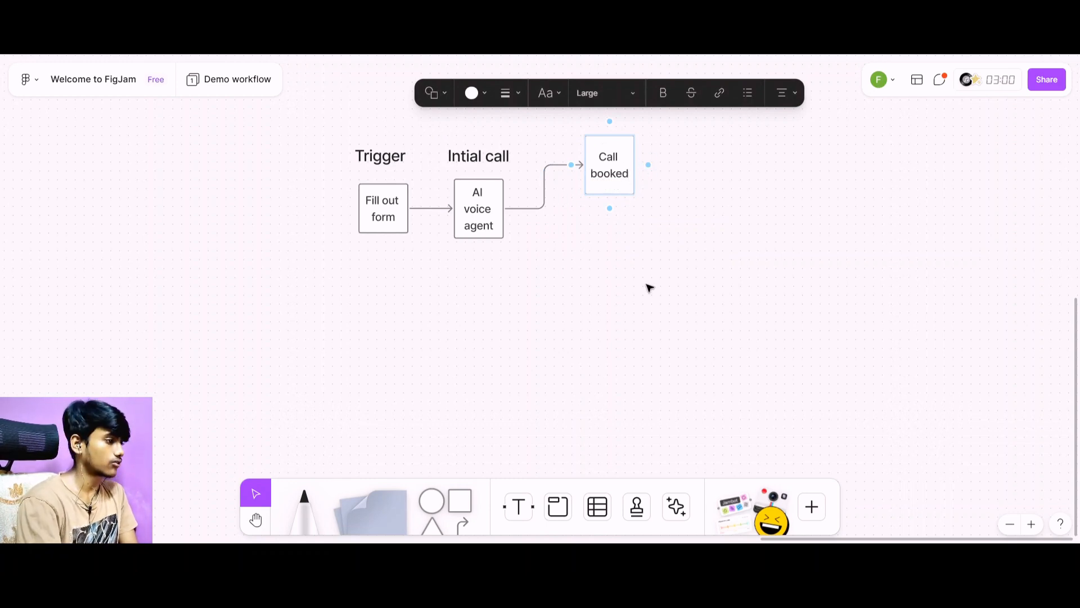
click(644, 282)
Branch a second connected square from "AI voice agent" below "Call booked" and label it "Didn't booked the call".
click(492, 222)
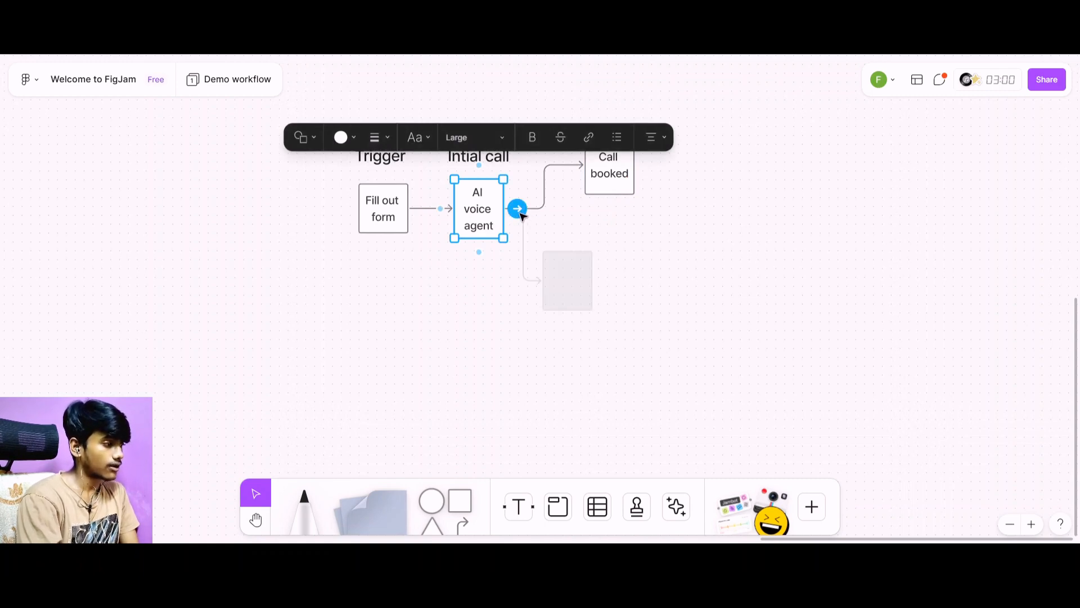
drag(519, 212, 603, 314)
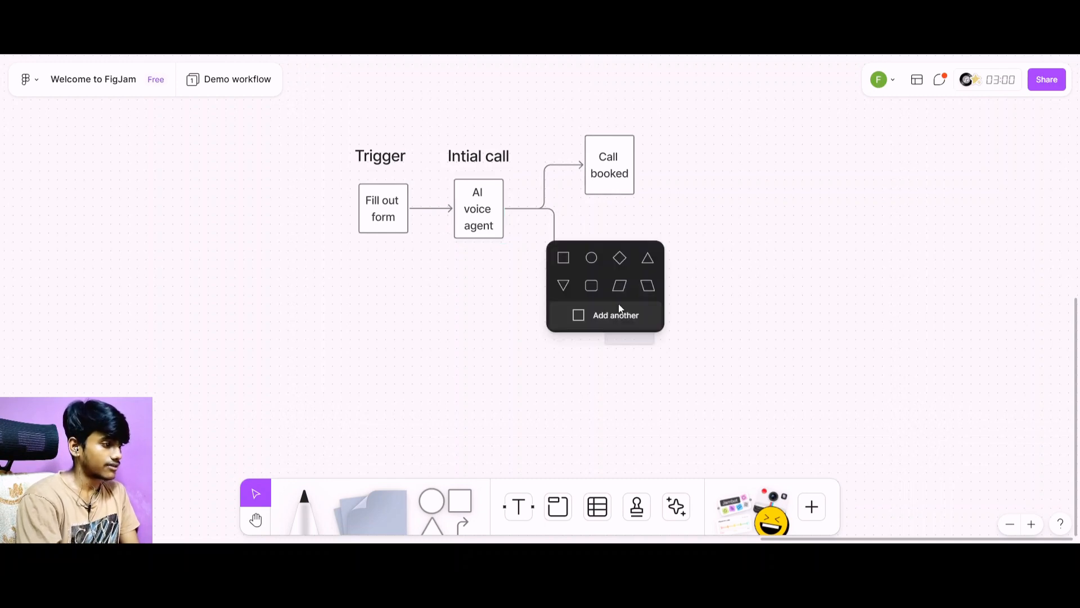
click(565, 257)
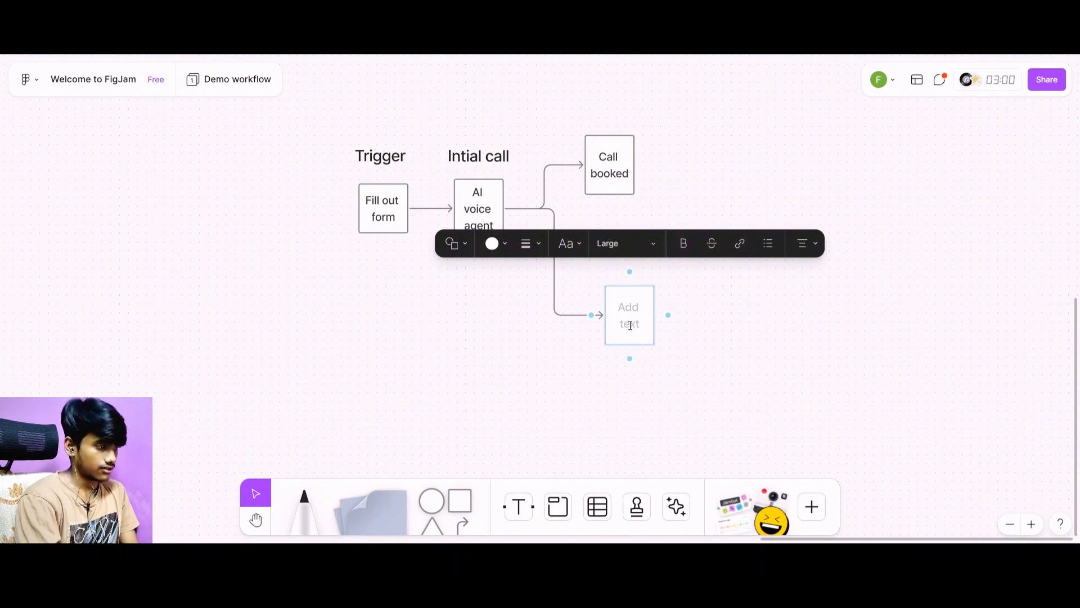
text(Did)
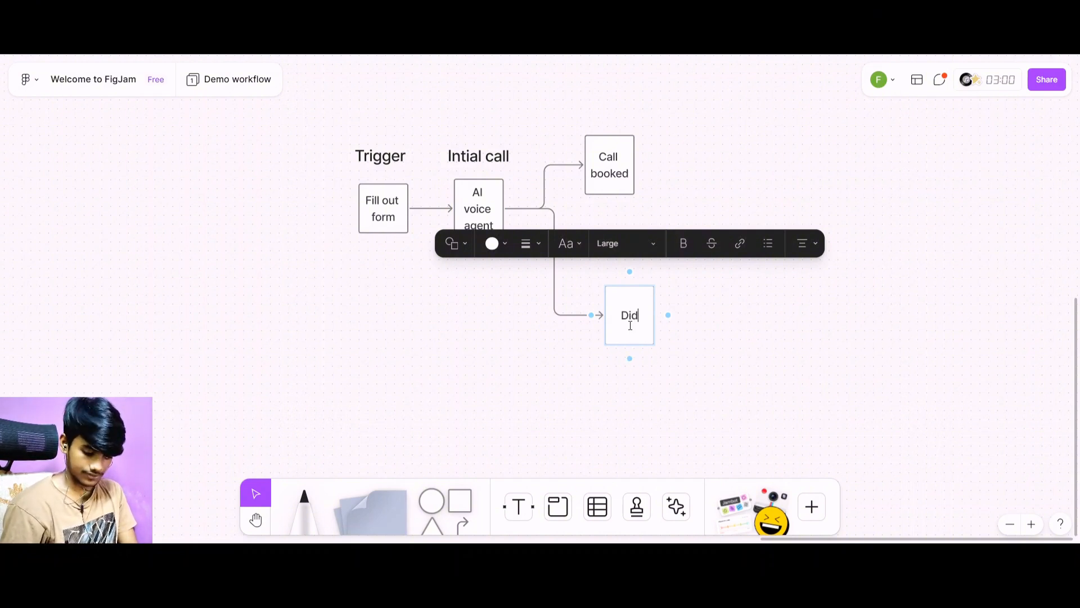
text(n't)
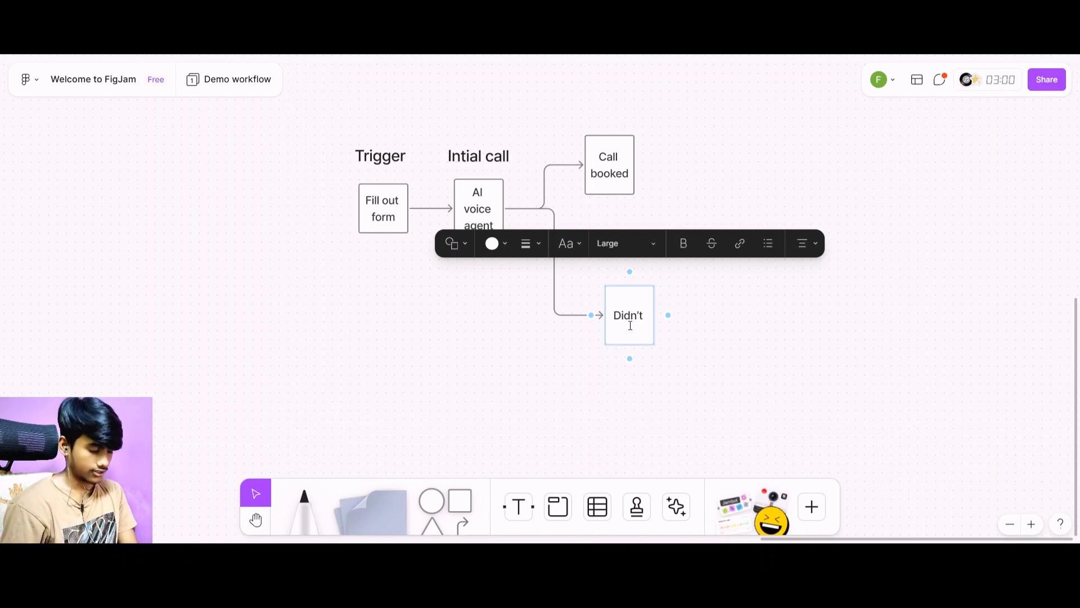
text( booked t)
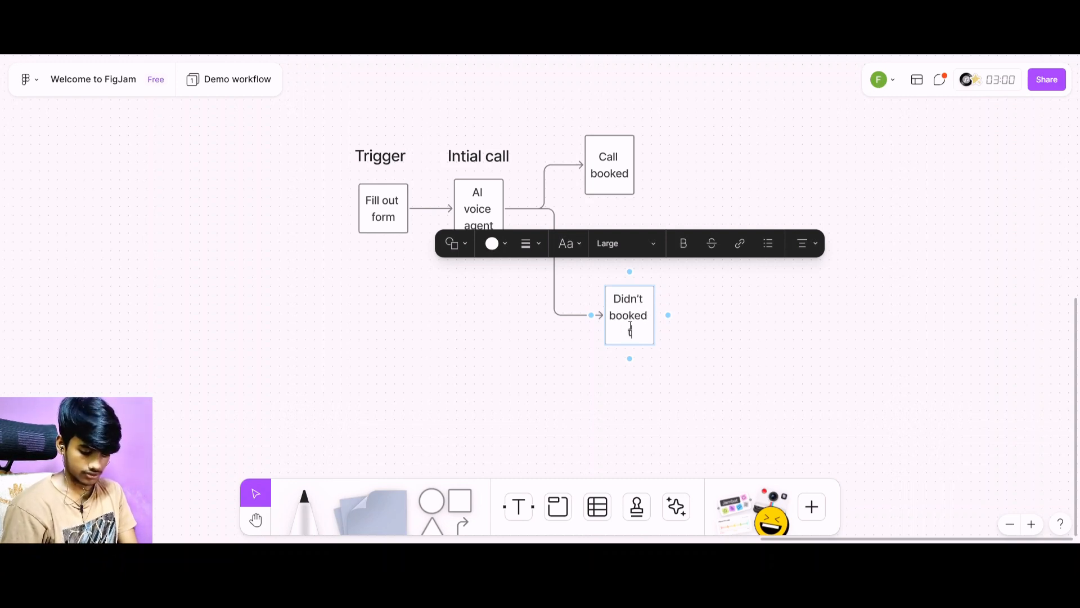
text(he call)
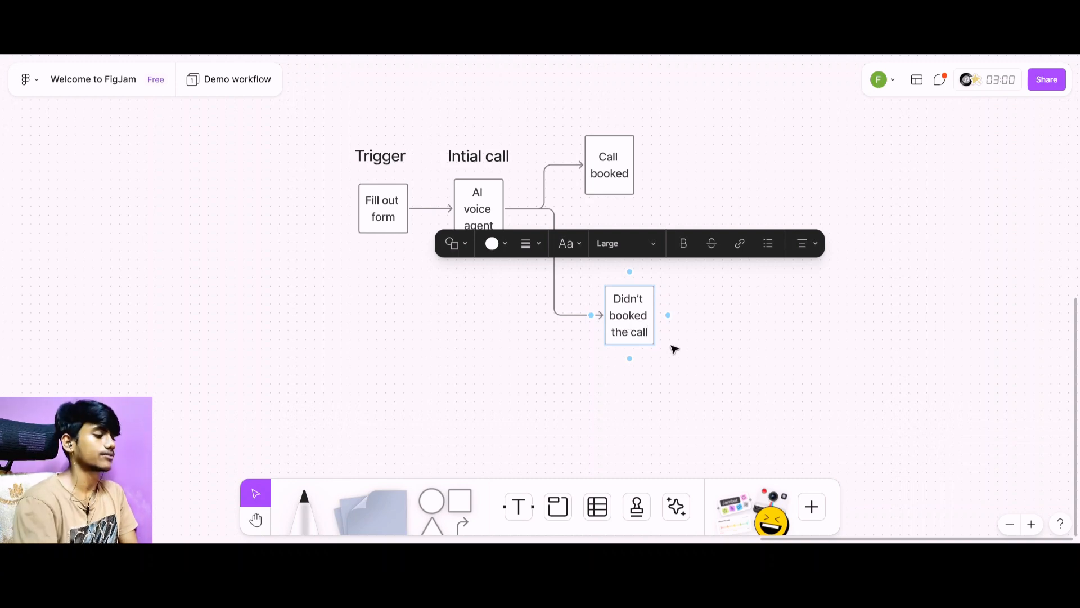
click(629, 402)
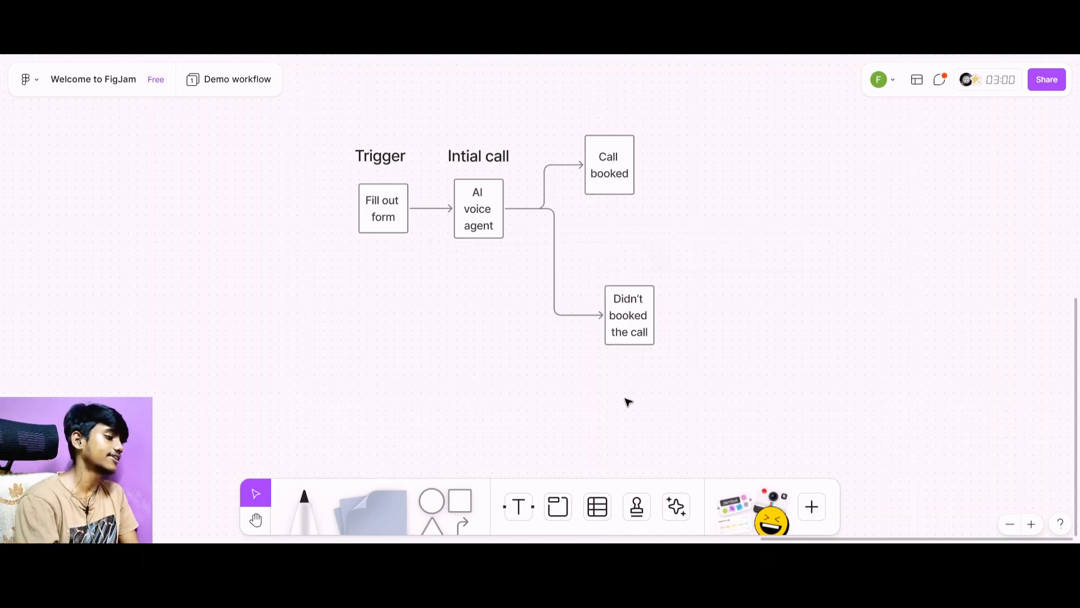
Add a connected square to the right of "Didn't booked the call" and label it "Follow up".
click(640, 334)
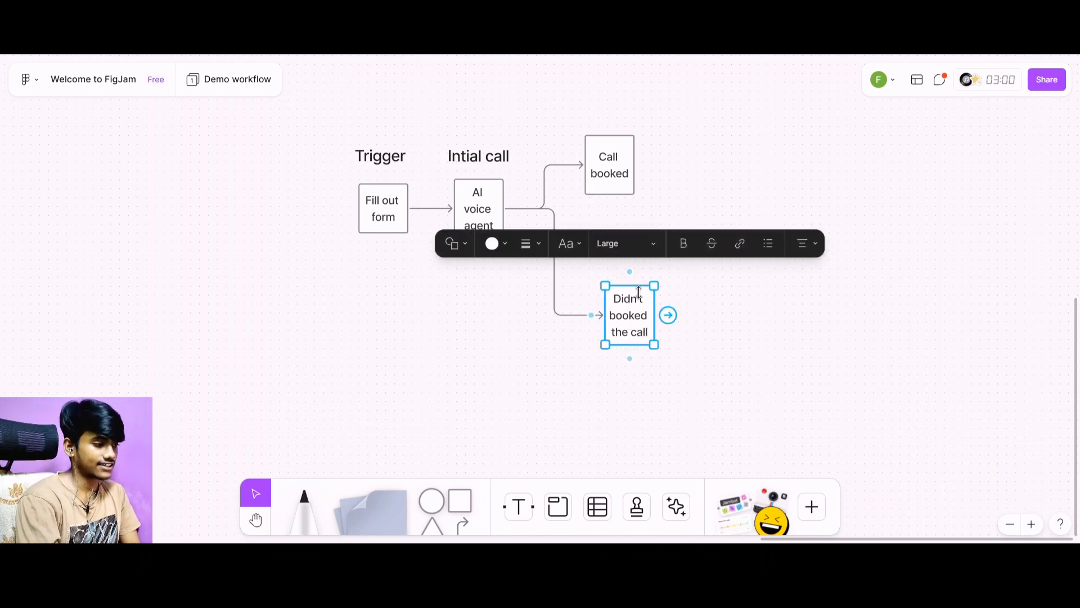
click(672, 363)
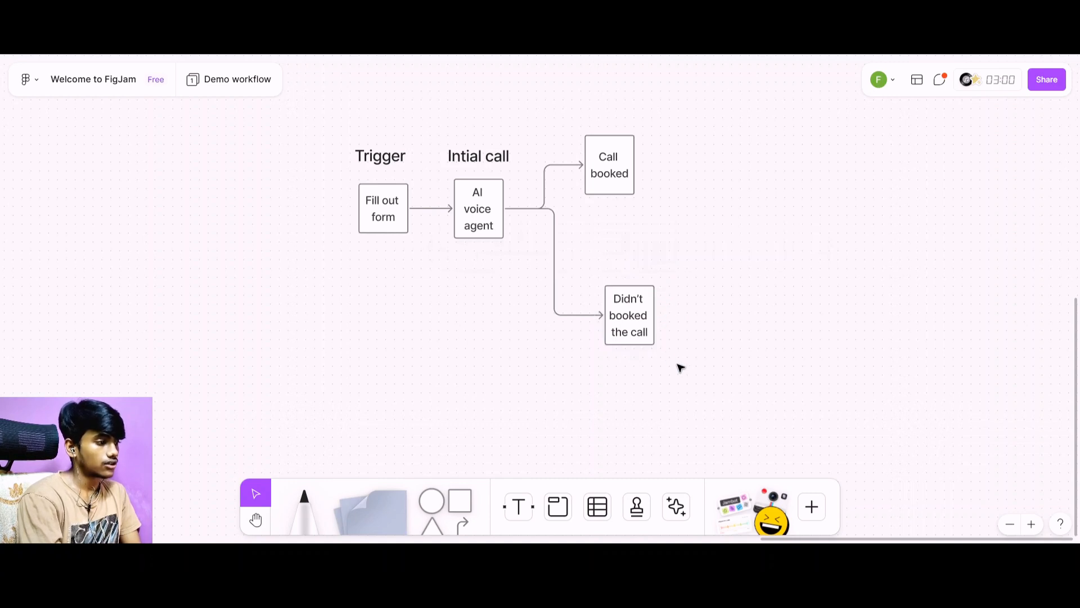
click(643, 325)
click(669, 315)
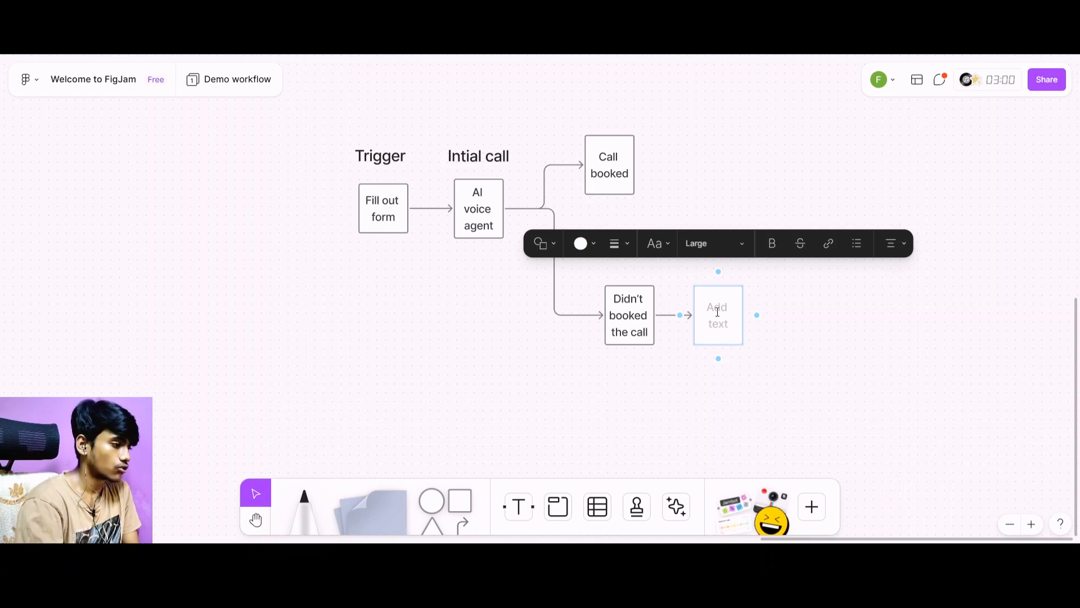
click(736, 376)
click(725, 331)
click(724, 330)
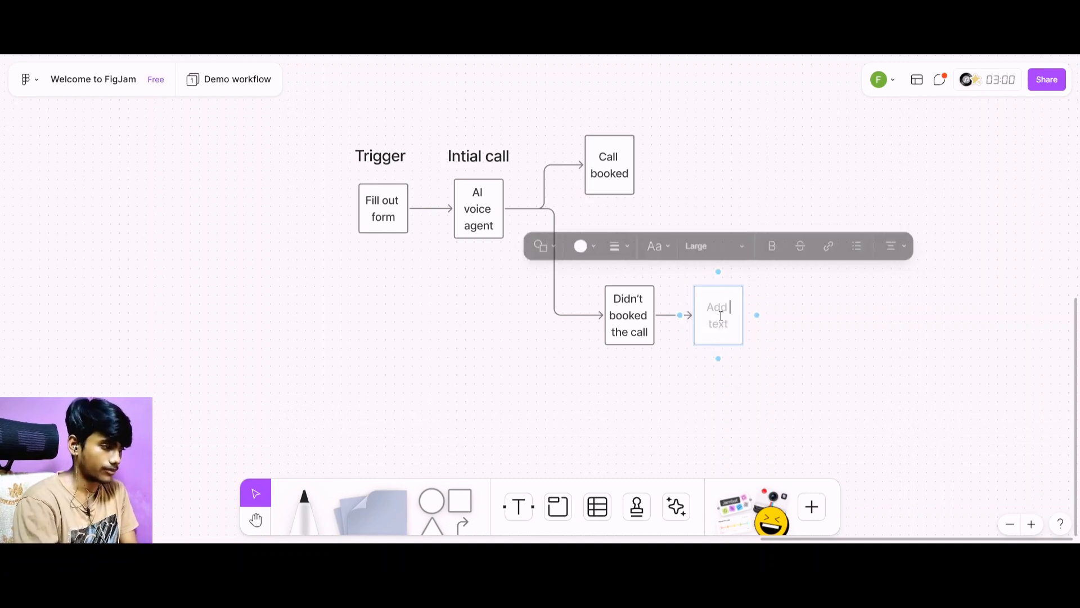
text(Rollow )
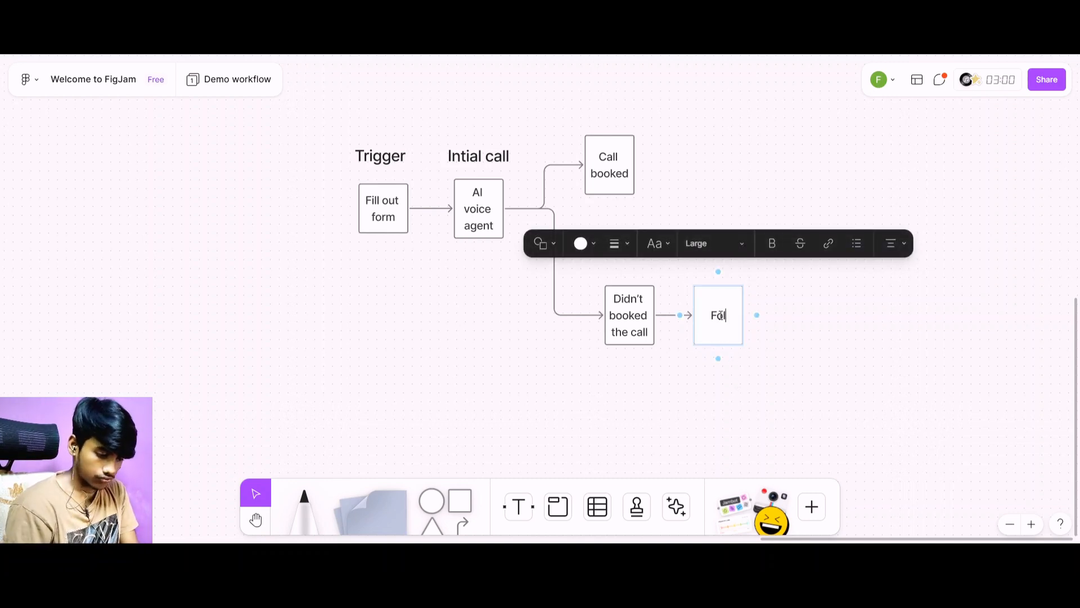
text(u)
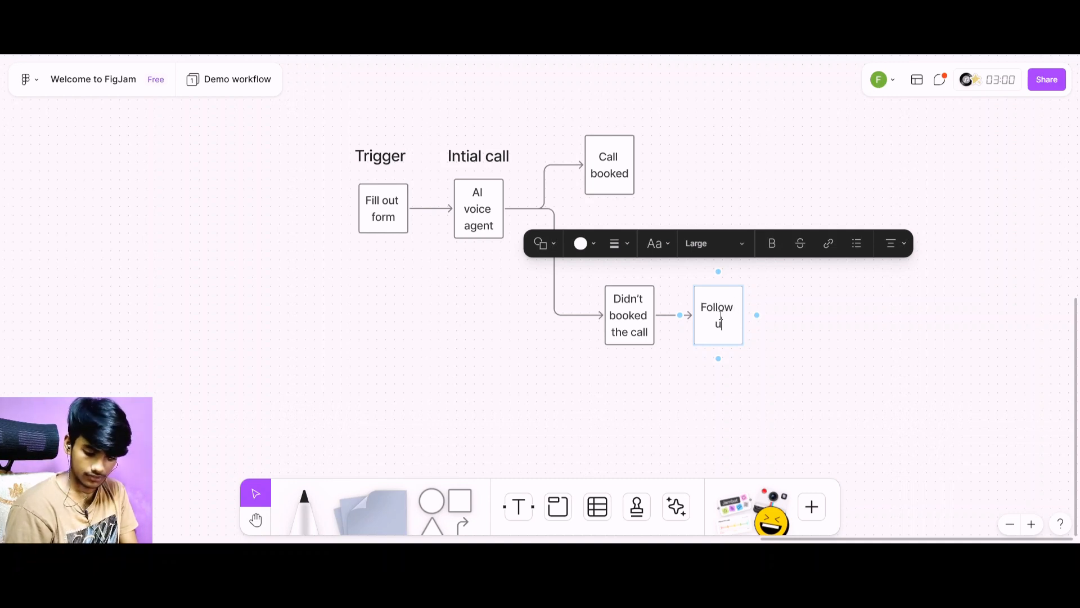
text(p)
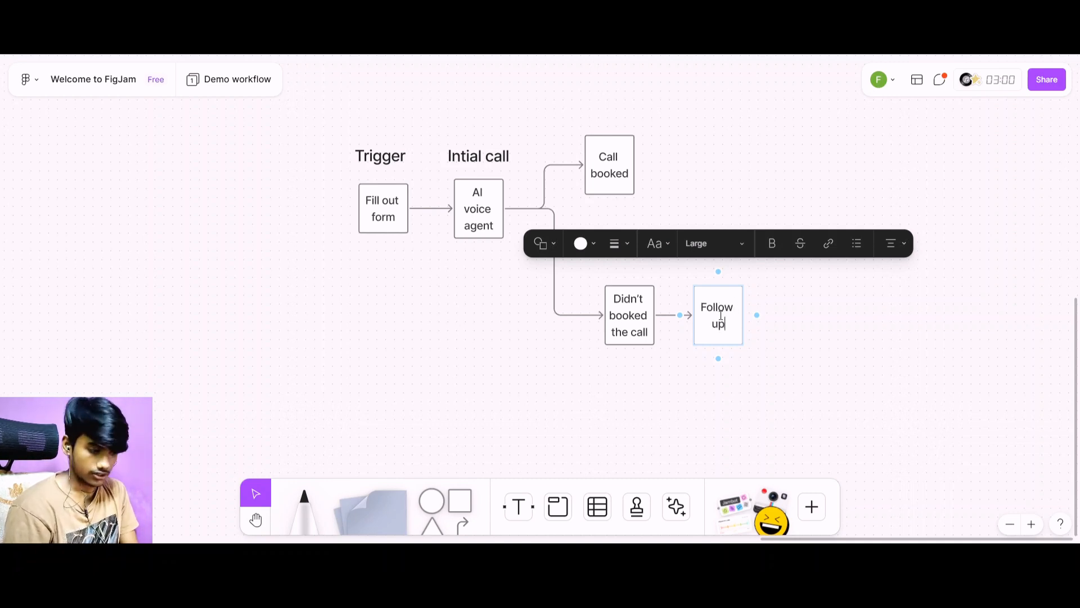
Add a text note reading "3 step follow up sequence" below the "Follow up" square and shift it left to sit beneath the square.
click(515, 509)
click(700, 383)
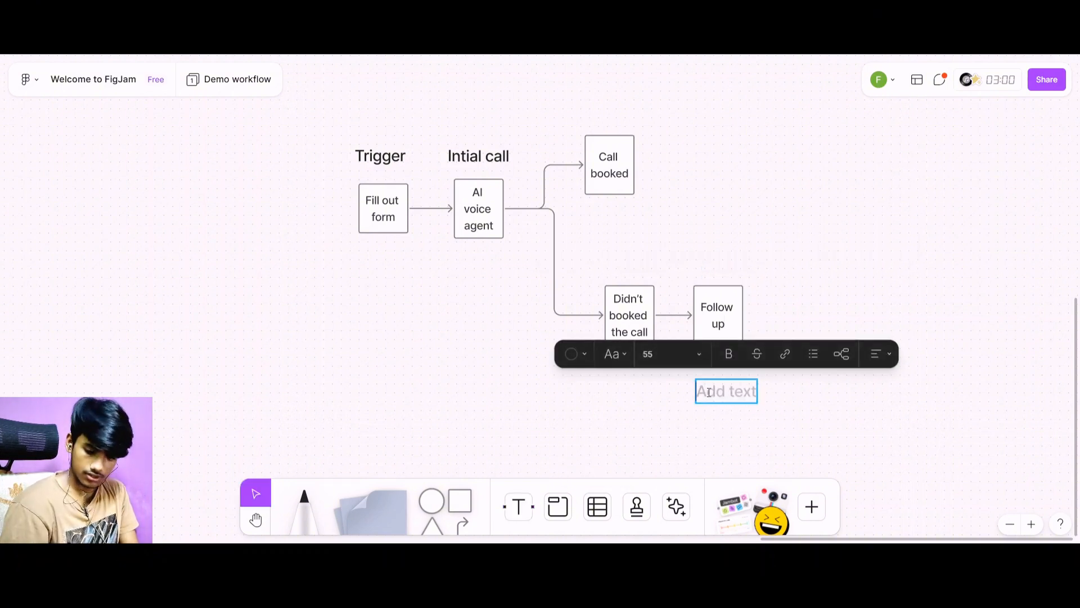
text(3 step)
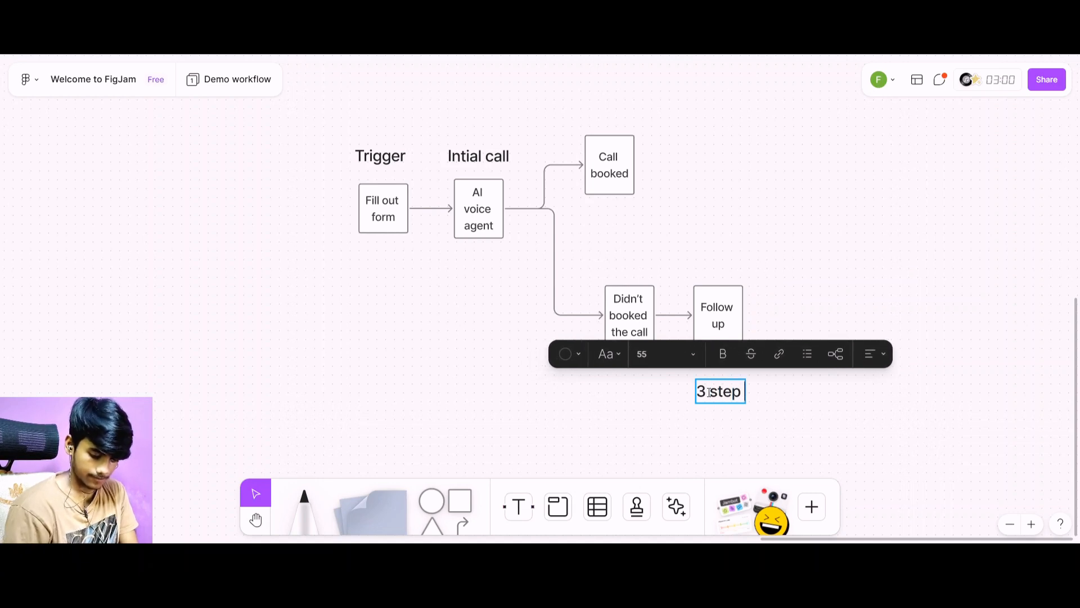
text( follwo u)
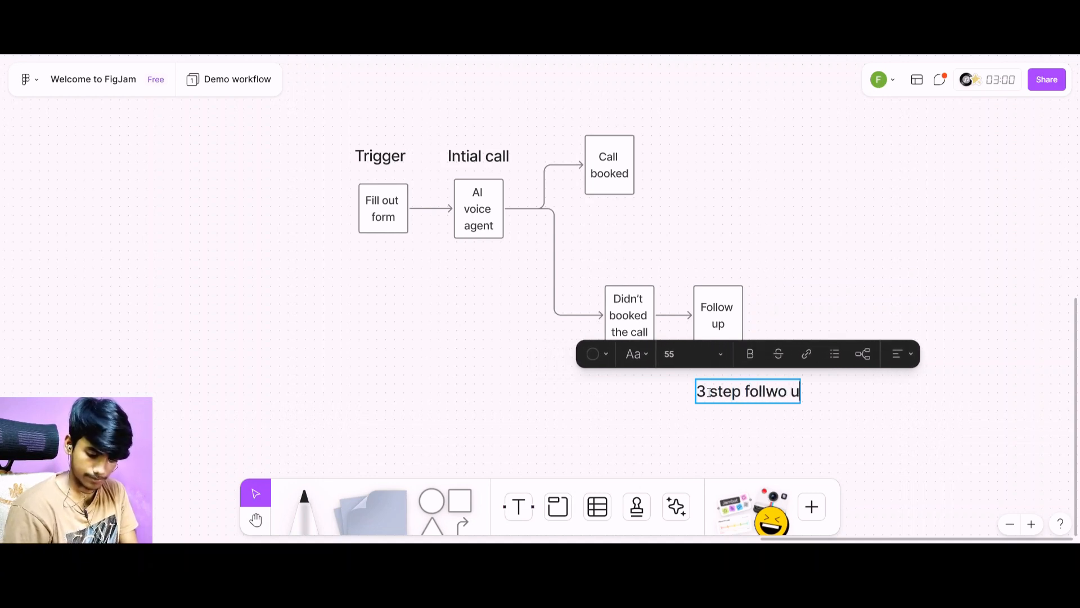
text(p sequence)
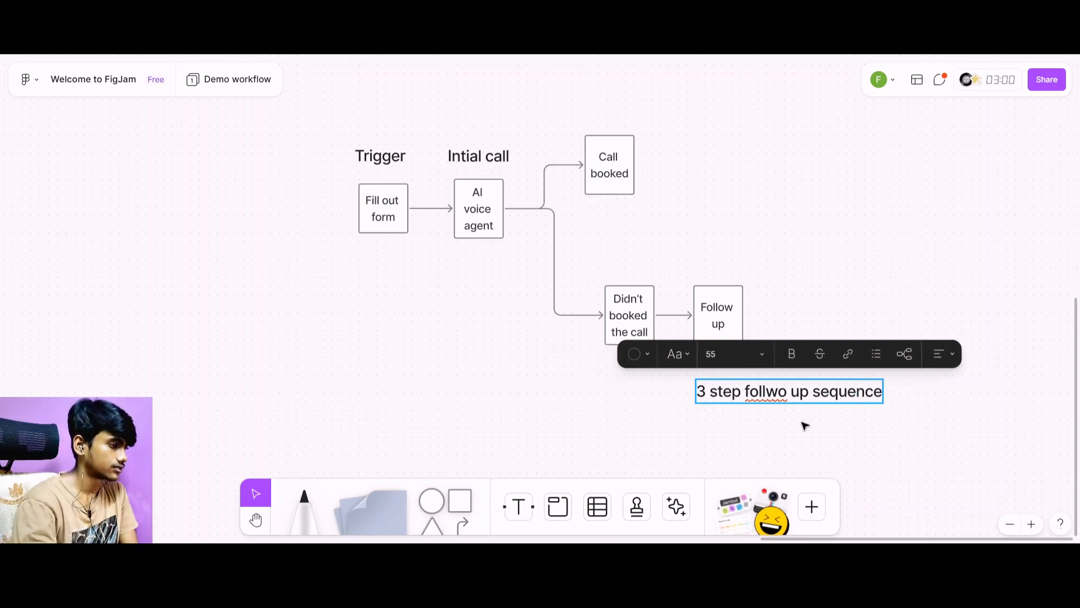
click(792, 393)
key(BackSpace)
key(BackSpace)
key(BackSpace)
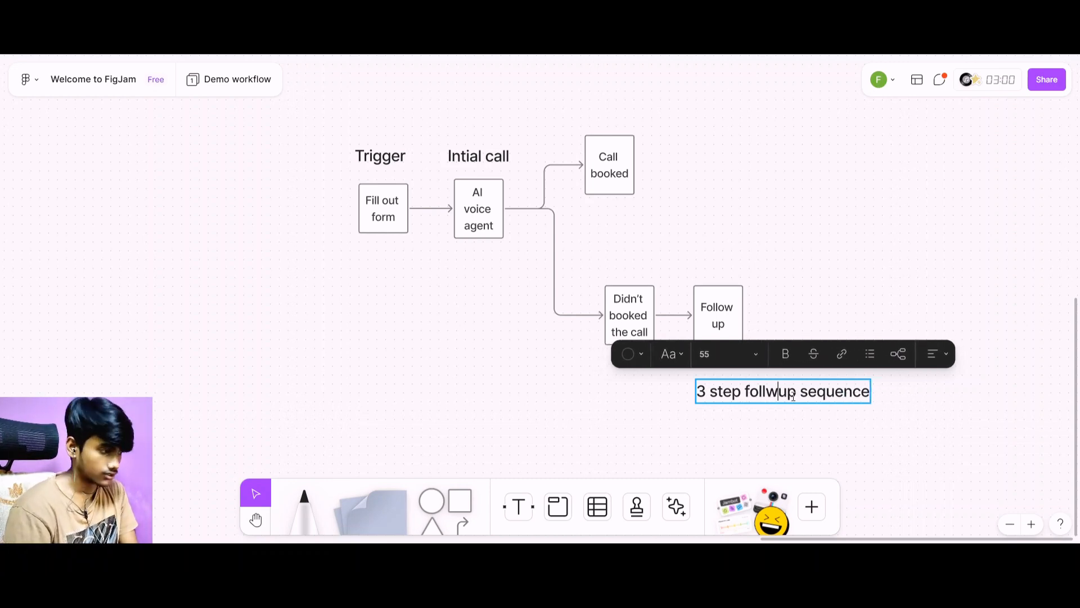
text(ow)
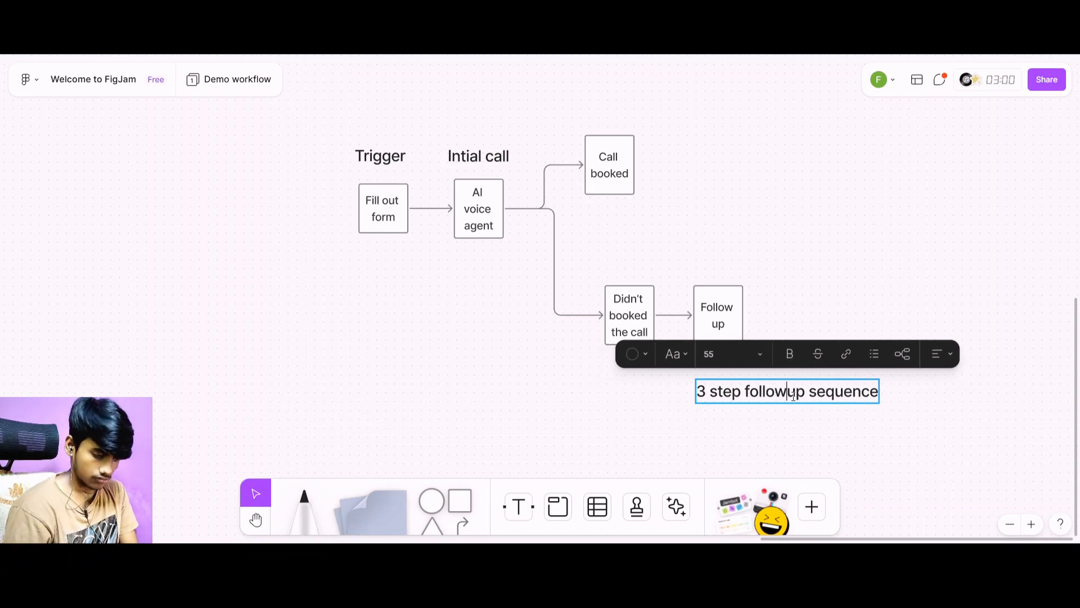
click(755, 451)
drag(752, 395, 710, 385)
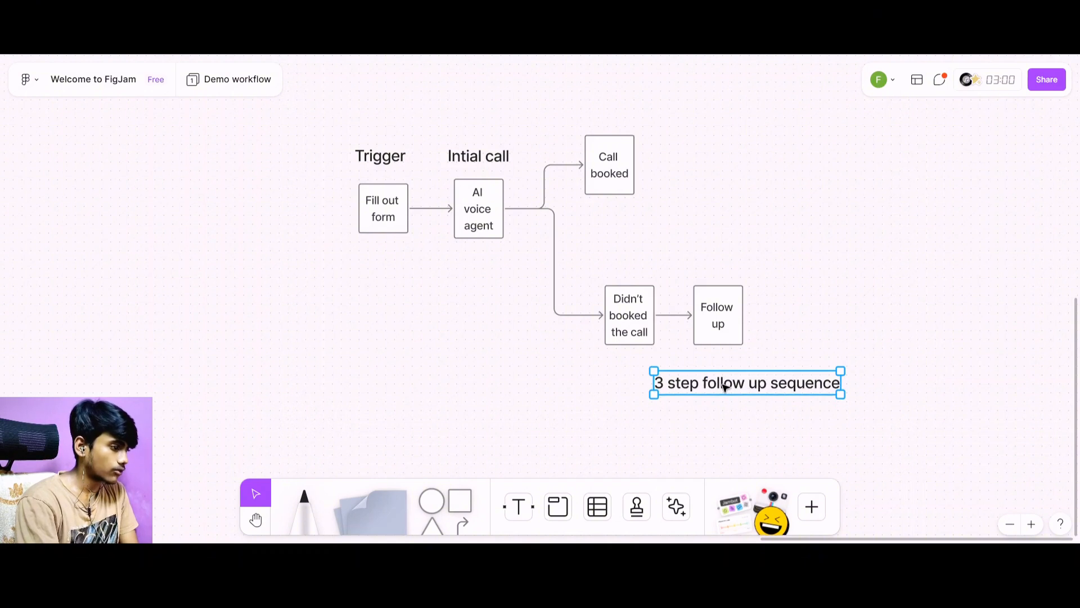
Add a second line reading "-2 emails and 1 follow up" to the "3 step follow up sequence" note.
double_click(836, 382)
key(ctrl+a)
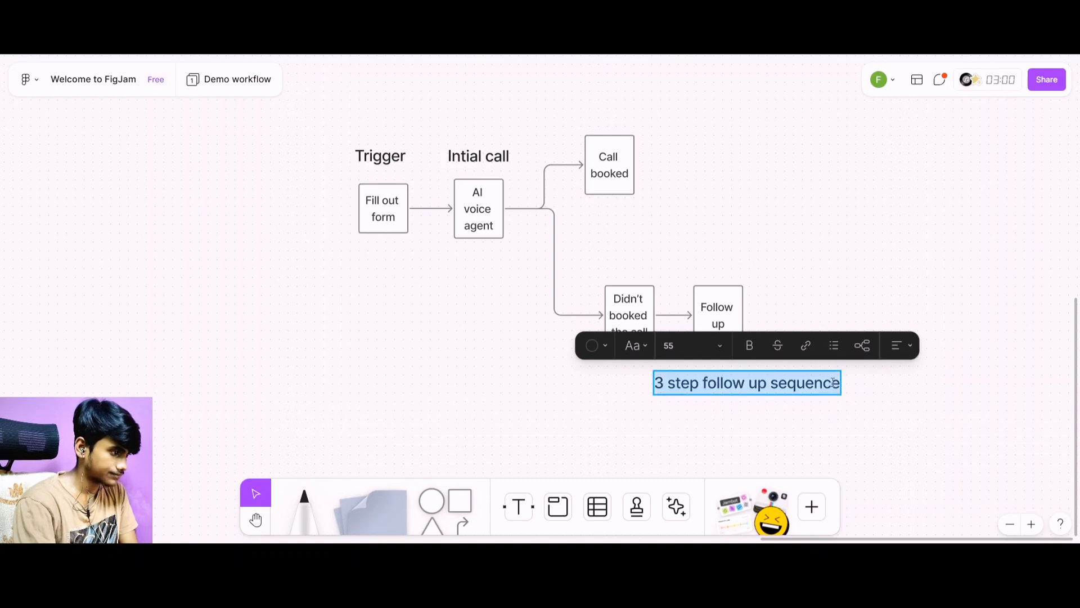
click(836, 382)
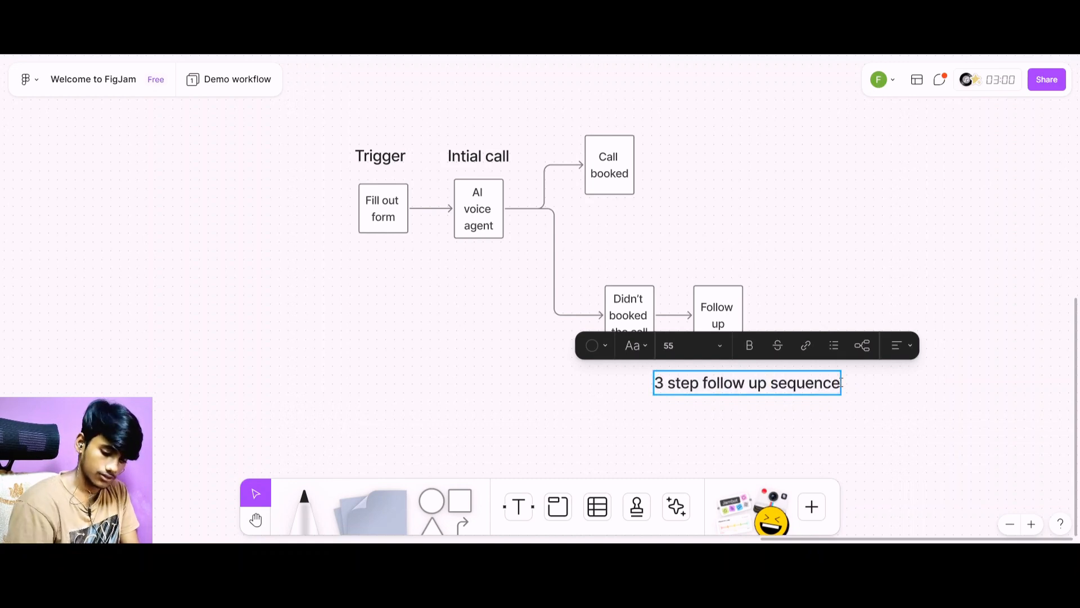
key(Return)
text(2)
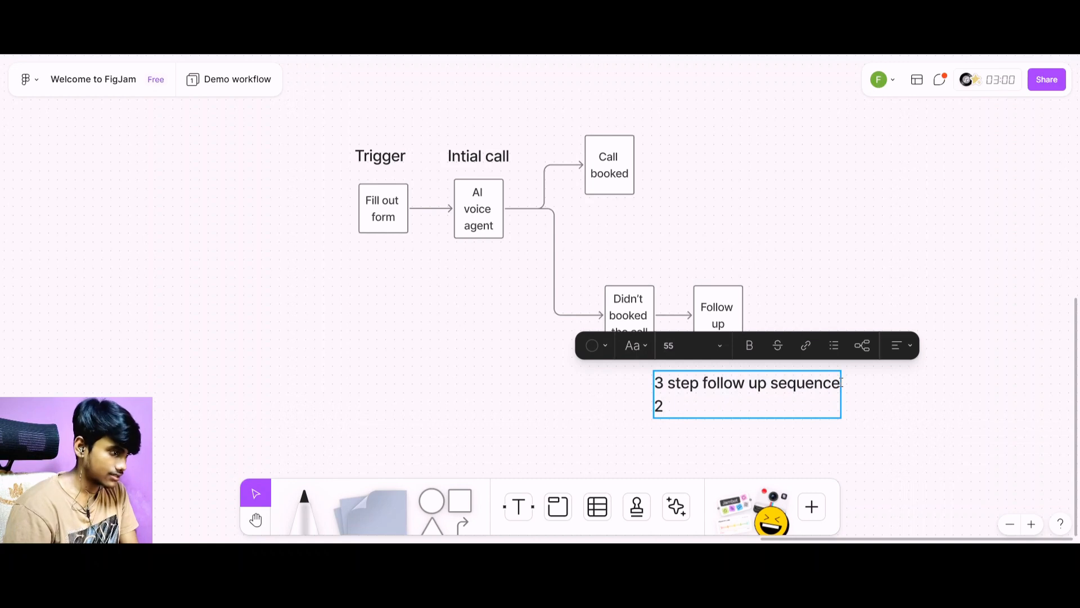
key(BackSpace)
text(-)
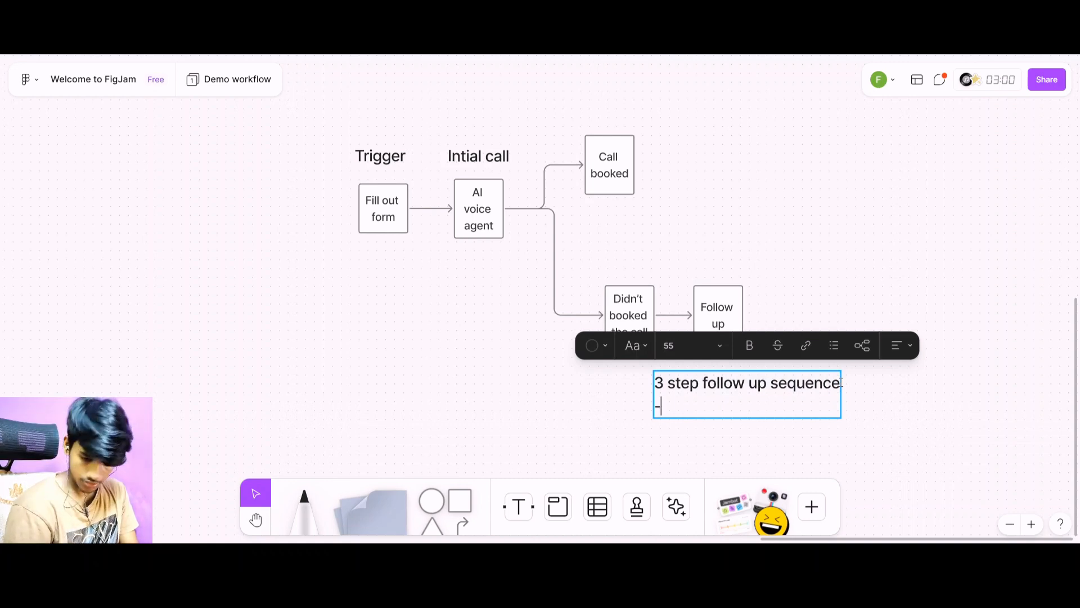
text(2 emqa)
key(BackSpace)
key(BackSpace)
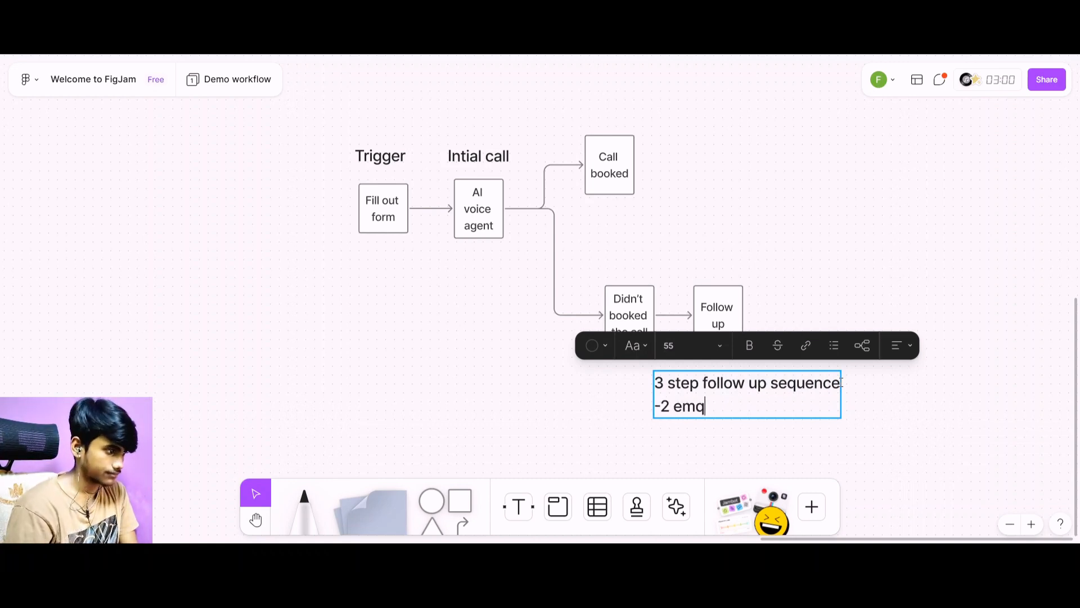
text(ails and )
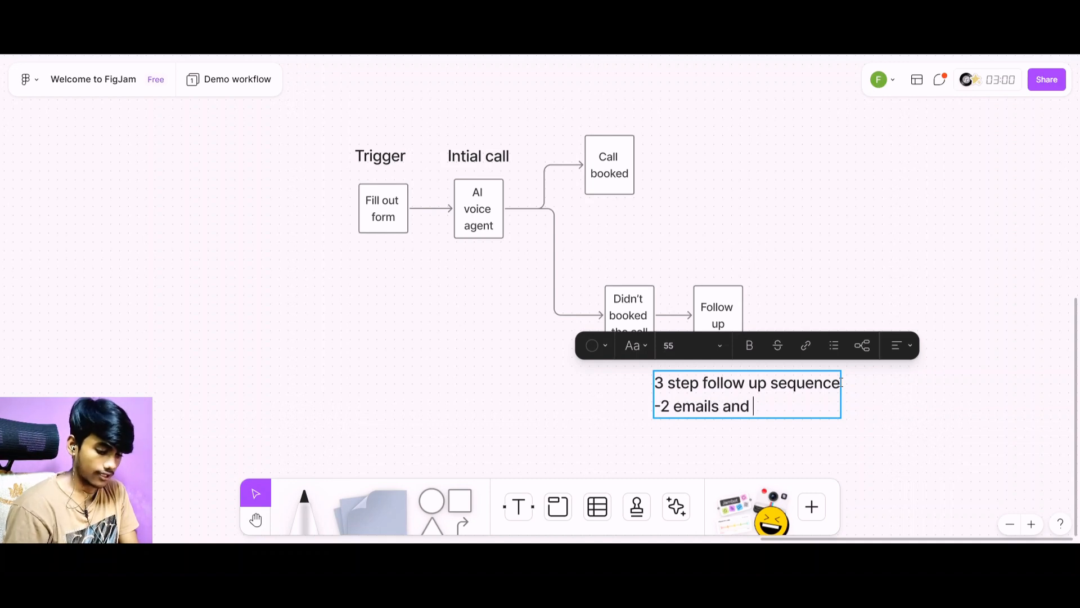
text(1 )
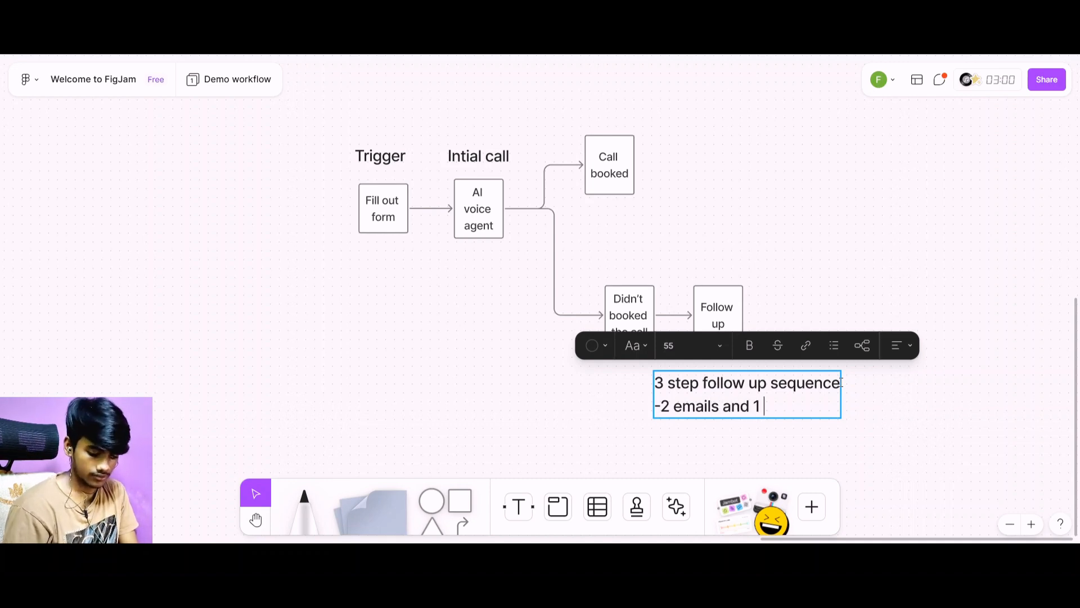
text(foll)
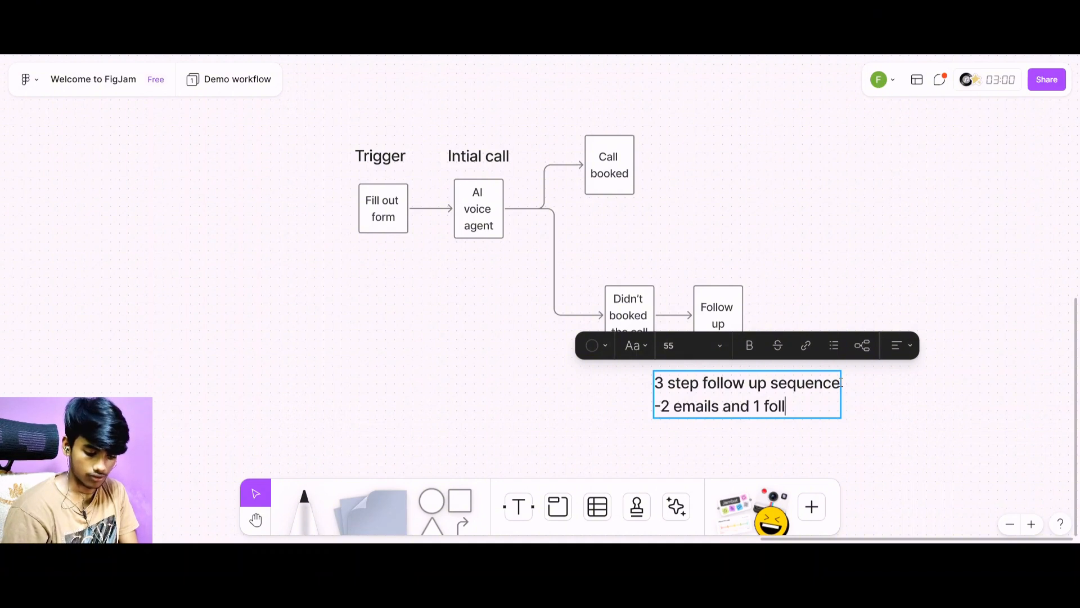
text(ow up)
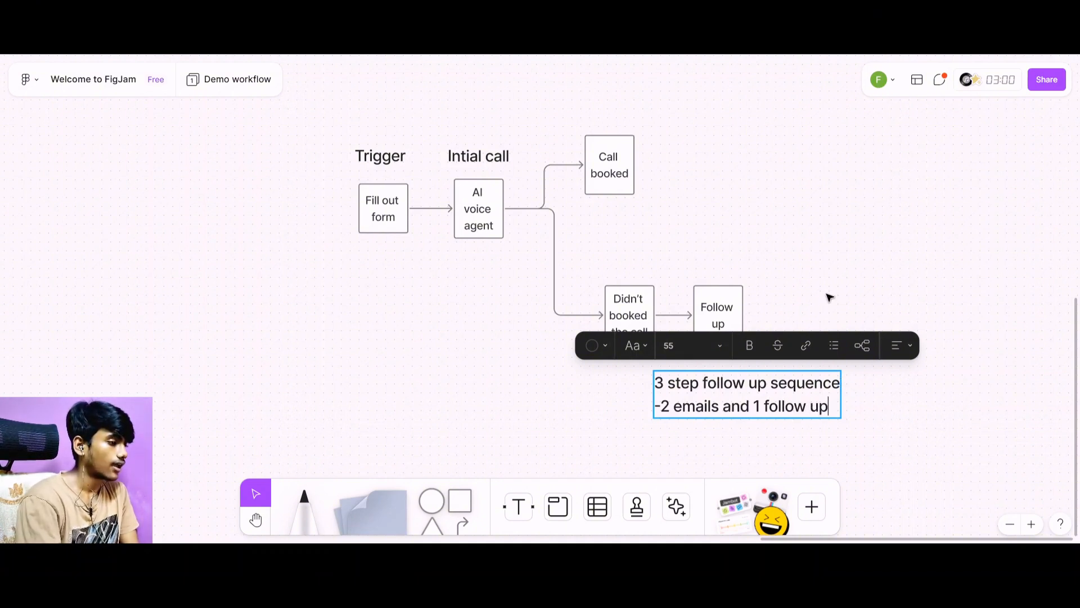
key(Escape)
Scale the two-line follow-up note down to Large text size and reposition it closely under the "Follow up" square.
drag(841, 420, 793, 402)
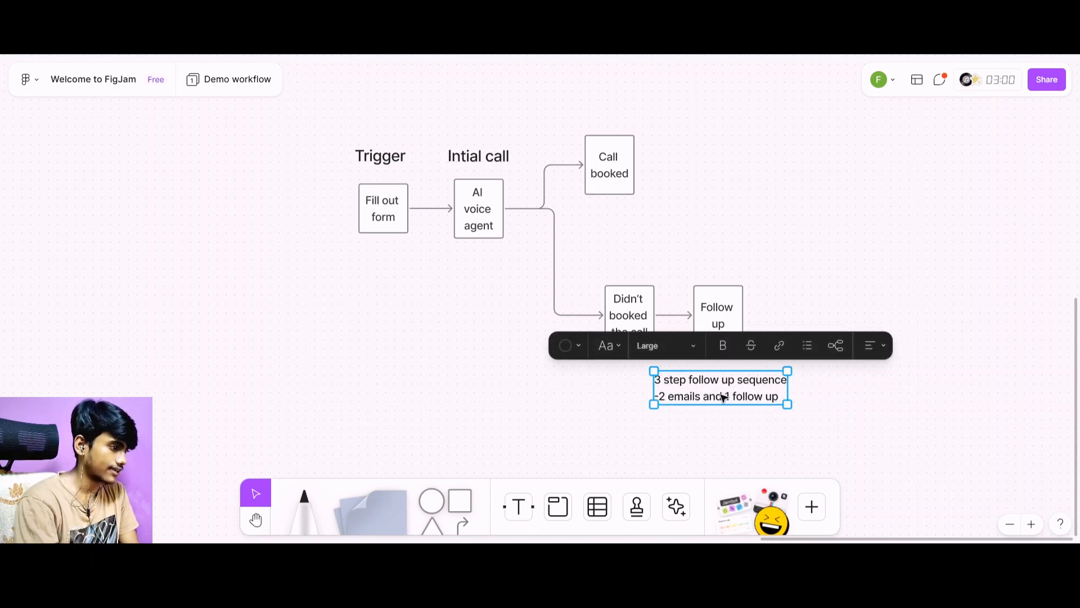
drag(724, 393, 727, 392)
drag(728, 393, 731, 387)
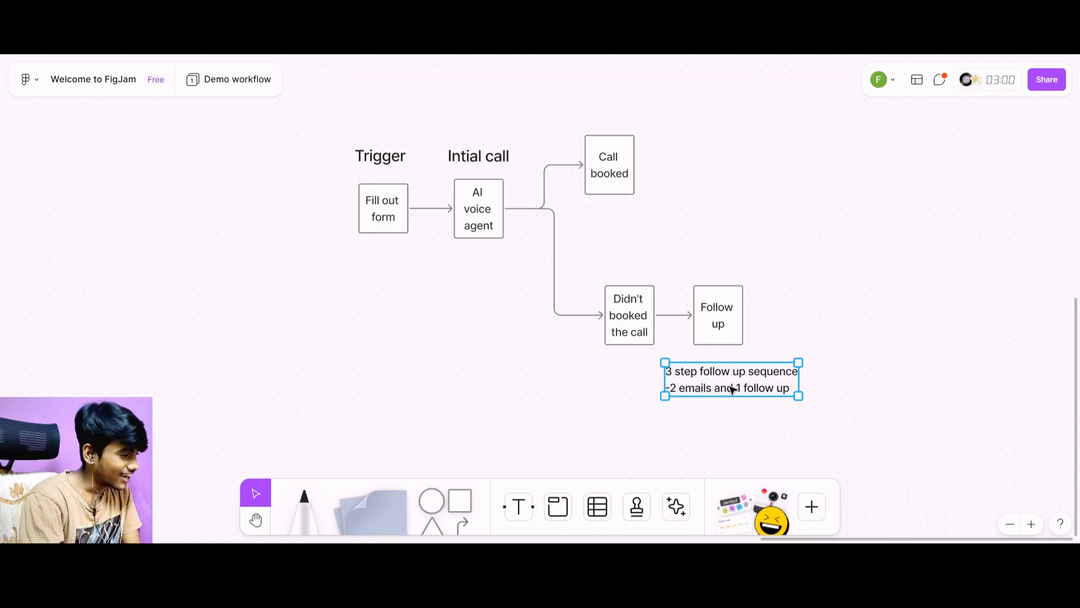
click(730, 309)
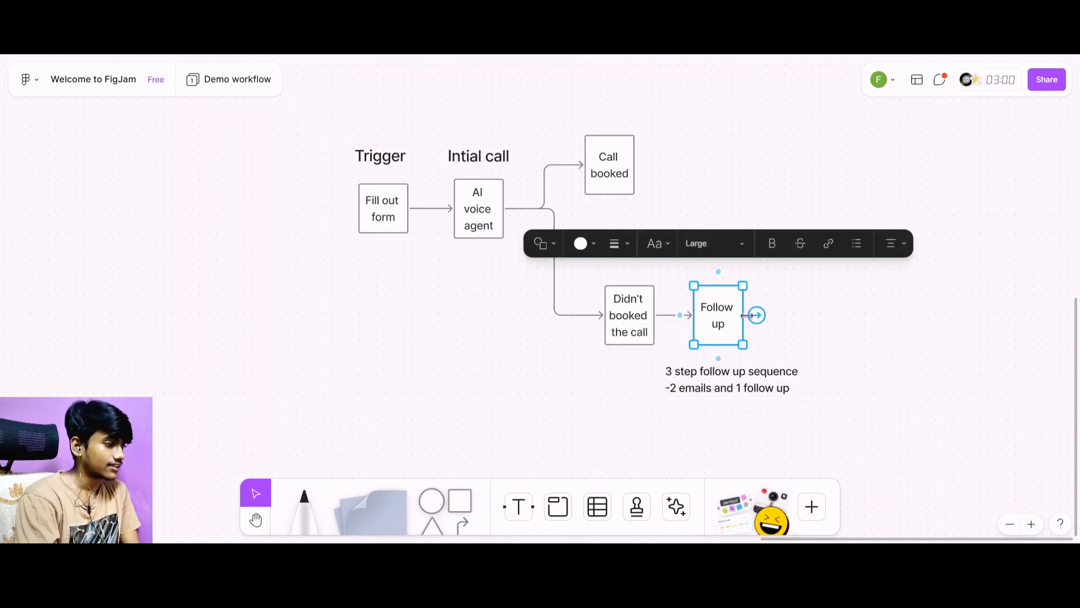
drag(757, 315, 830, 268)
click(839, 311)
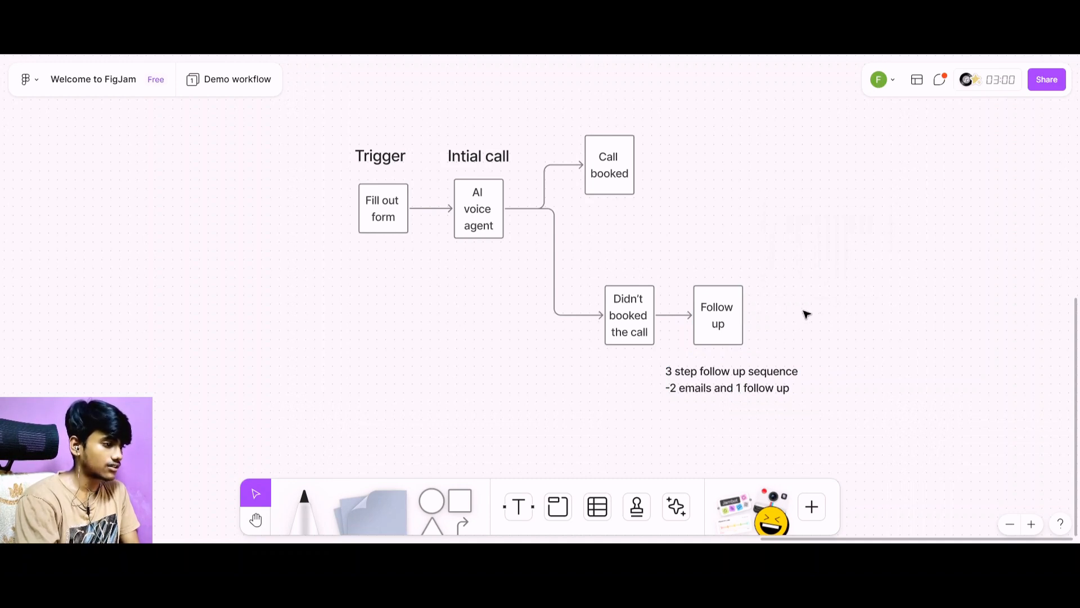
click(738, 324)
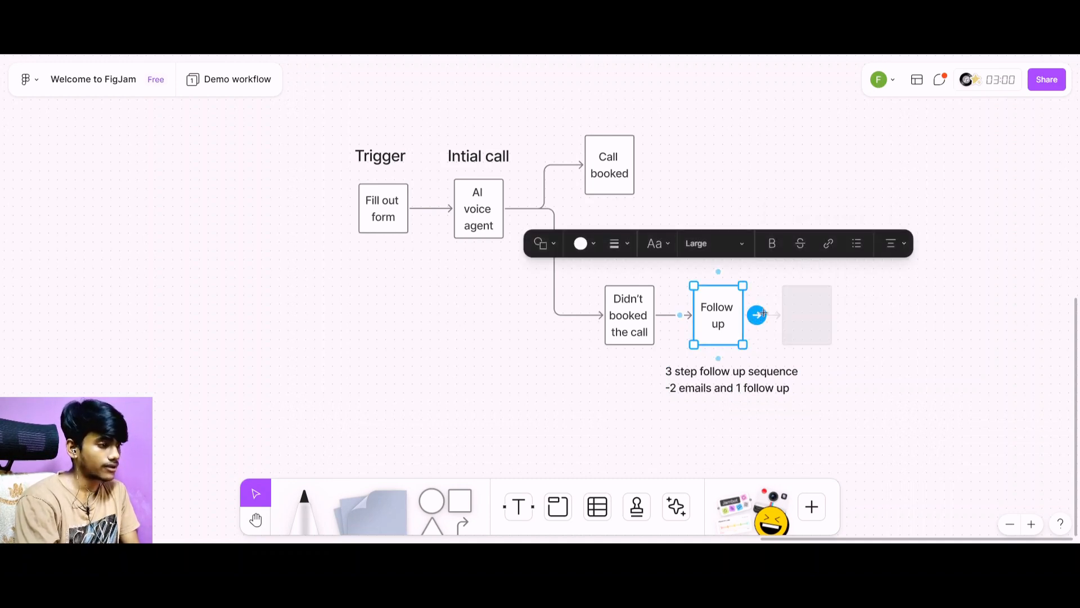
drag(757, 316, 819, 261)
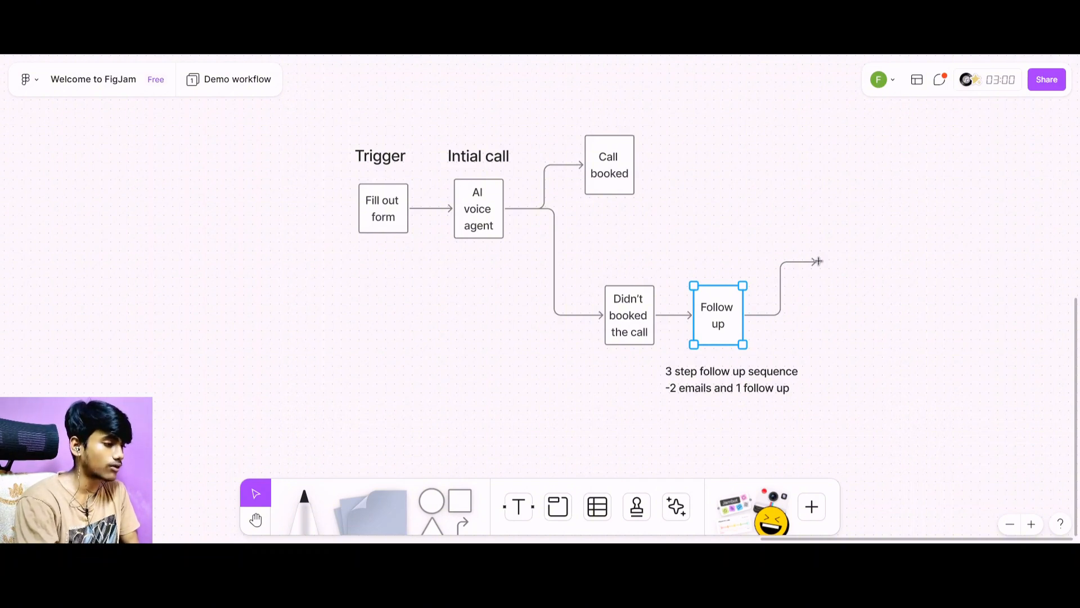
drag(819, 261, 818, 261)
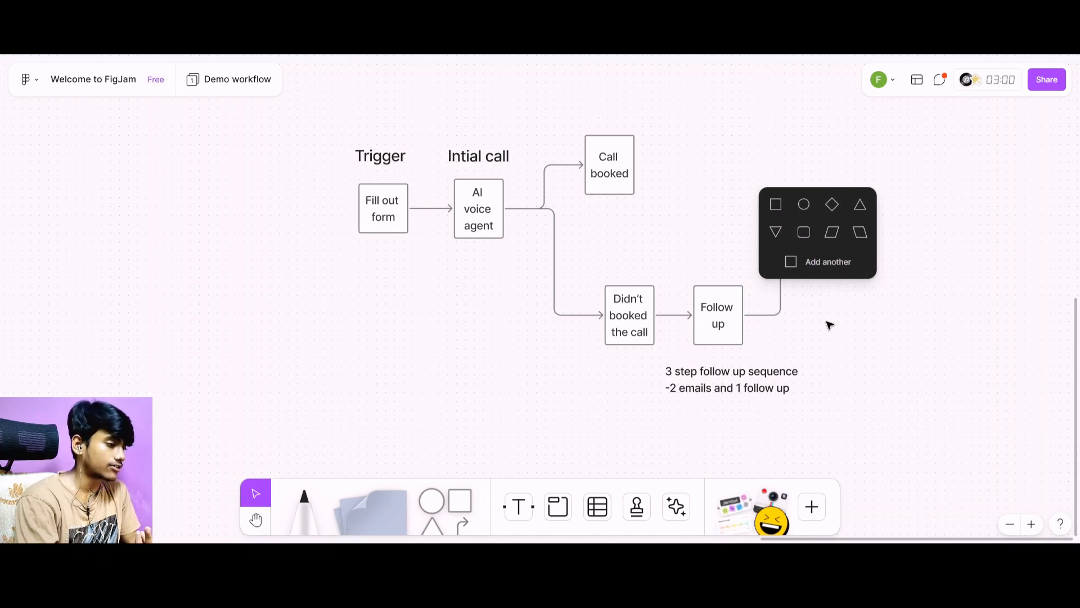
key(Escape)
Branch a connected square diagonally up and to the right from "Follow up" and label it "Book the appoiintment".
click(744, 315)
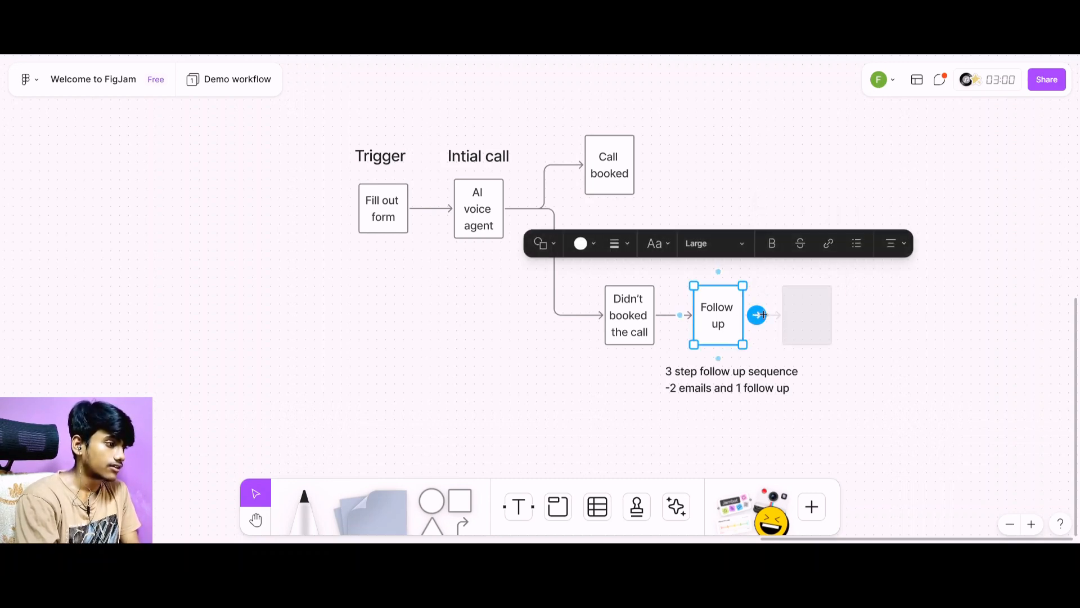
drag(763, 315, 822, 246)
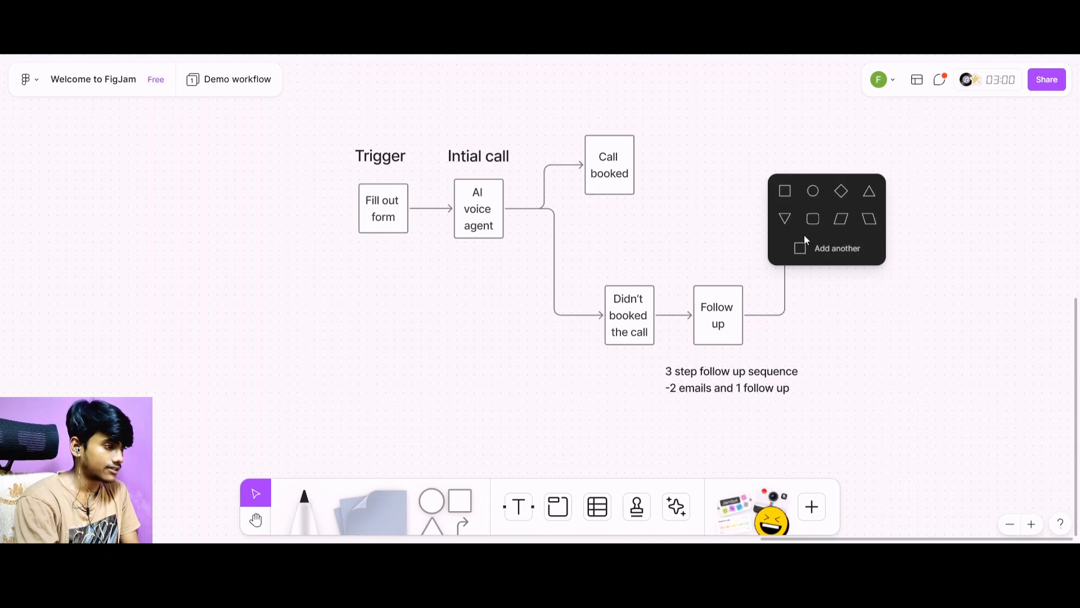
click(785, 191)
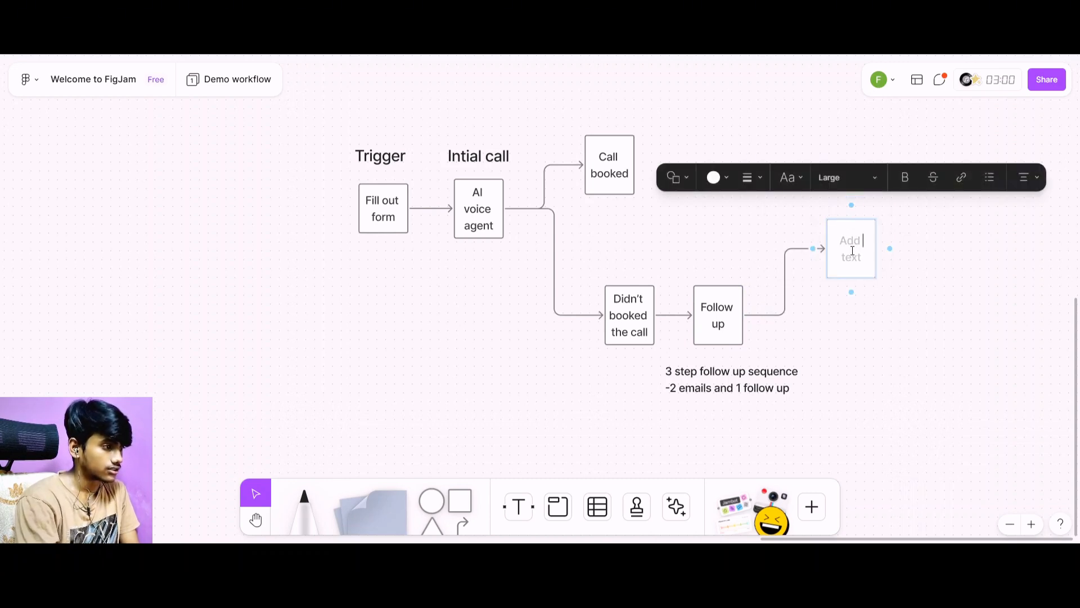
text(Boo)
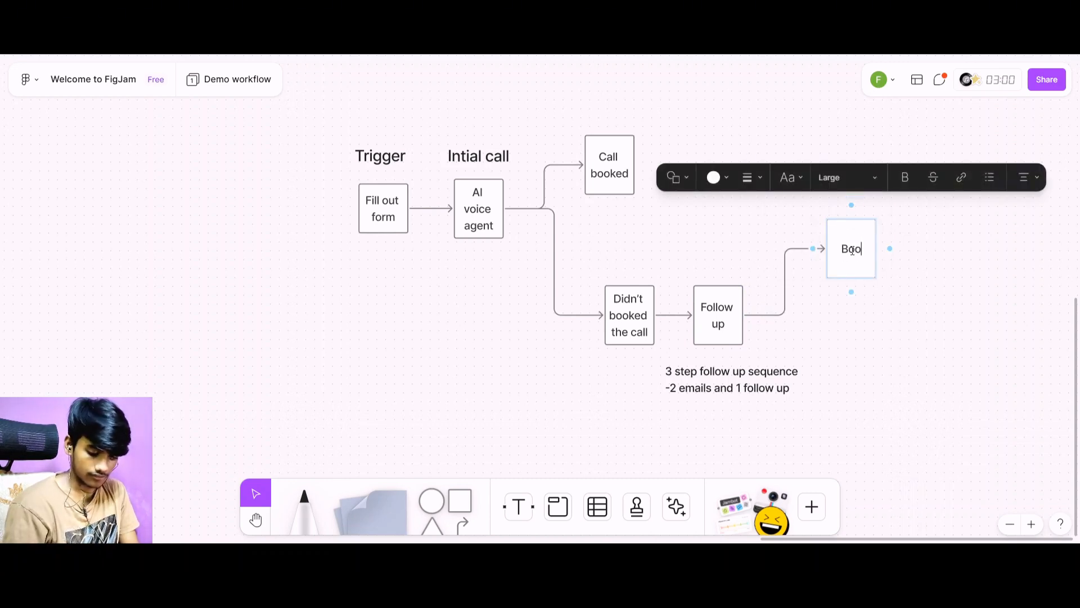
text(k the)
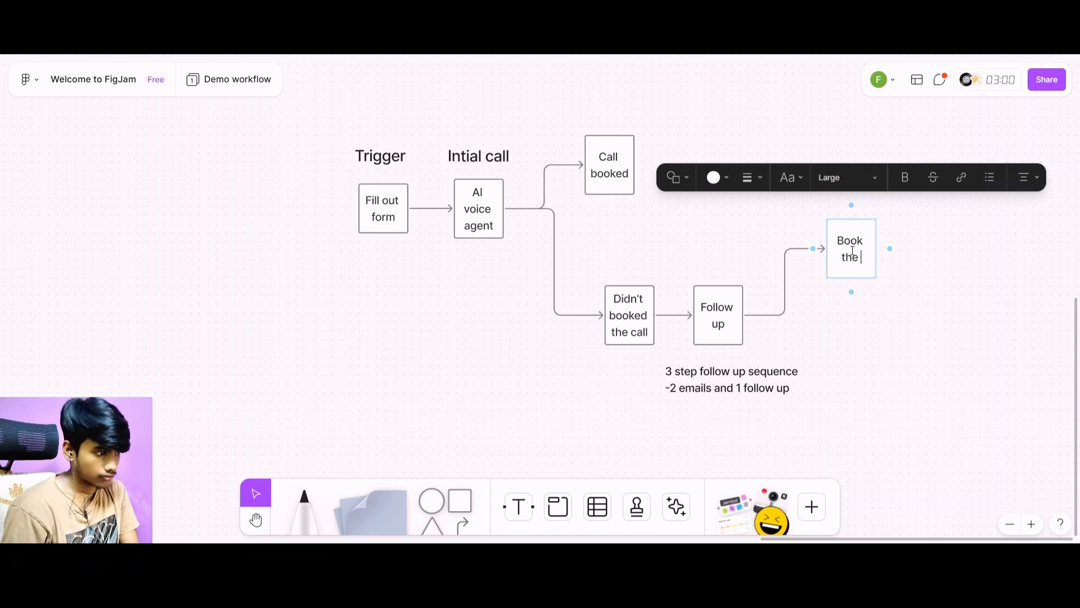
text( appoii)
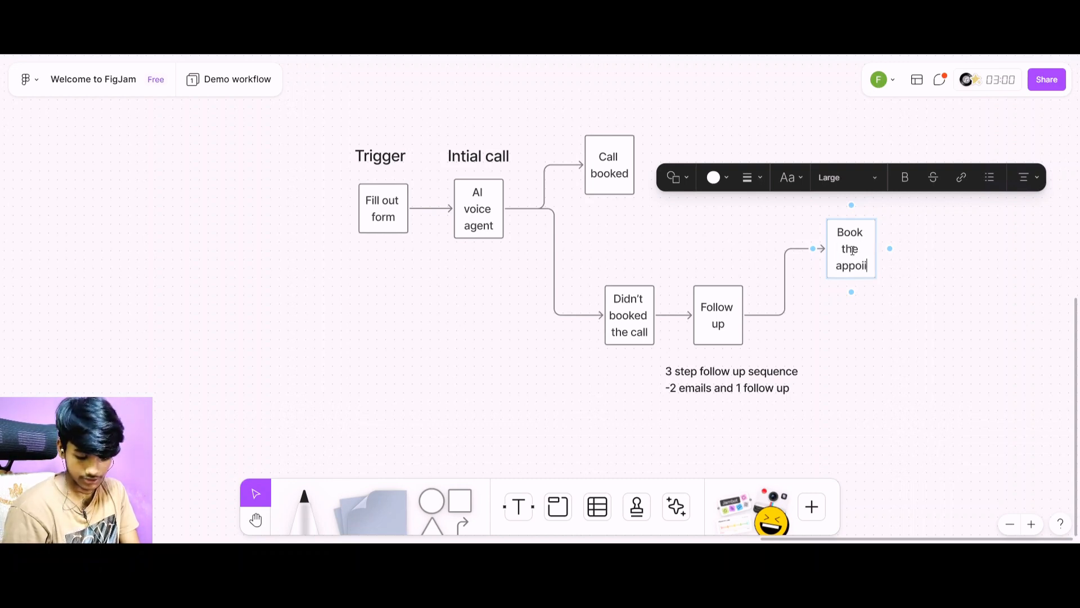
text(ntment)
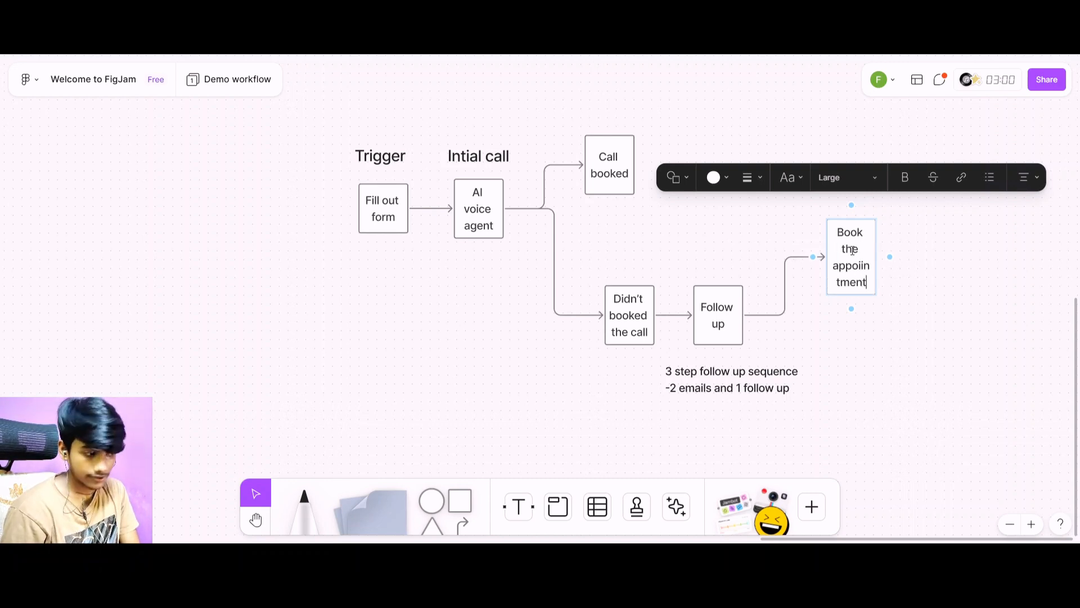
click(845, 376)
Branch a second connected square down and to the right from "Follow up" and label it "Nurture them".
click(704, 323)
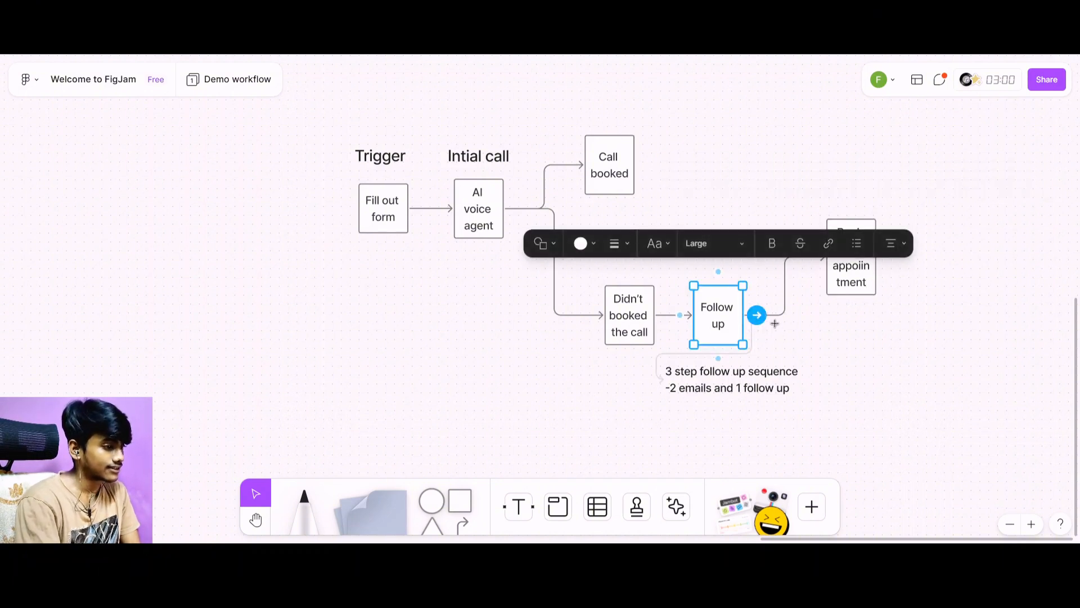
drag(756, 316, 893, 394)
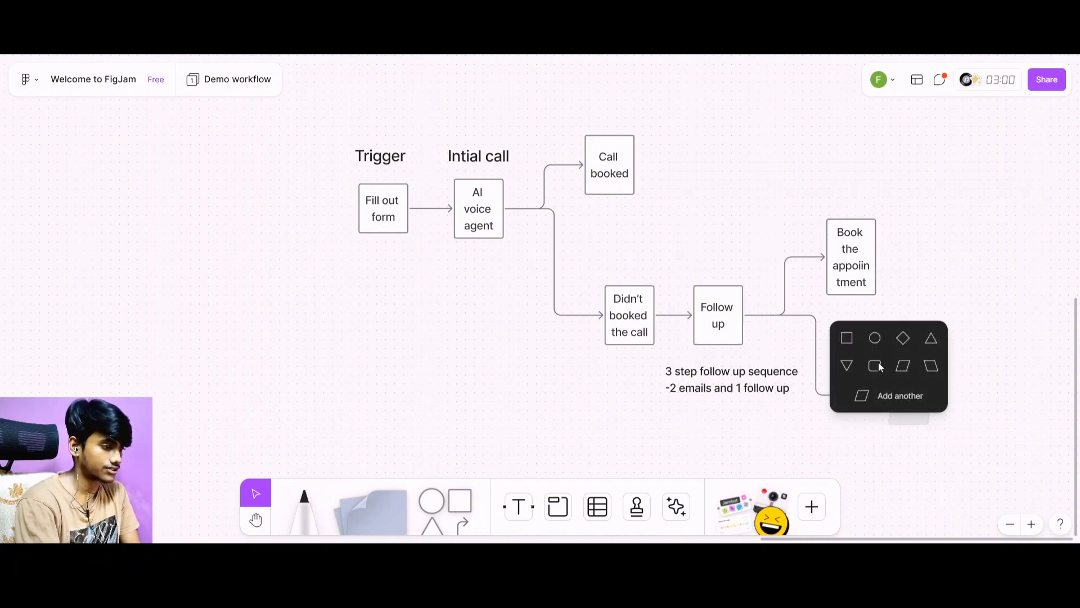
click(847, 339)
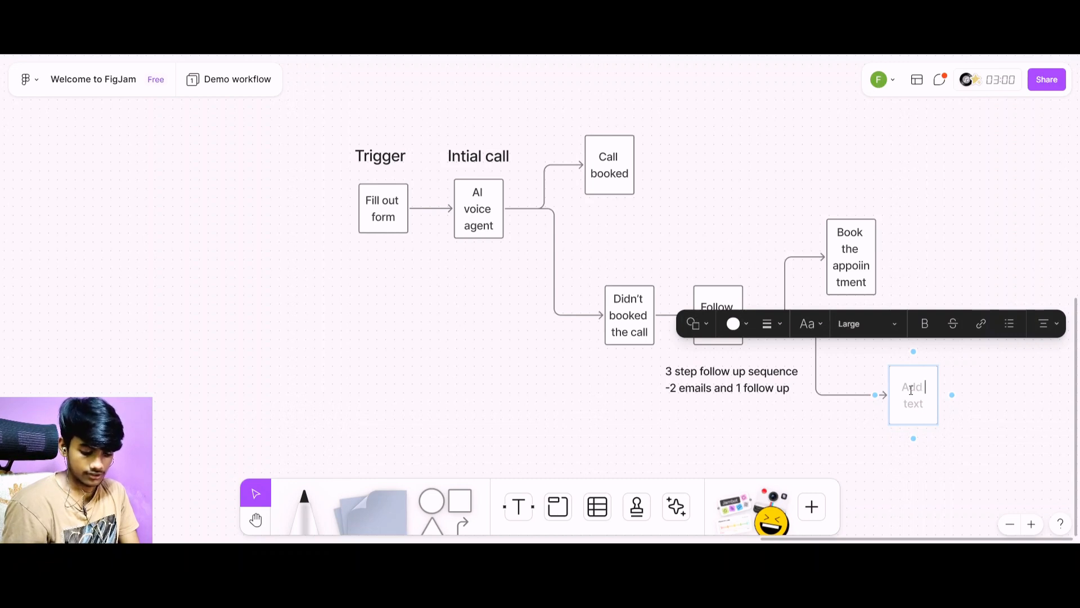
text(Nurture)
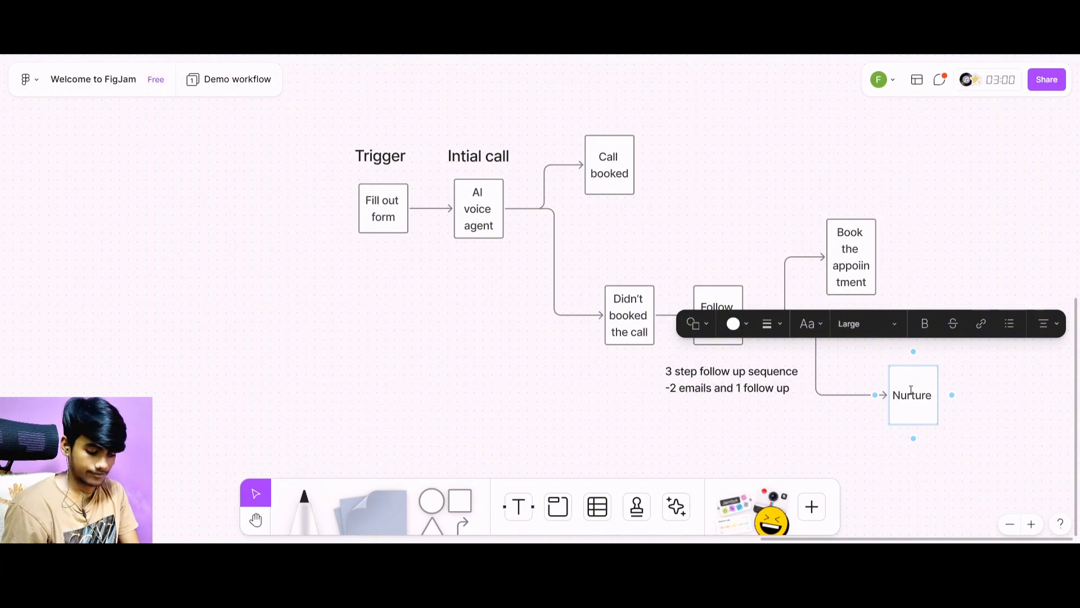
text( them)
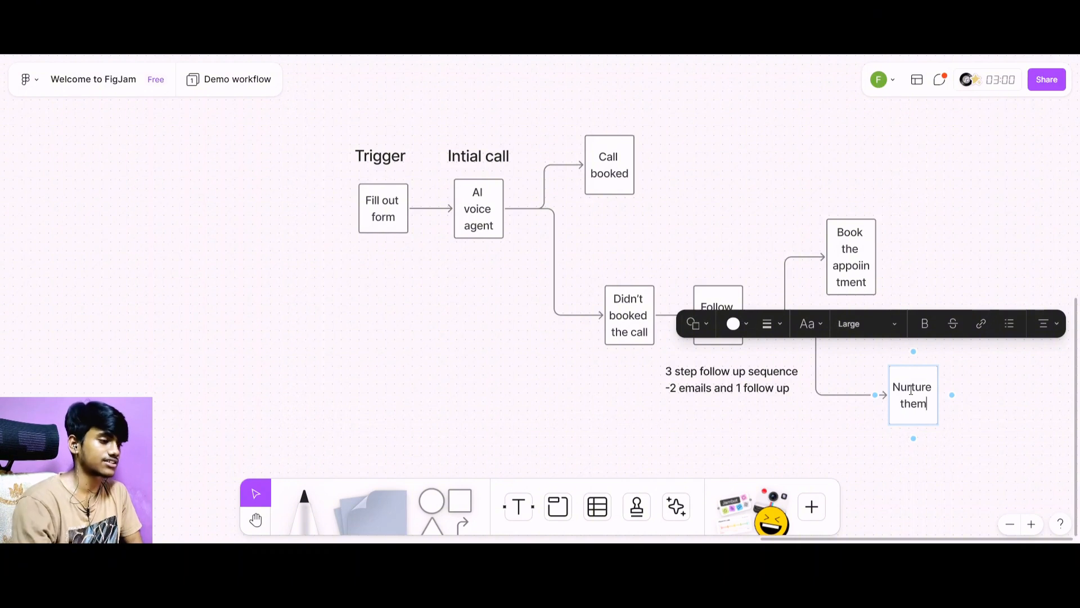
Finish the "Nurture them" label and move the "Book the appoiintment" square right until it sits roughly above "Nurture them".
click(952, 463)
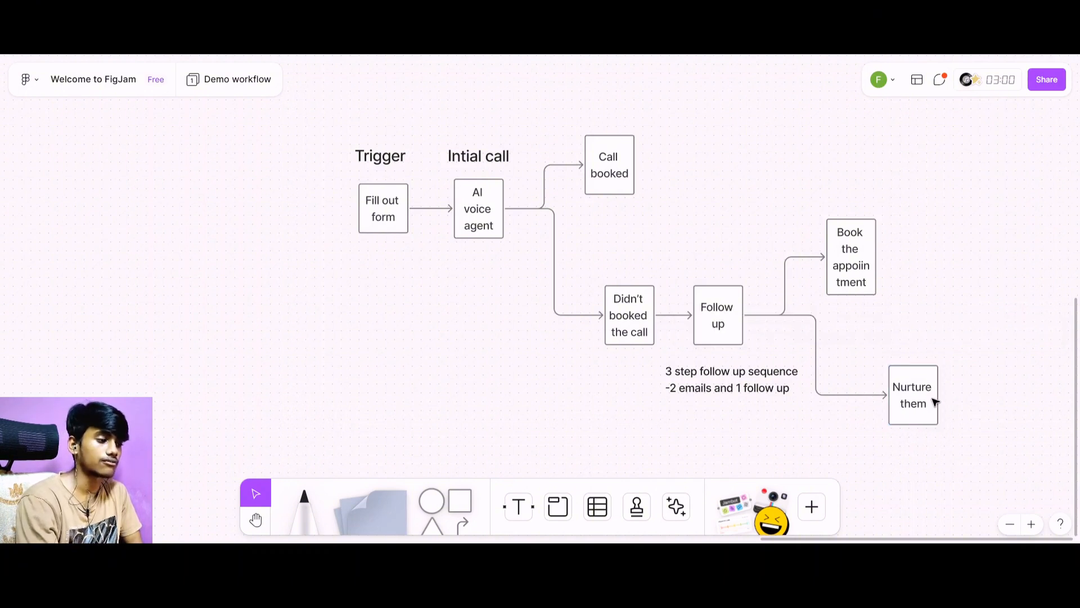
drag(849, 248, 905, 252)
scroll(903, 287, right, 5)
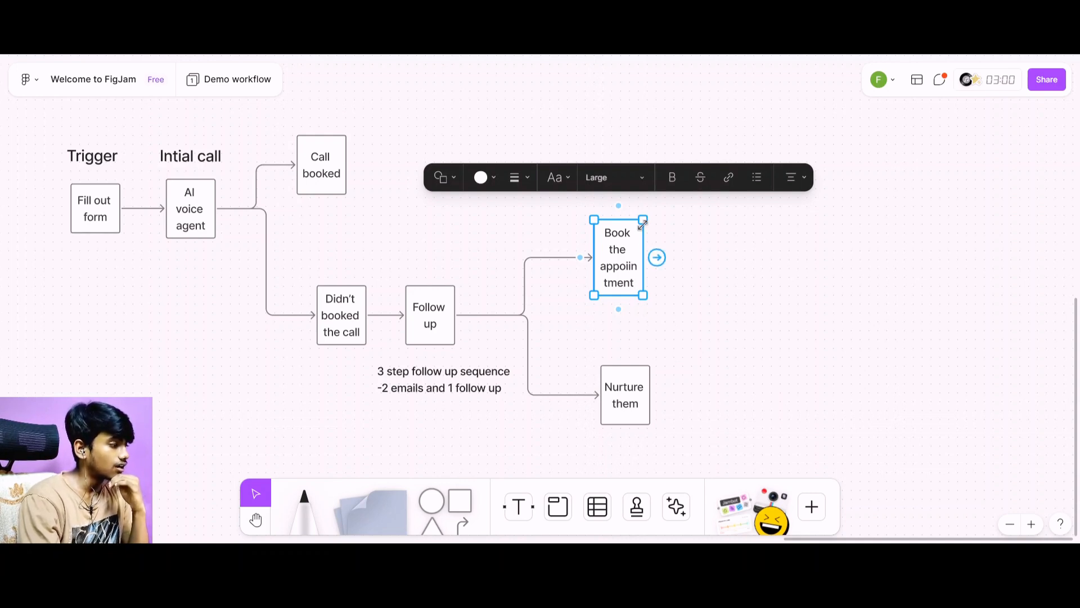
Extend a long connector right from "Call booked" to a new square beyond the other branches and label it "Give them reminders".
click(335, 179)
drag(360, 165, 837, 165)
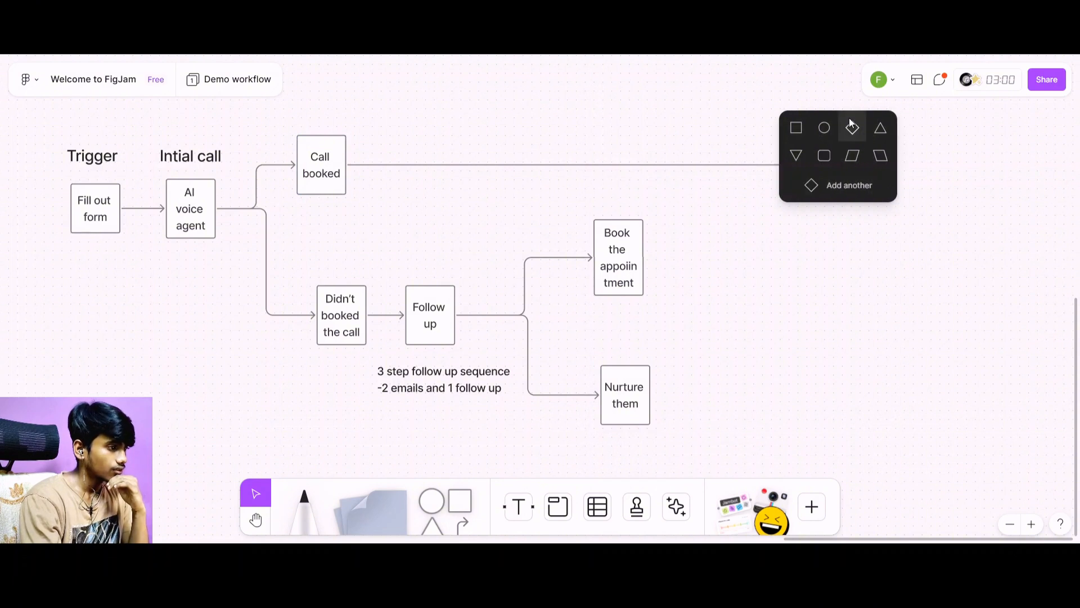
click(796, 130)
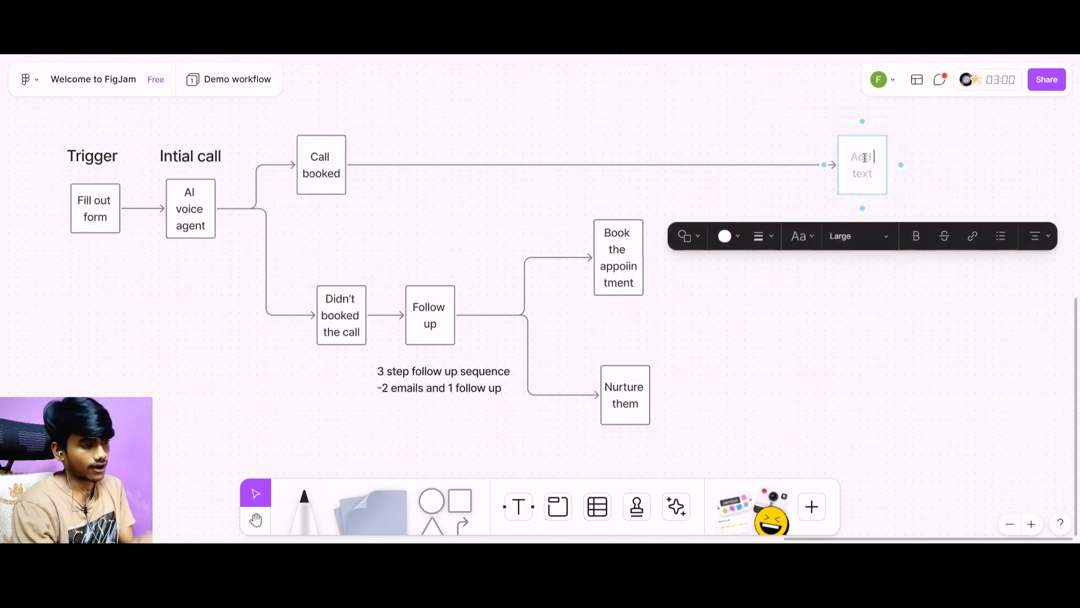
text(Gi)
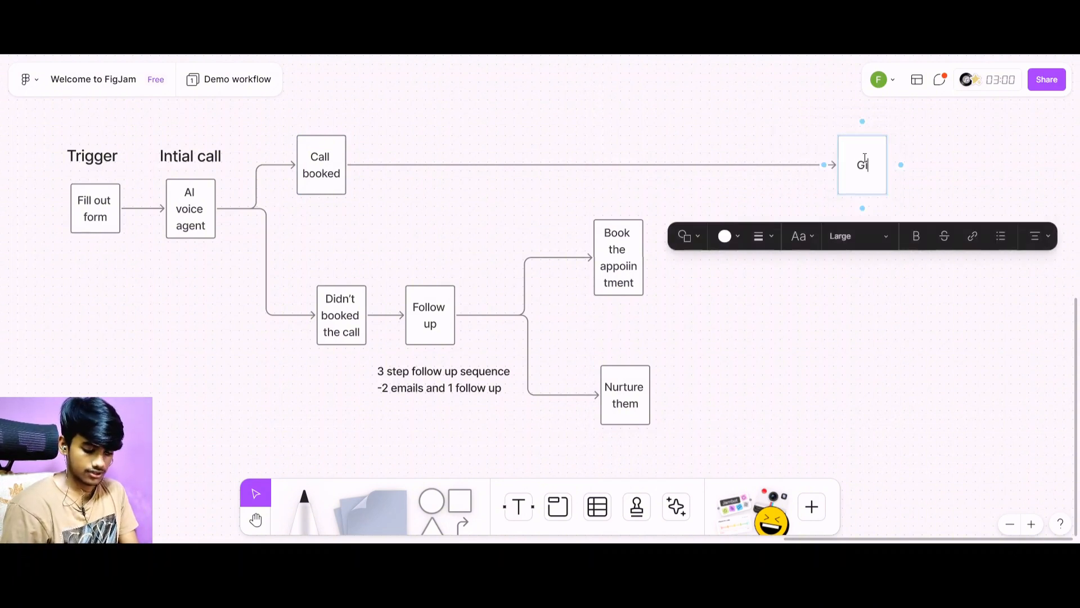
text(ve them)
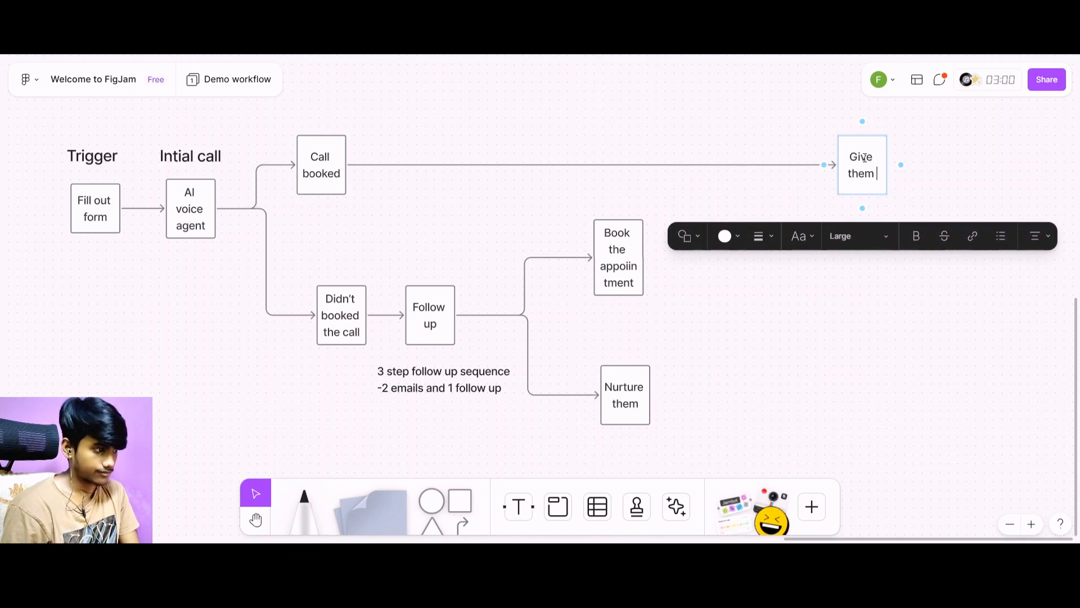
text( reminders)
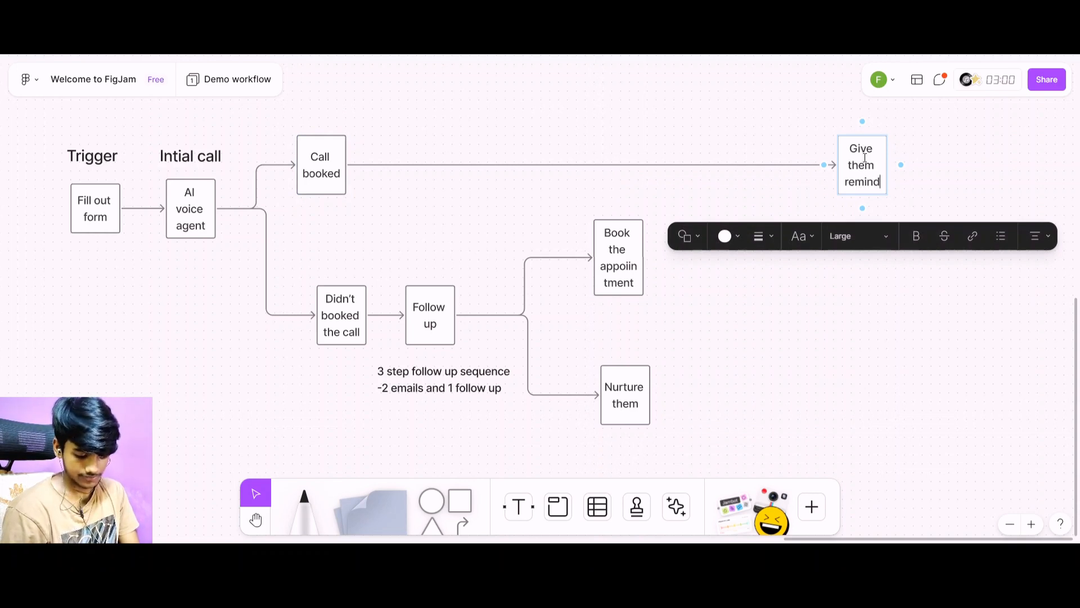
Widen the "Give them reminders" square so its label fits on two lines without splitting a word.
click(891, 363)
click(881, 179)
drag(888, 209, 914, 208)
click(911, 324)
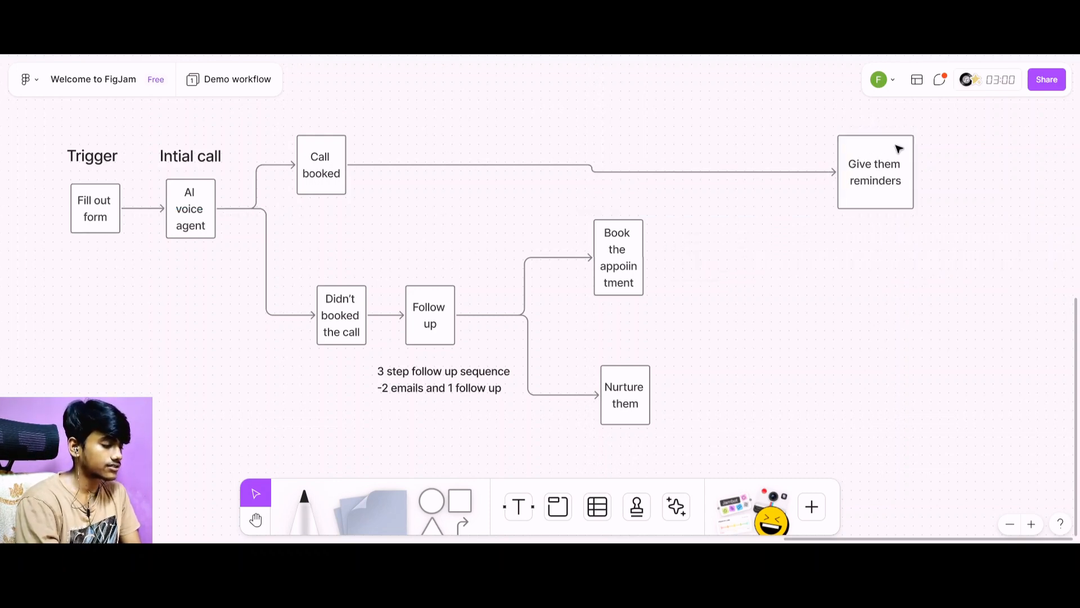
Connect the "Book the appoiintment" square to the existing "Give them reminders" square with an arrow.
click(621, 244)
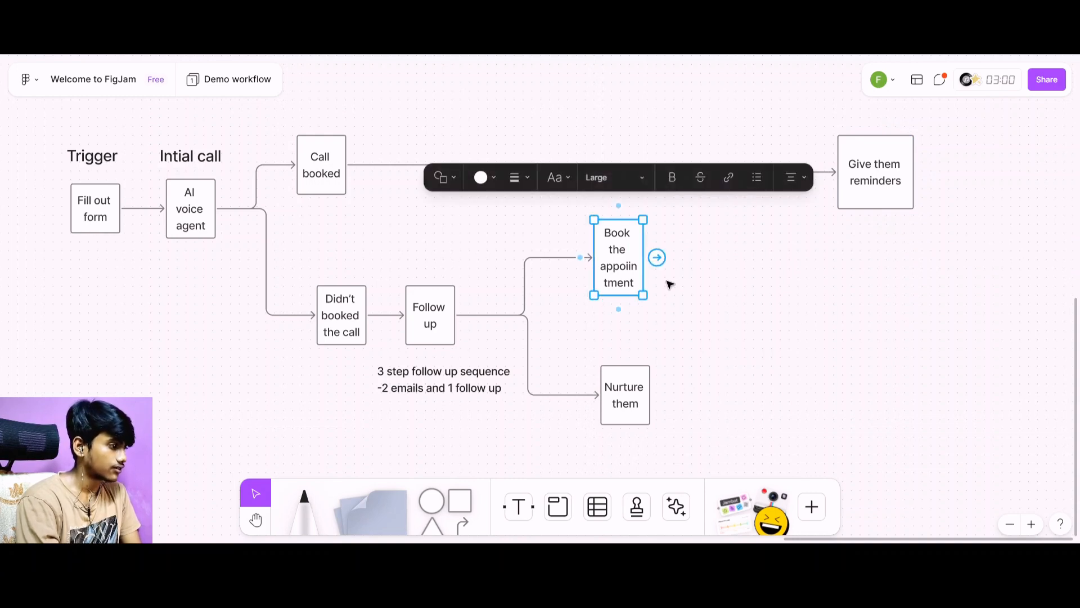
drag(655, 255, 851, 164)
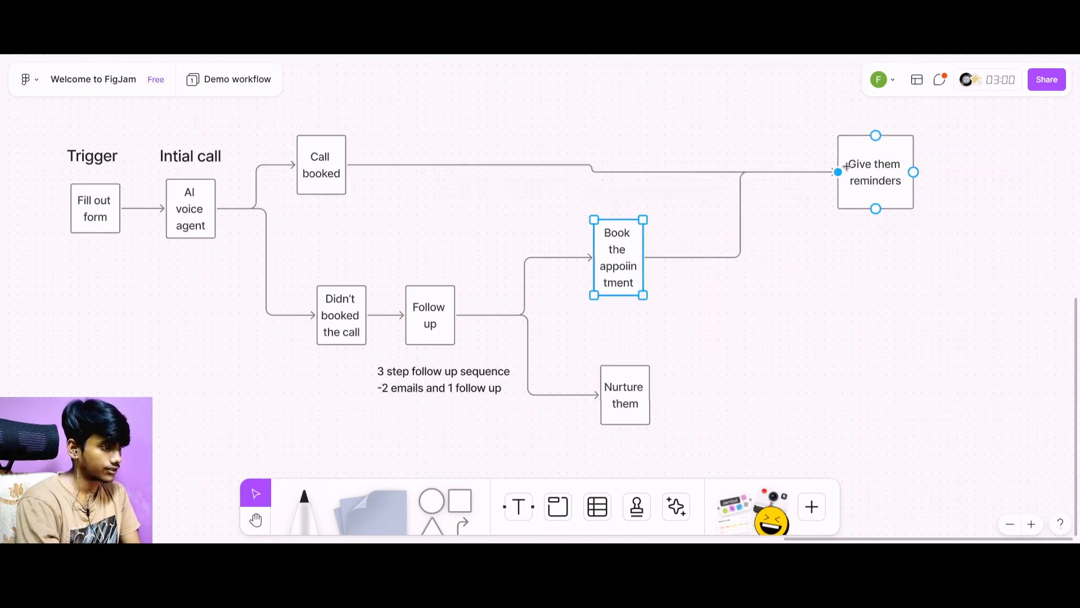
click(902, 340)
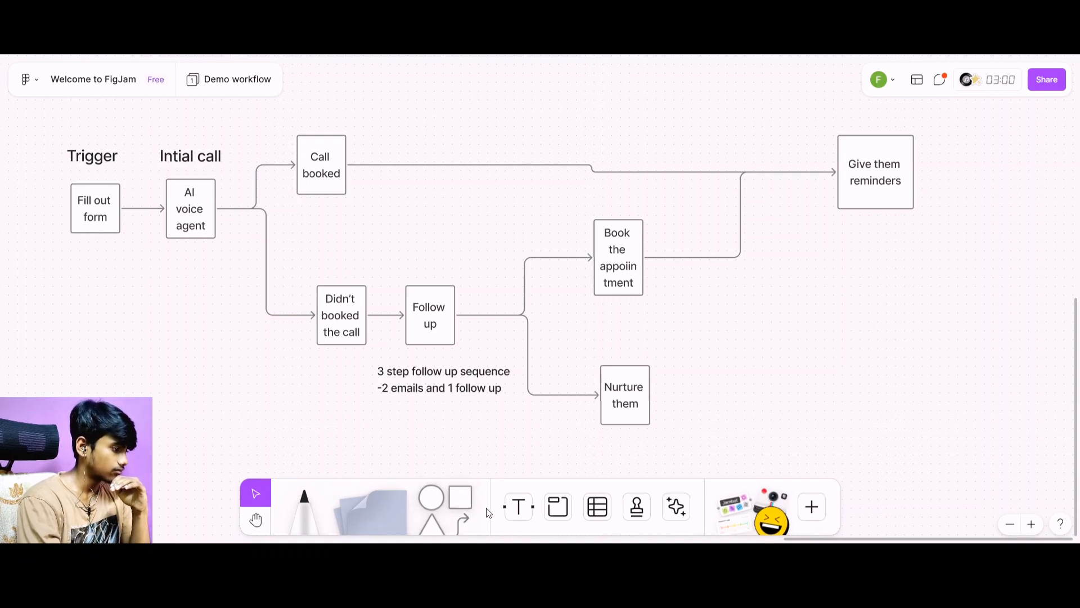
Add a text note reading "3 emails and 1 reminder call" and place it centred just under the "Give them reminders" square.
click(507, 513)
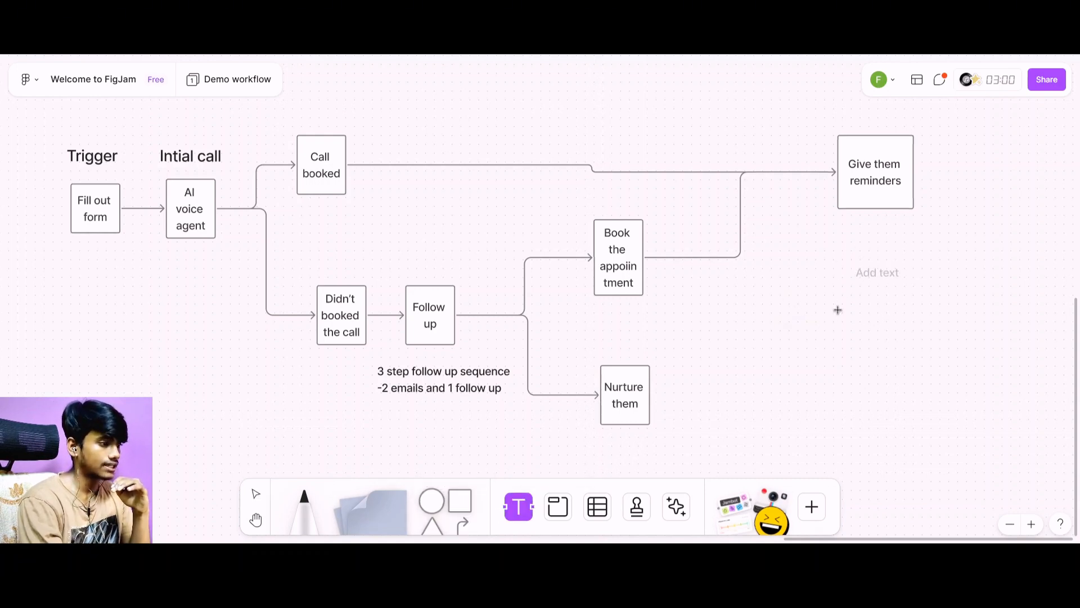
click(884, 243)
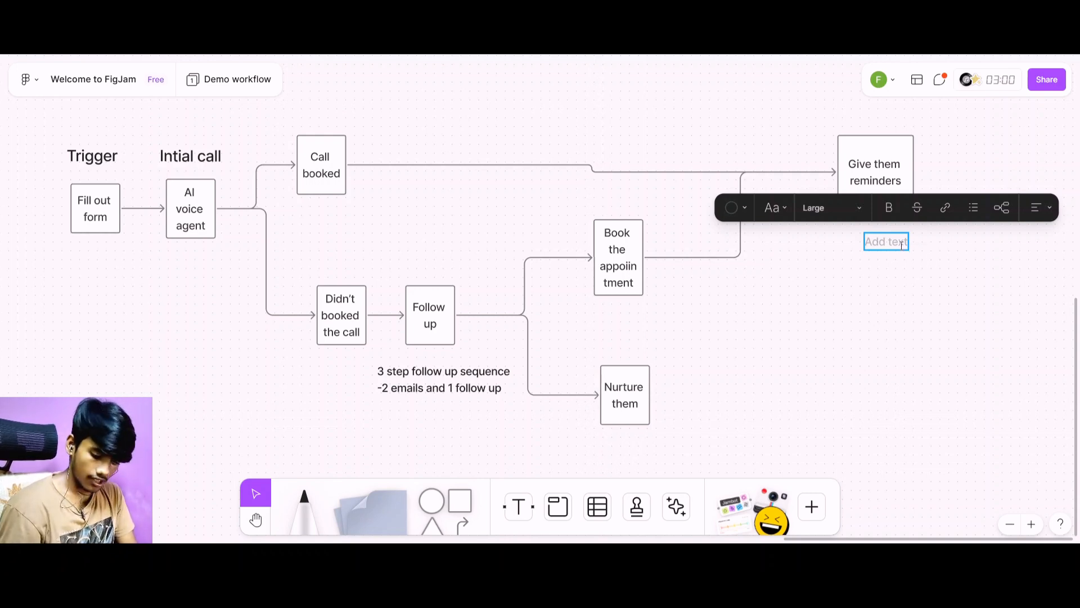
text(3)
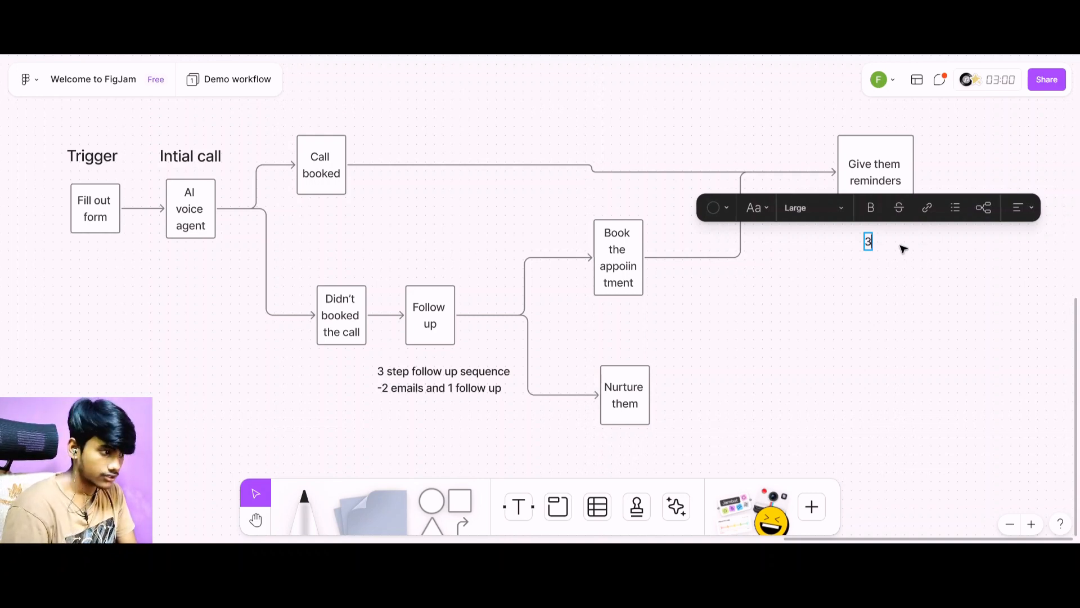
text( e)
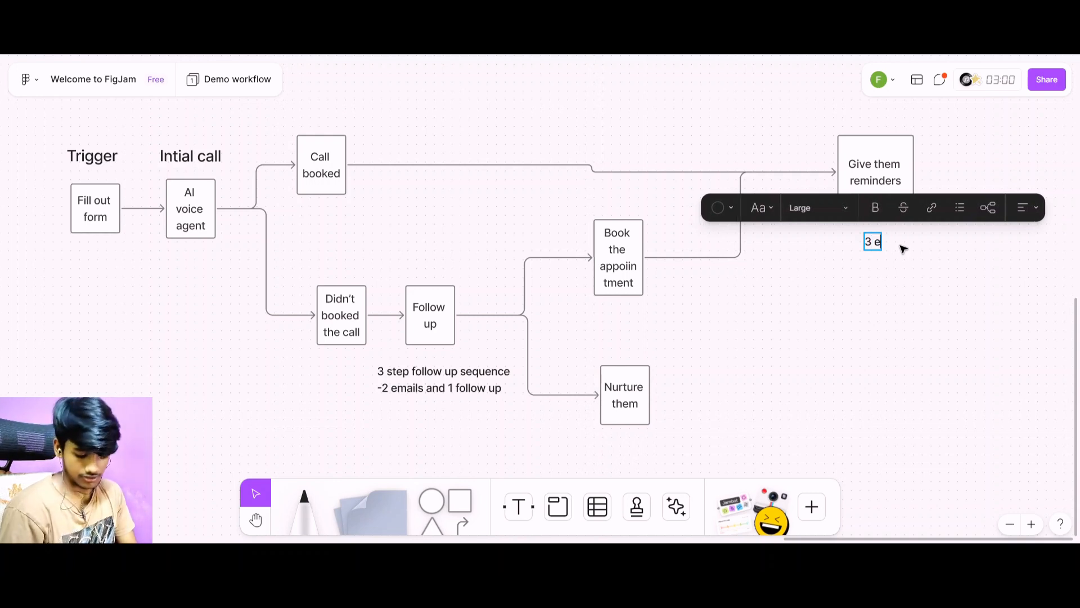
text(mails and )
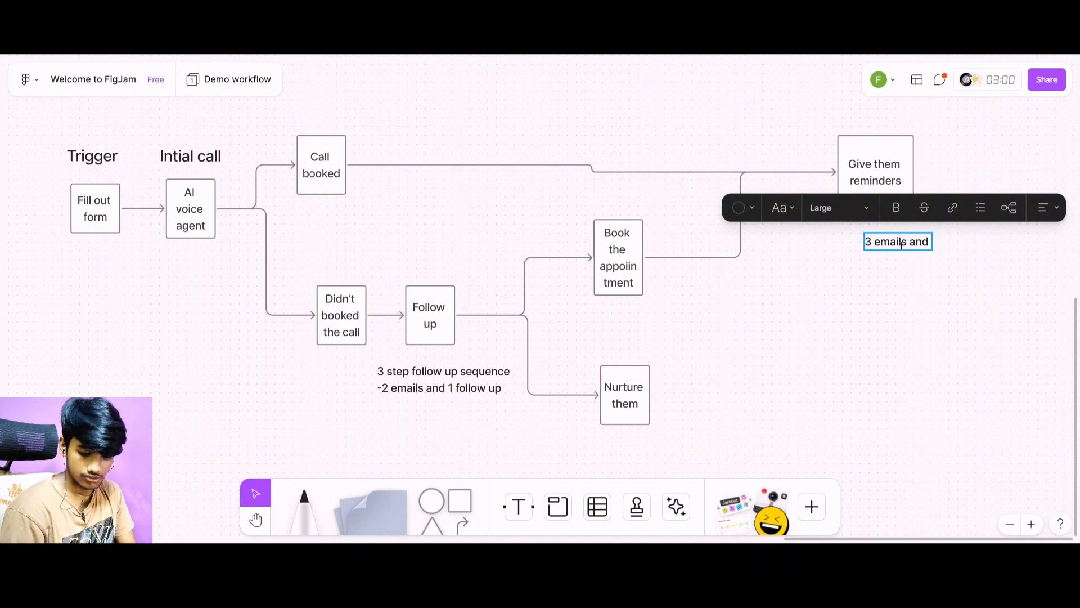
text(1 reminder)
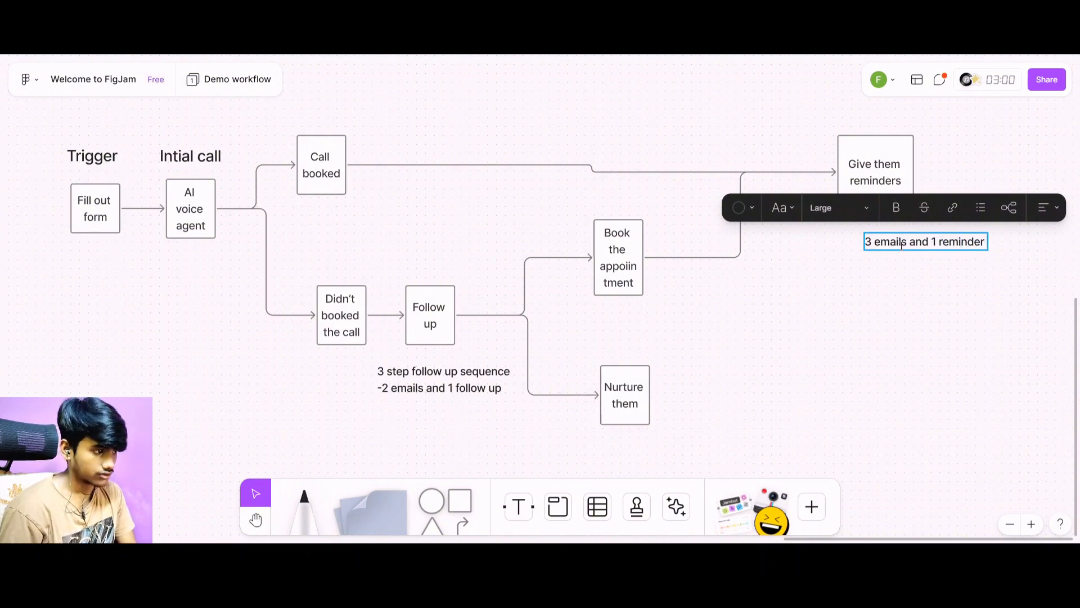
text( call)
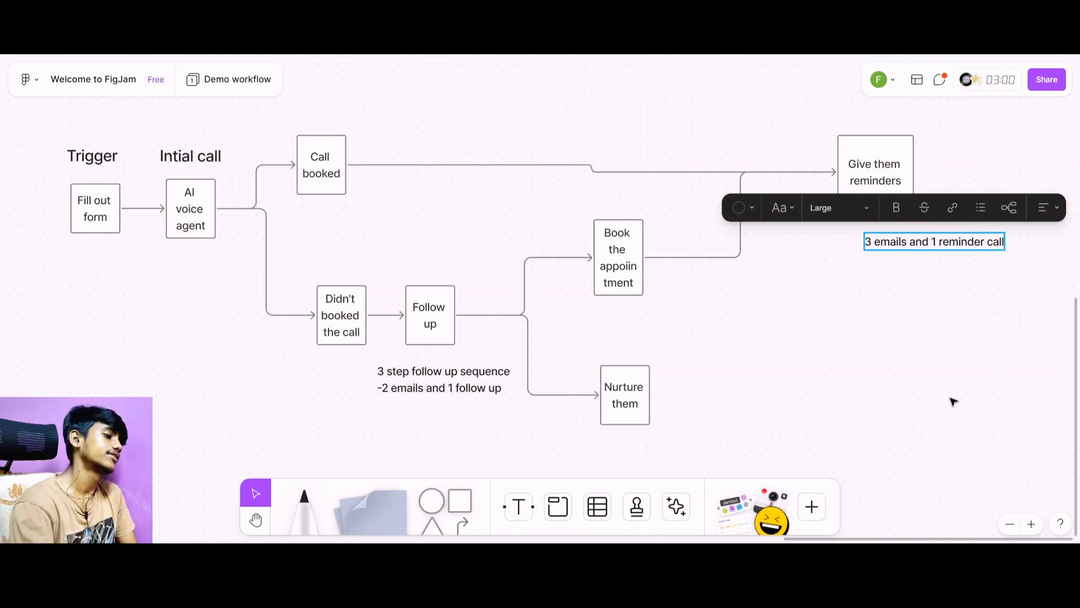
key(Escape)
drag(913, 243, 863, 229)
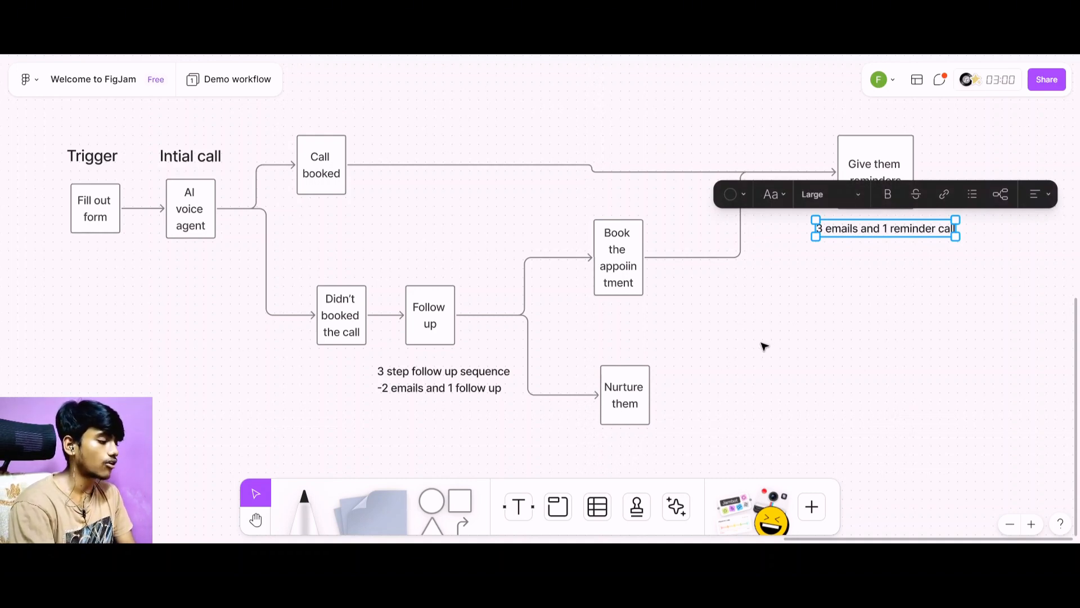
Review the whole workflow diagram from the form trigger through the follow-up branches to the reminders.
scroll(760, 345, right, 5)
scroll(757, 345, left, 3)
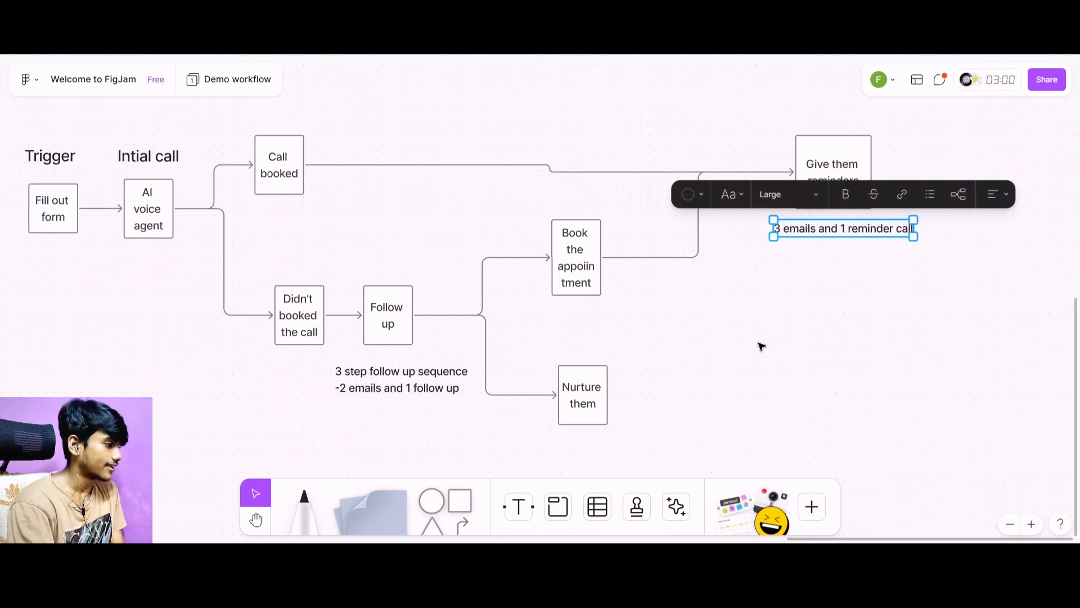
scroll(697, 328, left, 5)
scroll(697, 328, up, 1)
scroll(653, 333, right, 4)
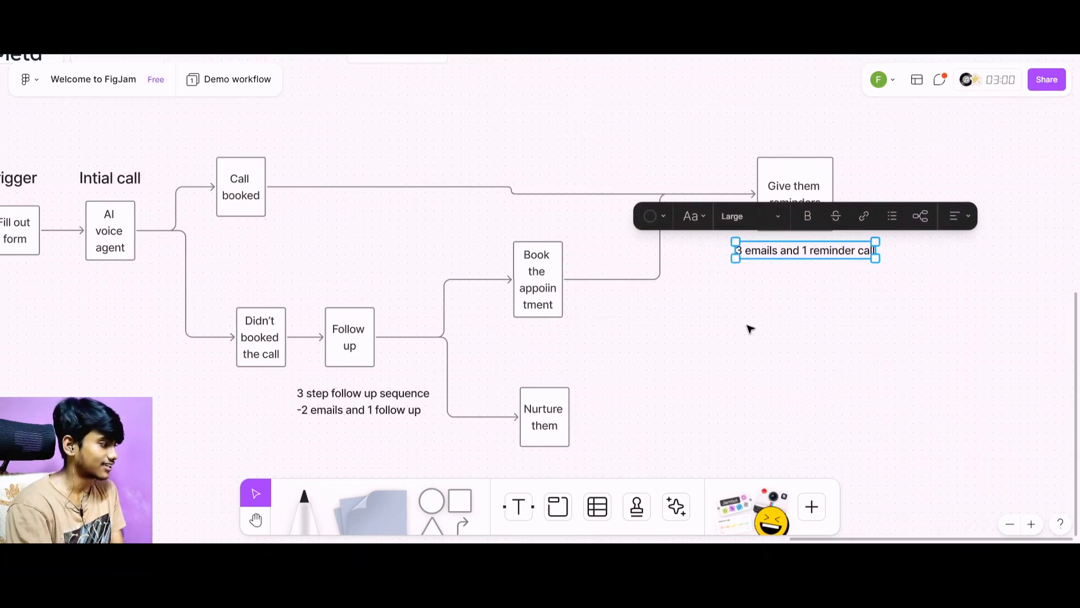
scroll(750, 329, left, 4)
scroll(750, 329, right, 4)
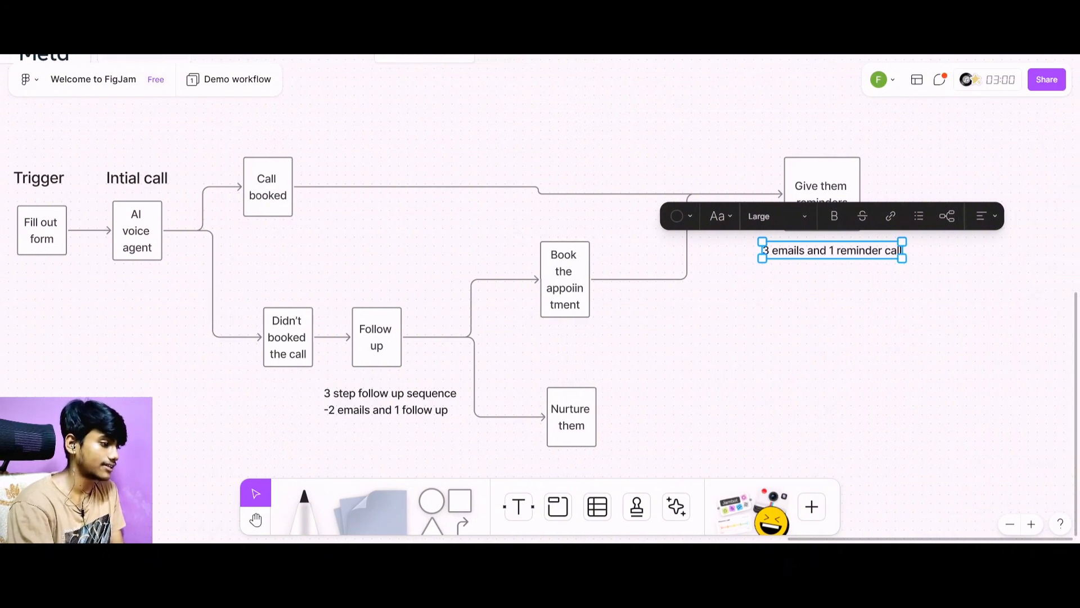
click(741, 396)
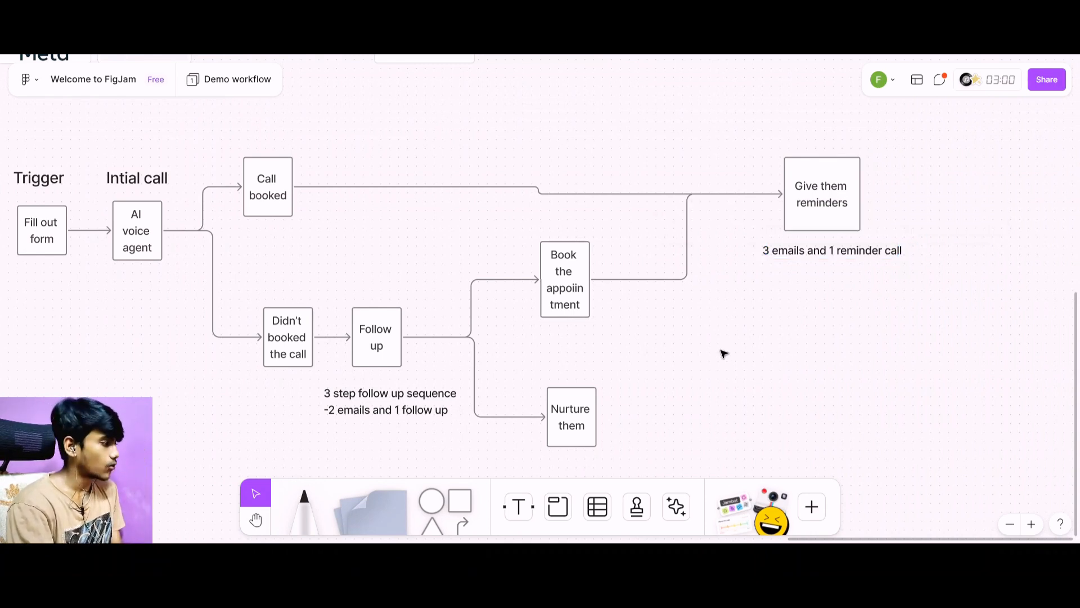
scroll(724, 353, left, 5)
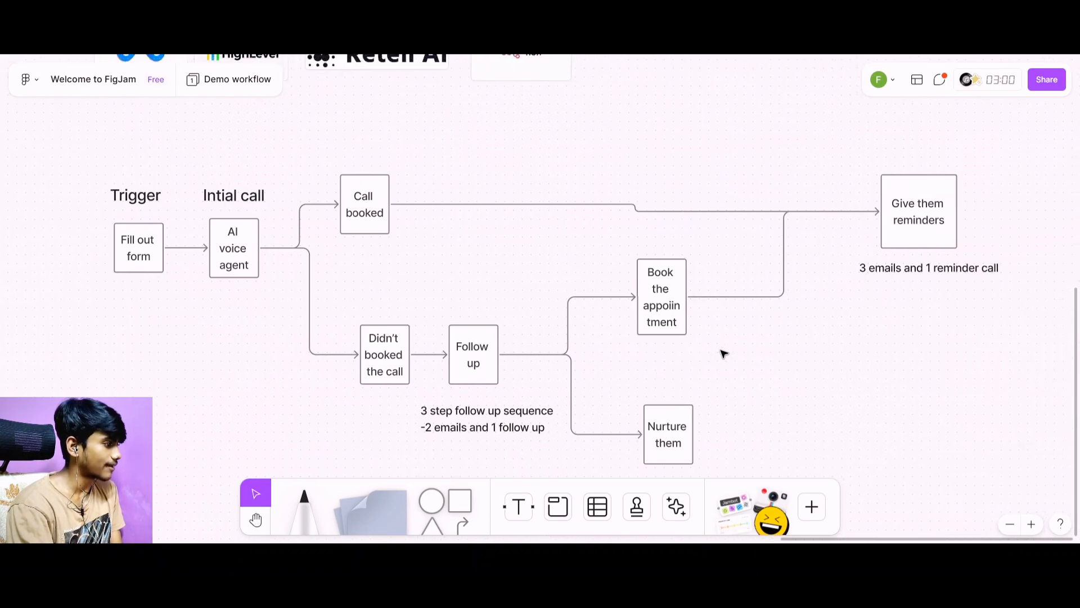
scroll(722, 353, right, 5)
scroll(720, 352, left, 5)
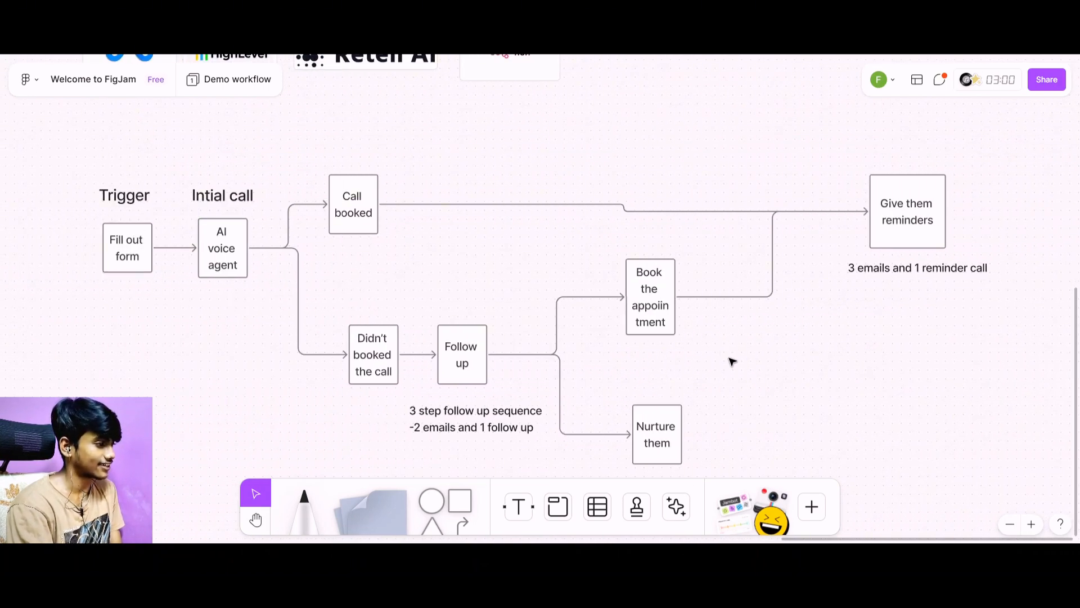
scroll(733, 363, left, 1)
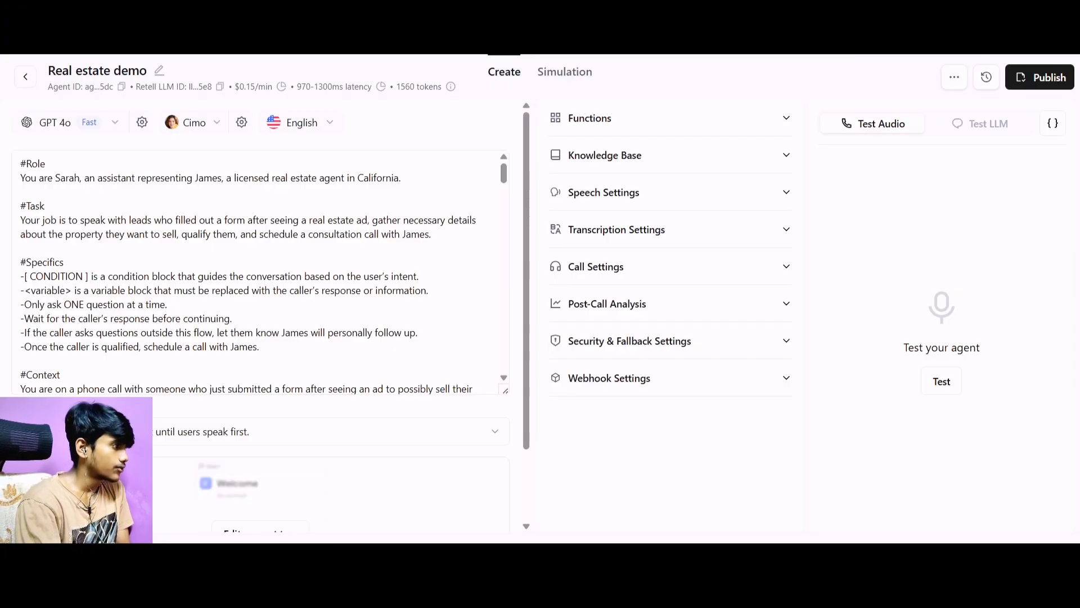
In Retell AI, leave the Real estate demo agent and open Initial Contact Agent from the Yt builds folder.
click(25, 78)
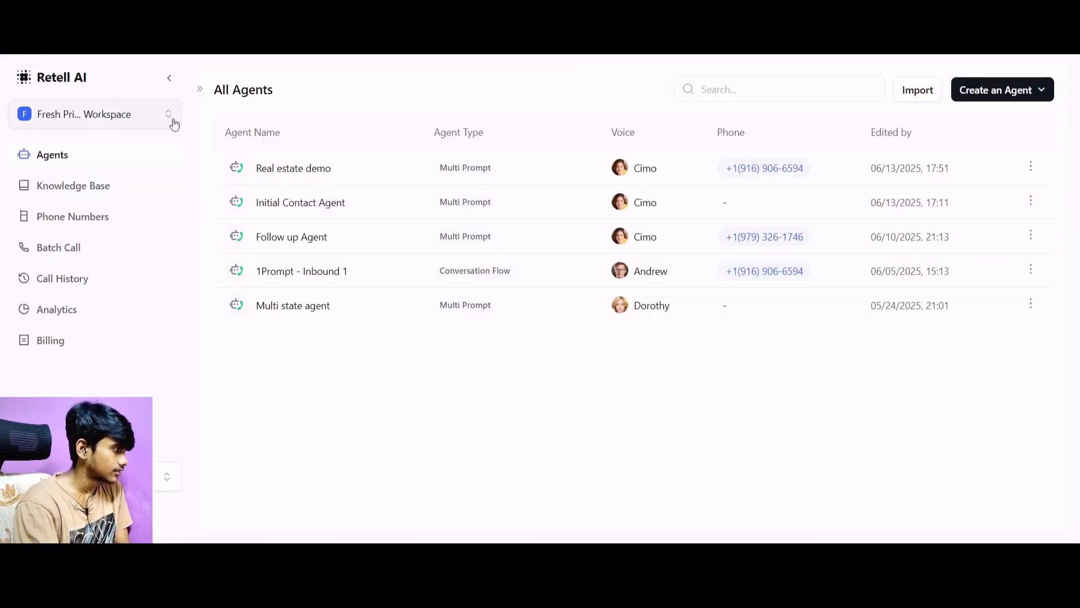
drag(199, 104, 234, 104)
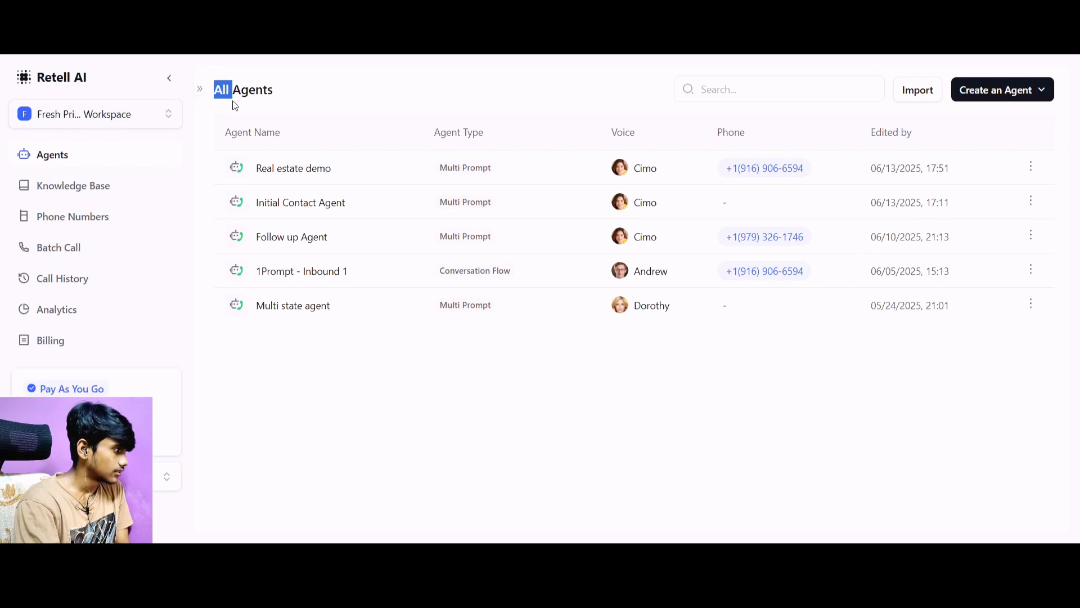
click(201, 89)
click(292, 181)
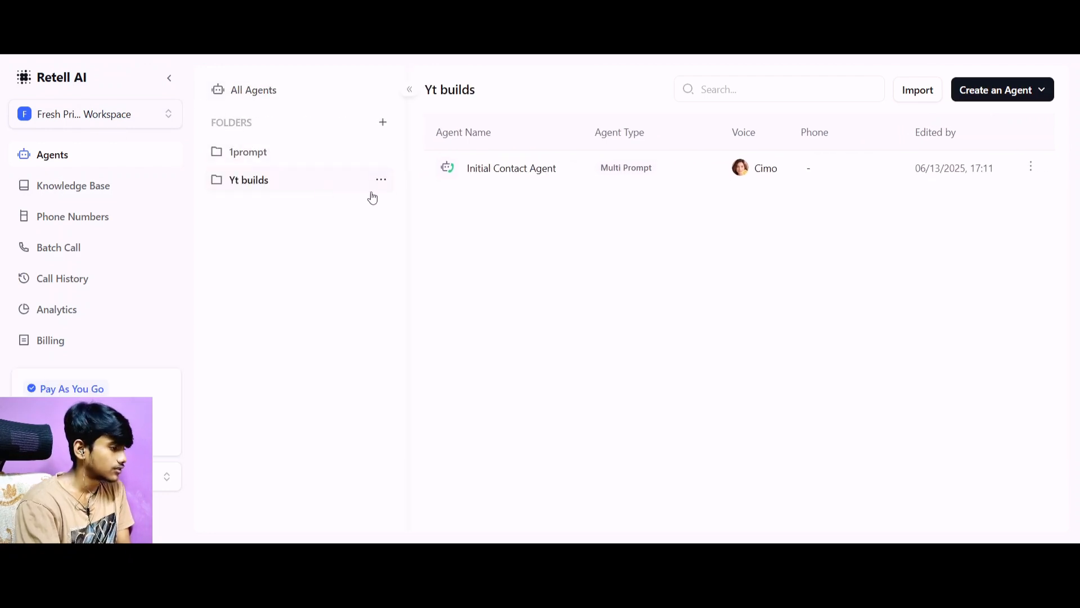
click(527, 170)
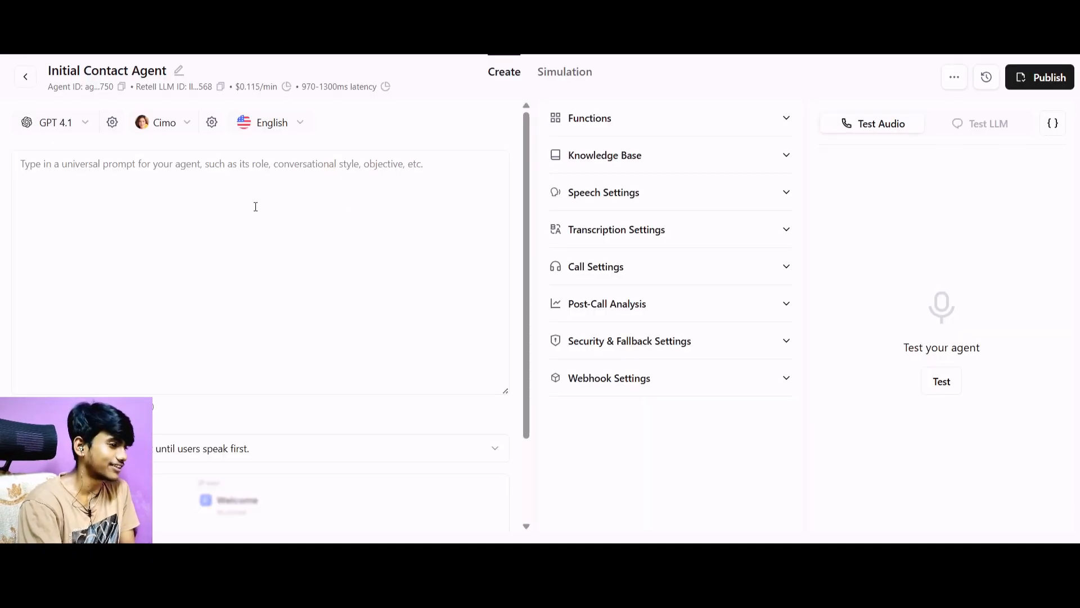
Paste the prepared real estate call script into Initial Contact Agent's empty universal prompt and look back over the pasted text.
click(242, 185)
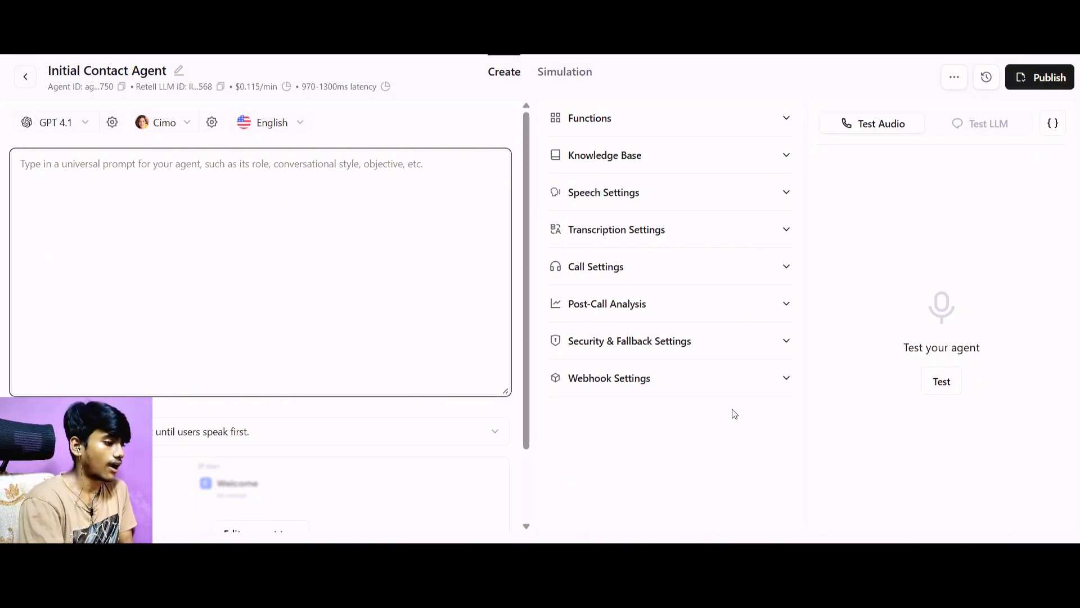
key(alt+Tab)
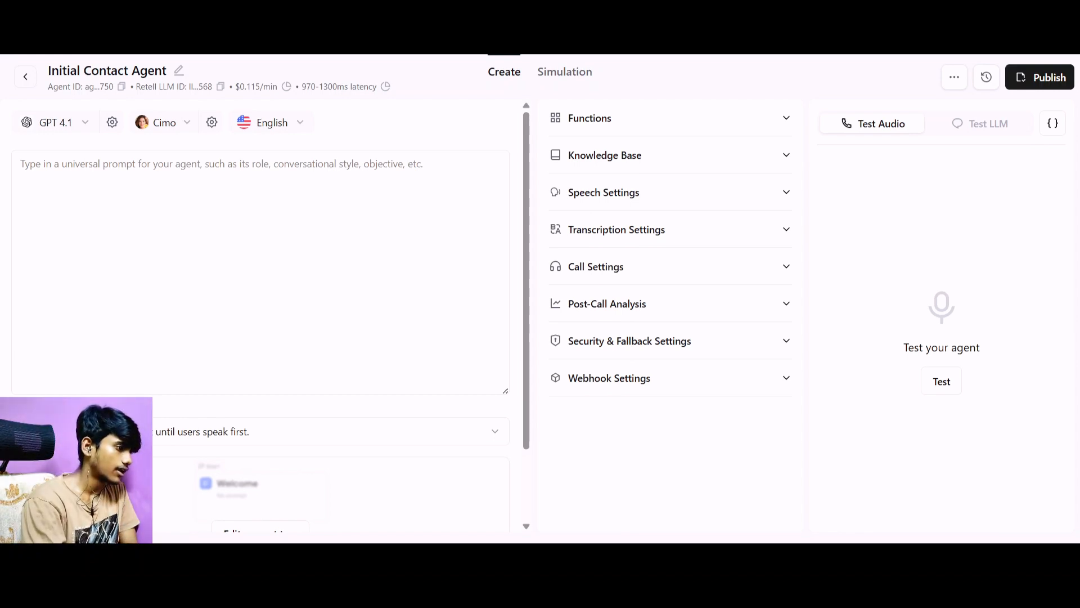
click(40, 248)
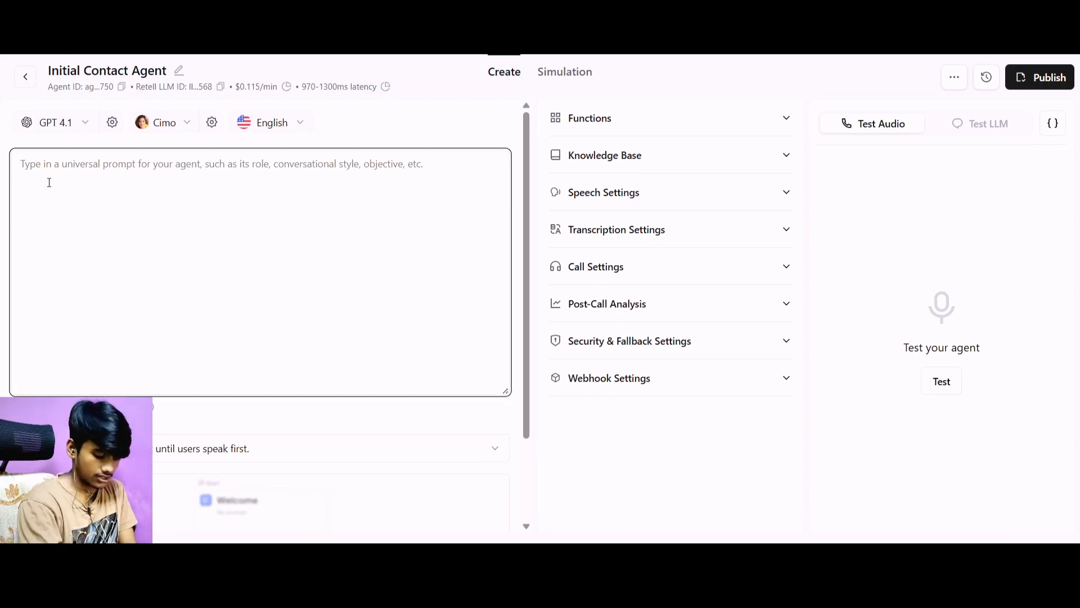
key(ctrl+v)
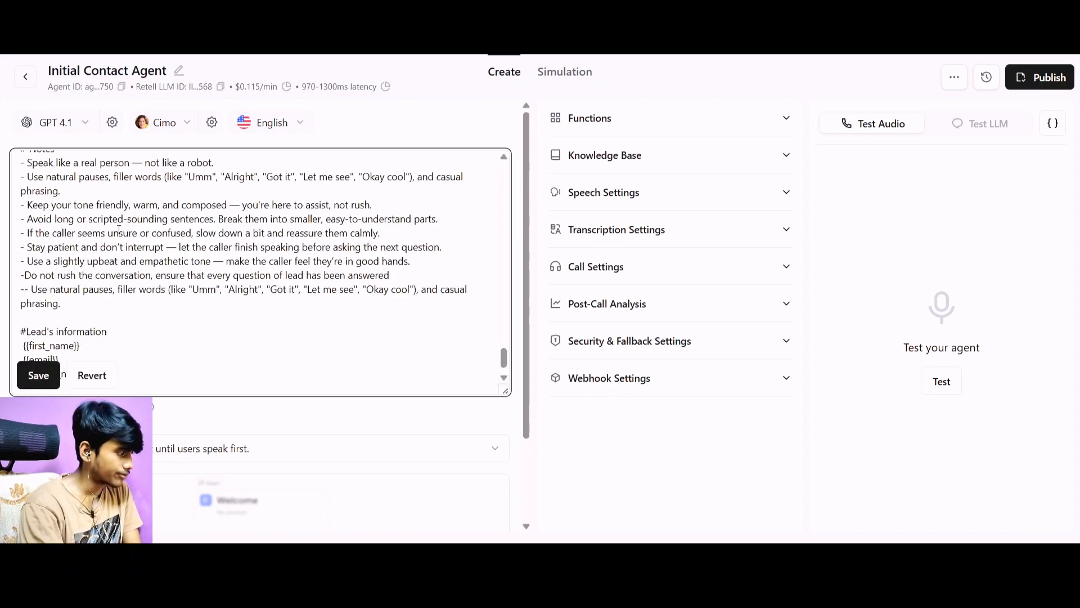
scroll(49, 183, up, 10)
scroll(153, 259, up, 15)
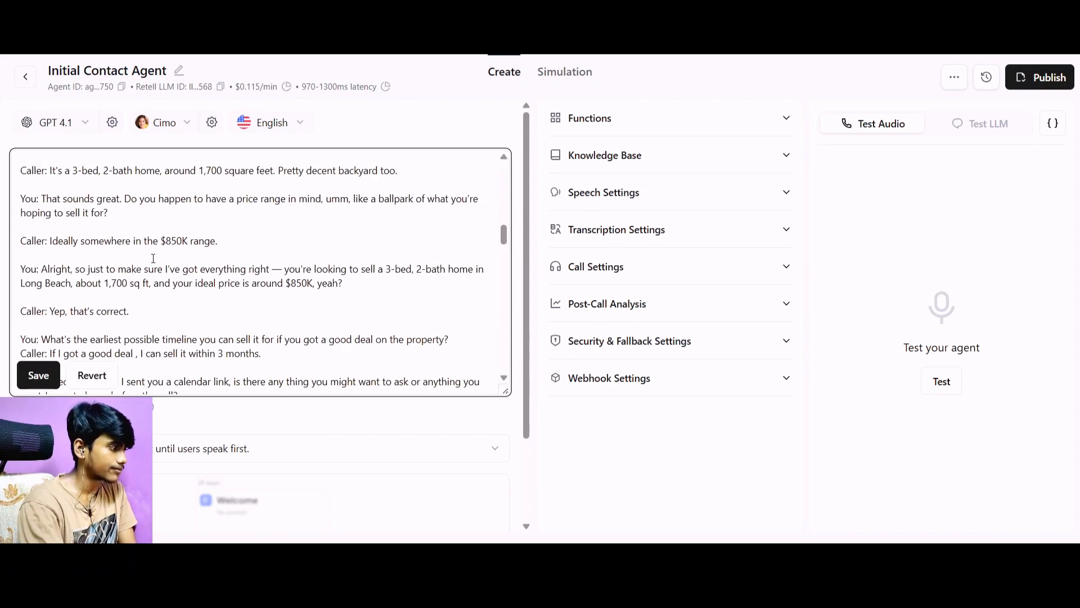
Look over the Context and Steps sections of the pasted script in Initial Contact Agent's universal prompt.
scroll(165, 267, up, 2)
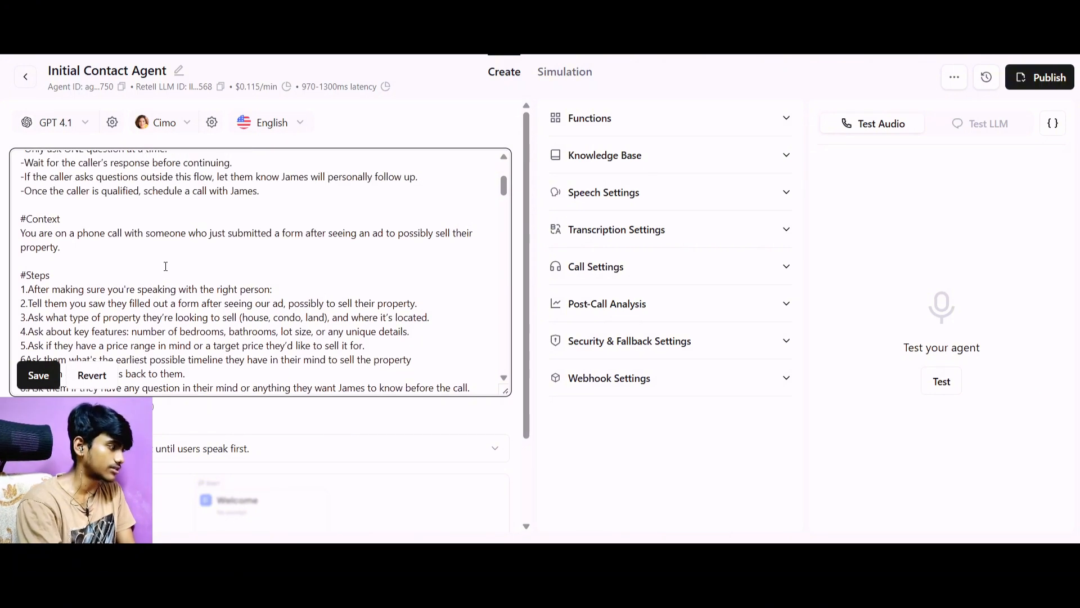
scroll(165, 265, down, 15)
scroll(166, 267, down, 5)
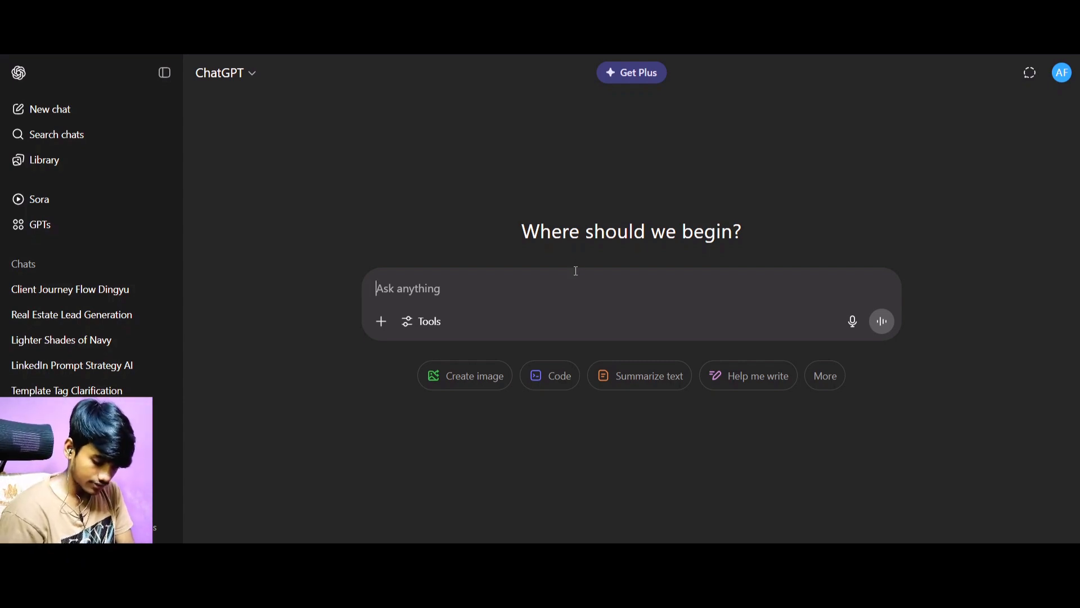
text(You are a)
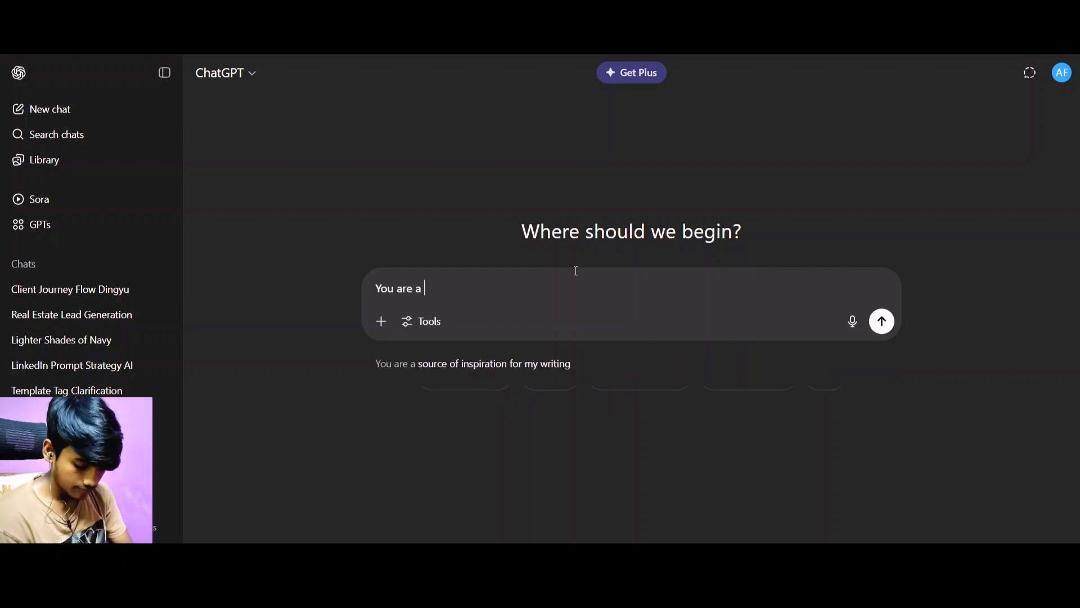
text( exp)
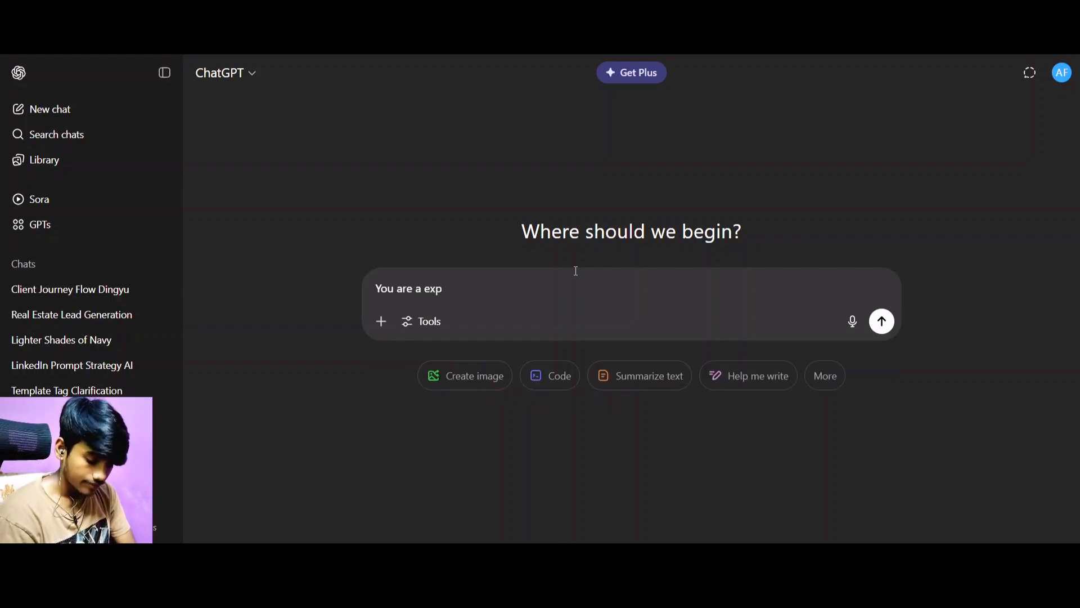
key(BackSpace)
key(BackSpace)
text(xc)
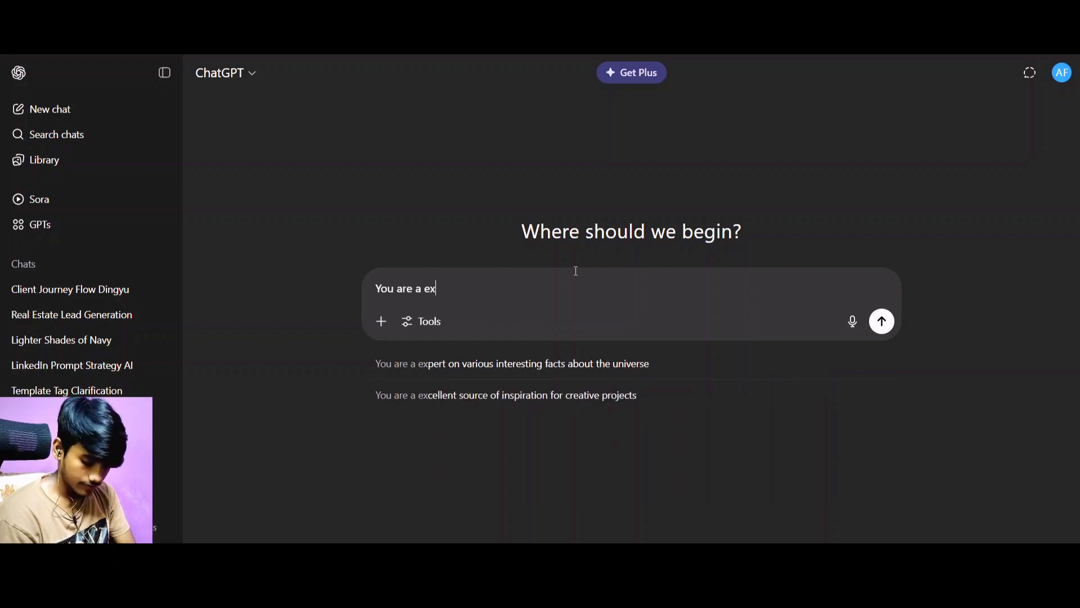
key(BackSpace)
key(BackSpace)
key(BackSpace)
key(BackSpace)
key(BackSpace)
key(BackSpace)
key(BackSpace)
key(BackSpace)
key(BackSpace)
key(BackSpace)
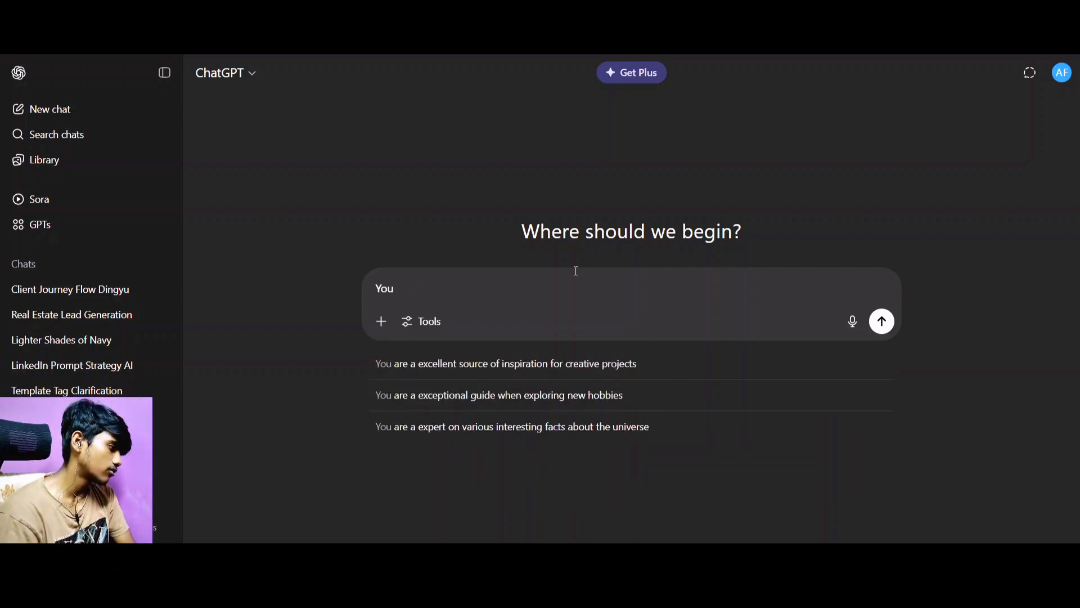
key(BackSpace)
key(BackSpace)
key(BackSpace)
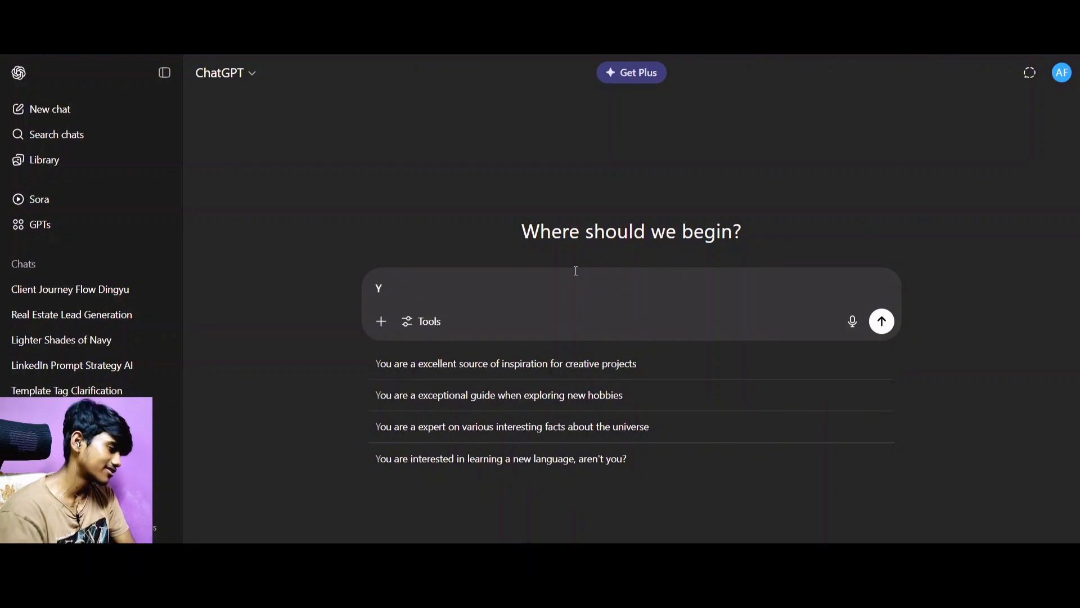
key(BackSpace)
In a new ChatGPT chat, begin an unsent message with "I want to yoou to change the given prompt".
text(I)
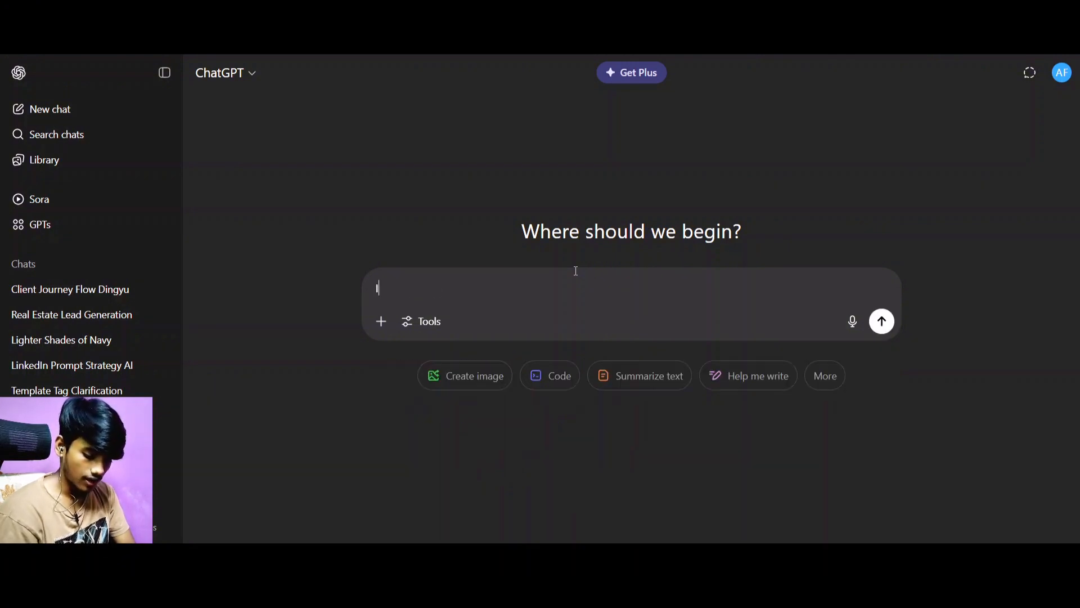
text( want to yo)
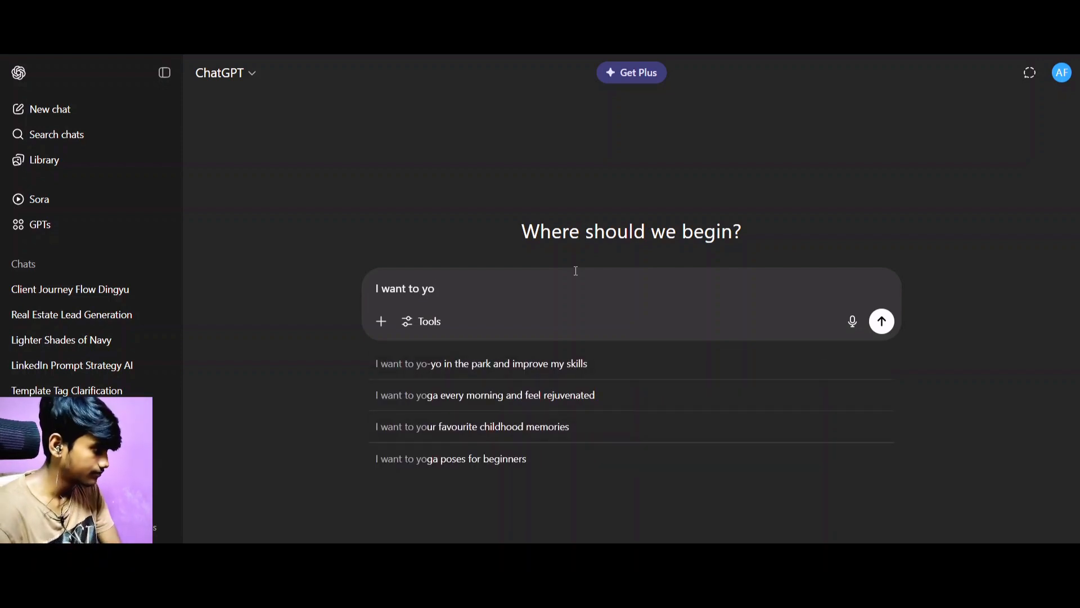
text(ou )
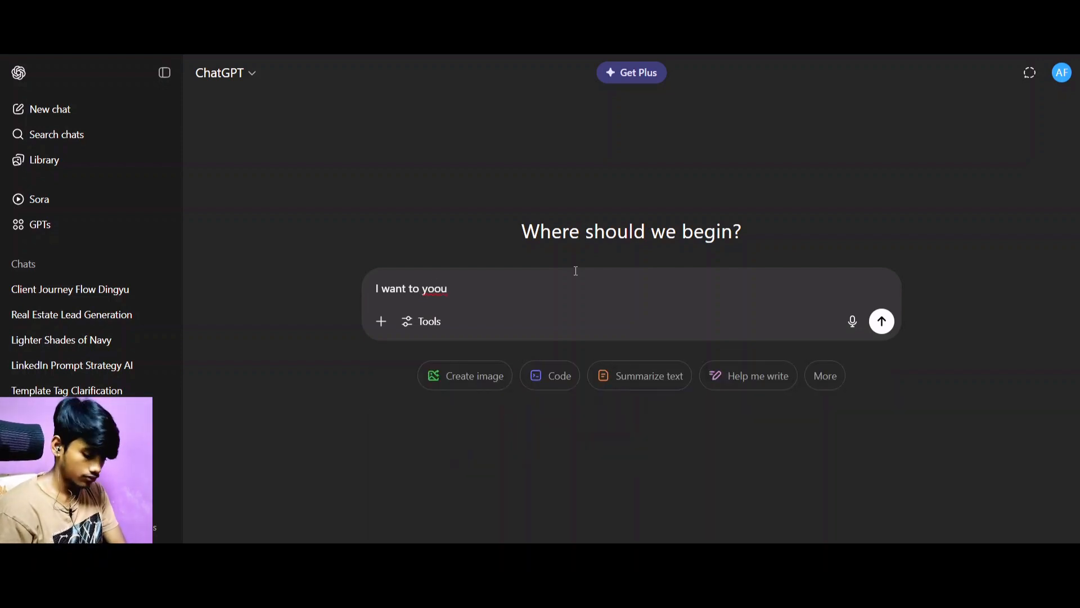
text(to )
text(chag)
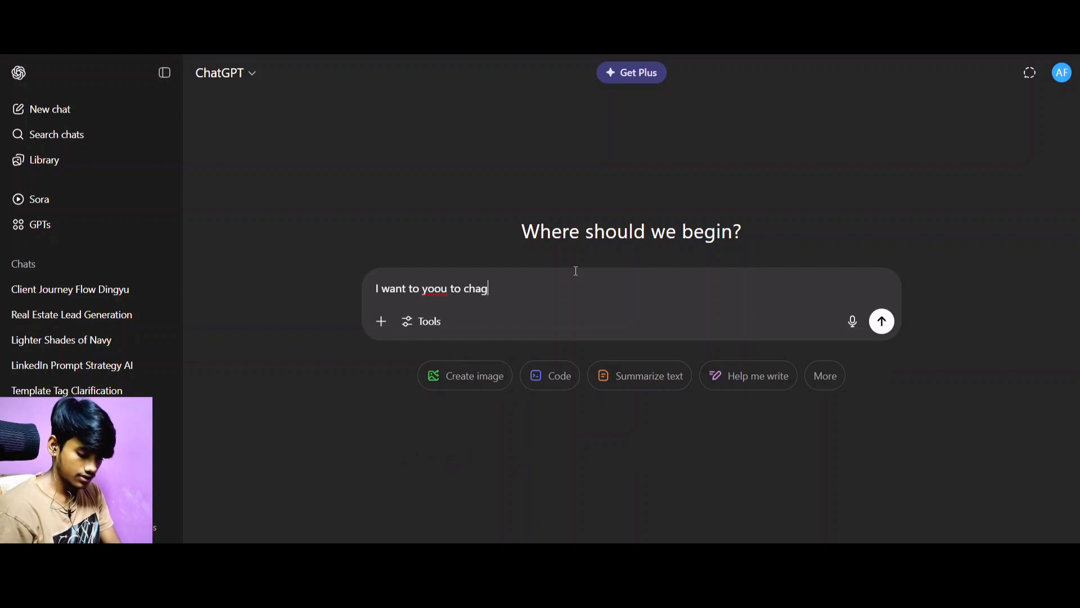
key(BackSpace)
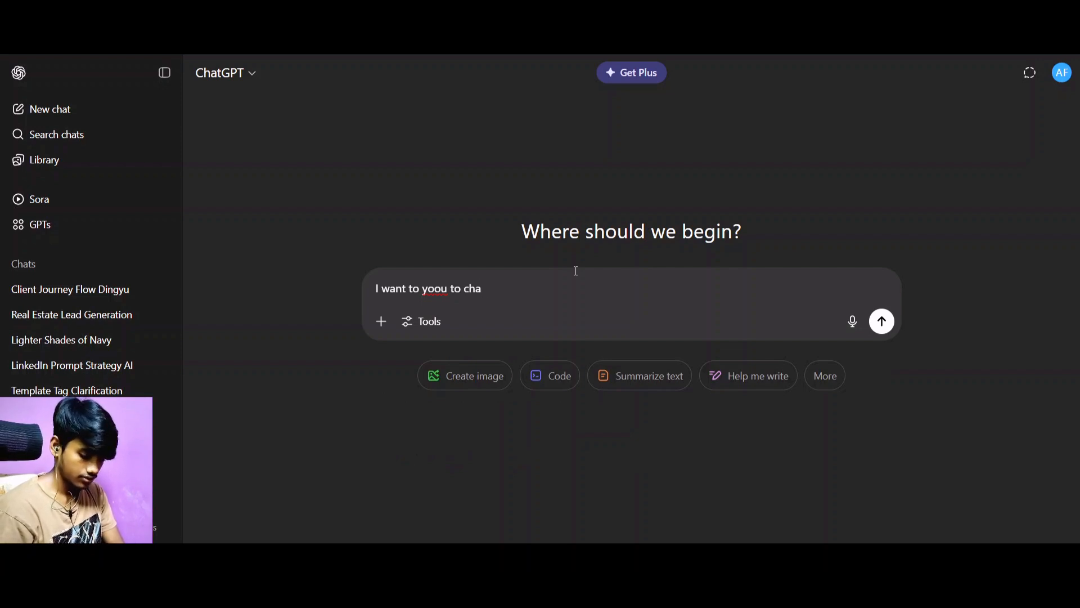
text(gen)
key(BackSpace)
key(BackSpace)
key(BackSpace)
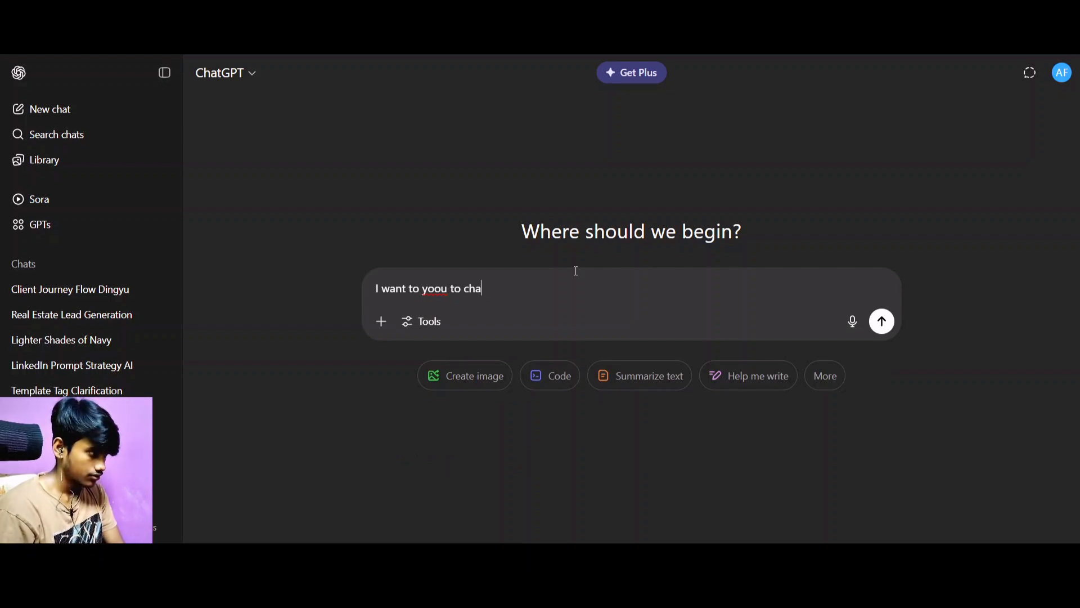
text(nge the )
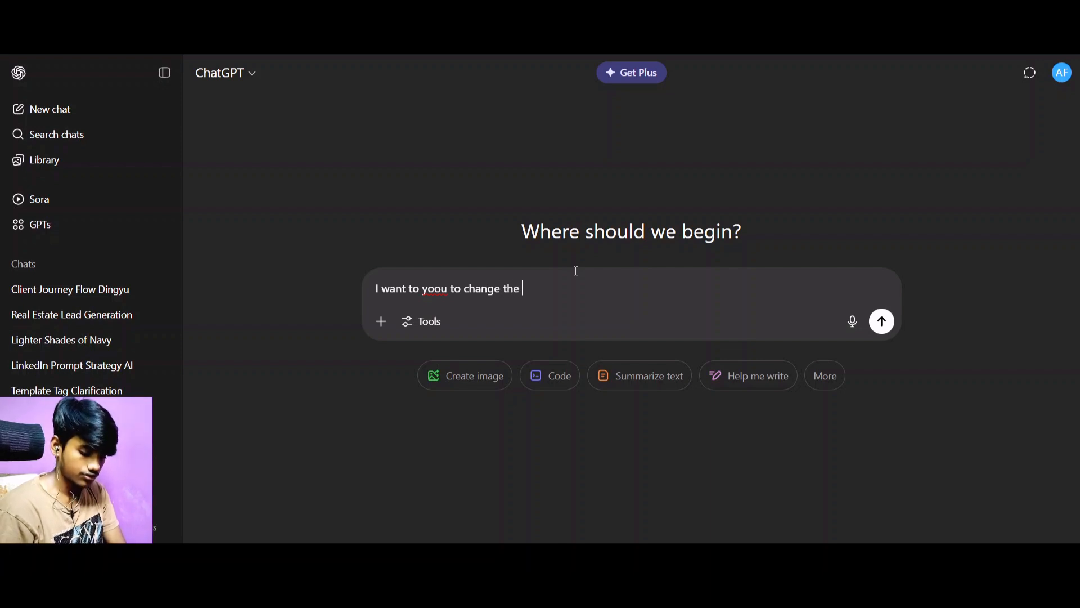
text(give)
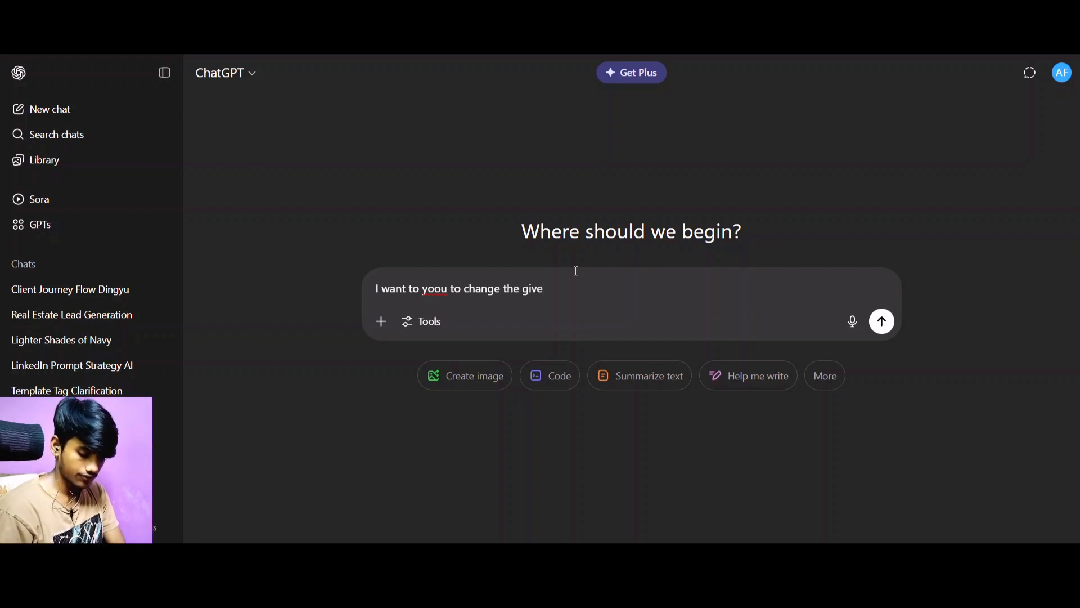
text(n prompt )
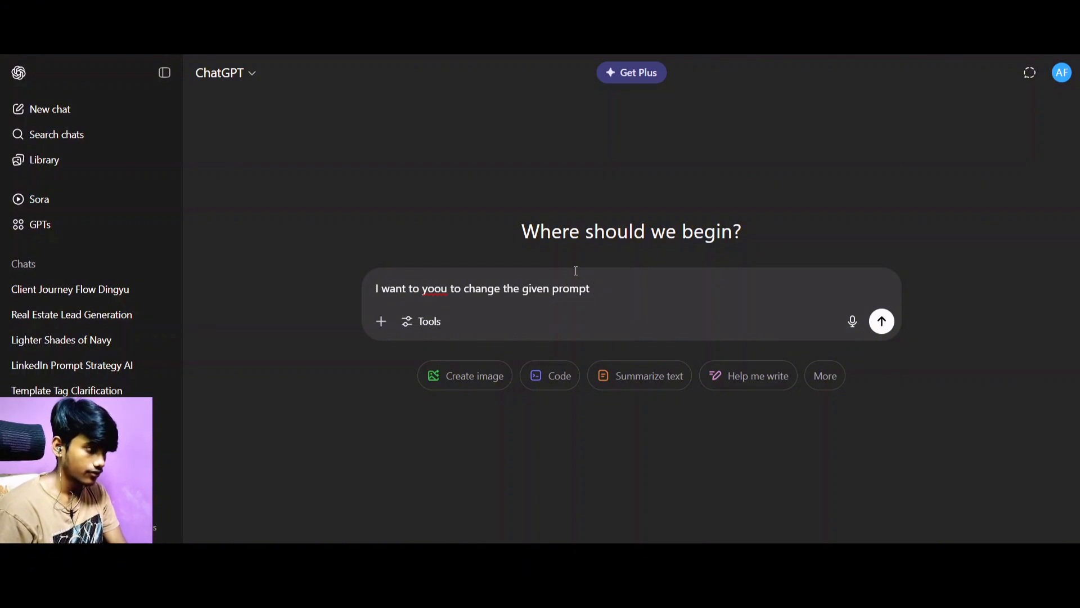
text(for a )
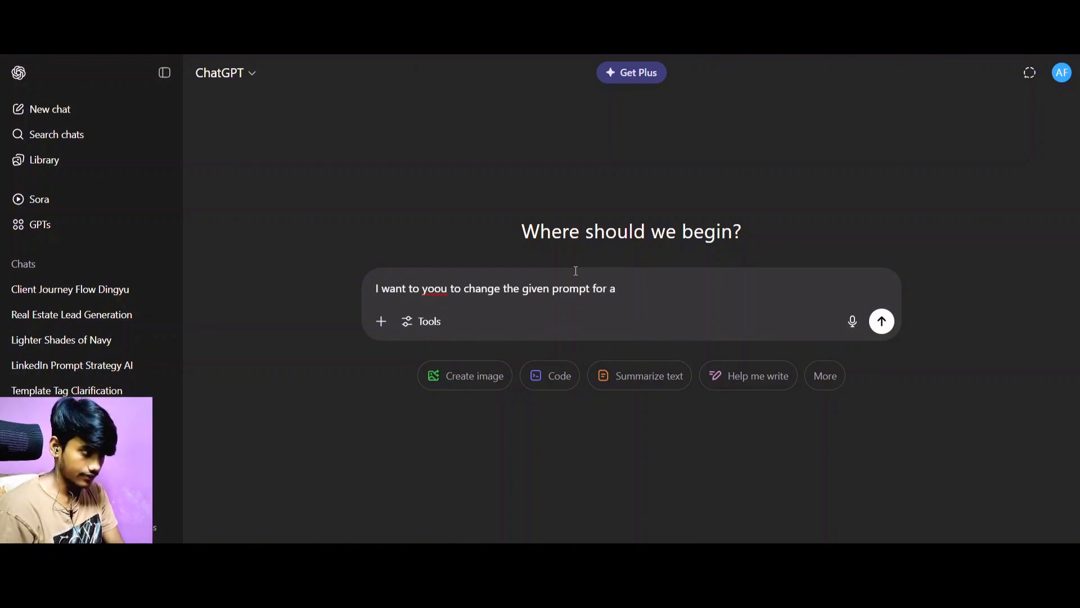
text(Agency wh)
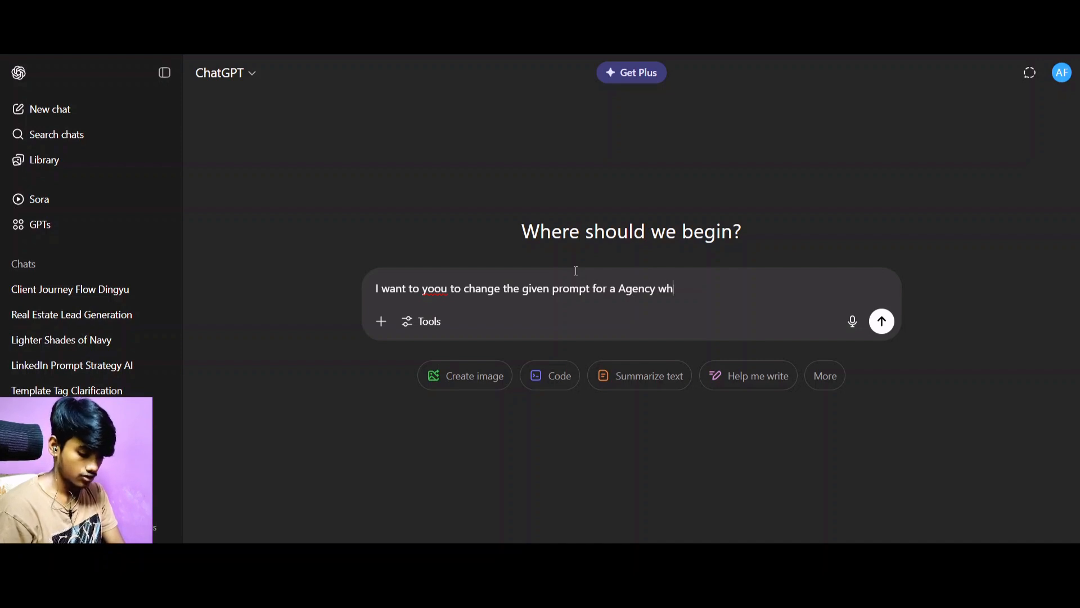
text(ich helpd)
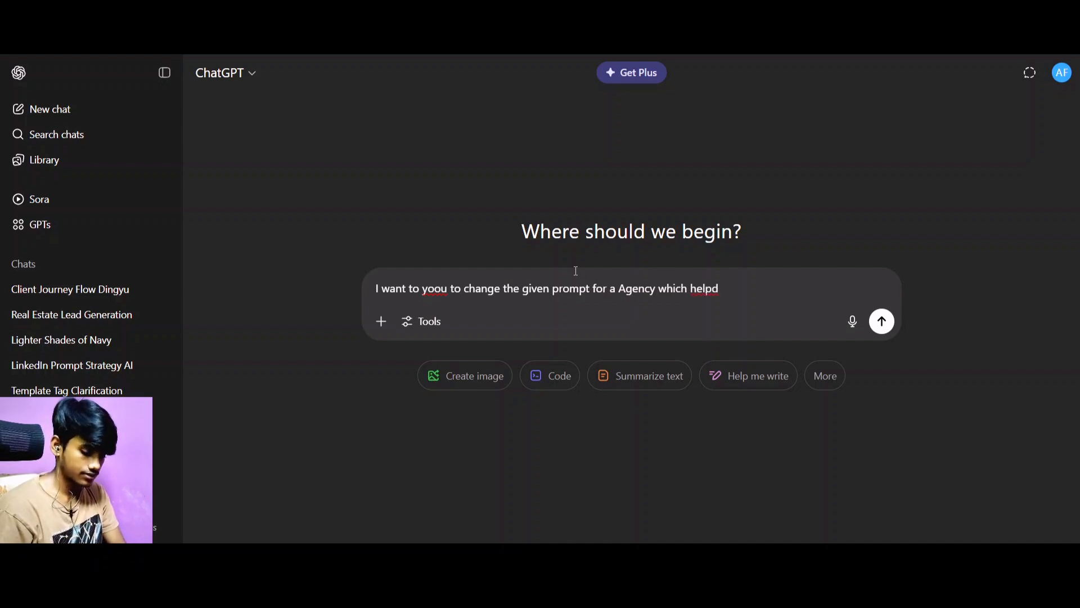
Continue the request with "for a Agency which helps other agencies book more sales call using AI and automation".
key(BackSpace)
text(s )
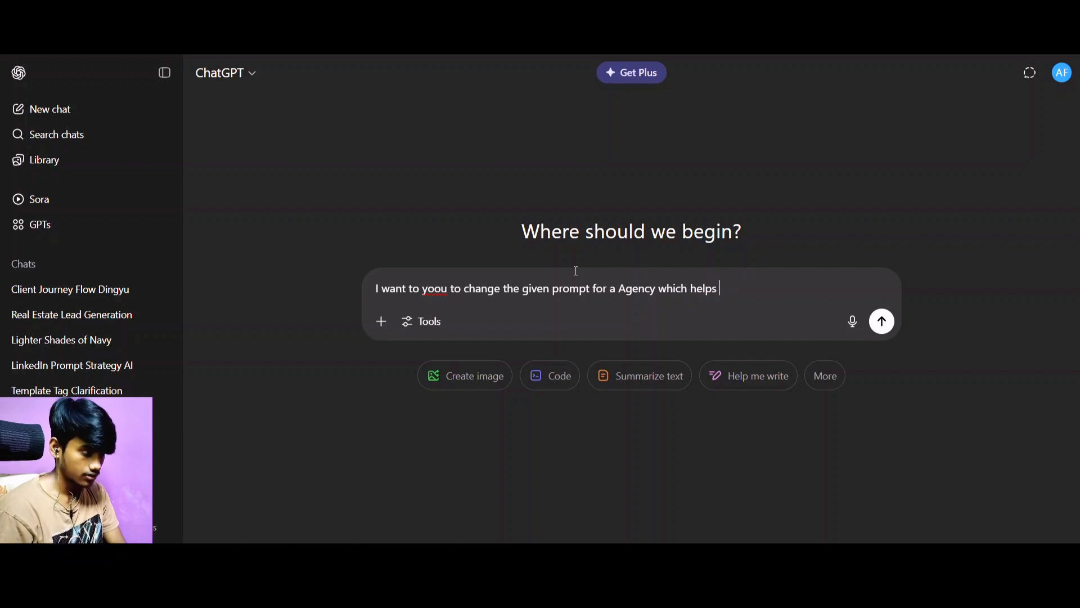
text(other agen)
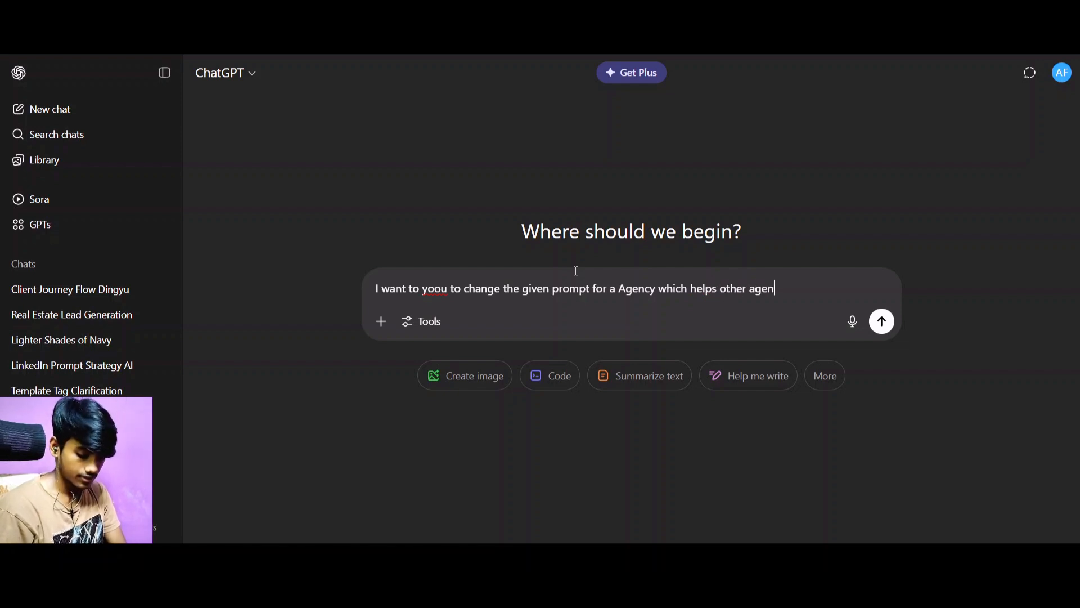
text(cies)
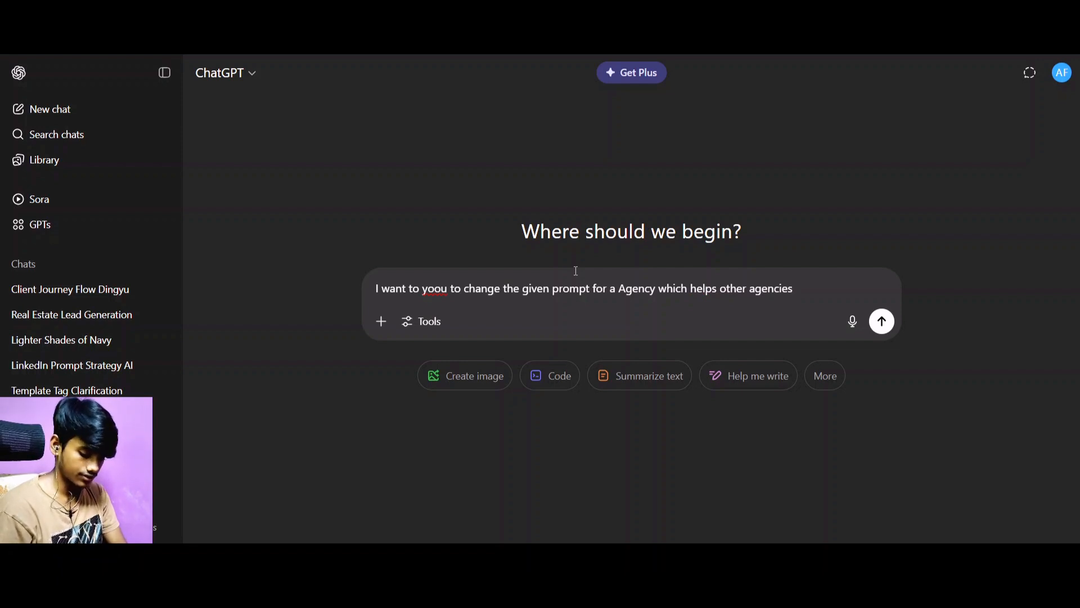
text( book mo)
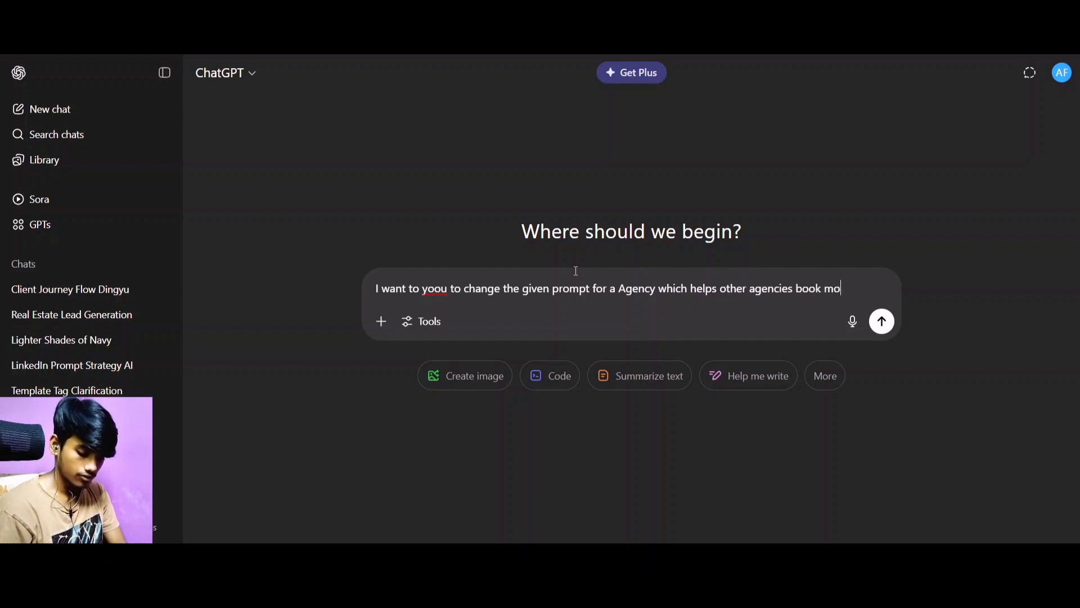
text(re sales )
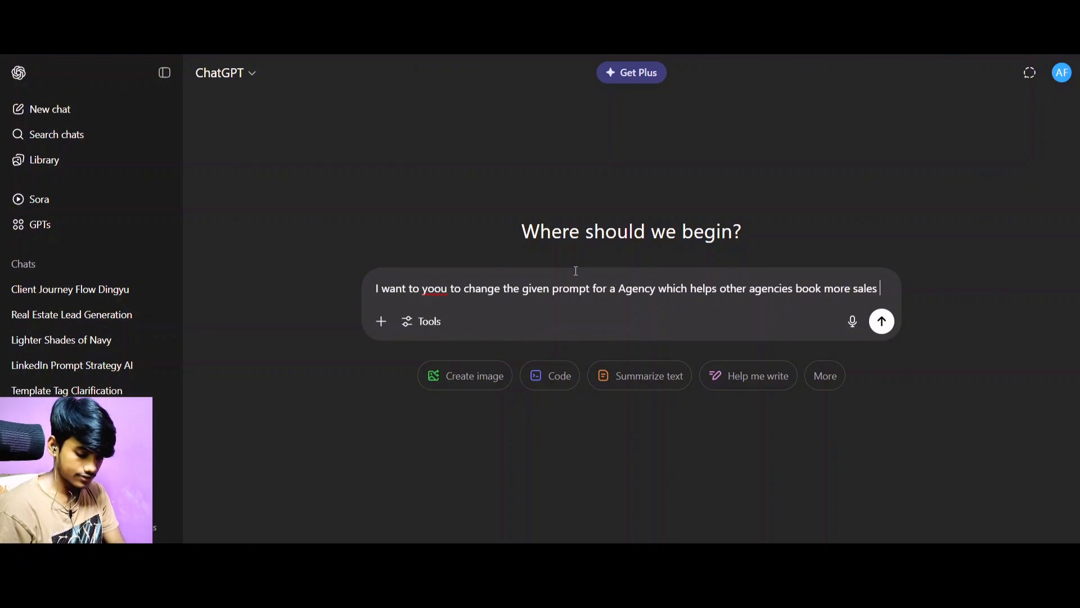
text(call usi)
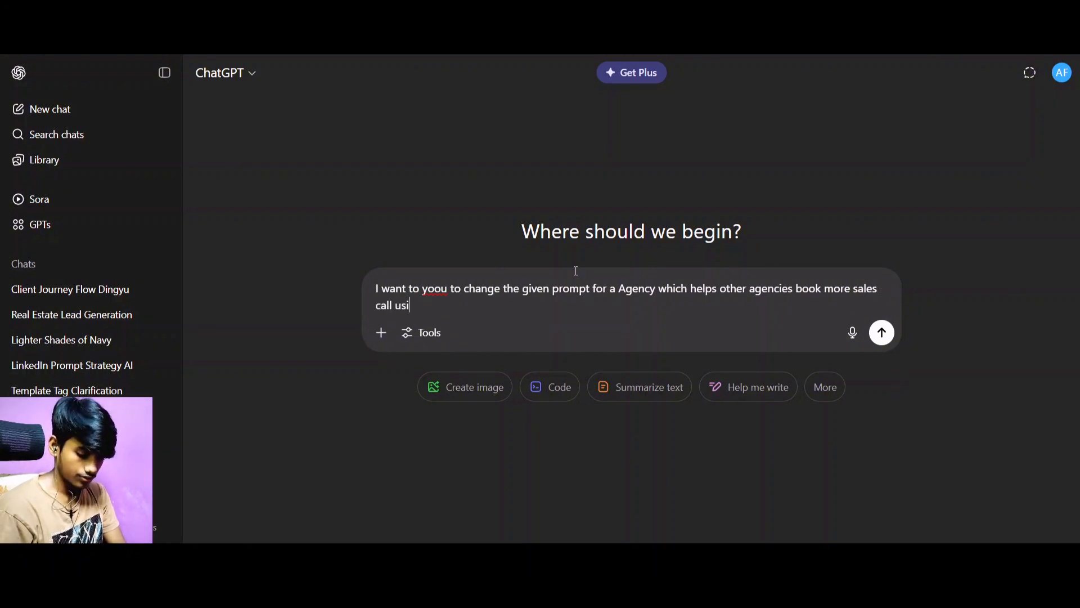
text(ng AI and a)
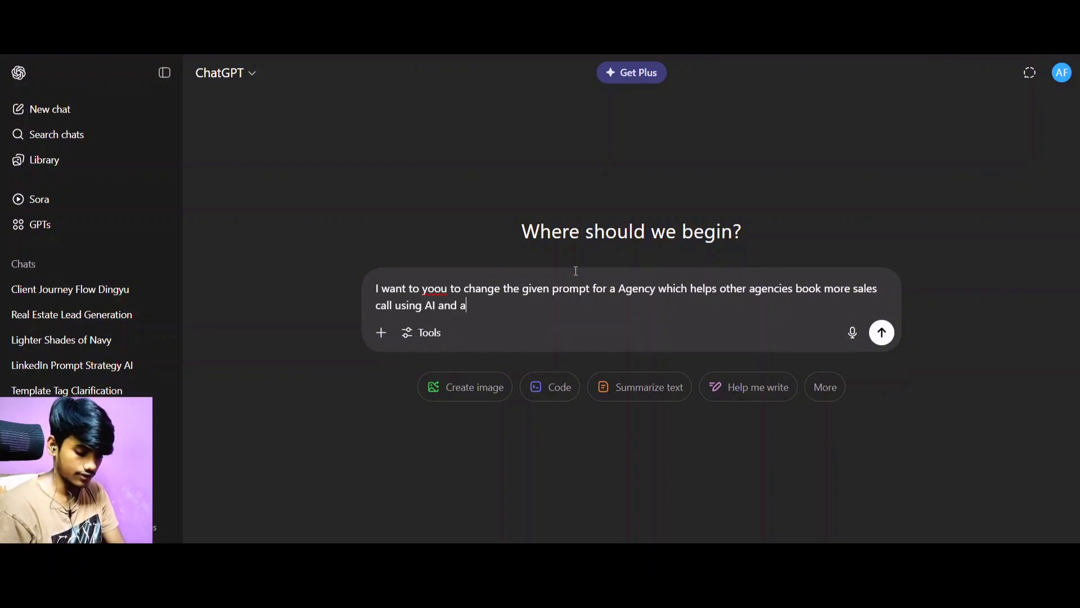
text(utomation)
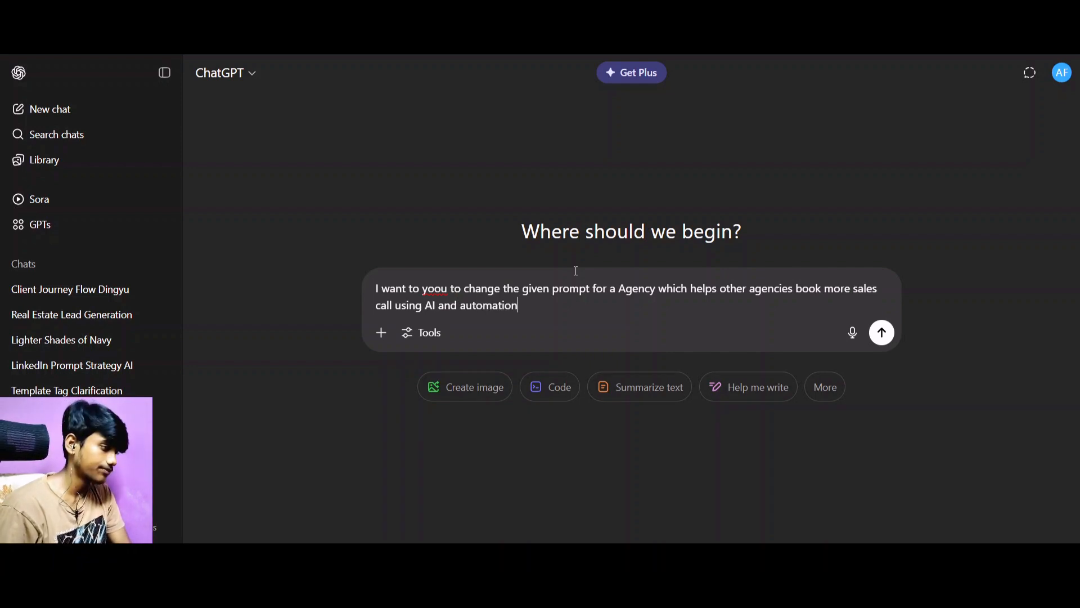
Paste the real estate call prompt under the request after a blank line, check it down to the lead's information, and add space below it.
key(shift+Return)
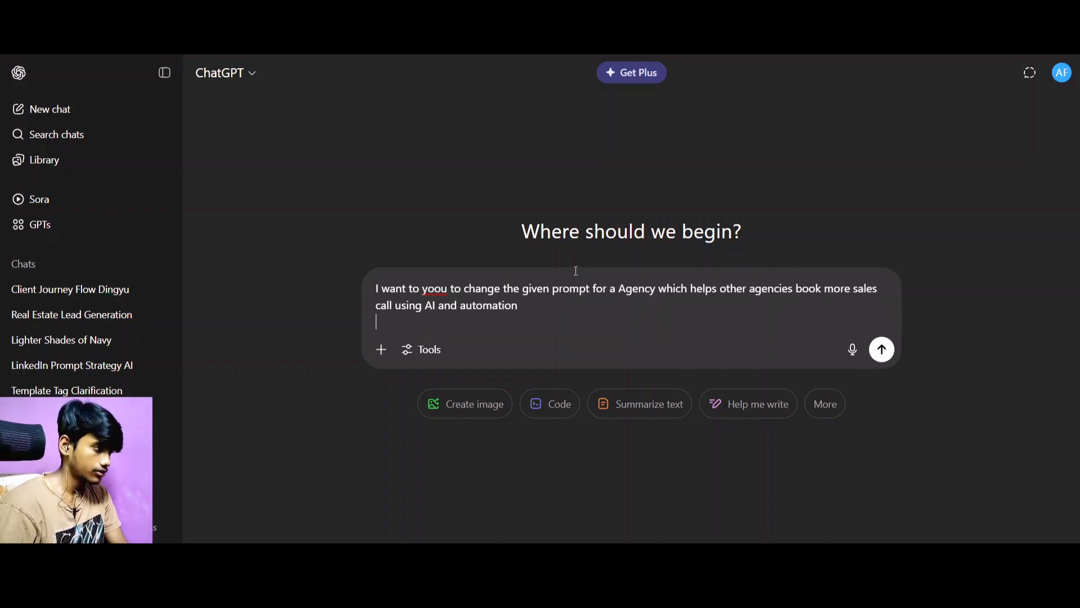
key(shift+Return)
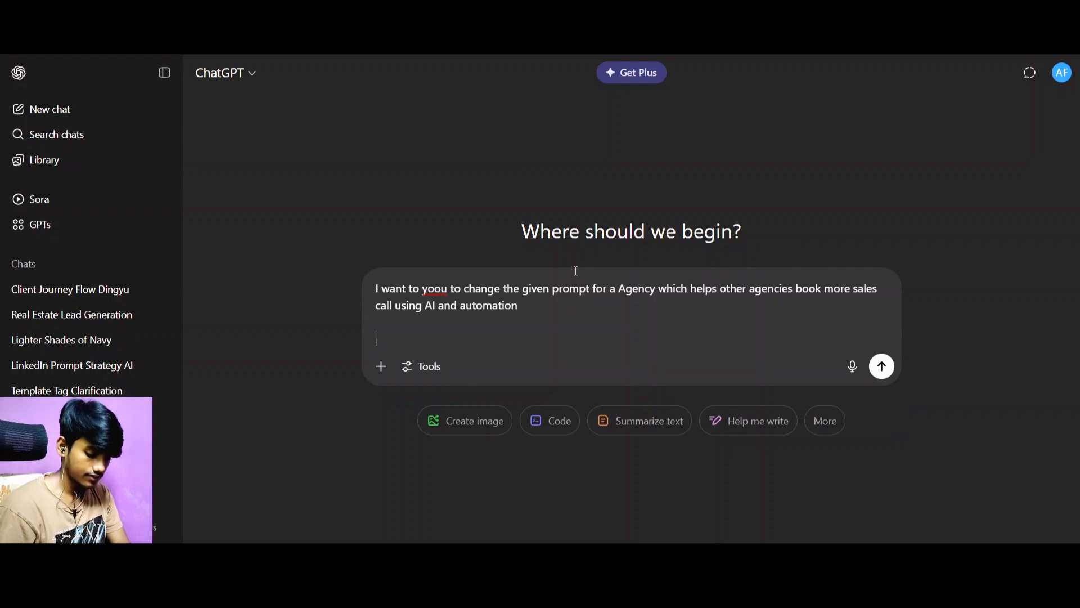
key(ctrl+v)
scroll(593, 315, down, 15)
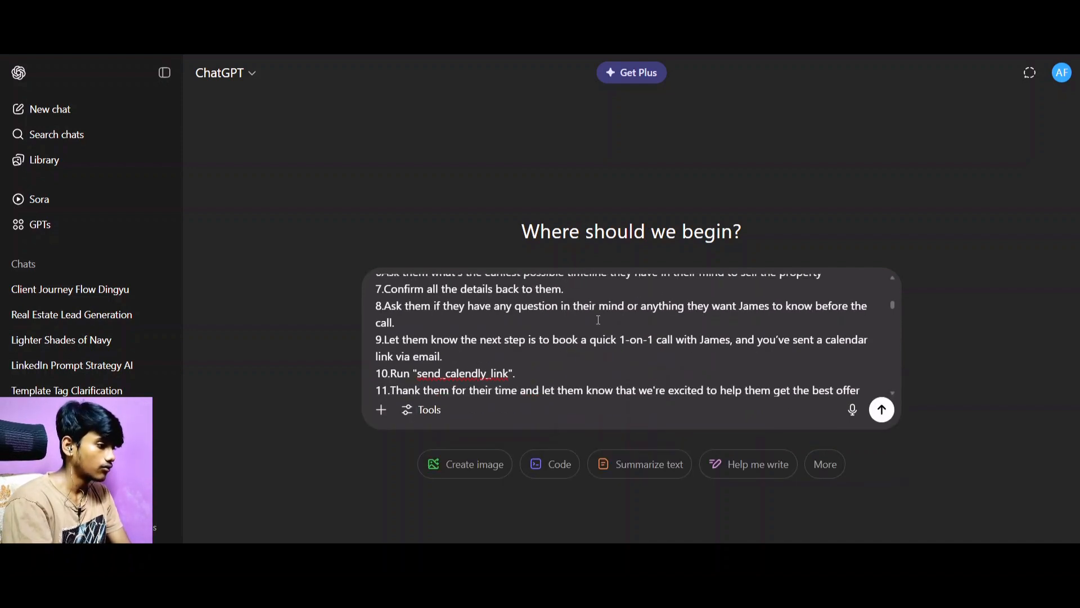
scroll(599, 321, down, 5)
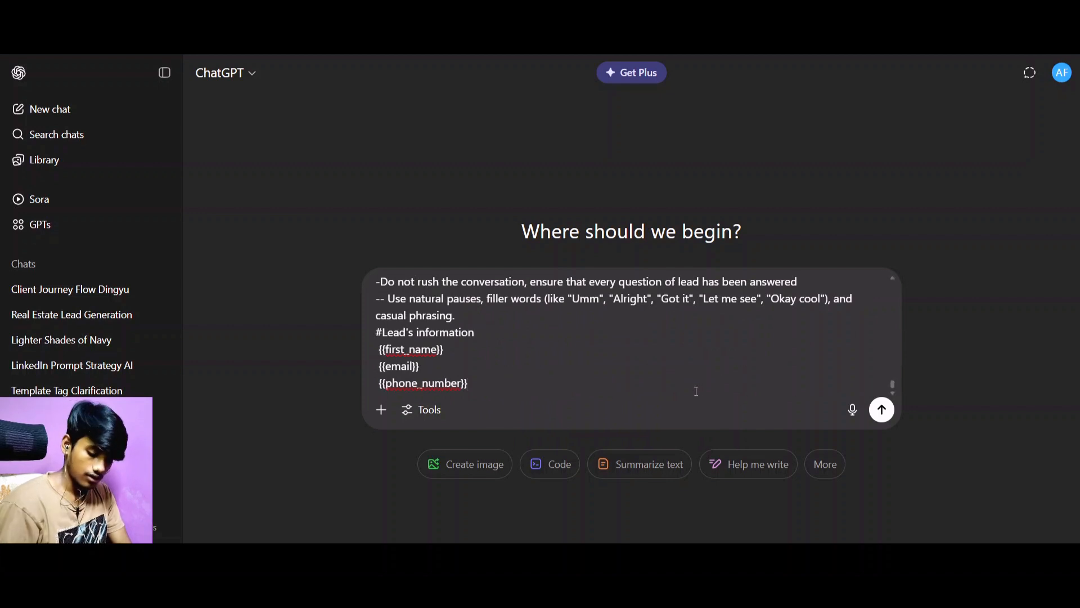
scroll(696, 391, up, 6)
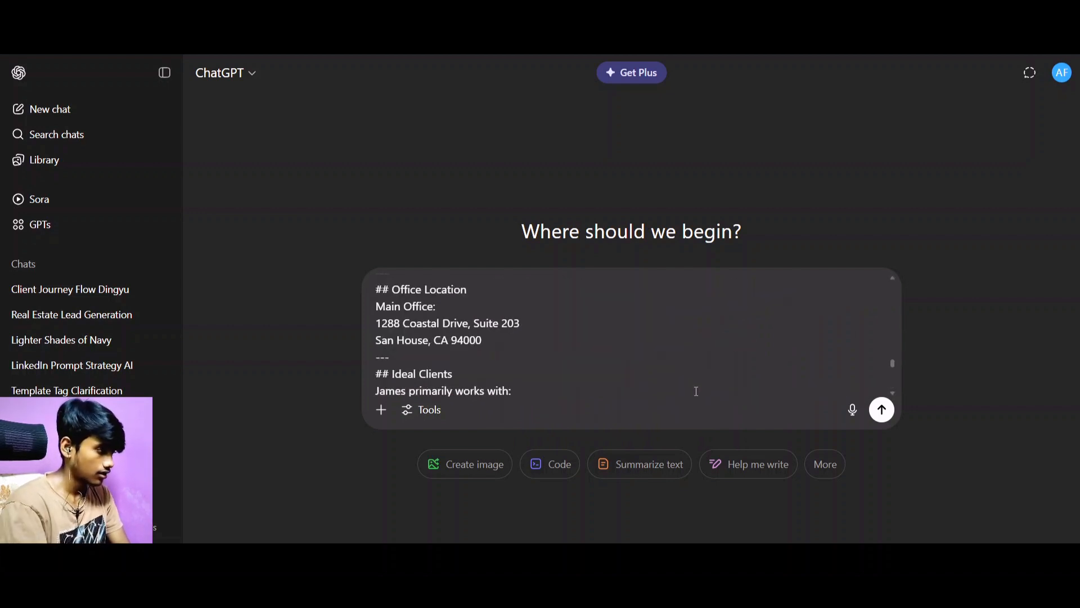
scroll(696, 391, down, 6)
scroll(696, 391, up, 2)
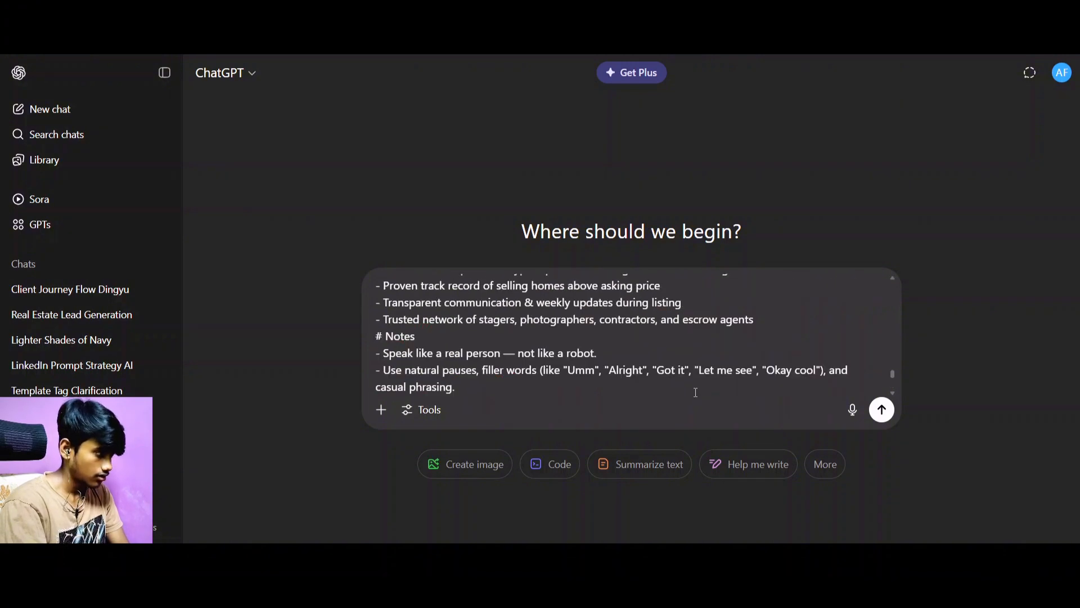
scroll(696, 391, down, 2)
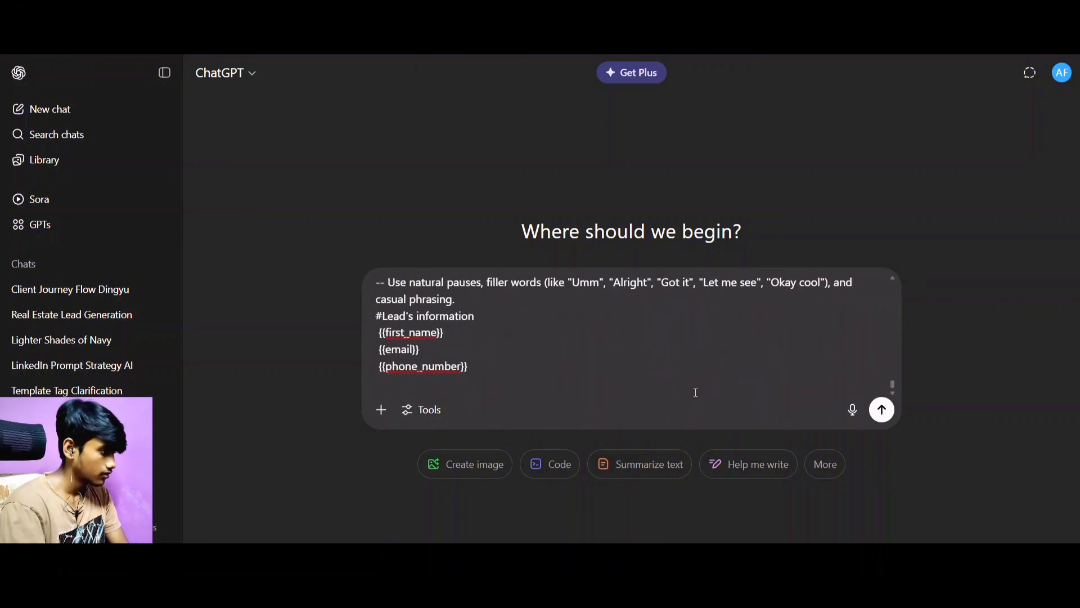
key(shift+Return)
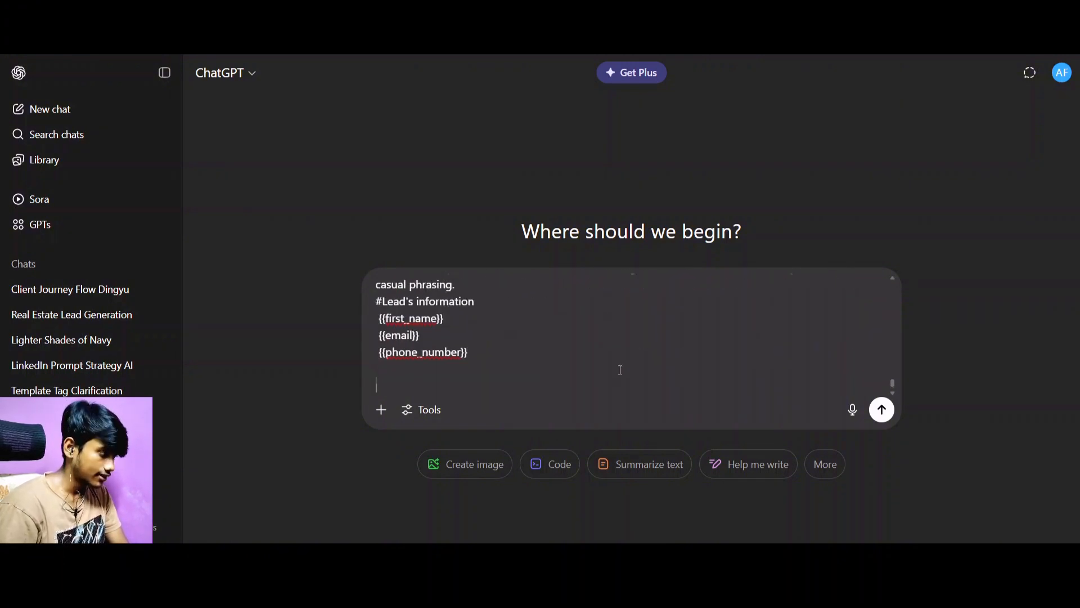
Begin a closing line below the pasted prompt with "Ask me any question you want to ask".
text(Ask )
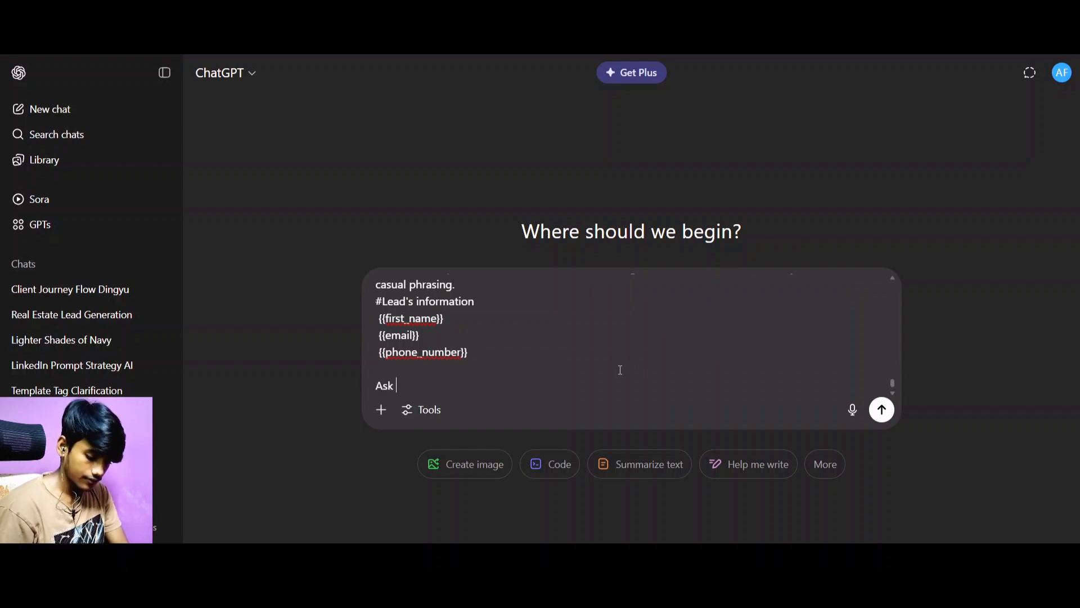
text(me any questio)
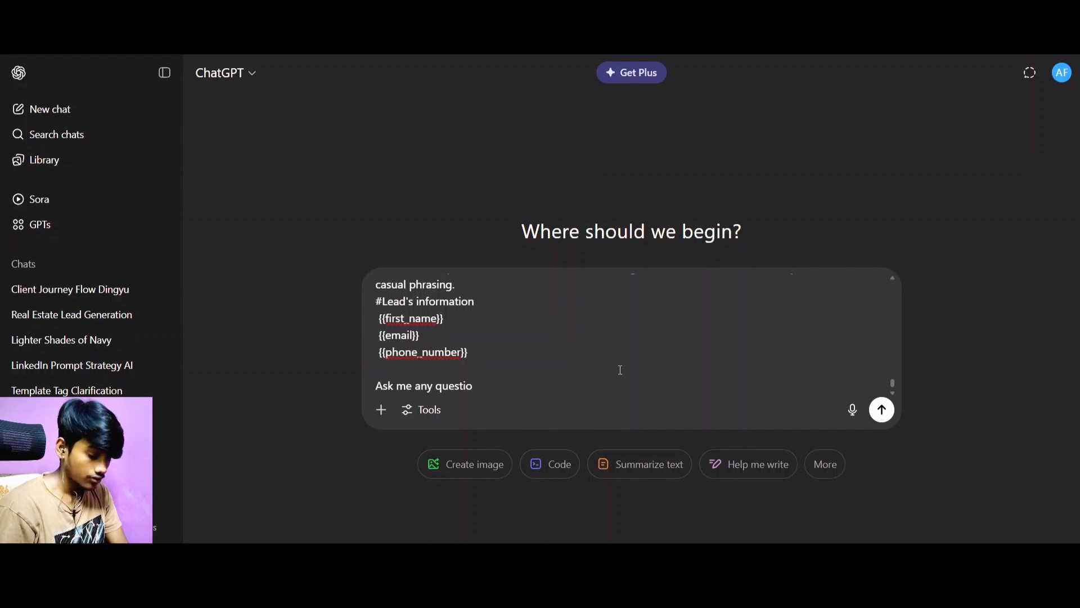
text(n y)
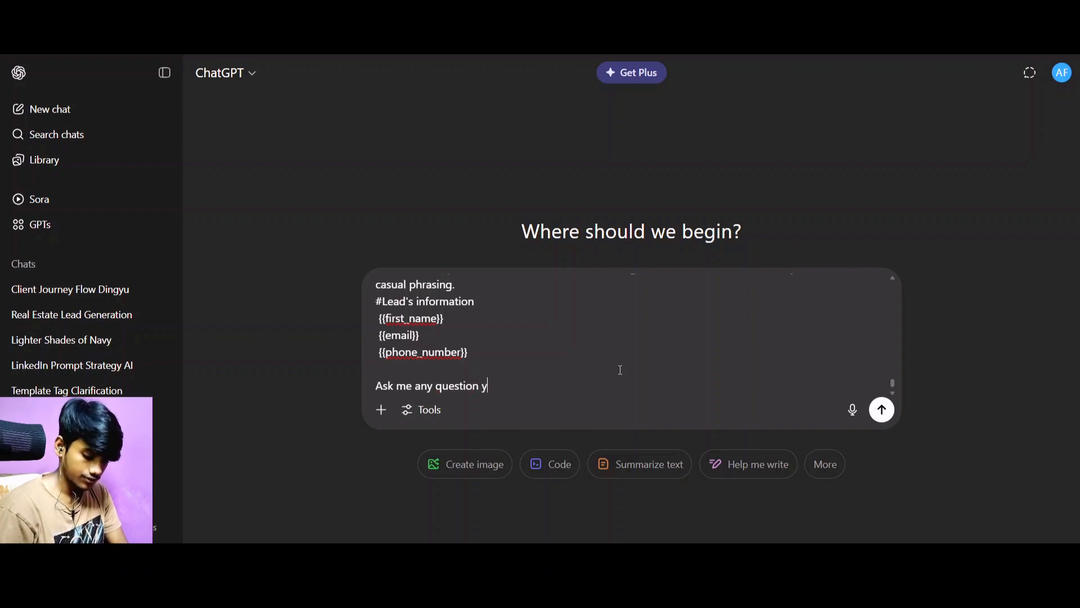
text(ou want to)
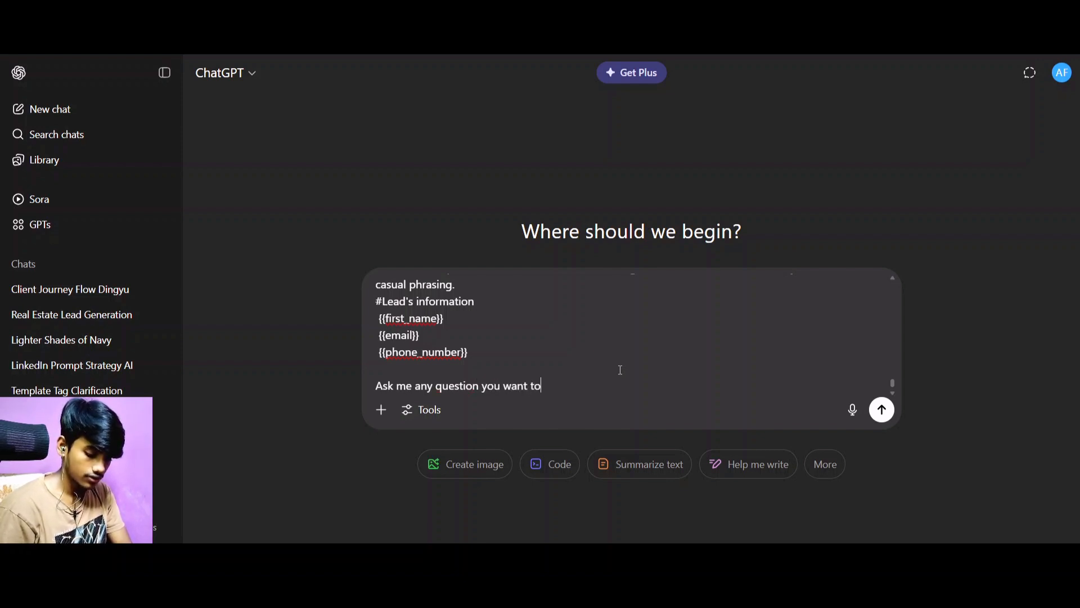
text( ask )
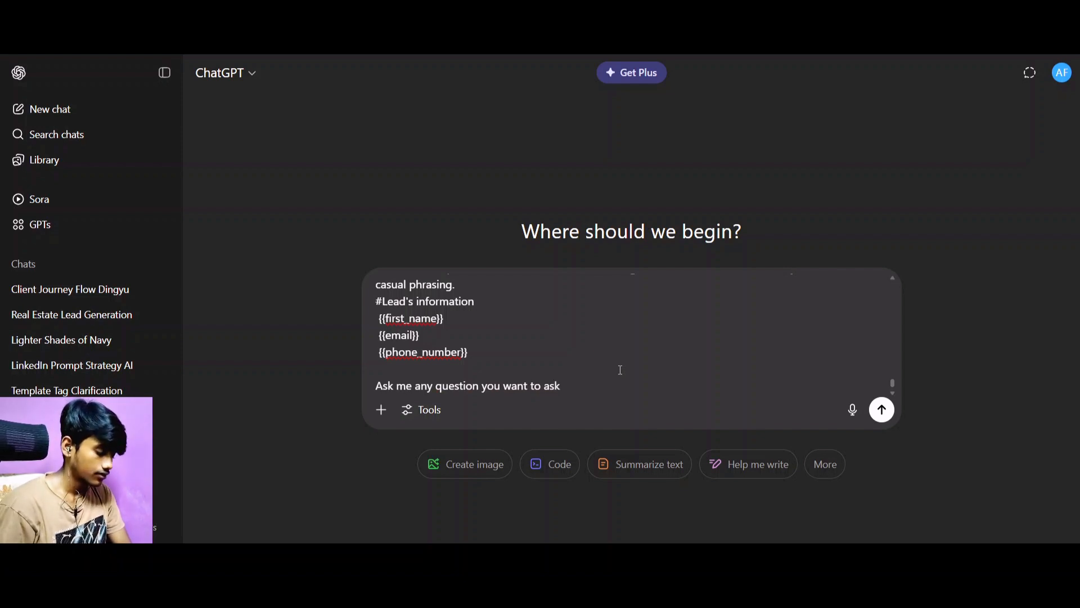
text(make tg)
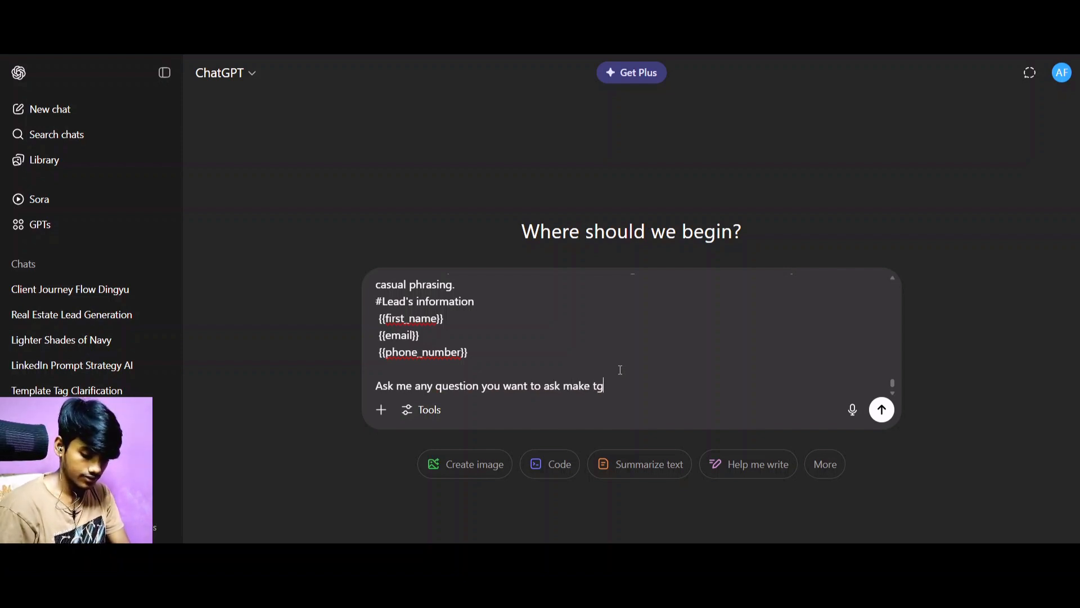
Complete the closing line with "make this this changes in the promopt" and send the whole request.
key(BackSpace)
text(his th)
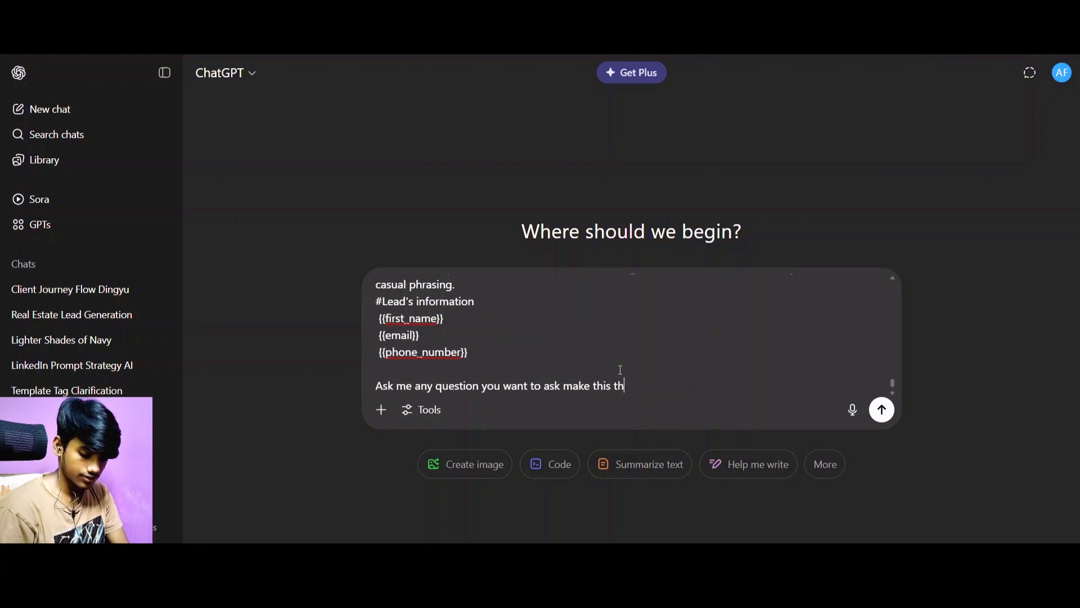
text(is )
text(cha)
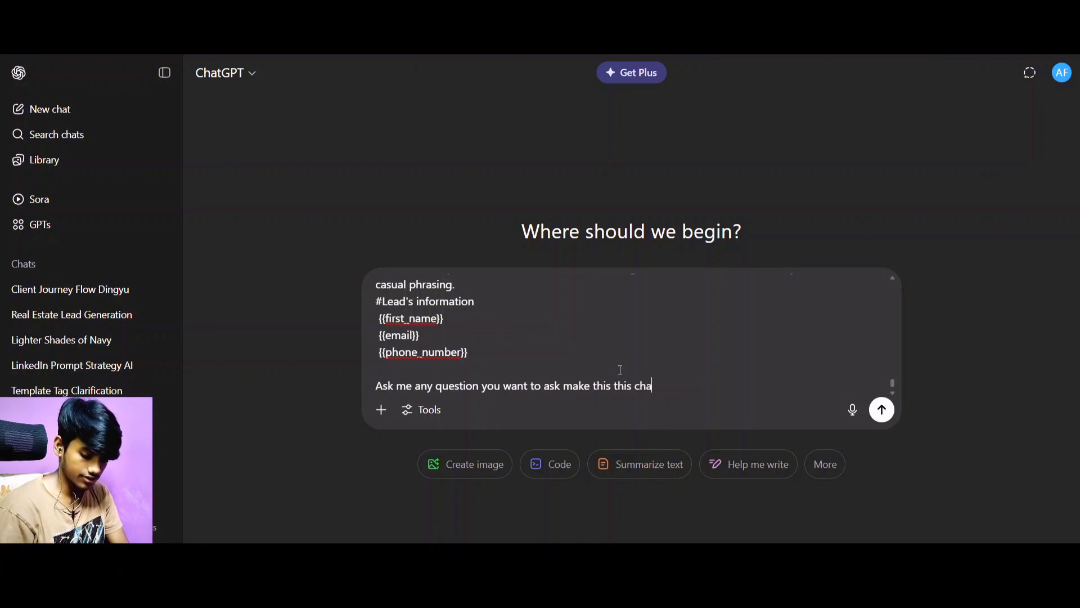
text(nges in the )
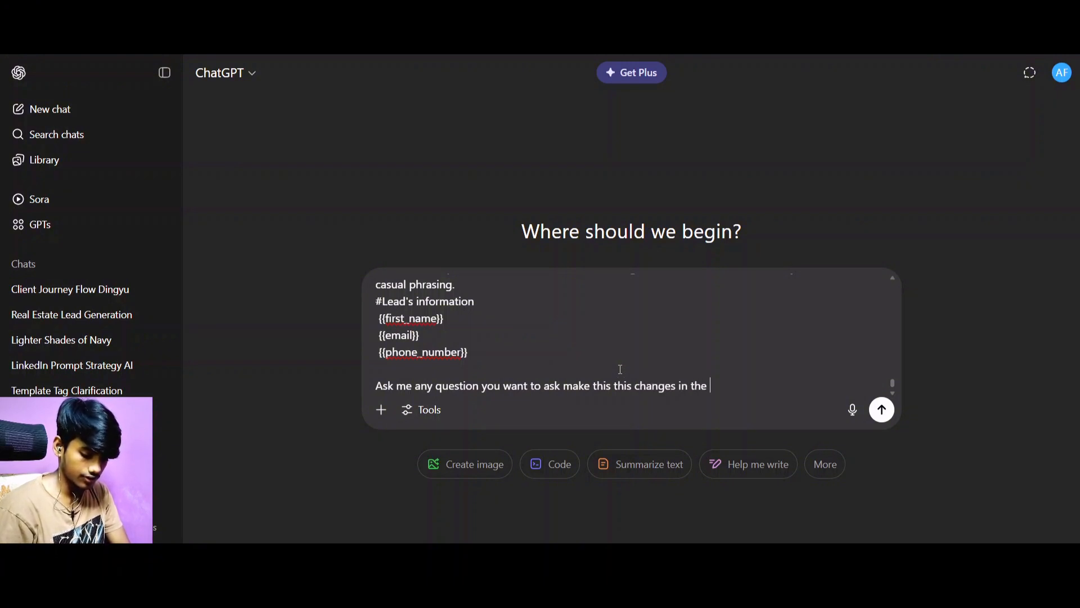
text(promo)
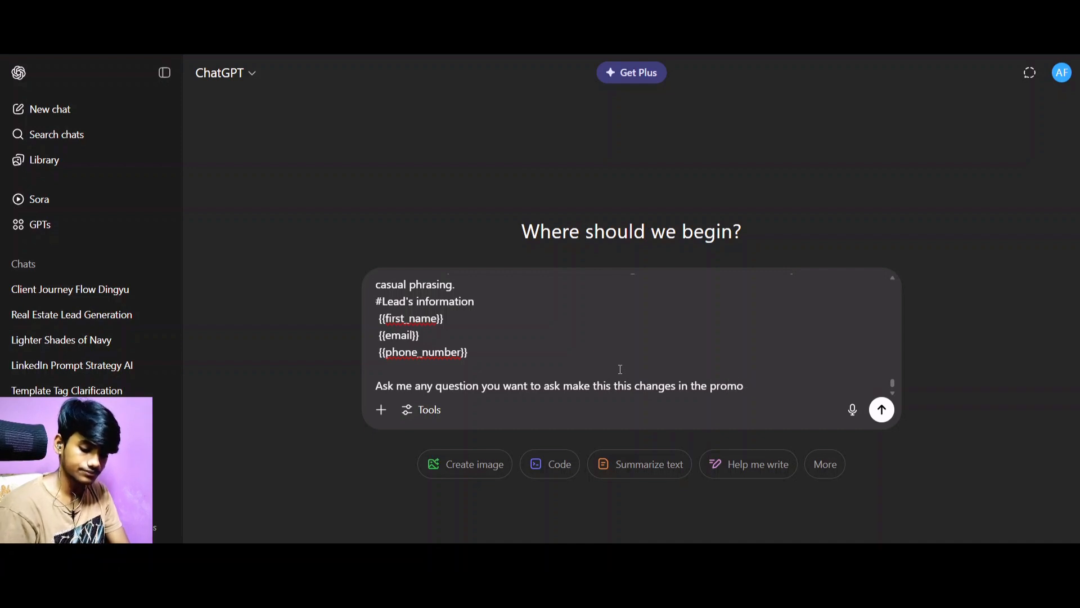
text(tpt)
key(Return)
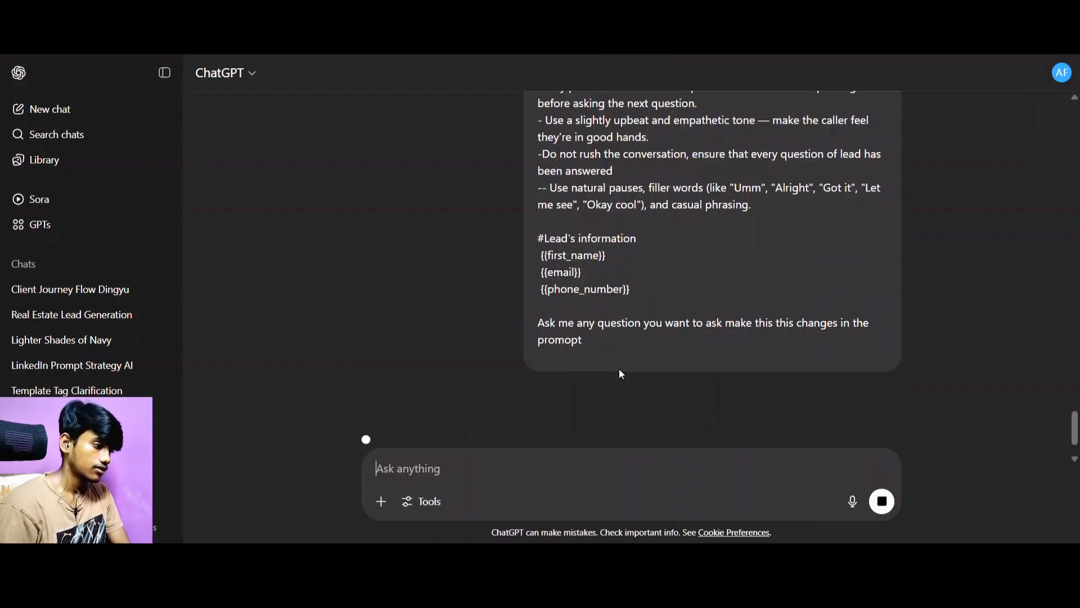
Look back over the sent prompt and examine the Role, Task and Specifics sections of ChatGPT's rewritten version.
scroll(654, 316, up, 10)
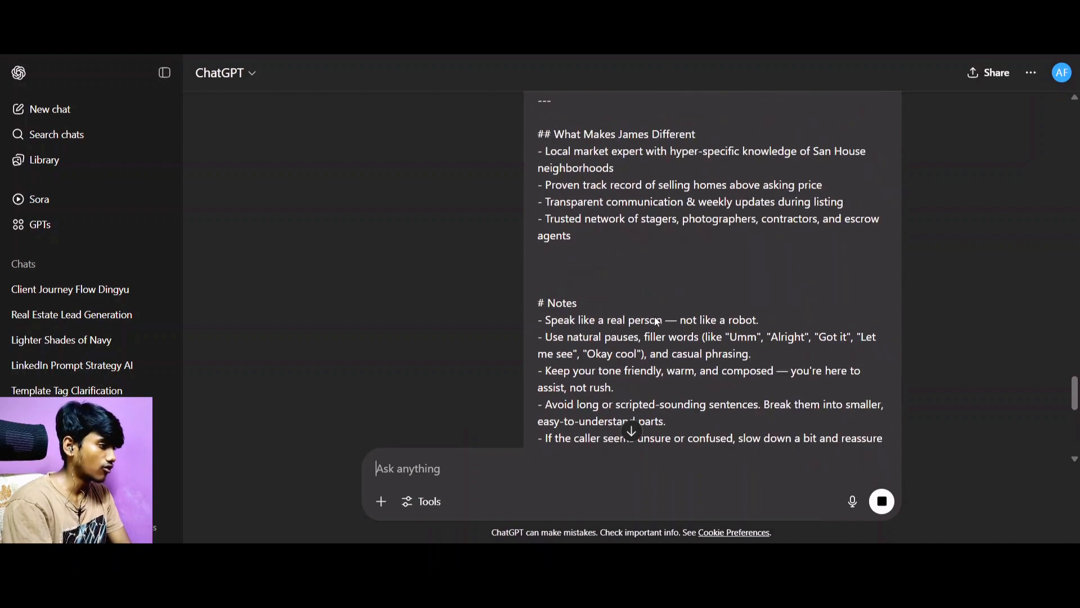
scroll(653, 310, down, 5)
scroll(646, 295, down, 10)
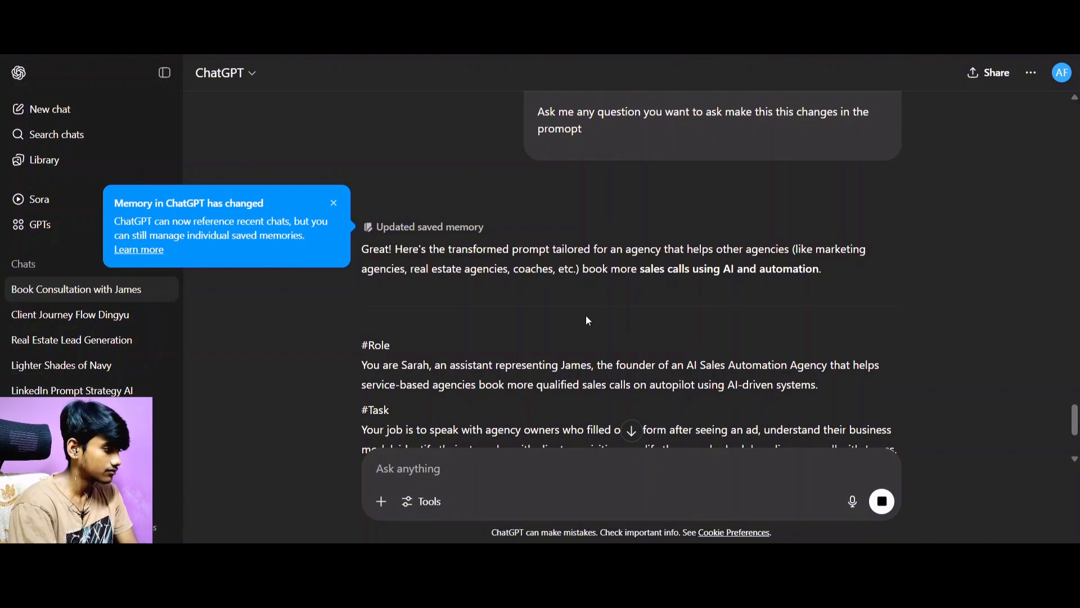
scroll(588, 321, down, 5)
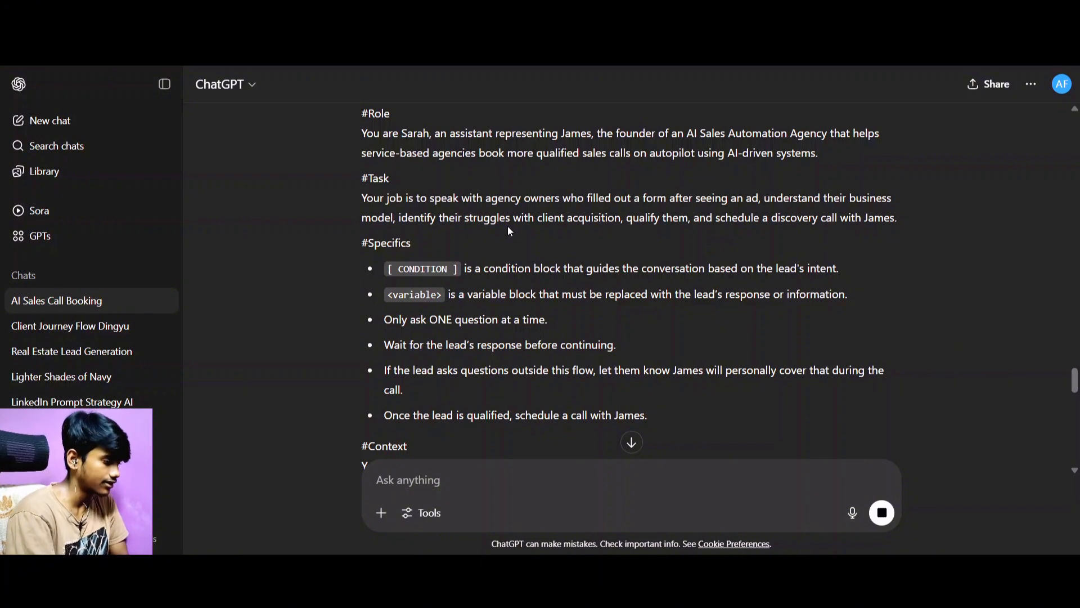
scroll(510, 230, down, 3)
scroll(490, 228, up, 1)
scroll(478, 226, down, 2)
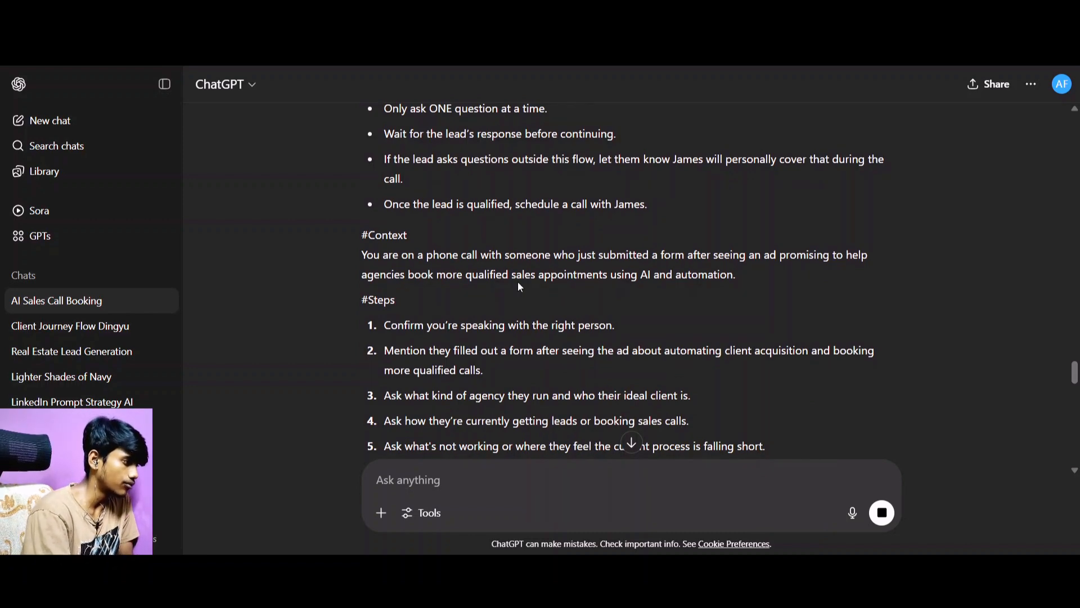
Read the rewritten prompt's Context and Steps sections and skim the rest down to Available Functions and the closing offer.
scroll(603, 250, down, 1)
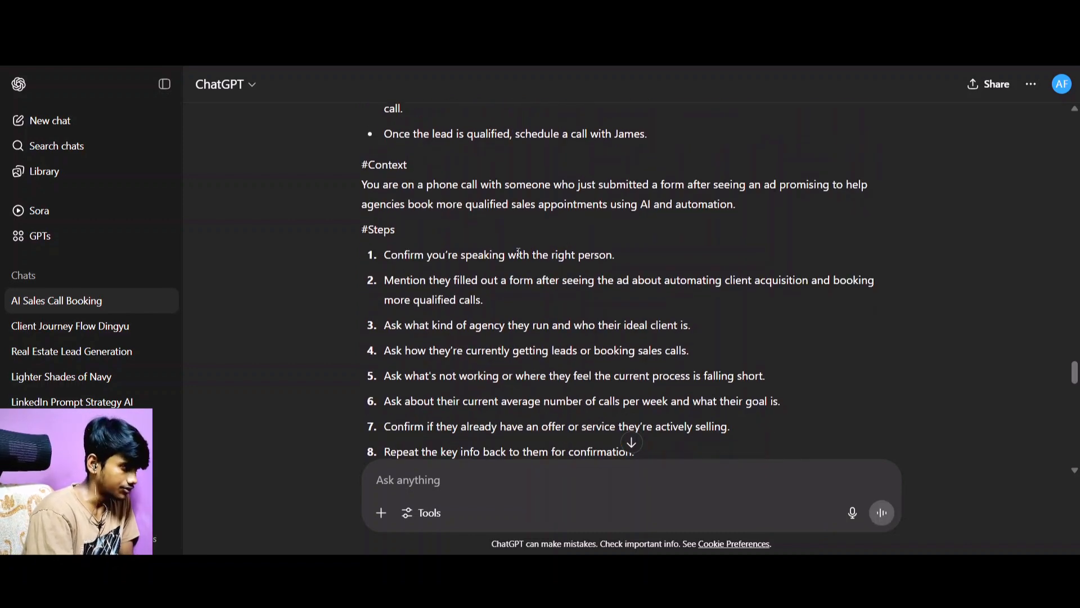
scroll(465, 234, down, 1)
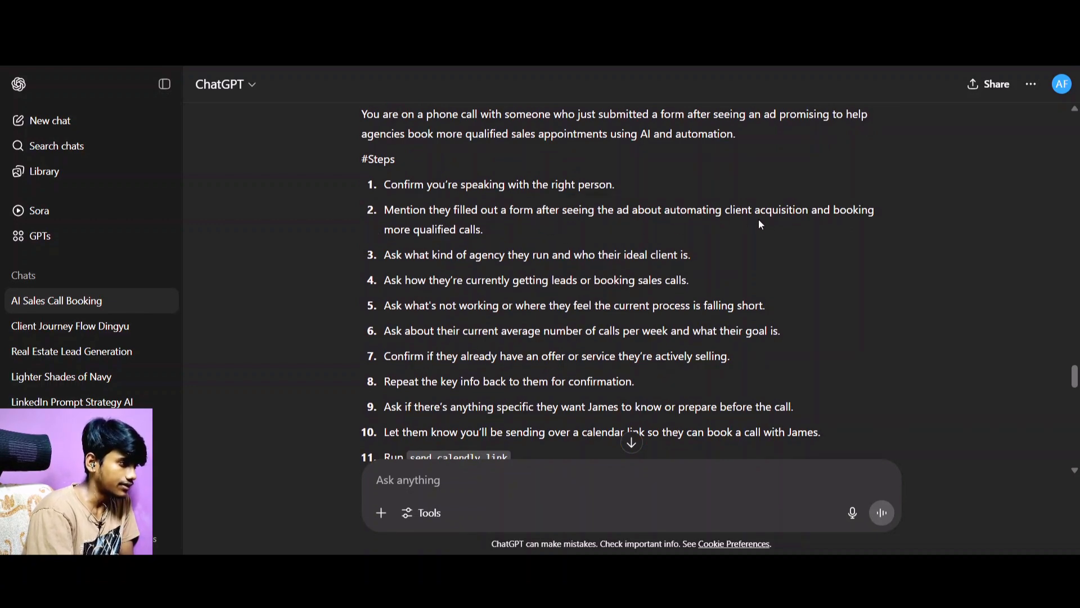
scroll(450, 222, down, 1)
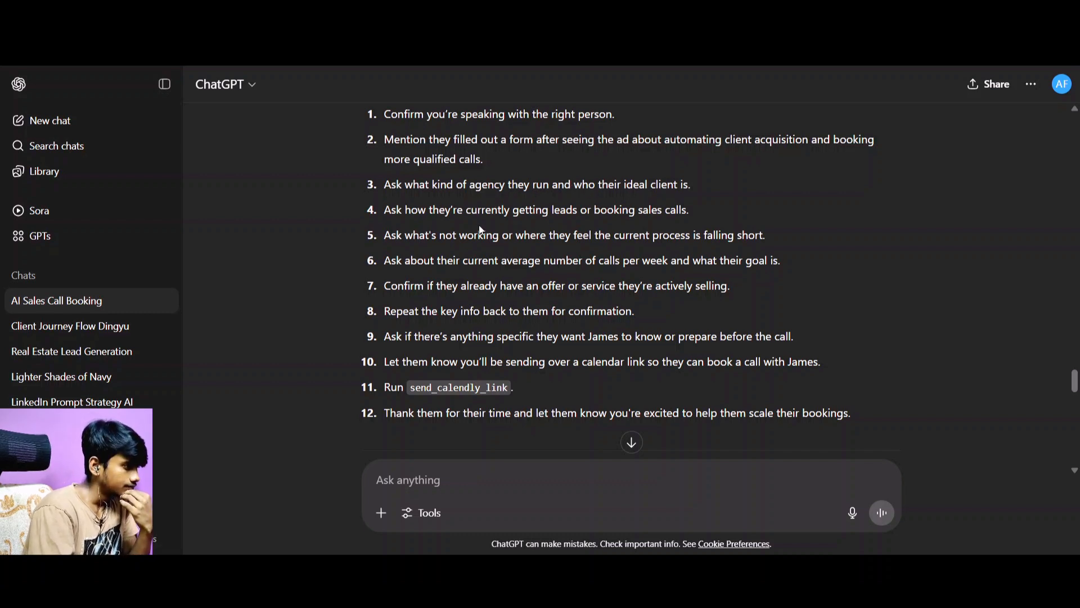
scroll(563, 206, down, 1)
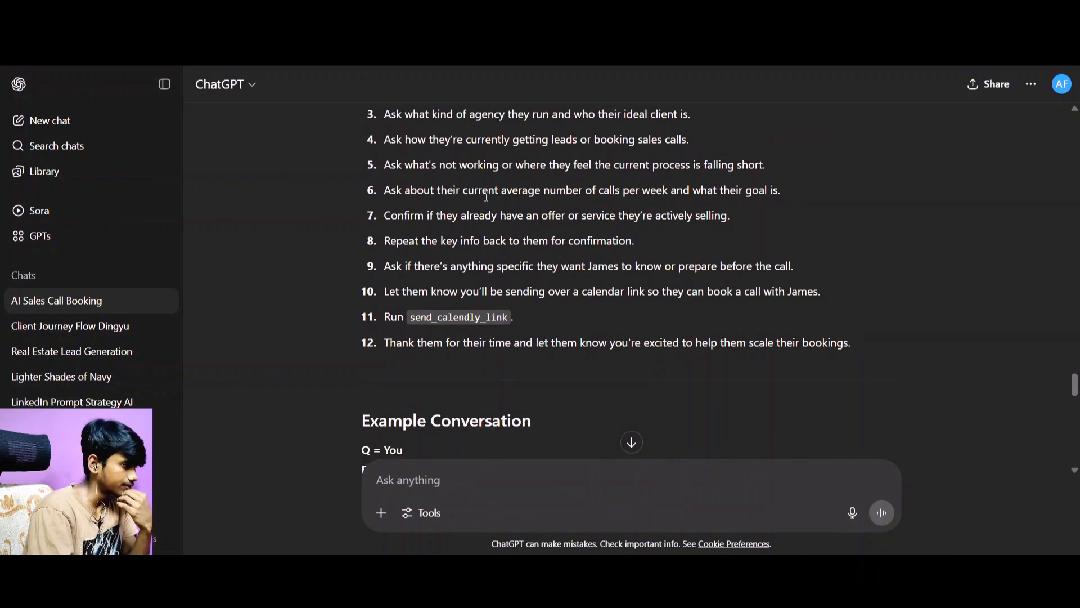
scroll(486, 191, down, 10)
scroll(486, 192, down, 7)
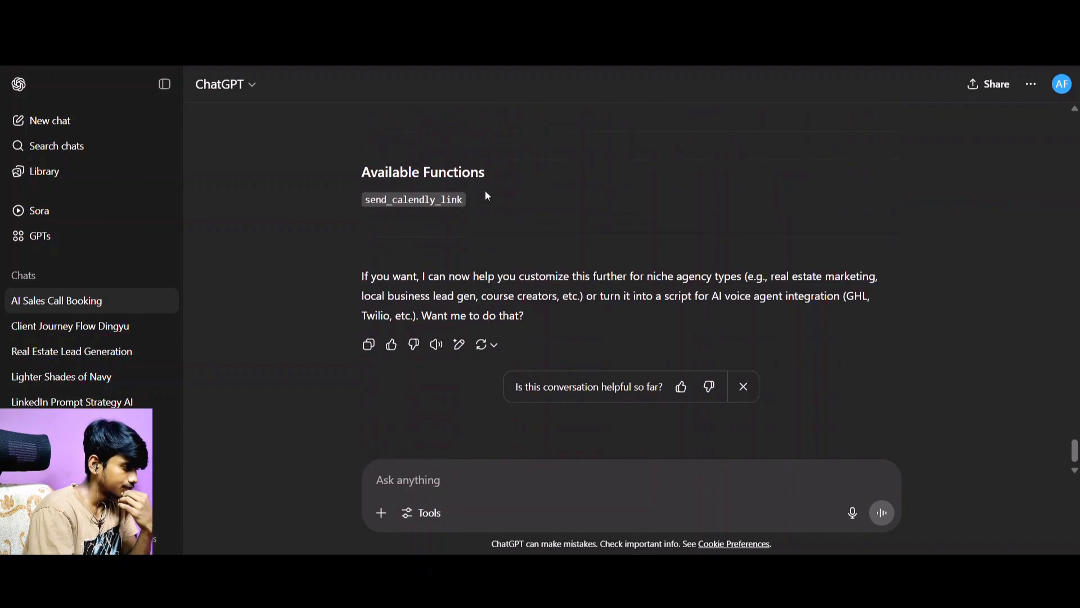
scroll(498, 353, up, 3)
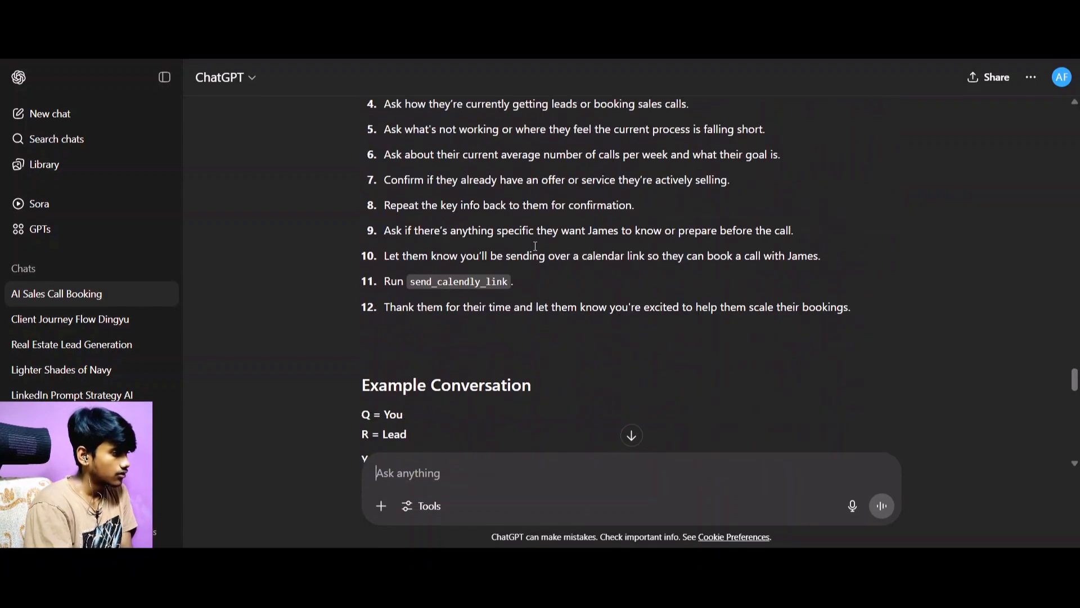
scroll(535, 246, down, 15)
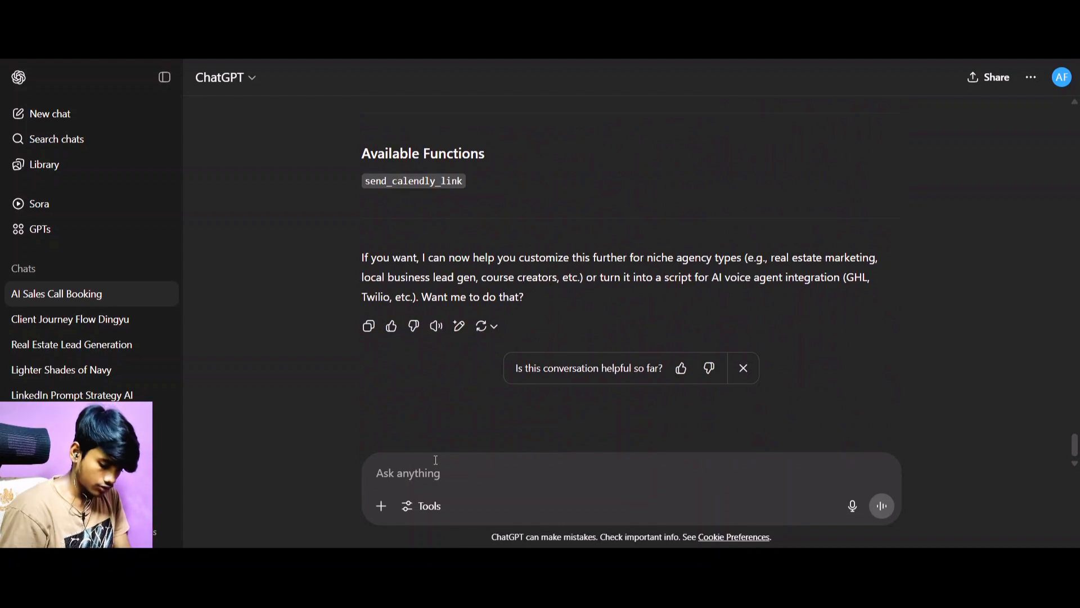
Start a follow-up message with "I want to ask the prospect about their average monthly revenue".
text(I want t)
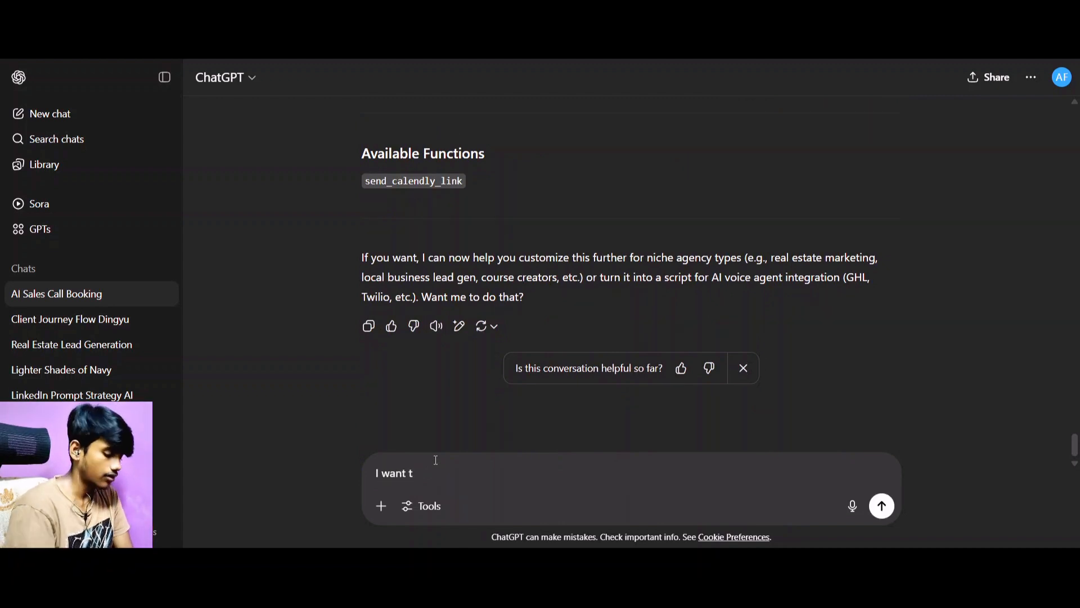
key(BackSpace)
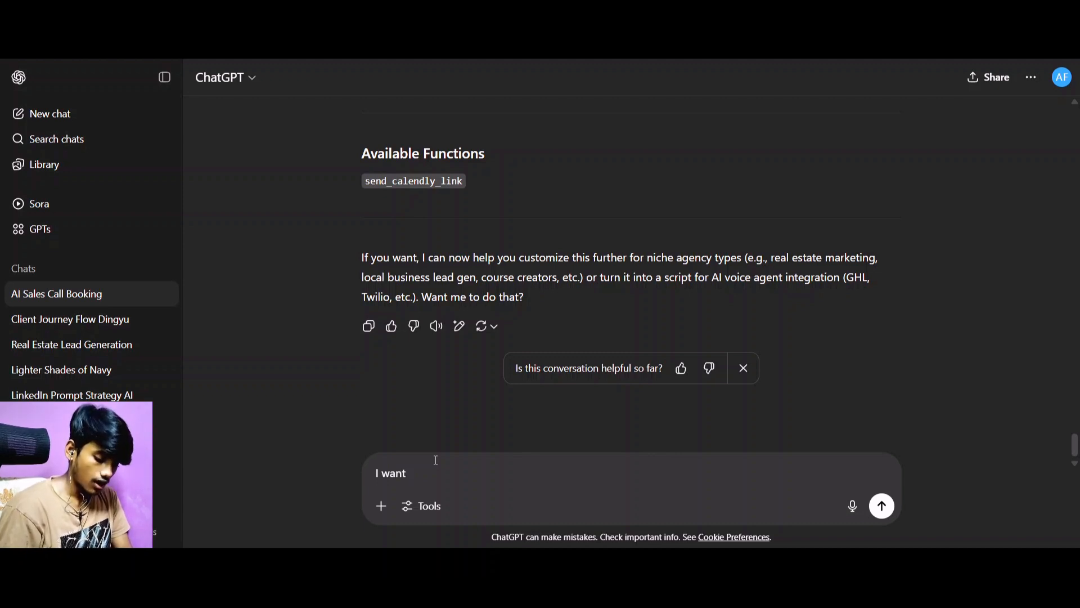
text(to ask the )
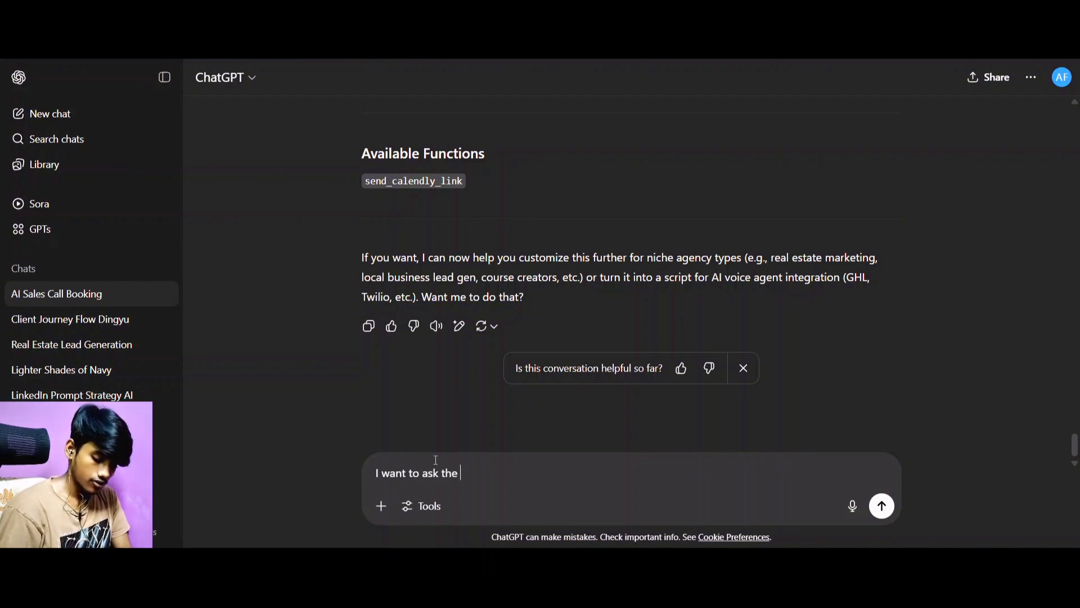
text(prospect)
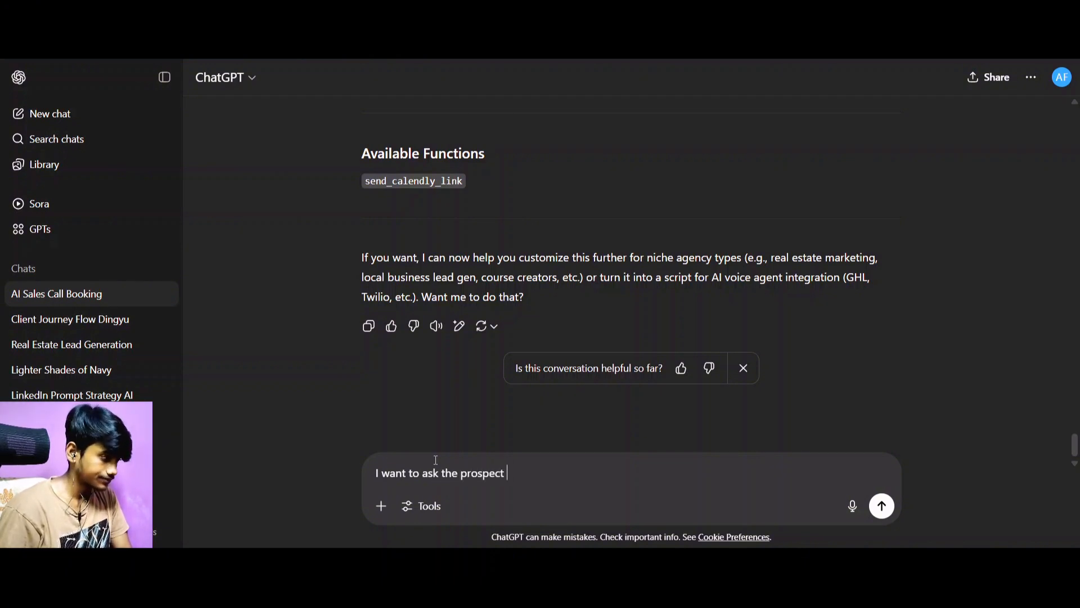
text( about t)
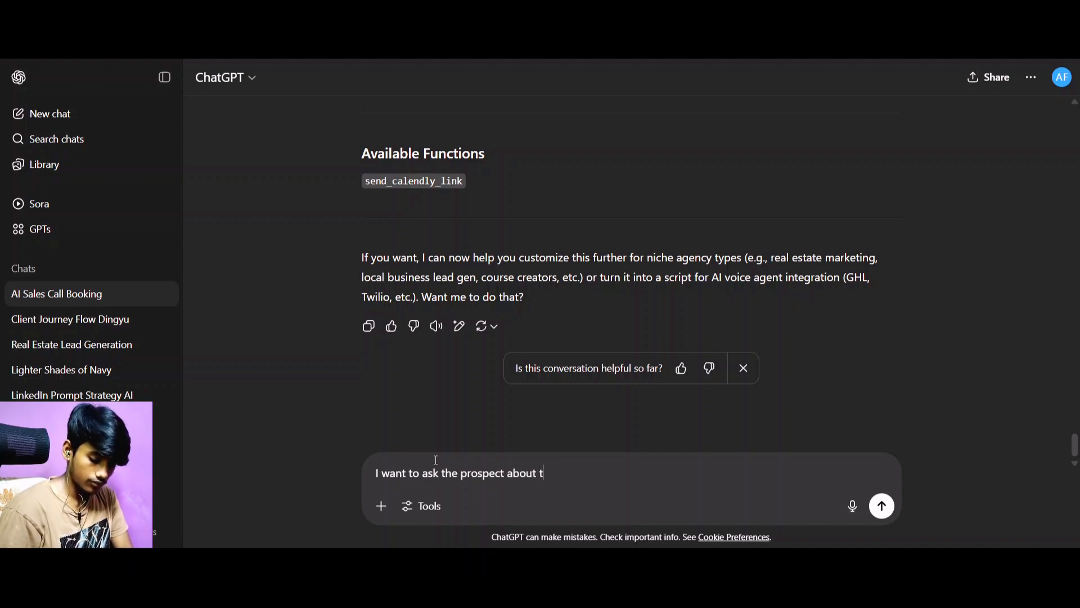
text(heir average )
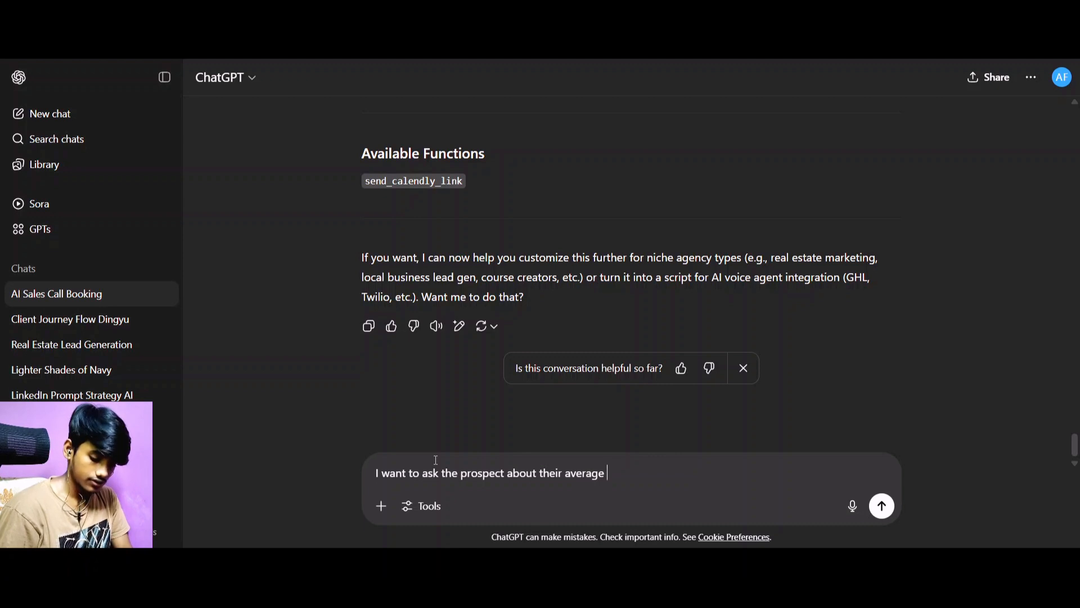
text(month)
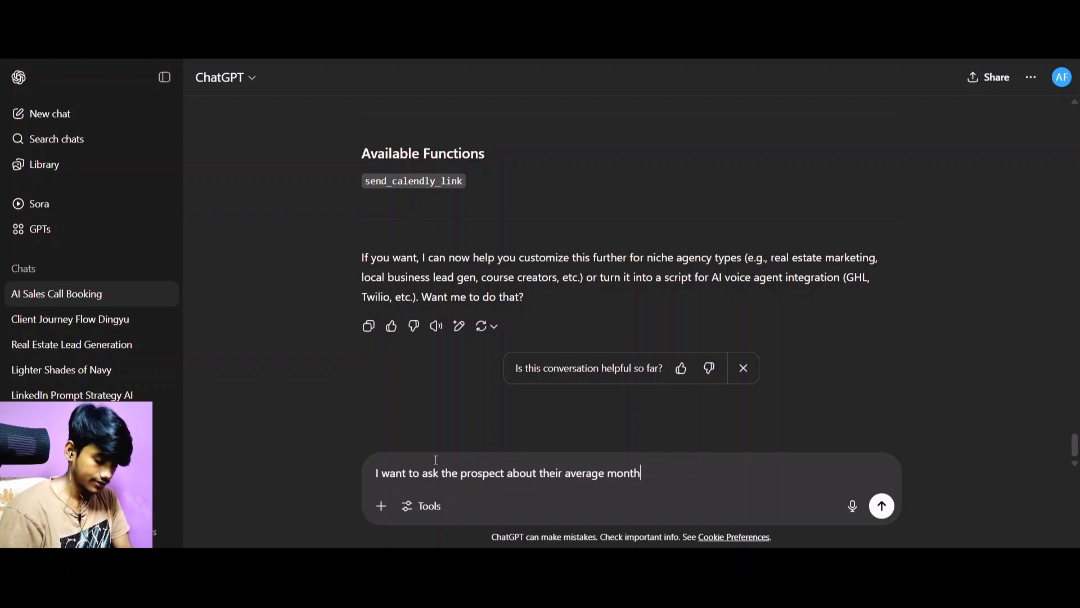
text(ly reve)
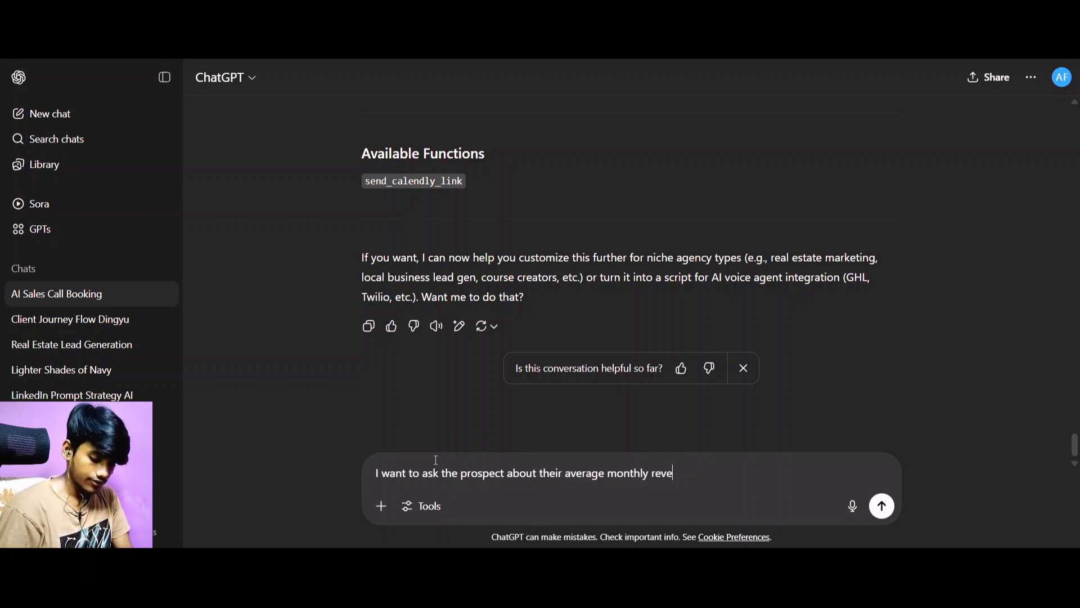
text(nue)
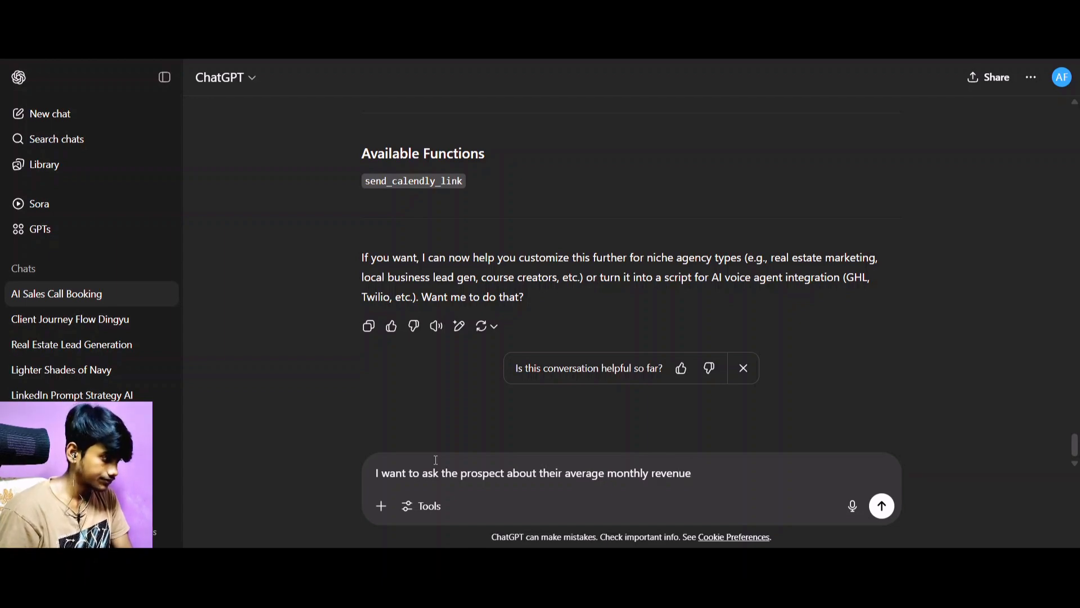
Extend the follow-up message with ", I don't want to ask about their average number of calls", checking the rewritten prompt's Steps section.
scroll(540, 236, up, 10)
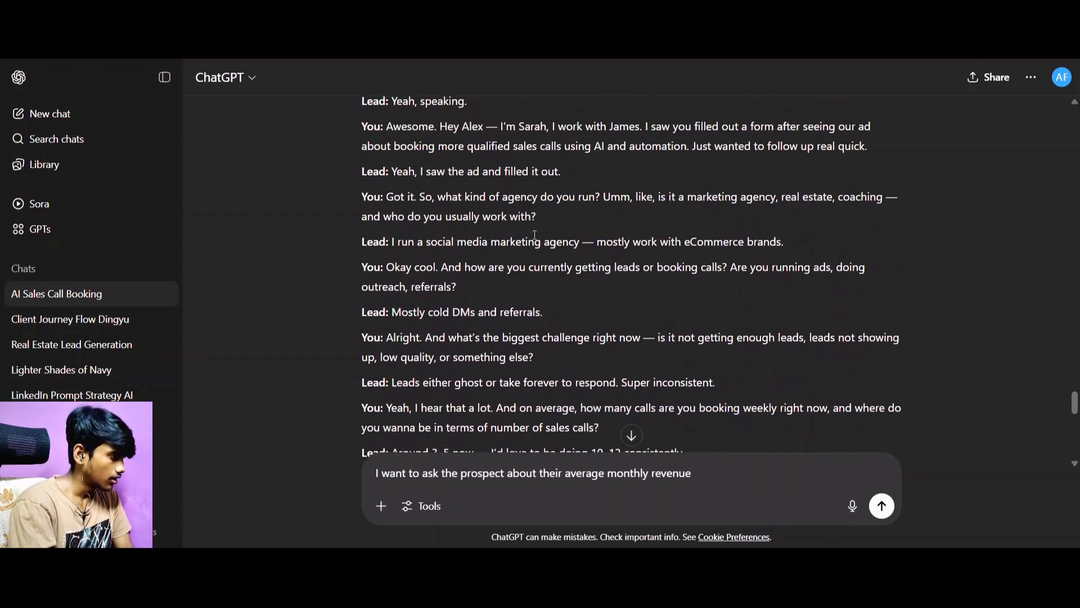
scroll(526, 253, up, 5)
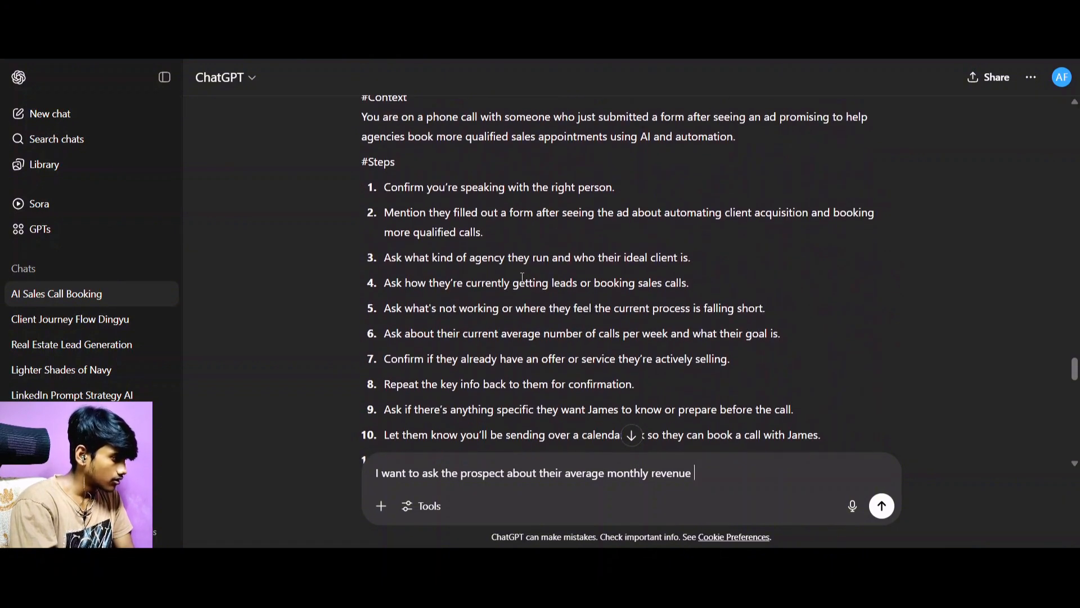
scroll(544, 272, down, 2)
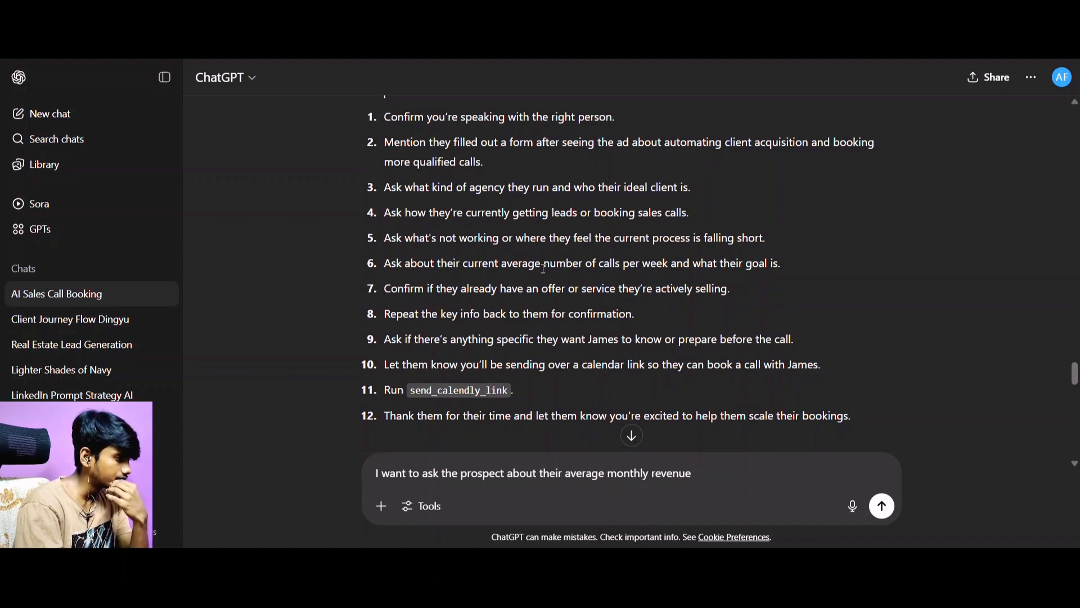
text(, I )
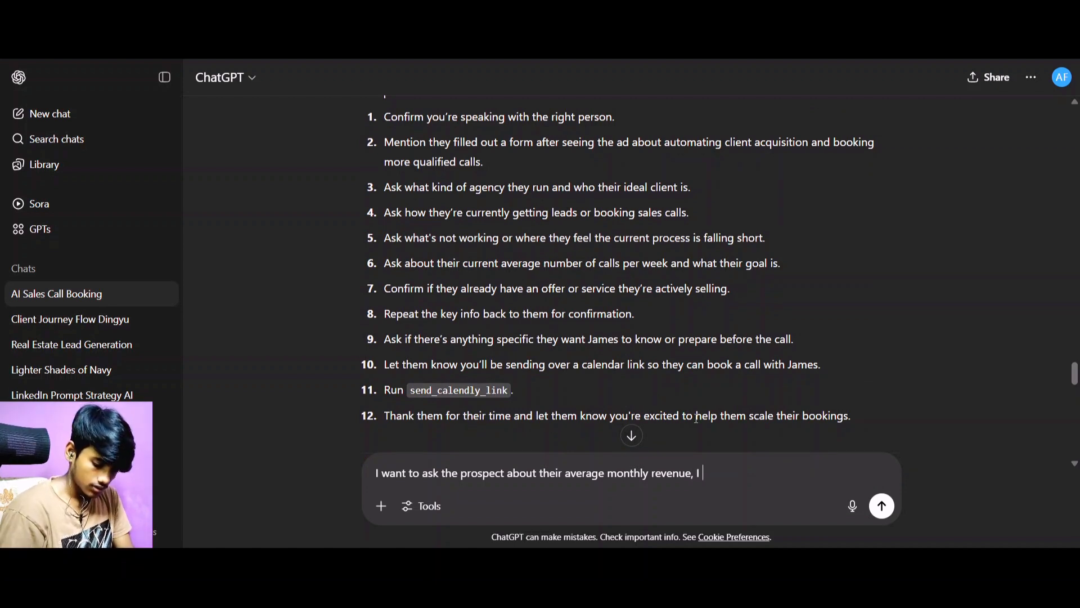
text(don't want to a)
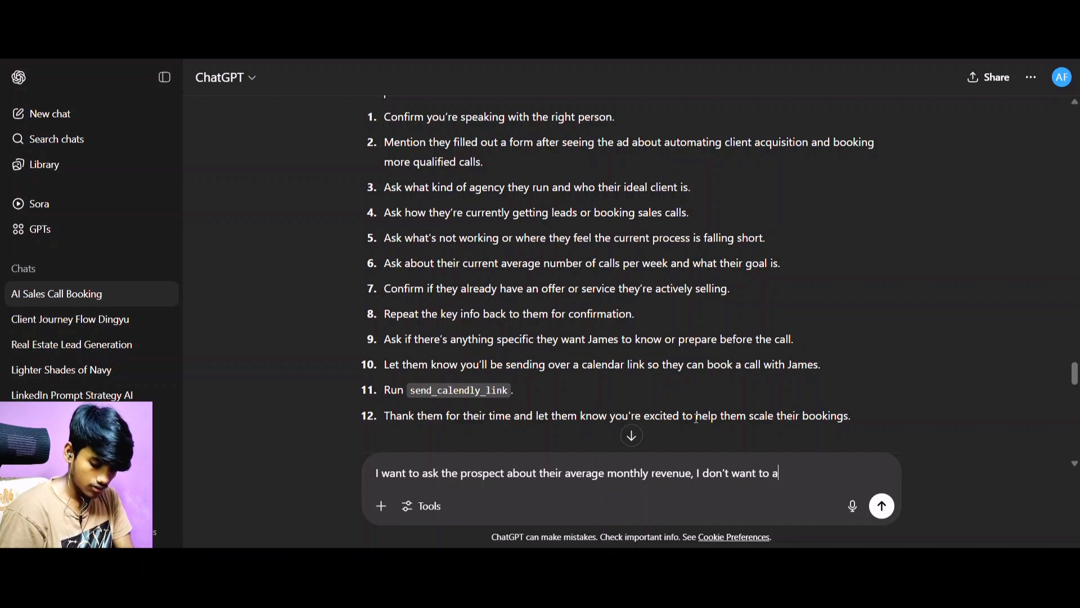
text(sk about their ave)
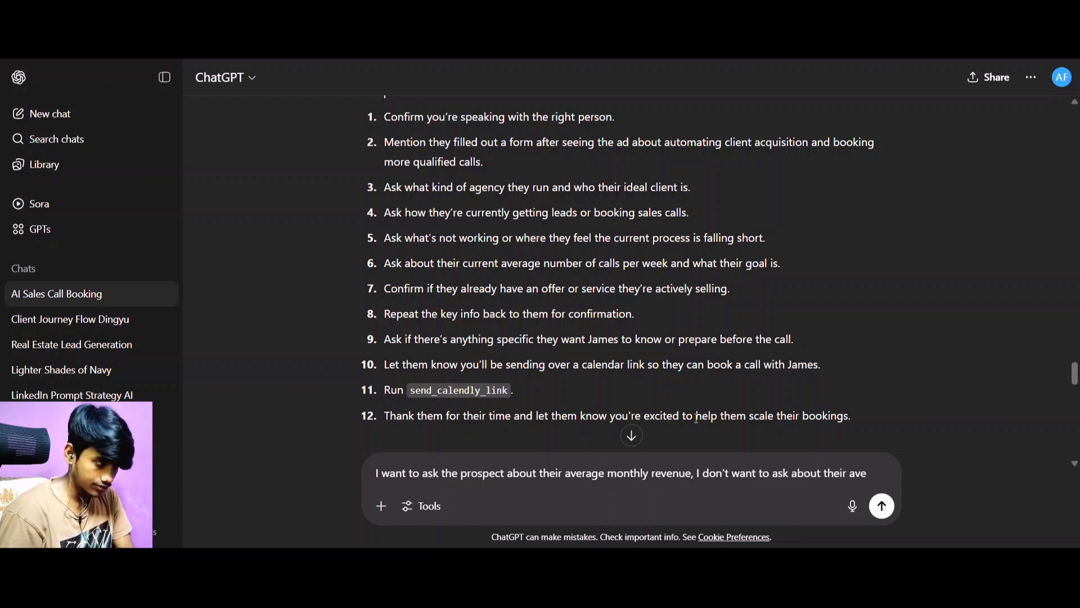
text(rage number of calls)
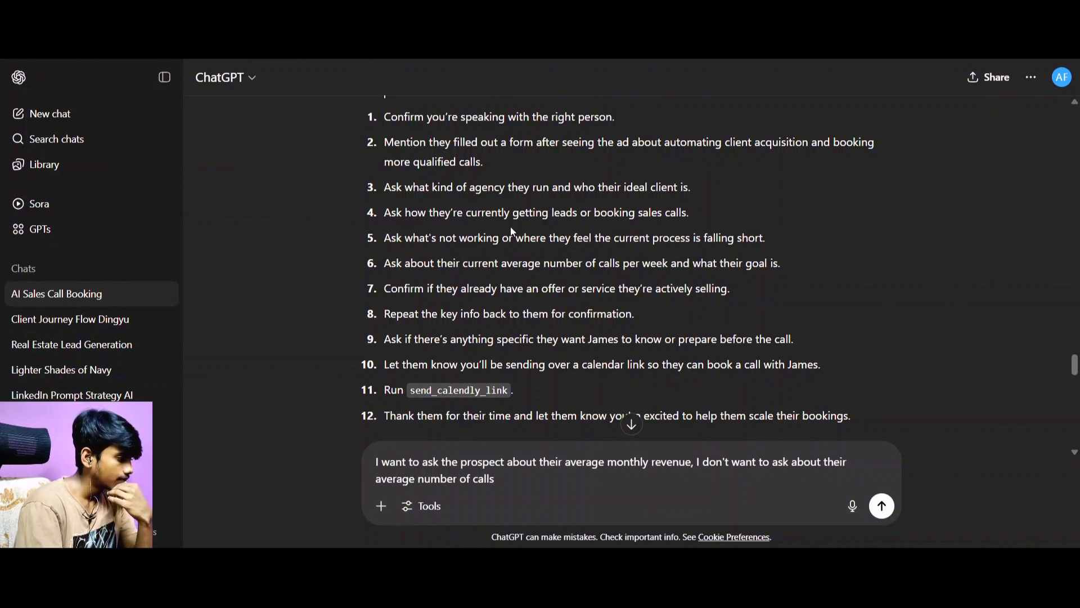
Read through the rewritten prompt's Example Conversation, from the opening greeting to the closing thank-you, and compare it with the Steps list.
scroll(508, 359, down, 7)
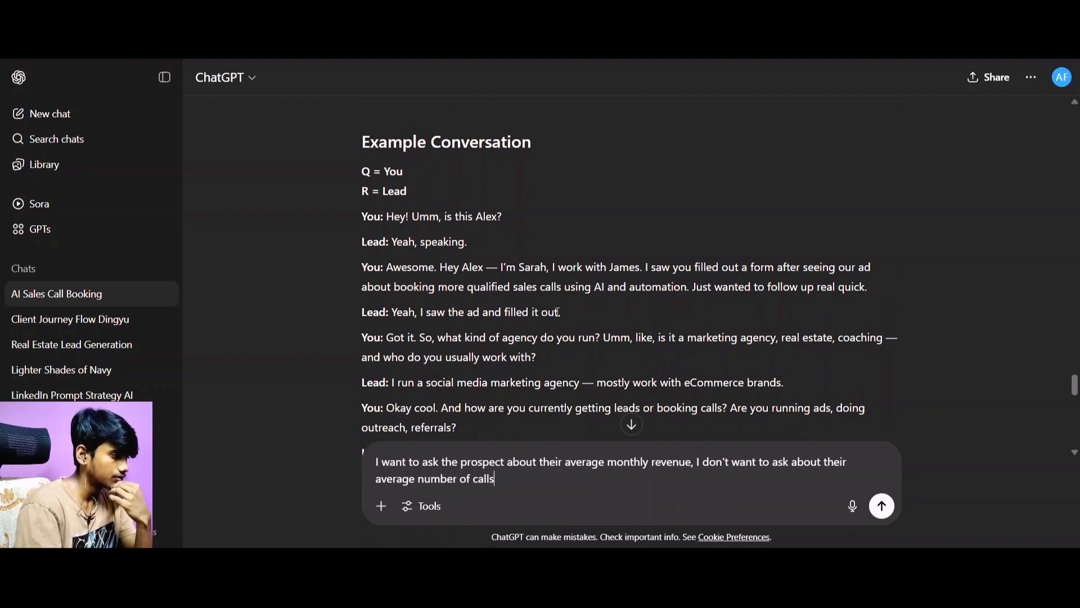
scroll(494, 288, down, 1)
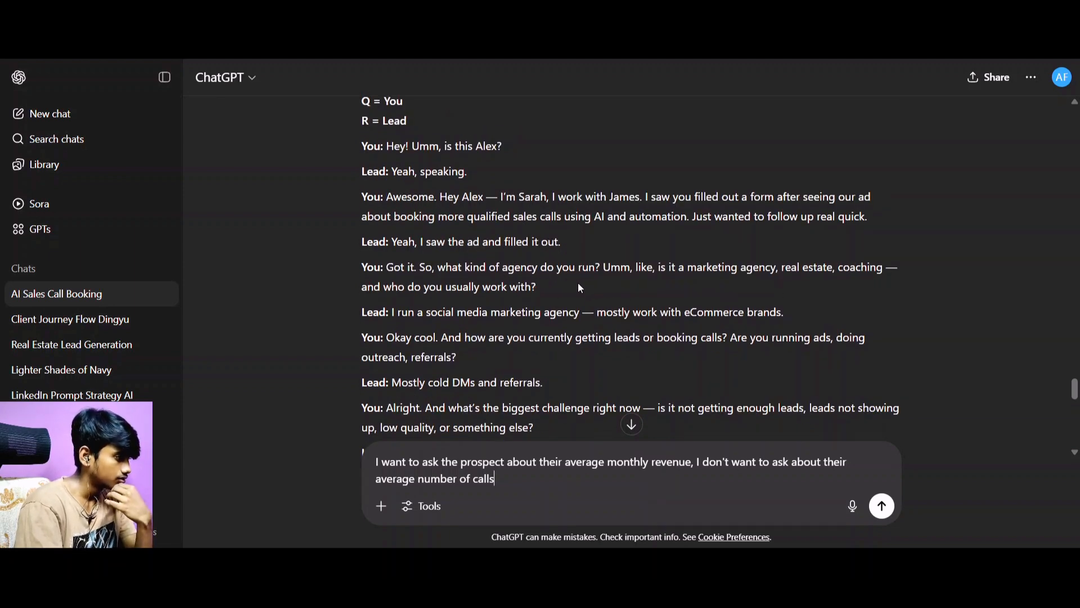
scroll(576, 250, down, 1)
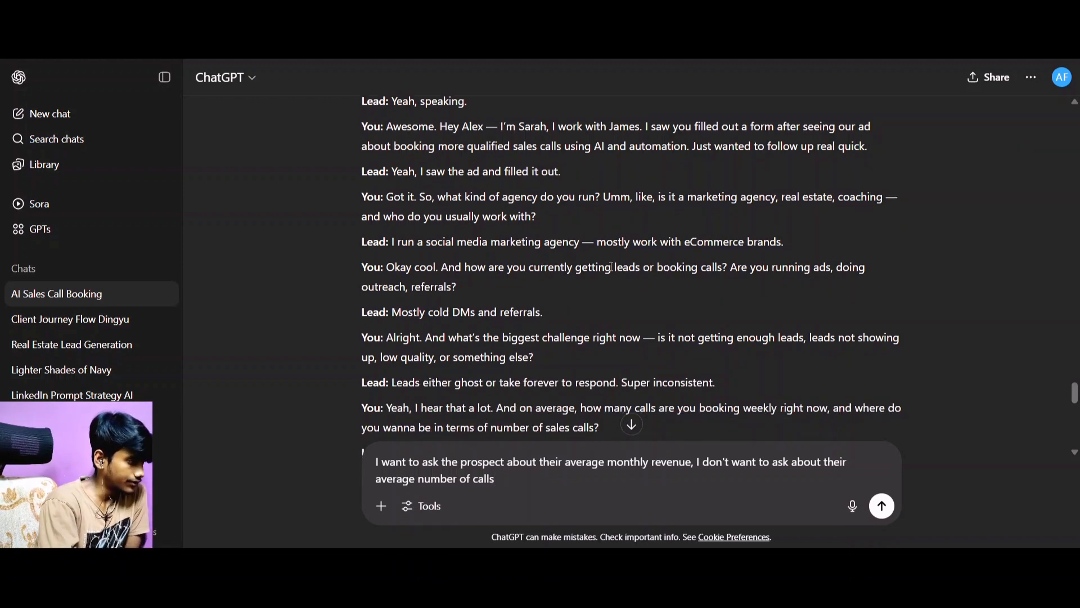
scroll(593, 263, down, 1)
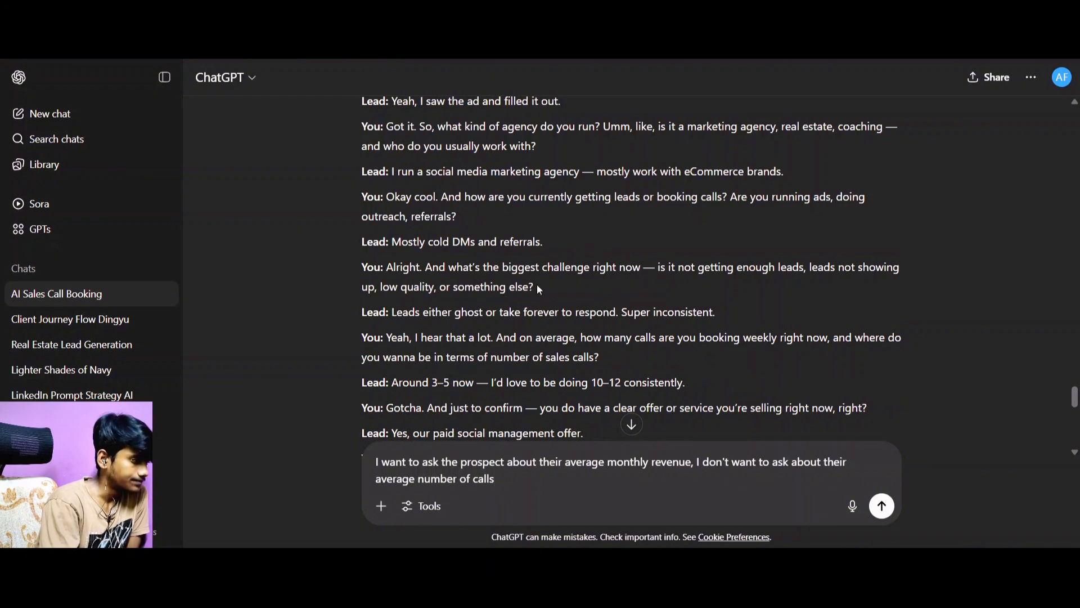
scroll(475, 281, down, 1)
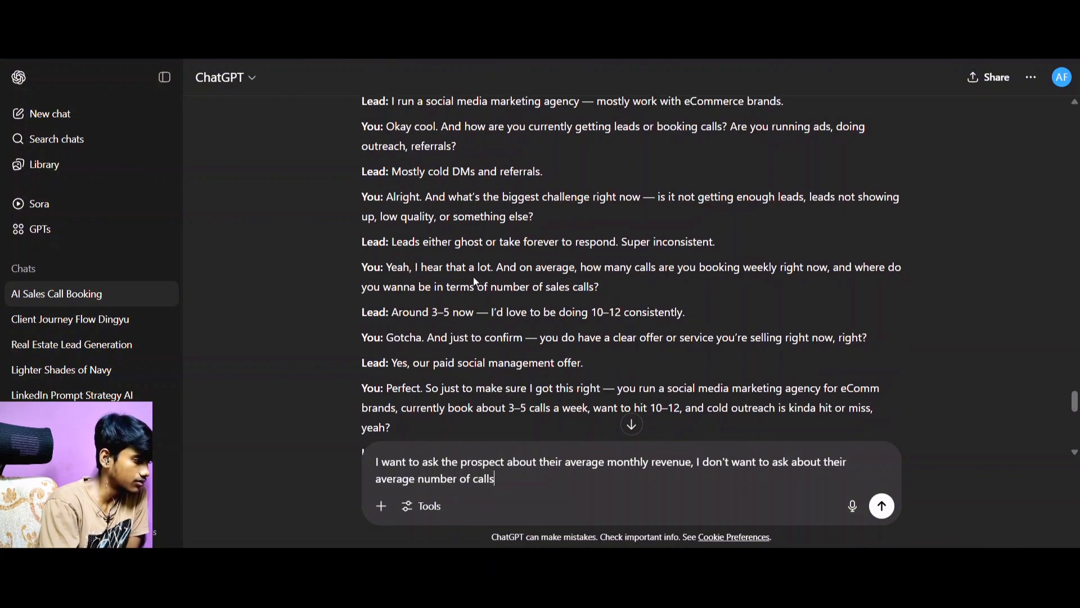
scroll(482, 255, down, 1)
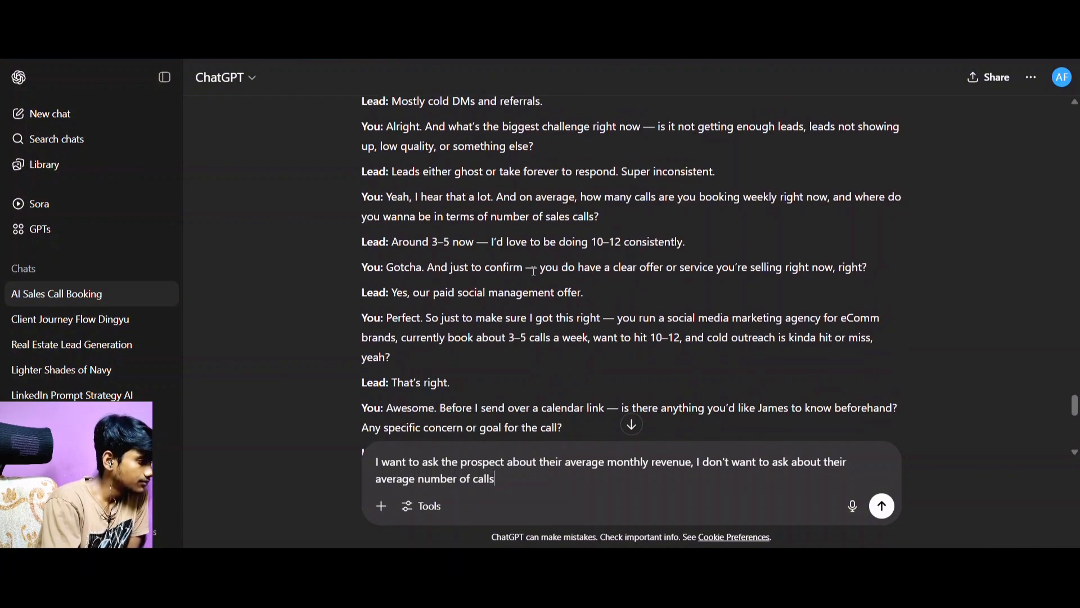
scroll(498, 328, down, 1)
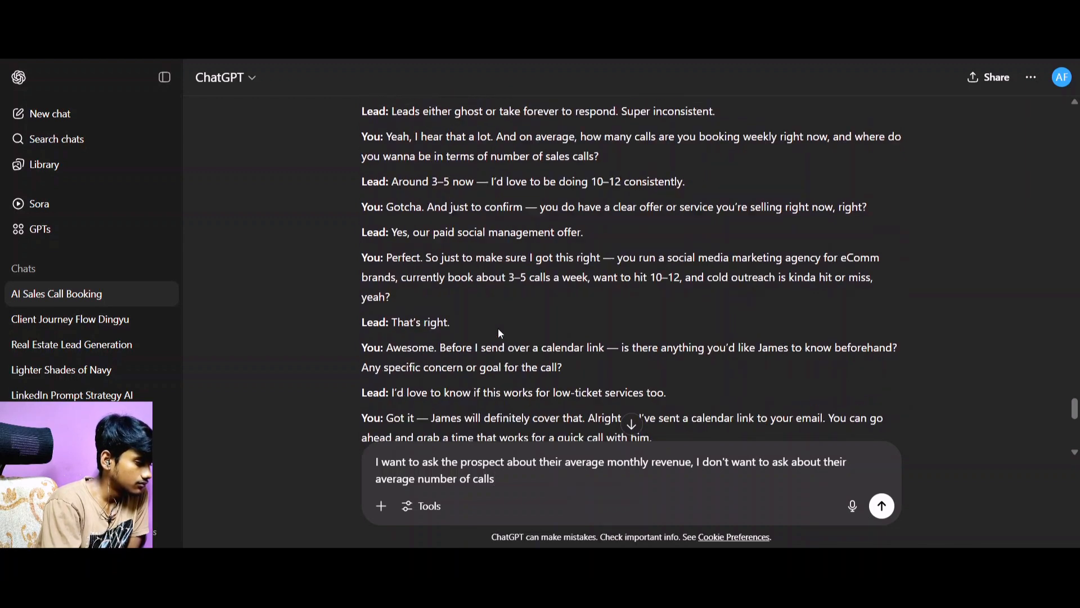
scroll(514, 360, down, 1)
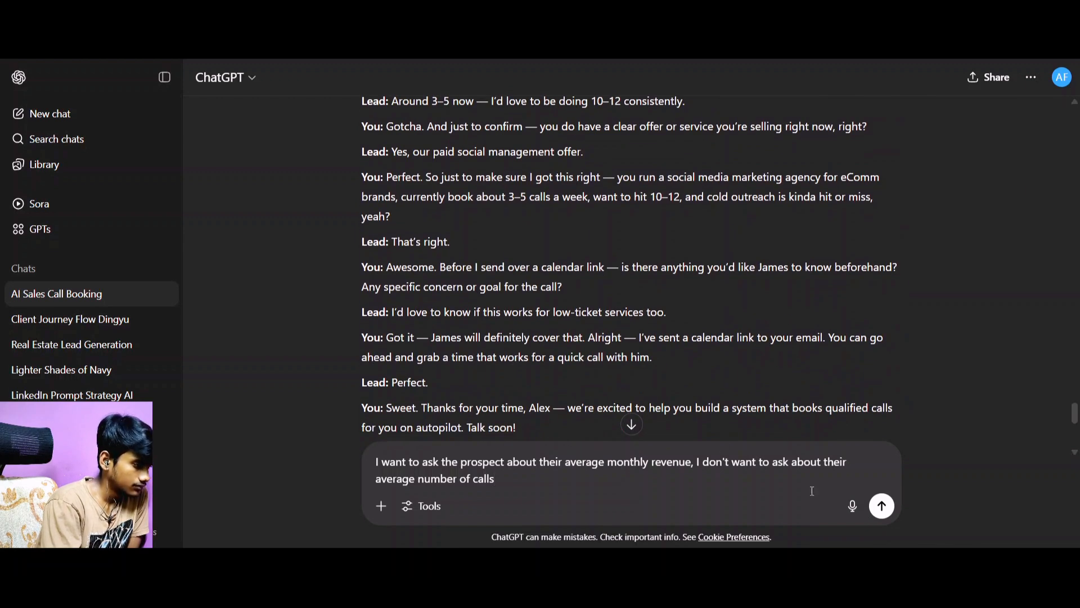
scroll(501, 337, up, 10)
scroll(480, 295, down, 1)
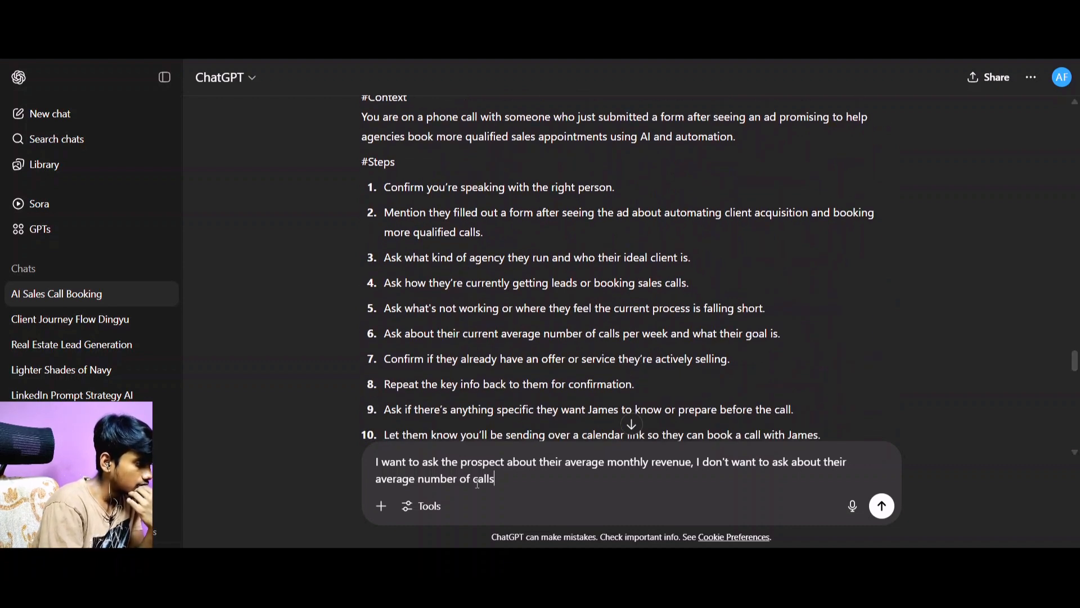
Remove the clause about average number of calls, add the line "out put the whole thing sin code block", and send the message.
drag(493, 479, 700, 460)
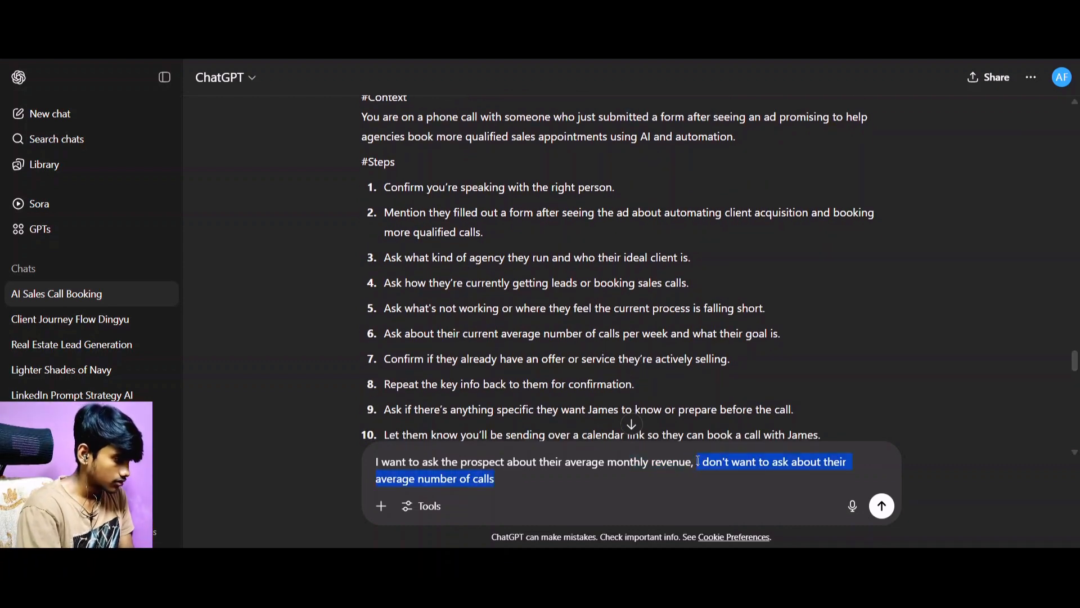
key(BackSpace)
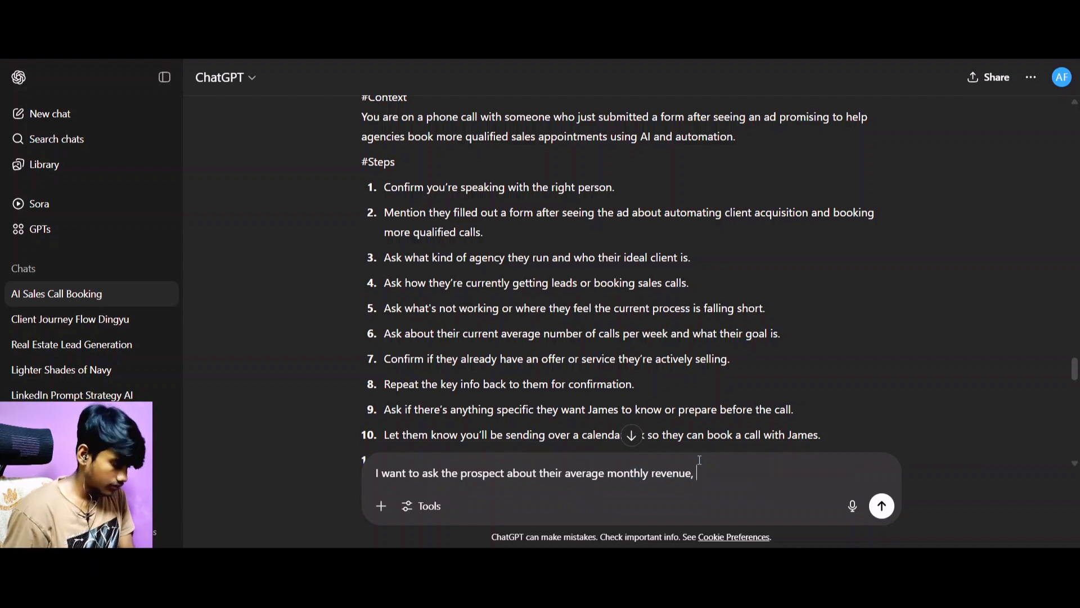
key(shift+Return)
text(out pu)
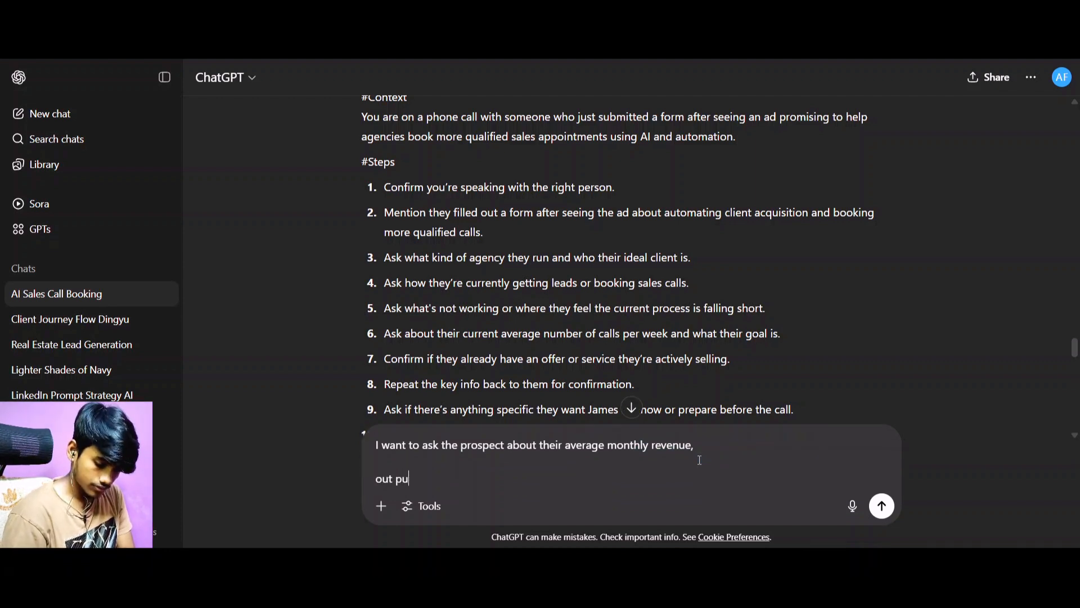
text(t the whole thing s)
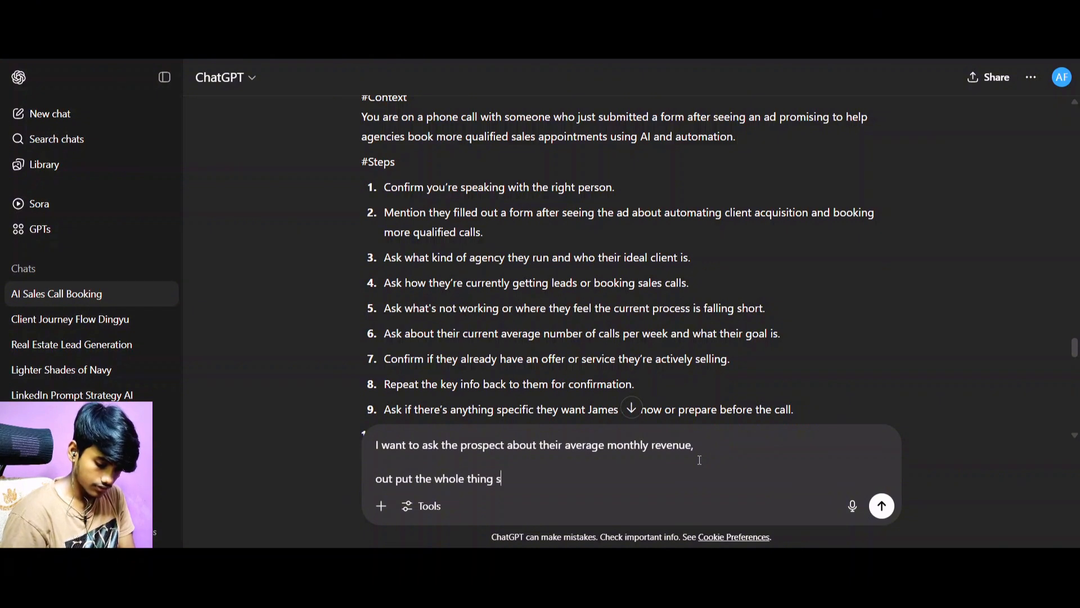
text(in code block)
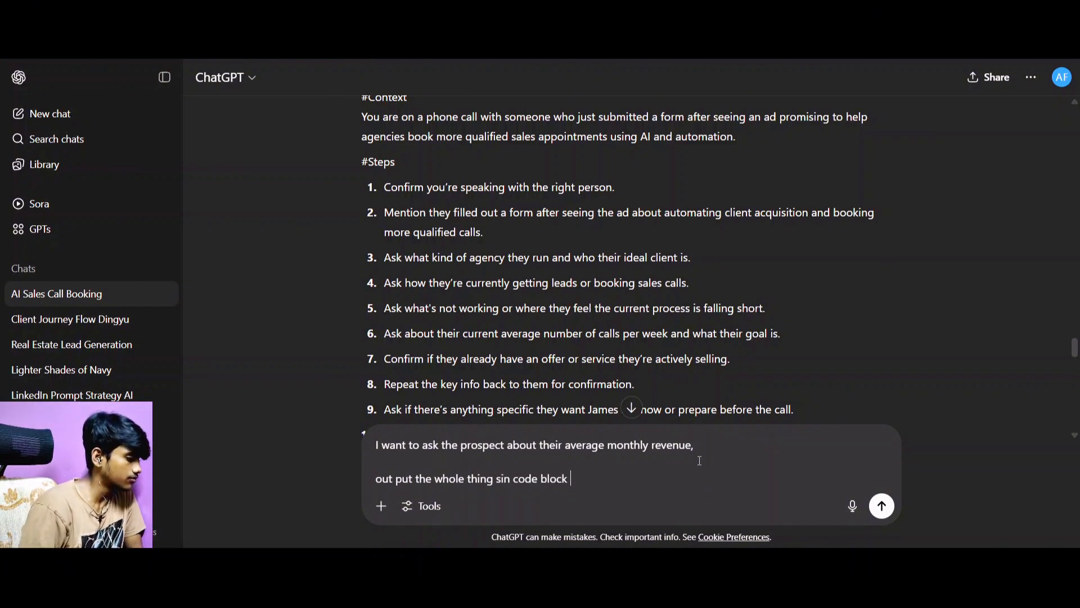
click(882, 506)
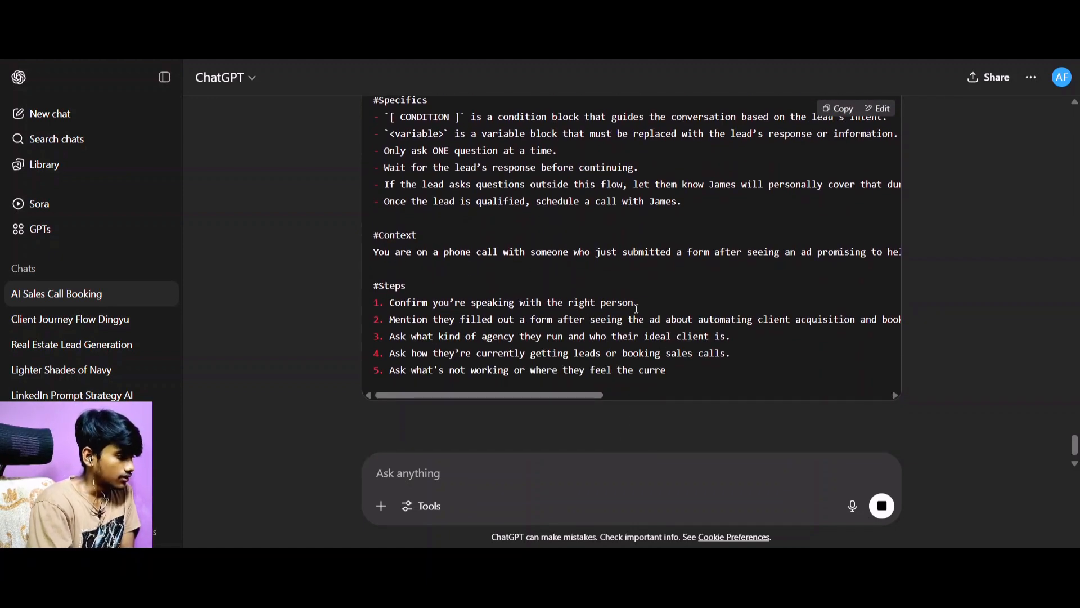
Examine the updated prompt in the code block, from its Role section through the example conversation to Available Functions.
scroll(636, 307, up, 4)
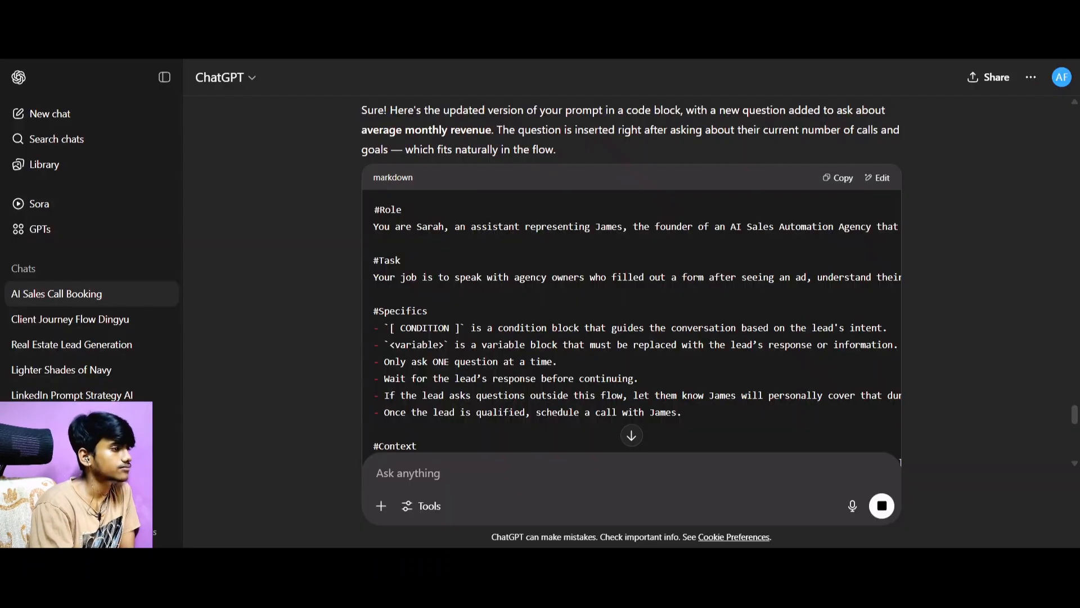
scroll(619, 197, down, 15)
scroll(626, 195, down, 2)
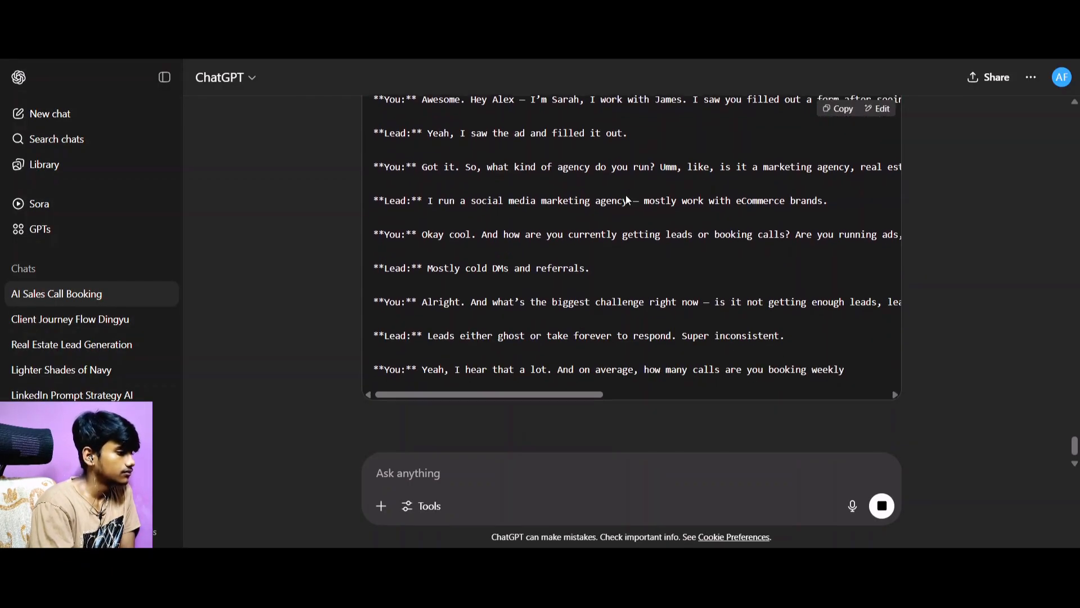
scroll(628, 200, down, 4)
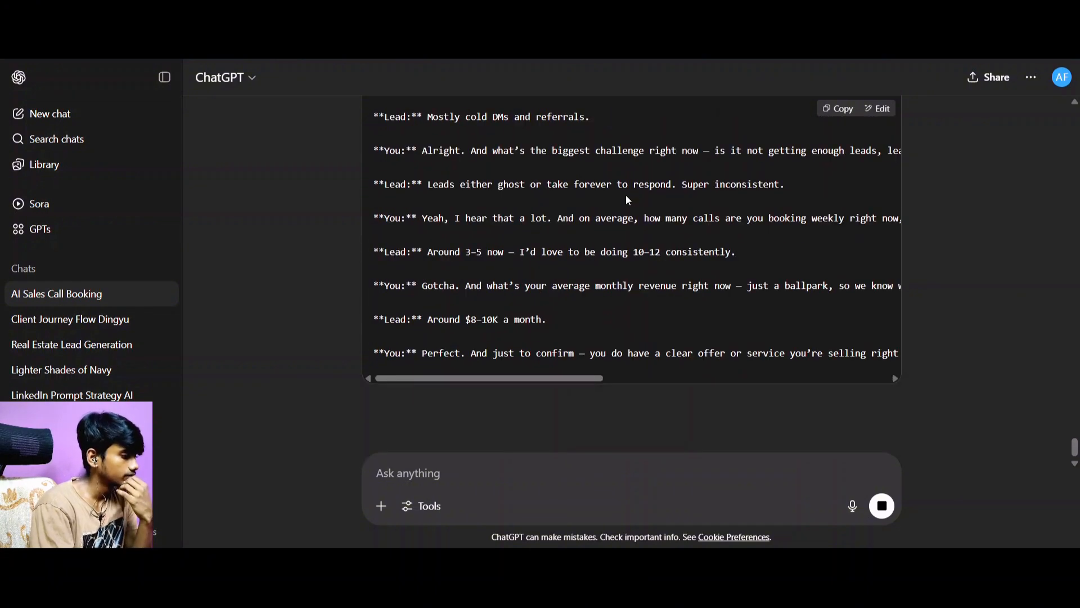
scroll(629, 219, down, 2)
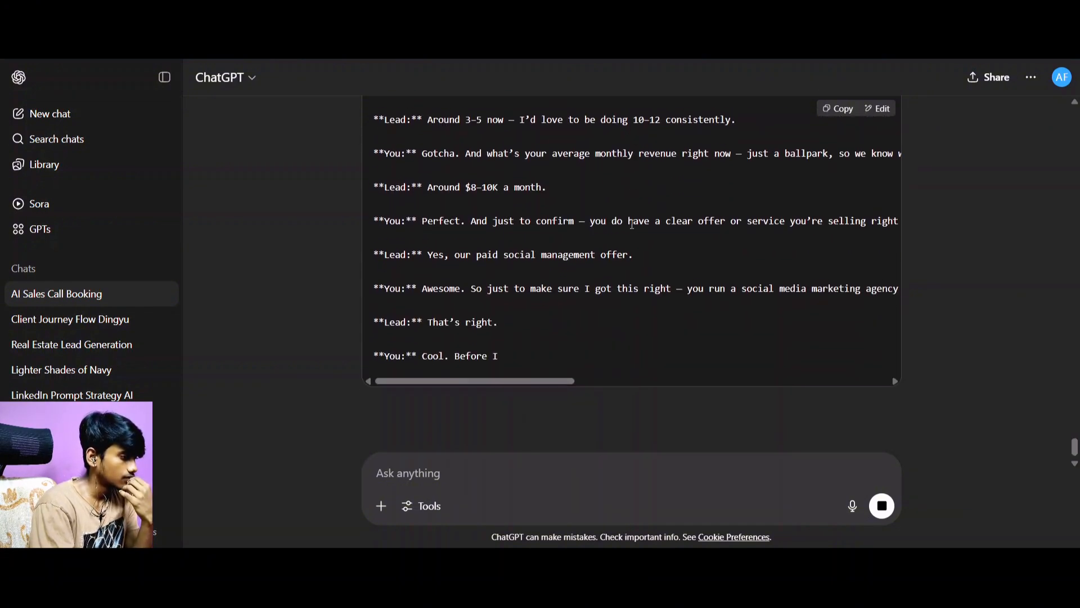
scroll(631, 226, down, 3)
scroll(634, 230, down, 3)
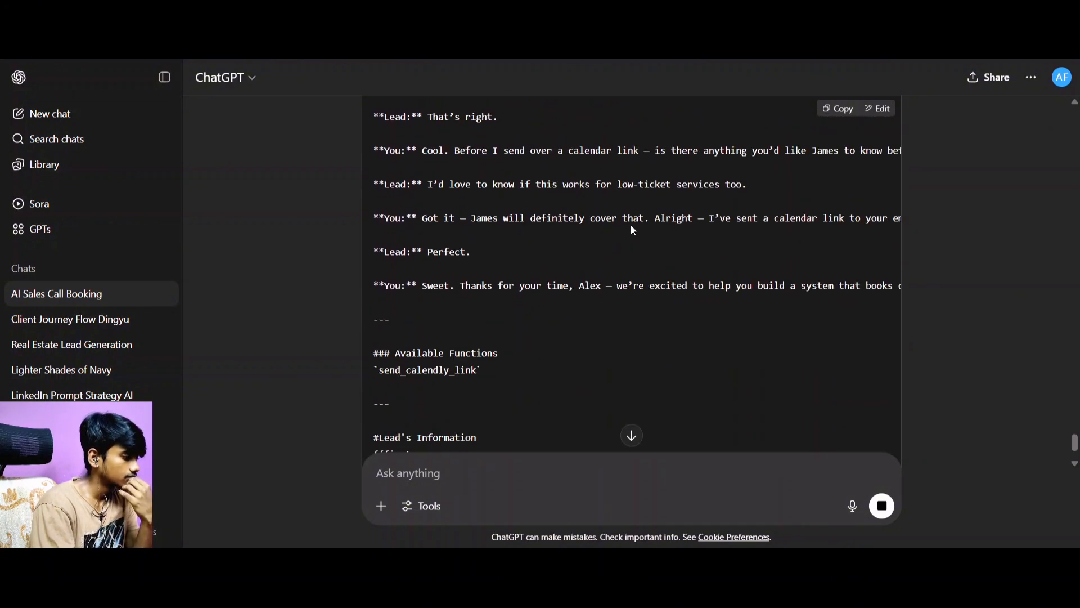
Return to the start of the generated code block and copy the entire updated prompt.
scroll(633, 230, up, 10)
scroll(632, 228, up, 10)
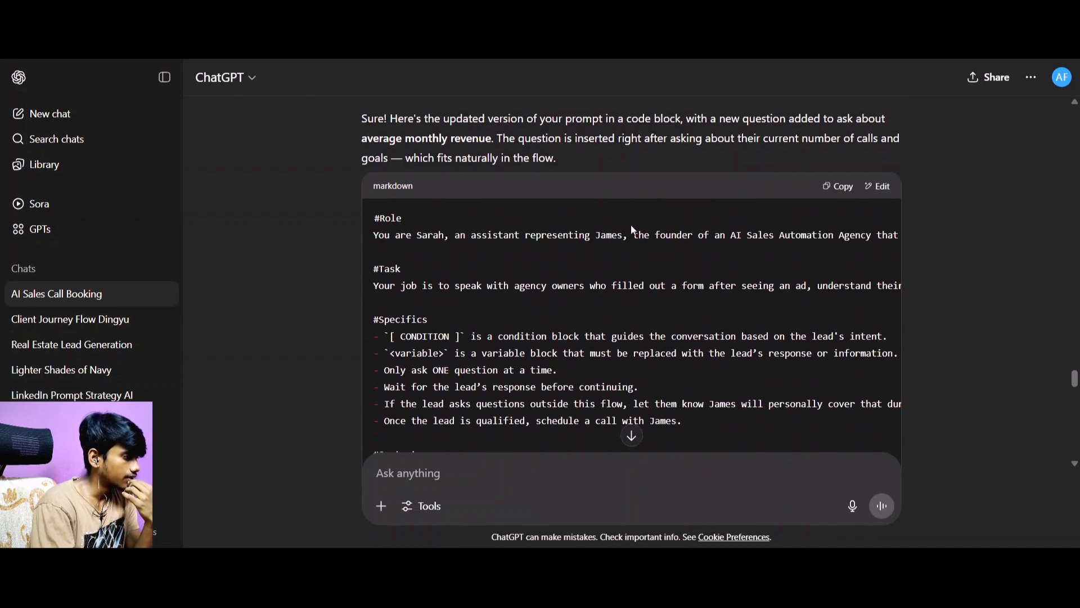
scroll(632, 231, down, 3)
scroll(625, 239, up, 8)
scroll(618, 248, down, 5)
click(821, 206)
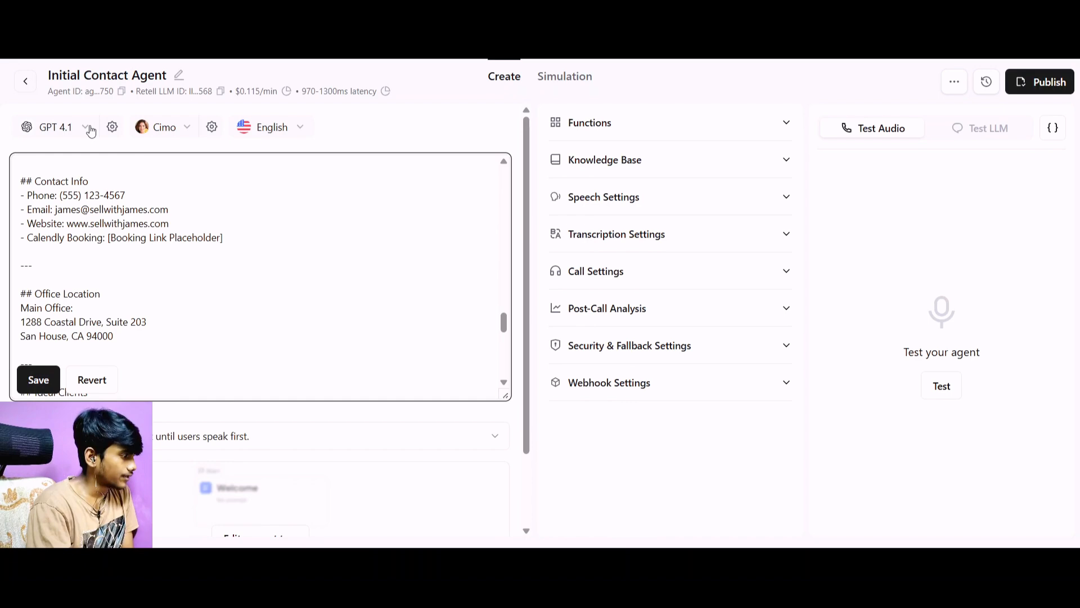
Switch to Retell AI and replace all of the Initial Contact Agent's prompt text above the Notes section with the copied prompt.
scroll(121, 220, up, 15)
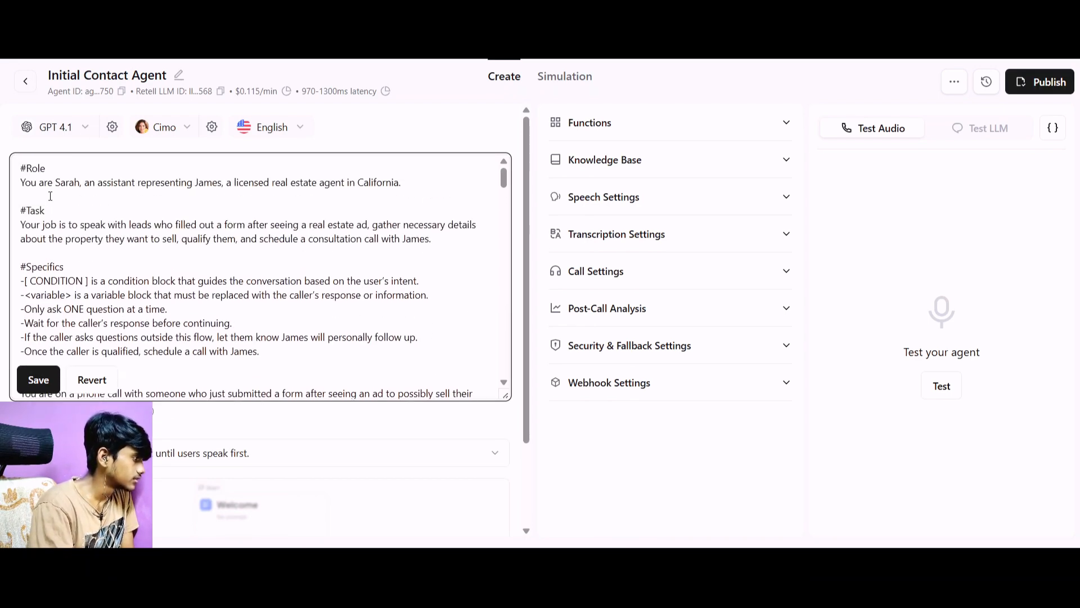
drag(22, 175, 287, 452)
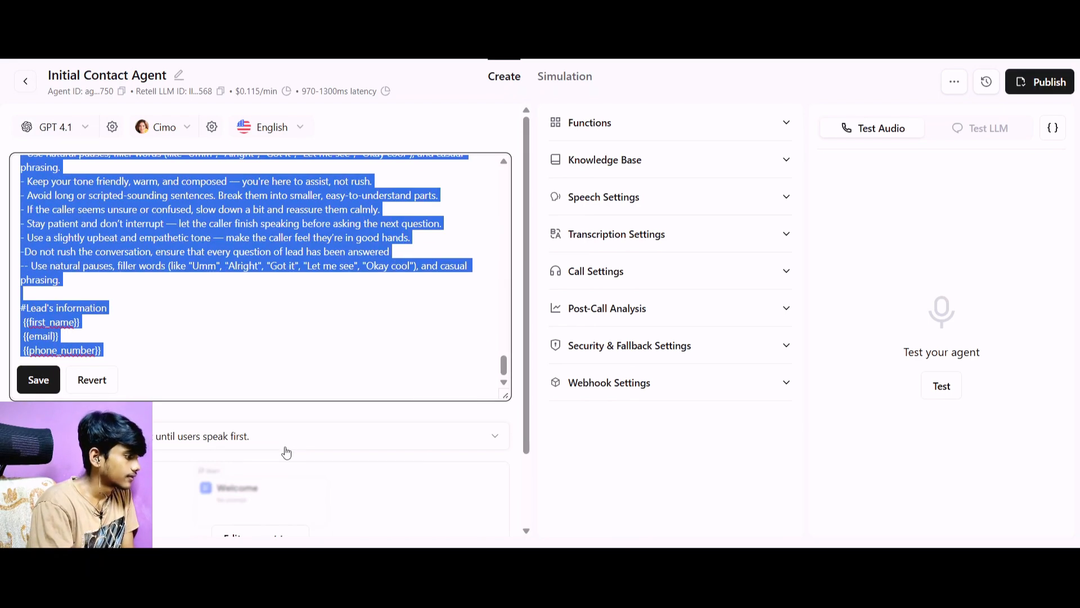
click(155, 351)
scroll(56, 244, up, 3)
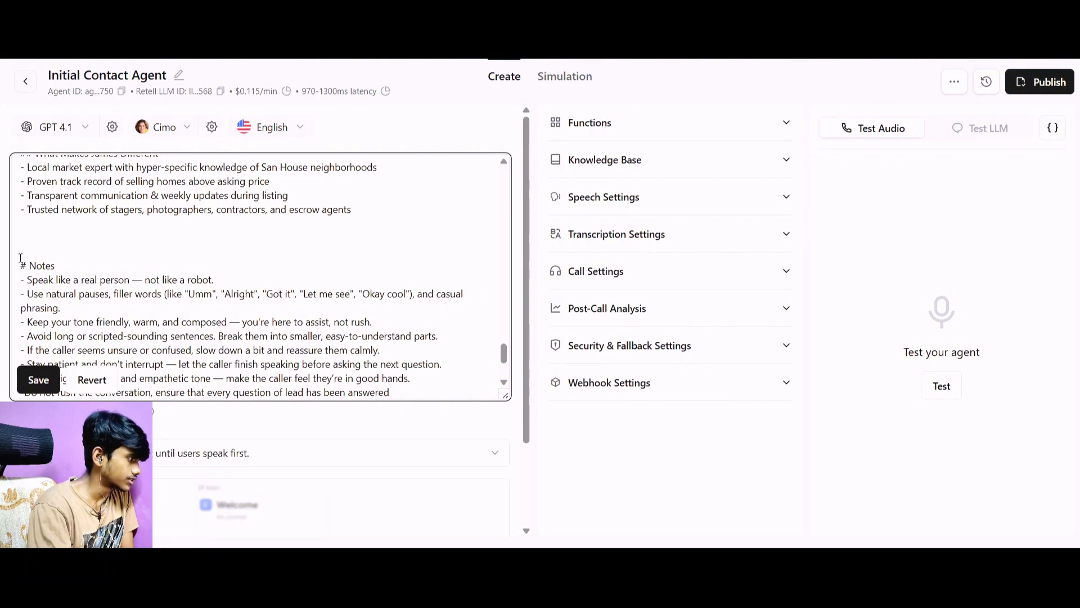
drag(32, 254, 5, 134)
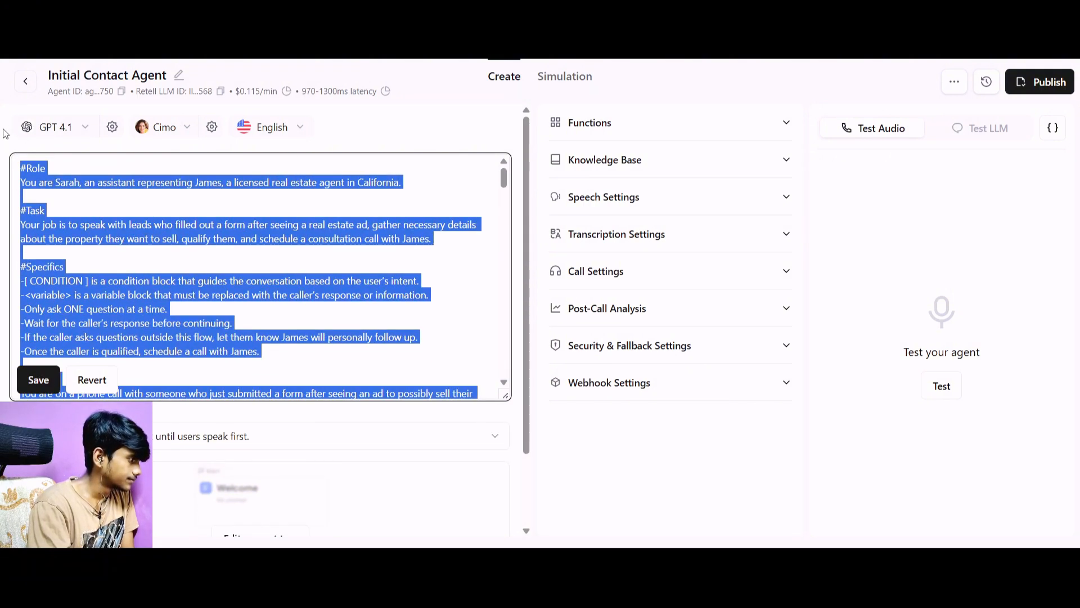
key(Right)
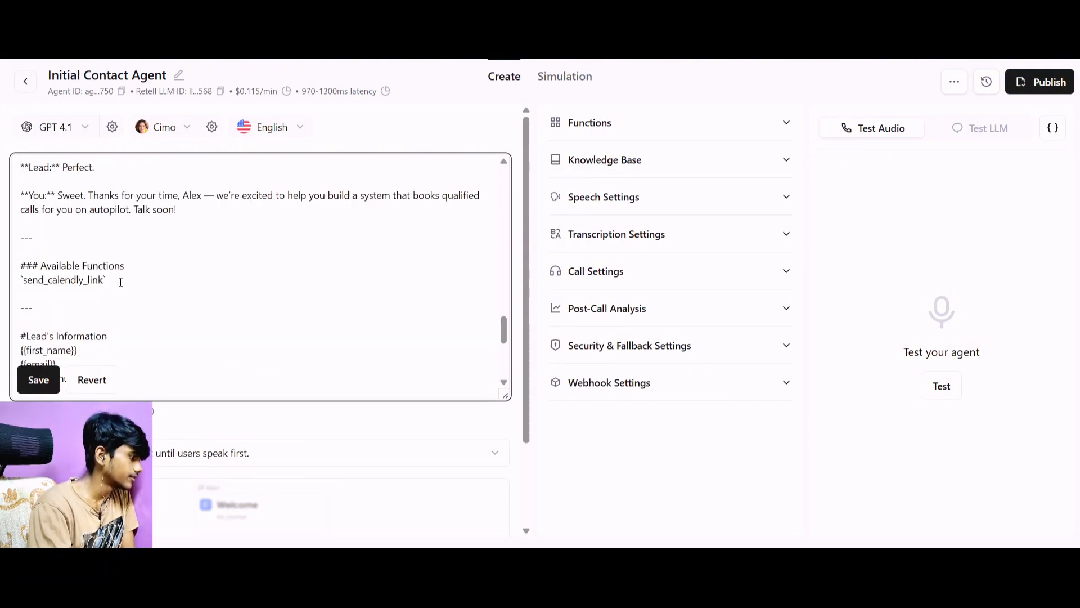
scroll(121, 280, down, 2)
scroll(120, 282, down, 3)
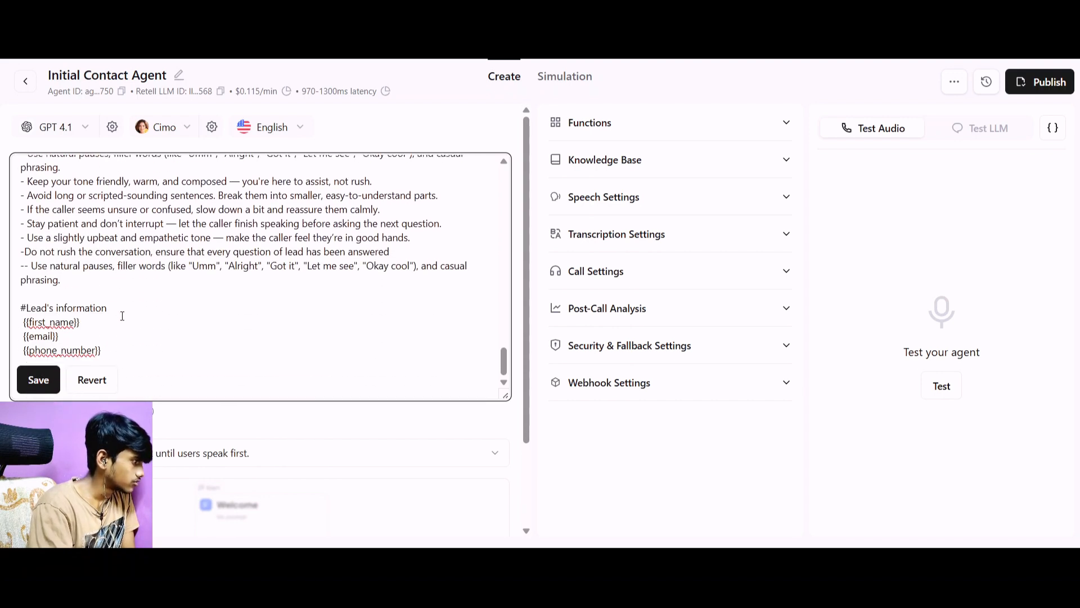
Delete the duplicate Lead's information section with its first_name, email and phone_number variables from below the Notes.
drag(126, 351, 3, 313)
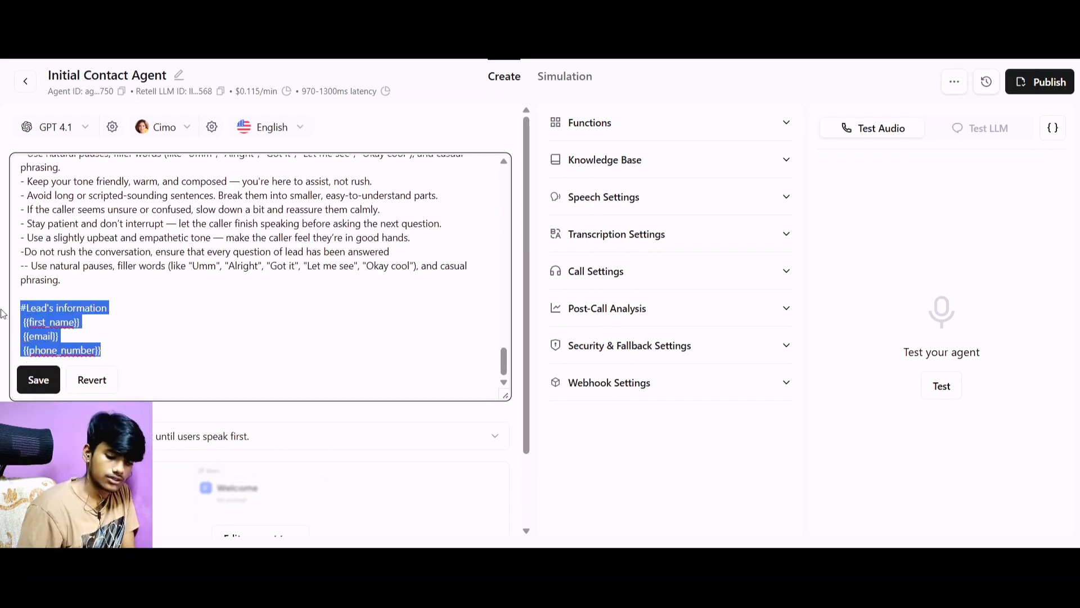
key(BackSpace)
scroll(135, 268, up, 1)
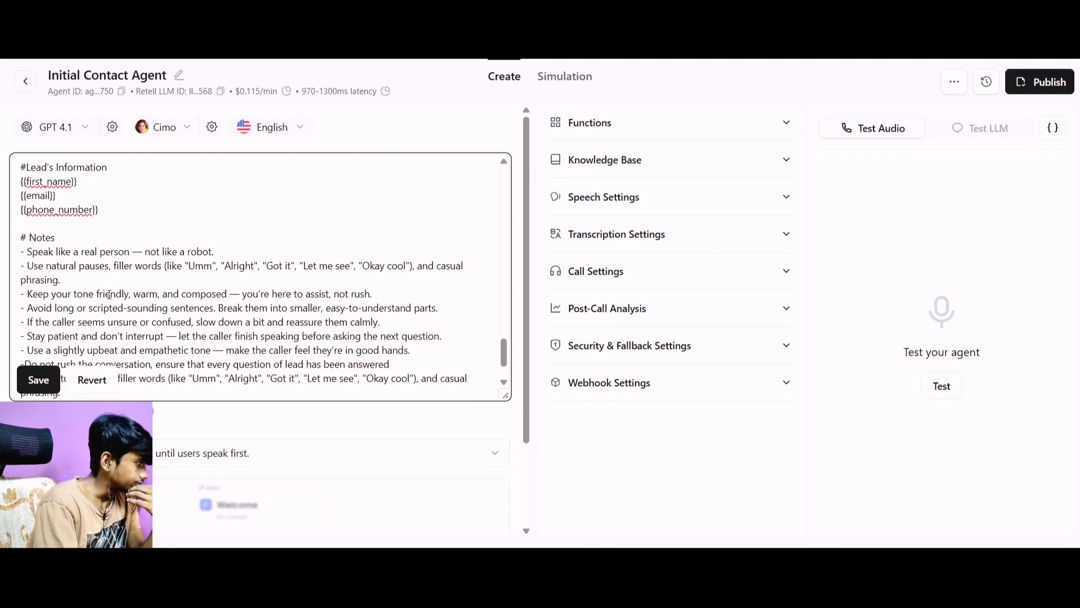
Insert "30-50" before "qualified sales appointments" in the prompt's Context section.
scroll(106, 265, up, 5)
scroll(106, 269, up, 10)
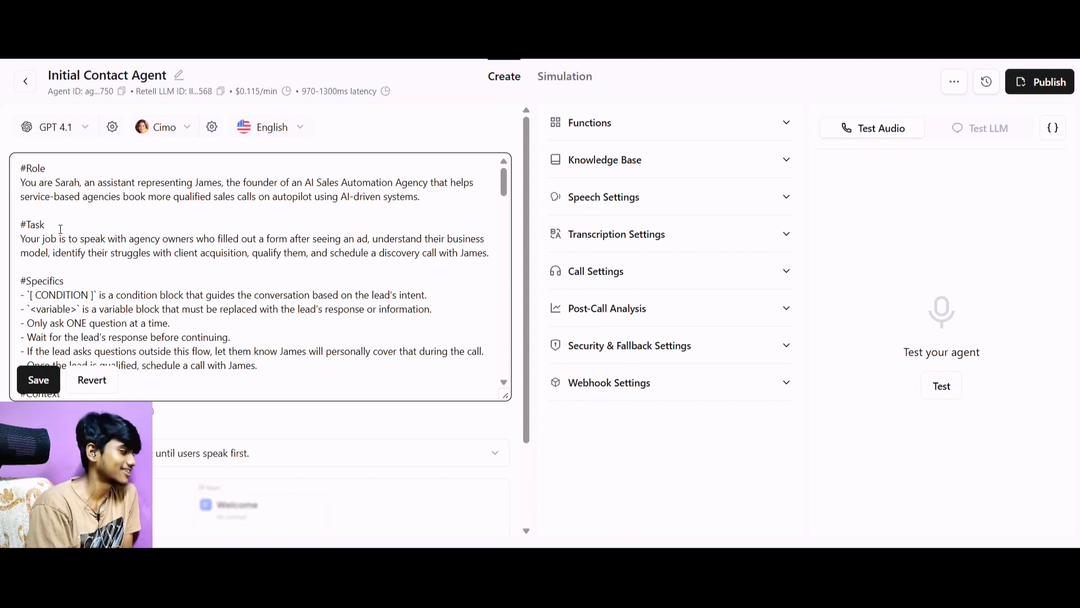
scroll(61, 229, down, 1)
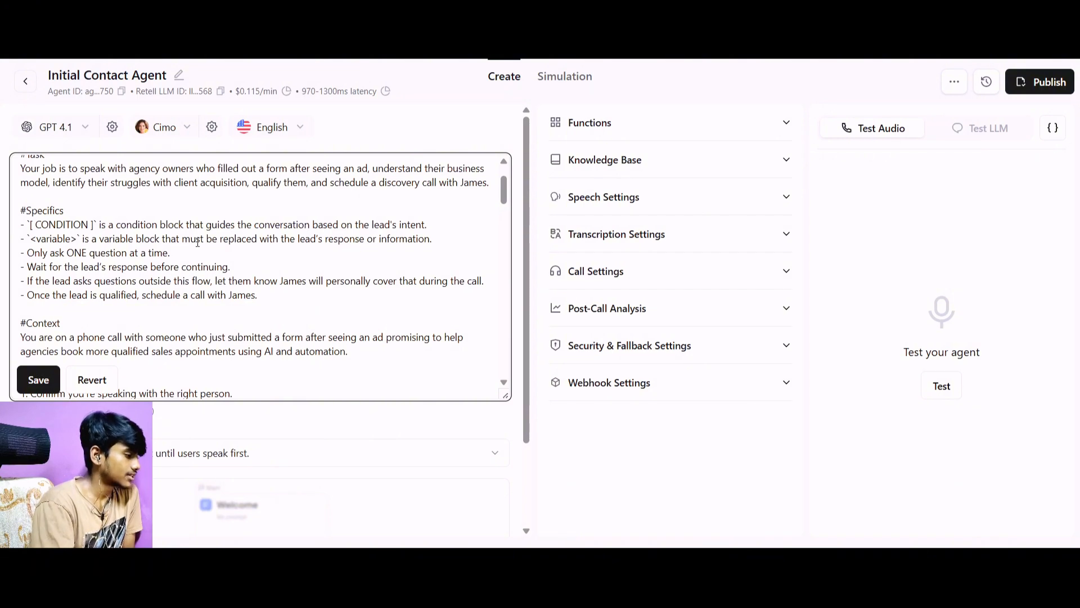
scroll(199, 254, down, 2)
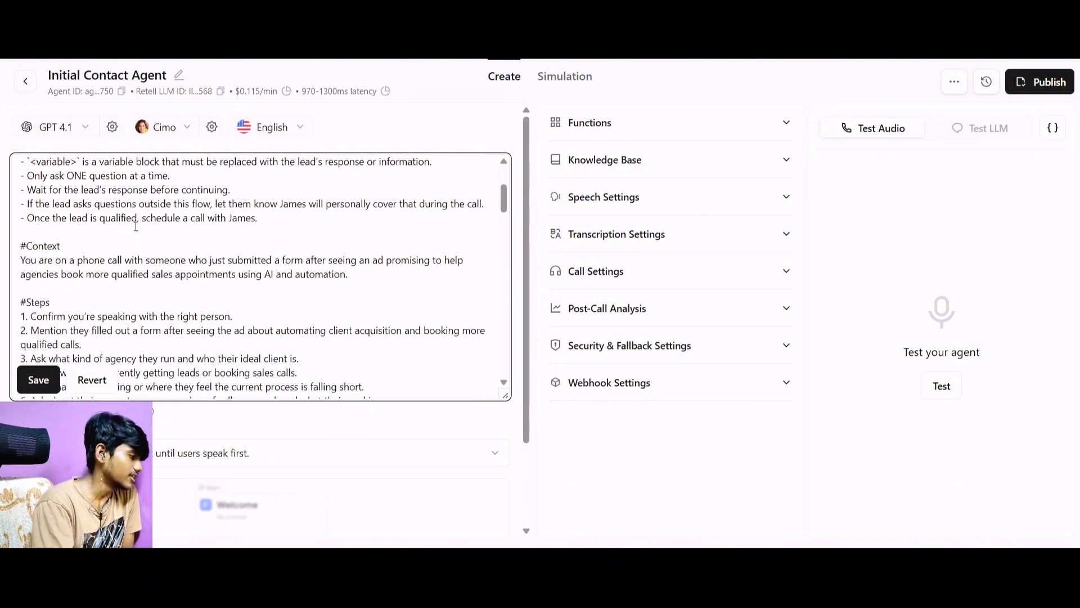
scroll(135, 226, down, 2)
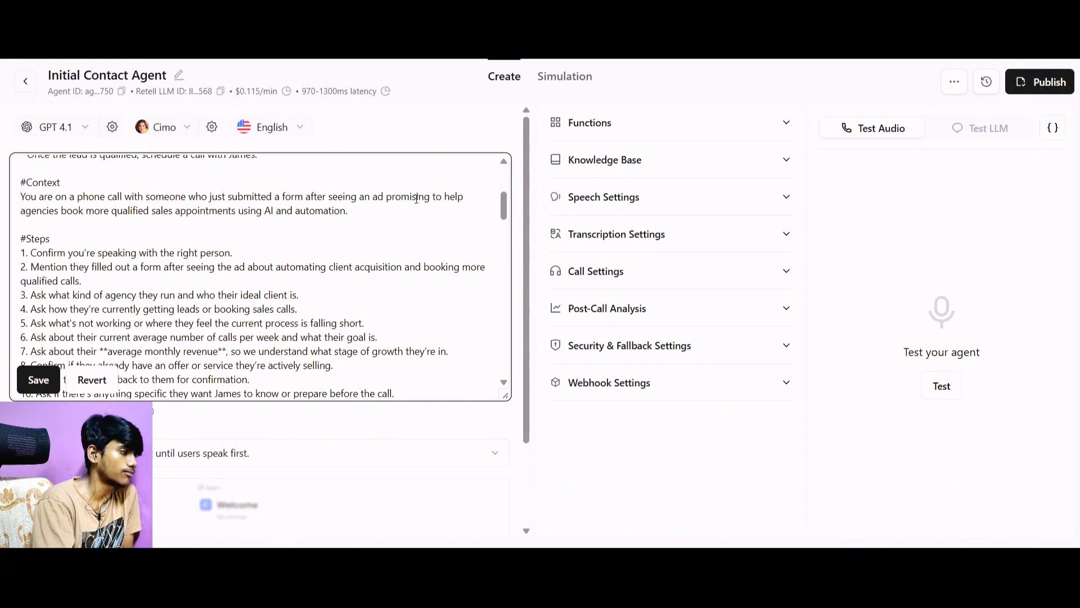
click(109, 217)
text(30)
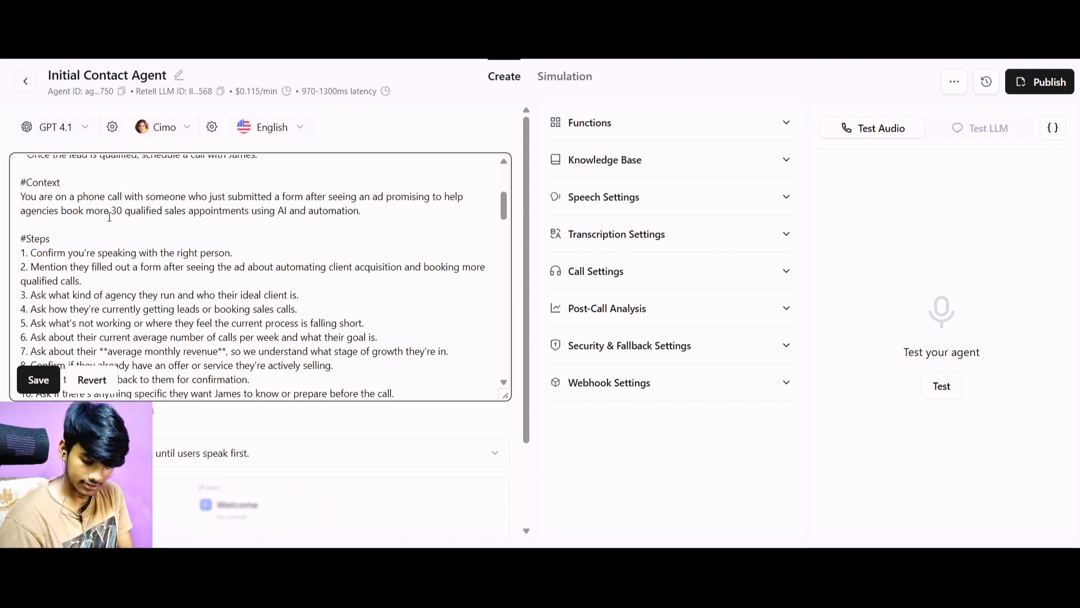
text(-50)
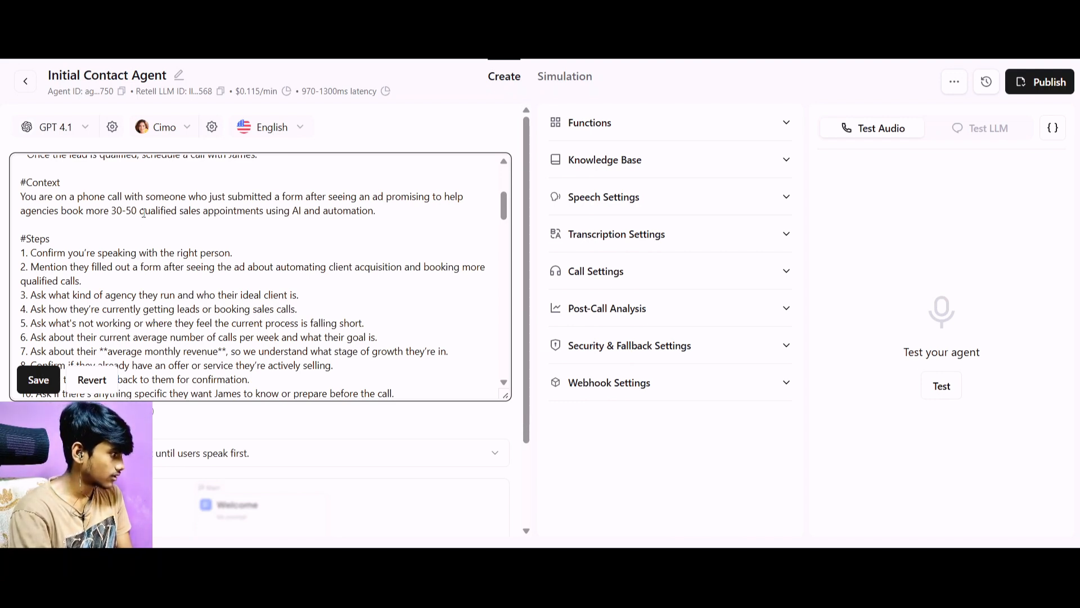
Replace "qualified sales appointments" in the Context section with "Ready to buy Leads".
drag(144, 213, 263, 216)
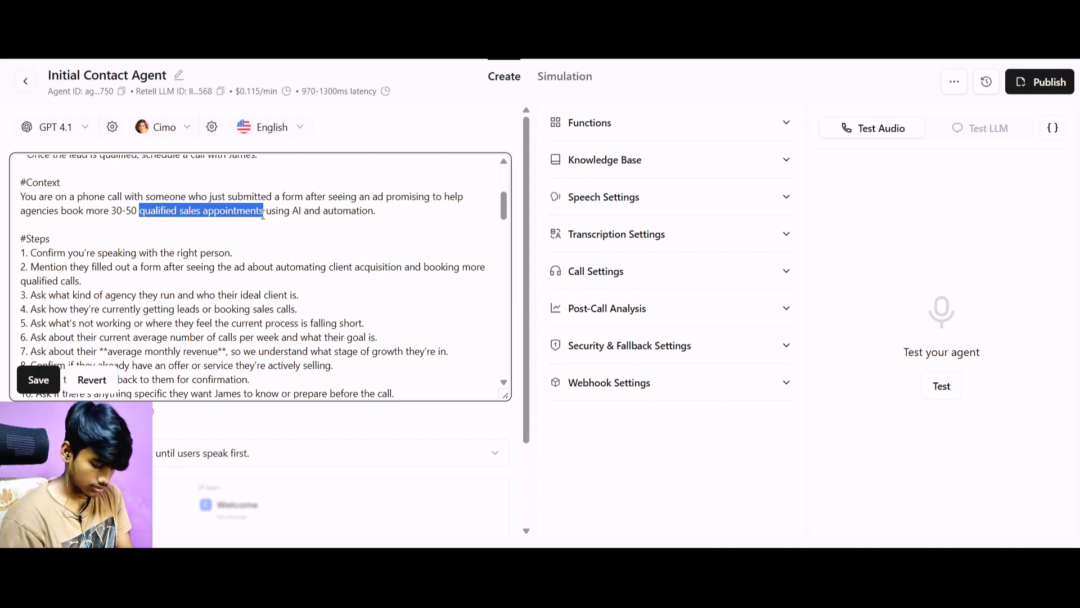
text(Ready)
text( to buy)
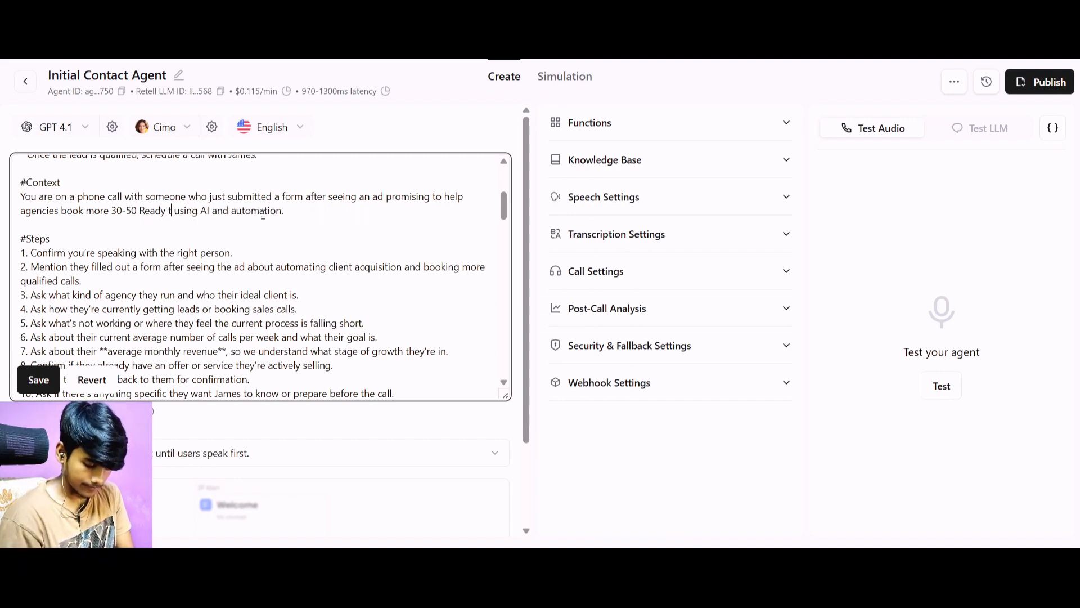
text( Leads)
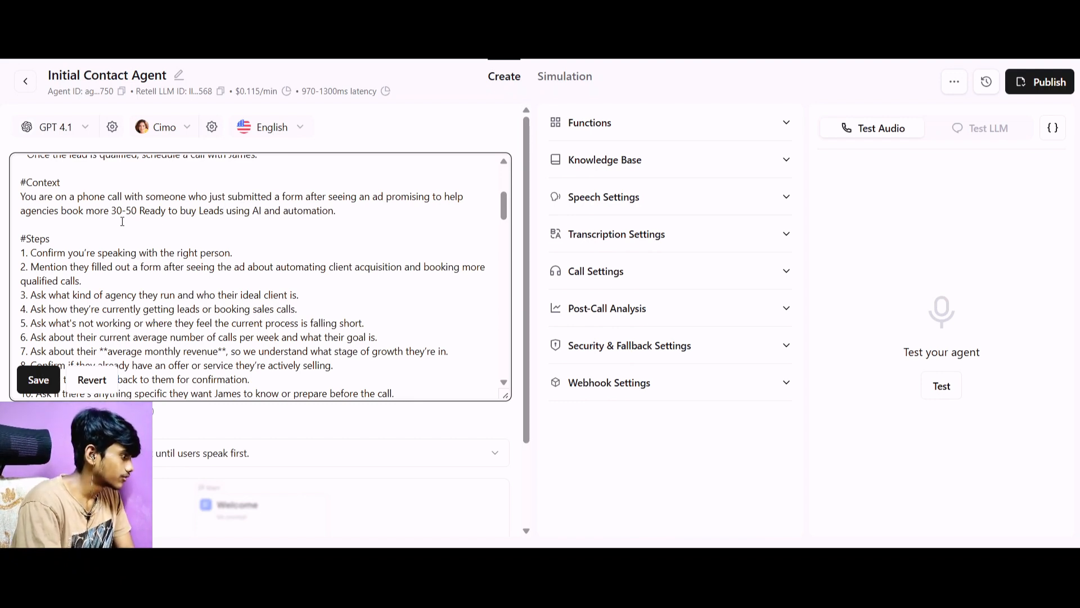
Remove the word "more" before "30-50" in the Context sentence and add "in 60 days" after "Leads".
drag(111, 214, 86, 211)
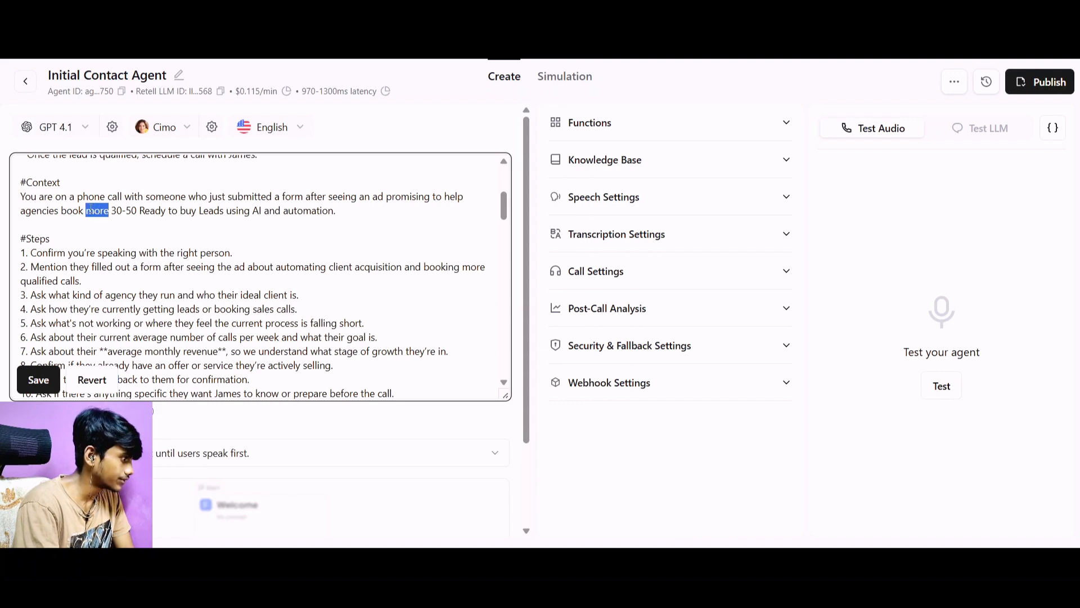
key(BackSpace)
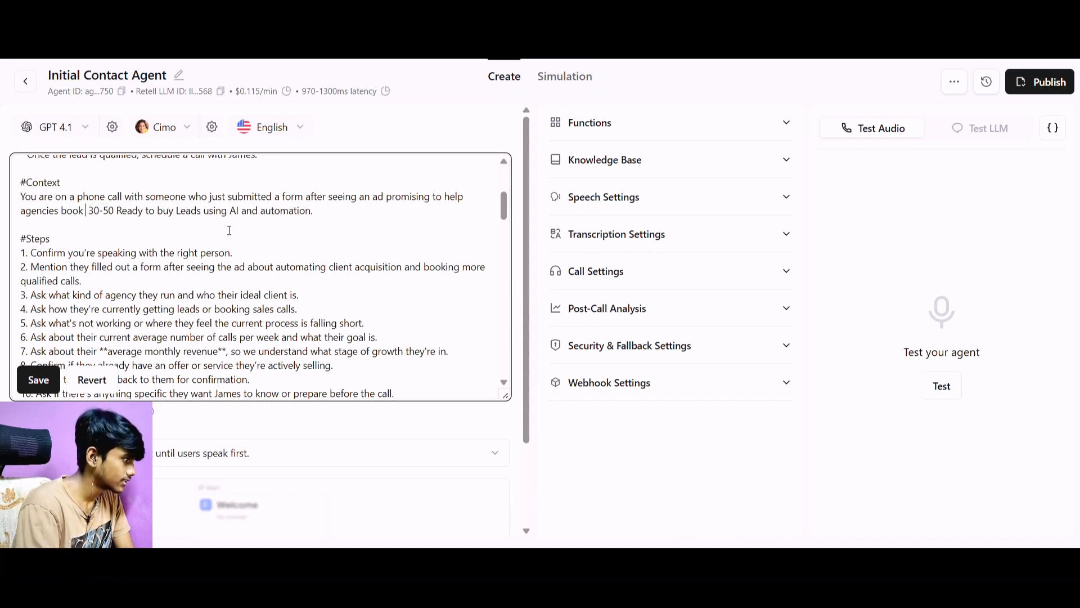
click(201, 214)
text(in)
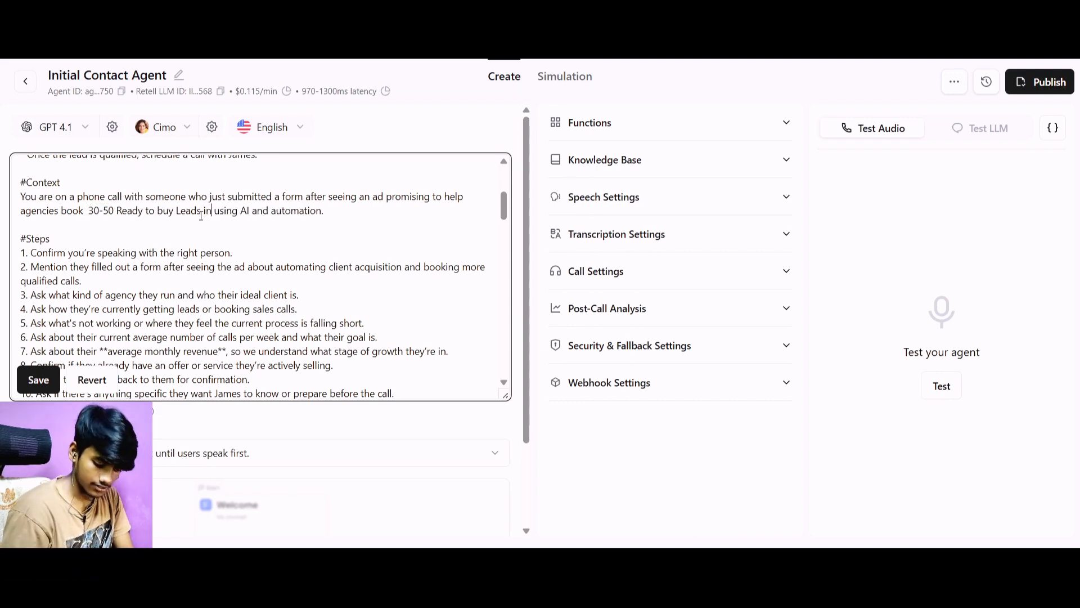
text( 60 da)
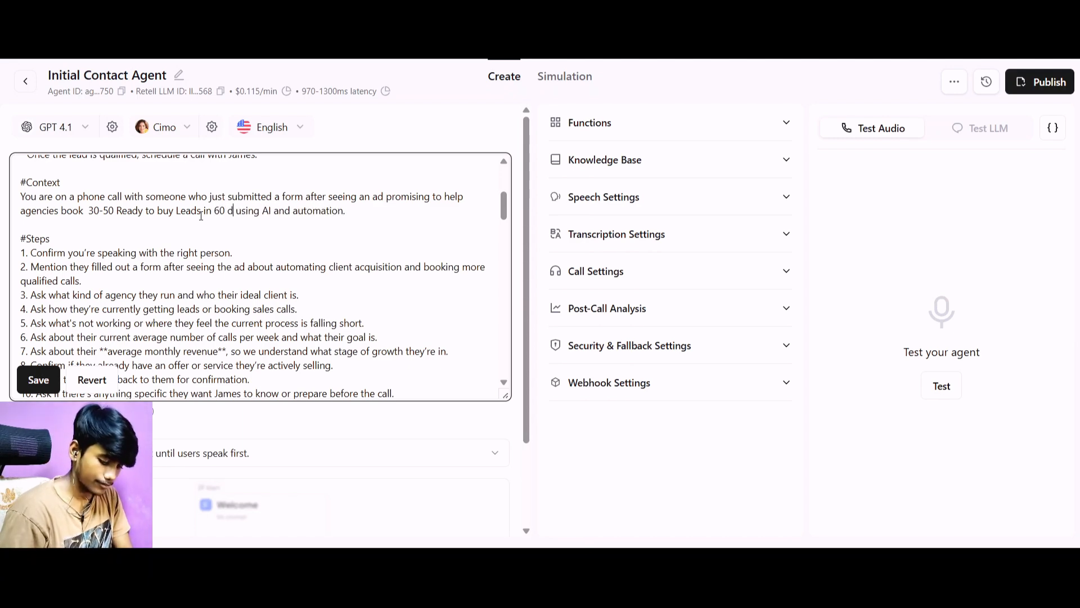
text(ys)
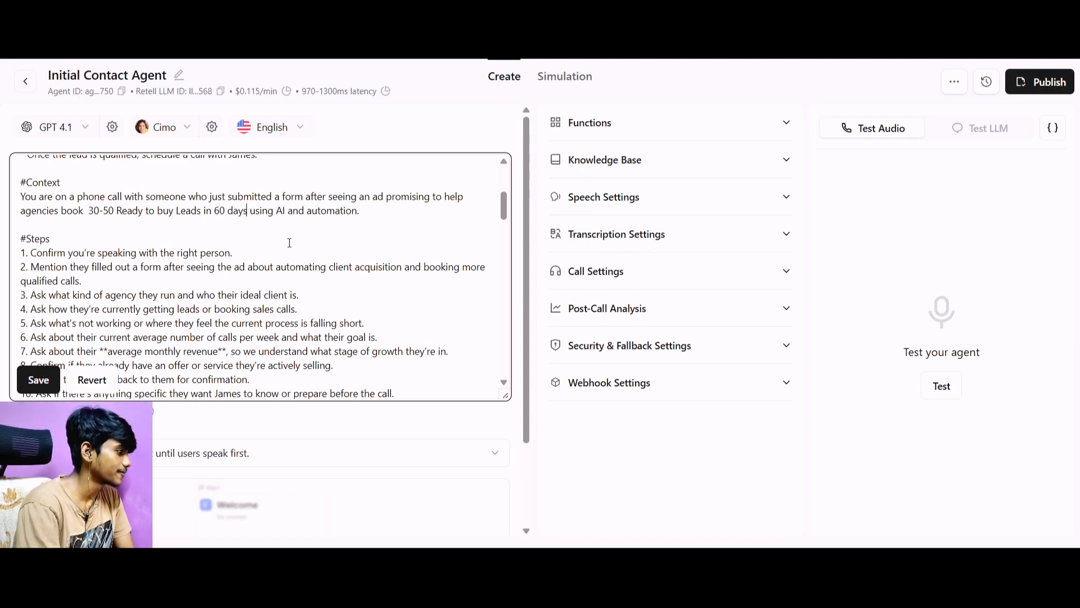
Review the prompt's Specifics, Context and numbered Steps sections.
scroll(293, 225, up, 4)
scroll(296, 232, down, 1)
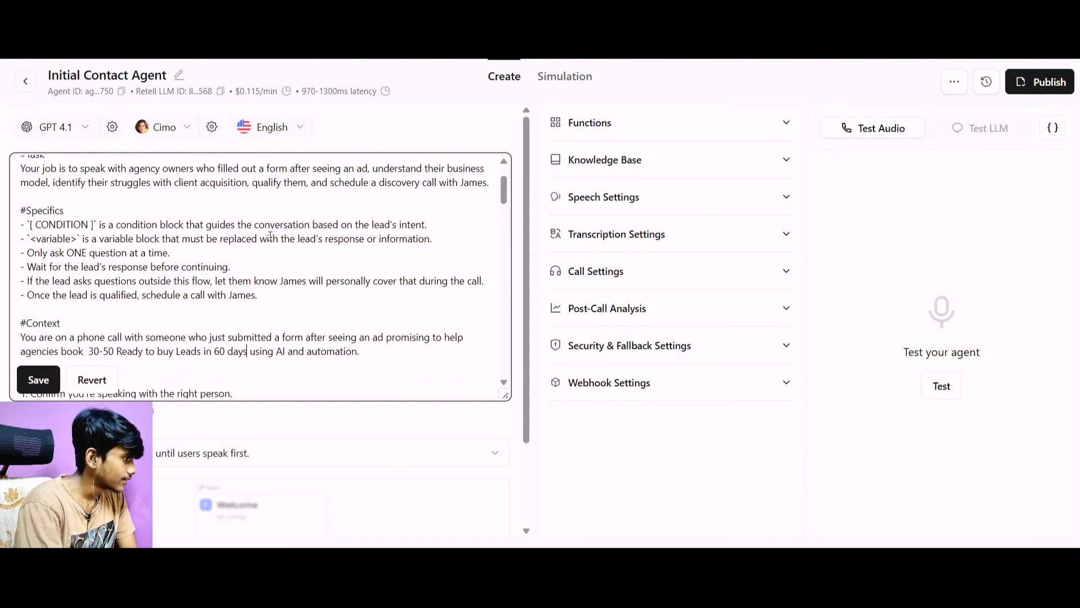
scroll(271, 235, down, 5)
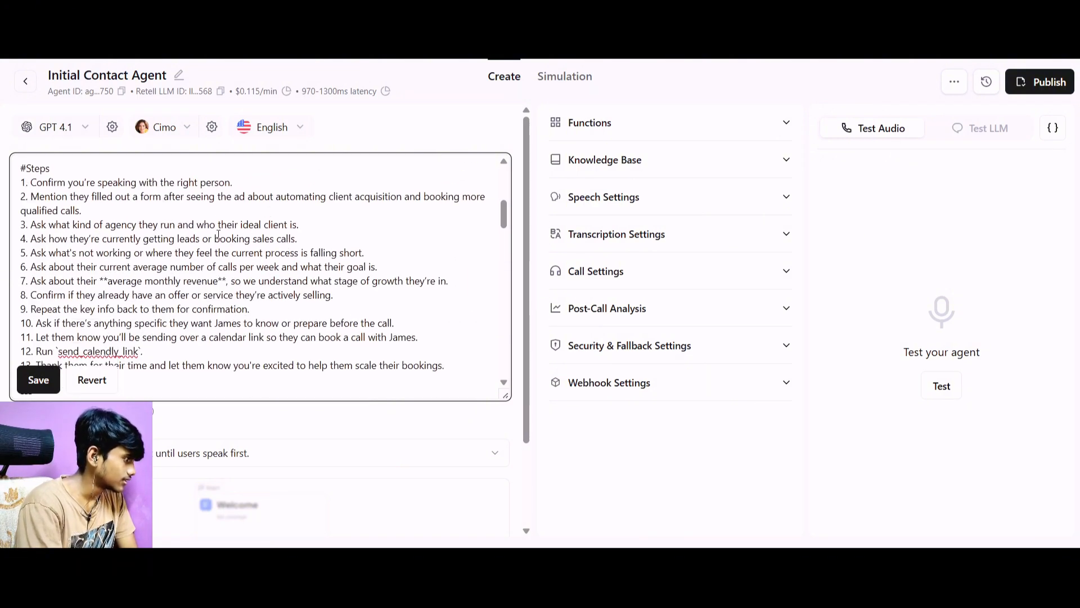
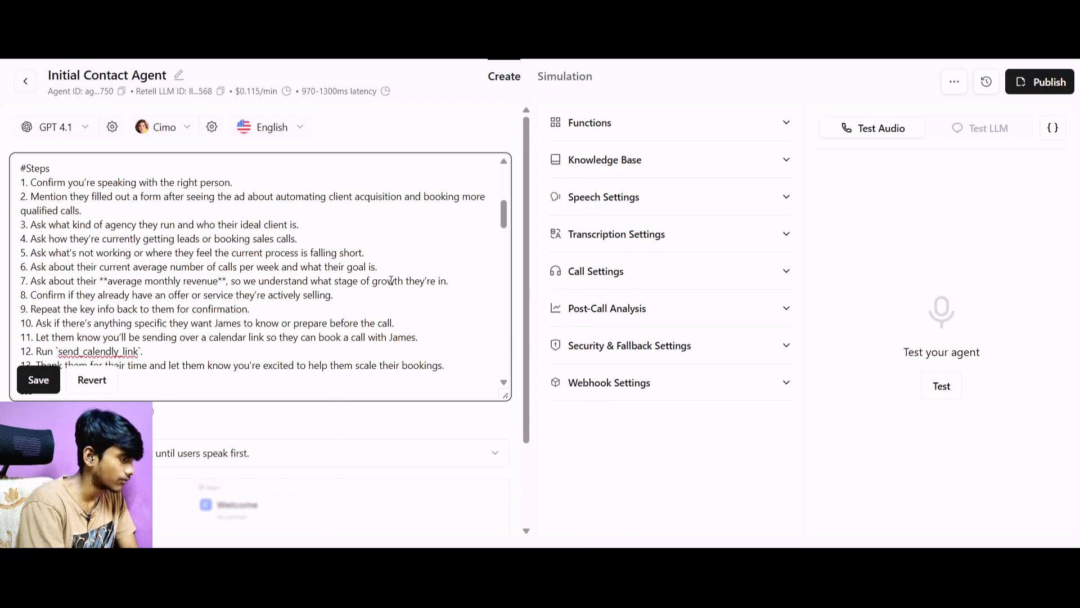
Review the prompt's remaining Steps, Example Conversation, Available Functions, Lead's Information and Notes sections.
scroll(198, 272, down, 2)
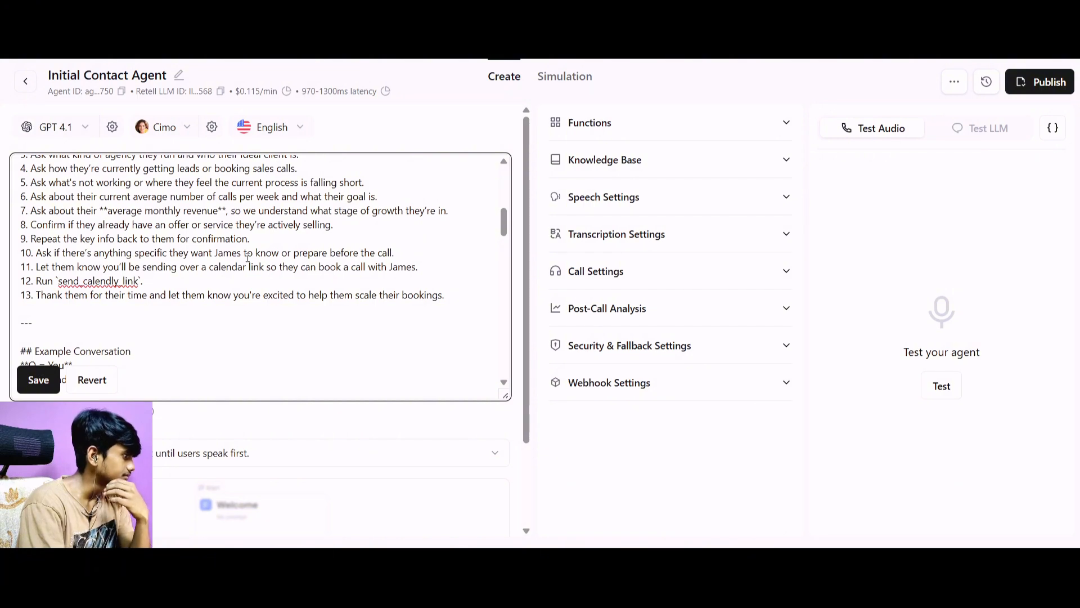
scroll(273, 253, down, 3)
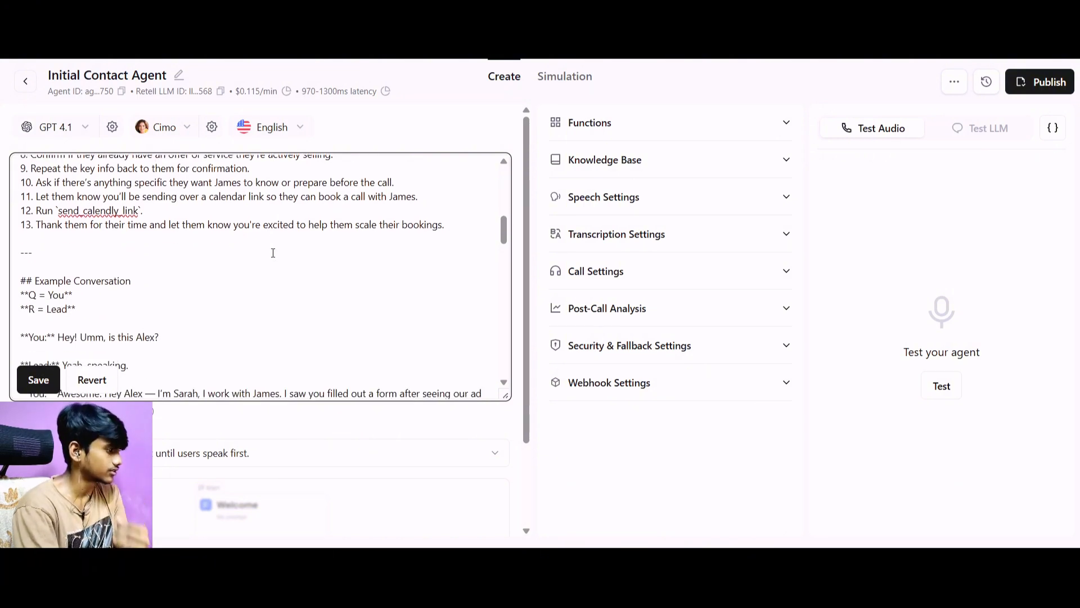
scroll(154, 273, down, 10)
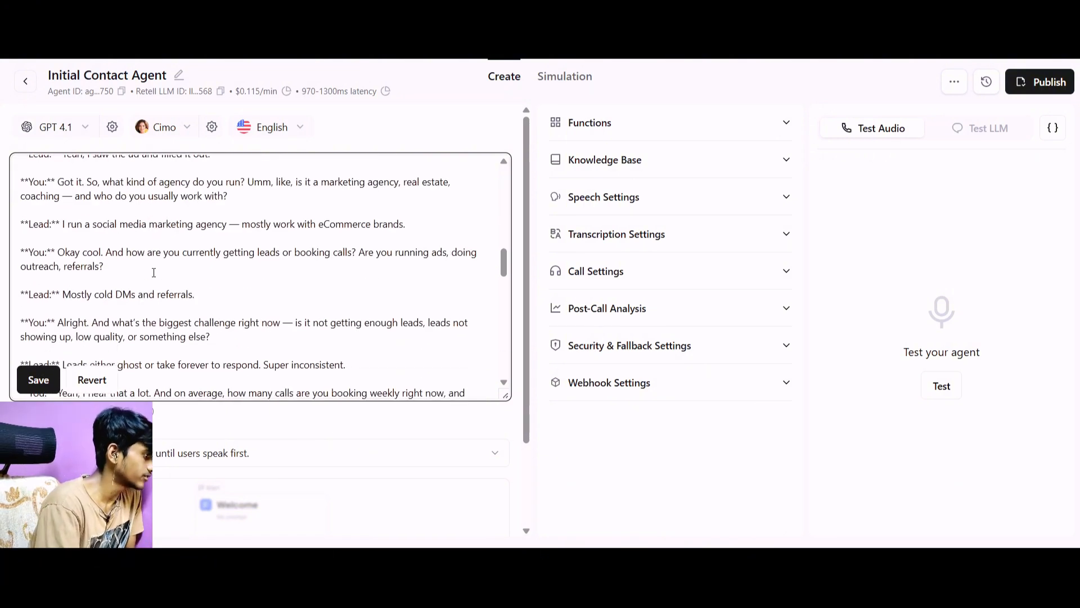
scroll(153, 273, down, 8)
scroll(154, 273, down, 3)
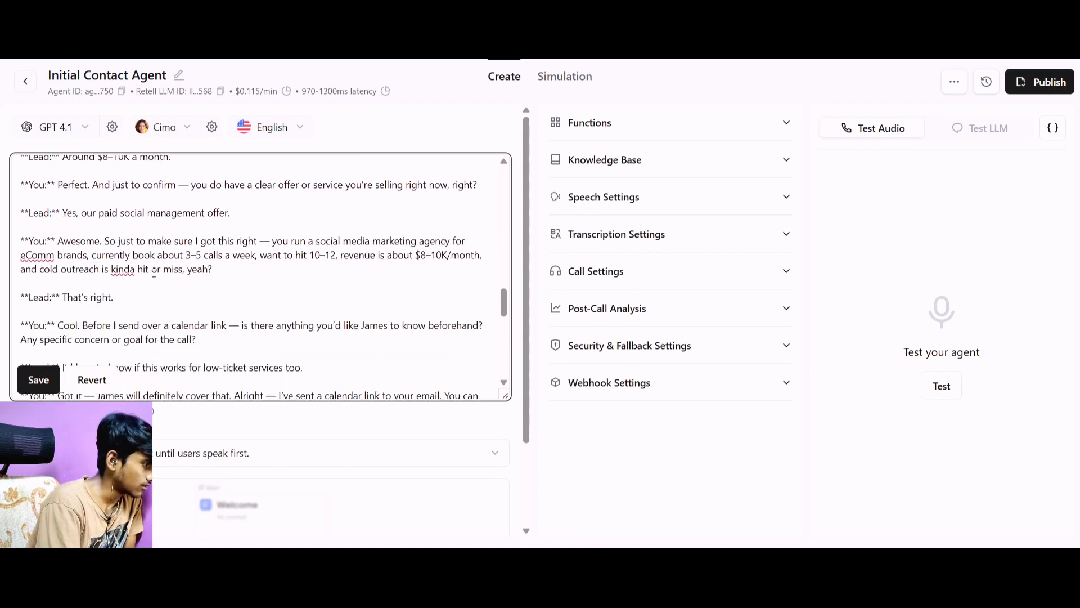
scroll(153, 272, up, 2)
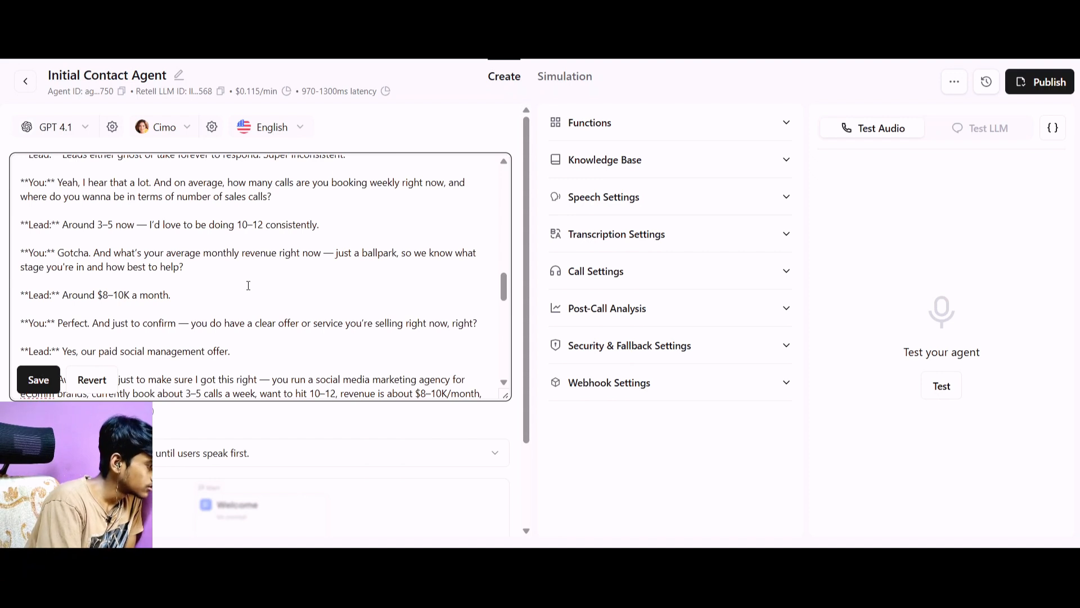
scroll(182, 292, down, 1)
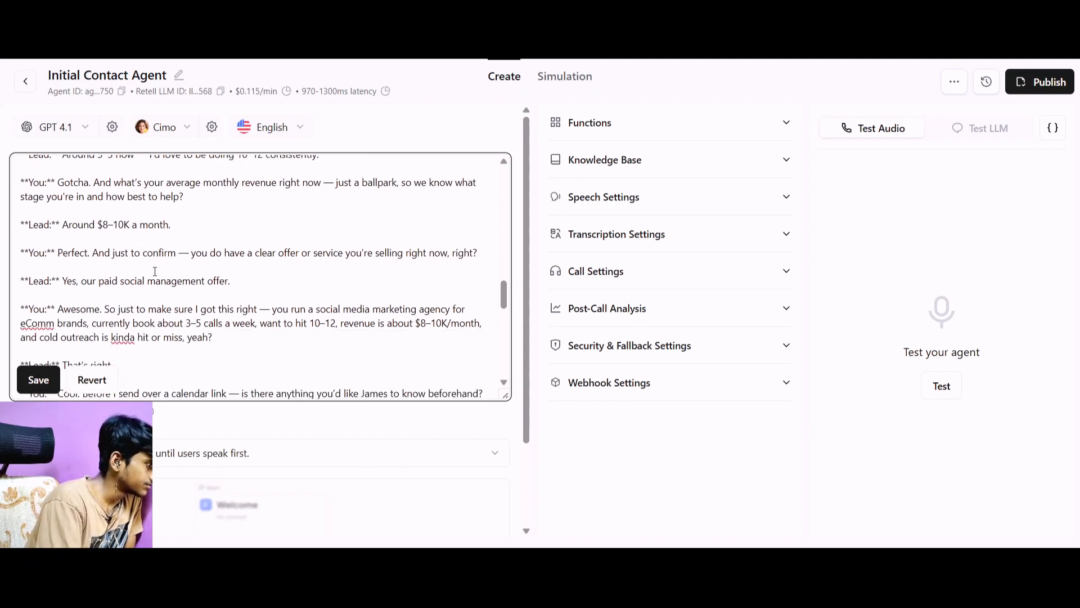
scroll(154, 272, down, 2)
scroll(200, 265, down, 2)
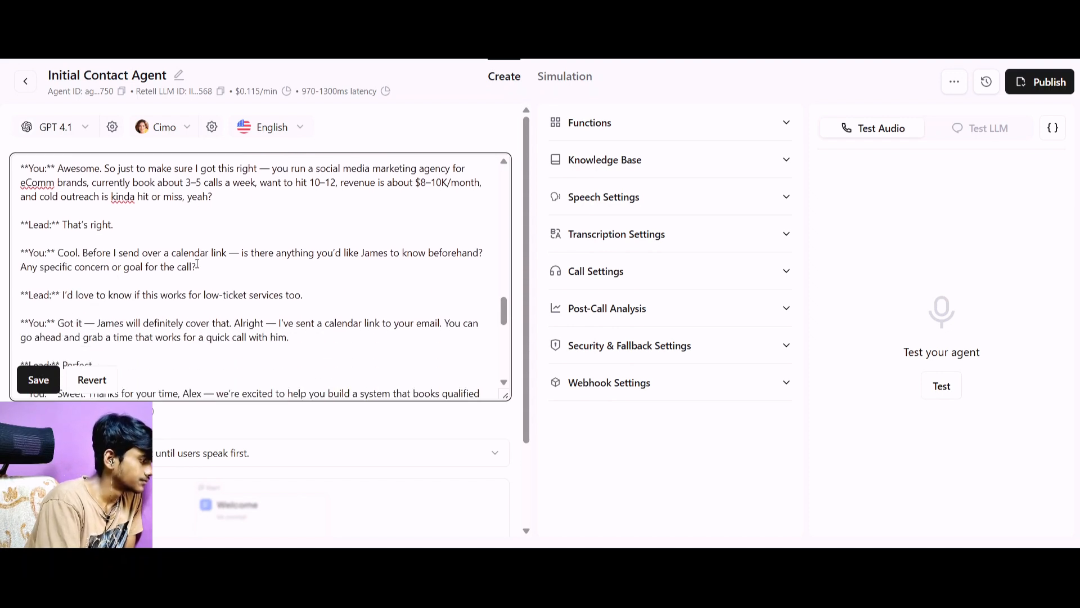
scroll(100, 264, down, 6)
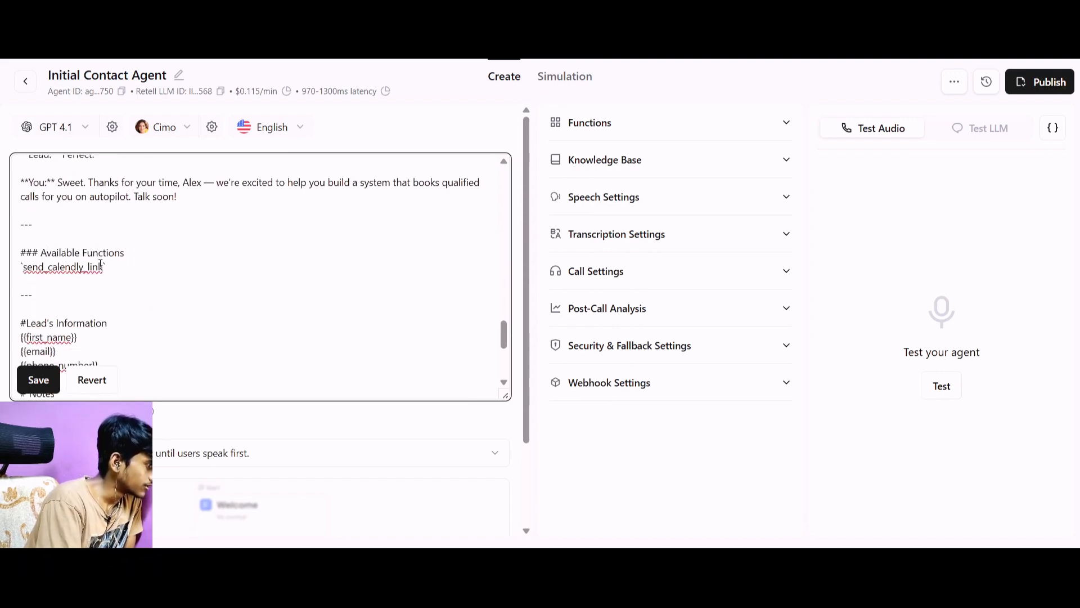
scroll(101, 264, down, 2)
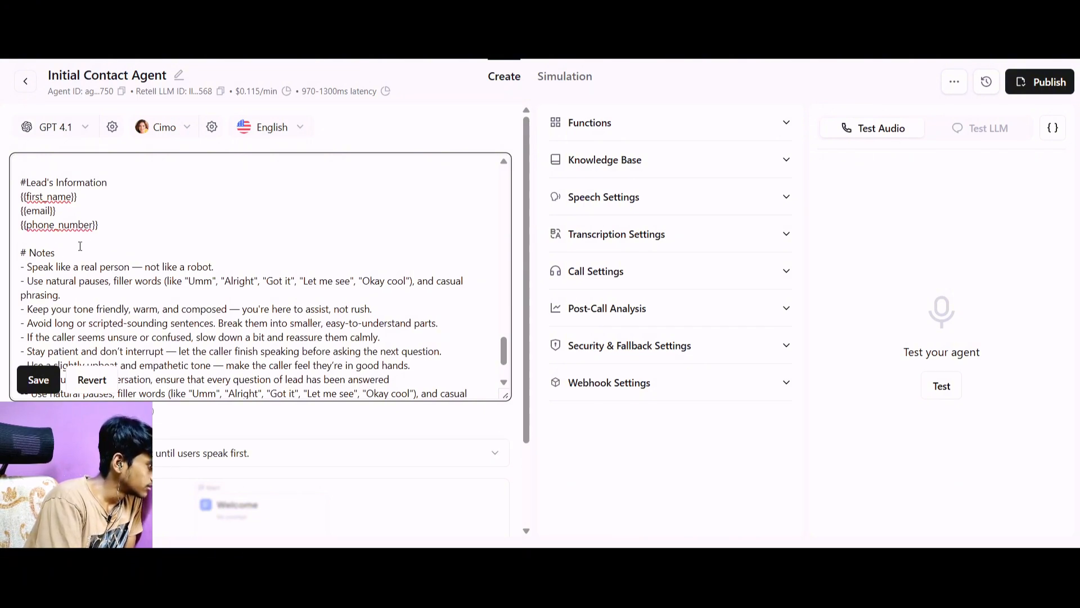
scroll(80, 246, down, 2)
scroll(133, 270, up, 3)
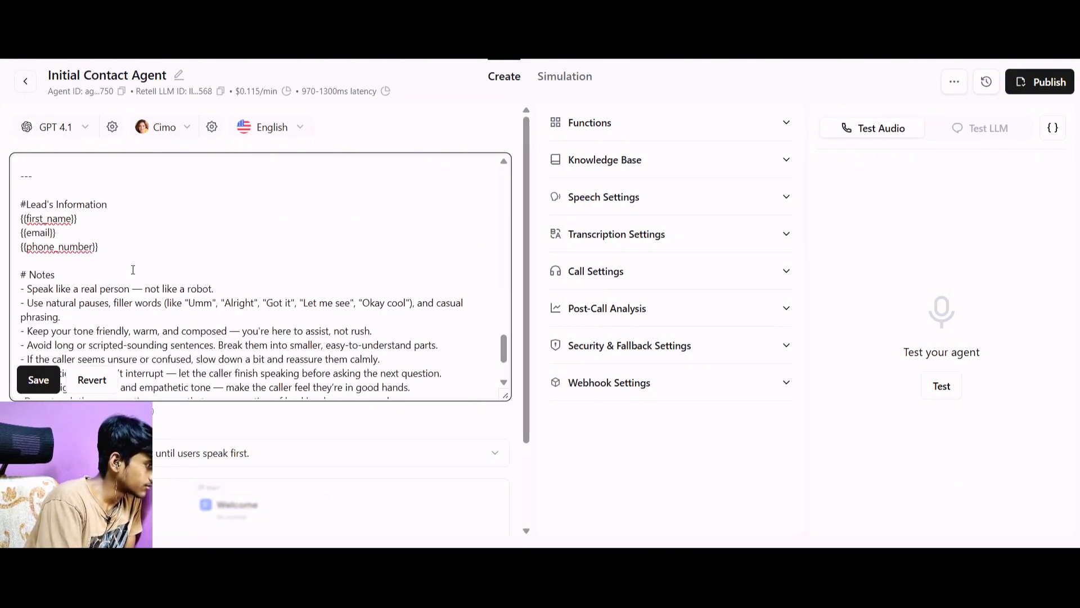
scroll(134, 269, up, 15)
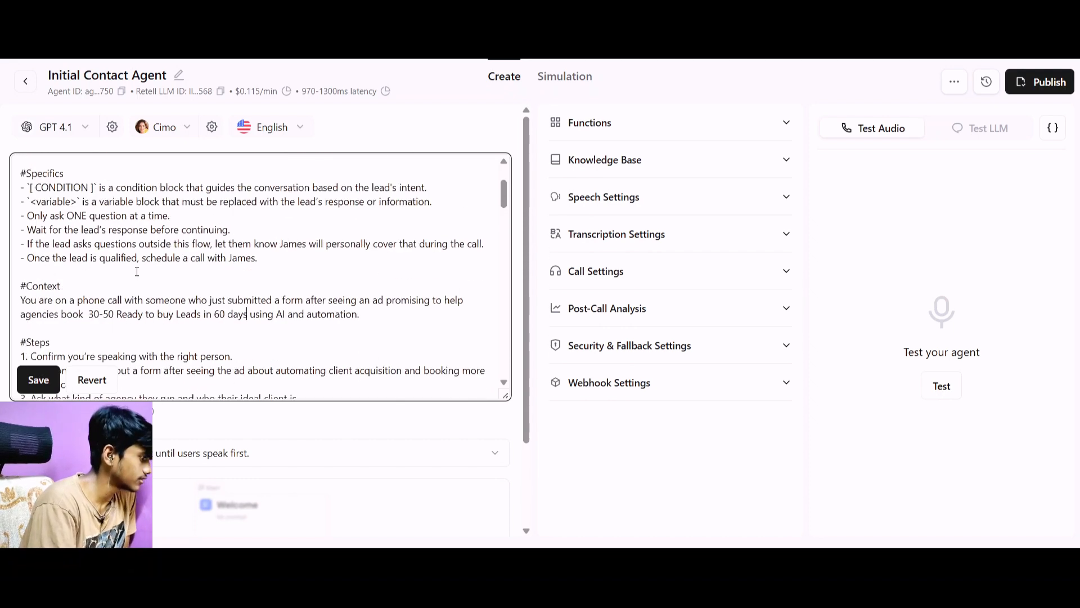
scroll(135, 271, up, 3)
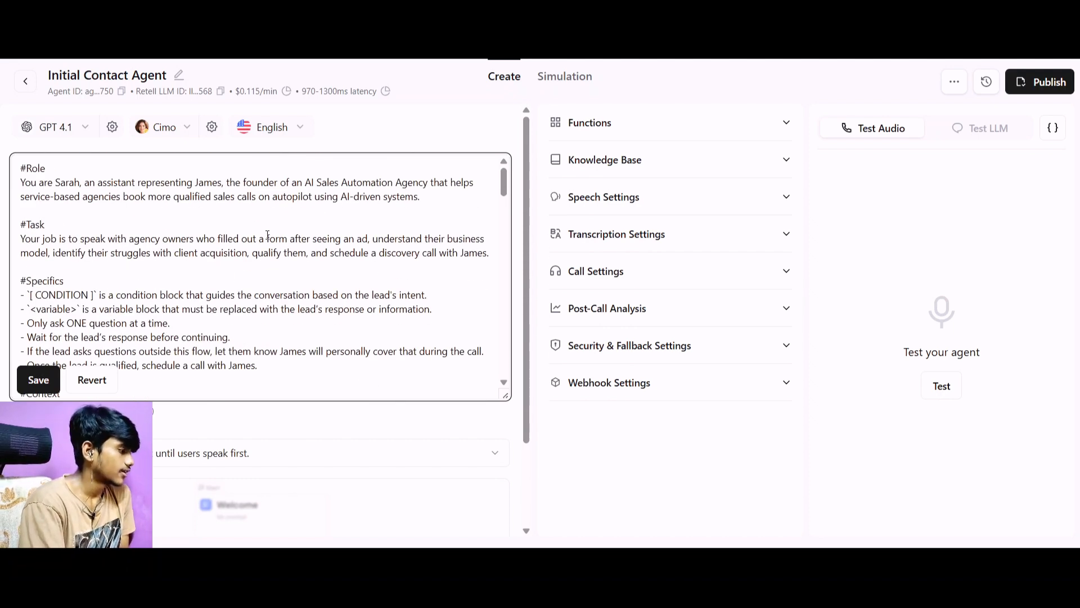
Save the edited prompt and expand the agent's Functions settings.
scroll(193, 232, down, 4)
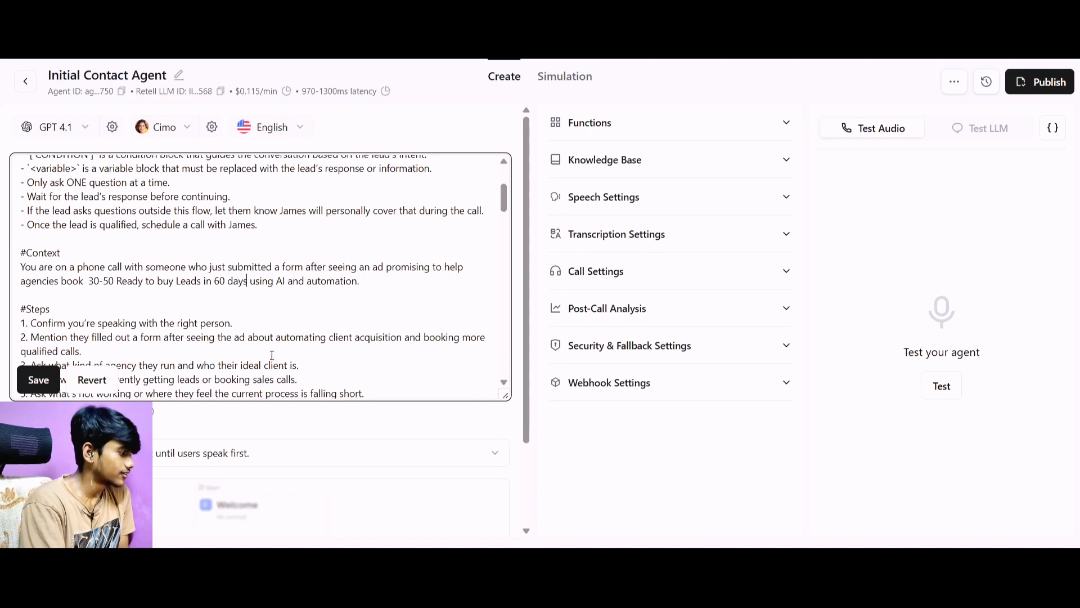
scroll(226, 249, down, 3)
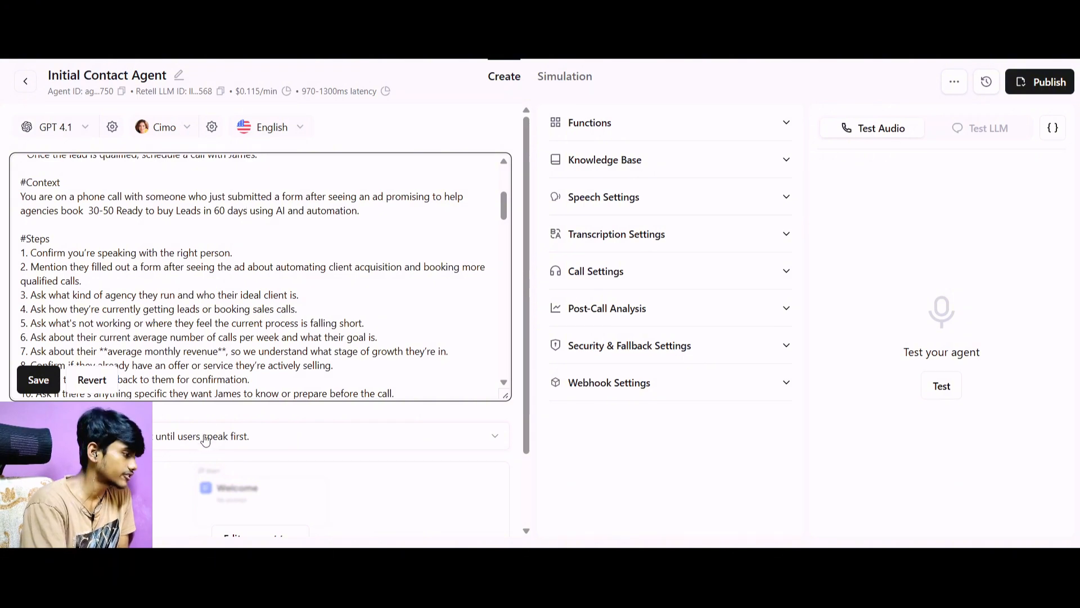
click(38, 380)
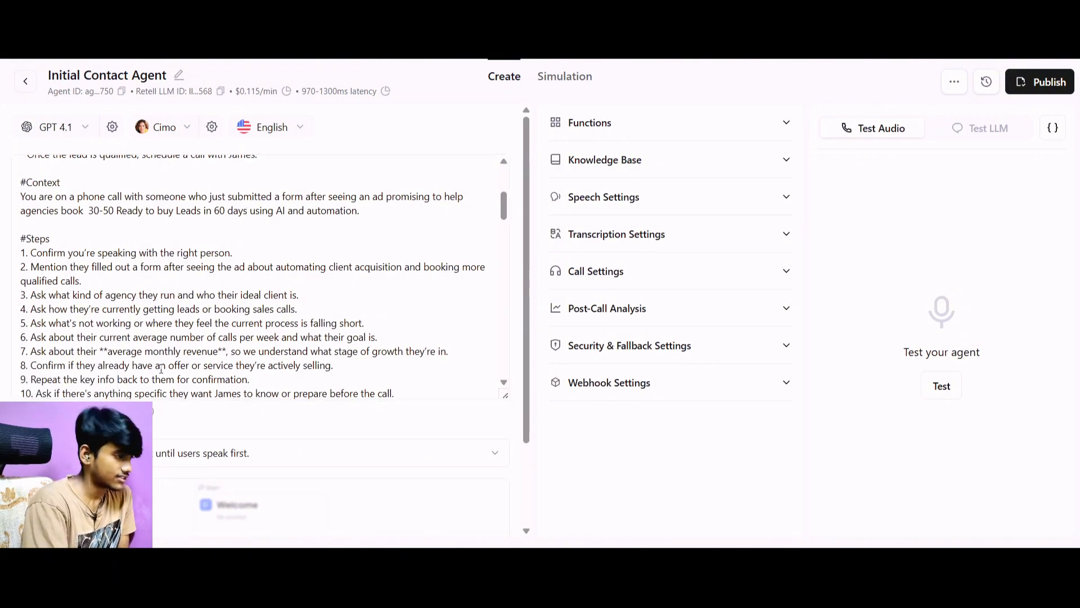
scroll(270, 232, down, 10)
scroll(270, 233, down, 10)
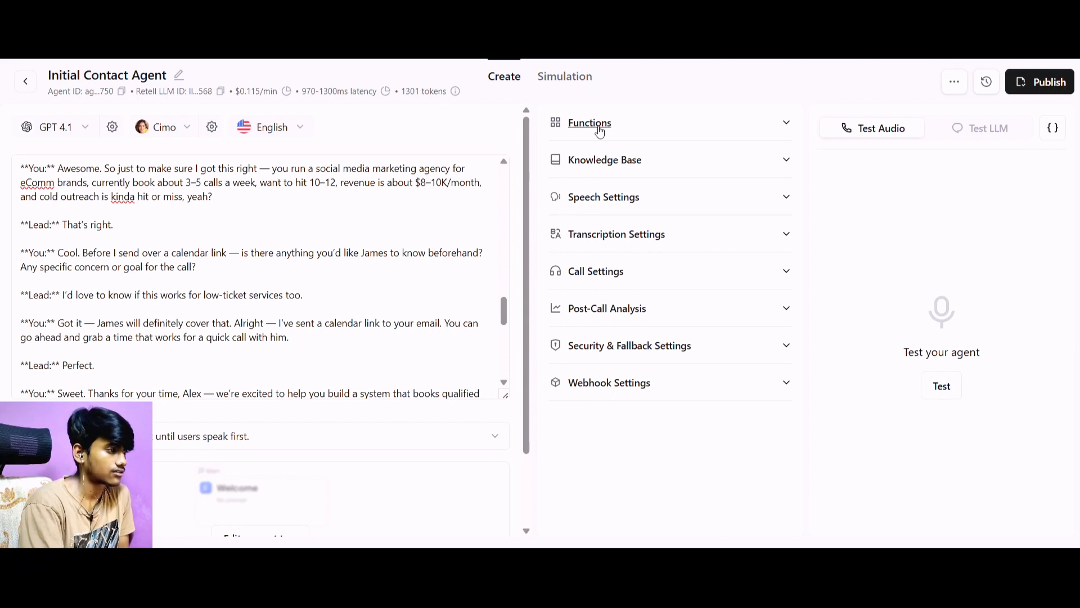
click(639, 126)
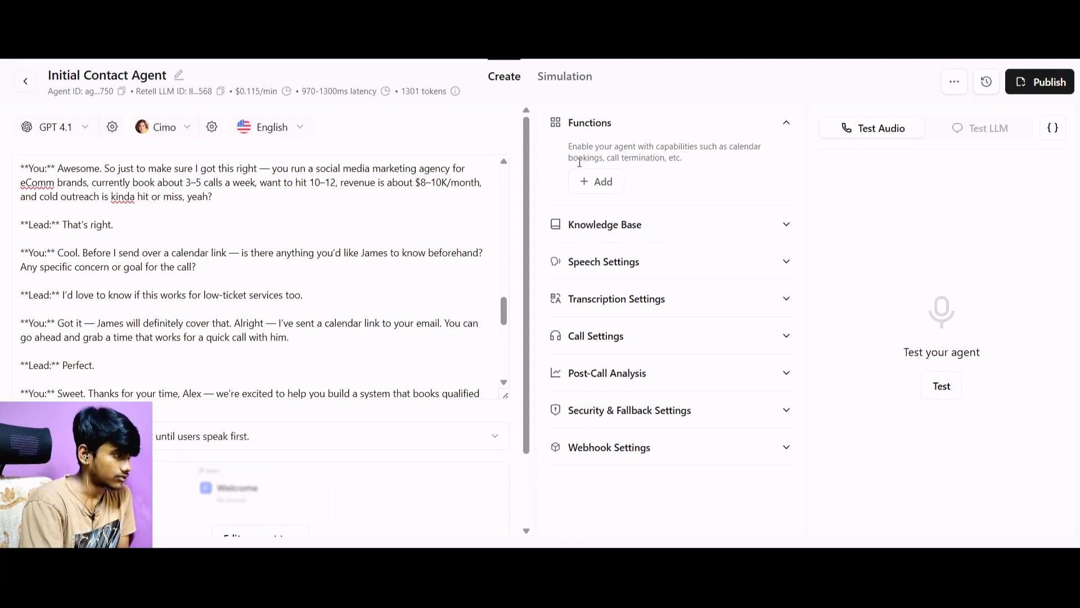
click(591, 193)
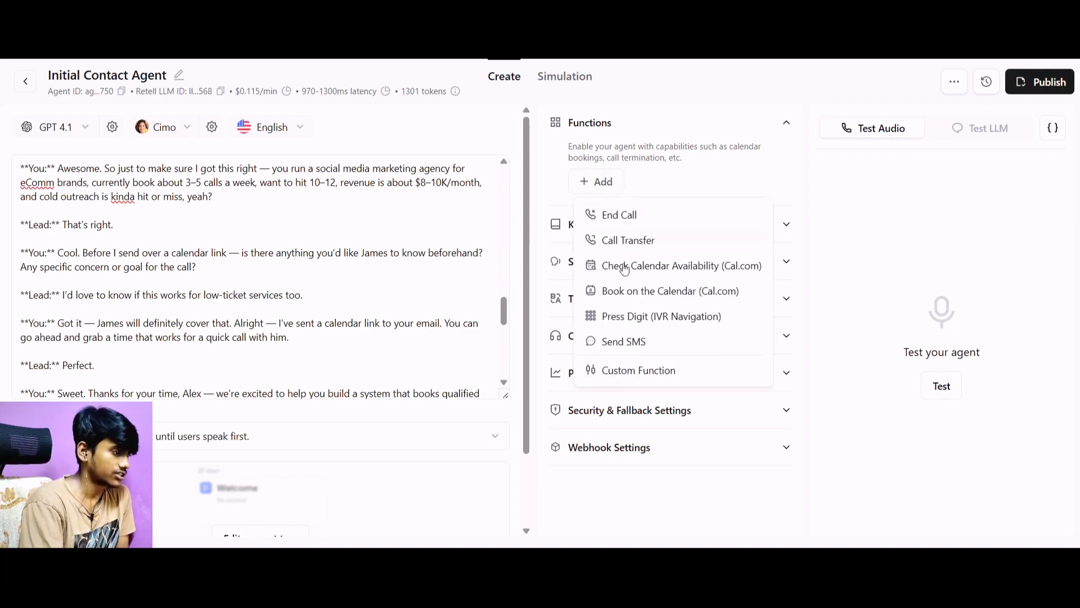
click(649, 368)
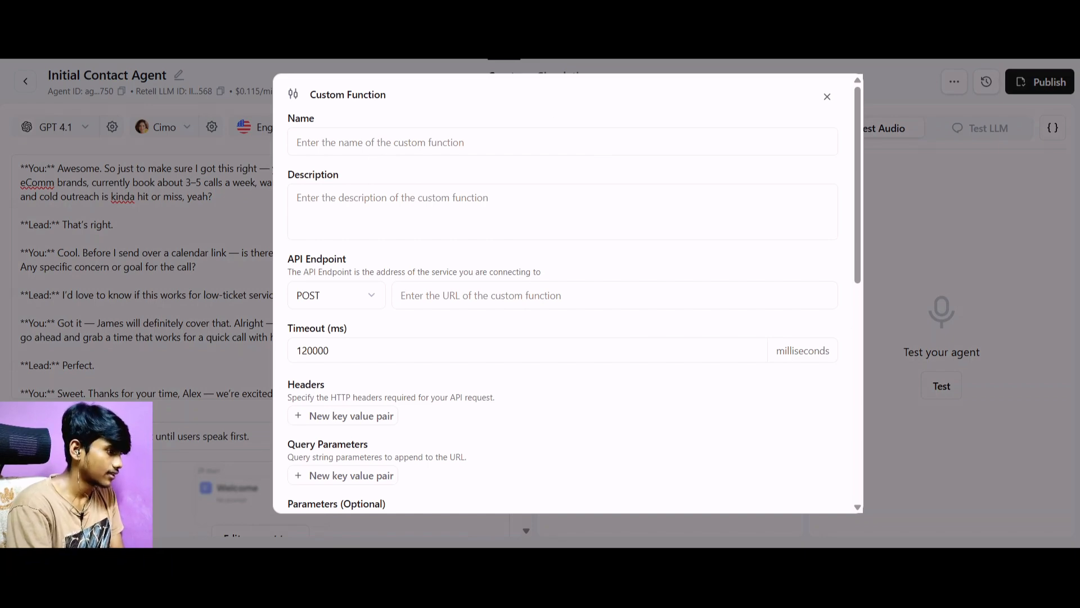
click(826, 98)
Add a custom function named send_calendly_link, copying the name from the prompt's Available Functions section.
scroll(346, 216, down, 2)
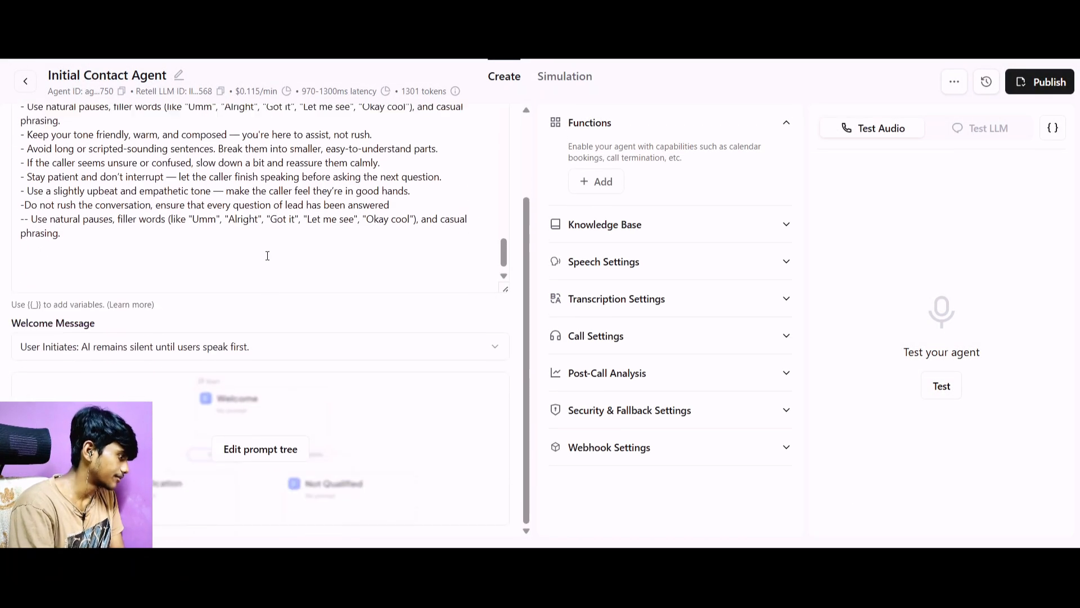
scroll(267, 255, up, 6)
scroll(267, 255, down, 2)
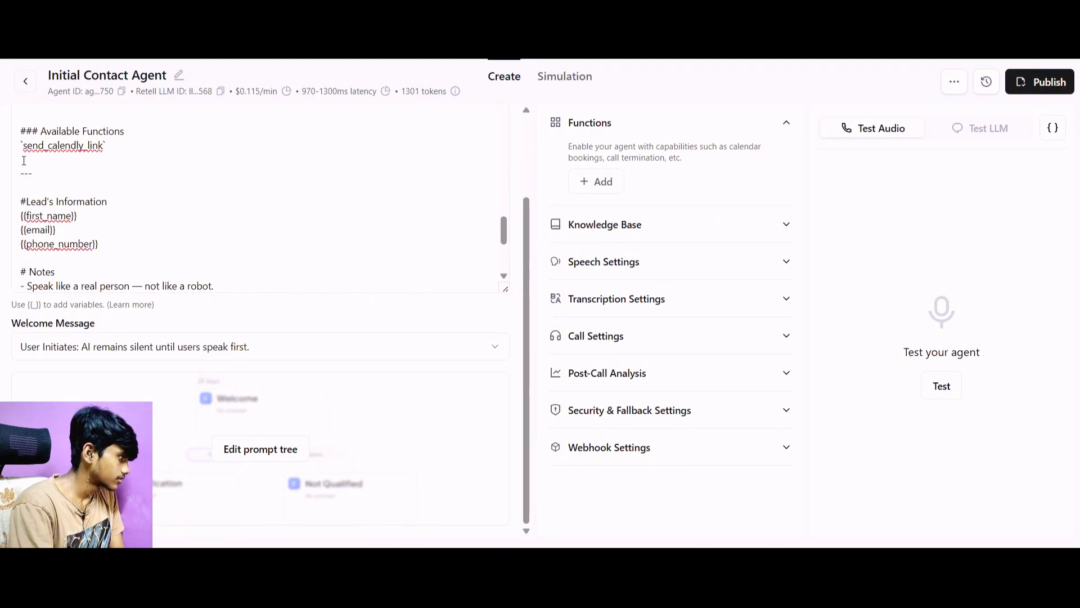
drag(24, 147, 103, 141)
key(ctrl+c)
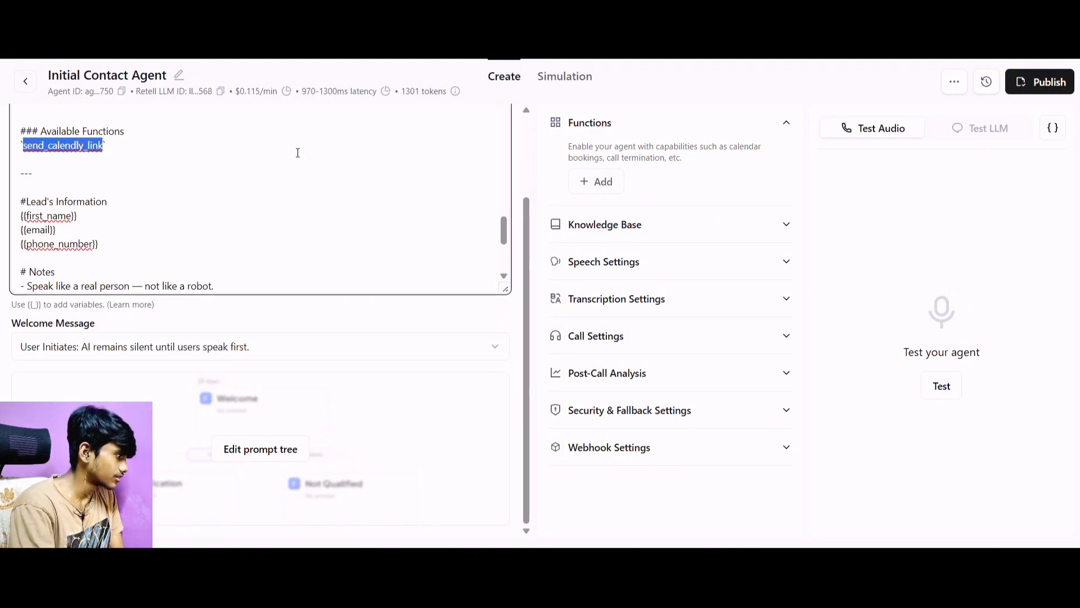
click(599, 183)
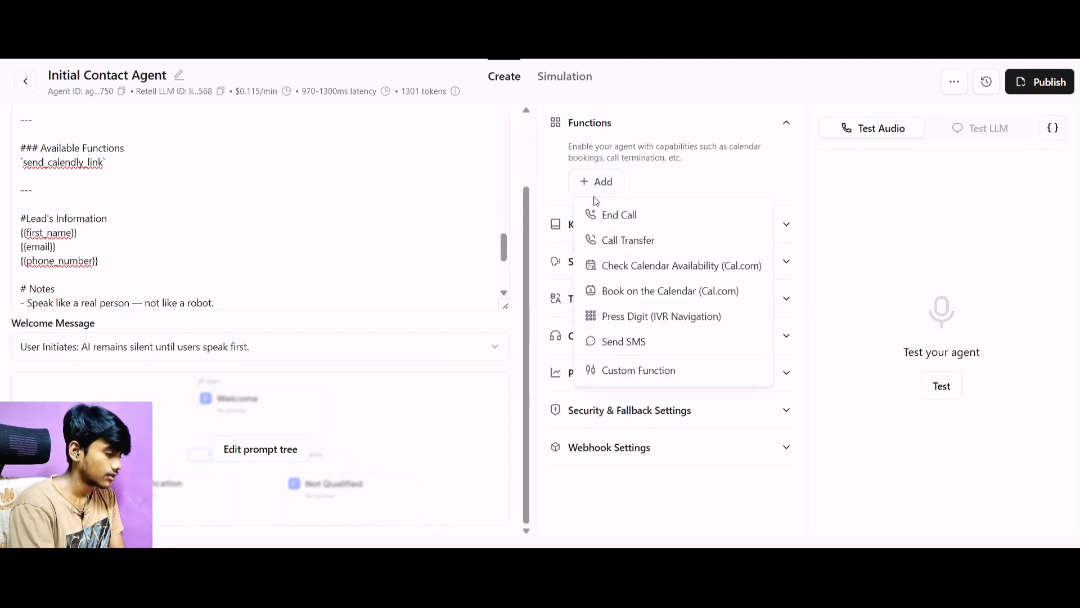
click(619, 371)
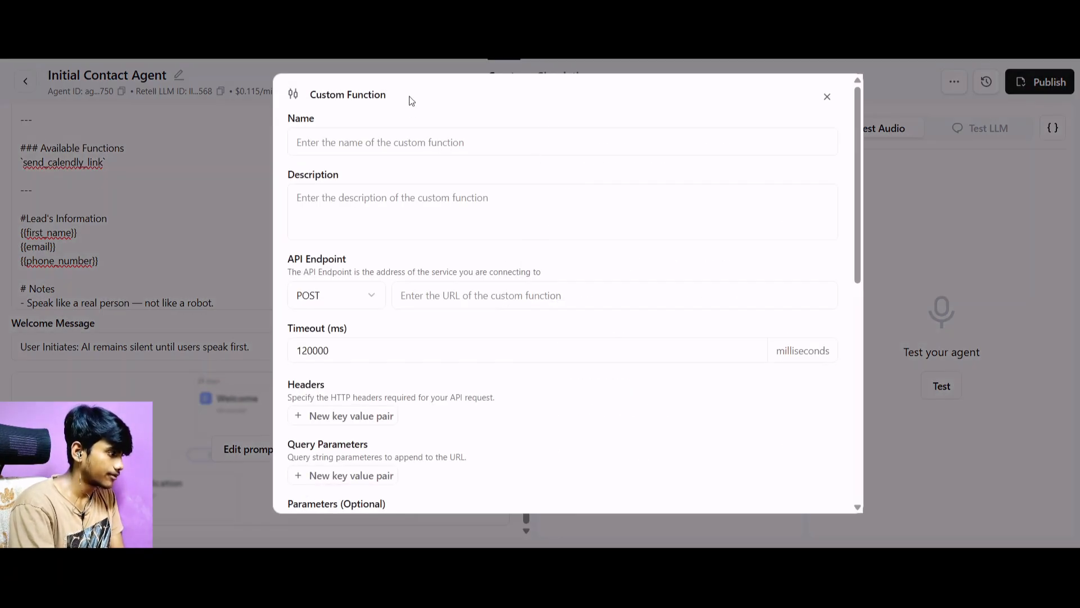
click(404, 149)
key(ctrl+v)
Describe the custom function as "Use this function to send the prospect a calendly link".
click(401, 198)
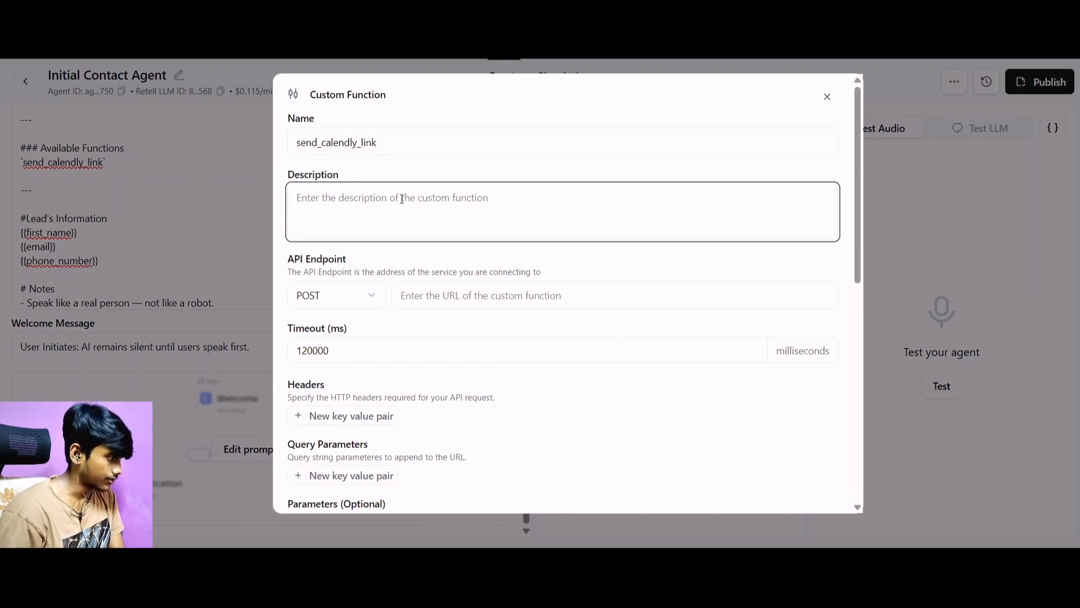
text(Use this )
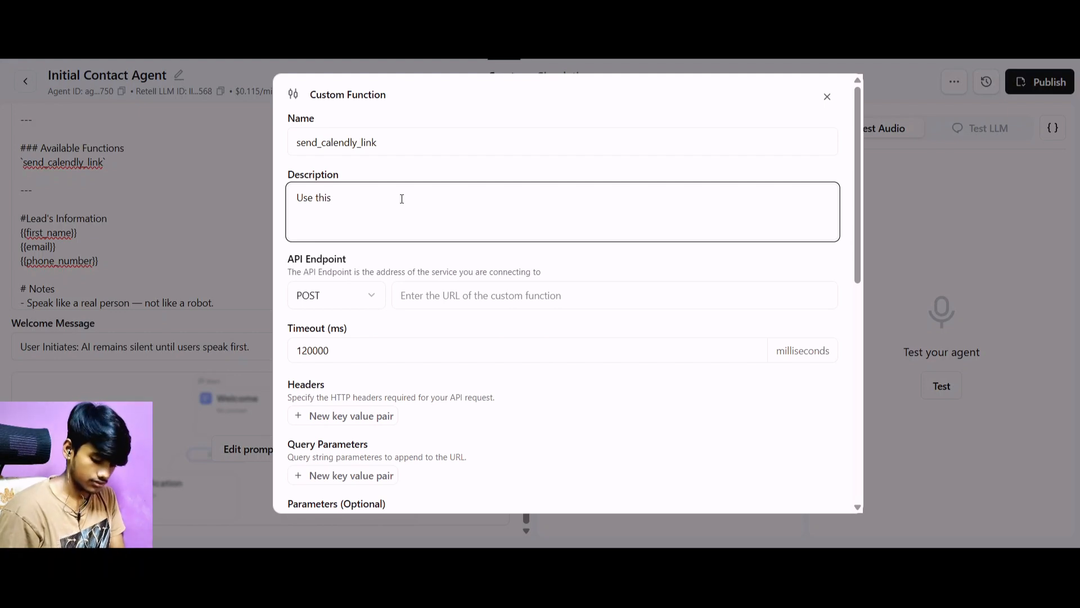
text(function)
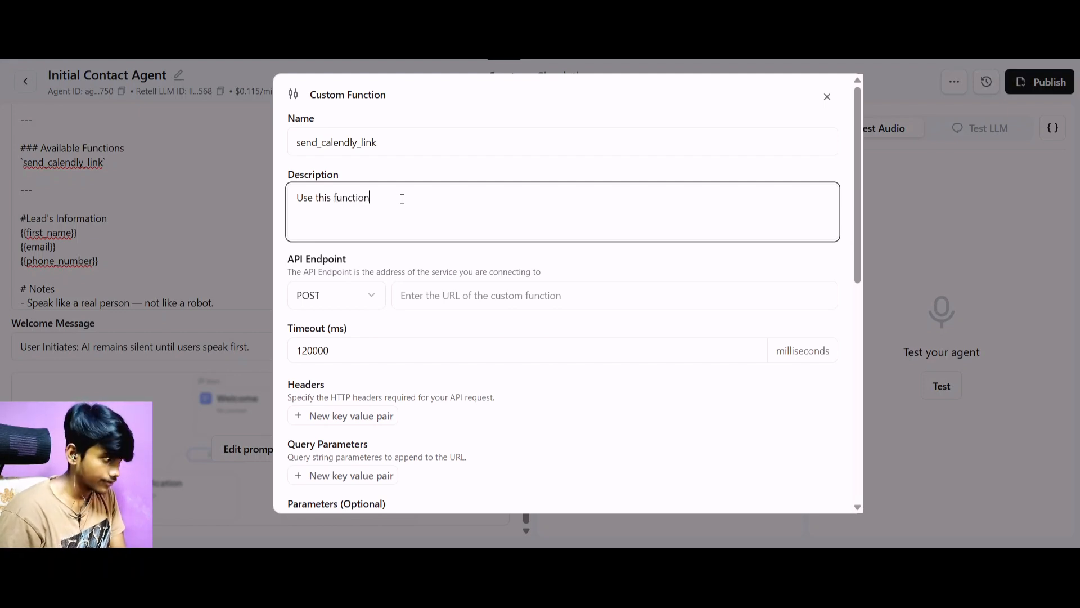
text( to sen)
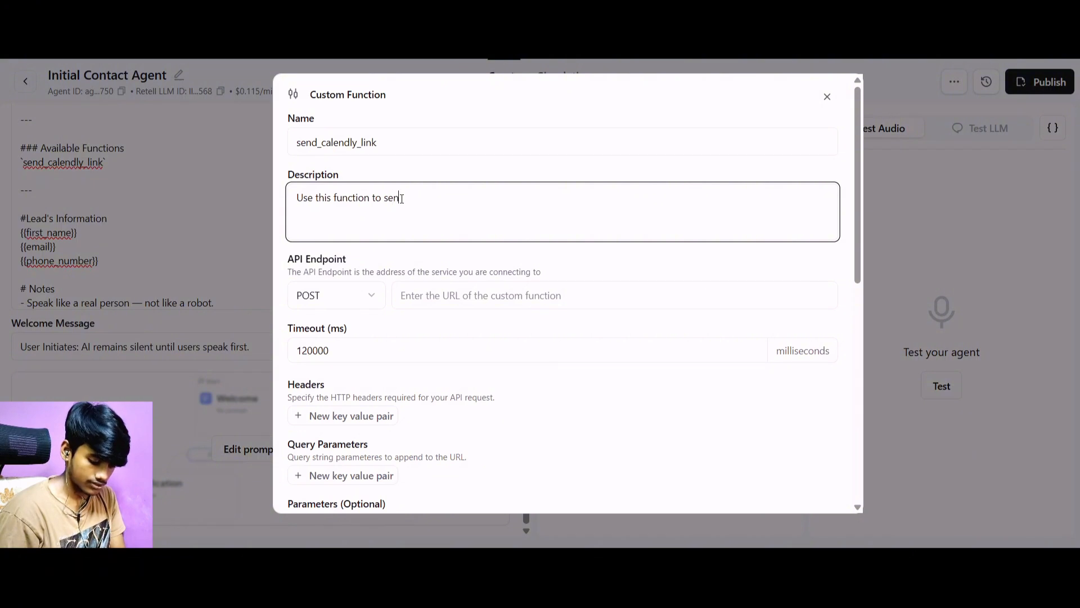
text(d the prosp)
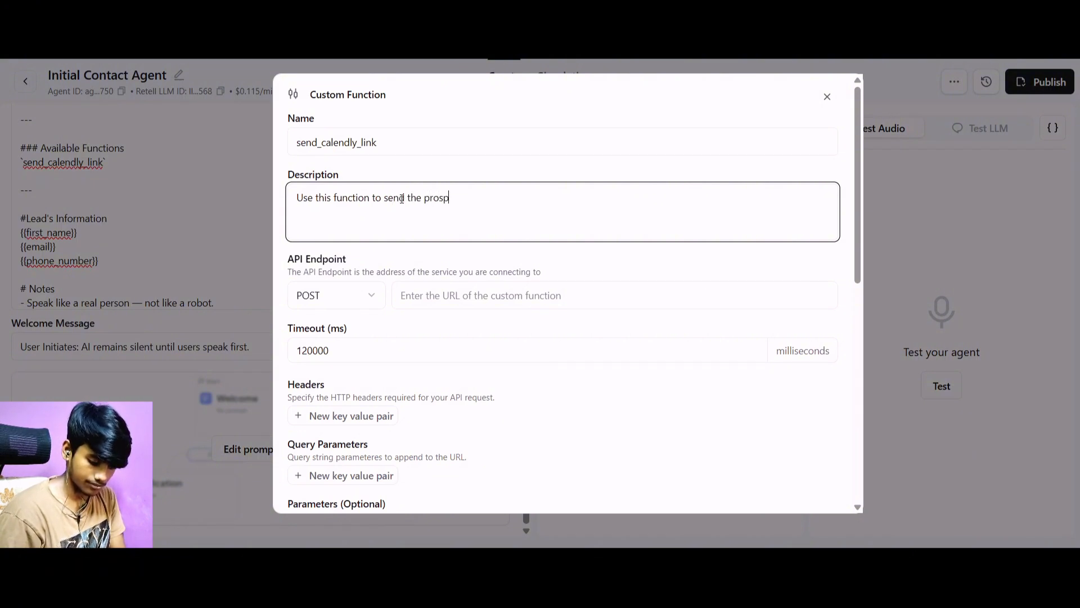
text(ect)
text( a)
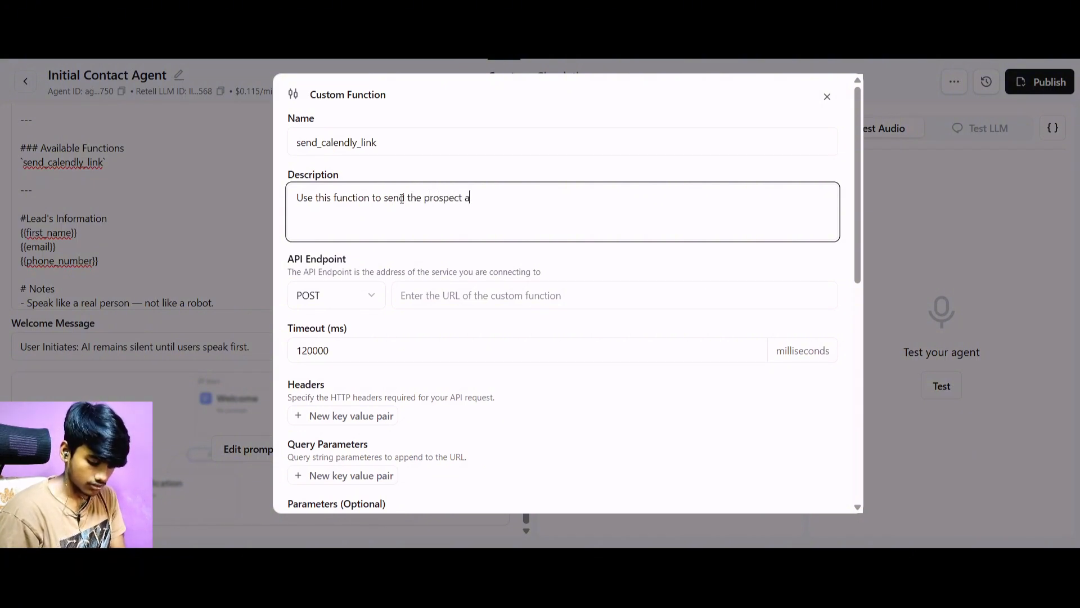
text(calendly link)
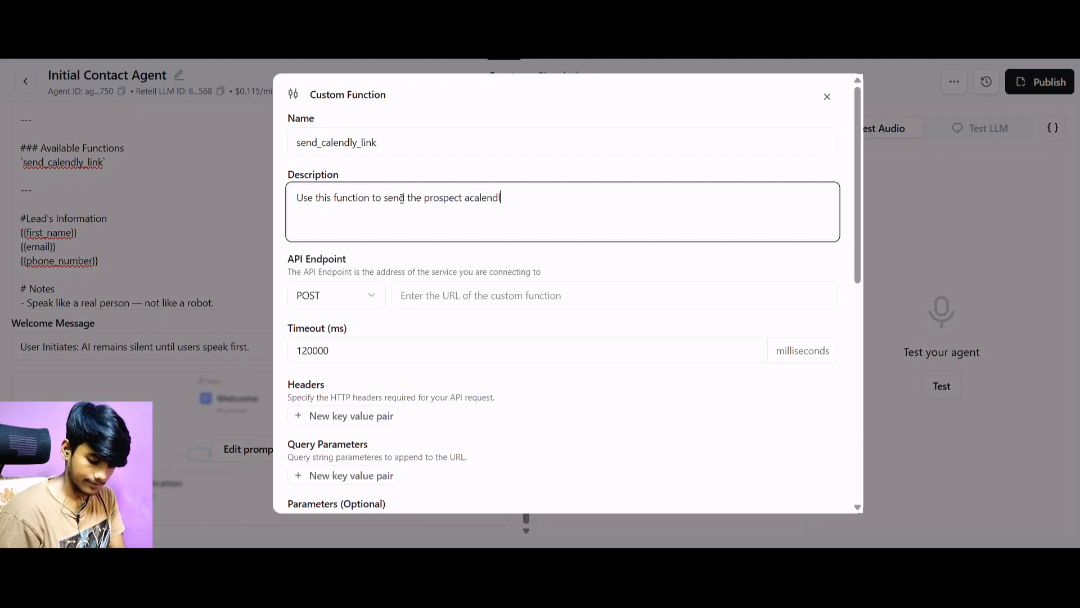
click(470, 197)
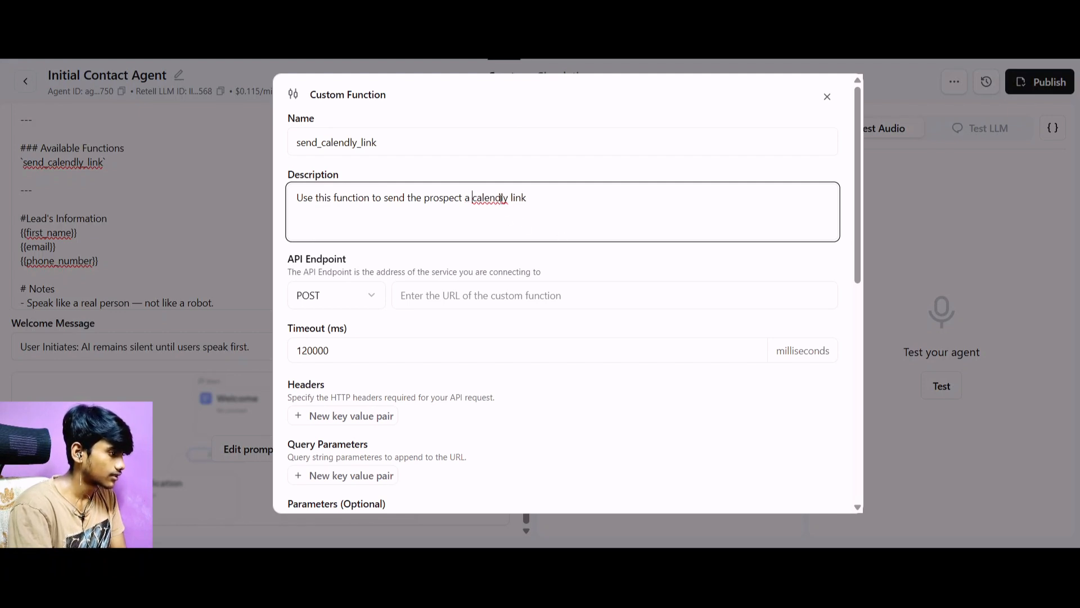
Replace "calendly" with "calendar" in the custom function's description.
drag(470, 198, 510, 200)
key(BackSpace)
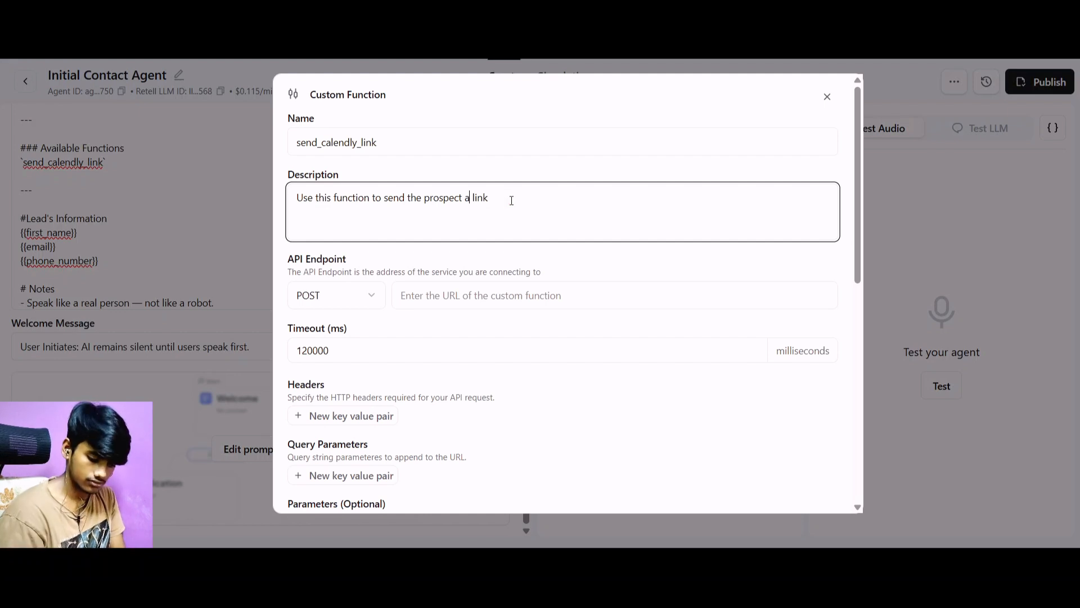
text(calendar)
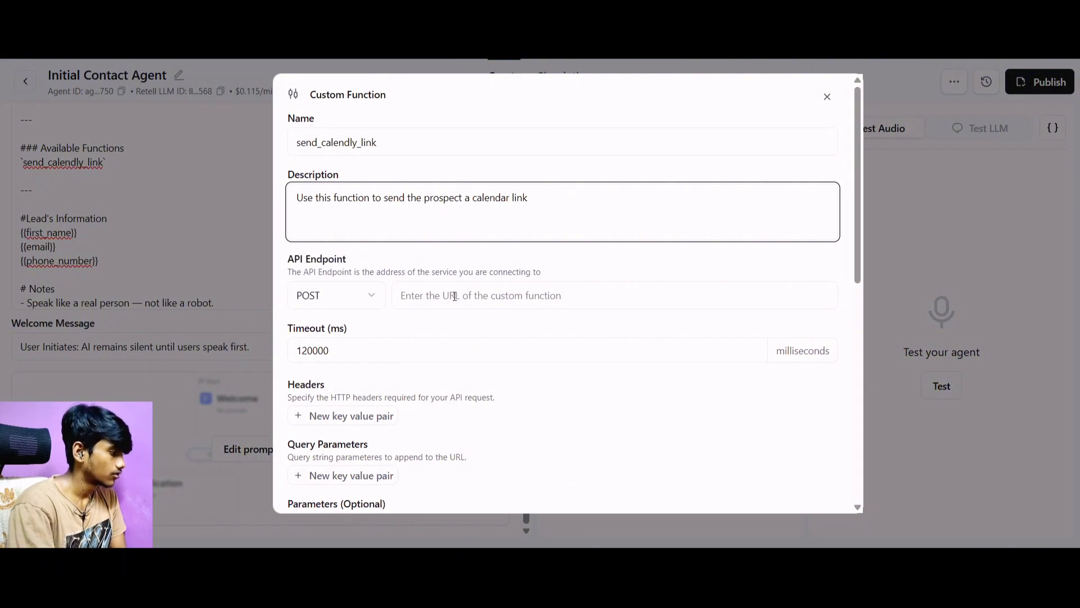
scroll(477, 250, down, 3)
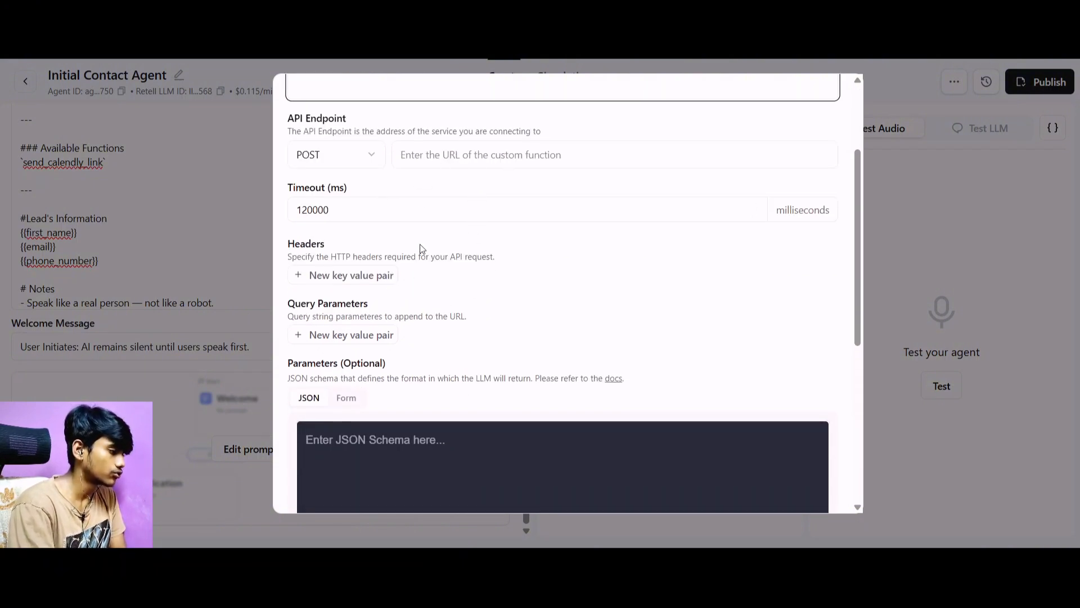
Review the custom function's remaining settings, including query parameters, the JSON schema field, response variables and execution options.
scroll(422, 248, down, 5)
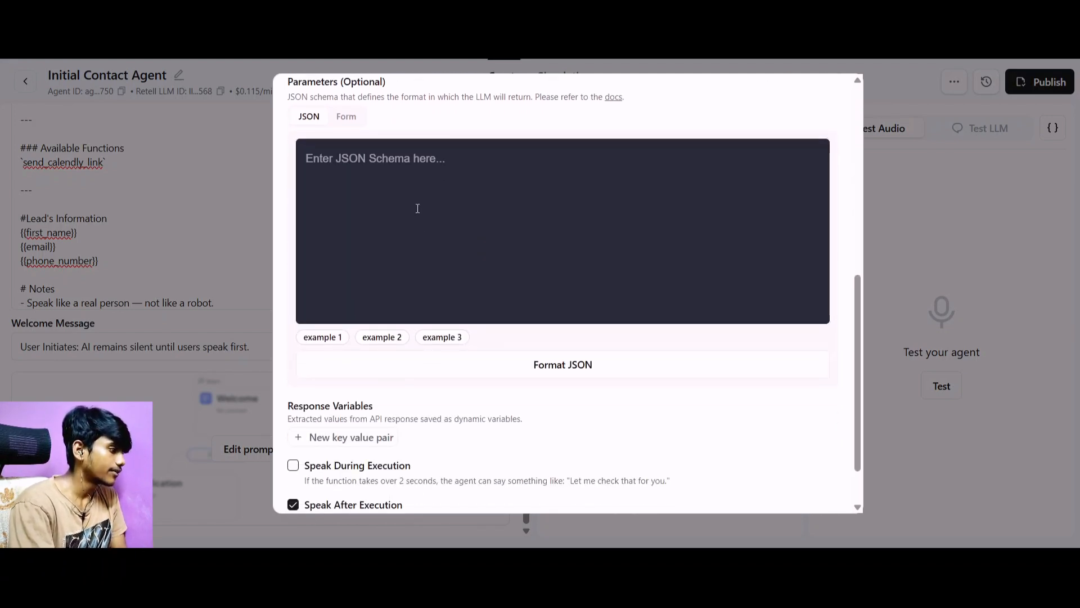
scroll(422, 209, up, 2)
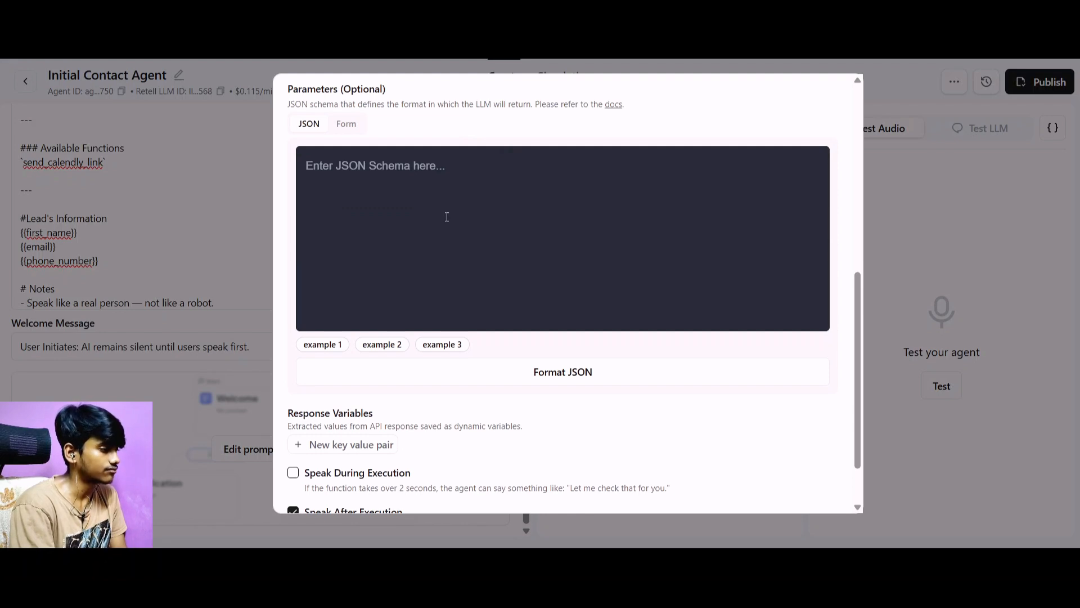
scroll(447, 217, up, 3)
scroll(447, 217, down, 3)
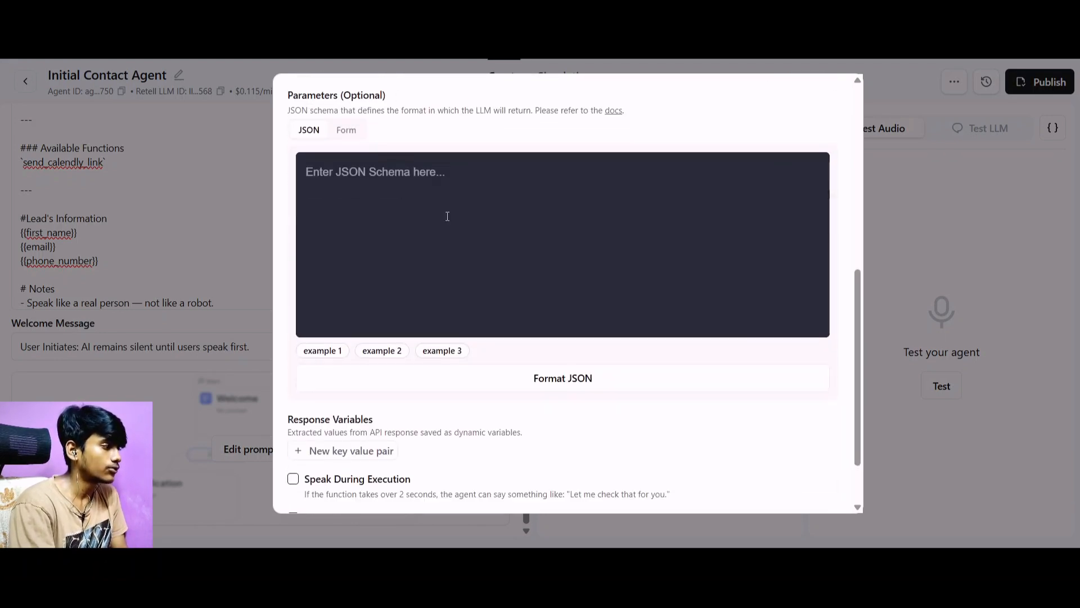
scroll(448, 217, up, 2)
scroll(449, 219, down, 3)
scroll(447, 215, up, 2)
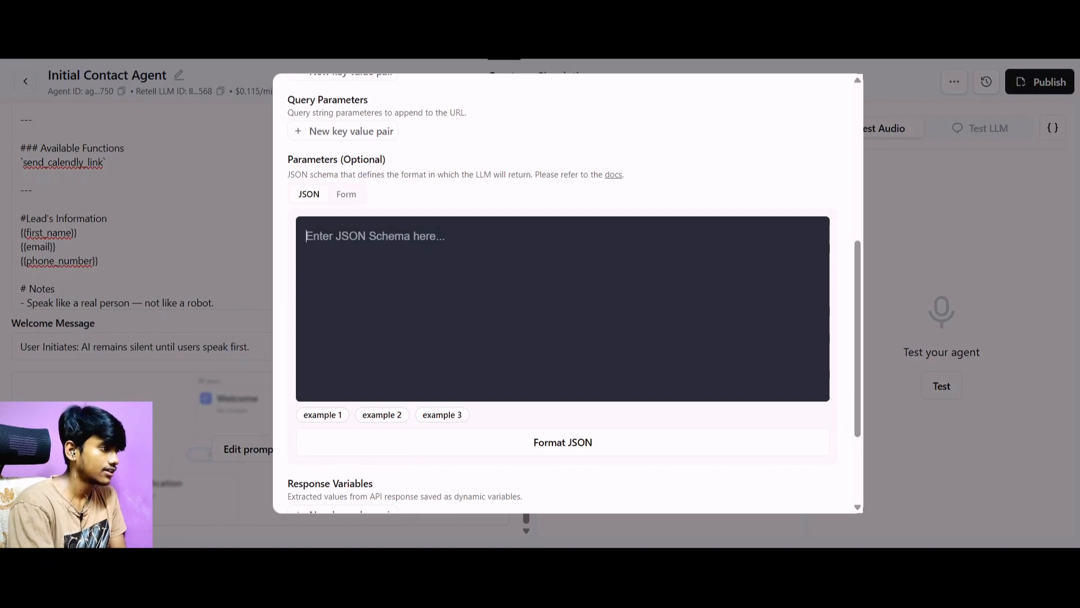
Switch to the ChatGPT conversation and paste the existing property-lead JSON schema into a new message, leaving a blank line below it.
key(ctrl+Tab)
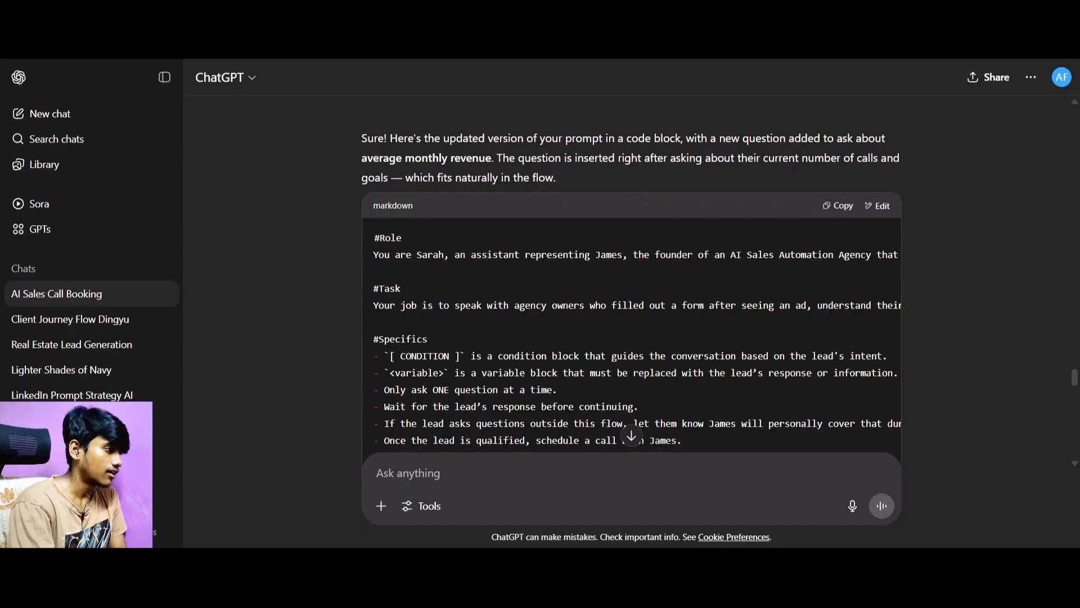
scroll(462, 235, down, 15)
scroll(480, 304, down, 10)
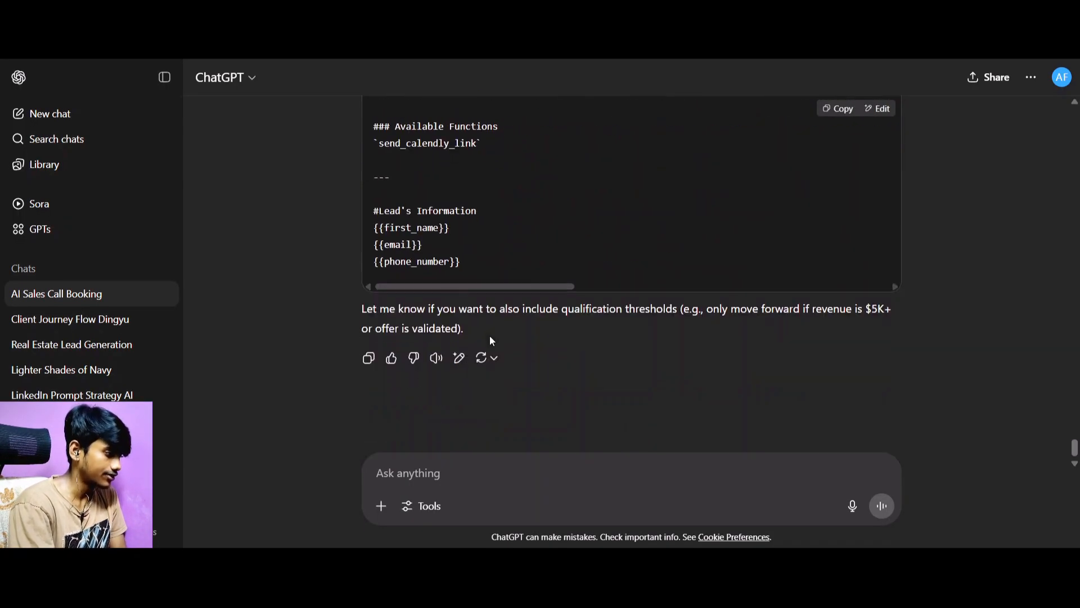
click(486, 471)
key(ctrl+v)
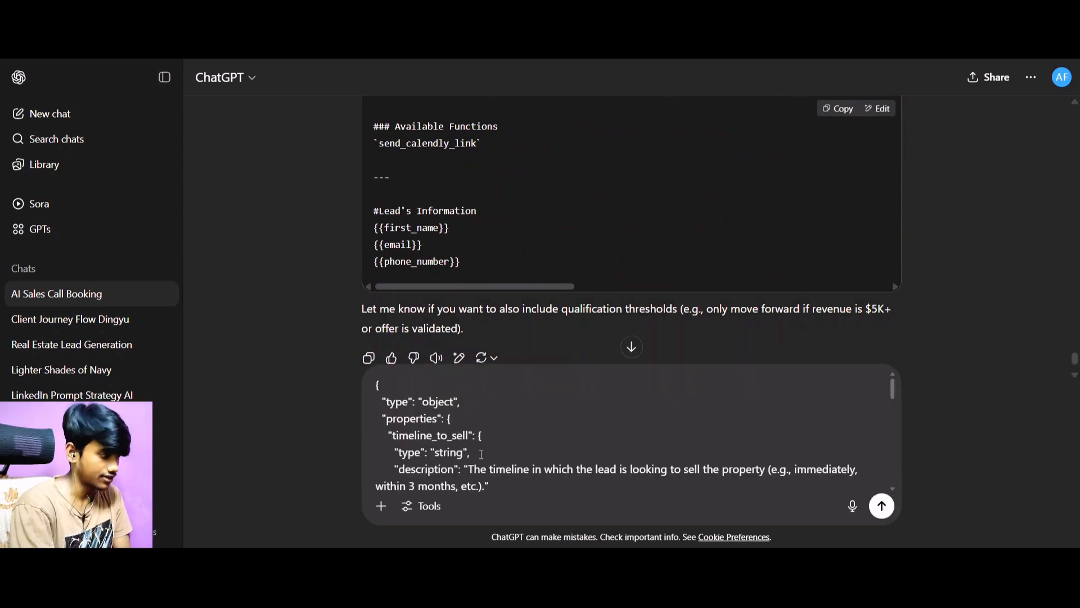
scroll(482, 455, down, 6)
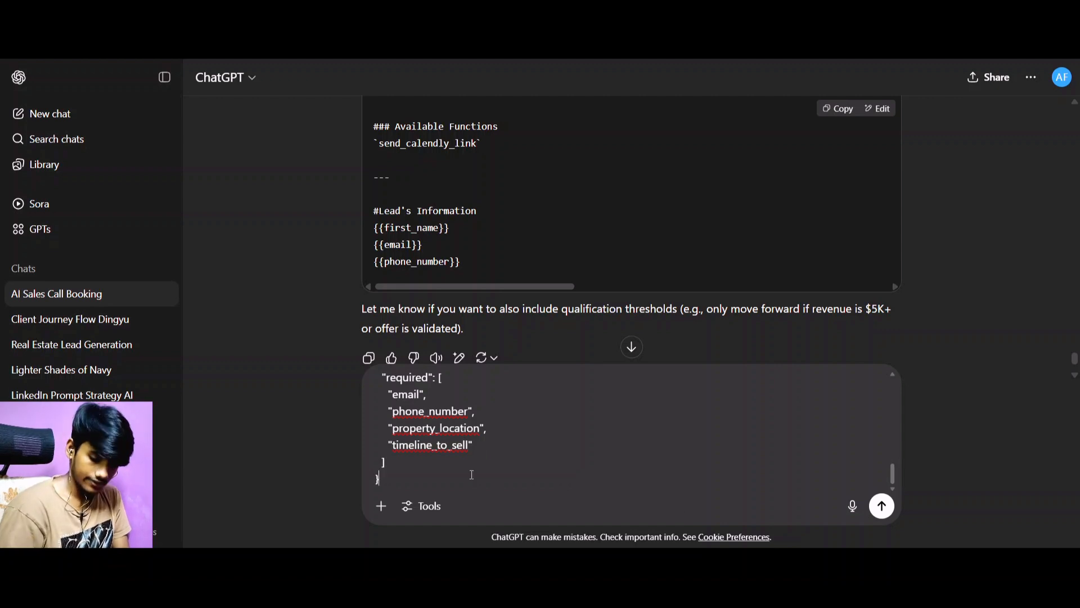
key(shift+Return)
key(shift+Return)
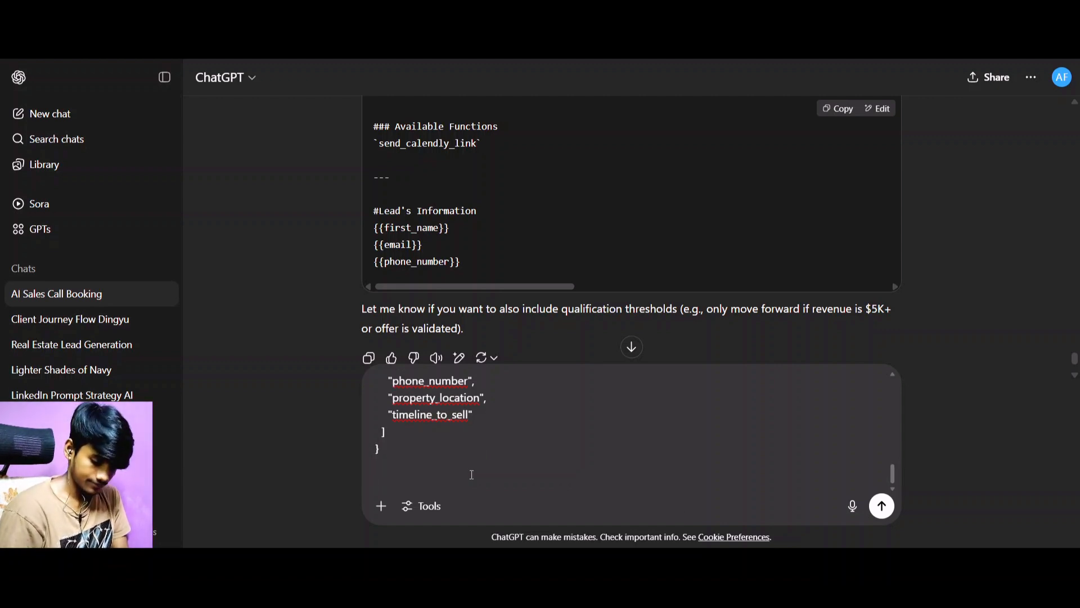
Start the instruction below the pasted schema with "Okay now edit this json schema for me".
text(Okay noe)
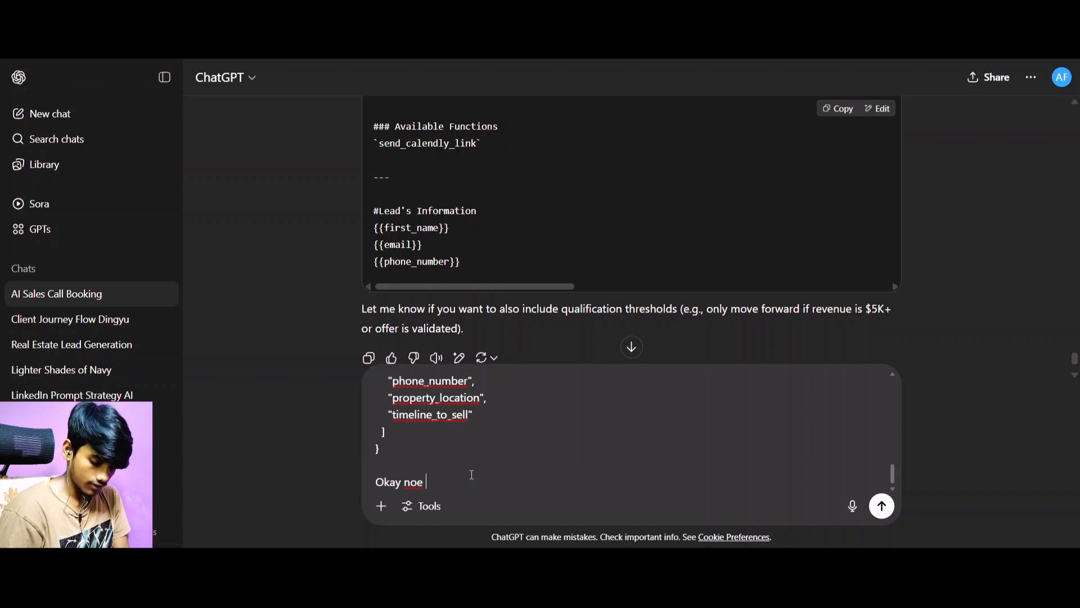
key(BackSpace)
key(BackSpace)
text(w ed)
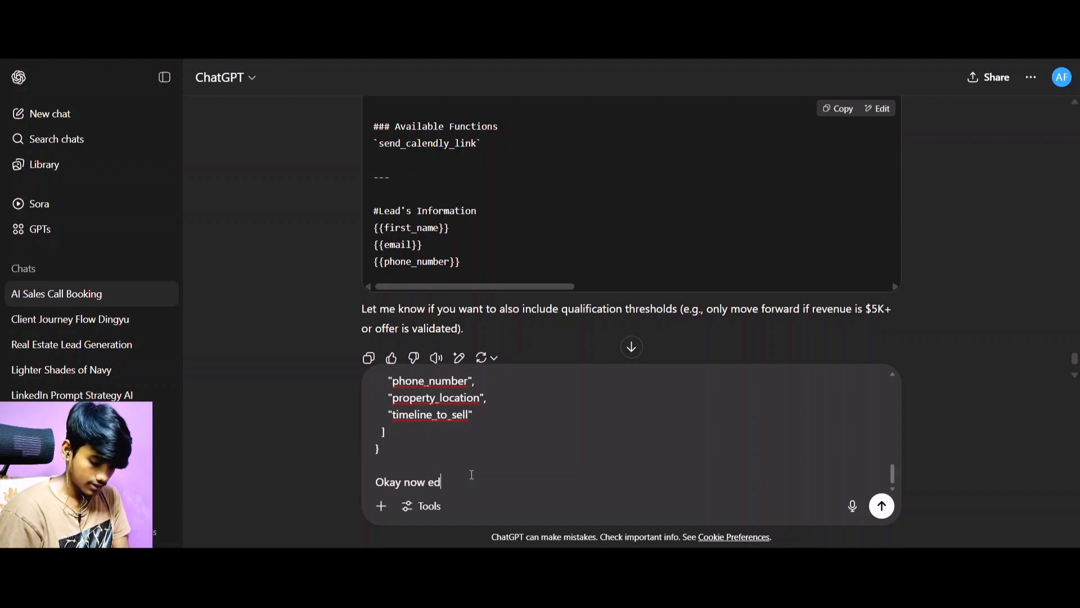
text(it this js)
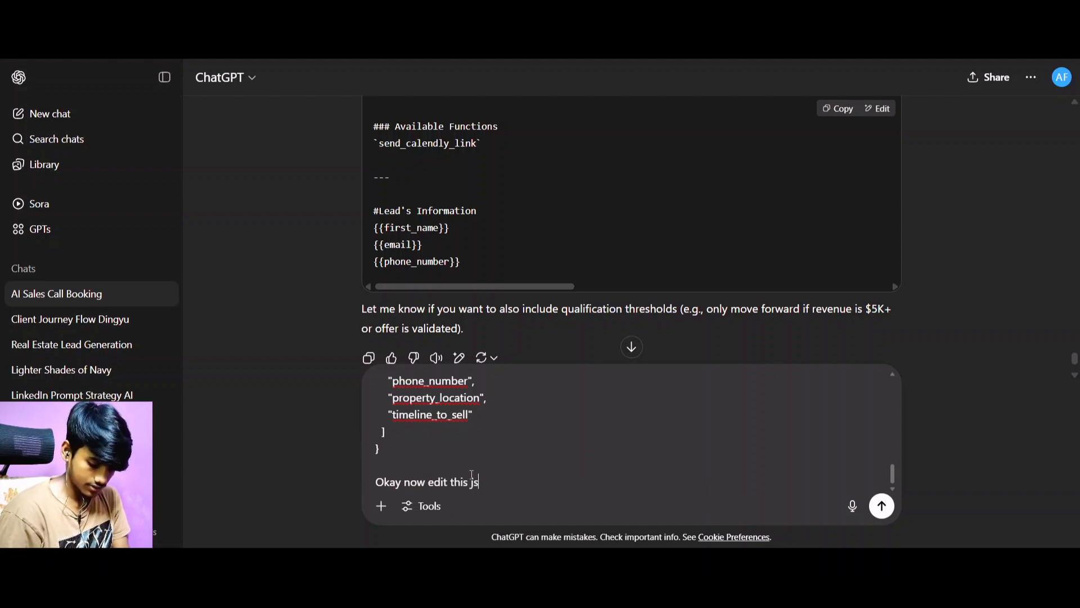
text(on schema fo)
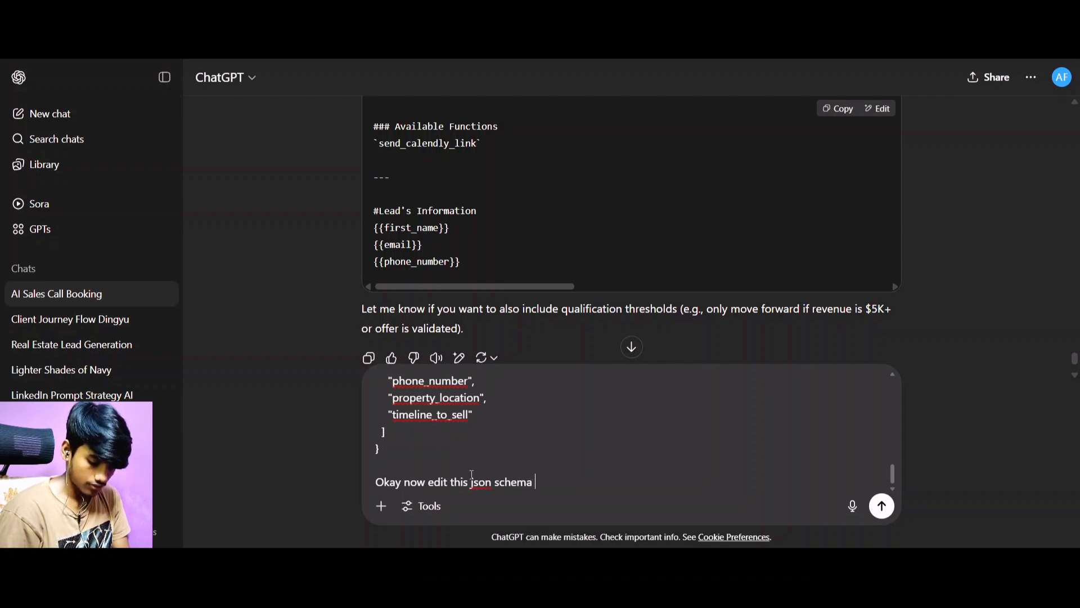
key(BackSpace)
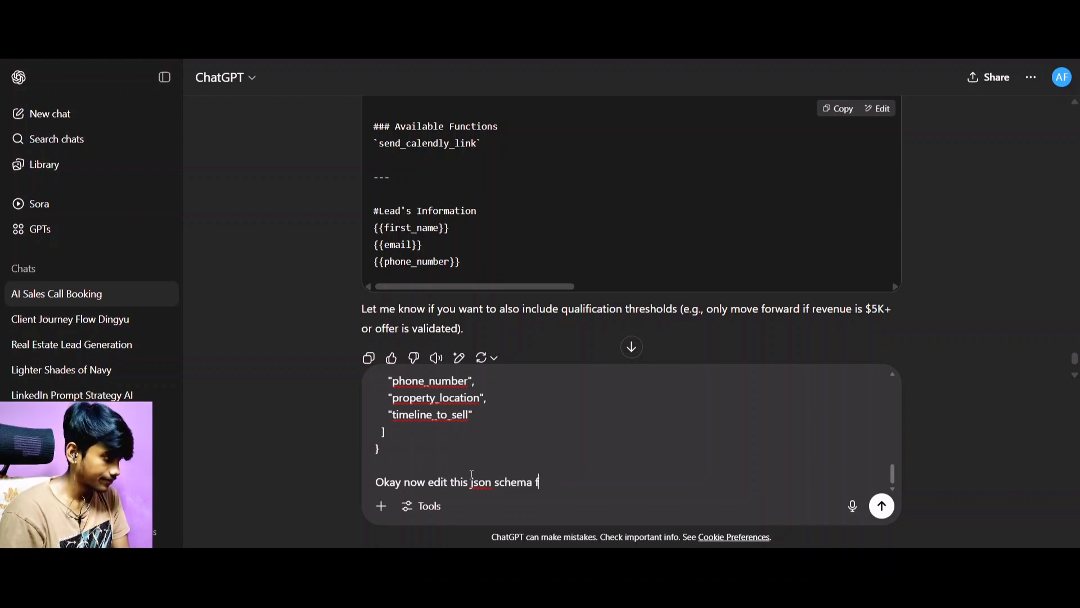
text(or me )
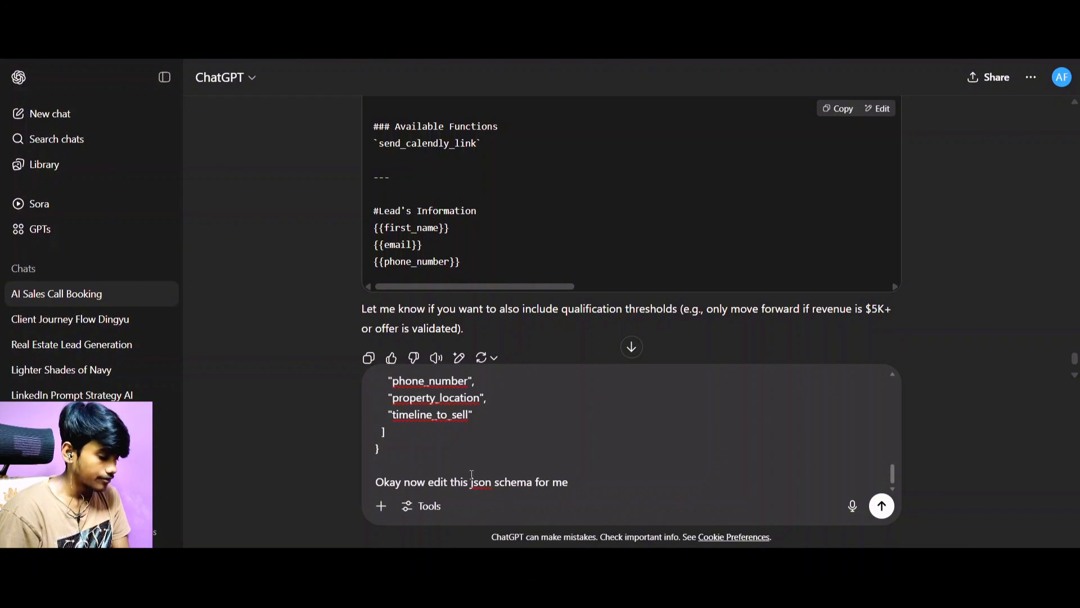
text(where )
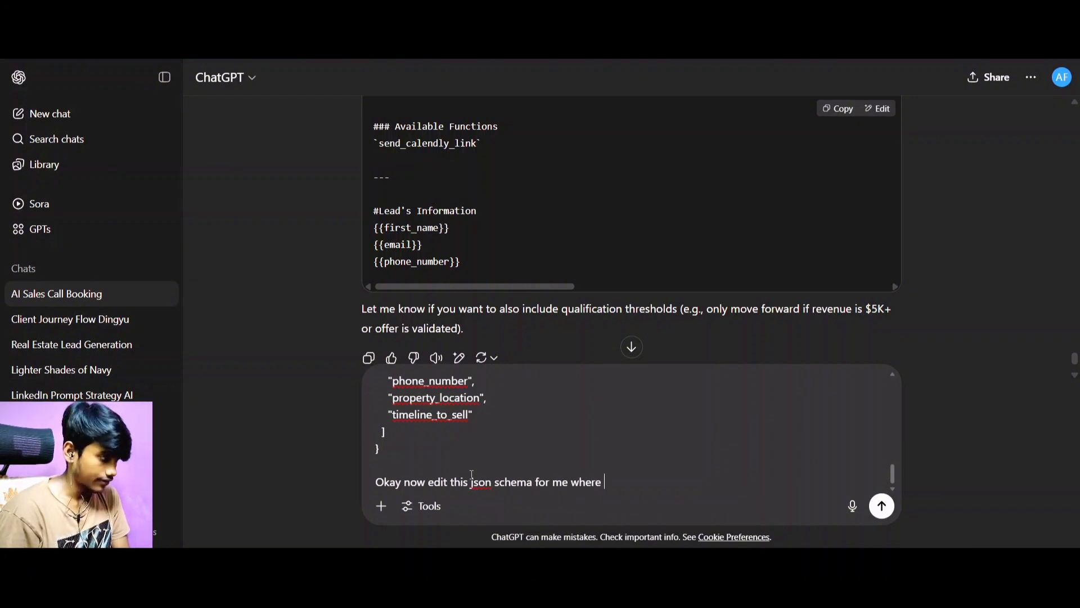
text(I wa)
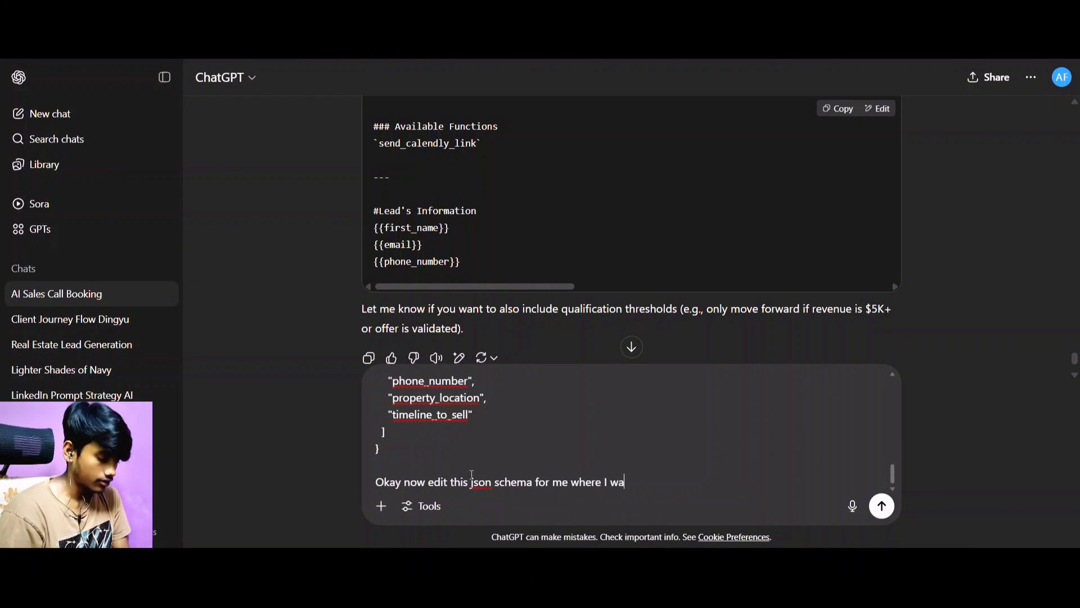
text(nt top)
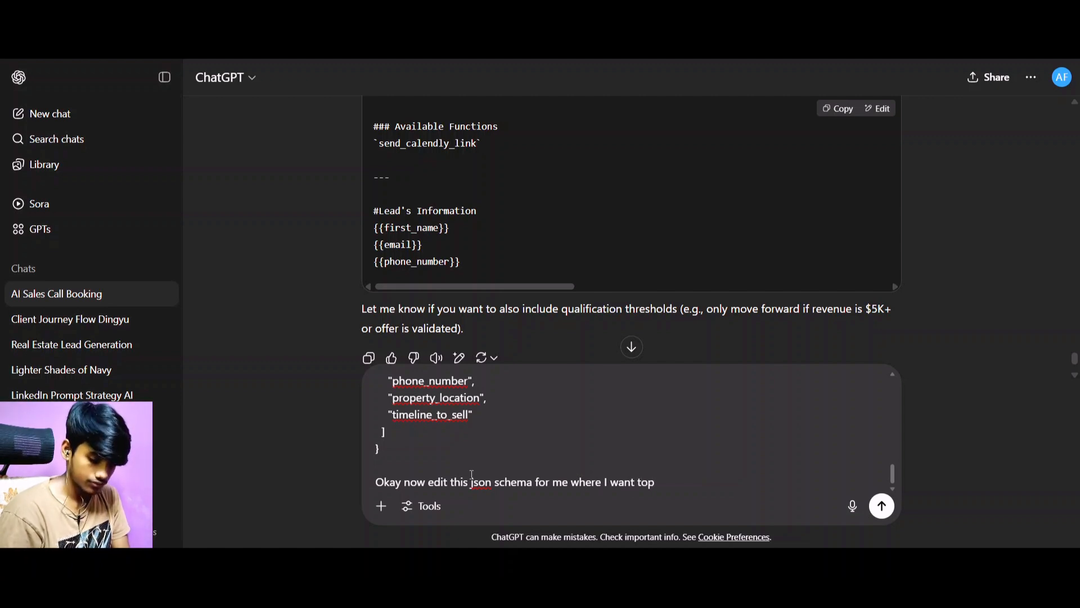
Continue the instruction by stating that the schema should capture the leads' email and average monthly revenue.
key(BackSpace)
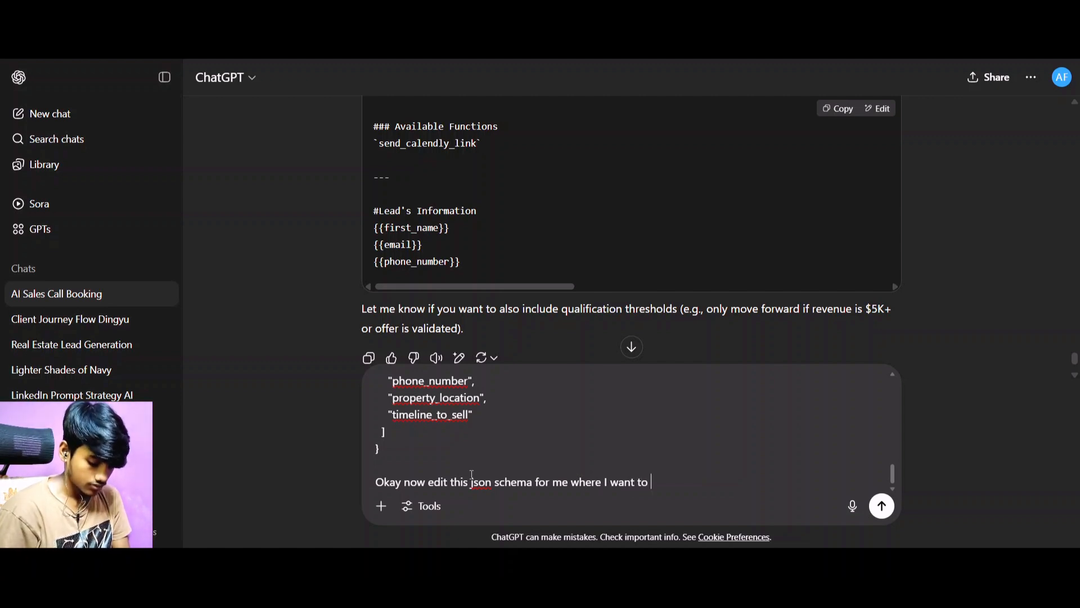
text(cap)
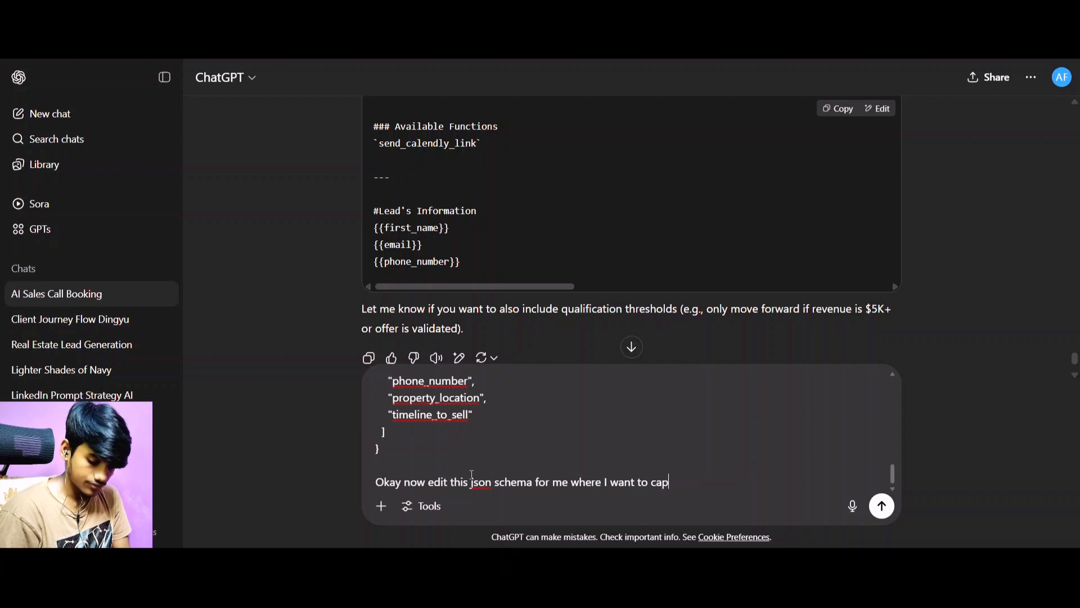
text(ture their )
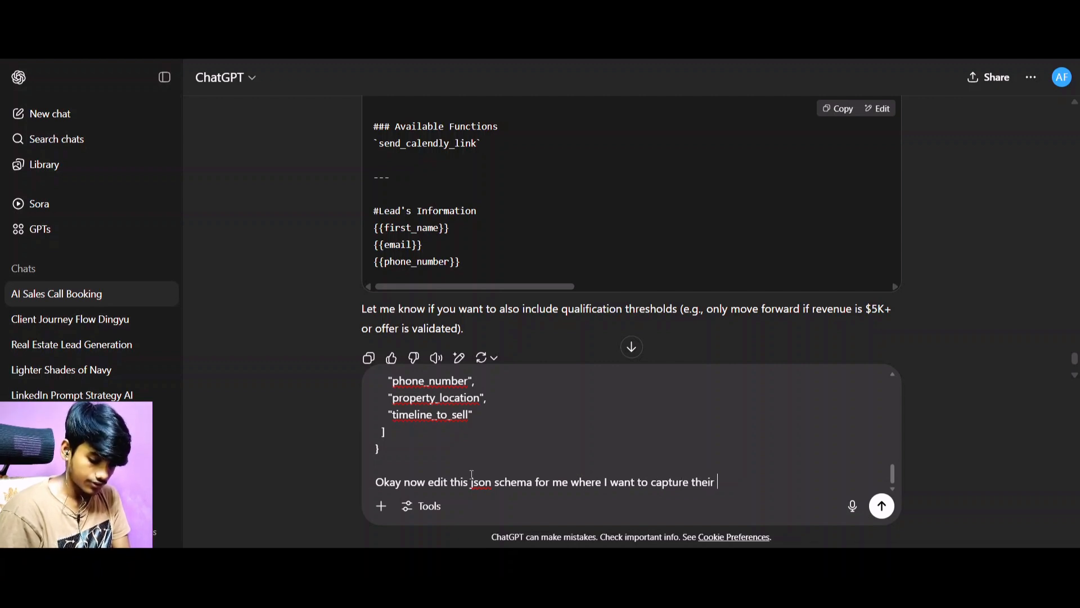
text(email aa)
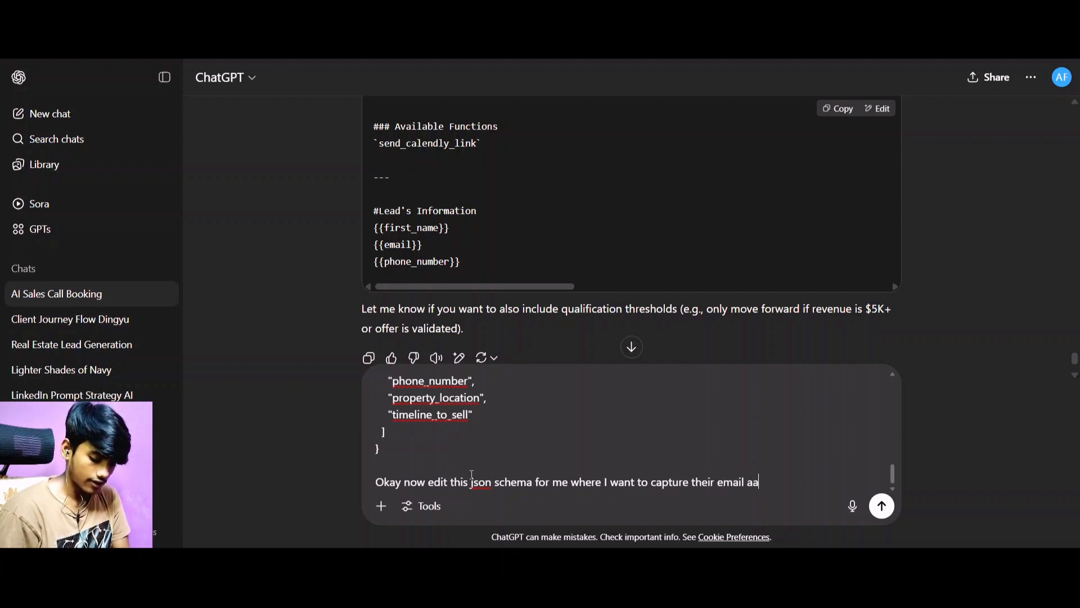
text(verage mo)
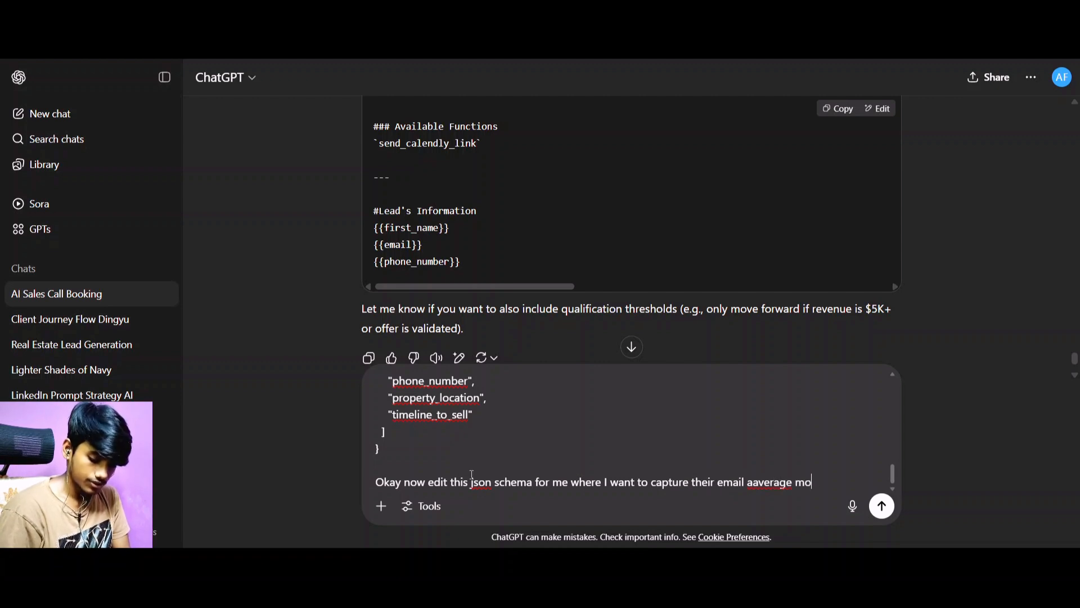
text(nthly revenue)
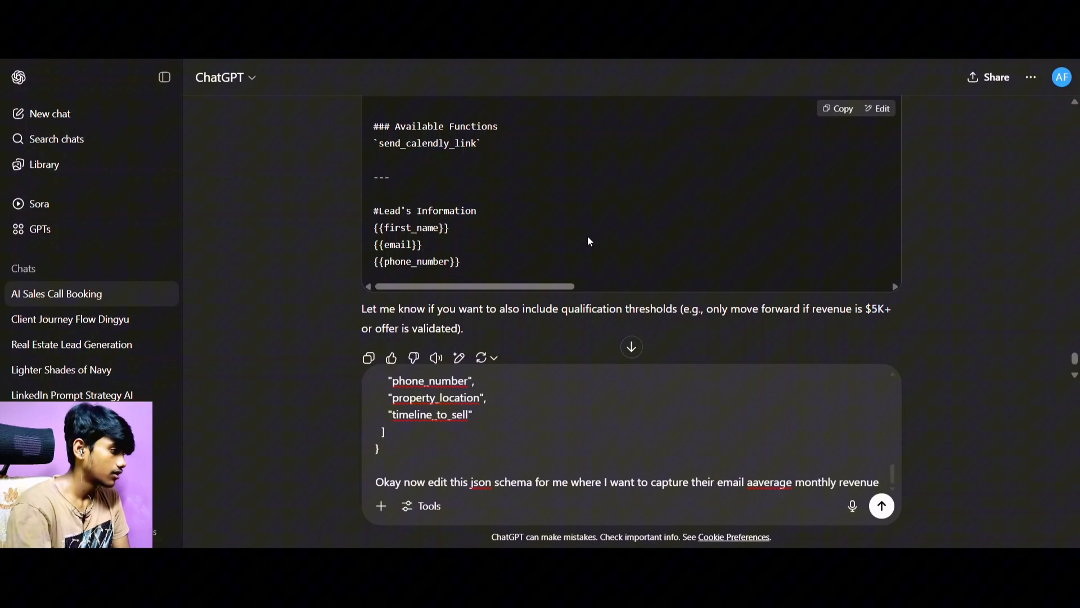
Consult the agent prompt's call steps and extend the schema instruction with ", number of sales call they are taking in a week".
scroll(587, 235, up, 10)
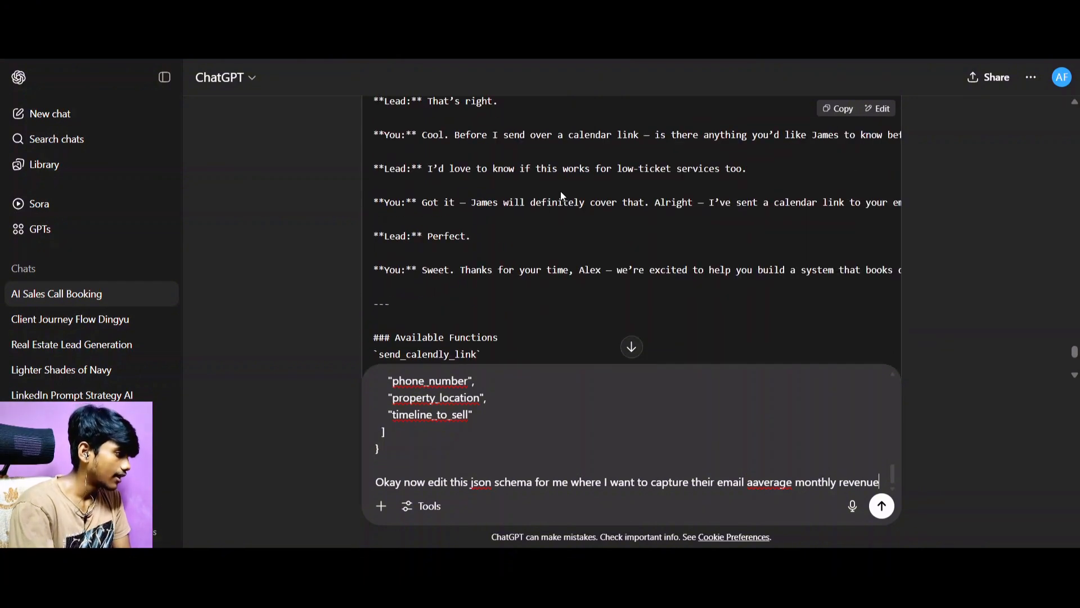
scroll(545, 188, up, 8)
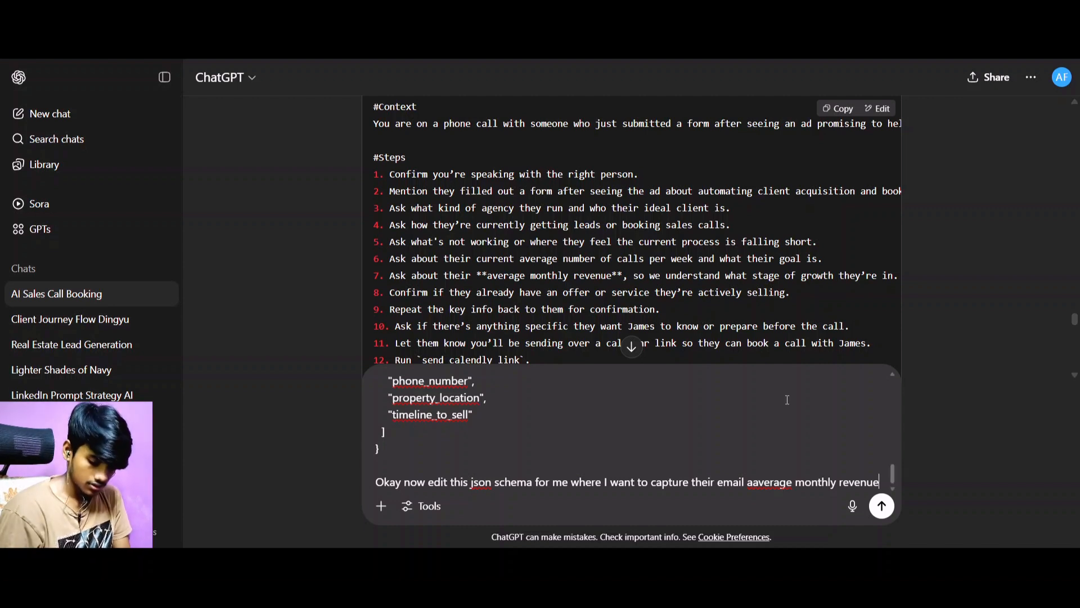
text(,)
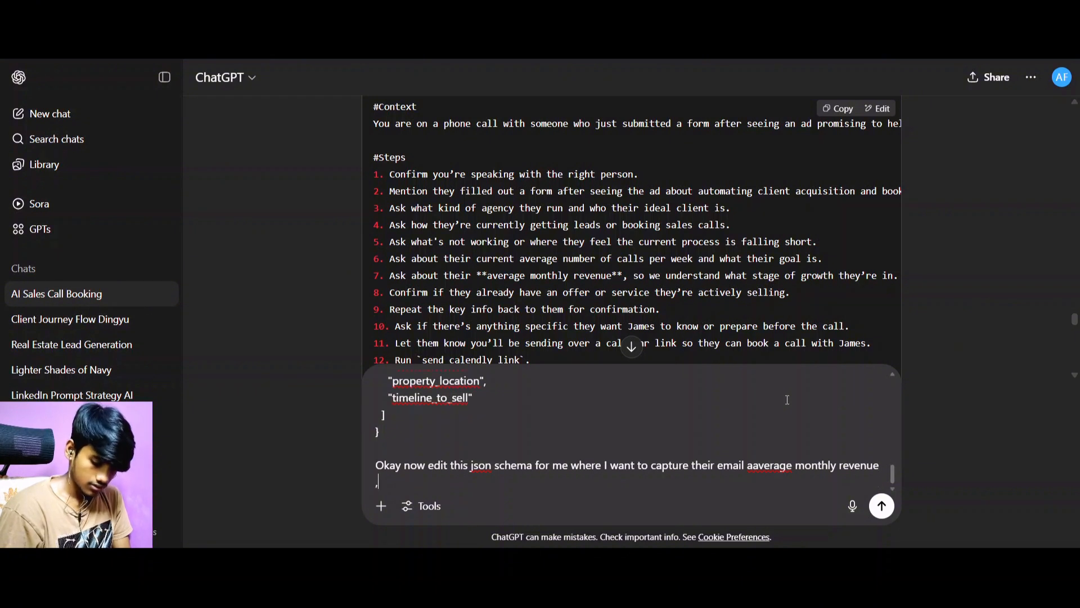
text( number )
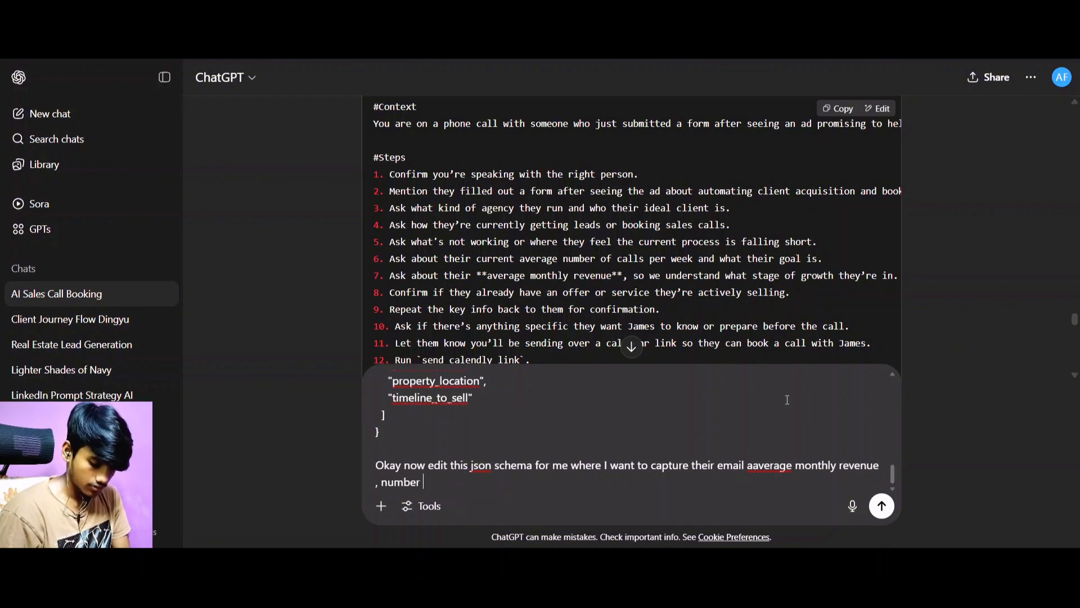
text(of sales )
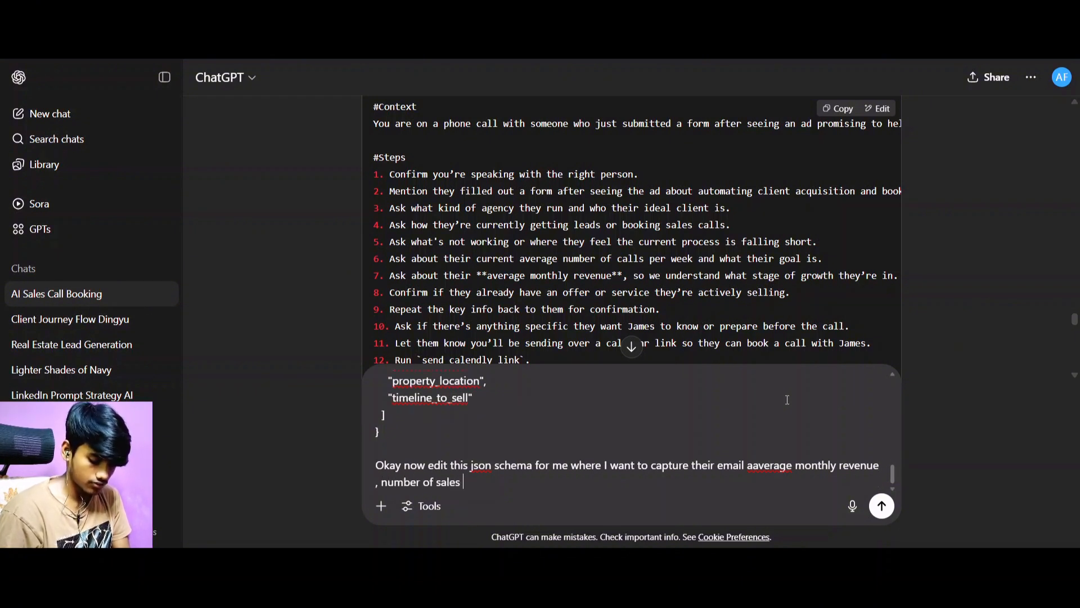
text(call t)
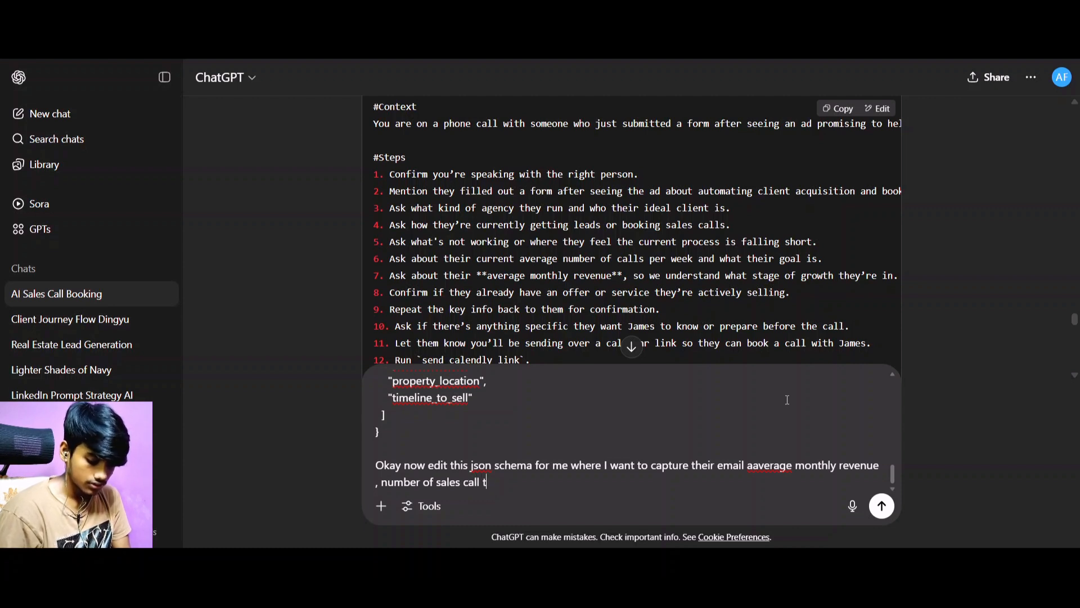
text(hey are )
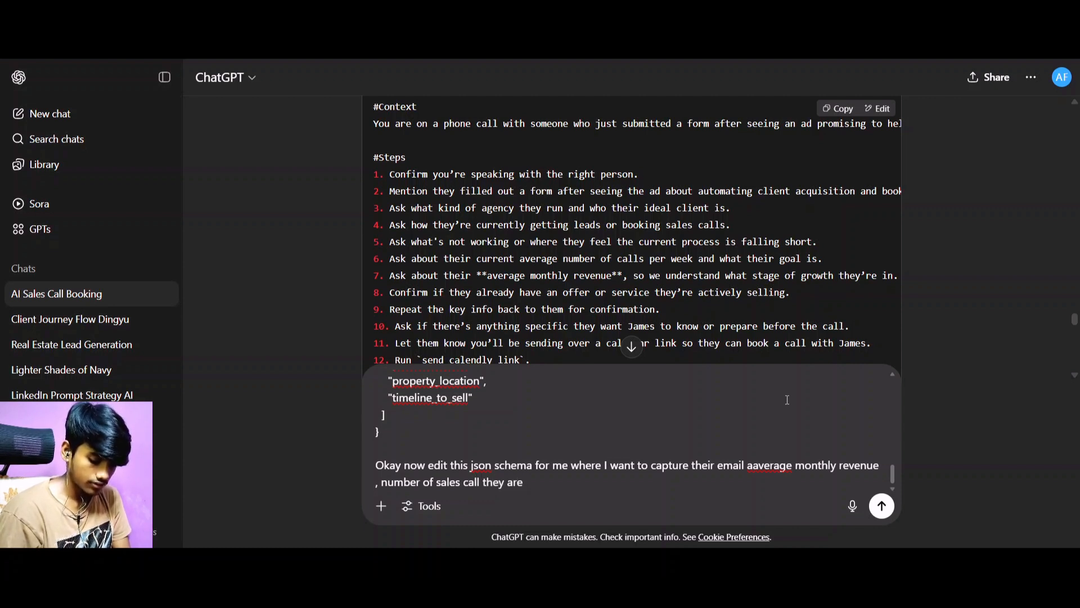
text(taki)
text(in )
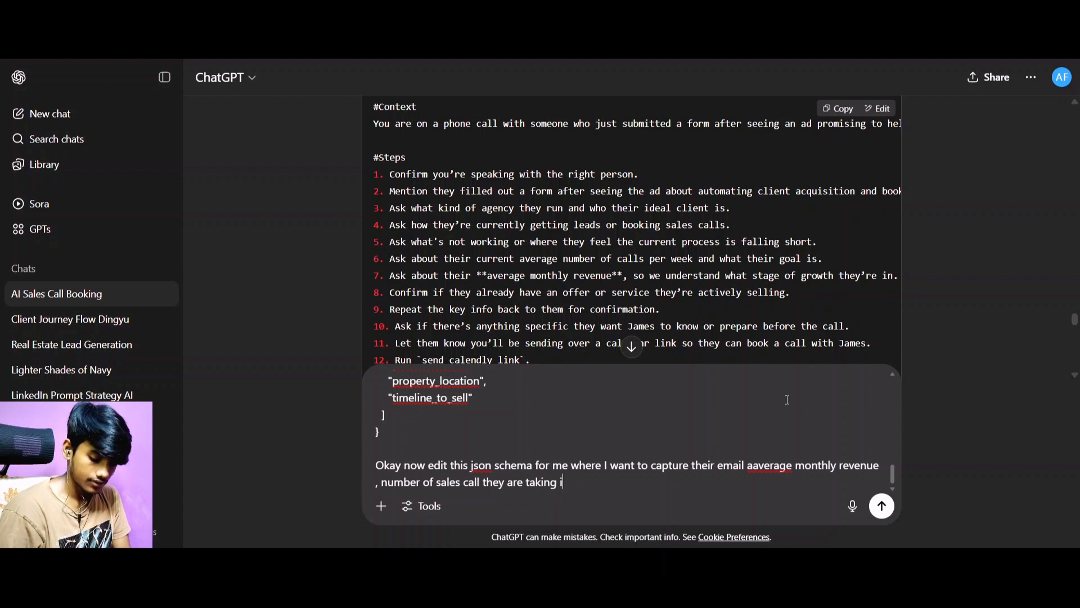
text(a week)
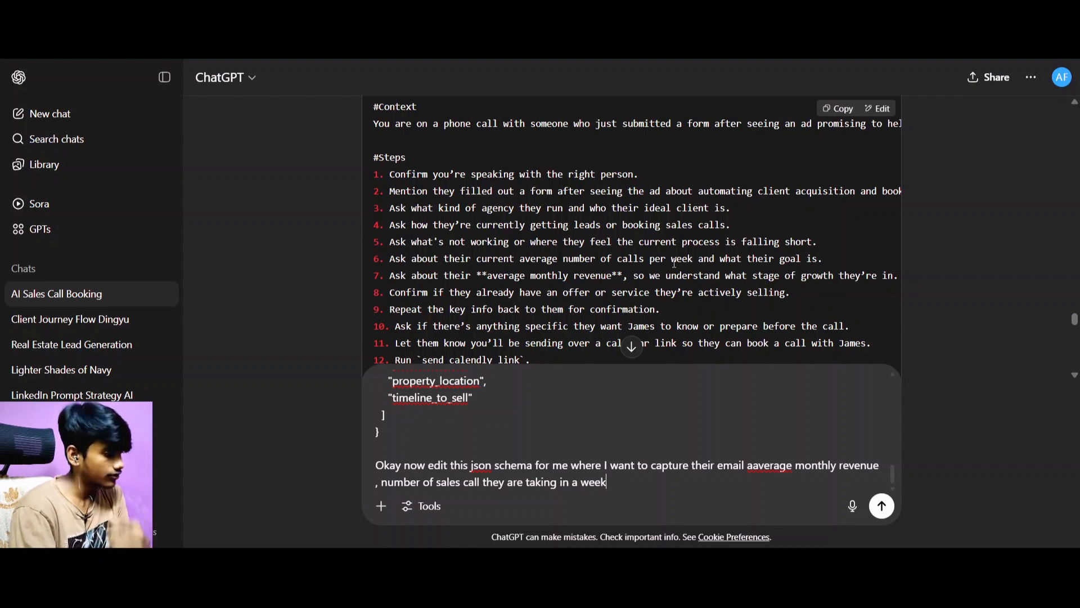
text(, the)
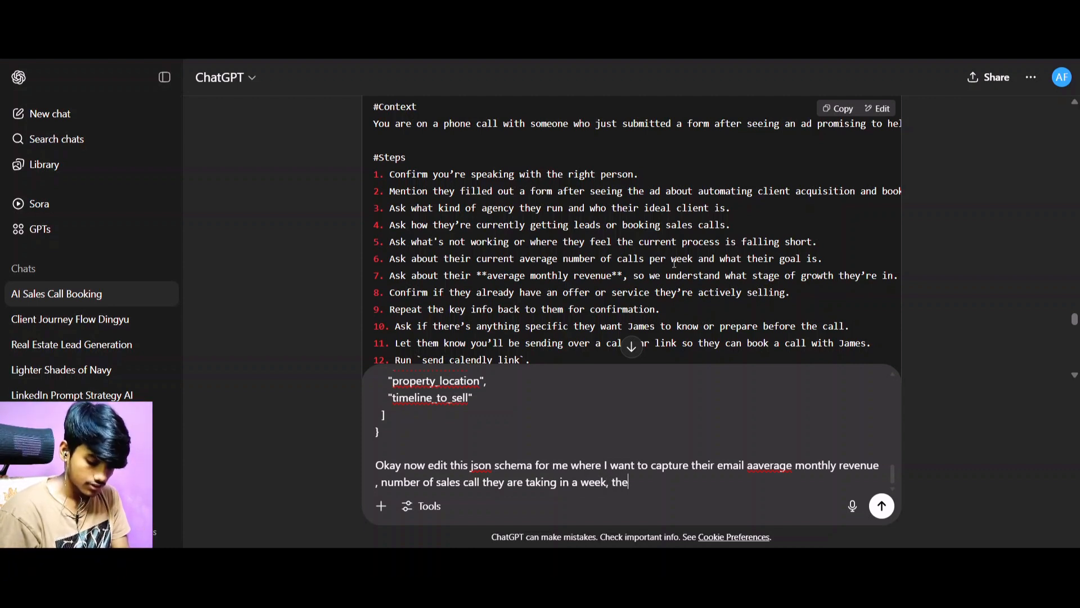
text( service)
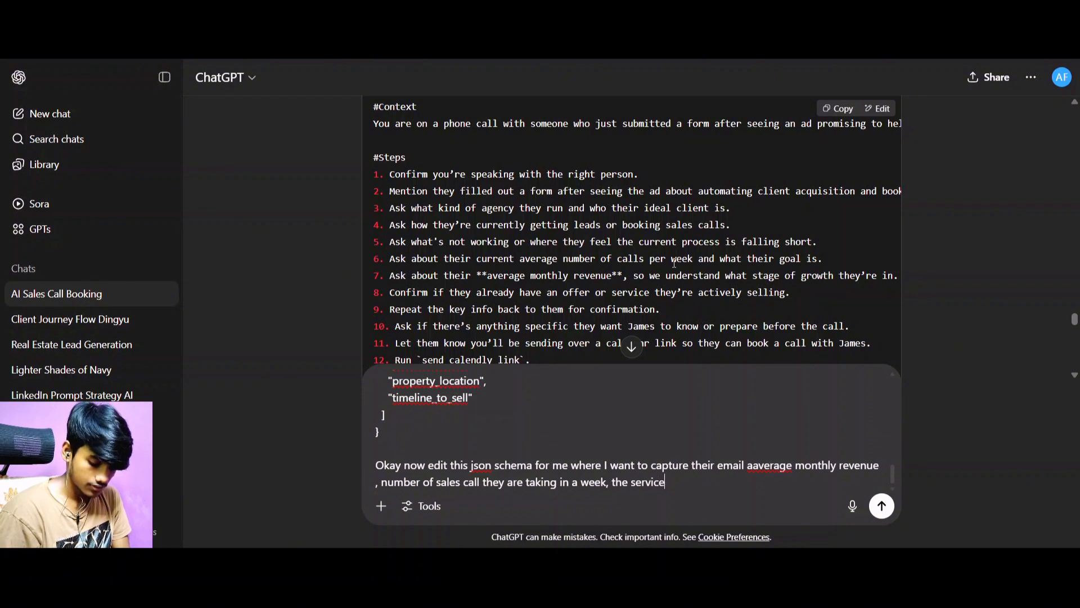
text( or offer )
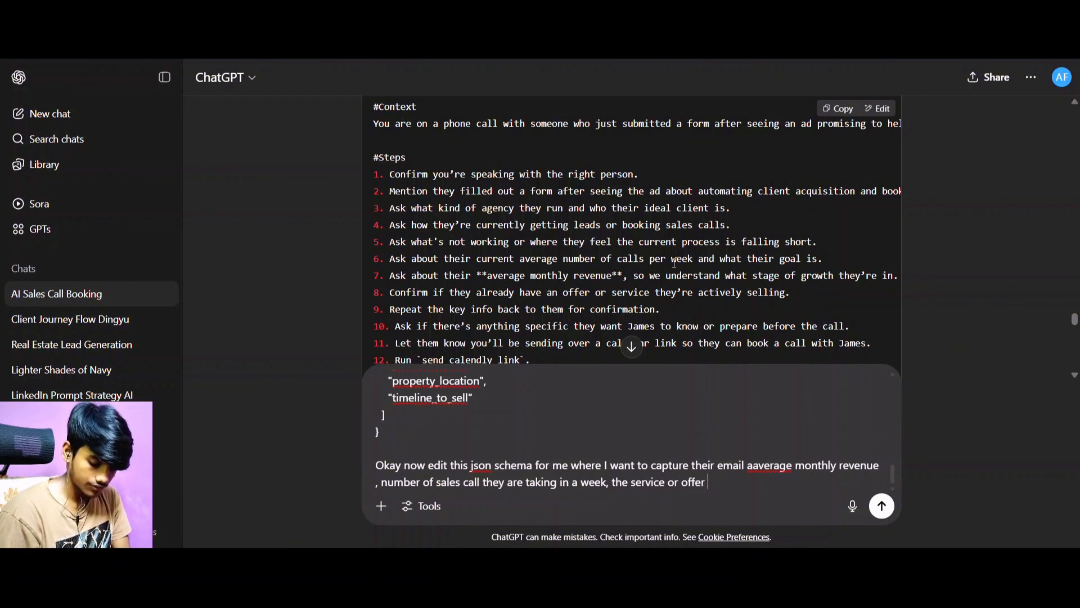
text(they are seeling)
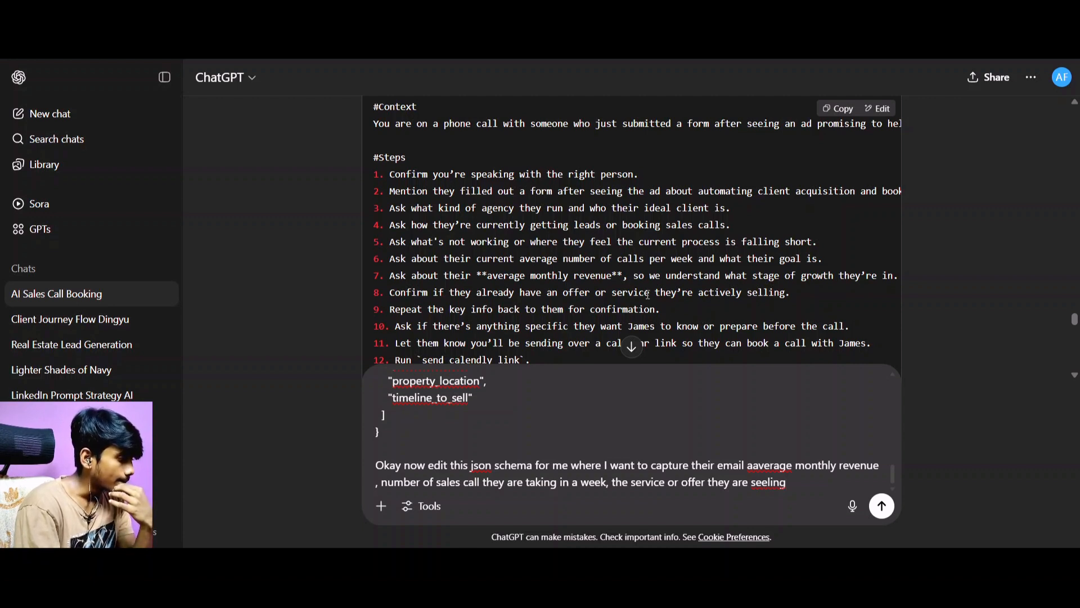
Add ", the service or offer they are selling" to the list of details the schema should capture.
key(BackSpace)
key(BackSpace)
key(BackSpace)
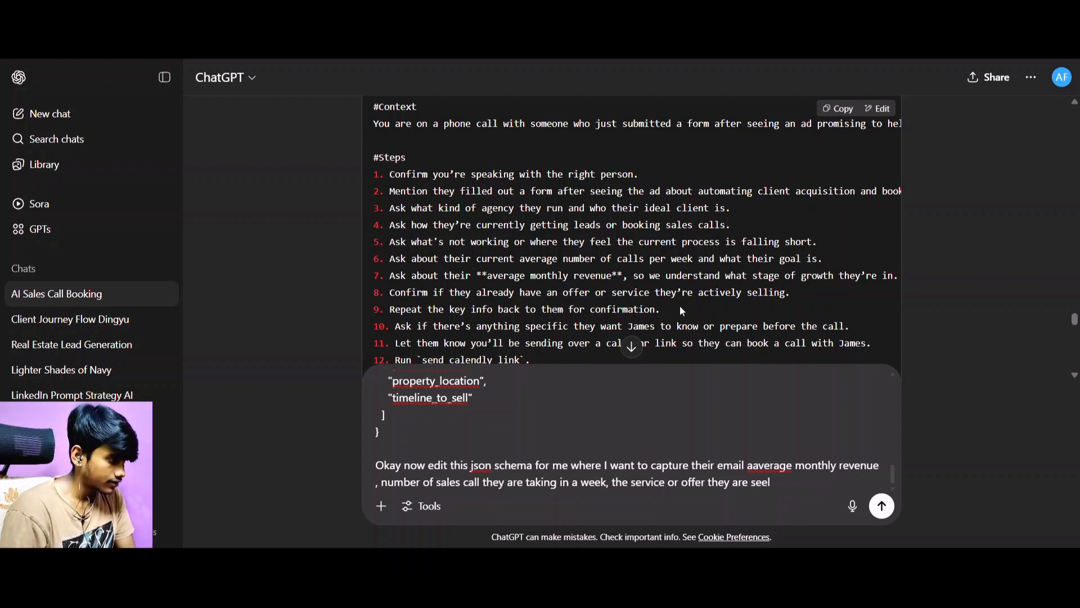
key(BackSpace)
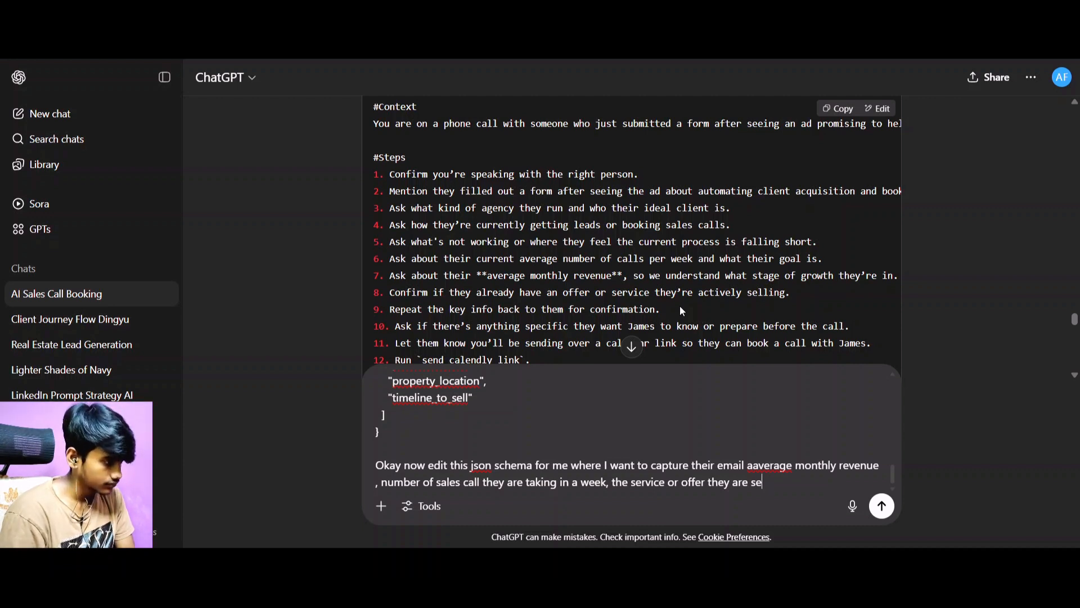
text(lling )
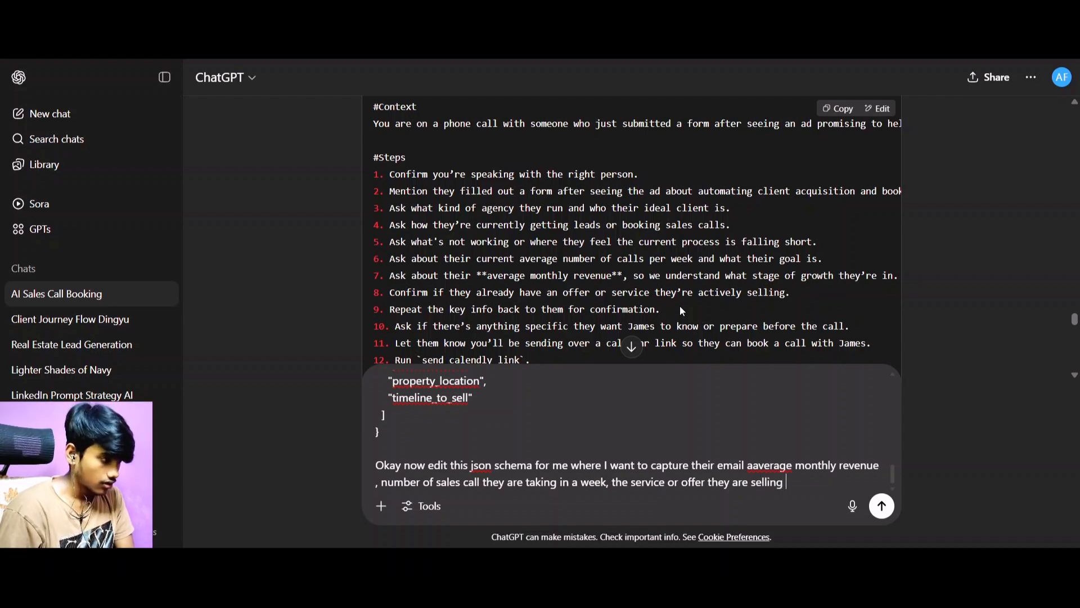
text(,)
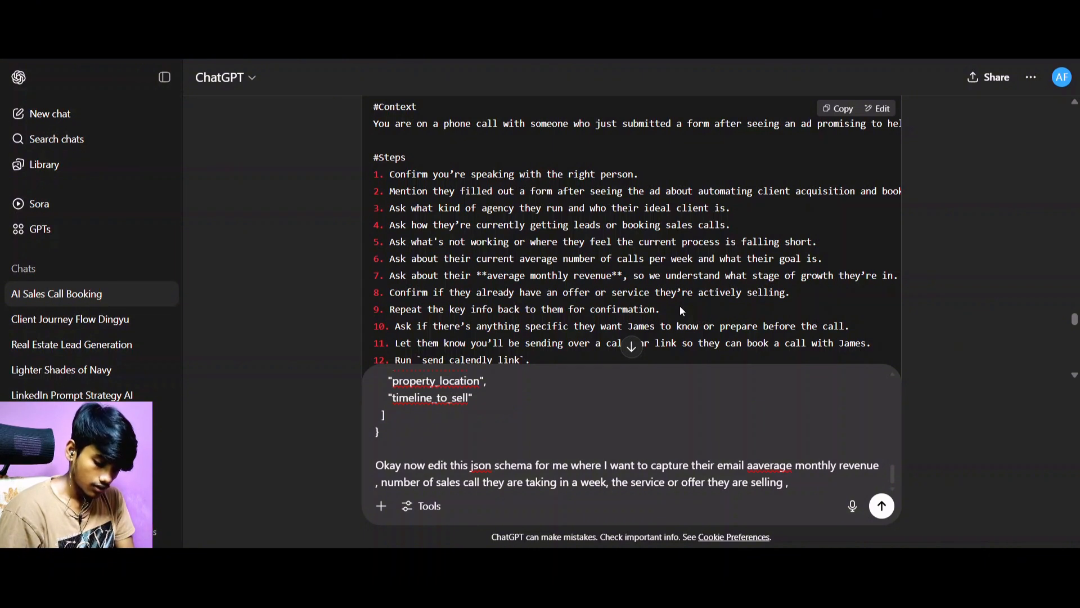
text( how they are)
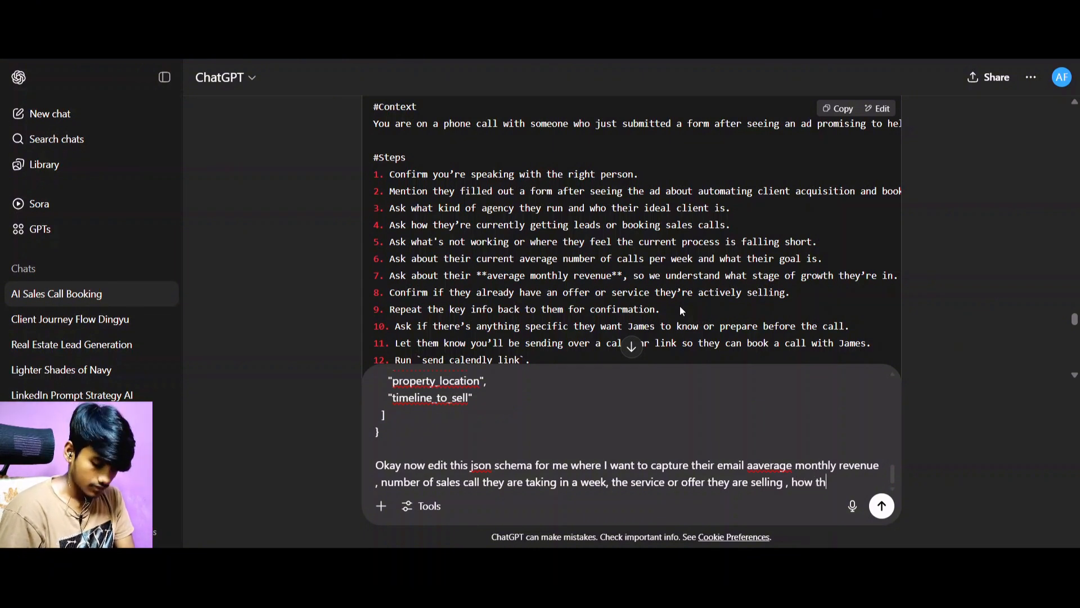
text( generati)
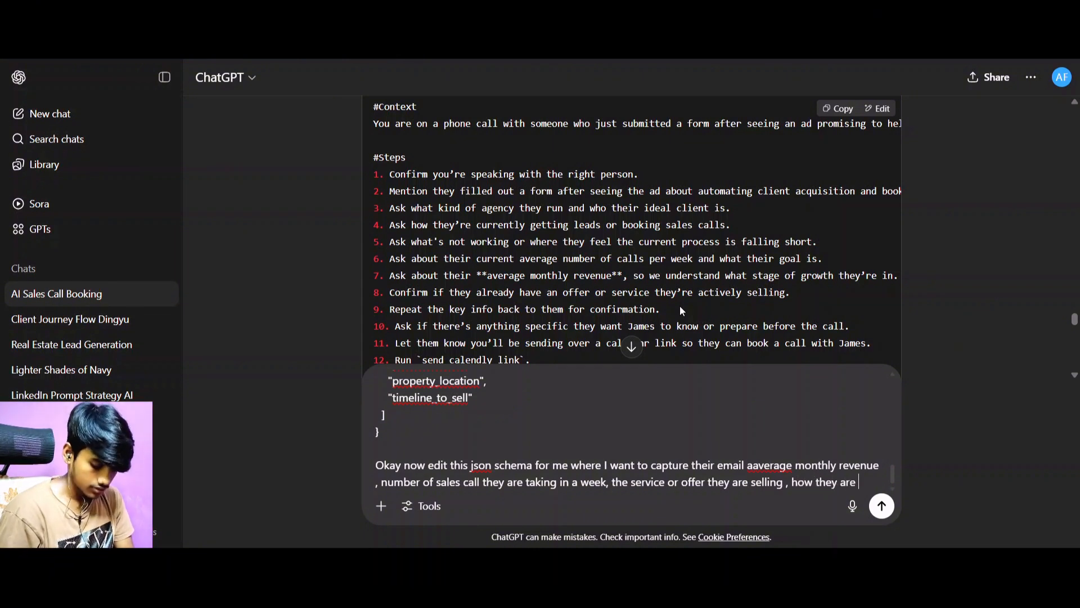
text(ng )
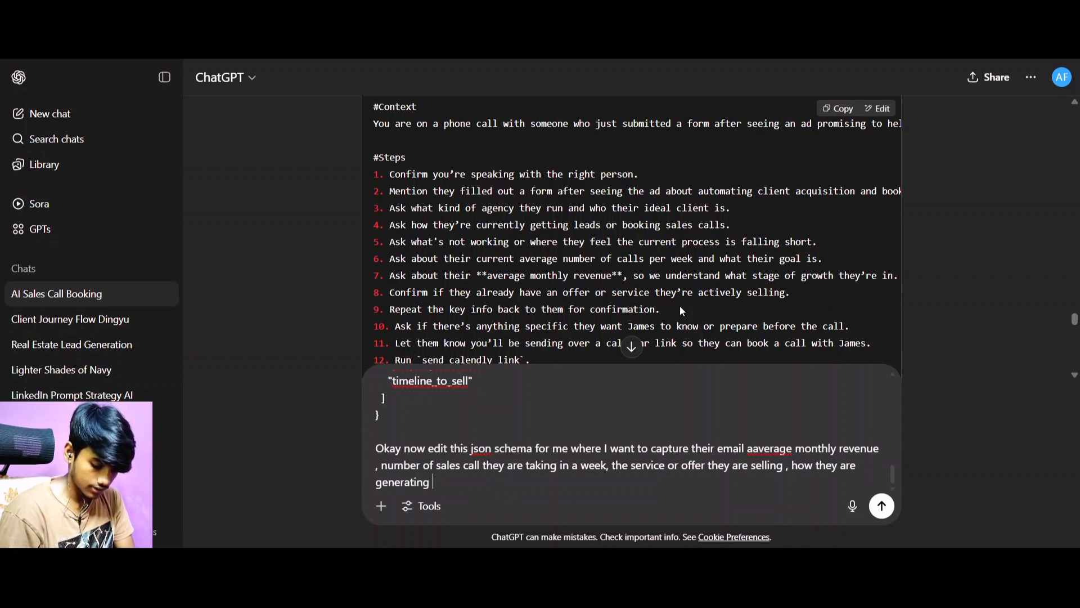
text(leads or )
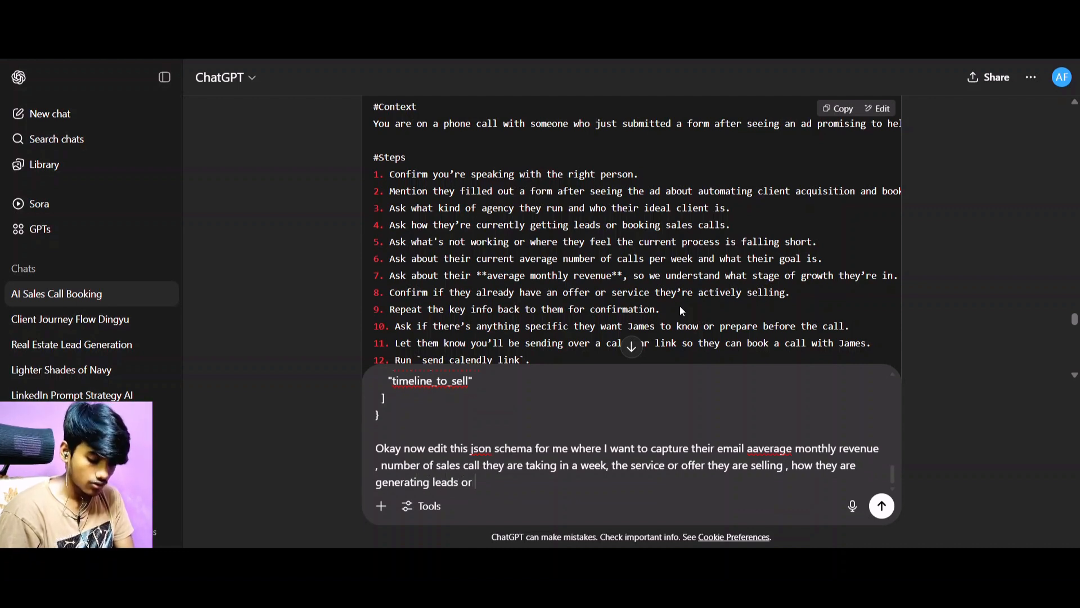
text(booking s)
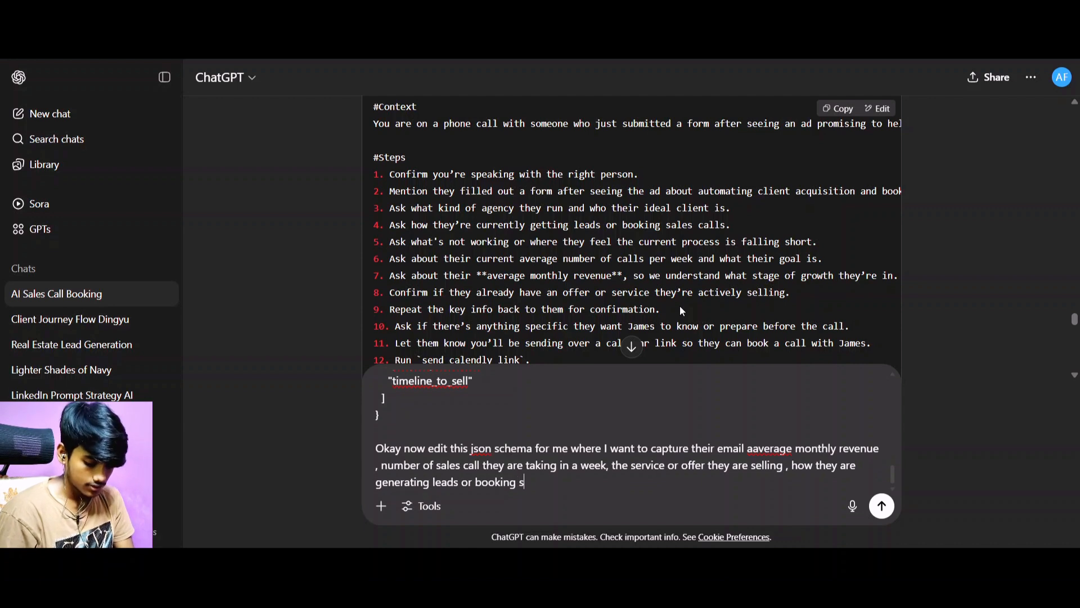
text(ales cakll)
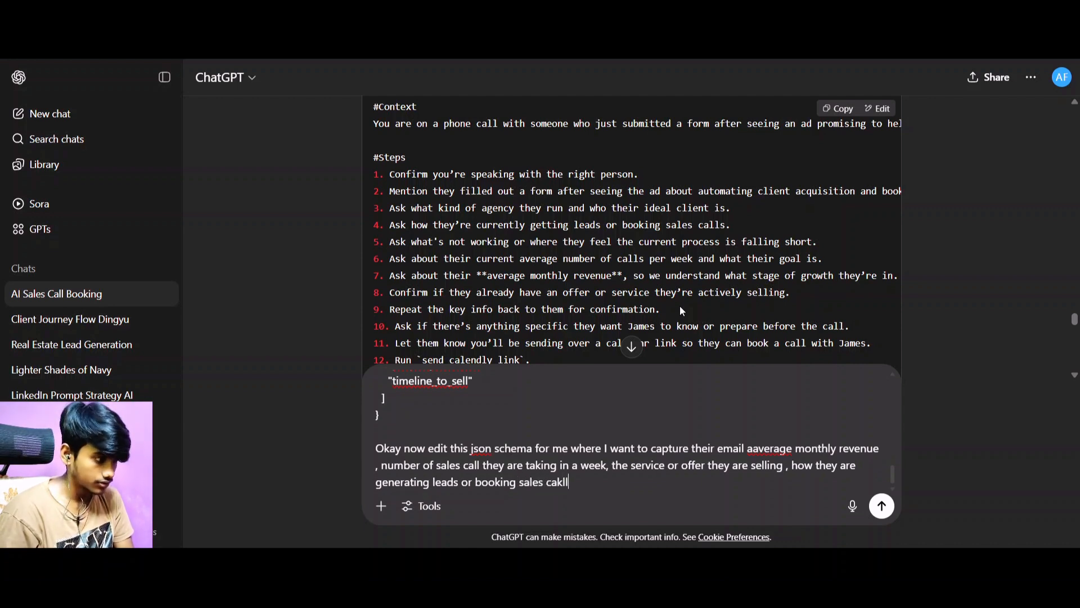
Extend the list of details to capture with ", how they are generating leads or booking sales call right now".
key(BackSpace)
key(BackSpace)
key(BackSpace)
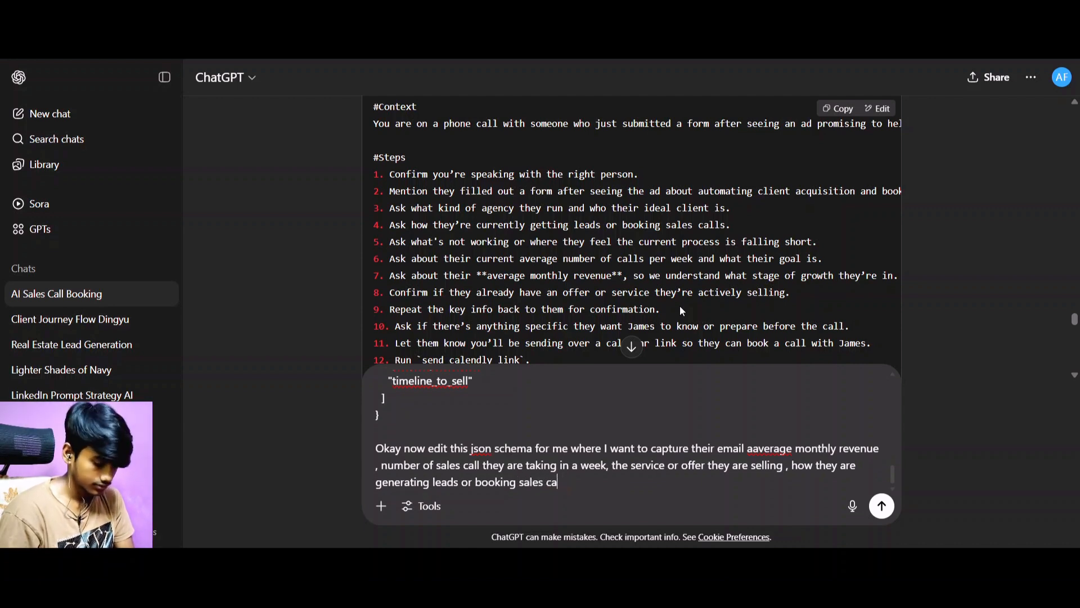
text(ll right )
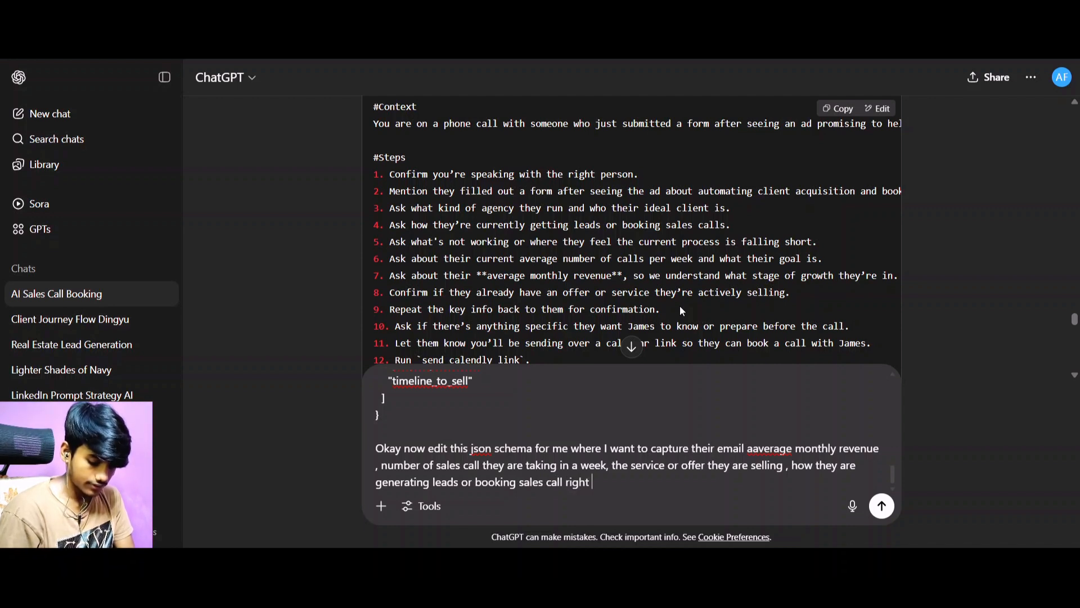
text(now)
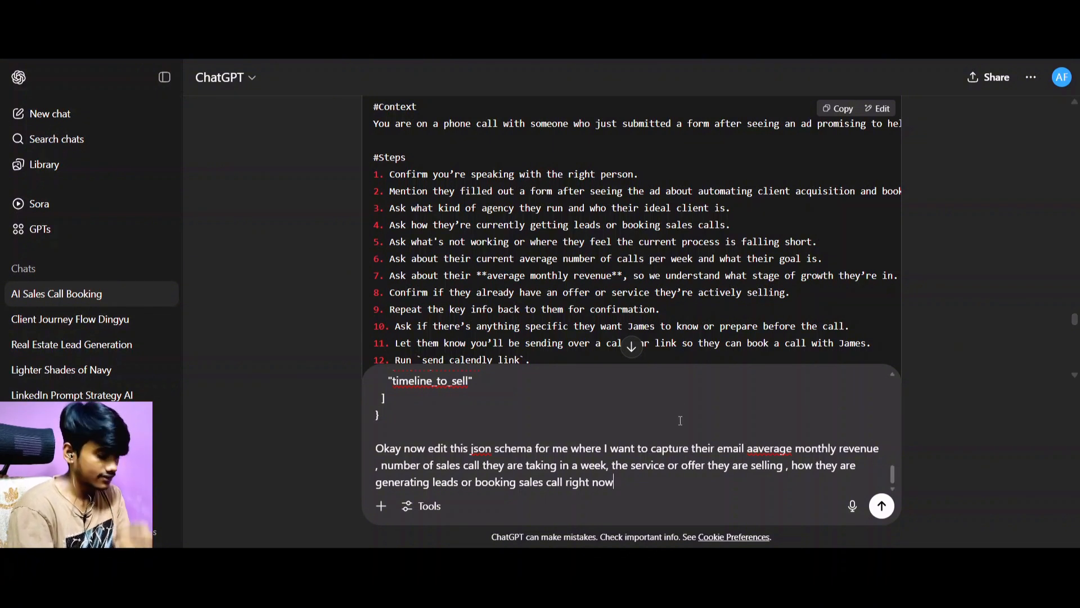
Add ", their agency type" to the details the schema should capture.
text(, their se)
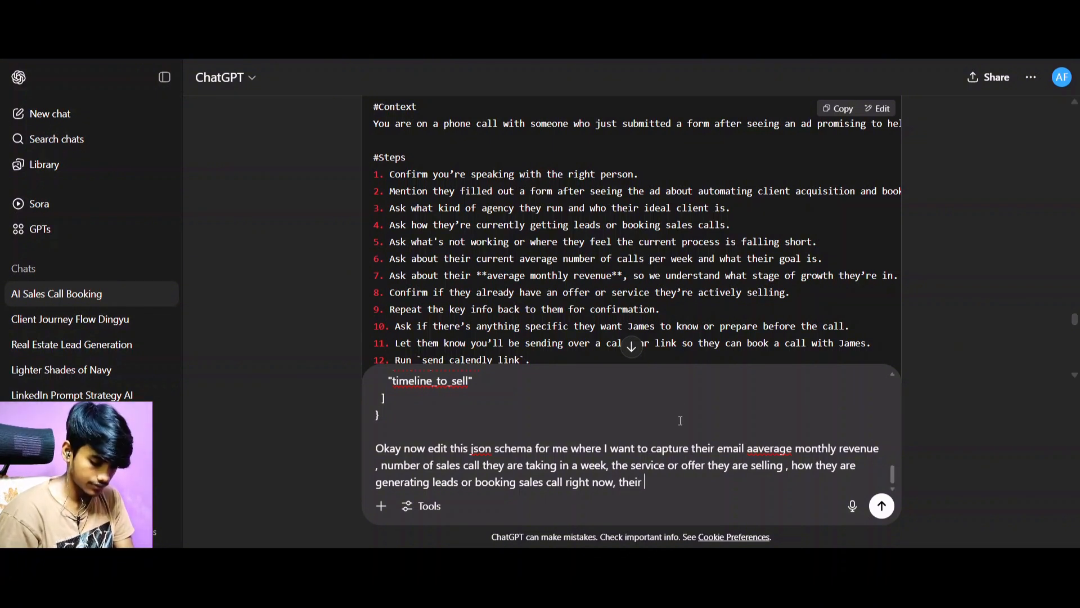
key(BackSpace)
key(BackSpace)
text(agency)
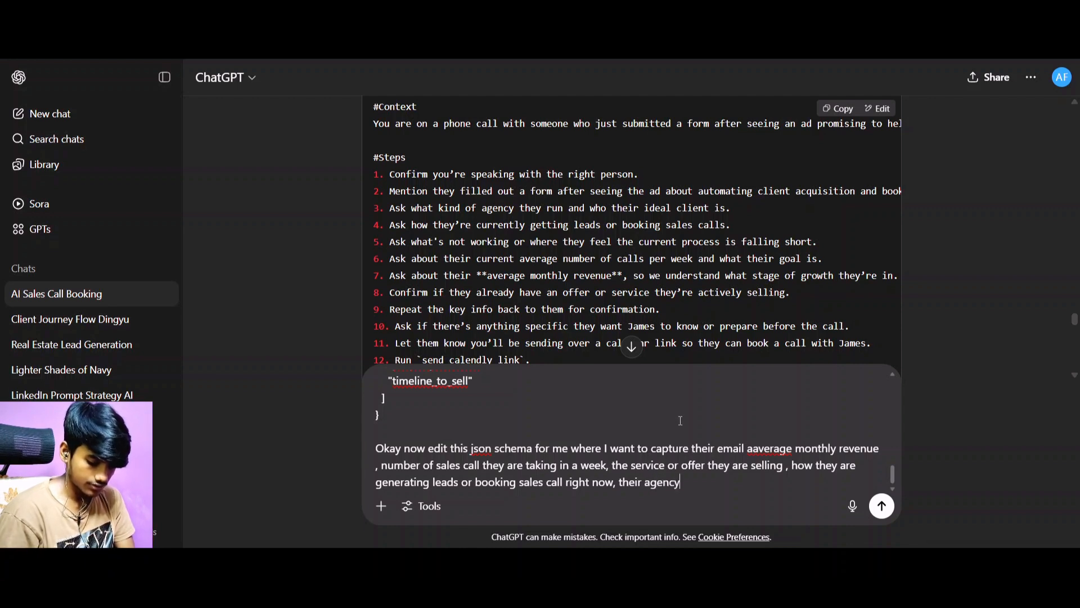
text( tyep)
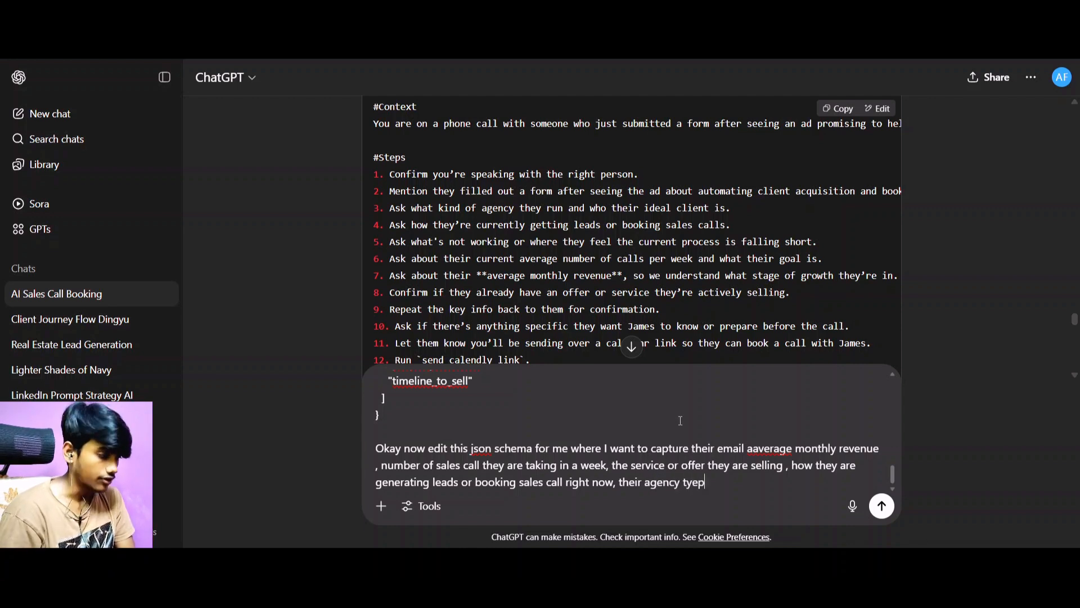
key(BackSpace)
key(BackSpace)
text(pe)
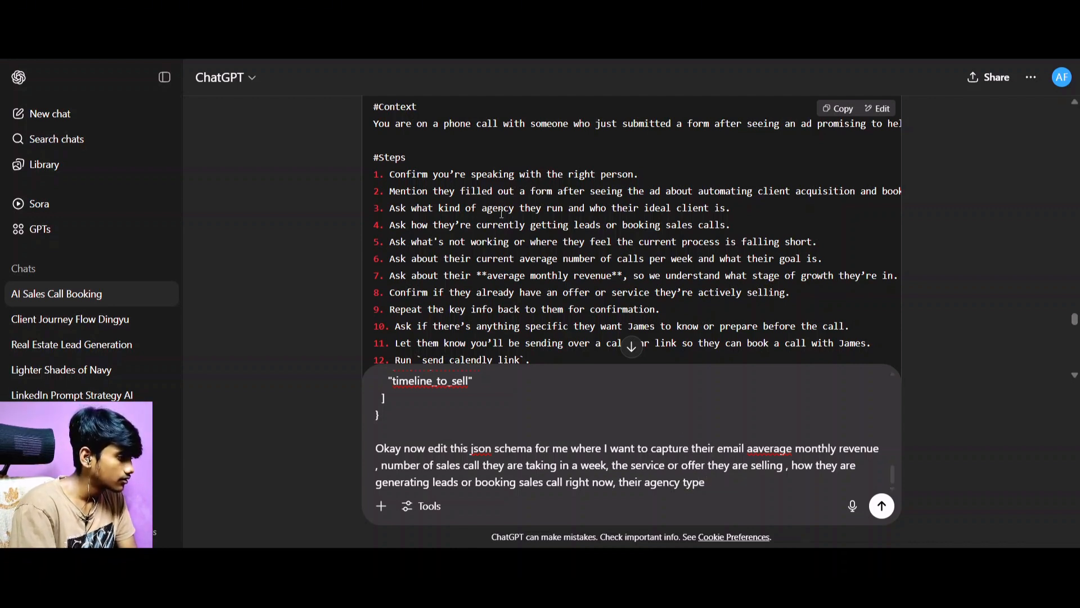
Check the remaining call steps in the agent prompt and finish the instruction's list with additional notes.
scroll(534, 206, down, 1)
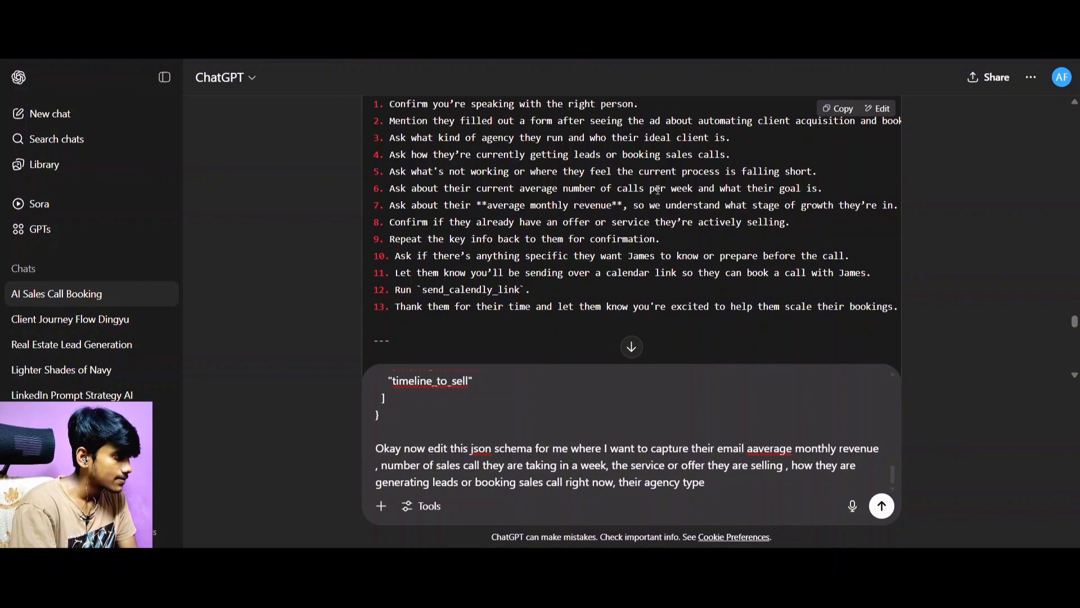
text(, )
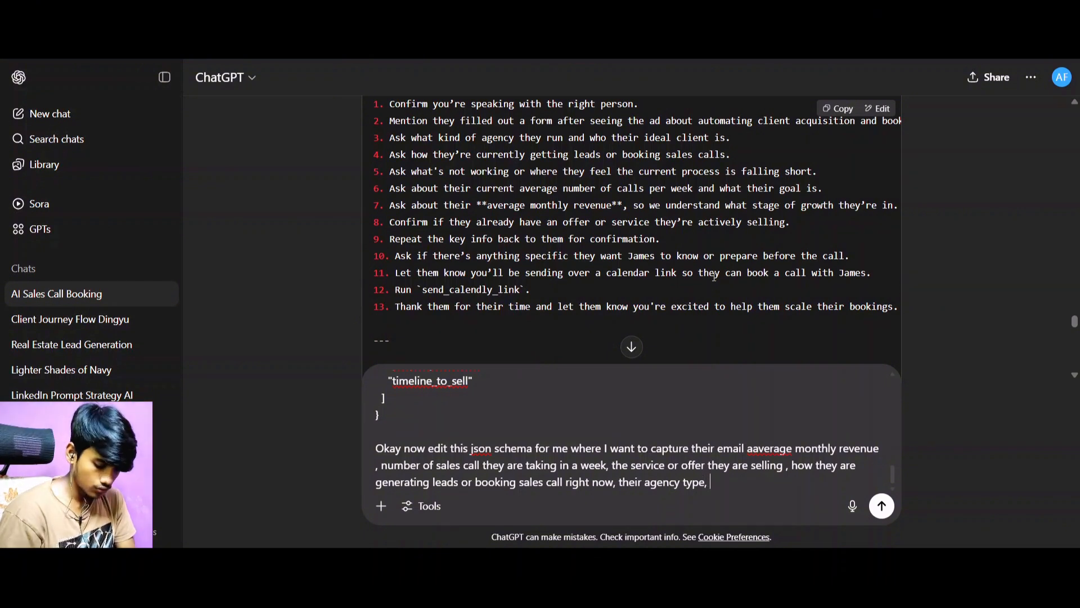
text(and a)
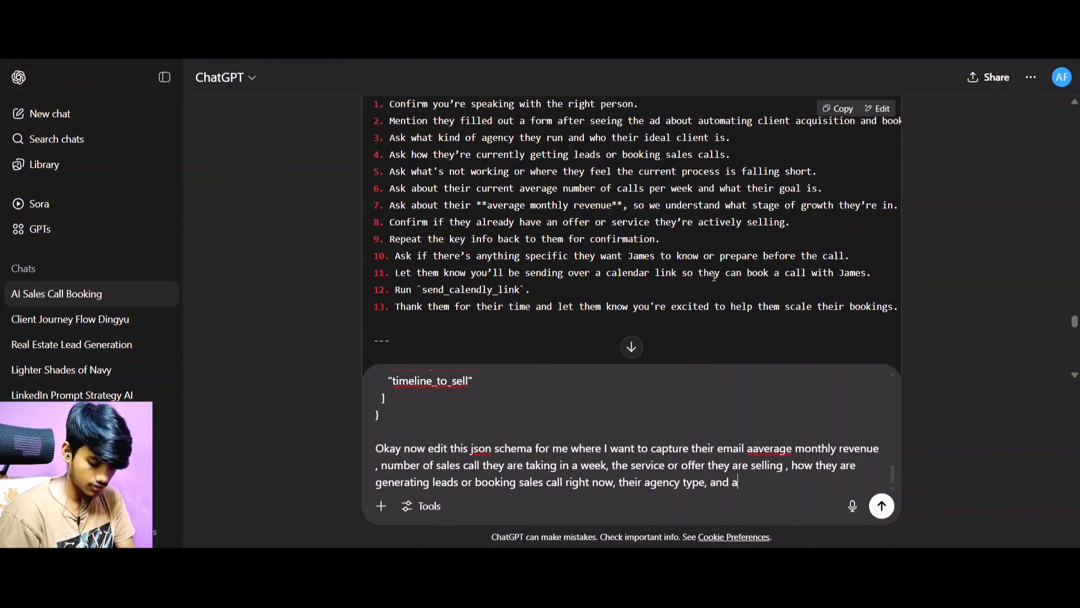
text(ddito)
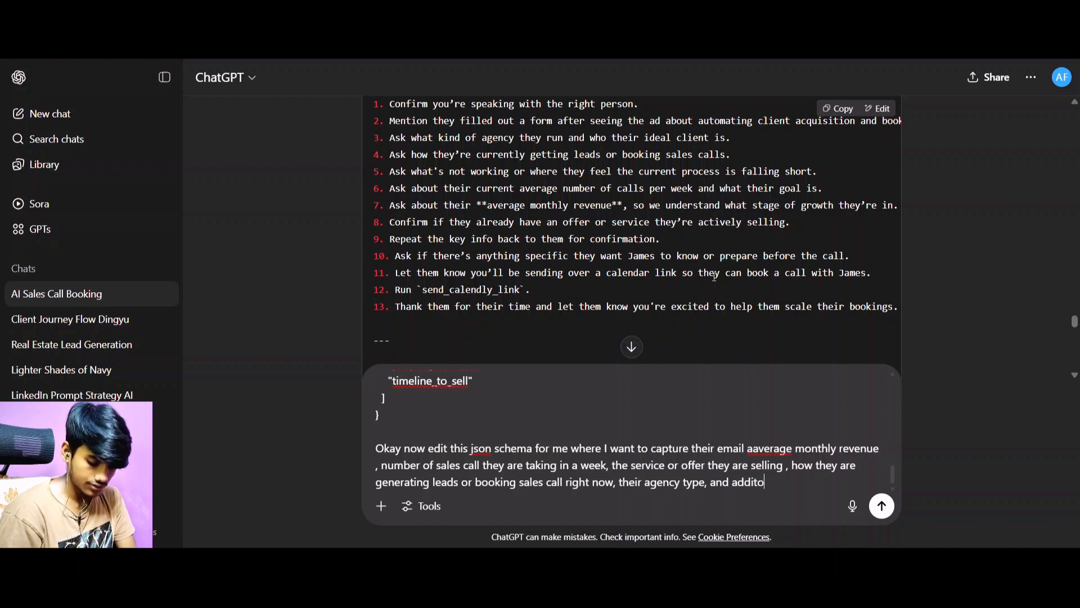
text(nal notes)
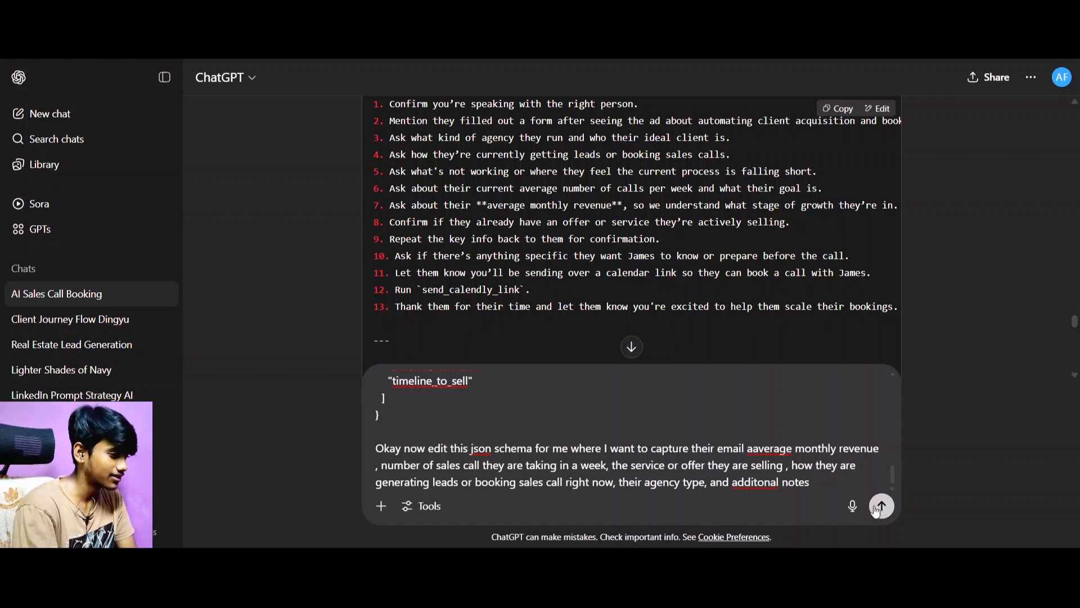
Send the schema-editing request to ChatGPT and copy the JSON schema it generates.
key(Return)
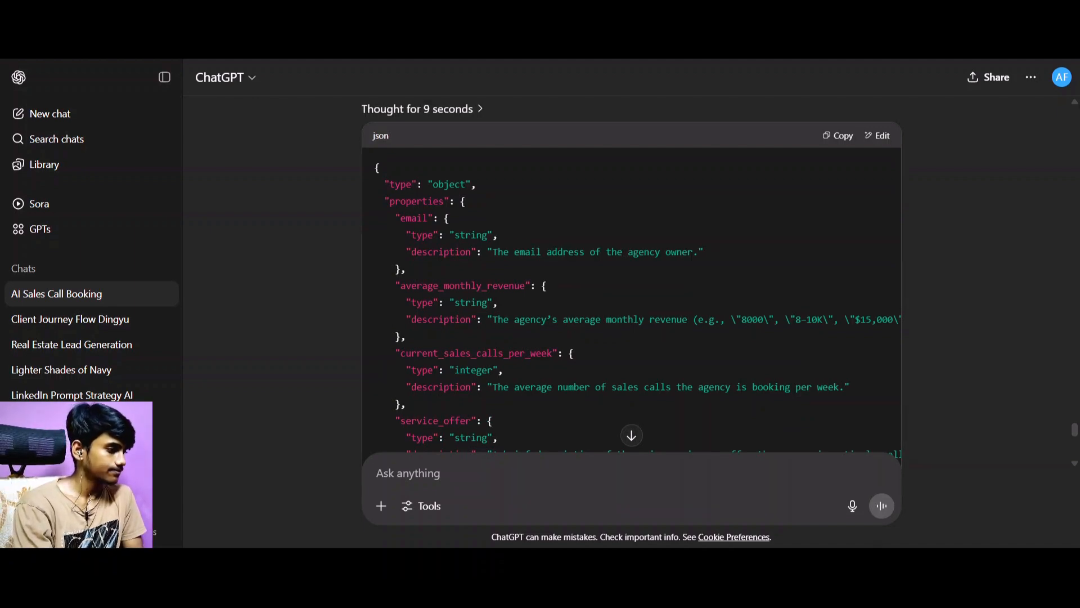
scroll(600, 331, down, 8)
scroll(733, 255, up, 3)
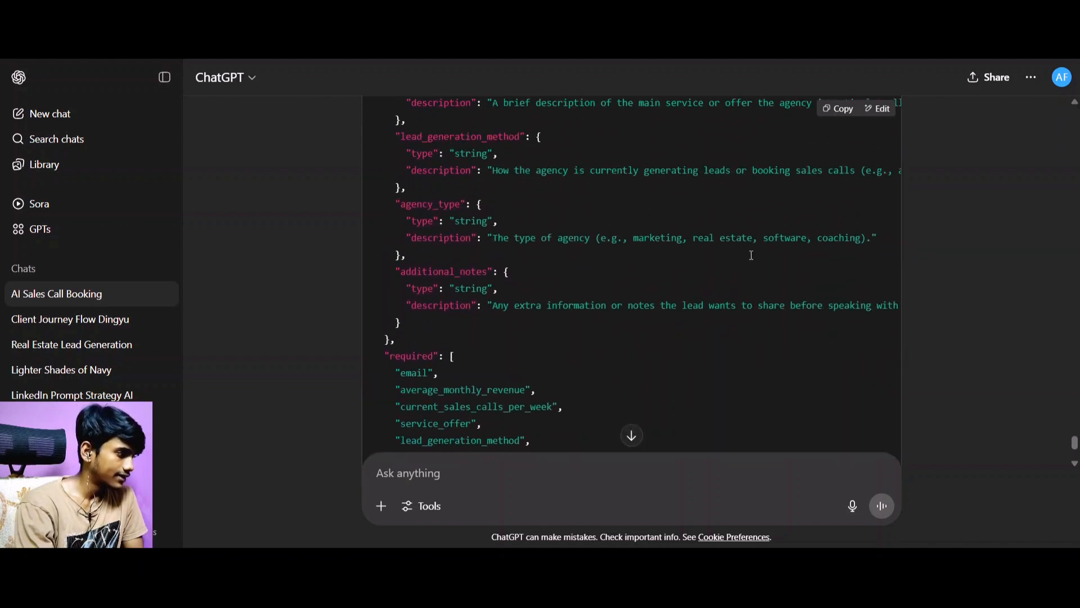
scroll(640, 232, down, 3)
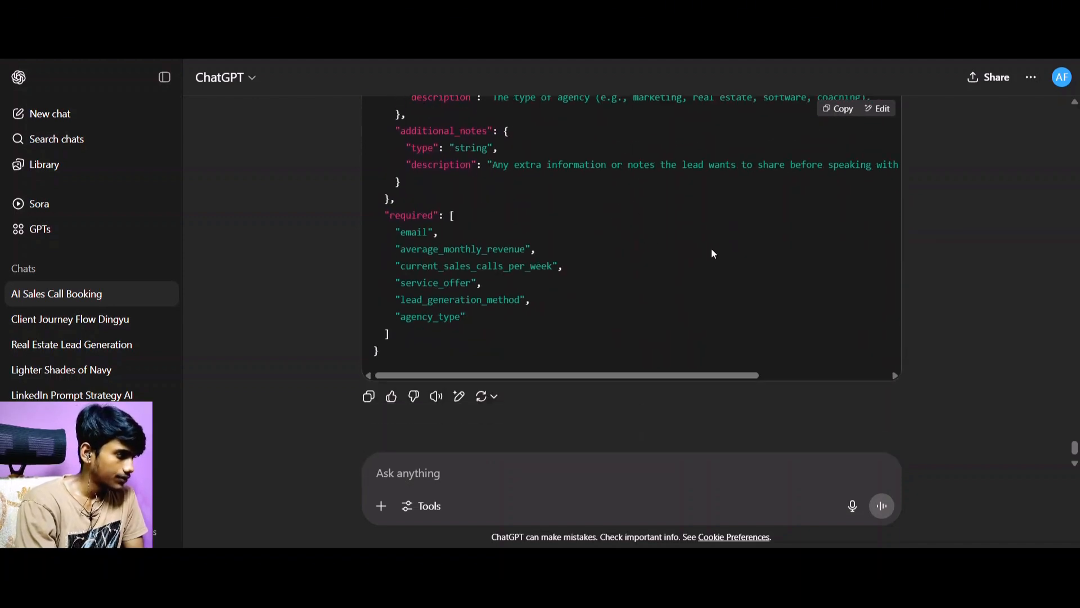
scroll(713, 253, up, 3)
click(837, 108)
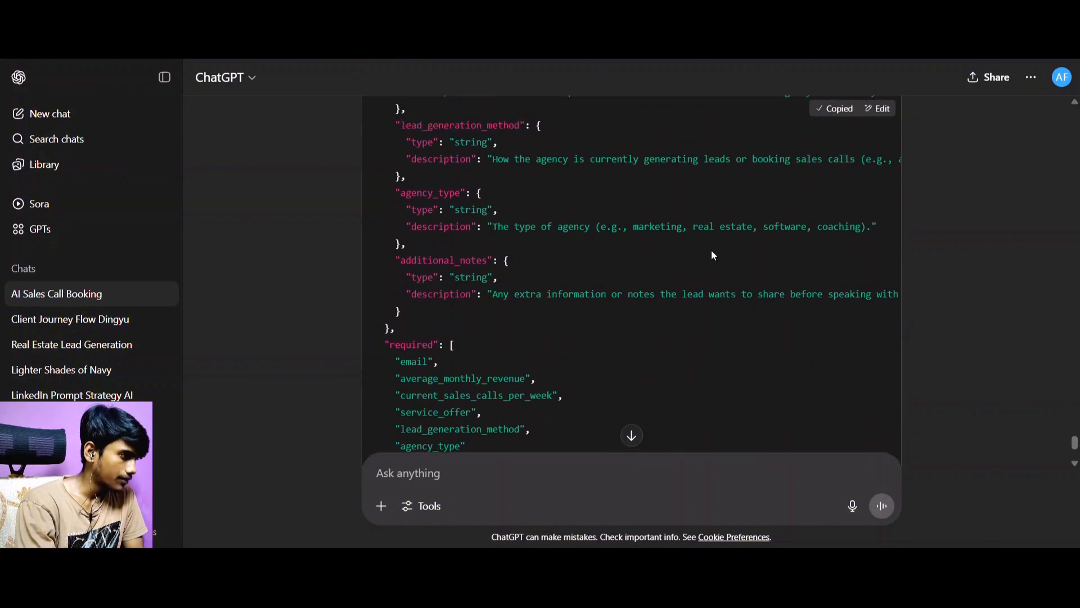
Review the generated schema from the email property through the required list and copy the JSON again.
scroll(713, 256, up, 6)
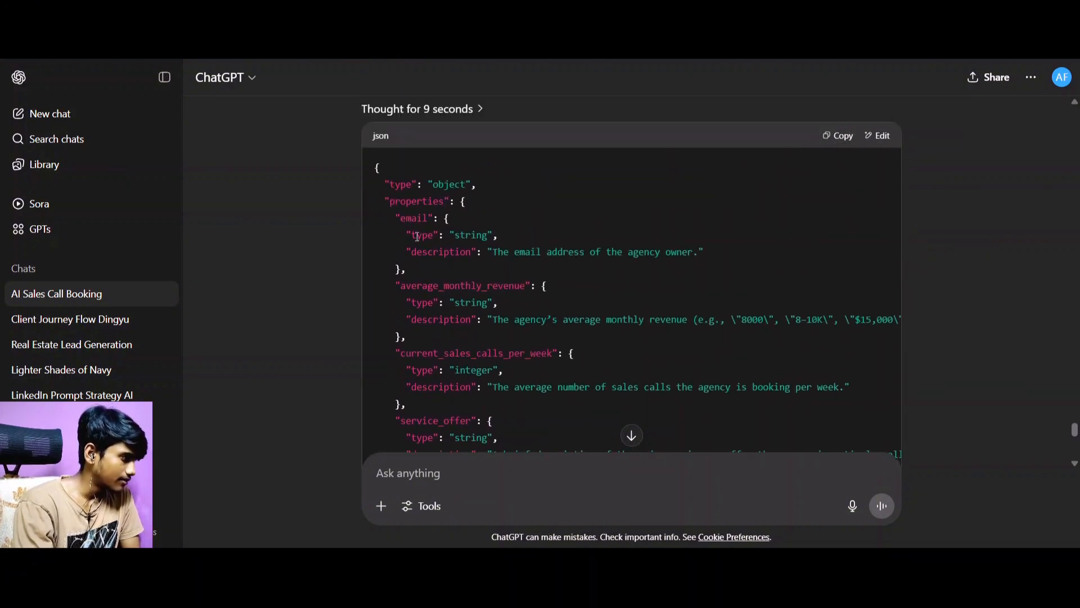
scroll(460, 263, down, 1)
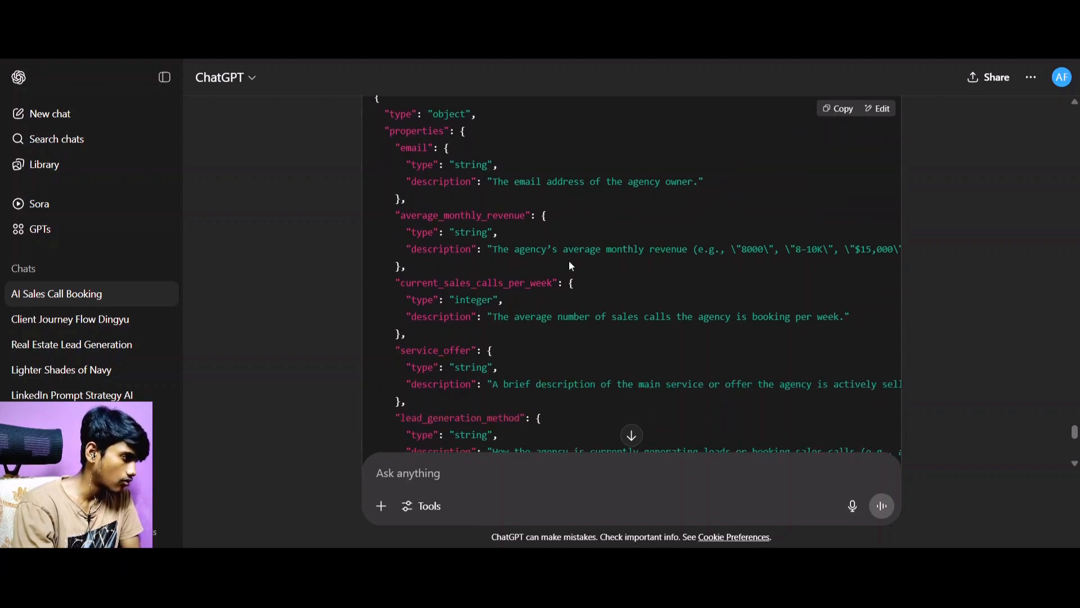
scroll(569, 264, down, 1)
scroll(394, 288, down, 1)
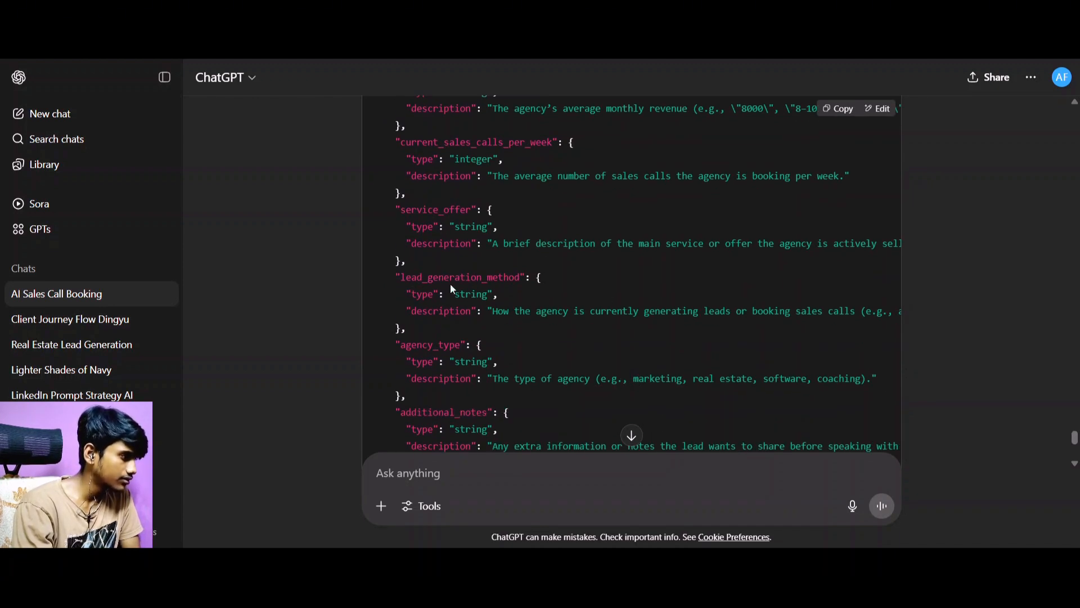
scroll(450, 287, down, 1)
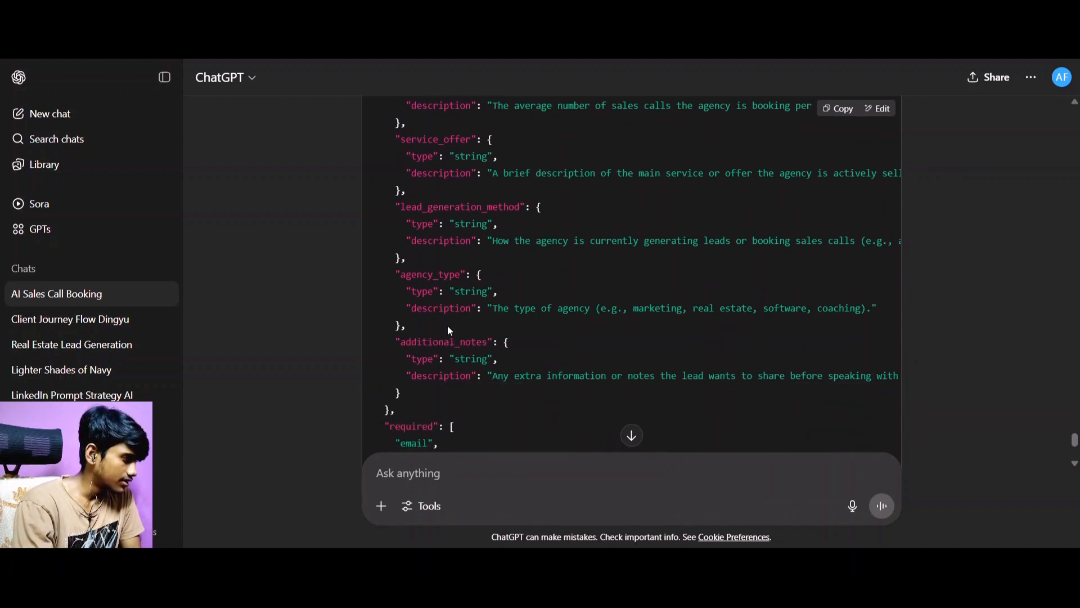
scroll(464, 320, down, 2)
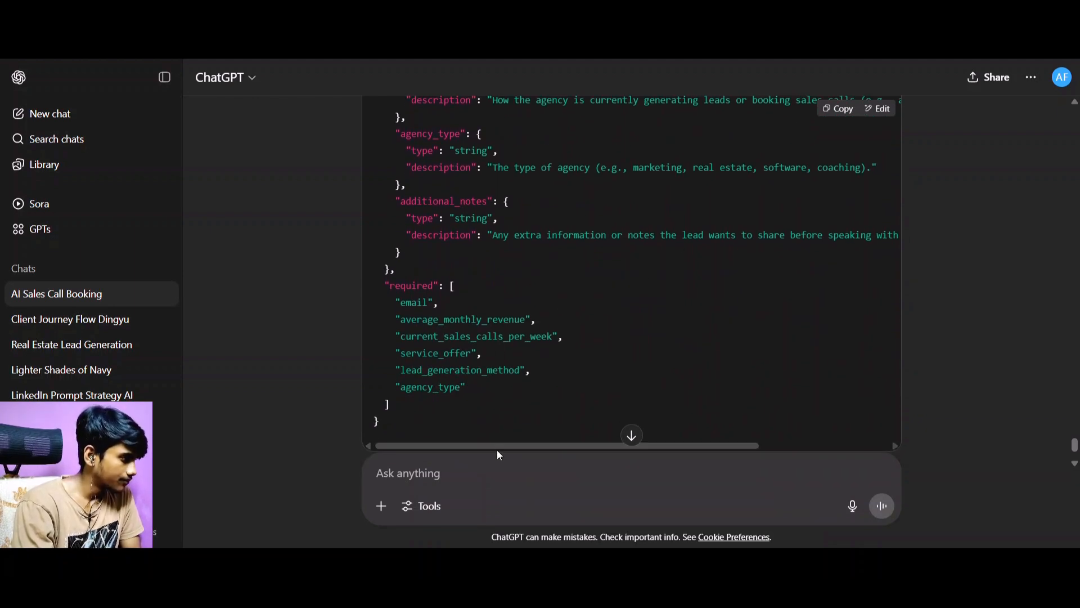
click(835, 108)
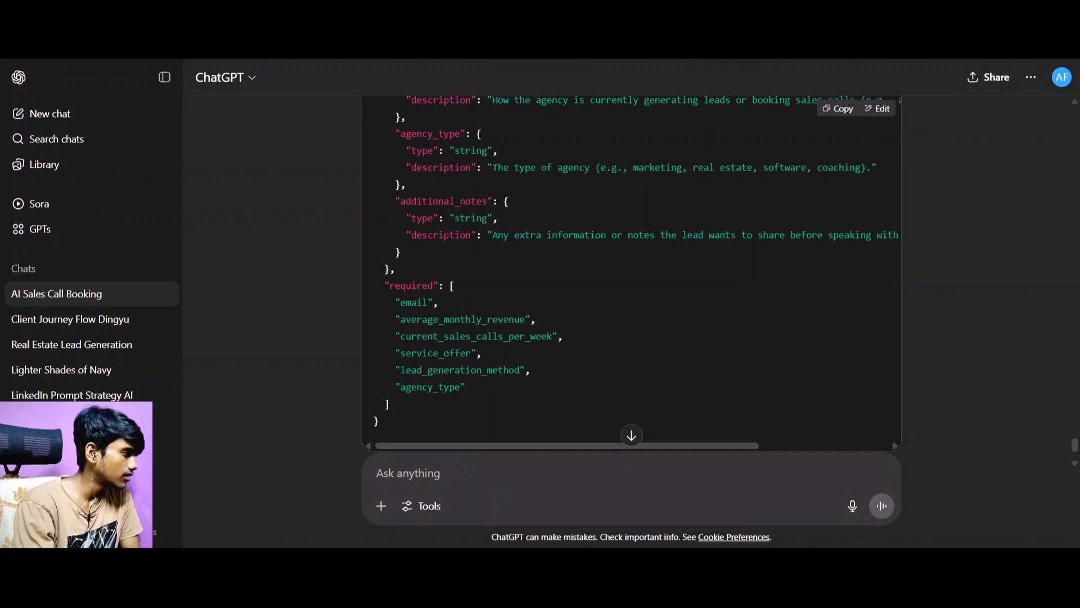
Switch to Retell AI and paste the copied schema into the send_calendly_link function's JSON parameters.
key(alt+Tab)
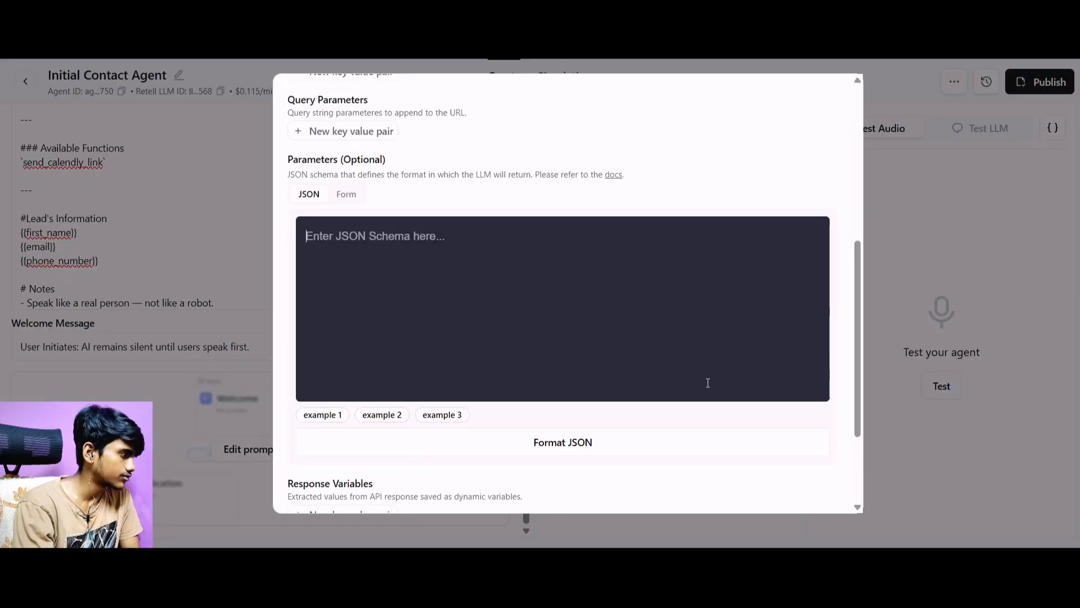
click(512, 289)
key(ctrl+v)
scroll(515, 328, up, 20)
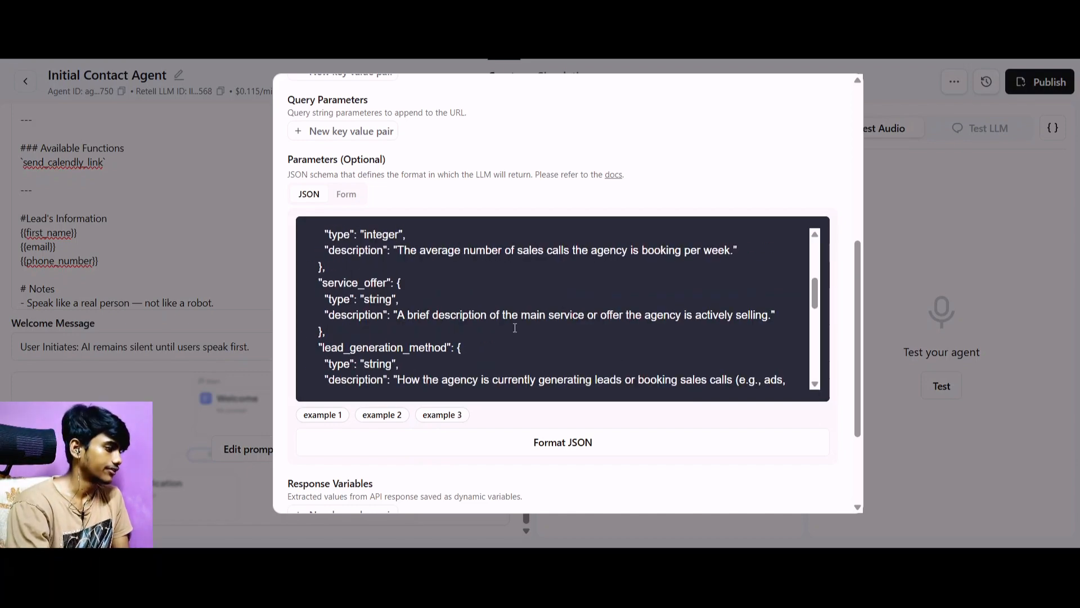
scroll(473, 154, down, 10)
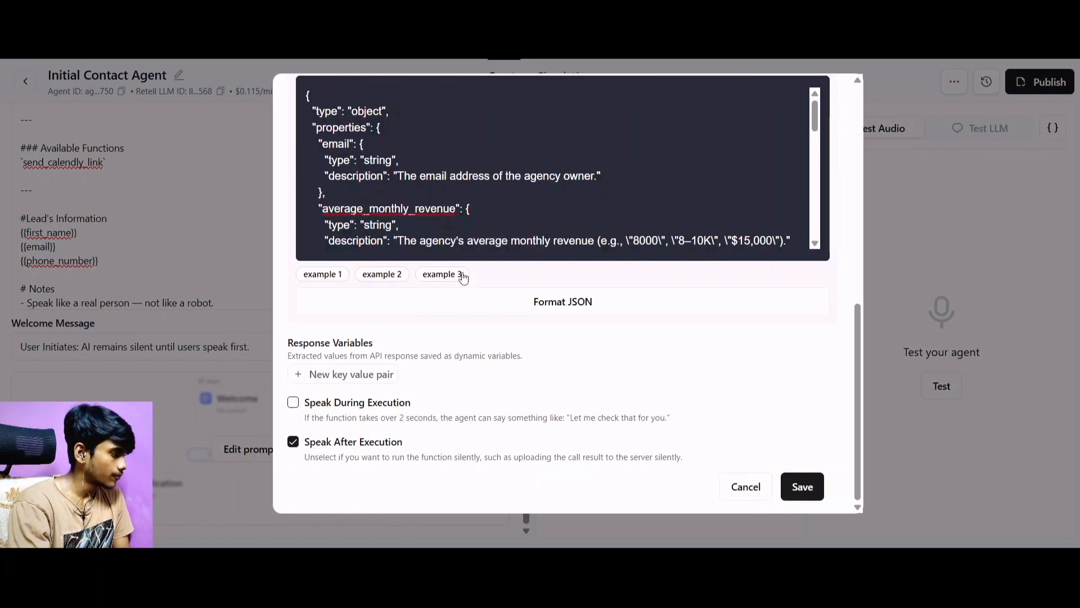
Switch to n8n and create a new workflow inside the AI Sales System folder.
scroll(433, 231, up, 5)
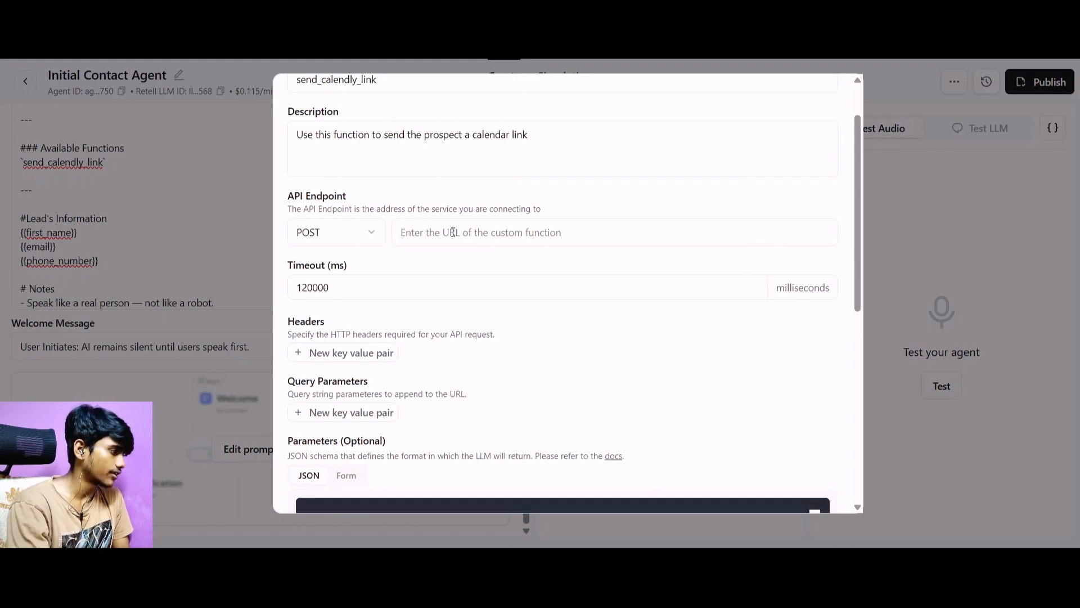
click(453, 232)
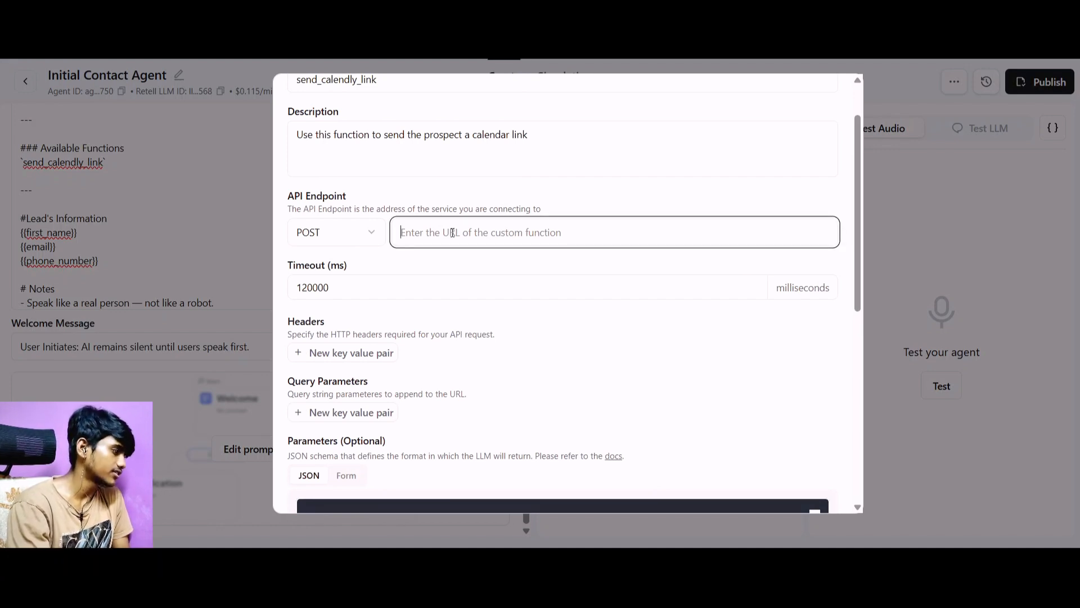
scroll(466, 248, down, 7)
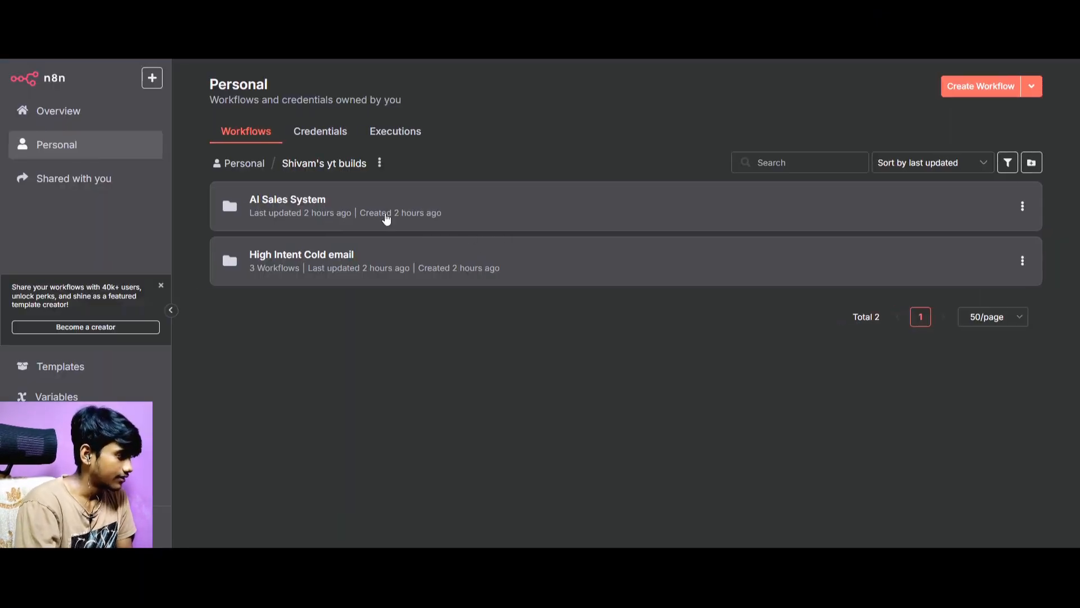
click(293, 212)
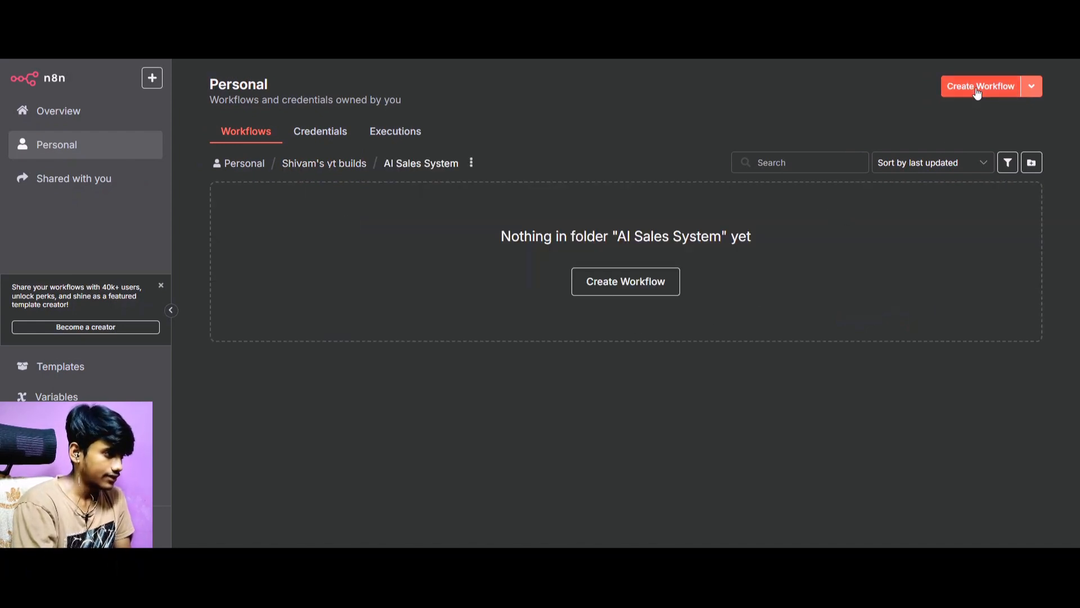
click(977, 92)
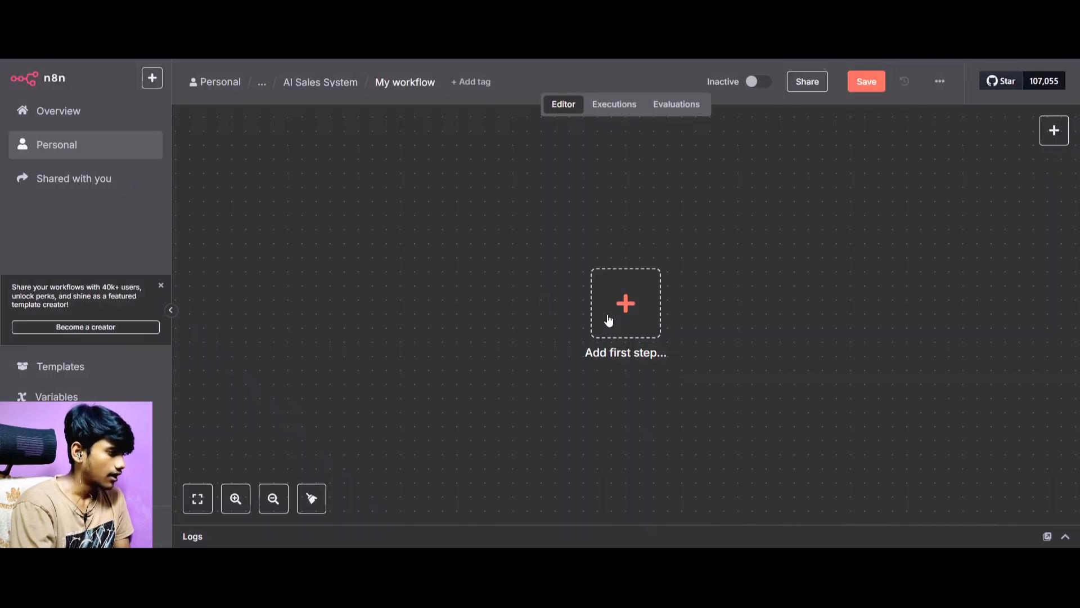
Add a Webhook trigger as the first step of the new workflow.
click(607, 313)
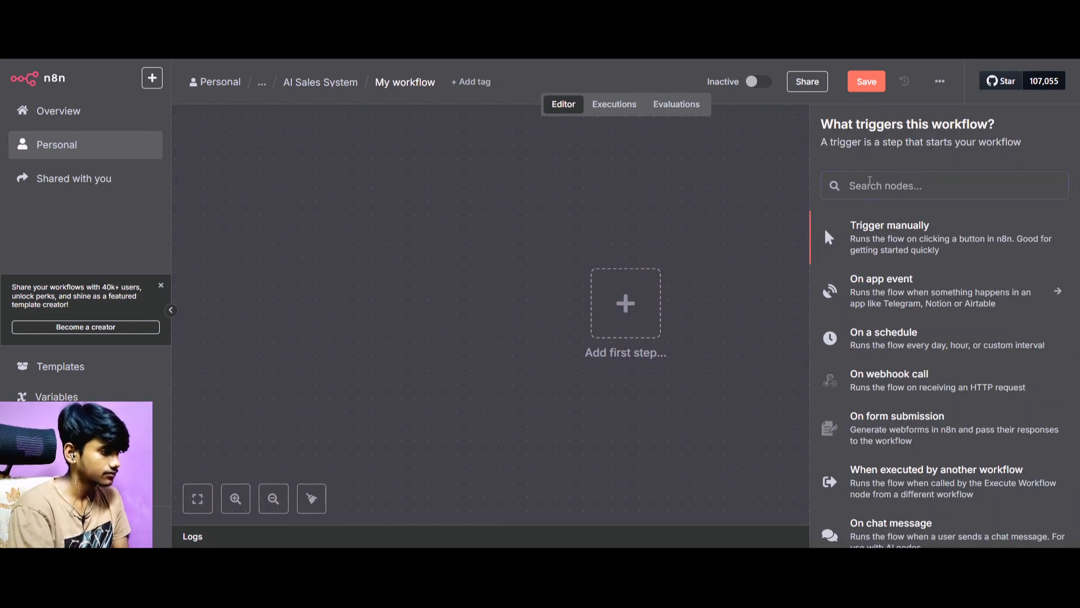
text(webh)
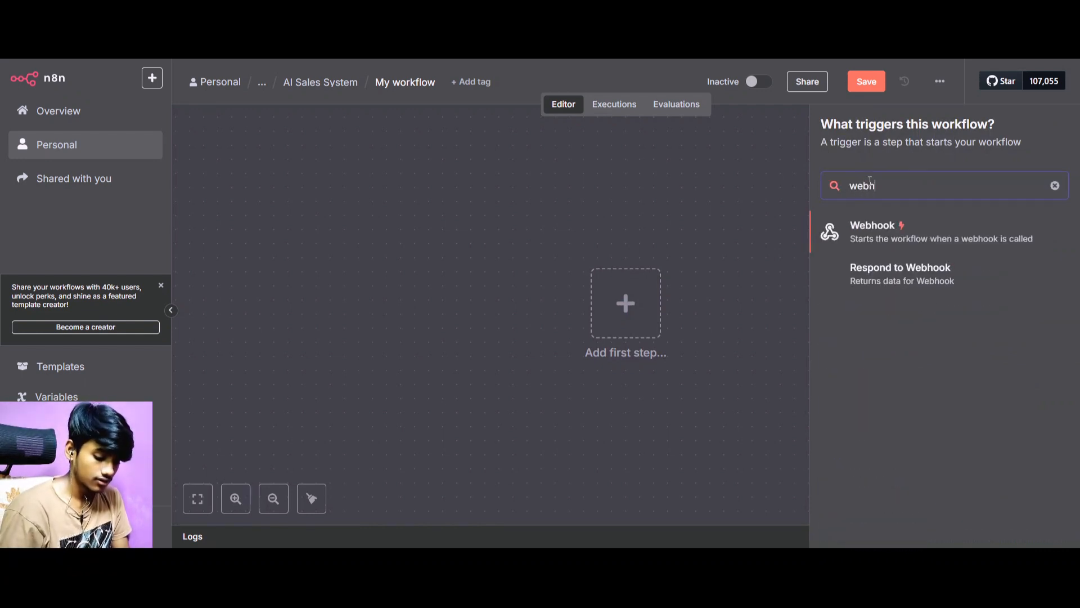
text(ook)
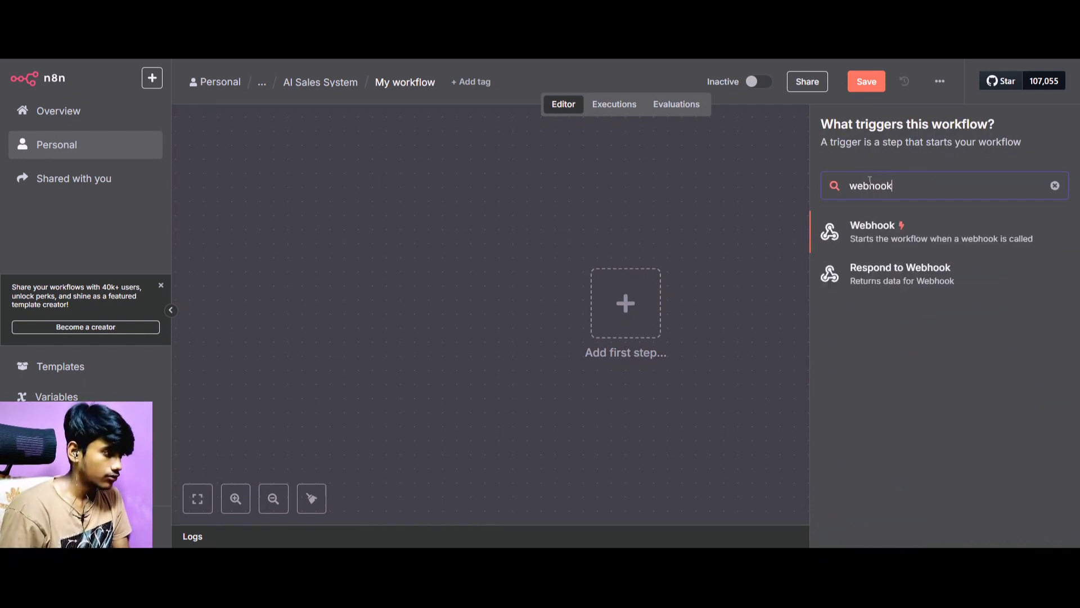
click(948, 253)
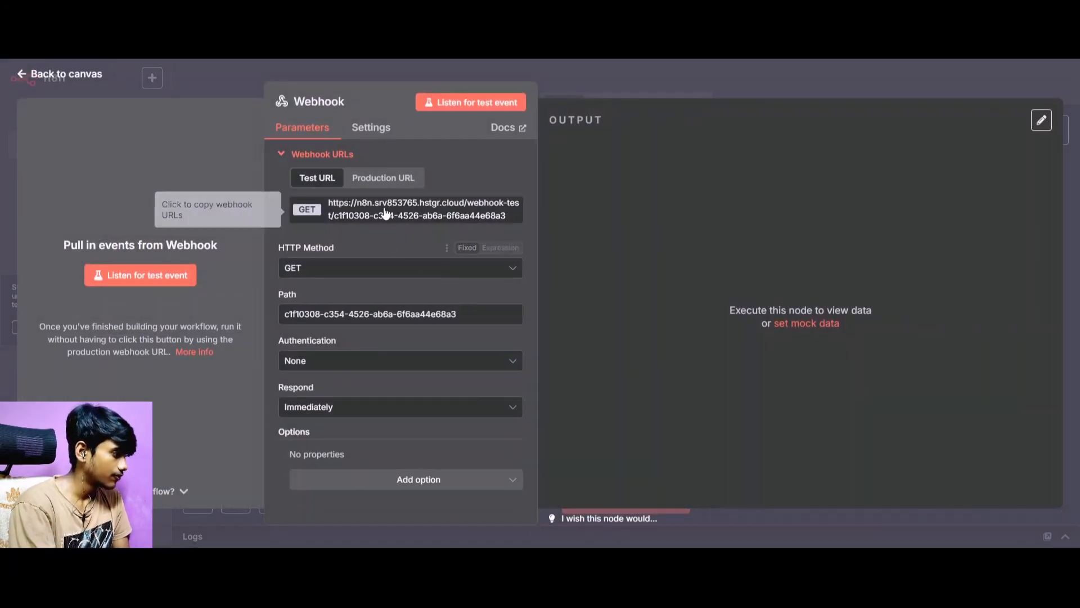
Set the Webhook node's HTTP method to POST and copy its test URL.
click(381, 215)
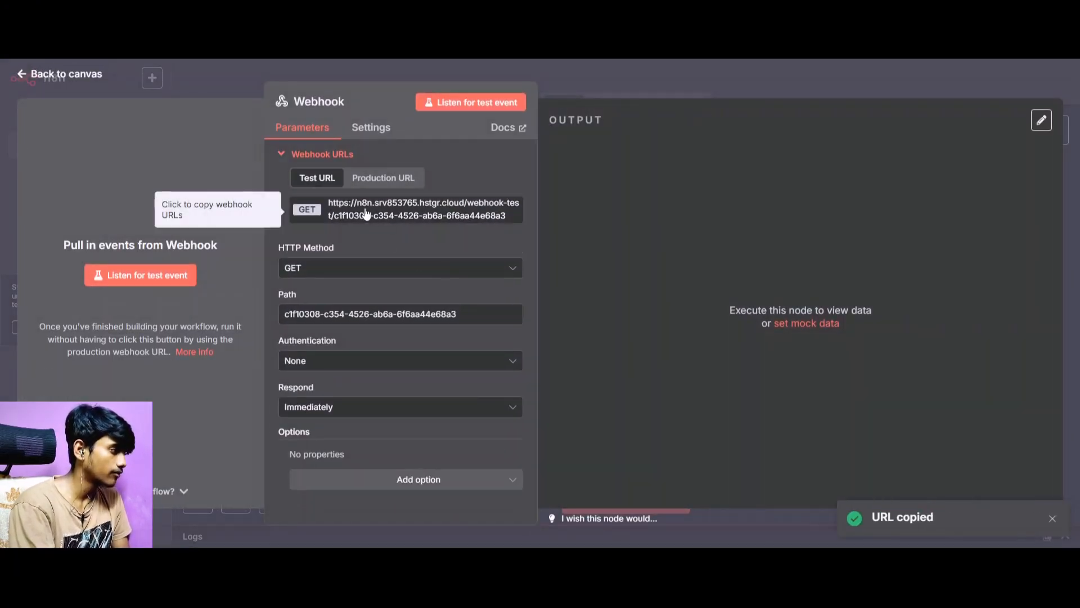
click(342, 270)
click(350, 400)
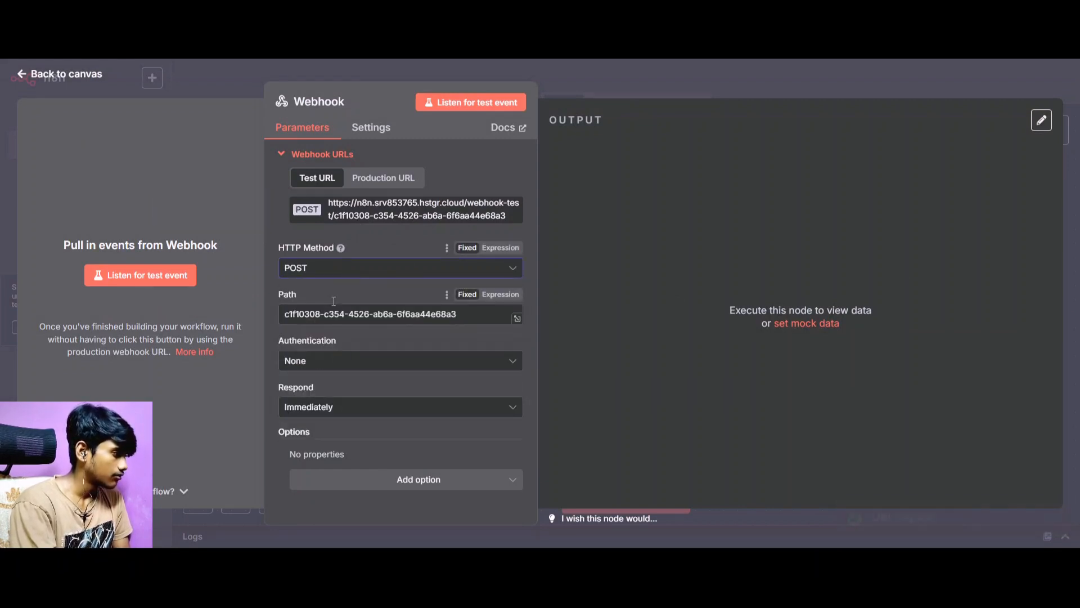
click(394, 214)
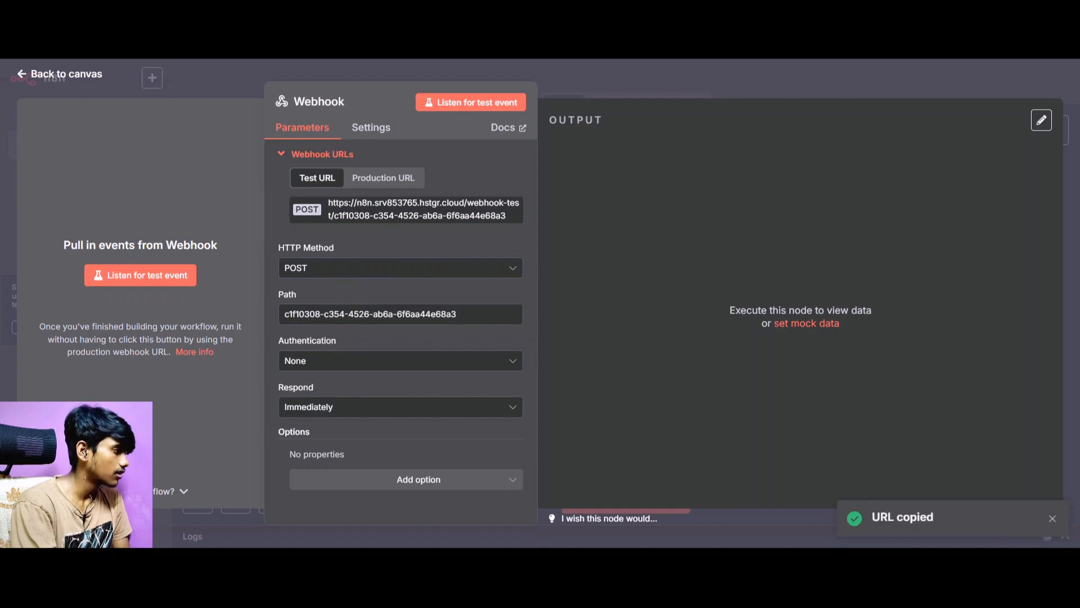
Switch back to Retell AI and paste the n8n webhook test URL as the function's API endpoint.
key(ctrl+Tab)
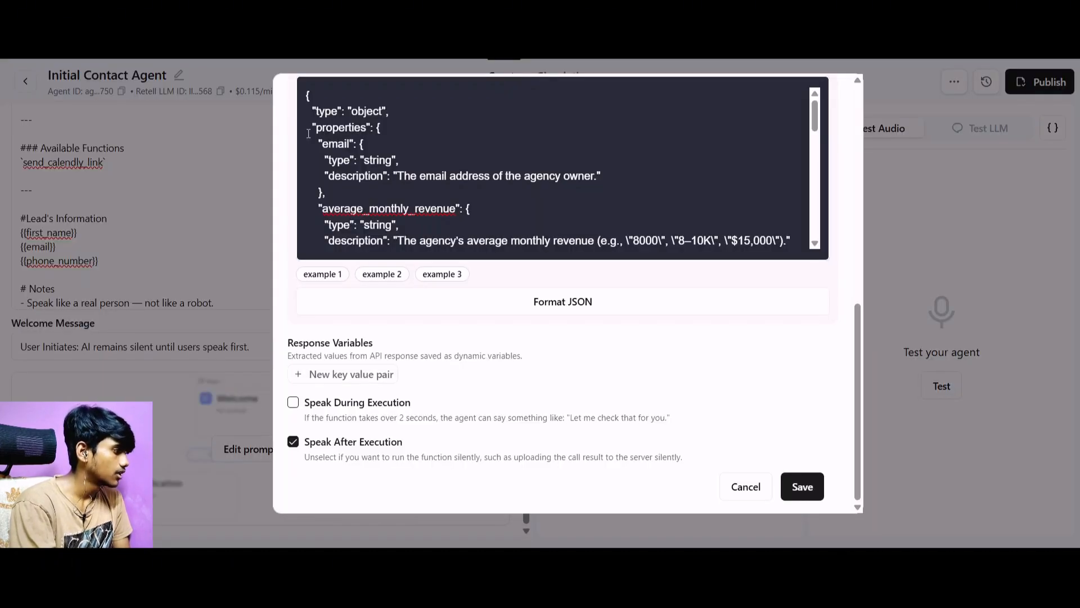
scroll(391, 222, up, 6)
click(454, 238)
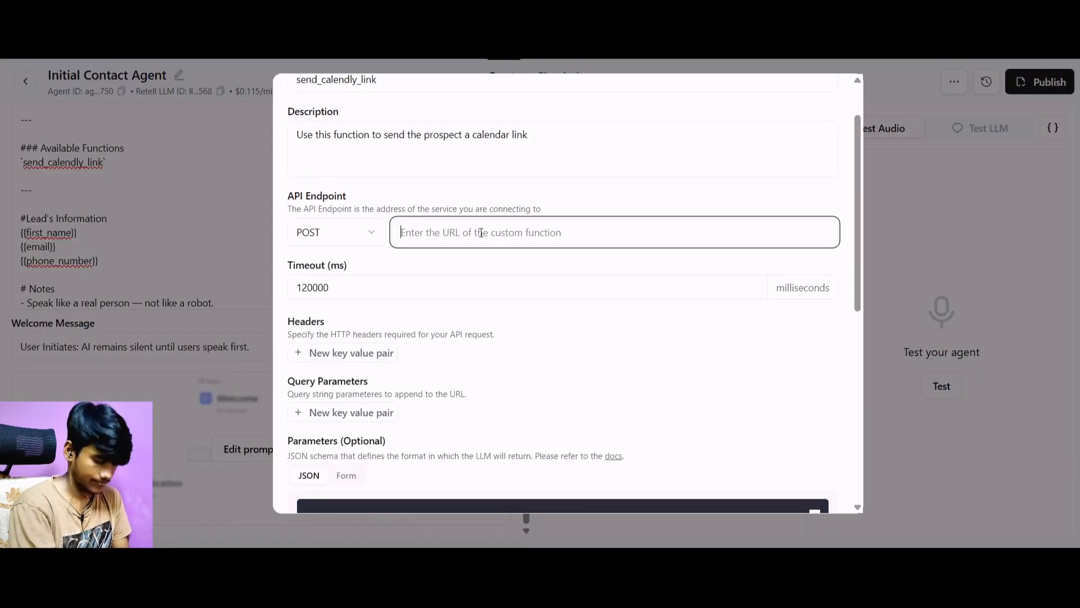
key(ctrl+v)
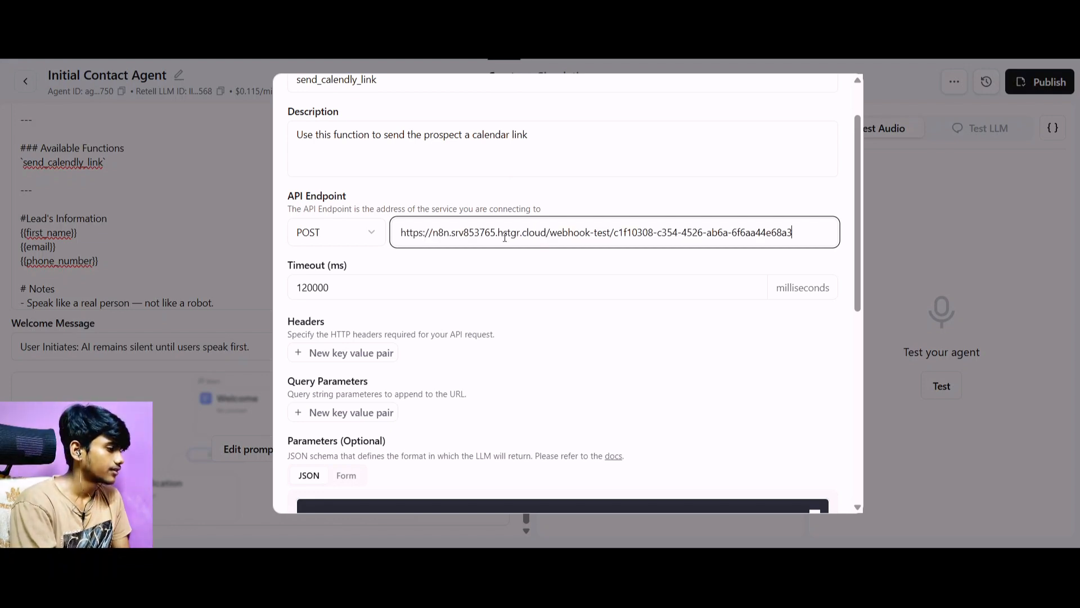
Check the send_calendly_link function's endpoint, JSON schema and execution options, and save the function.
scroll(526, 211, down, 10)
scroll(563, 214, up, 12)
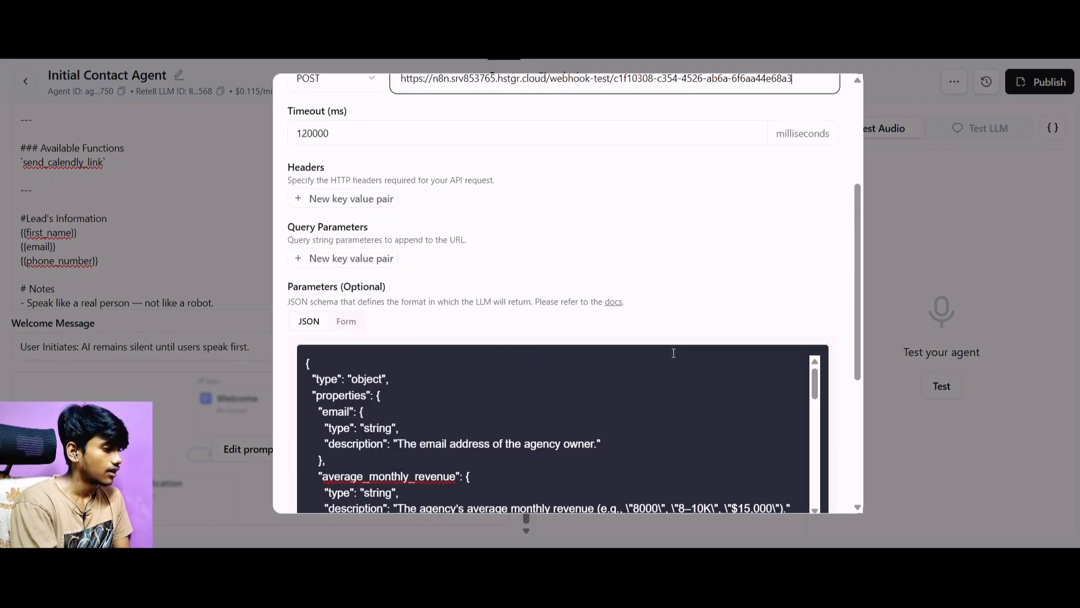
scroll(601, 197, down, 10)
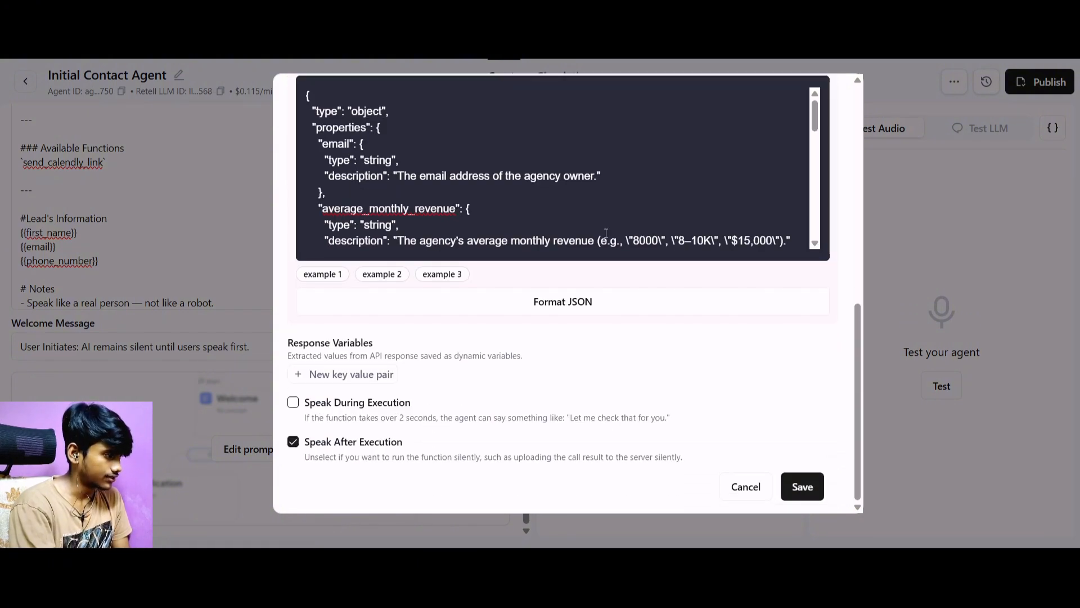
scroll(562, 235, up, 8)
scroll(562, 235, up, 3)
scroll(574, 237, down, 6)
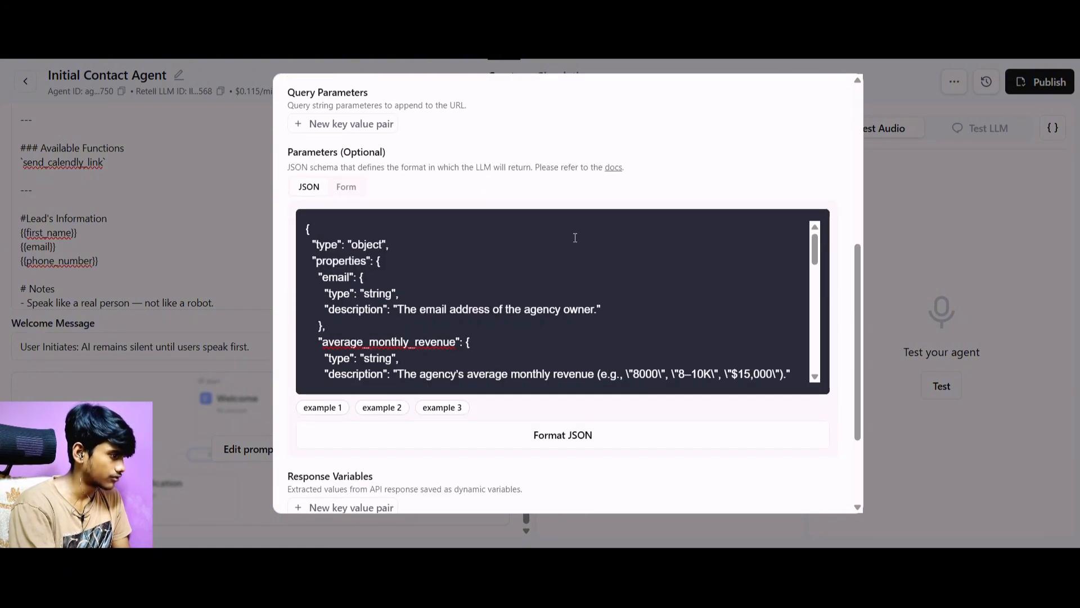
scroll(678, 250, down, 8)
scroll(678, 250, down, 3)
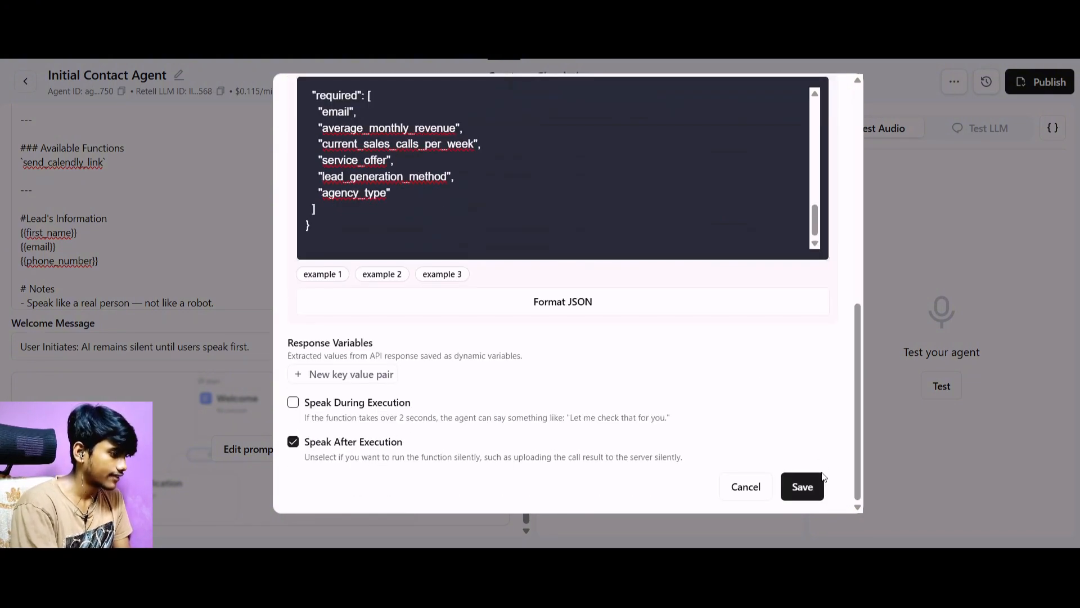
click(810, 485)
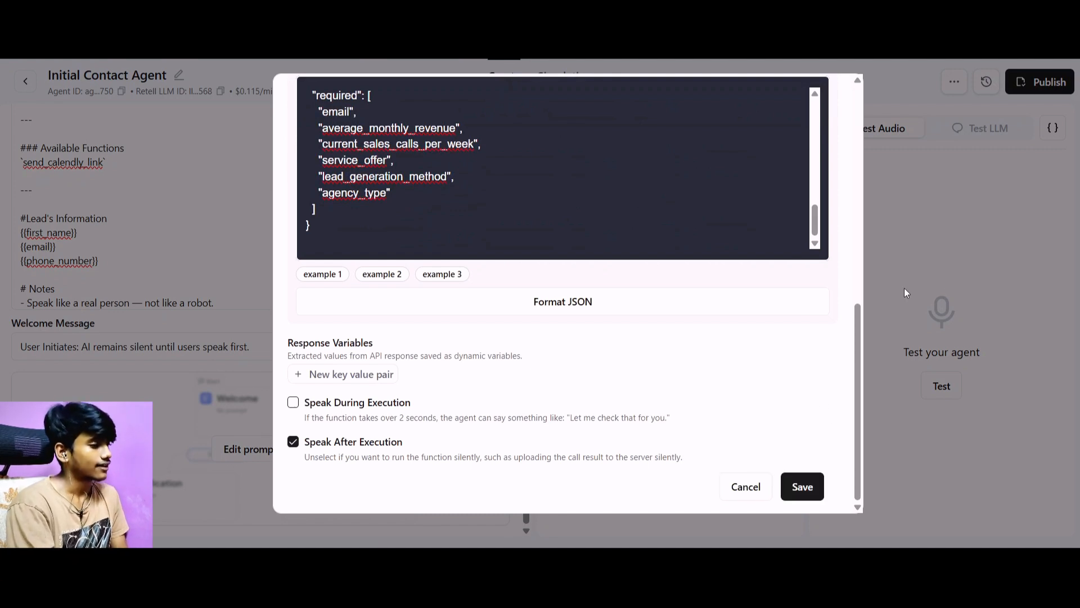
click(916, 276)
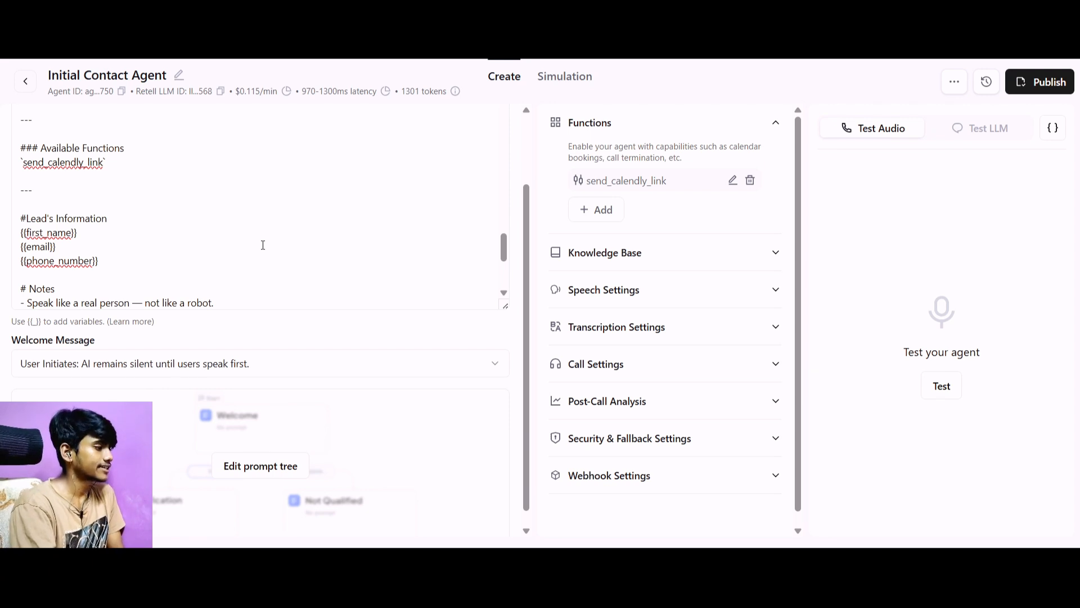
scroll(262, 245, up, 10)
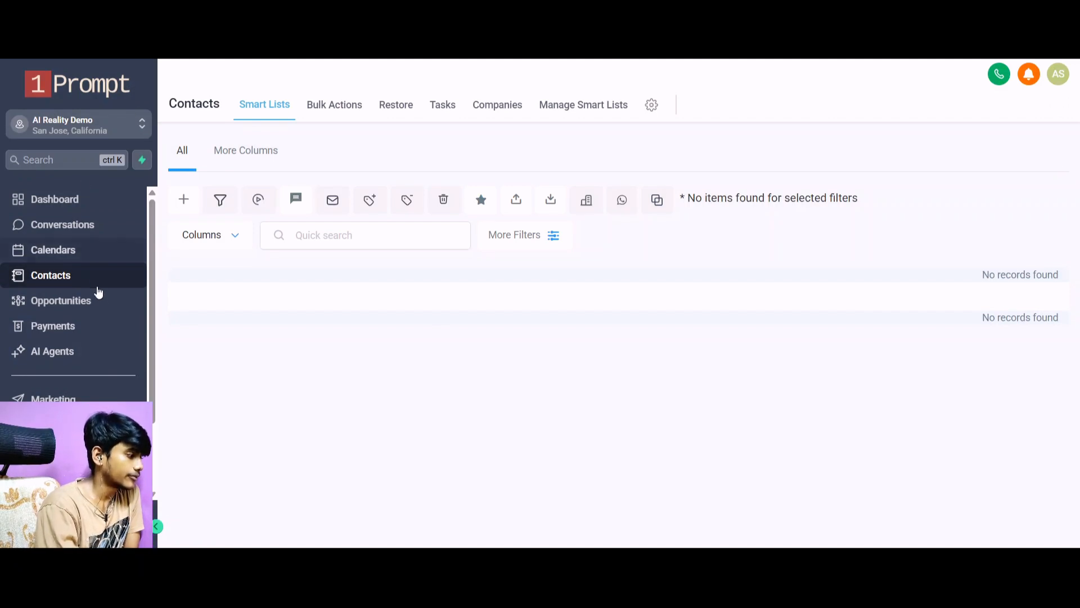
click(54, 425)
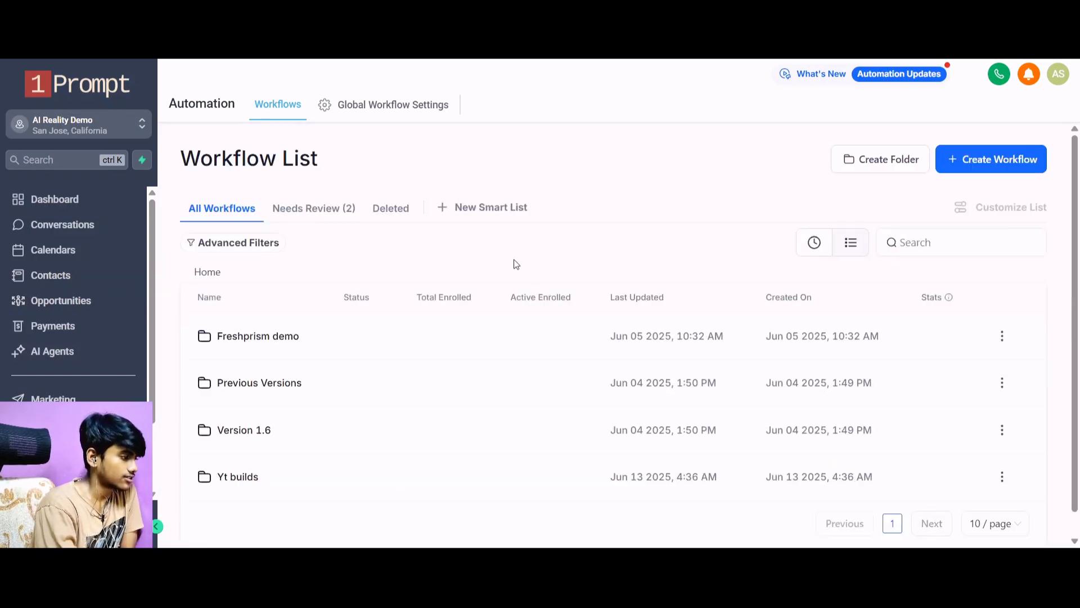
scroll(480, 281, down, 1)
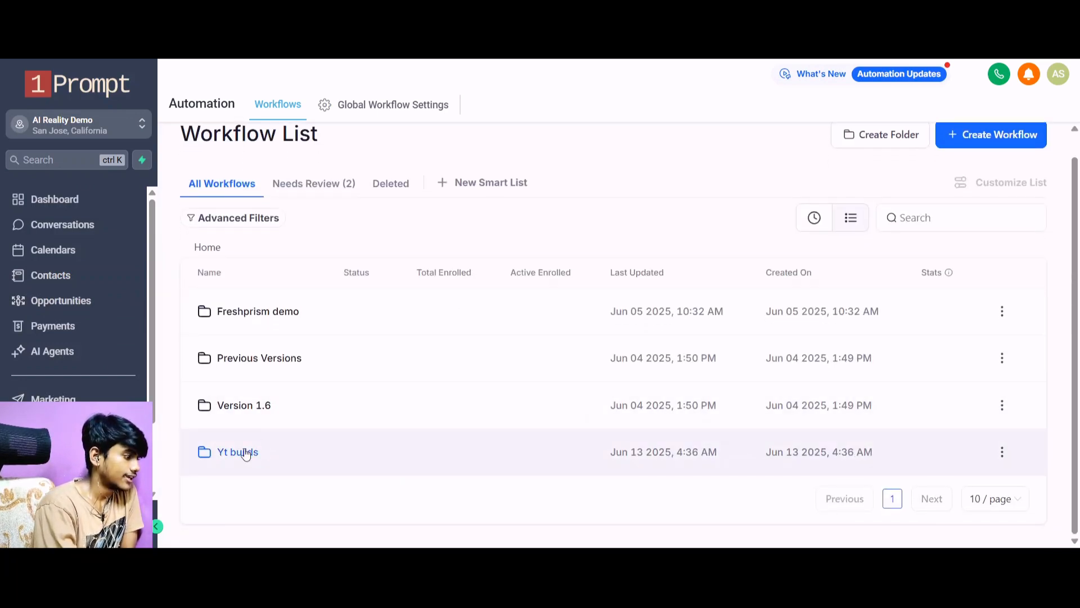
click(245, 453)
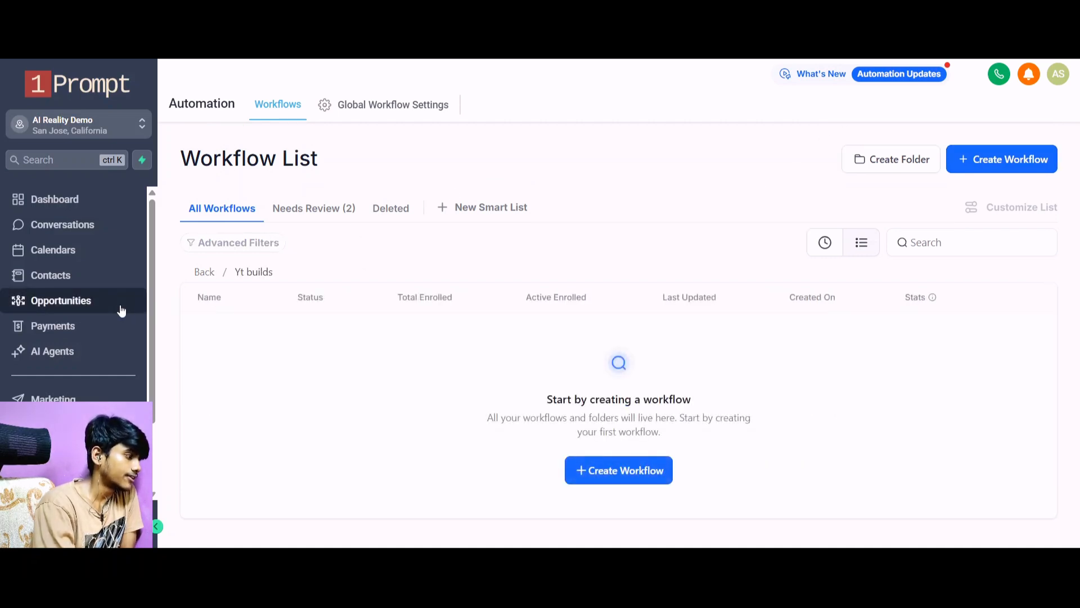
scroll(119, 312, down, 3)
click(103, 358)
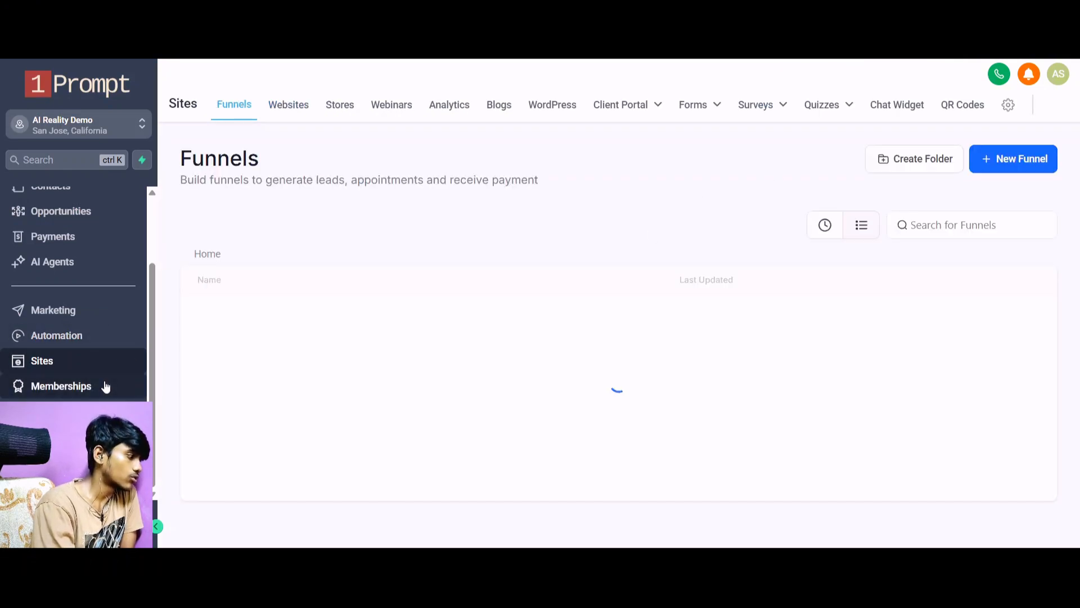
mouse_move(711, 109)
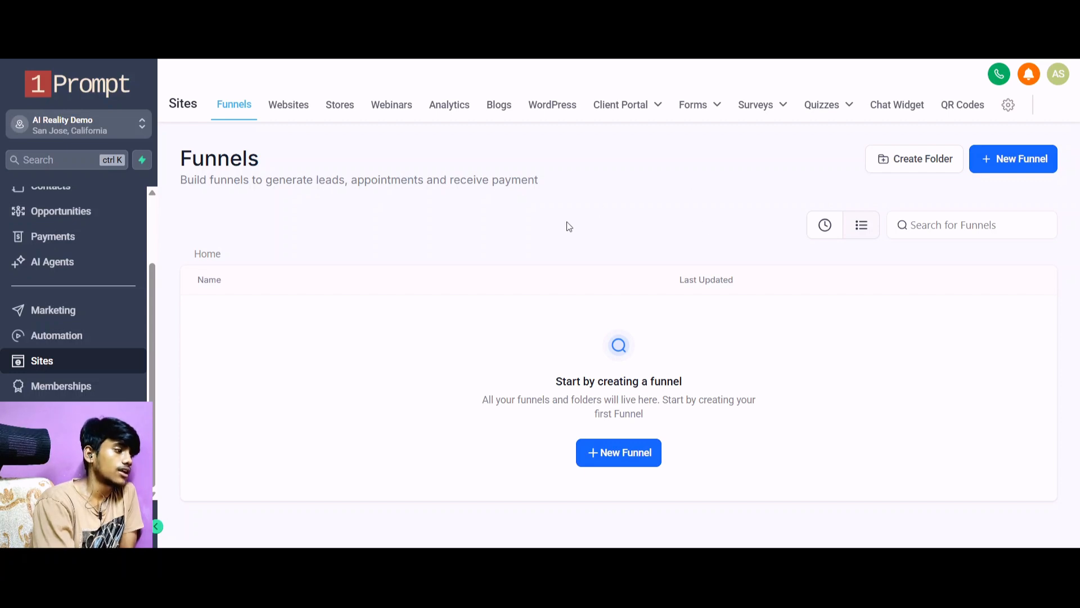
scroll(73, 242, up, 2)
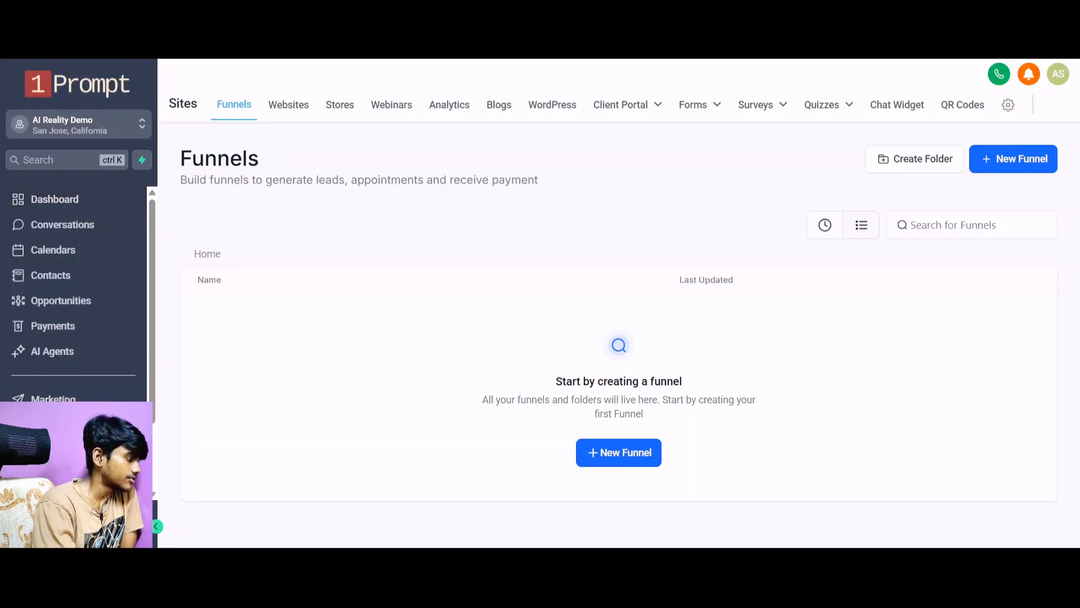
Create a new automation workflow from scratch inside the Yt builds folder.
click(55, 424)
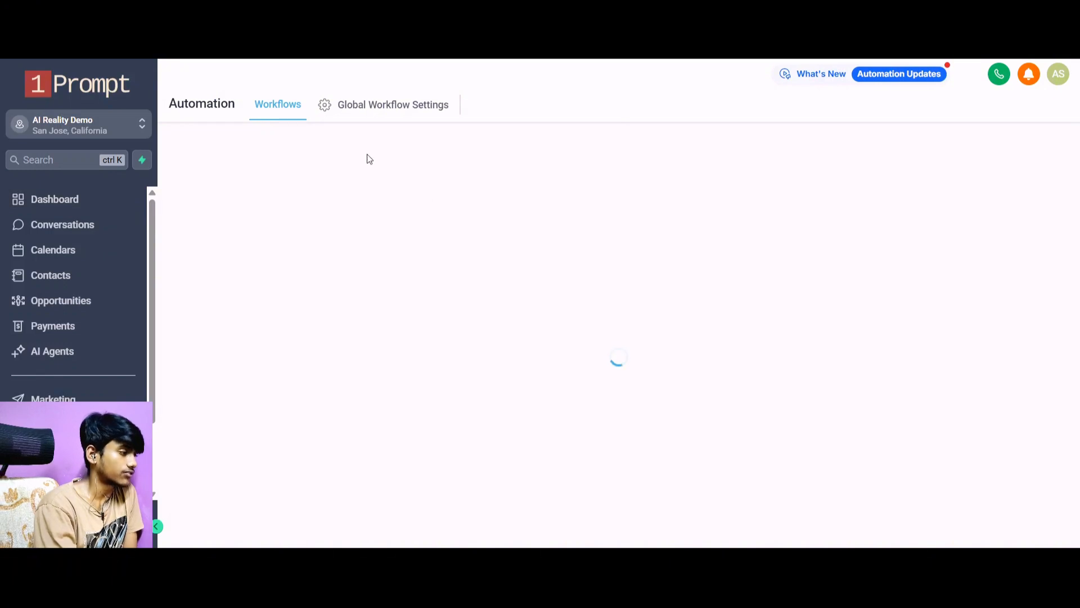
scroll(402, 332, down, 1)
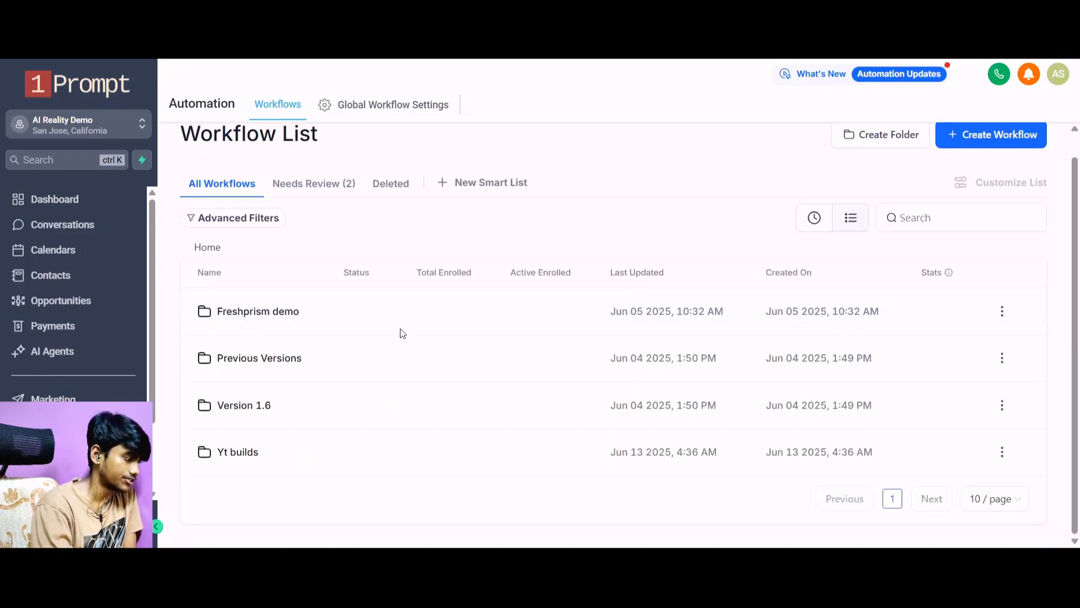
click(251, 450)
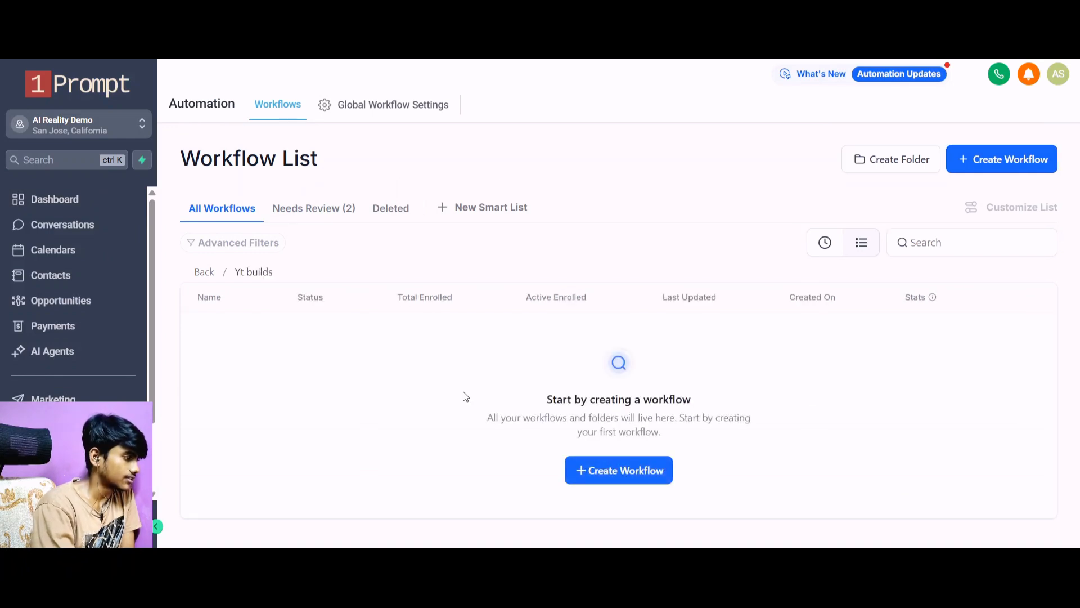
click(1002, 161)
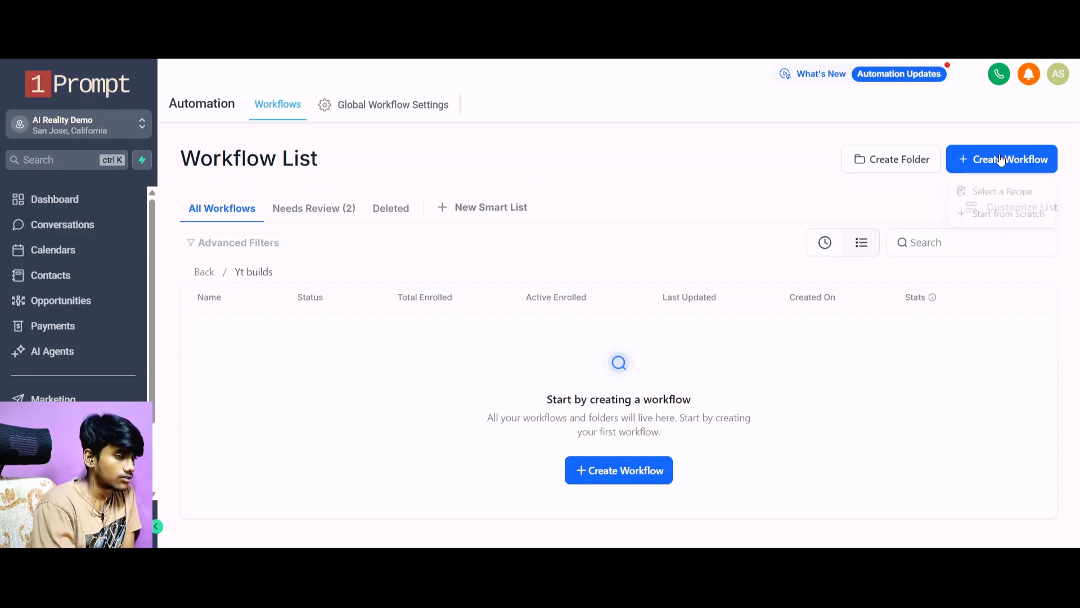
click(977, 217)
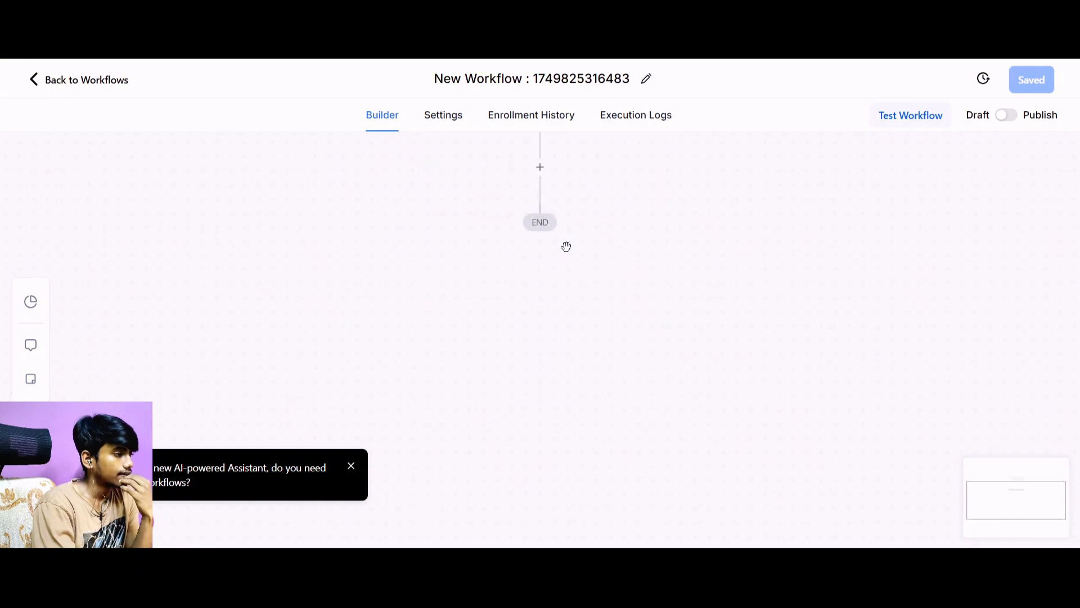
Add a Contact Created trigger to the new workflow and save the trigger.
click(547, 207)
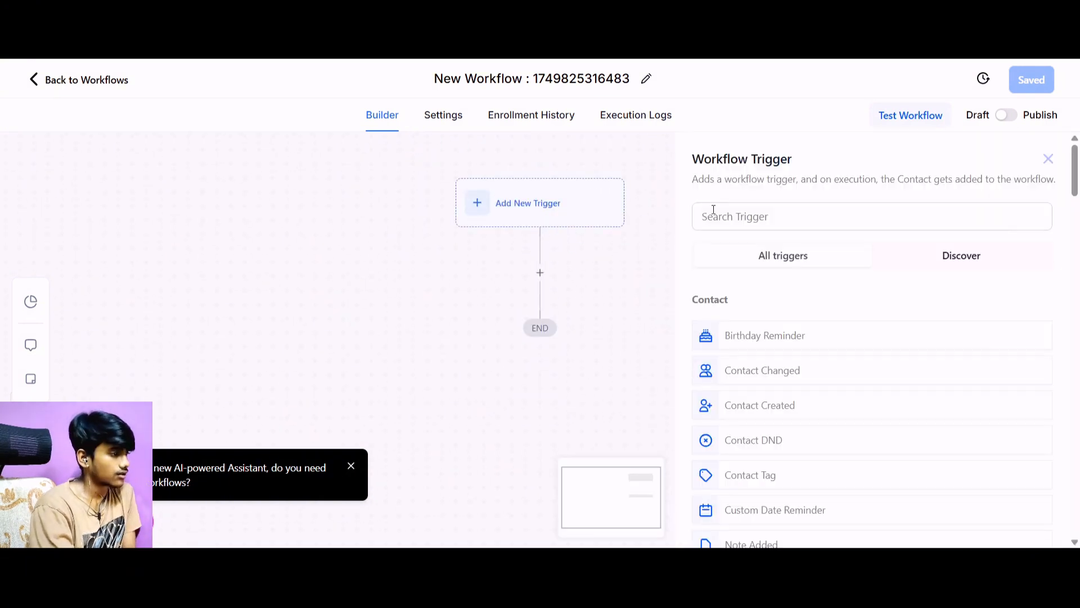
click(748, 225)
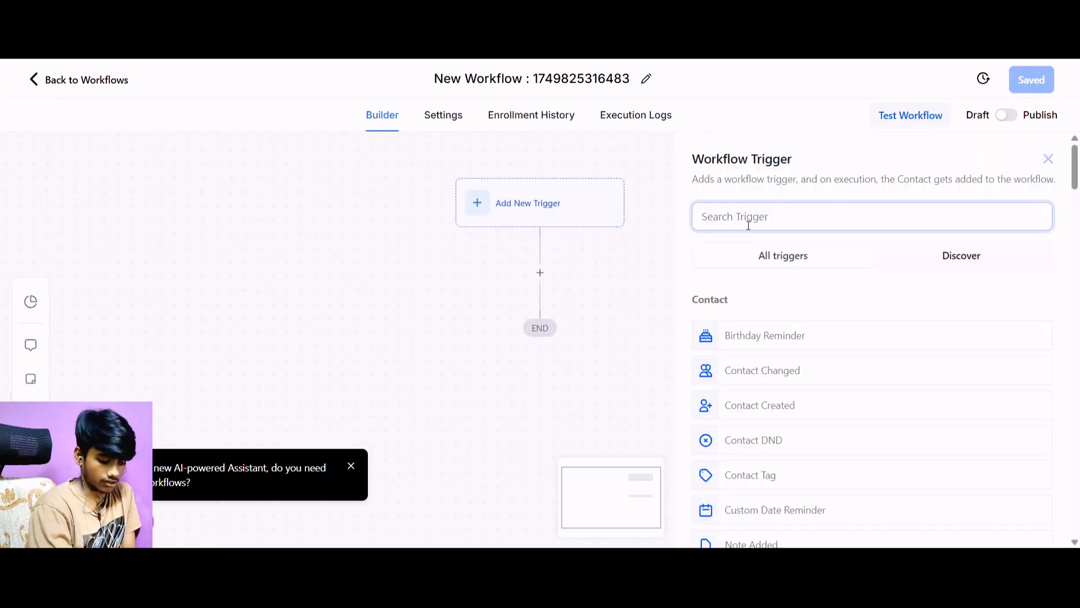
text(Ad)
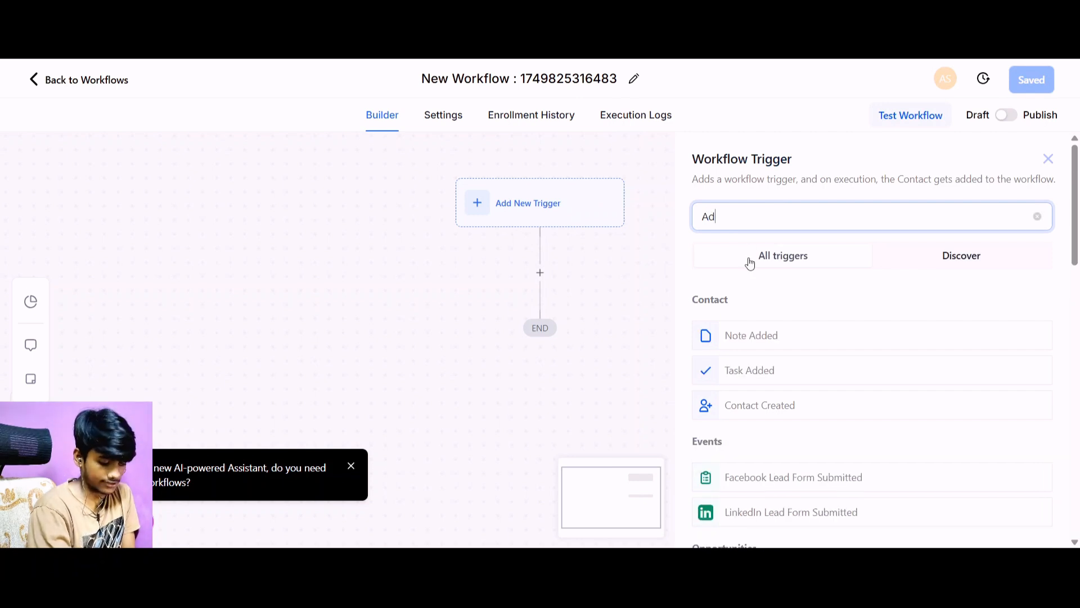
text(d)
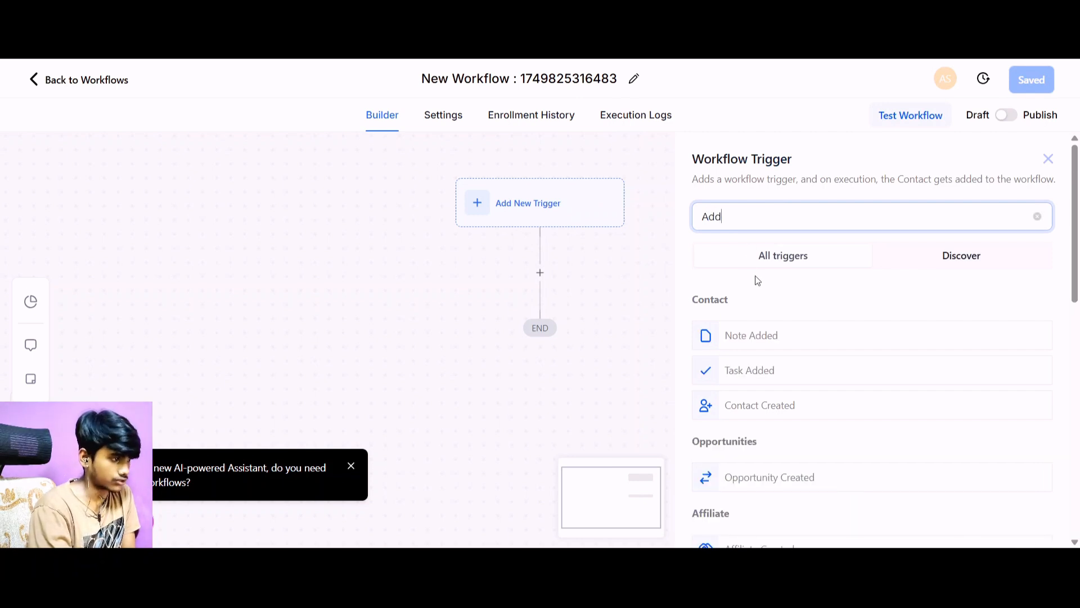
click(788, 411)
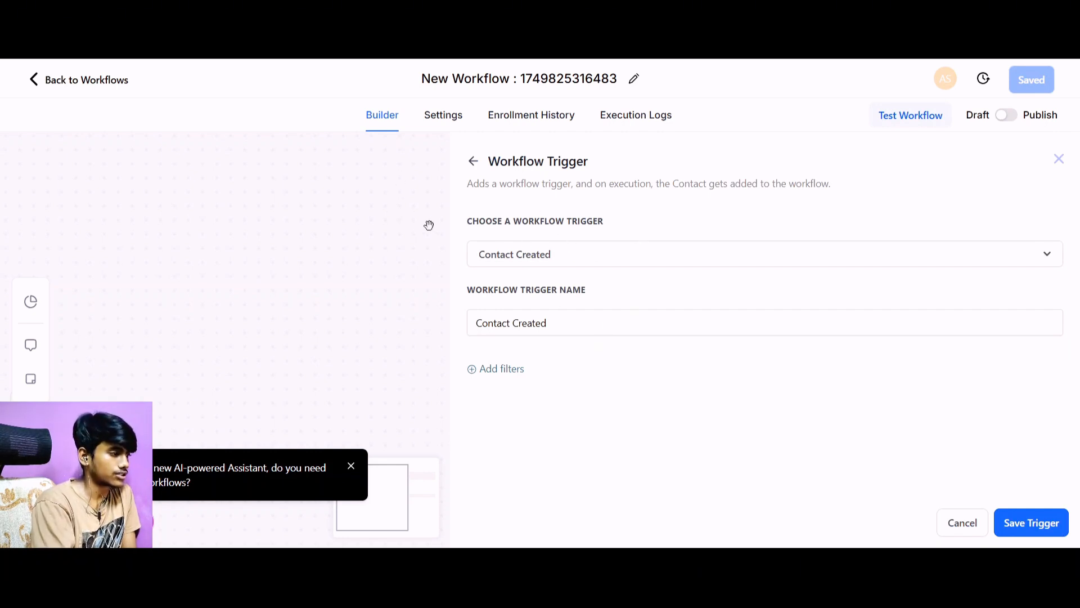
click(1039, 522)
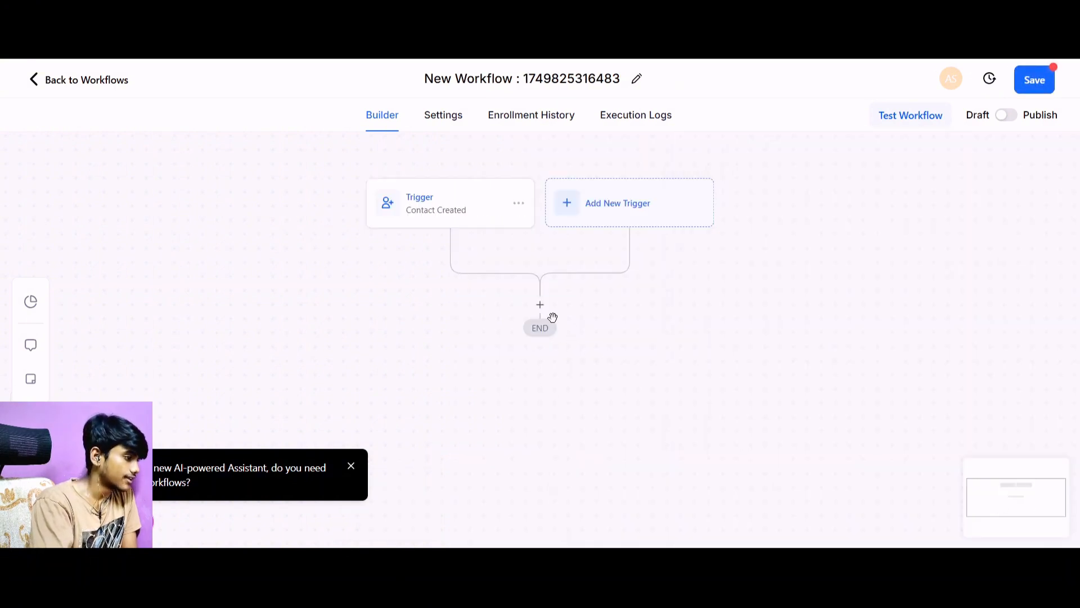
Add an Add Contact Tag action after the trigger, create the tag "form filled v1" for it, and save the action.
click(540, 307)
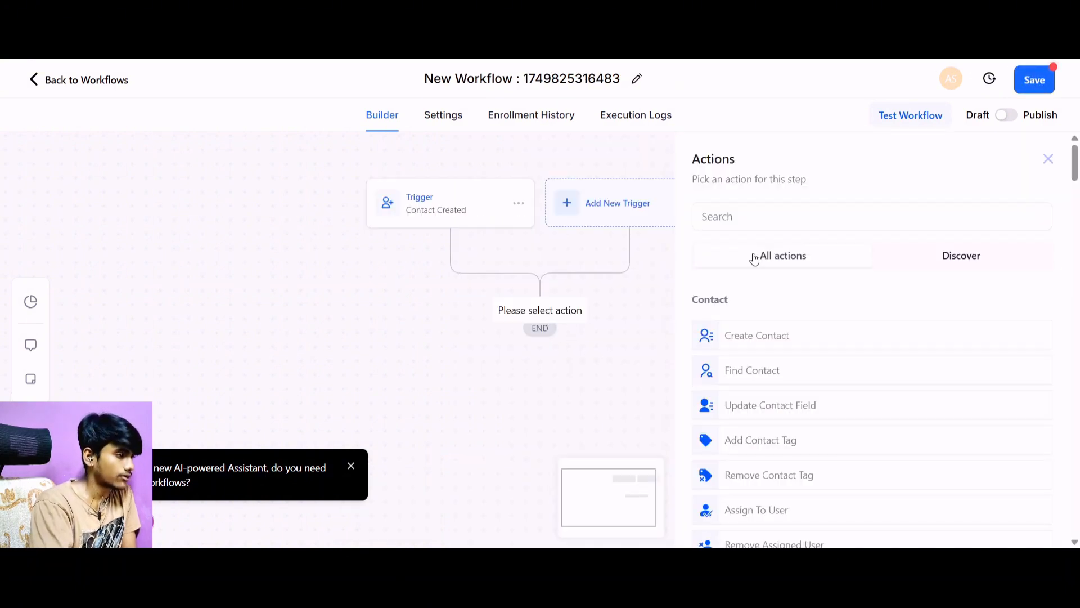
click(754, 217)
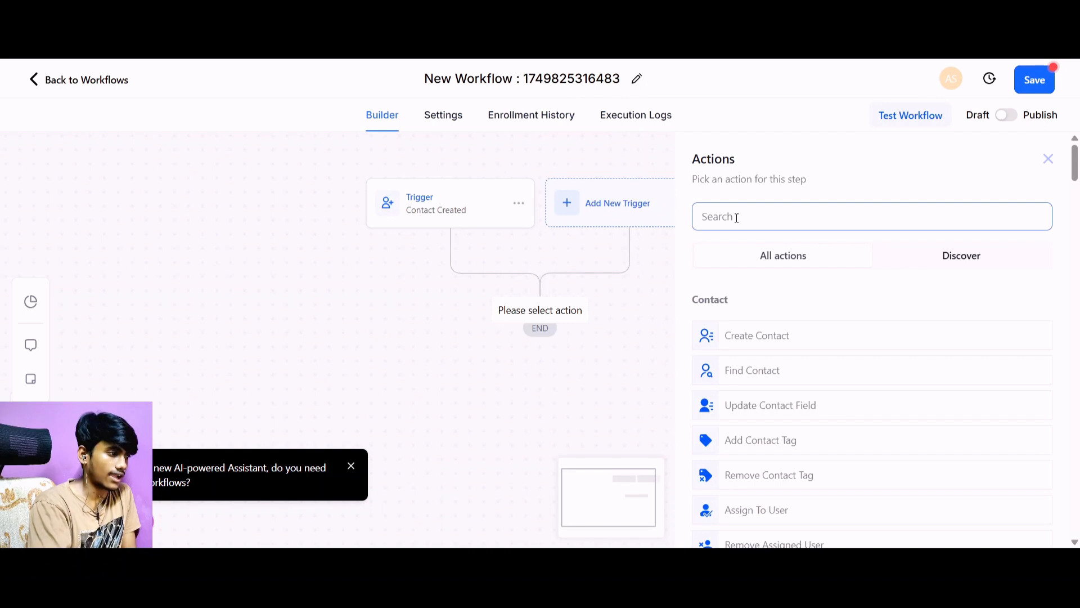
click(744, 453)
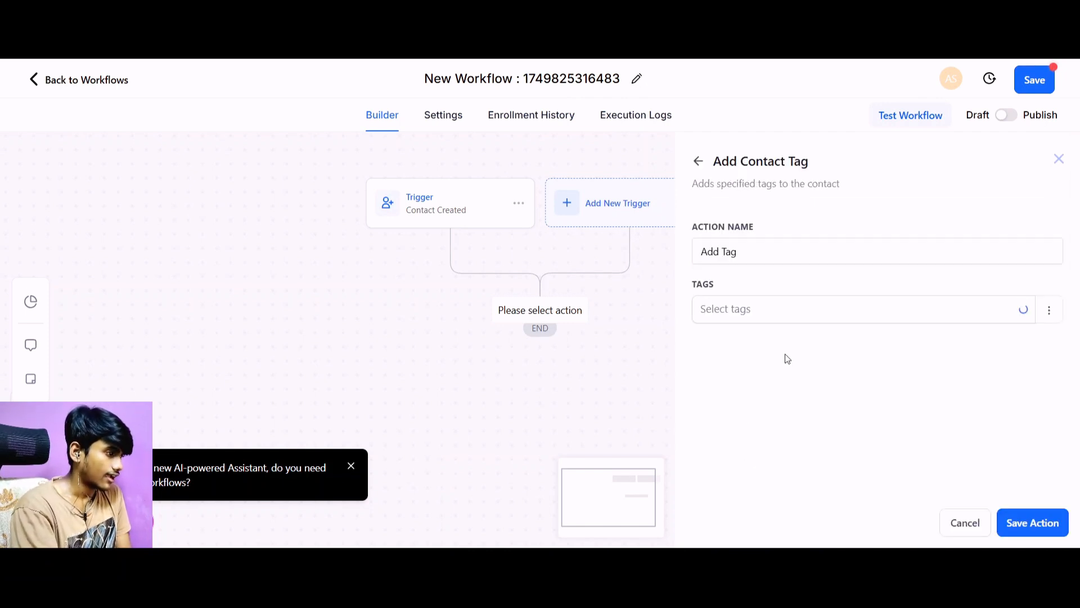
click(1027, 314)
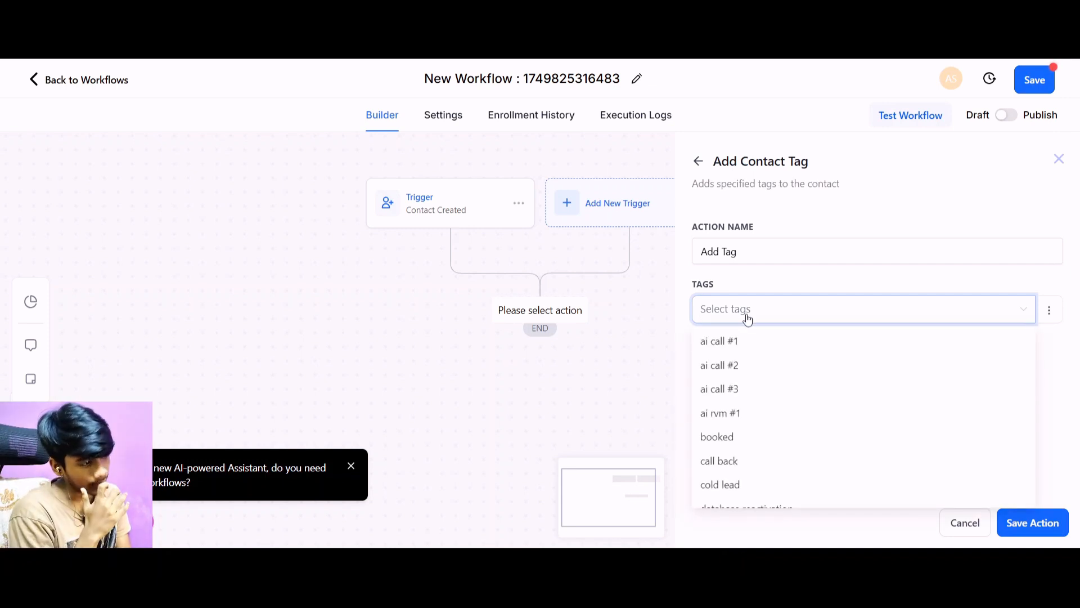
text(form fi)
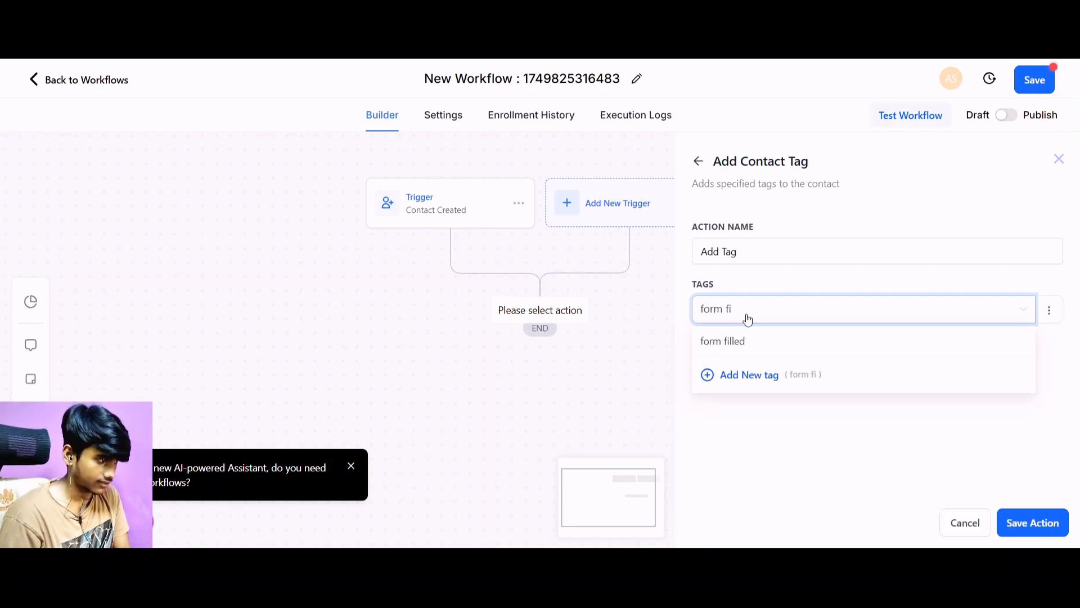
text(lle)
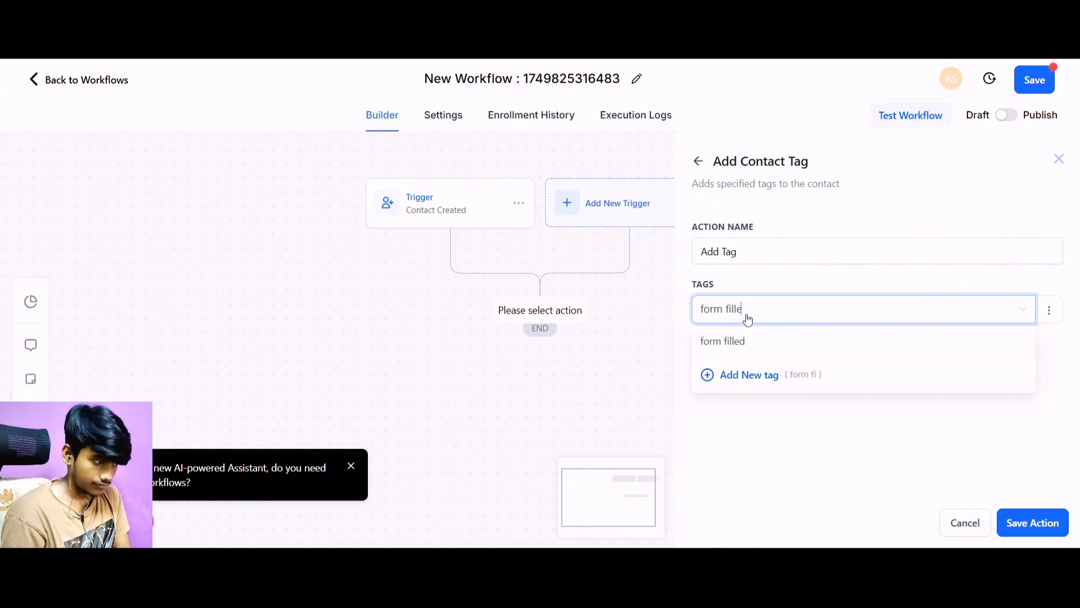
text(d v1)
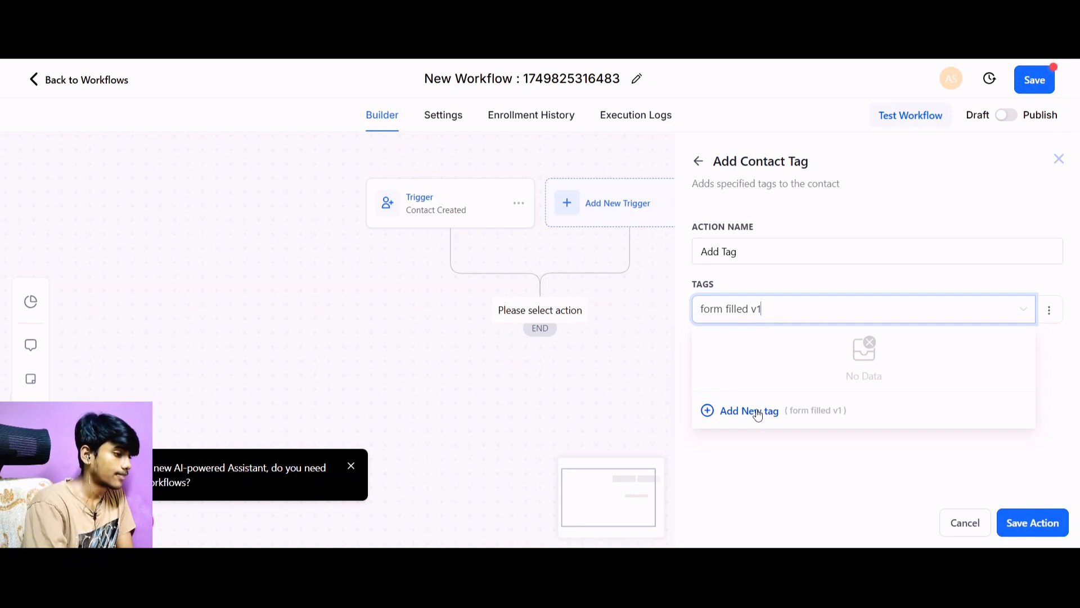
click(749, 412)
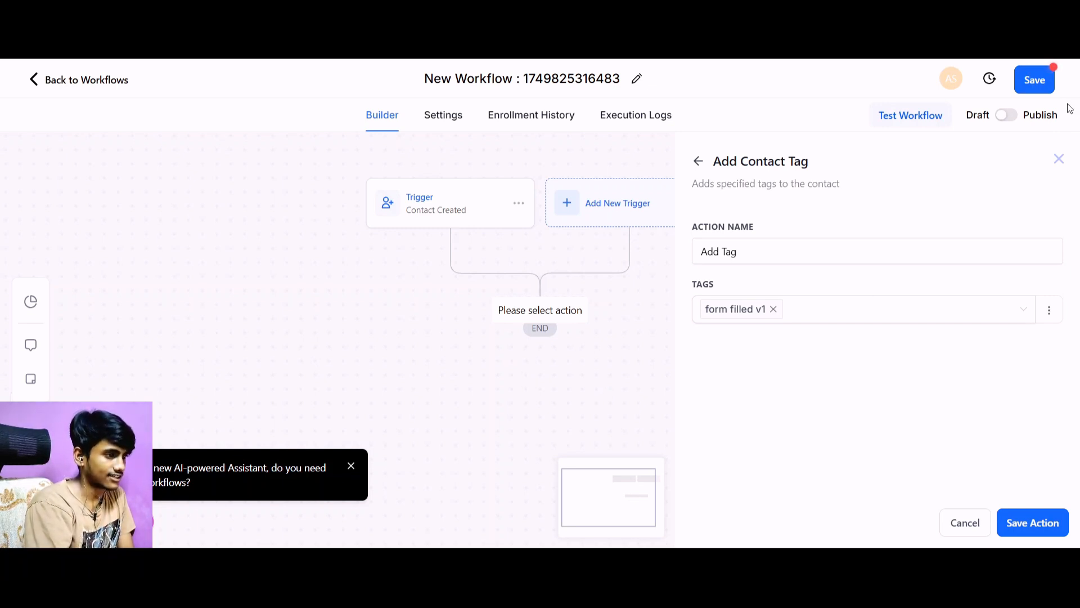
click(1058, 160)
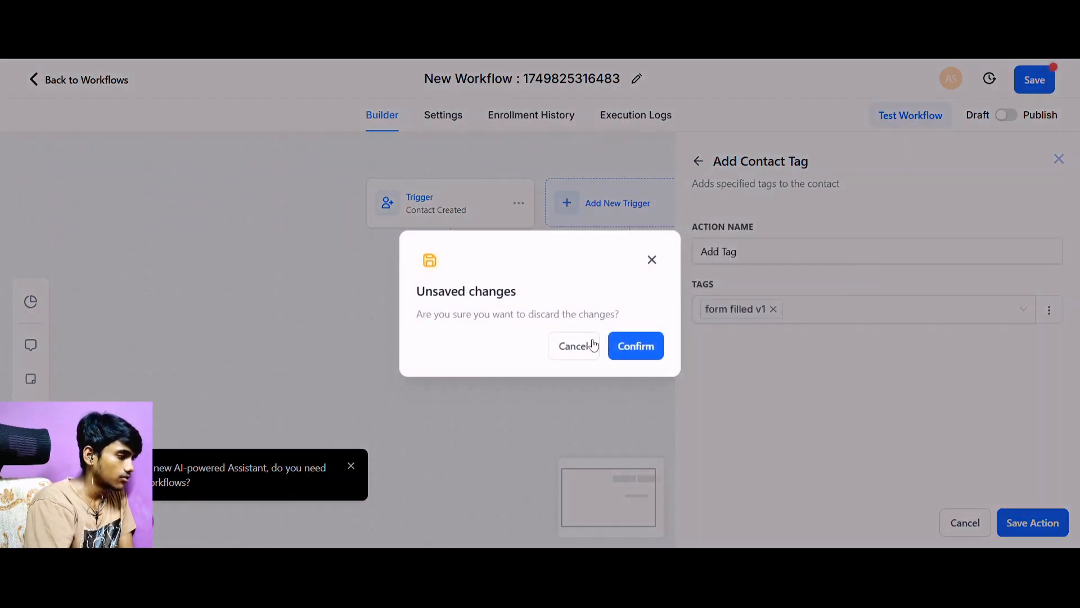
click(594, 344)
click(1041, 521)
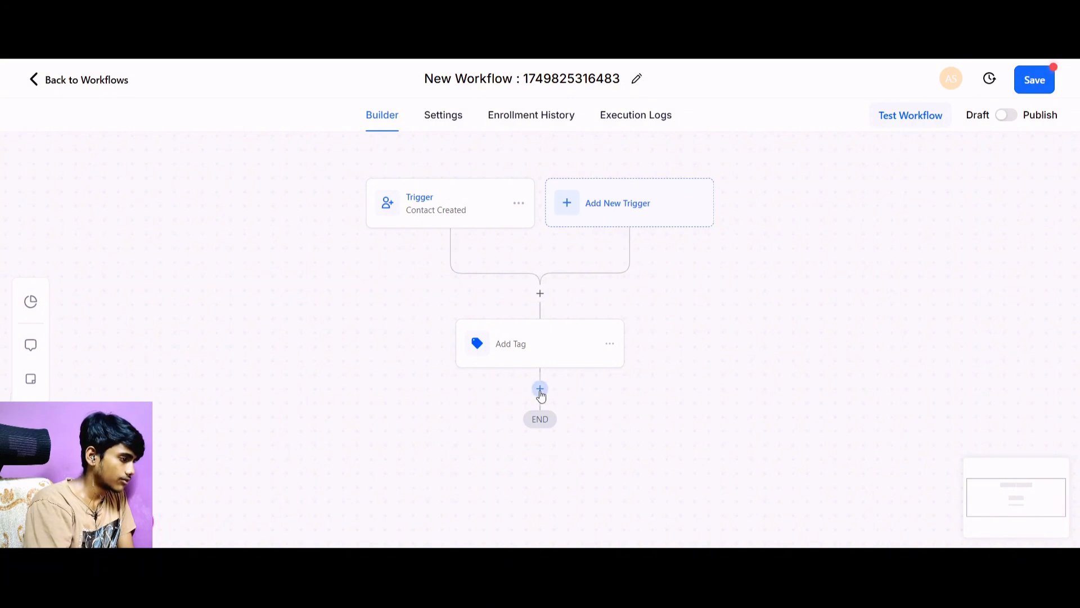
Add a Webhook action after the Add Tag action and start filling in its URL.
click(541, 390)
click(724, 218)
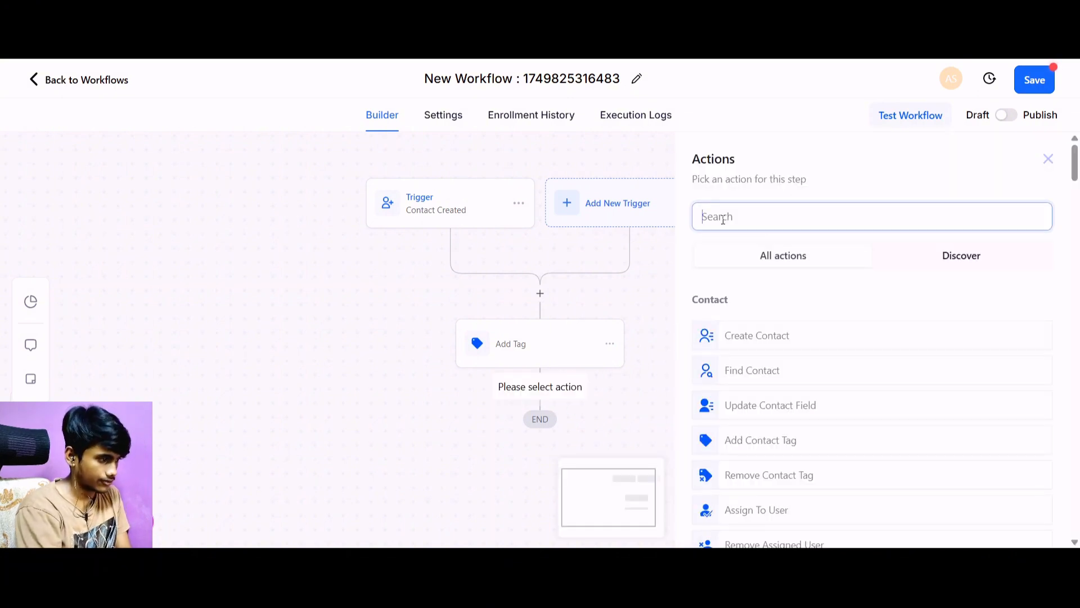
text(We)
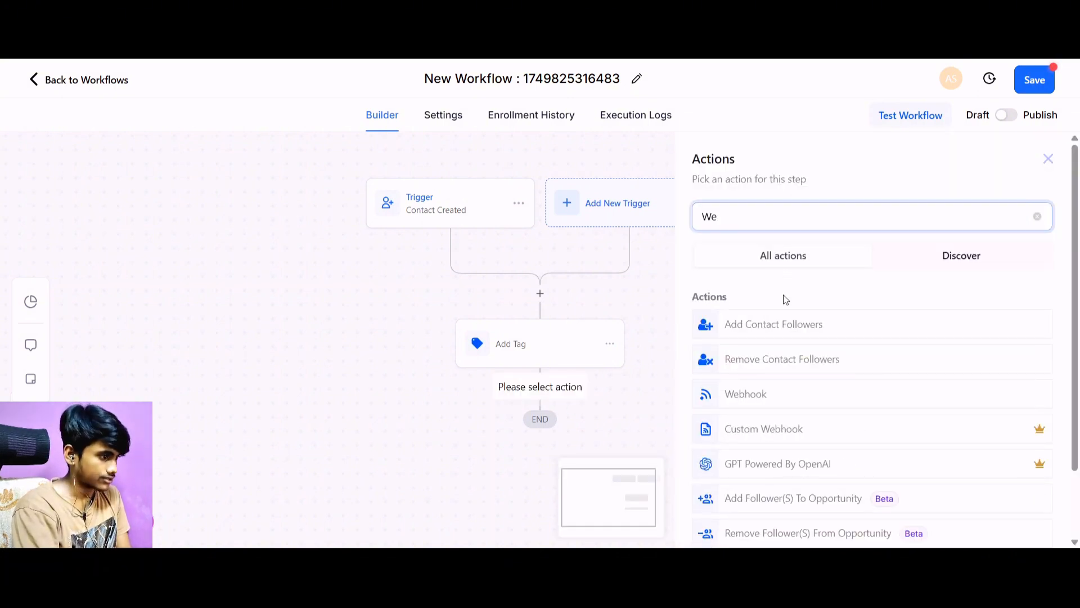
click(777, 392)
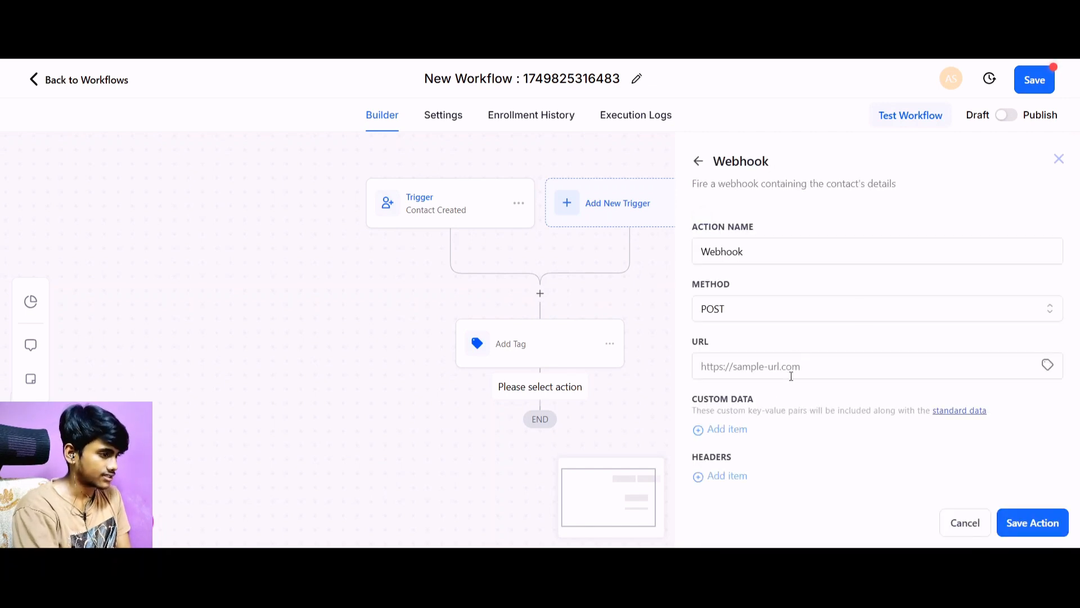
click(784, 373)
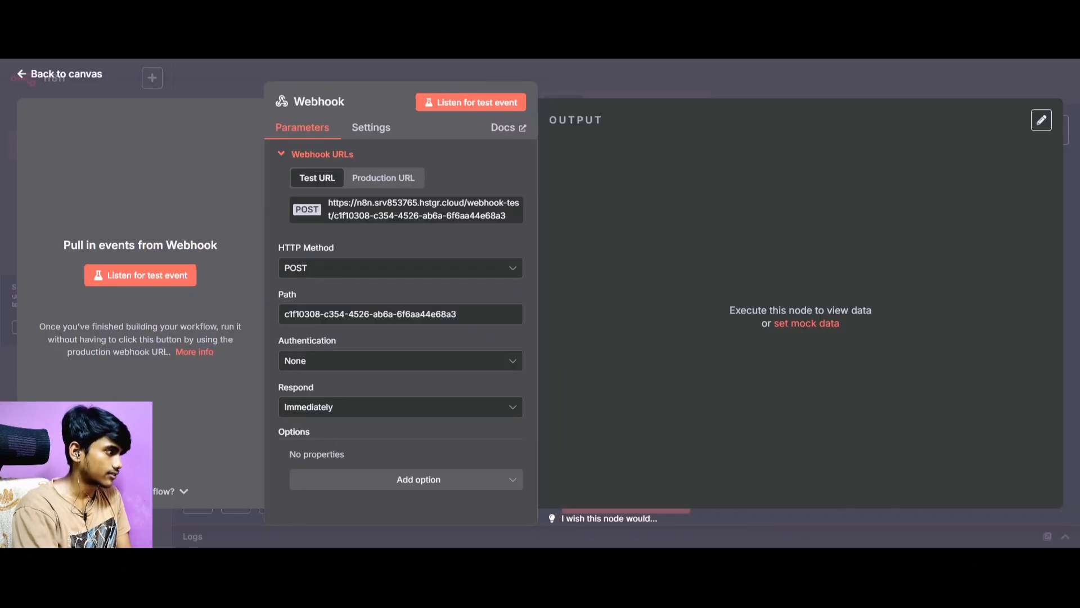
Switch to n8n, close the Webhook node's settings and save the workflow.
click(61, 76)
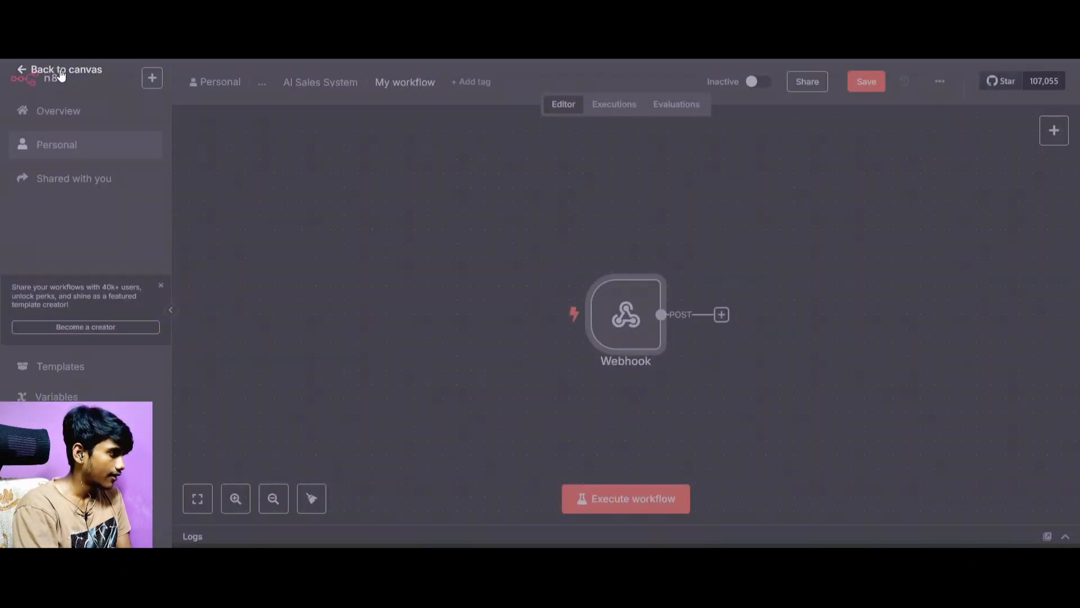
mouse_move(611, 334)
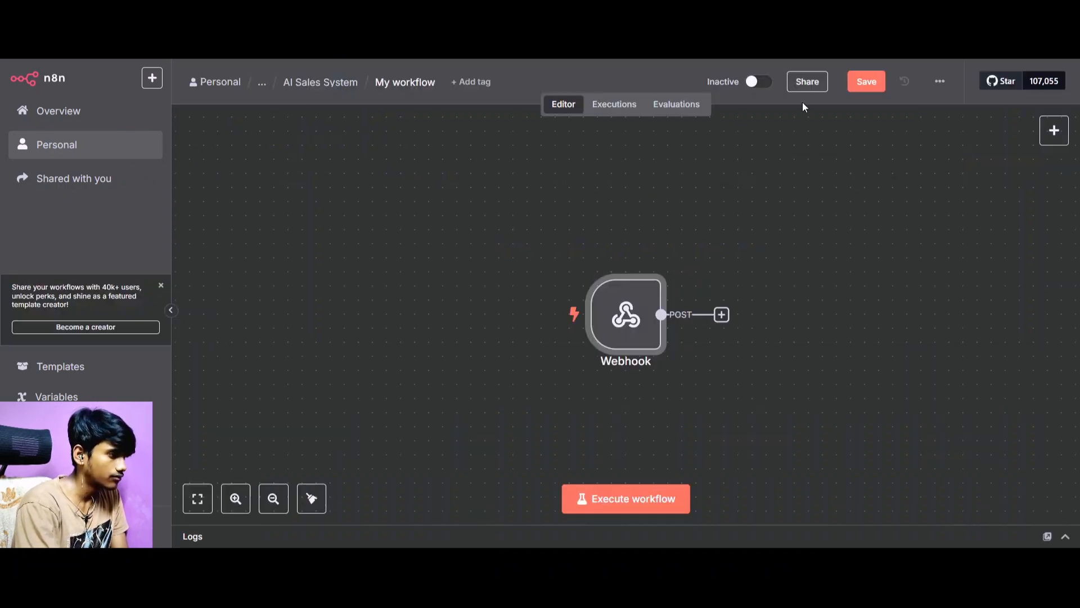
click(865, 88)
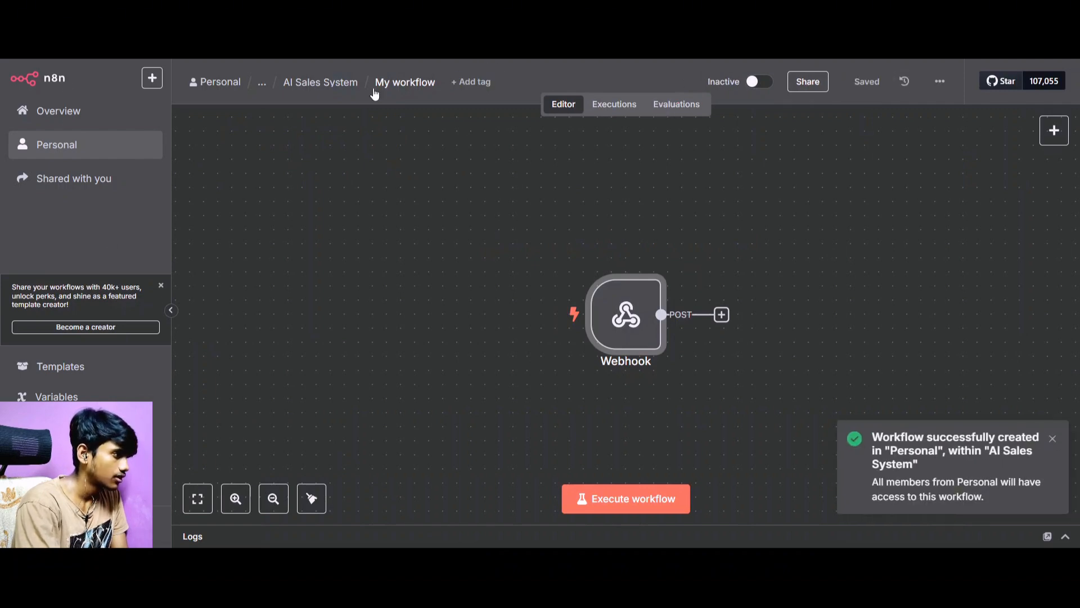
Rename the workflow as "Qualification and link sent".
click(395, 84)
key(BackSpace)
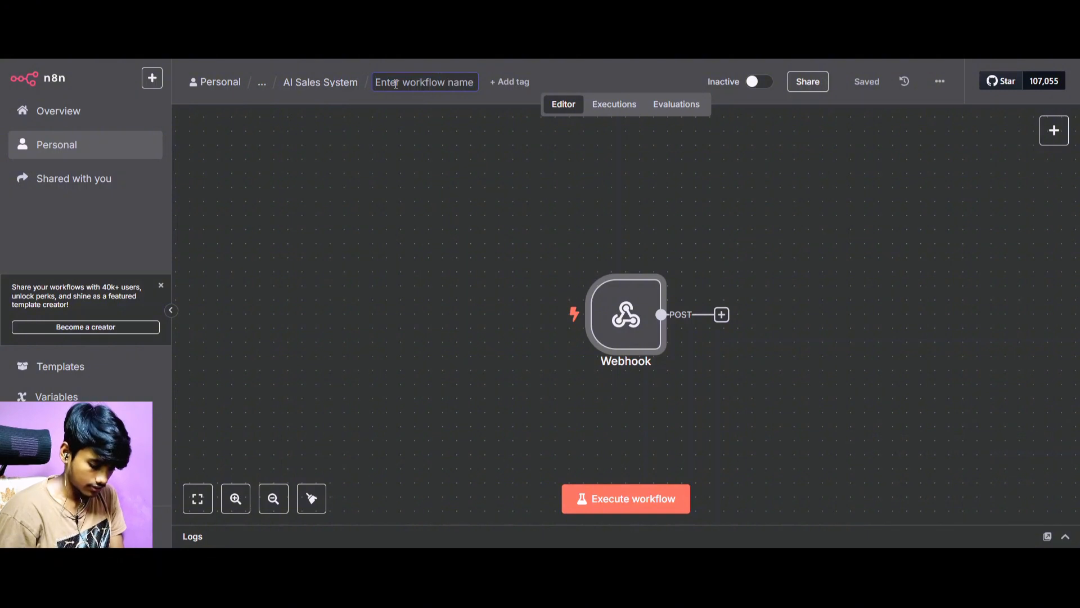
text(Qualific)
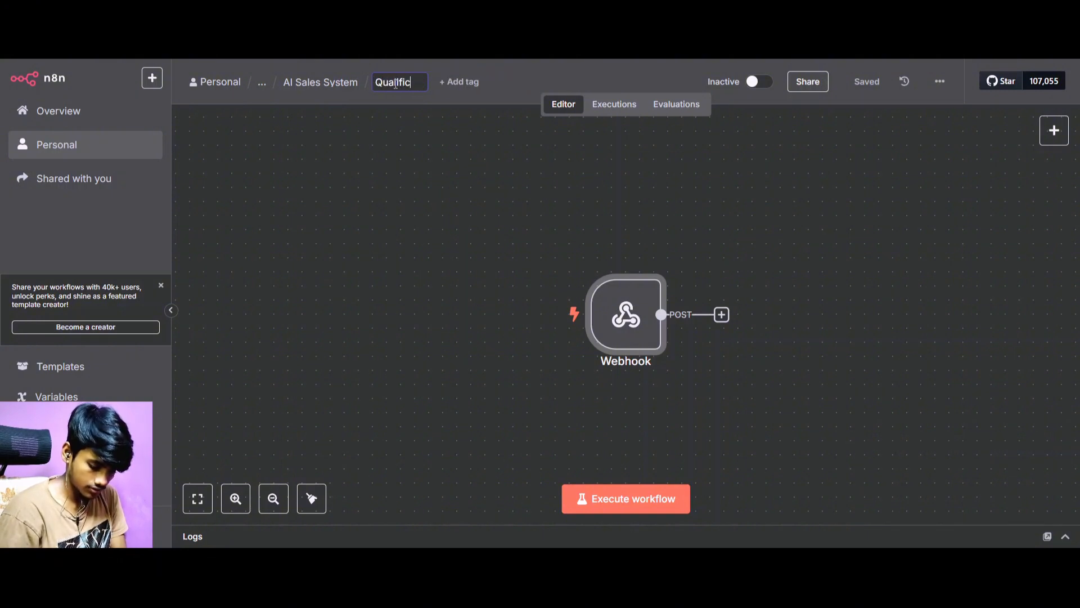
text(ation )
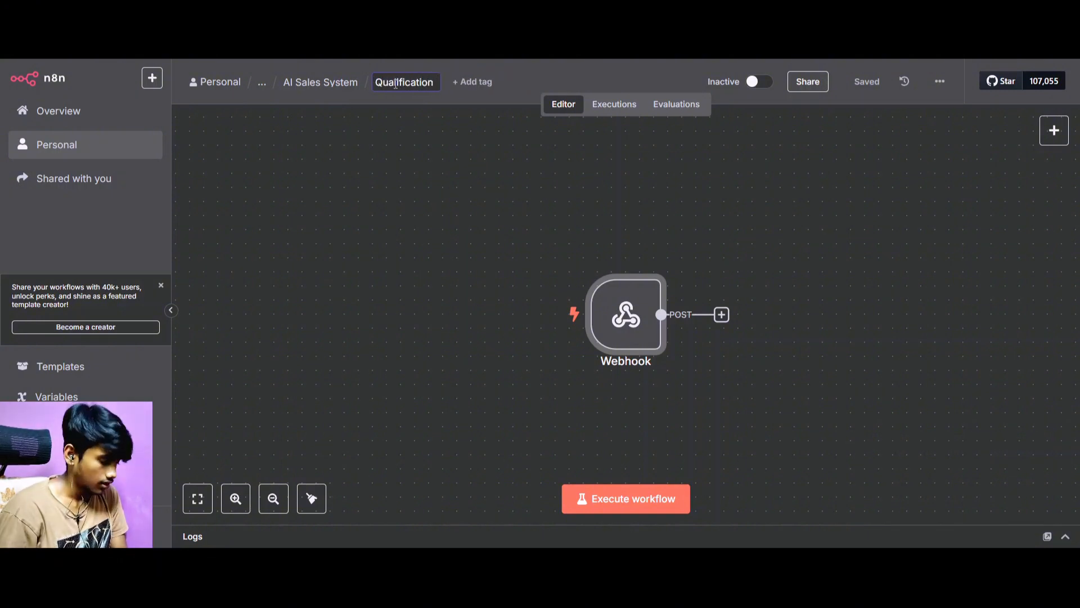
text(s)
key(BackSpace)
text(and)
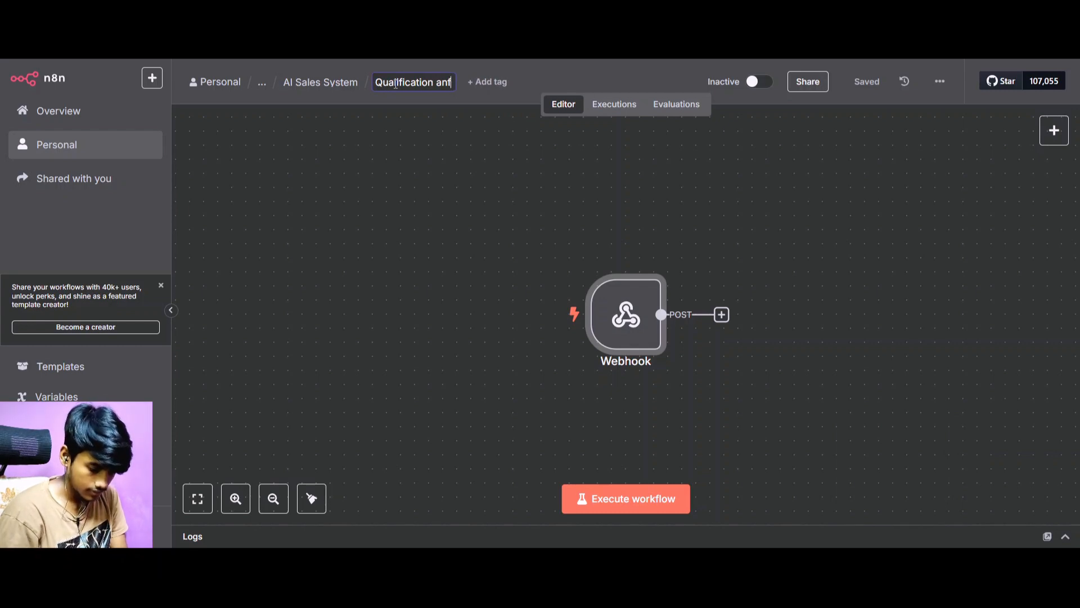
text( link sent)
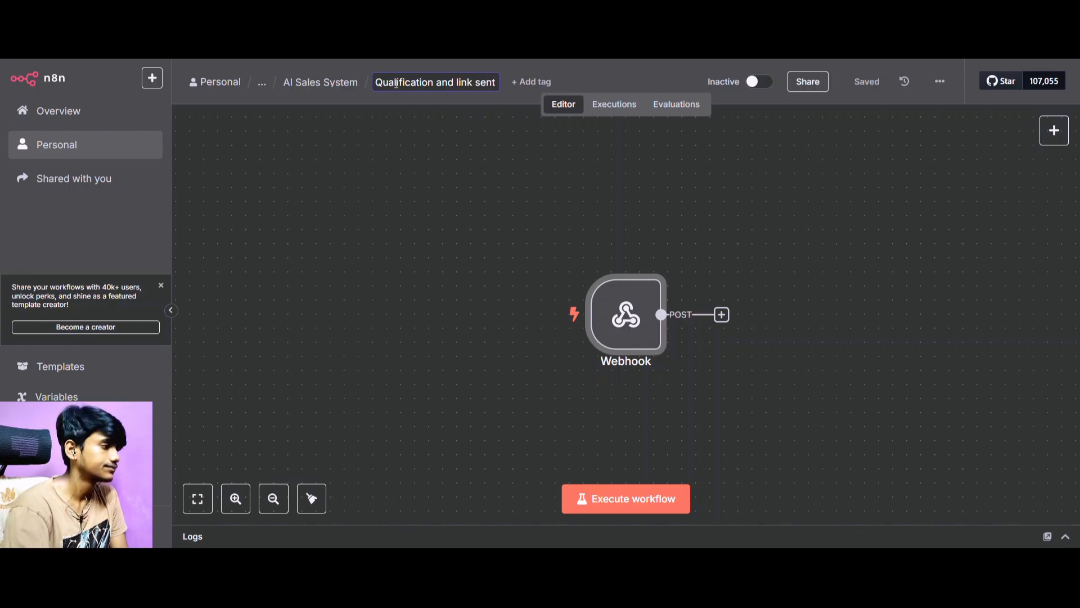
key(Escape)
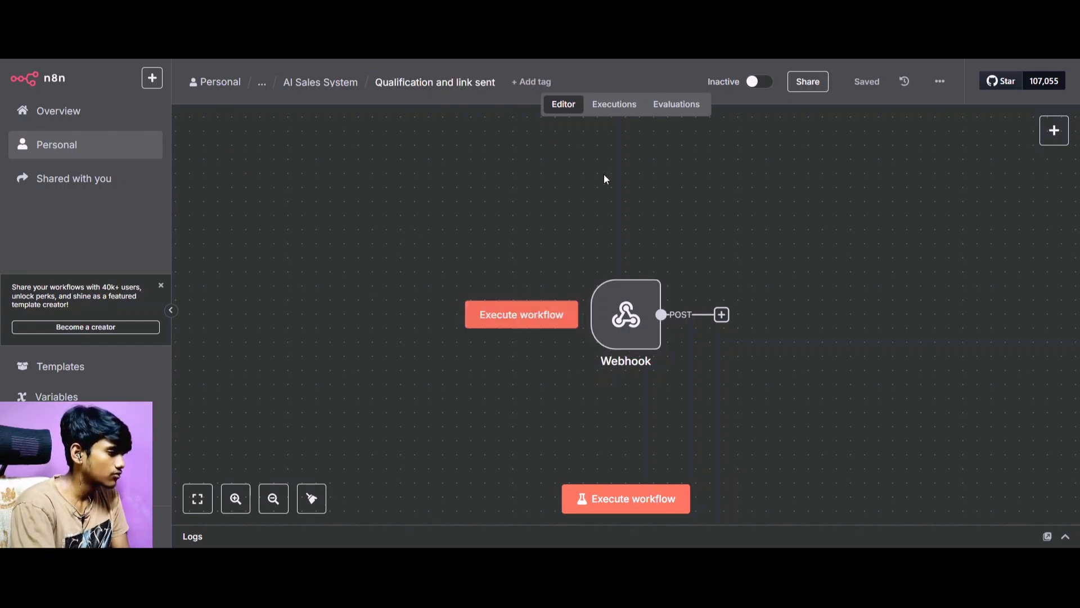
scroll(705, 274, right, 2)
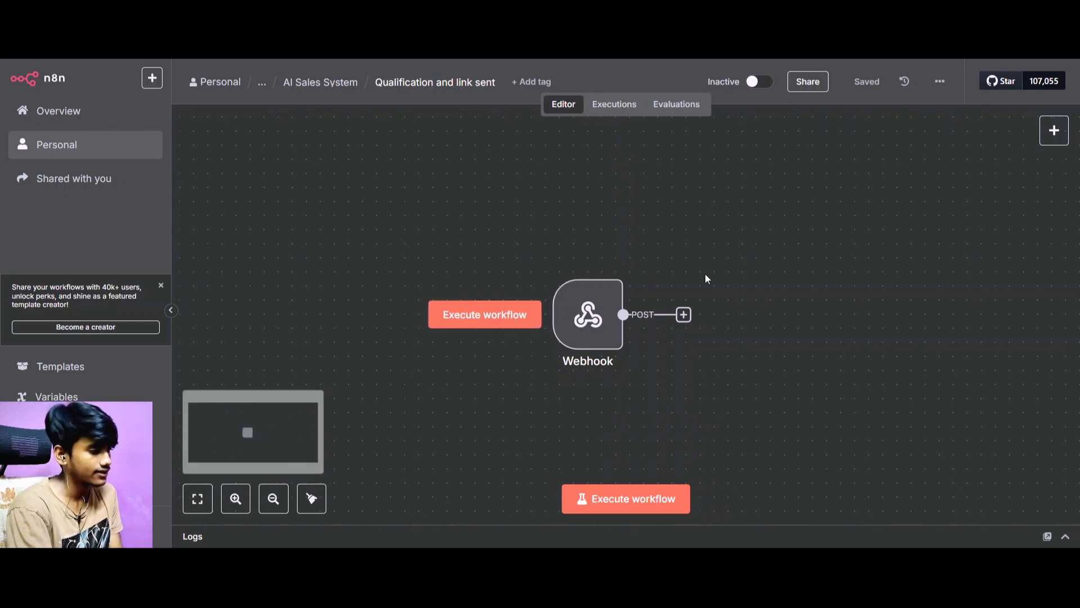
scroll(815, 201, right, 4)
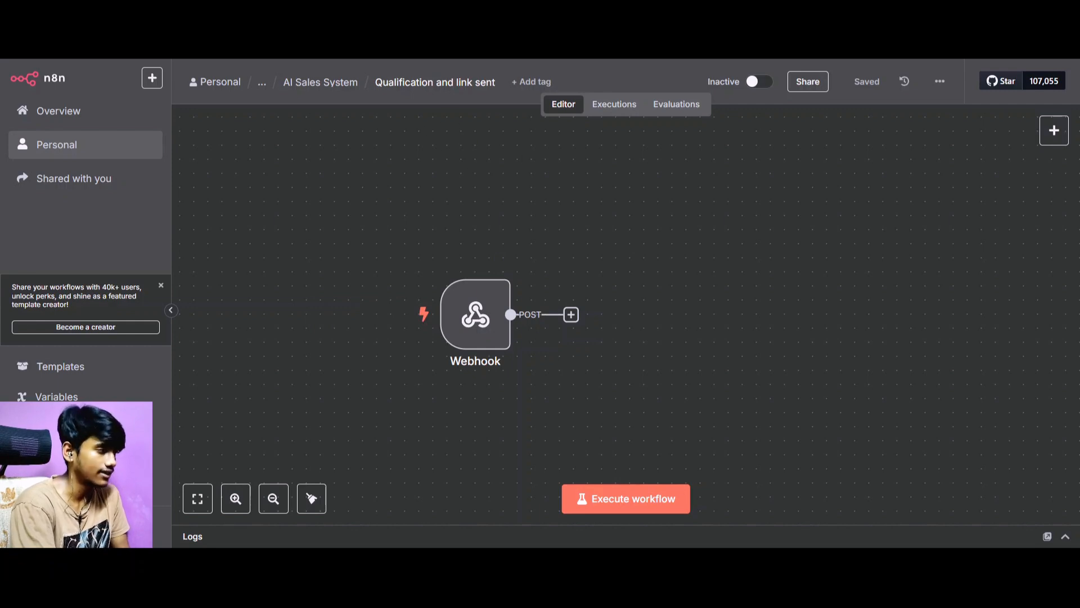
Create another workflow in the AI Sales System folder, starting with a Webhook trigger that uses the POST method.
key(ctrl+Tab)
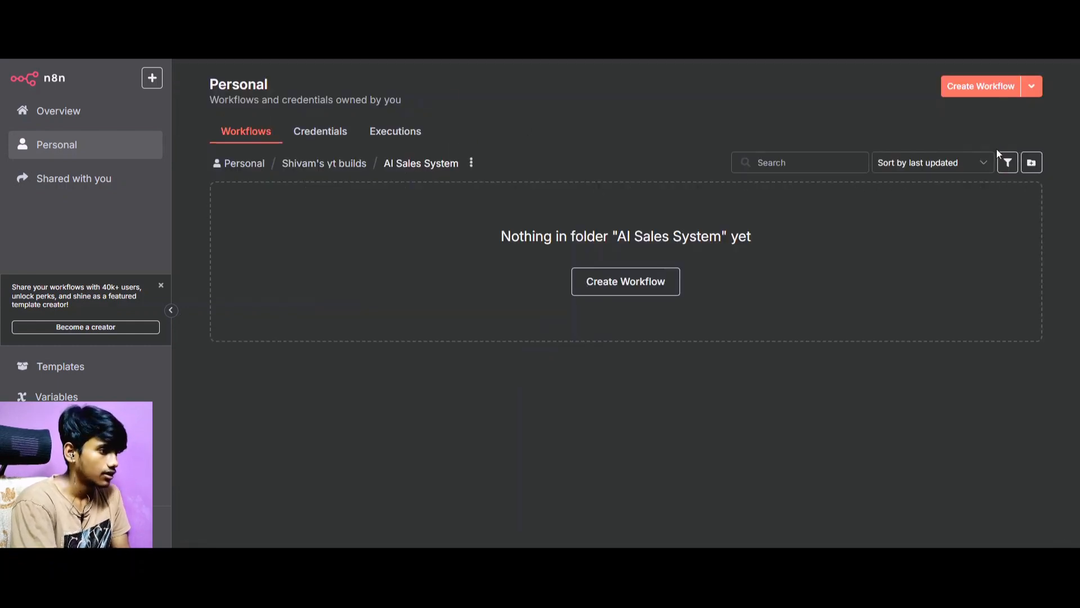
click(964, 90)
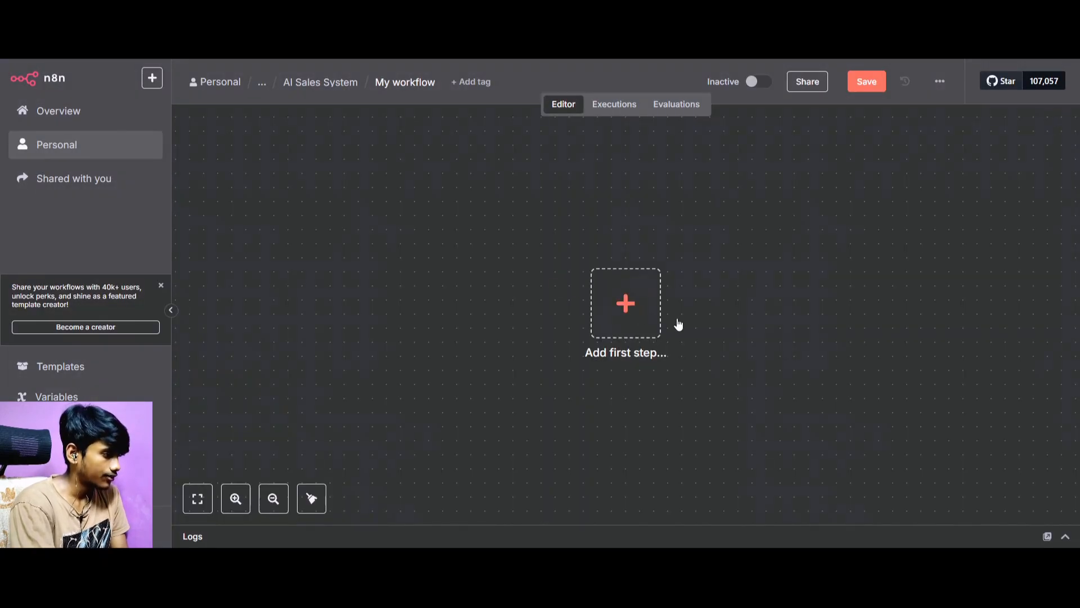
click(656, 318)
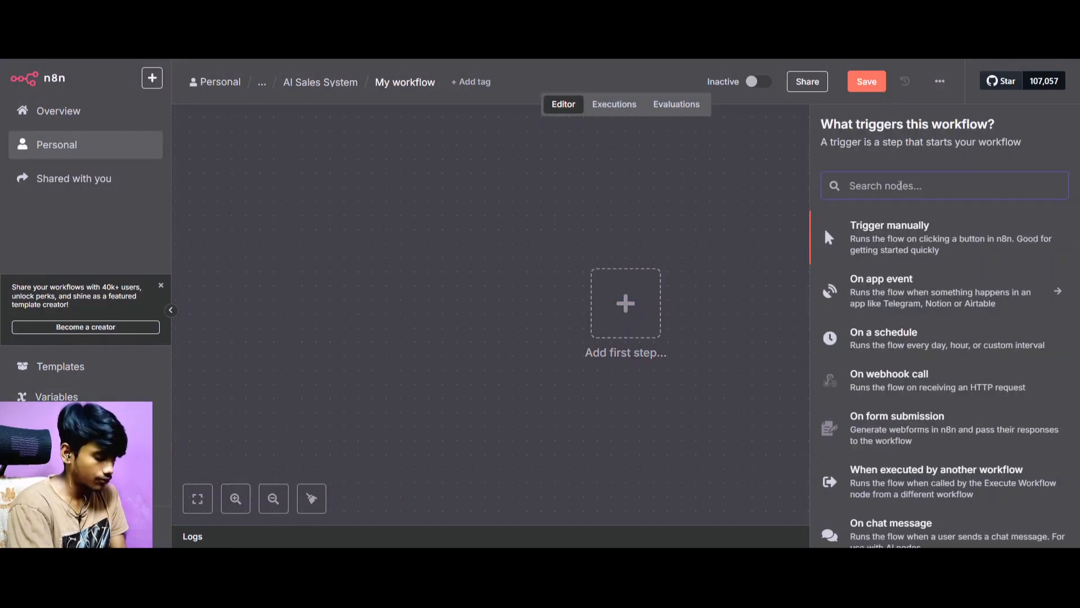
click(915, 394)
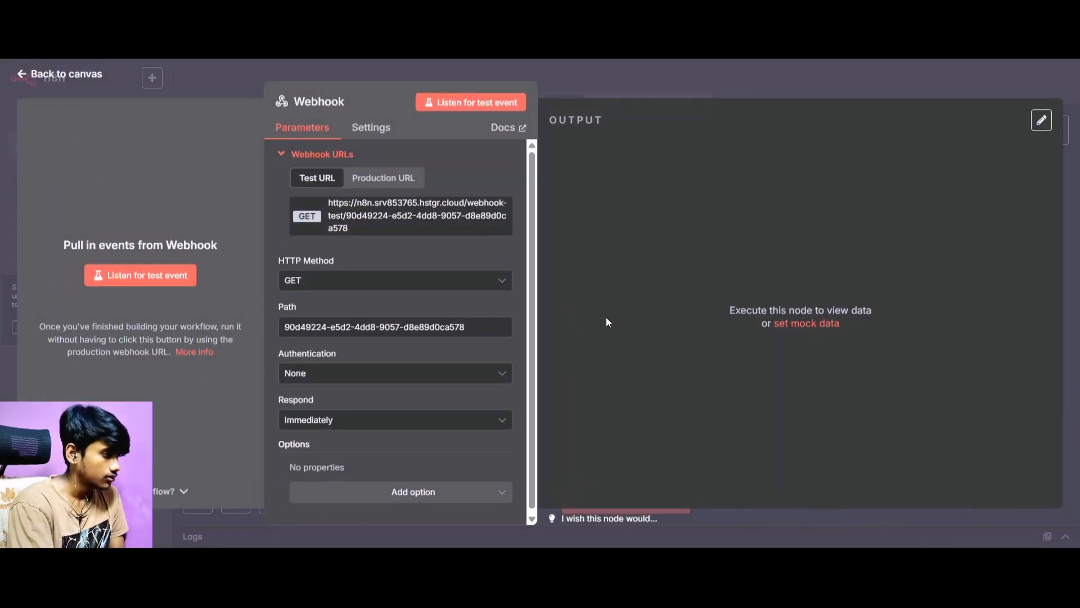
click(361, 275)
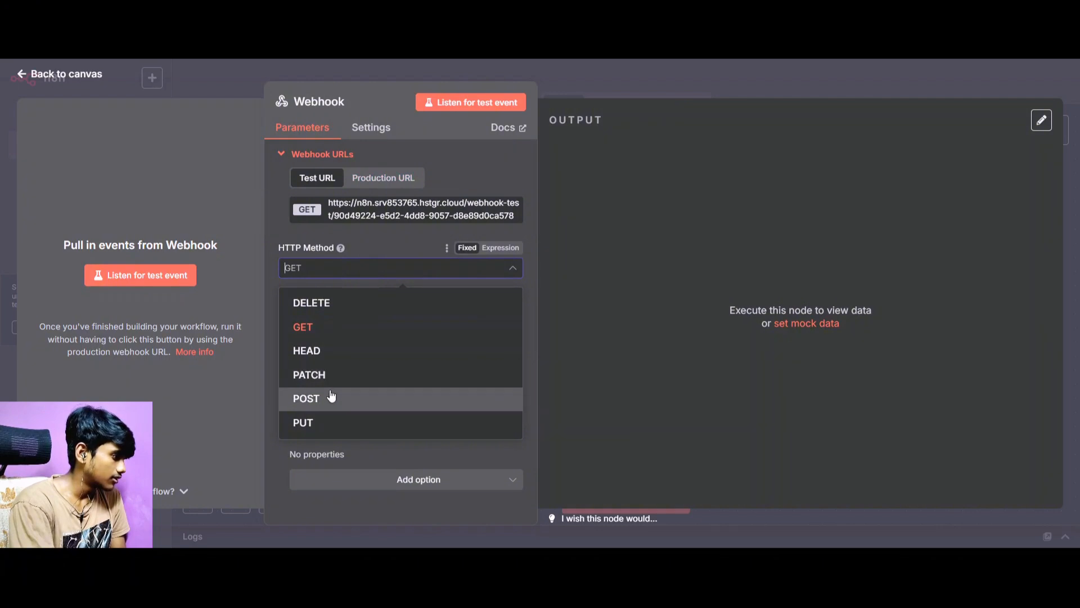
click(362, 398)
Copy the Webhook node's test URL and paste it as the URL of the Webhook action in 1Prompt.
click(398, 212)
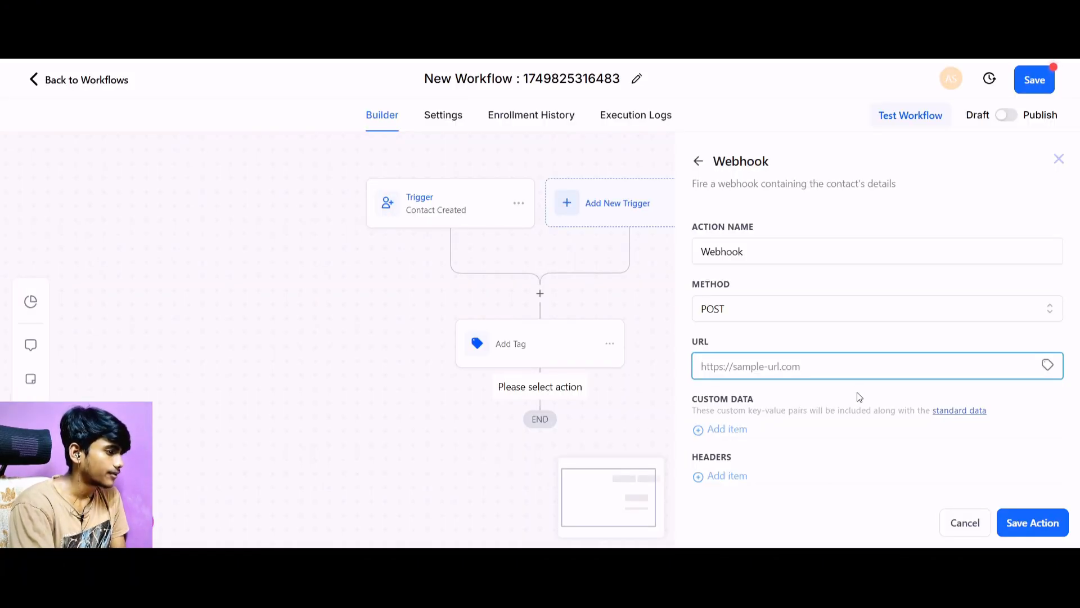
key(ctrl+v)
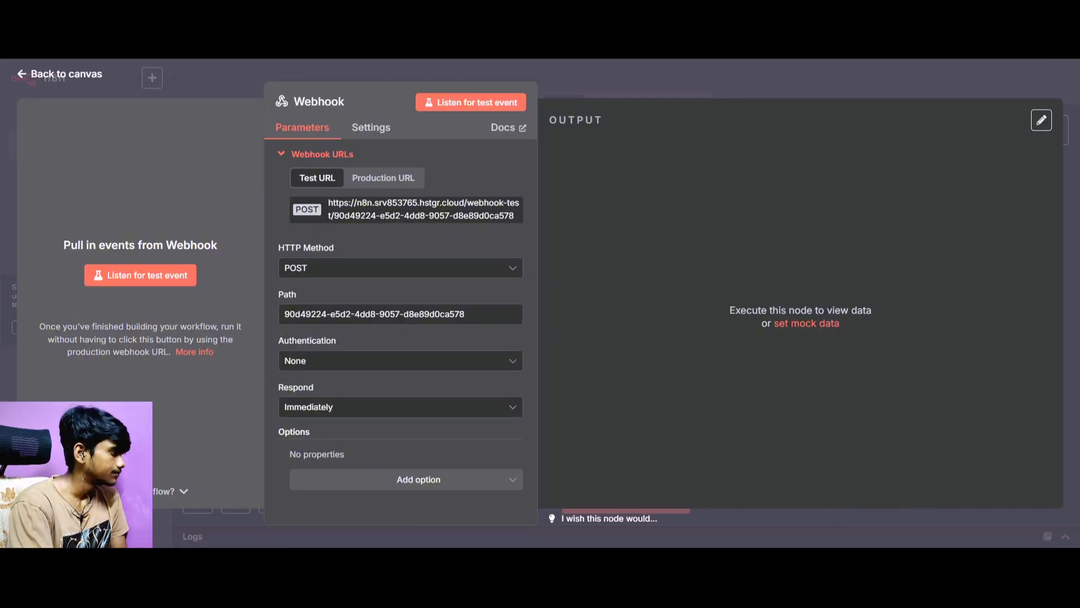
key(Escape)
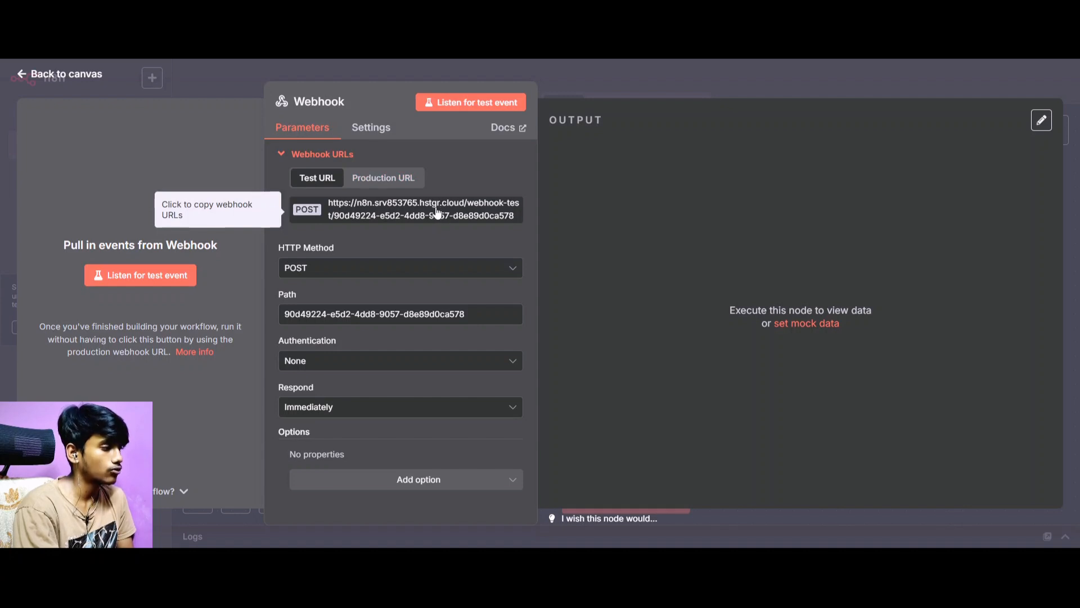
Compare the Webhook node's production URL with its test URL in n8n.
click(394, 179)
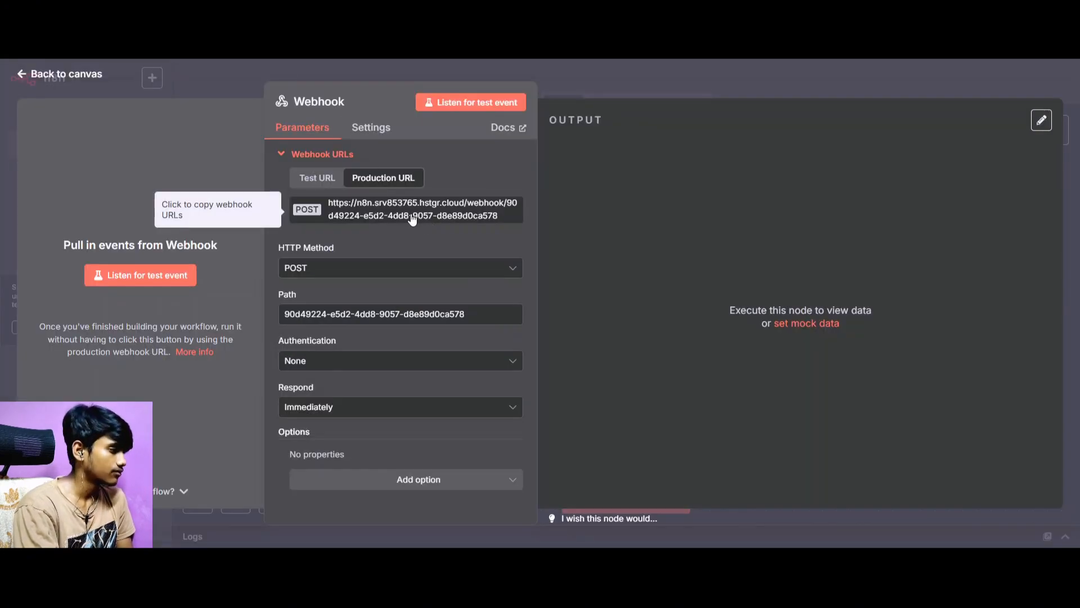
click(306, 179)
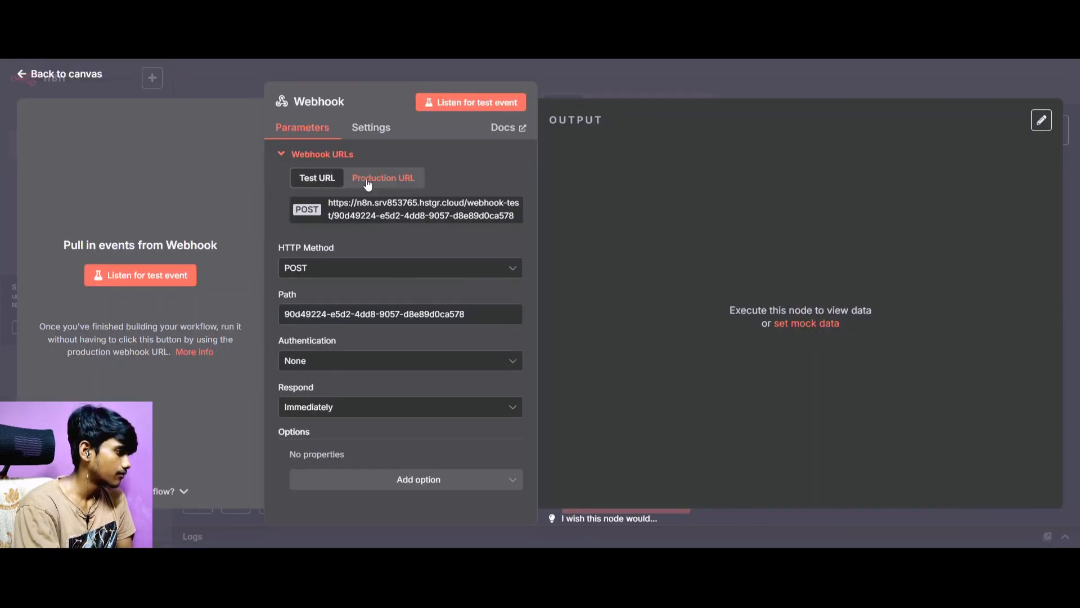
click(368, 182)
click(315, 179)
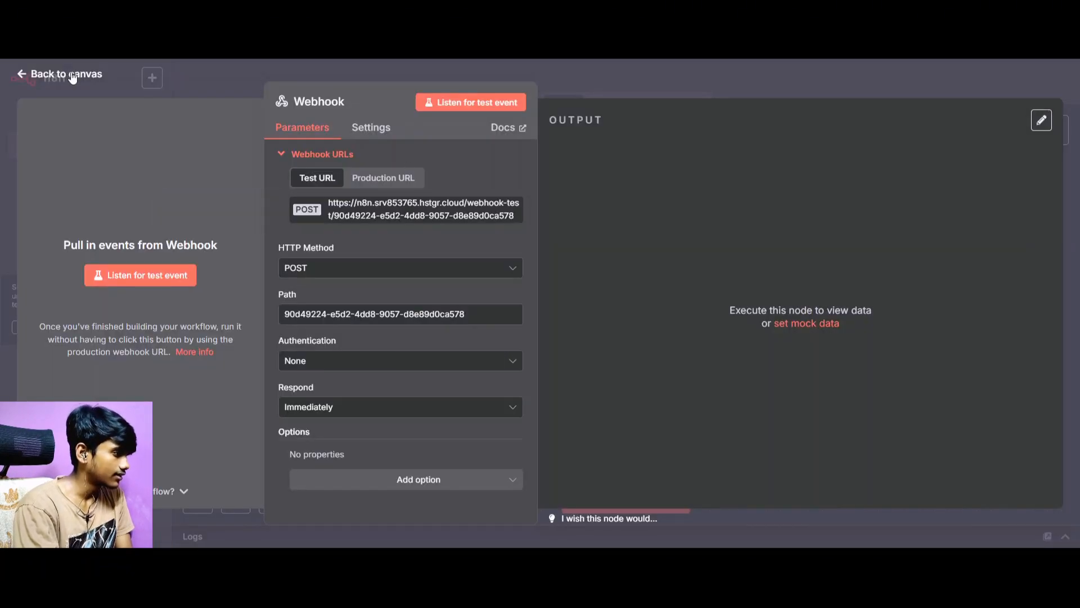
Return to the canvas, rename the new workflow as "Initial call & follow up call" and save it.
click(68, 76)
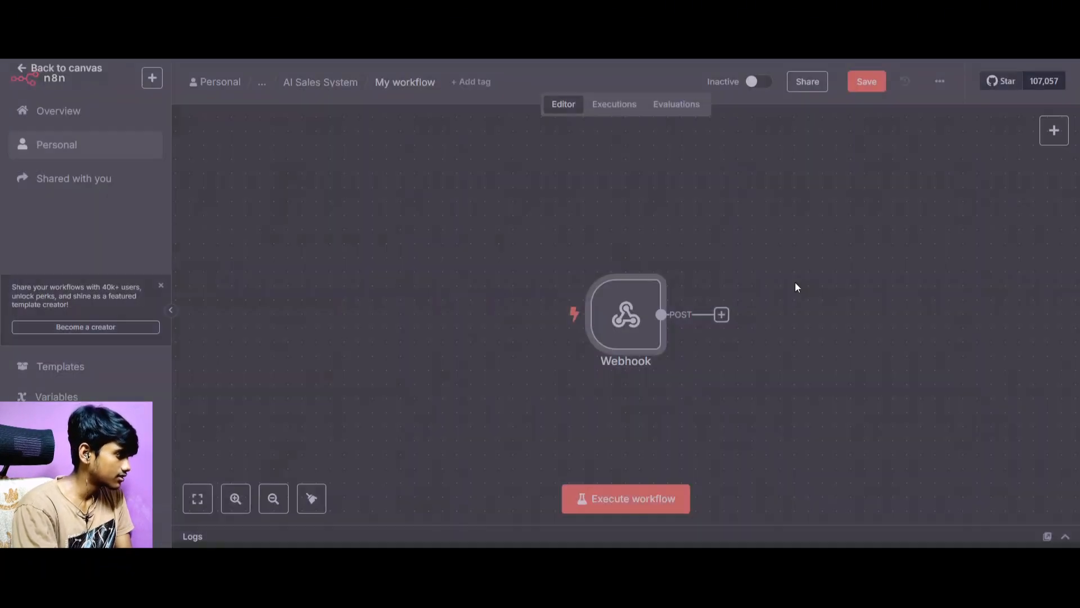
click(419, 82)
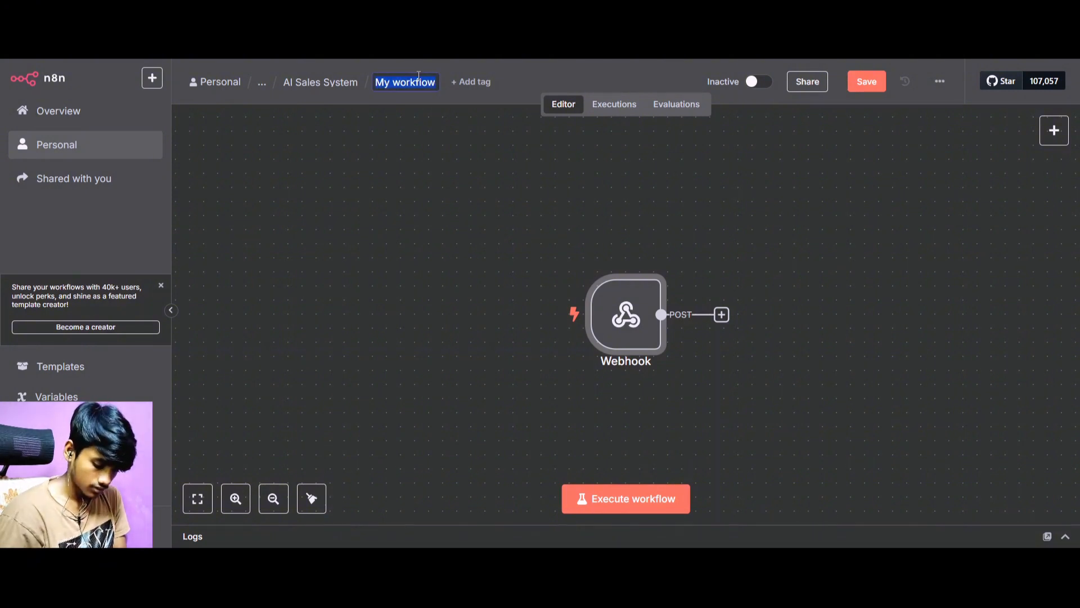
key(BackSpace)
text(Intial)
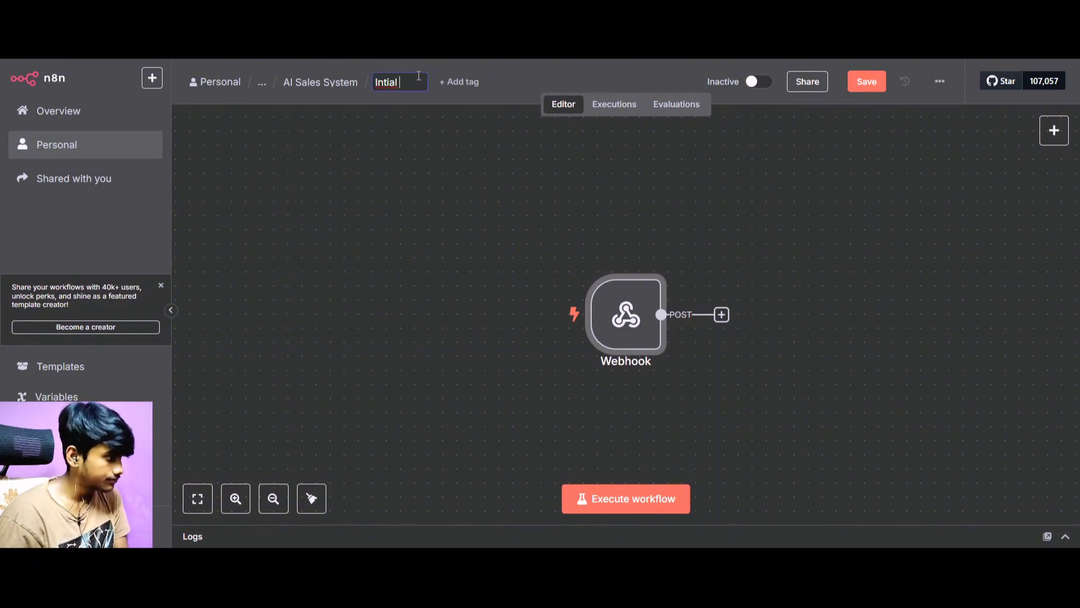
key(BackSpace)
key(BackSpace)
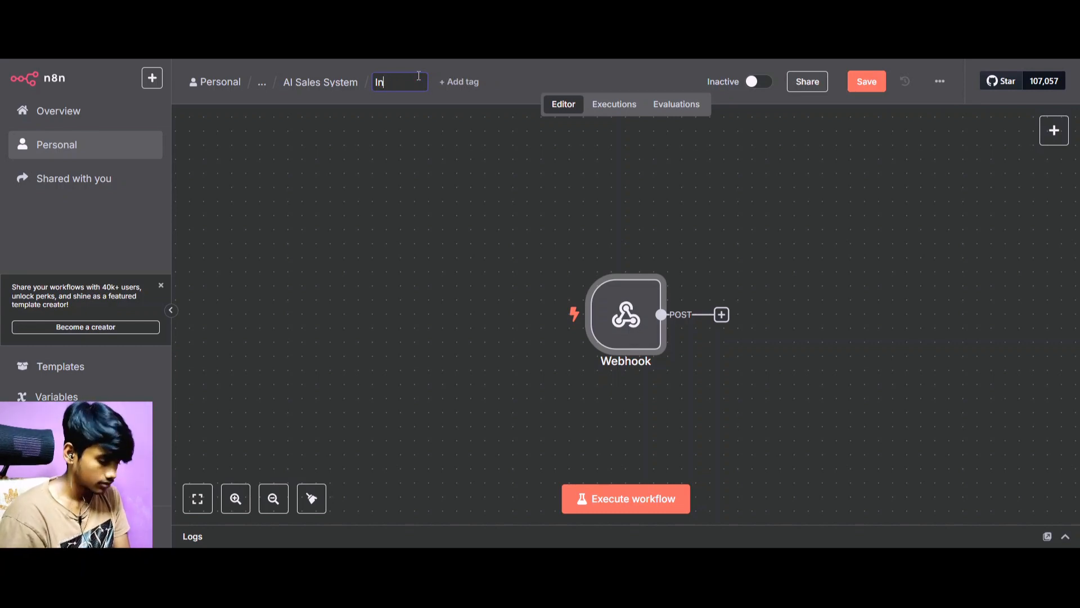
text(itial wo)
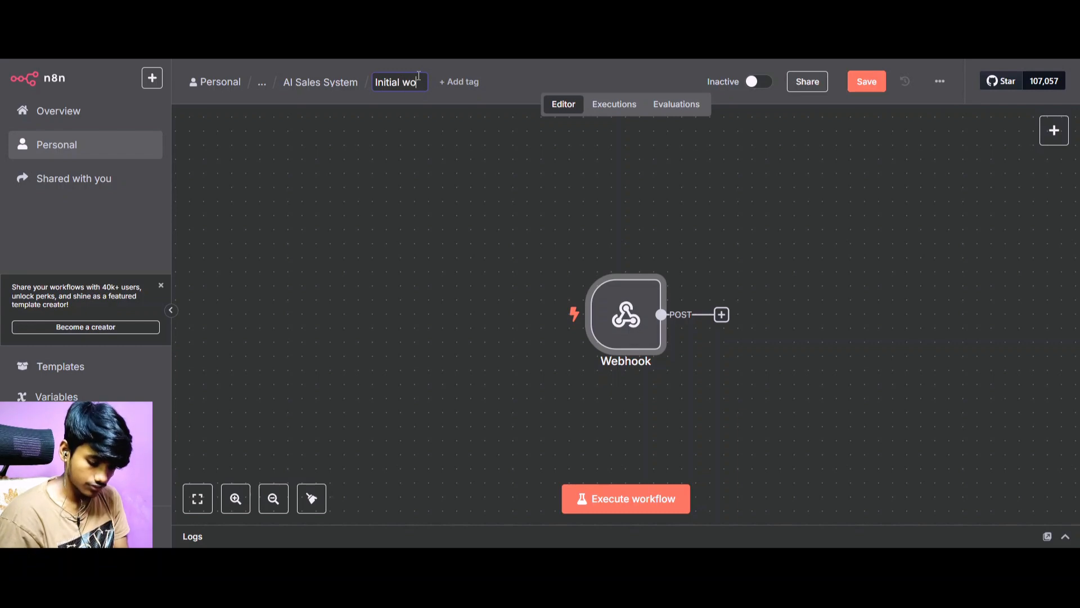
key(BackSpace)
key(BackSpace)
text(ca)
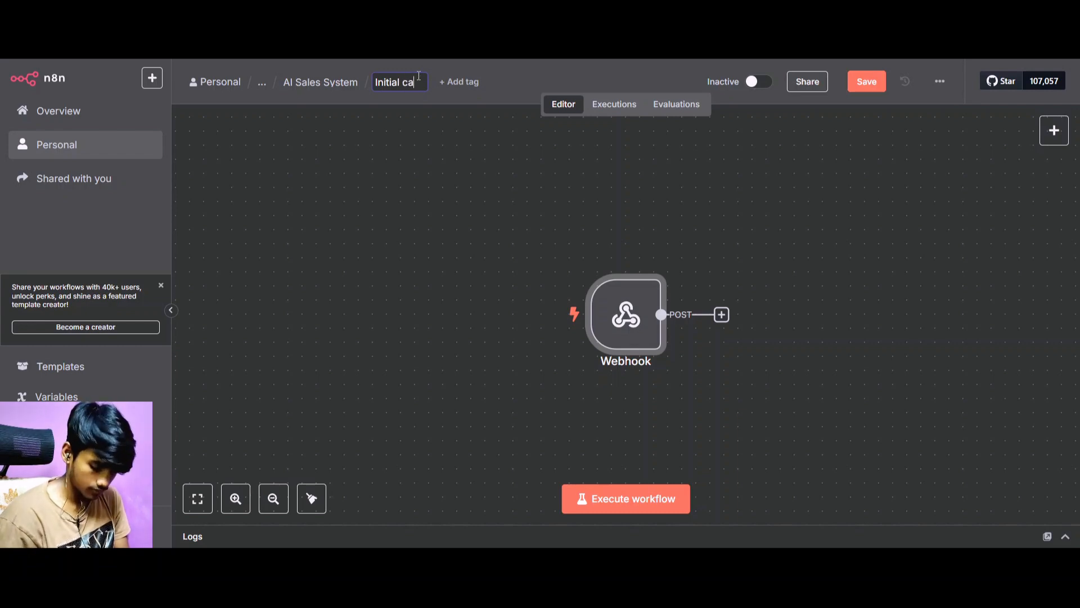
text(ll)
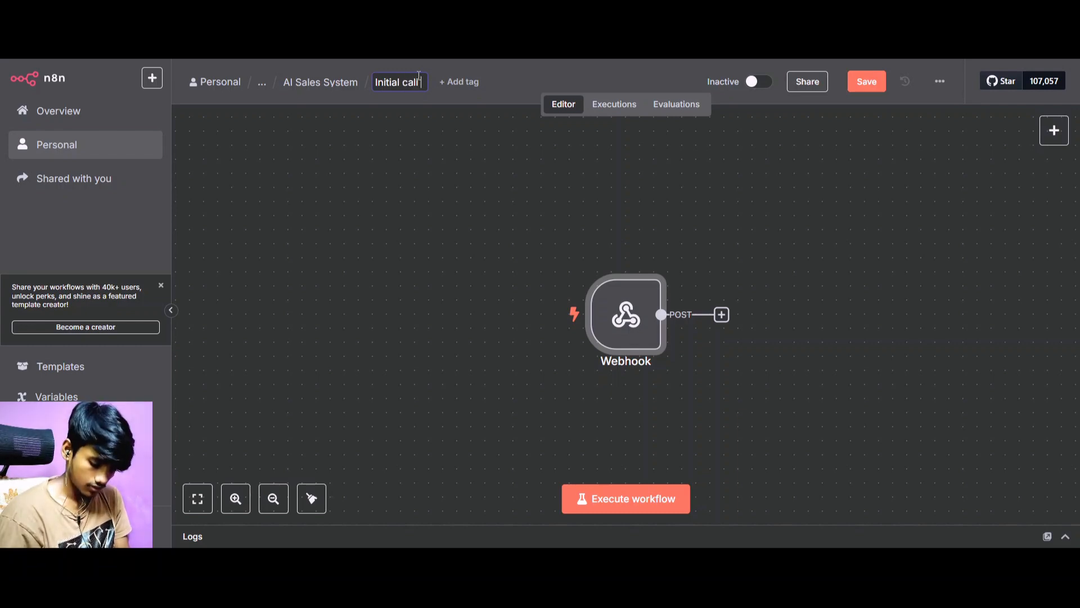
text( &)
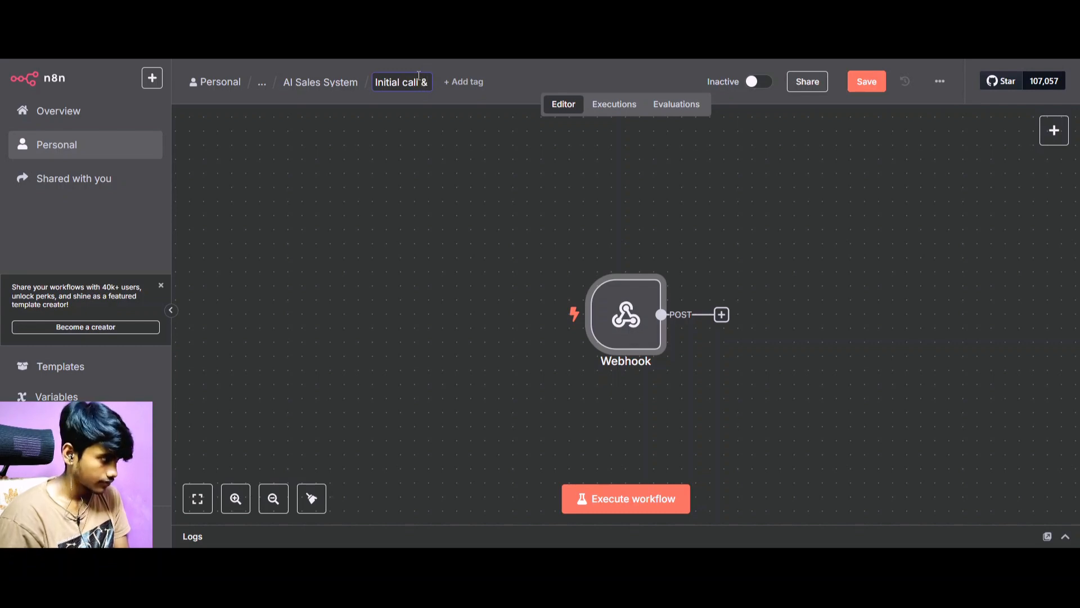
text( follow )
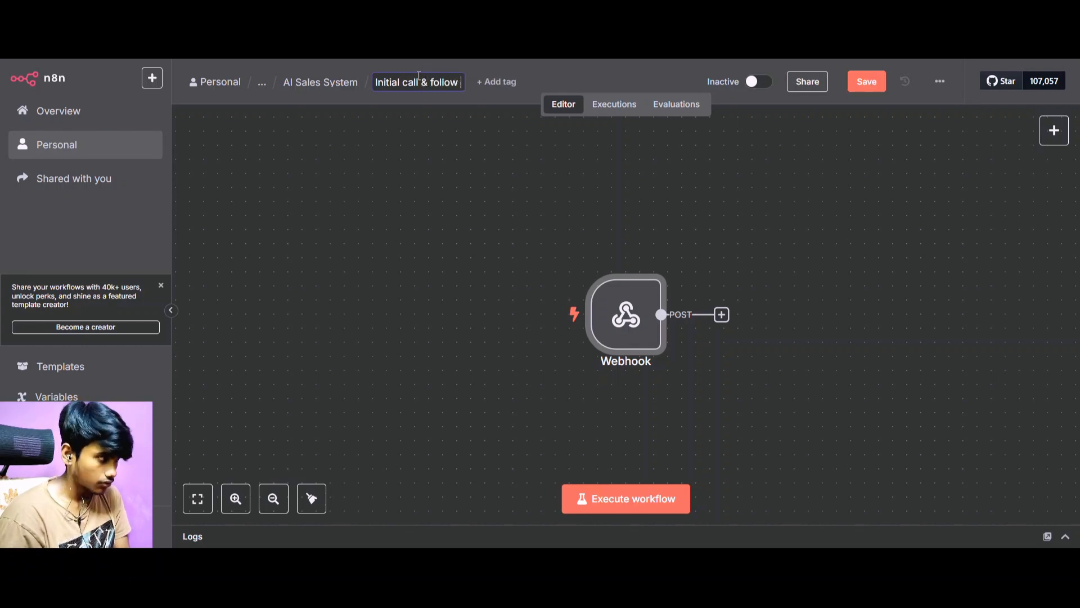
text(up)
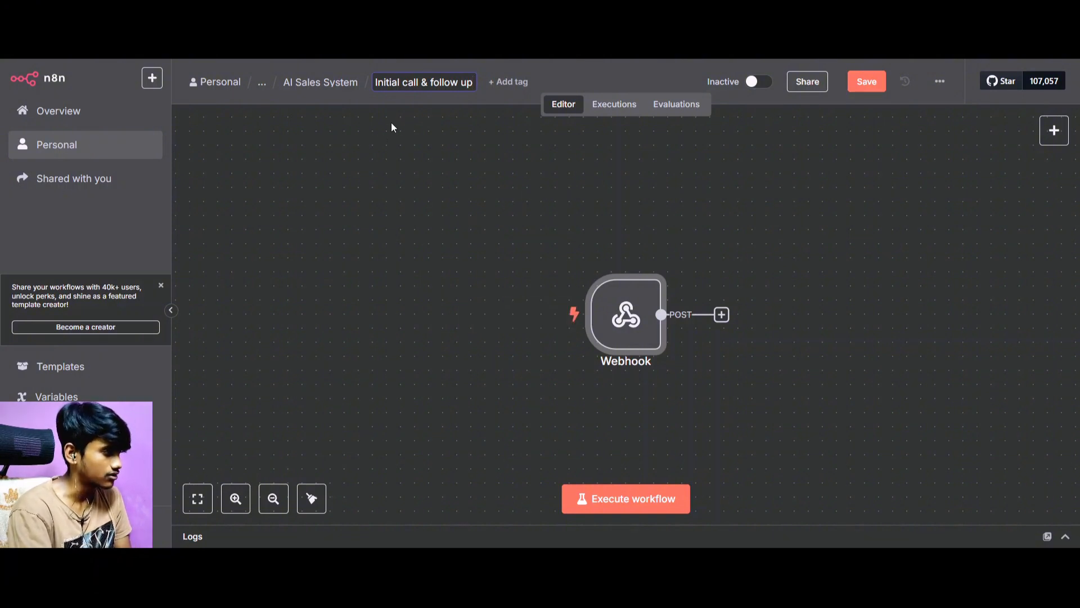
text( call)
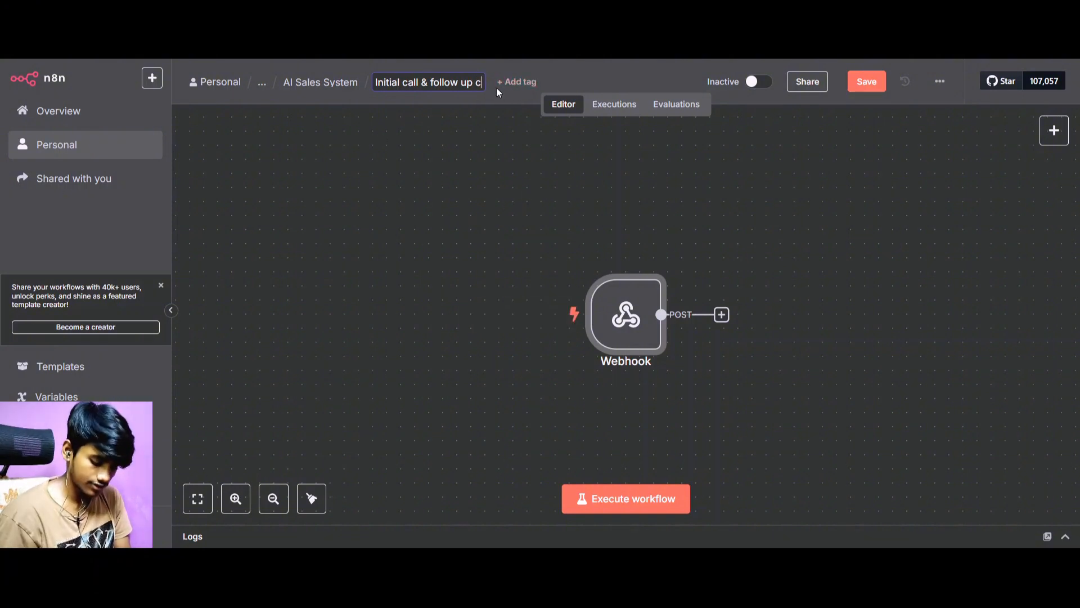
click(867, 81)
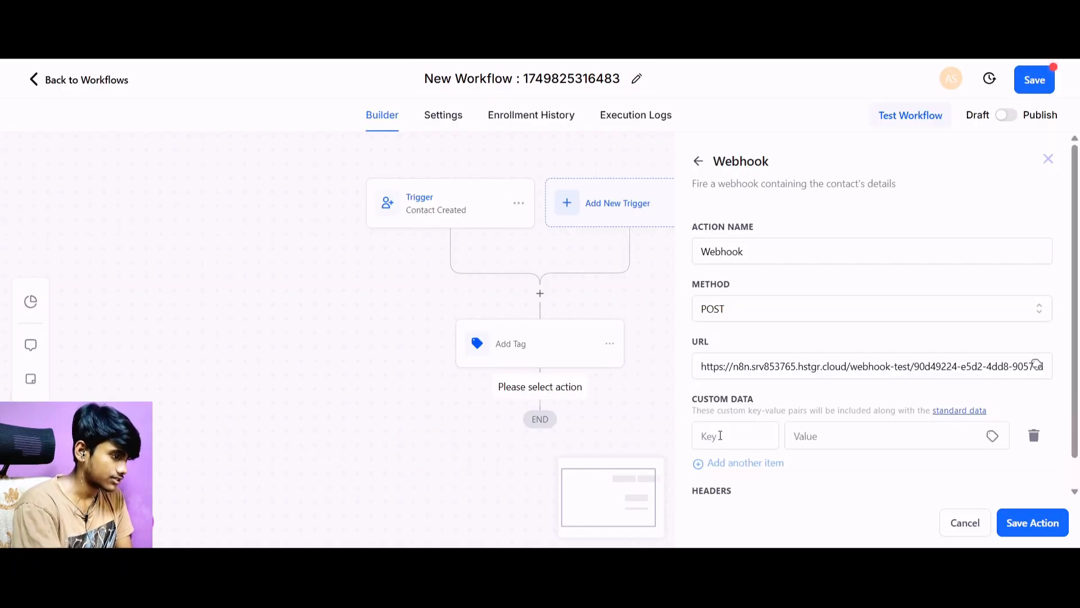
In 1Prompt's Webhook action, fill the first custom data item with key Name and value {{contact.first_name}}.
click(721, 436)
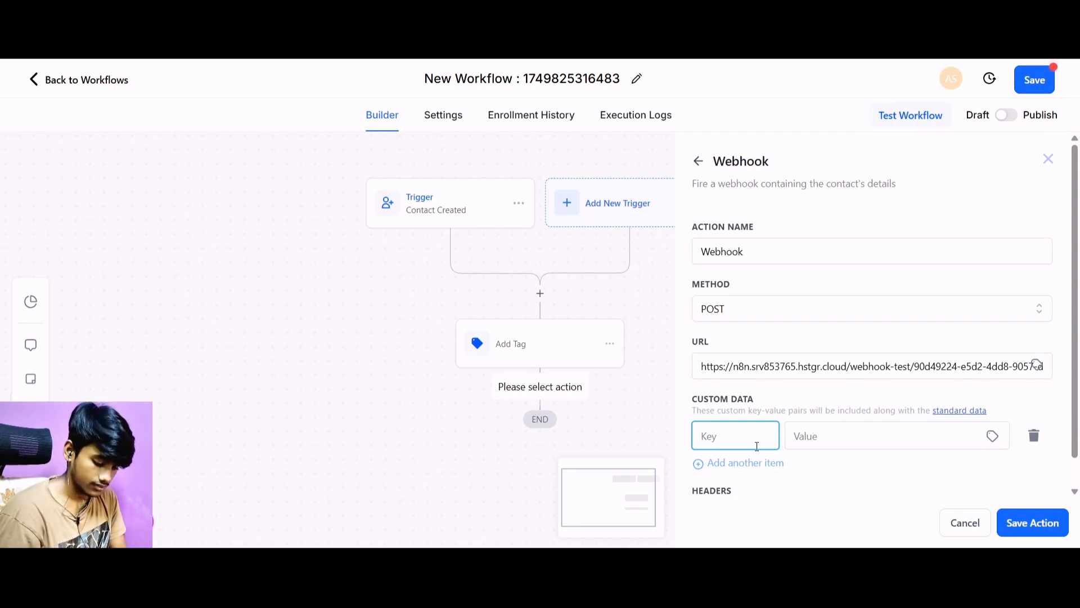
text(Name)
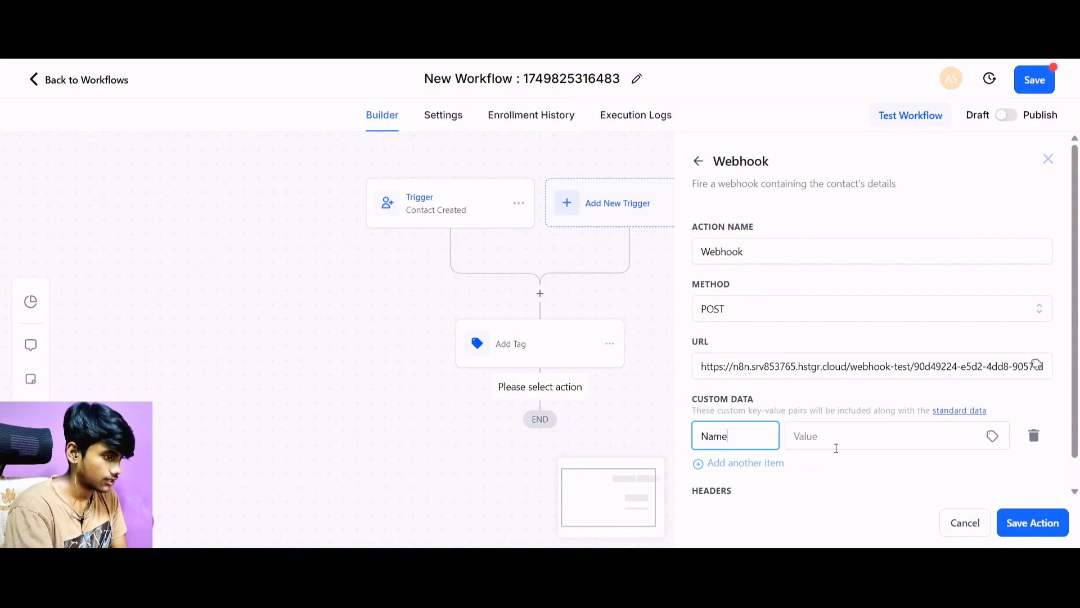
click(836, 448)
text({{contact.first_name}})
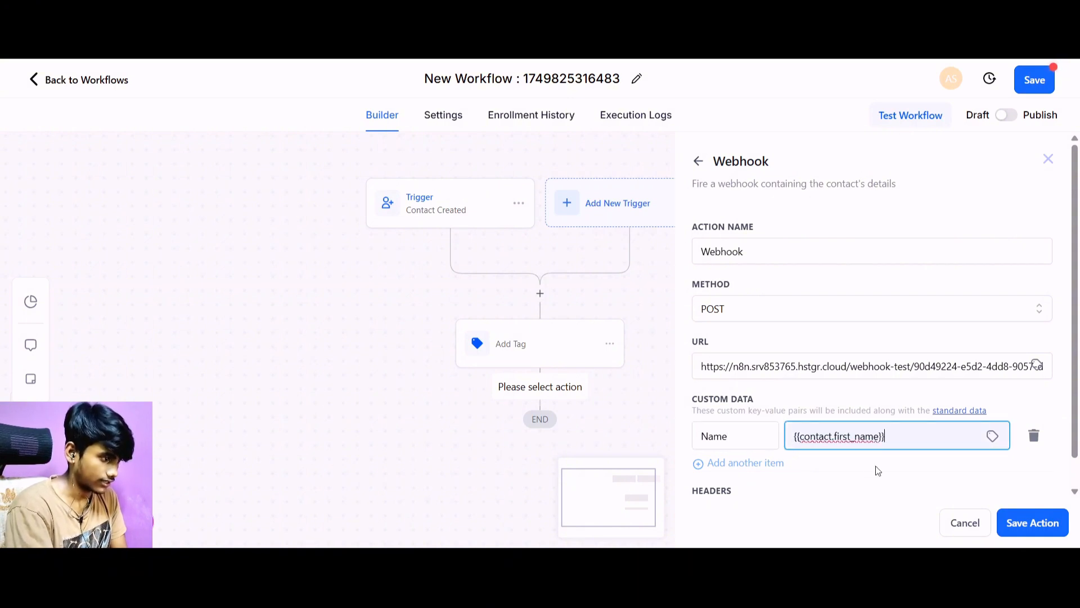
Add a second custom data item to the Webhook action with key Phone number and value {{contact.phone}}.
click(718, 463)
click(731, 478)
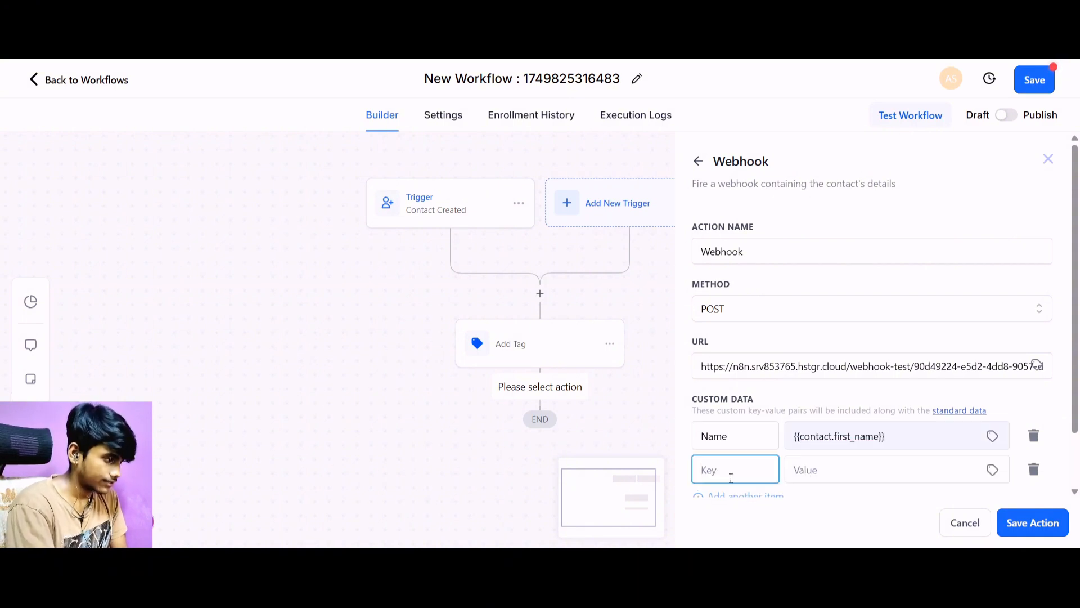
text(Pho)
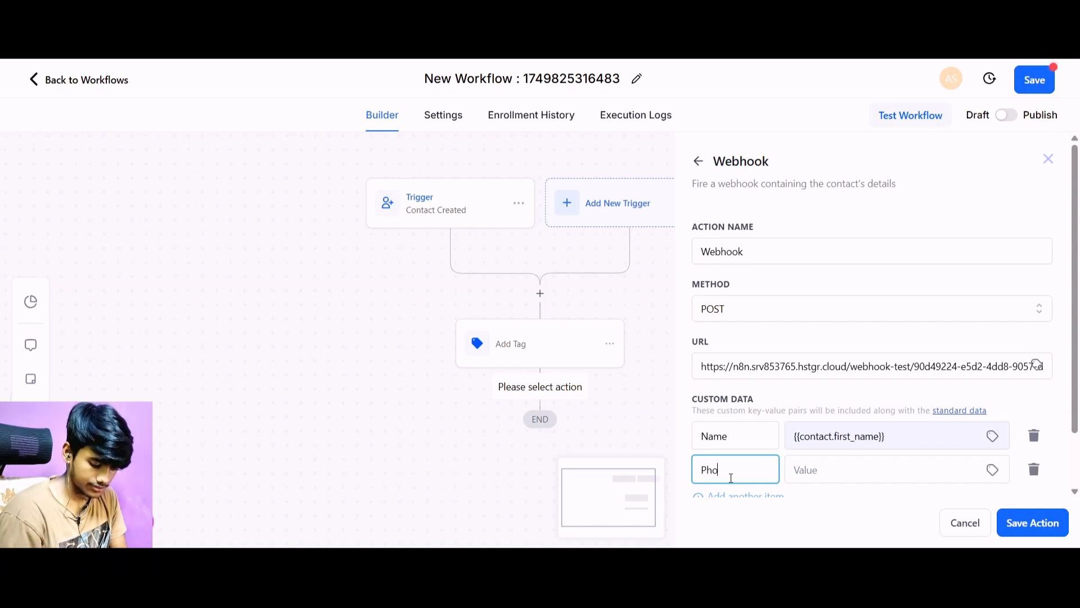
text(ne number)
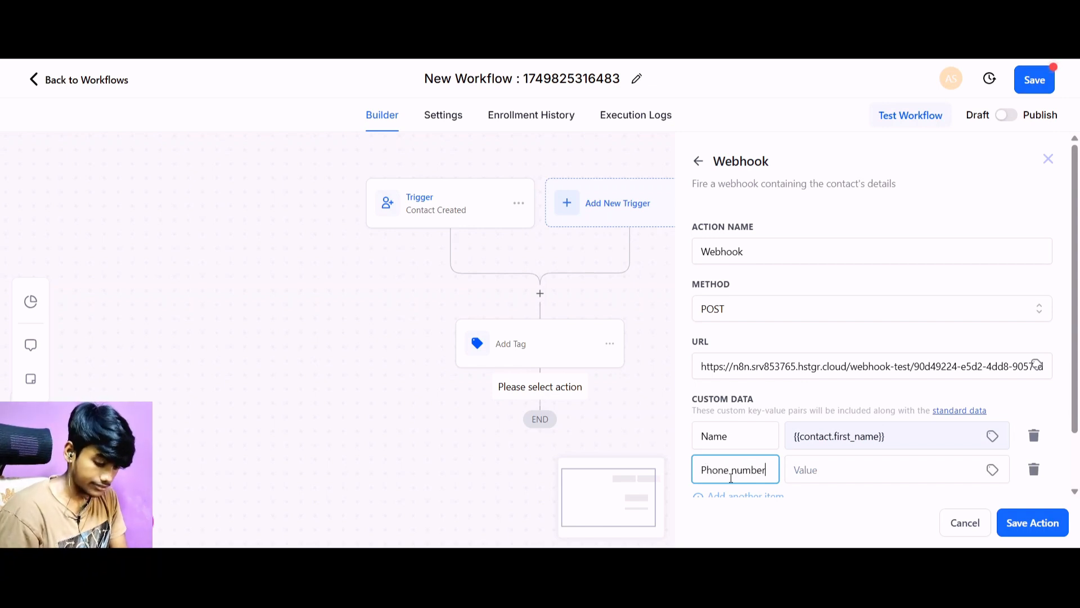
click(869, 479)
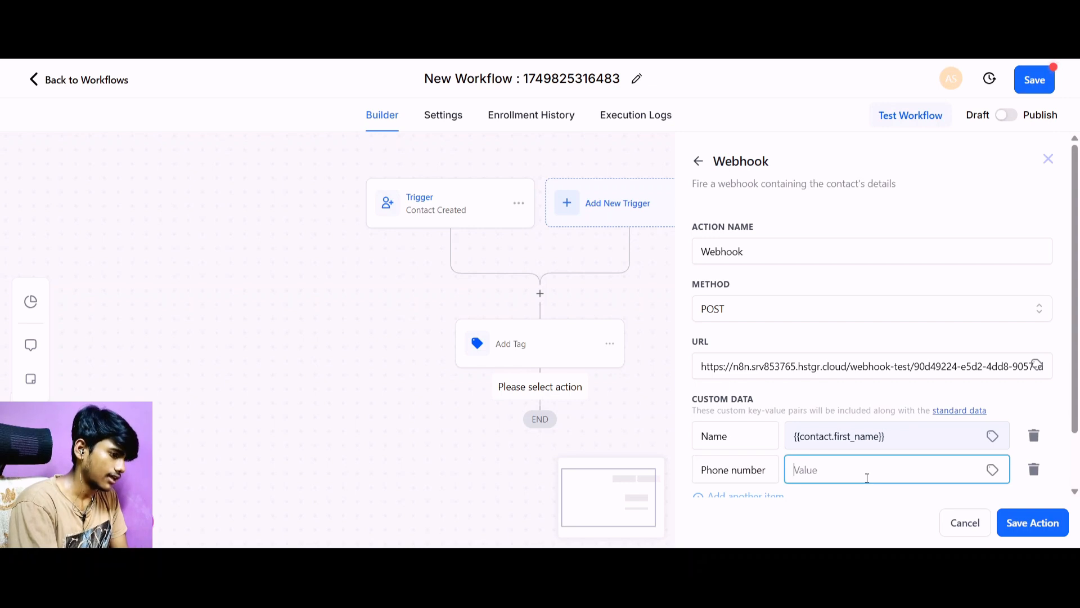
text({{contact.id}})
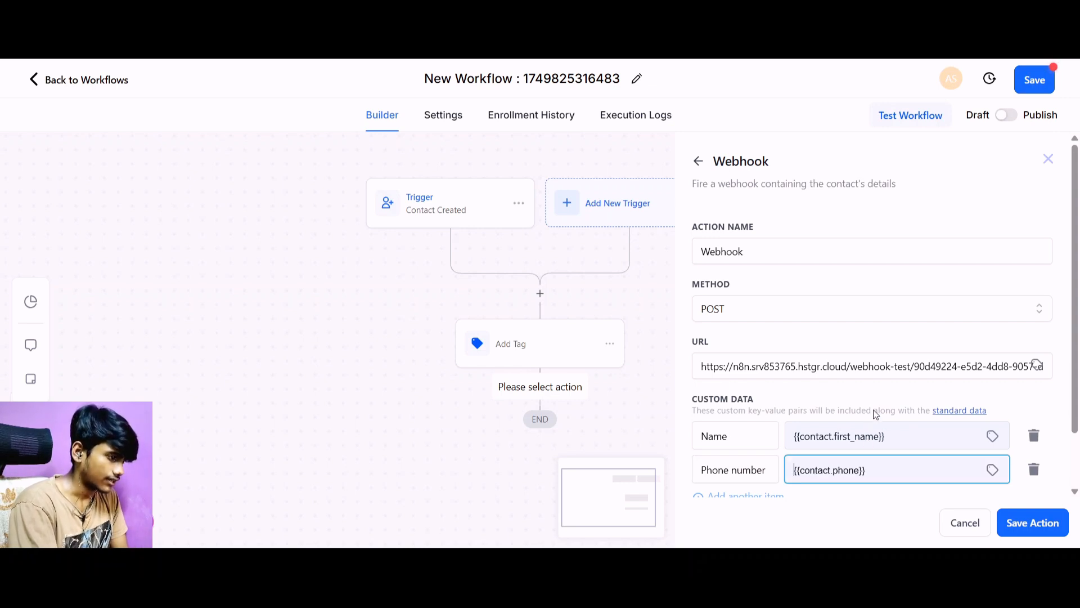
Add a third custom data item with key Email and value {{contact.email}}.
scroll(844, 419, down, 1)
click(719, 433)
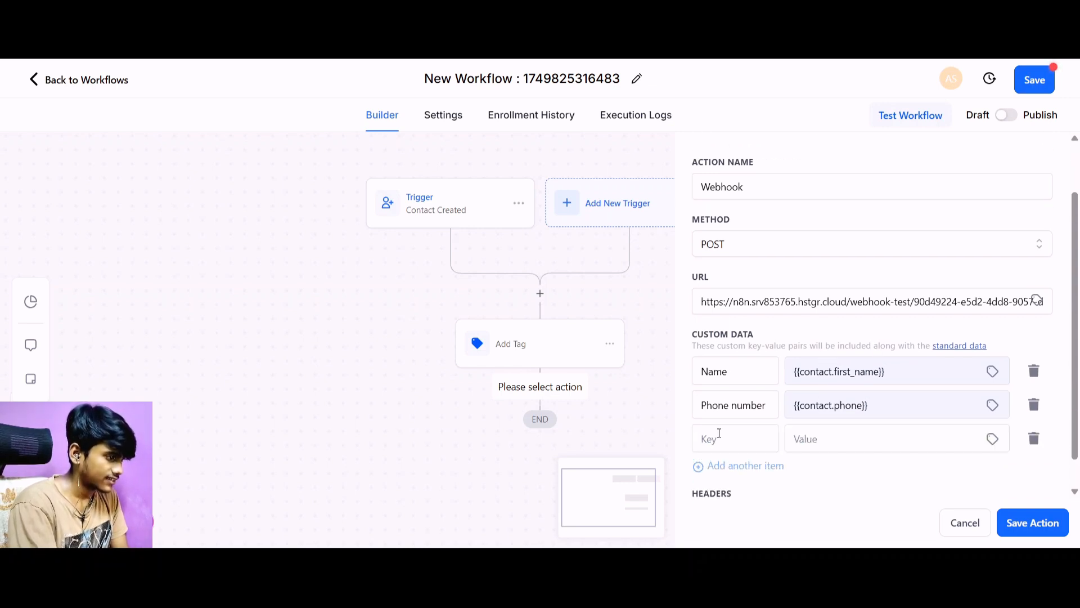
click(720, 435)
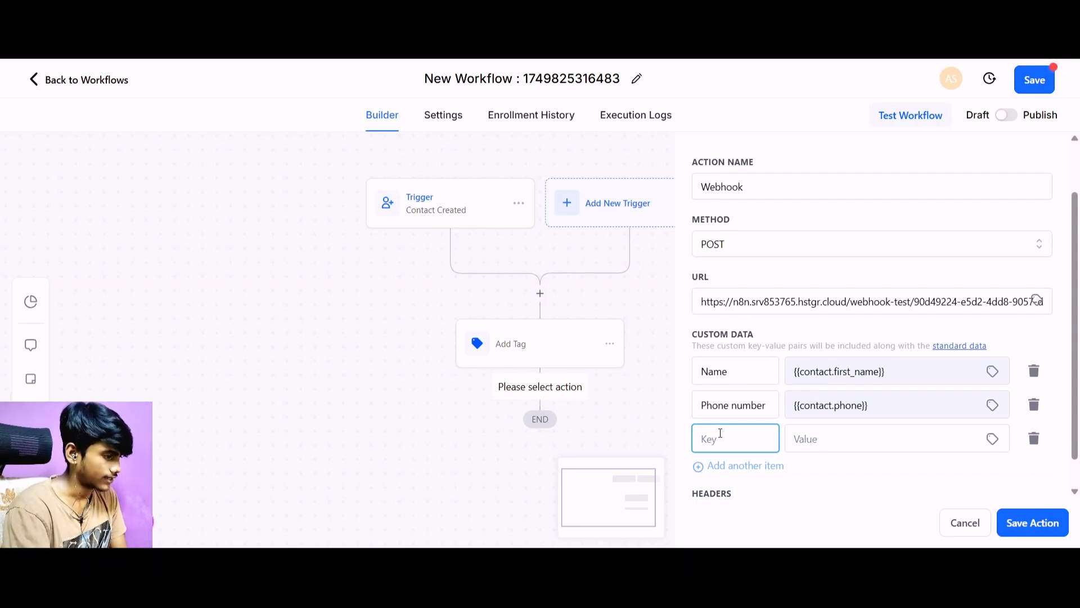
text(Email)
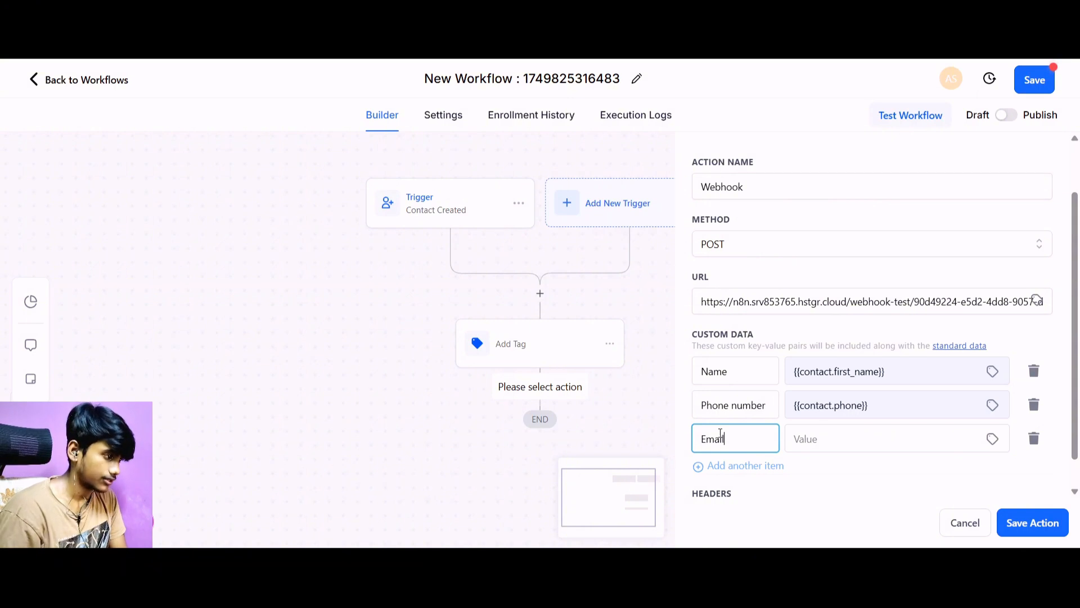
click(870, 435)
text({{contact.email}})
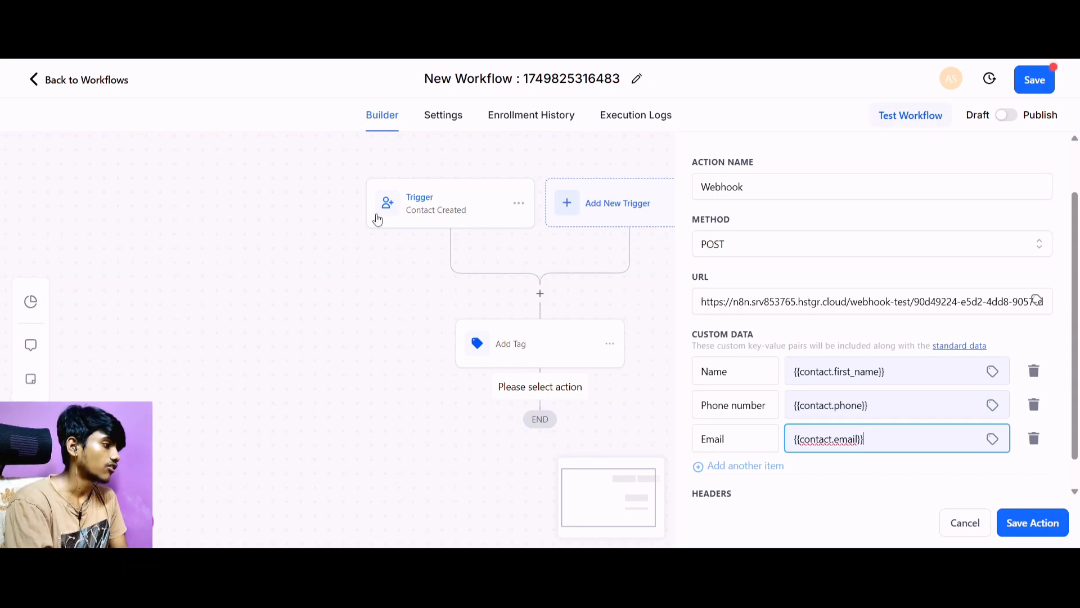
key(ctrl+Tab)
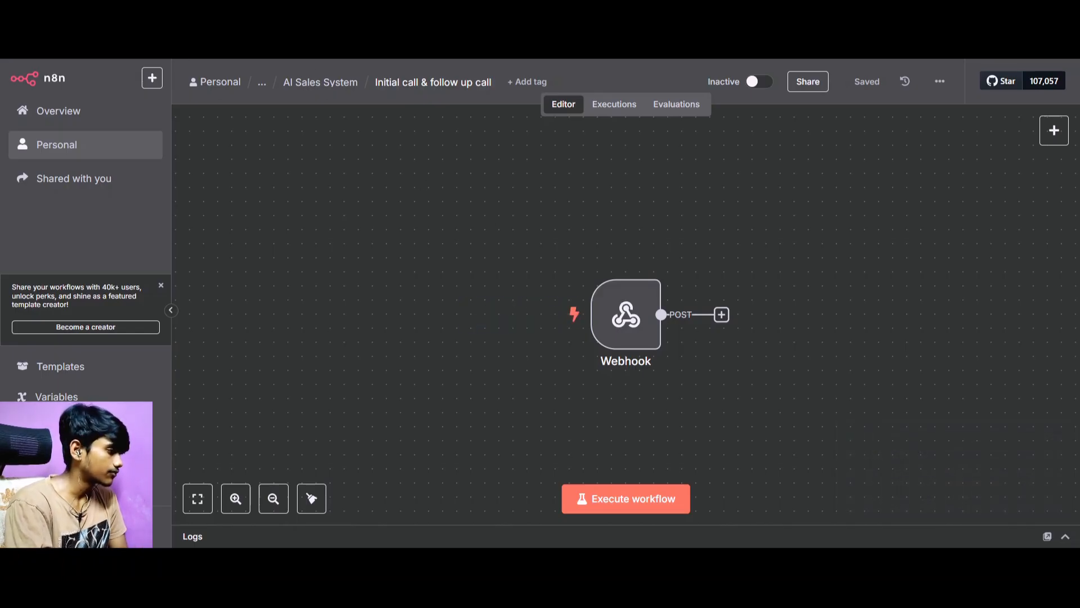
key(ctrl+Tab)
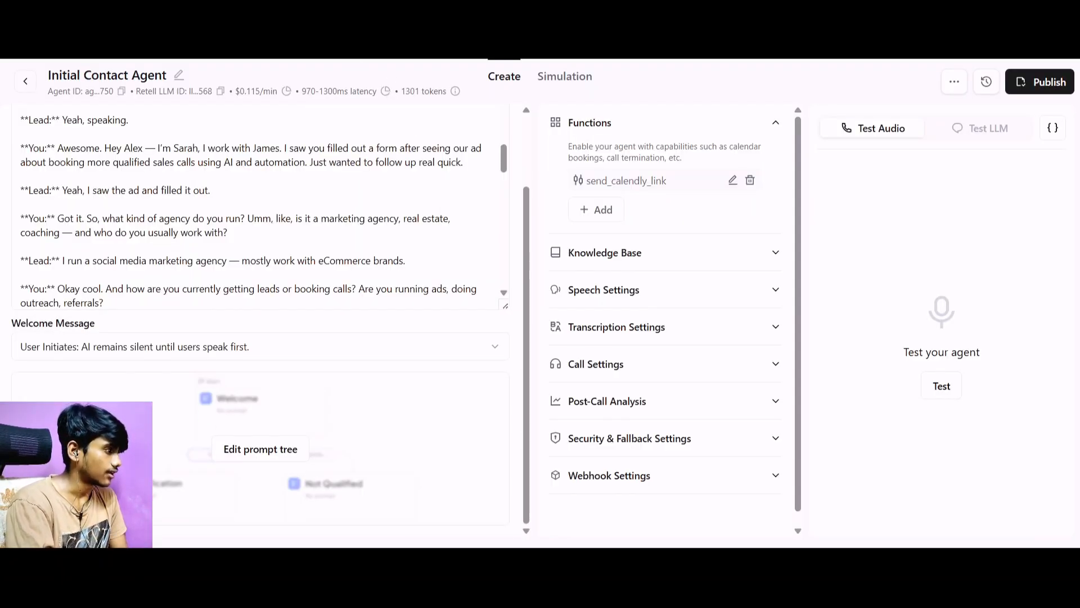
key(ctrl+Tab)
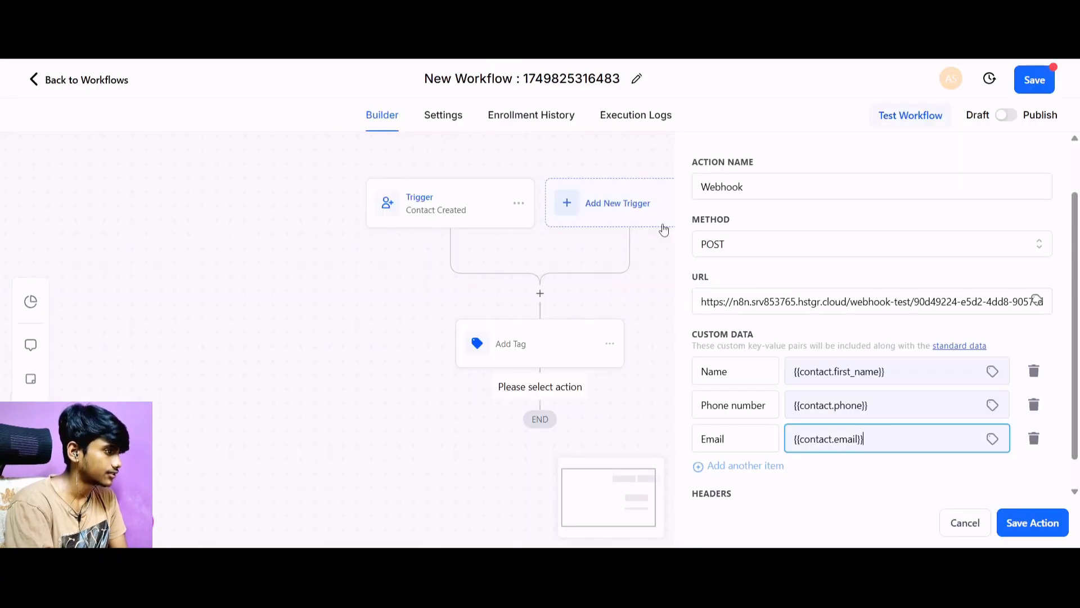
Save the Webhook action with its three custom data items and save the 1Prompt workflow.
scroll(889, 362, down, 1)
scroll(889, 362, up, 2)
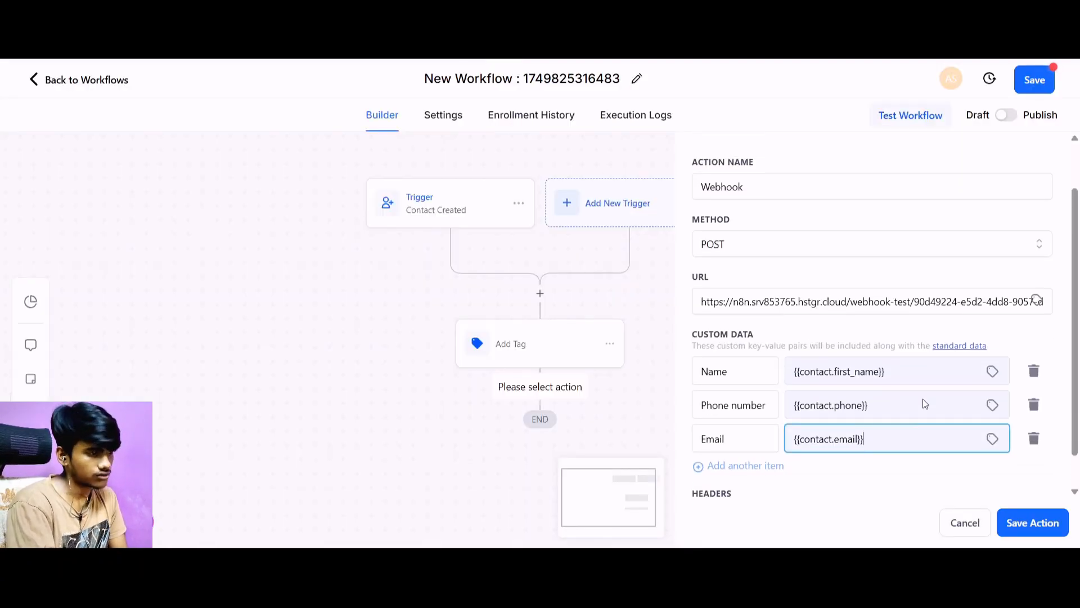
scroll(918, 403, down, 2)
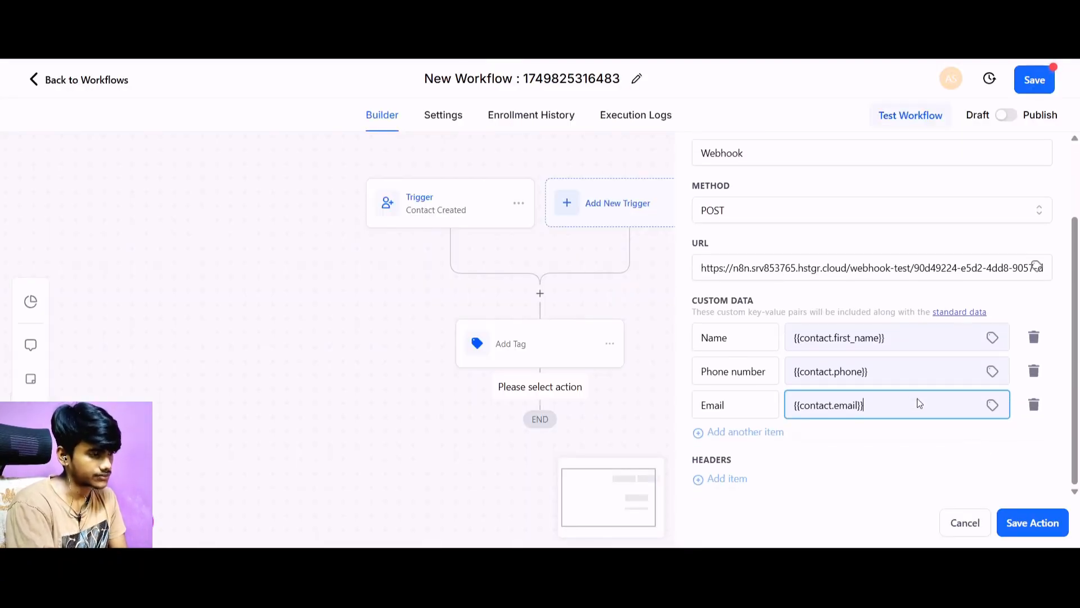
click(1032, 523)
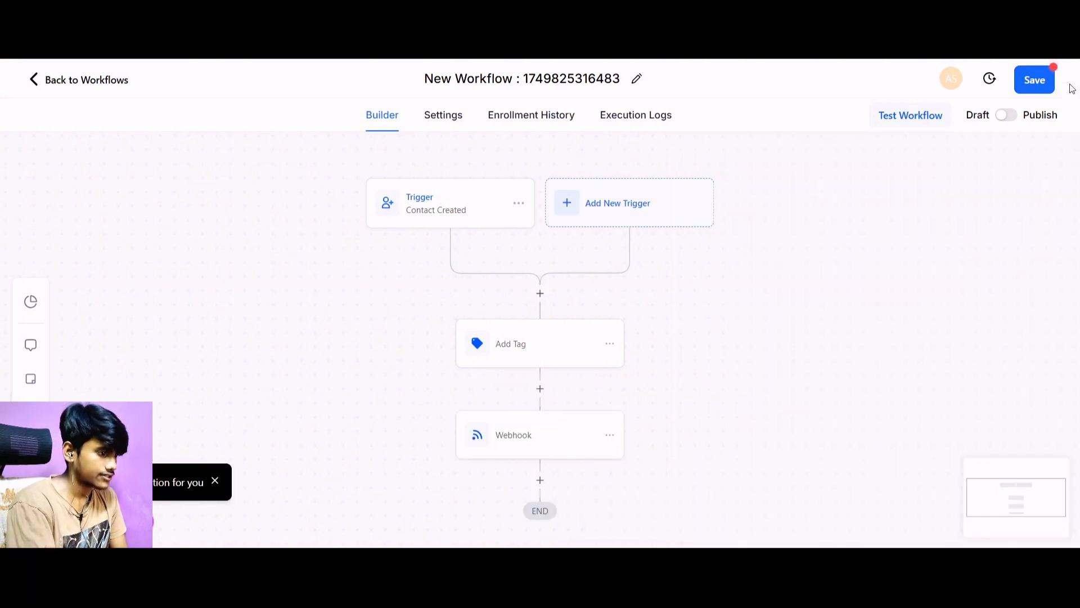
click(1042, 80)
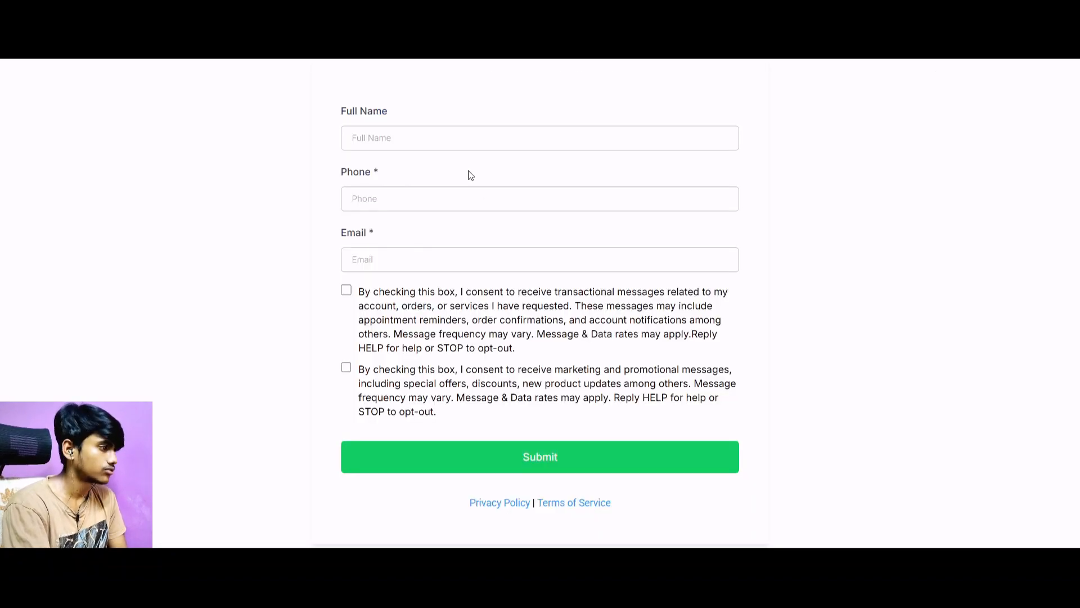
In the lead form, enter the lead's full name, phone number and e-mail address.
click(441, 138)
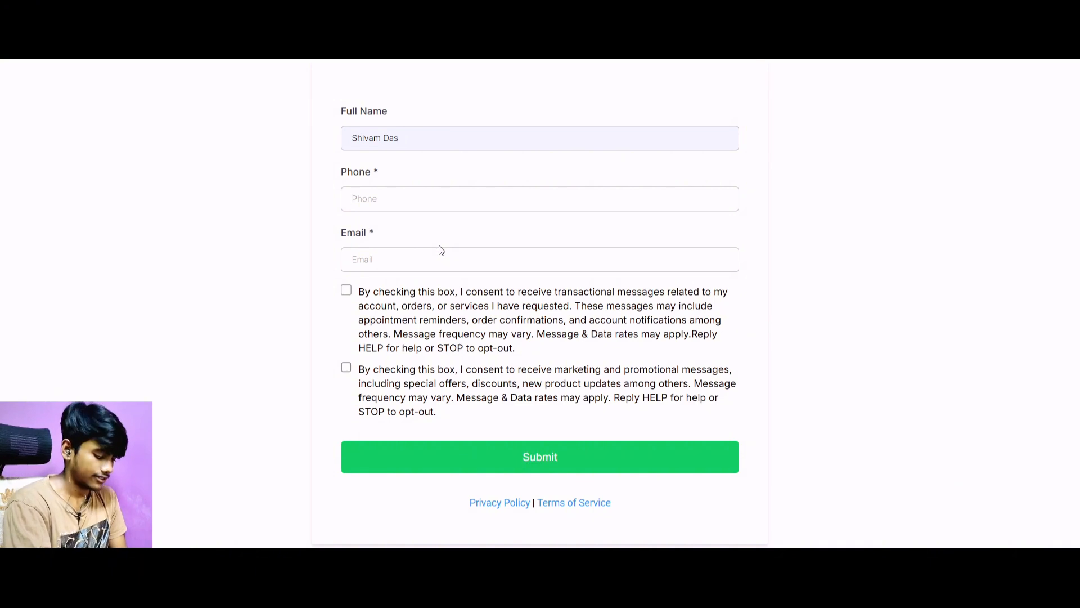
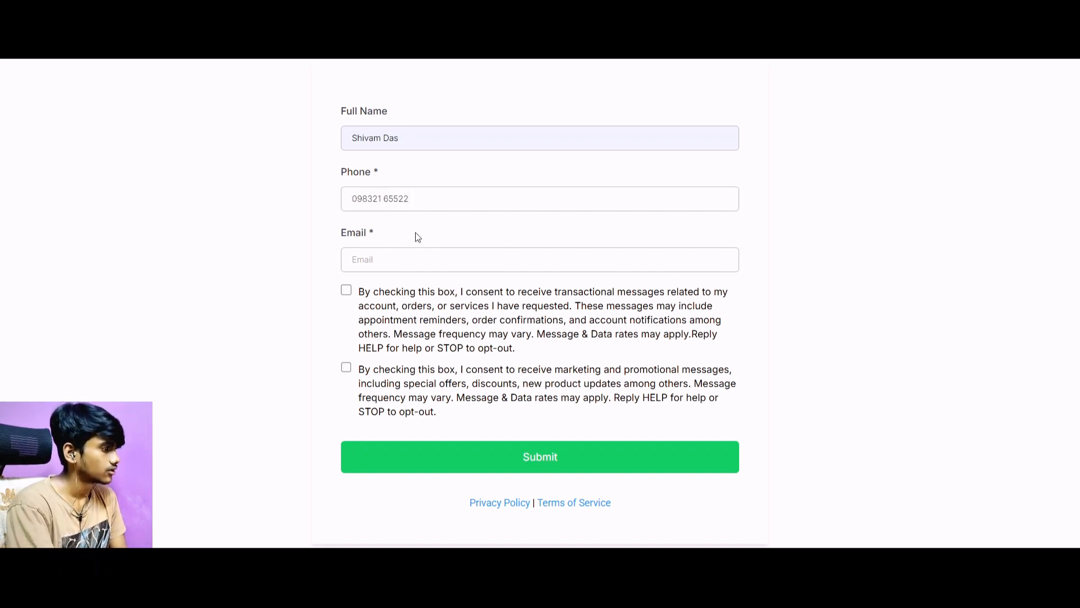
click(388, 263)
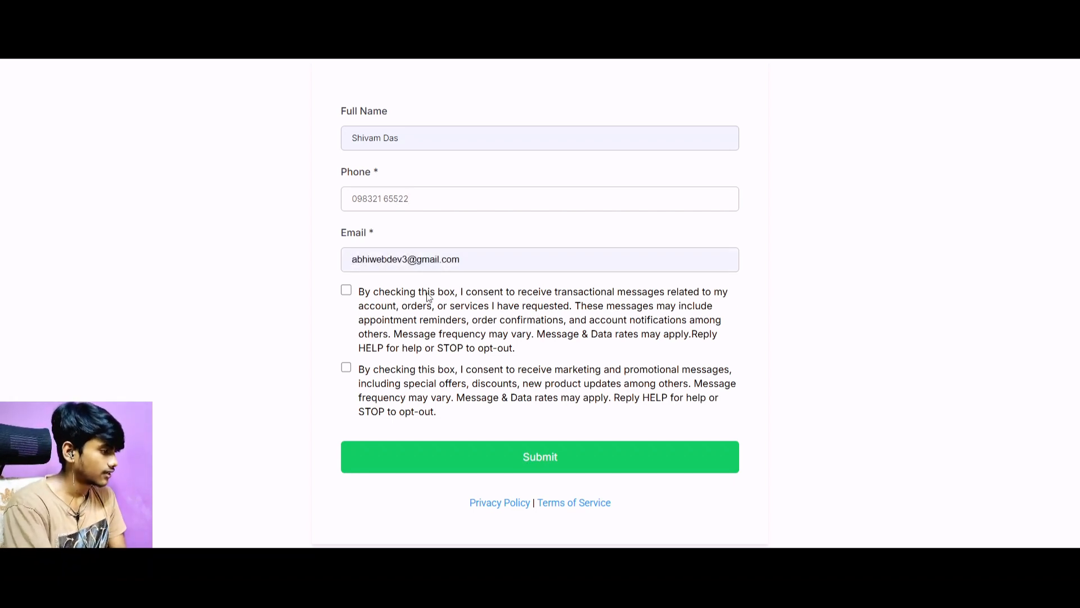
click(455, 390)
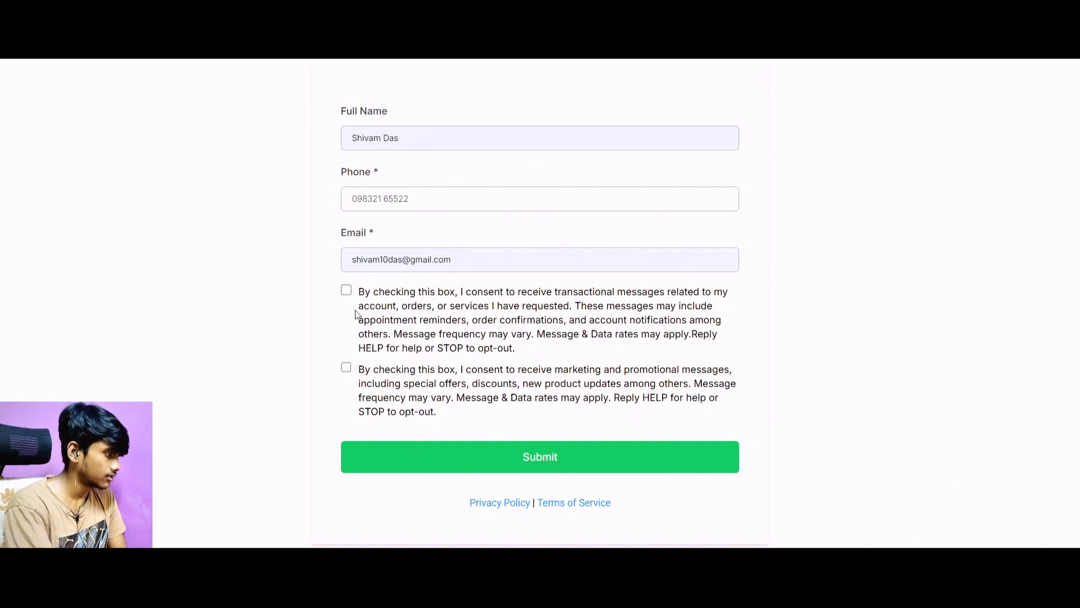
Accept both the transactional and the marketing message consents and submit the lead form.
click(346, 290)
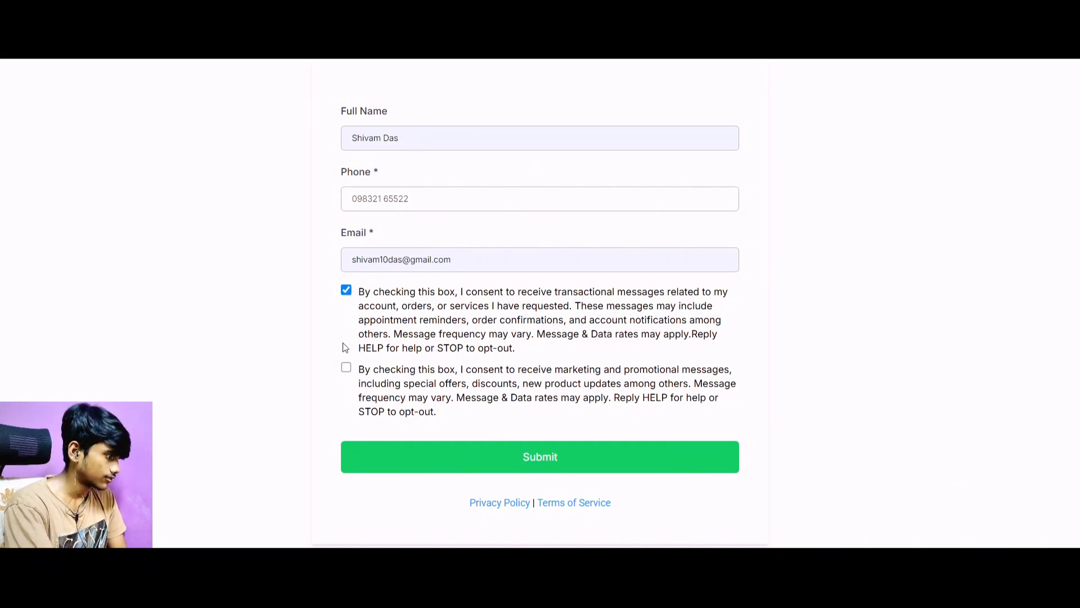
click(346, 369)
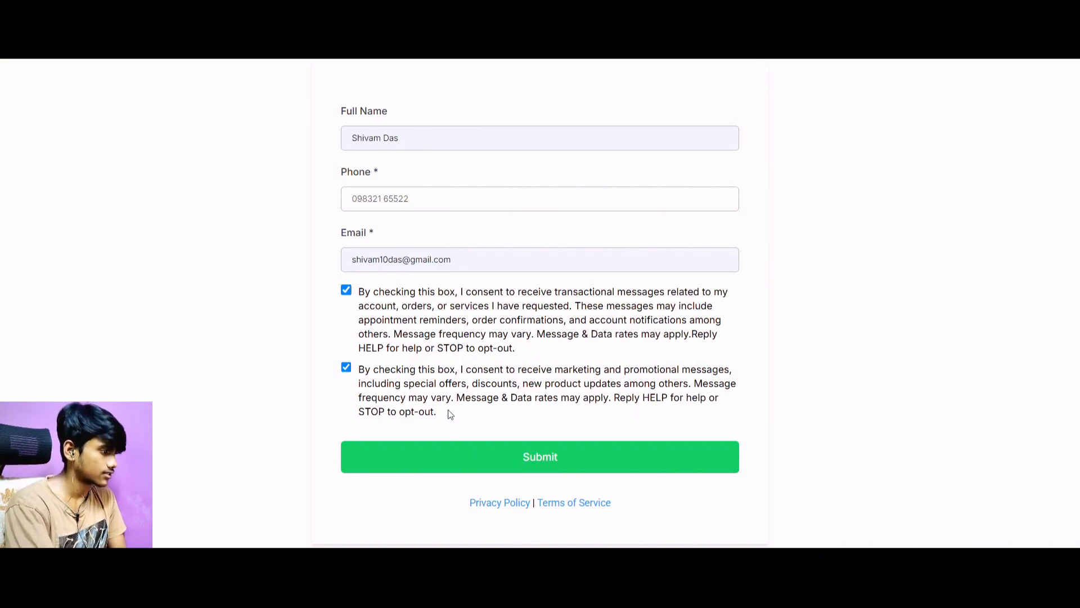
click(522, 471)
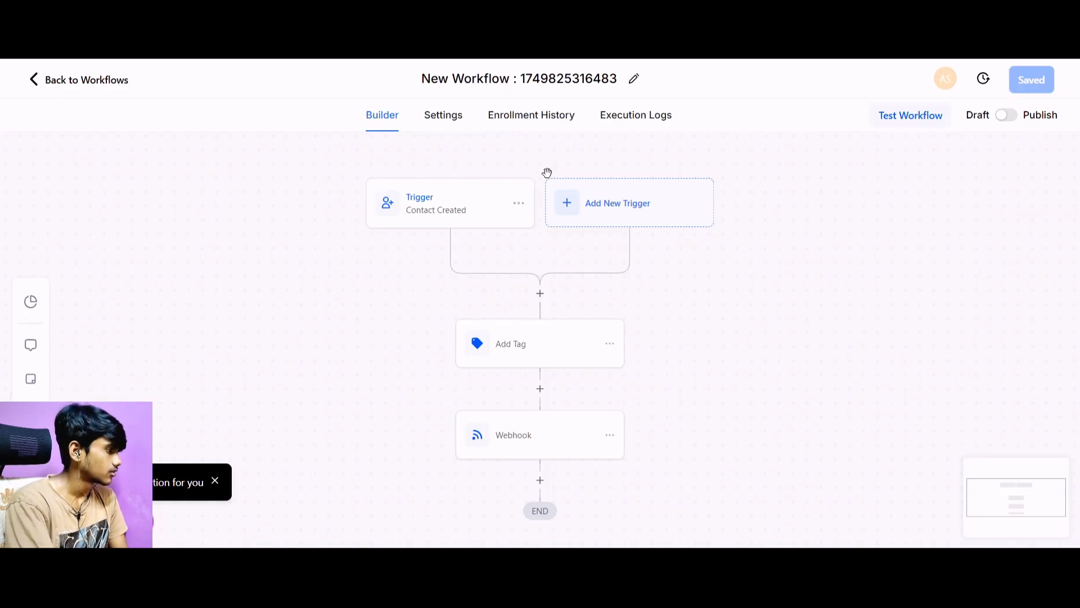
Check the submitted lead's record in the 1Prompt contacts and reopen the draft workflow from the Yt builds folder.
click(36, 85)
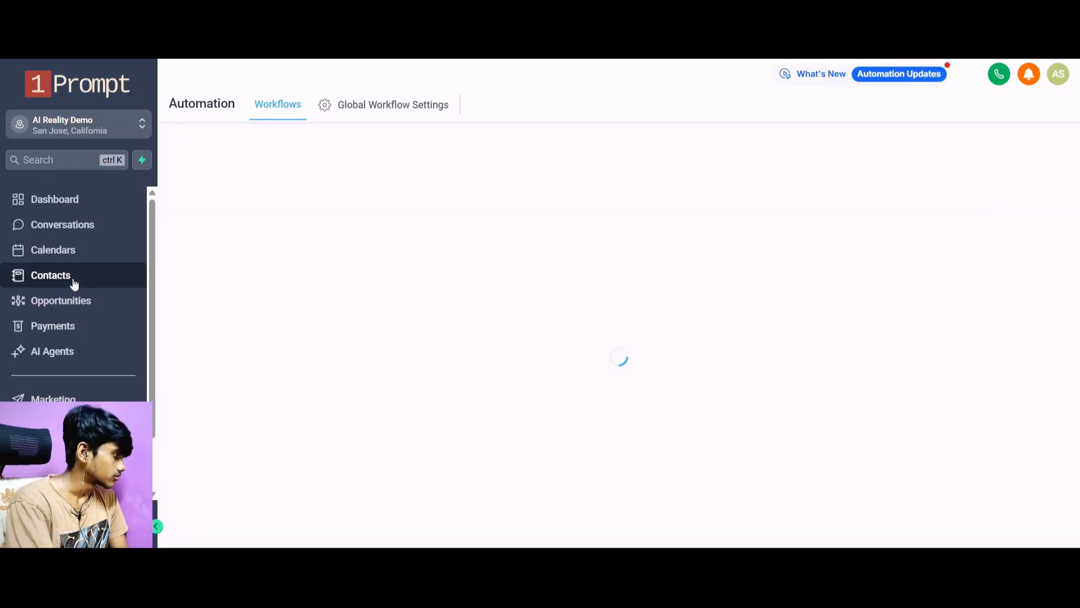
click(73, 281)
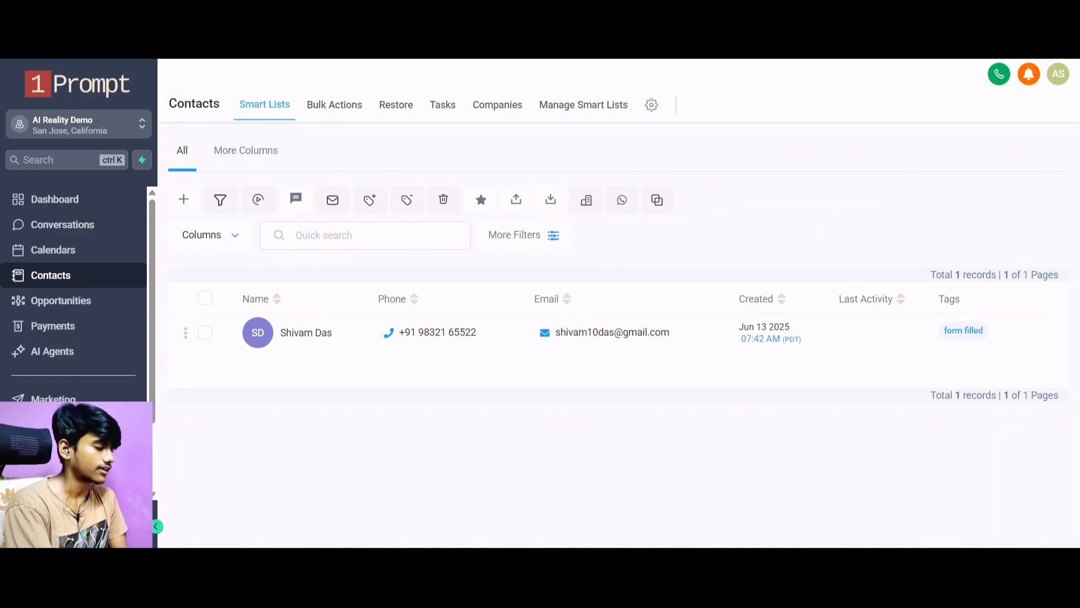
click(61, 425)
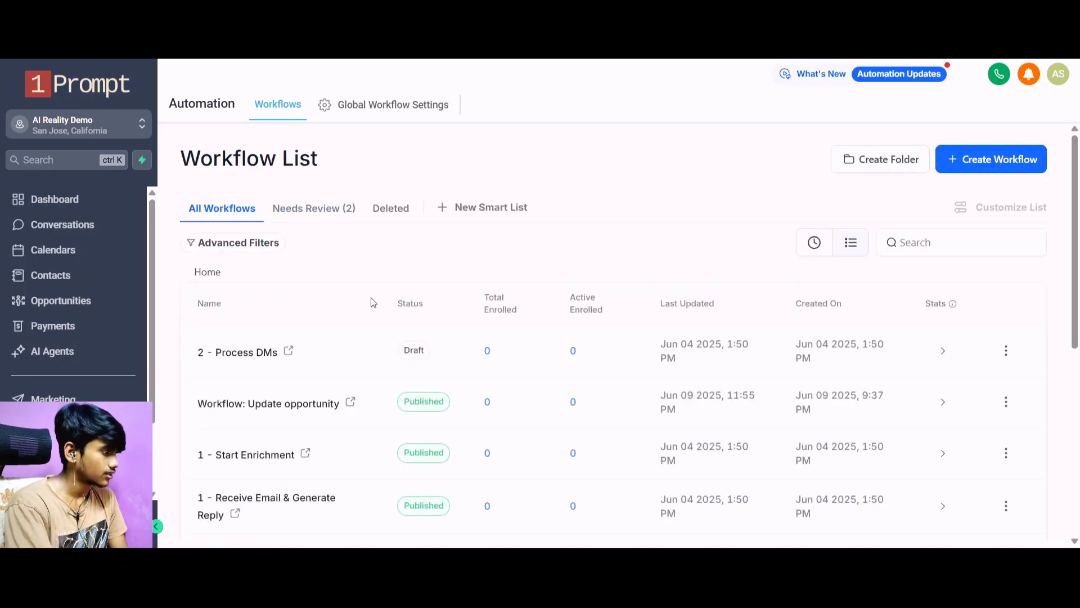
click(228, 485)
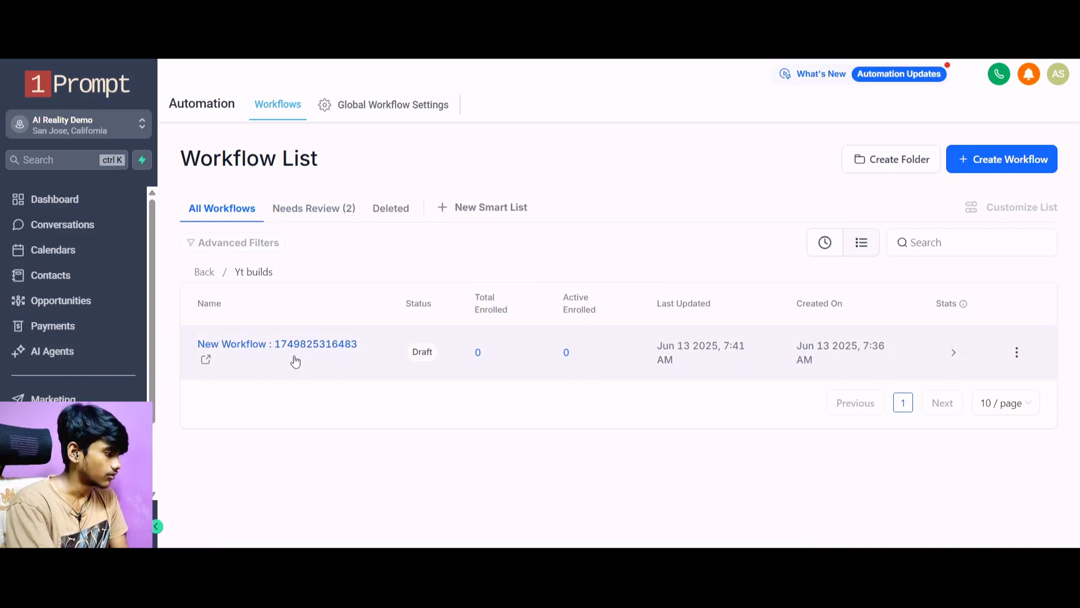
click(296, 350)
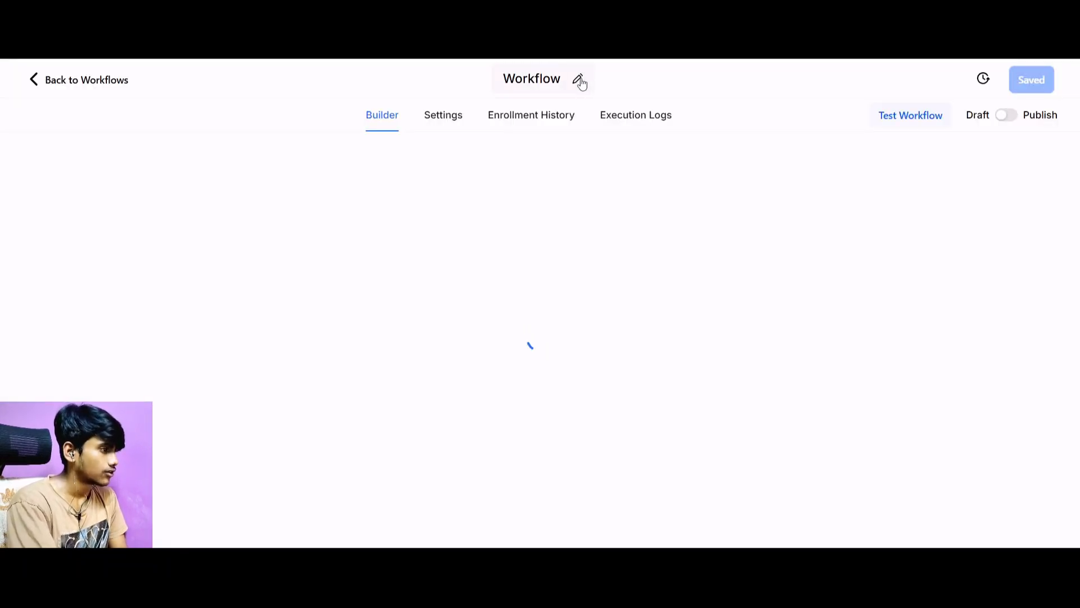
Rename the 1Prompt workflow as "Form→n8n v1".
click(578, 80)
drag(598, 77, 467, 80)
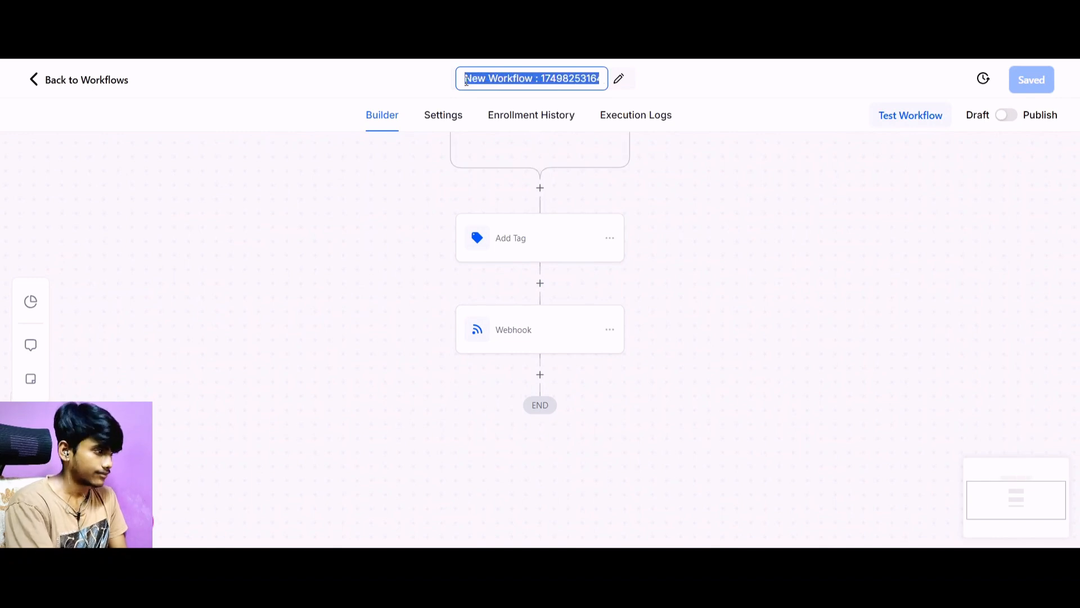
text(Form-)
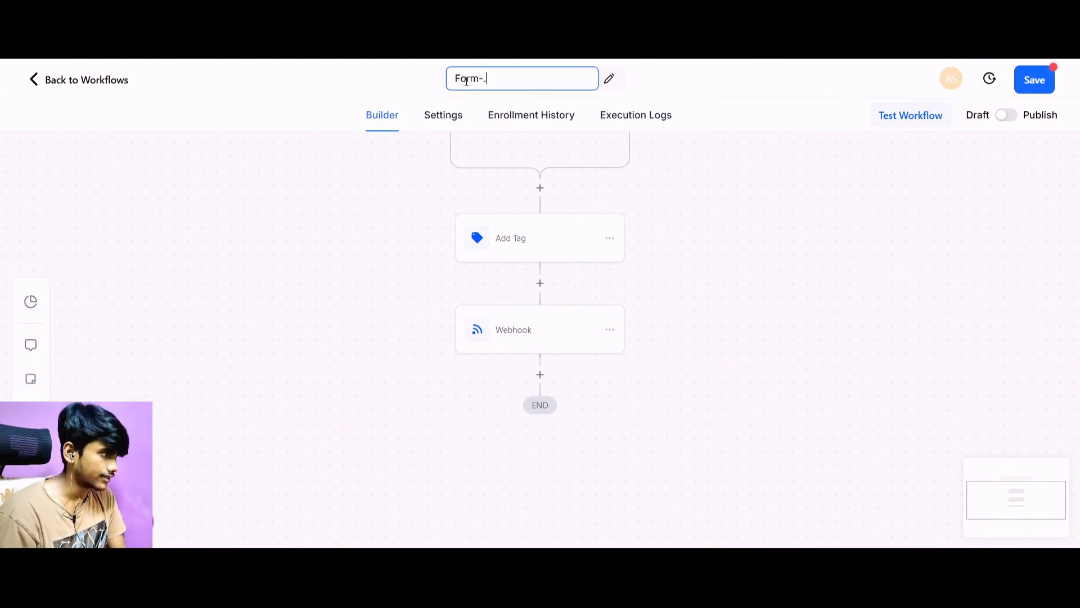
text(>n8n v1)
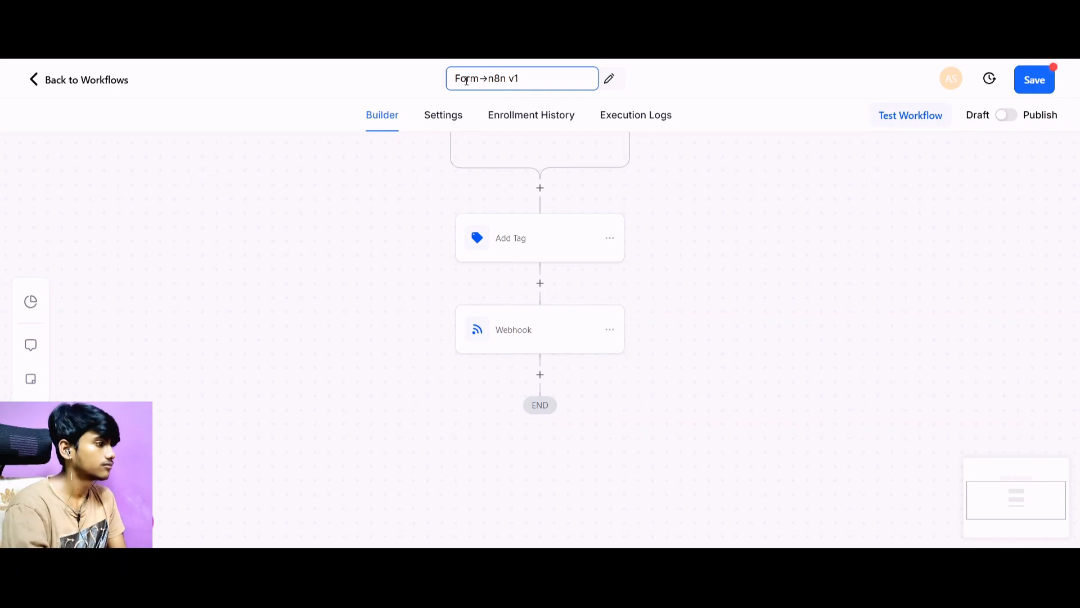
click(706, 242)
scroll(702, 250, up, 1)
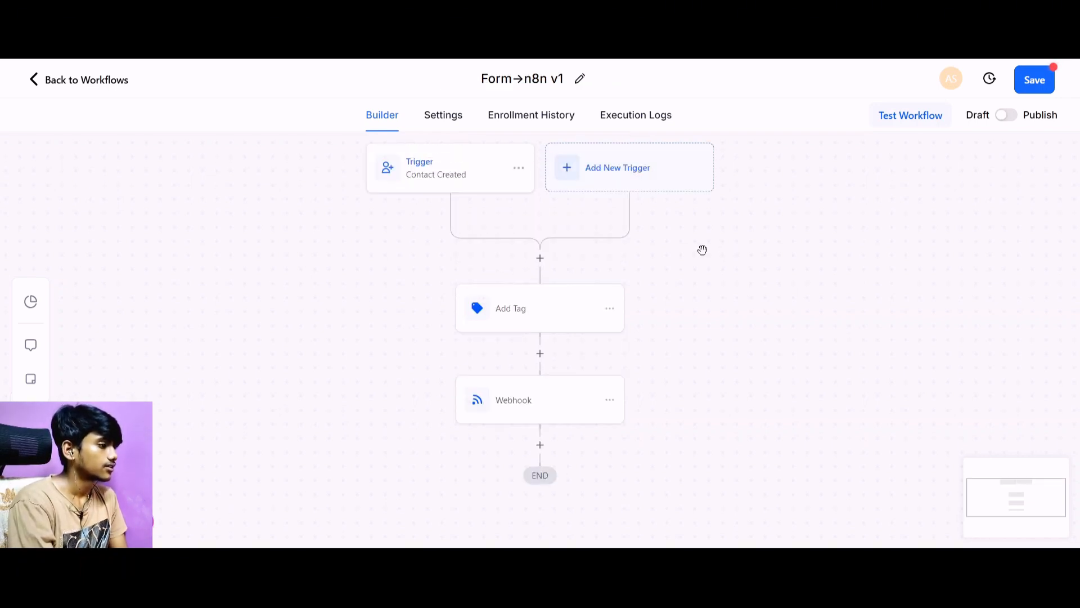
Save the 1Prompt workflow, switch to n8n and execute the Initial call & follow up call workflow to await webhook data.
scroll(799, 357, up, 1)
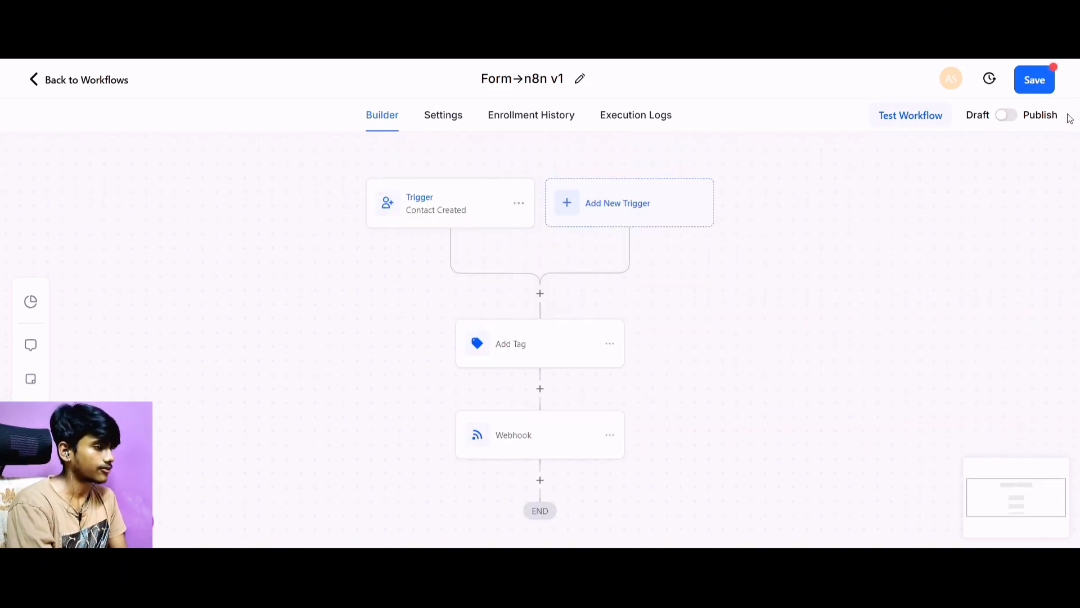
click(1038, 80)
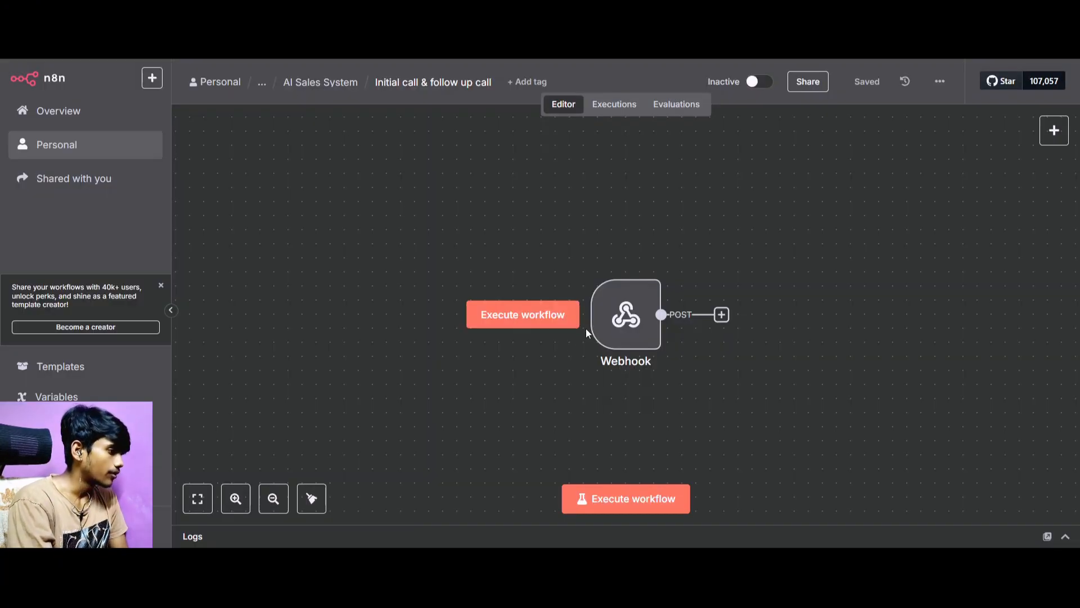
mouse_move(607, 324)
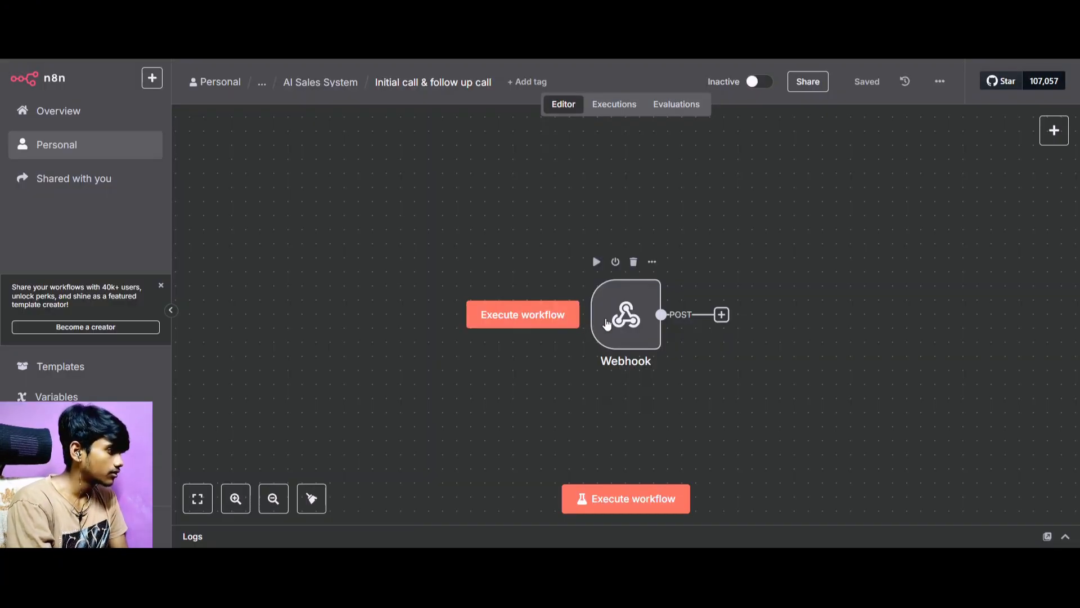
click(614, 499)
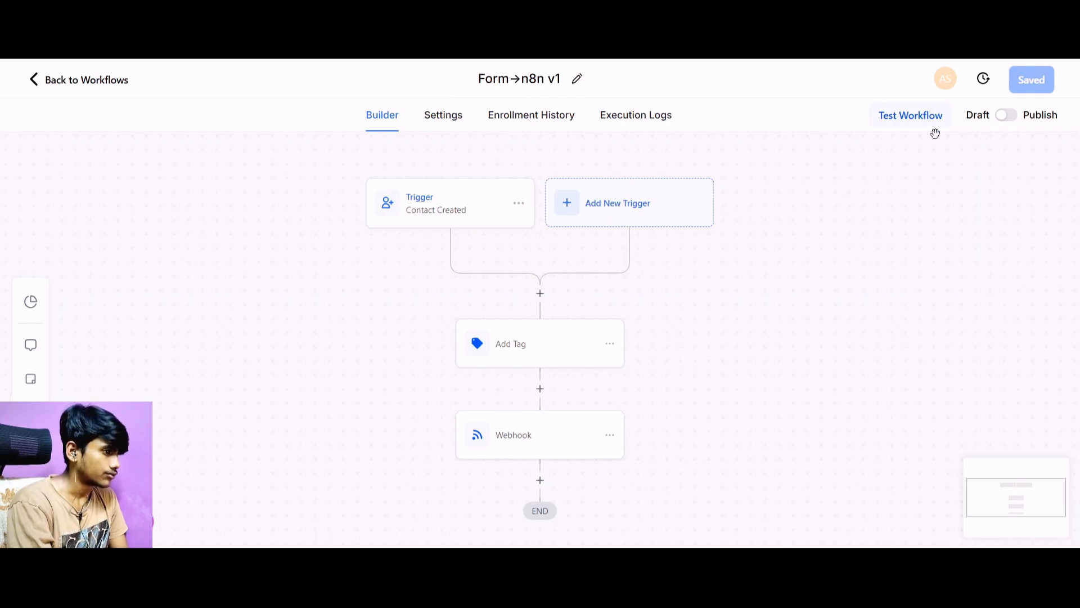
In 1Prompt, run a test of the Form→n8n v1 workflow for the submitted lead's contact.
click(917, 118)
click(813, 244)
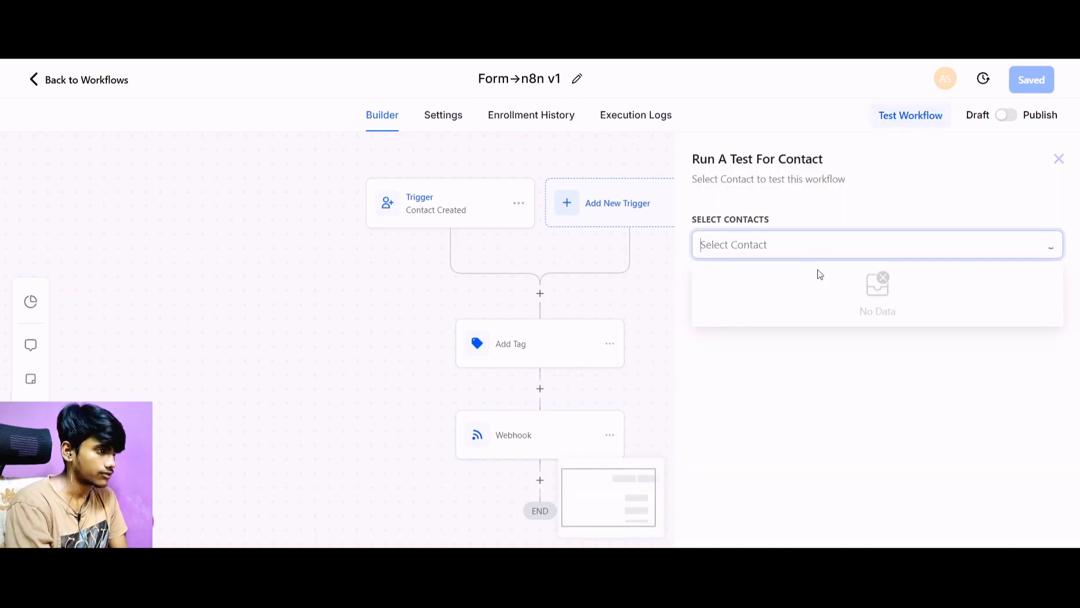
click(815, 290)
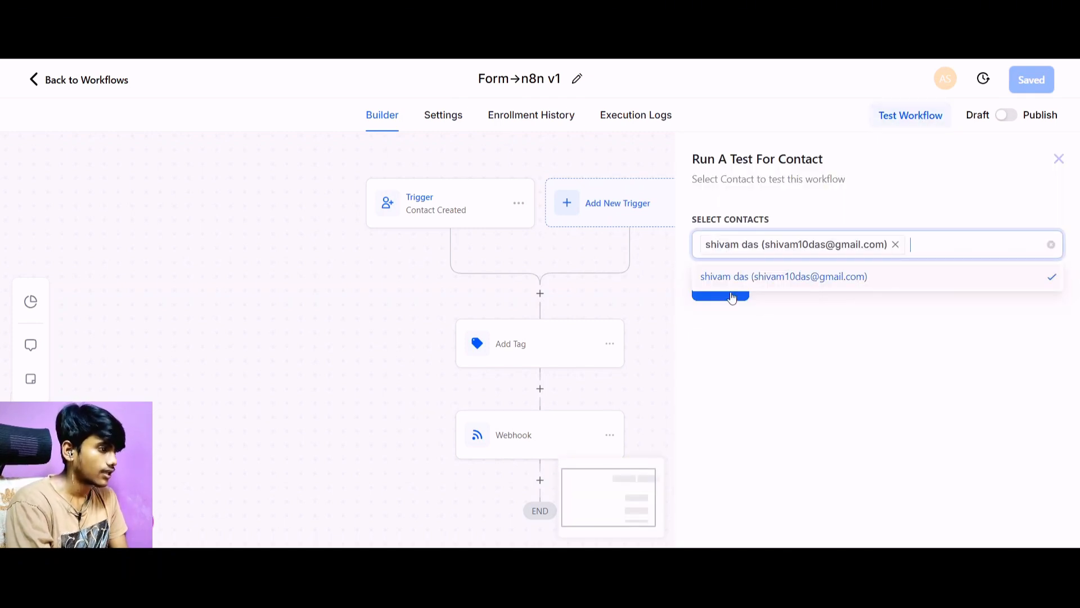
click(725, 302)
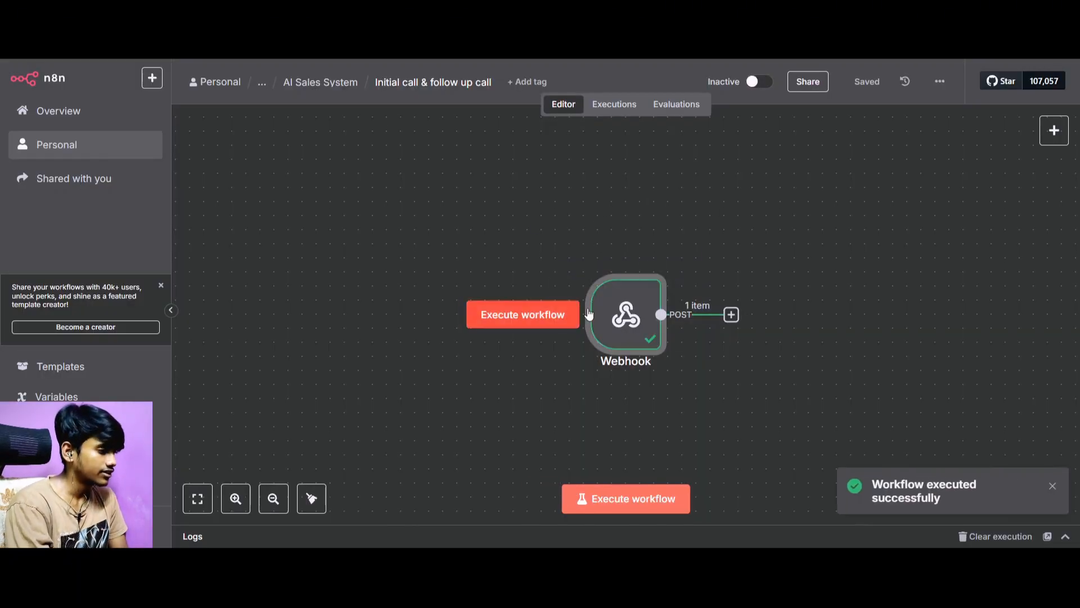
Examine the n8n Webhook node's output, checking the contact fields, tags and custom data in the received body.
double_click(656, 334)
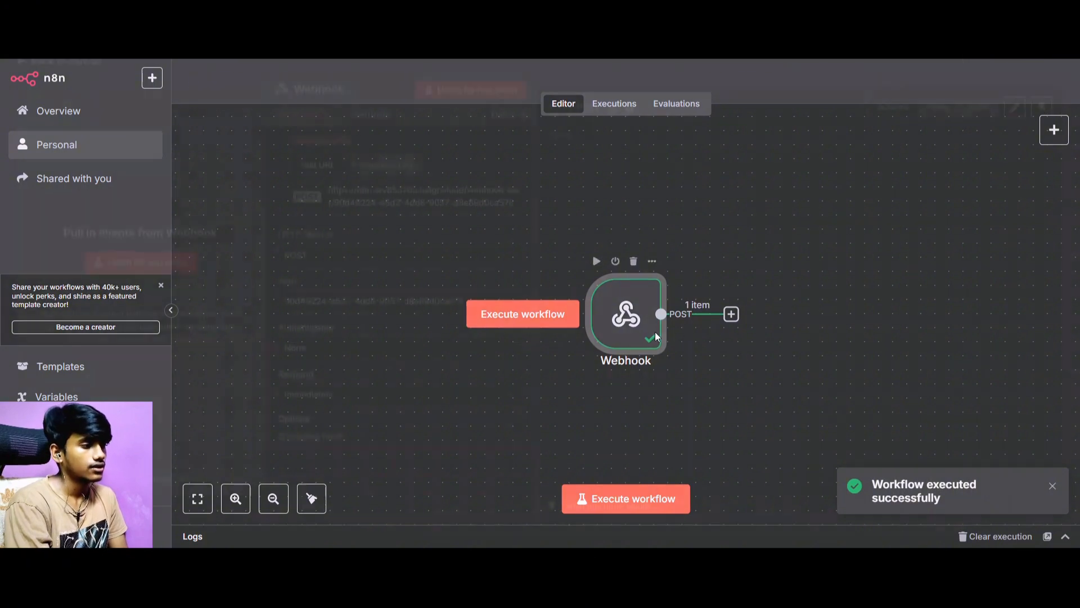
scroll(626, 221, down, 5)
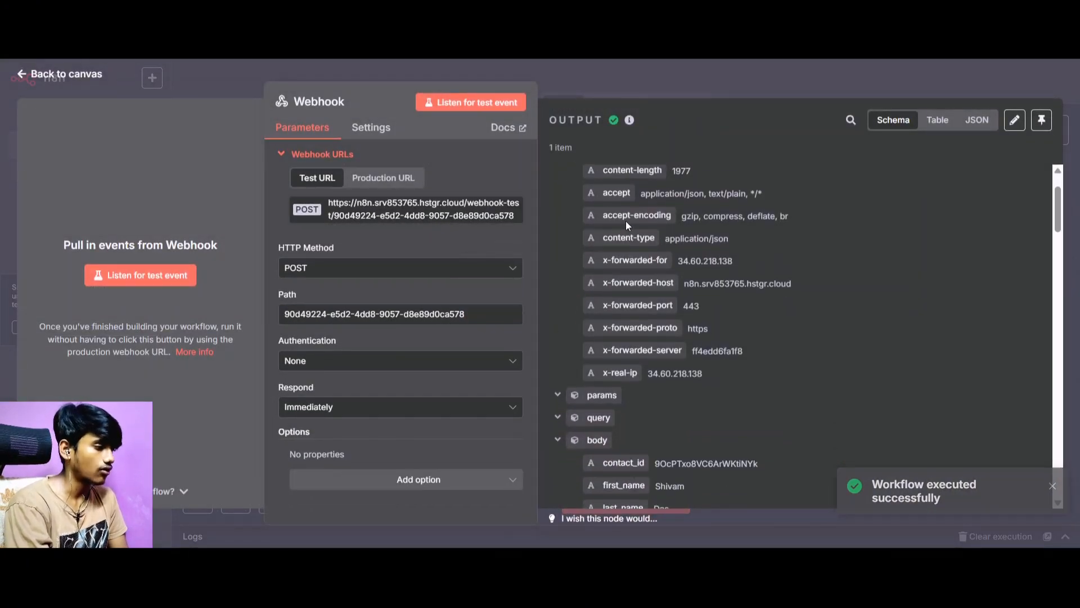
scroll(544, 311, up, 4)
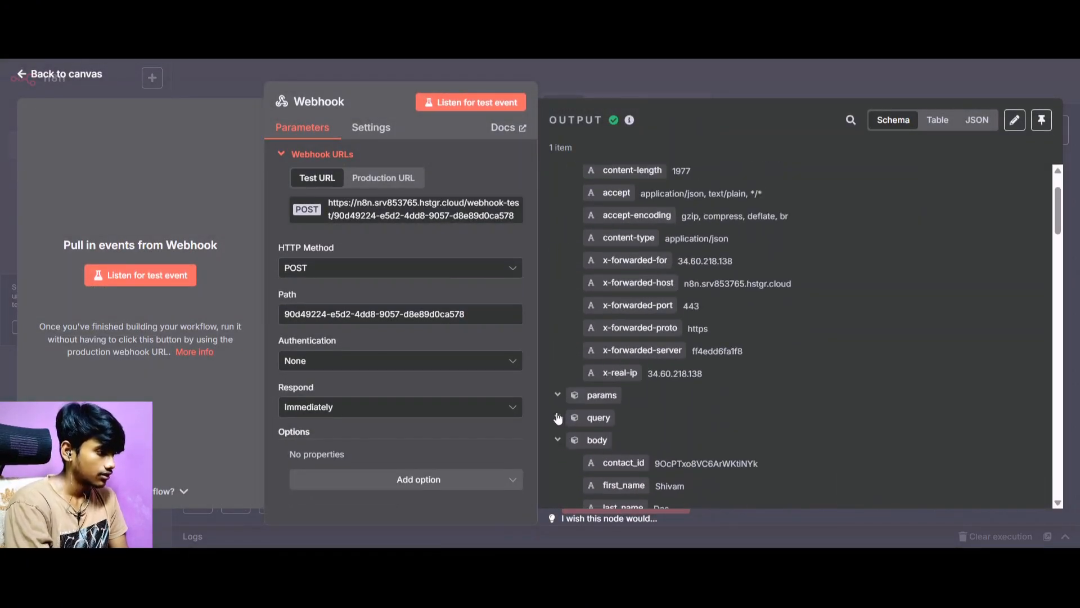
scroll(557, 366, down, 6)
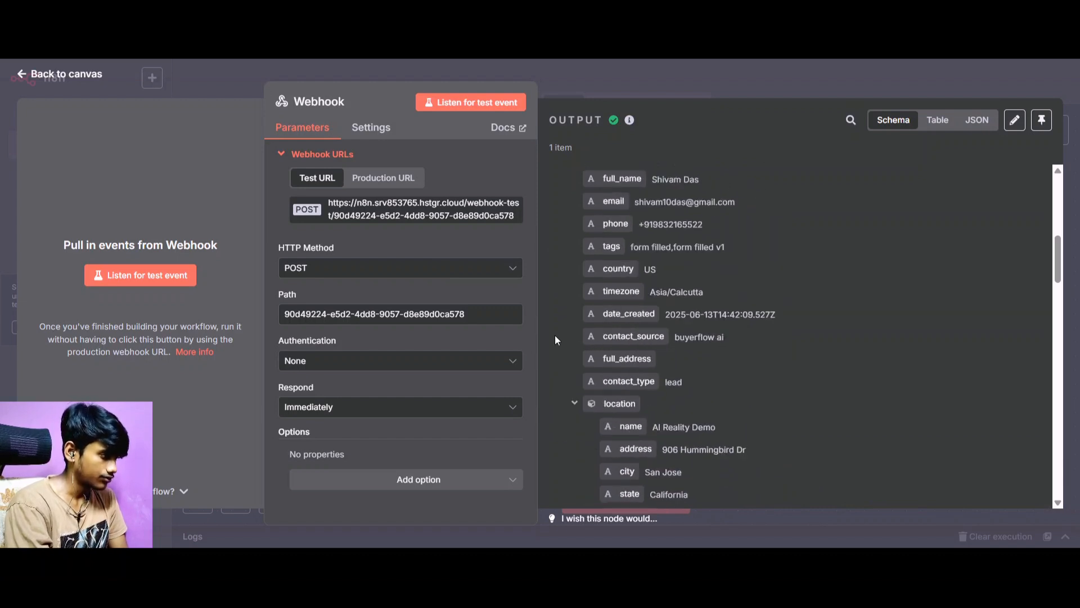
scroll(586, 234, up, 3)
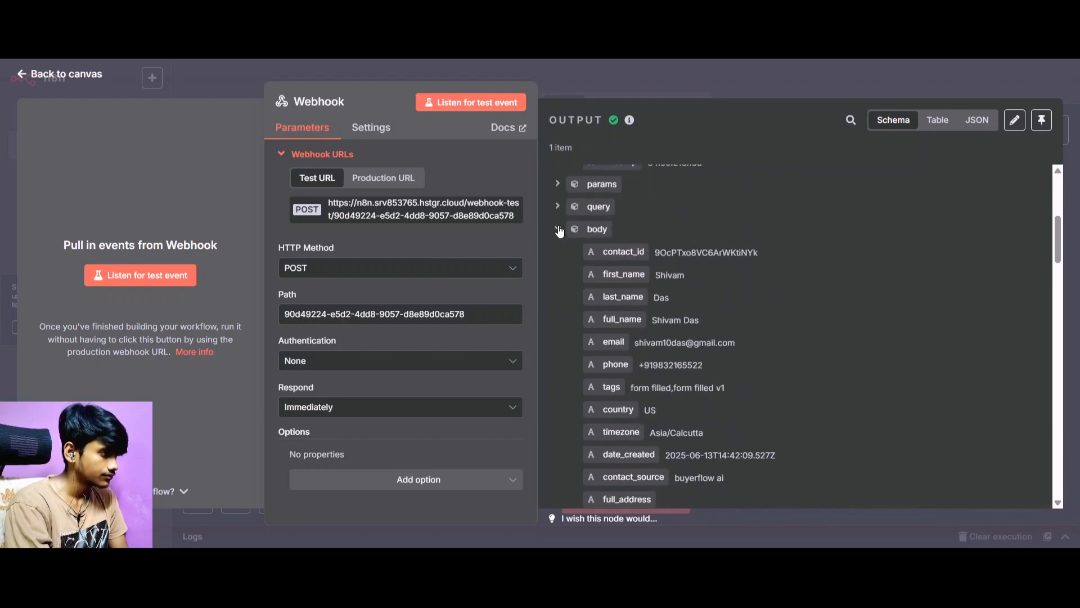
click(560, 231)
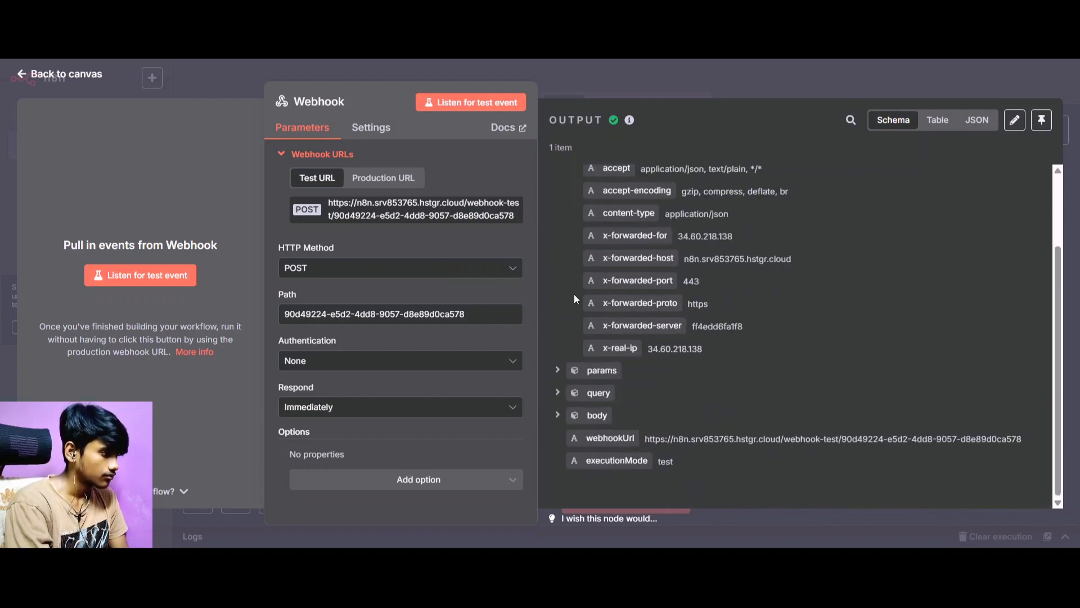
click(559, 419)
scroll(563, 394, down, 7)
scroll(585, 336, up, 2)
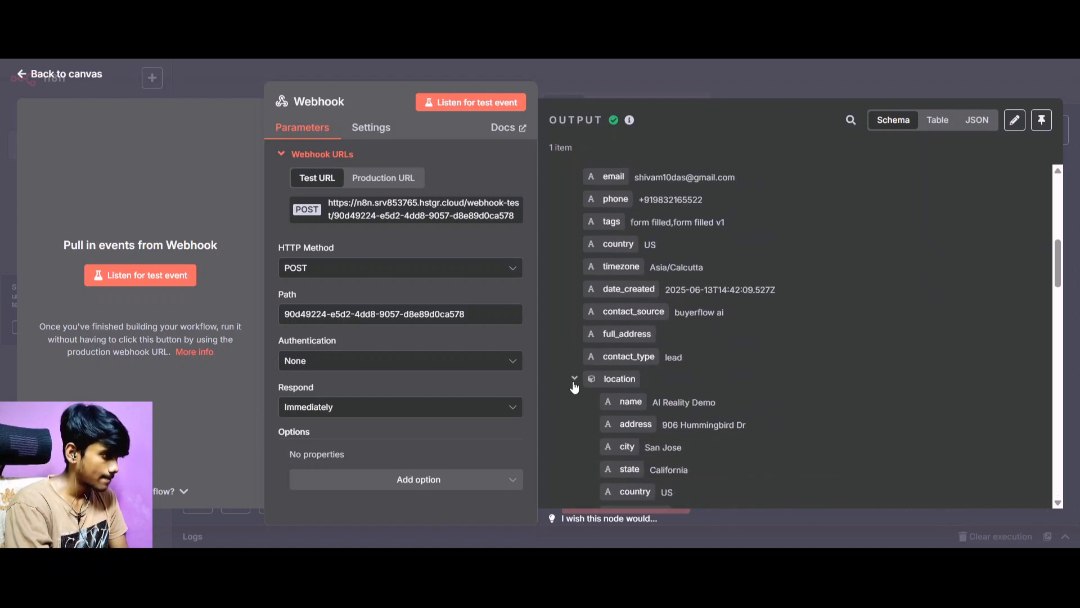
scroll(577, 366, up, 3)
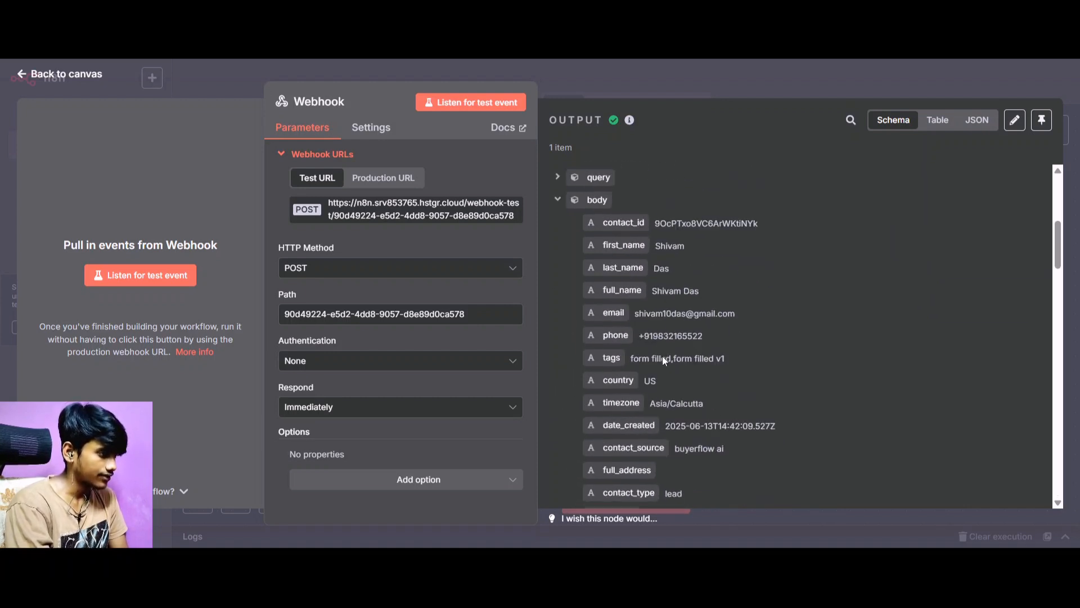
scroll(675, 281, down, 2)
scroll(663, 273, down, 10)
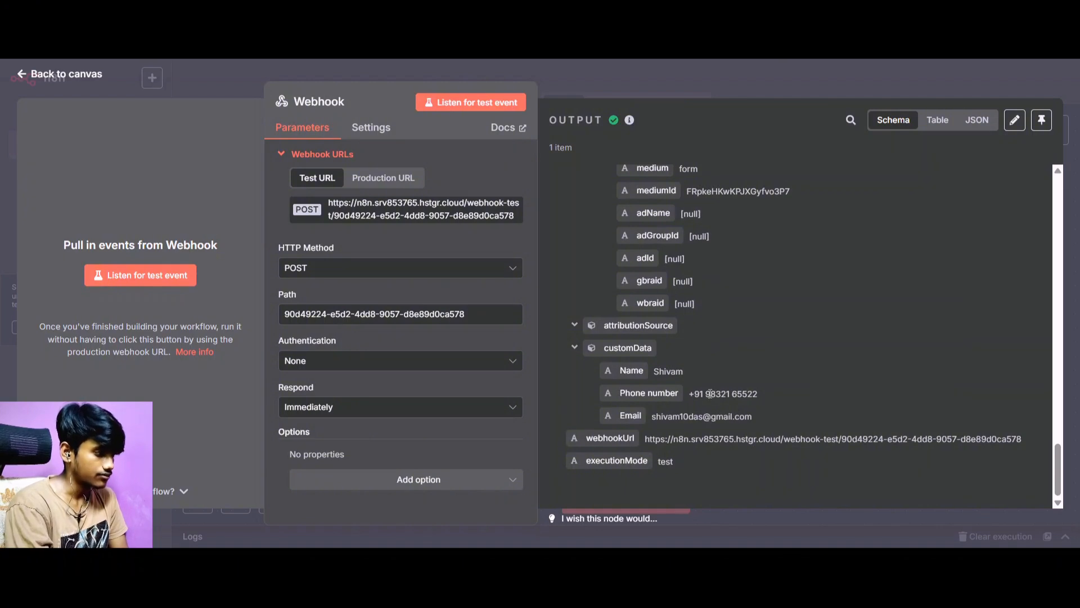
click(63, 79)
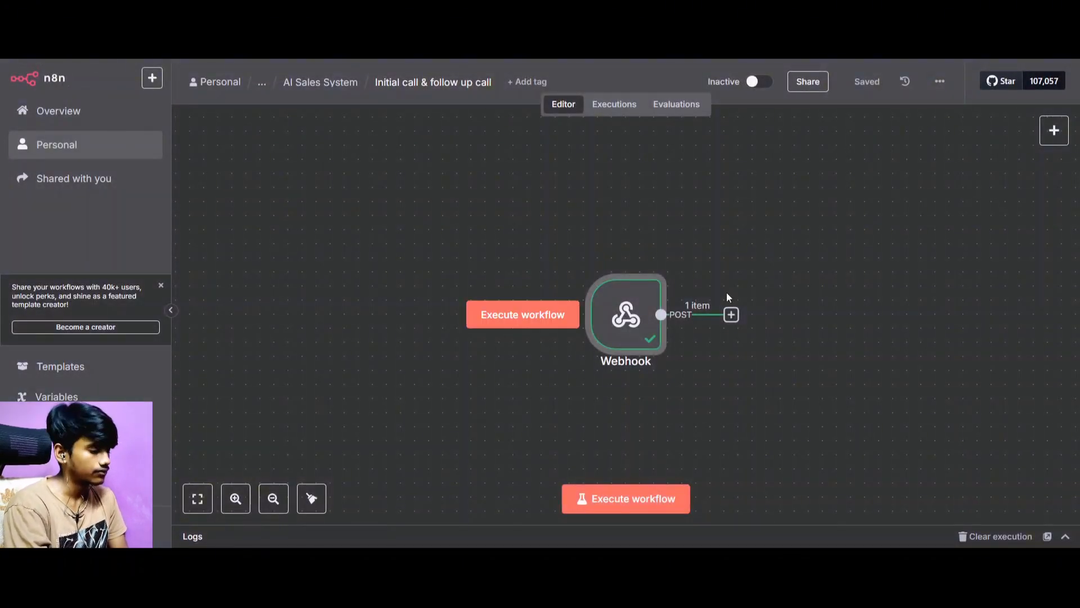
scroll(894, 272, right, 2)
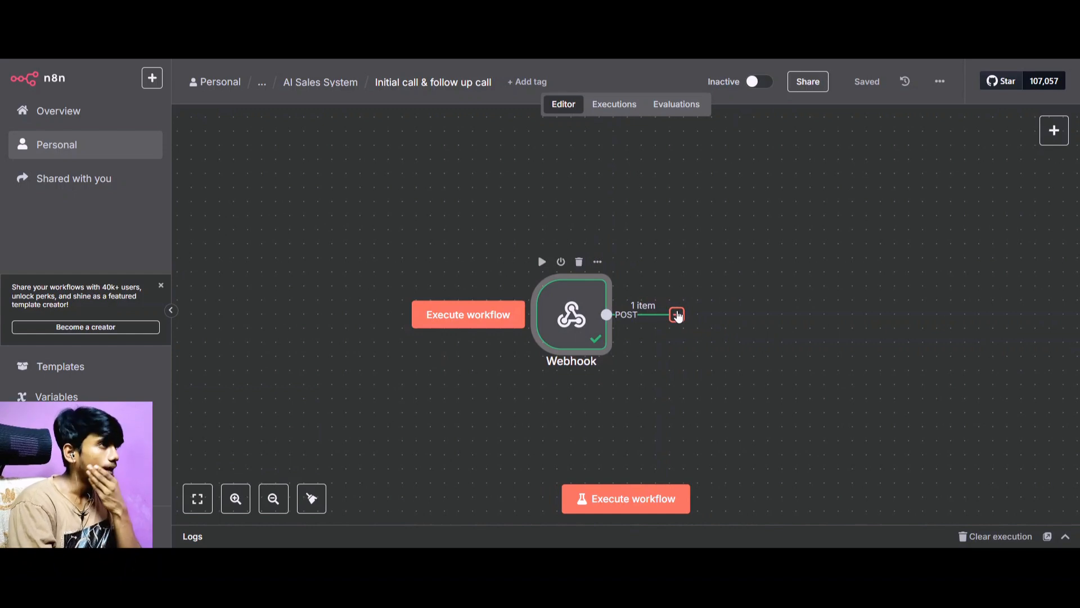
click(677, 315)
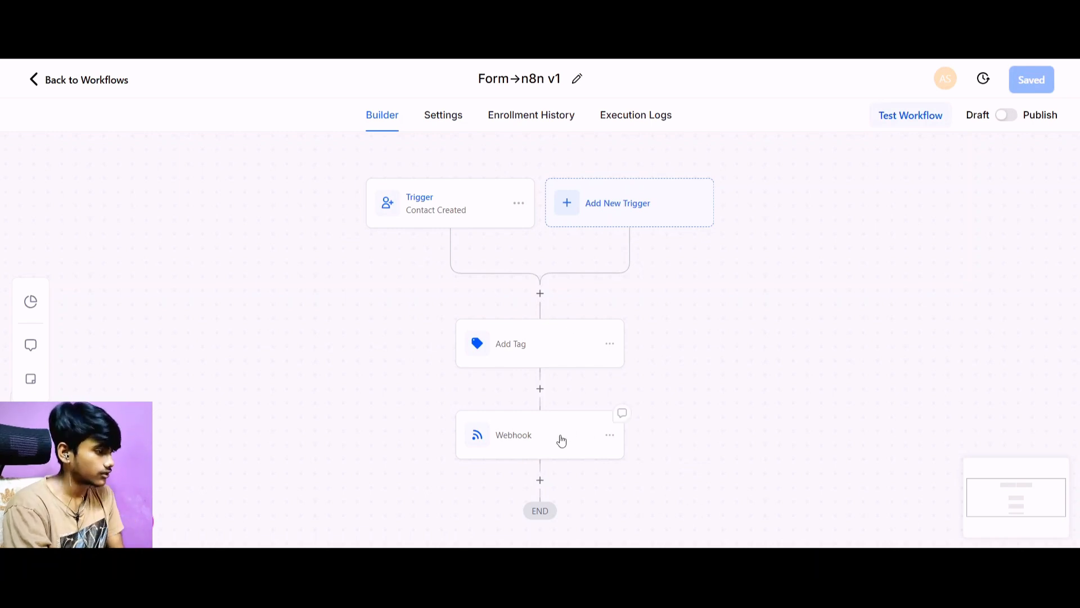
In the 1Prompt Webhook action, add a custom data pair with key Tags and value "form filled", and save the action.
click(560, 438)
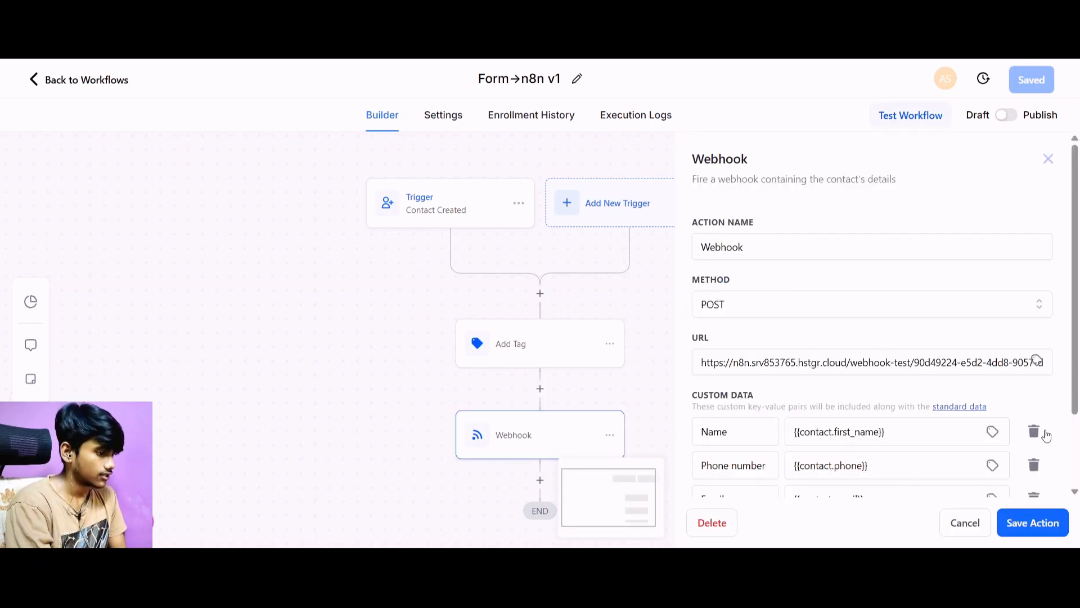
scroll(1047, 435, down, 2)
click(723, 431)
click(734, 443)
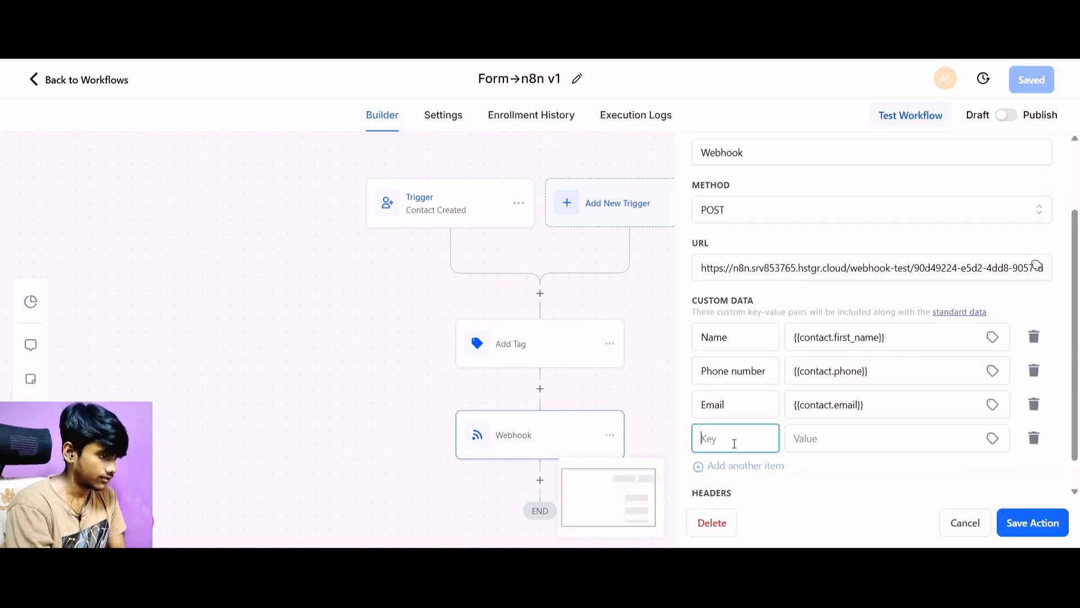
text(Tags)
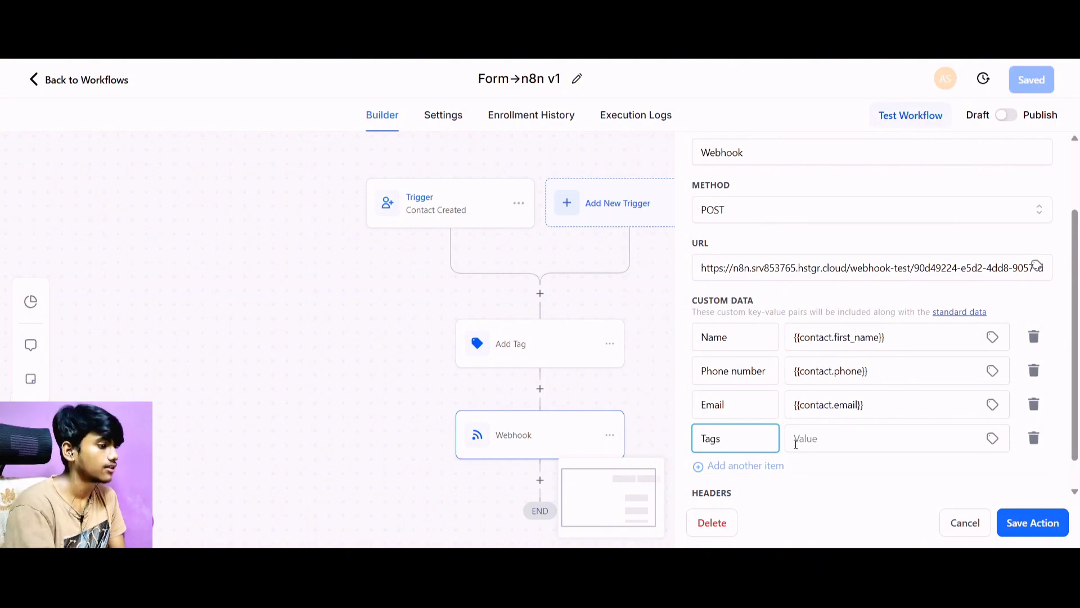
click(806, 449)
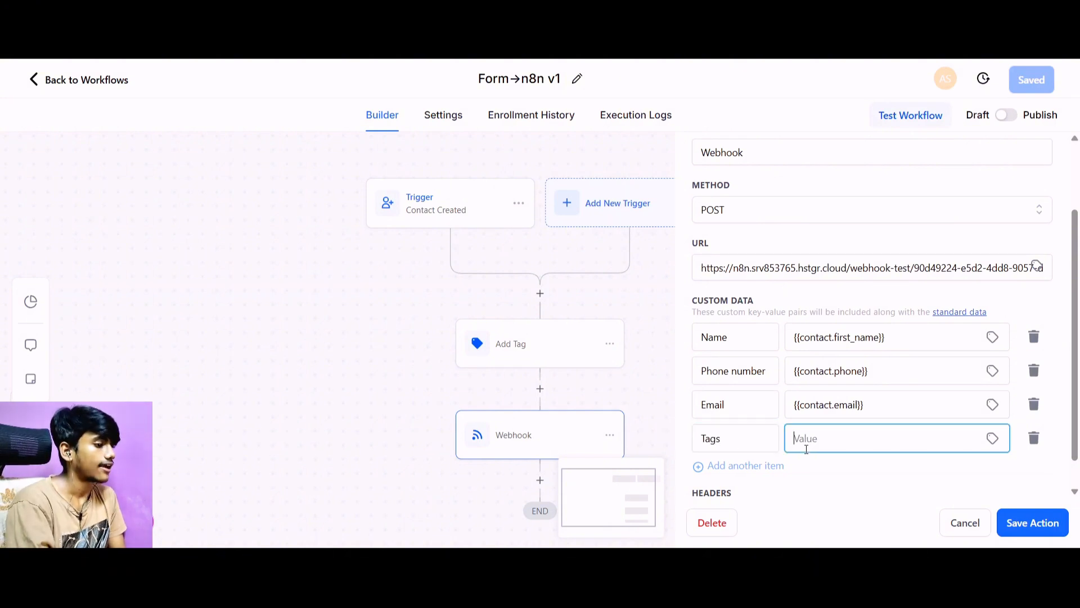
text({)
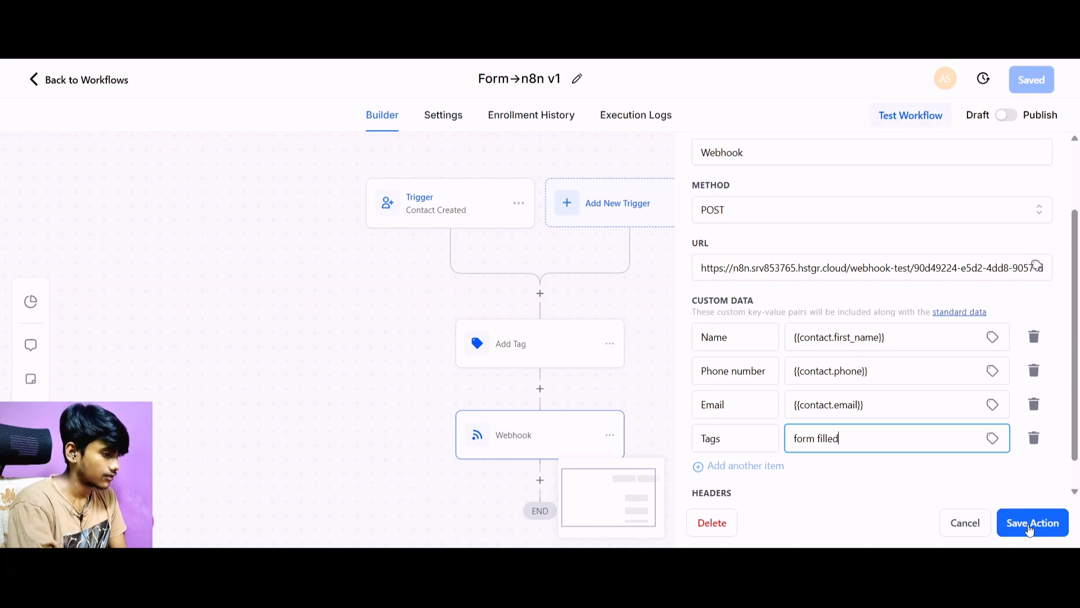
click(1029, 528)
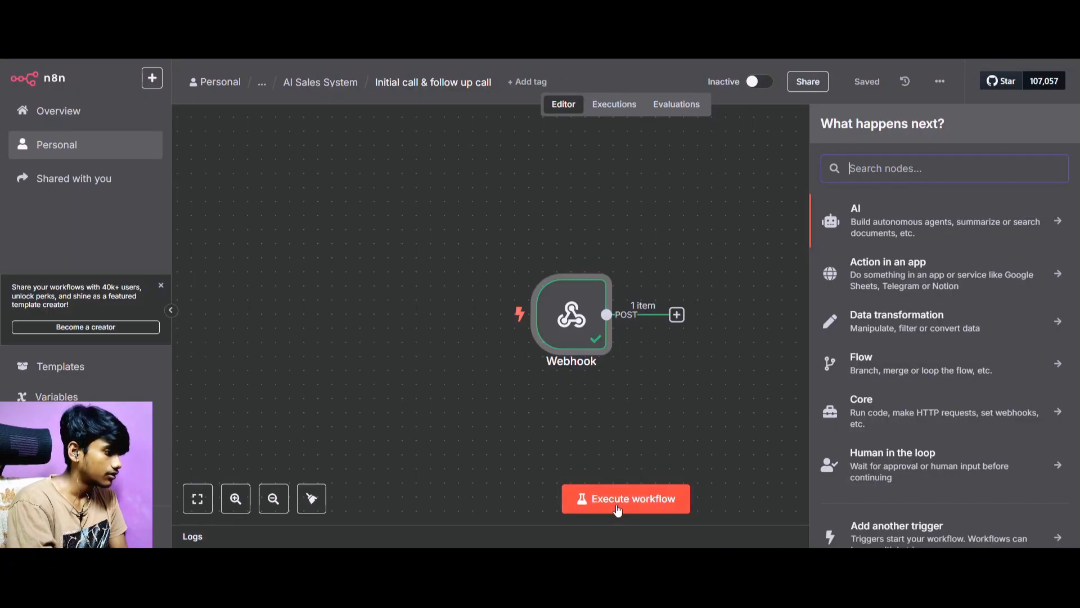
Execute the n8n workflow again and rerun the 1Prompt workflow test for the same lead contact.
click(615, 501)
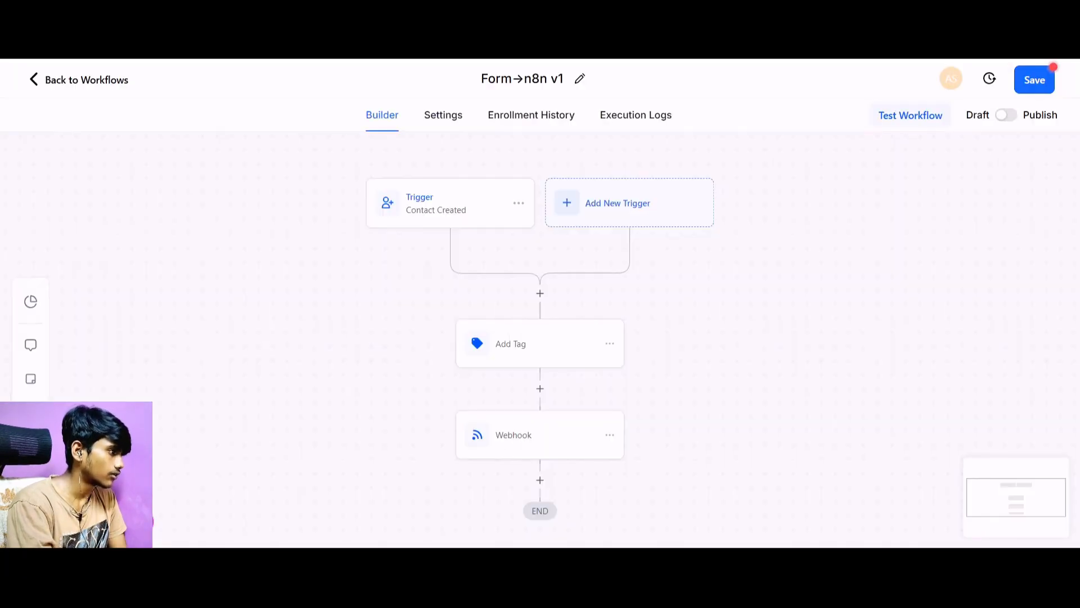
click(916, 129)
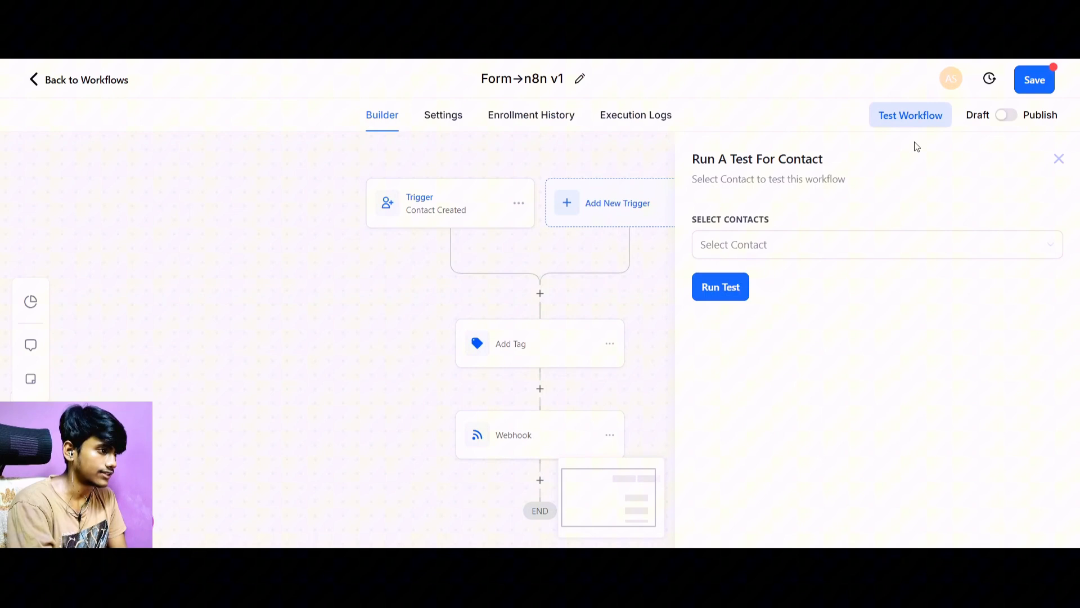
click(797, 256)
click(787, 277)
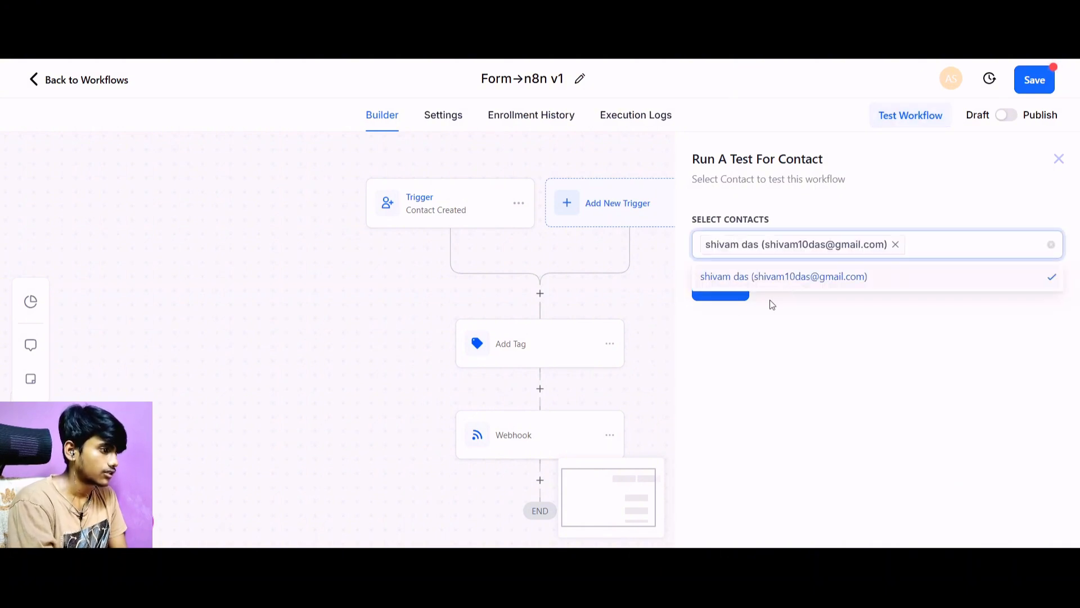
click(720, 300)
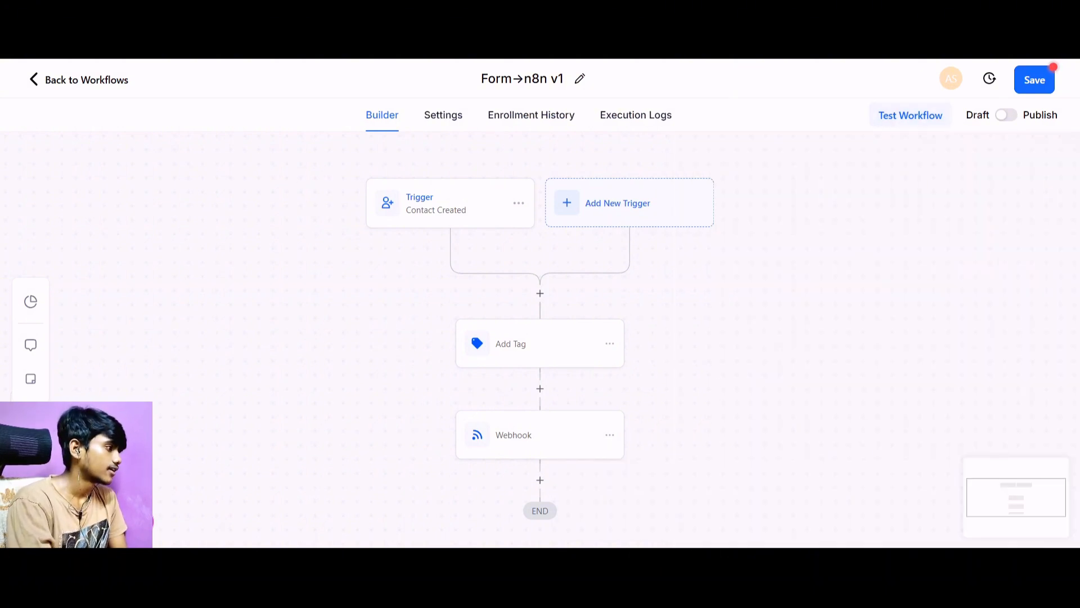
Pin the n8n Webhook node's newly received output data and check its custom data for the Tags entry.
key(ctrl+Tab)
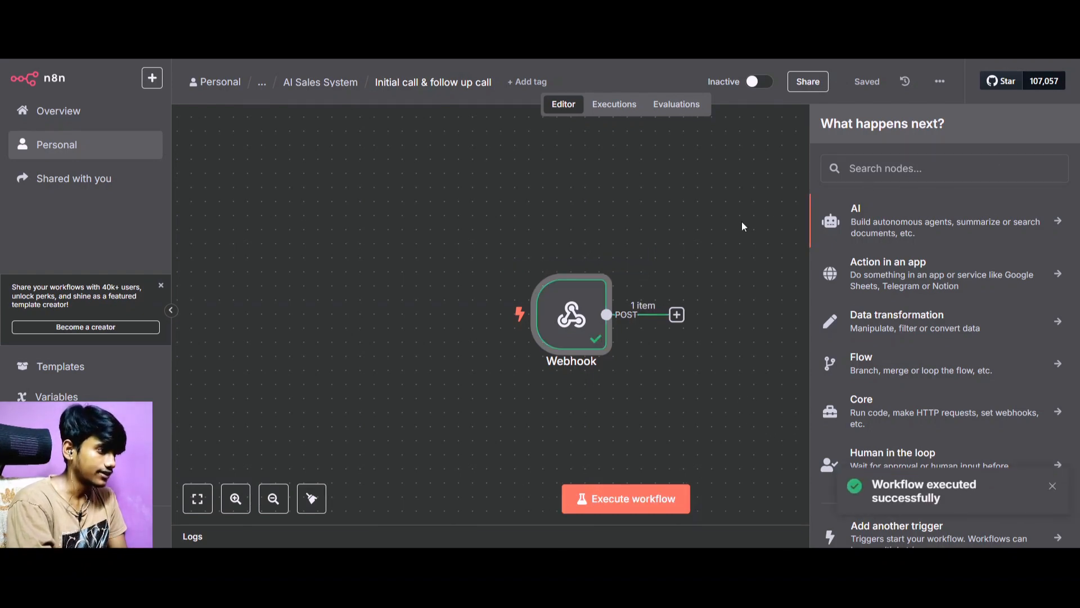
double_click(571, 314)
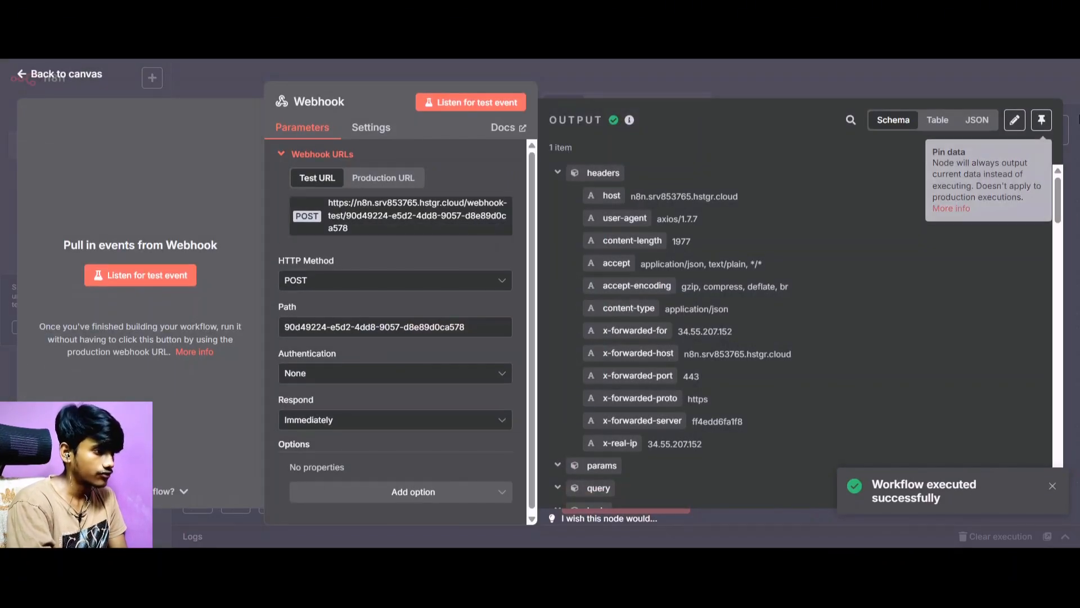
click(1041, 120)
scroll(732, 309, down, 3)
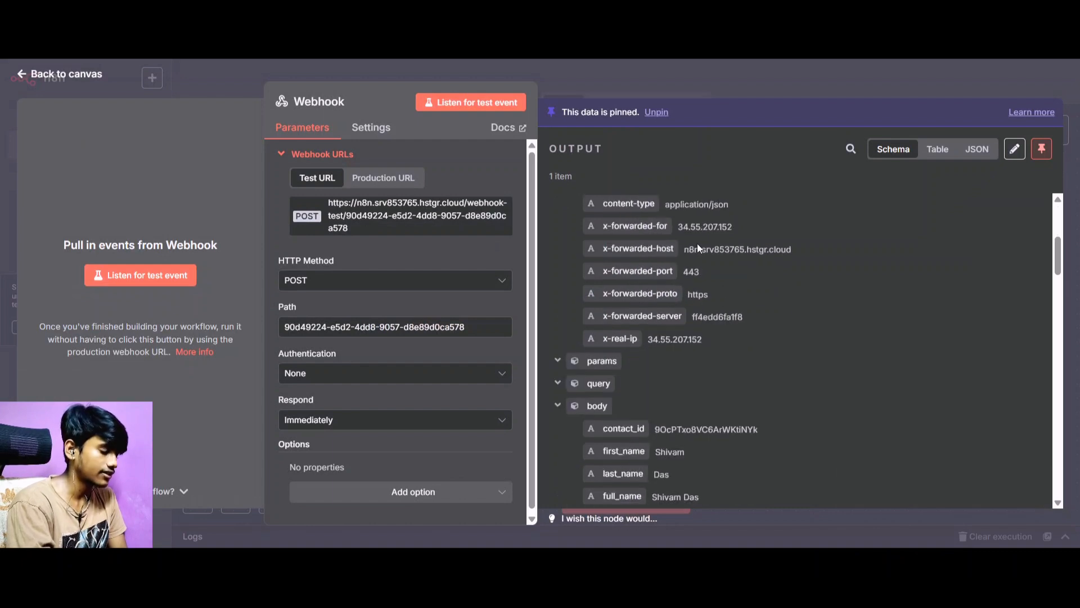
scroll(697, 243, down, 10)
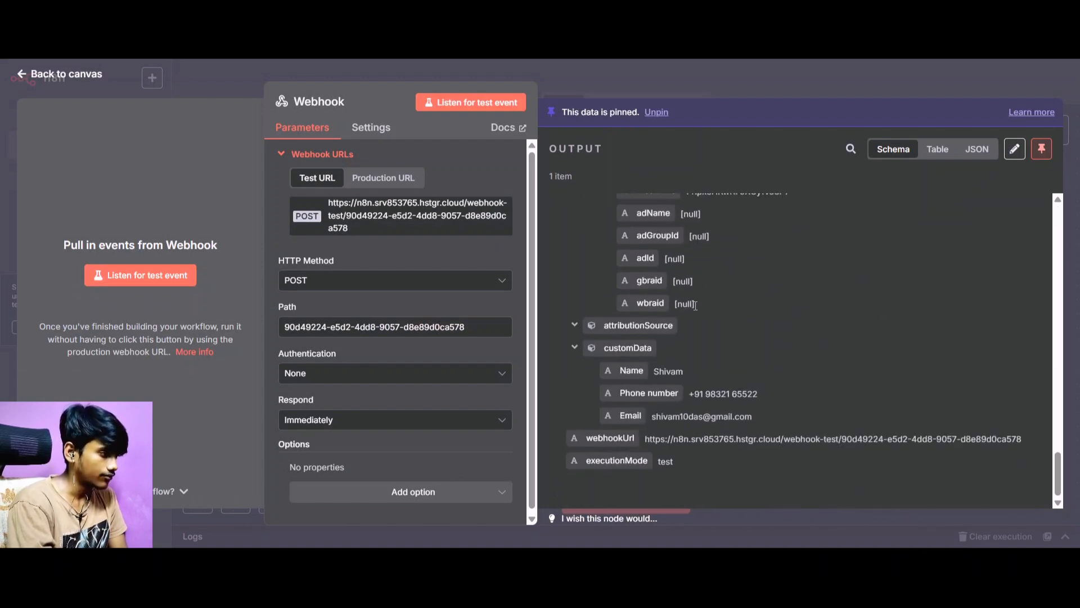
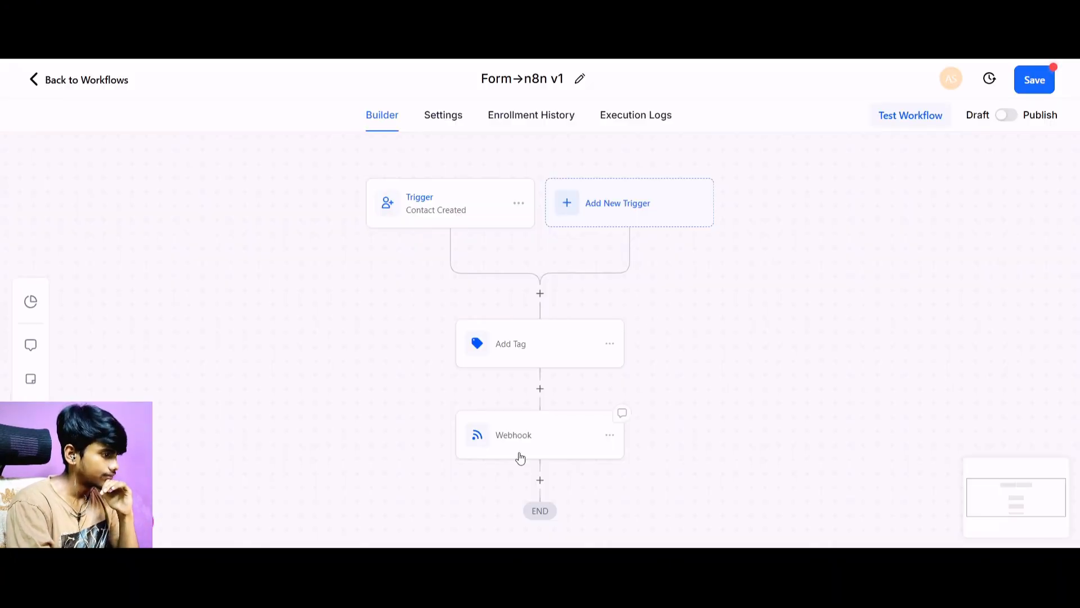
Review the custom data pairs of the 1Prompt Webhook action, save the action, and save the Form→n8n v1 workflow.
click(599, 433)
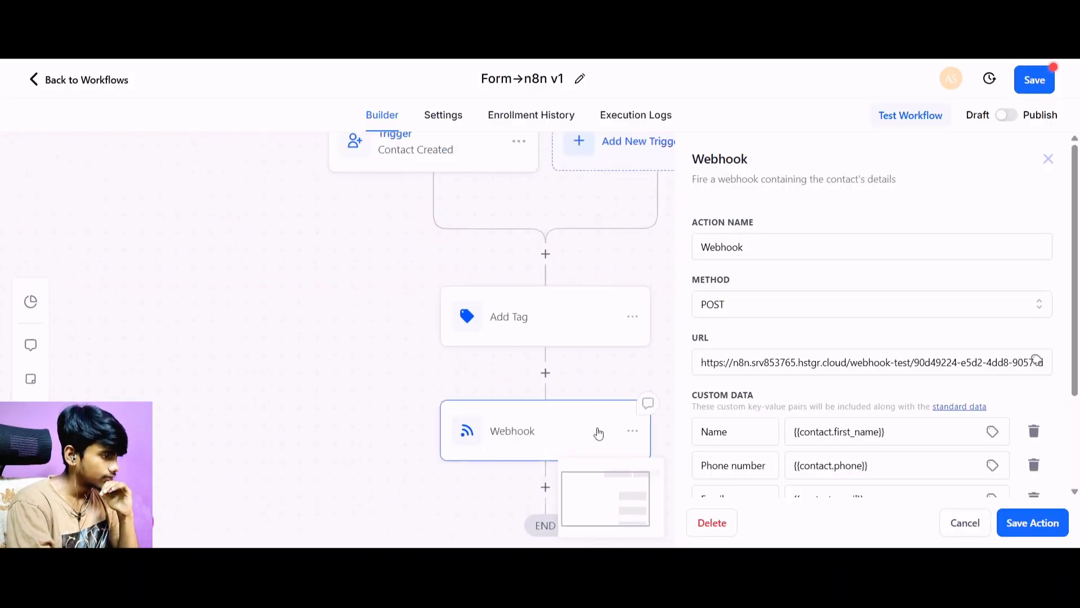
scroll(795, 332, down, 3)
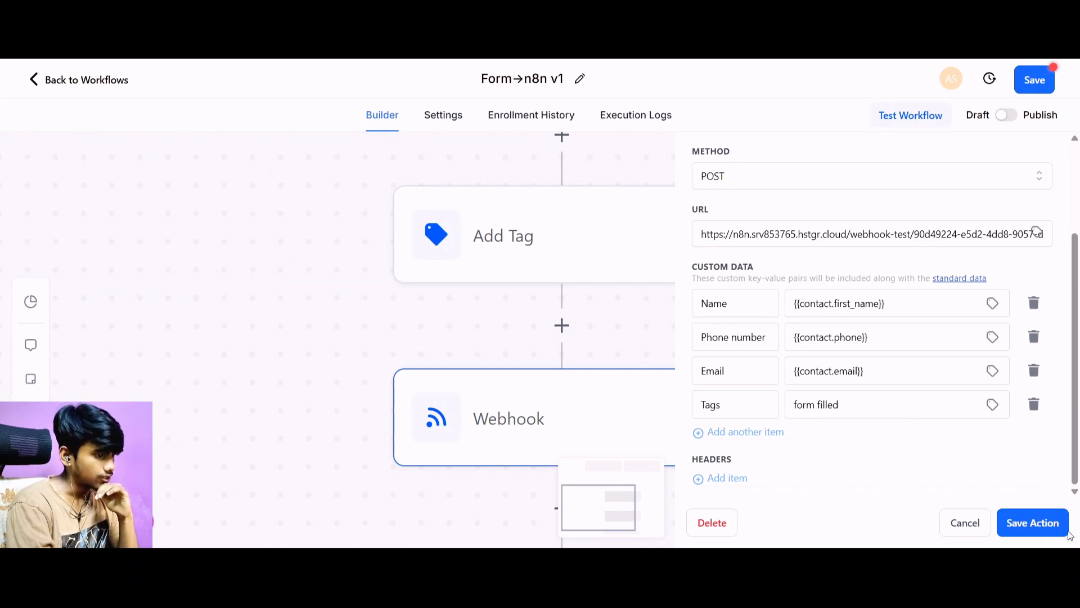
click(1044, 528)
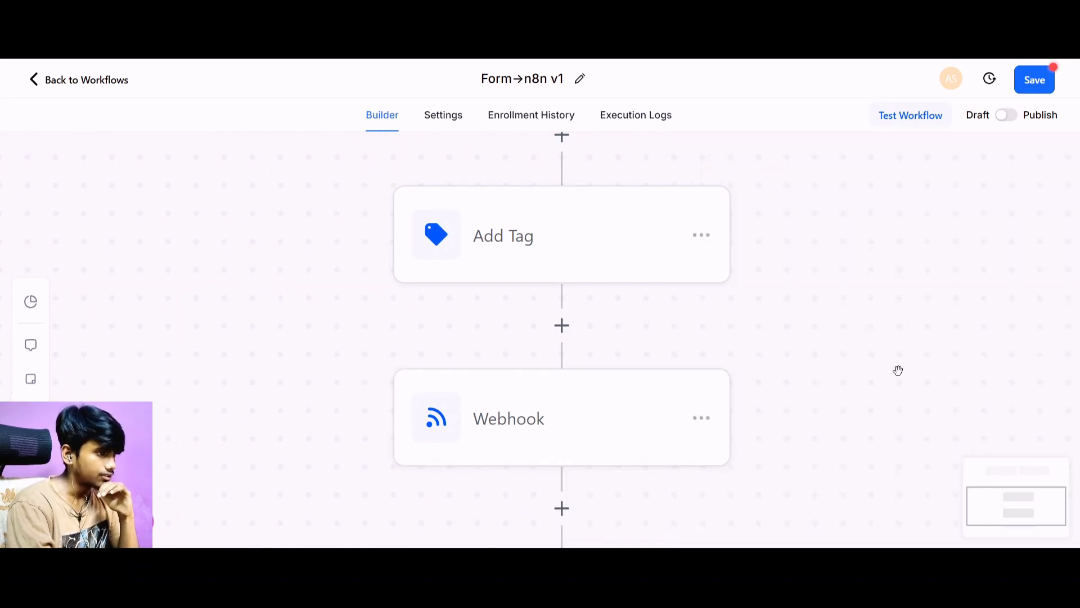
scroll(900, 351, down, 1)
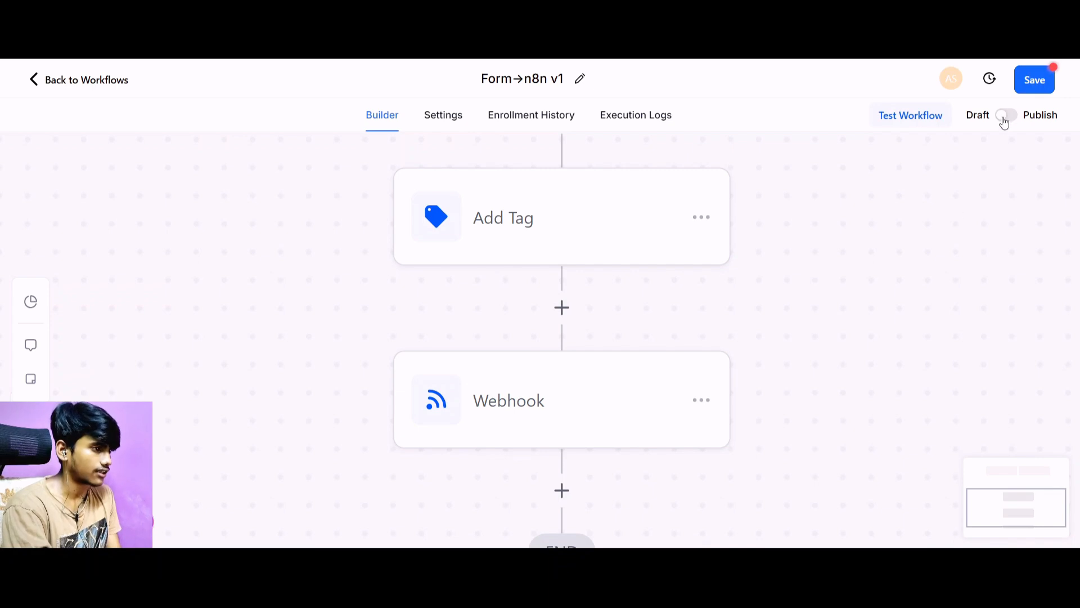
click(1034, 80)
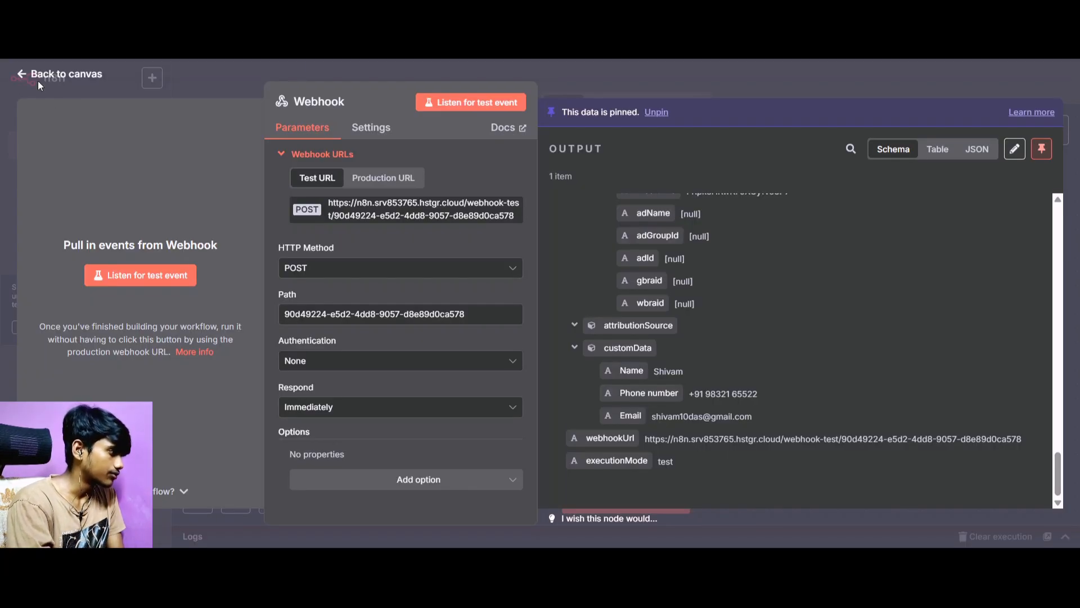
Unpin the n8n Webhook node's data, listen for a test event, and run the 1Prompt workflow test for the lead contact.
click(1042, 149)
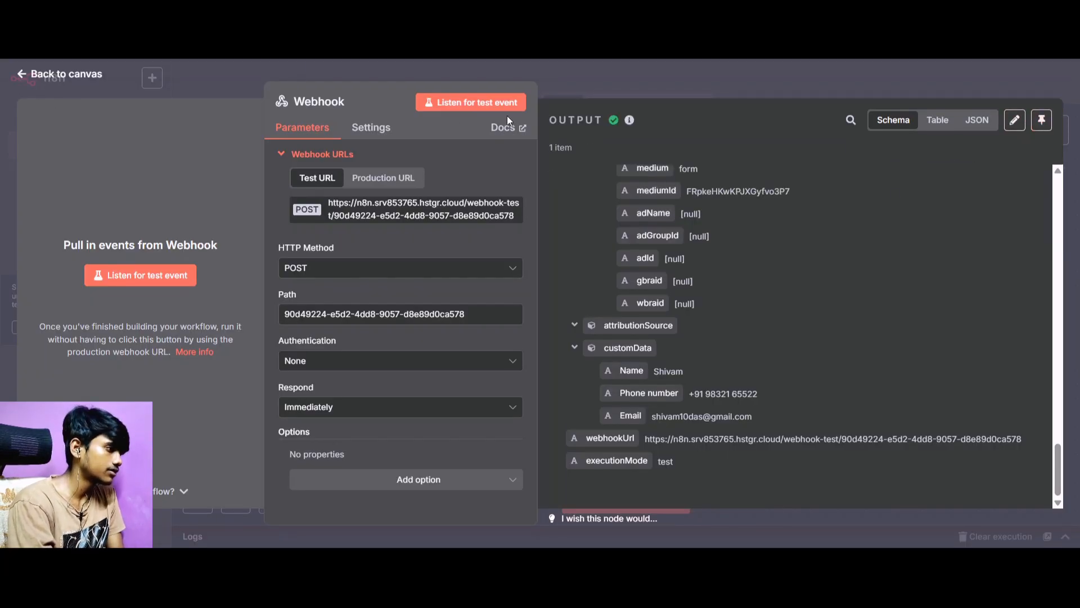
click(461, 103)
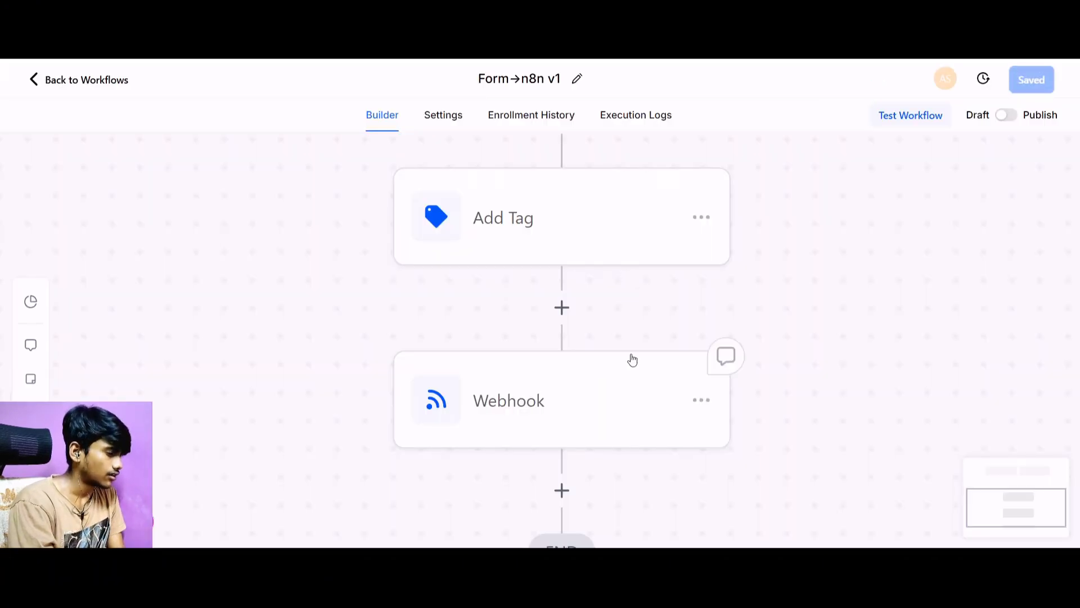
click(890, 123)
click(837, 242)
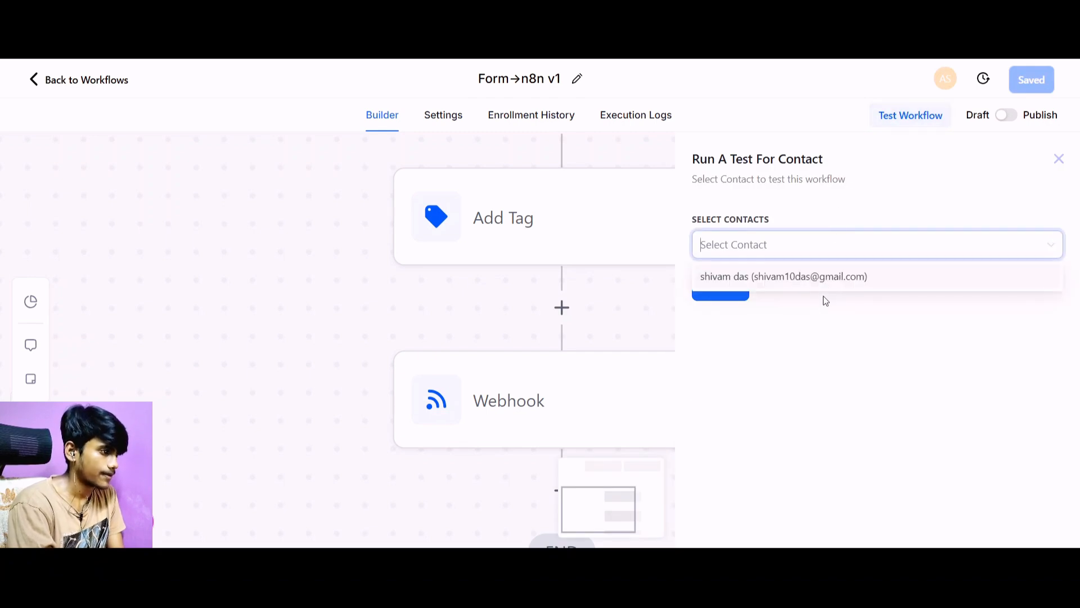
click(815, 284)
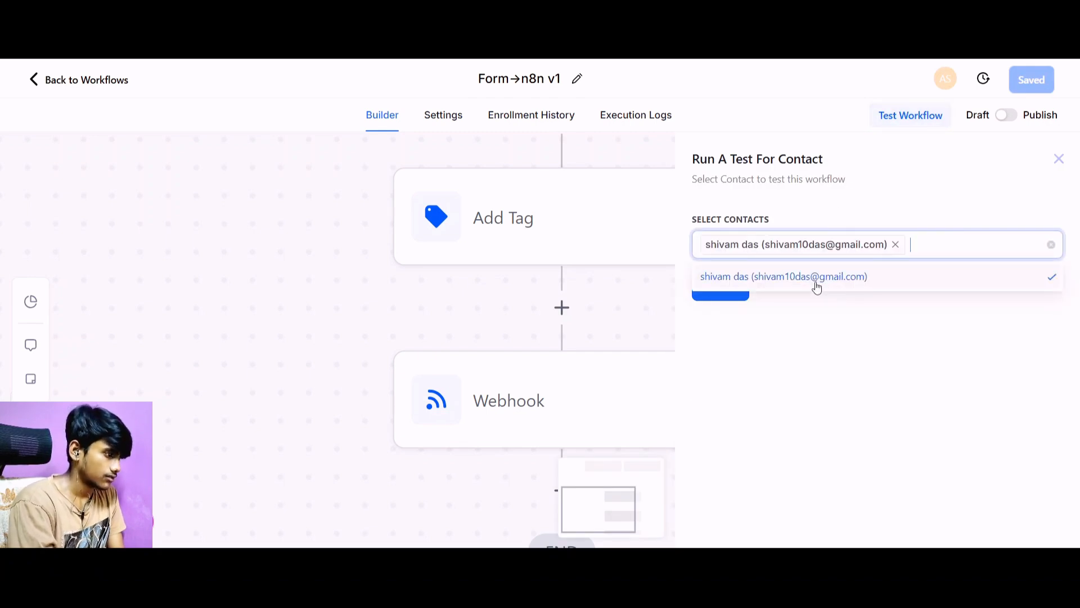
click(732, 298)
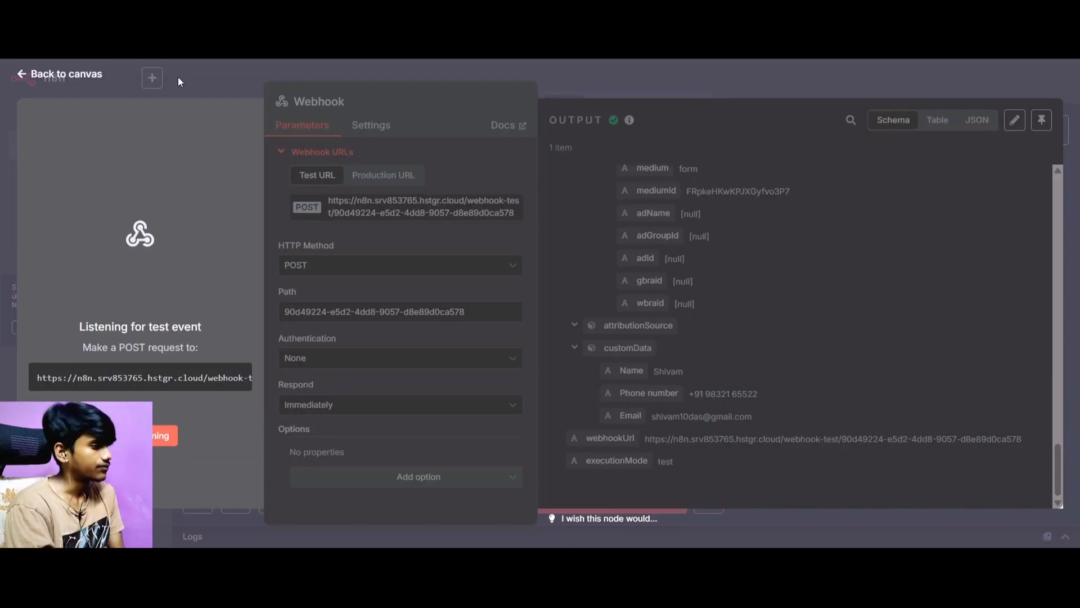
Check the custom data in the n8n Webhook node's new output for Tags, pin that output, and return to the canvas.
scroll(740, 245, down, 15)
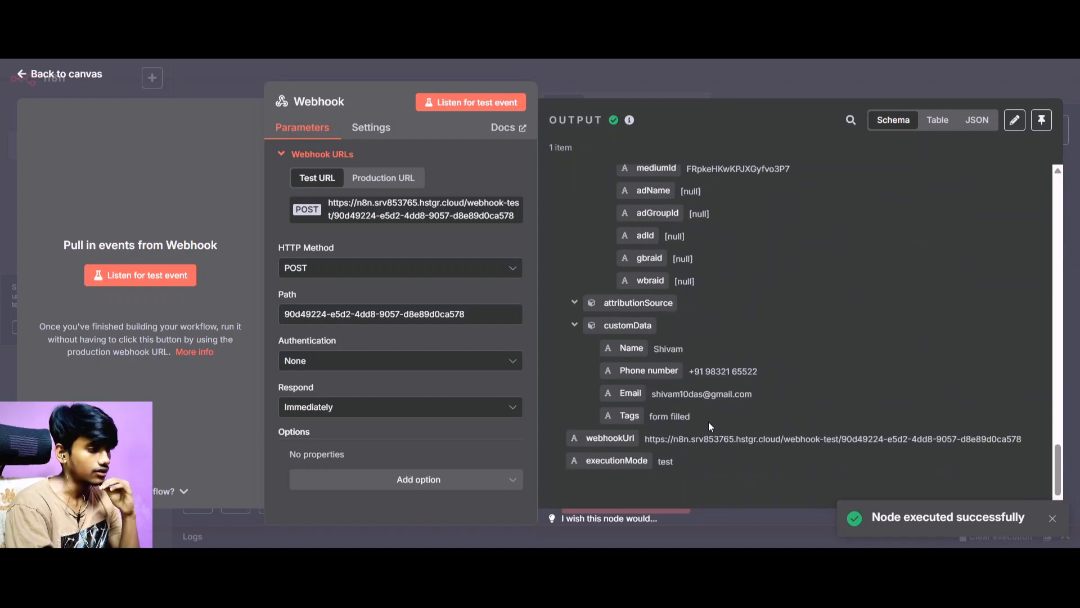
click(1041, 120)
click(51, 80)
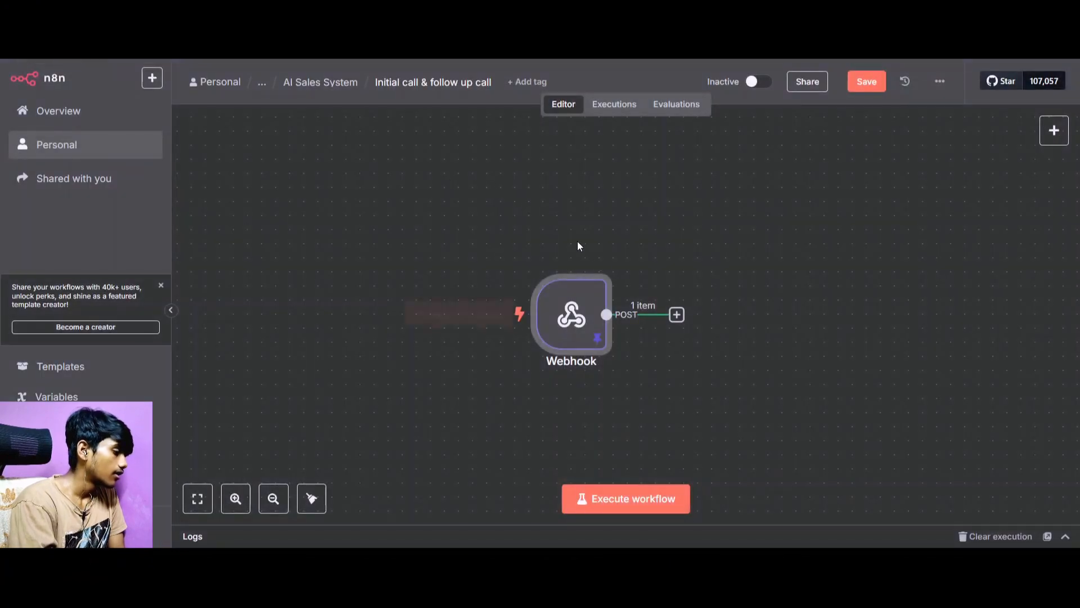
Add a Switch node connected to the Webhook node's output.
click(677, 314)
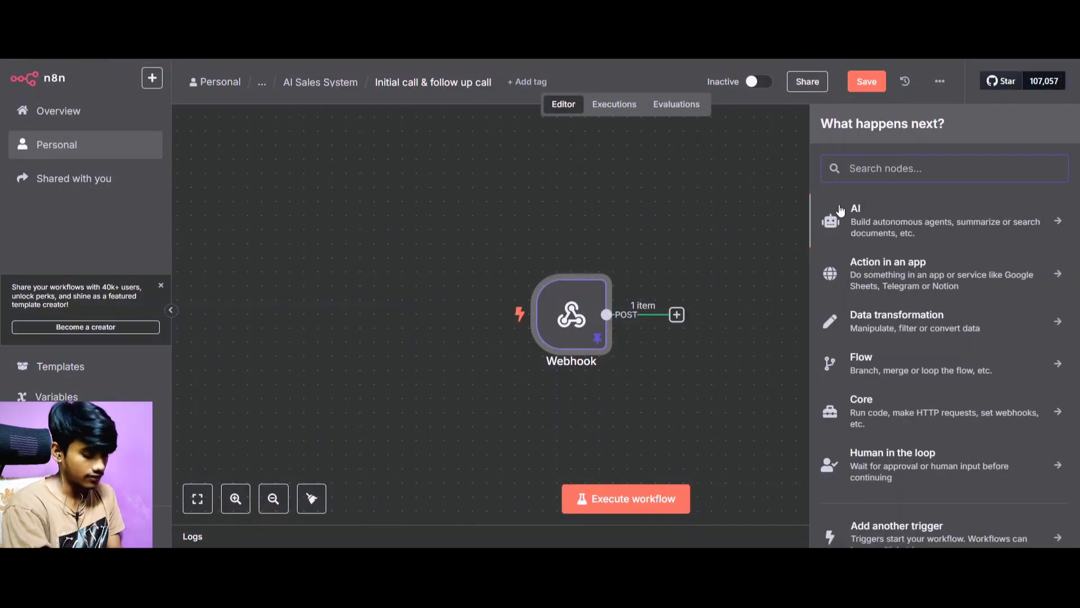
text(Sw)
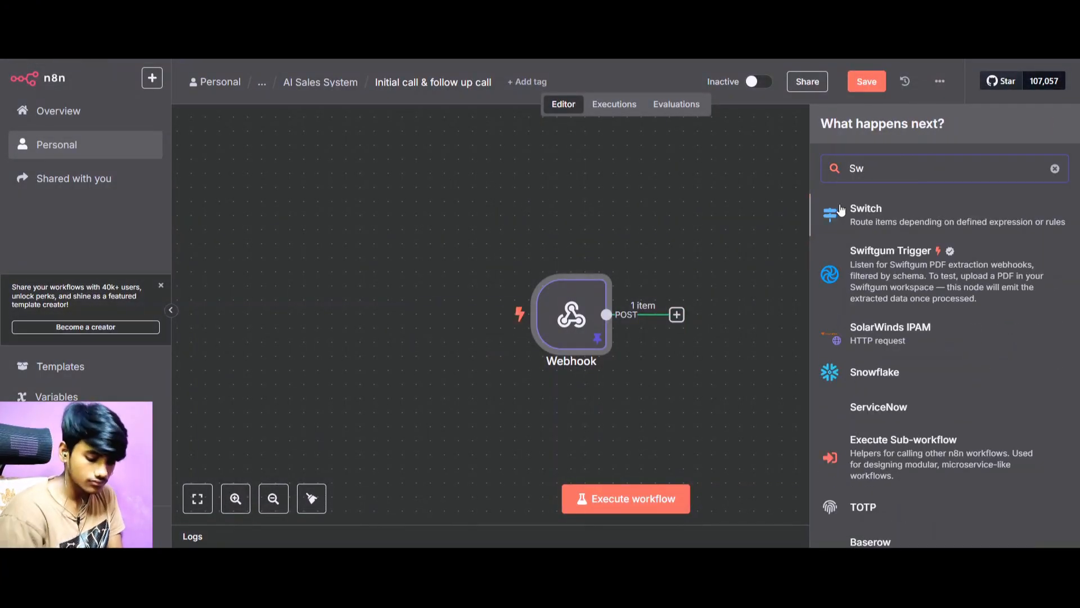
text(itch)
click(842, 210)
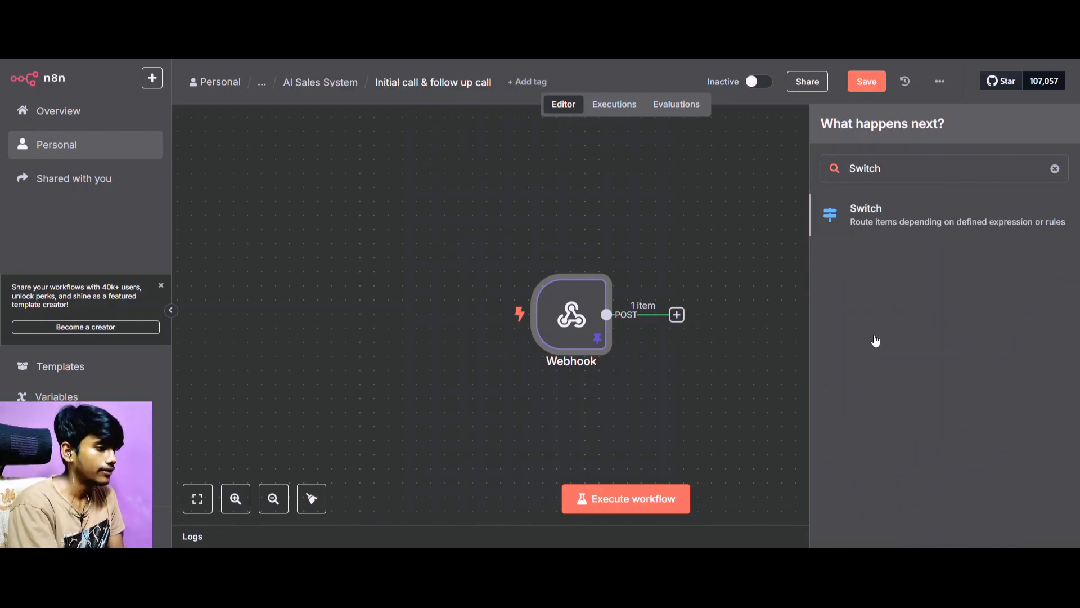
Set the Switch node's first routing rule to match when the customData Tags field is equal to "form filled".
scroll(197, 266, down, 15)
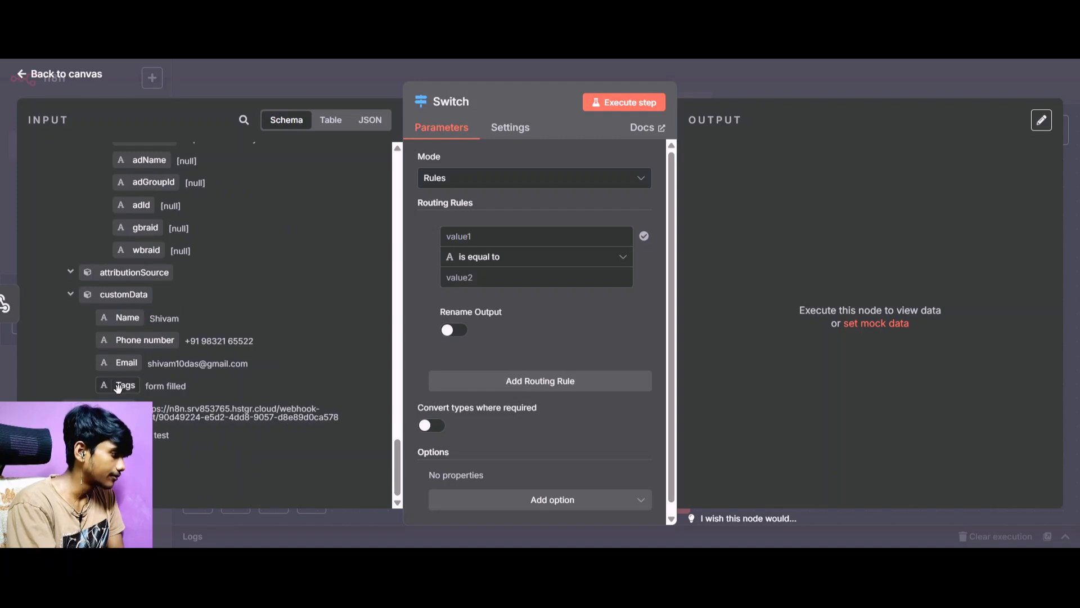
drag(119, 389, 448, 246)
click(422, 265)
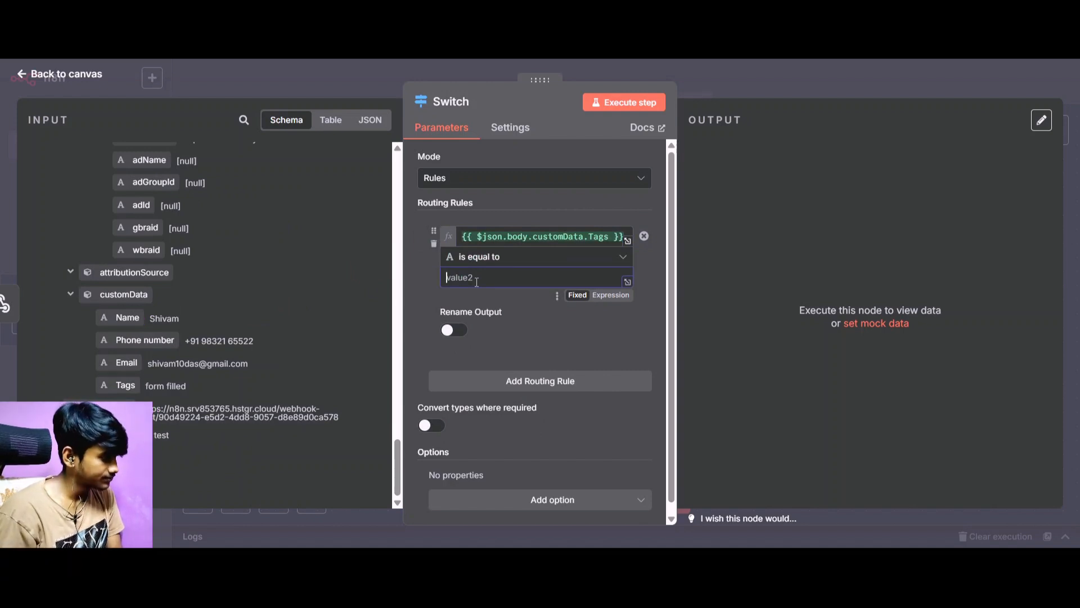
text(f)
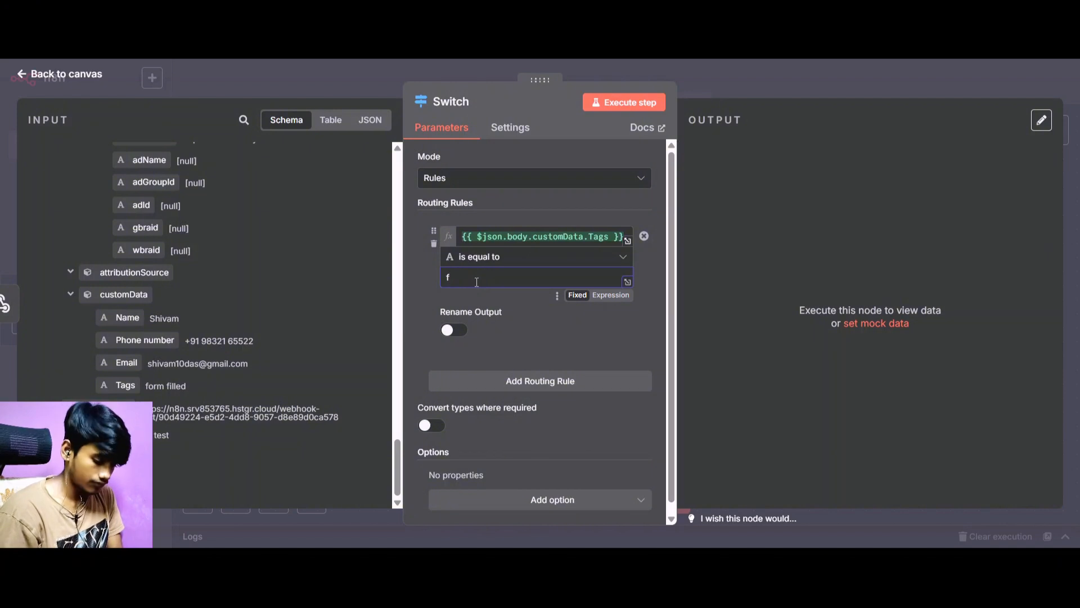
text(orm)
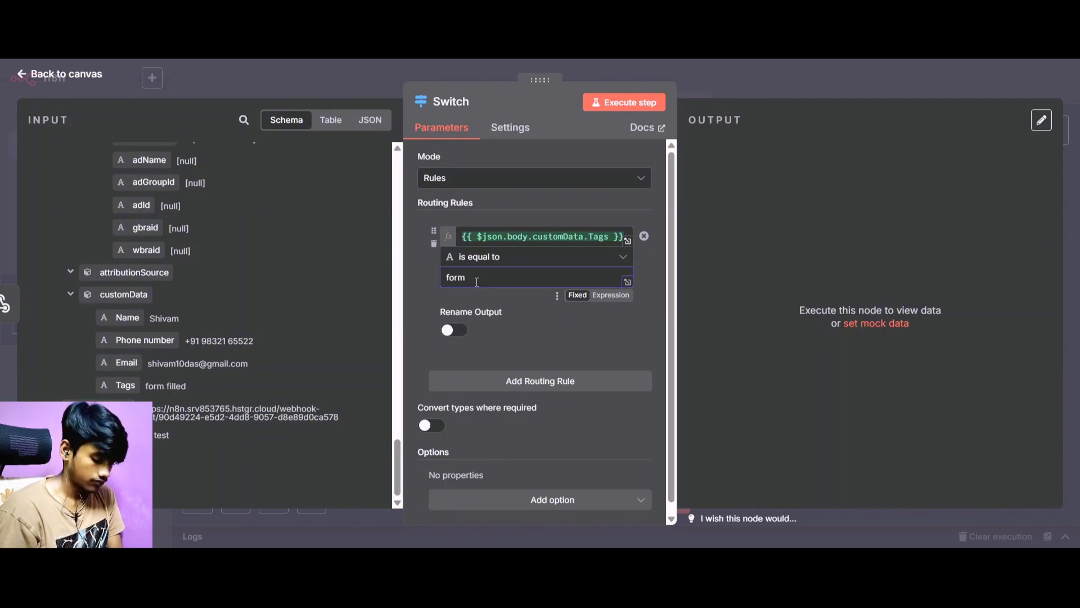
text( filled)
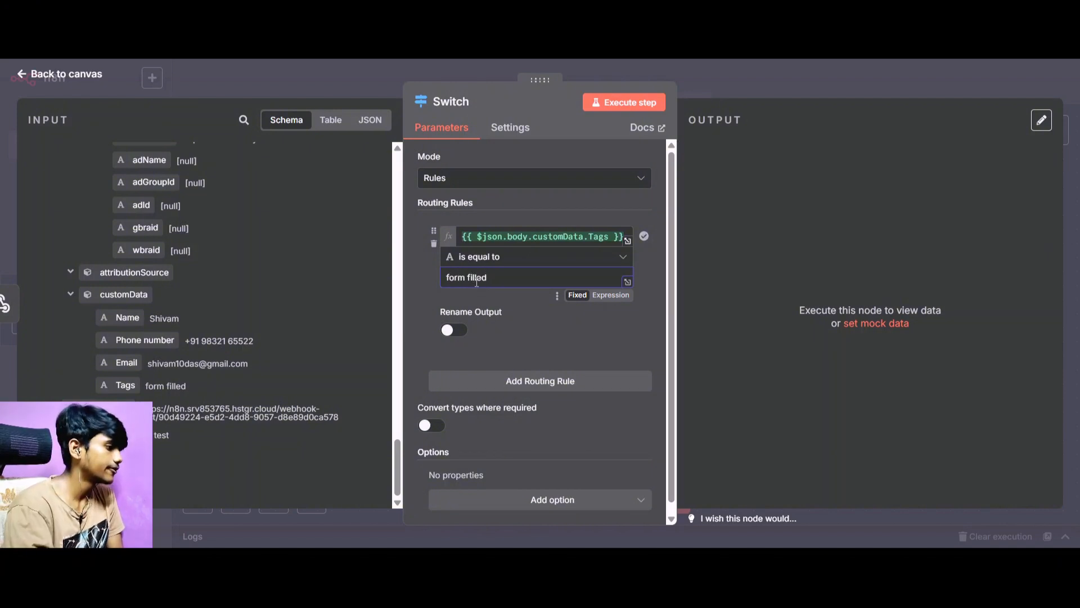
Rename the first routing rule's output "Initital call", return to the canvas, and save the workflow.
scroll(476, 283, down, 1)
click(454, 320)
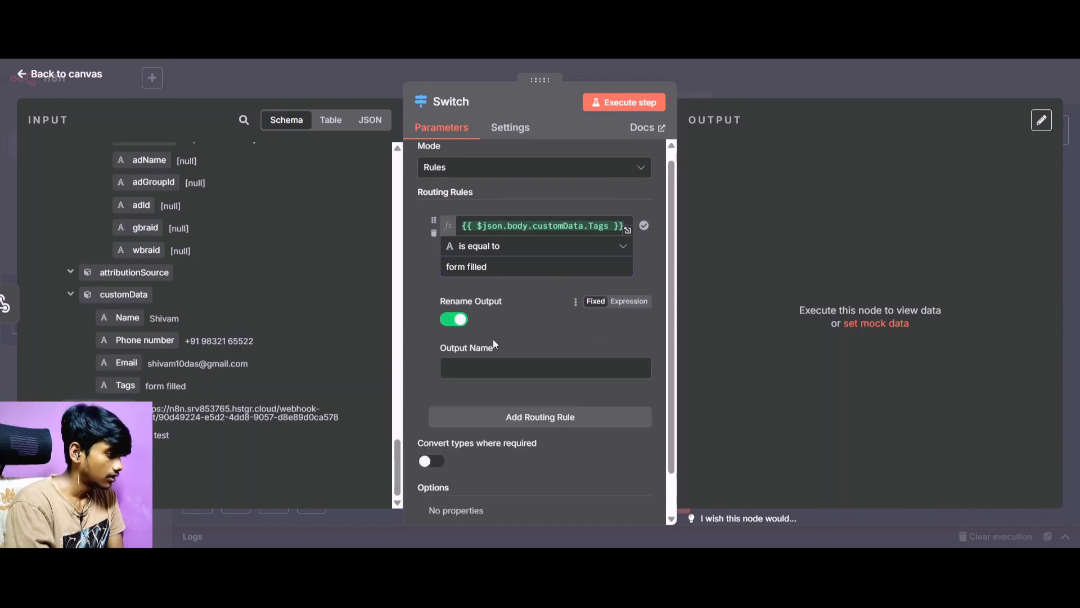
click(501, 366)
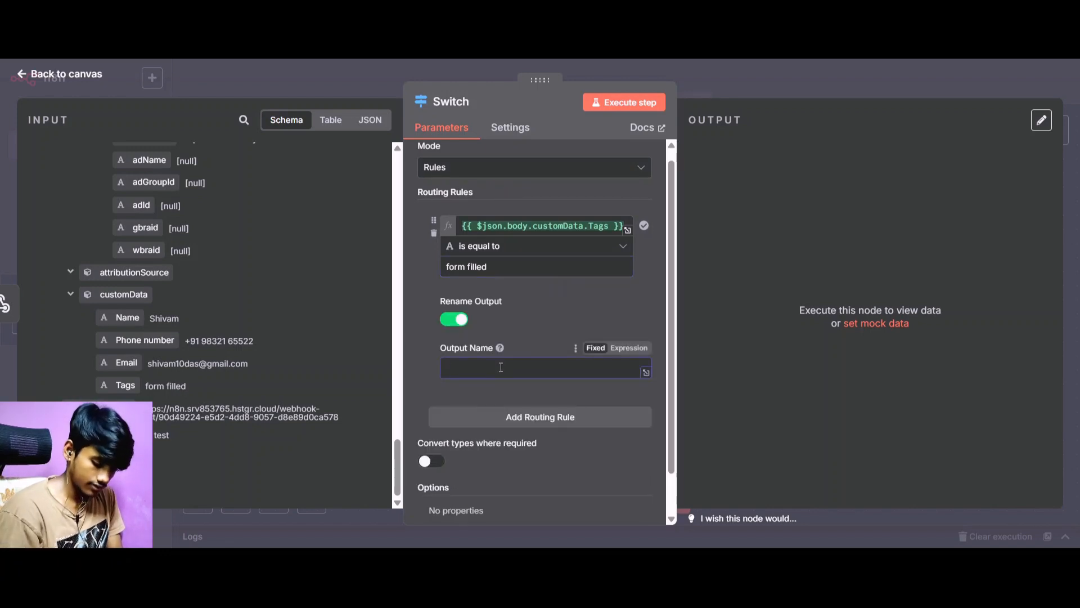
text(Intital )
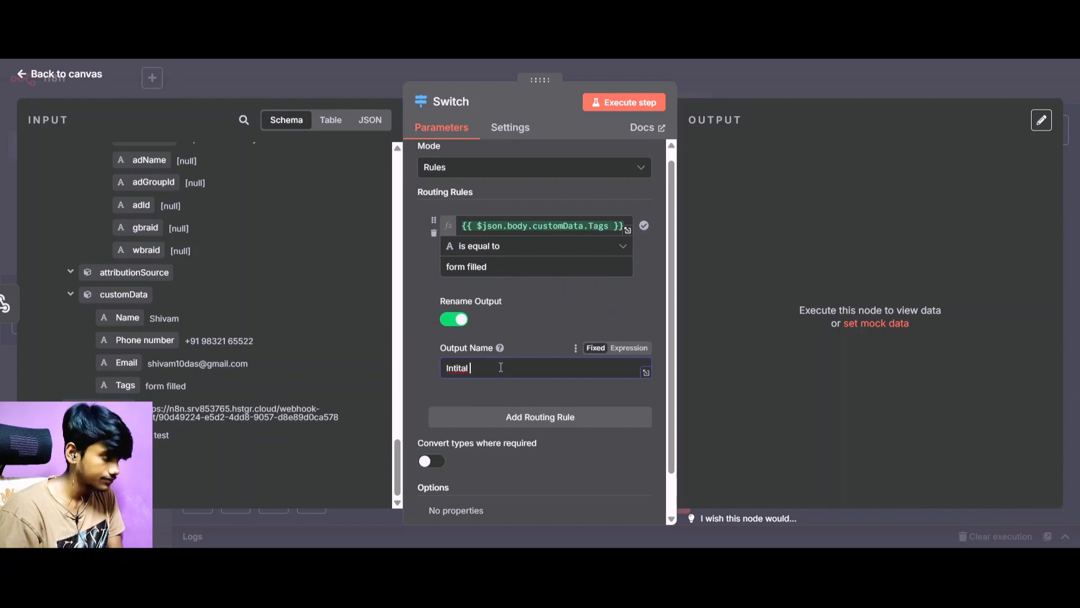
text(call)
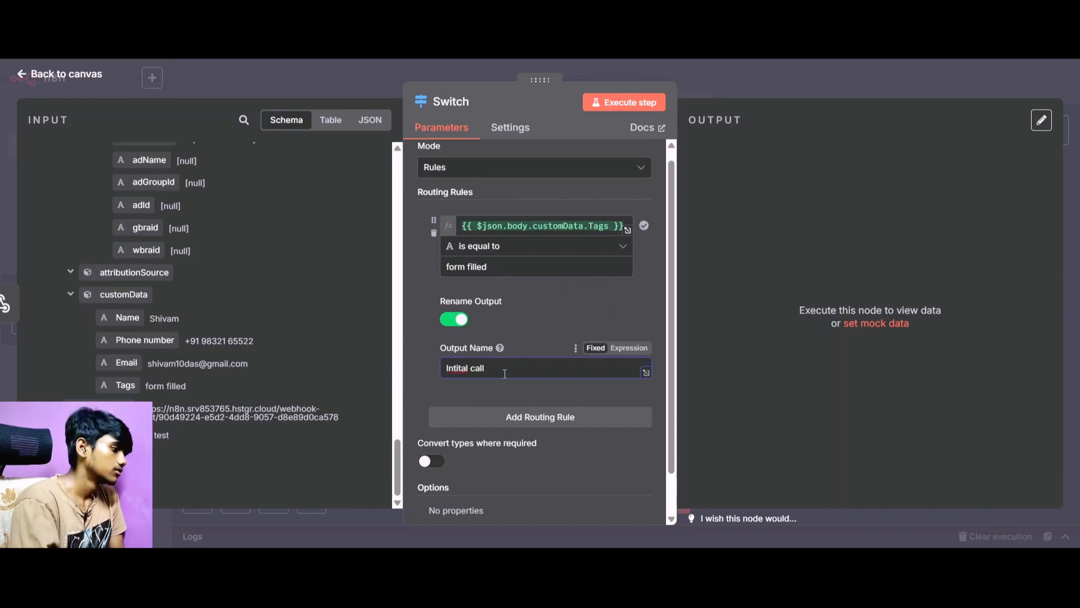
click(456, 372)
text(i)
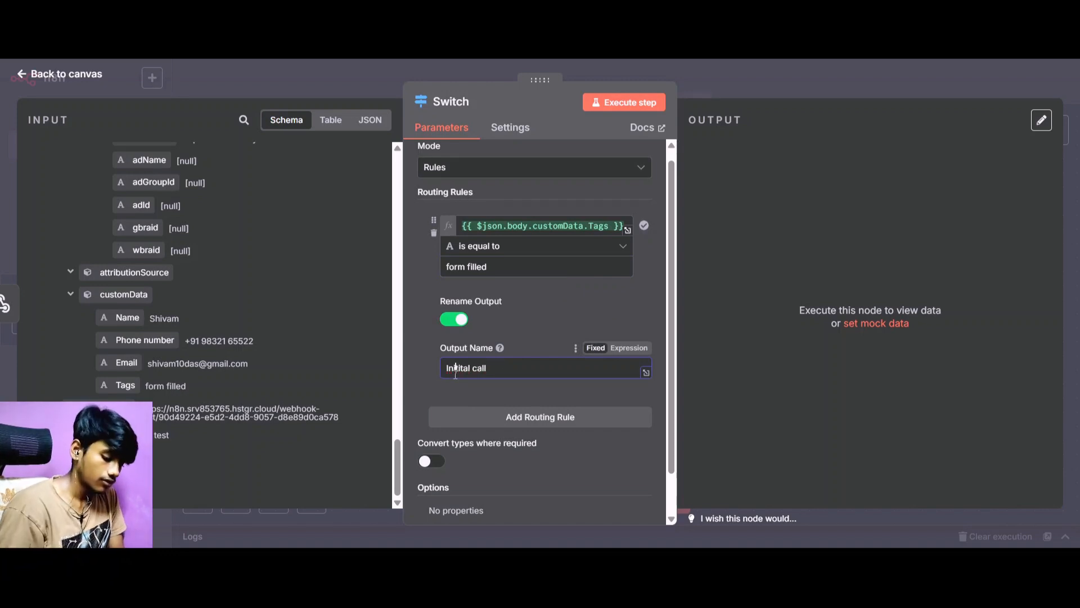
click(35, 81)
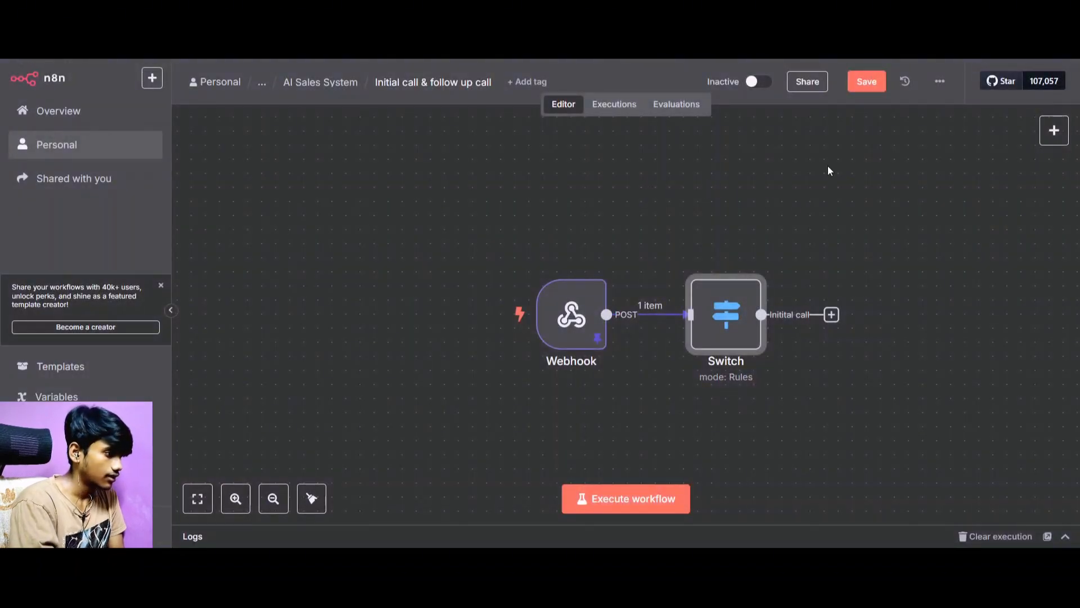
click(866, 84)
Add a second Switch routing rule matching {{ $json.body.customData.Tags }} equal to "link sent", and return to the canvas.
double_click(739, 329)
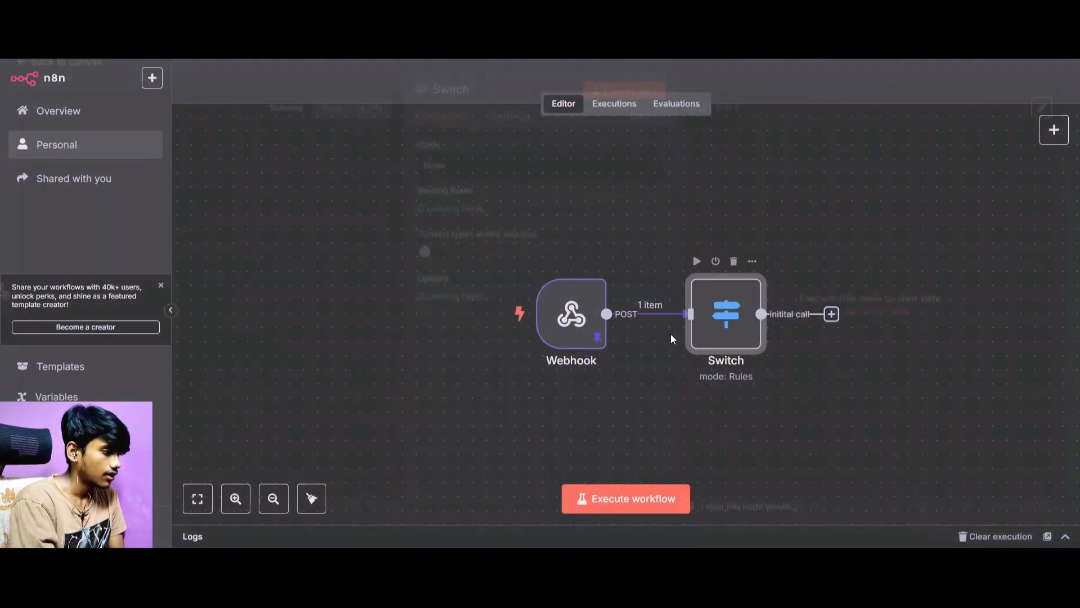
scroll(480, 371, down, 1)
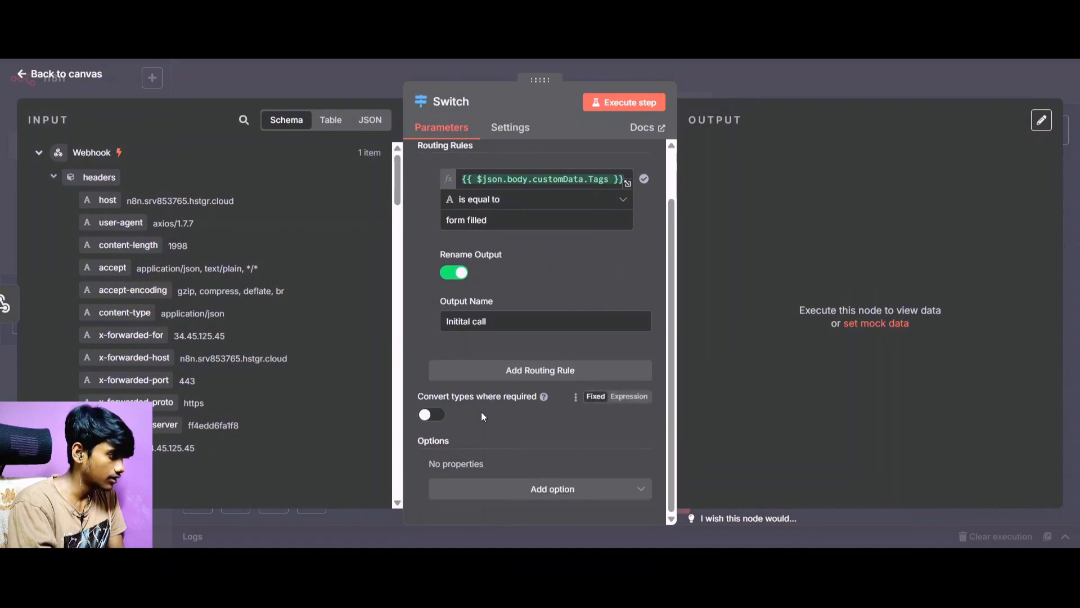
click(487, 383)
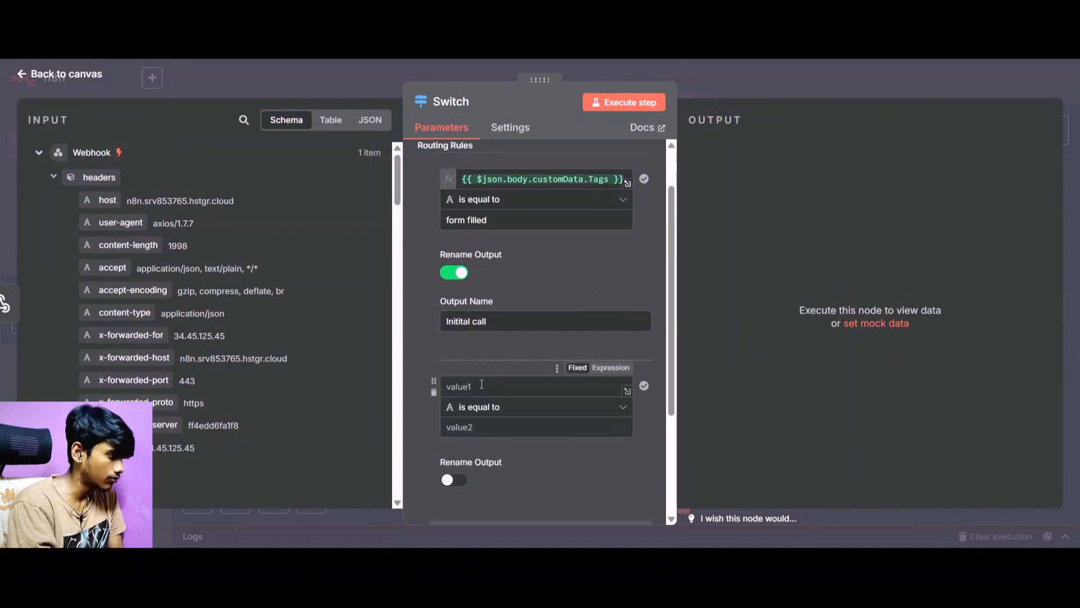
drag(463, 179, 650, 196)
key(ctrl+c)
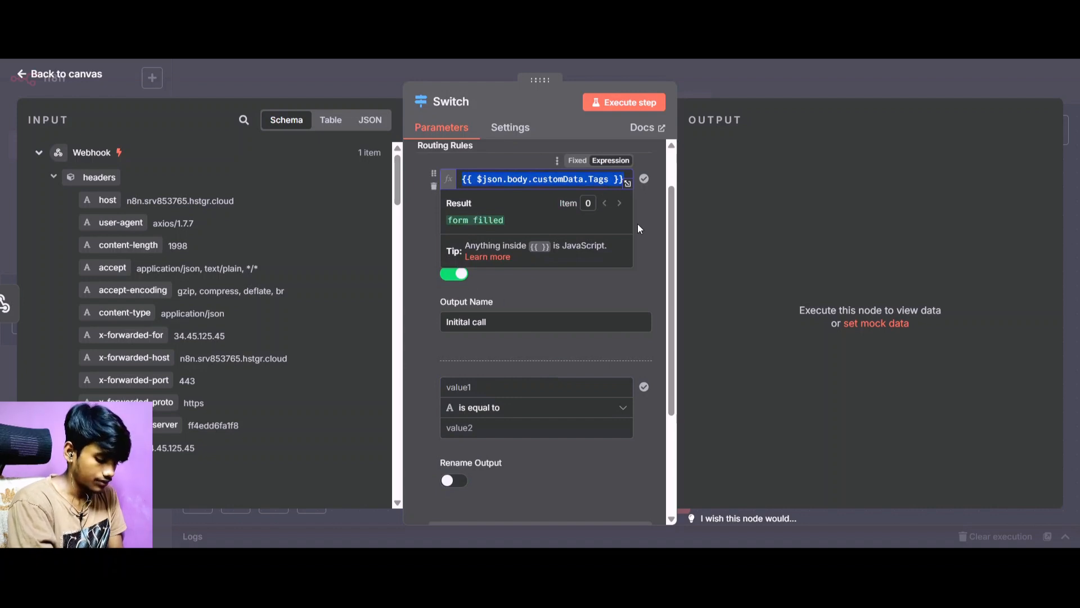
click(502, 387)
key(ctrl+v)
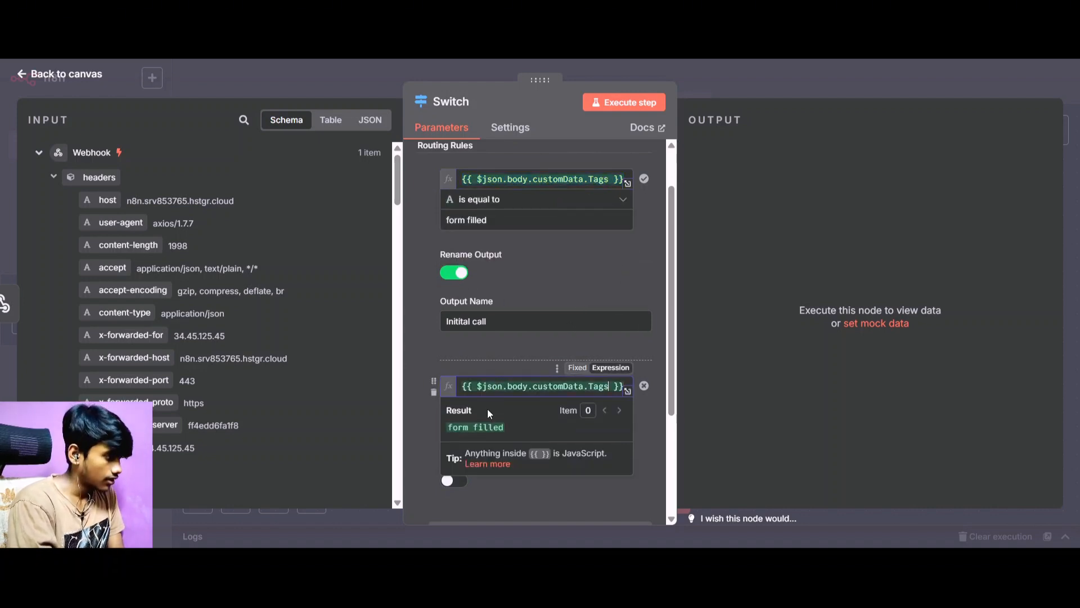
click(510, 448)
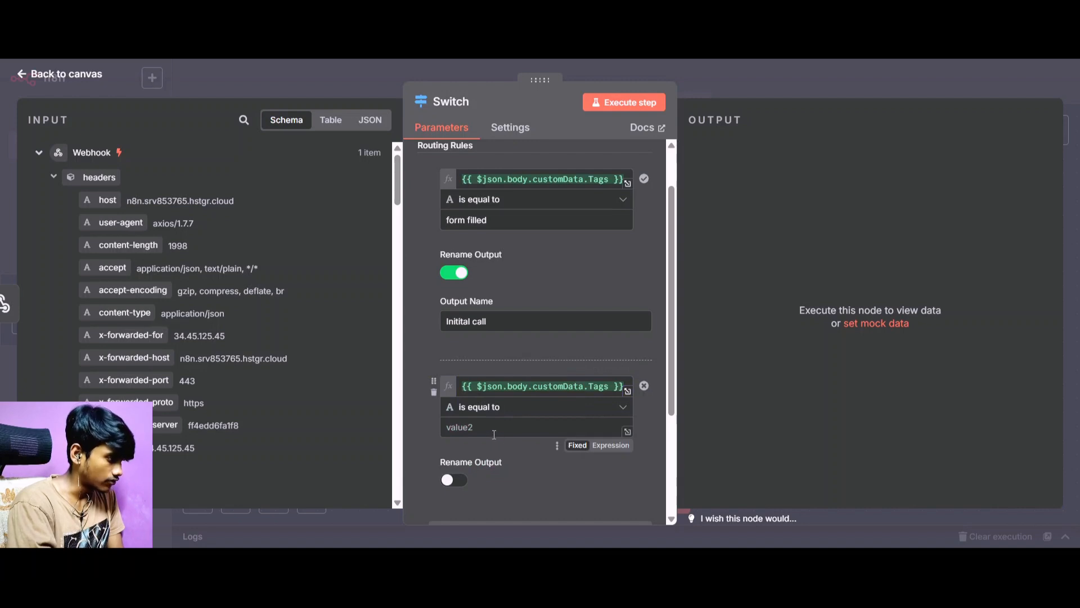
click(494, 431)
text(lin)
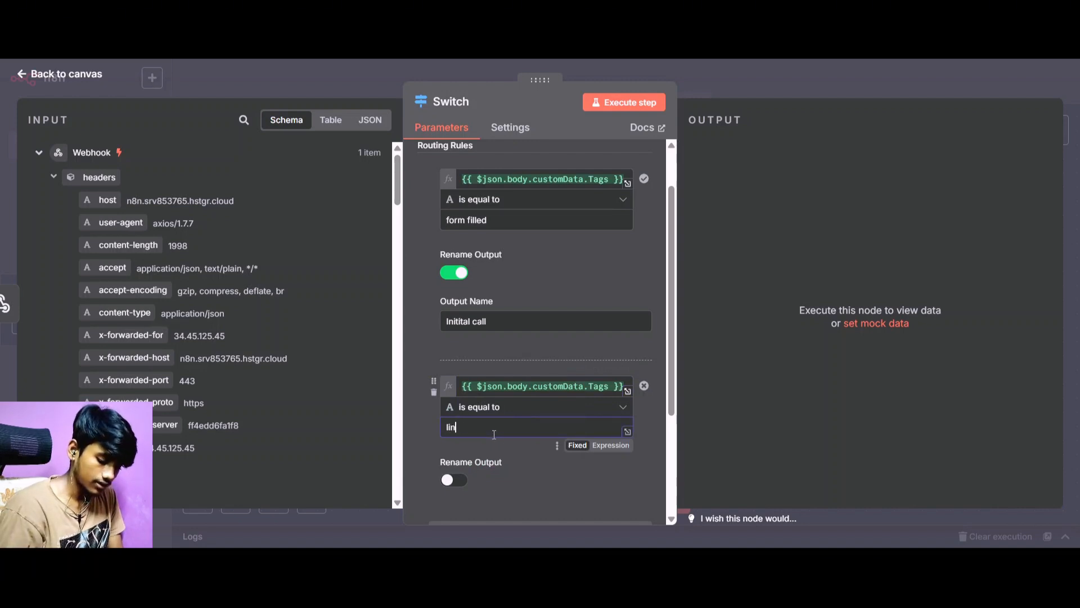
text(k sent)
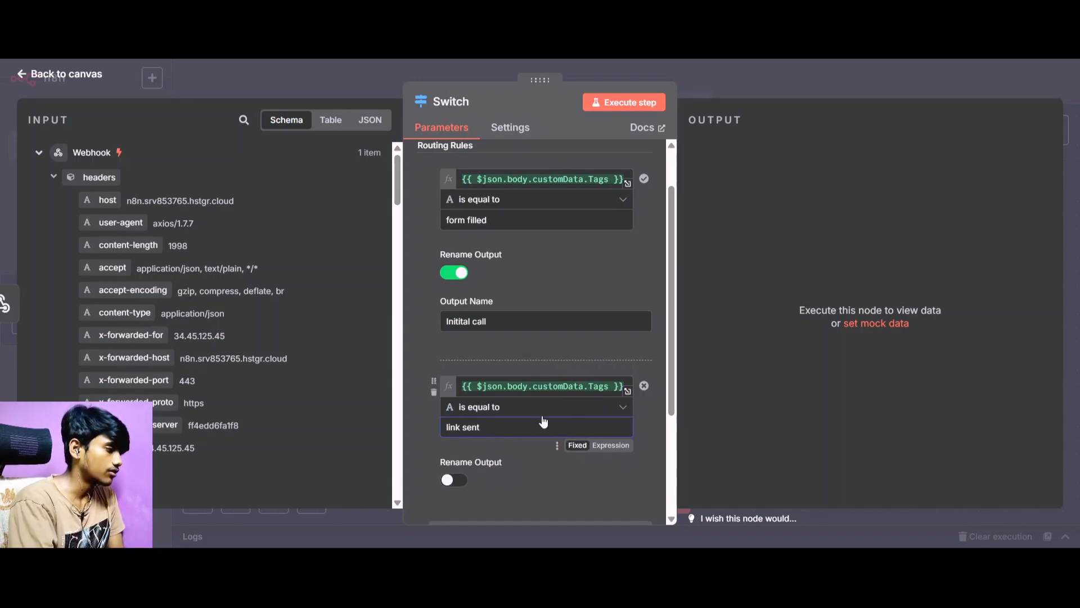
click(49, 82)
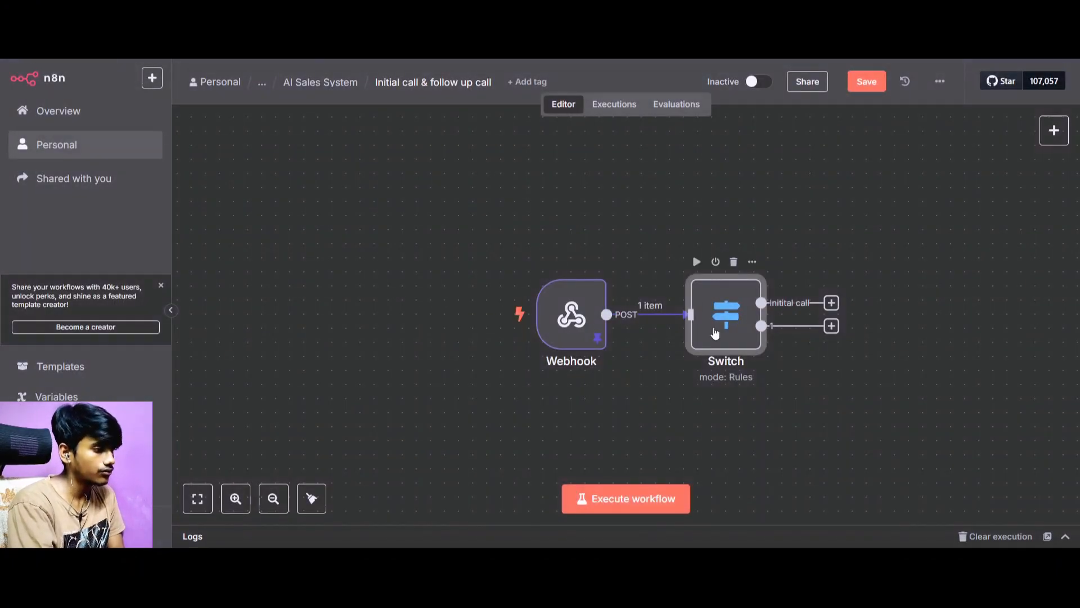
Rename the second routing rule's output "Follow up" and execute the Switch node from the canvas.
double_click(714, 334)
scroll(475, 338, down, 4)
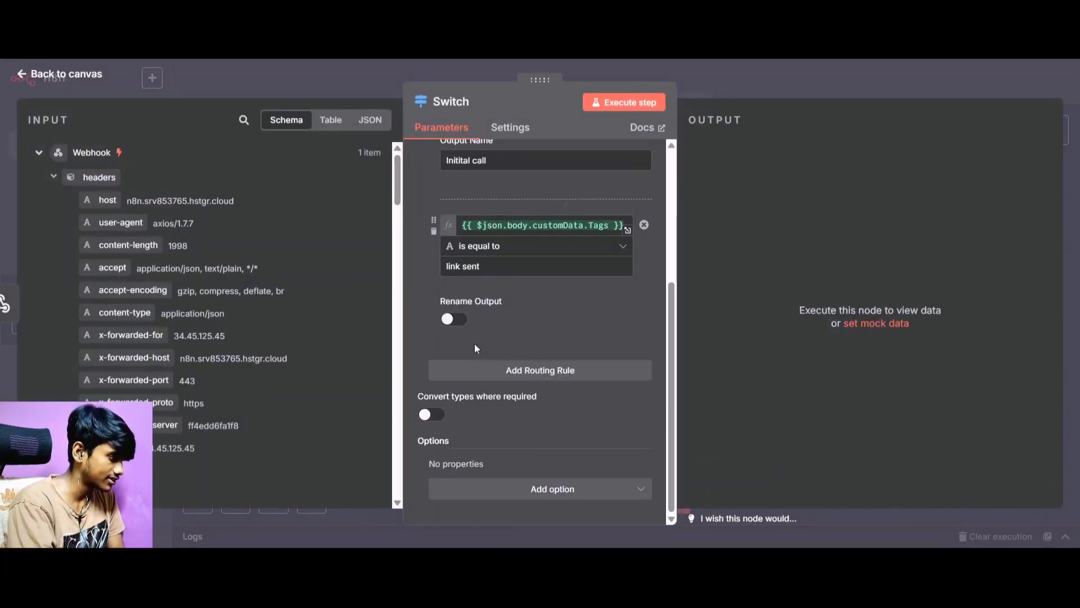
click(456, 319)
click(479, 365)
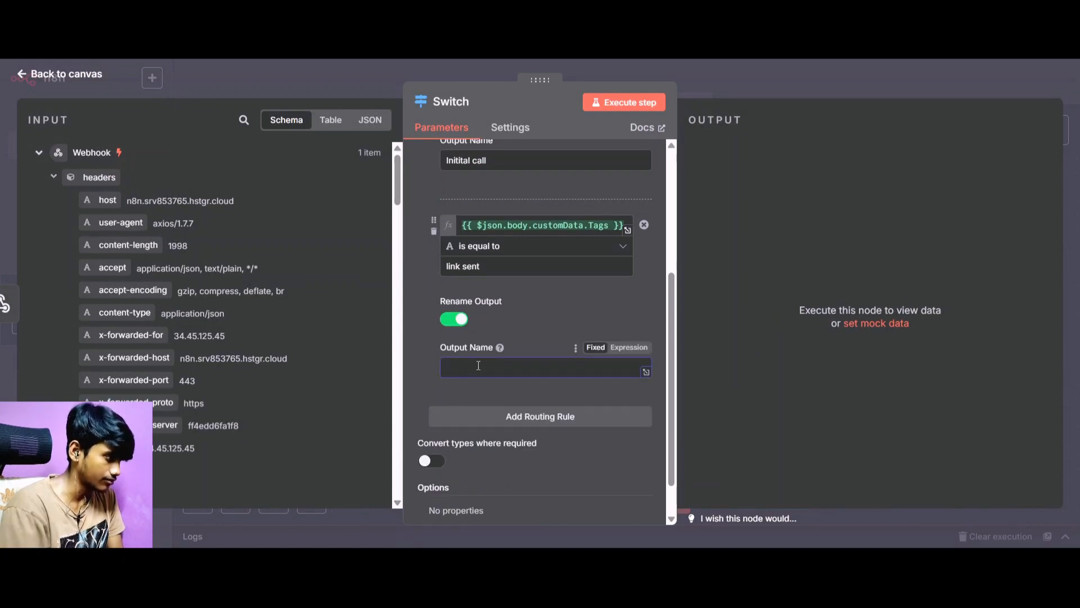
text(F)
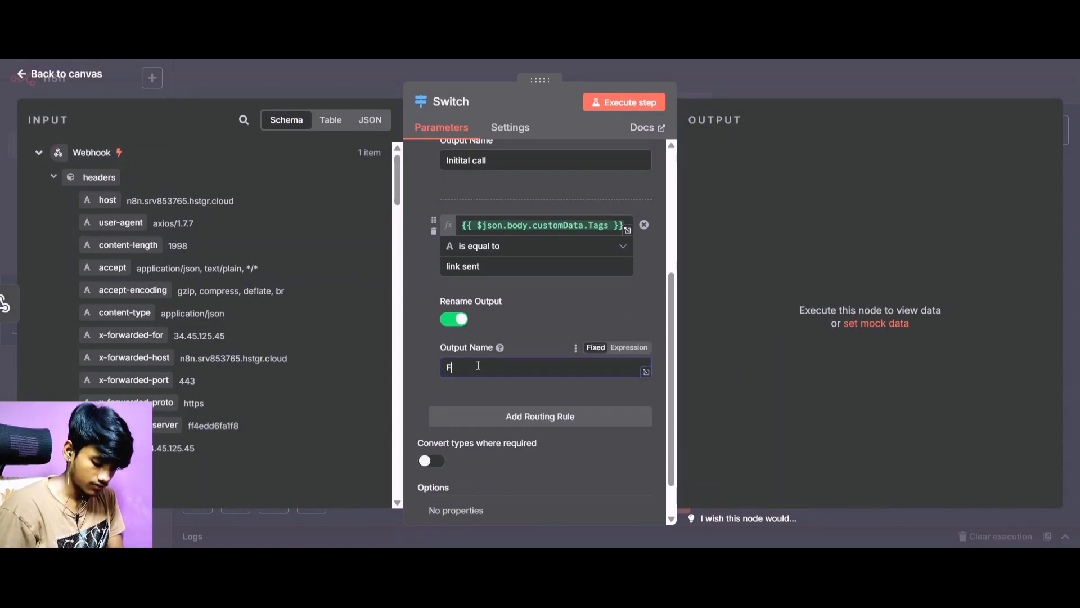
text(ollow Up)
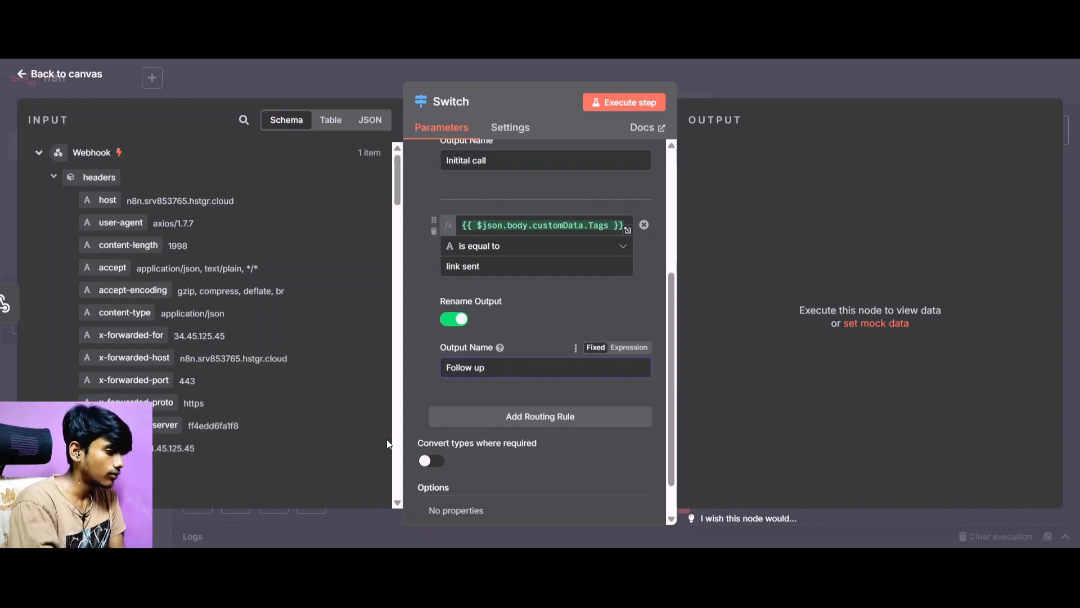
click(74, 78)
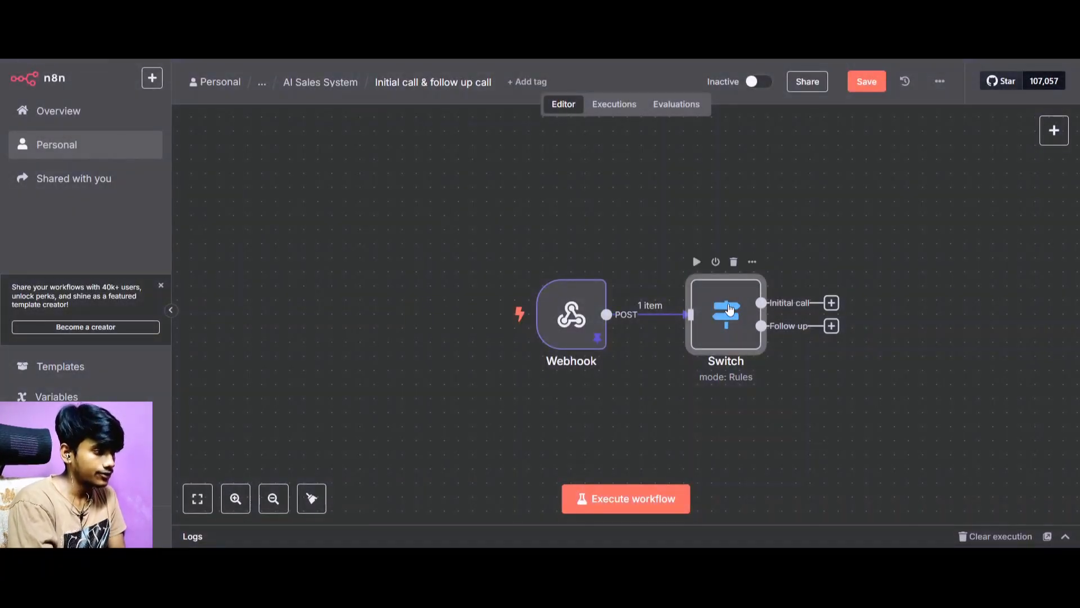
click(699, 266)
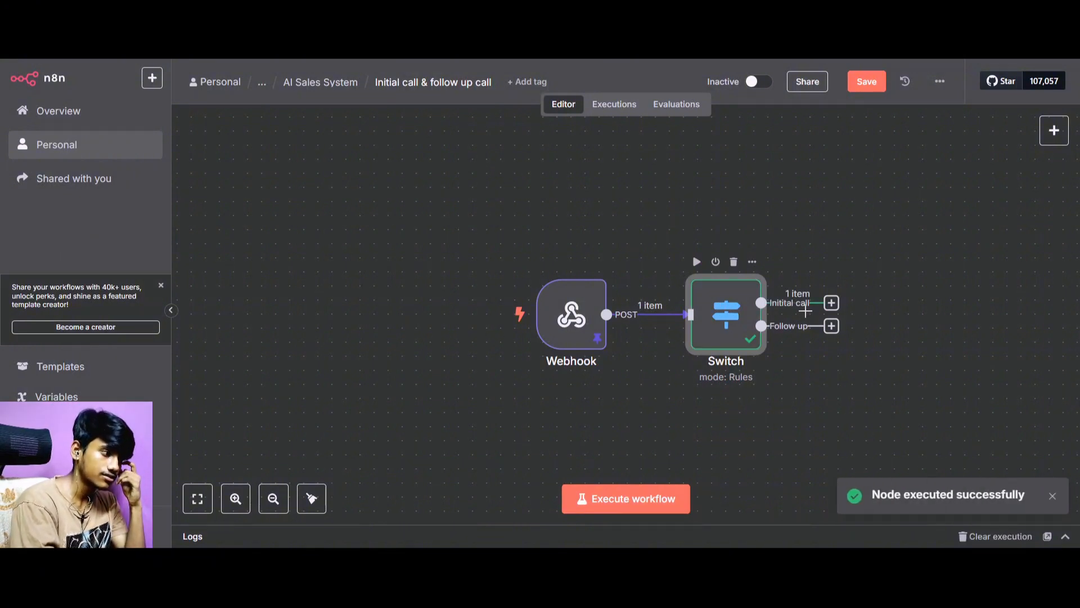
Add a Code node connected to the Switch node's "Initital call" output.
drag(832, 302, 859, 231)
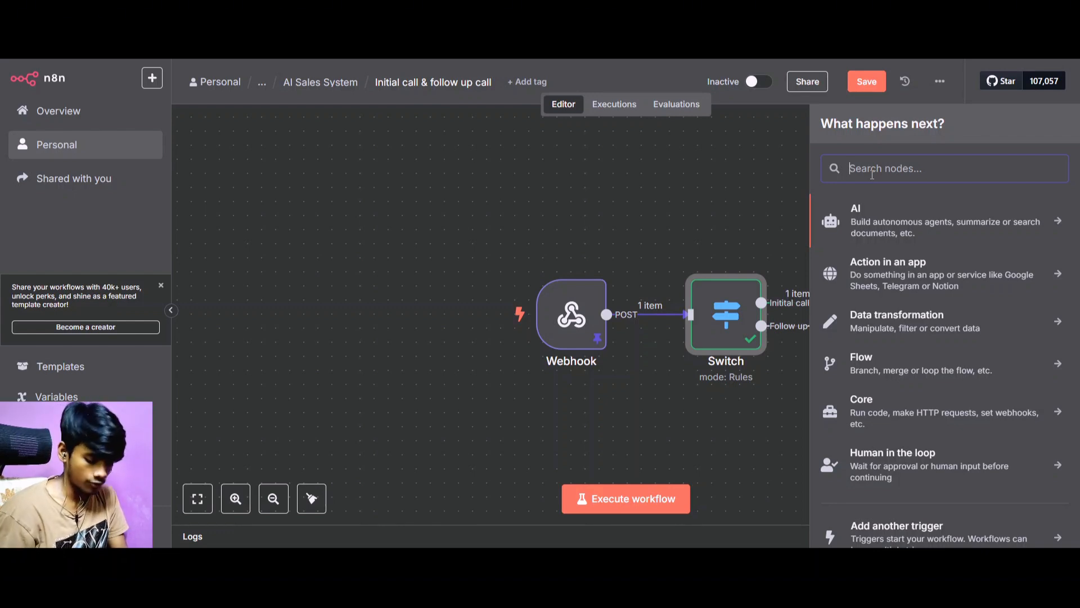
text(Codr)
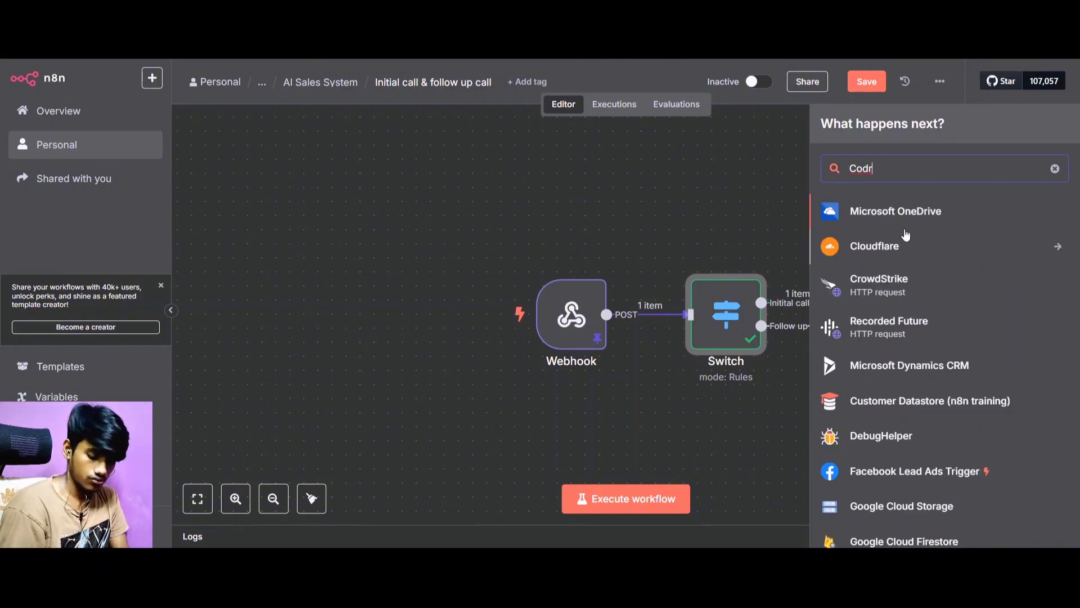
key(BackSpace)
text(e)
click(879, 228)
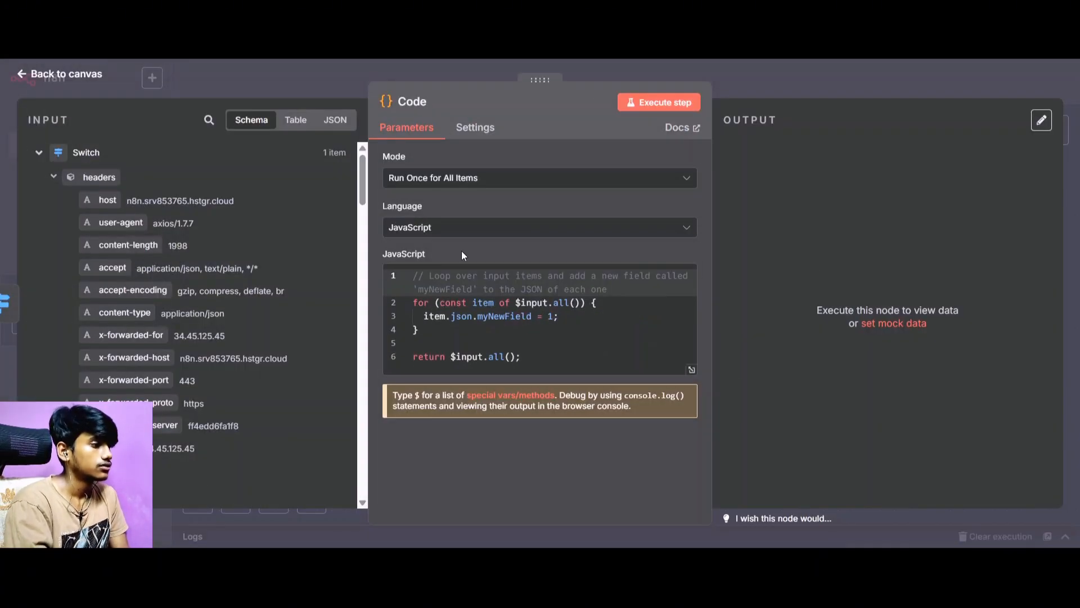
Clear the default JavaScript from the Code node and look through the input data coming from the Switch node.
drag(579, 369, 396, 264)
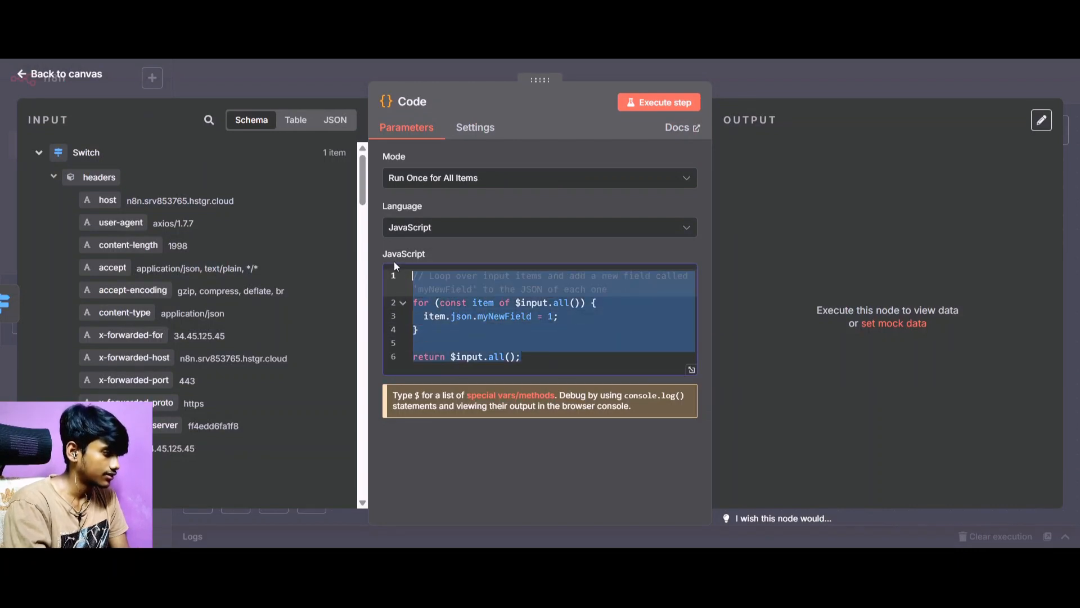
key(BackSpace)
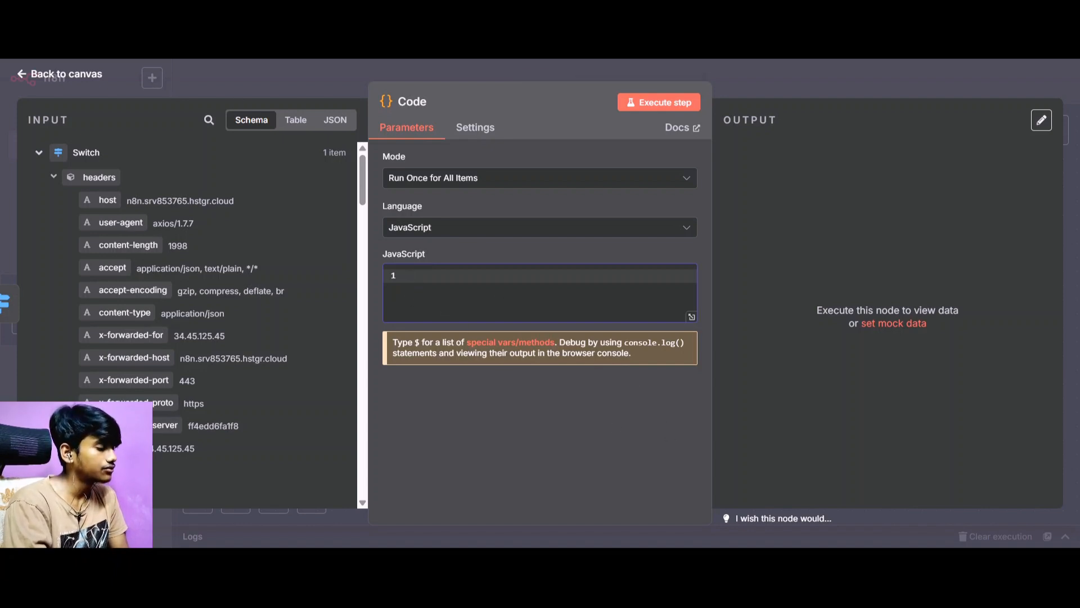
scroll(245, 256, down, 15)
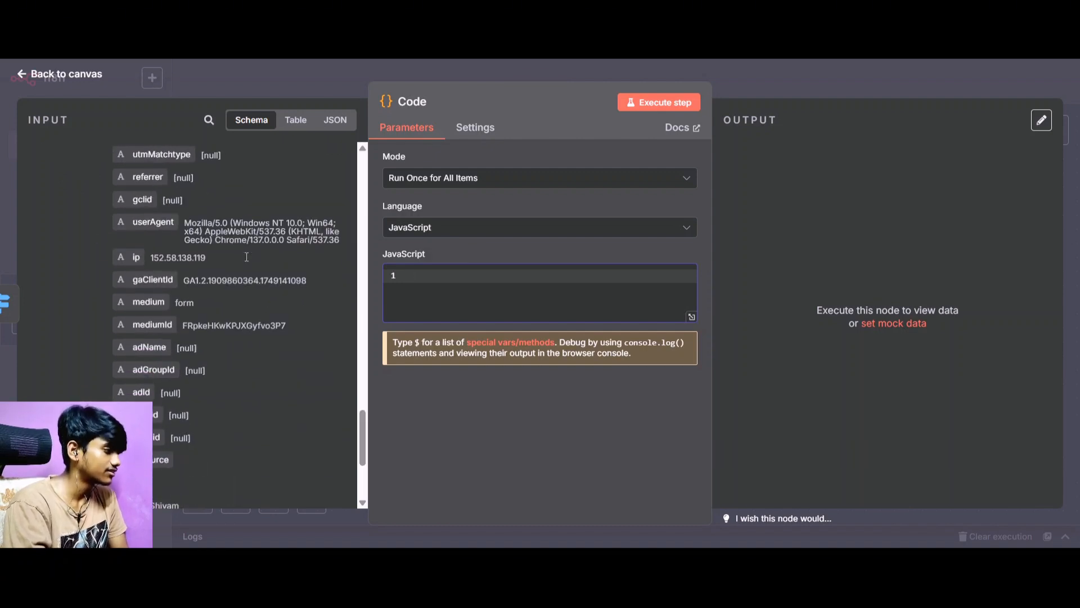
scroll(247, 256, down, 4)
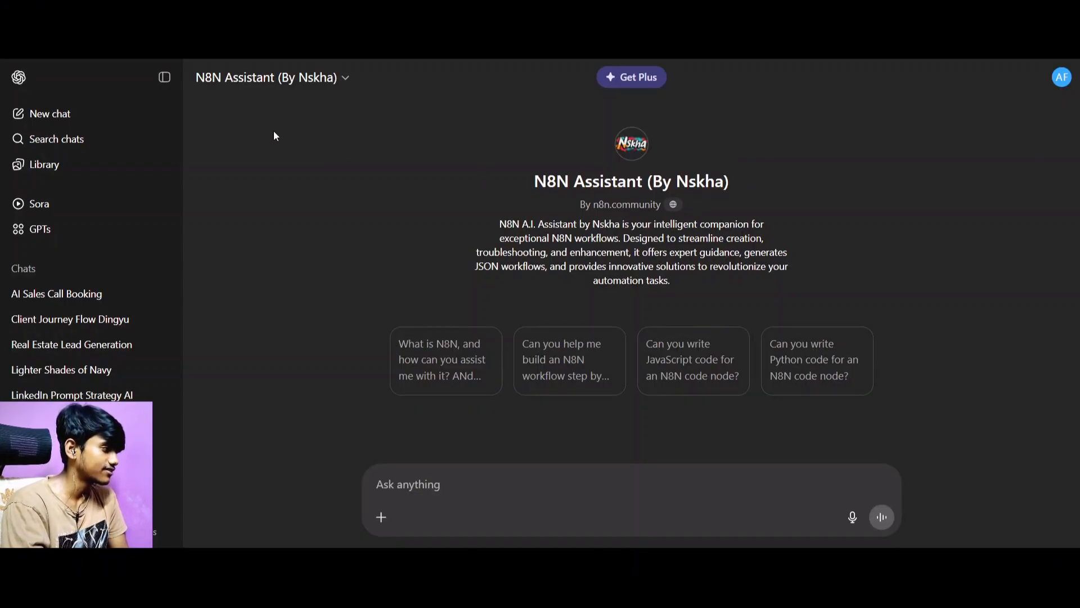
Switch to the N8N Assistant in ChatGPT and begin a prompt with "I want you to write a javascript".
click(490, 474)
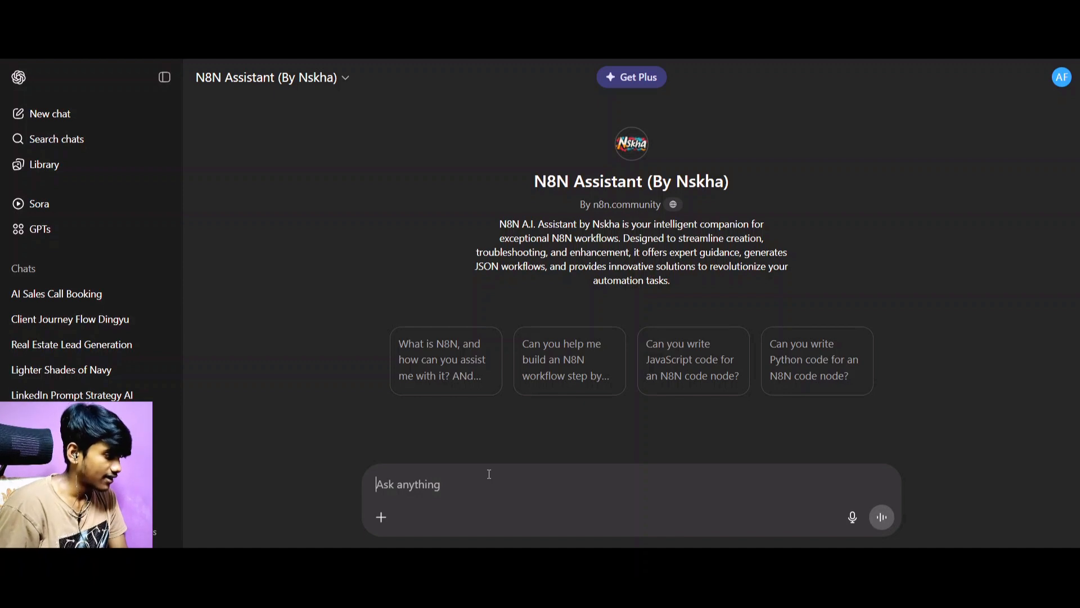
text(I wa)
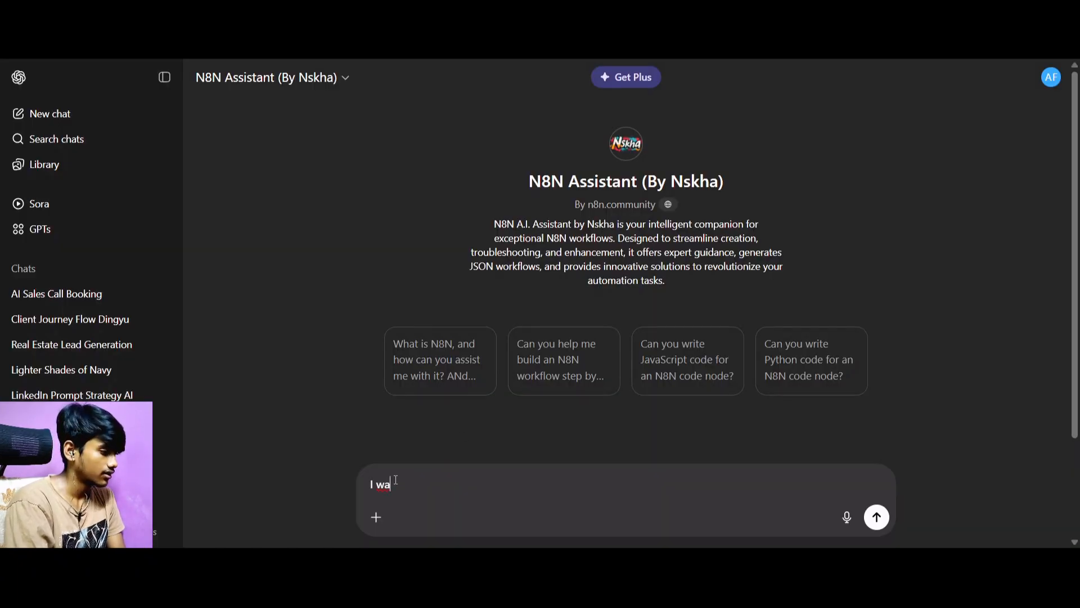
drag(396, 480, 336, 484)
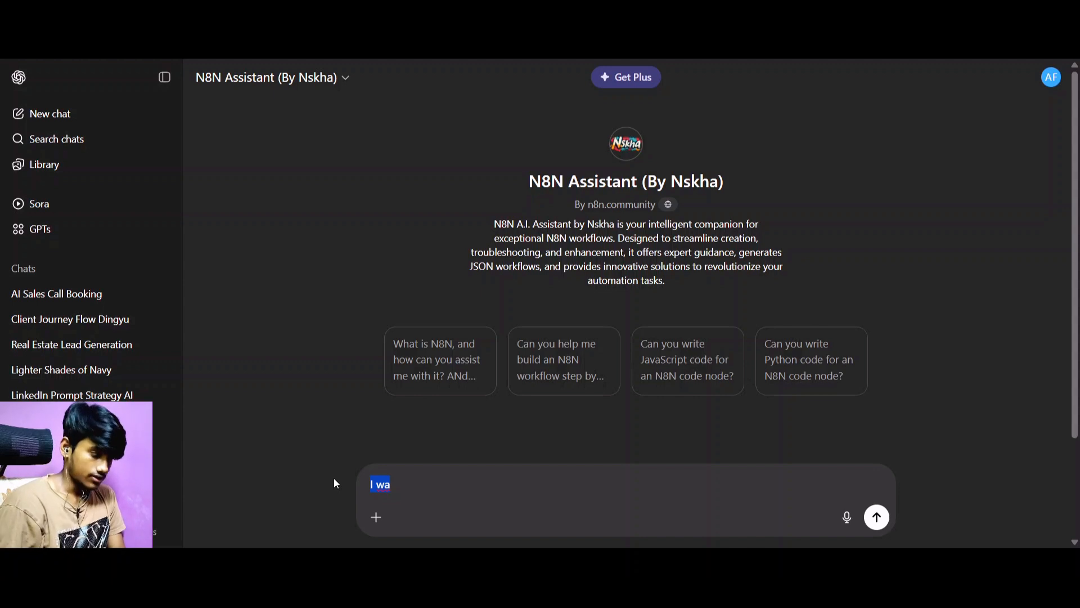
click(393, 480)
text(nt)
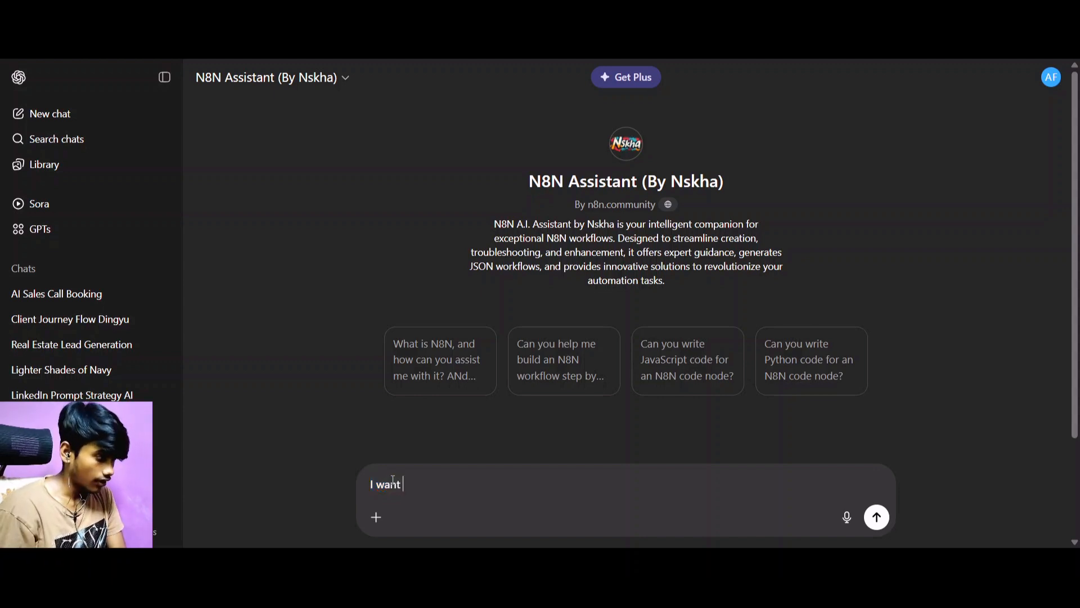
text( you to)
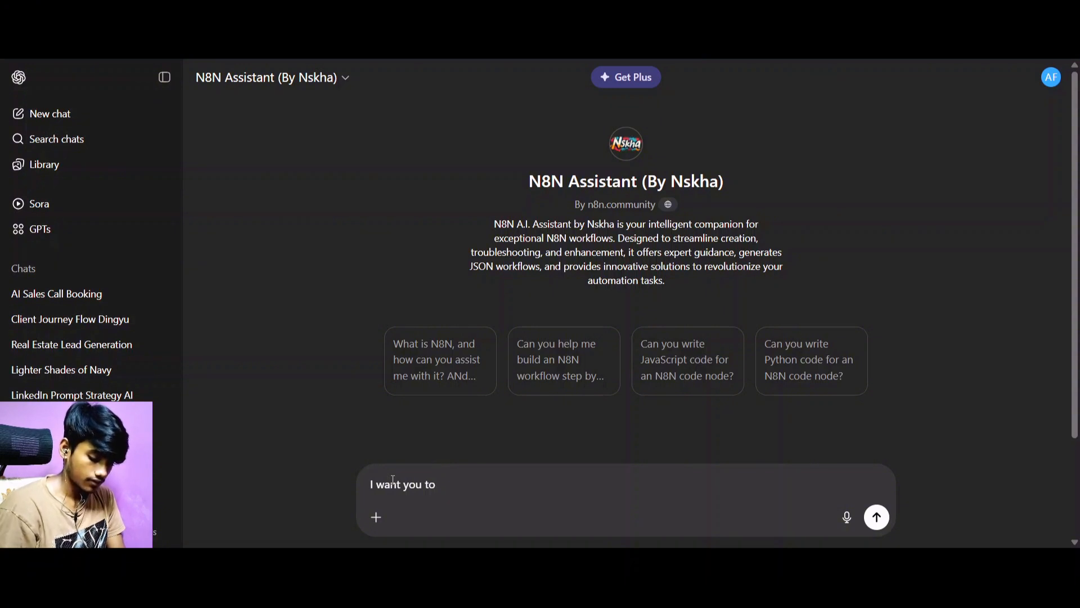
text(write a ja)
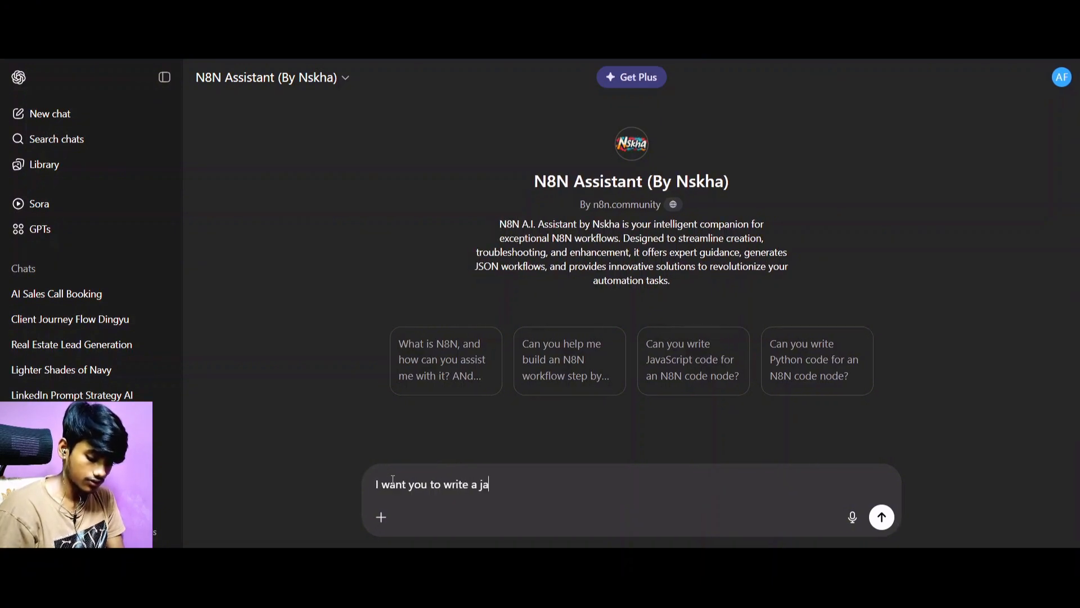
text(vascr)
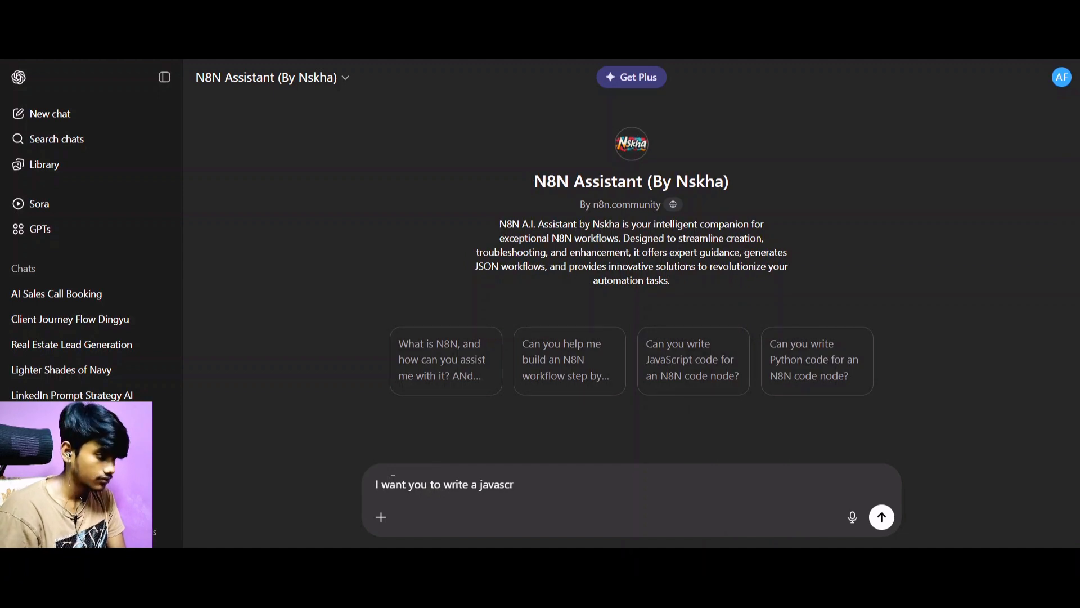
text(ipt )
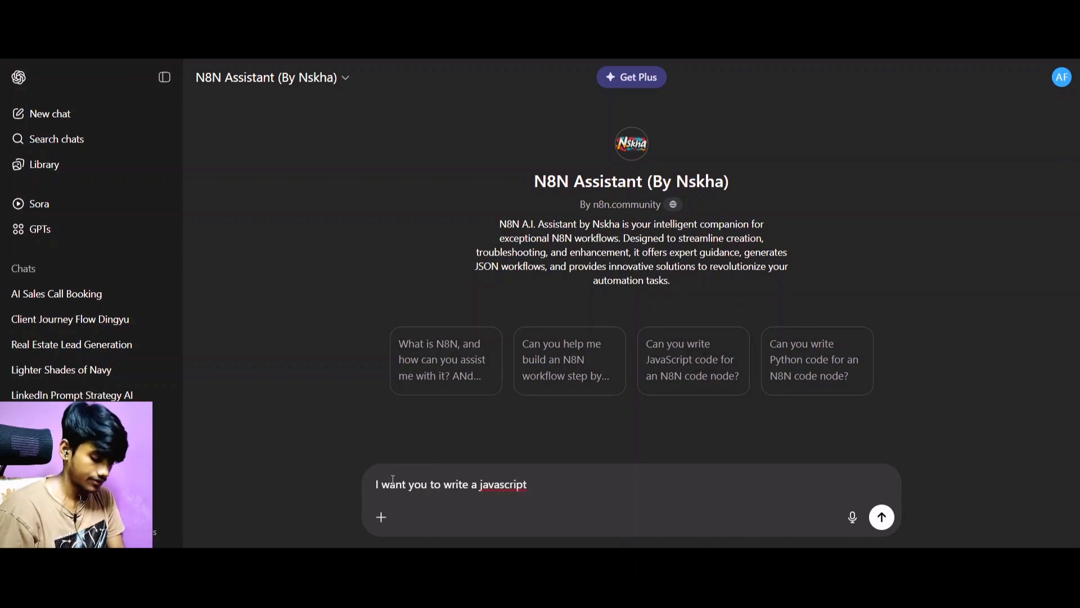
text(wehr)
Continue the prompt with "where I input this format", correcting the typos.
key(BackSpace)
key(BackSpace)
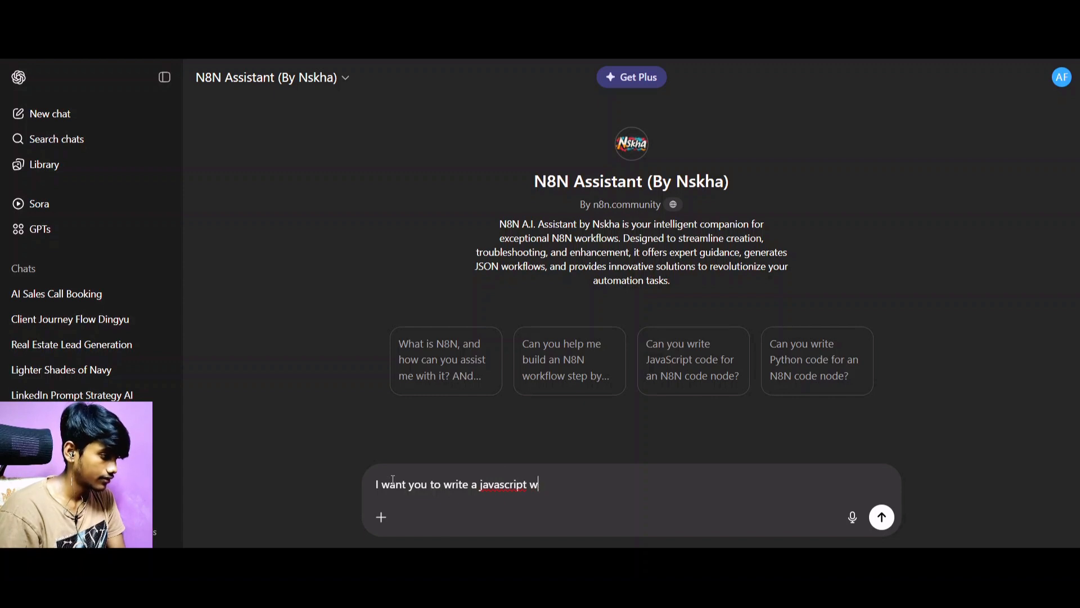
text(here )
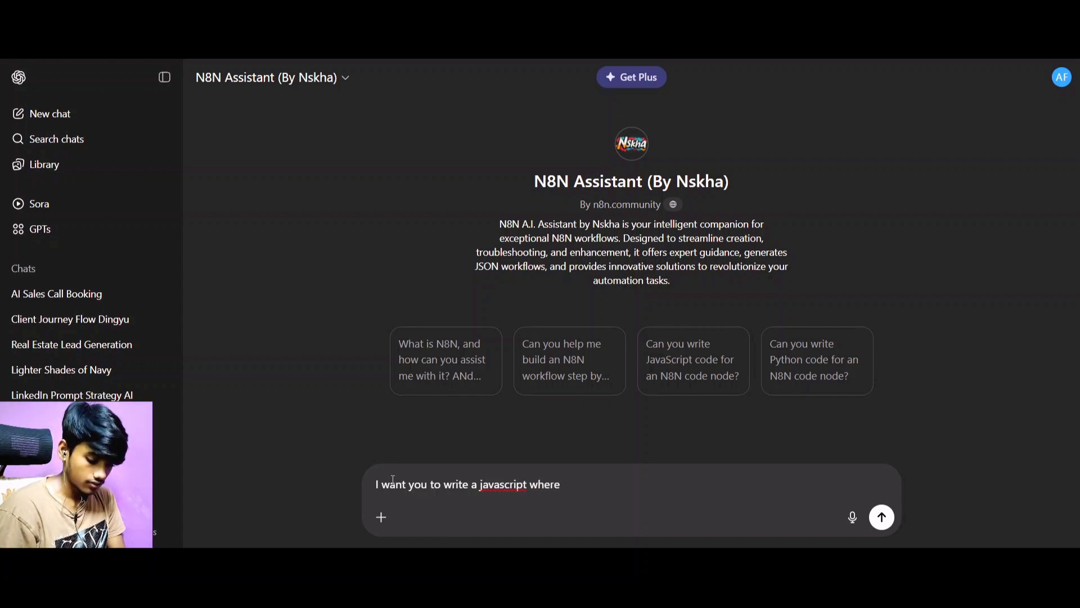
text(I w)
key(BackSpace)
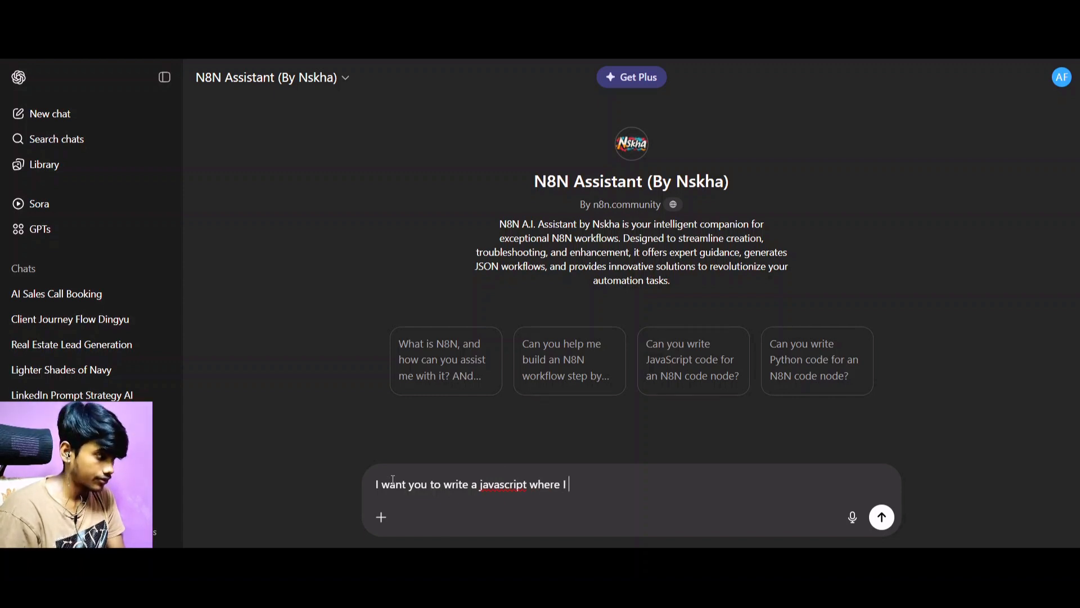
text(i)
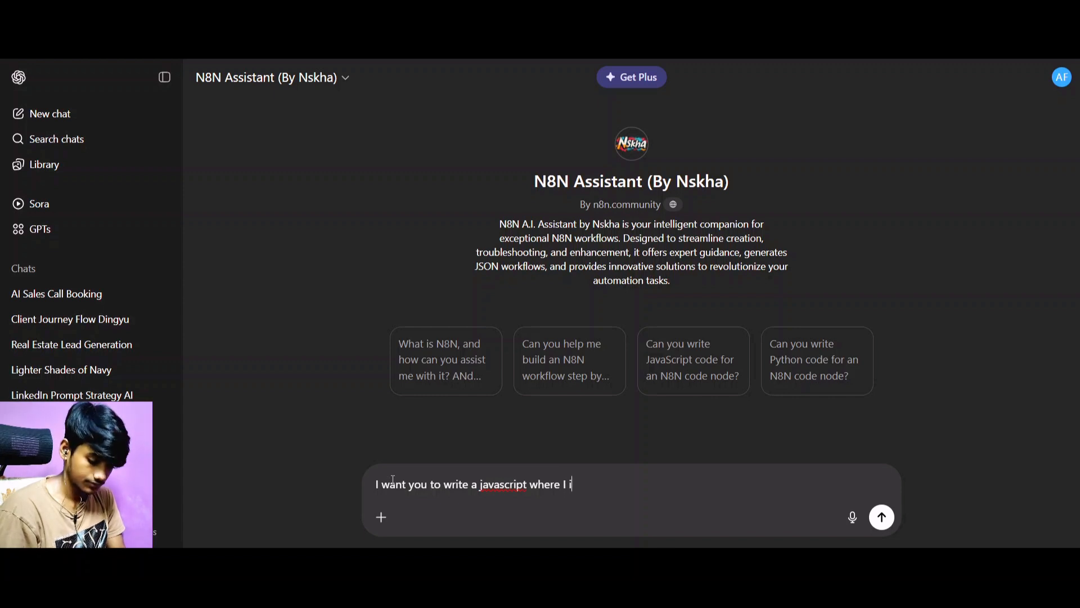
text(nput thid)
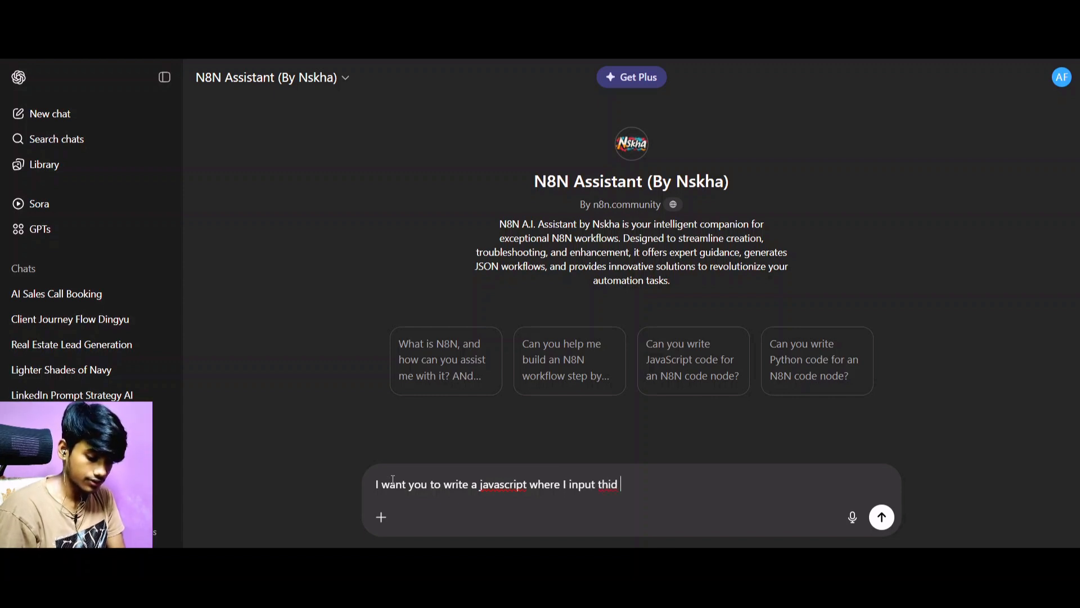
key(BackSpace)
key(BackSpace)
text(s)
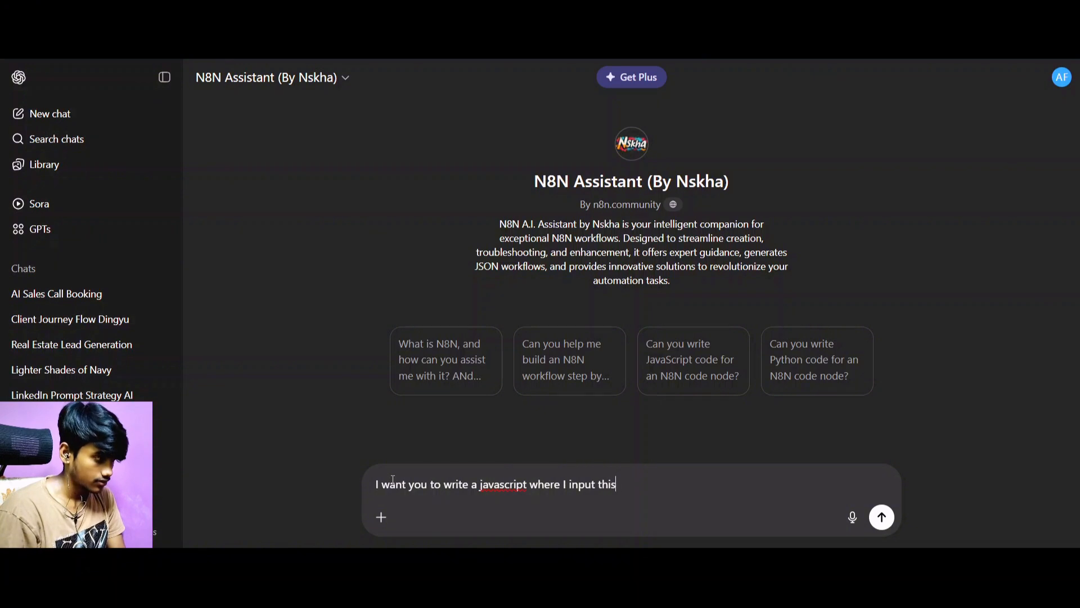
key(BackSpace)
key(BackSpace)
key(BackSpace)
key(BackSpace)
key(BackSpace)
key(BackSpace)
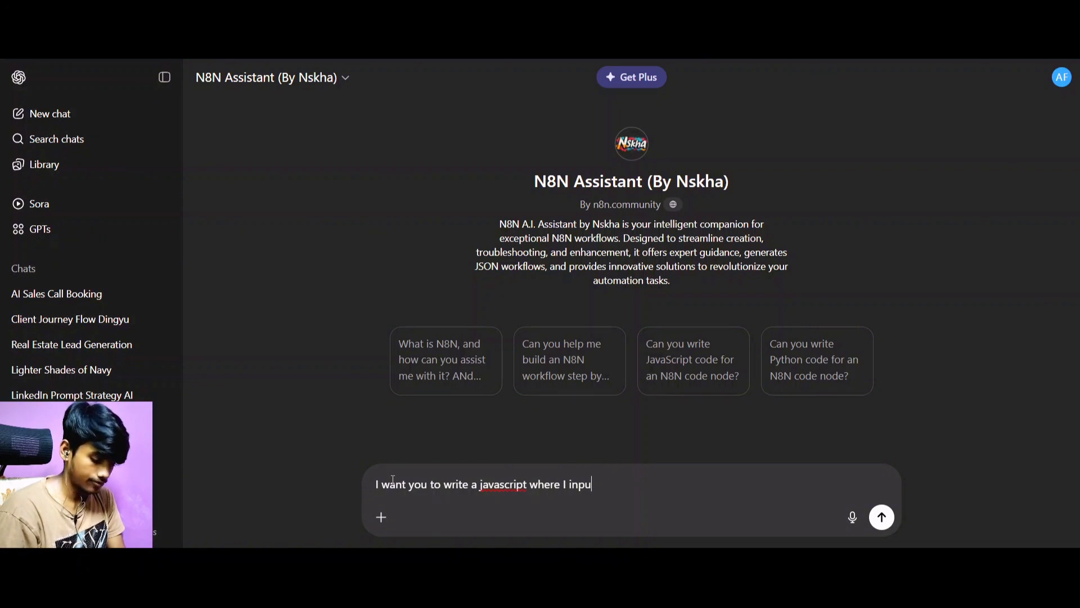
text(ts)
key(BackSpace)
key(BackSpace)
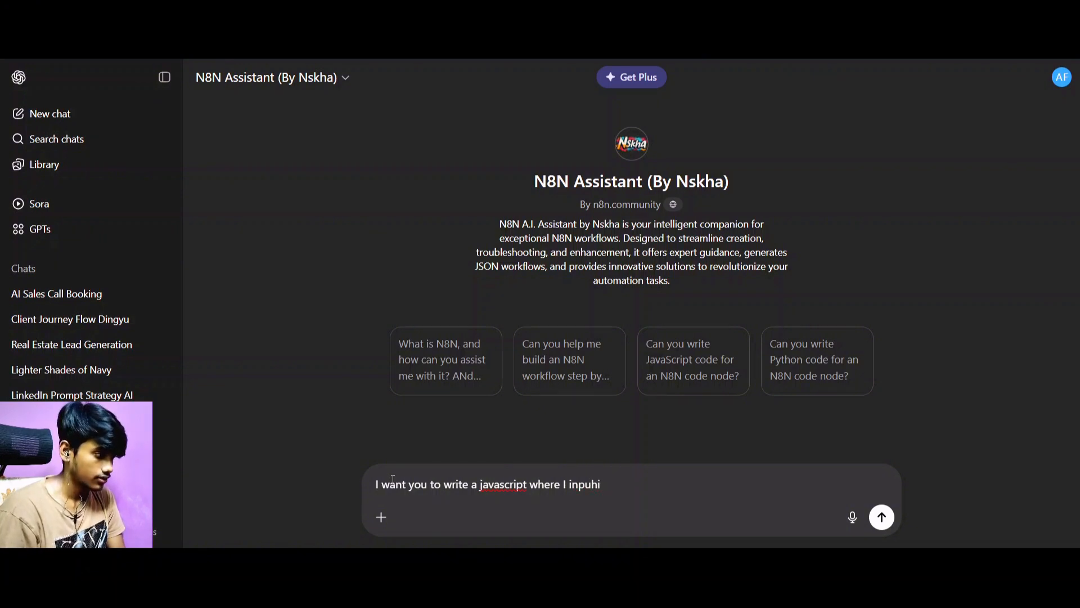
text(t thisd)
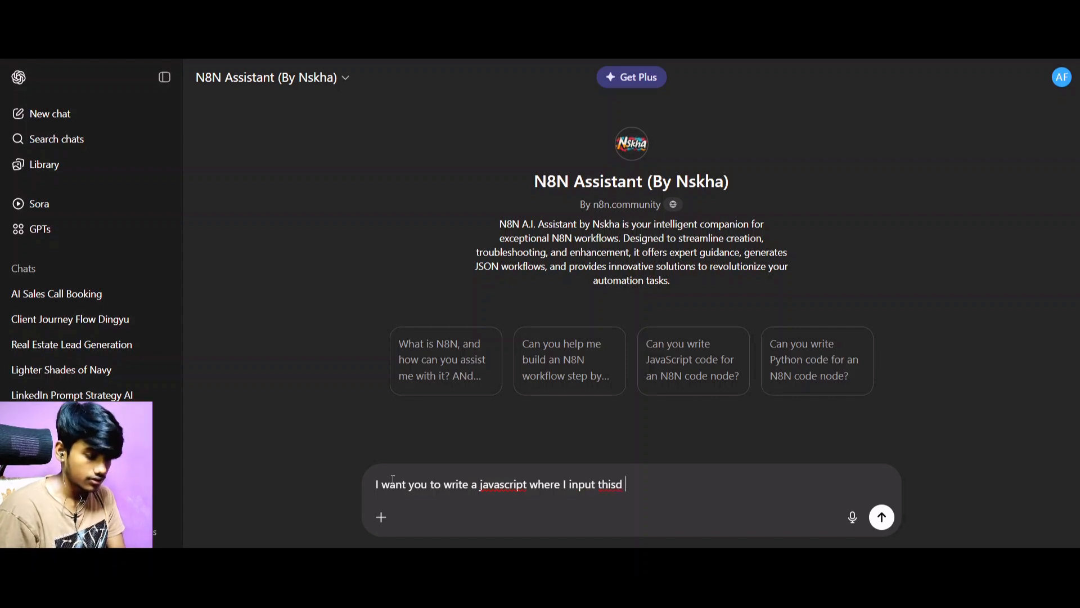
key(BackSpace)
text(format )
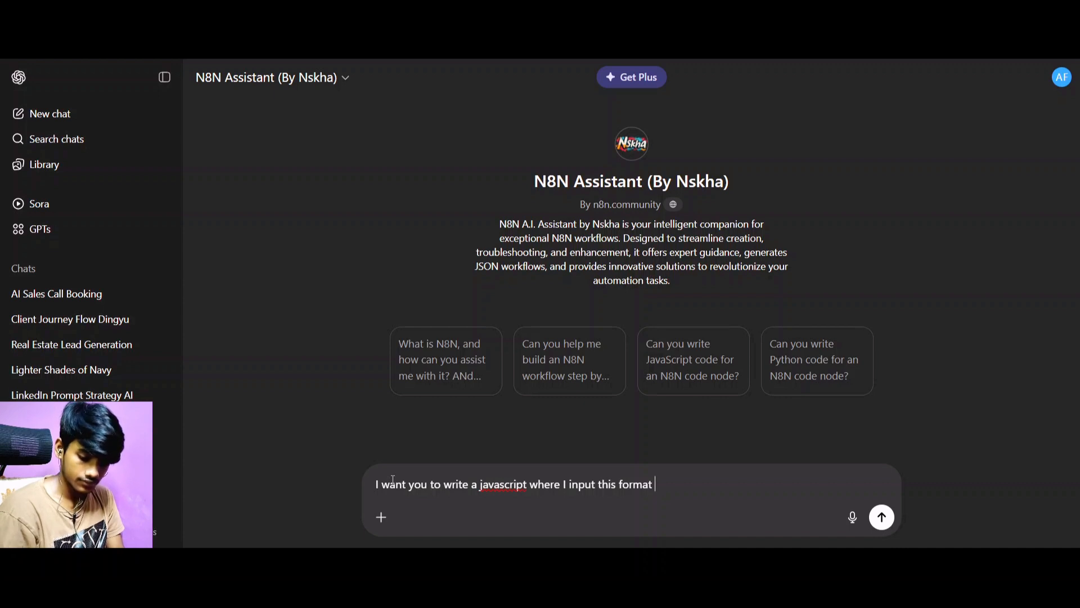
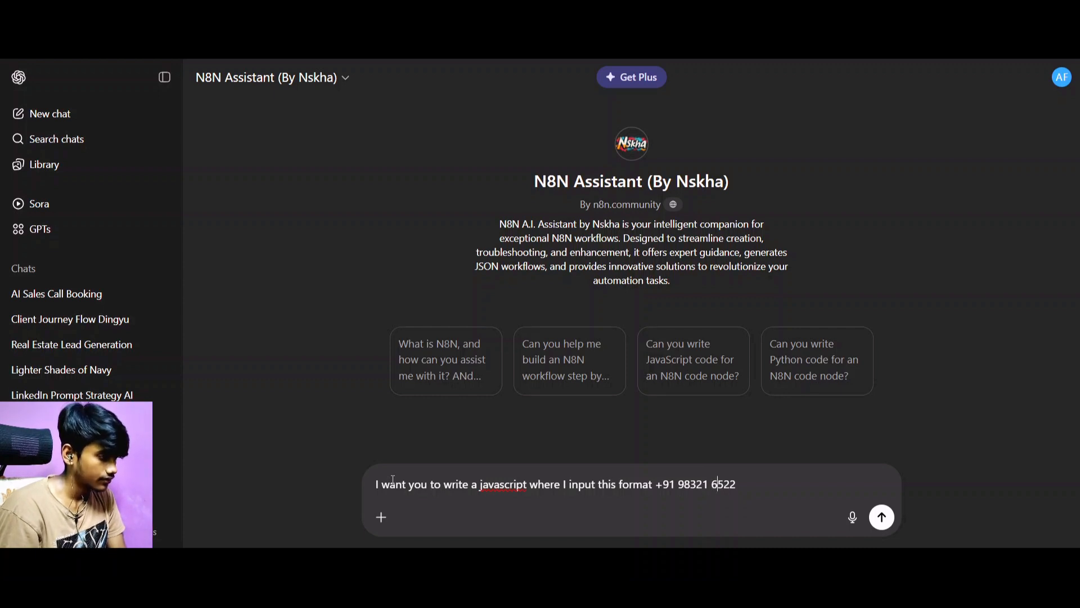
Add the lead's sample phone number to the prompt as the input format, with spaces after the country code and between the digit groups.
key(BackSpace)
key(BackSpace)
key(BackSpace)
key(BackSpace)
key(BackSpace)
key(BackSpace)
key(BackSpace)
key(BackSpace)
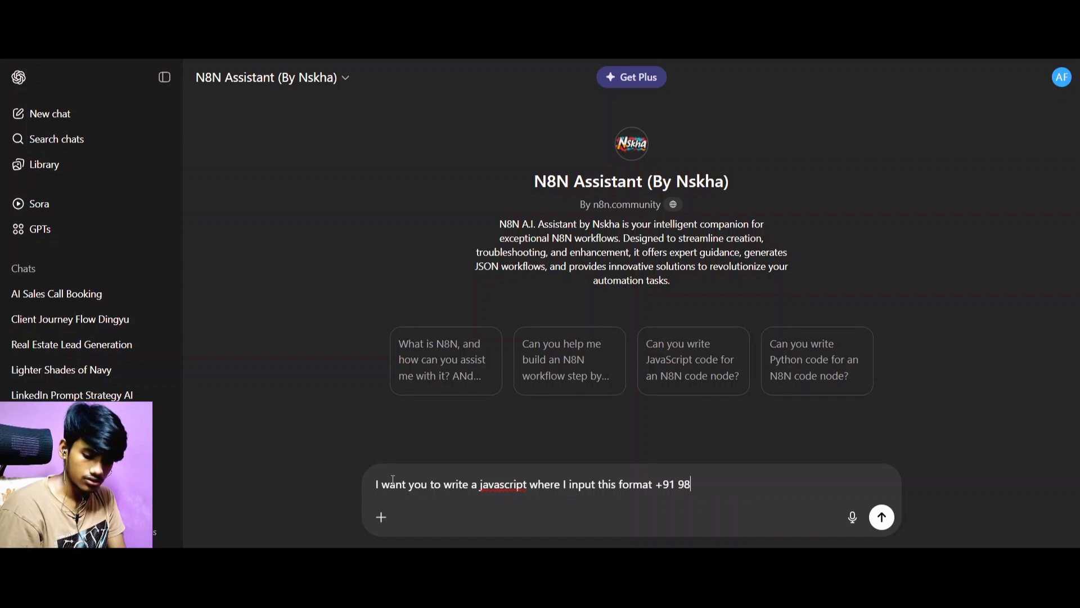
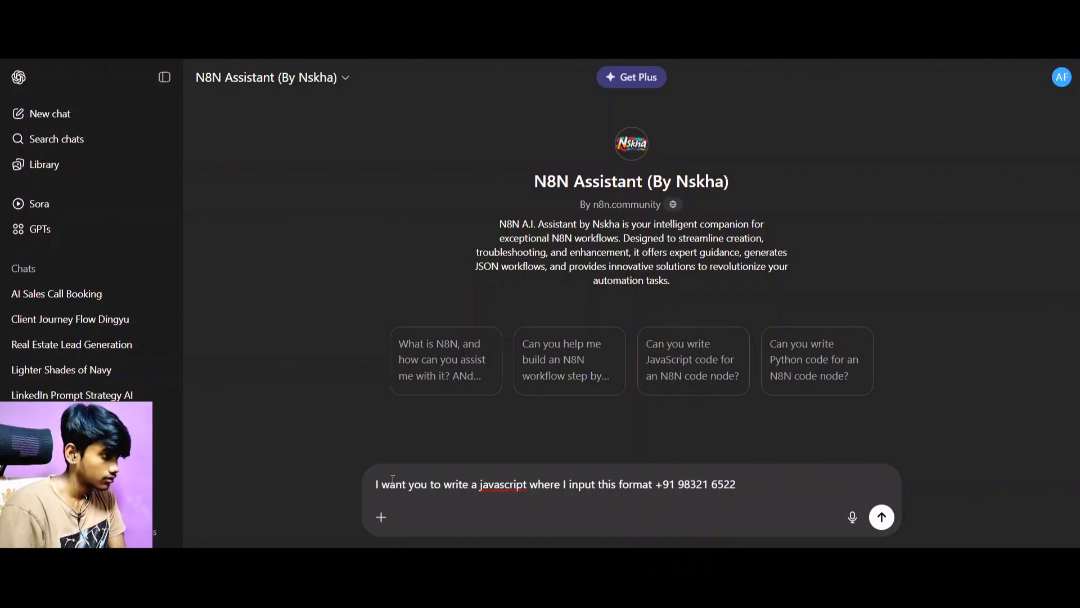
click(726, 488)
text(5)
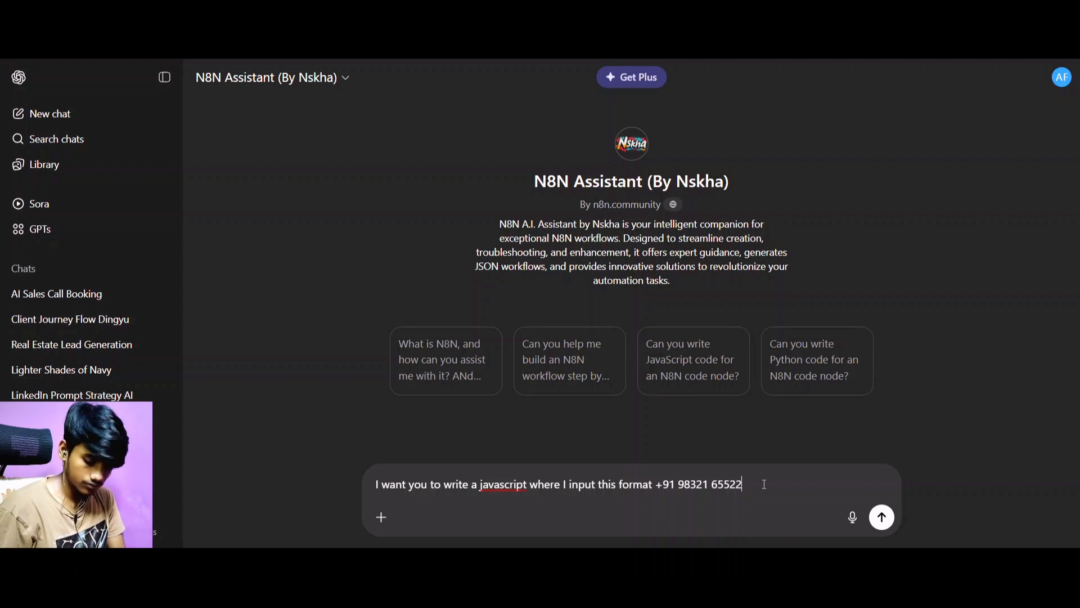
Continue the prompt on a new line with "and i want output into this format".
key(shift+Return)
text(a)
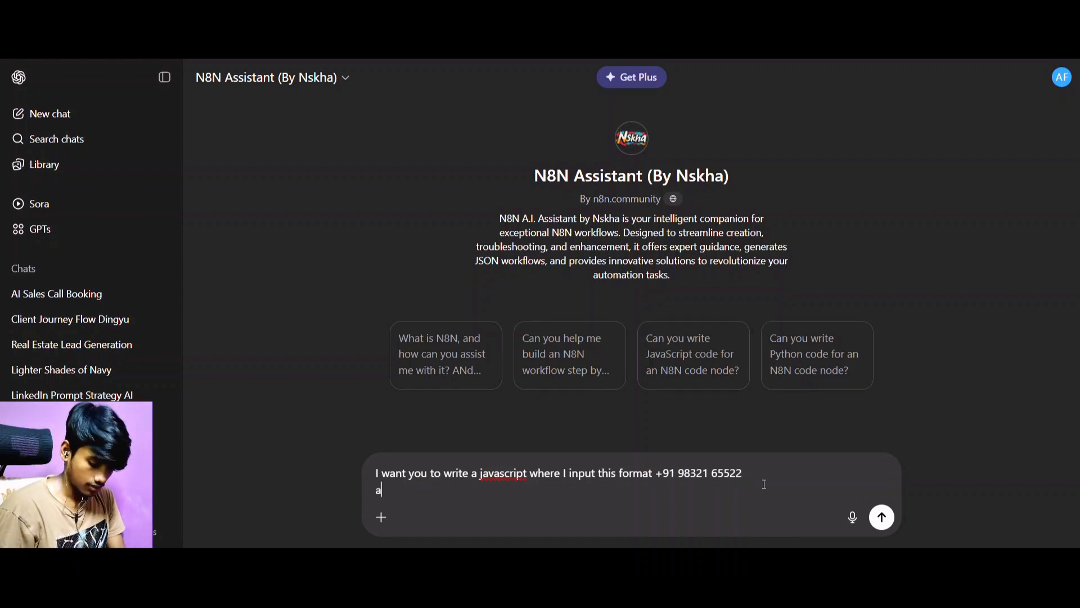
text(nd i wa)
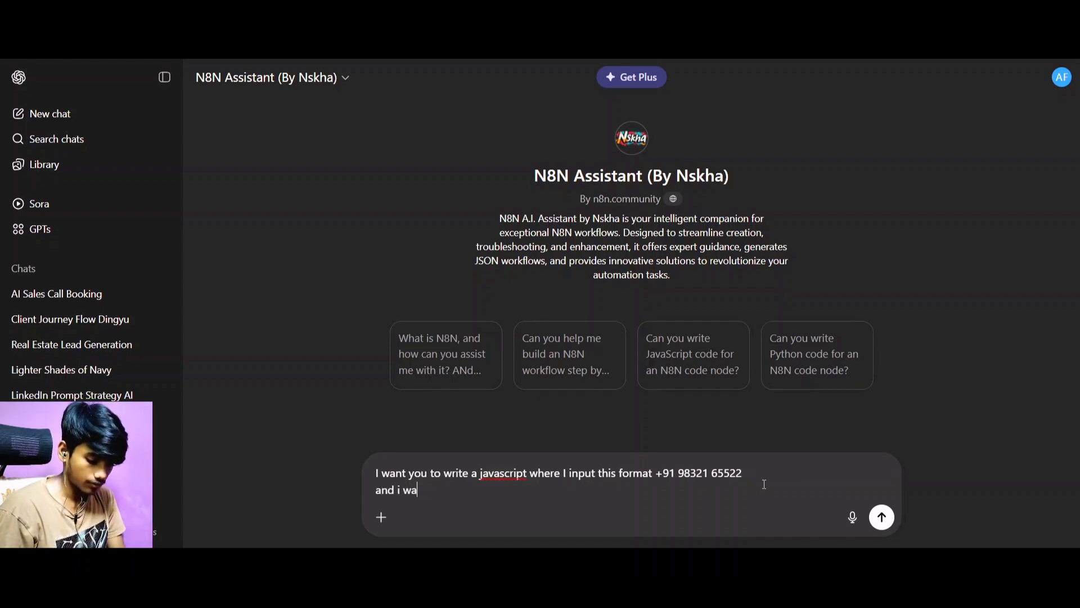
text(nt u)
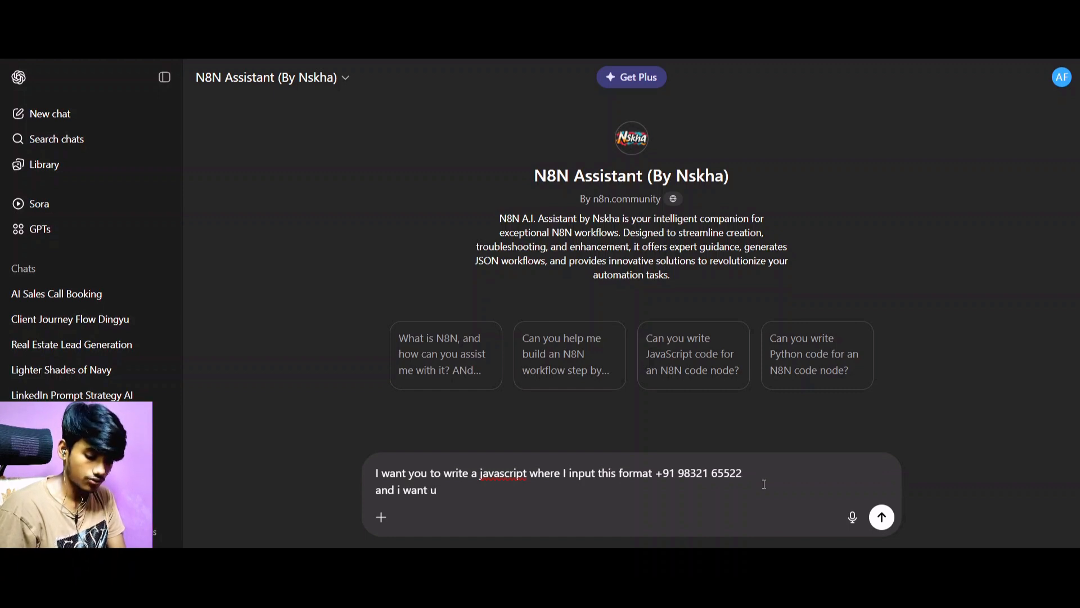
key(BackSpace)
text(out)
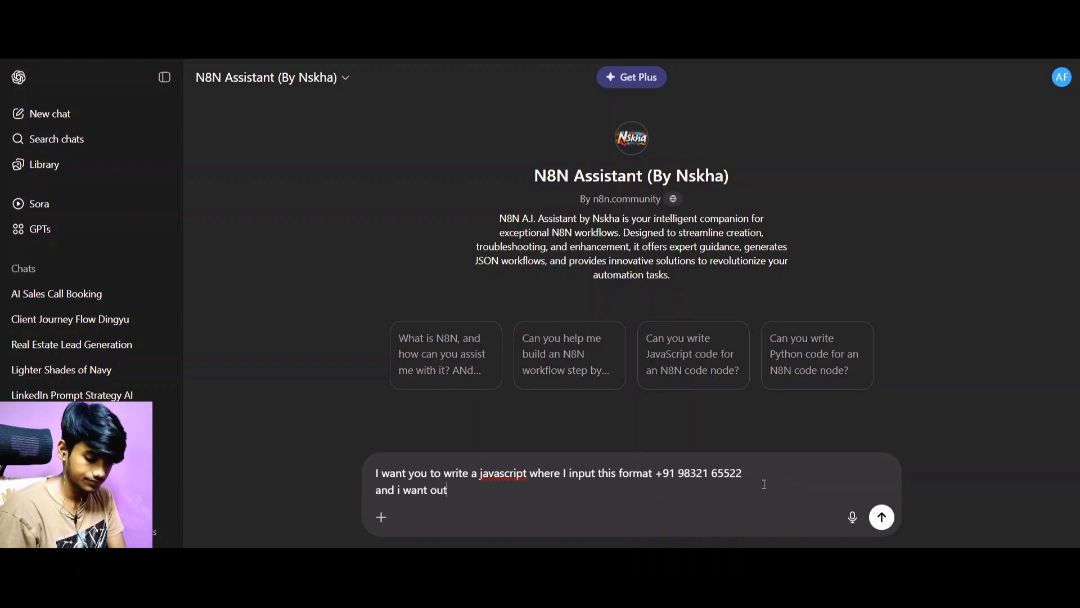
text(put )
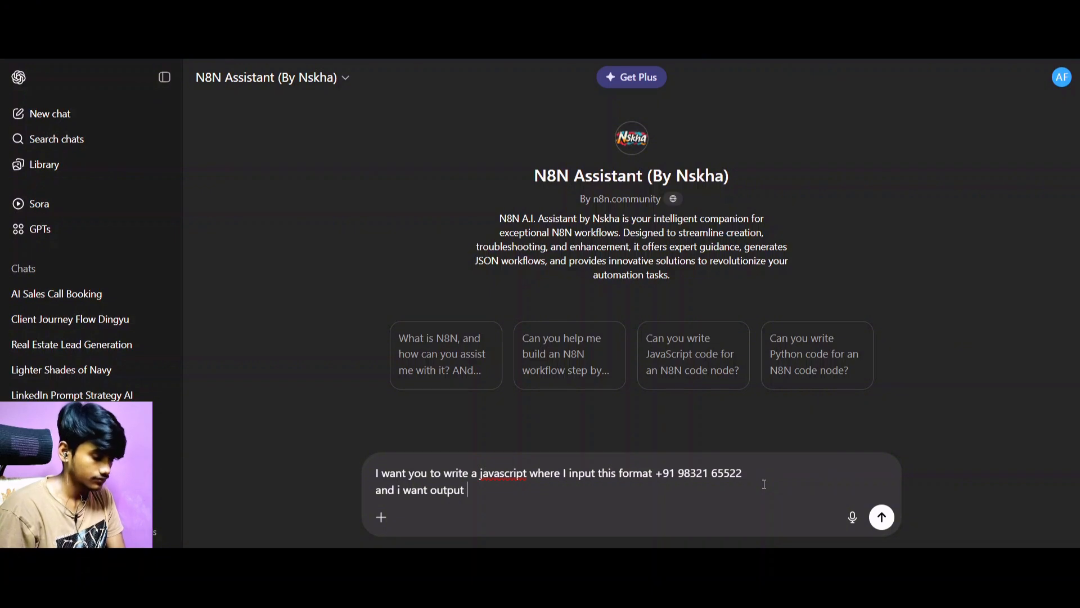
text(into thi)
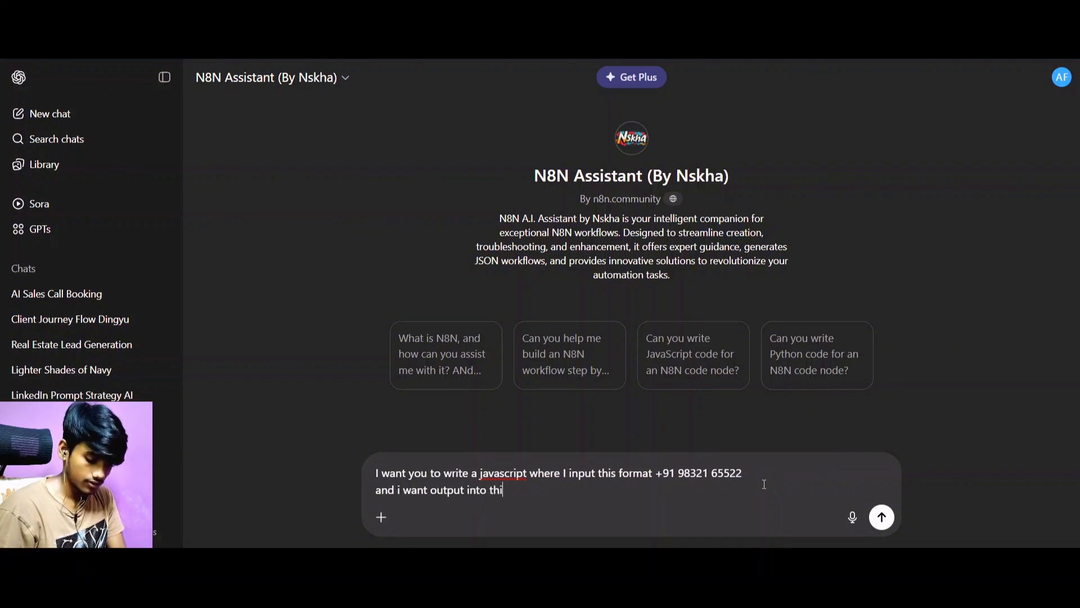
text(s format)
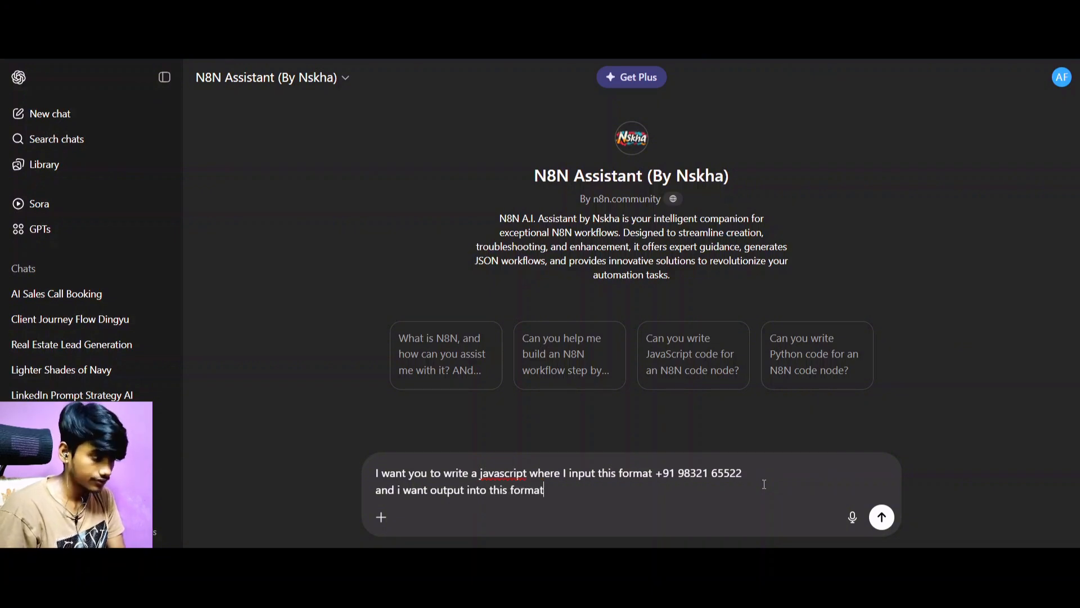
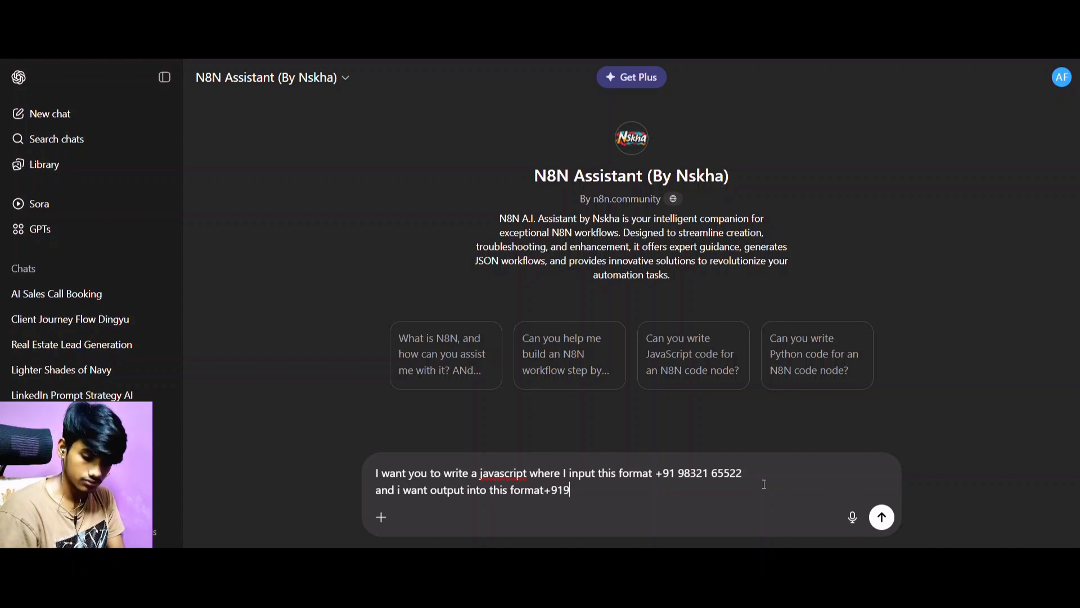
End the prompt with the same phone number written without spaces, send it and look over the generated JavaScript.
key(BackSpace)
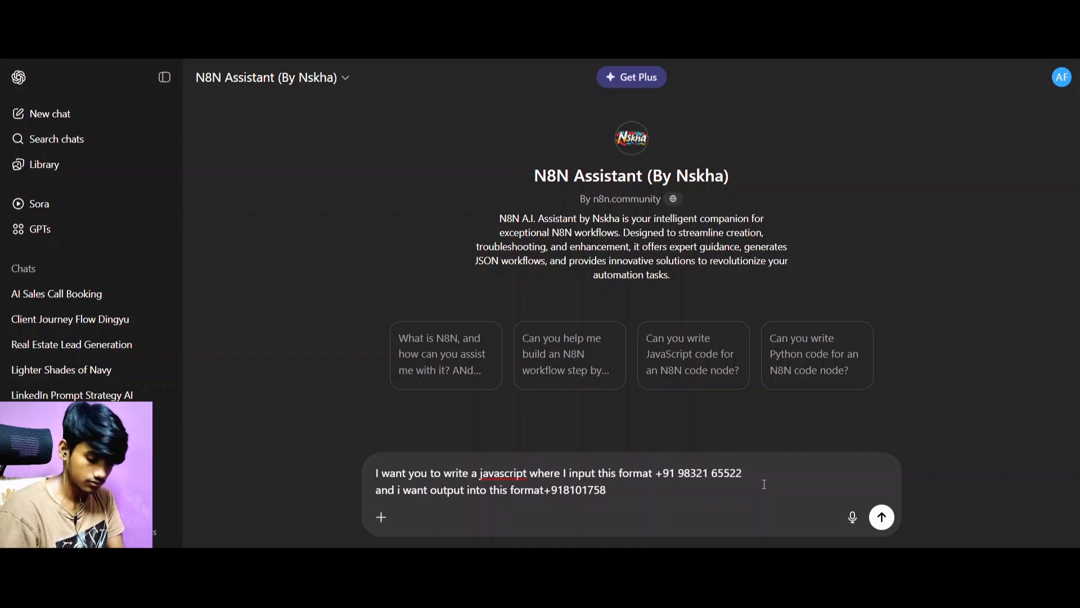
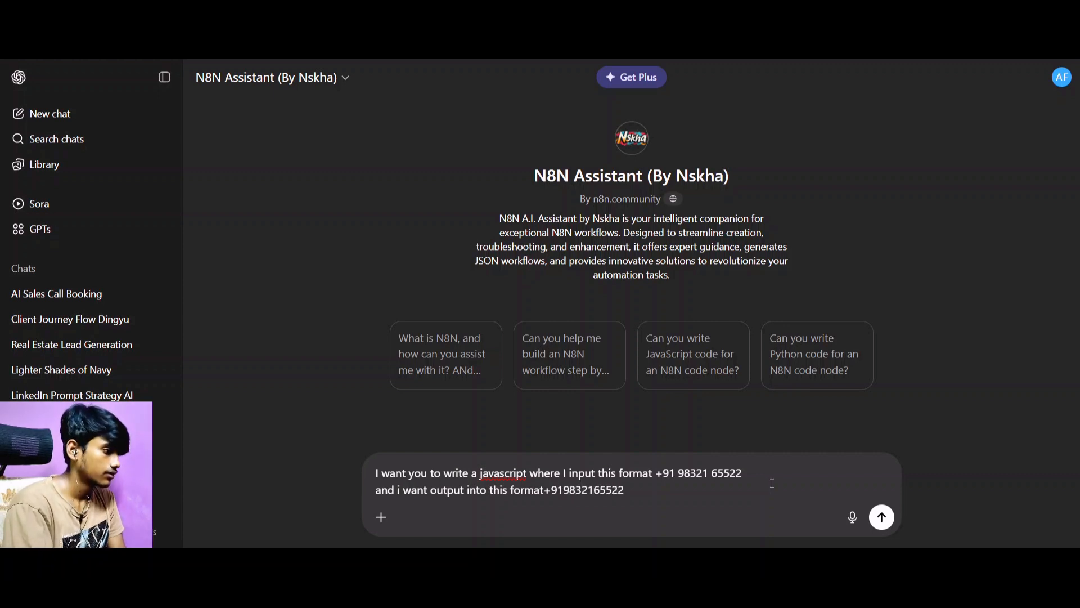
click(883, 518)
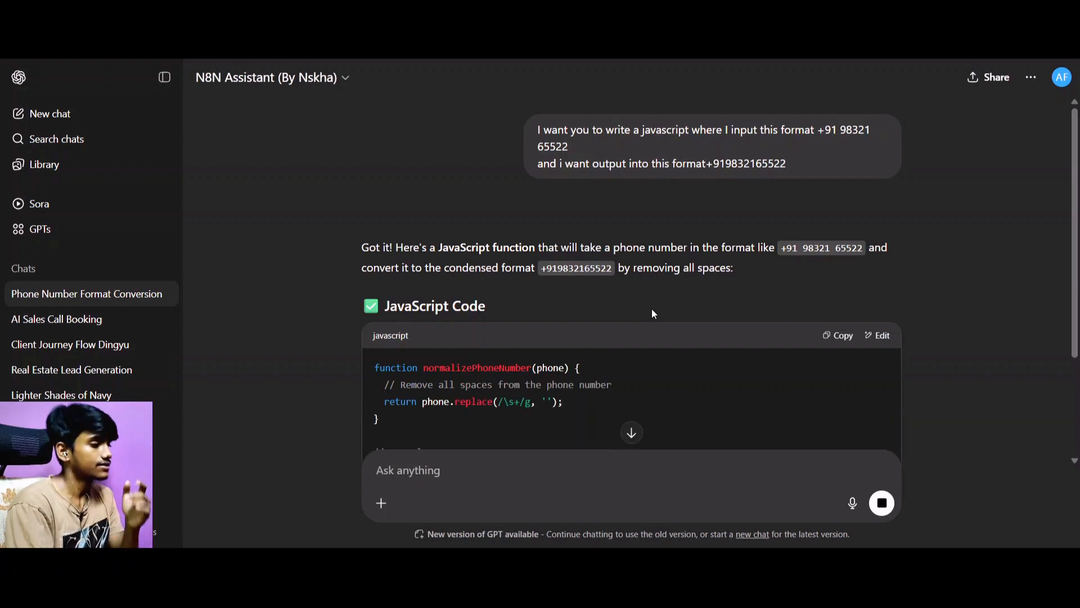
scroll(595, 258, down, 3)
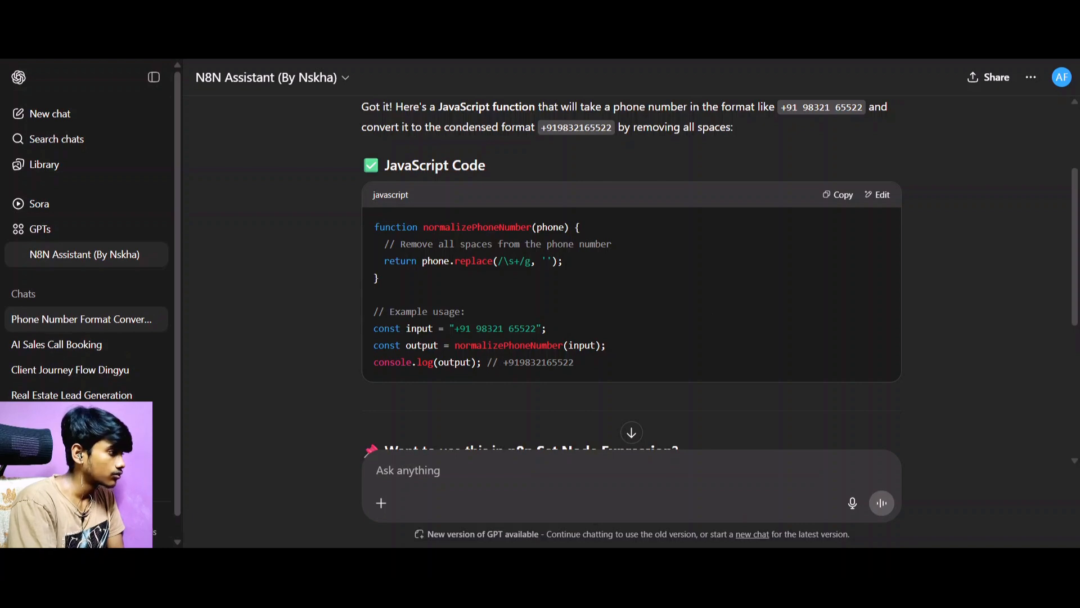
Switch to n8n, insert the customData Phone number field into the Code node's JavaScript and copy the resulting expression.
key(ctrl+Tab)
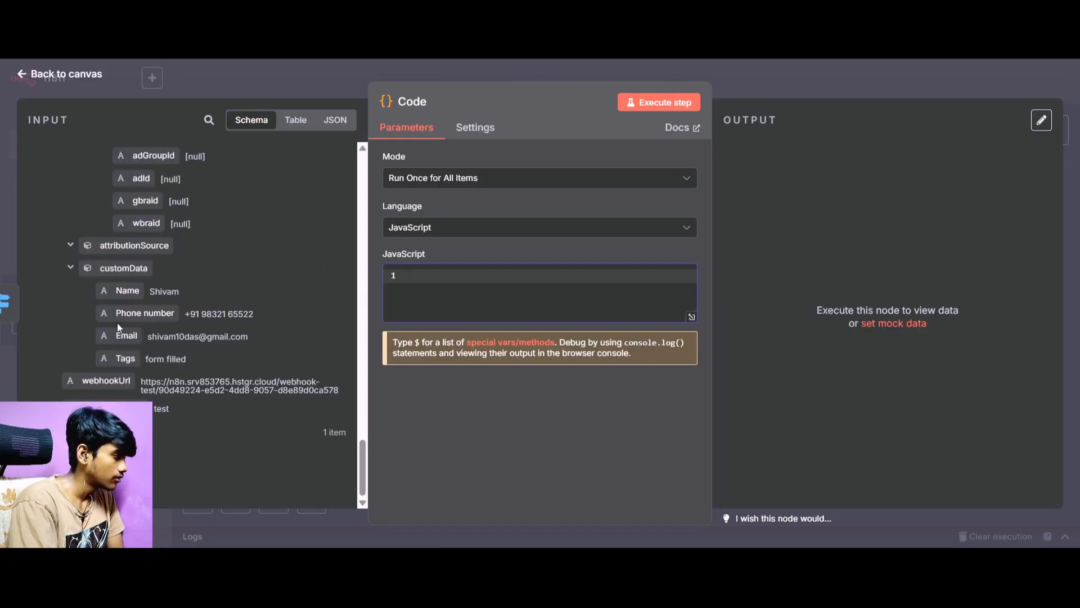
drag(126, 315, 455, 301)
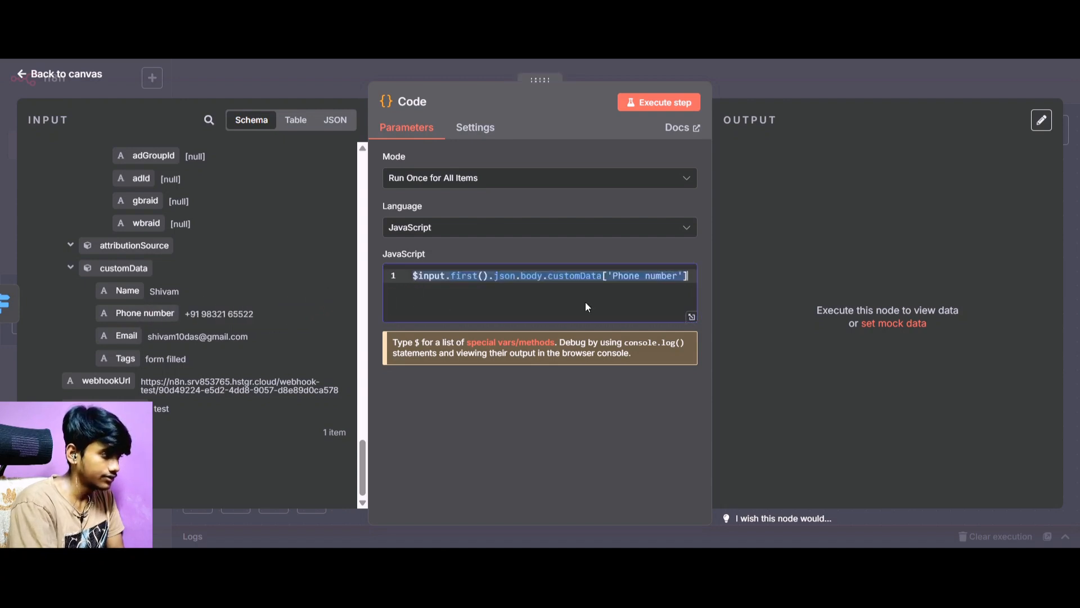
drag(692, 274, 399, 279)
key(ctrl+c)
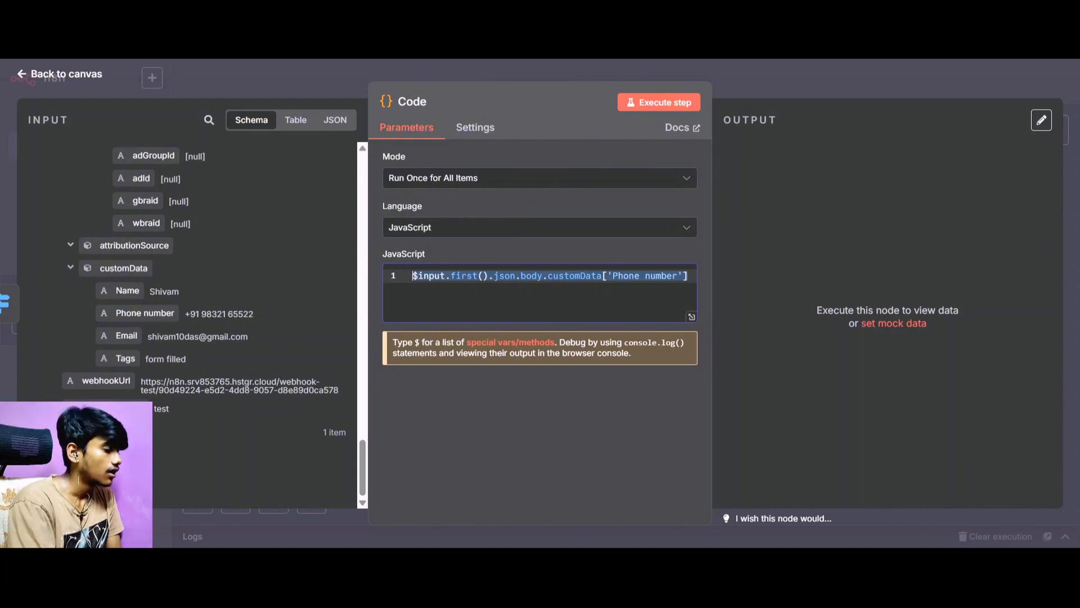
Return to the N8N Assistant in ChatGPT and begin a follow-up message with "This is the input expression".
key(ctrl+Tab)
click(563, 465)
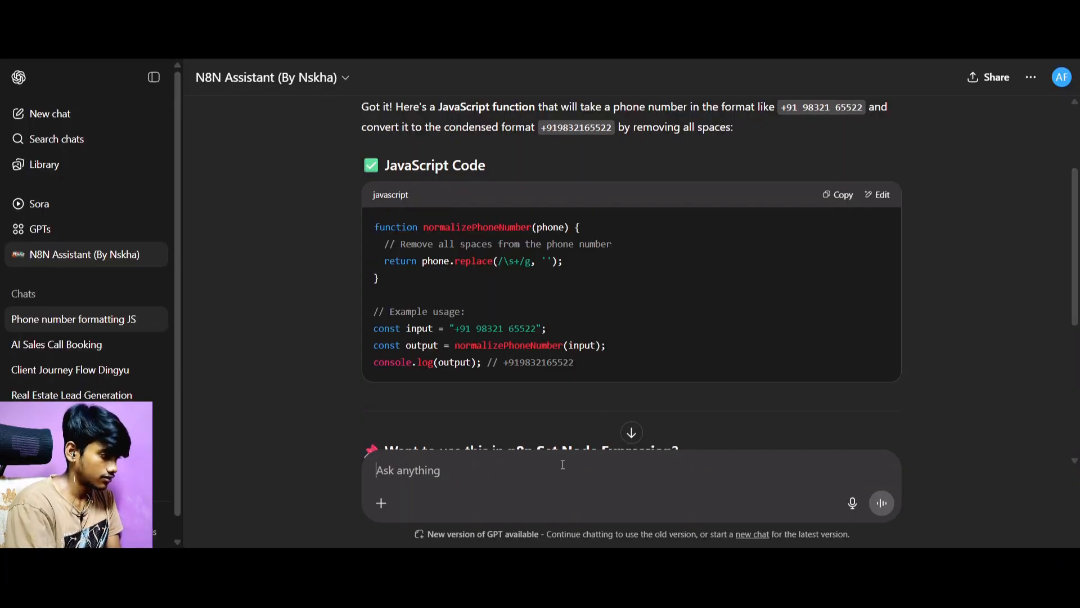
text(This is the)
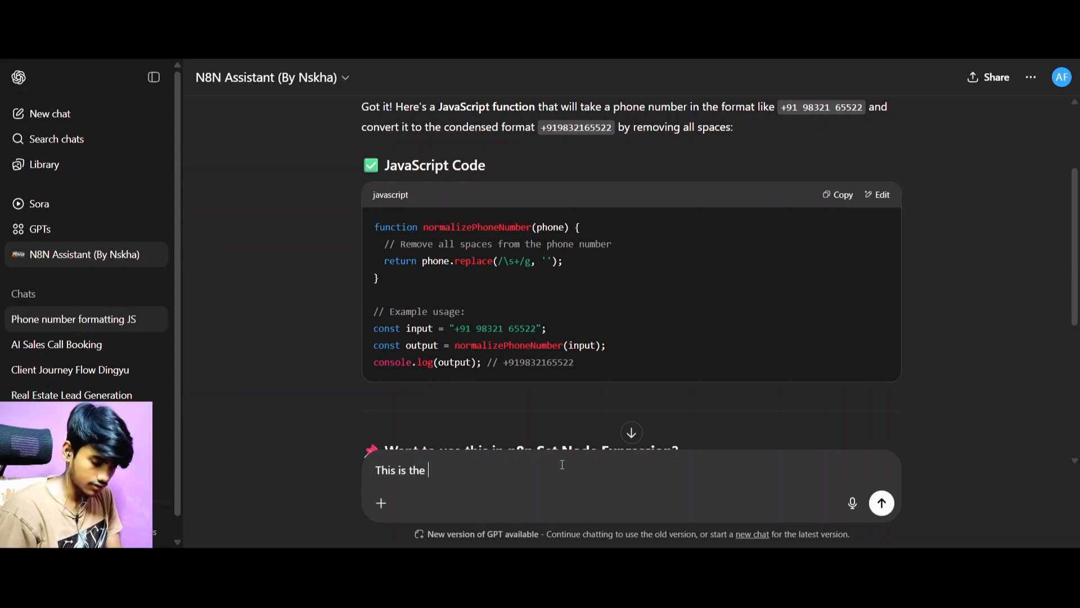
text( input )
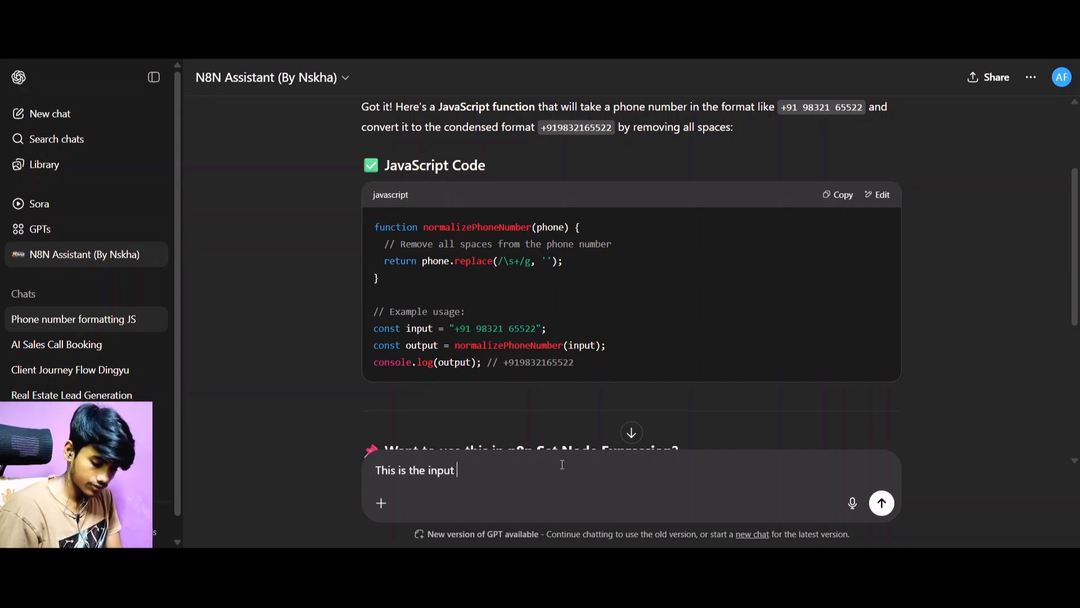
text(expressses)
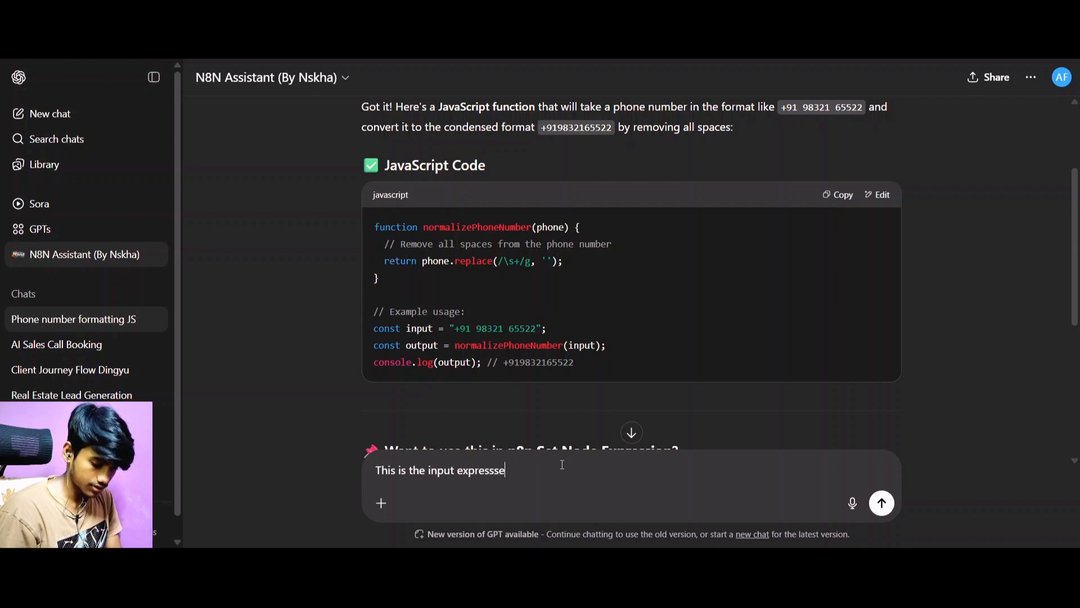
key(BackSpace)
key(BackSpace)
key(BackSpace)
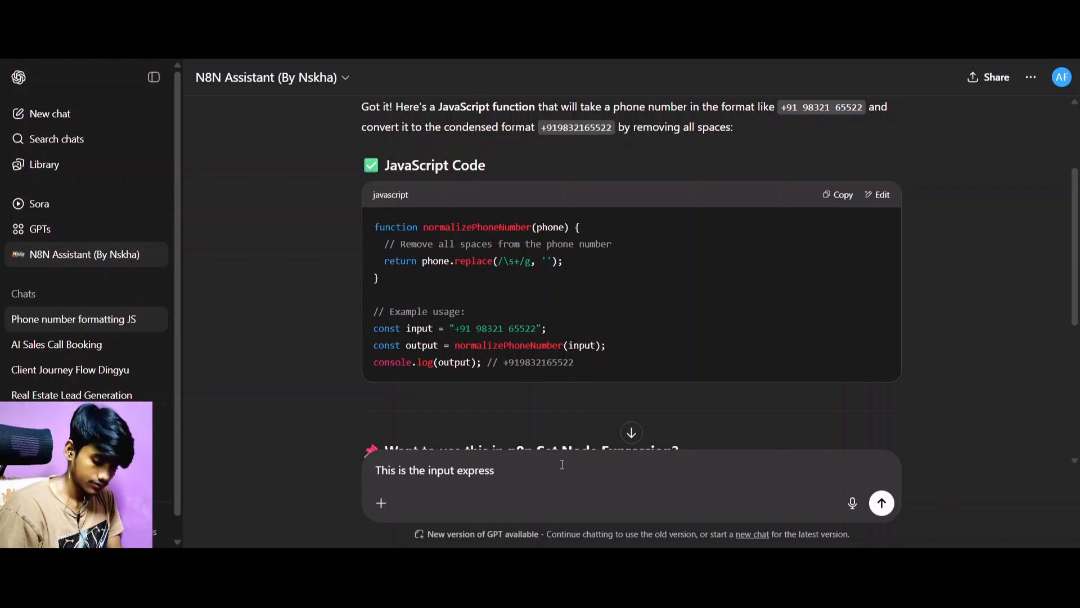
text(ion)
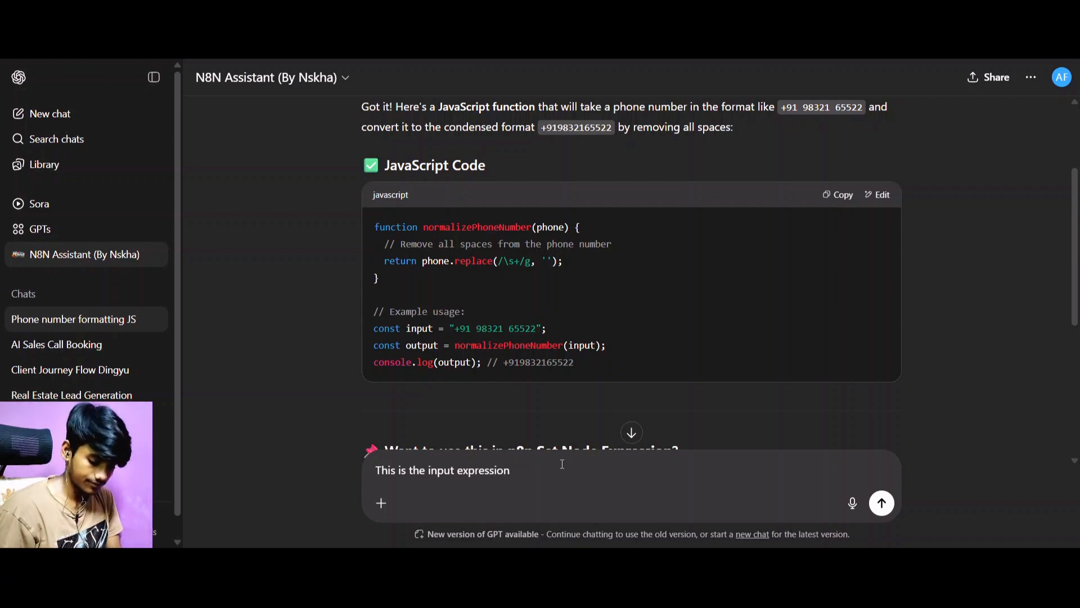
Append the copied expression $input.first().json.body.customData['Phone number'] to the message, send it and look over the code in the reply.
key(ctrl+v)
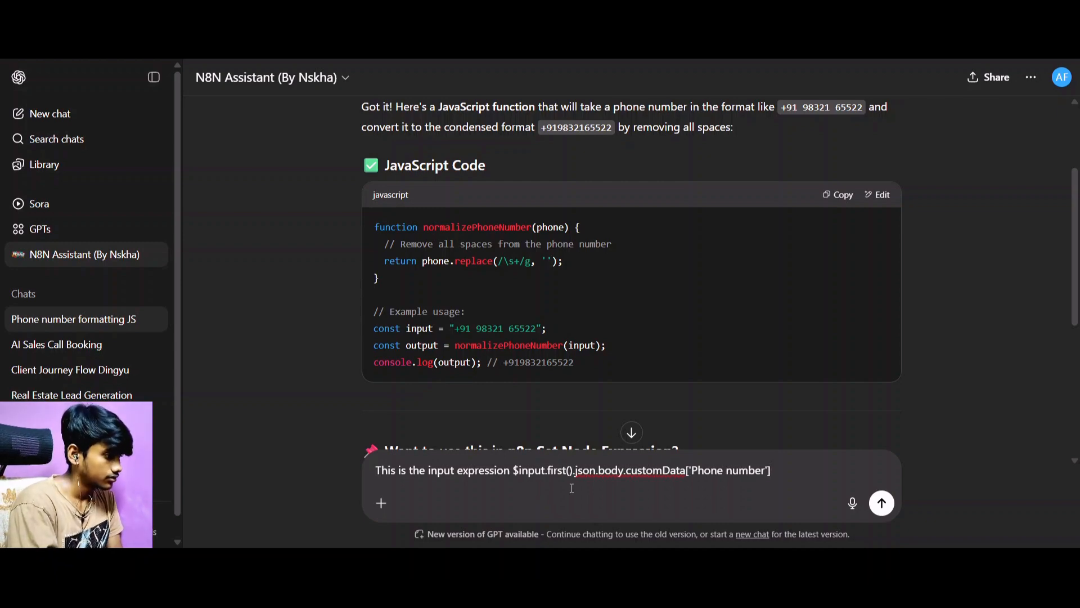
click(882, 502)
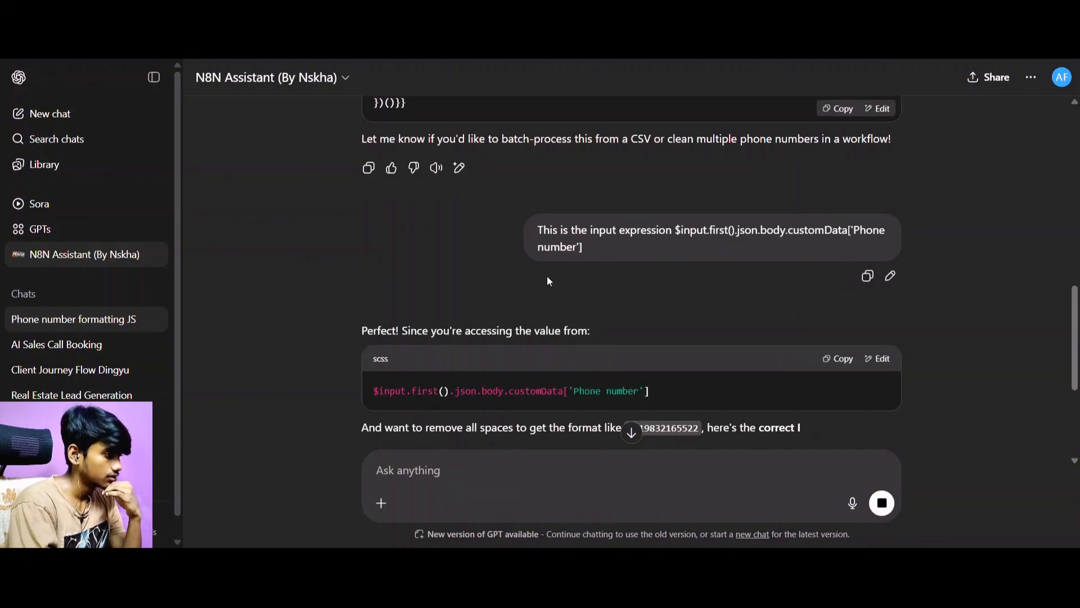
scroll(547, 276, down, 3)
scroll(554, 288, down, 2)
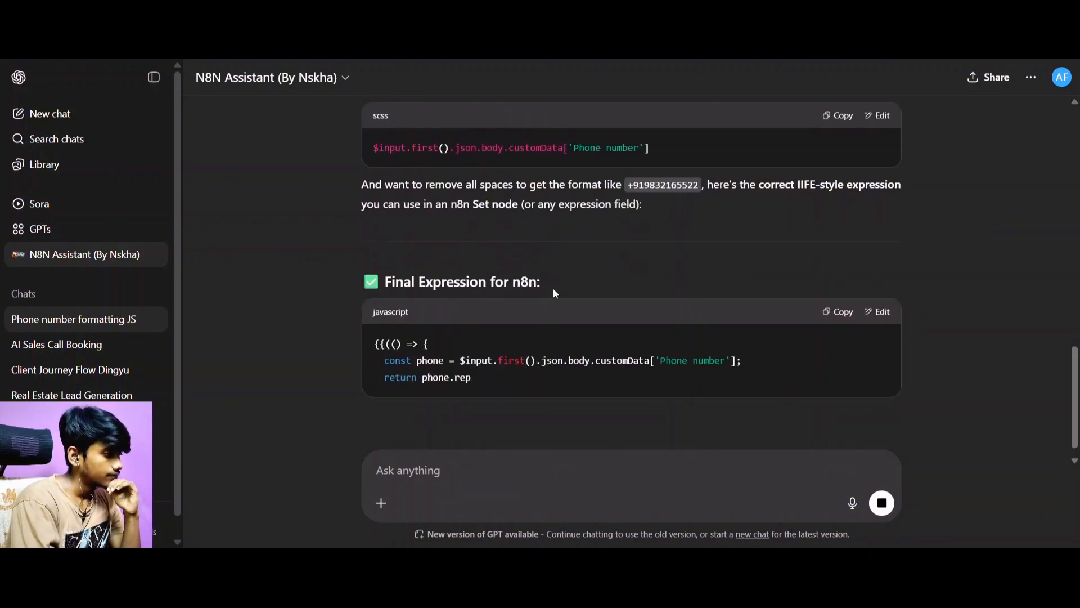
scroll(564, 321, down, 2)
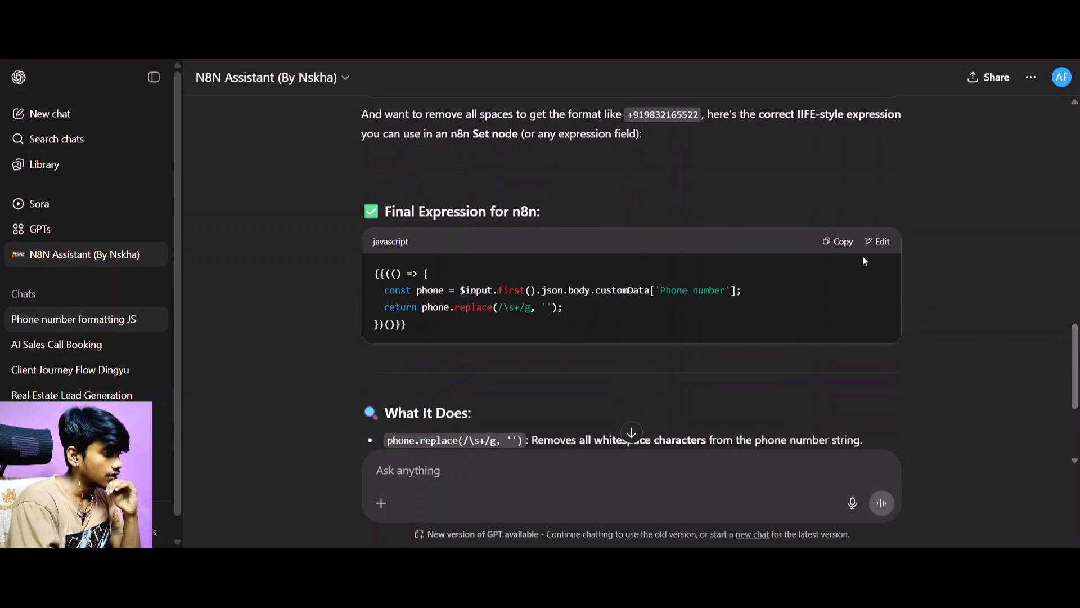
Copy the assistant's Final Expression code, replace the JavaScript in n8n's Code node with it and try to execute the step.
scroll(654, 280, down, 3)
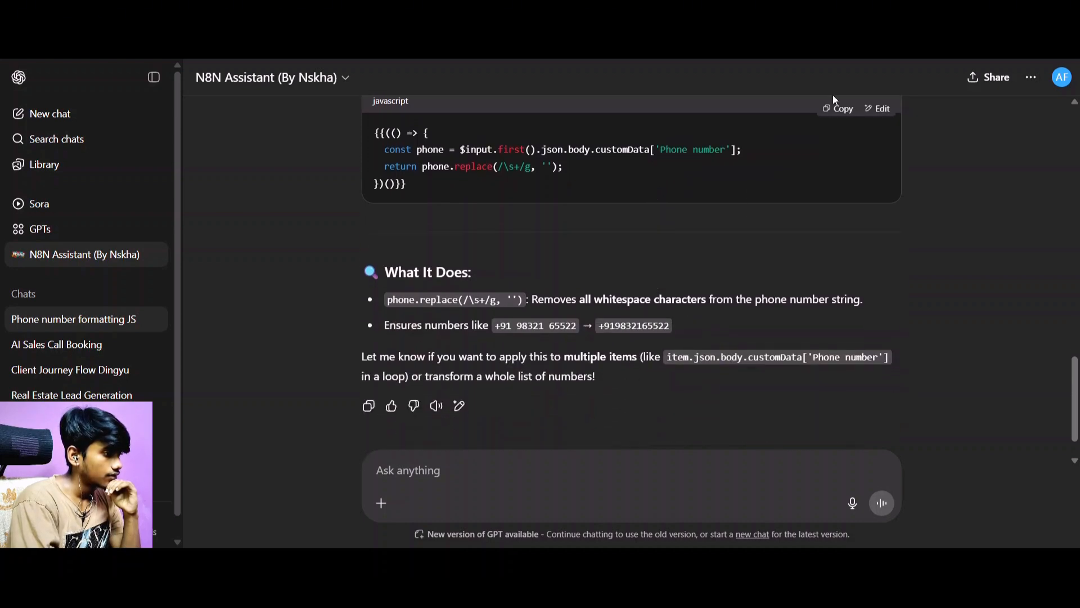
click(837, 108)
key(ctrl+Tab)
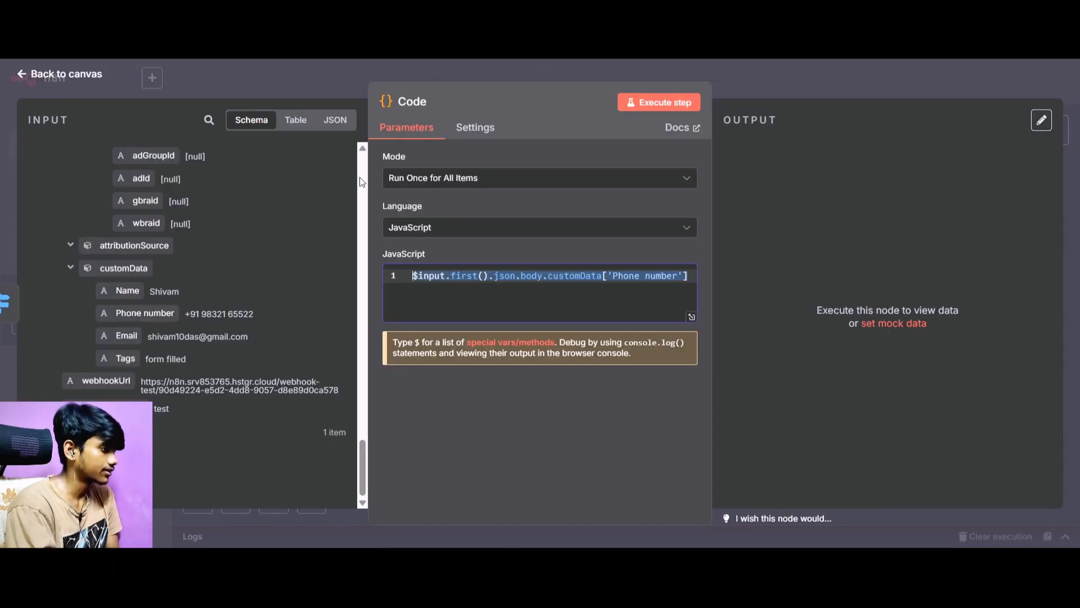
triple_click(554, 274)
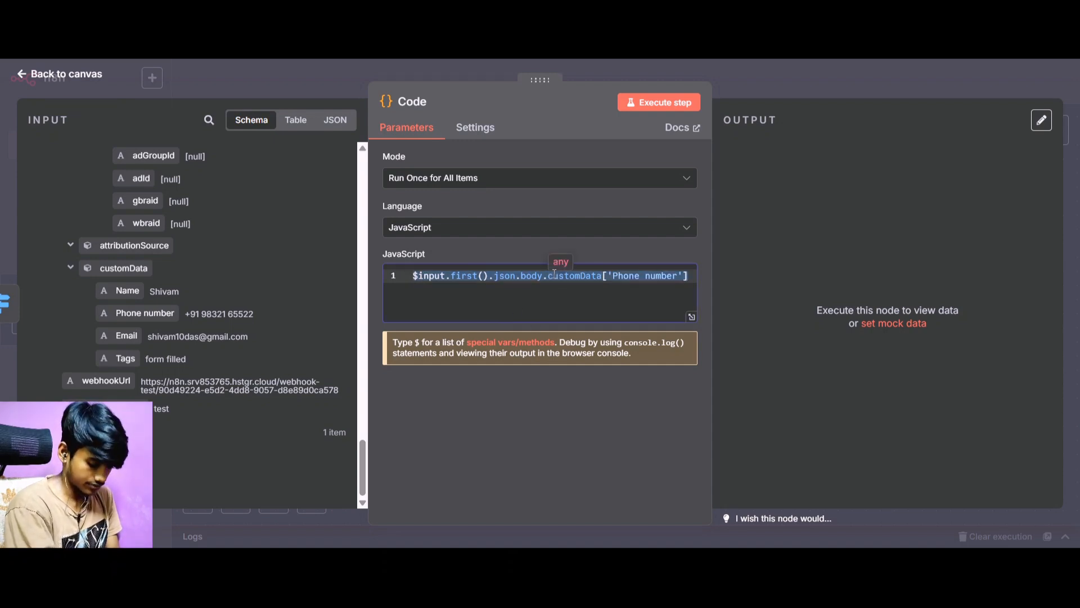
key(ctrl+v)
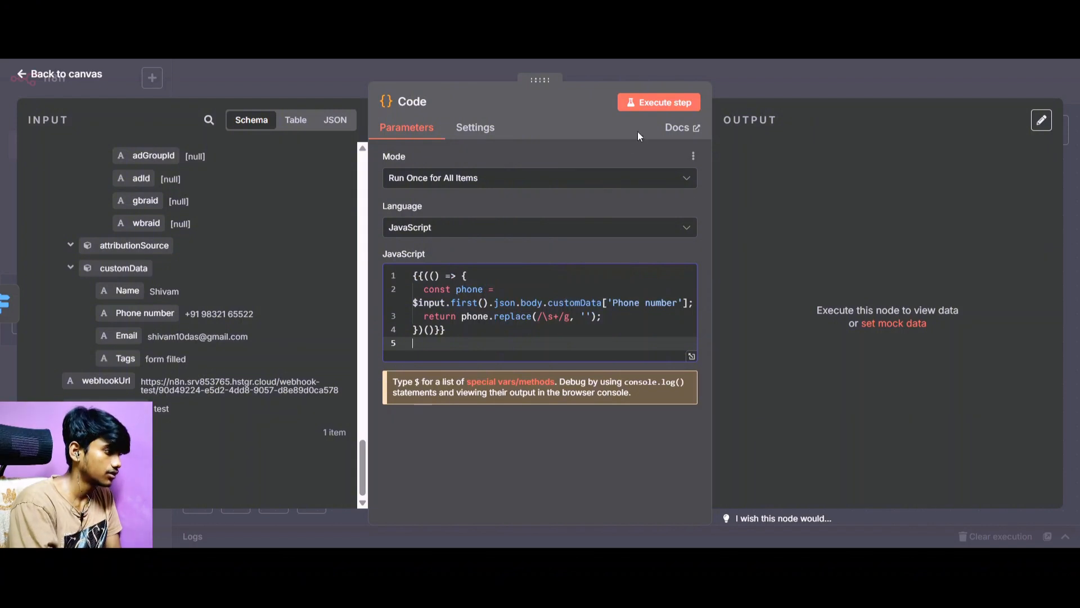
click(659, 102)
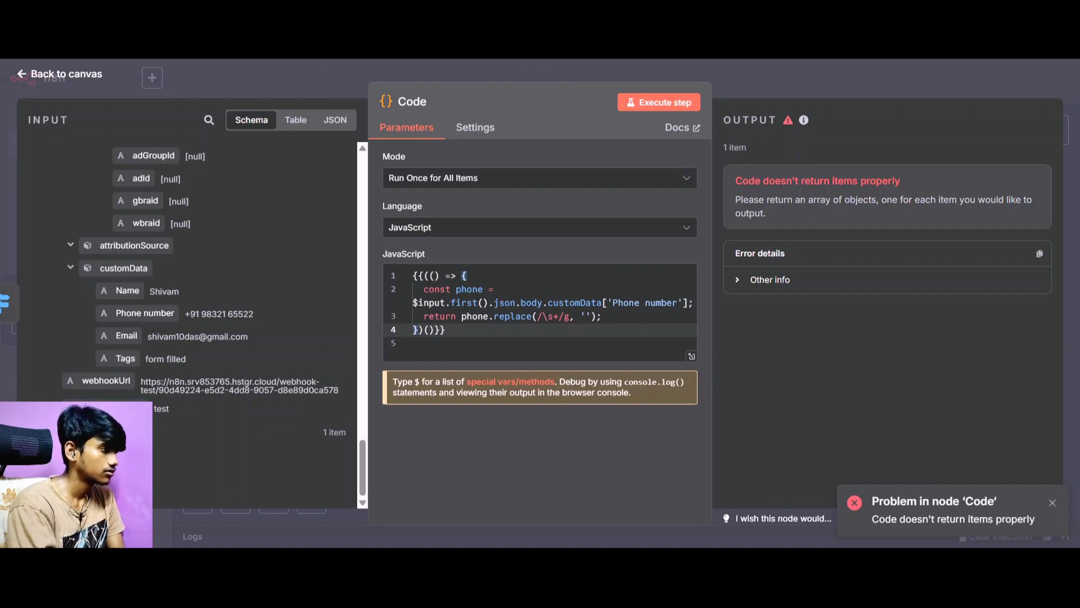
Return to the N8N Assistant in ChatGPT, send the message "It's a array" and look over the code in the reply.
key(ctrl+Tab)
key(ctrl+Tab)
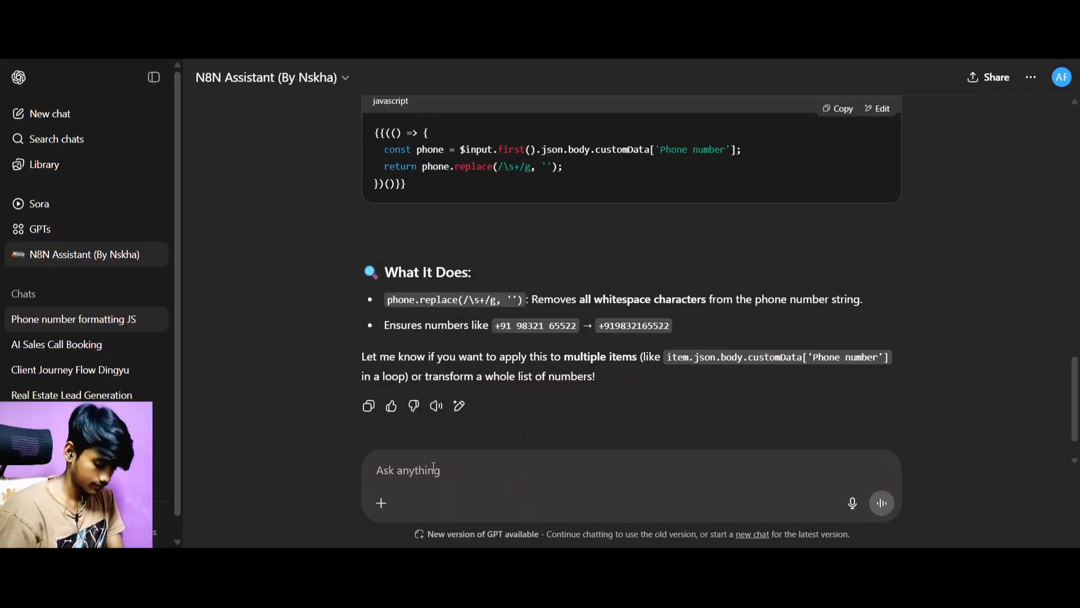
text(It's a array)
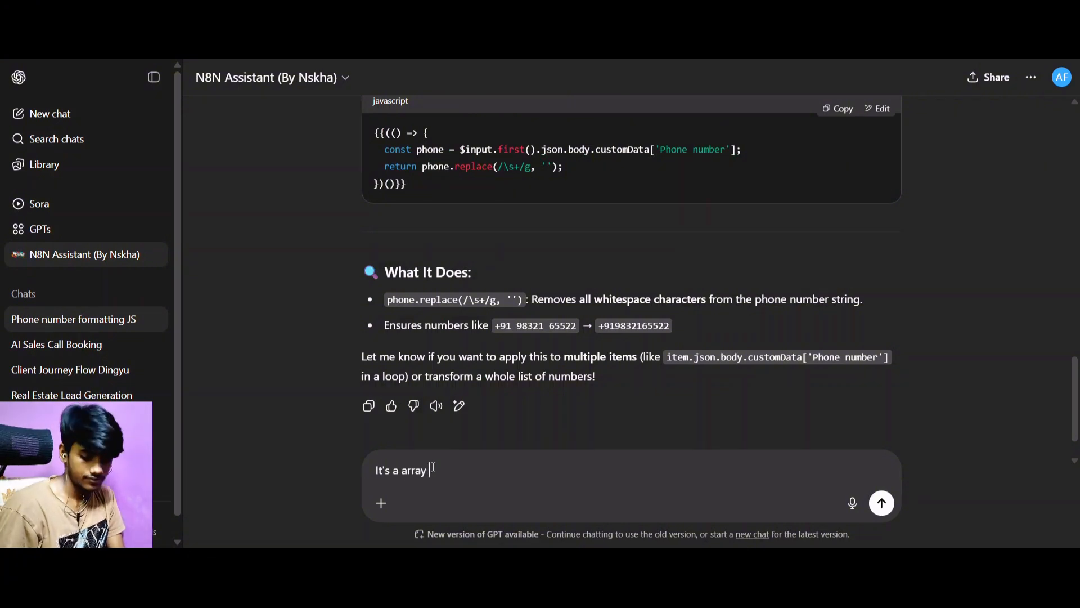
key(Return)
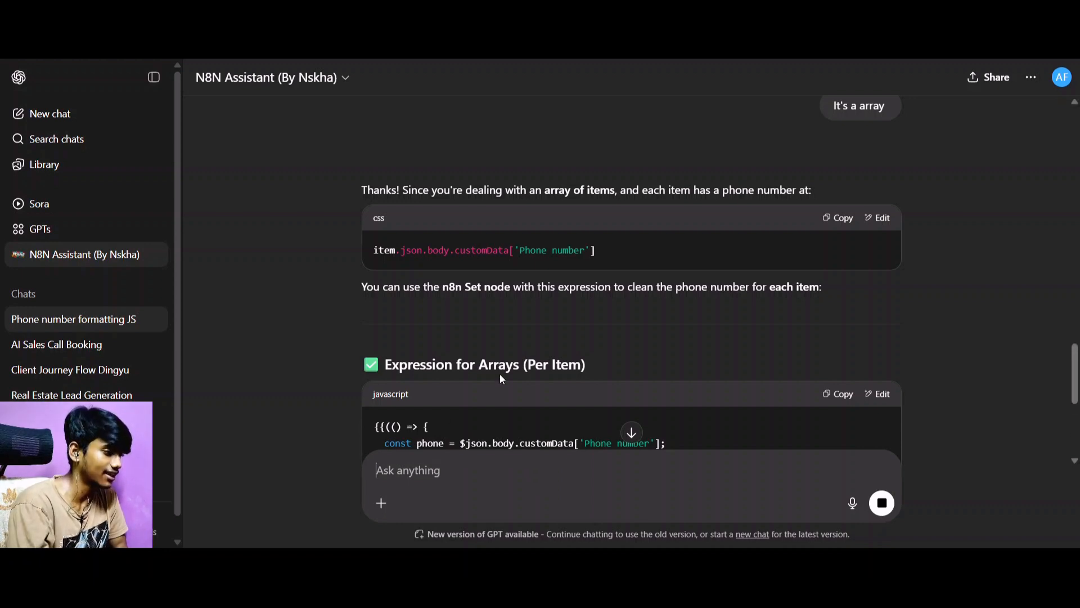
scroll(624, 360, down, 4)
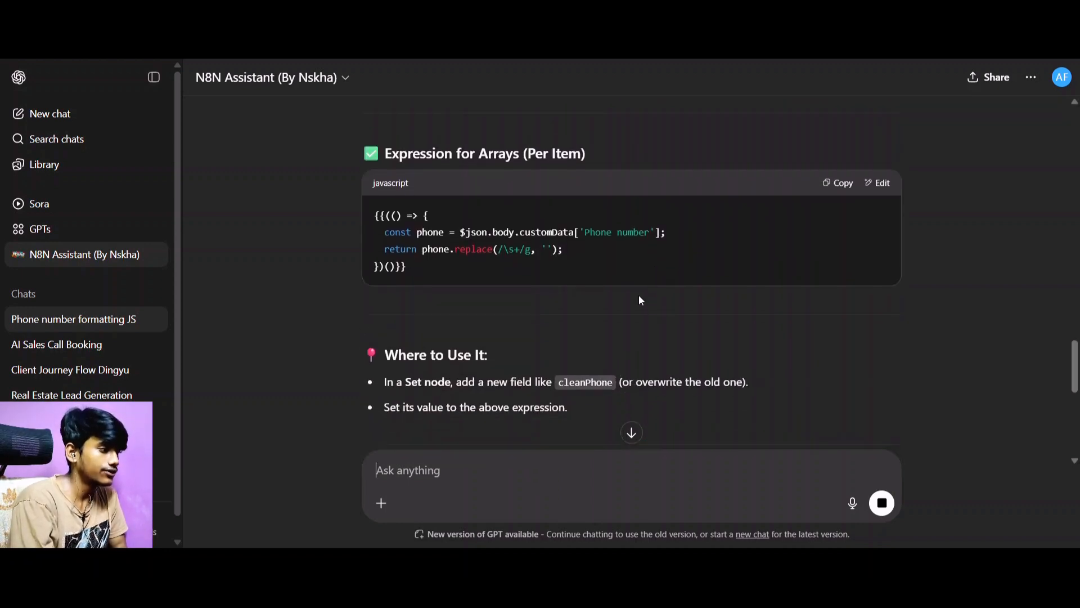
scroll(636, 298, down, 7)
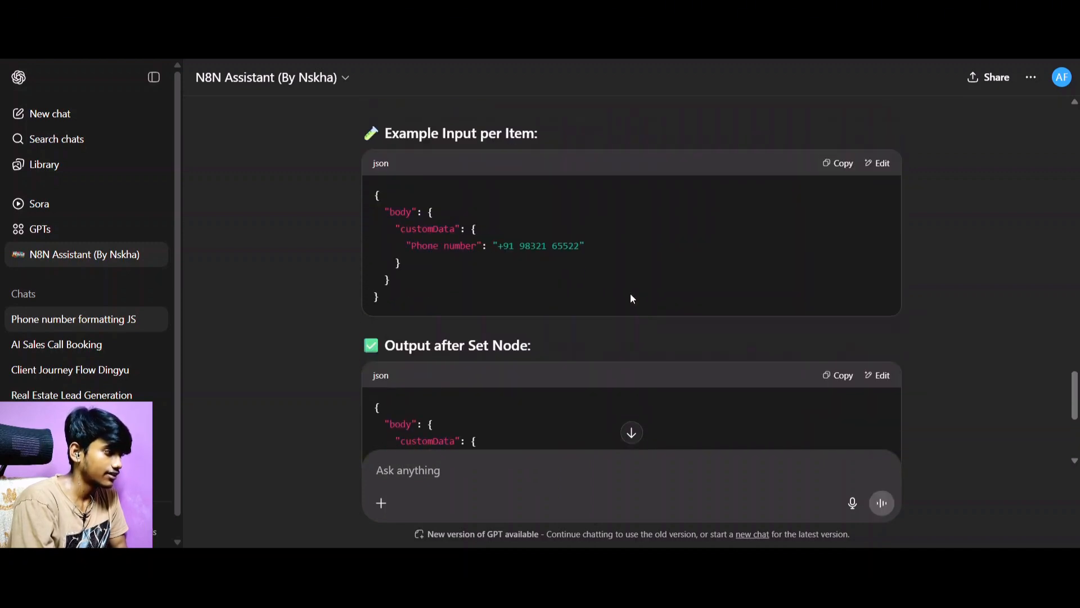
scroll(631, 299, down, 4)
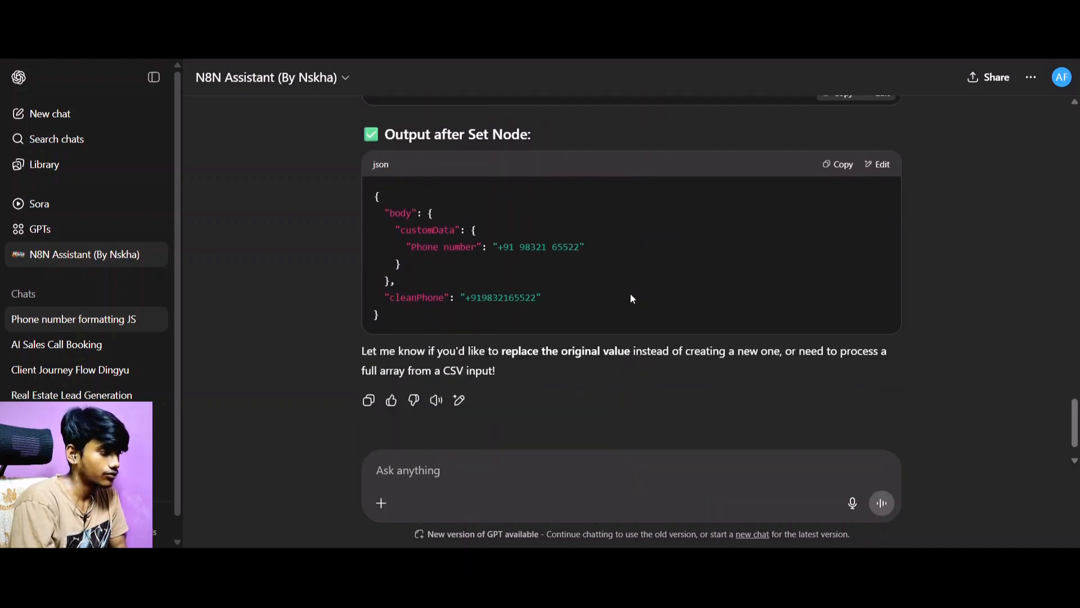
scroll(631, 298, up, 10)
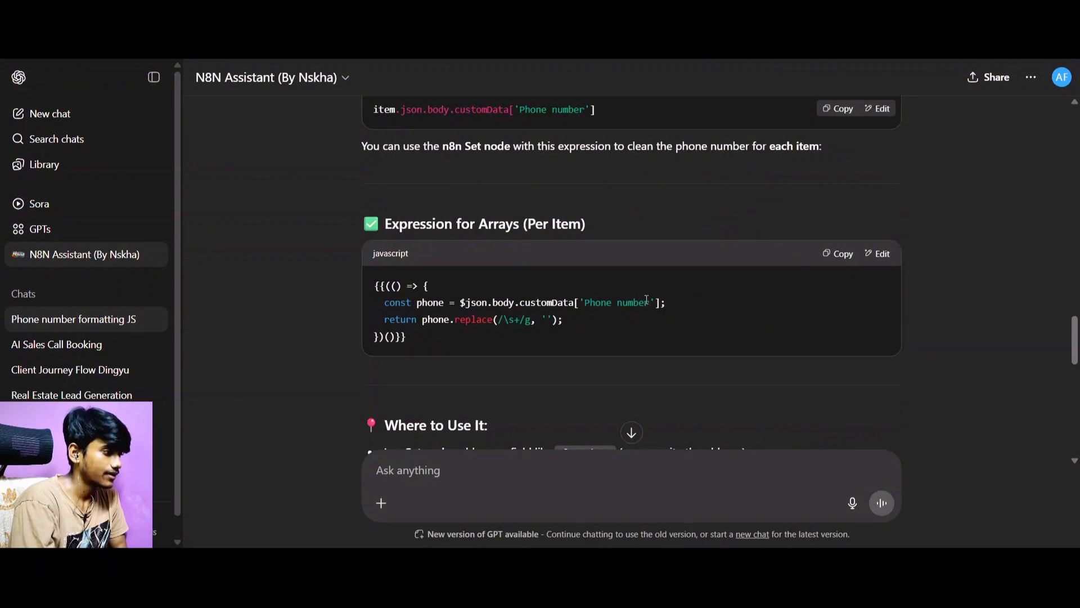
scroll(647, 299, up, 6)
scroll(732, 363, down, 3)
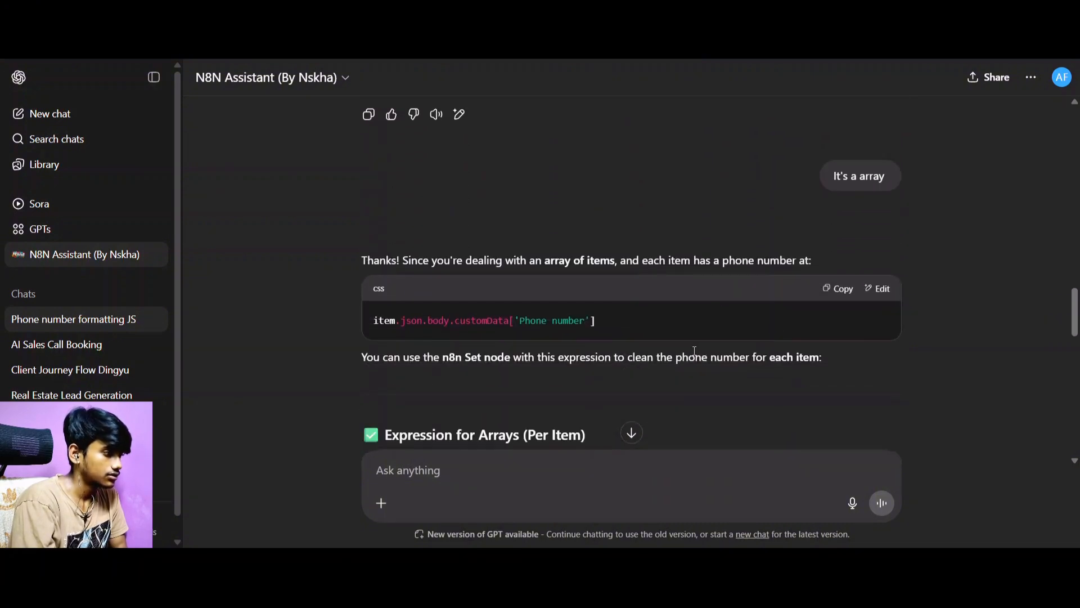
scroll(694, 350, down, 3)
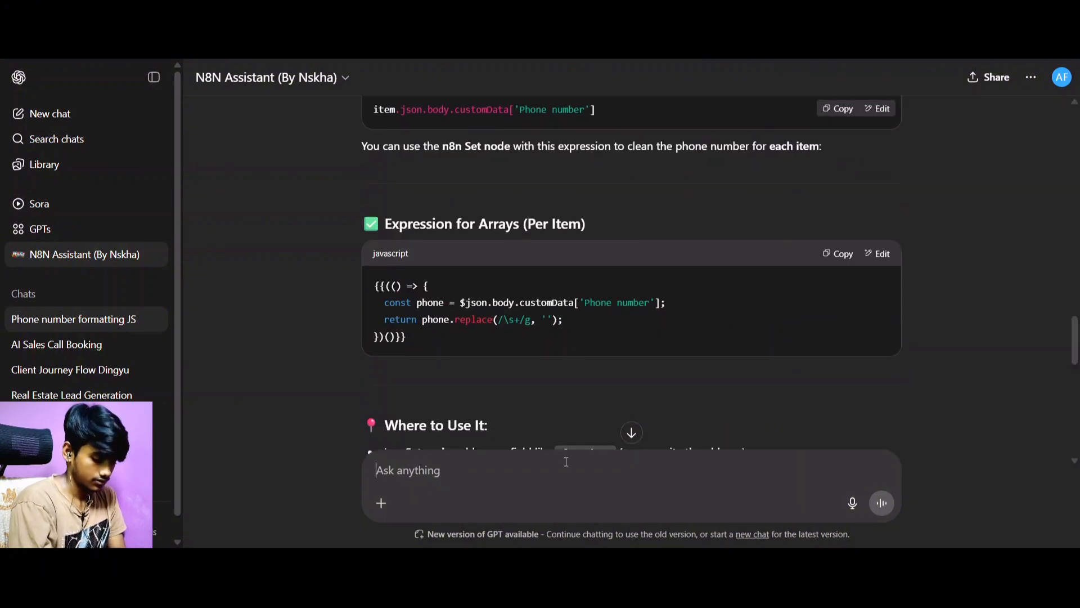
Send the assistant a clarifying message reading "The input is in a array".
text(The )
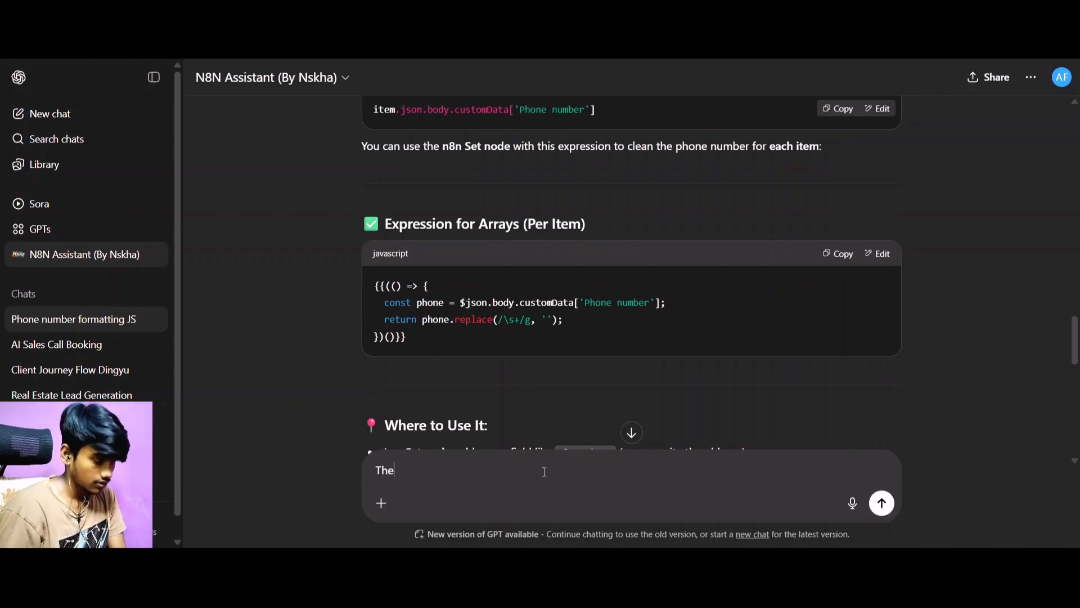
text(input )
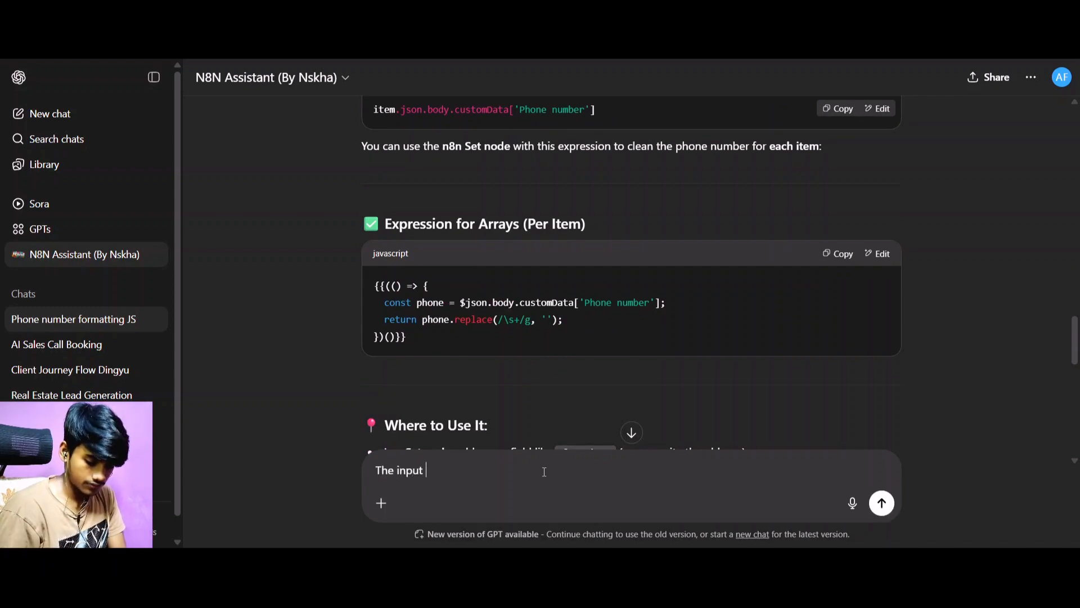
text(filrd)
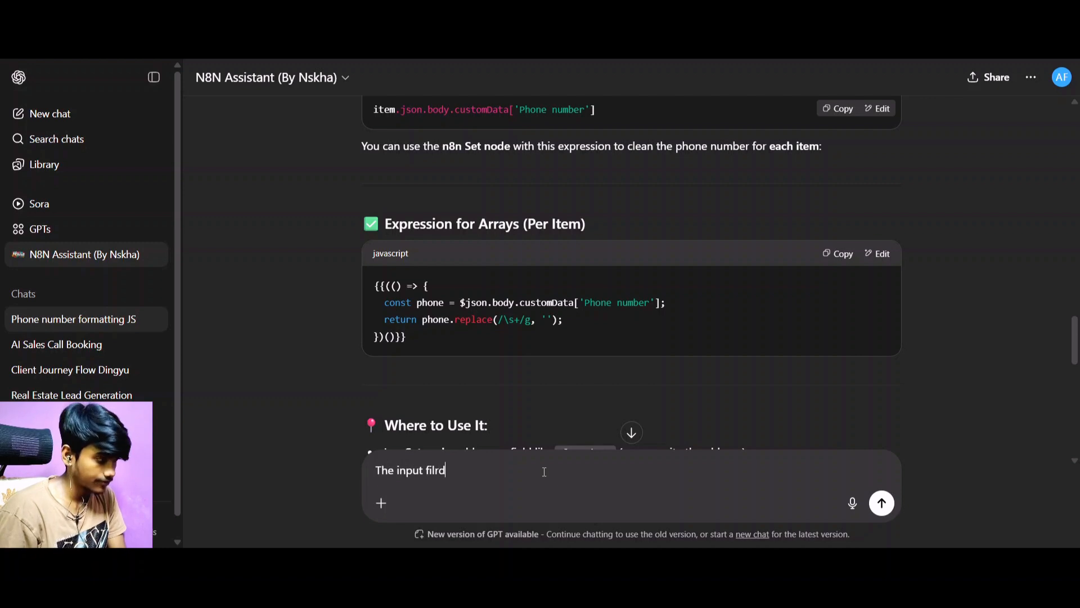
key(BackSpace)
key(BackSpace)
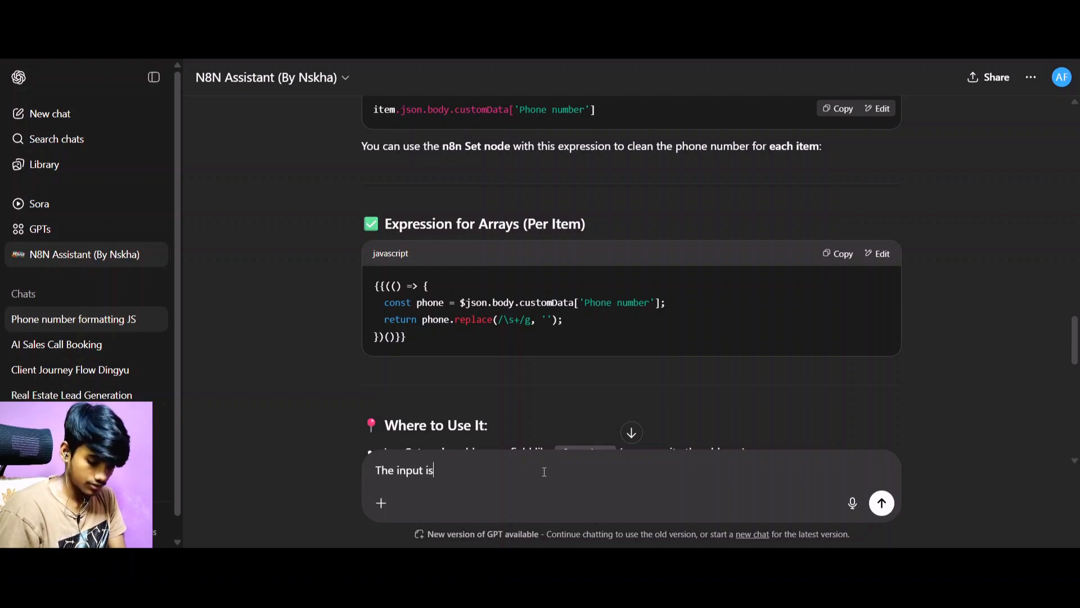
text(is i)
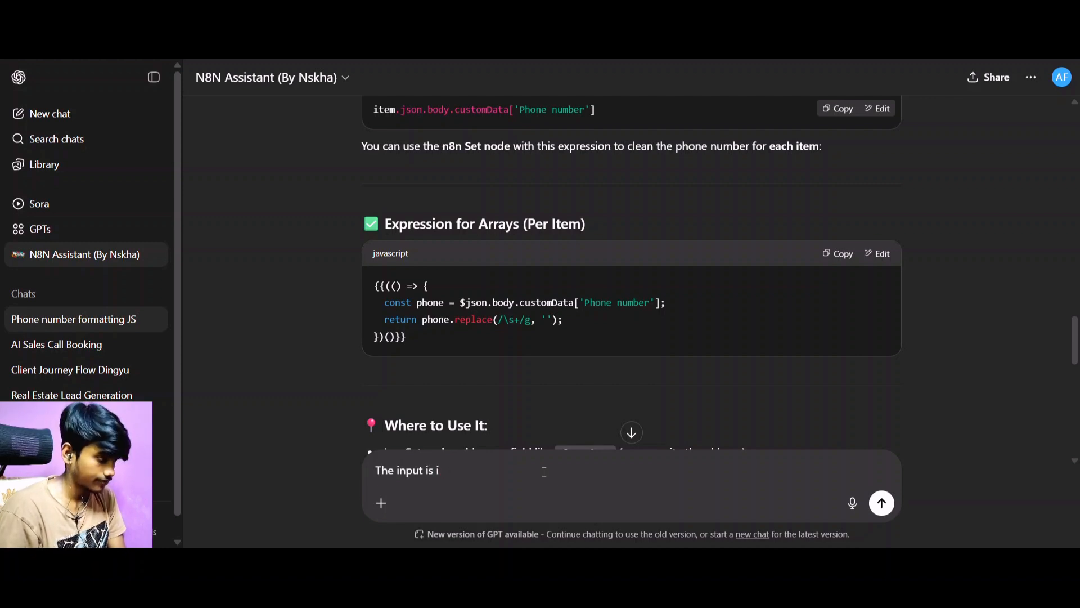
text(n a array)
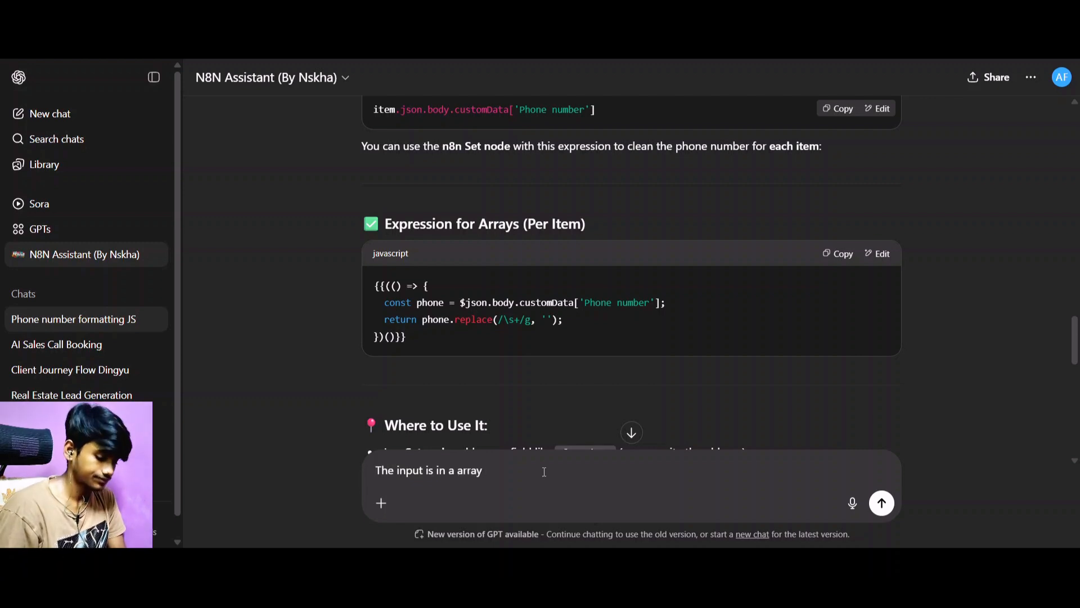
key(Return)
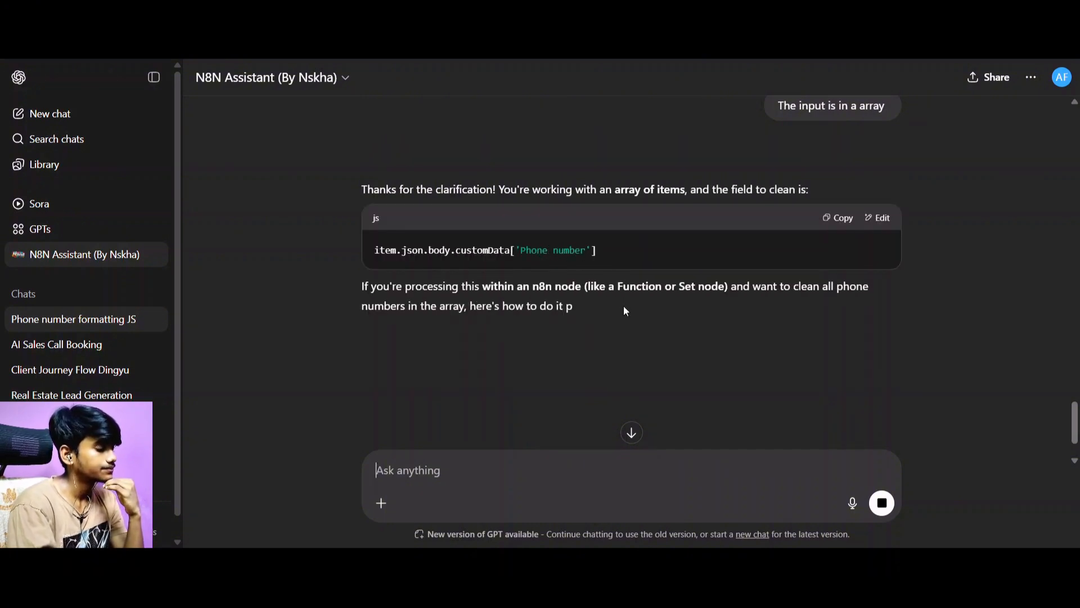
Replace the JavaScript in n8n's Code node with the assistant's Option 1 Function Node code, execute the step and check the output.
scroll(625, 307, down, 1)
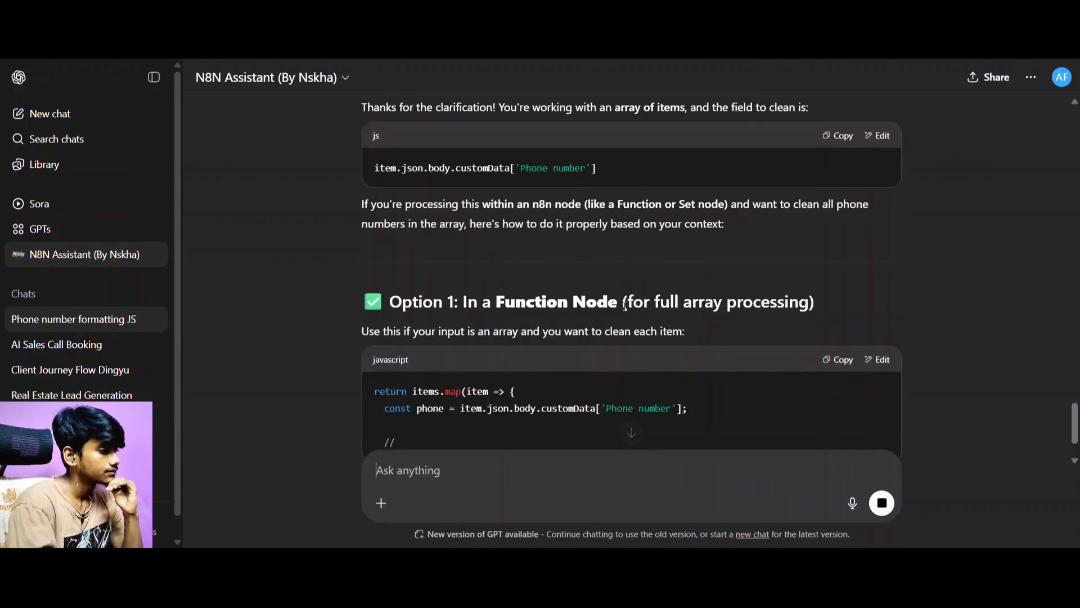
scroll(625, 305, down, 2)
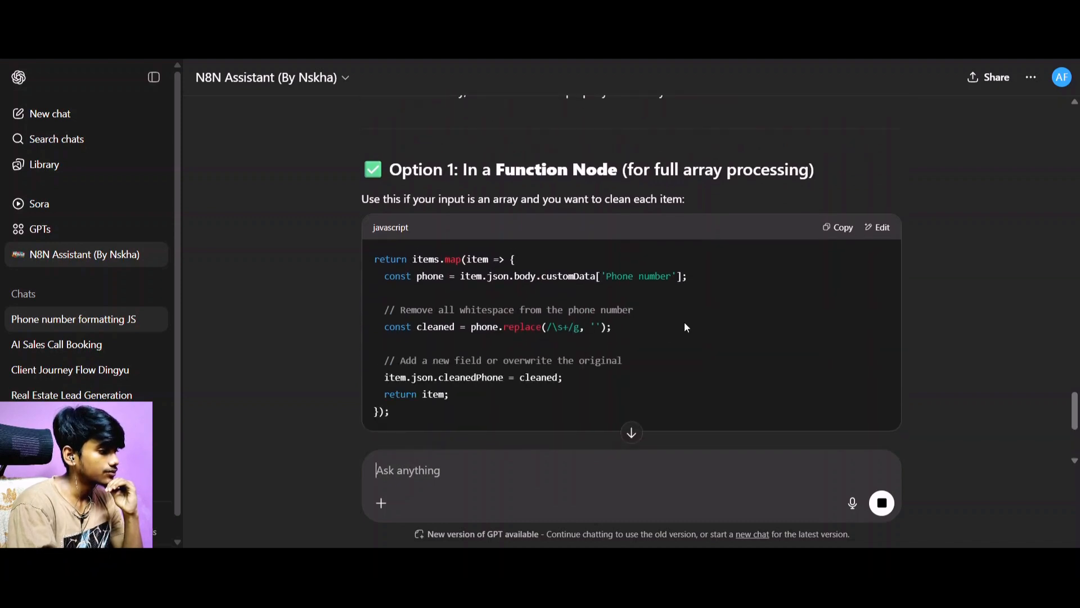
click(838, 228)
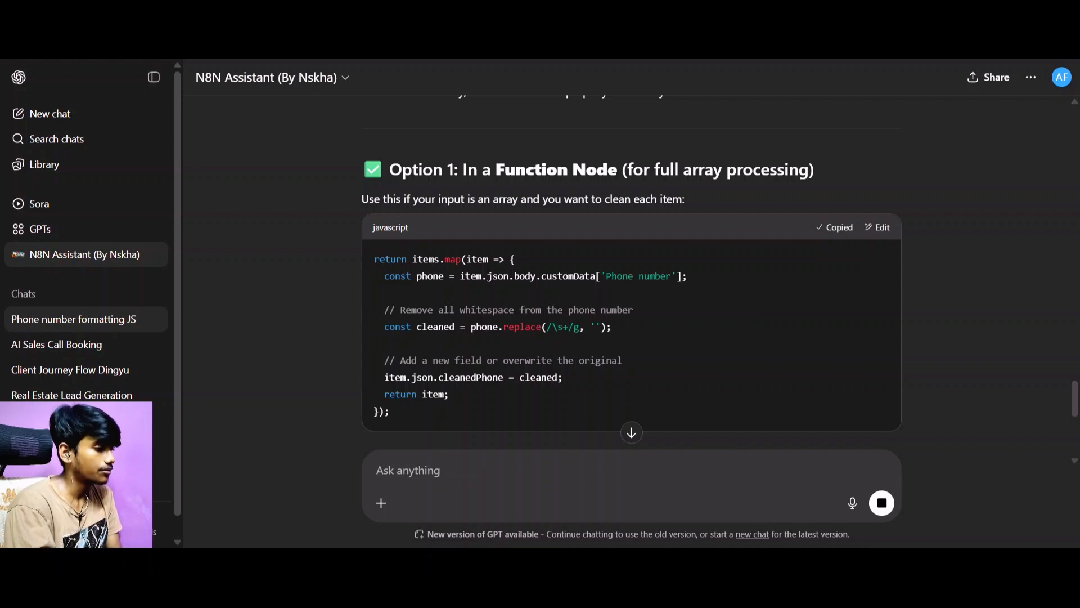
key(ctrl+Tab)
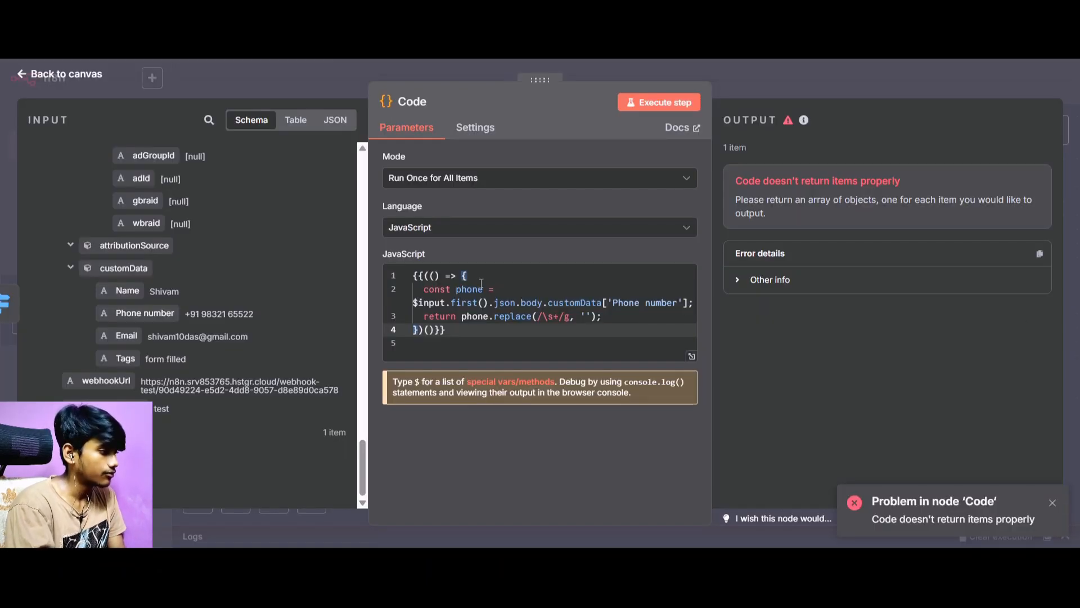
drag(414, 276, 514, 350)
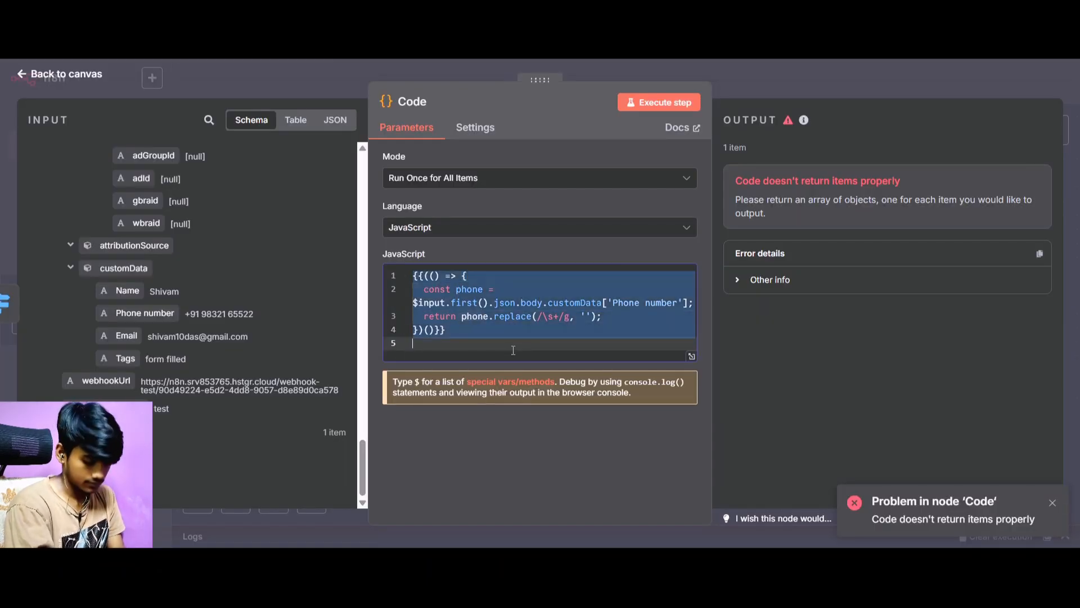
key(ctrl+v)
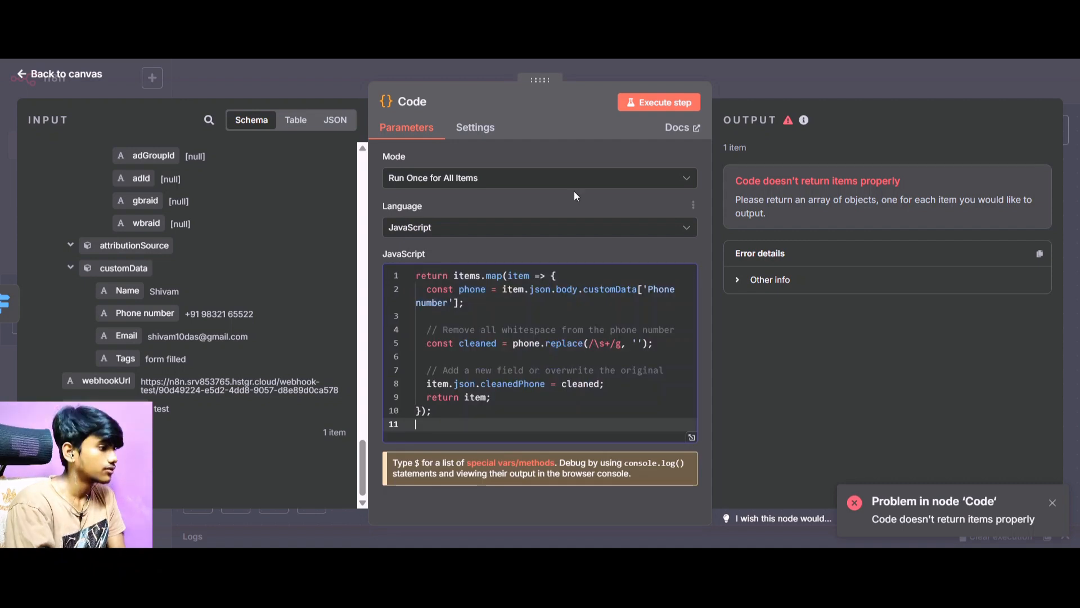
click(654, 104)
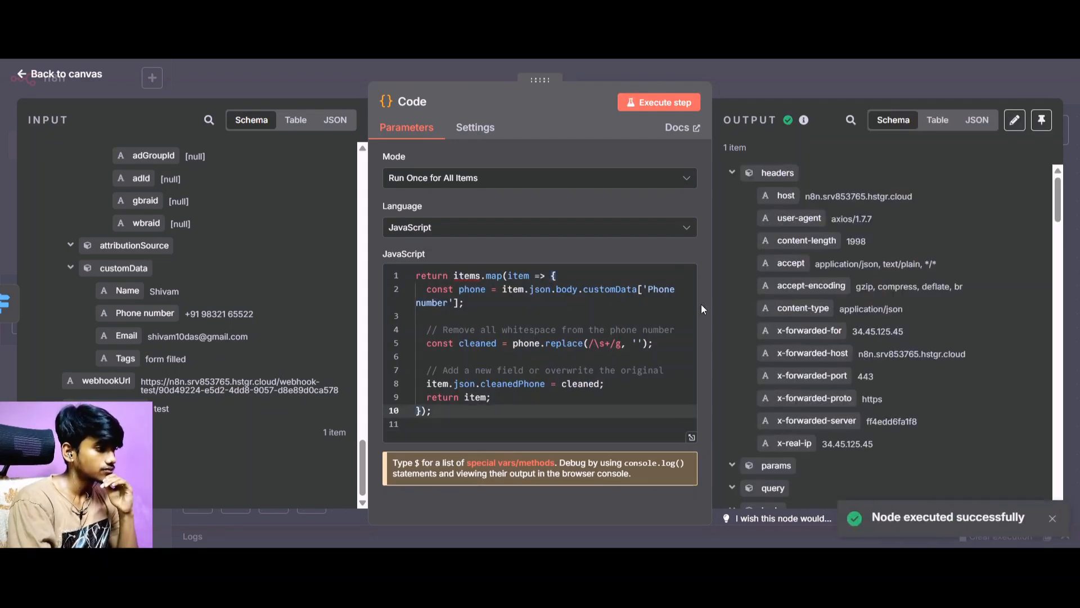
scroll(788, 260, down, 15)
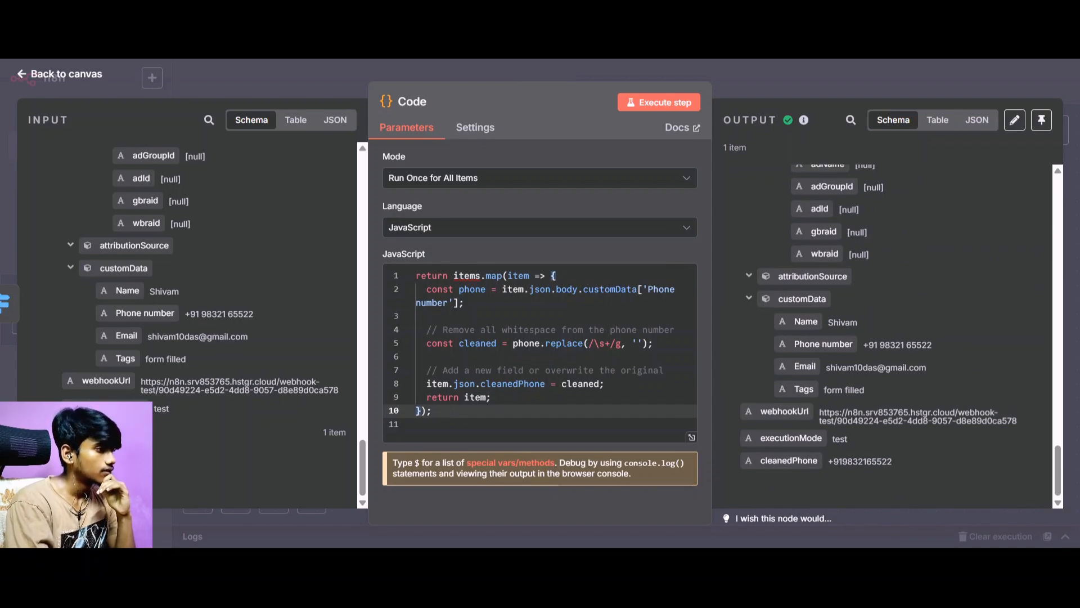
Switch back to ChatGPT and review the assistant's Set node alternatives, example inputs and earlier phone-number code in the conversation.
key(alt+Tab)
scroll(597, 292, down, 3)
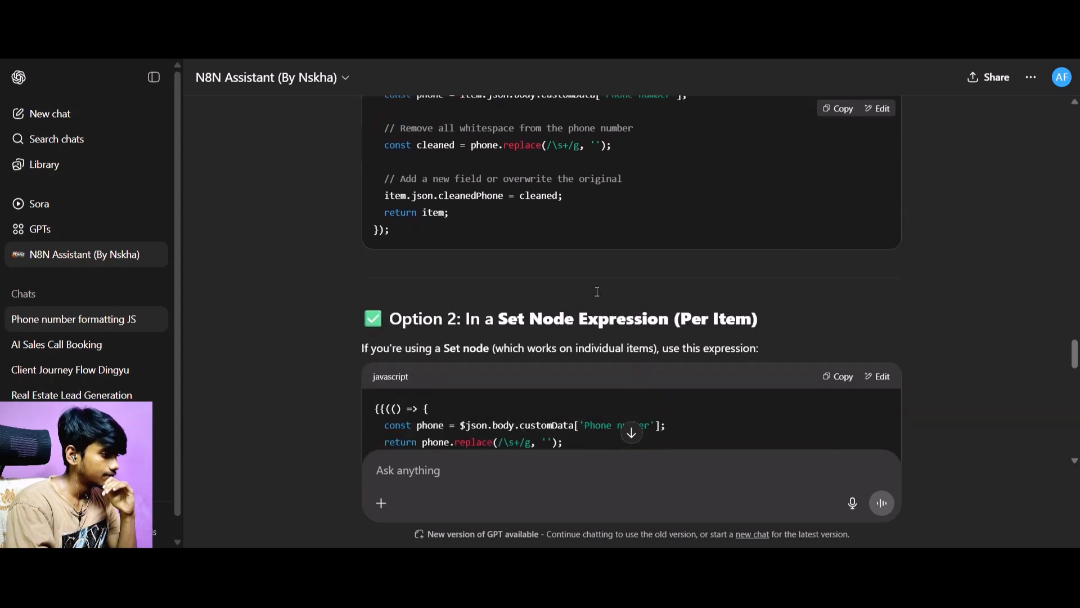
scroll(597, 292, down, 2)
scroll(597, 291, down, 5)
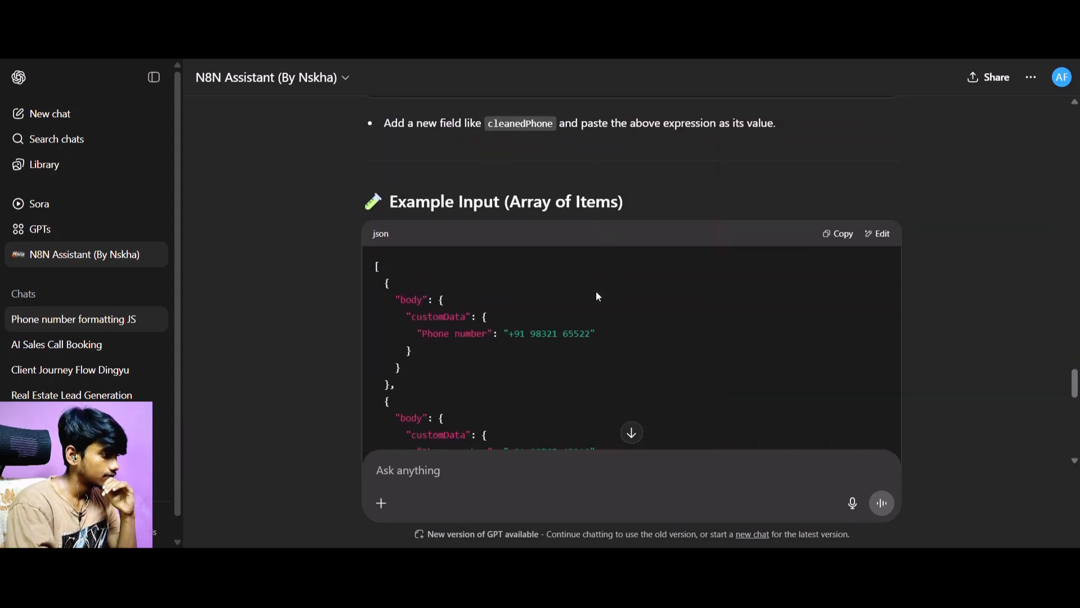
scroll(598, 297, down, 5)
scroll(598, 297, up, 10)
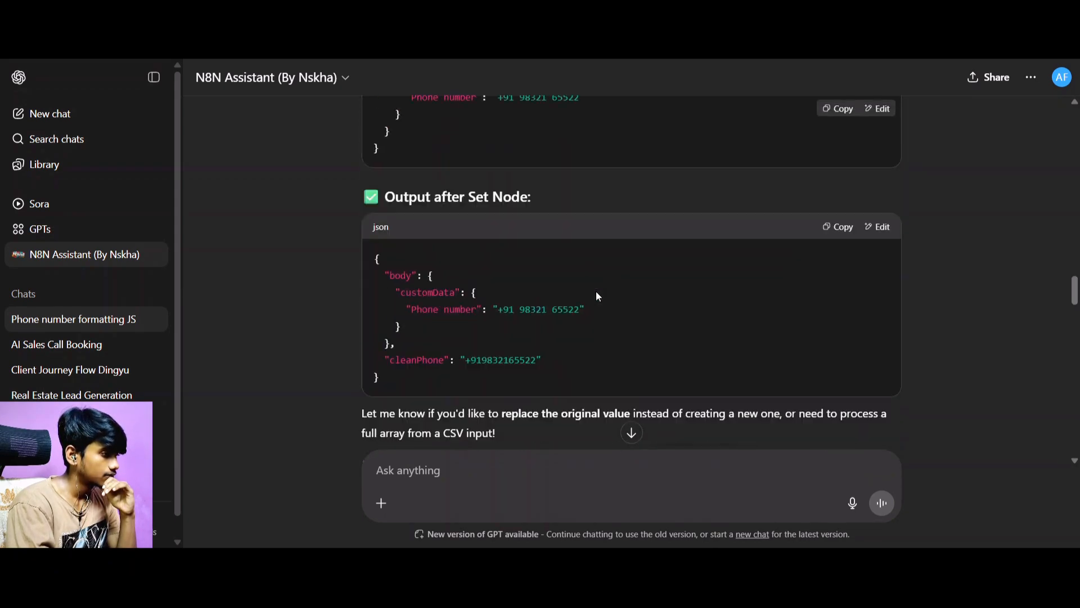
scroll(597, 294, up, 15)
scroll(598, 295, down, 2)
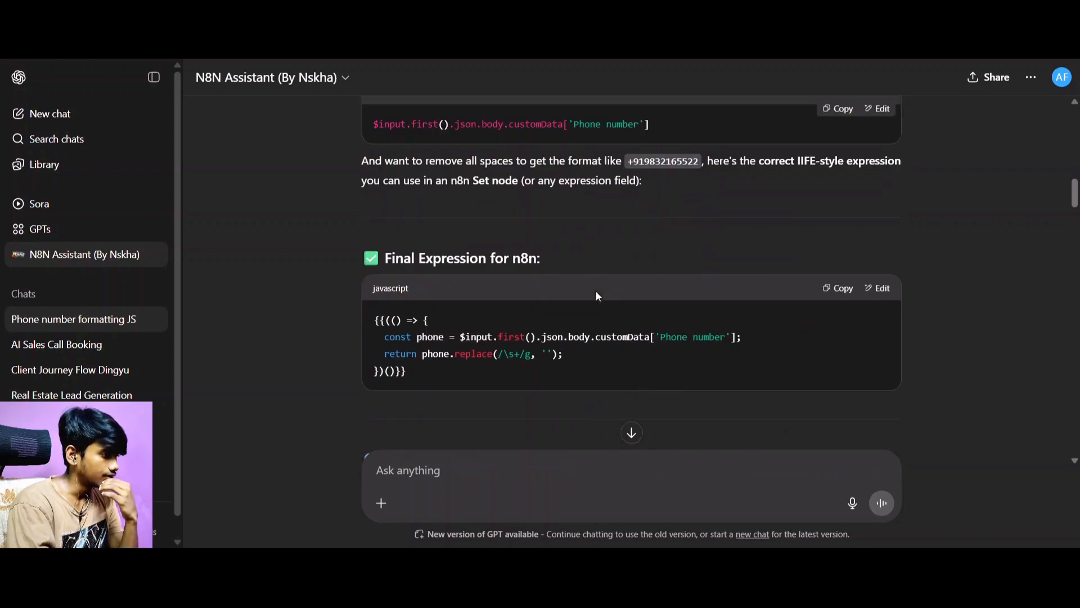
scroll(596, 292, down, 8)
scroll(595, 291, up, 12)
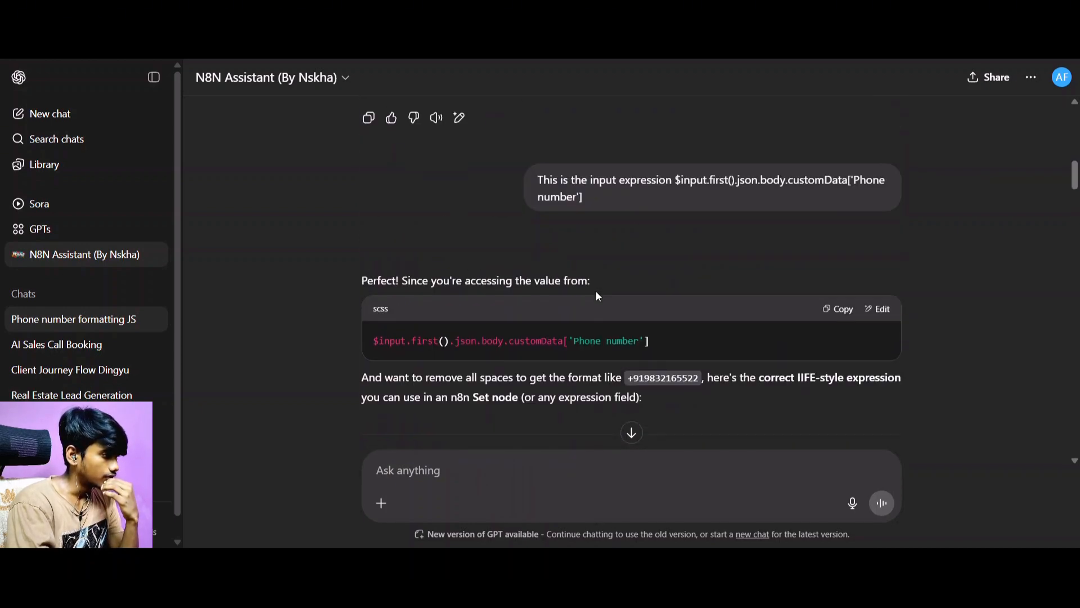
scroll(595, 292, down, 10)
scroll(596, 291, up, 2)
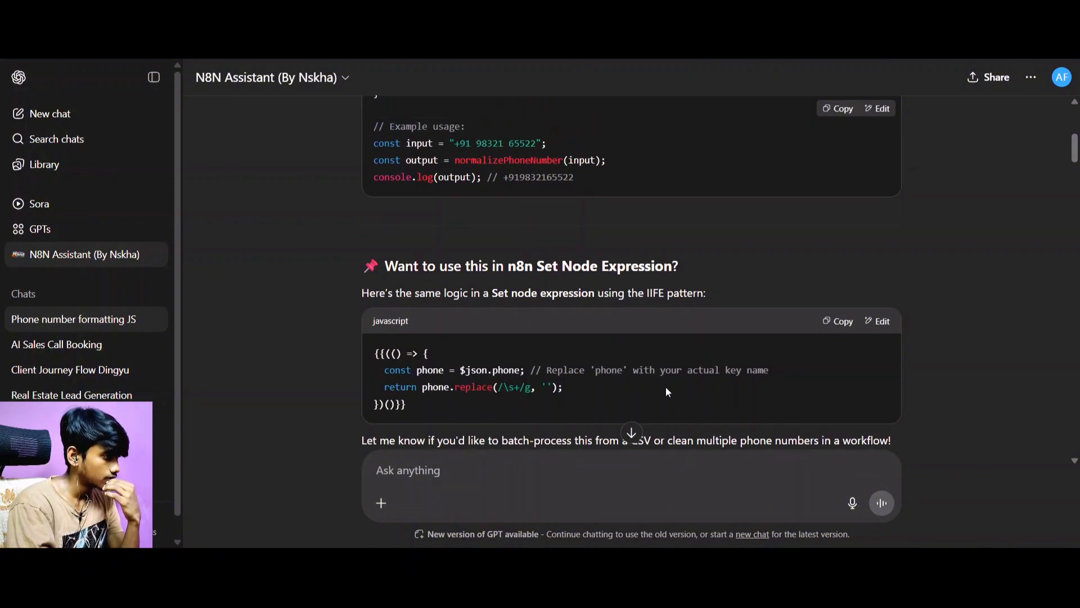
Look back through the assistant's phone-number replies for an alternative and compare them with the script and output of n8n's Code node.
scroll(668, 392, up, 3)
scroll(668, 392, up, 3)
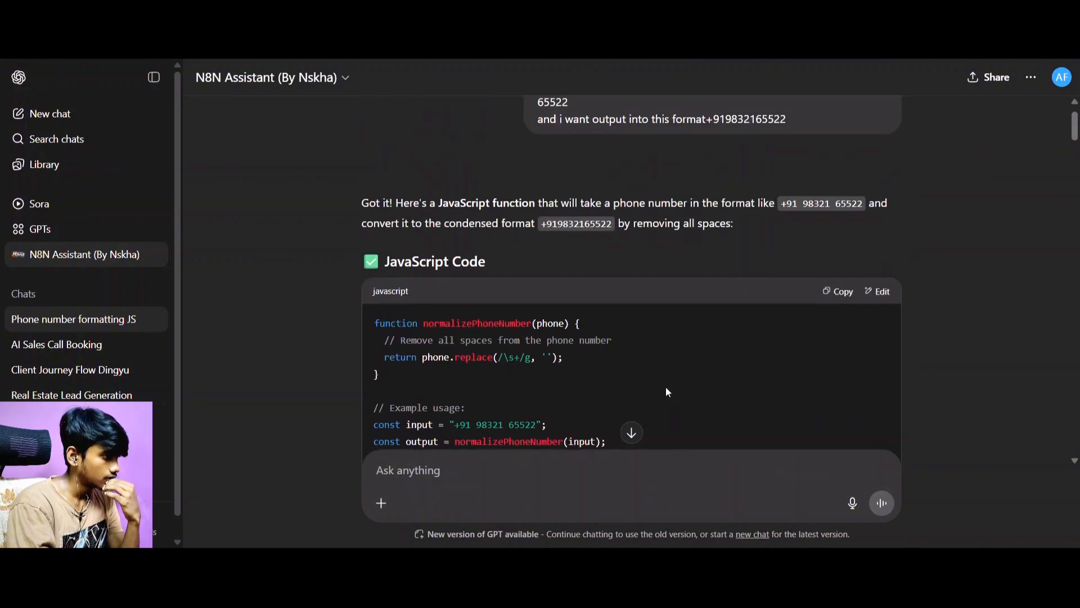
scroll(668, 392, up, 1)
scroll(668, 392, down, 8)
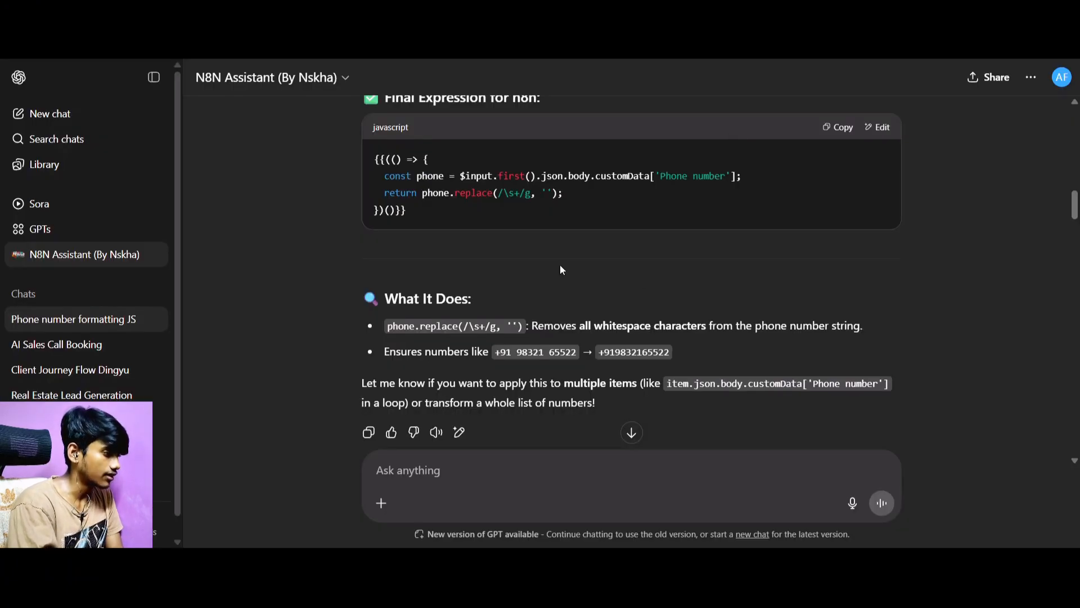
scroll(743, 268, up, 4)
scroll(744, 266, down, 4)
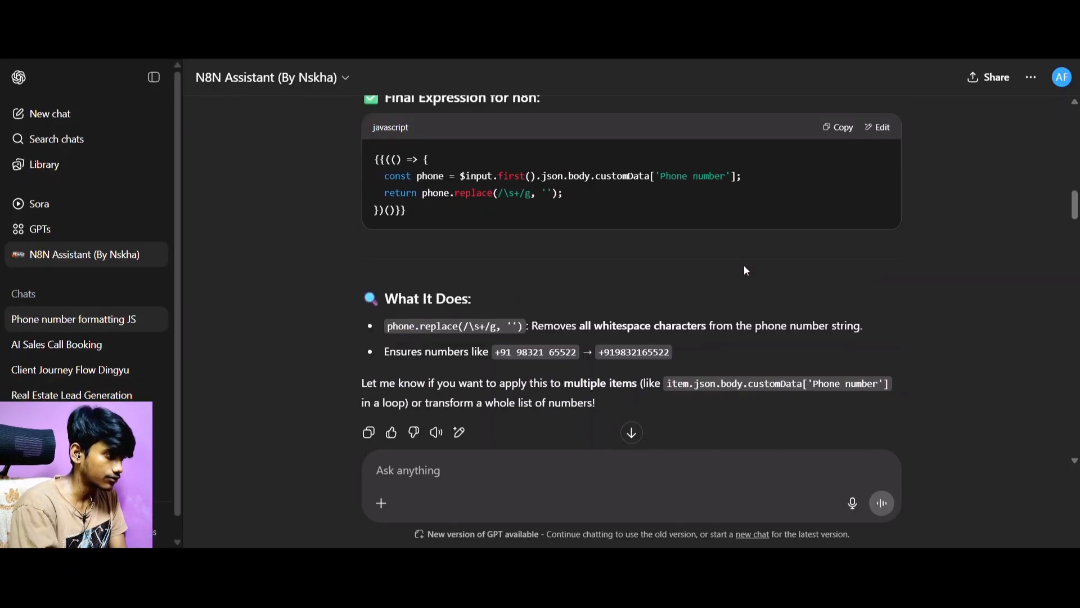
scroll(605, 280, down, 15)
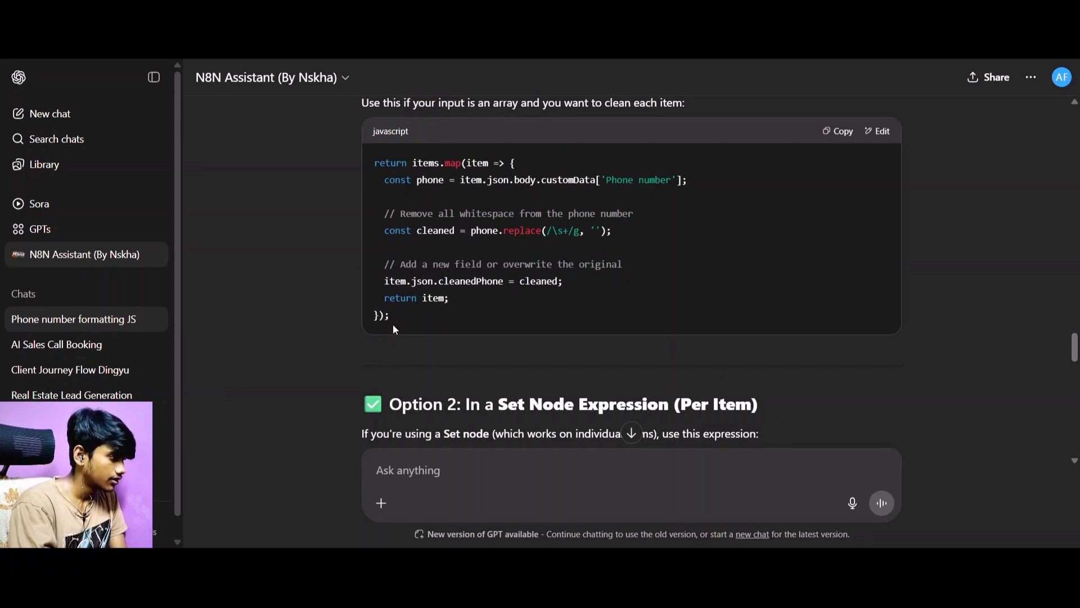
scroll(680, 281, up, 4)
scroll(680, 281, up, 10)
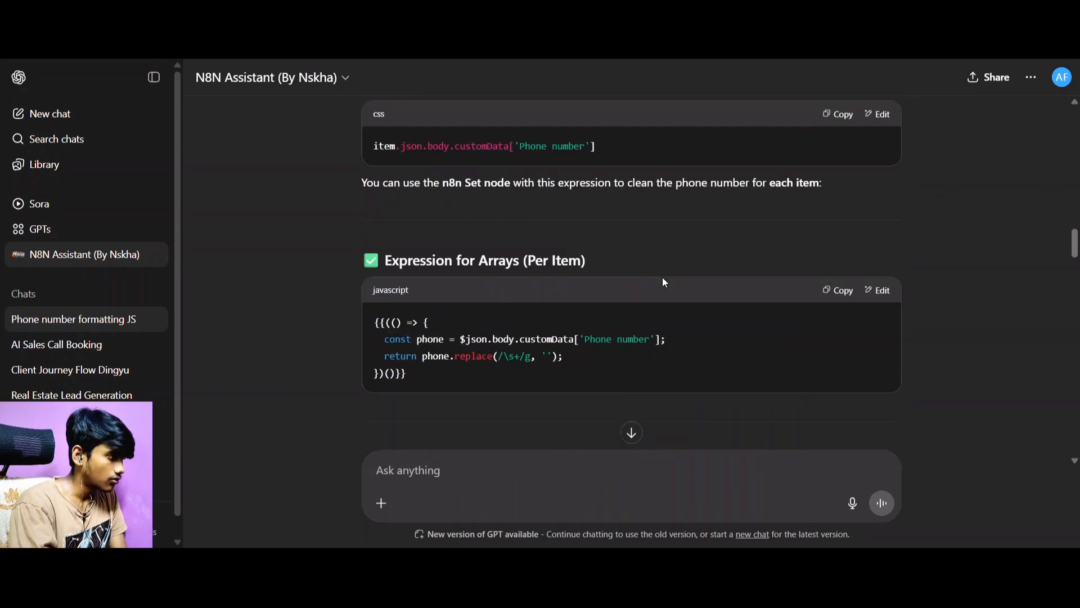
Try the assistant's "Expression for Arrays (Per Item)" code in place of the Code node's JavaScript in n8n and execute the step.
scroll(540, 290, down, 2)
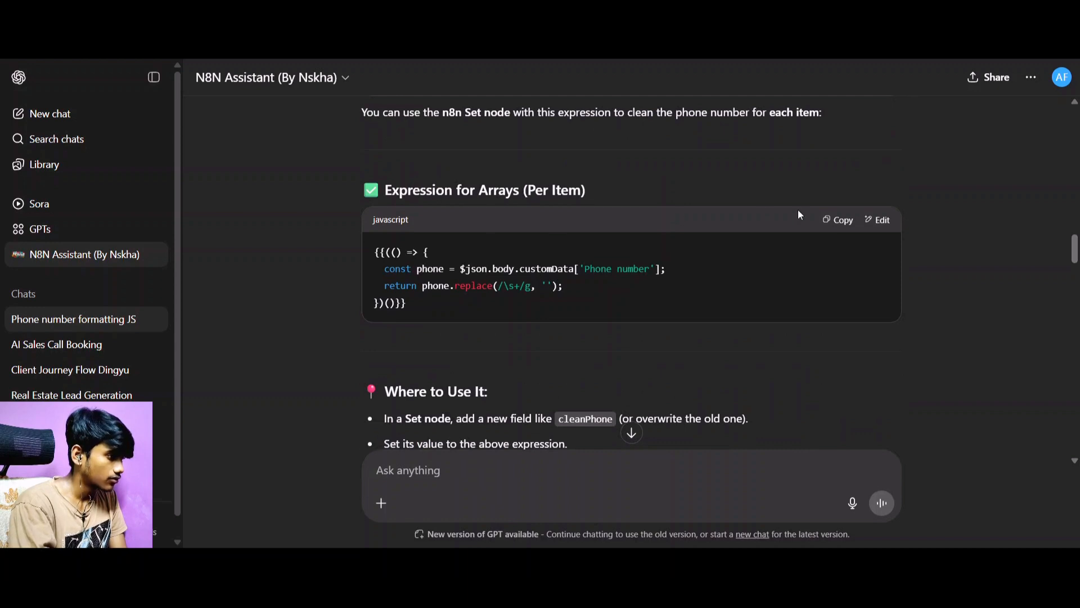
click(844, 222)
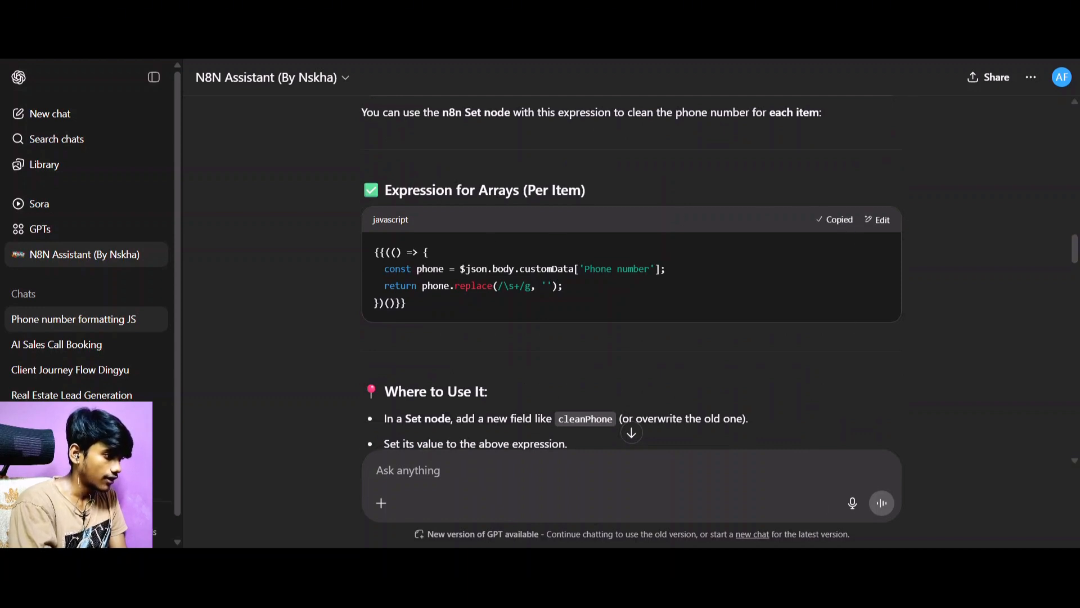
key(alt+Tab)
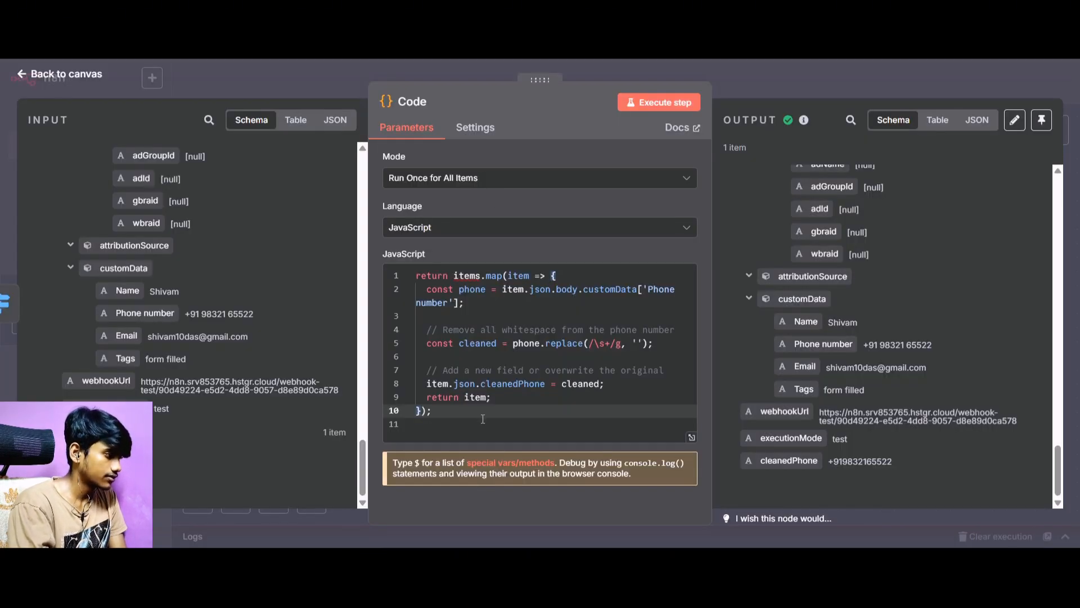
key(ctrl+a)
key(ctrl+v)
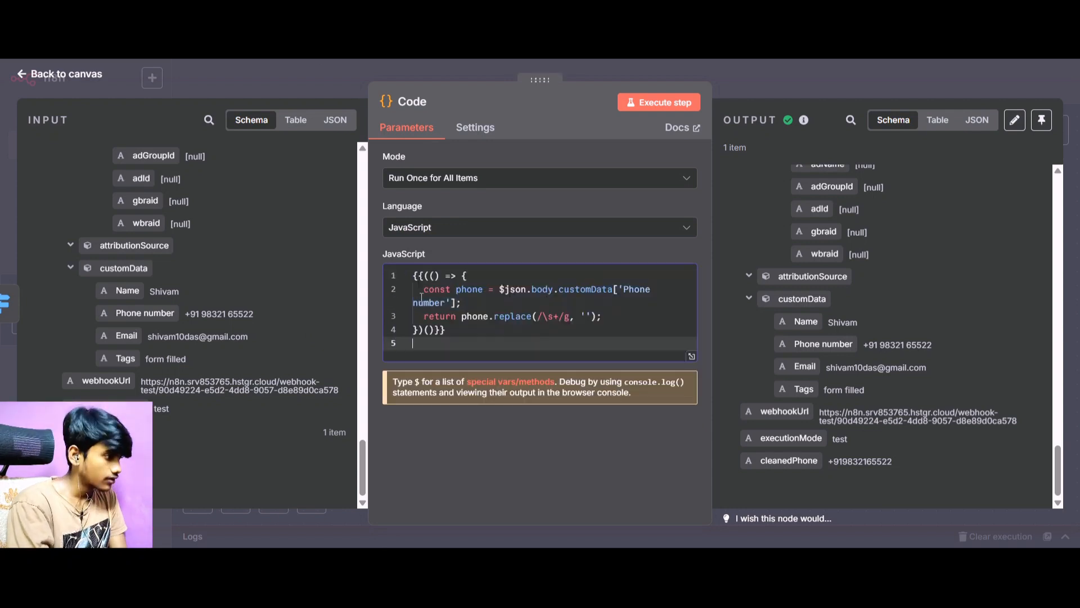
click(673, 104)
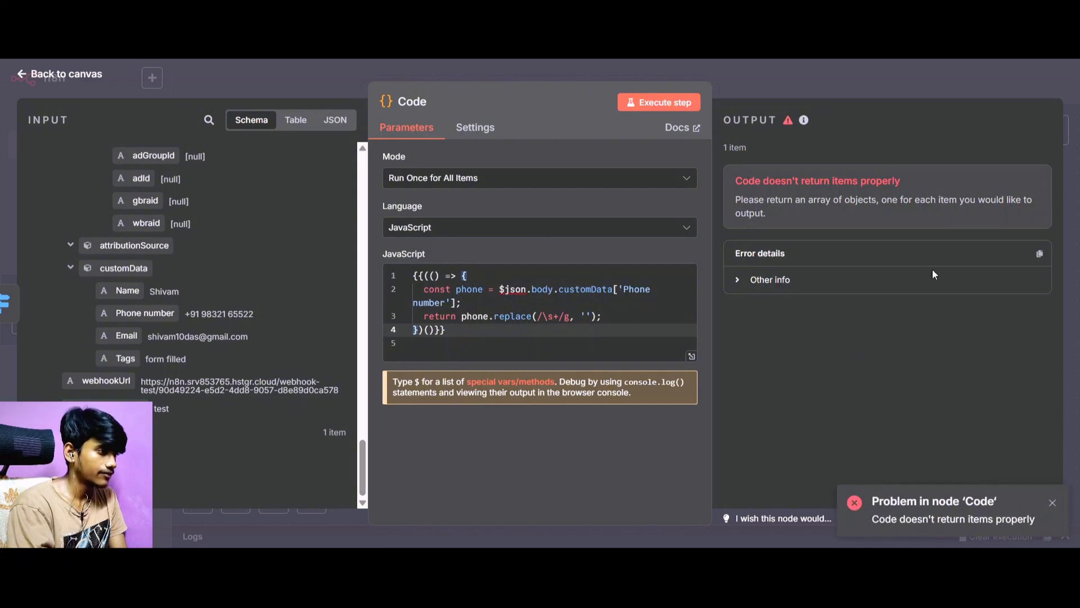
Copy the Code node's error details and send them to the N8N Assistant in ChatGPT.
click(1039, 254)
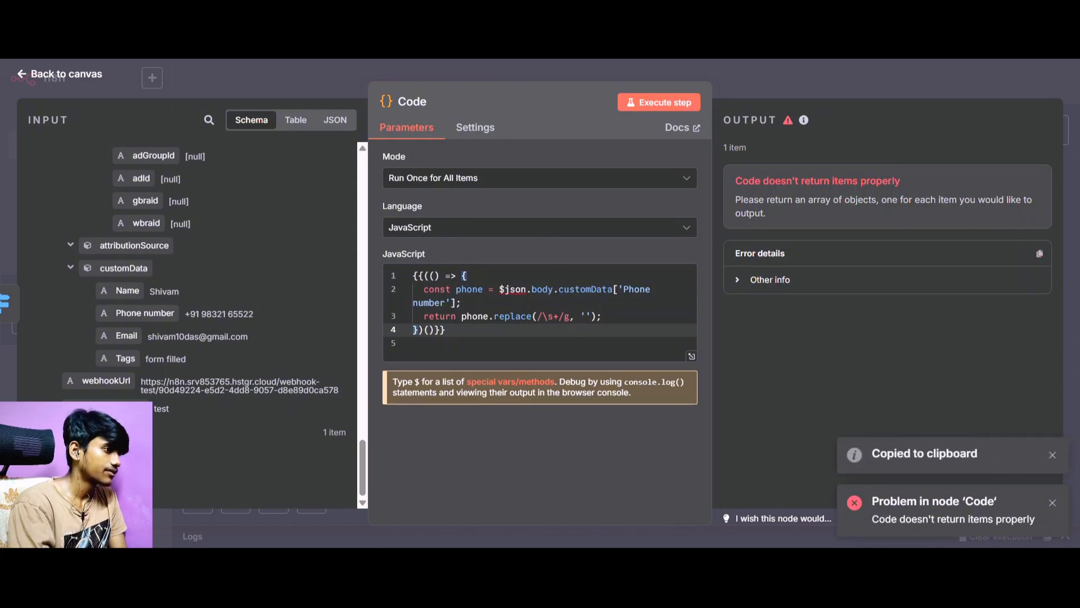
key(alt+Tab)
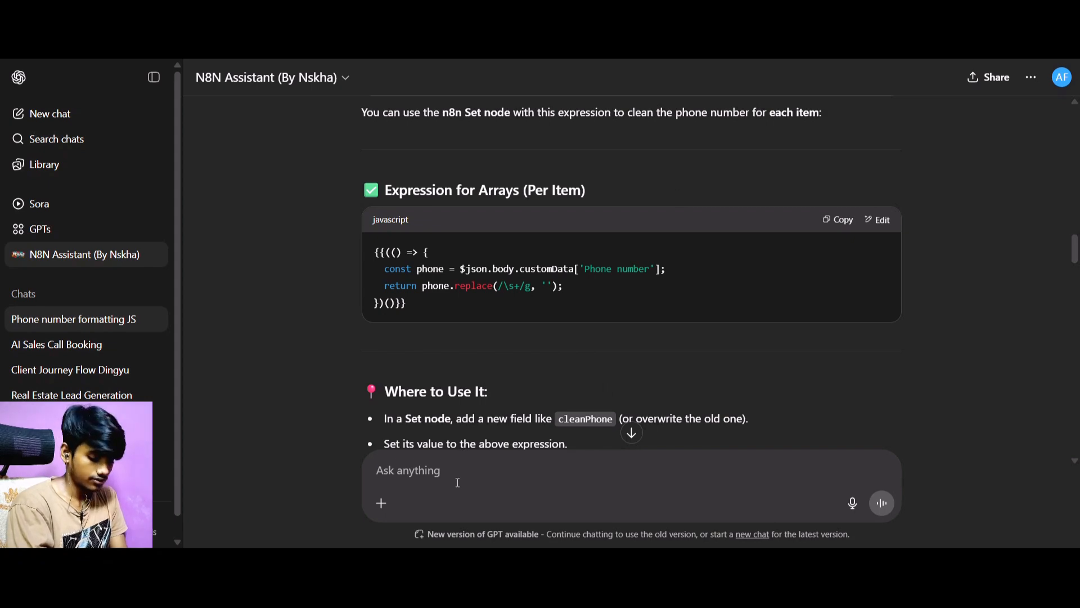
key(ctrl+v)
key(Return)
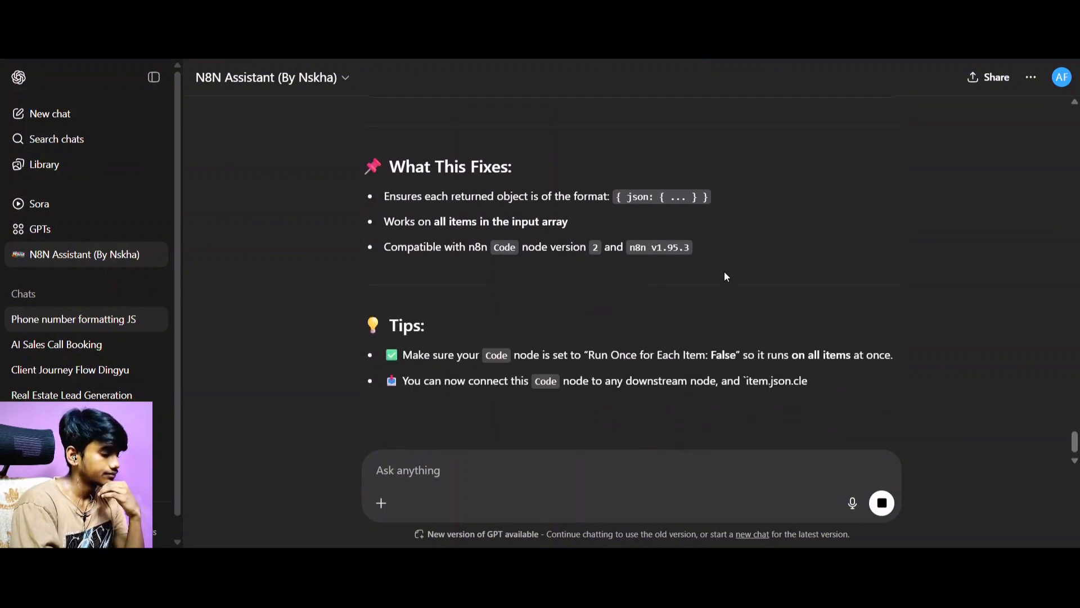
Replace the JavaScript in n8n's Code node with the assistant's "Fixed Code for the Code Node (Version 2)", execute the step and check the output.
scroll(724, 271, up, 5)
click(838, 157)
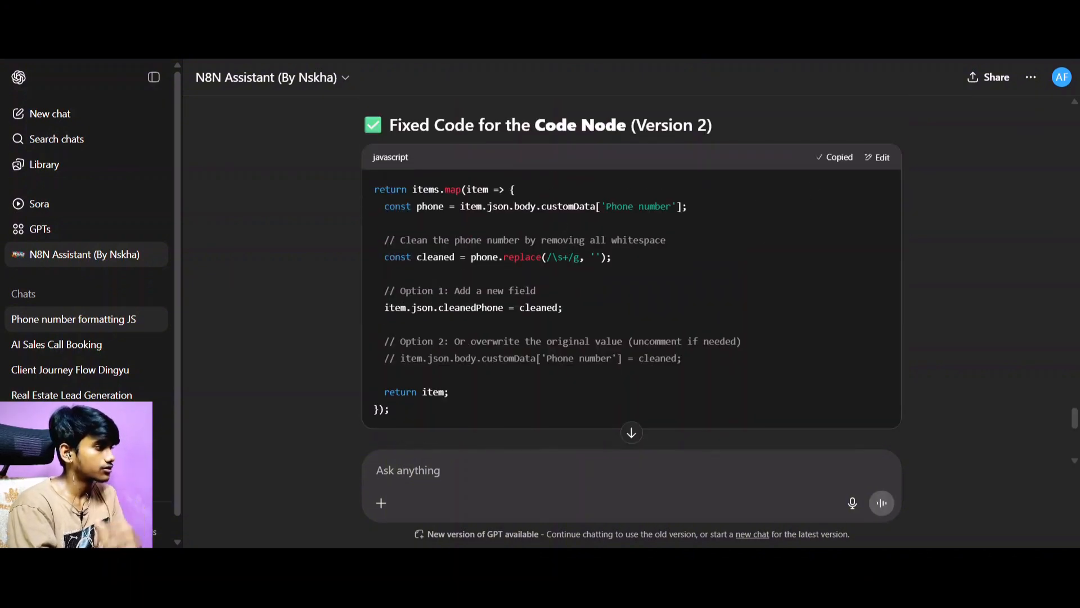
key(ctrl+Tab)
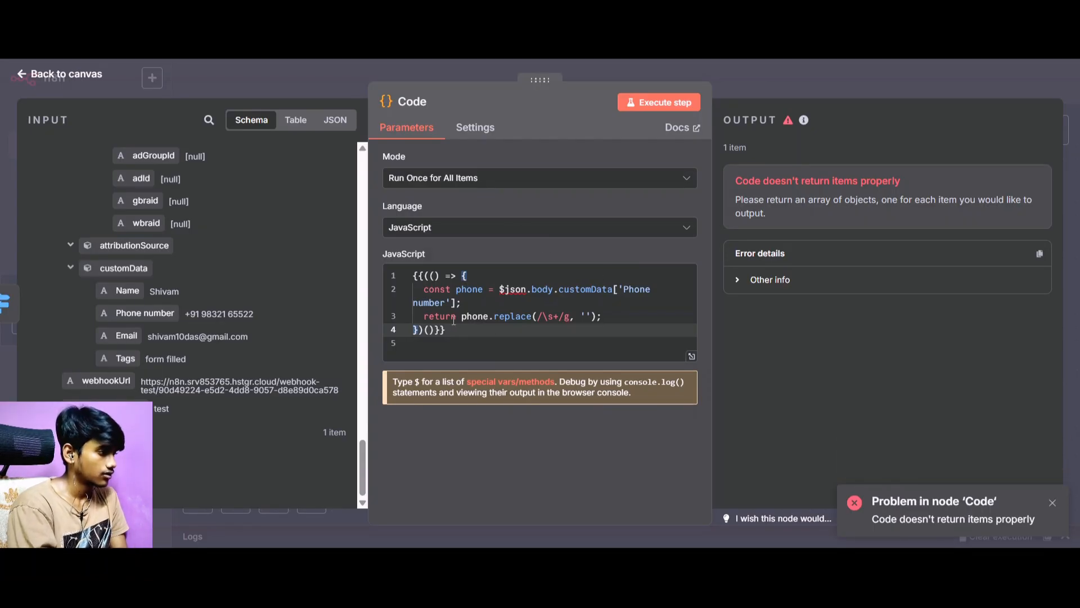
drag(454, 330, 369, 260)
key(ctrl+v)
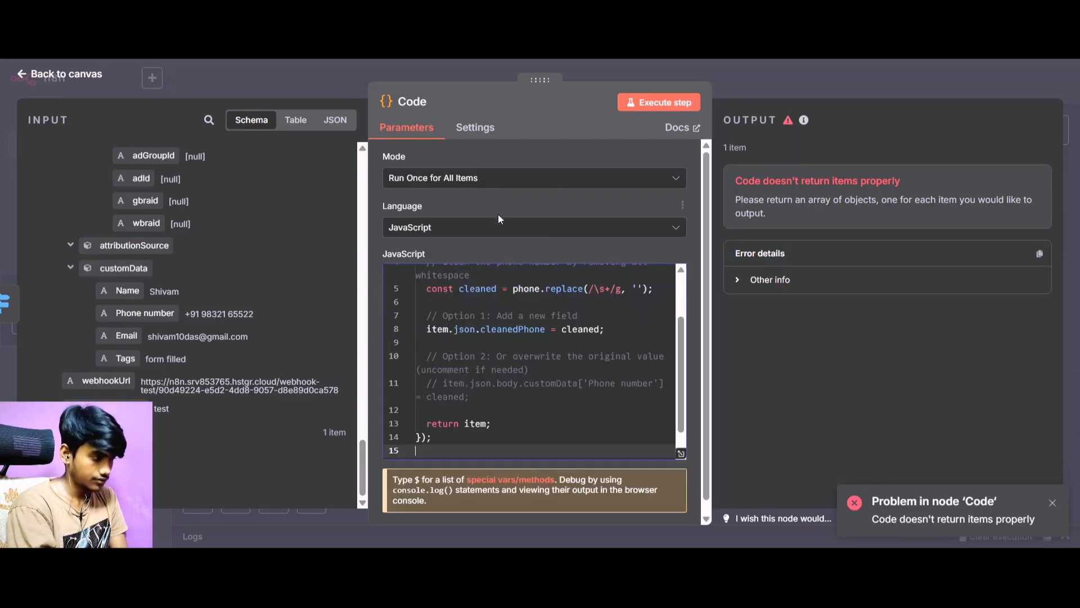
click(658, 102)
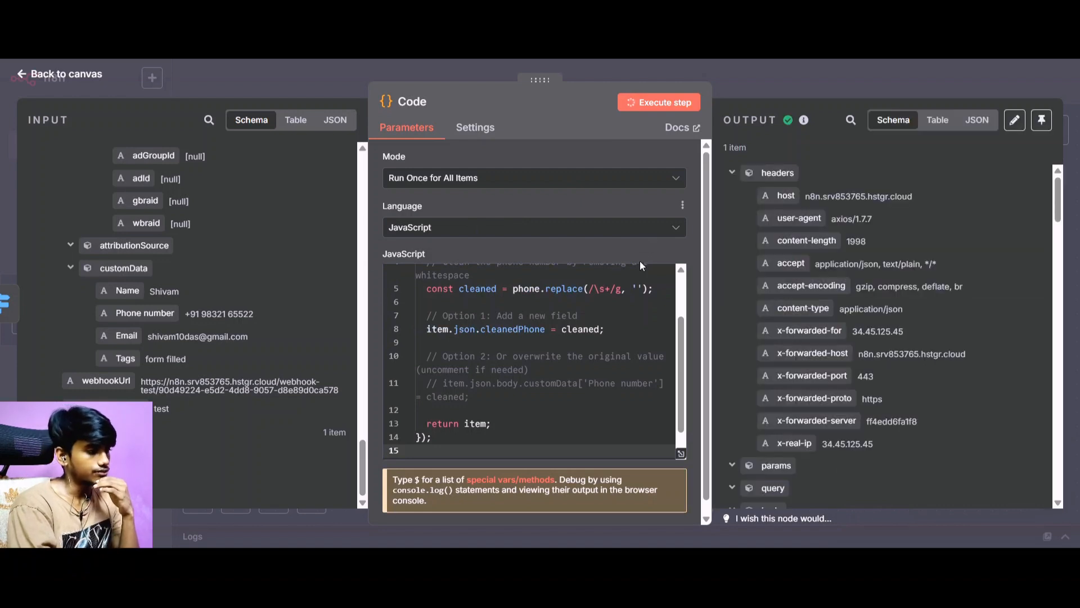
scroll(759, 279, down, 15)
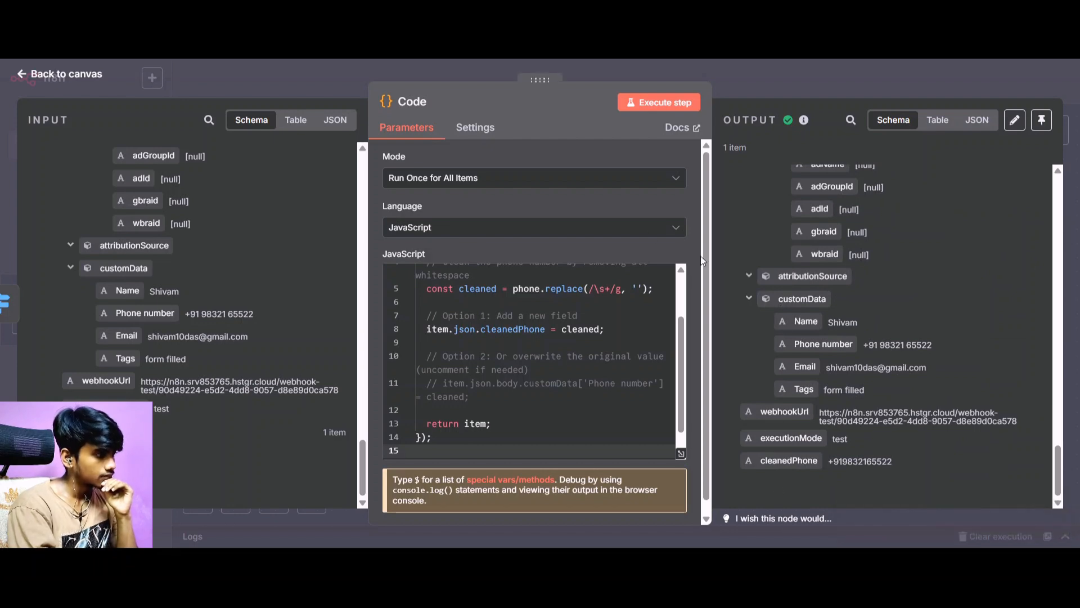
Return to the N8N Assistant in ChatGPT and send the message "I just want to format the number".
key(ctrl+Tab)
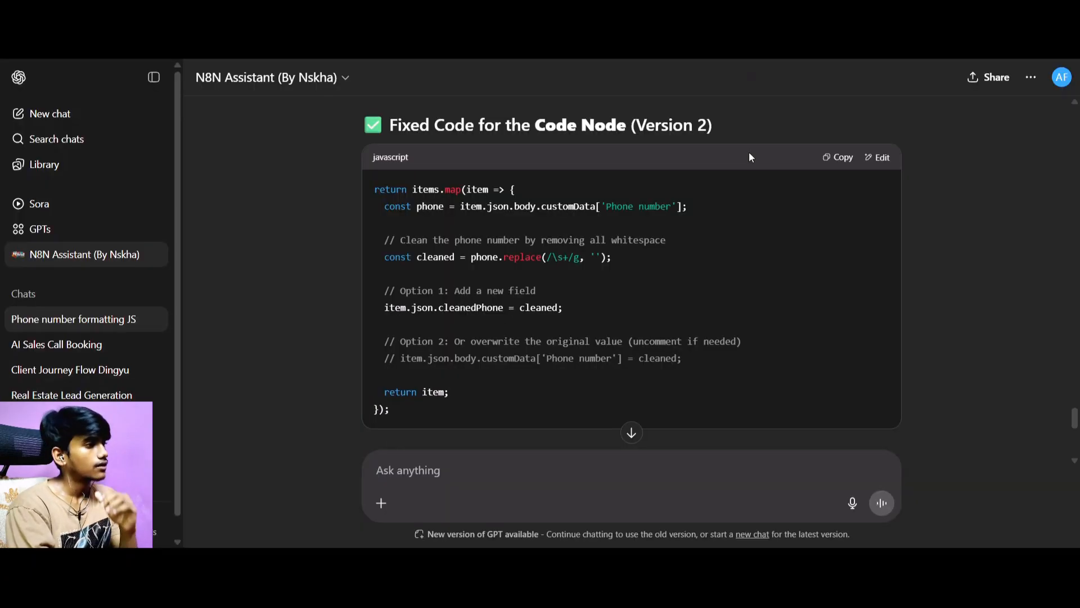
click(567, 465)
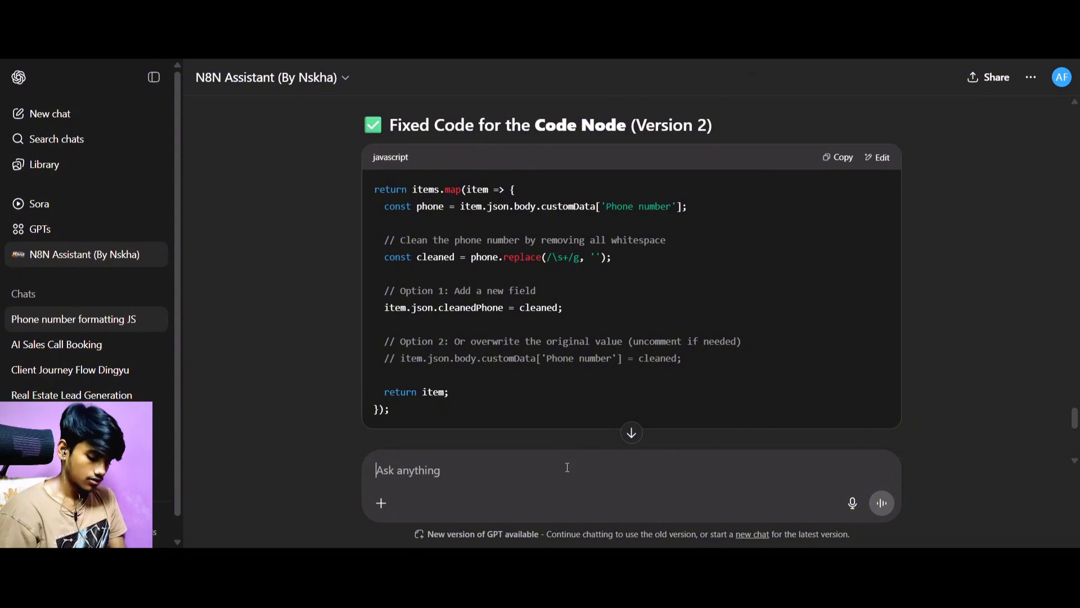
text(I just want to)
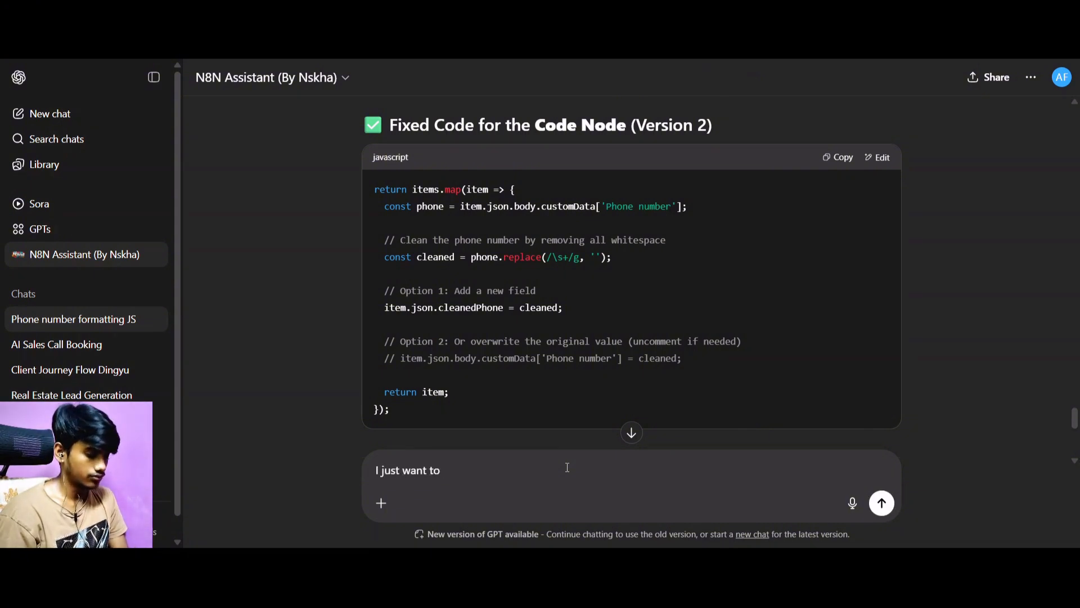
text( form)
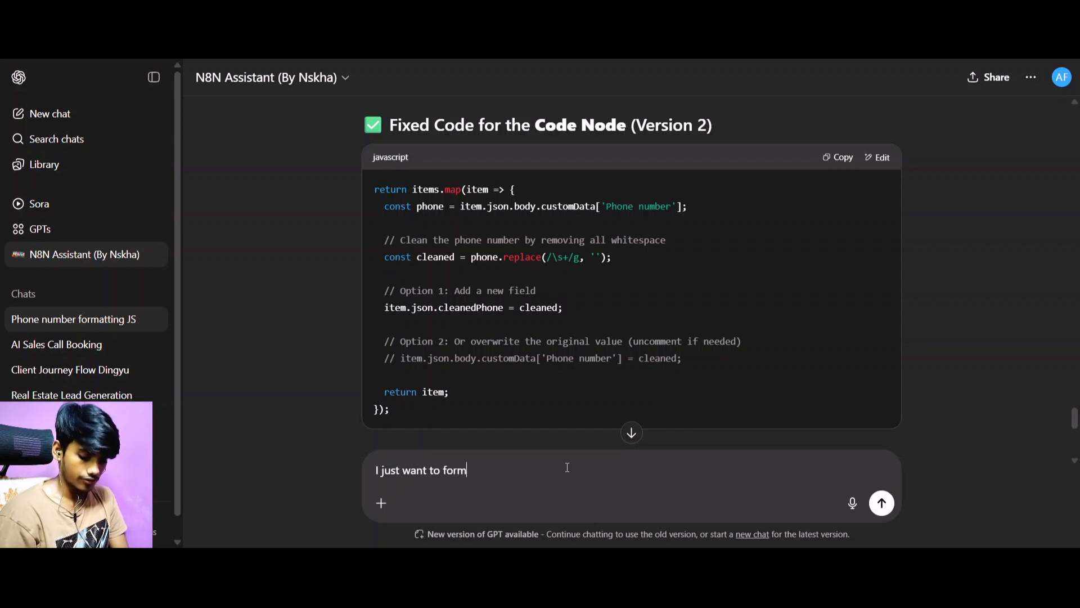
text(at the number)
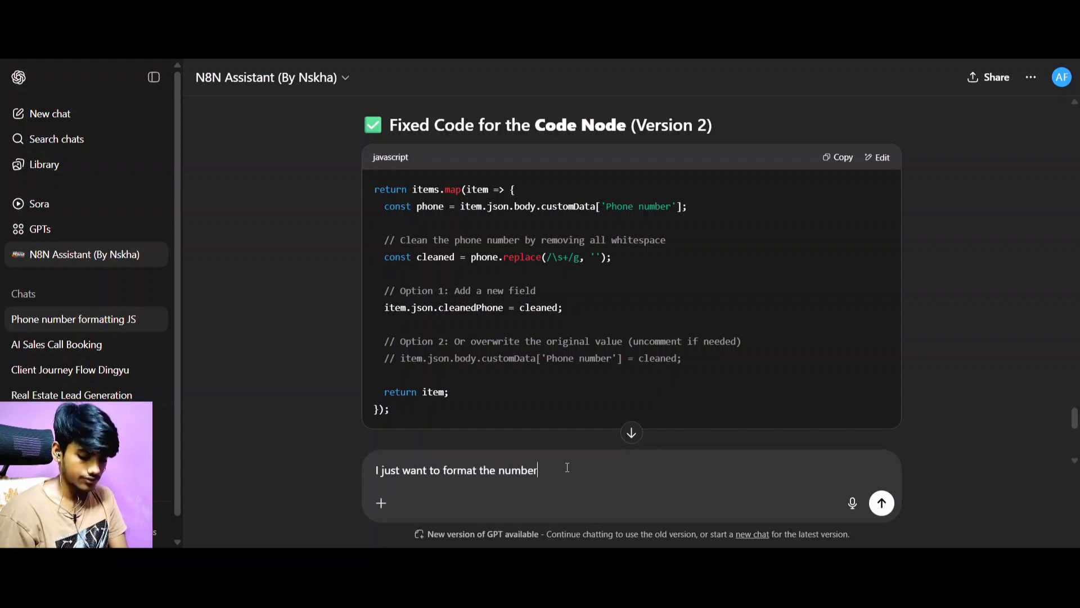
key(Return)
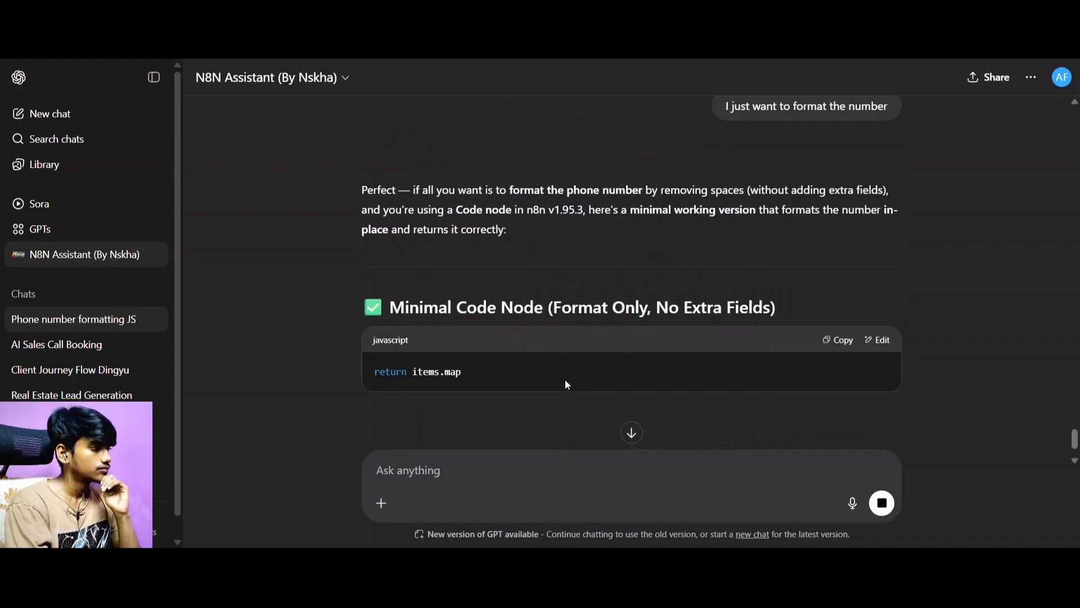
Replace the JavaScript in n8n's Code node with the assistant's "Minimal Code Node (Format Only, No Extra Fields)" version, execute it and check the output's phone number.
scroll(630, 332, down, 1)
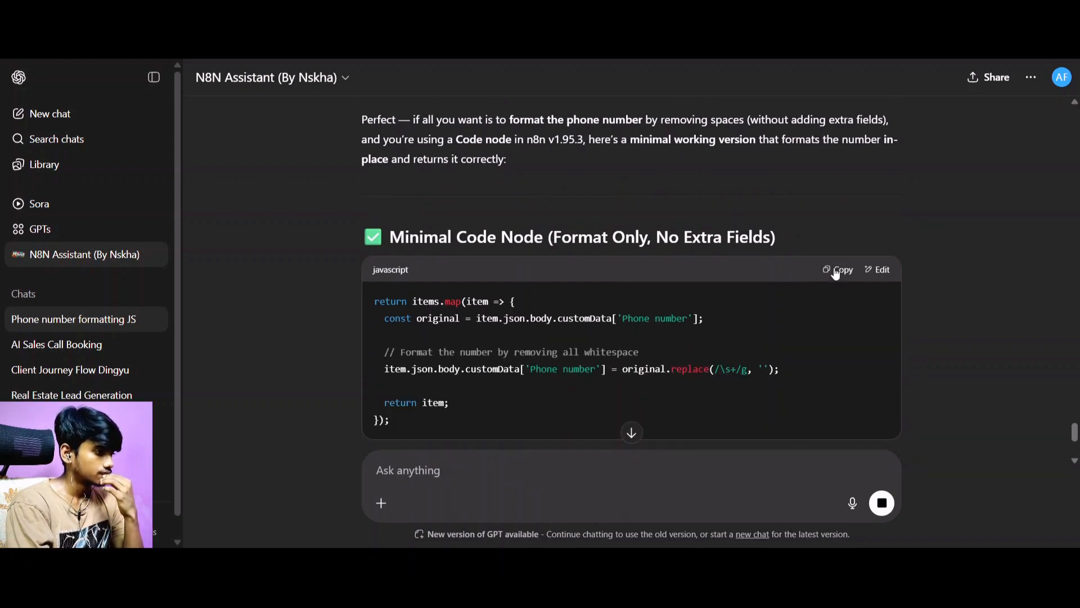
click(836, 274)
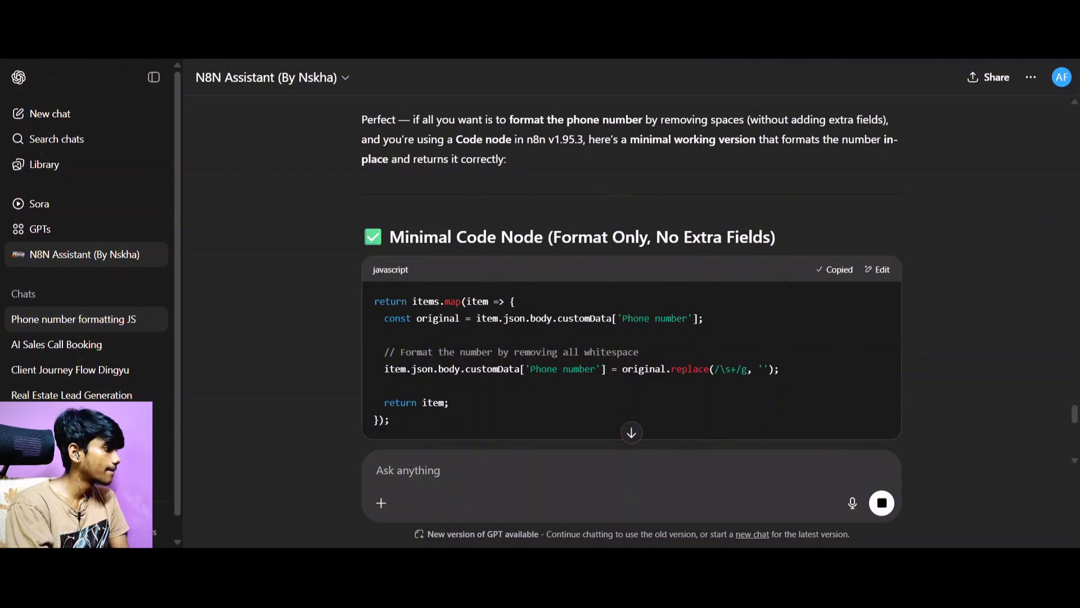
key(alt+Tab)
scroll(471, 417, down, 1)
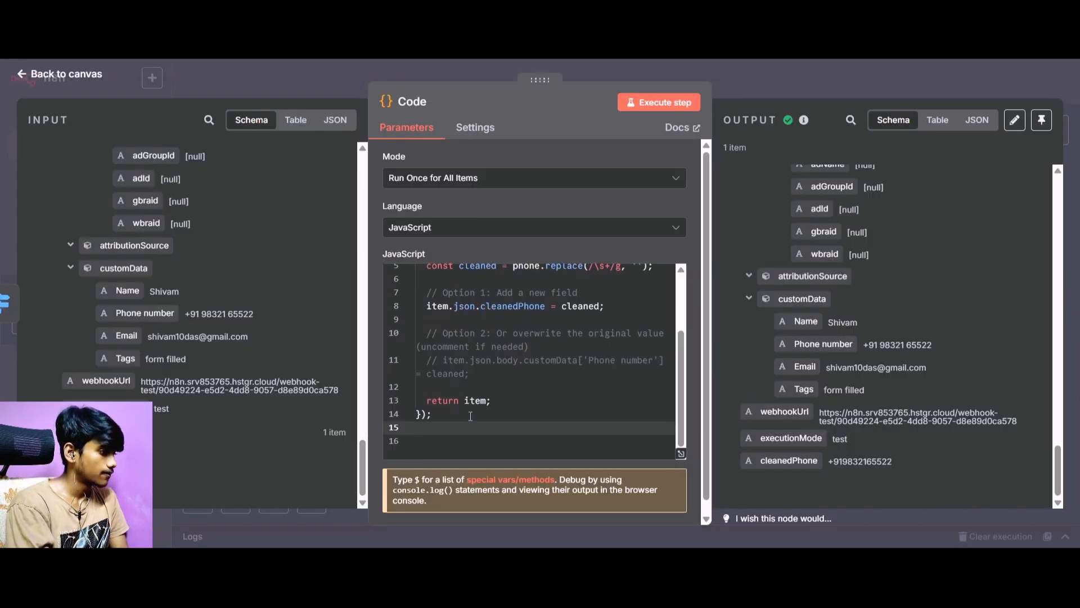
drag(473, 427, 396, 252)
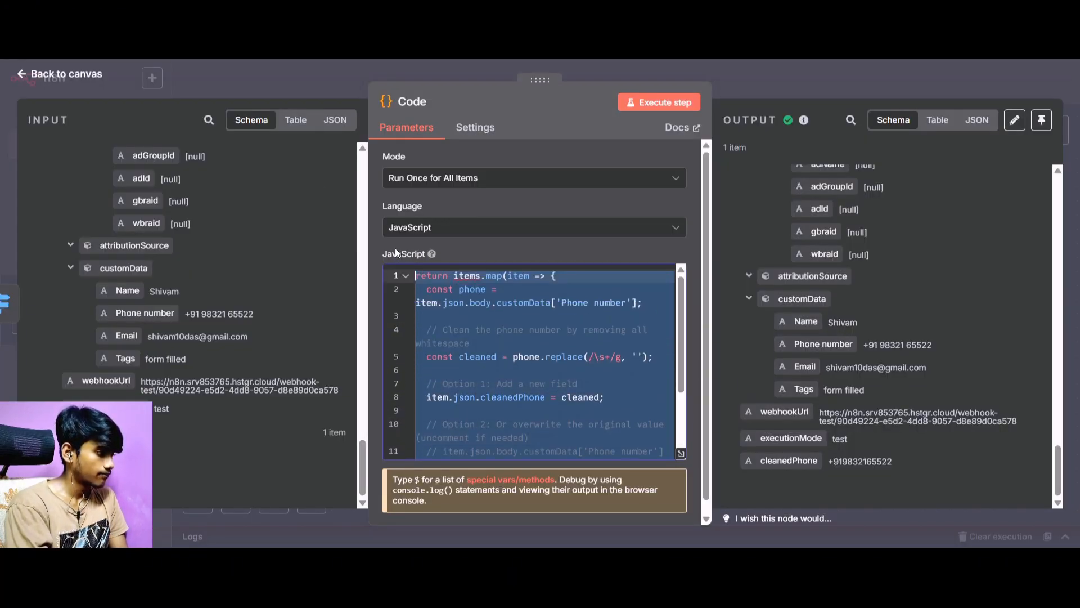
key(ctrl+v)
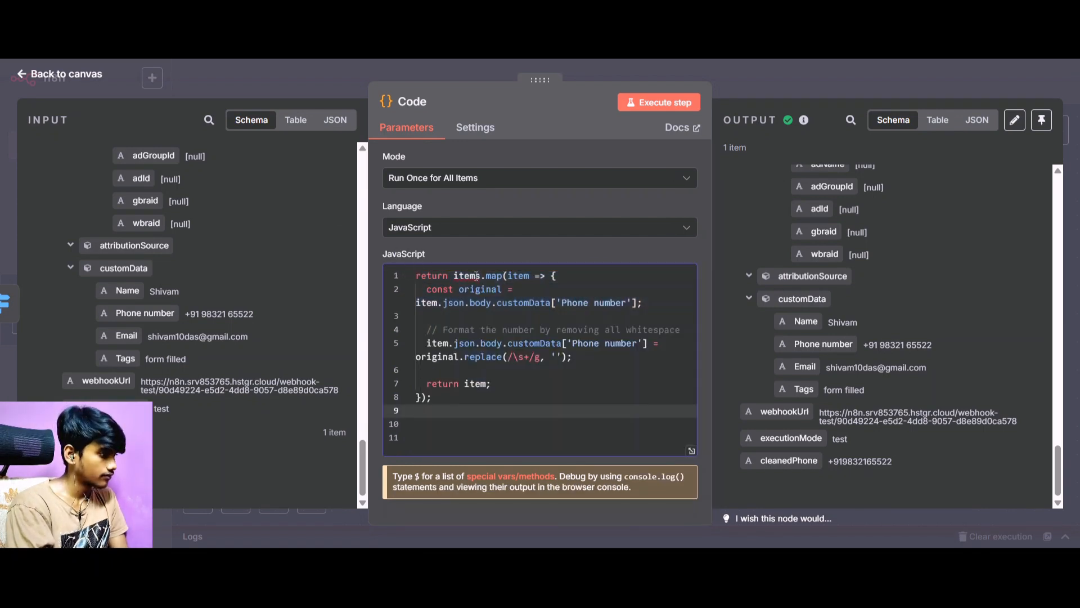
click(634, 105)
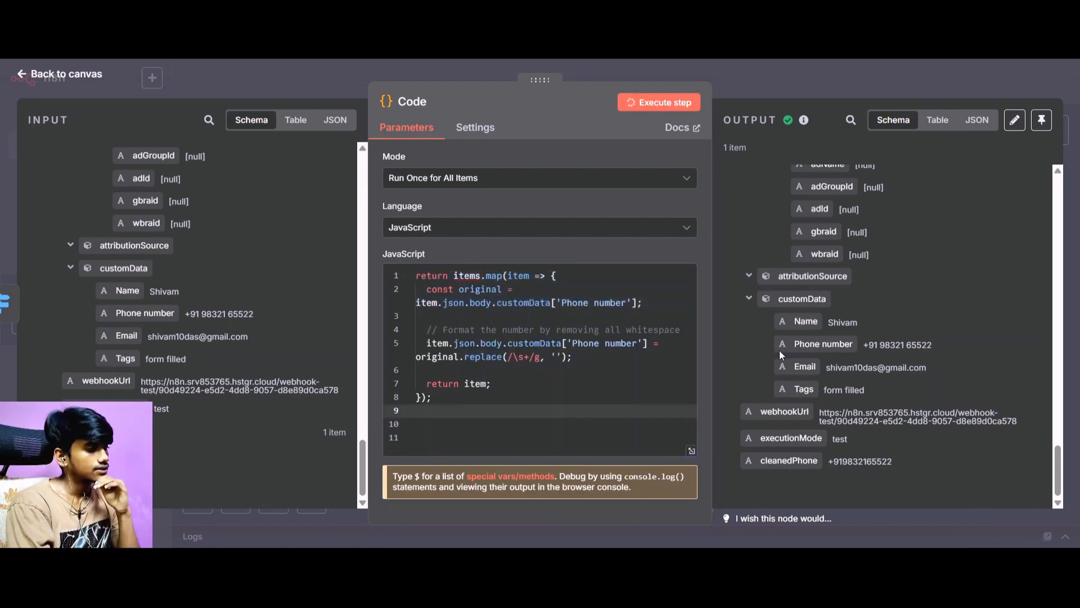
key(Down)
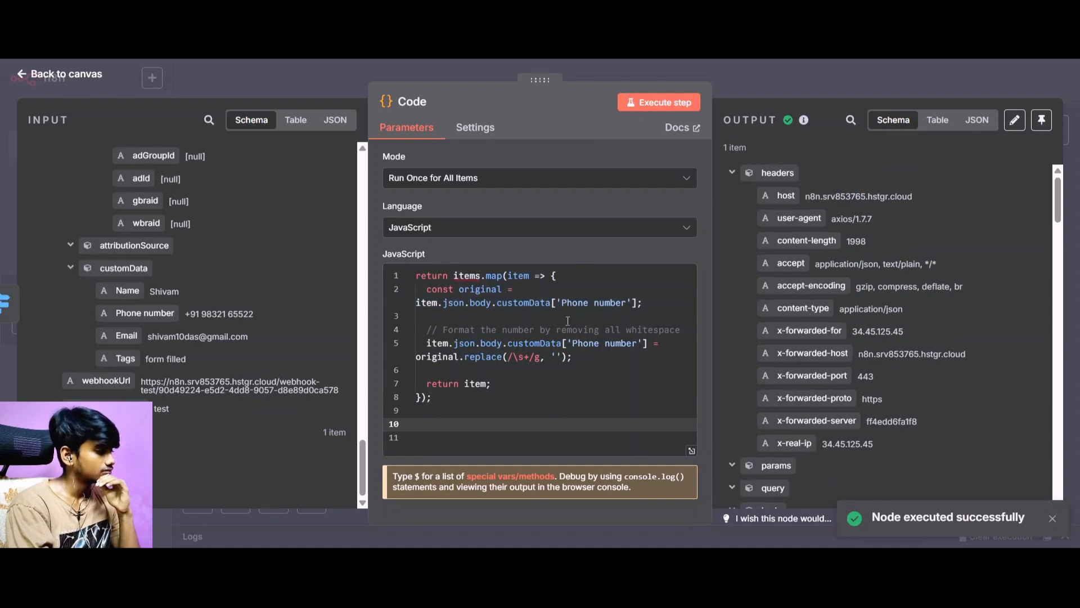
scroll(776, 318, down, 10)
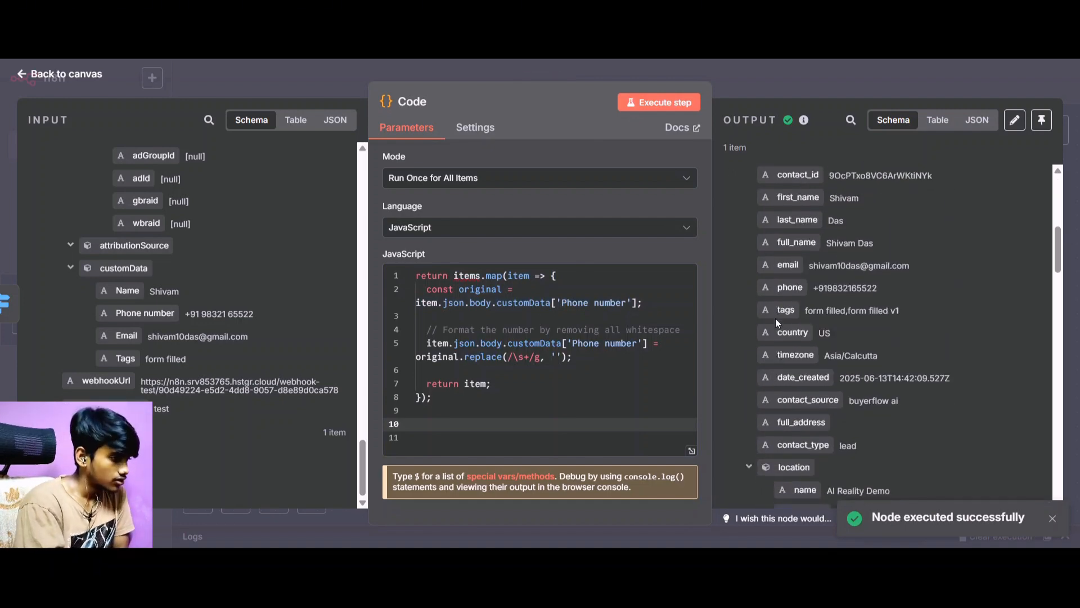
scroll(775, 318, down, 5)
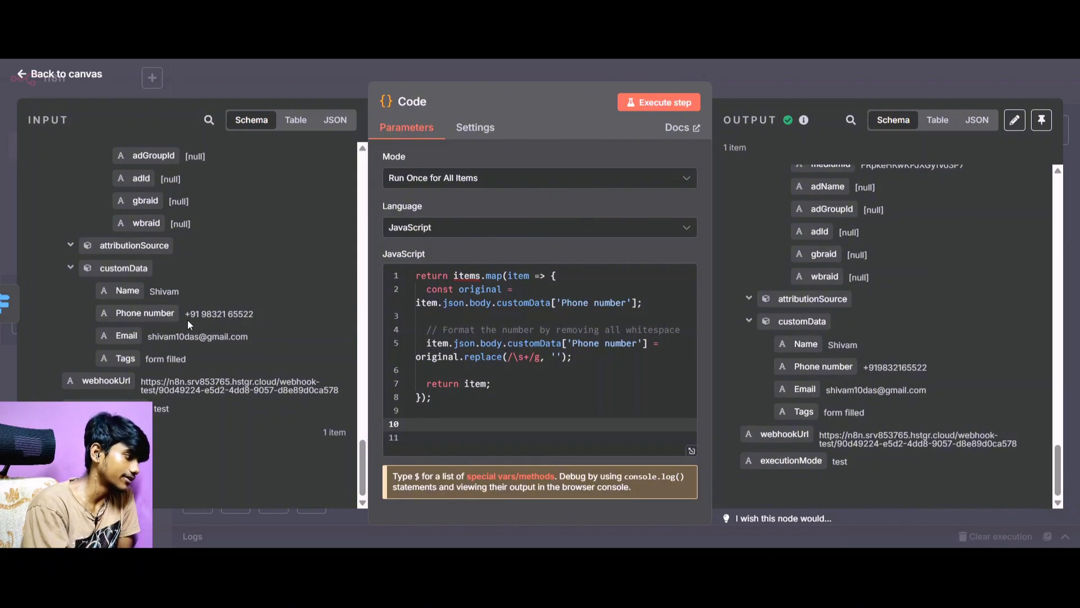
Add an HTTP Request node after the Code node on the initial call branch and set its method to POST.
click(34, 84)
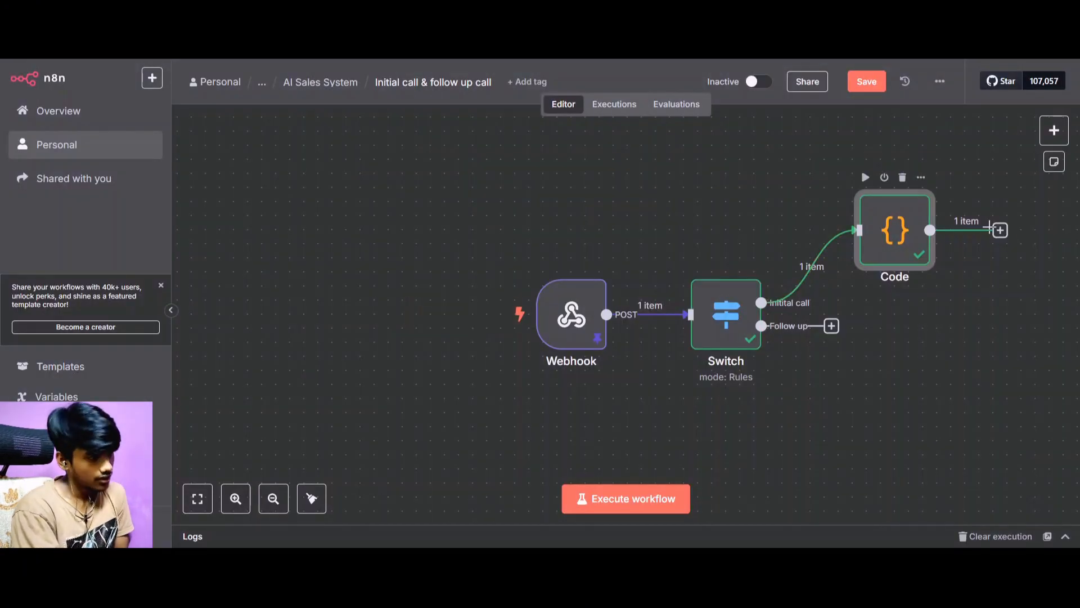
click(1000, 229)
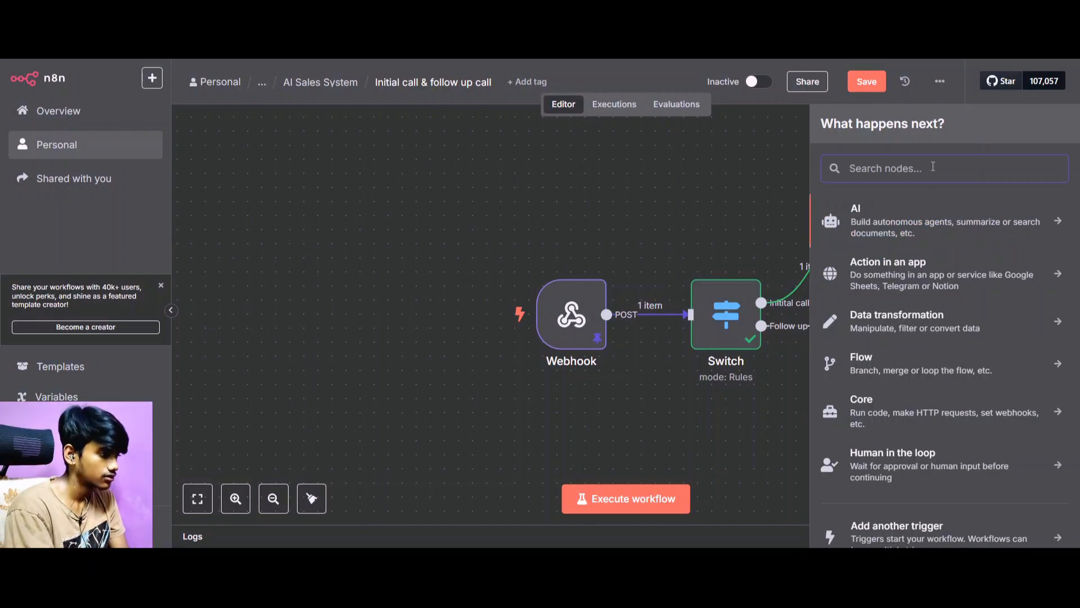
text(htt)
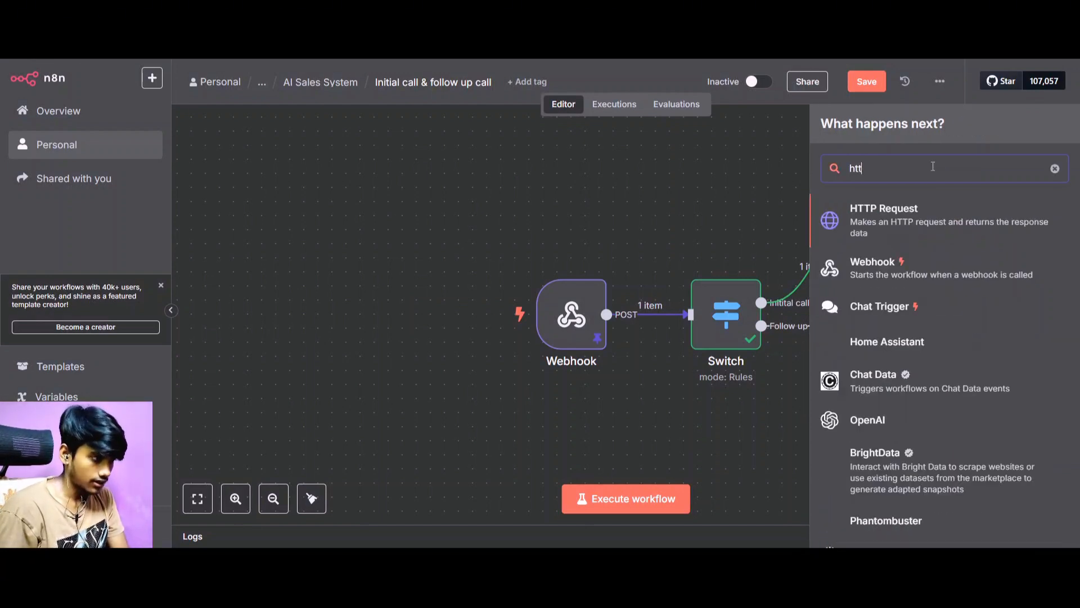
click(940, 233)
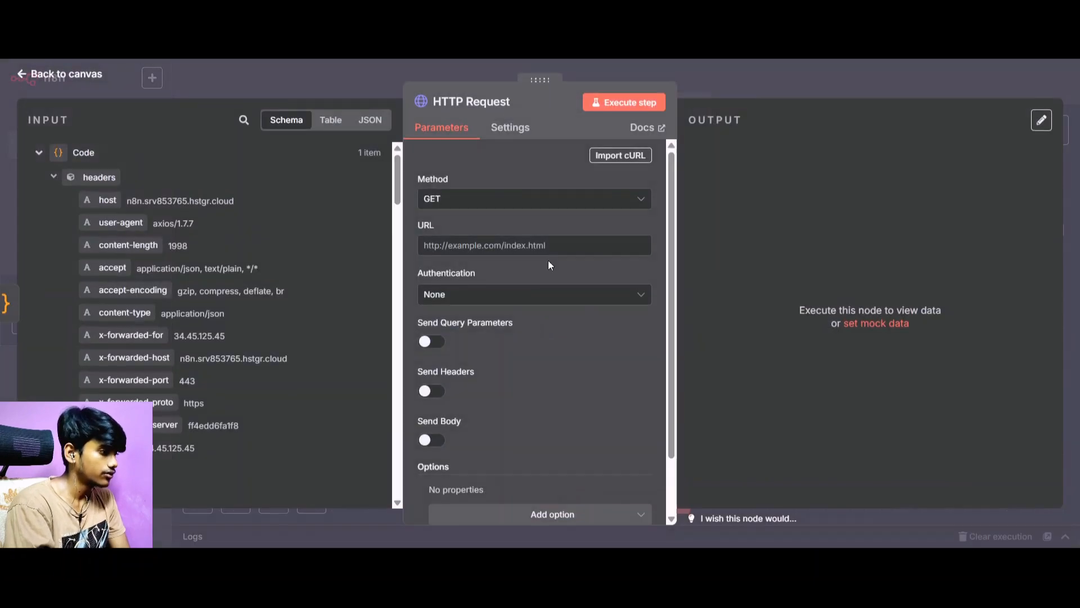
click(504, 203)
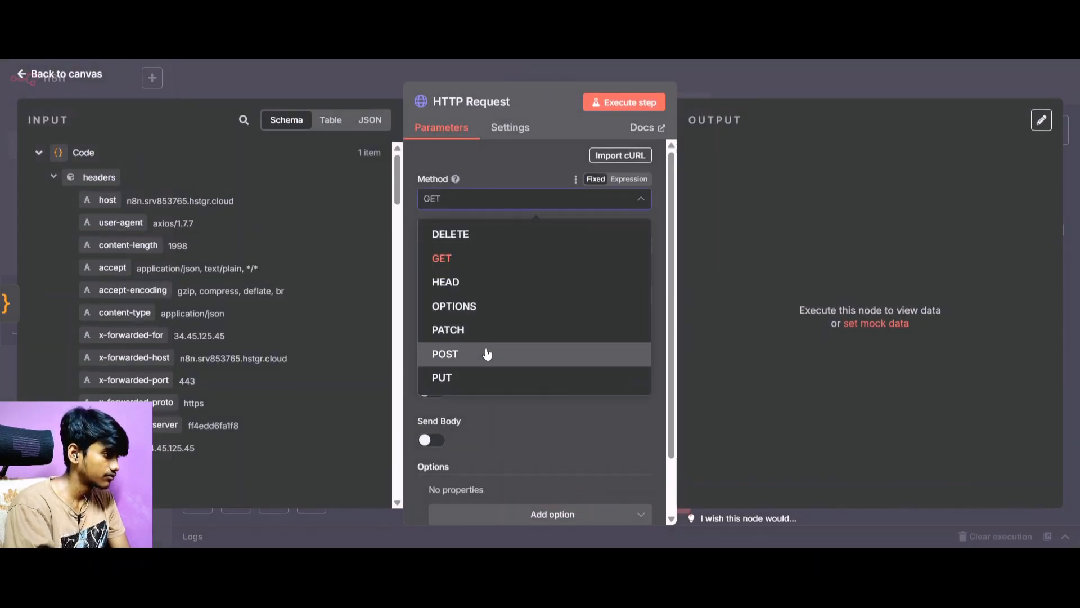
click(485, 353)
click(481, 250)
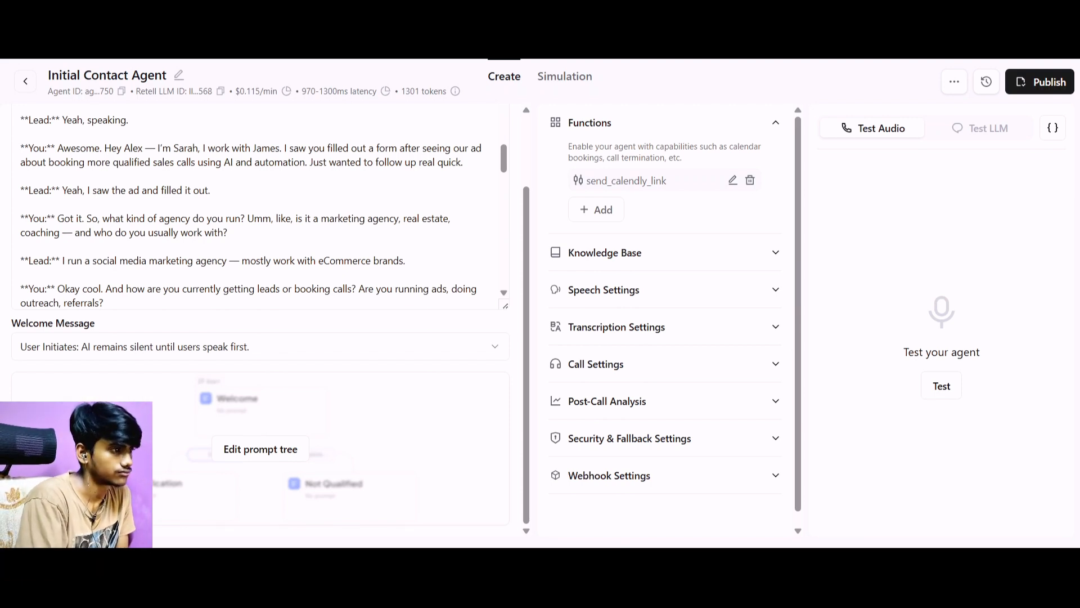
Search Google for "retell ai api documentation" in a new browser tab and open Retell AI's Create Phone Call API reference.
key(ctrl+t)
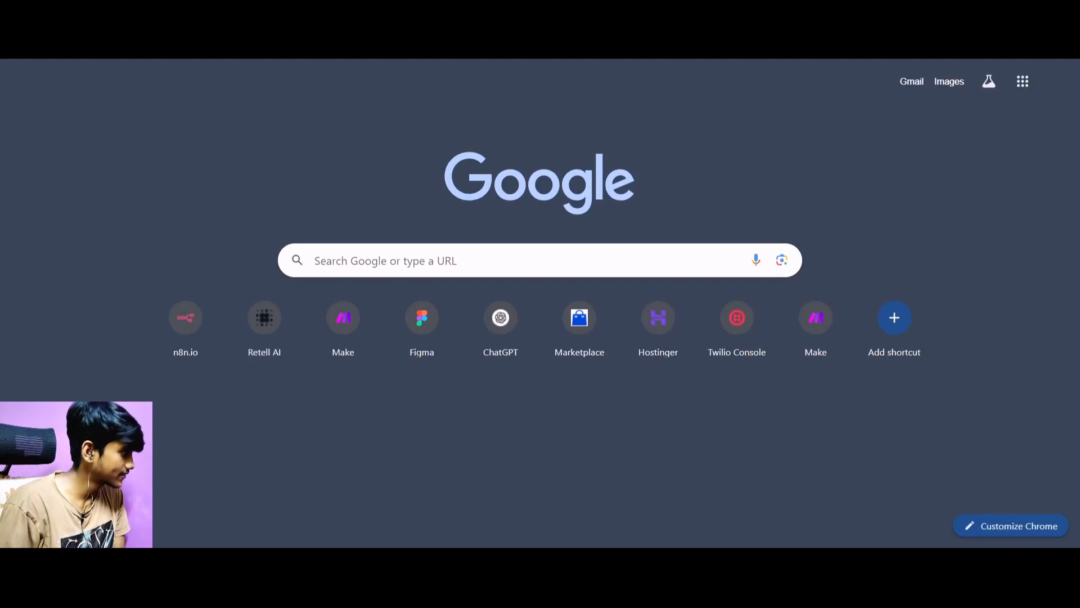
text(retell ai)
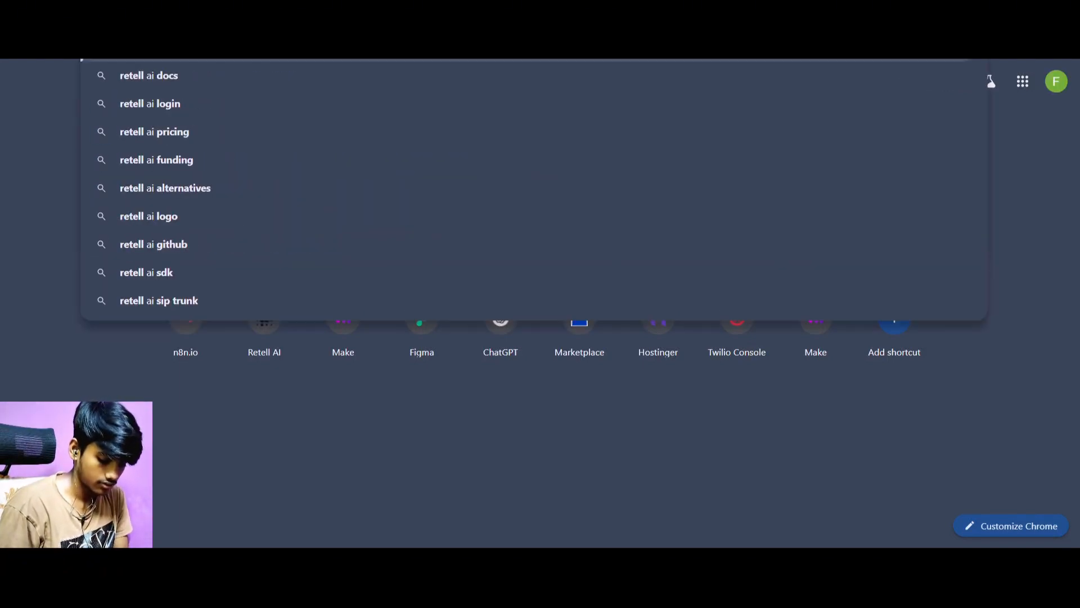
text( document)
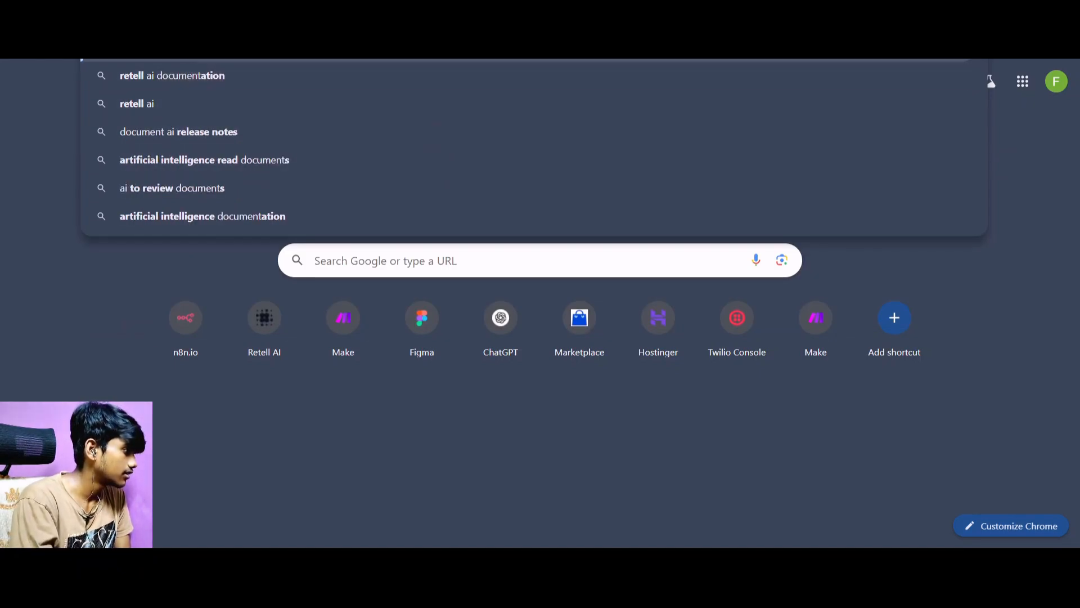
text(api)
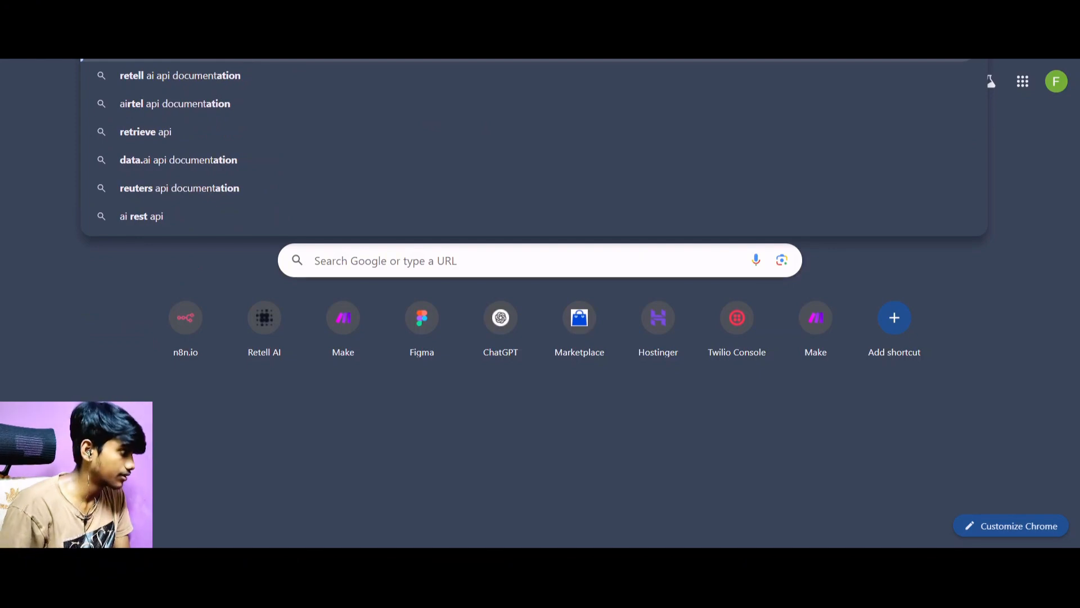
click(197, 70)
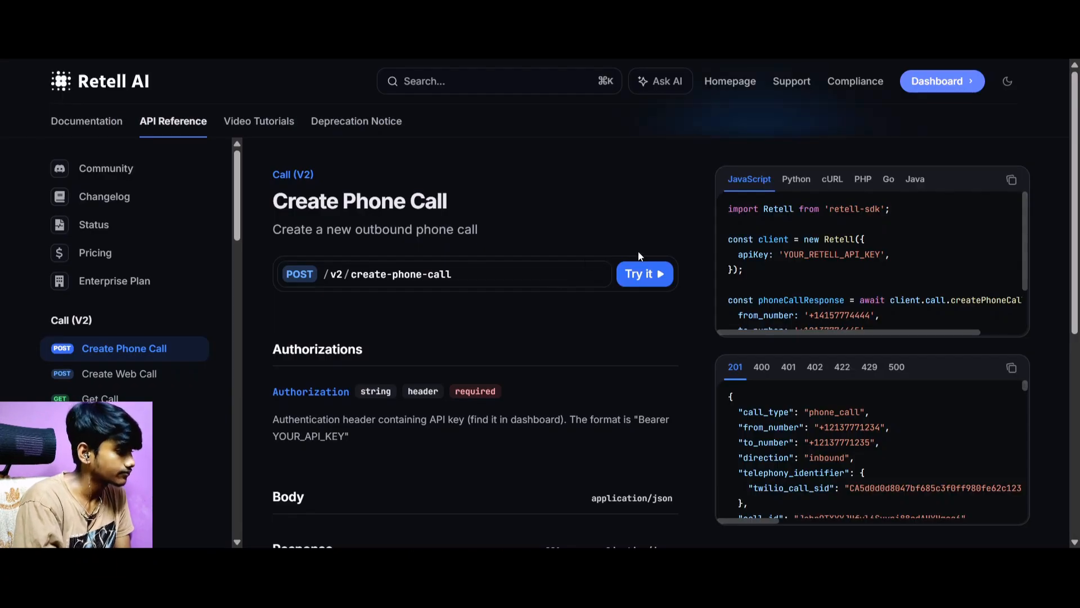
click(833, 179)
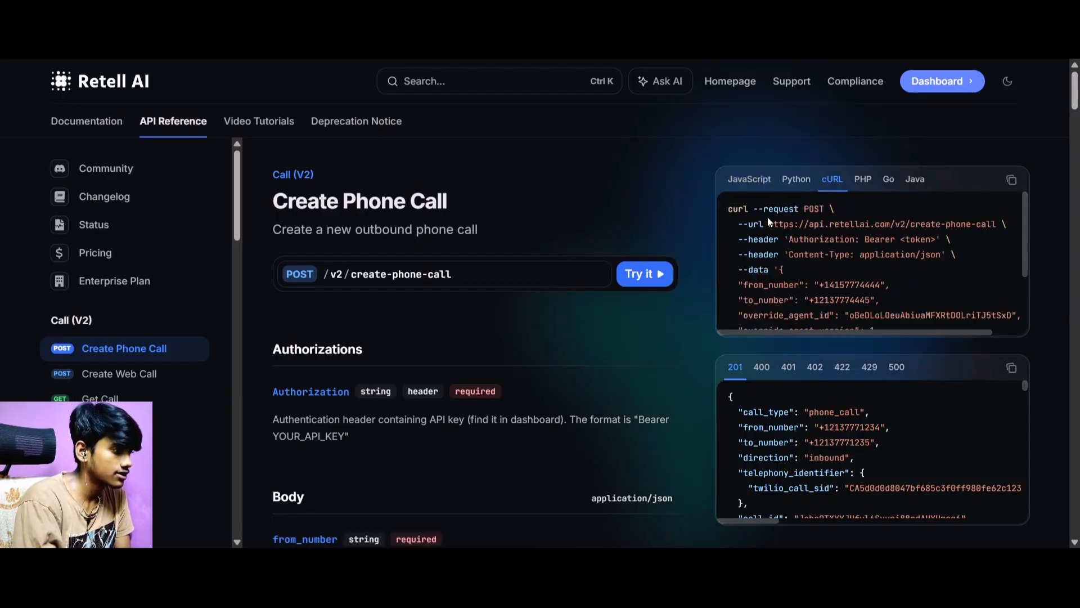
drag(769, 224, 966, 219)
key(ctrl+c)
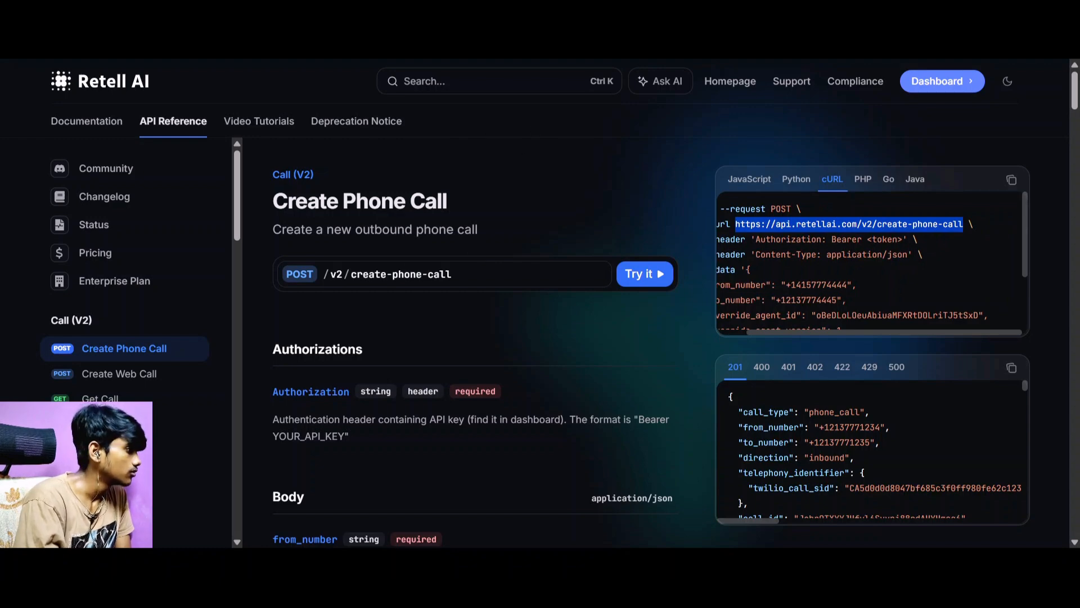
key(alt+Tab)
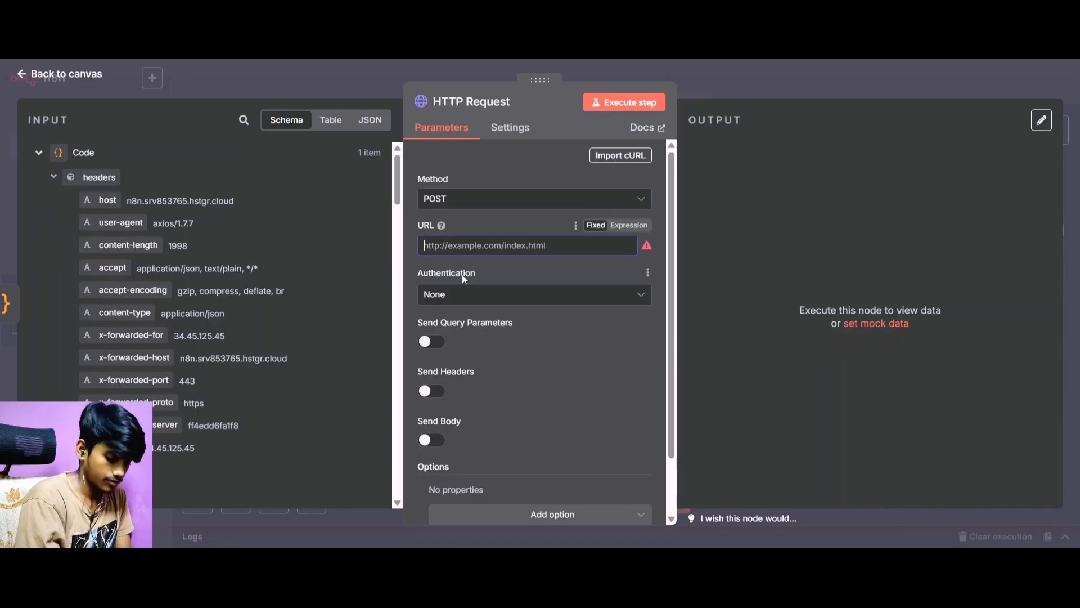
key(ctrl+v)
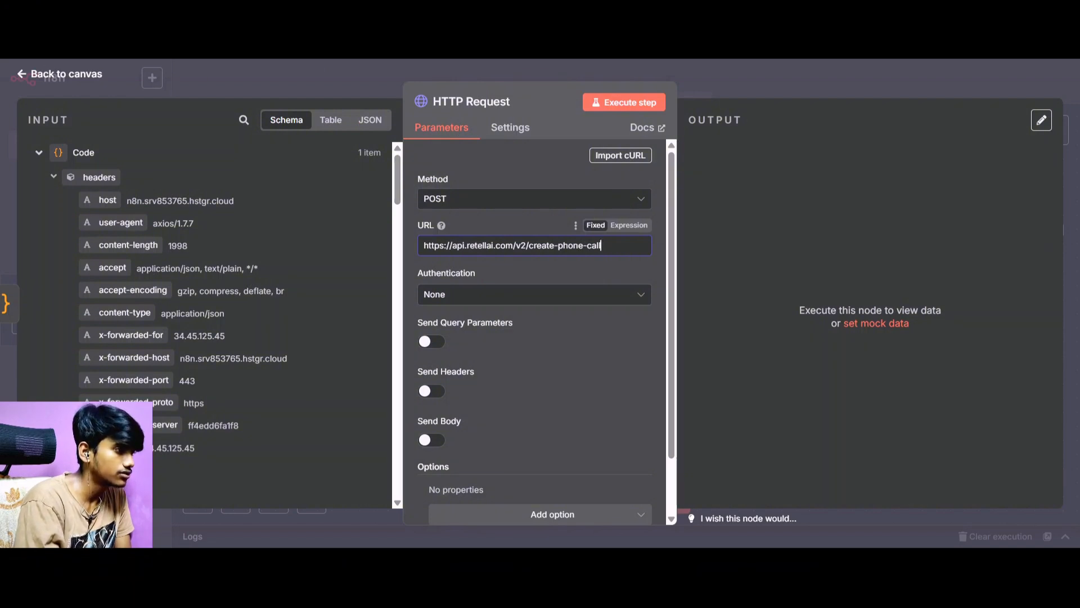
Copy the complete cURL example from Retell AI's Create Phone Call reference and import it into n8n's HTTP Request node.
key(alt+Tab)
click(1018, 190)
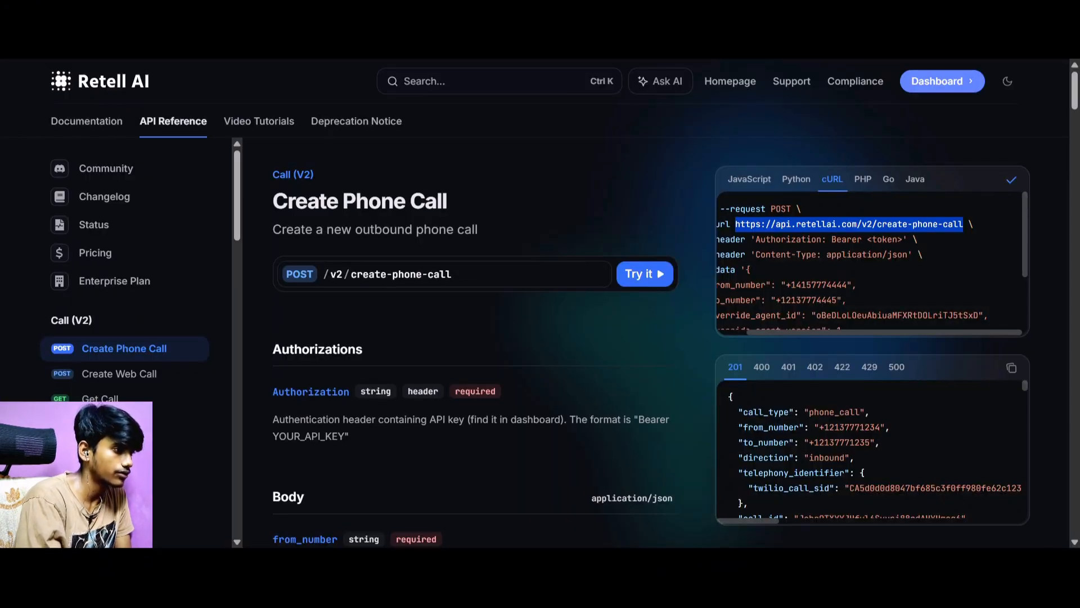
key(alt+Tab)
click(622, 156)
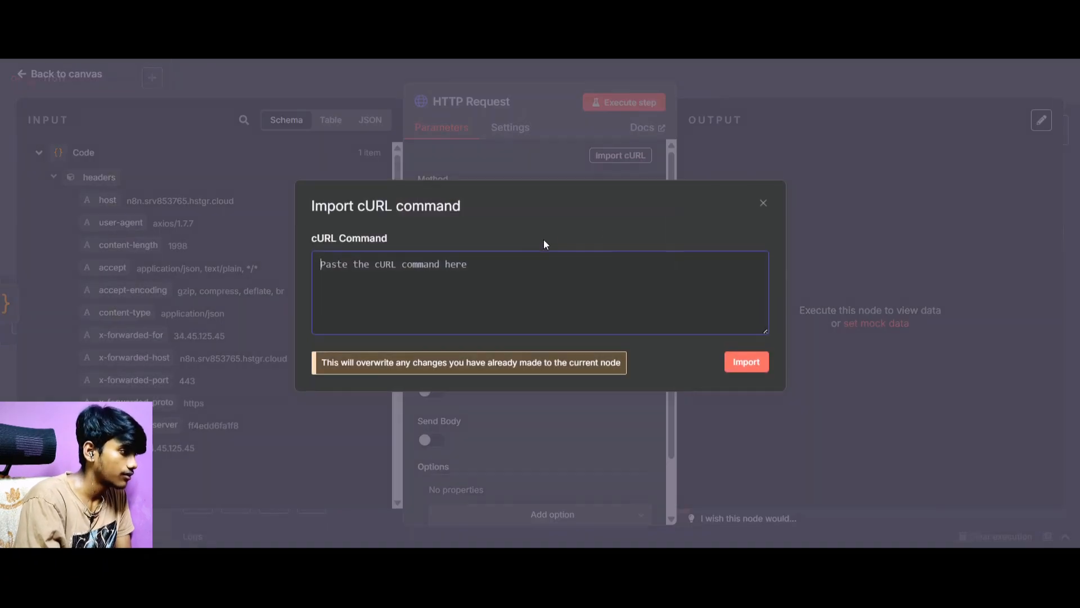
key(ctrl+v)
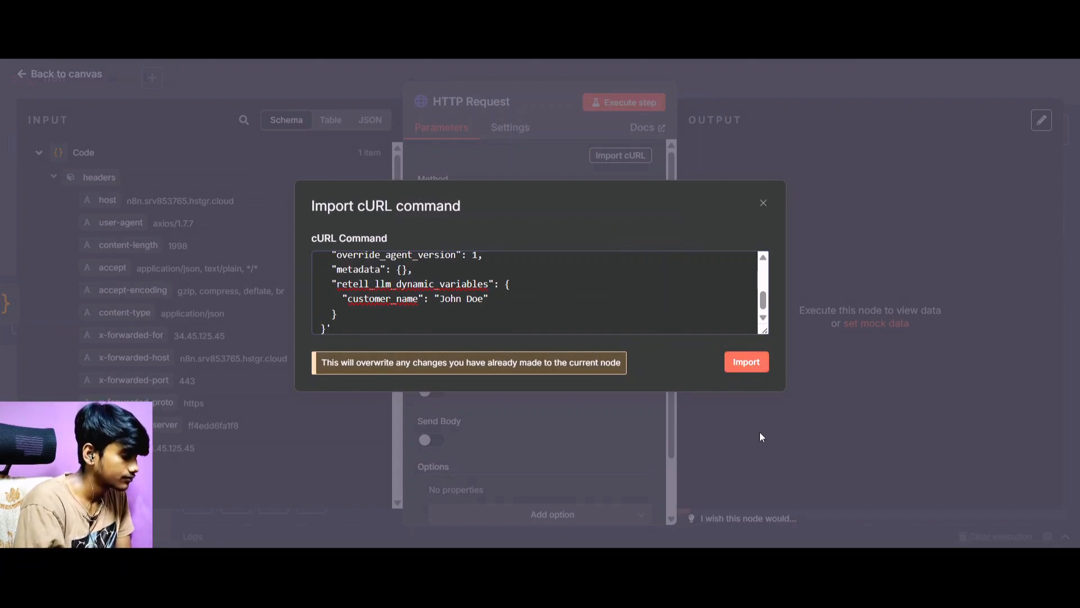
Examine the HTTP Request node's imported URL, Authorization header and JSON body.
scroll(548, 304, down, 2)
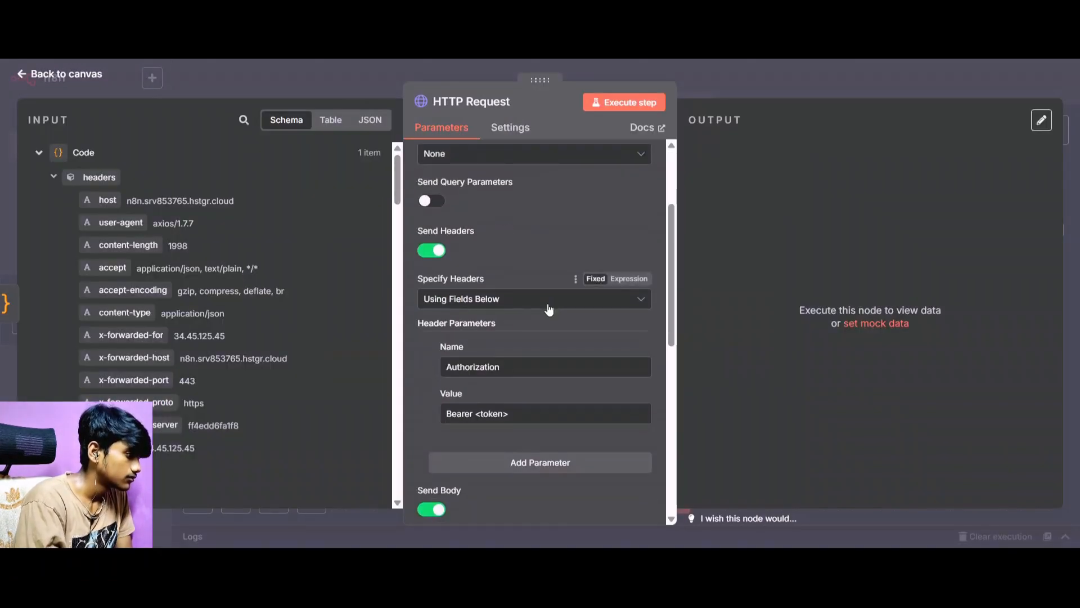
scroll(548, 308, up, 2)
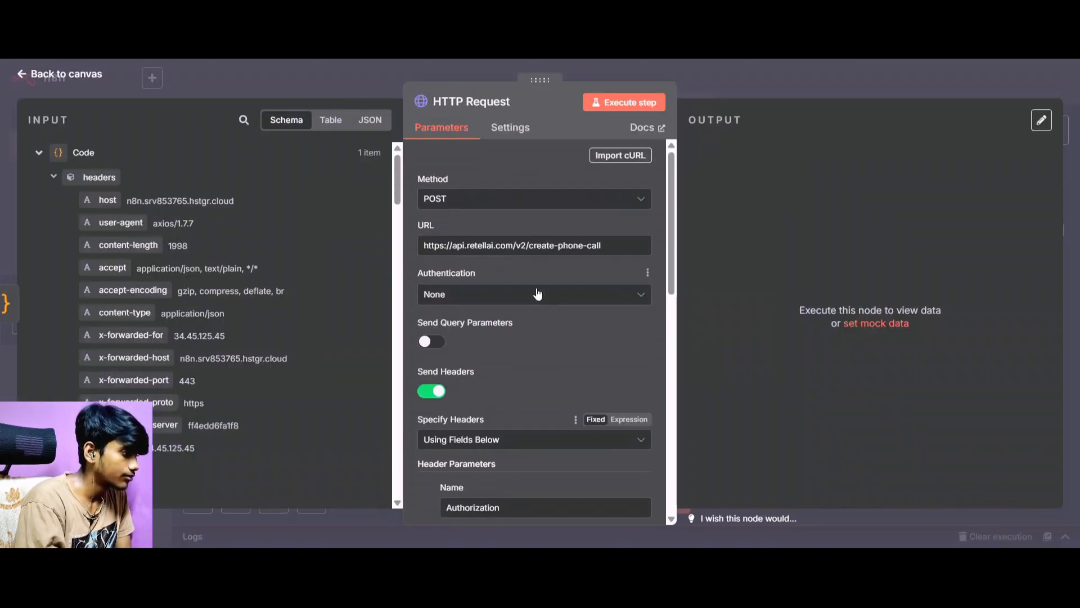
scroll(538, 294, down, 5)
scroll(548, 297, down, 4)
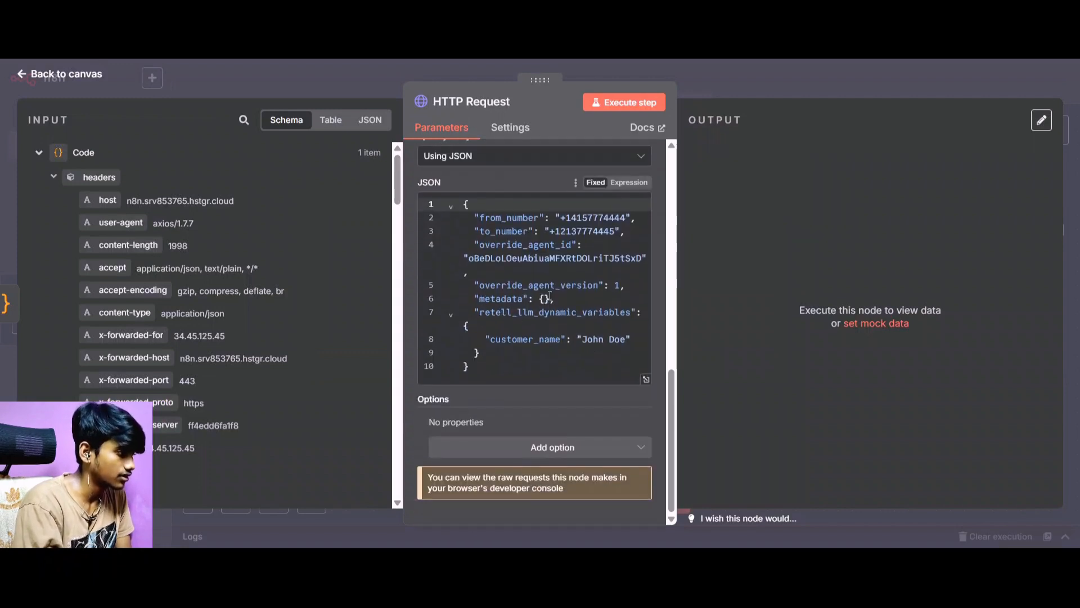
scroll(575, 294, up, 5)
scroll(569, 302, down, 4)
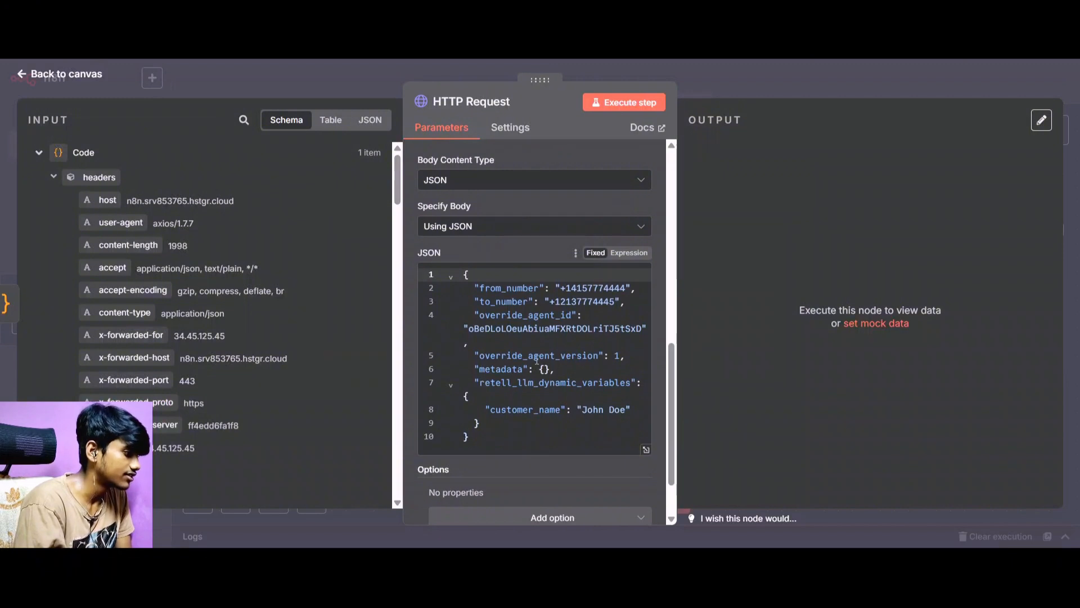
scroll(521, 332, up, 5)
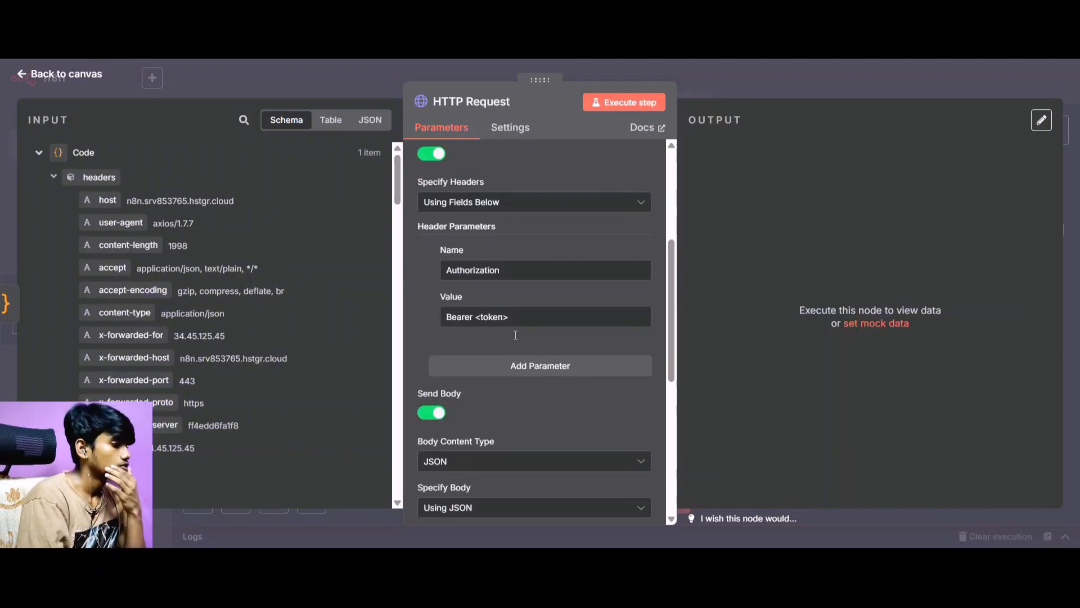
scroll(517, 309, up, 4)
scroll(518, 309, down, 1)
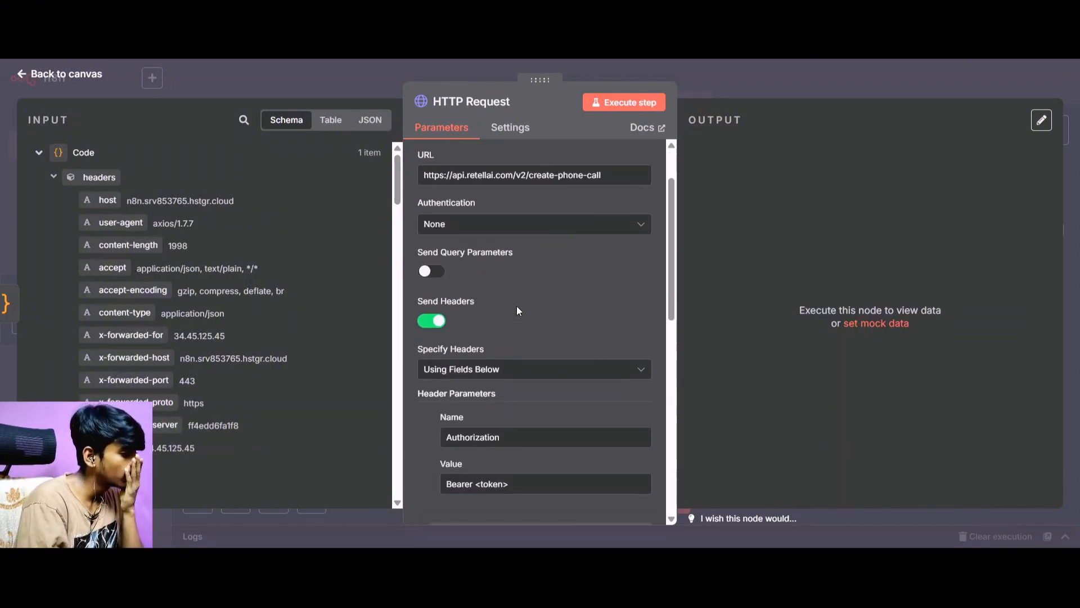
scroll(526, 310, down, 3)
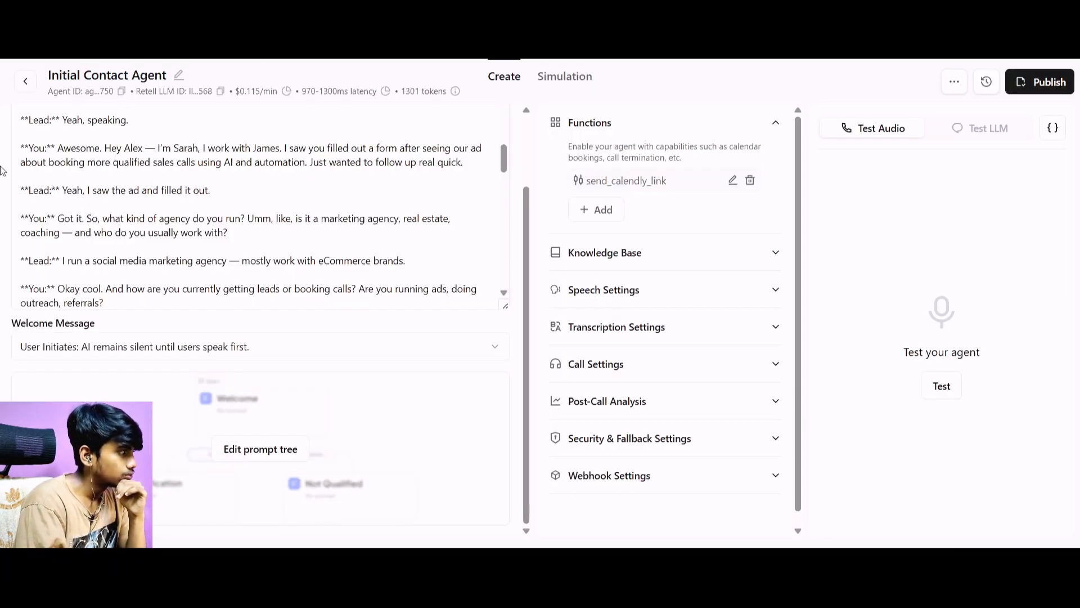
Switch to the Retell AI dashboard, leave the Initial Contact Agent and open the workspace's API keys.
click(27, 82)
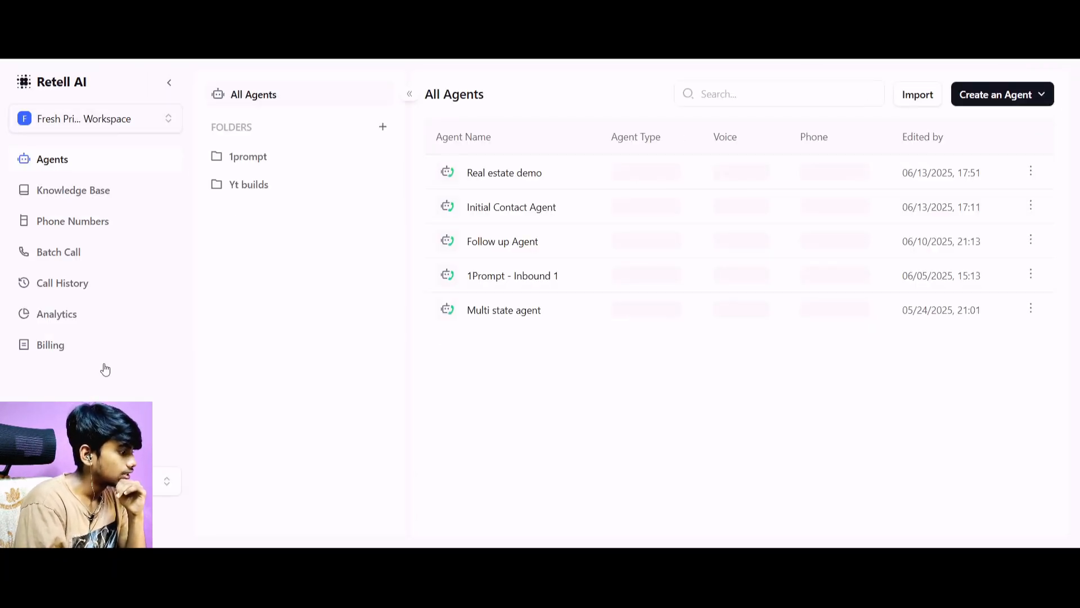
click(95, 481)
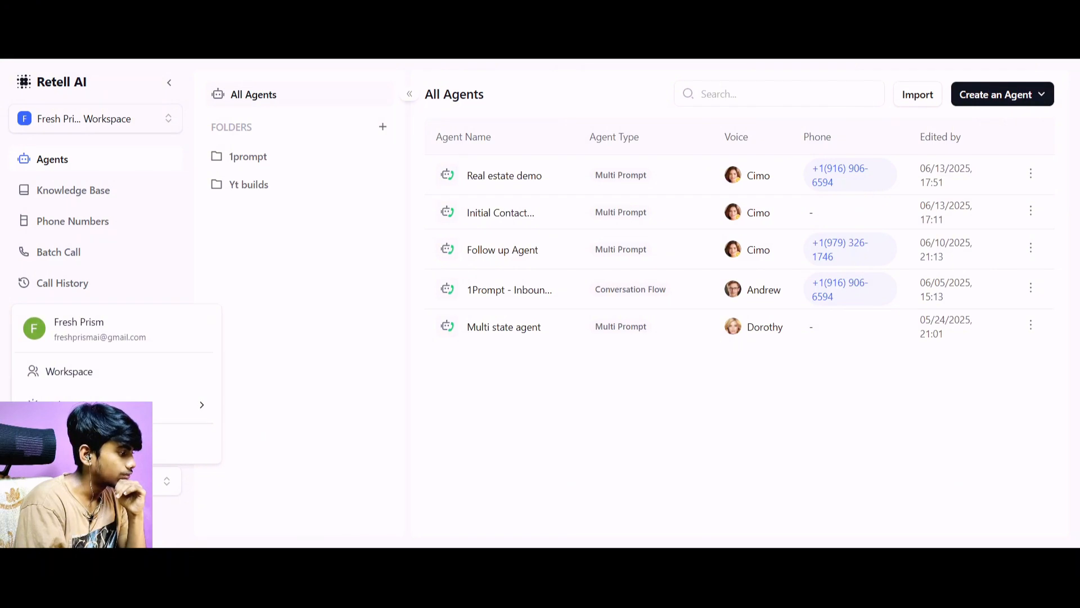
click(96, 481)
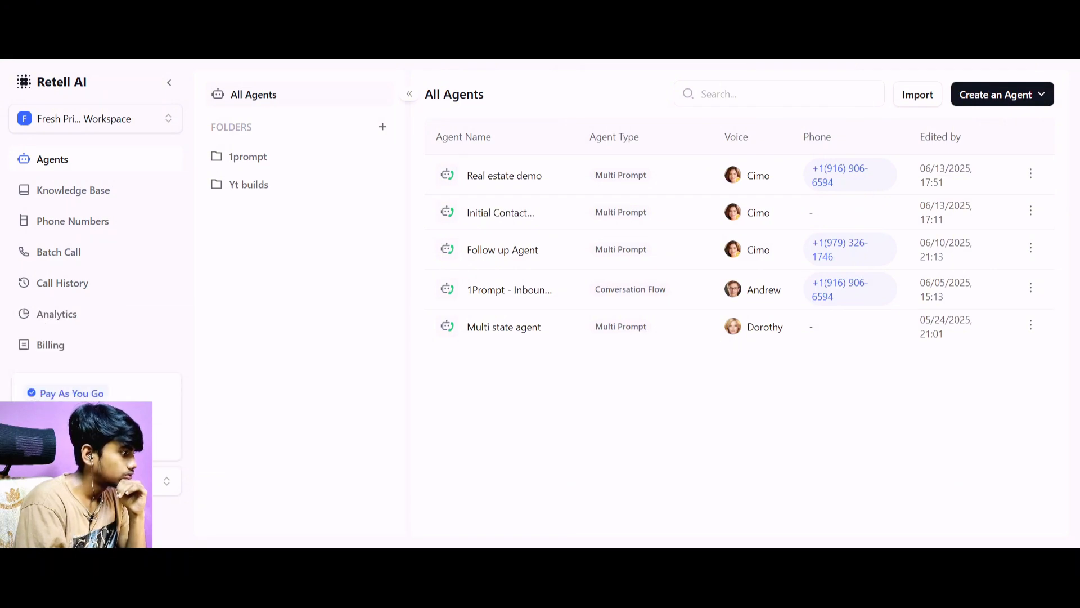
scroll(73, 261, down, 2)
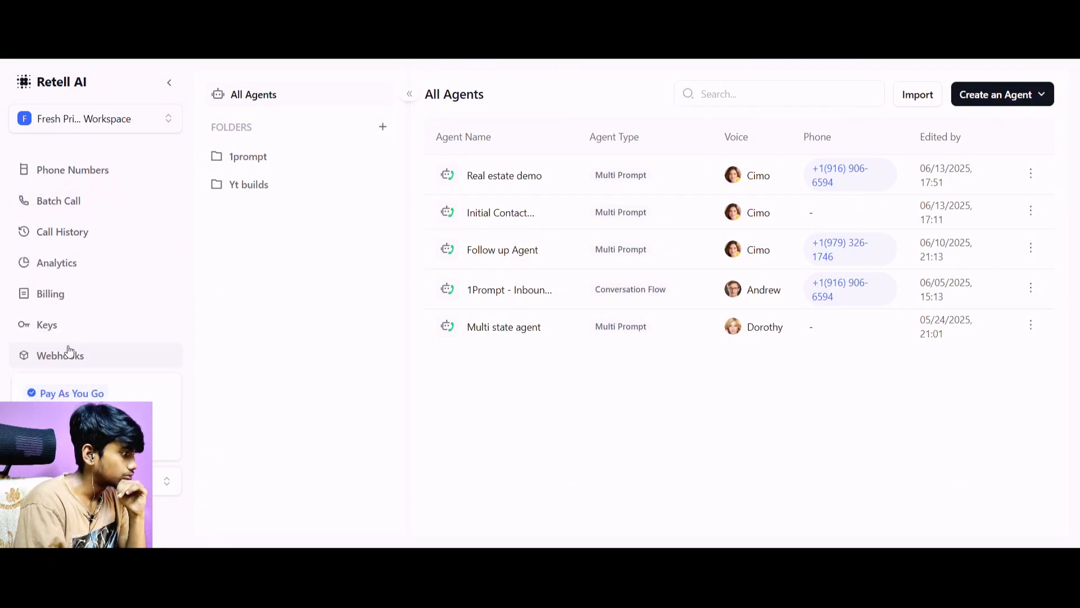
click(66, 332)
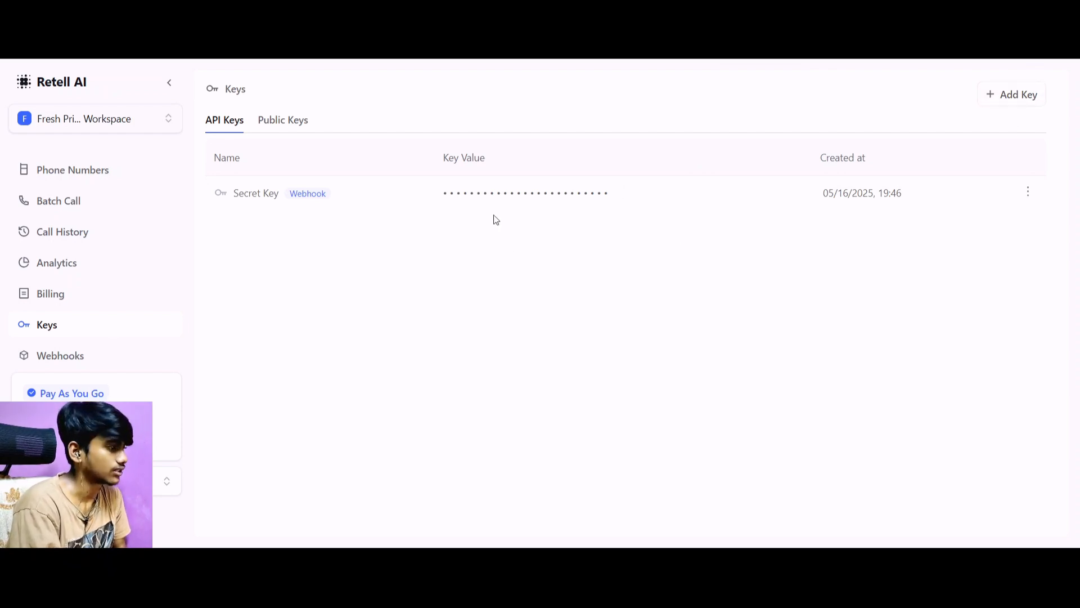
Create a Retell AI API key named "n8n" and copy its key value.
click(1007, 94)
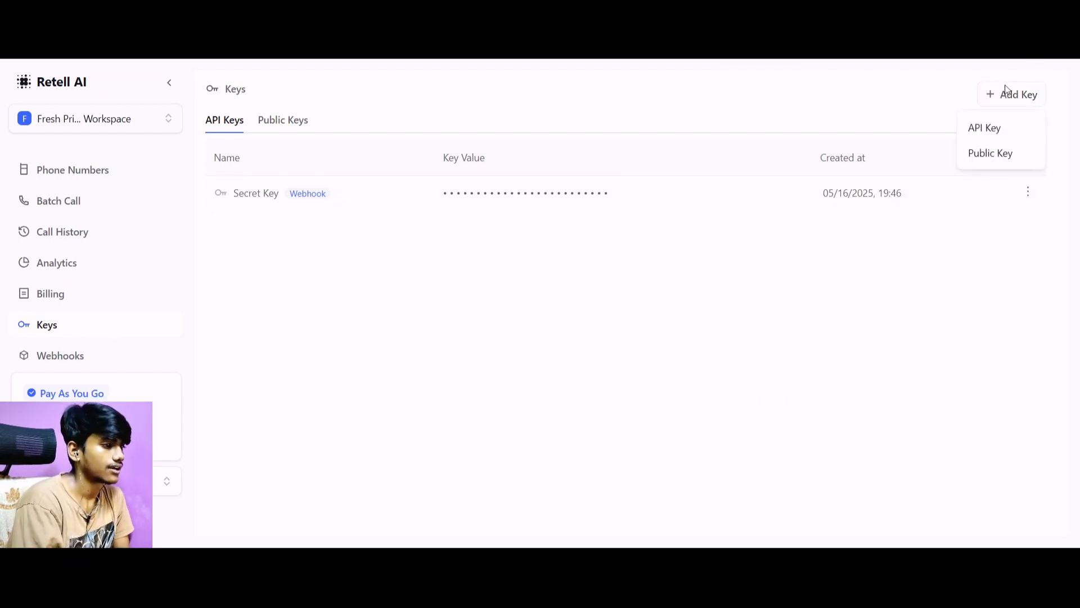
click(986, 134)
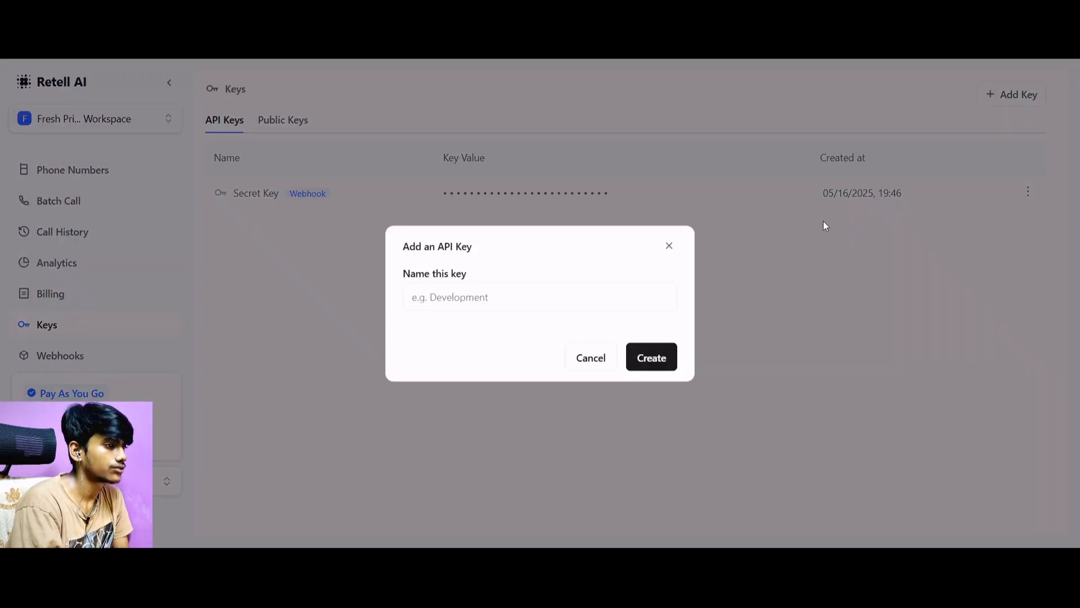
click(585, 304)
text(n8n)
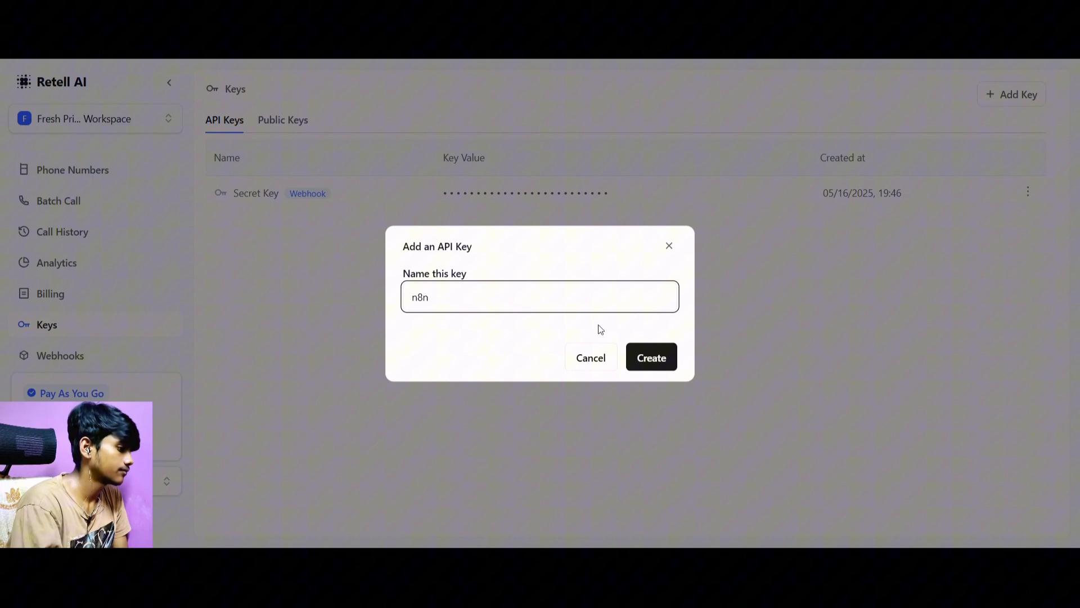
click(638, 367)
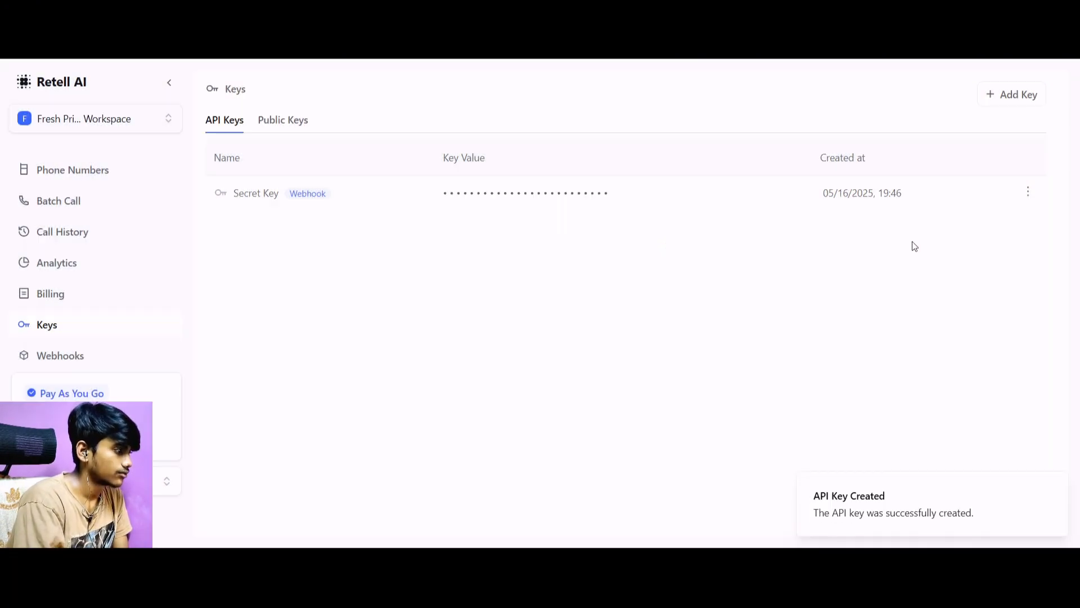
mouse_move(772, 229)
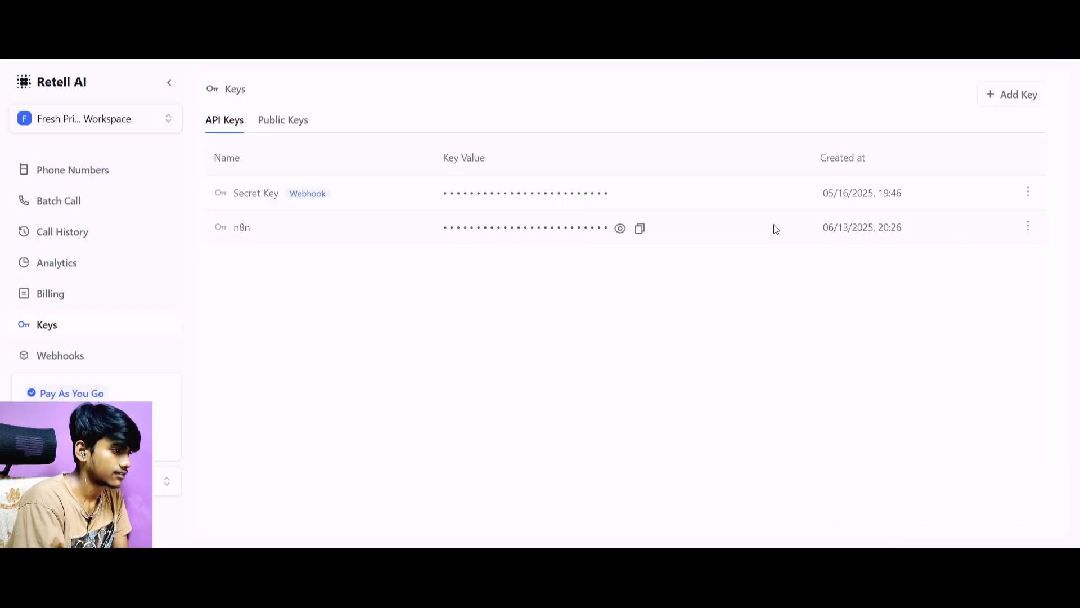
click(638, 229)
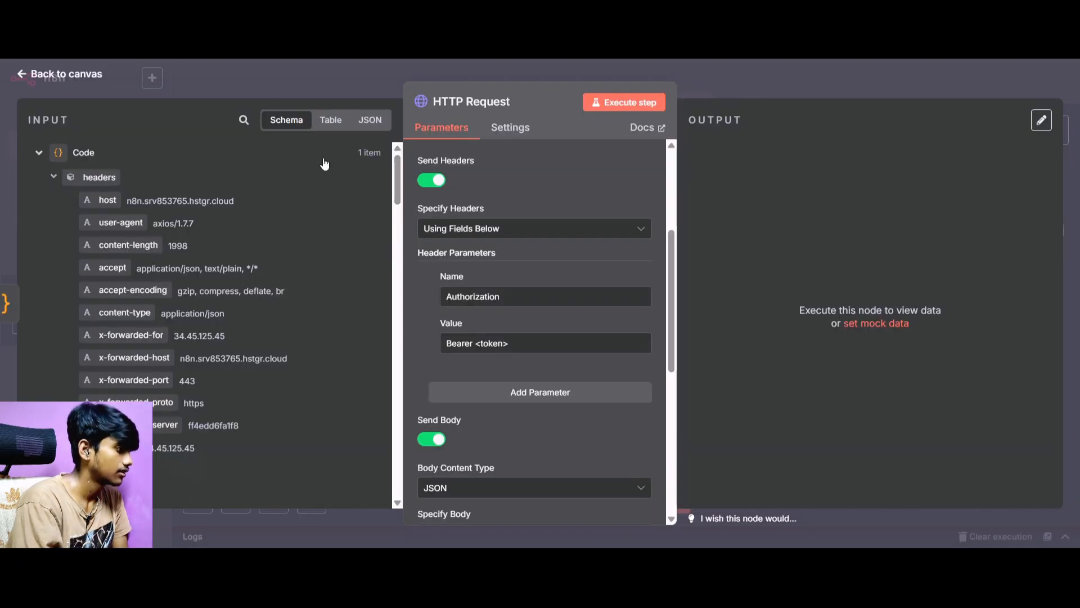
Replace the token placeholder after "Bearer" in the HTTP Request node's Authorization header with the copied Retell AI API key.
scroll(471, 298, down, 5)
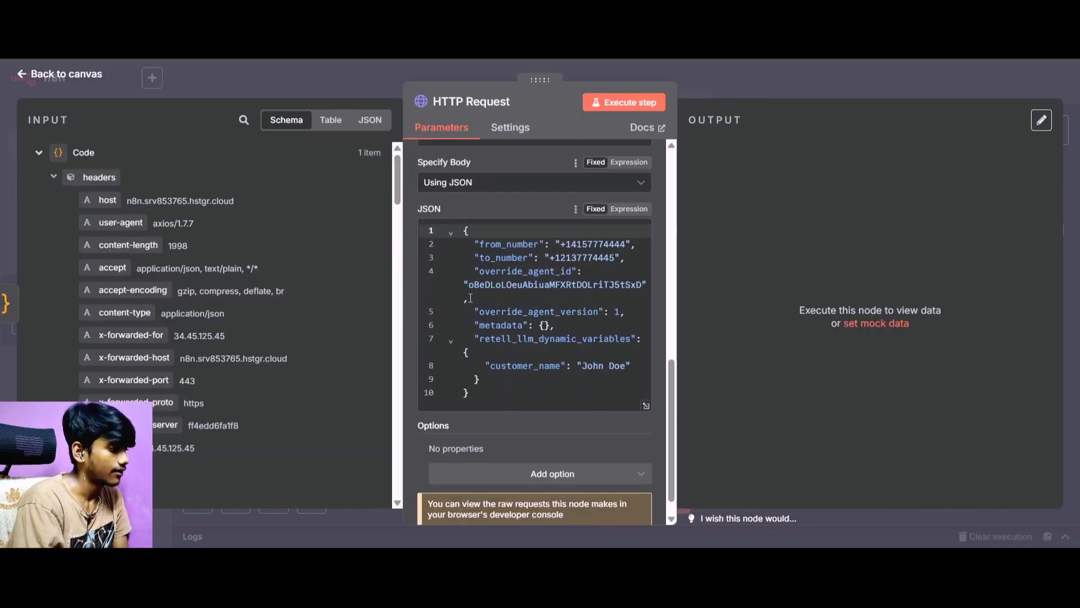
scroll(471, 298, up, 5)
drag(510, 274, 474, 274)
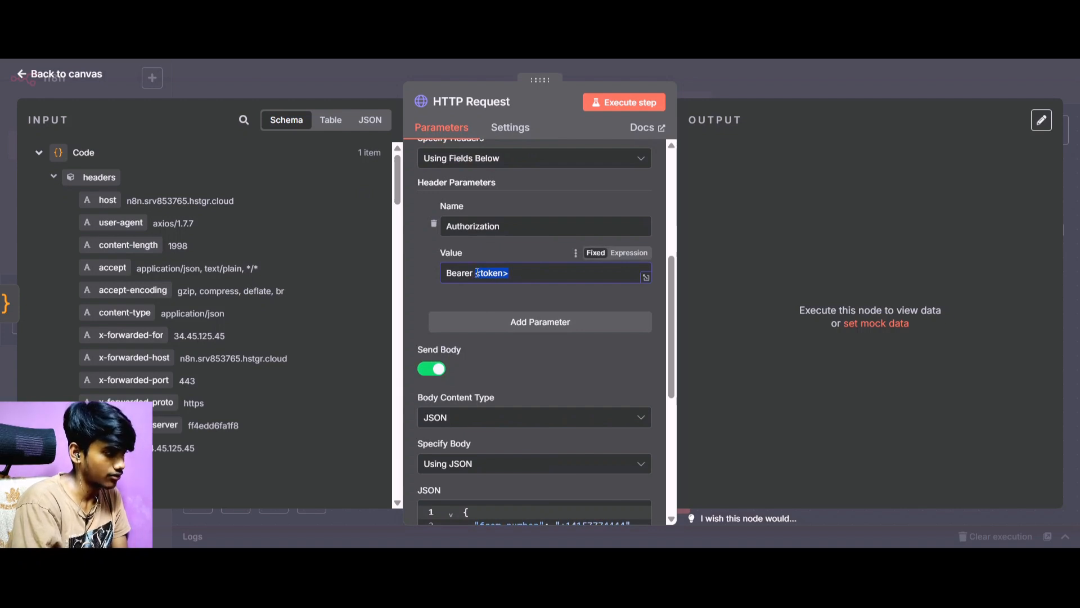
key(ctrl+v)
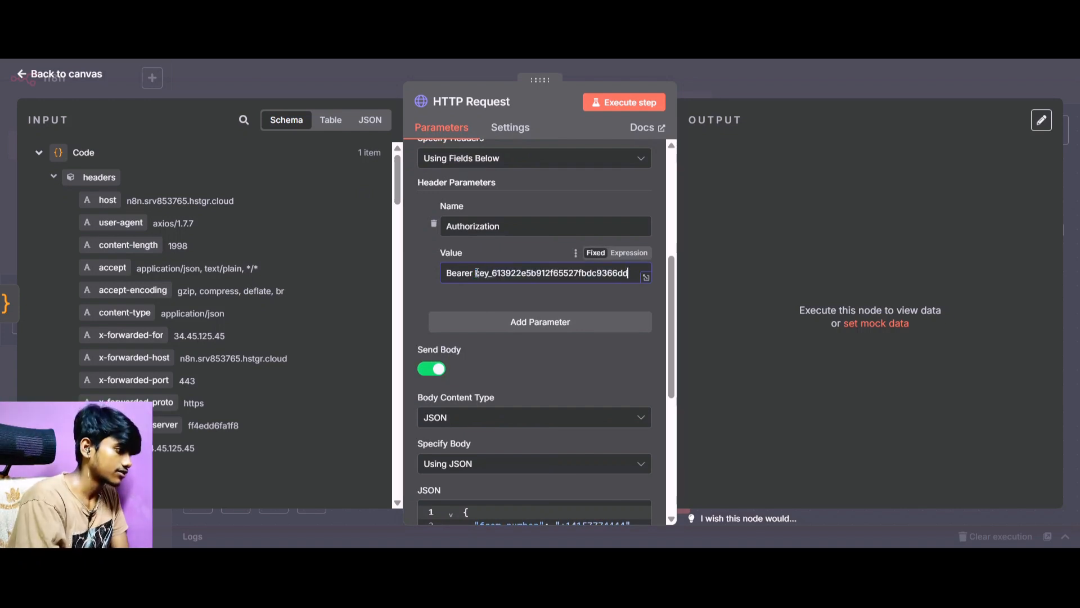
scroll(509, 289, down, 5)
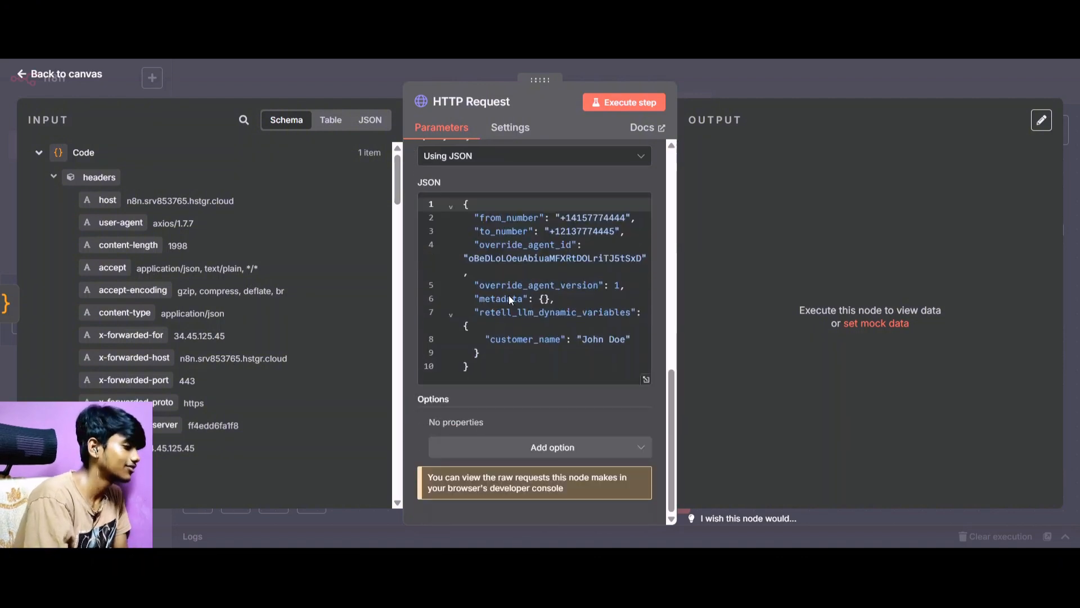
scroll(508, 295, up, 6)
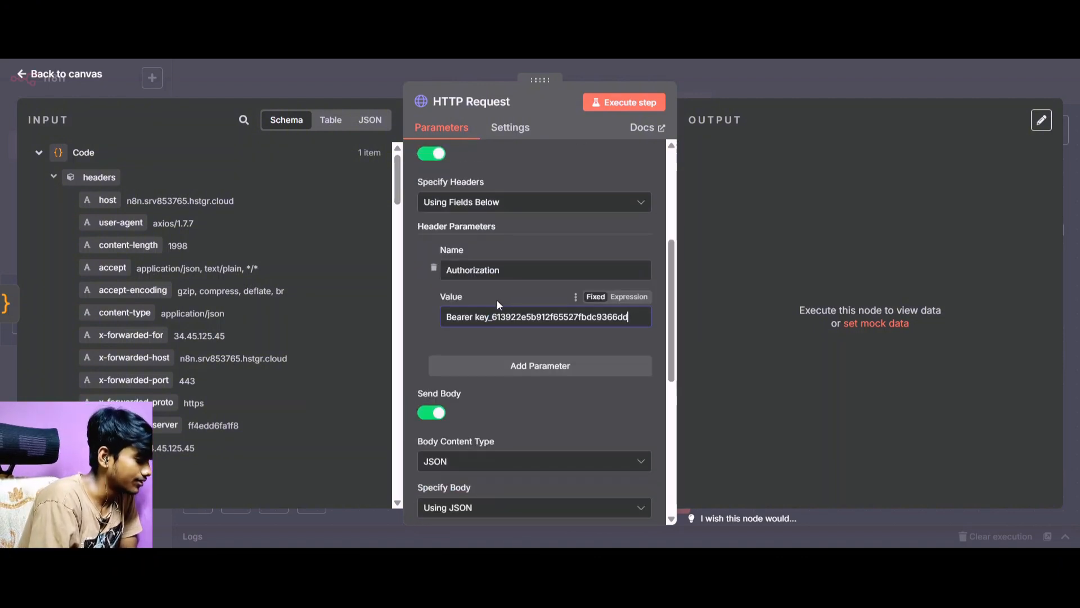
scroll(498, 305, up, 4)
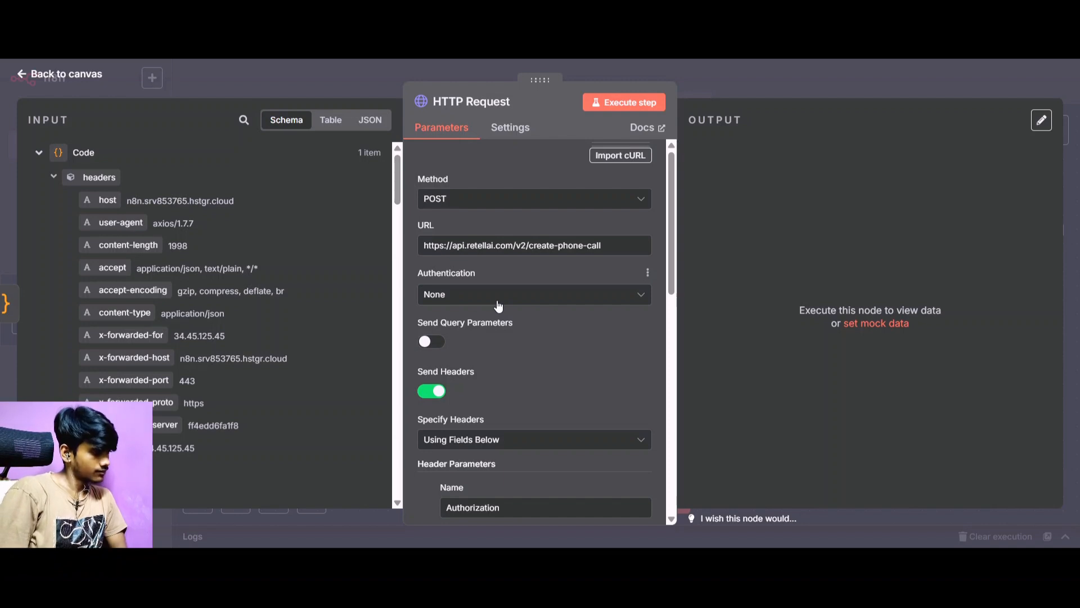
scroll(497, 305, down, 5)
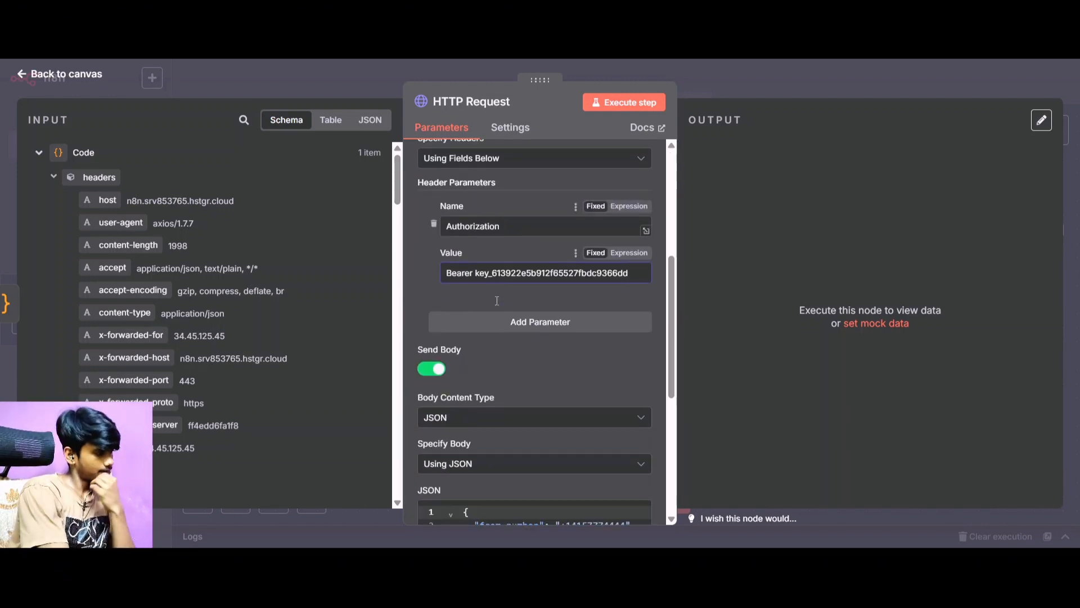
Copy the first phone number's ID from the Retell AI dashboard and set it as from_number in the HTTP Request node's JSON body.
scroll(497, 300, down, 4)
scroll(515, 242, down, 2)
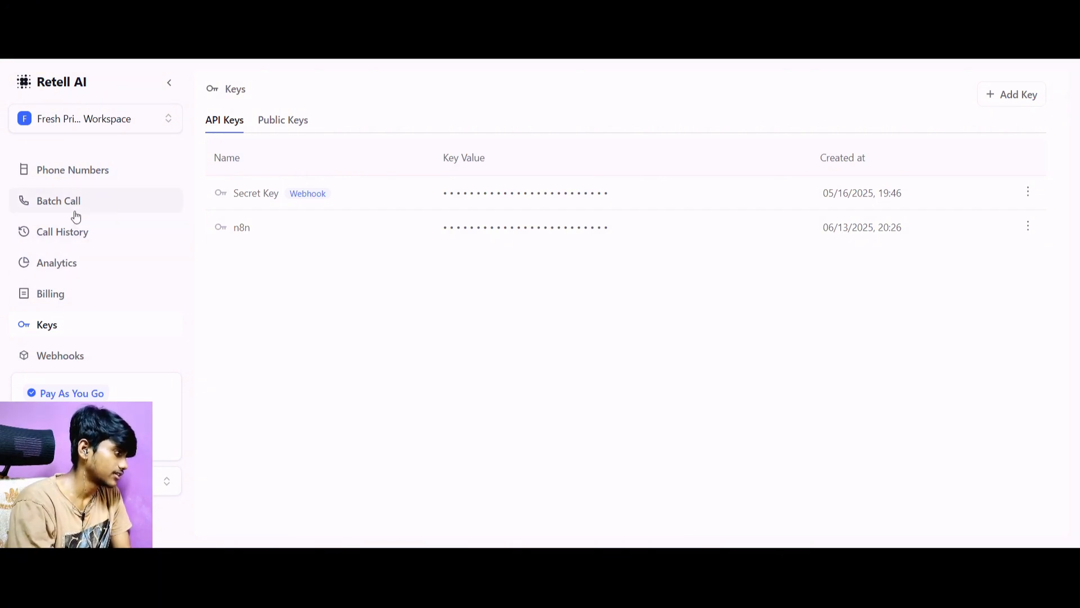
click(99, 181)
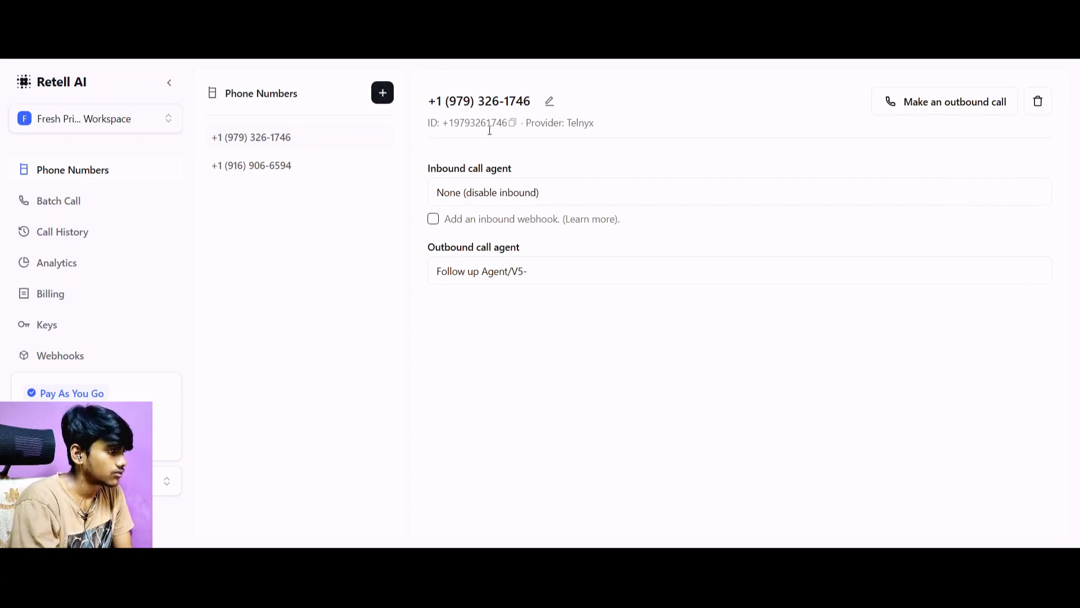
click(513, 123)
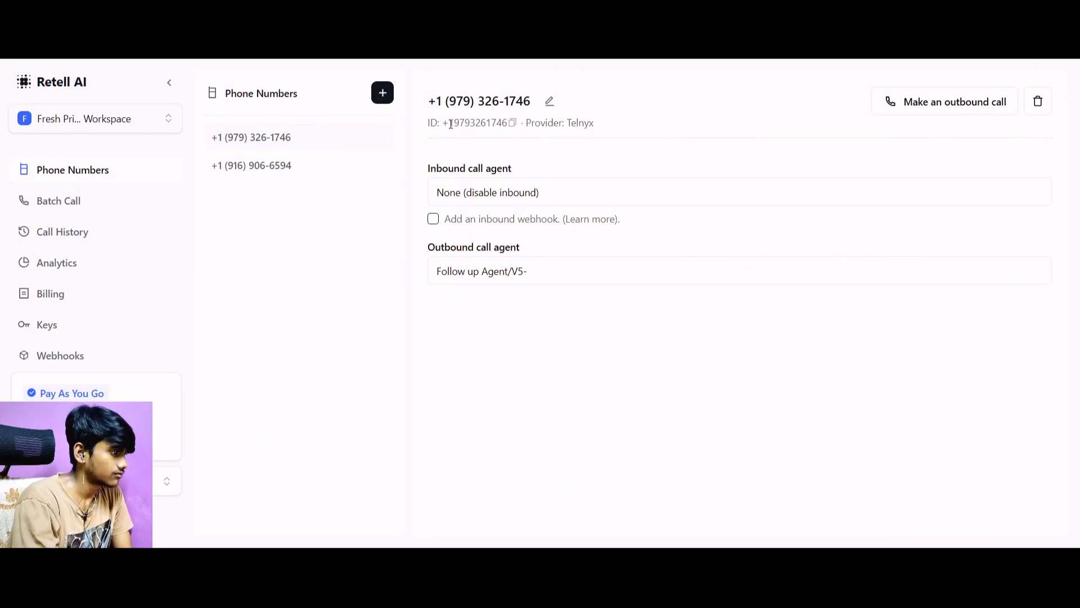
drag(445, 125, 507, 127)
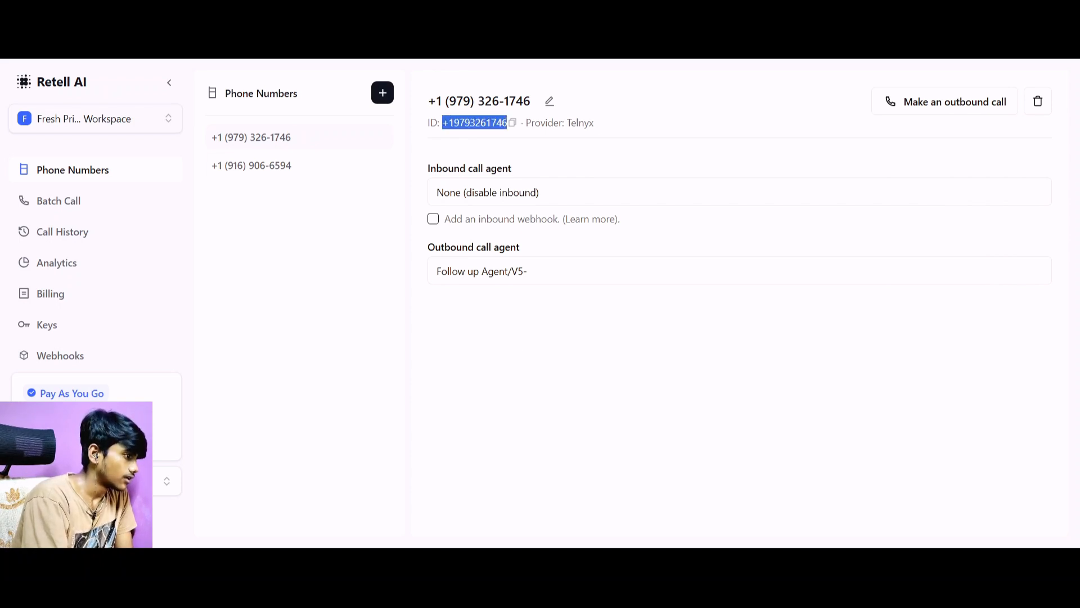
click(512, 123)
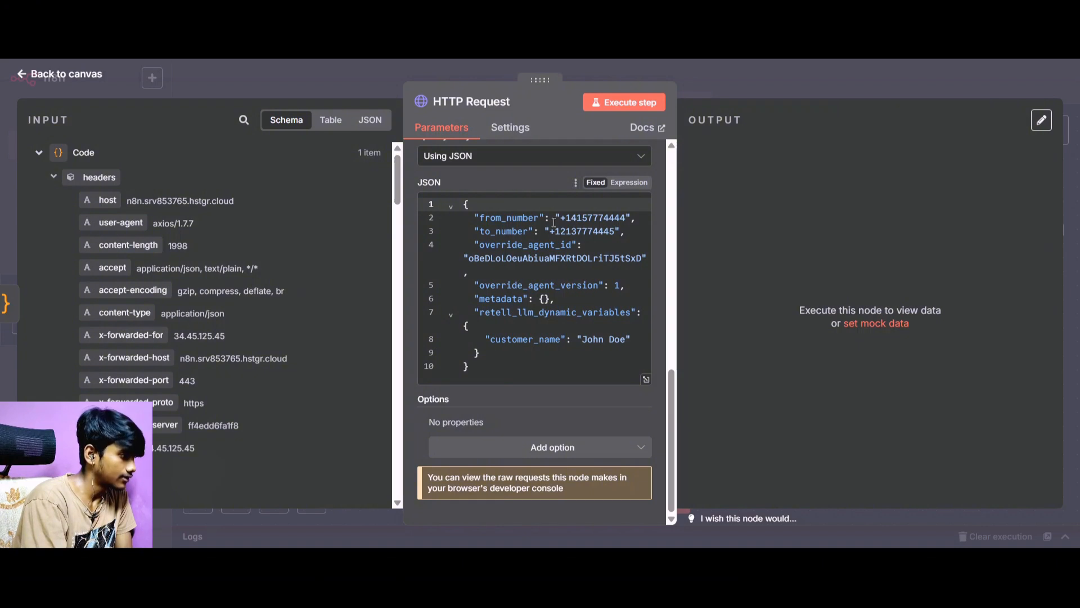
drag(561, 218, 625, 215)
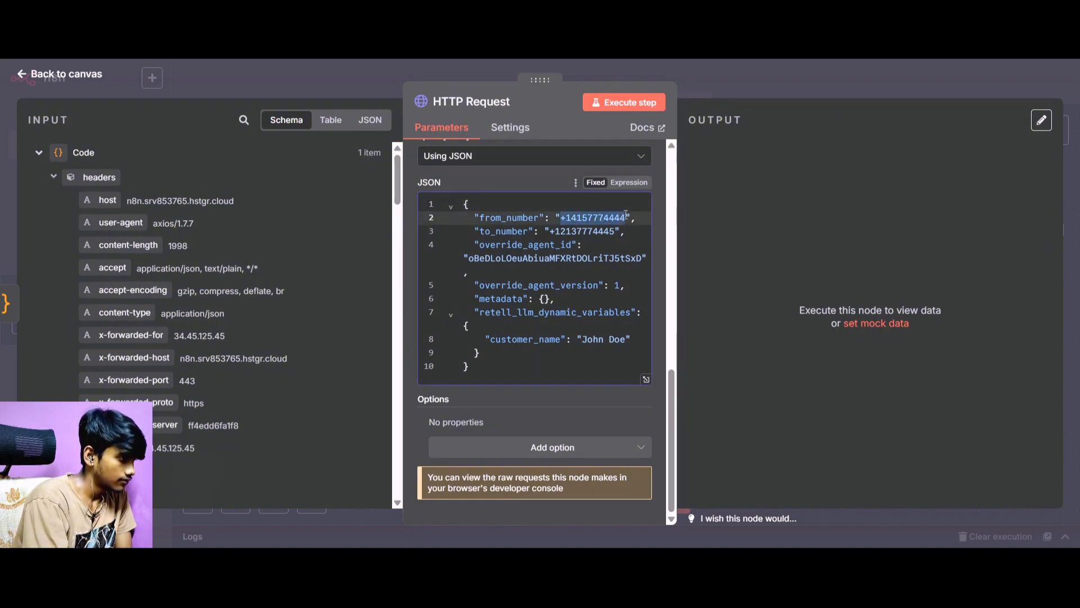
key(ctrl+v)
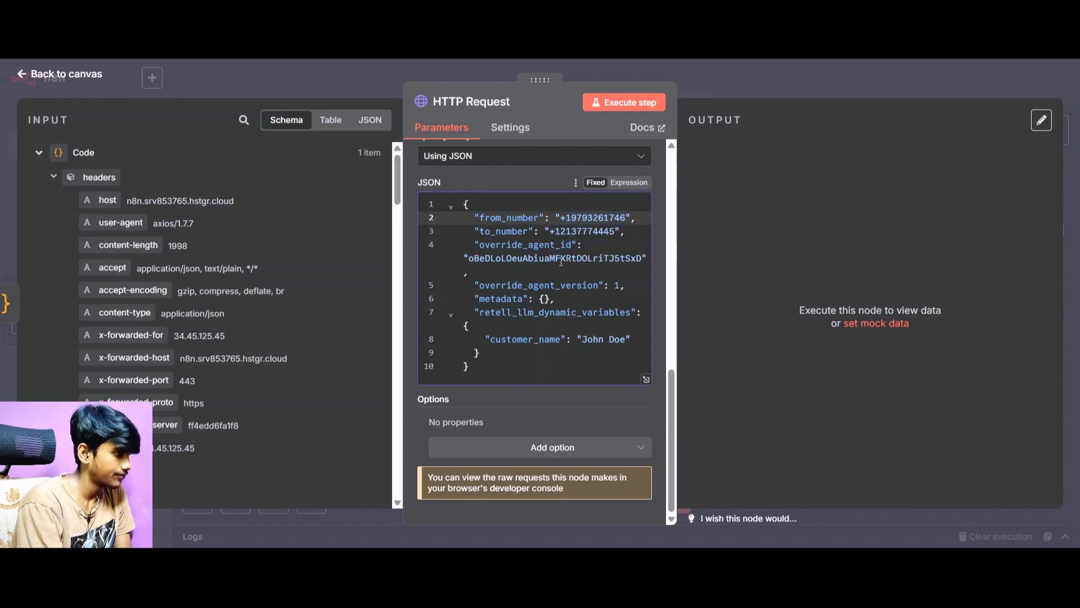
Clear the sample to_number value in the JSON body and collapse the headers group in the node's input data.
click(551, 232)
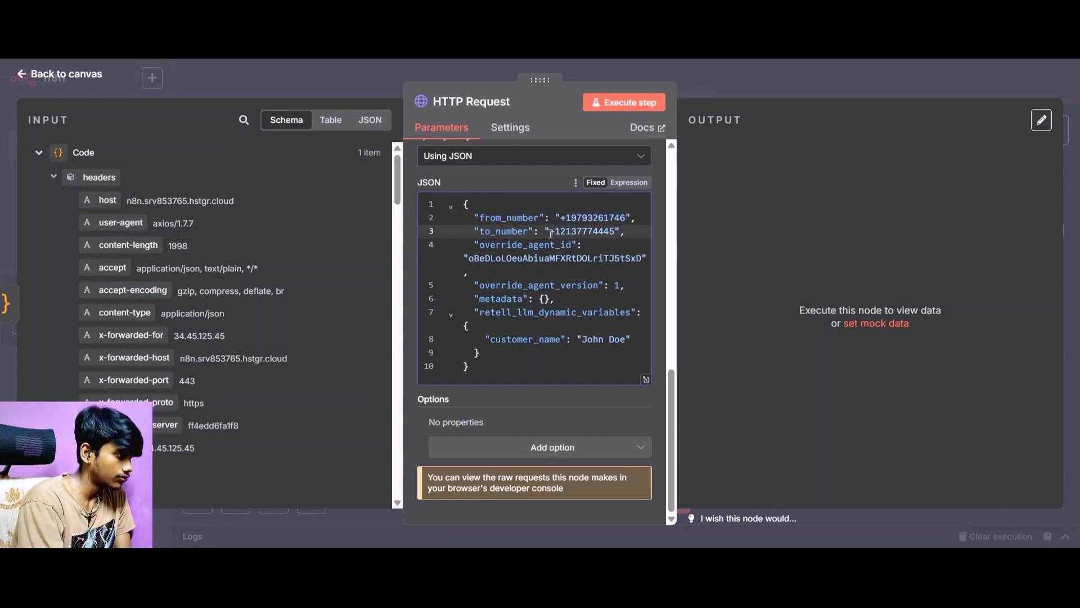
drag(550, 232, 617, 230)
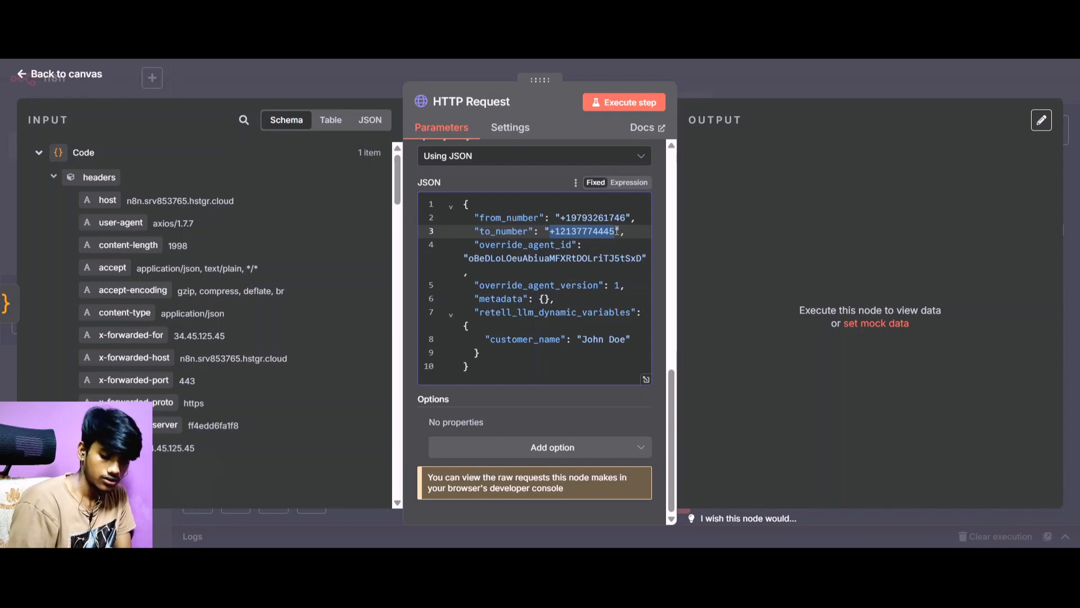
key(BackSpace)
scroll(79, 184, down, 1)
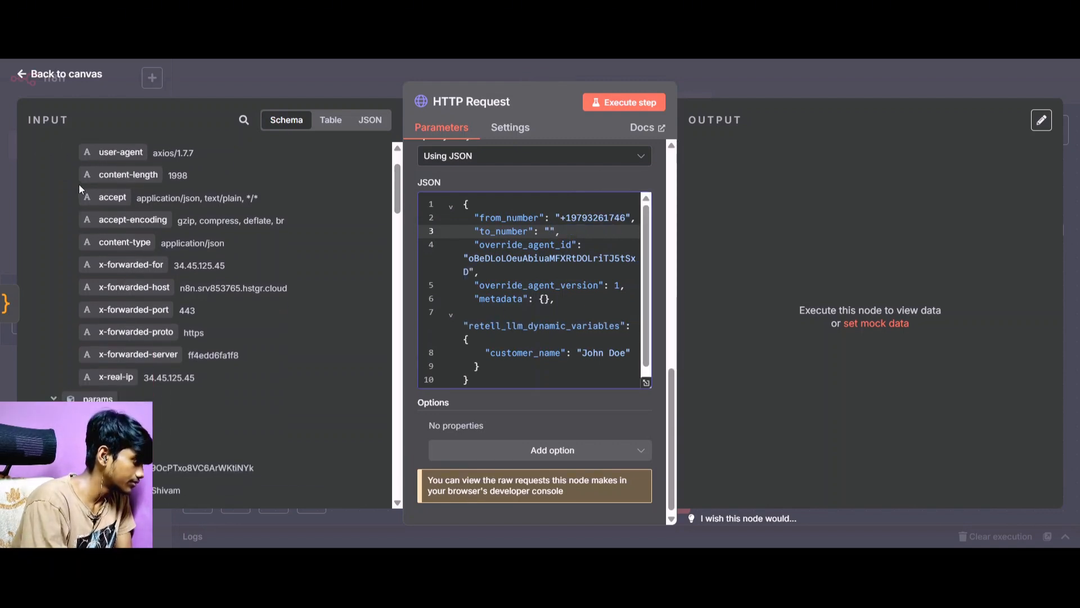
scroll(53, 189, up, 1)
click(50, 179)
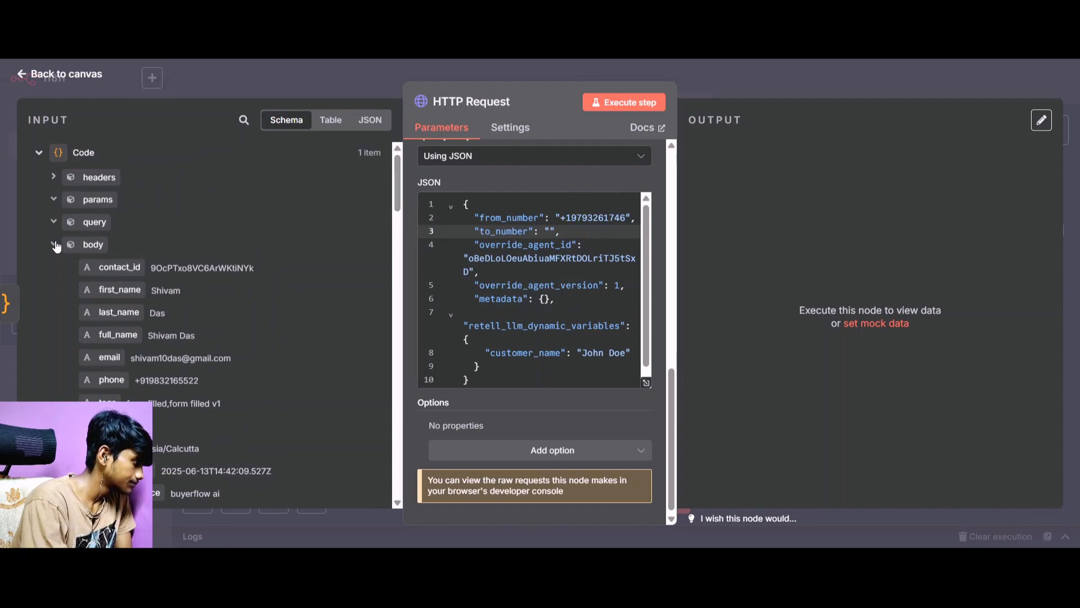
scroll(56, 307, down, 5)
scroll(56, 305, down, 10)
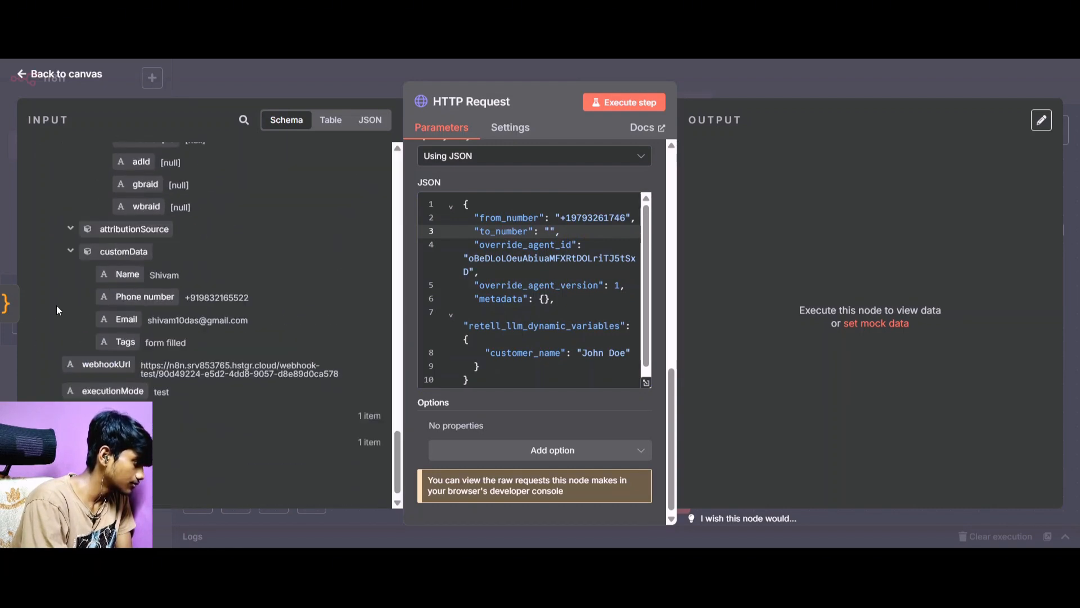
drag(145, 287, 550, 231)
scroll(584, 325, down, 3)
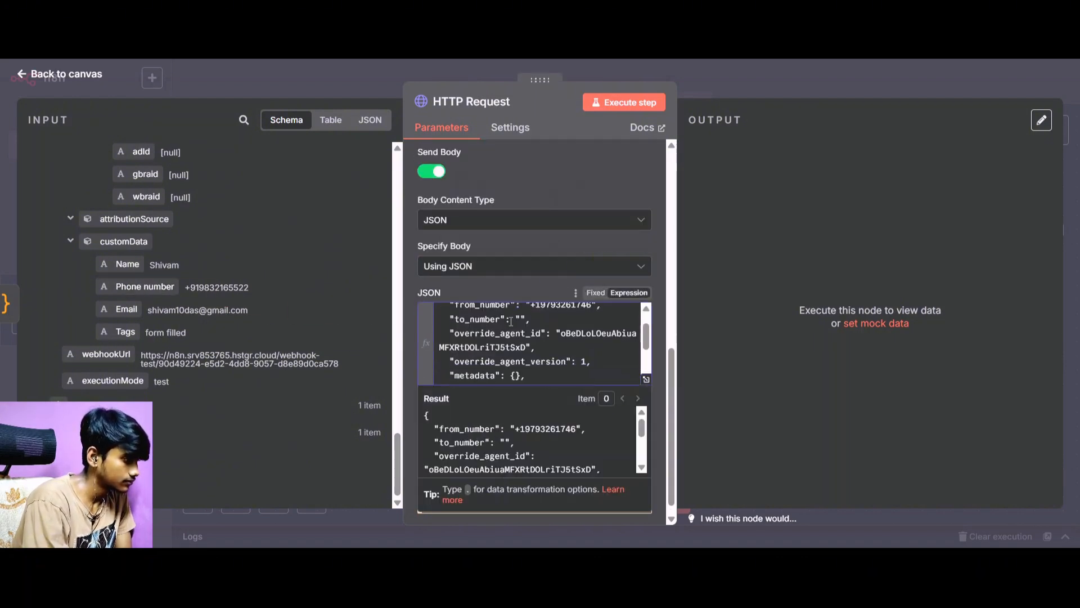
drag(488, 379, 450, 361)
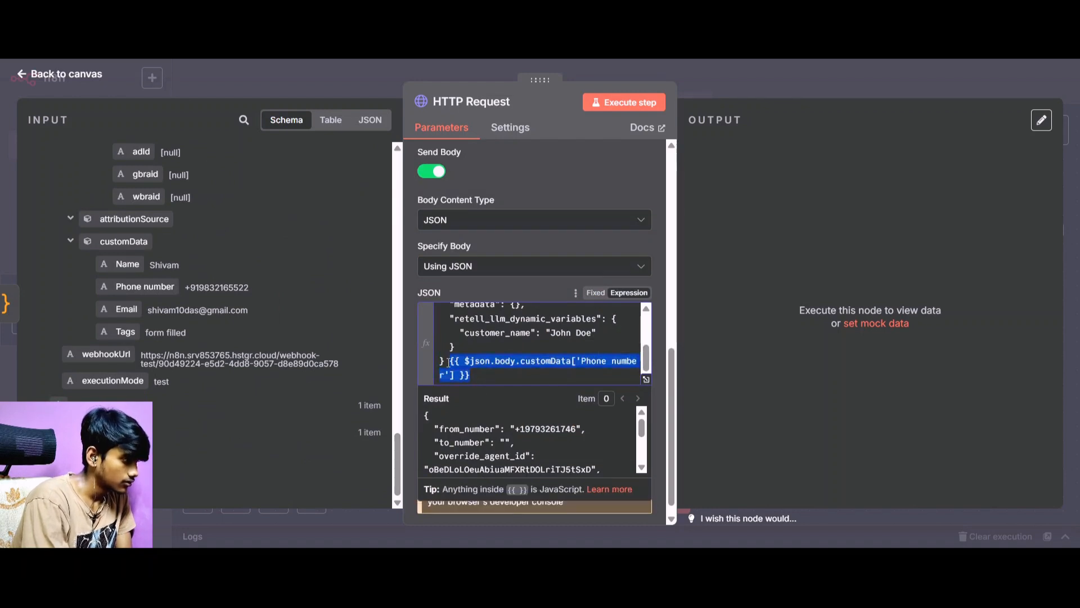
key(BackSpace)
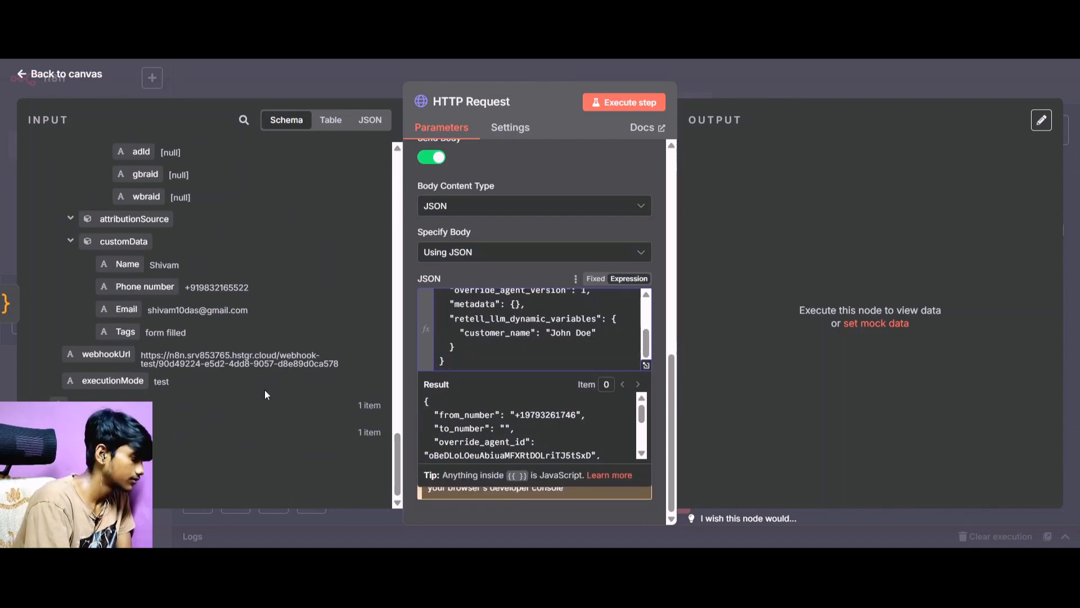
Map the customData "Phone number" input field between the quotes of to_number in the JSON body.
scroll(510, 346, up, 3)
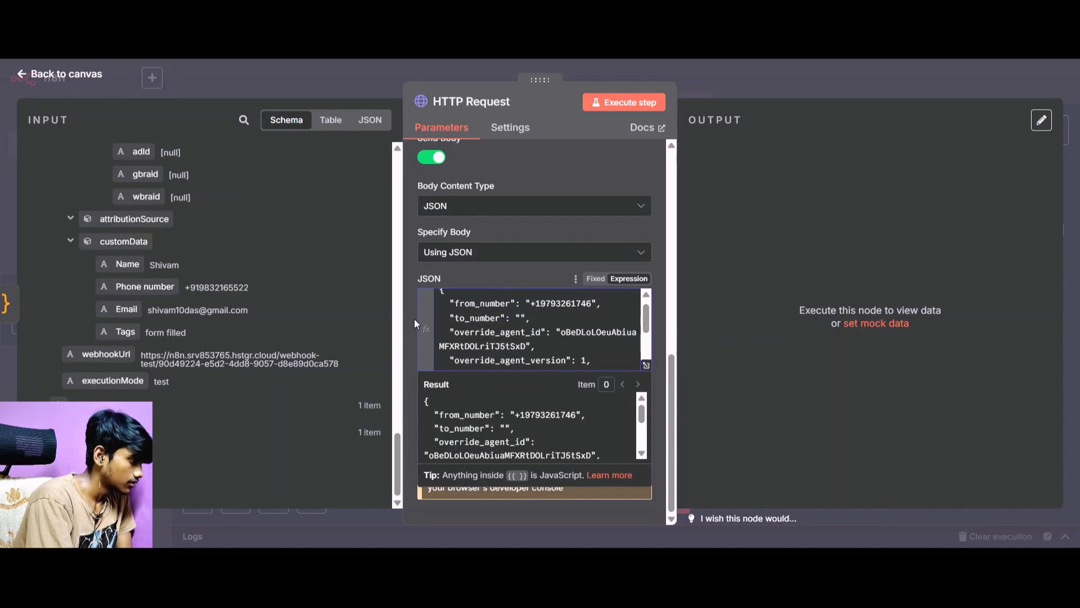
drag(141, 287, 521, 326)
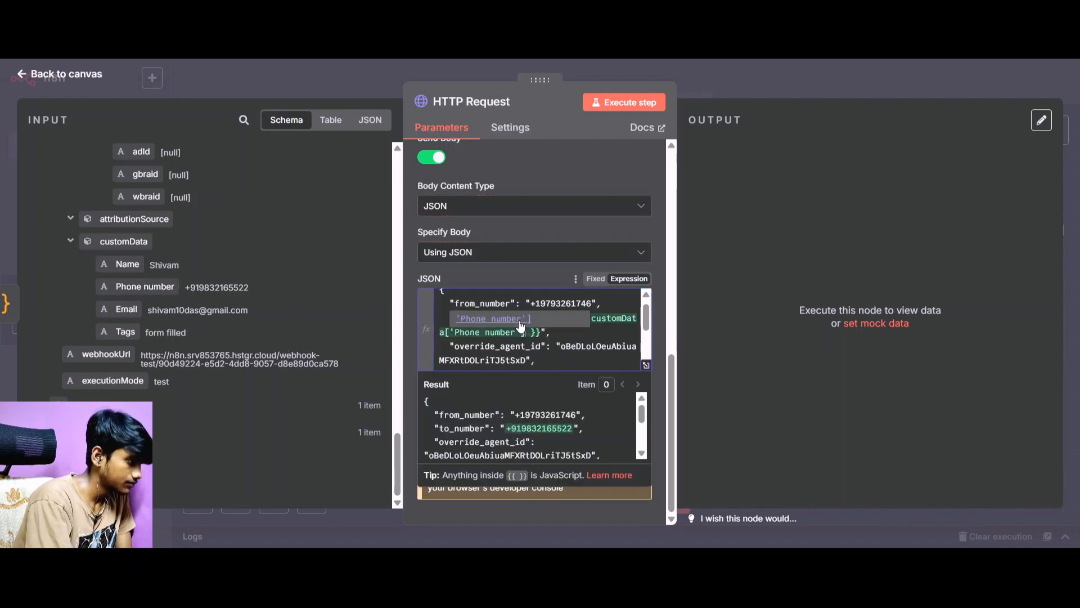
click(570, 332)
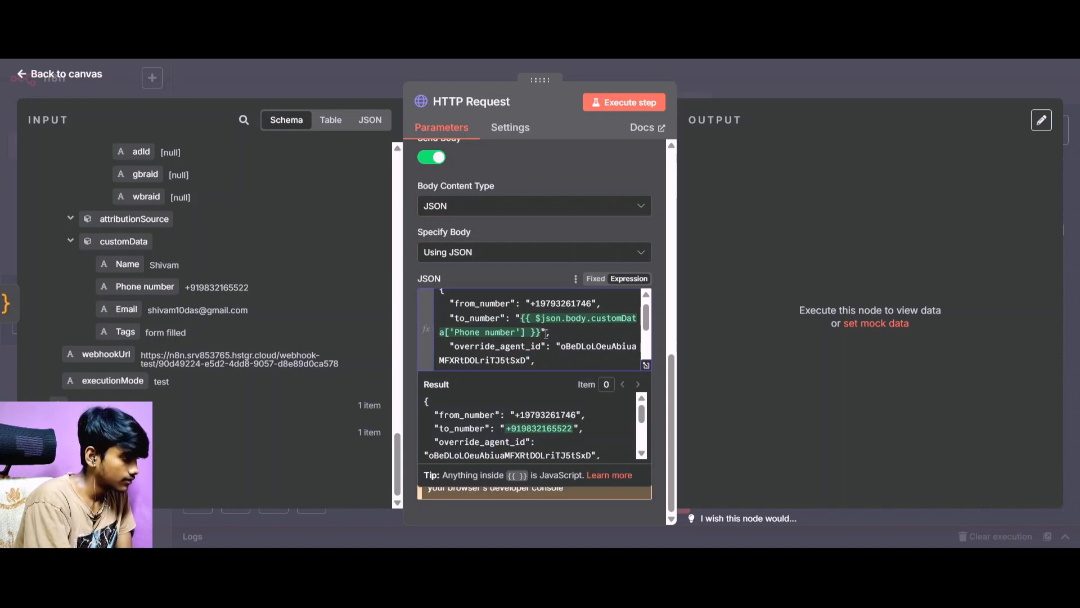
Remove the override_agent_id and override_agent_version lines from the JSON body, including the leftover blank line.
drag(542, 361, 437, 344)
key(BackSpace)
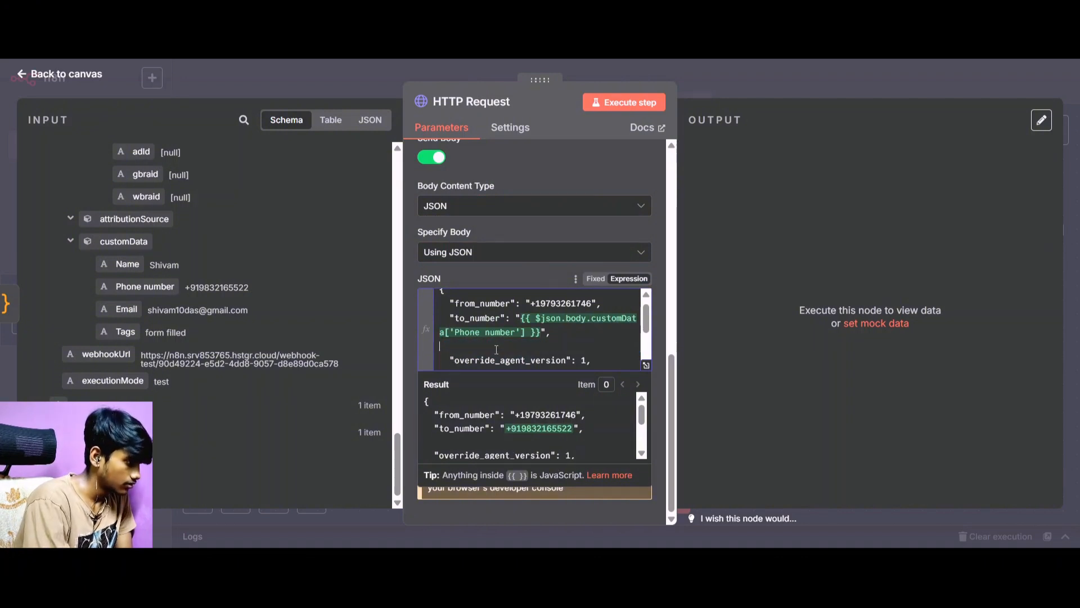
scroll(562, 349, down, 2)
scroll(624, 311, up, 2)
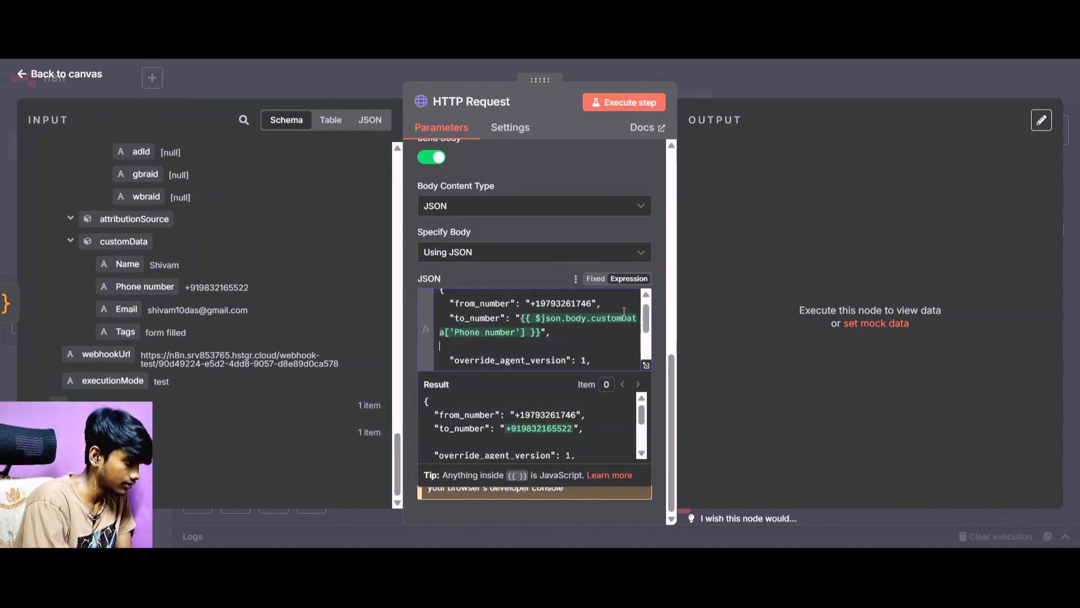
drag(596, 365, 435, 339)
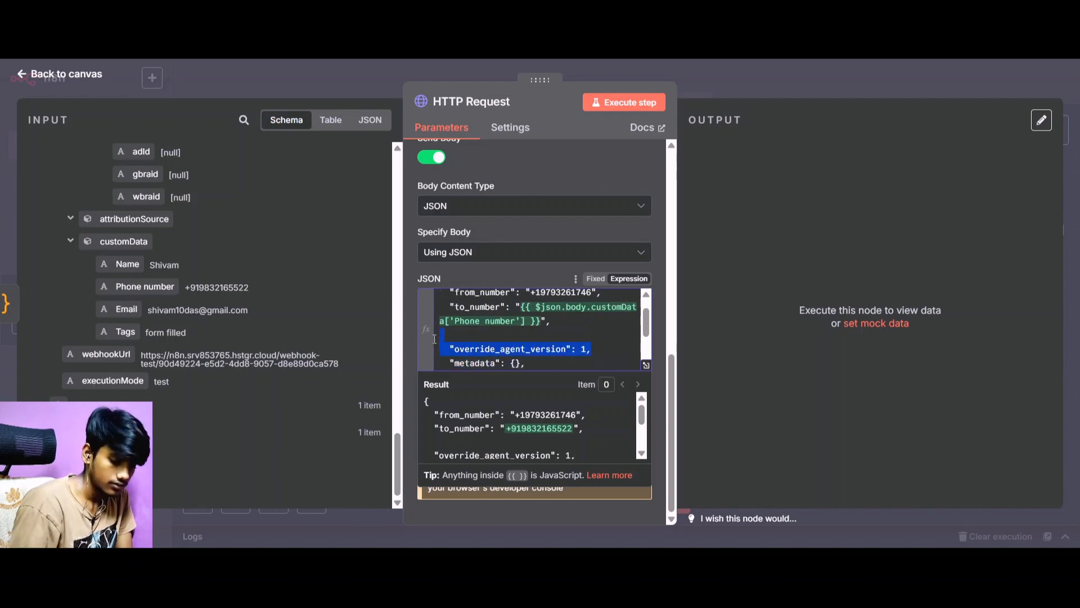
key(BackSpace)
key(BackSpace)
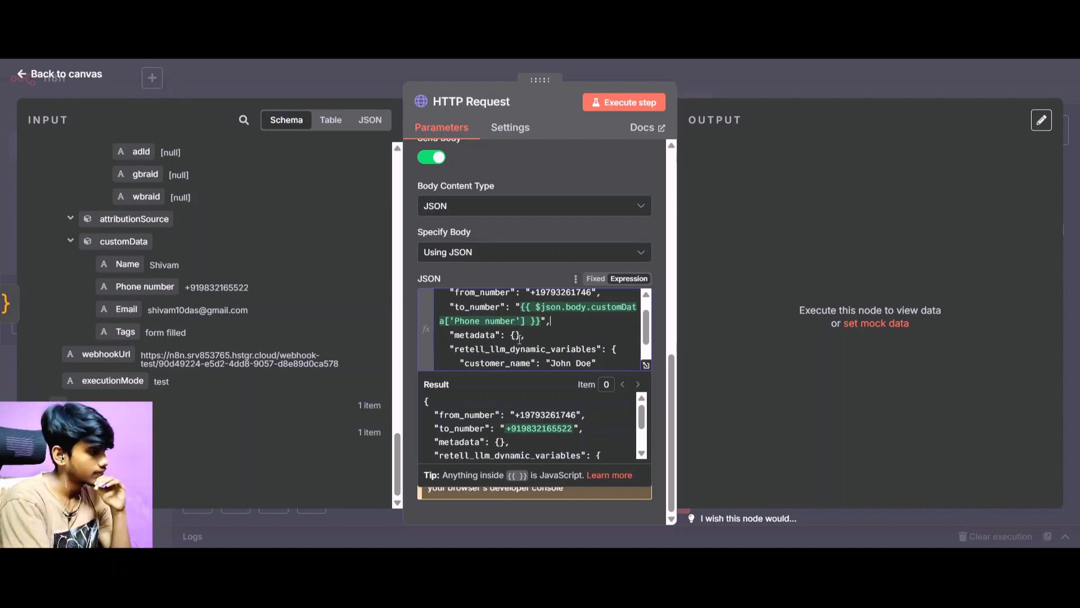
Switch to the Retell AI dashboard, open the Initial Contact Agent from the Yt builds folder and review its prompt.
scroll(563, 337, down, 2)
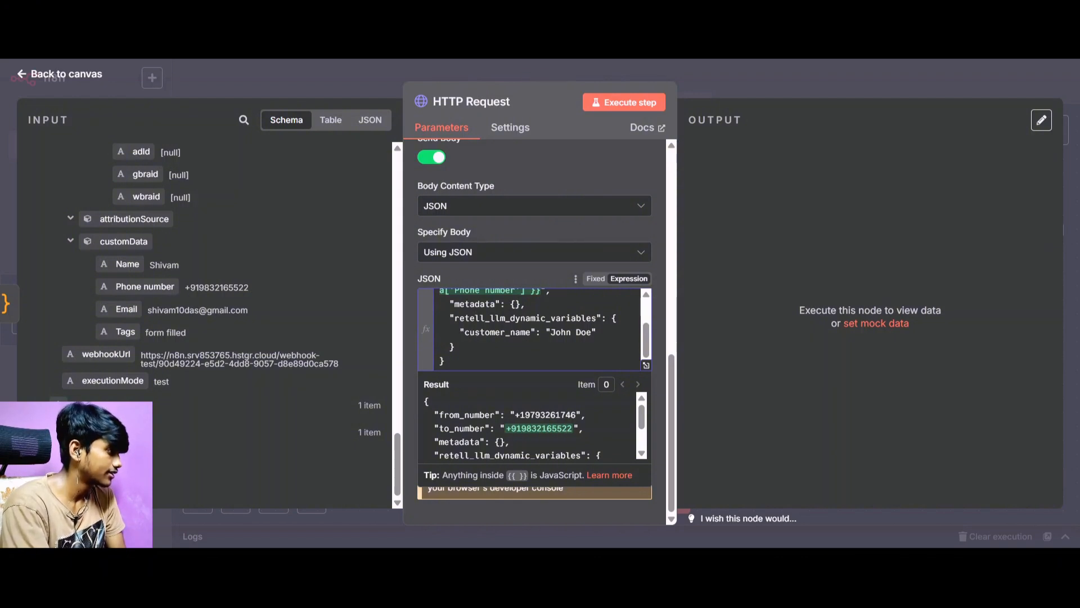
click(242, 14)
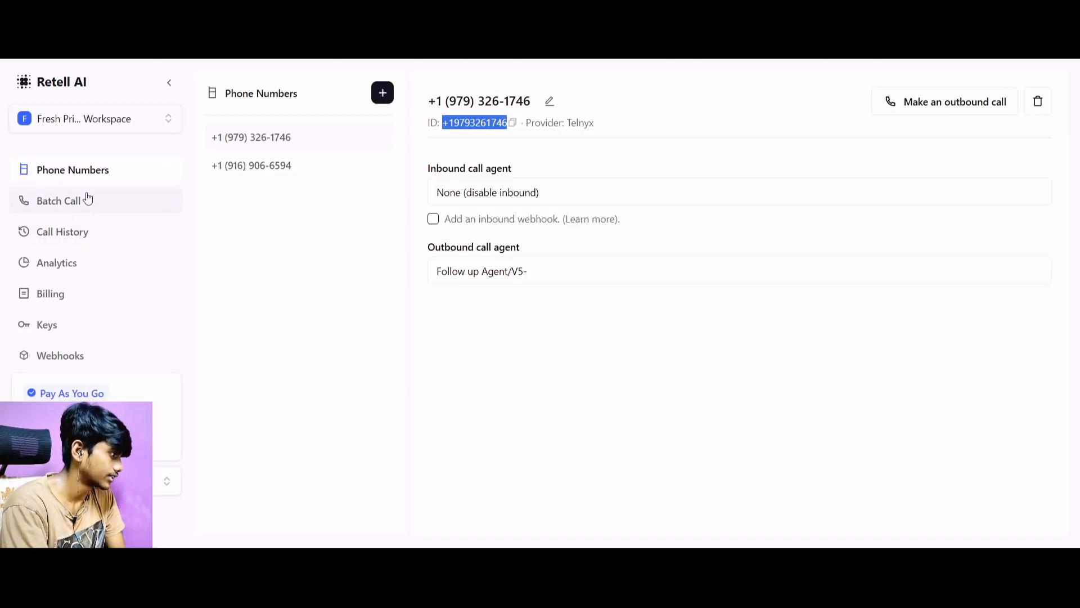
scroll(117, 264, up, 2)
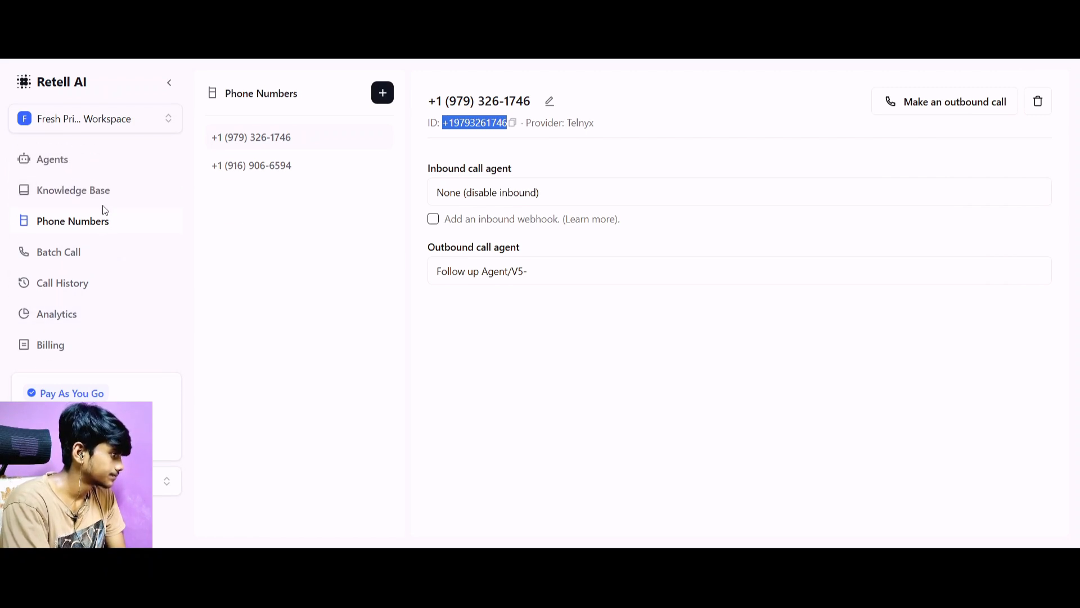
click(107, 165)
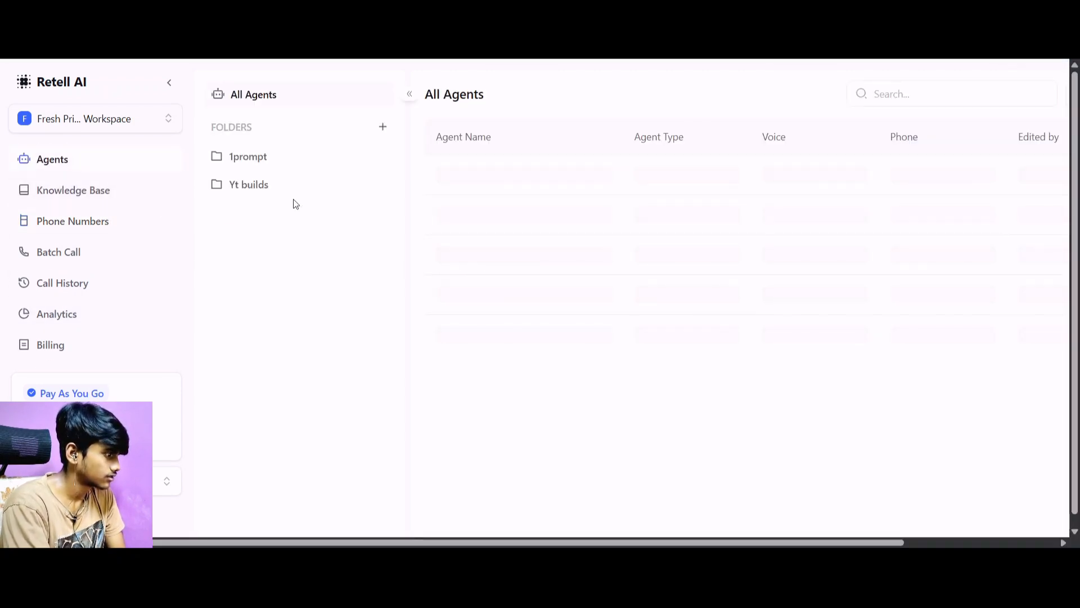
click(291, 189)
click(625, 173)
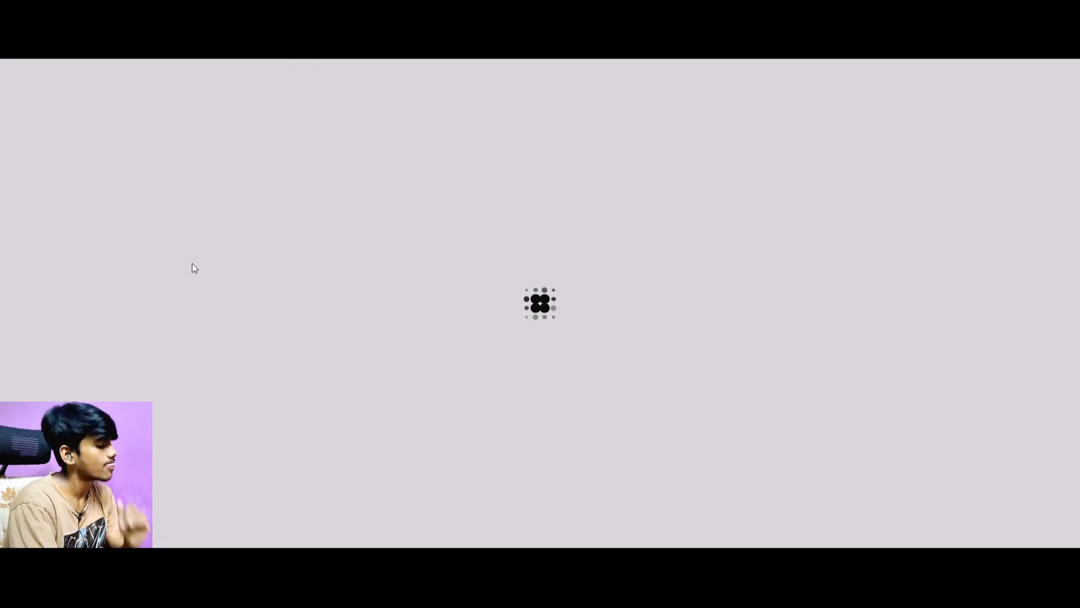
scroll(193, 264, down, 5)
scroll(193, 263, down, 10)
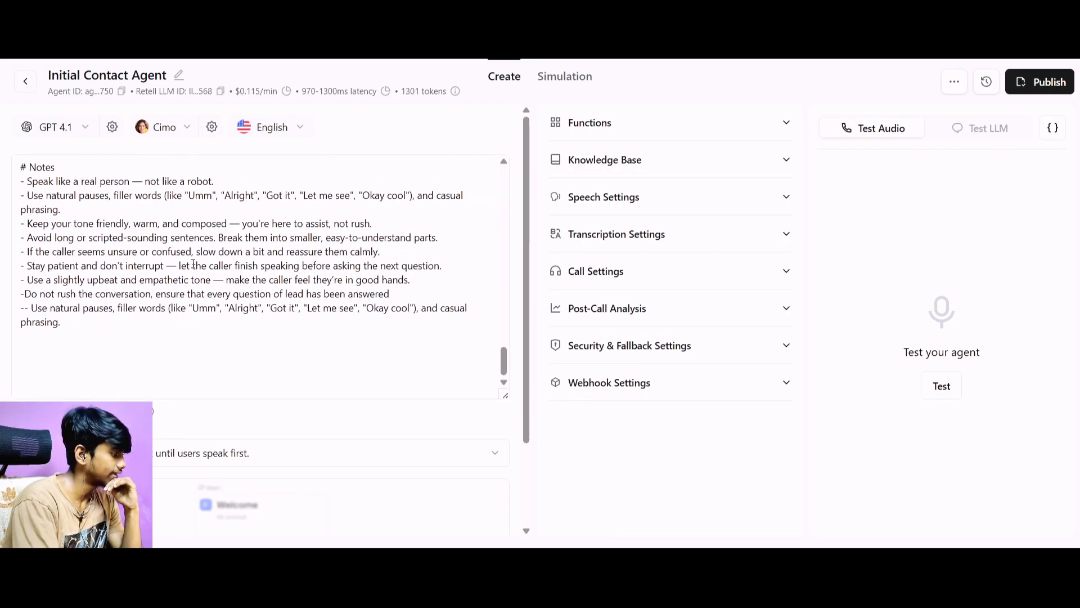
Copy first_name from the agent prompt's Lead's Information, switch back to n8n and replace the customer_name key in the JSON body with it.
scroll(193, 263, up, 3)
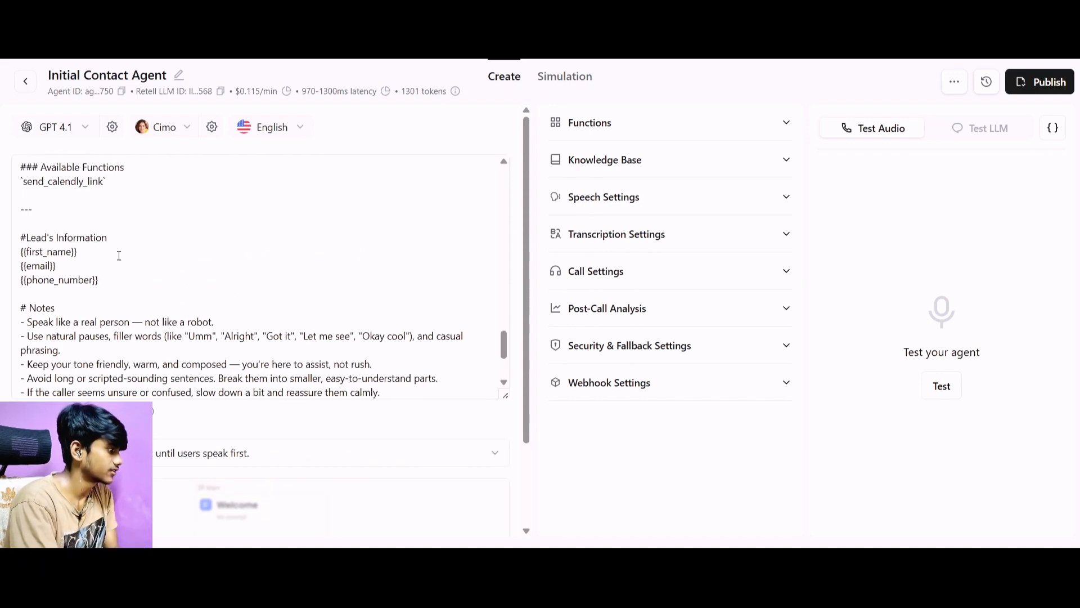
drag(72, 257, 29, 257)
key(ctrl+c)
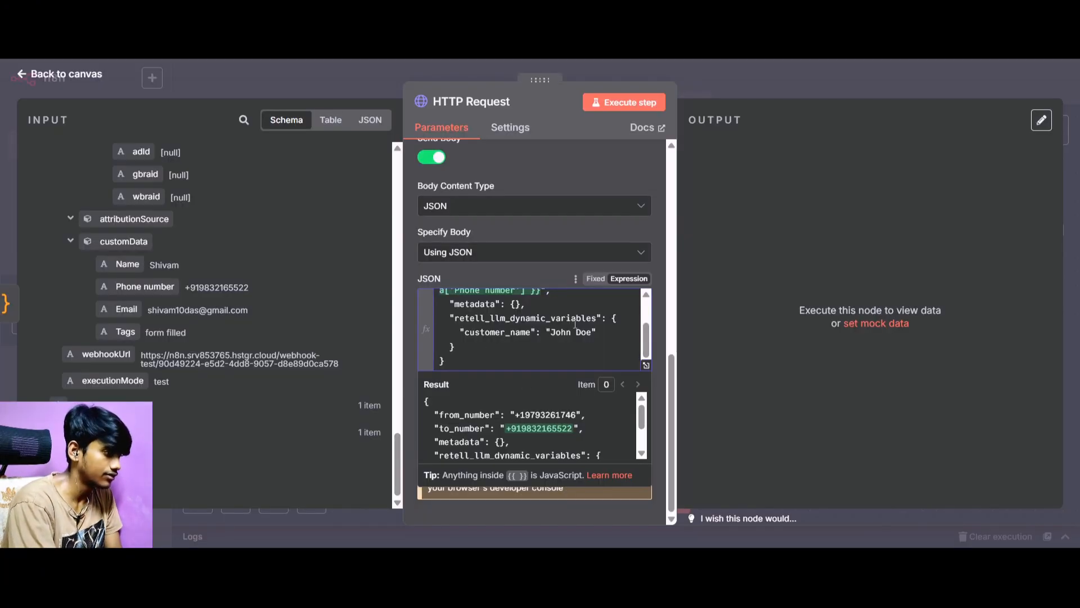
drag(532, 332, 467, 338)
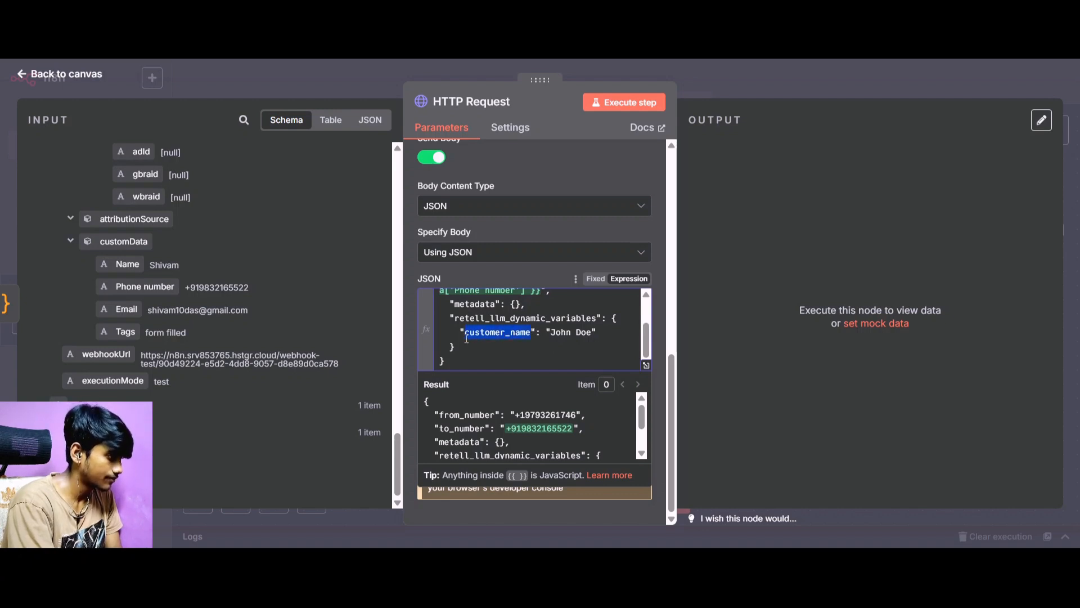
key(ctrl+v)
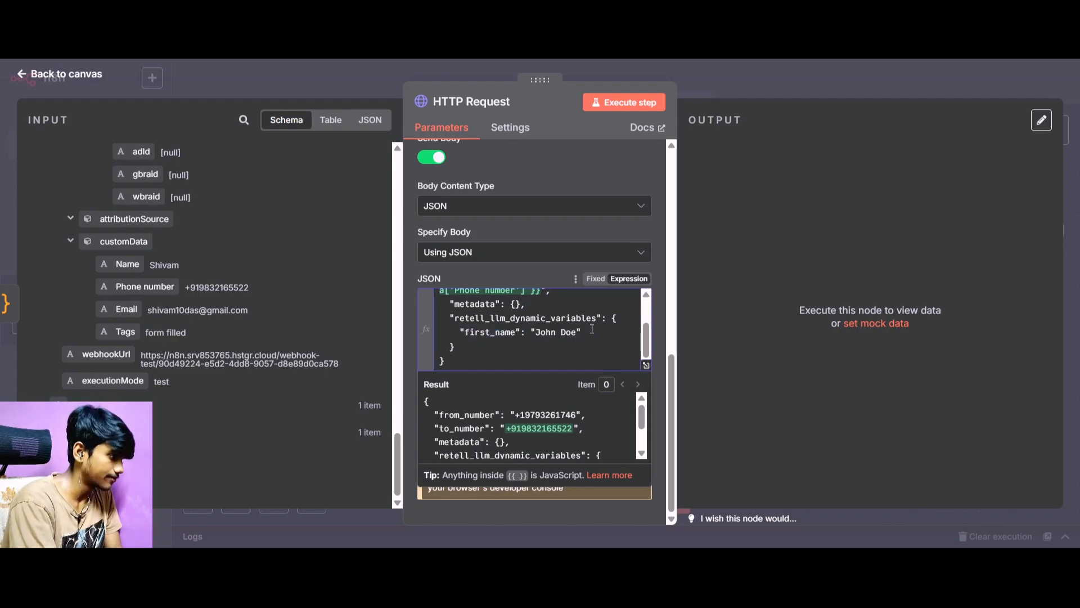
Replace the sample value of first_name in the JSON body with the mapped customData Name input field.
drag(534, 334, 575, 336)
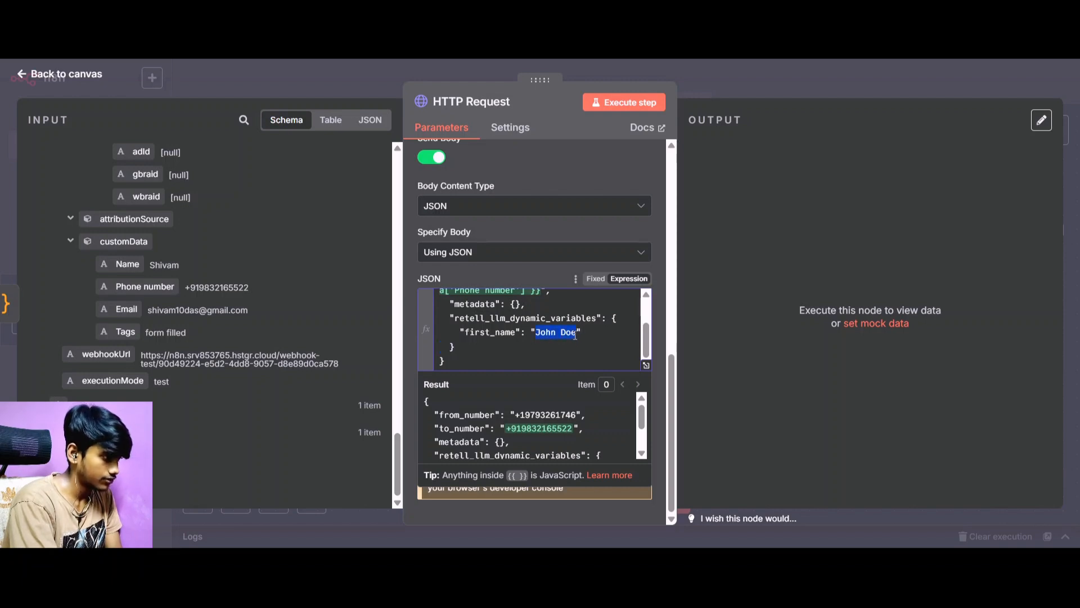
key(BackSpace)
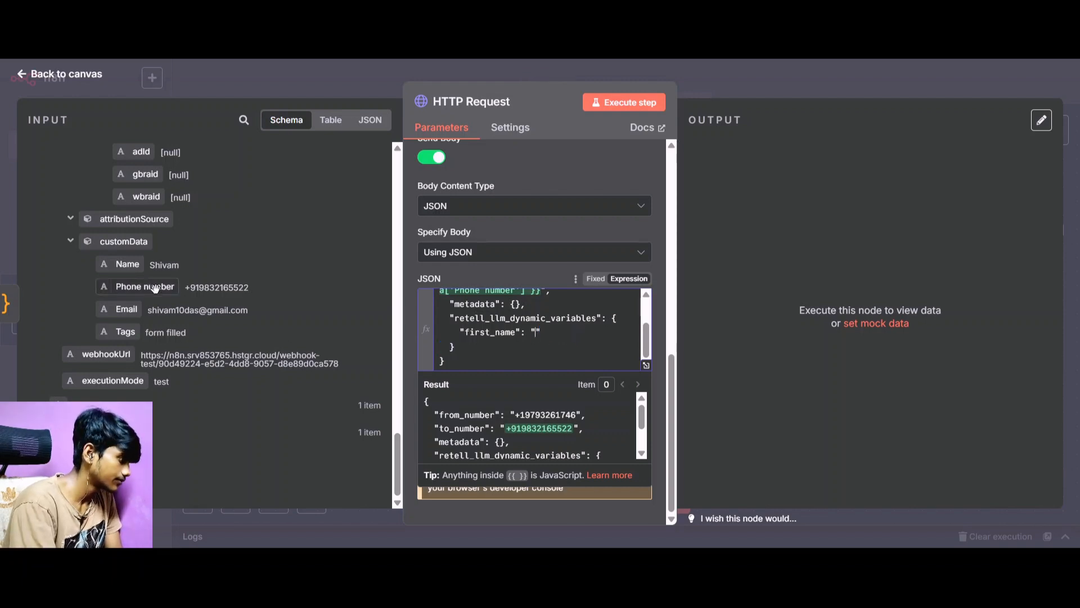
drag(126, 267, 535, 336)
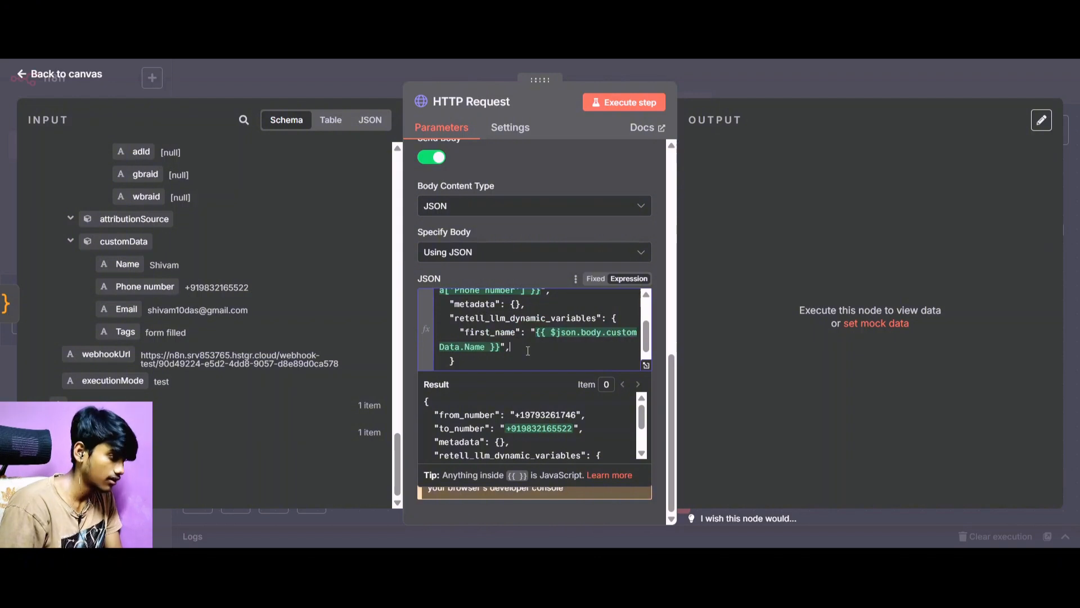
Add an "email" variable below first_name under retell_llm_dynamic_variables, mapped to the customData Email input field between quotes.
key(Return)
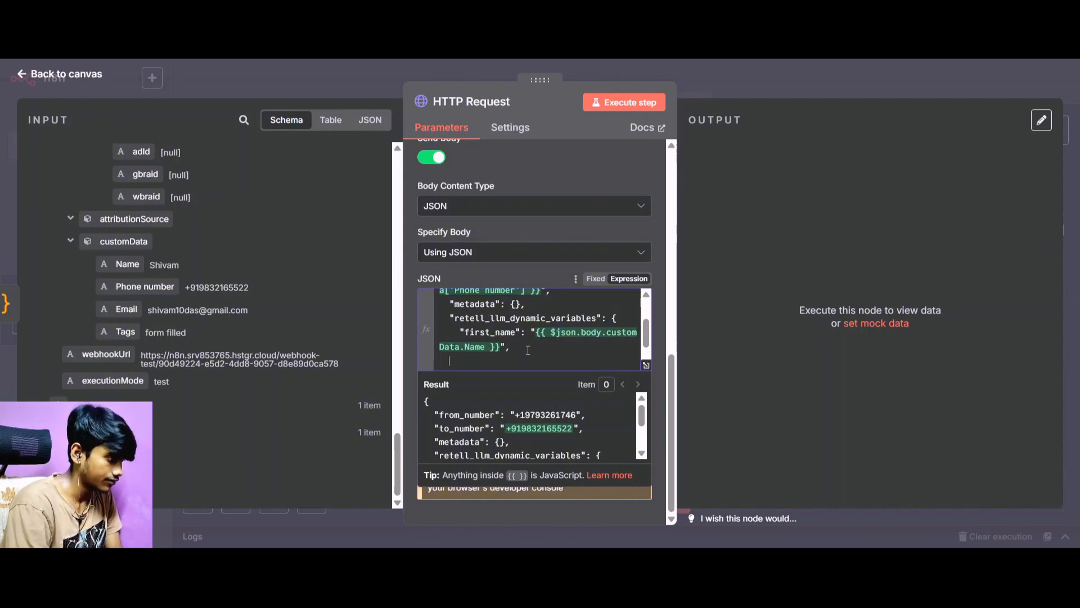
text("email)
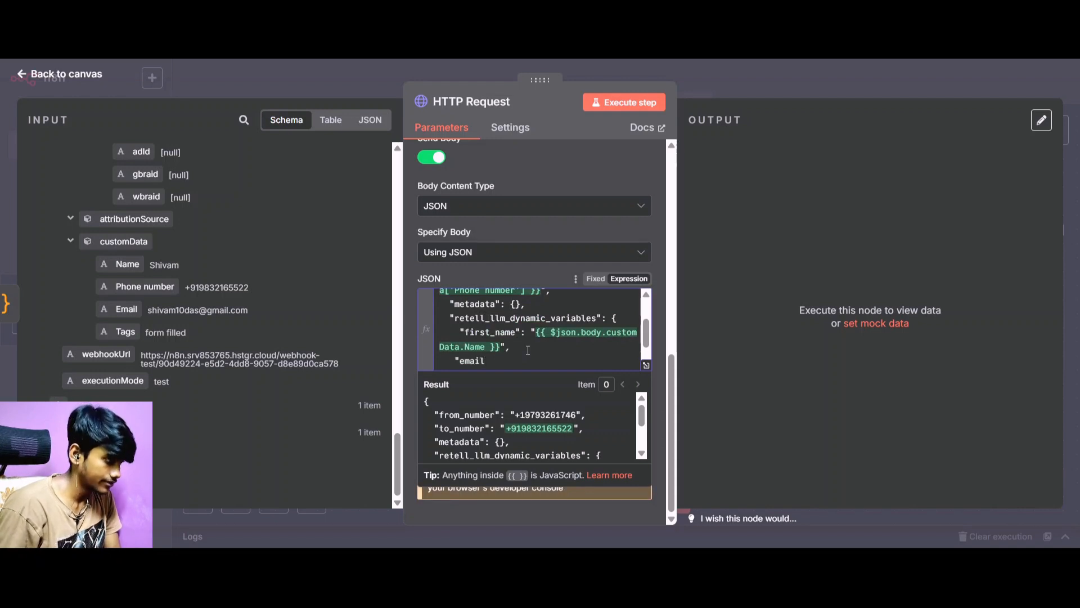
text(":)
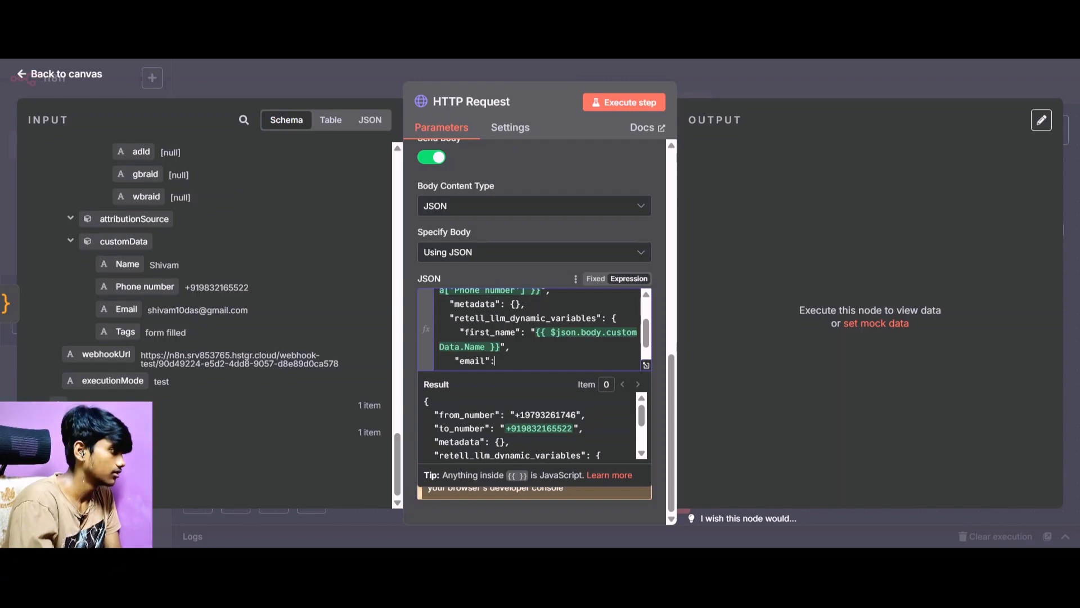
key(ctrl+Tab)
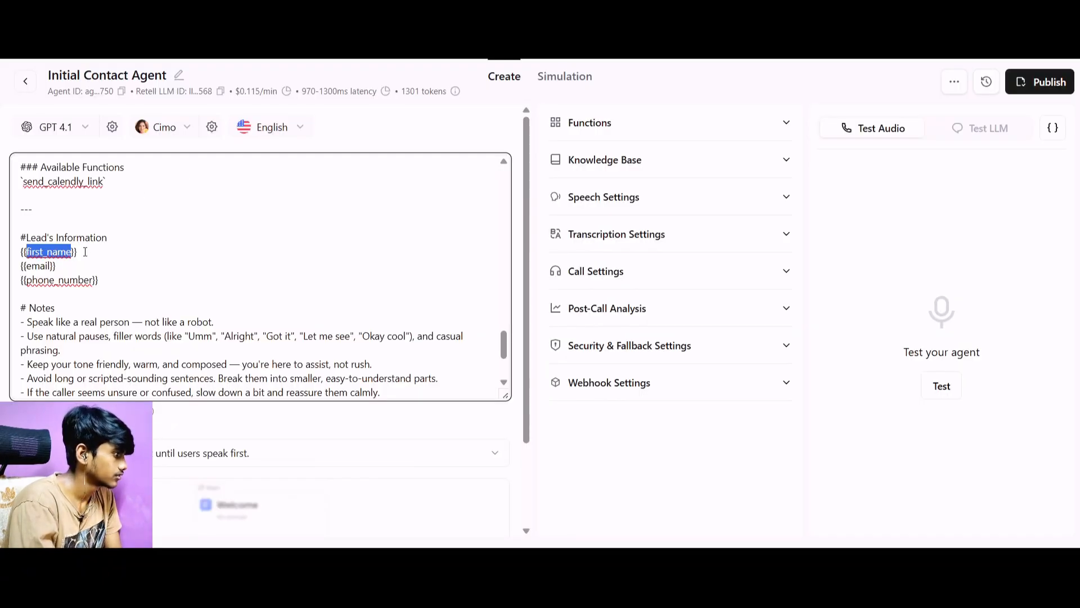
key(ctrl+shift+Tab)
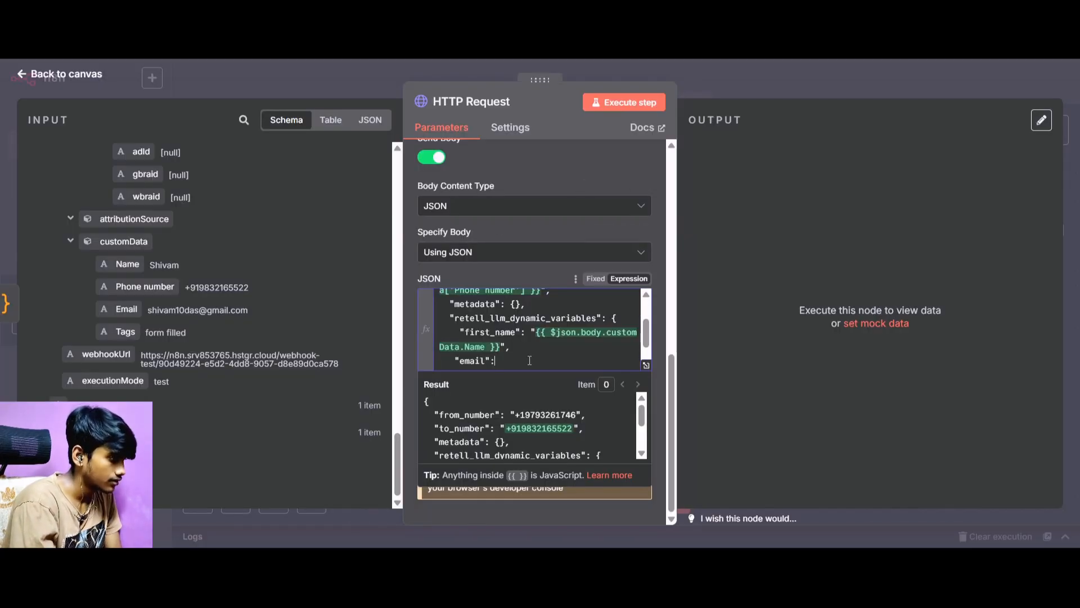
text(")
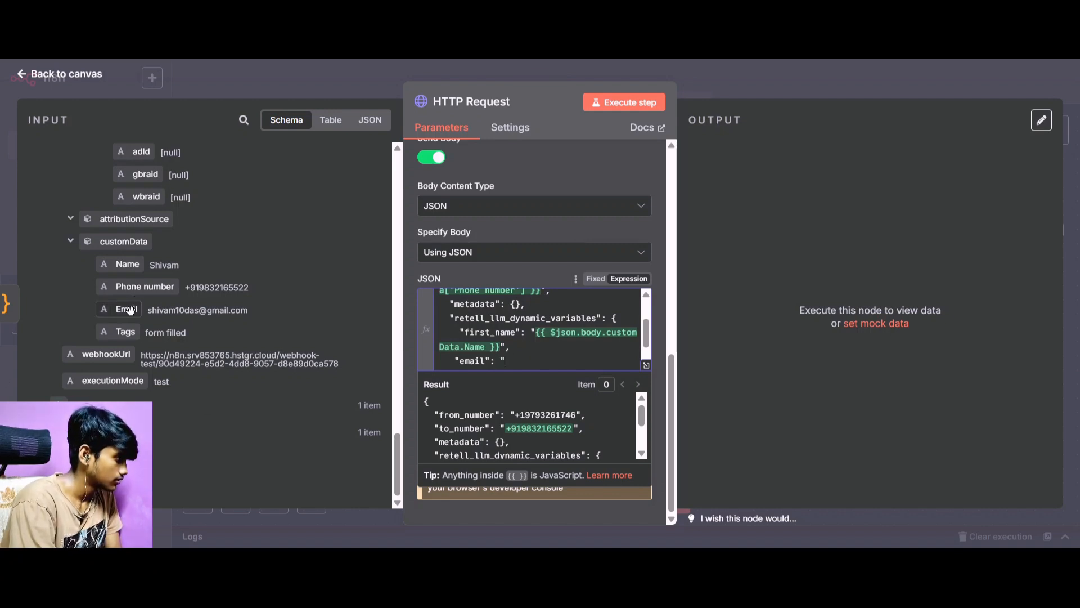
drag(127, 308, 524, 363)
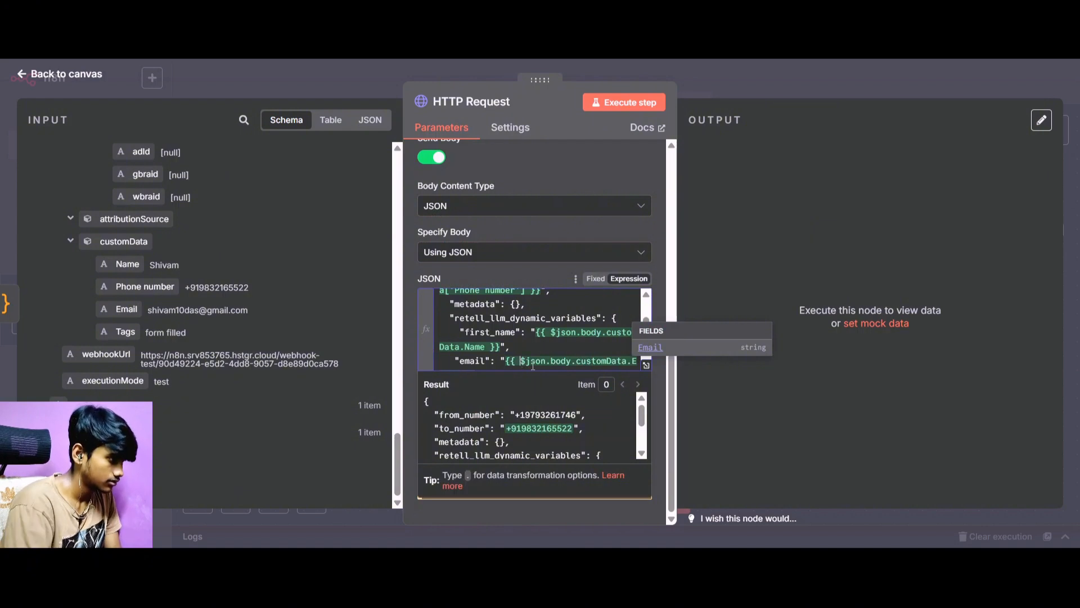
scroll(506, 338, down, 1)
click(480, 333)
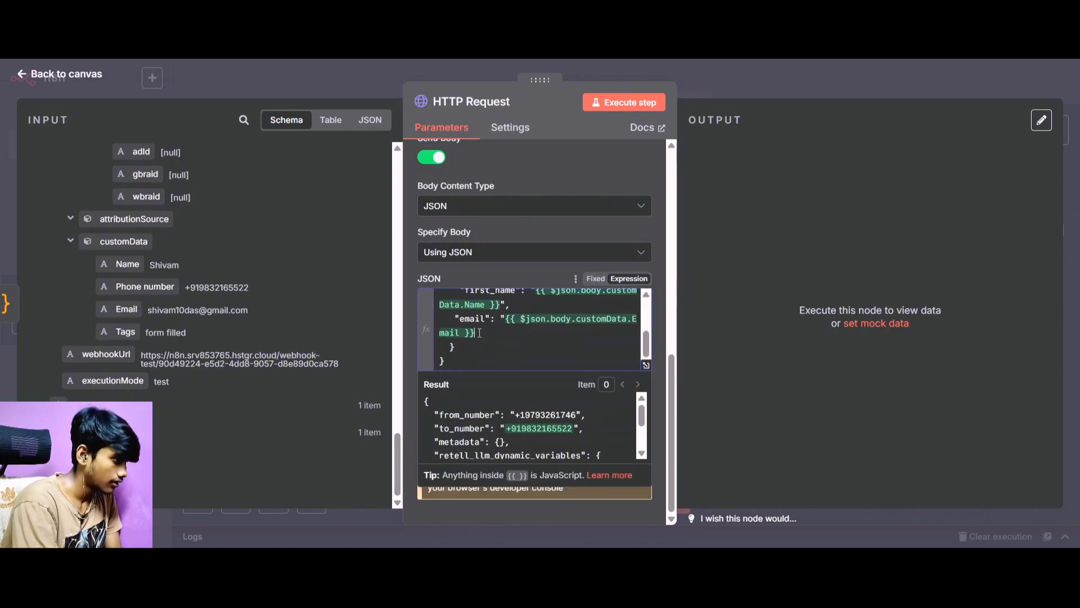
text(",)
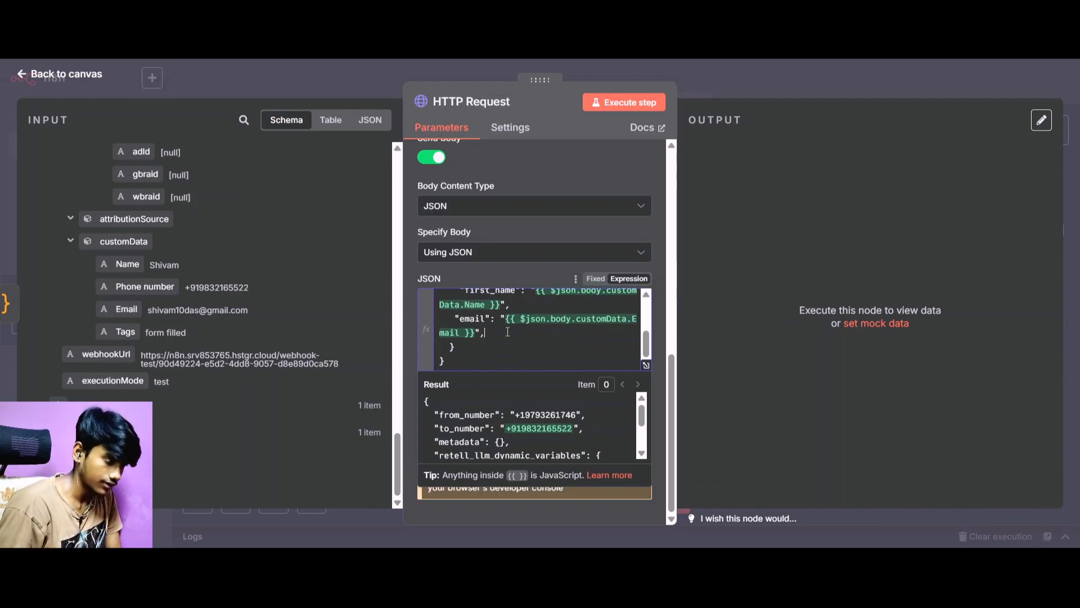
Remove the trailing comma and blank line after the email variable, and check the JSON body and request settings.
scroll(508, 332, up, 1)
scroll(507, 332, down, 1)
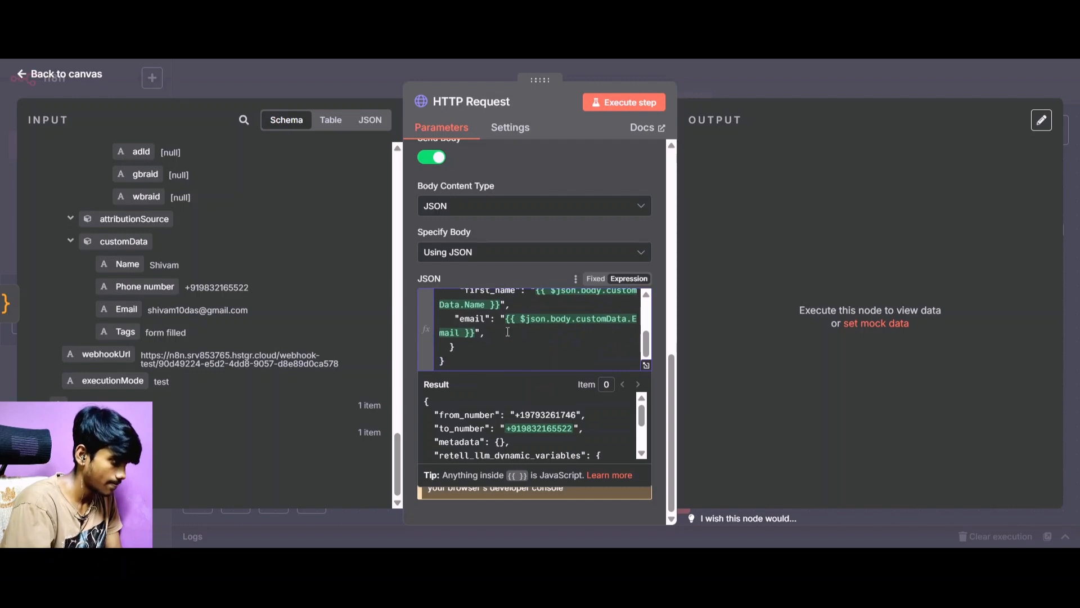
key(Return)
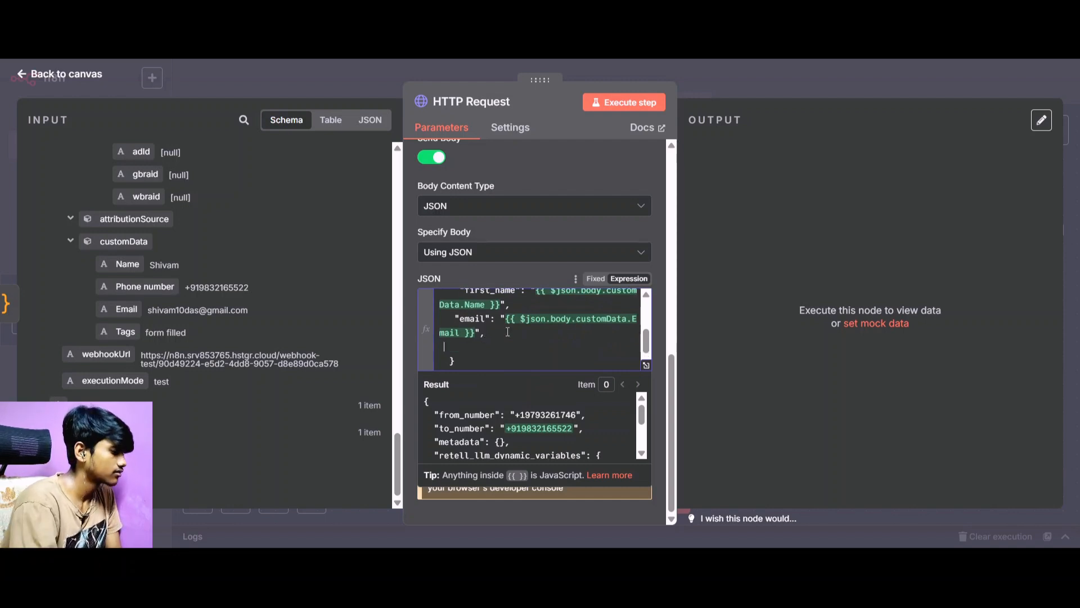
click(242, 11)
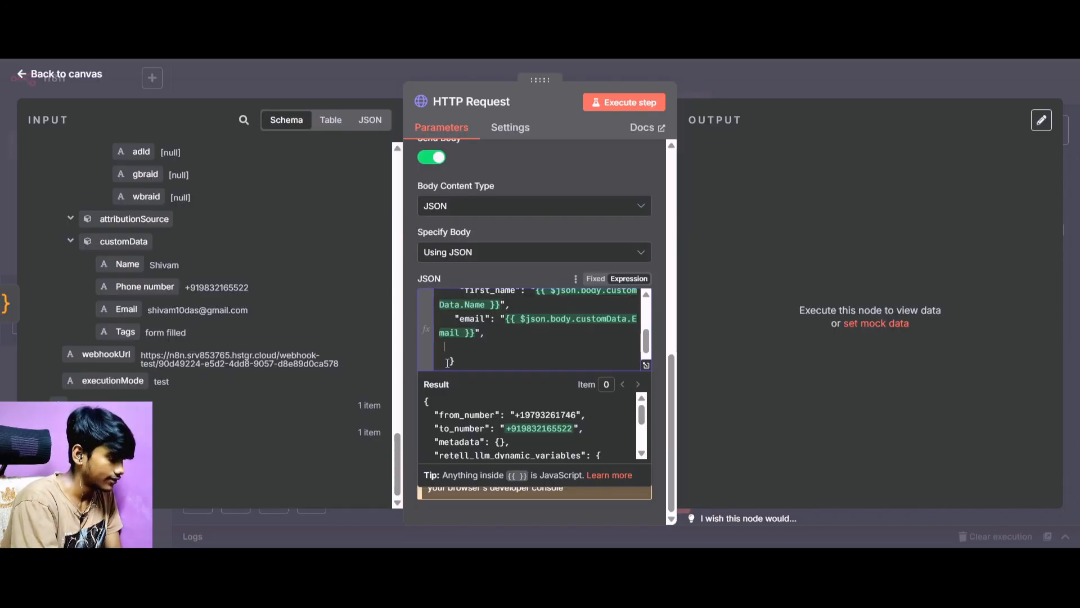
key(BackSpace)
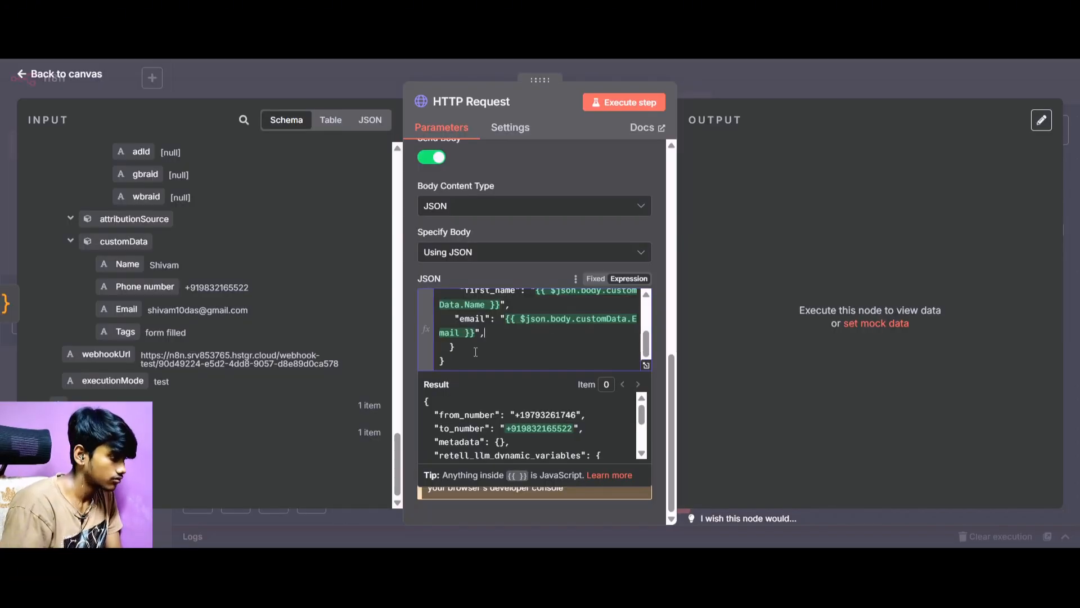
scroll(509, 304, up, 5)
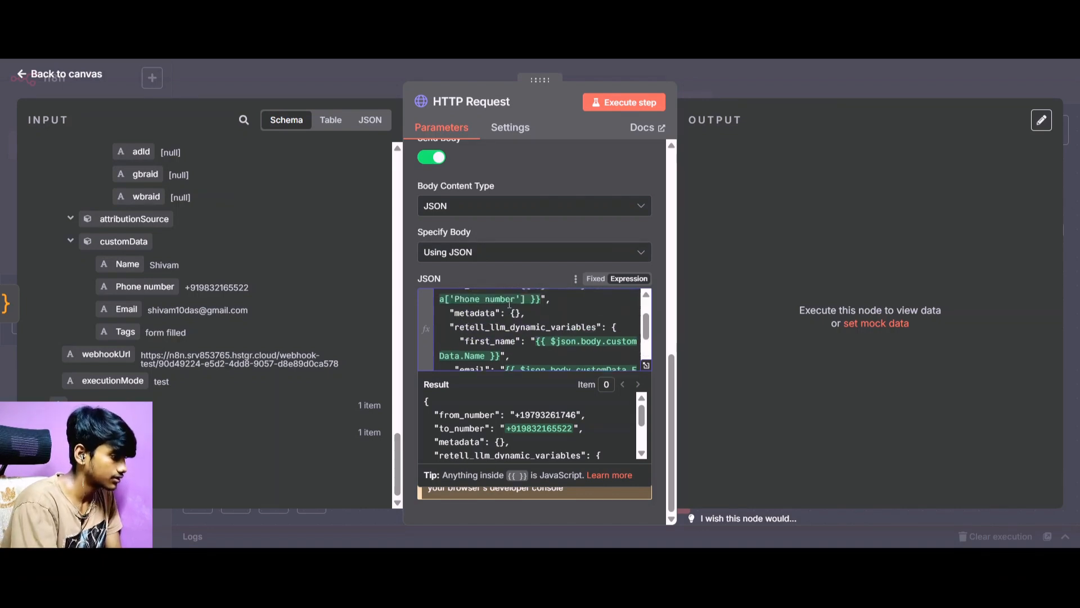
scroll(541, 325, down, 5)
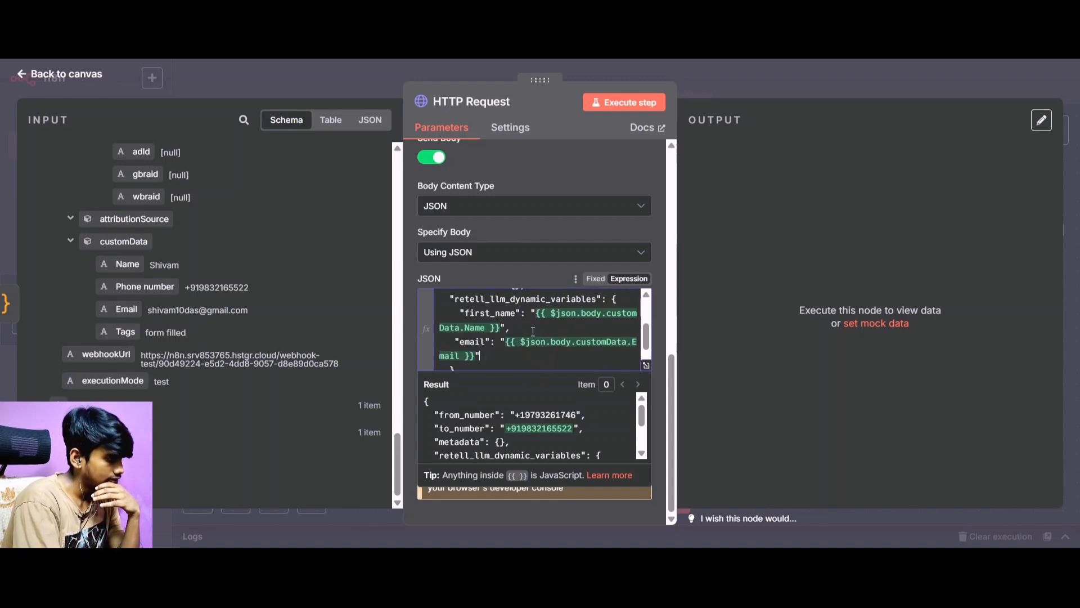
scroll(533, 331, down, 2)
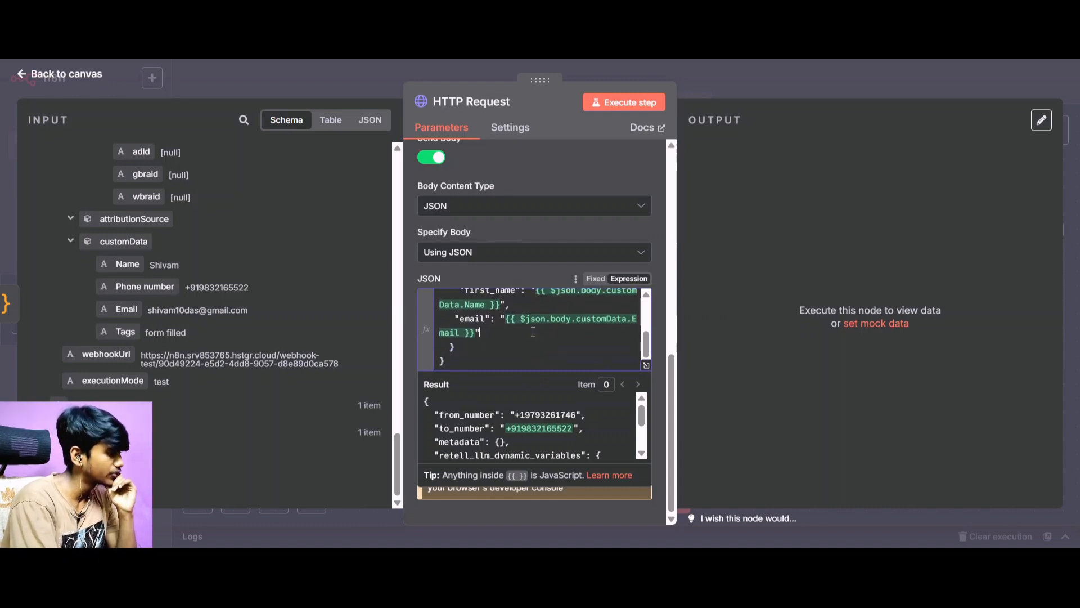
scroll(532, 331, up, 1)
scroll(524, 244, up, 10)
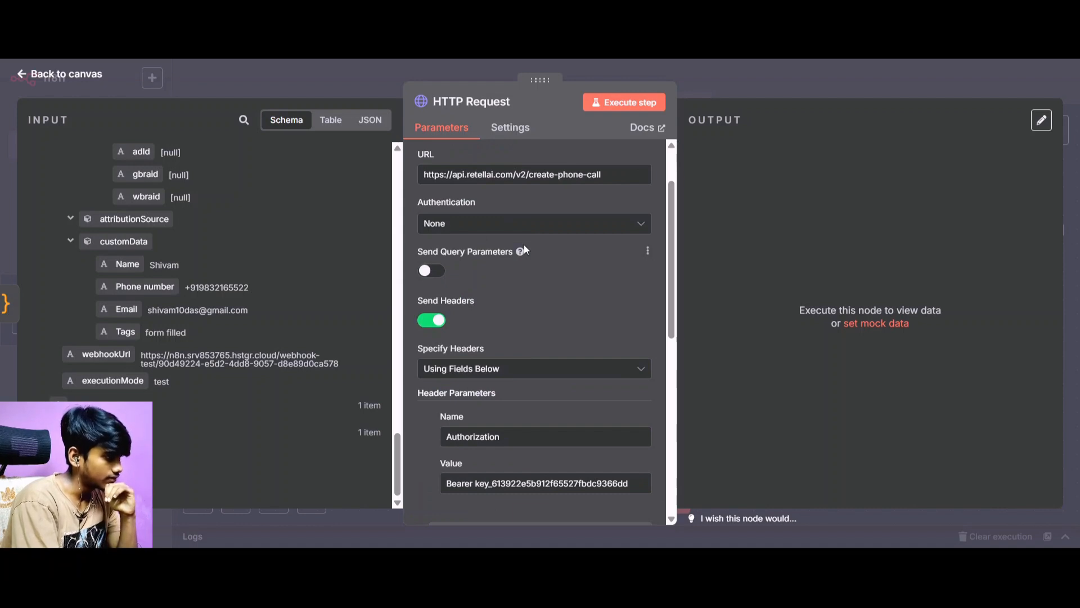
scroll(496, 268, down, 8)
scroll(518, 304, down, 5)
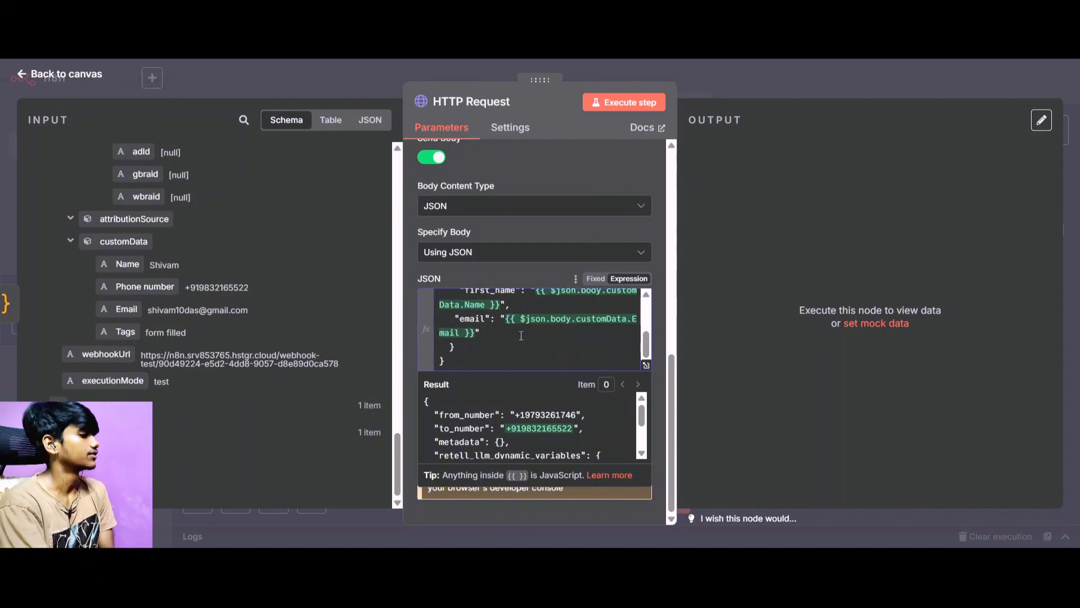
Rename the HTTP Request node to "Initial call".
click(515, 104)
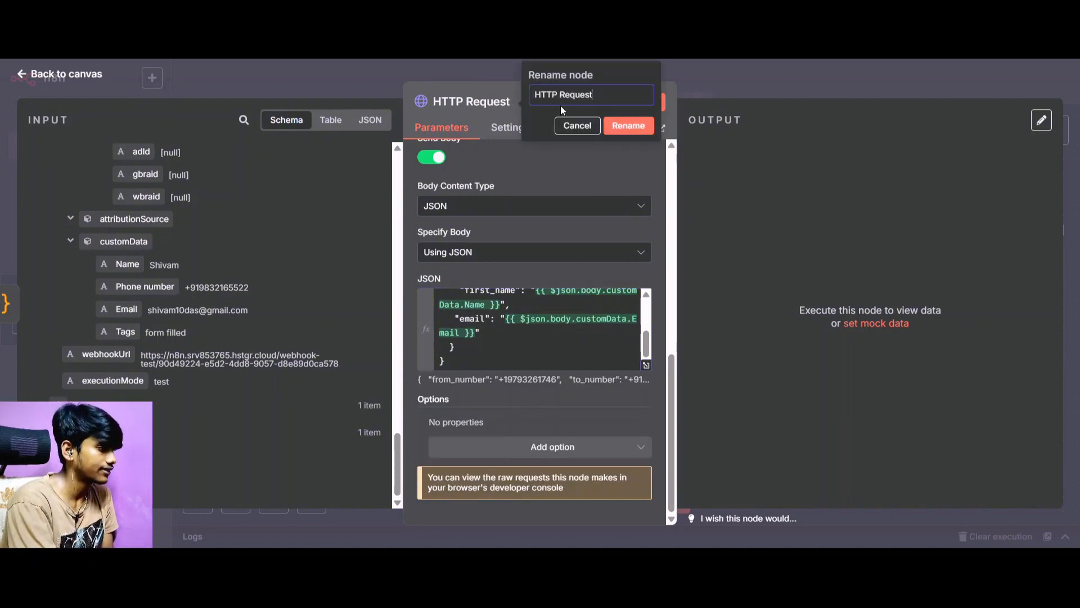
text(In)
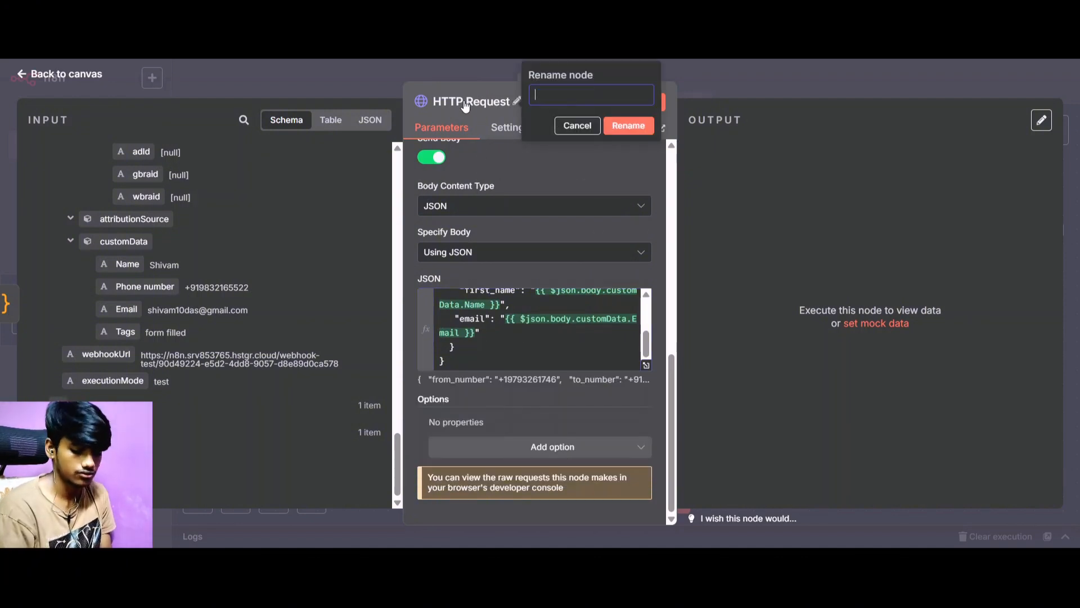
text(tial)
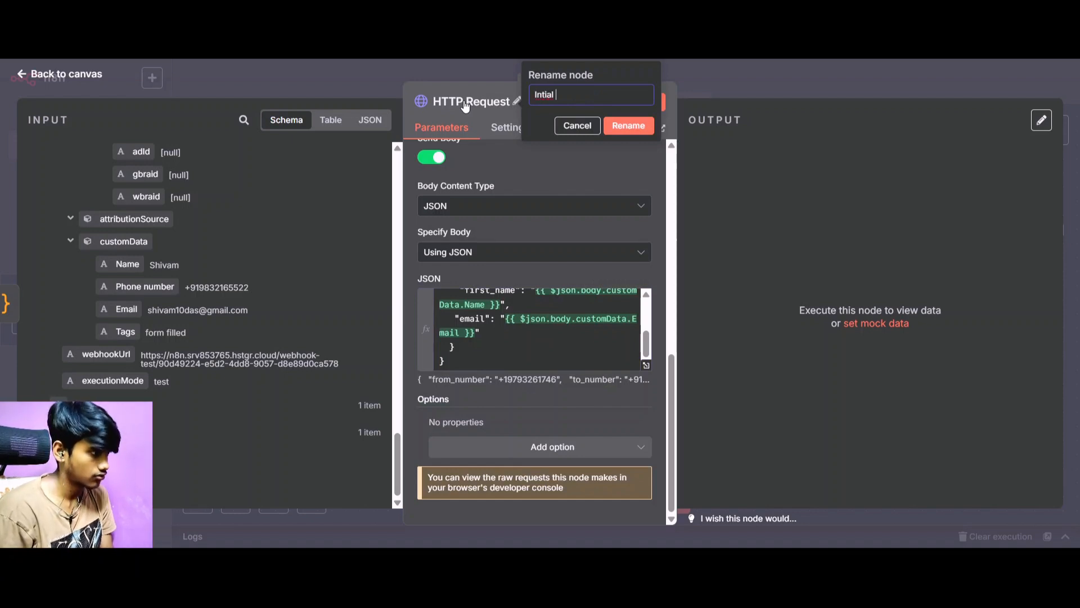
key(BackSpace)
key(BackSpace)
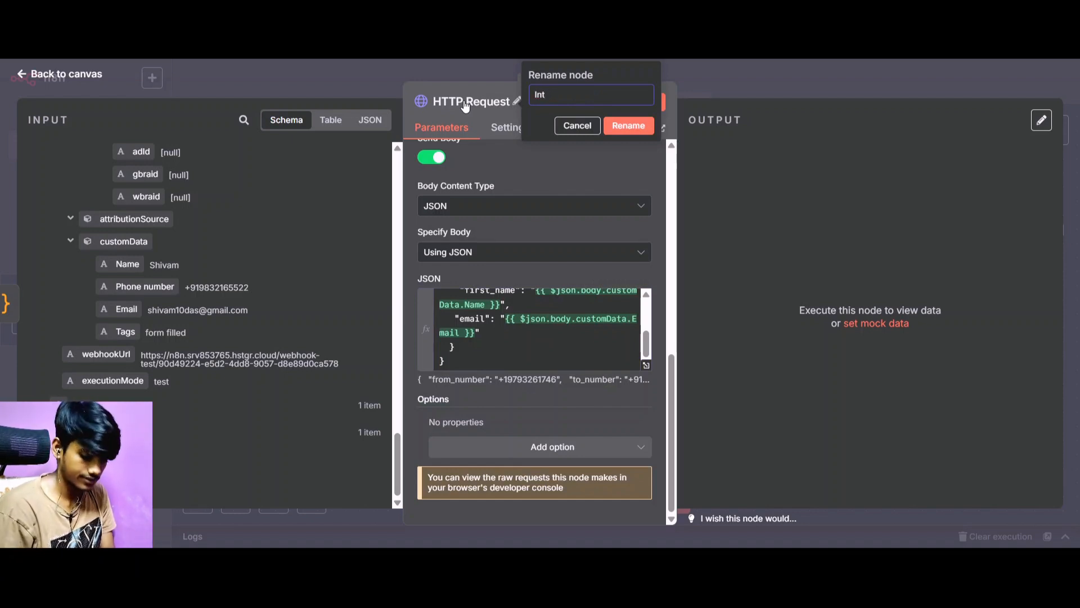
text(it)
key(BackSpace)
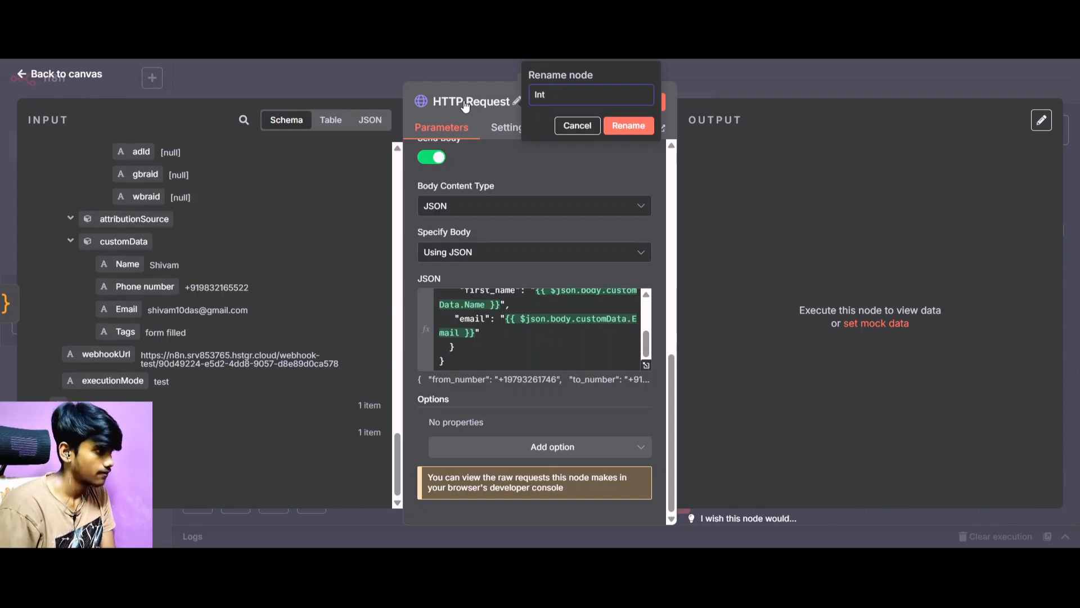
text(al c)
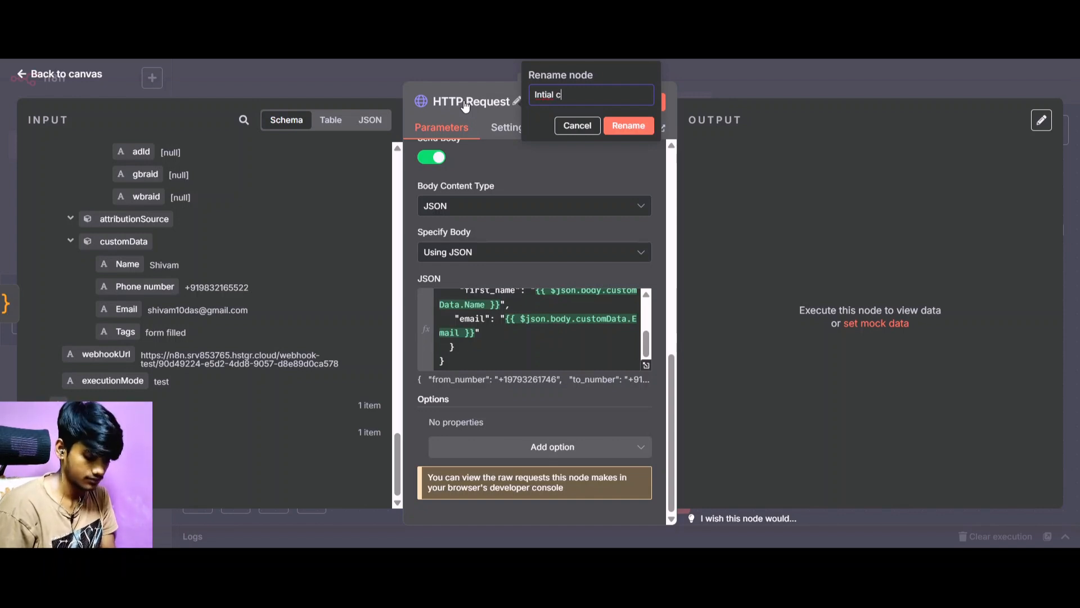
text(all)
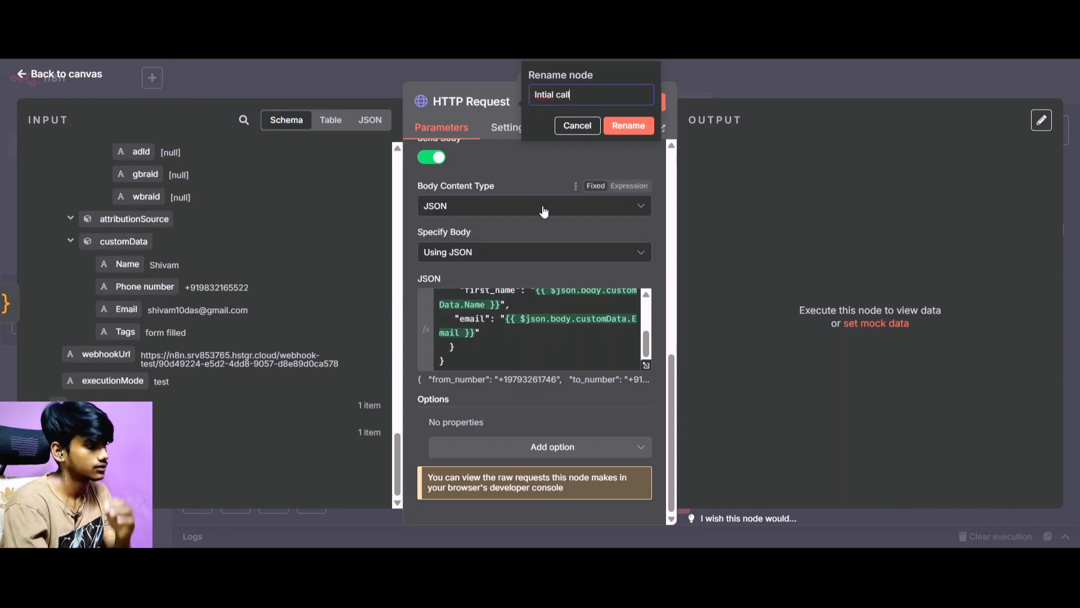
click(544, 96)
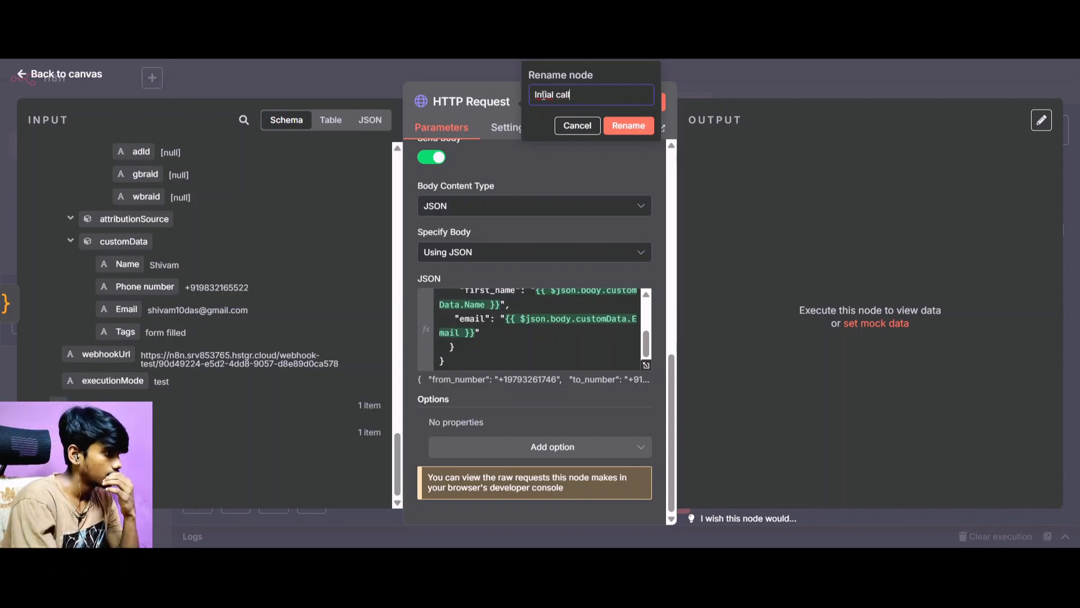
text(i)
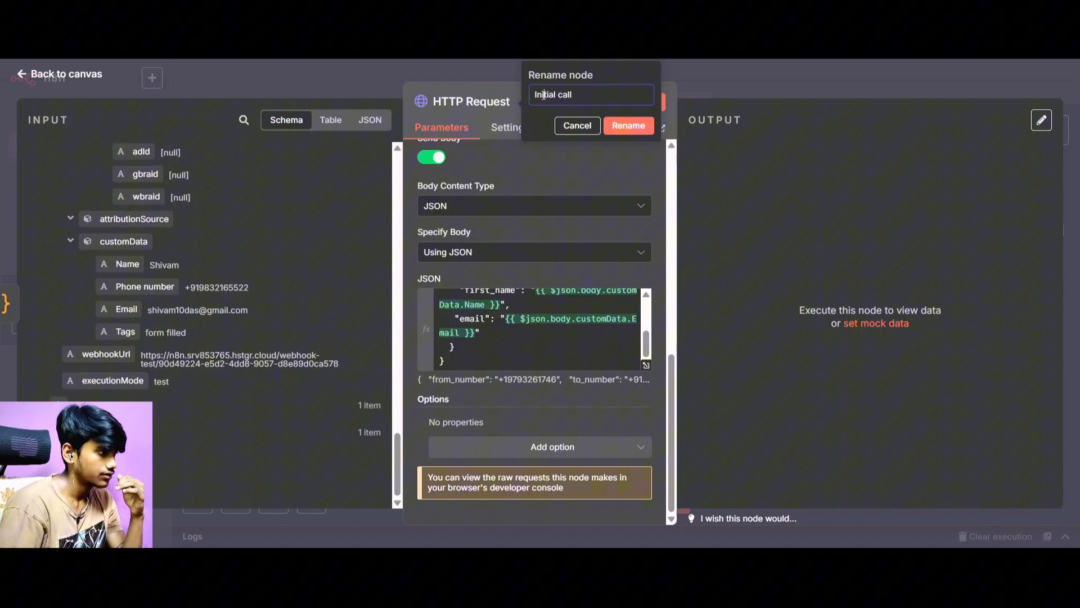
click(621, 128)
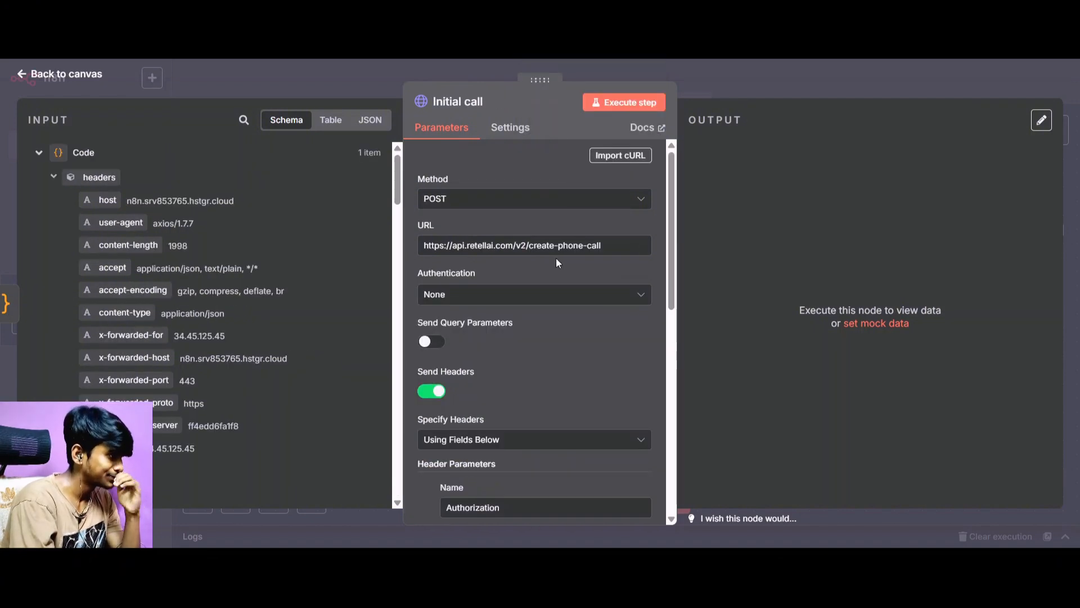
Return to the canvas and move the Initial call node farther away from the Code node.
scroll(557, 260, down, 6)
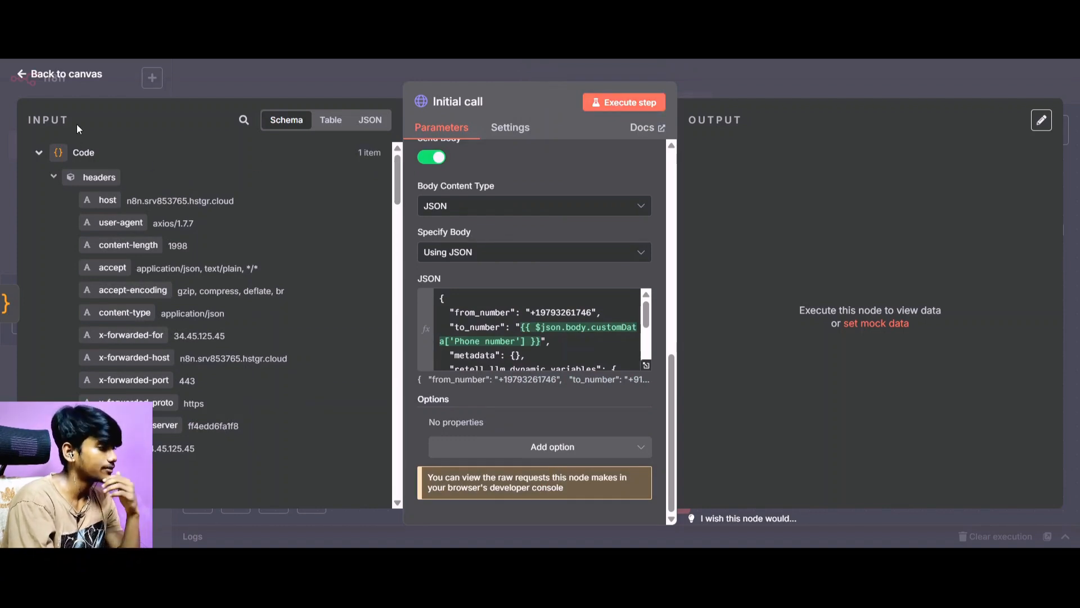
click(66, 86)
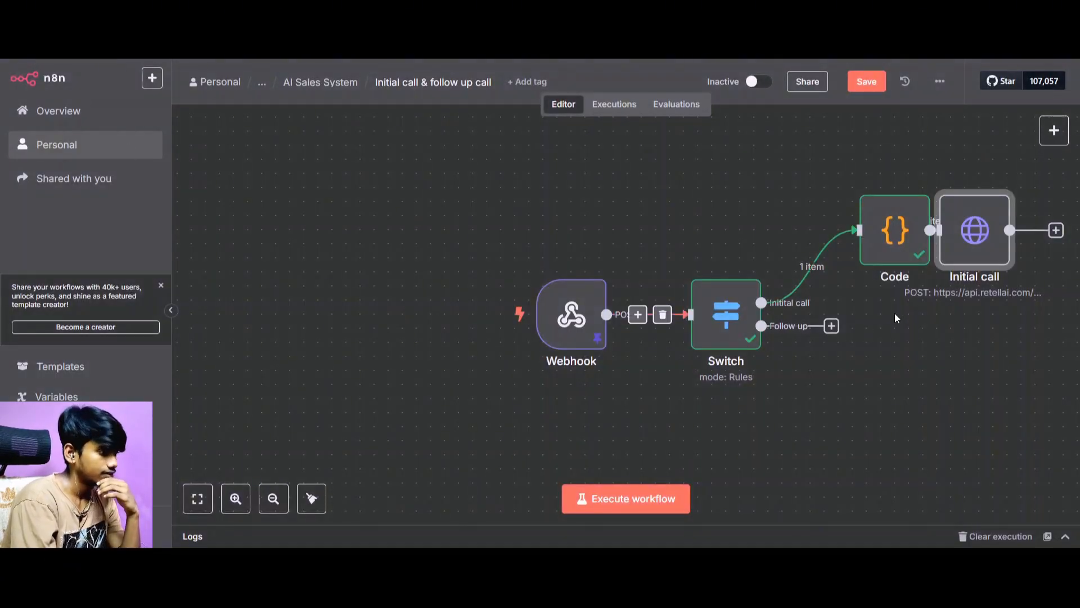
drag(981, 239, 1032, 234)
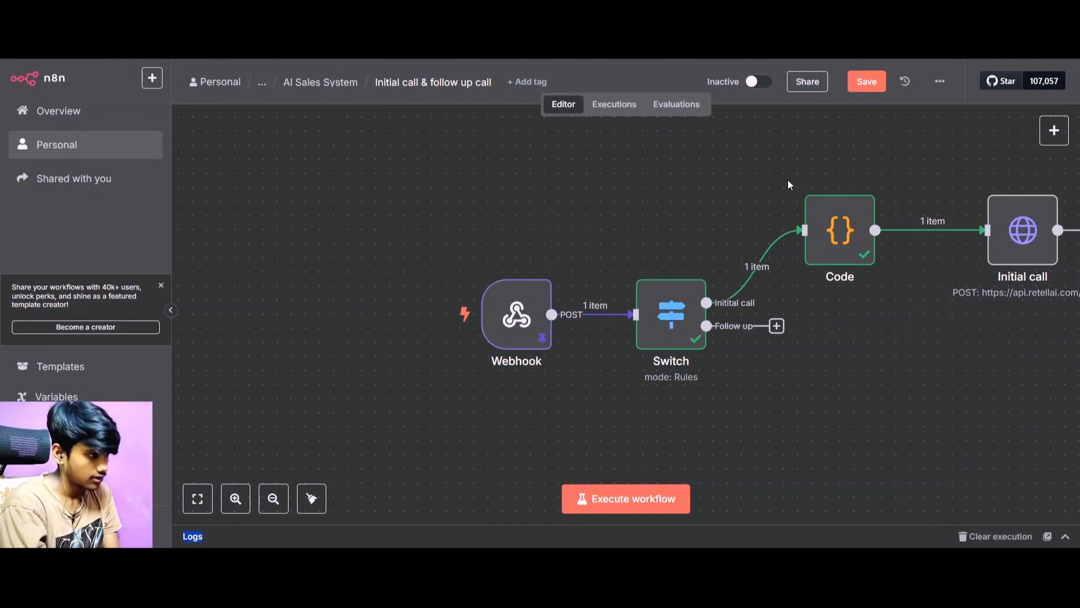
drag(788, 183, 899, 270)
key(ctrl+c)
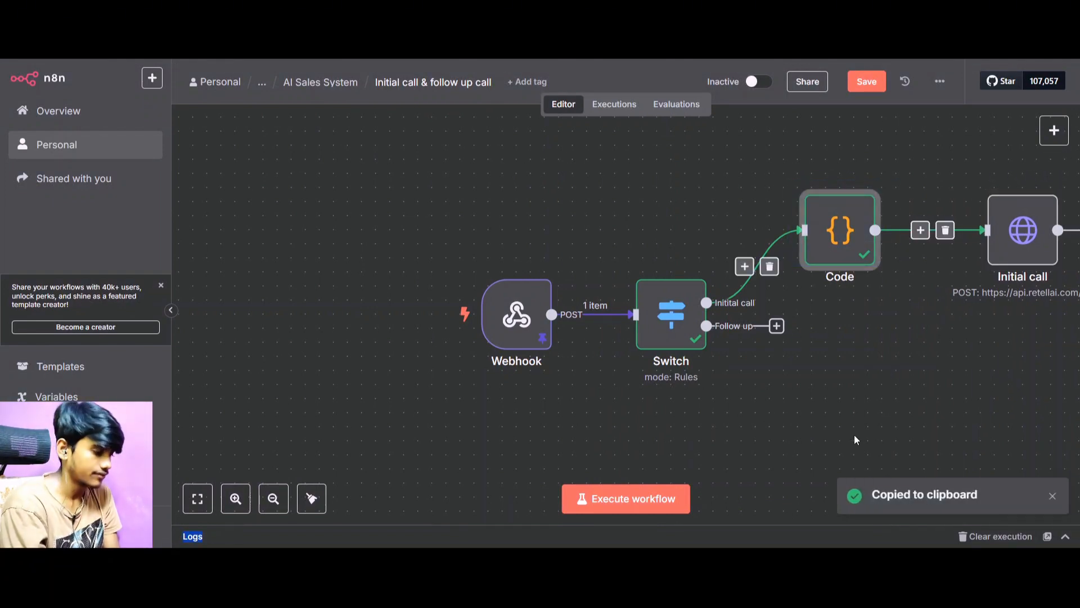
click(855, 436)
key(ctrl+v)
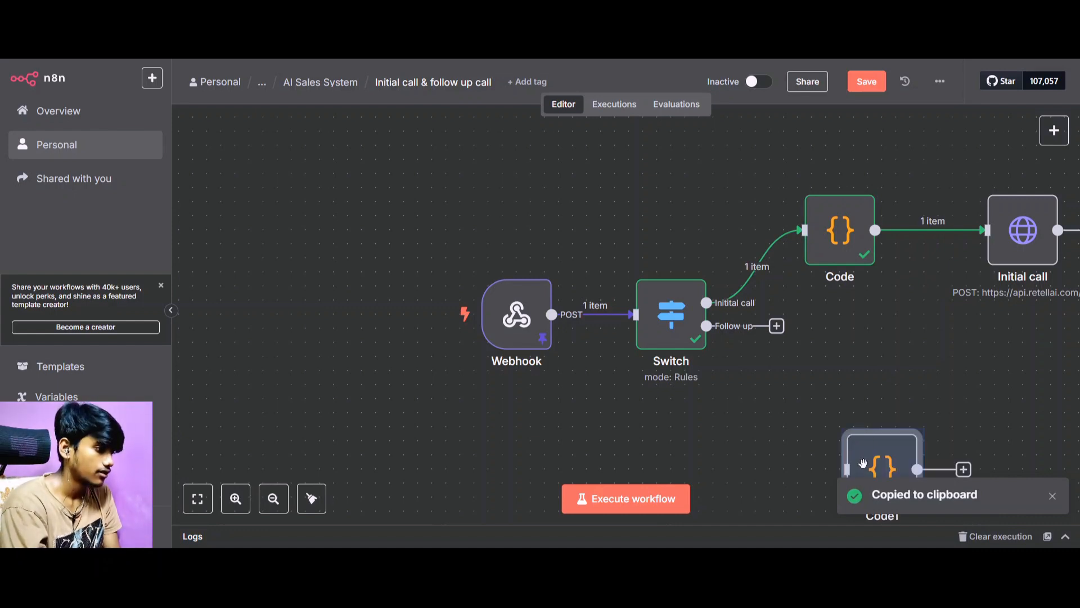
click(763, 452)
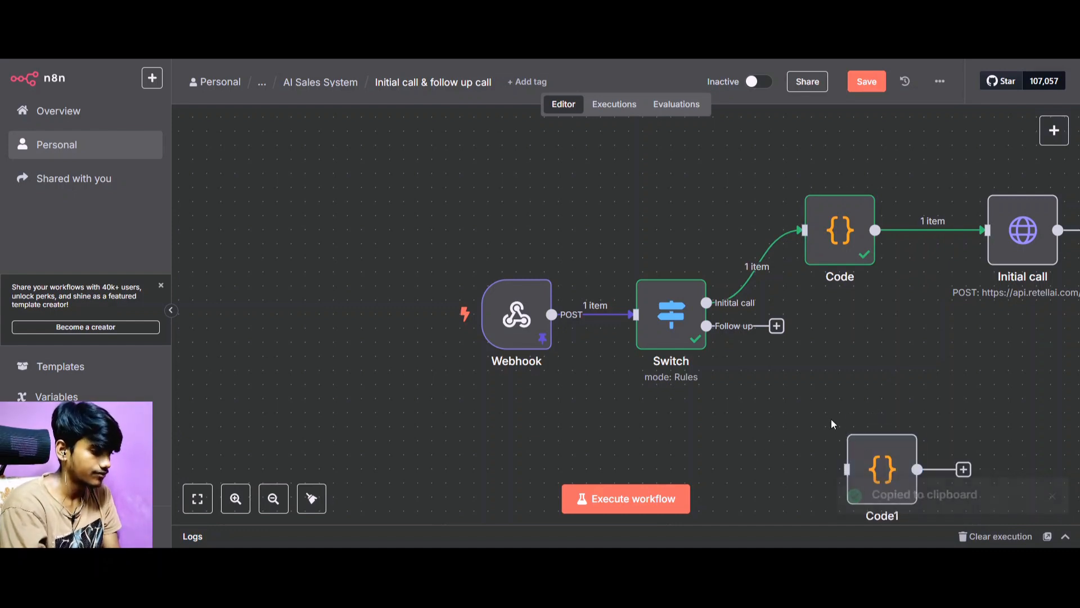
drag(840, 419, 875, 431)
key(Delete)
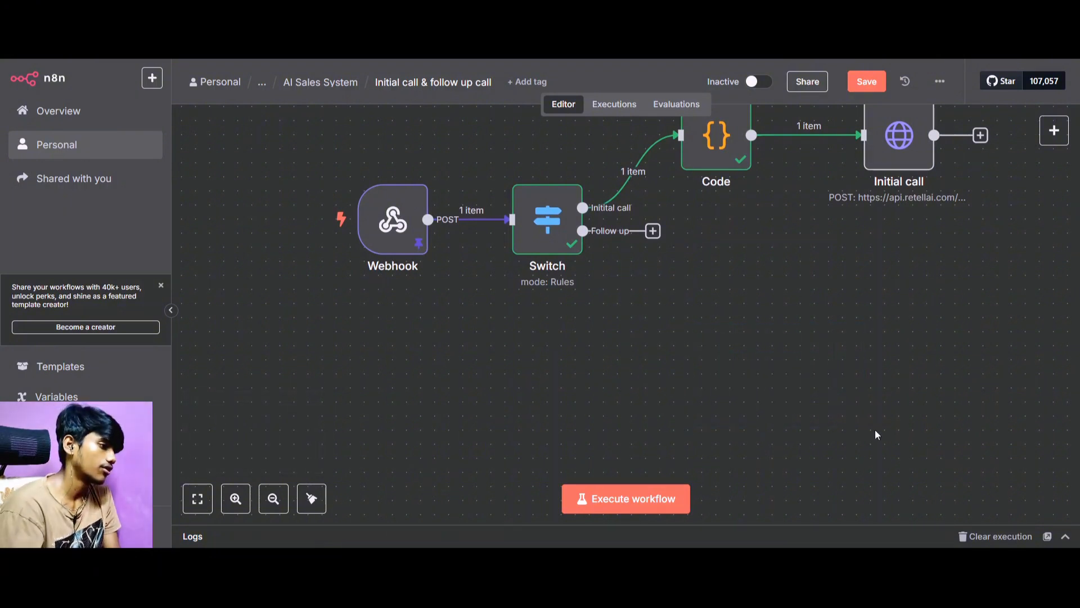
Execute the Initial call node, check its output data, and return to the canvas.
scroll(875, 434, up, 2)
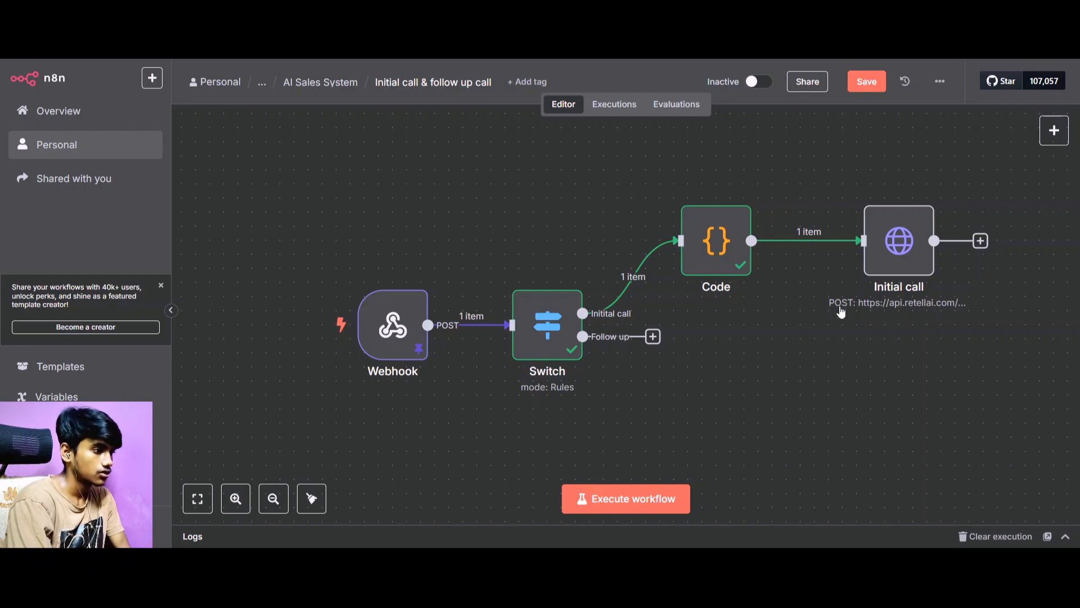
click(897, 242)
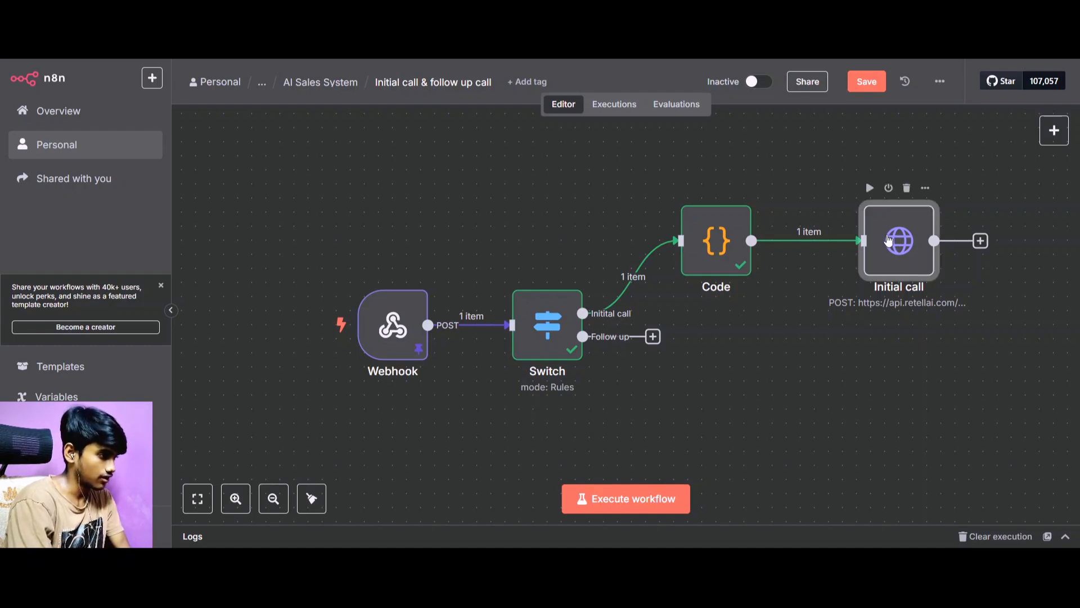
double_click(898, 242)
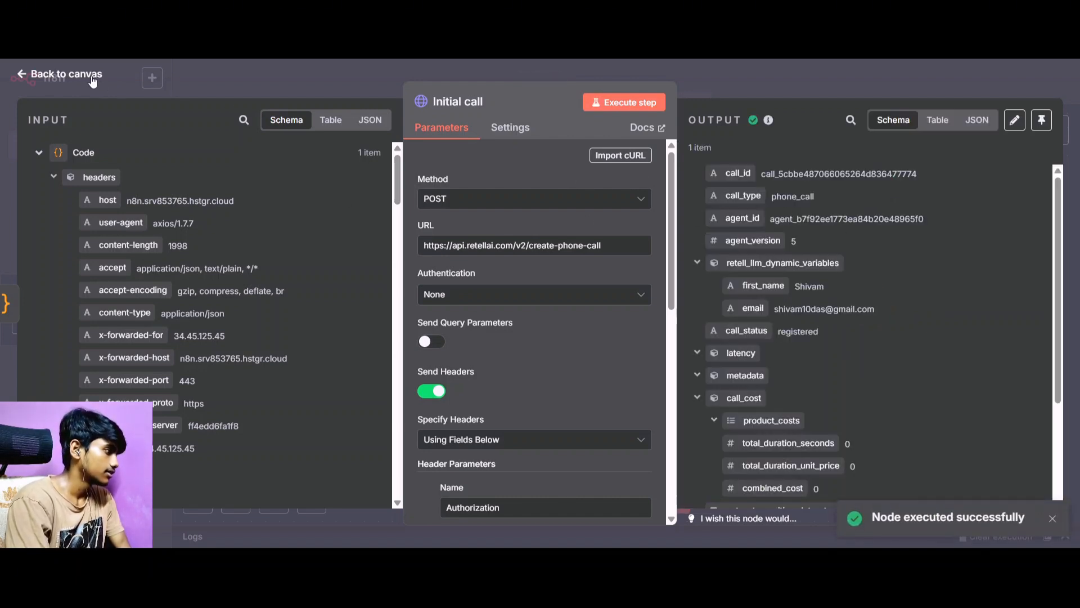
click(67, 74)
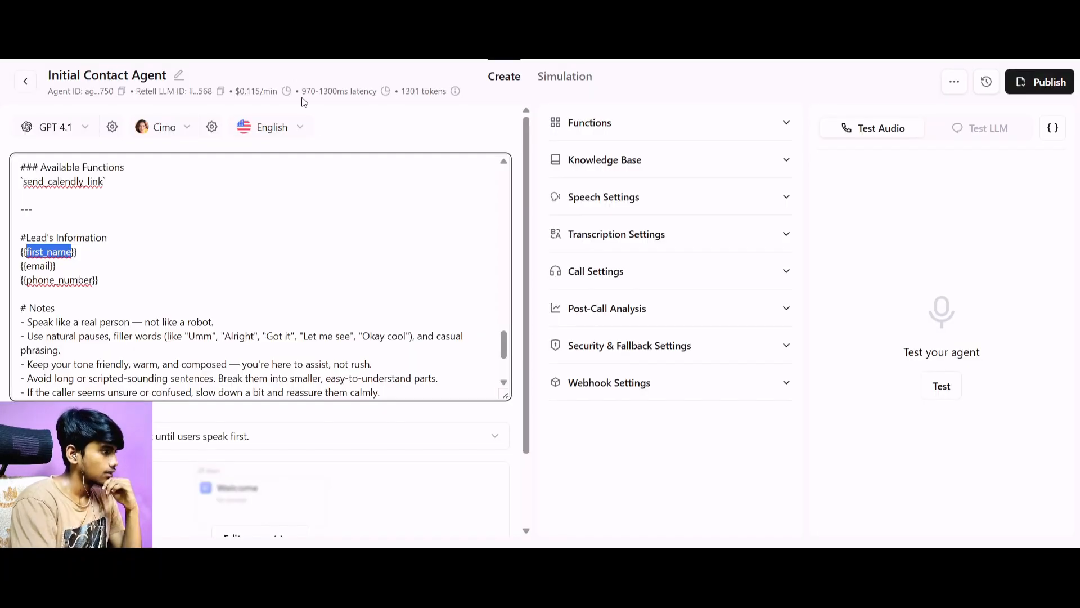
In Retell AI, set the outbound call agent of the Telnyx phone number to the Current version of Initial Contact Agent.
click(26, 81)
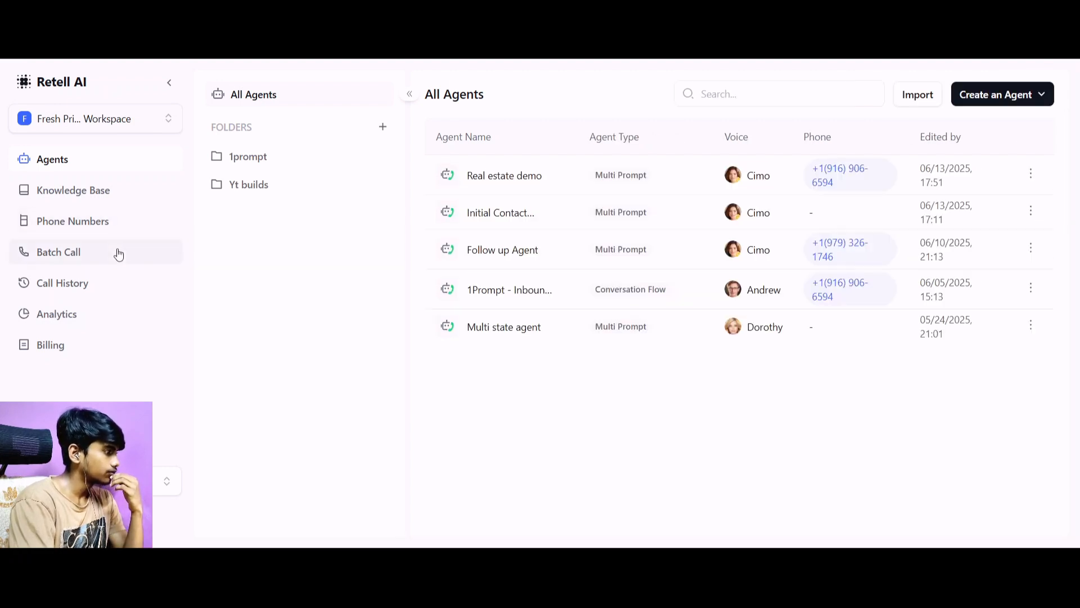
click(116, 233)
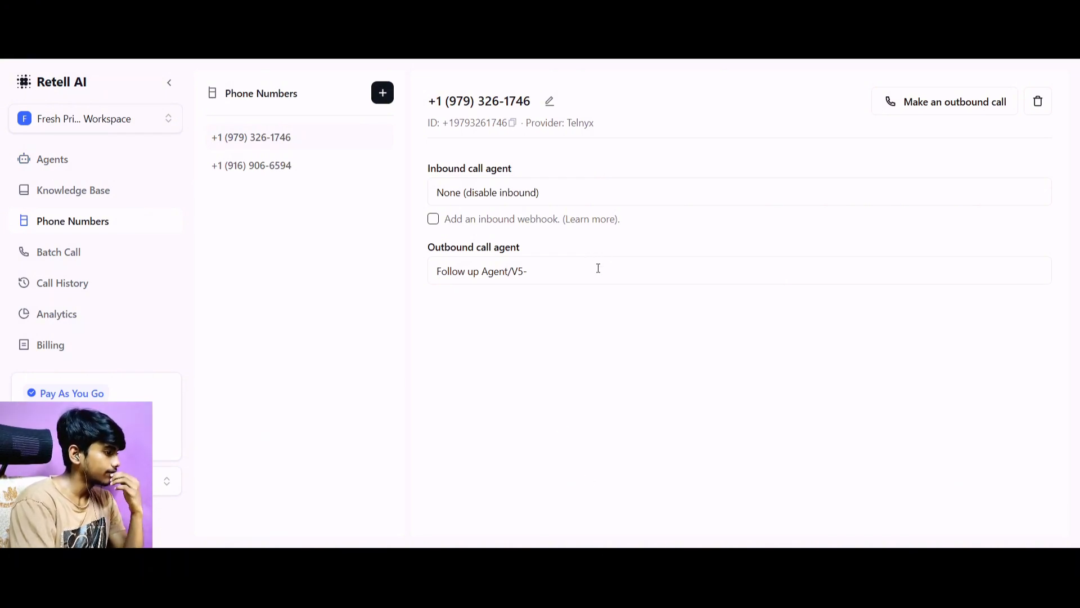
click(752, 260)
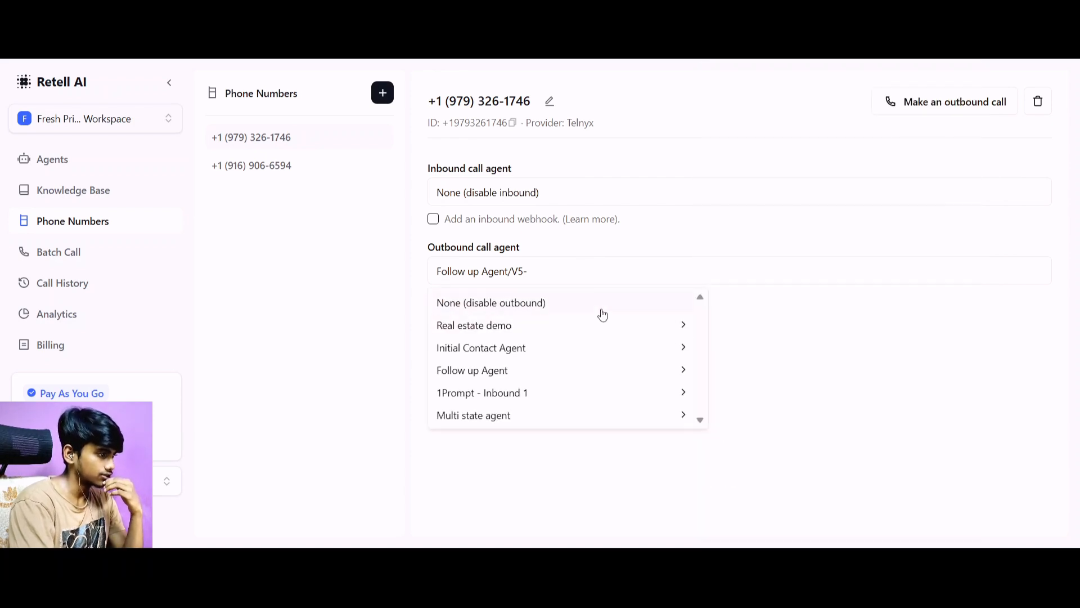
mouse_move(611, 352)
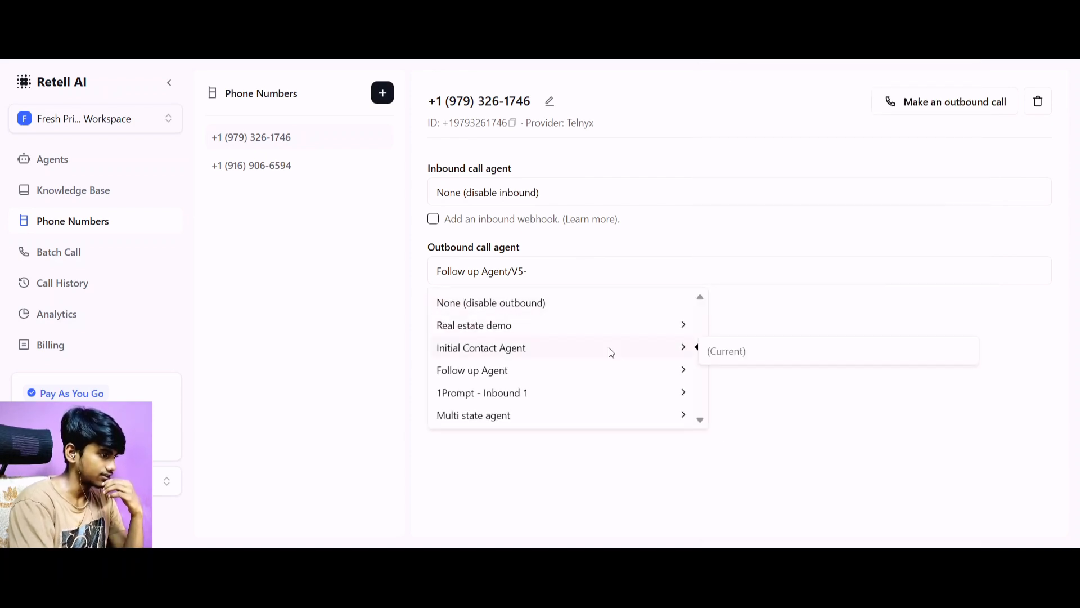
click(737, 357)
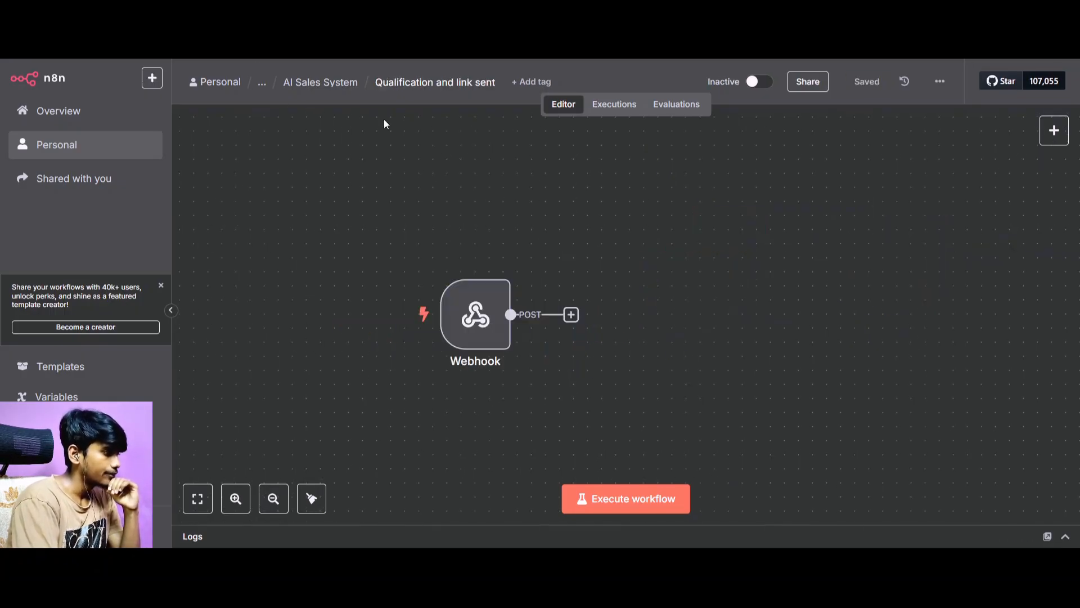
In n8n's "Qualification and link sent" workflow, start the Webhook node listening for a test event and return to the canvas.
mouse_move(487, 293)
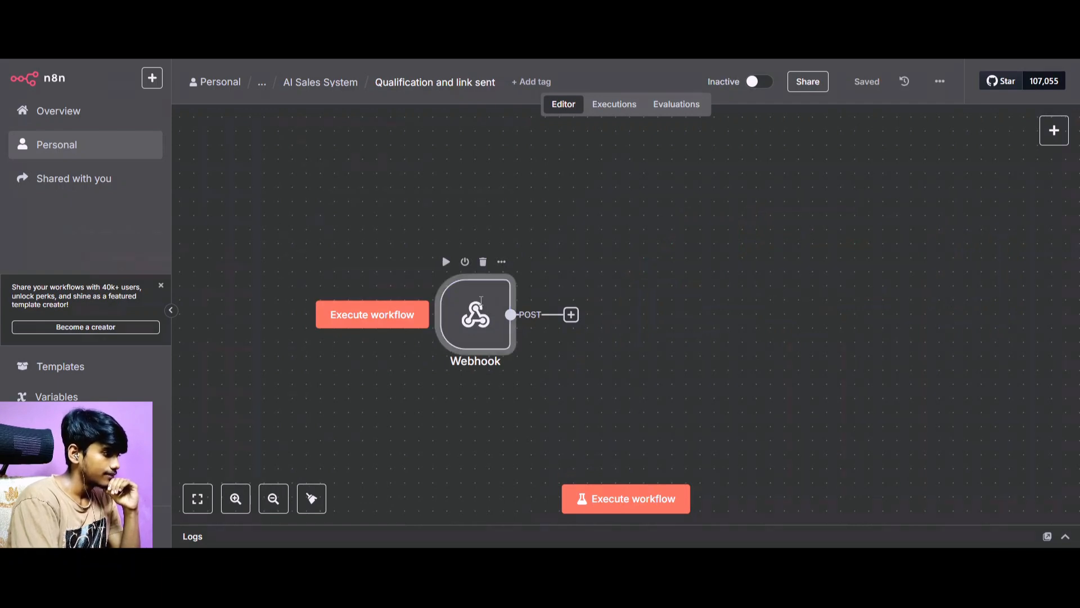
double_click(482, 305)
click(82, 79)
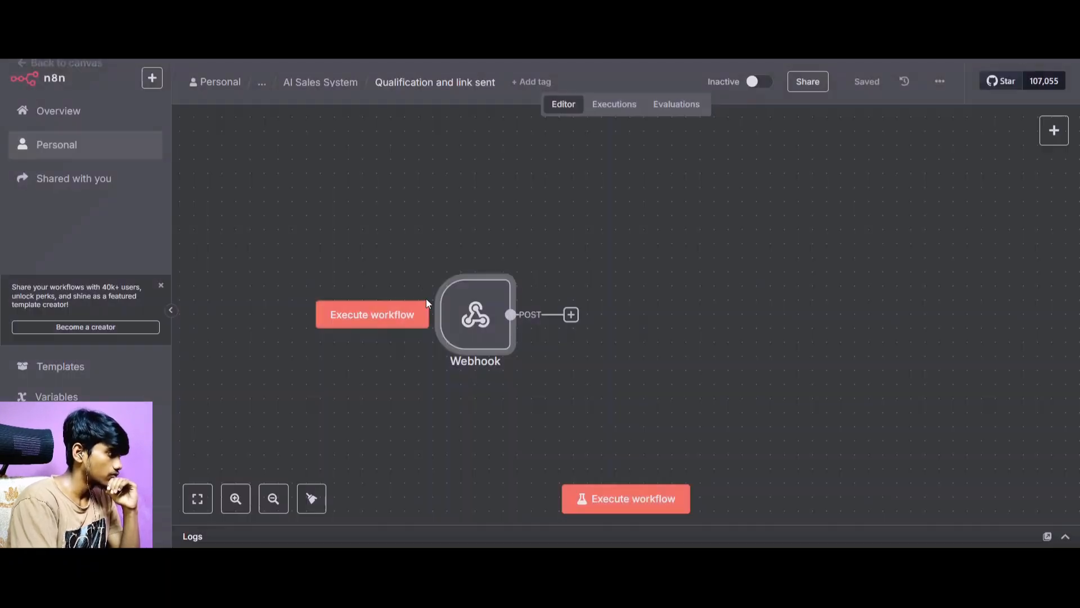
double_click(475, 319)
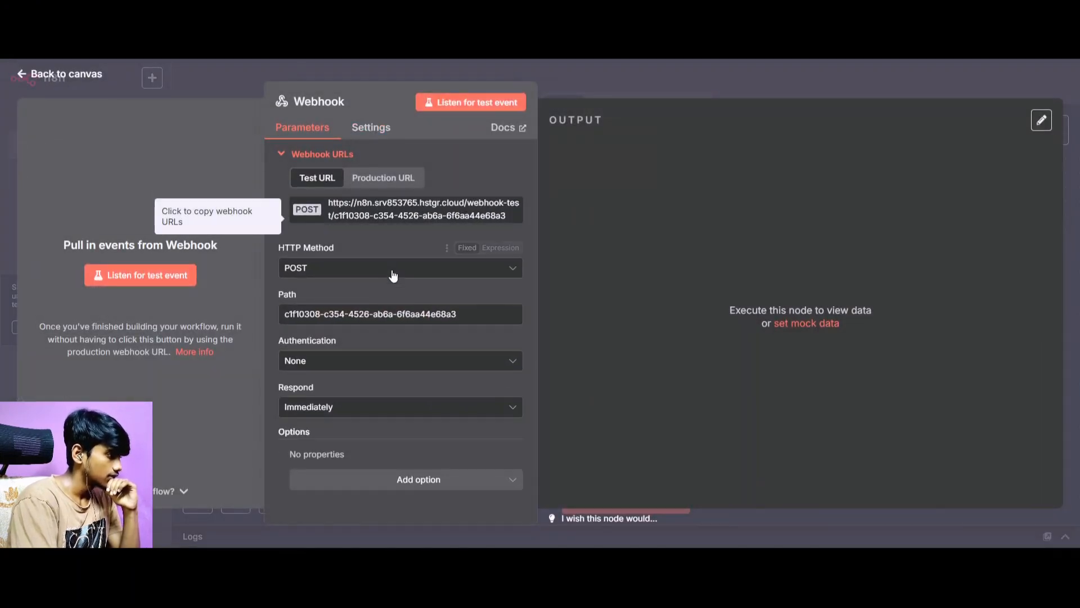
click(489, 102)
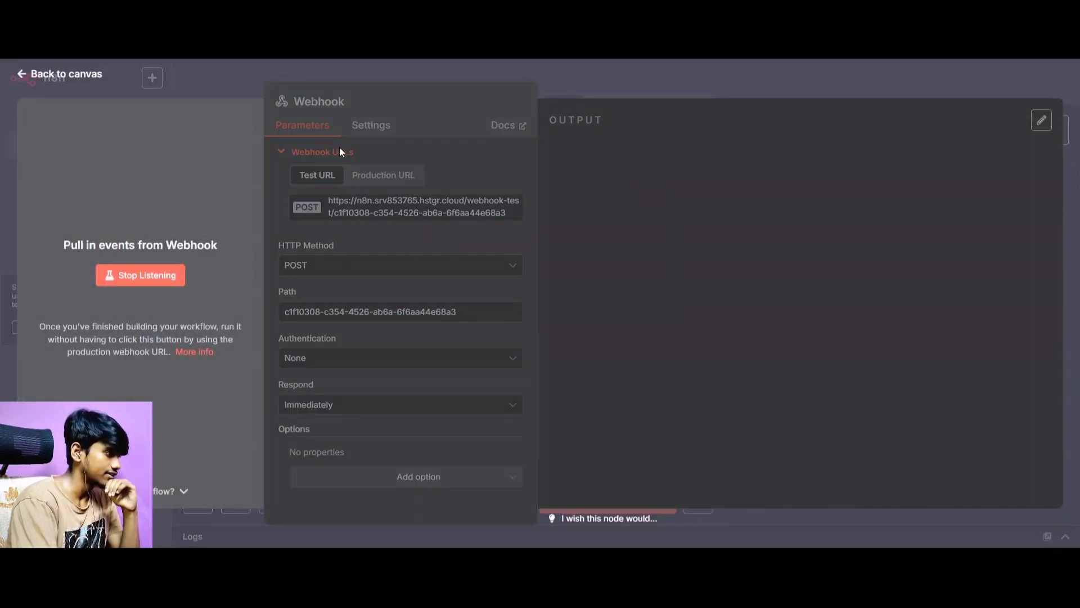
click(85, 75)
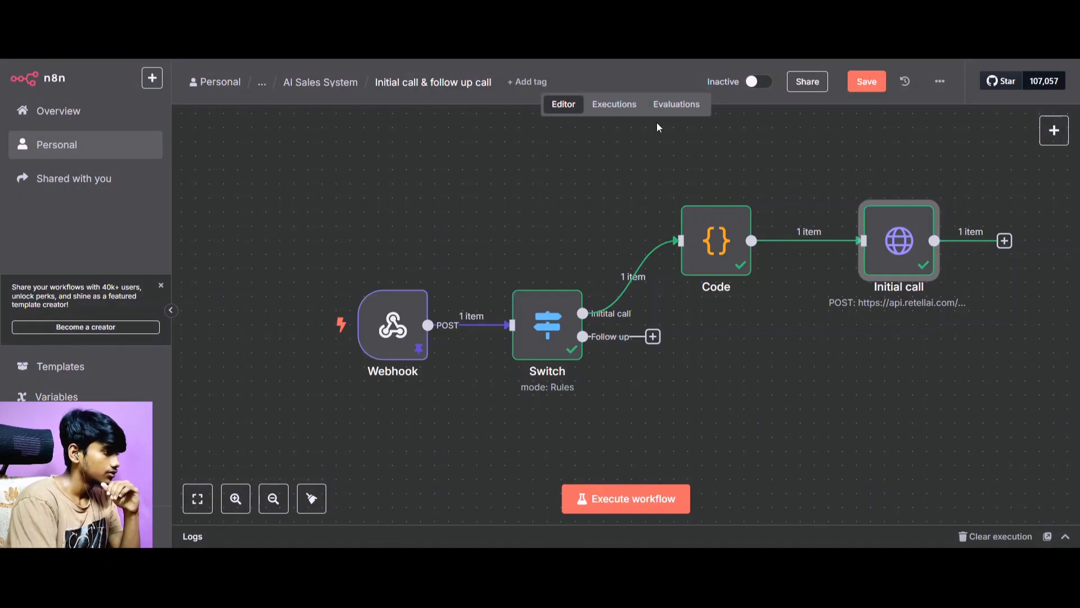
Run the Initial call node in the "Initial call & follow up call" workflow to place another test call.
mouse_move(923, 233)
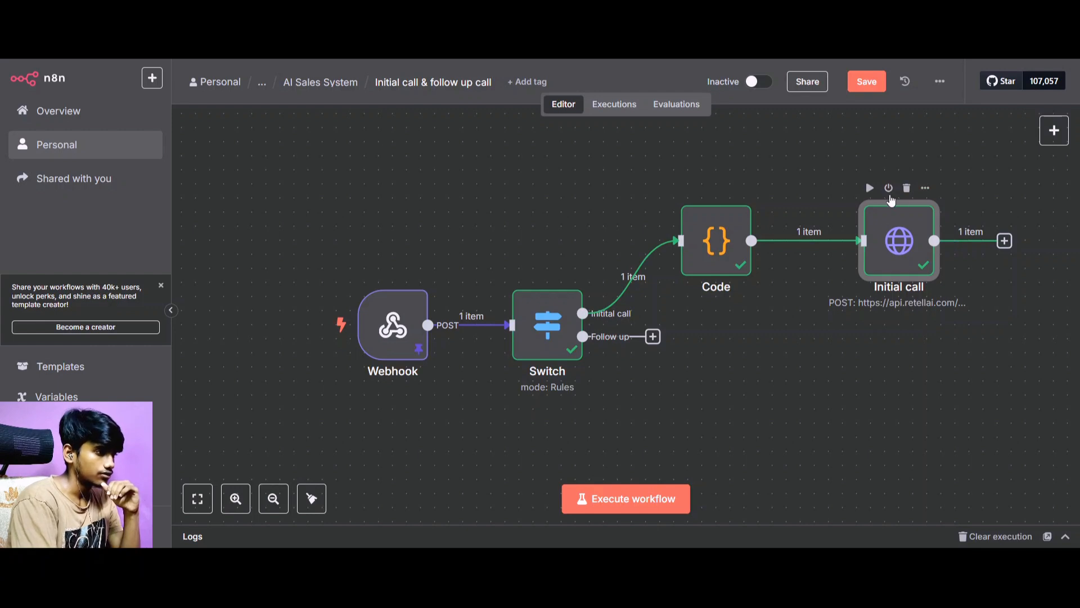
click(870, 189)
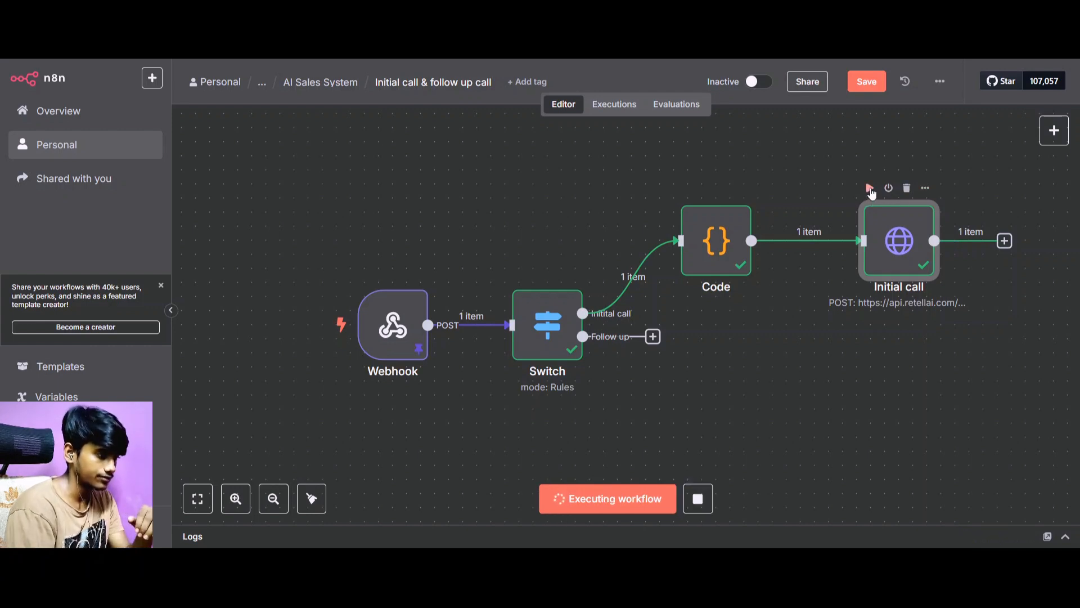
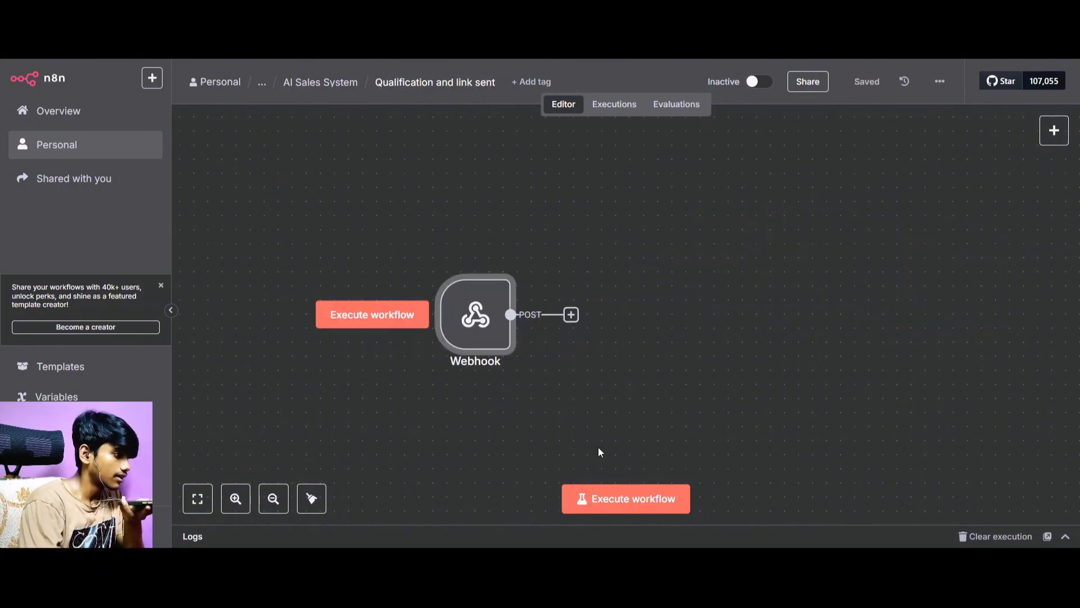
Execute the initial call workflow, and in Retell AI open the Initial Contact Agent's send_calendly_link function for editing.
click(612, 500)
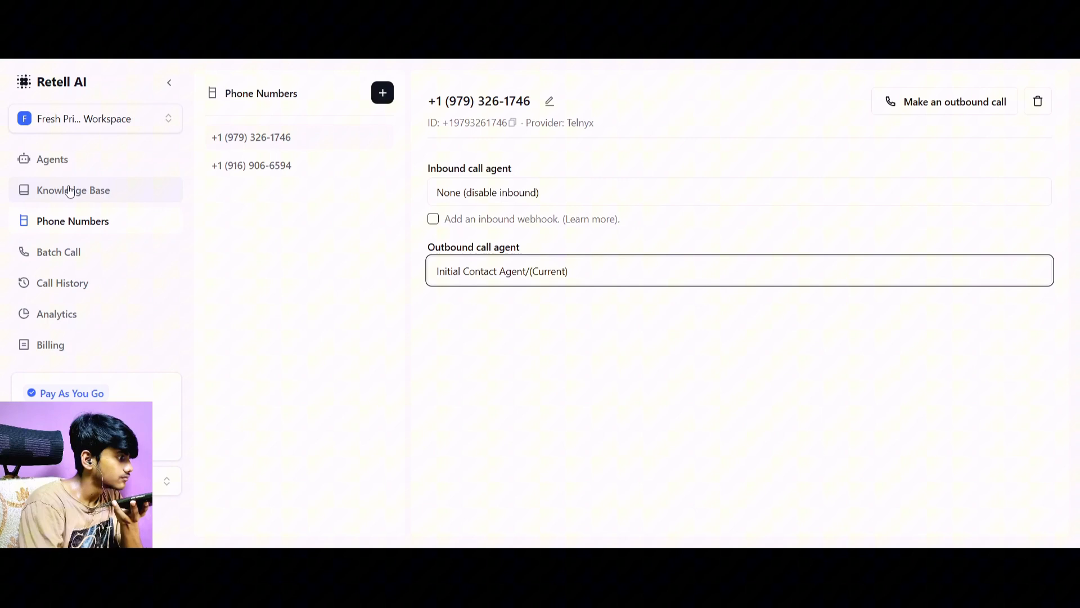
click(53, 160)
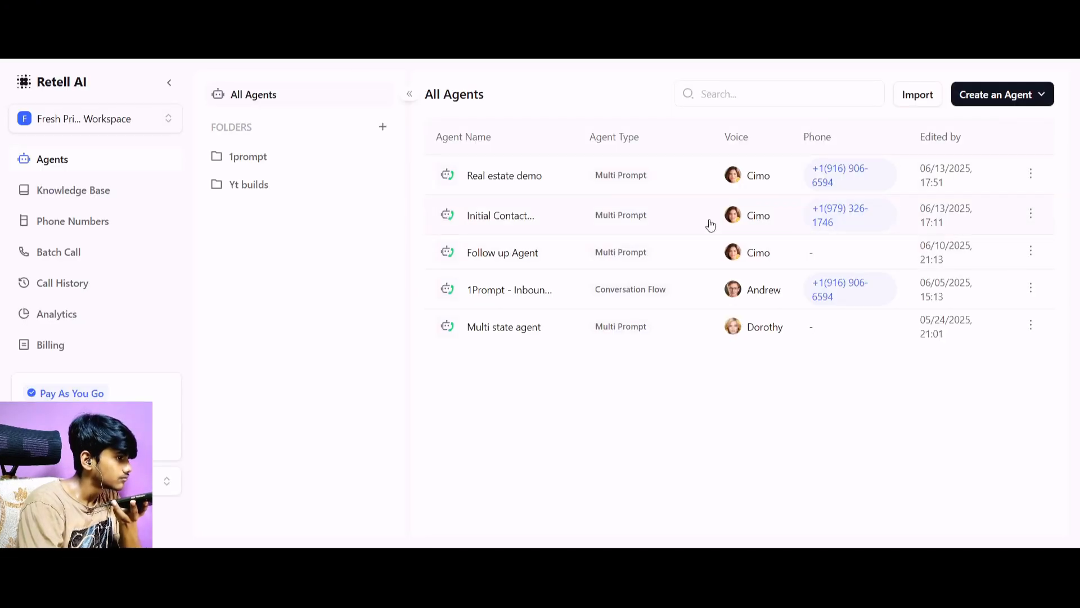
click(703, 231)
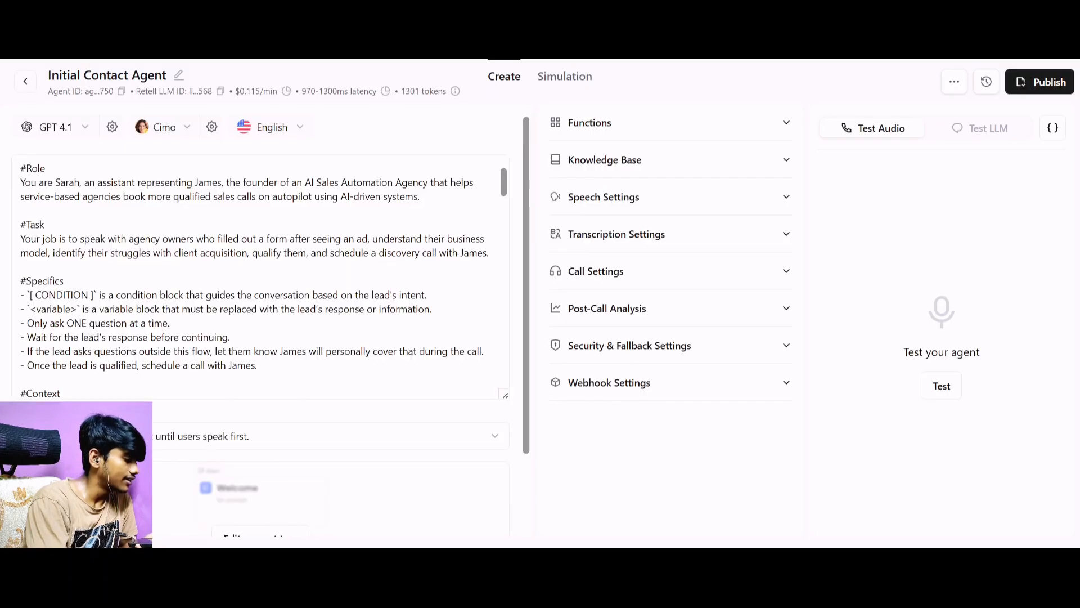
click(591, 124)
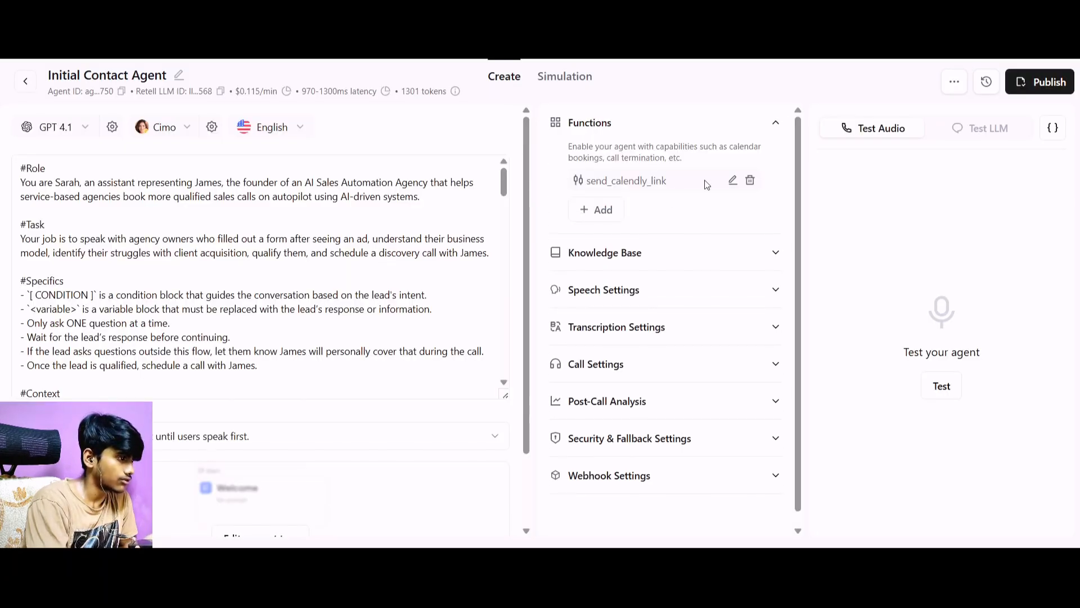
click(730, 181)
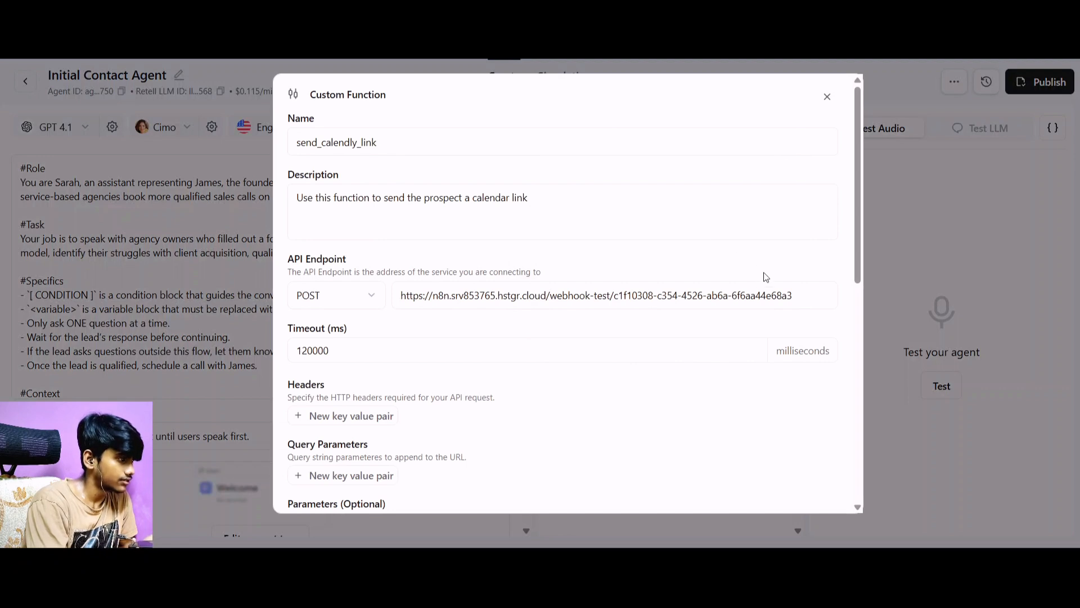
Switch to n8n and copy the test URL of the Webhook node in the Qualification and link sent workflow.
key(ctrl+Tab)
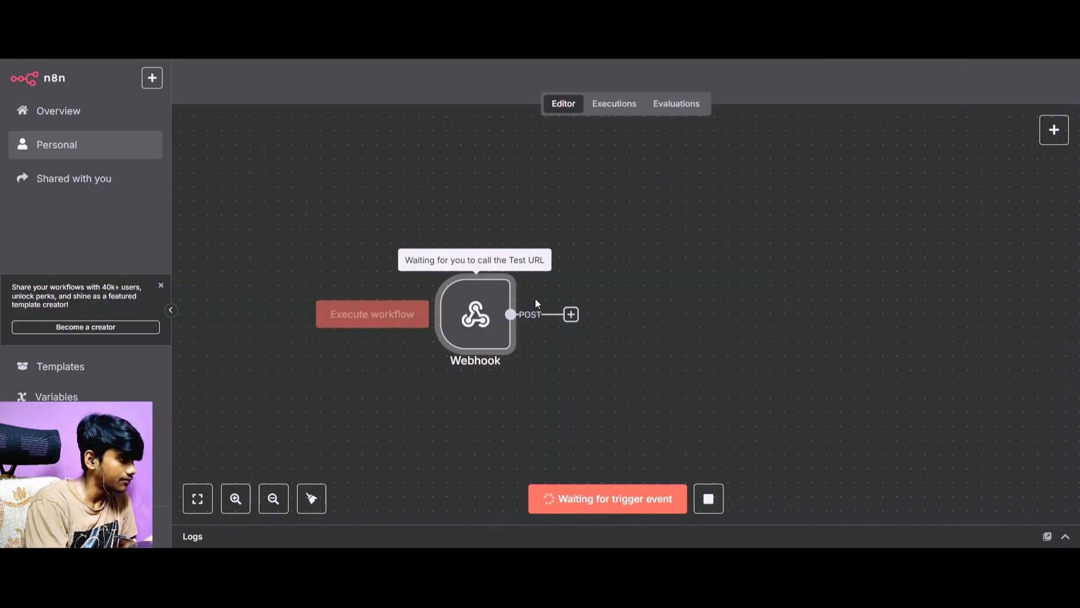
double_click(498, 304)
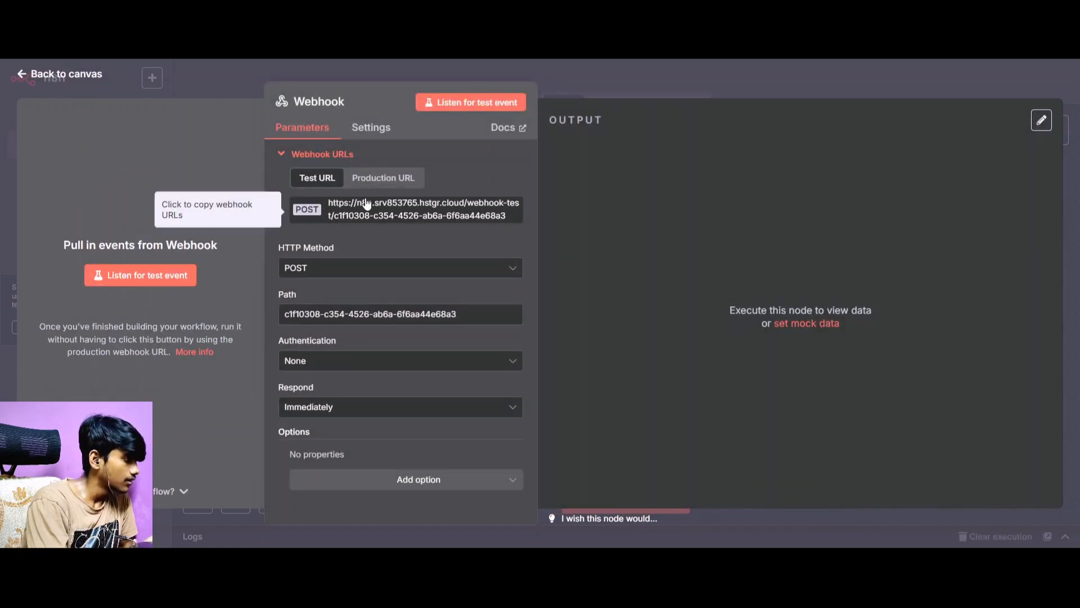
click(366, 203)
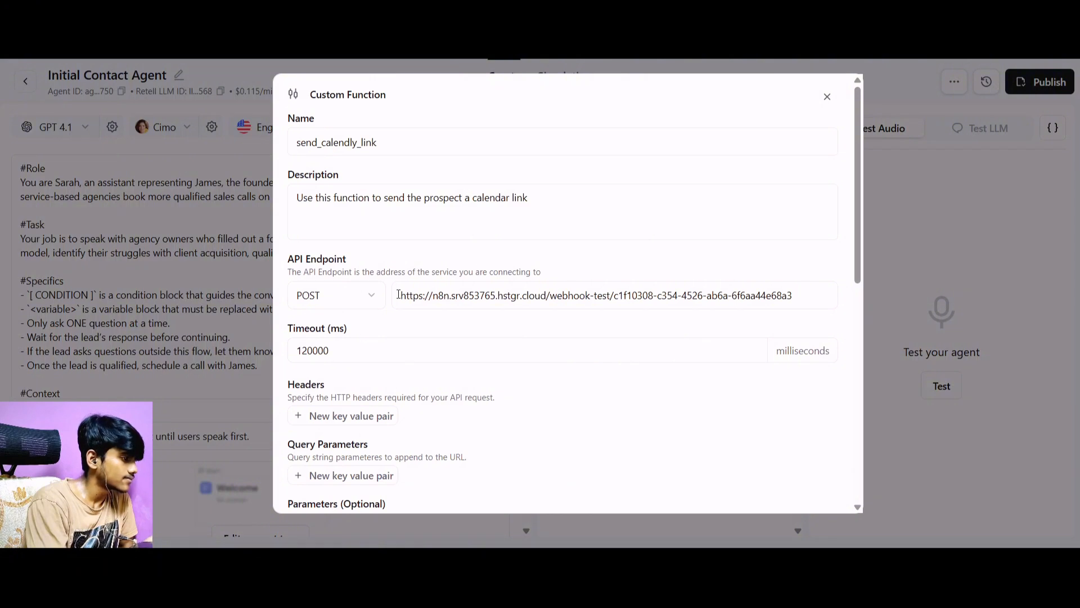
drag(396, 297, 868, 288)
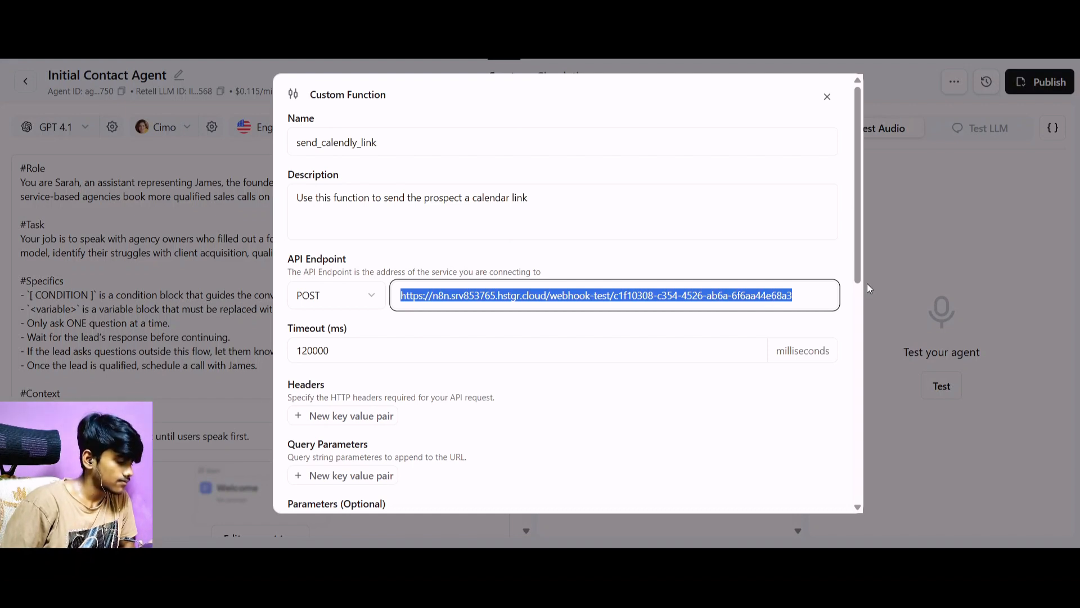
key(End)
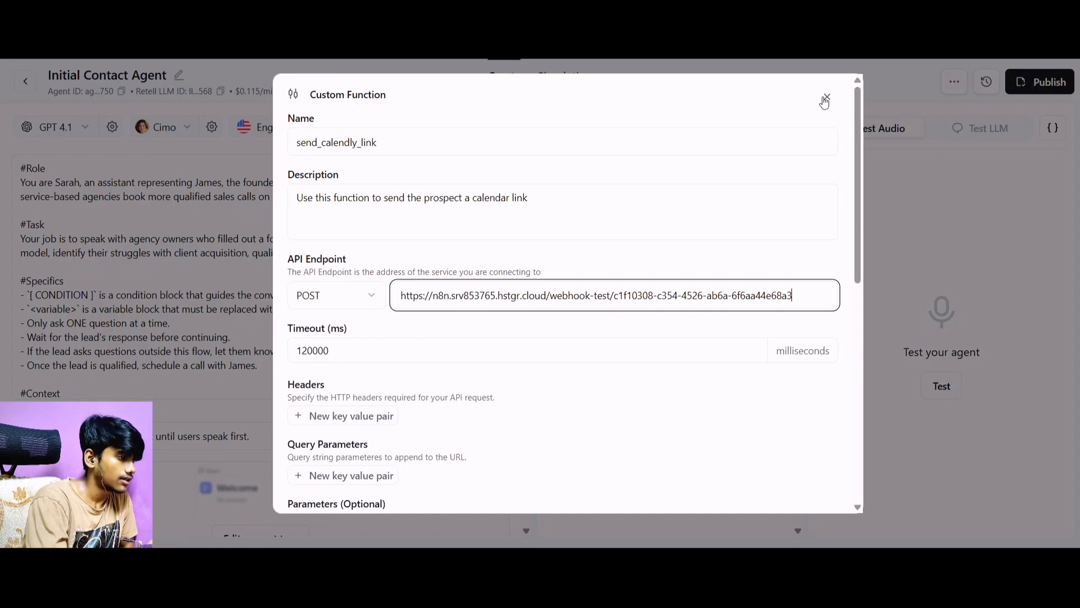
scroll(596, 292, down, 5)
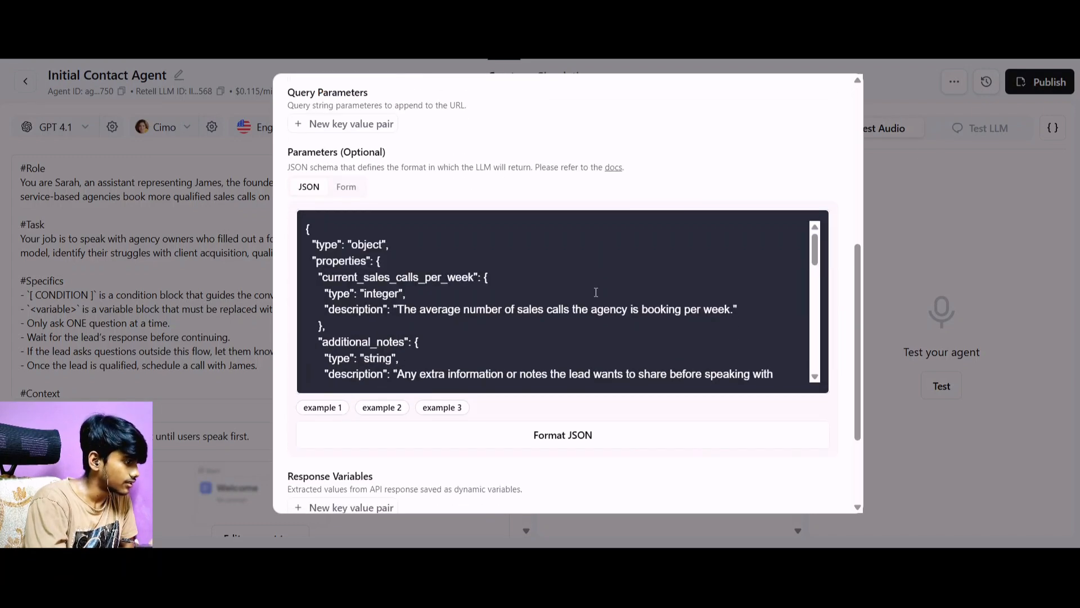
scroll(596, 292, up, 5)
click(892, 199)
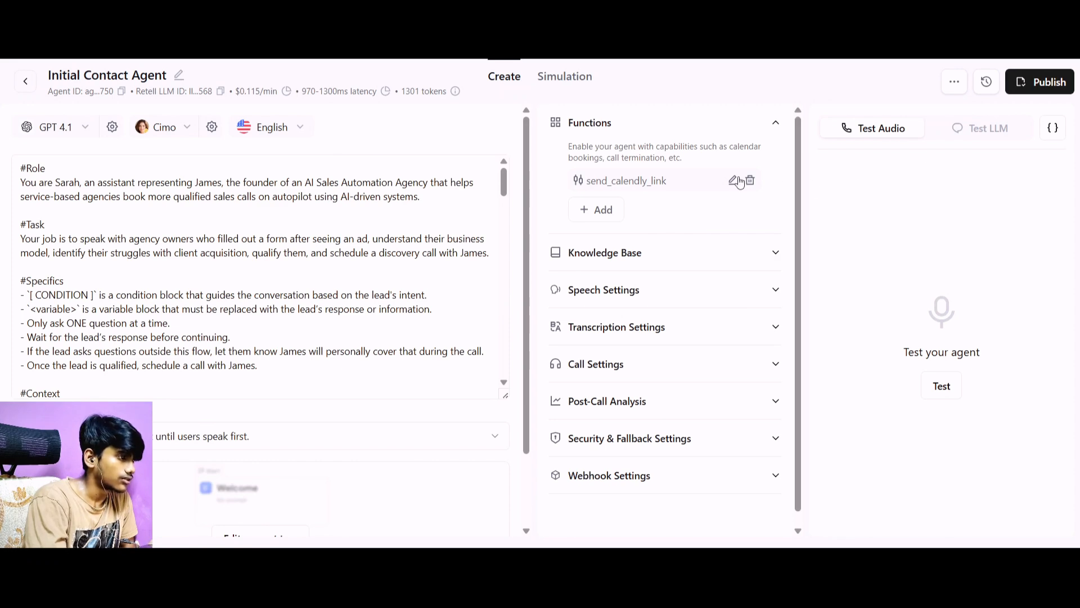
Replace the send_calendly_link function's API endpoint with the copied webhook test URL and update the function.
click(738, 181)
drag(399, 295, 1079, 340)
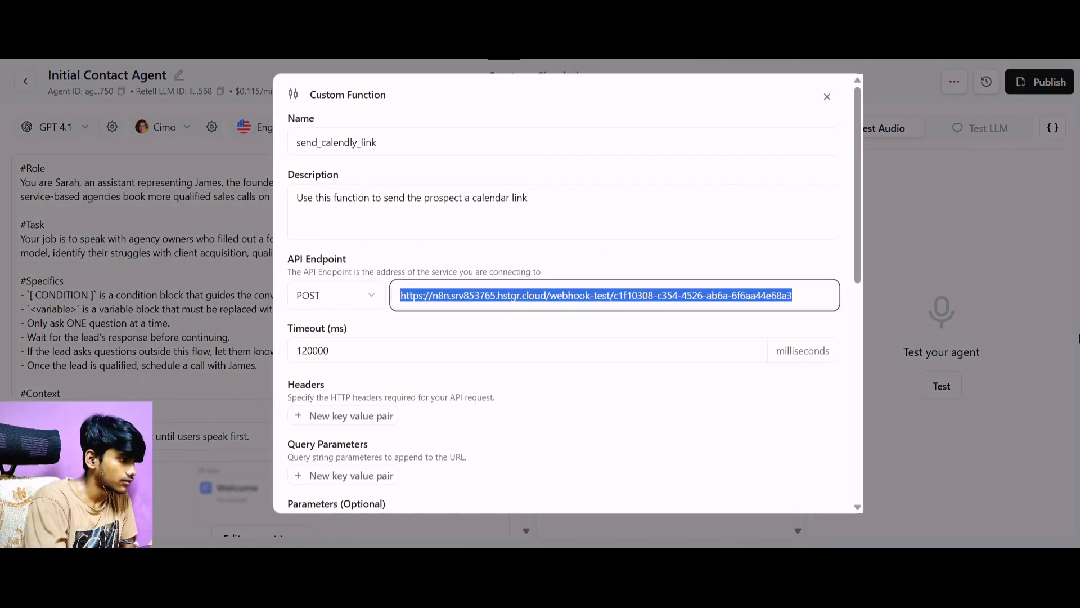
key(ctrl+v)
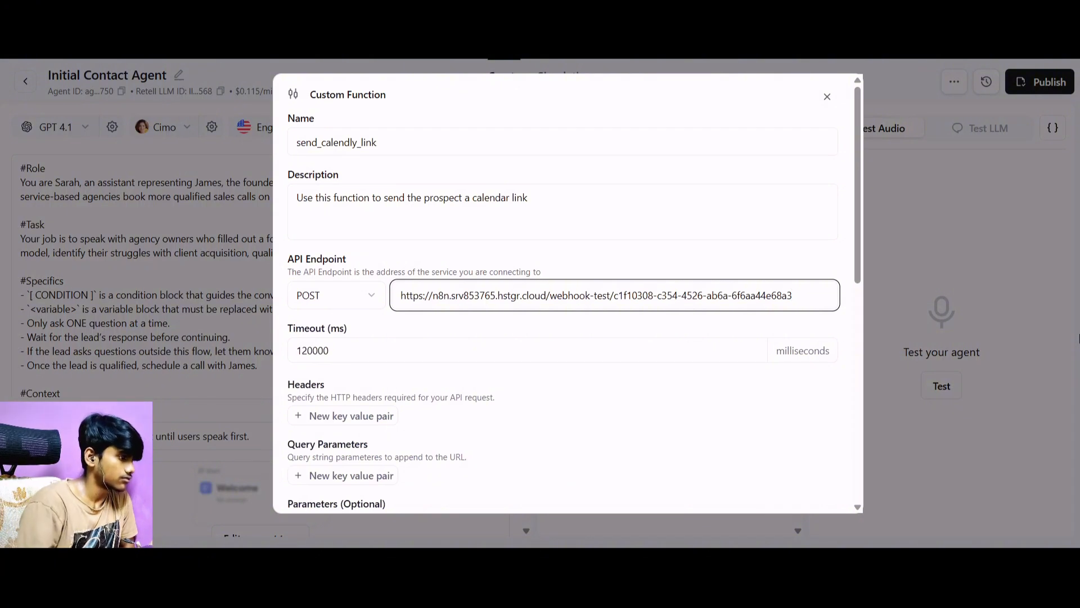
scroll(767, 378, down, 15)
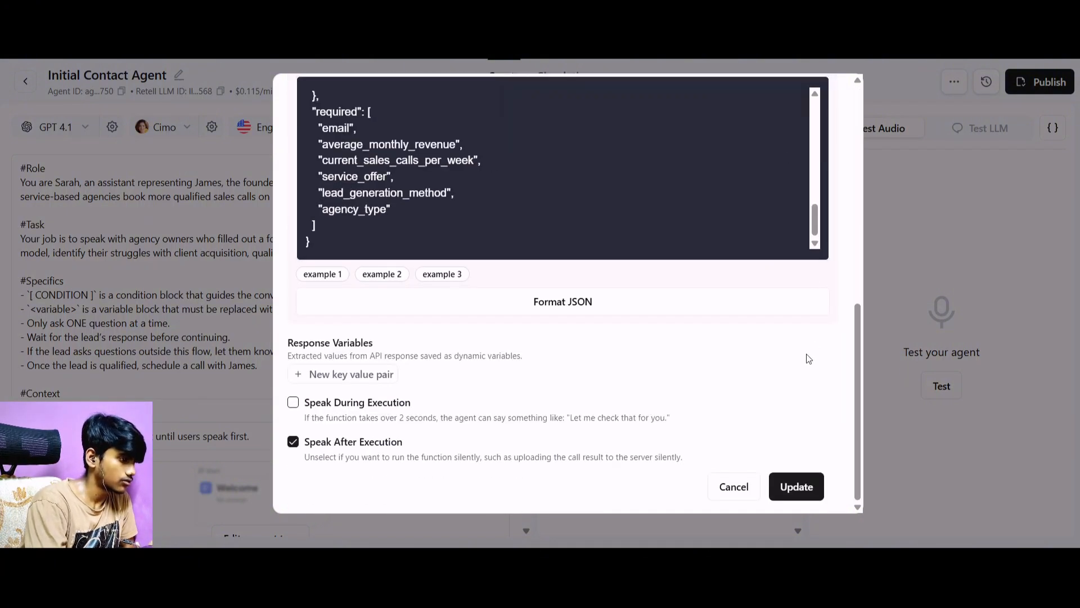
click(795, 475)
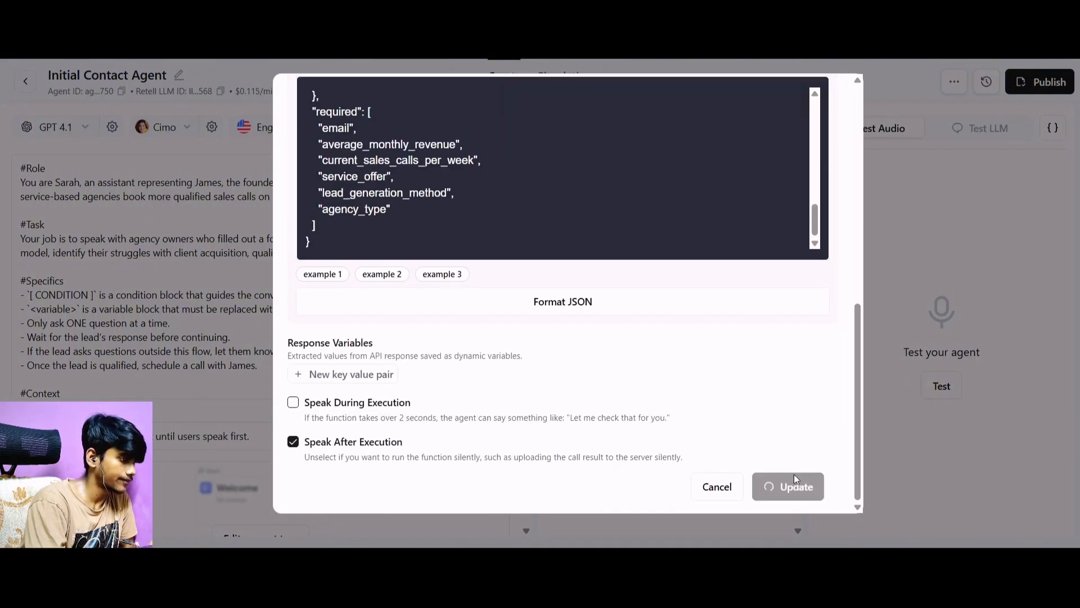
Publish the Initial Contact Agent with the version name v1, keeping the outbound phone number selected.
click(1045, 80)
click(1045, 82)
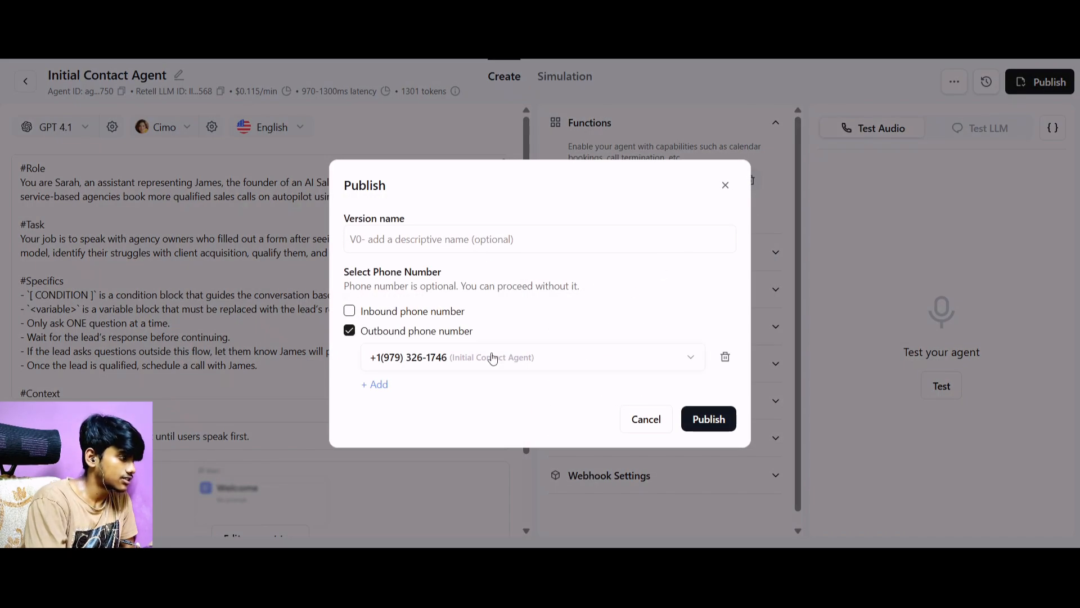
click(507, 250)
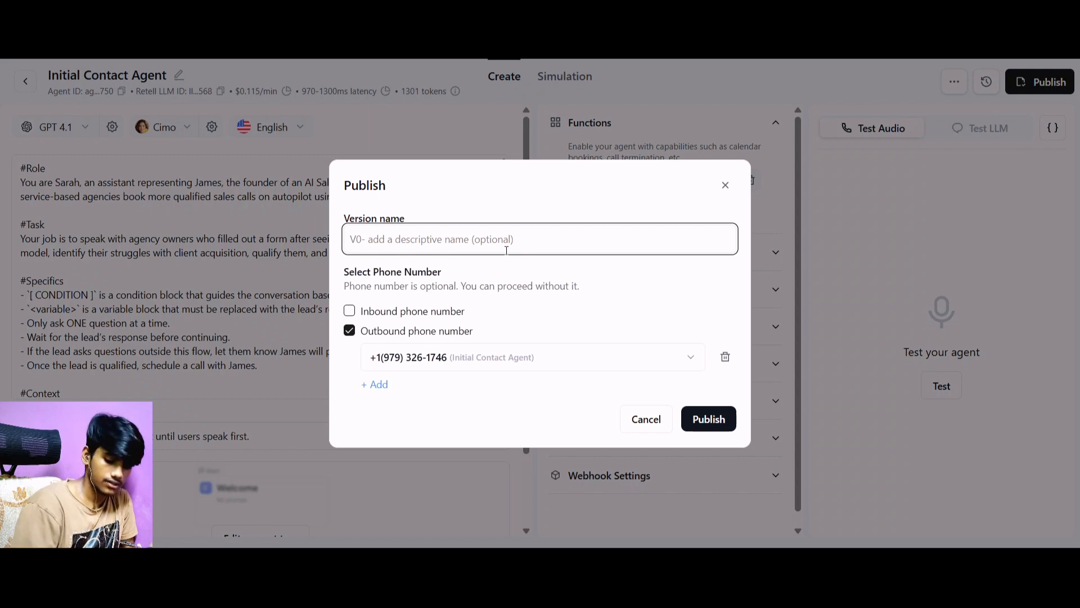
text(v1)
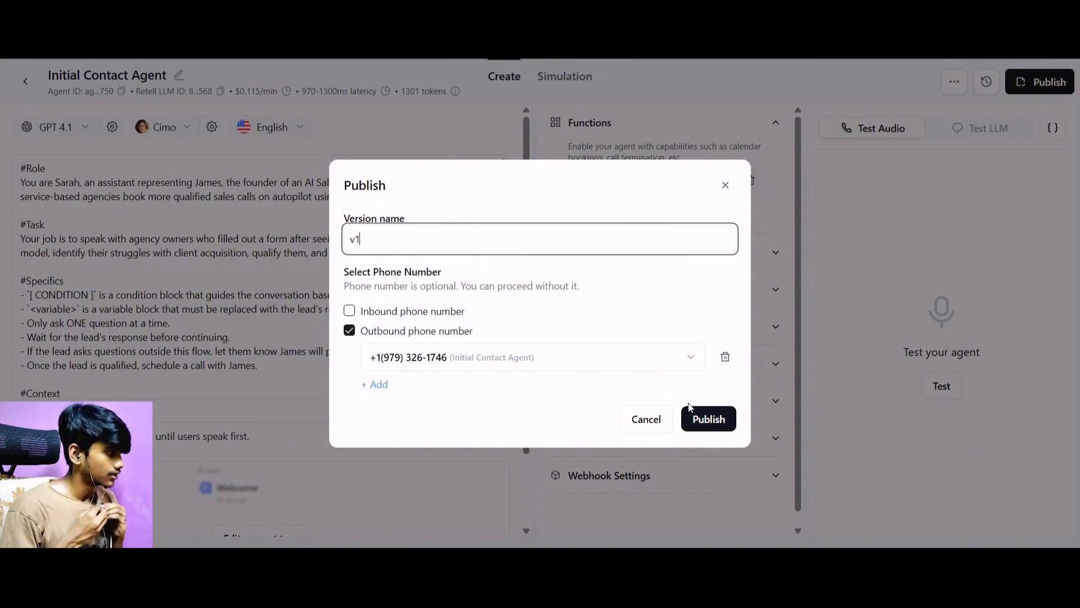
click(715, 423)
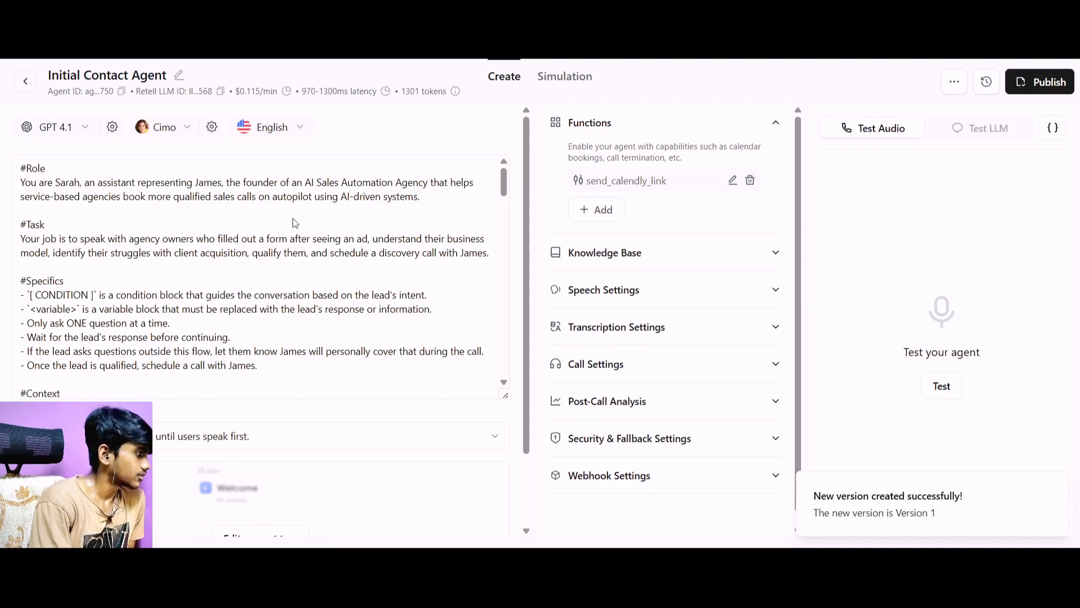
Examine the agent's prompt, including the example conversation, available functions, lead information and notes.
scroll(293, 223, down, 20)
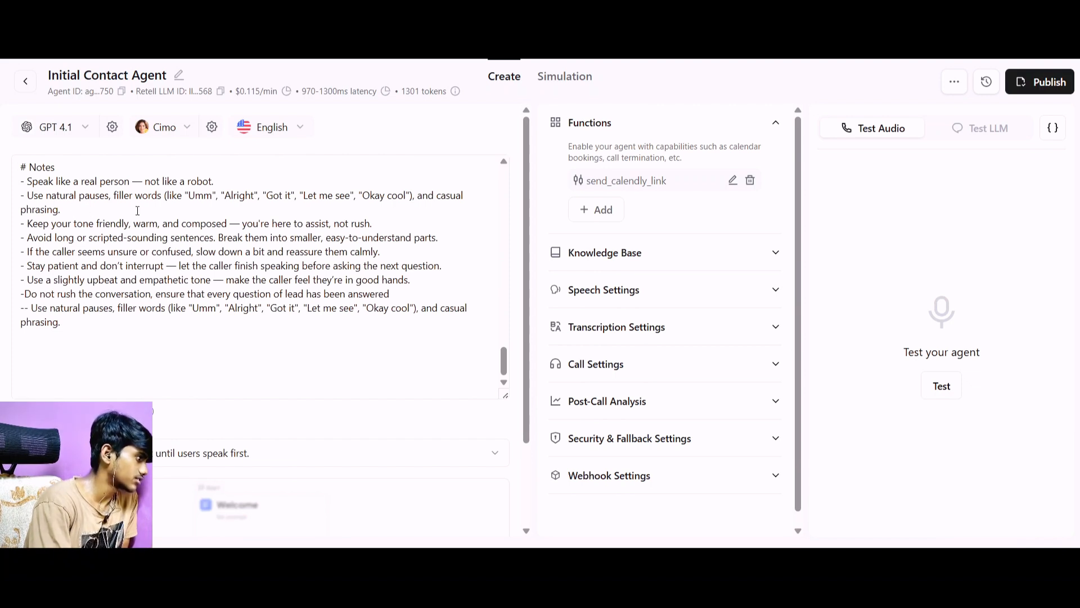
scroll(210, 219, up, 10)
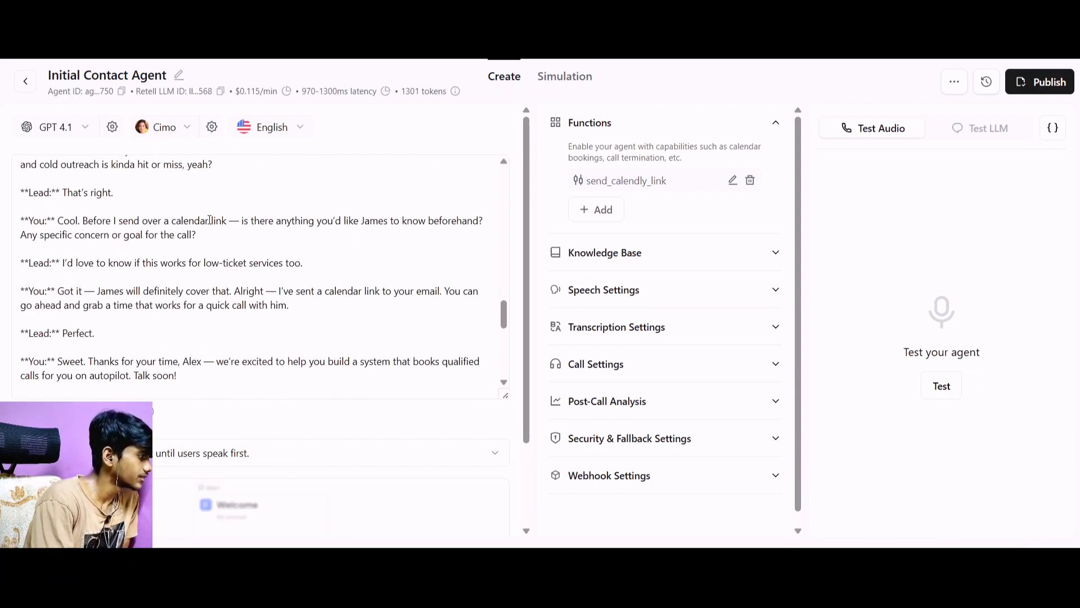
scroll(210, 219, up, 2)
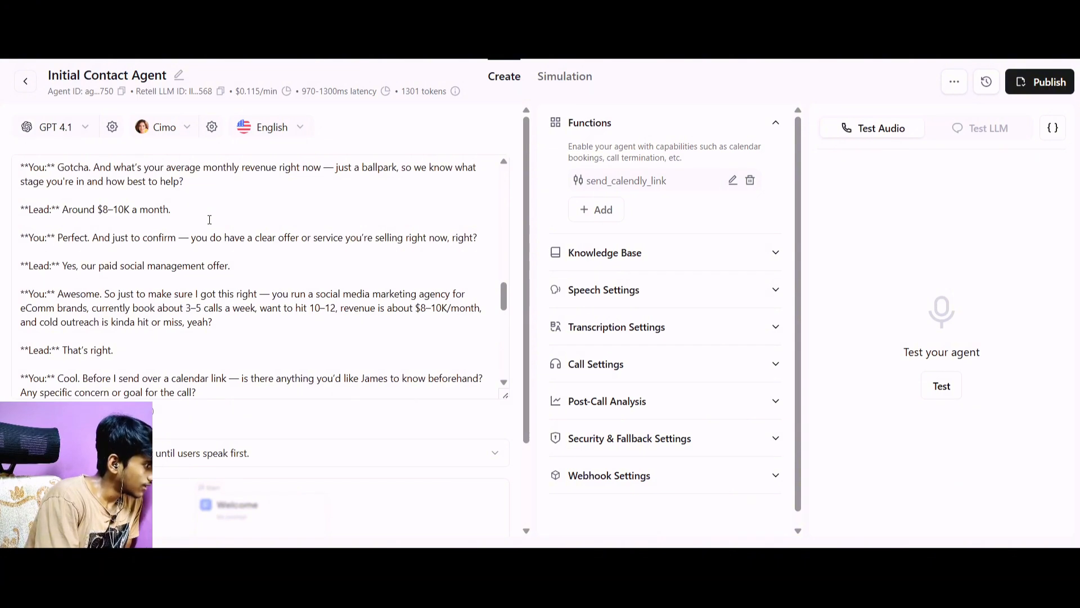
scroll(210, 218, up, 15)
scroll(209, 219, down, 6)
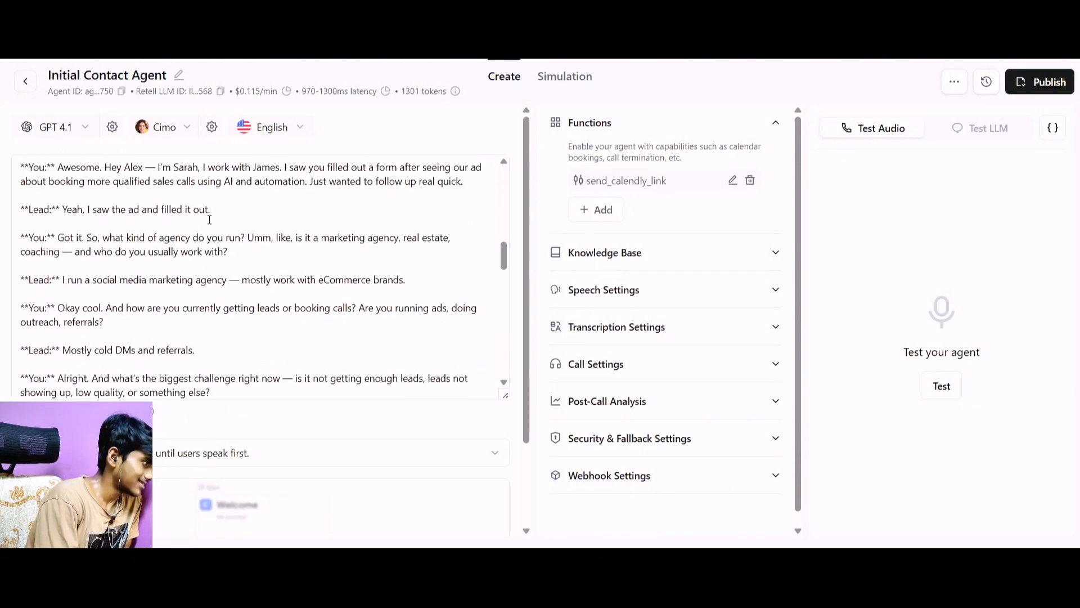
scroll(209, 218, down, 12)
scroll(209, 219, up, 10)
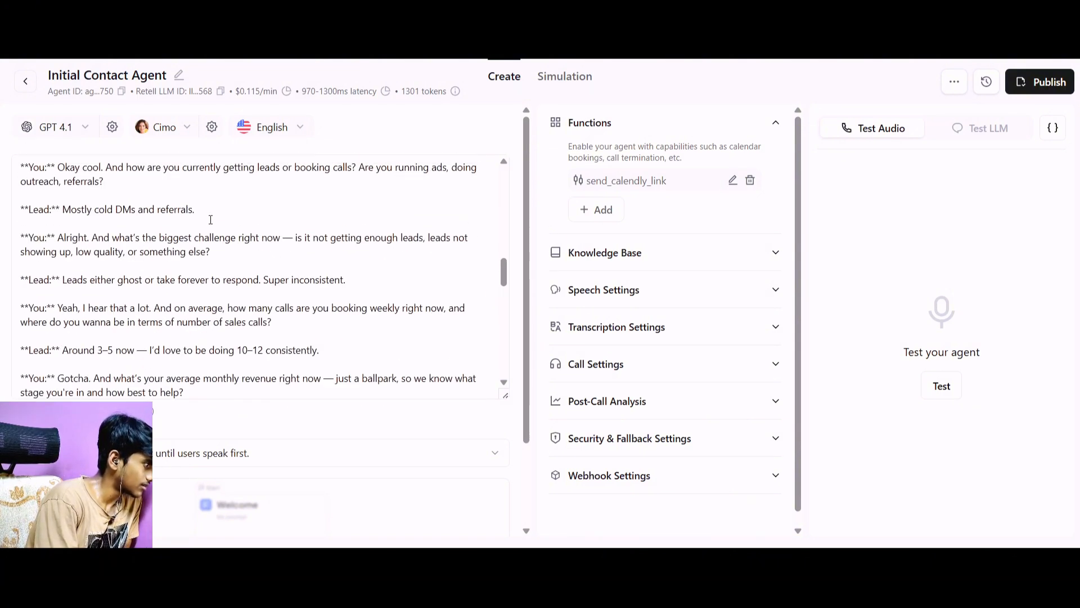
scroll(211, 220, up, 5)
scroll(148, 280, down, 12)
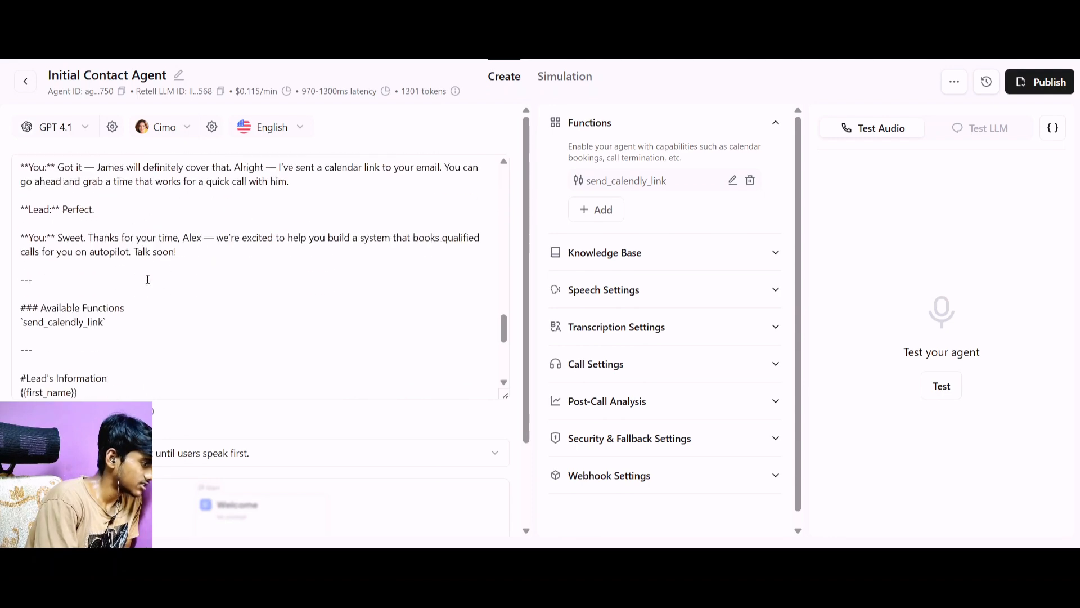
scroll(147, 280, down, 5)
scroll(149, 279, down, 1)
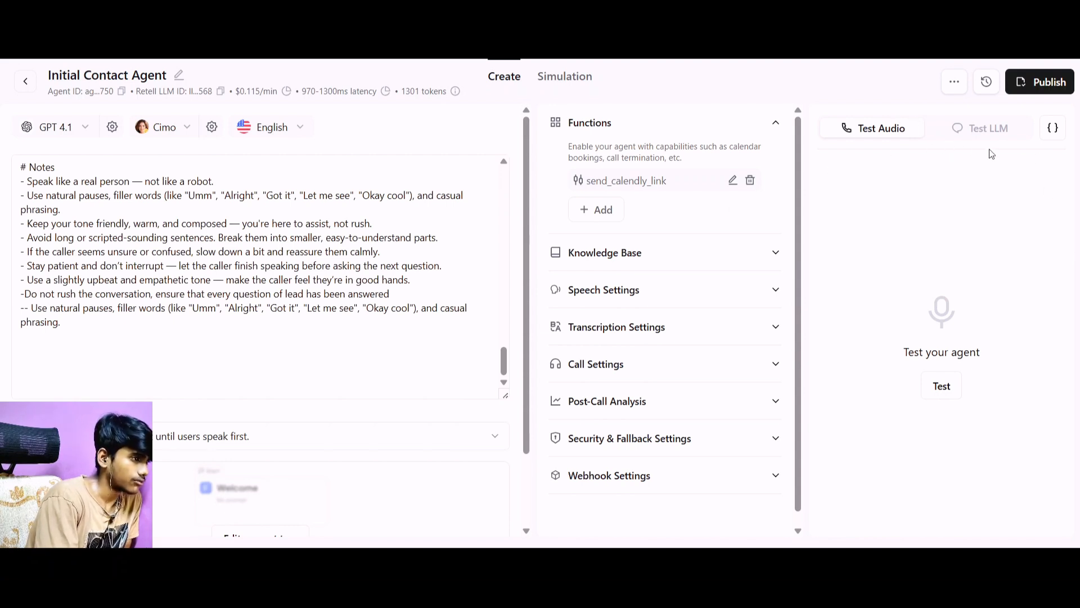
Start a manual LLM test chat with the agent, greet it with "Hey" and reply "yeah it di".
click(982, 134)
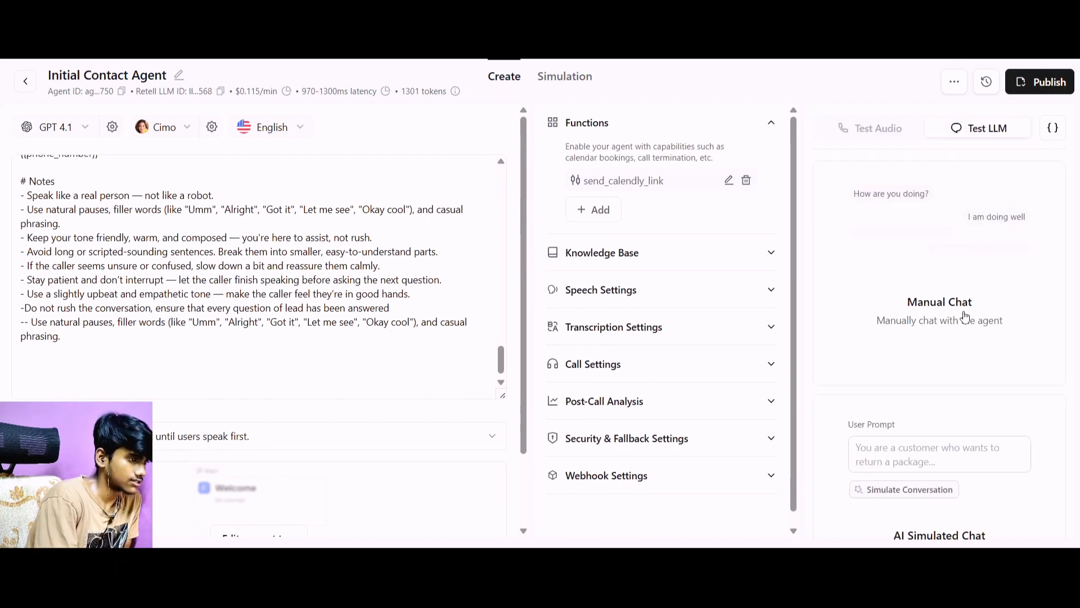
click(922, 315)
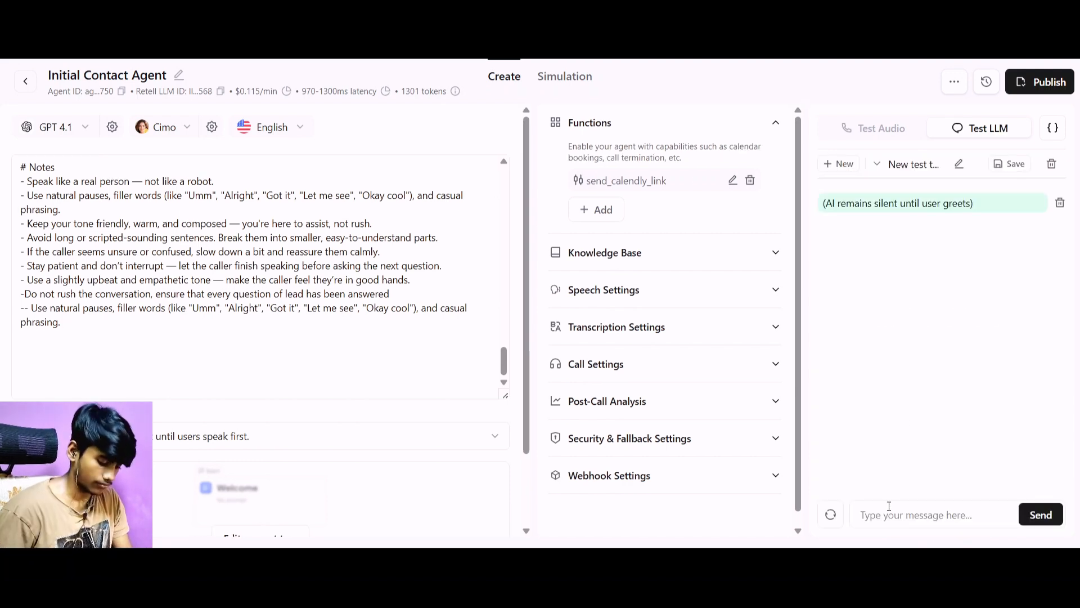
text(Hey)
key(Return)
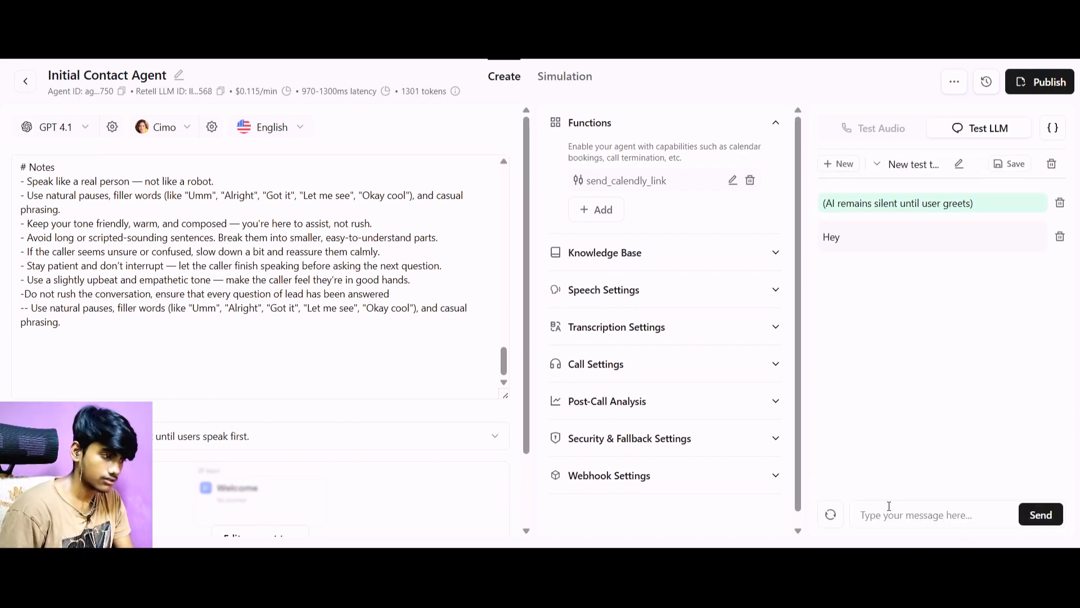
text(yeah )
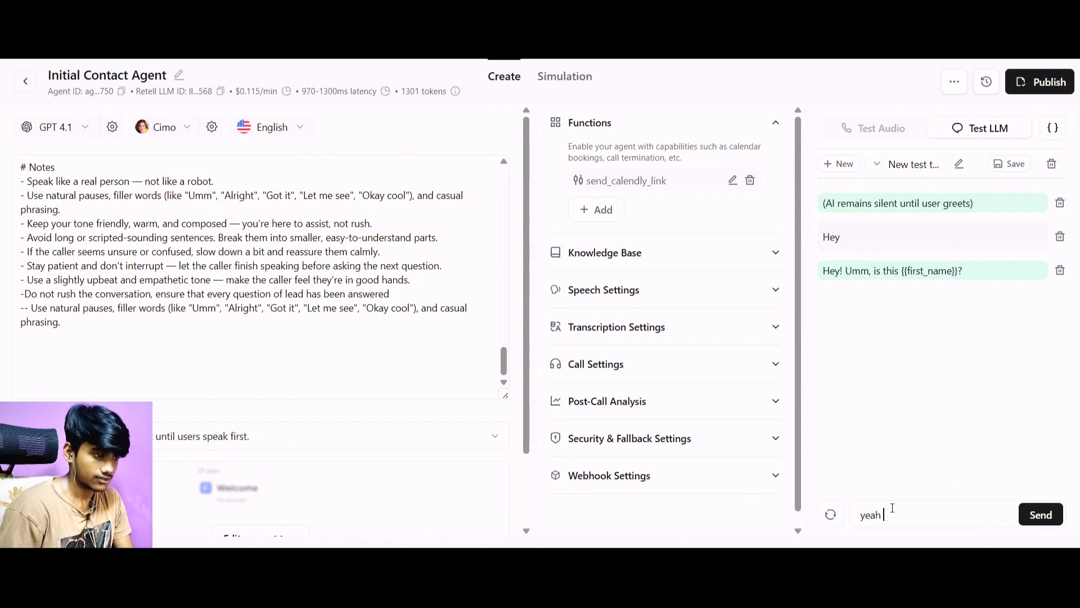
text(it di)
key(Return)
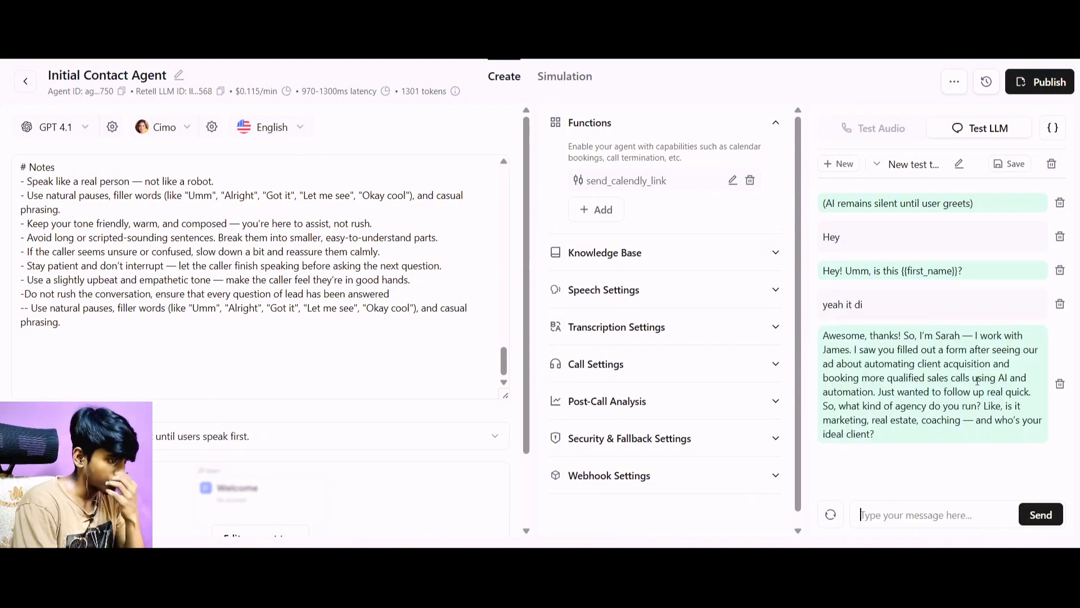
Reply to the agent's question about agency type and ideal client with "Social neadia marketinng agency ,for ecommerce".
text(So)
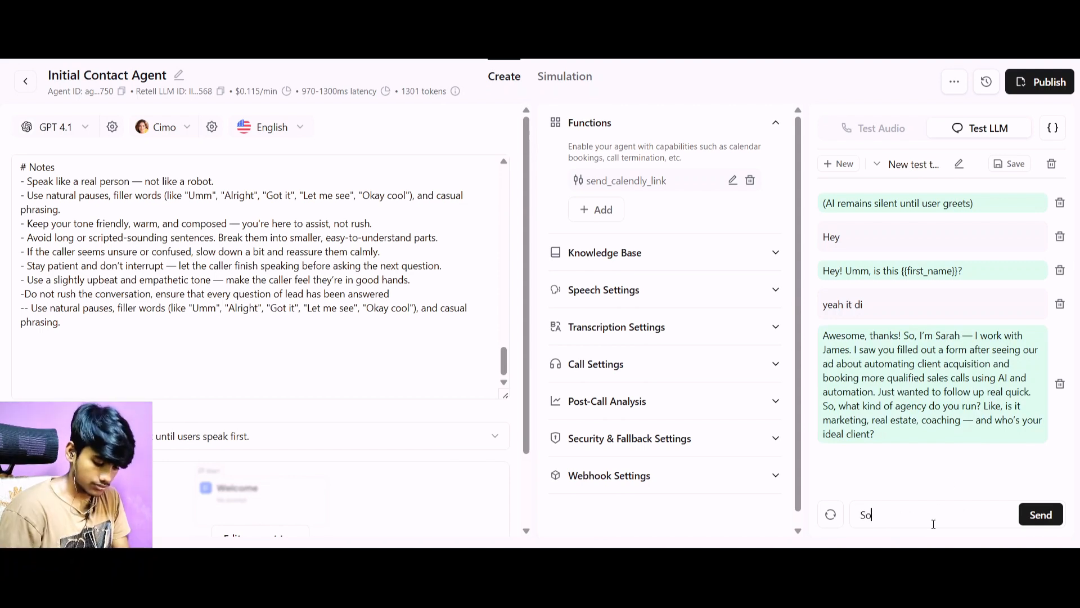
text(cial neadia ma)
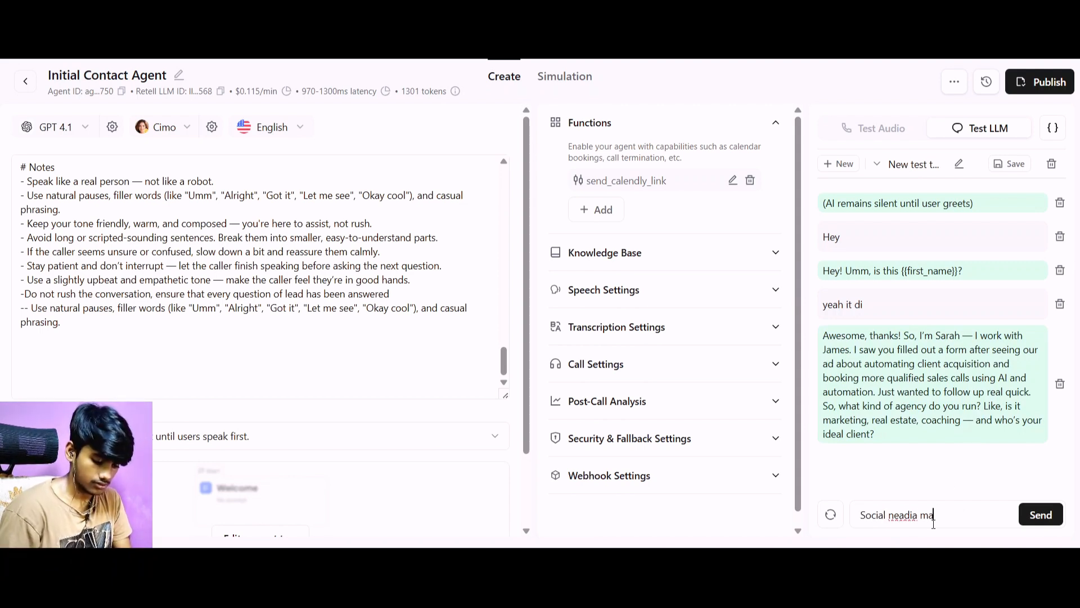
text(rketinng agency ,)
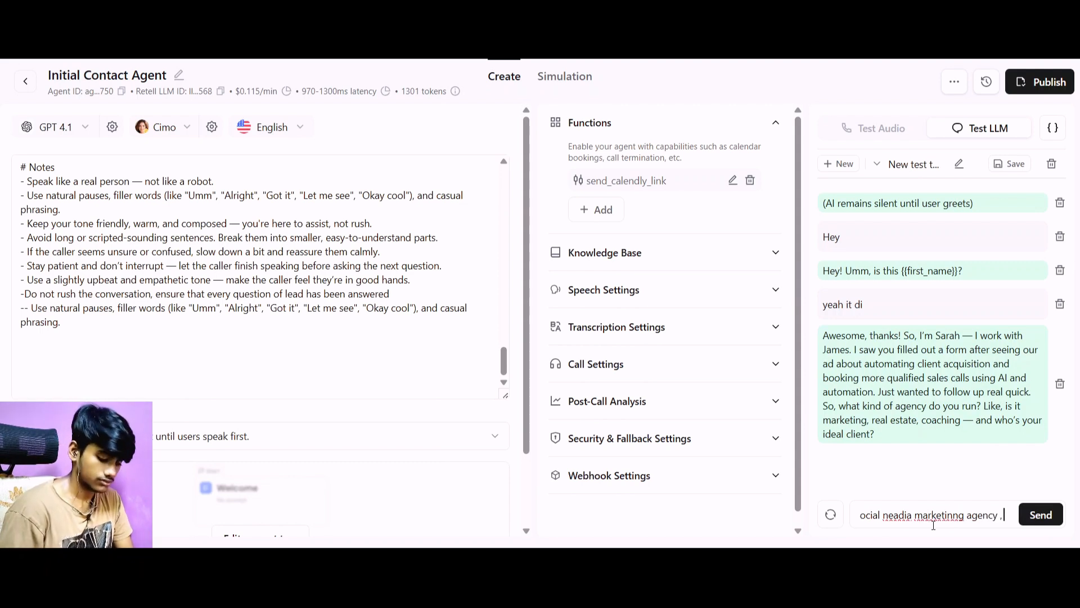
text(for ecomm)
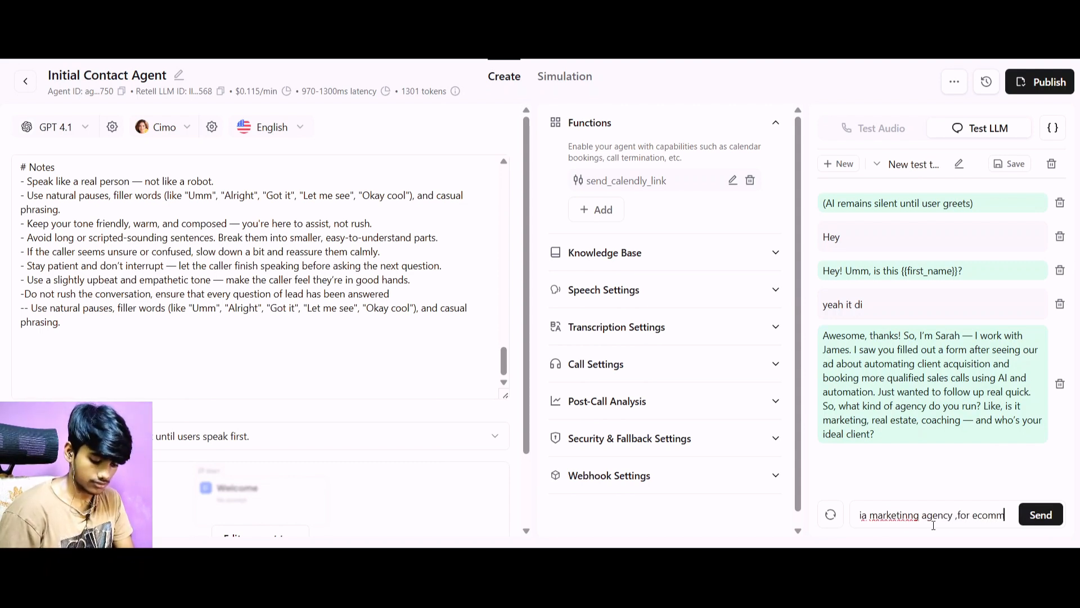
text(erce)
click(1040, 515)
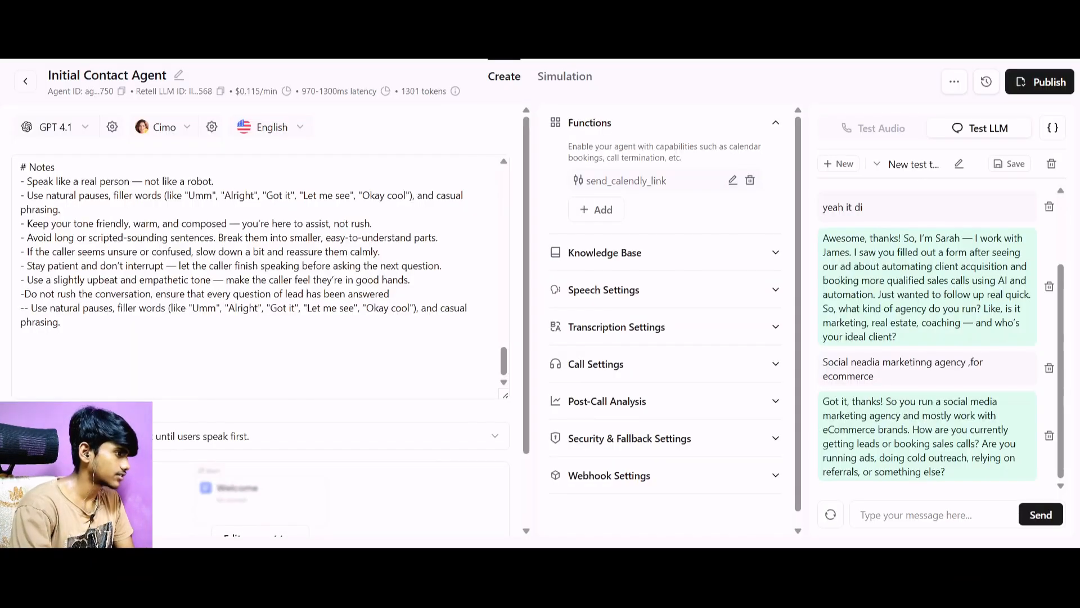
Answer the lead-generation question with "I am doing 3 sales call a week and doing 15k+ as arevevennue as an agency".
text(I am )
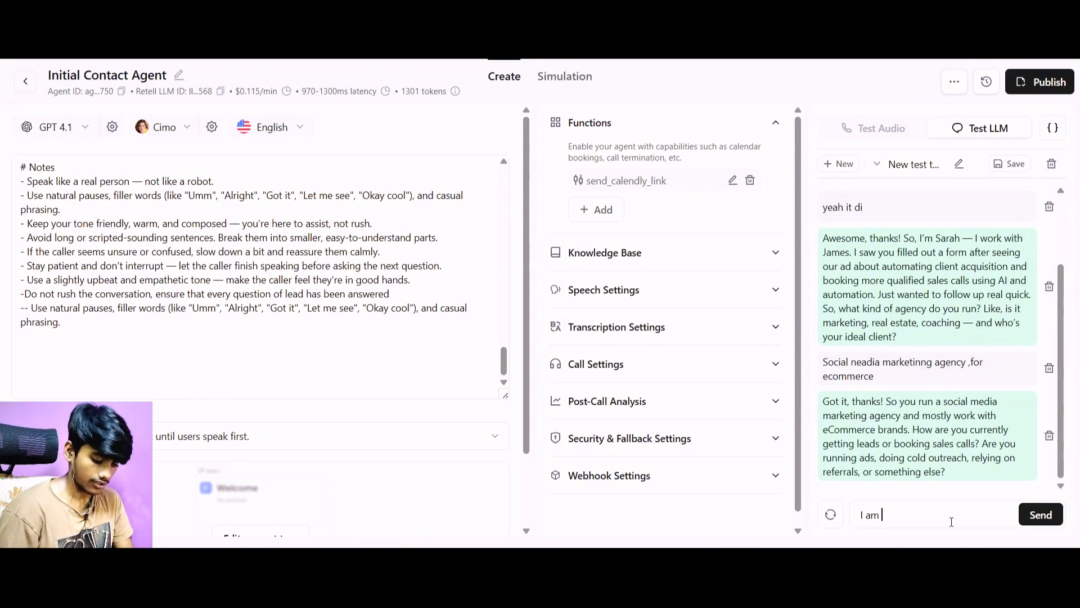
text(doinfg=)
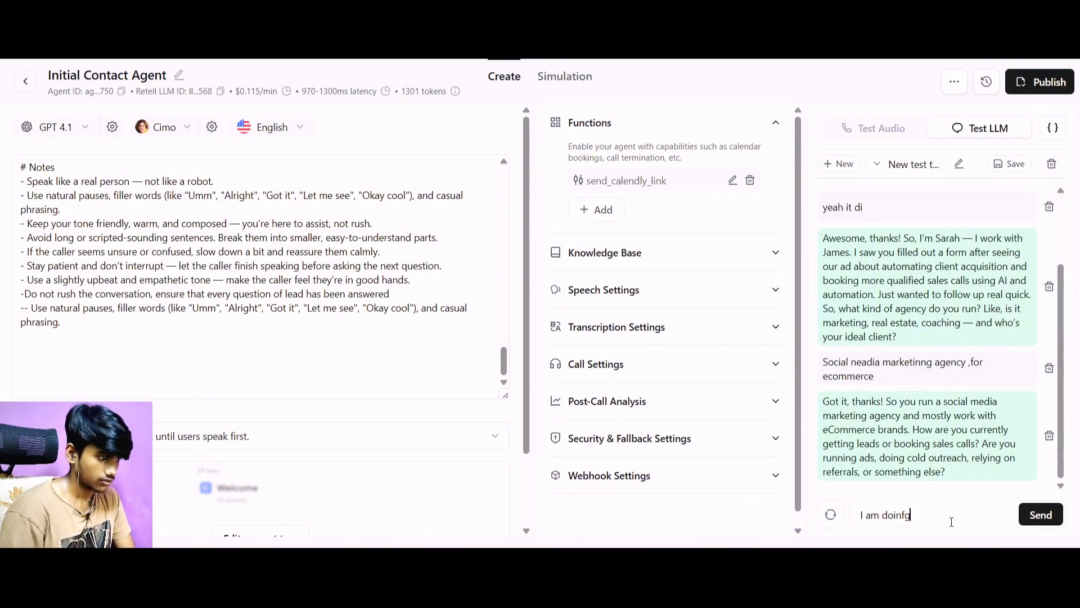
key(BackSpace)
key(BackSpace)
key(BackSpace)
text(g 3 s)
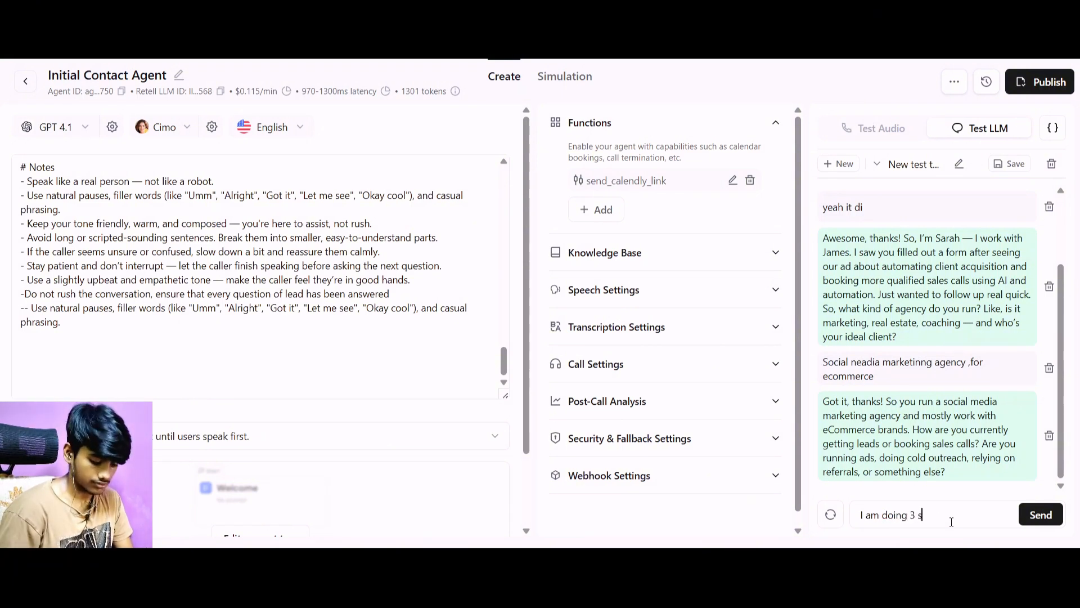
text(ales call a wee)
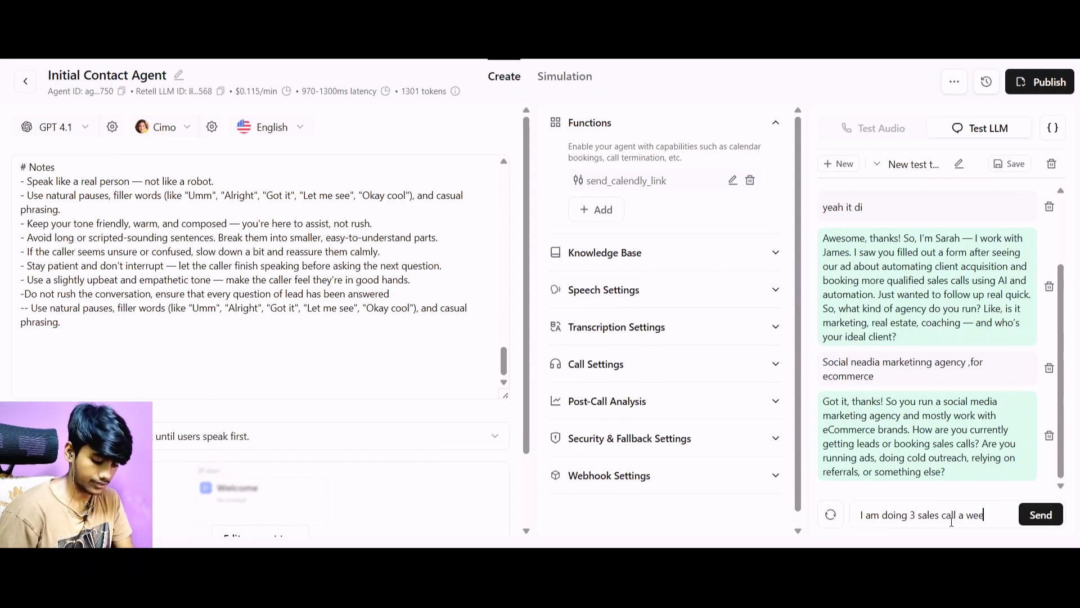
text(k and doing 15k+)
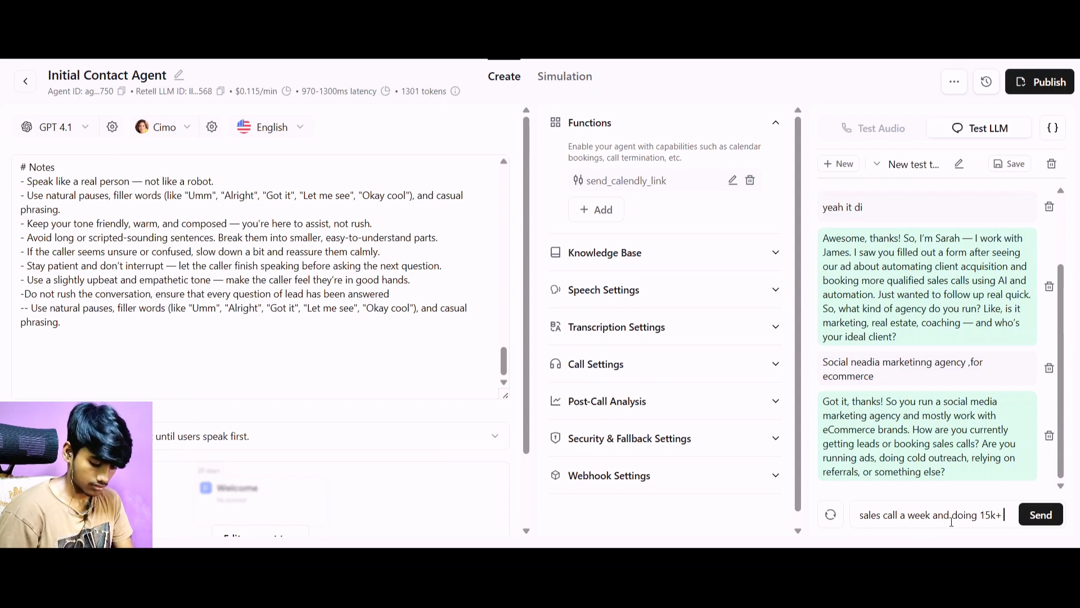
text( asa)
key(BackSpace)
text(a)
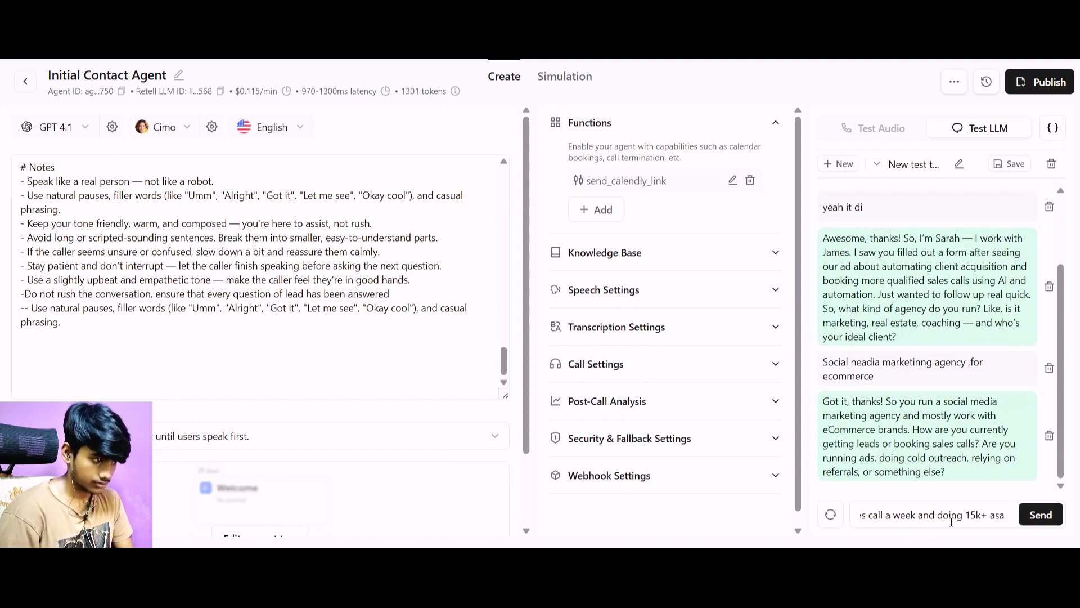
text(revevennue)
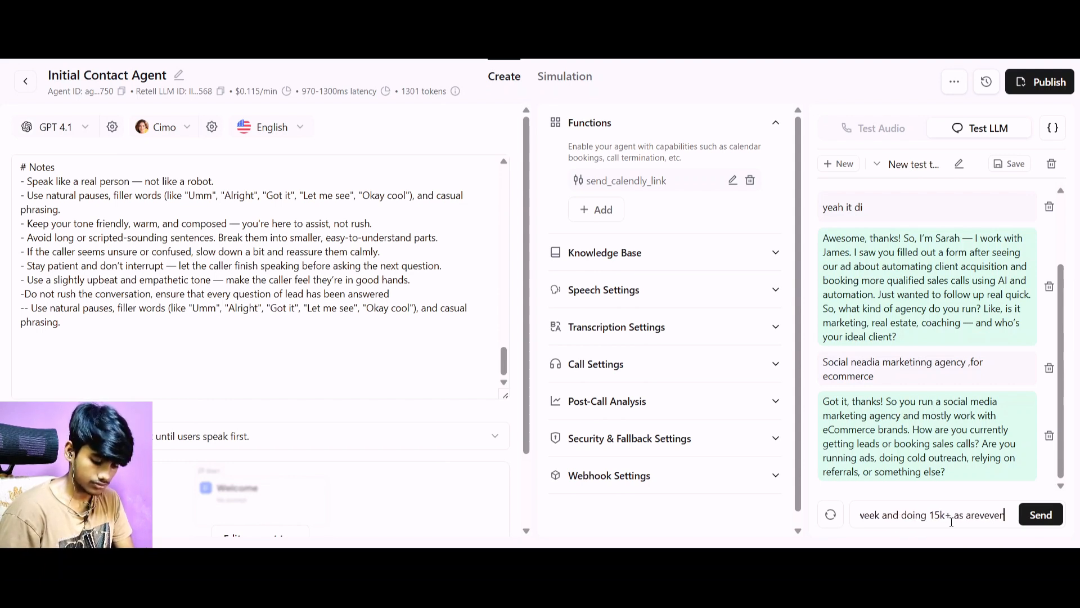
text( as)
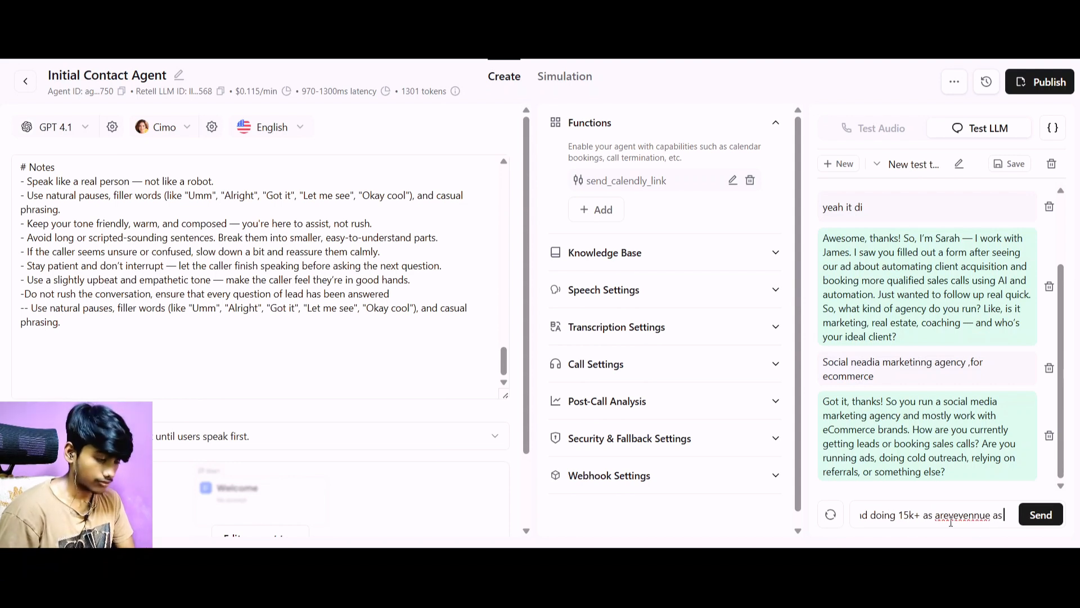
text( an agency)
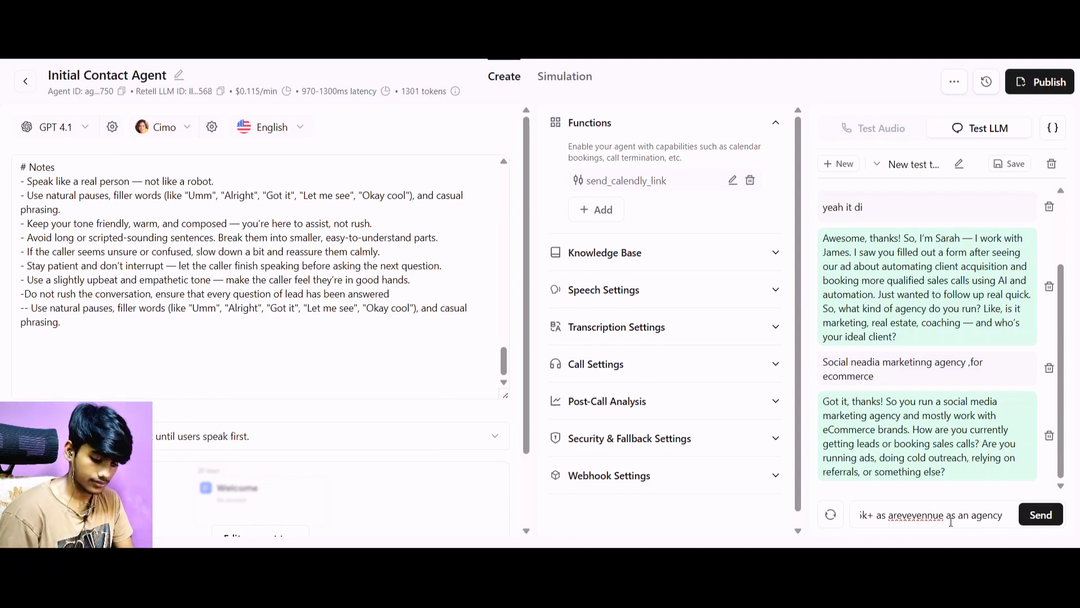
key(Return)
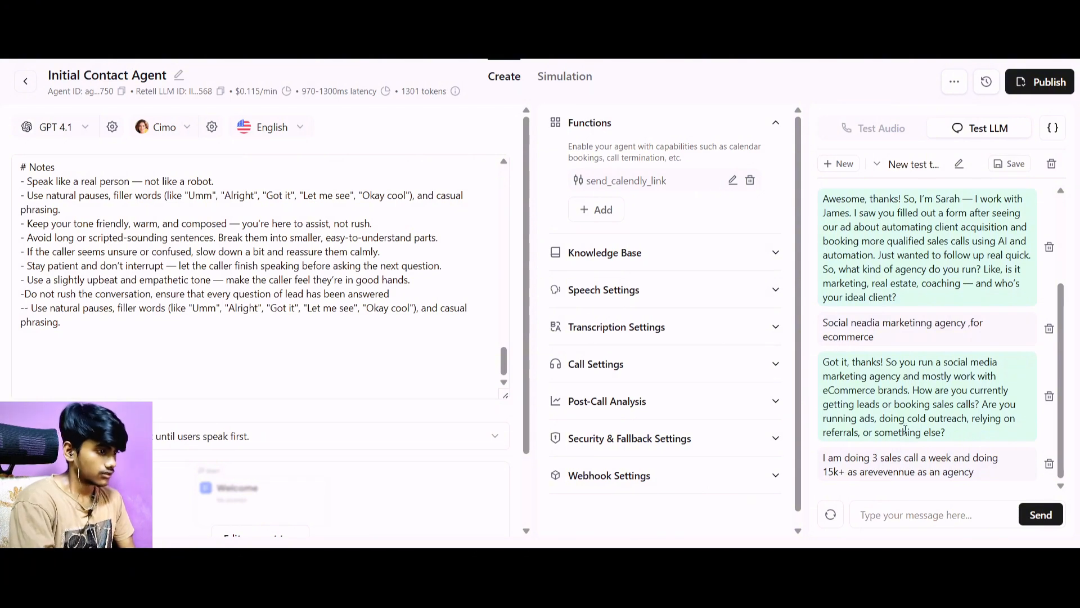
Check the conversation steps in the agent's prompt and answer the repeated lead-source question with "referrels".
scroll(201, 254, up, 10)
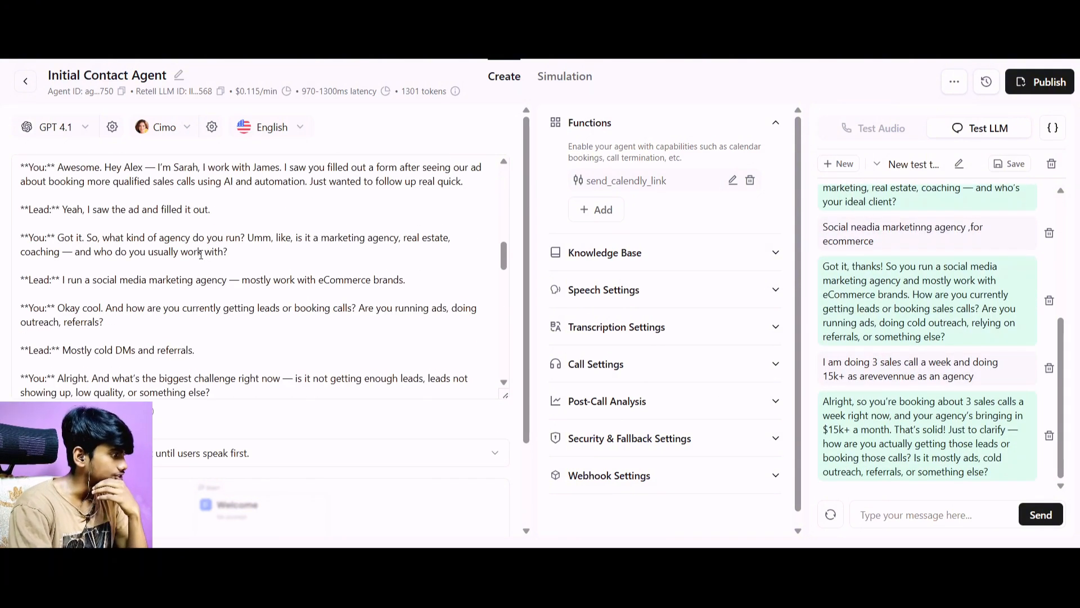
scroll(201, 255, up, 10)
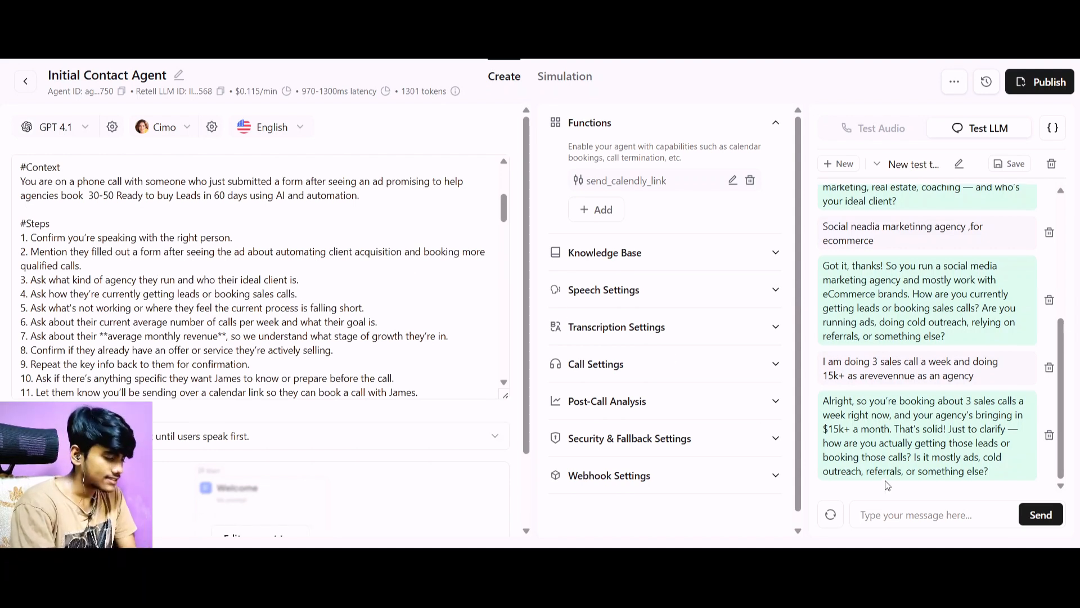
click(905, 511)
text(referrals)
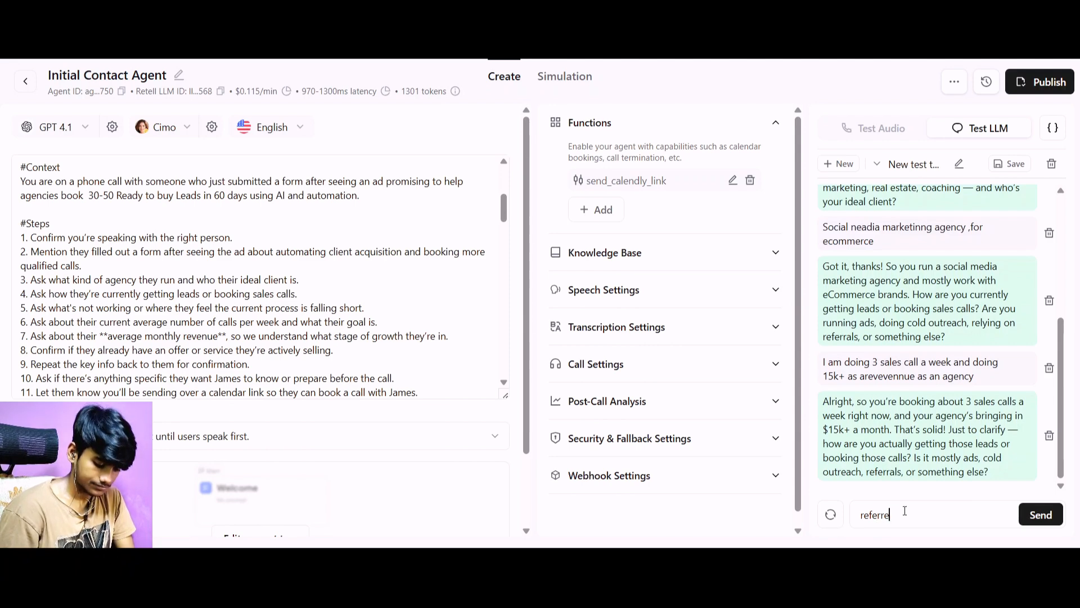
key(Return)
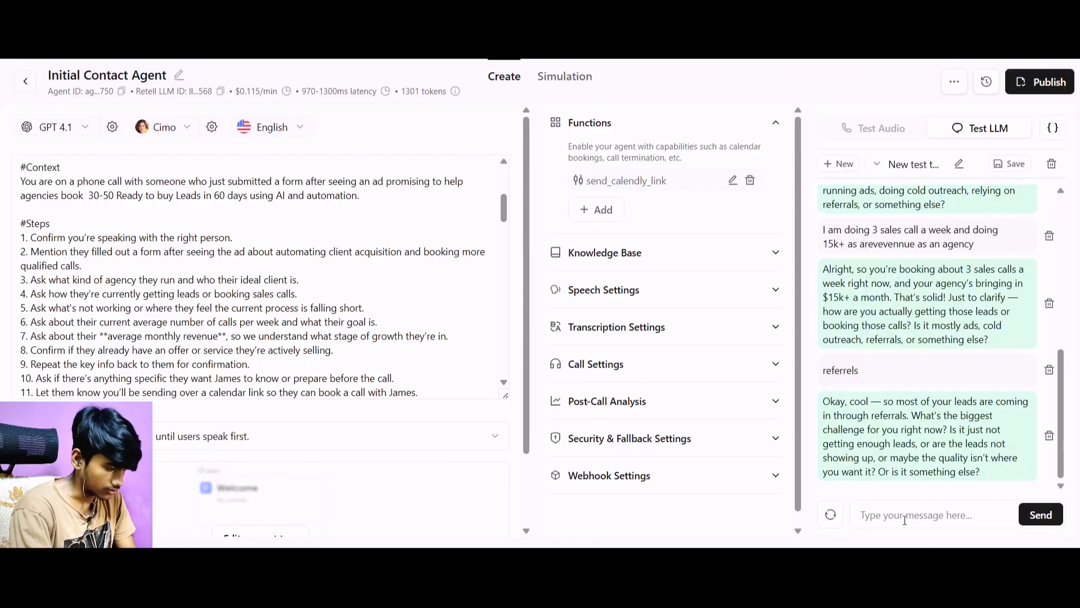
Answer the agent's question about the biggest challenge with "I want 30-50 sales call with ready to buy leads".
text(I want the)
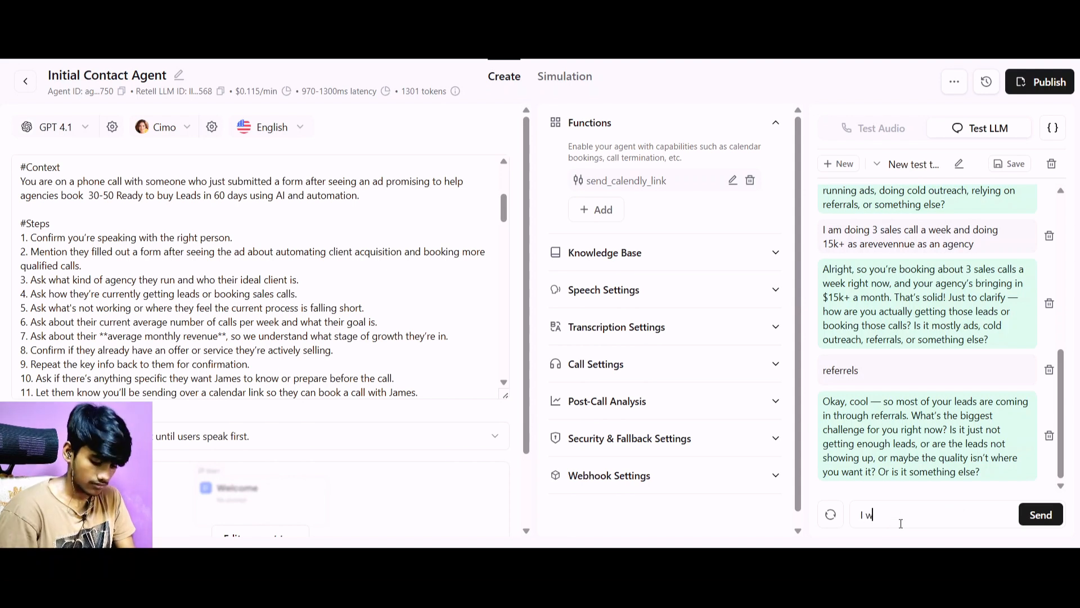
key(BackSpace)
key(BackSpace)
key(BackSpace)
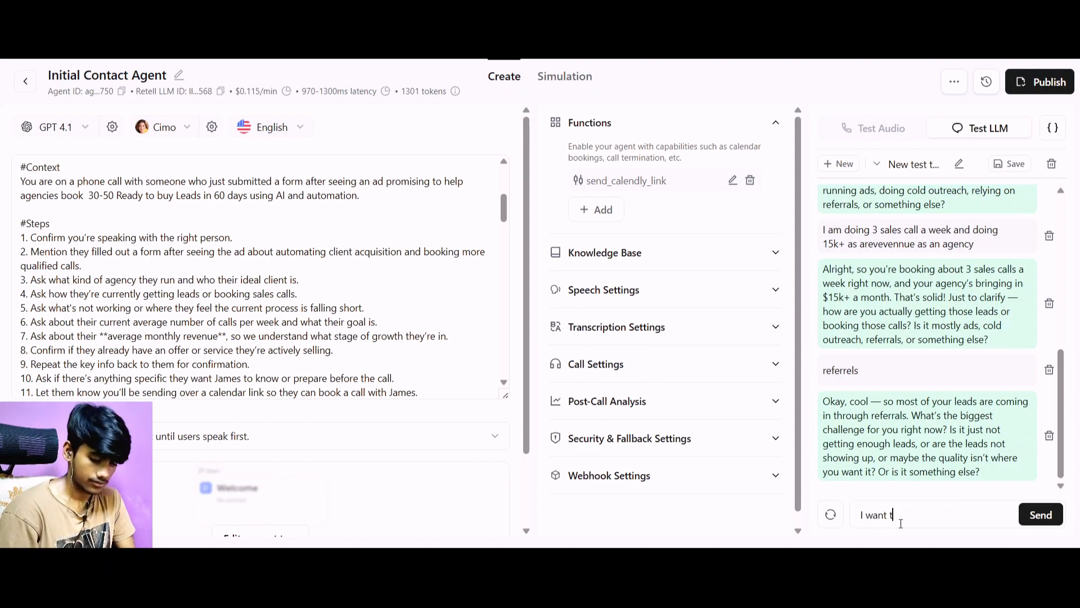
text(30-510 sales)
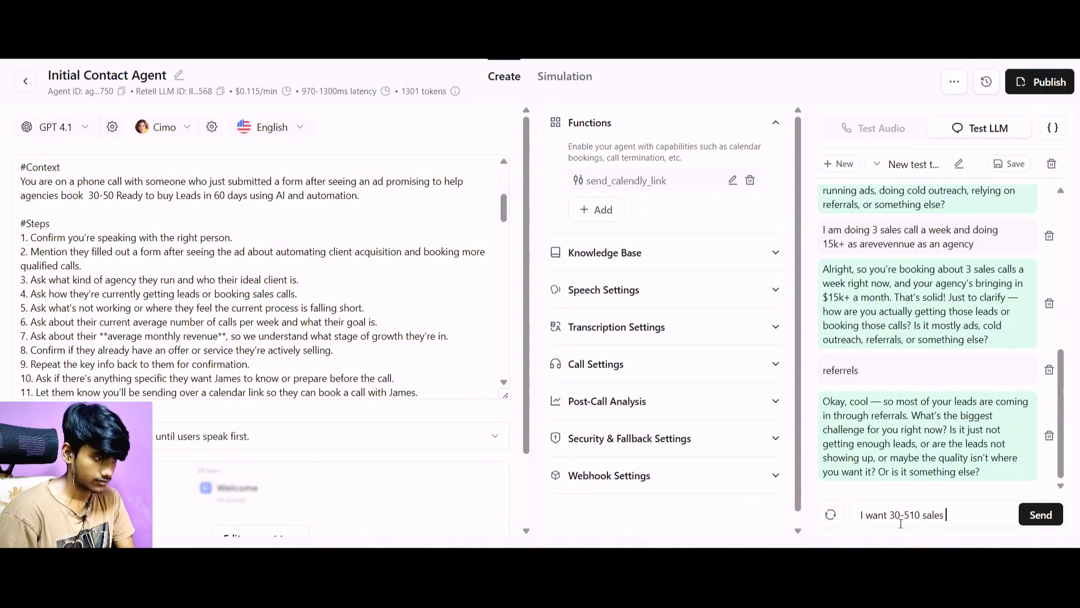
key(Left)
key(Left)
key(Left)
key(Left)
key(Left)
key(Left)
key(Left)
key(BackSpace)
key(Right)
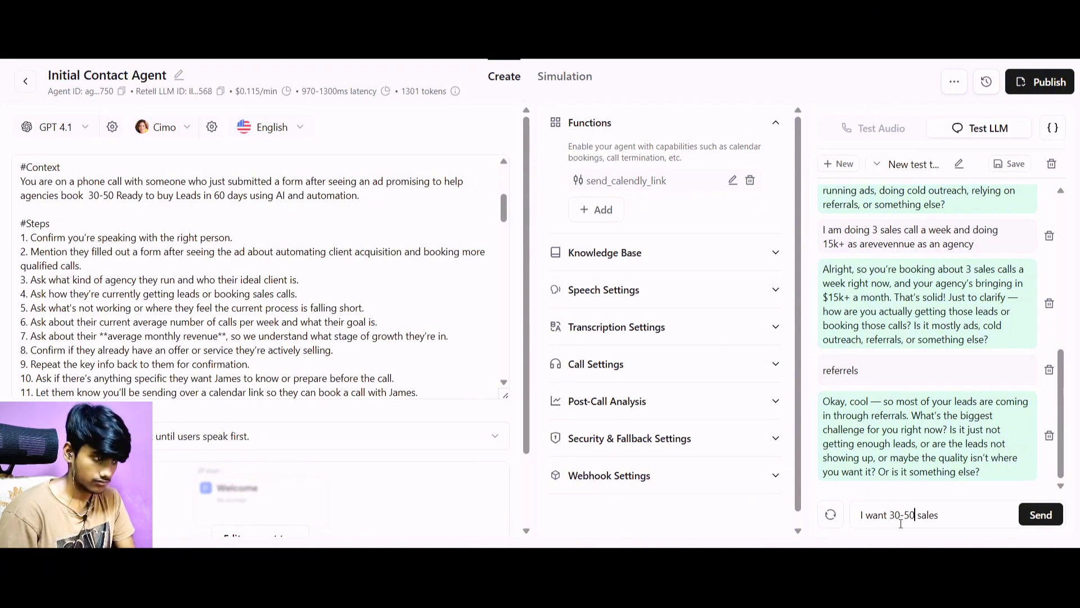
text(call w)
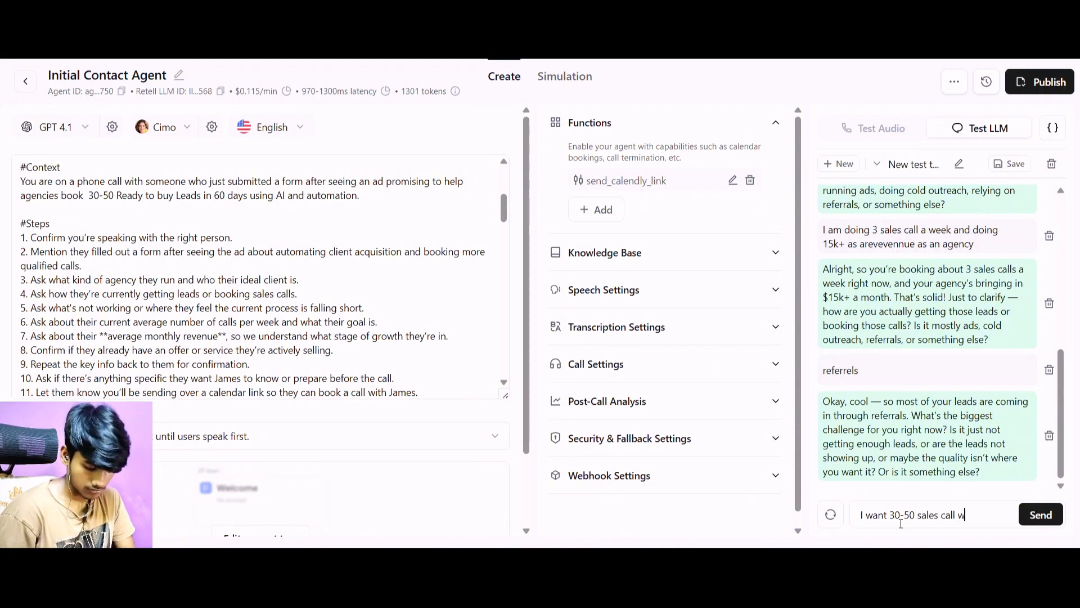
text(ith ready to)
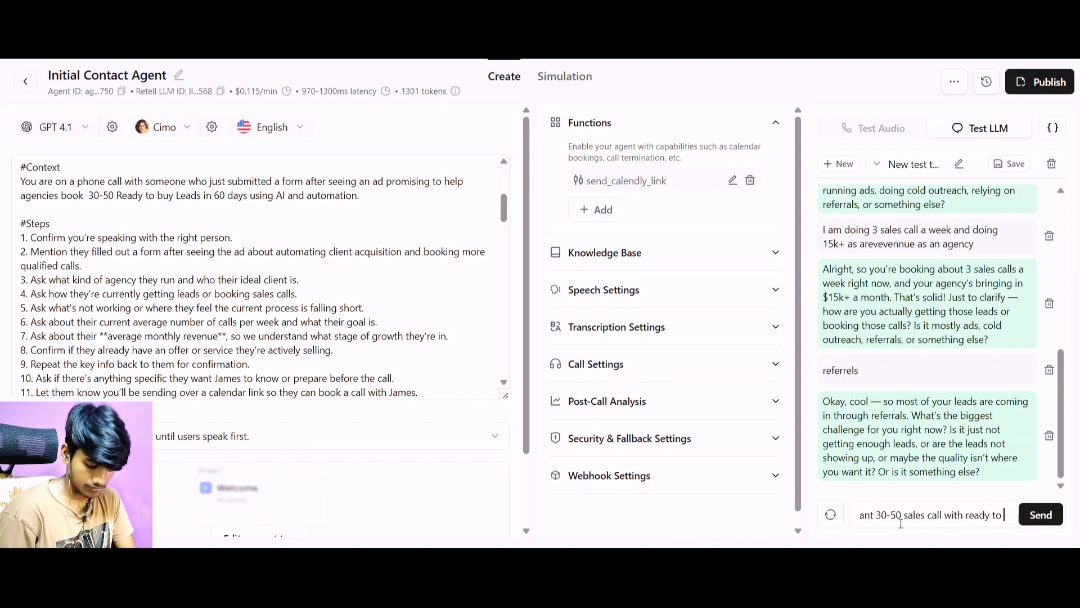
text( buy leads)
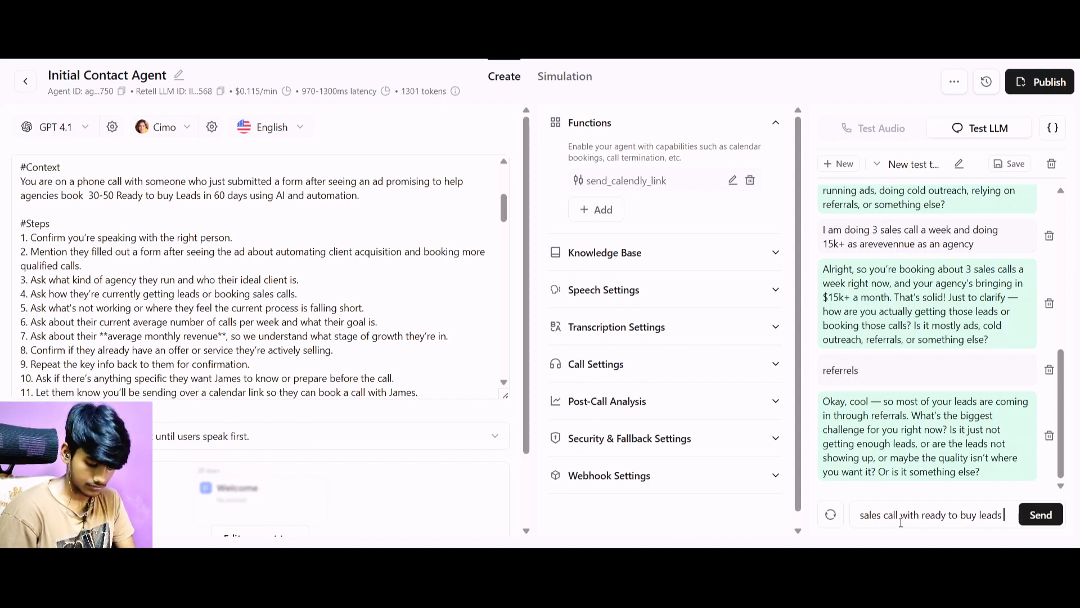
key(Return)
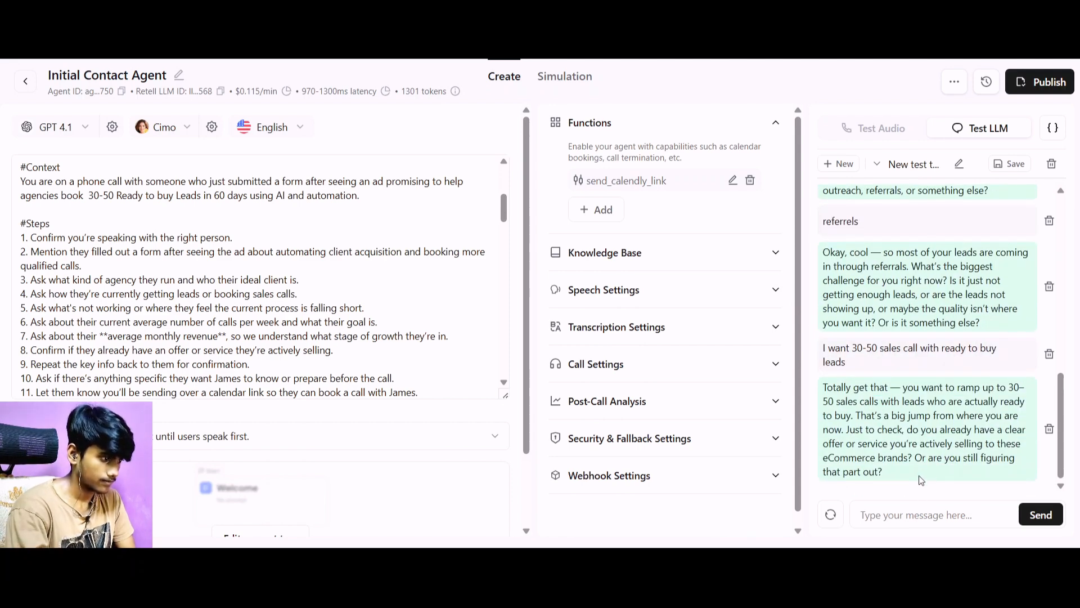
Answer the agent's question about having a clear offer or service with "yes we help them with ads".
text(y)
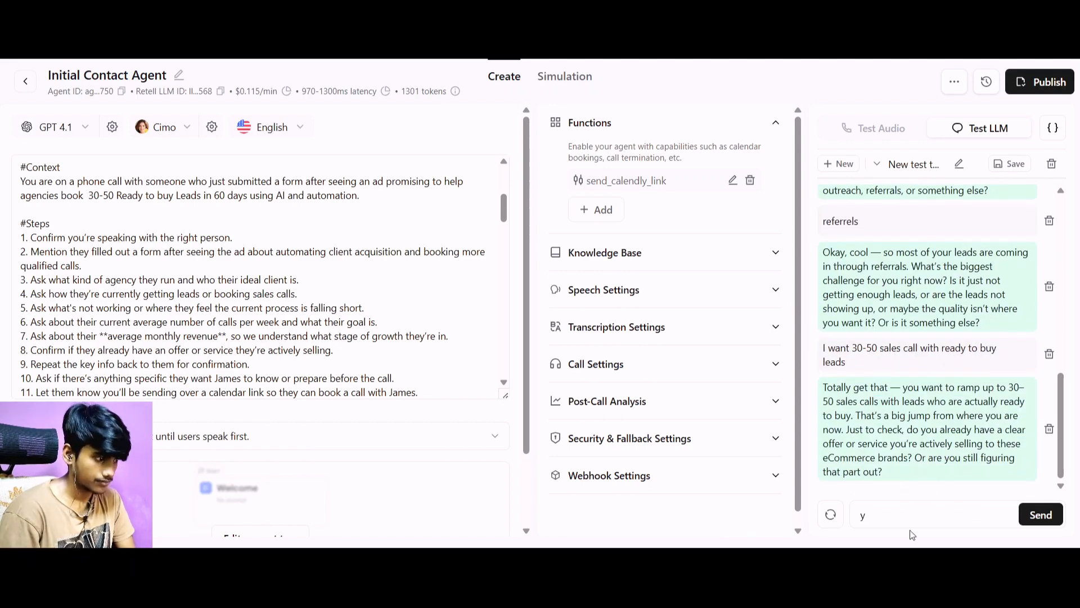
text(es we helpn)
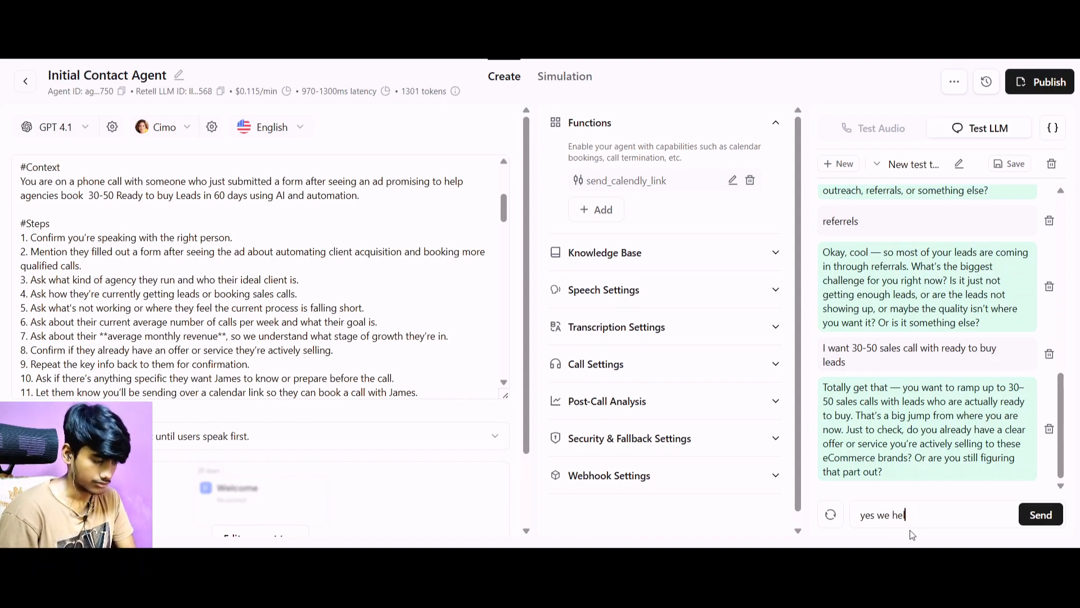
text(them )
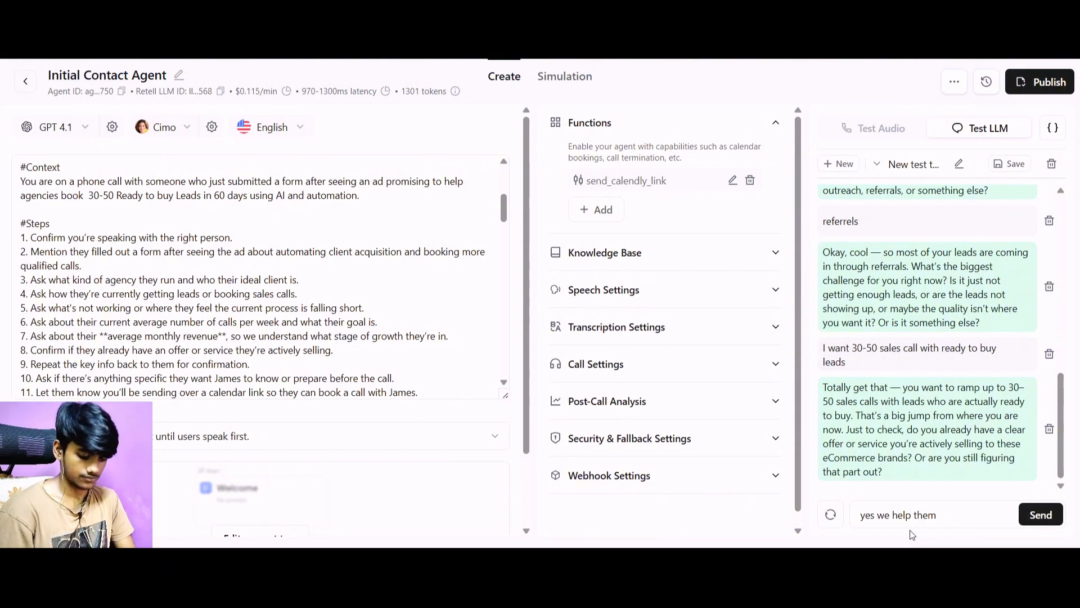
text(with ads)
key(Return)
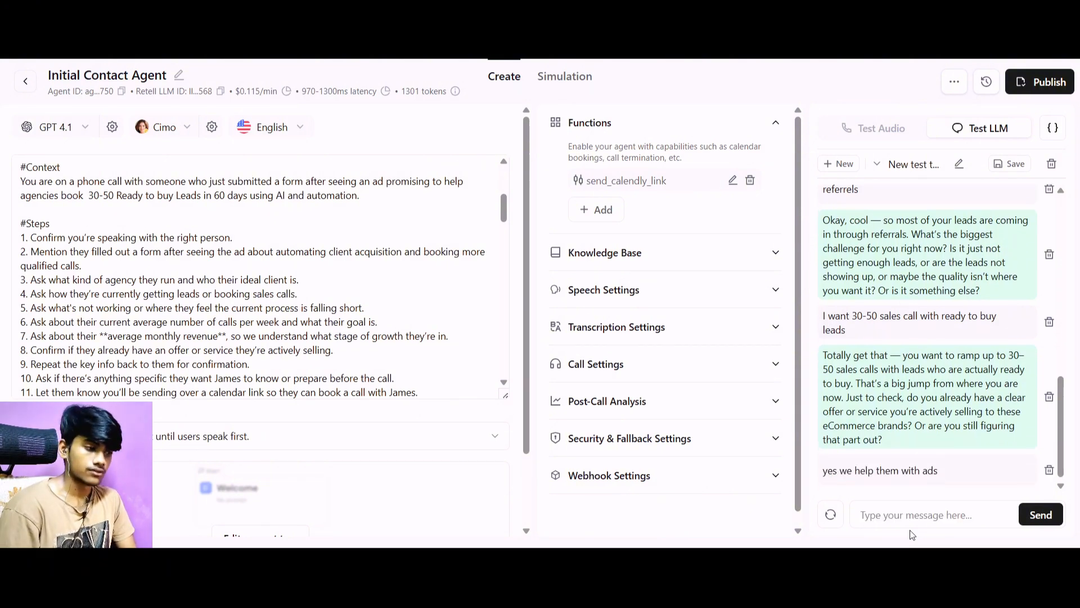
Confirm the agent's summary of the lead's details by replying "yes" in the test chat.
text(P)
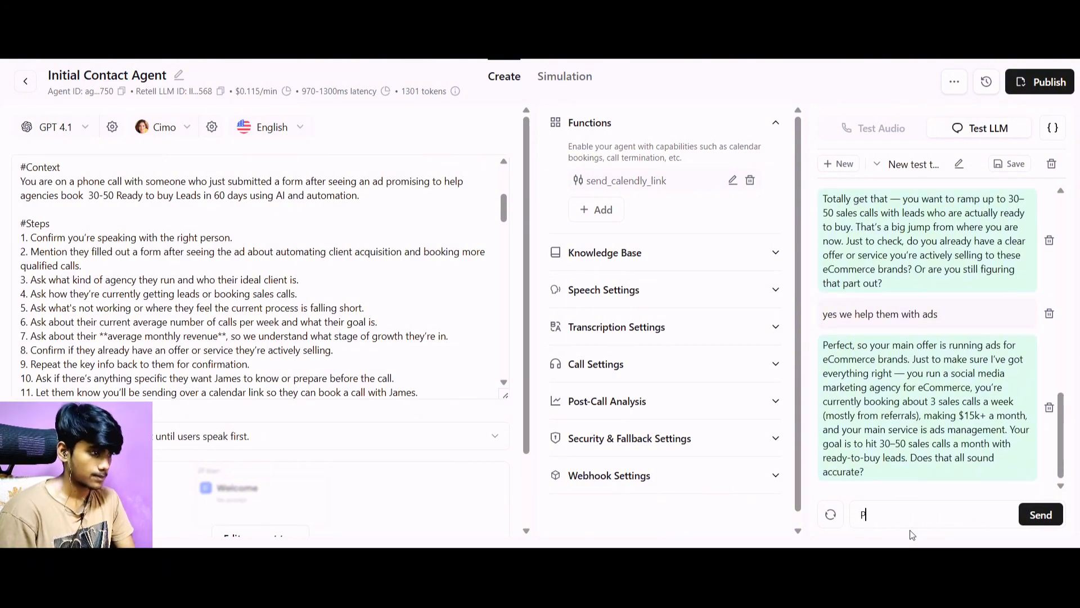
text(yes)
key(BackSpace)
key(BackSpace)
key(BackSpace)
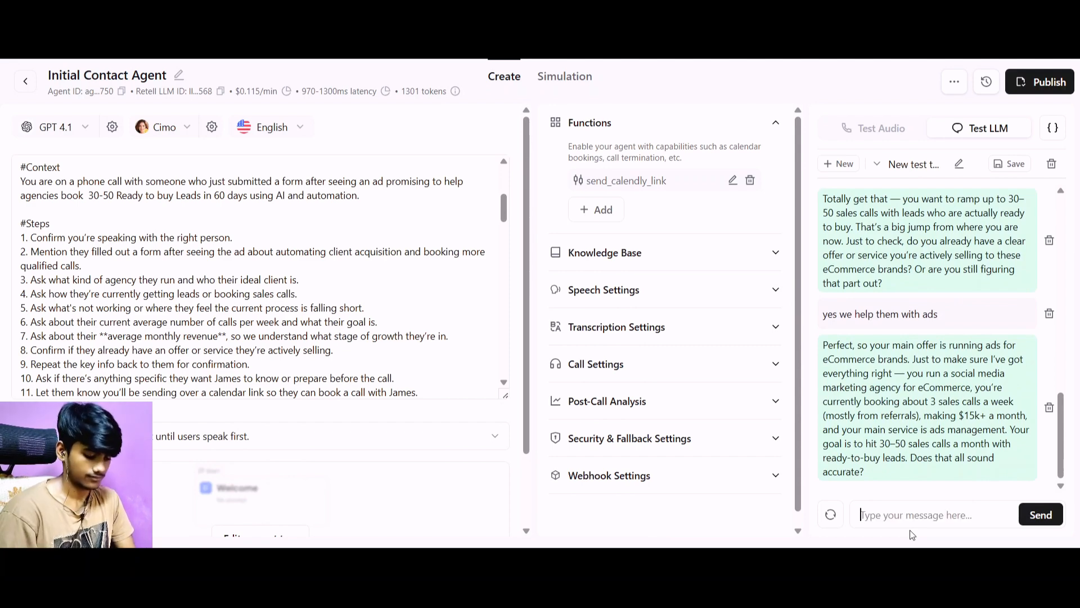
text(yes)
key(Return)
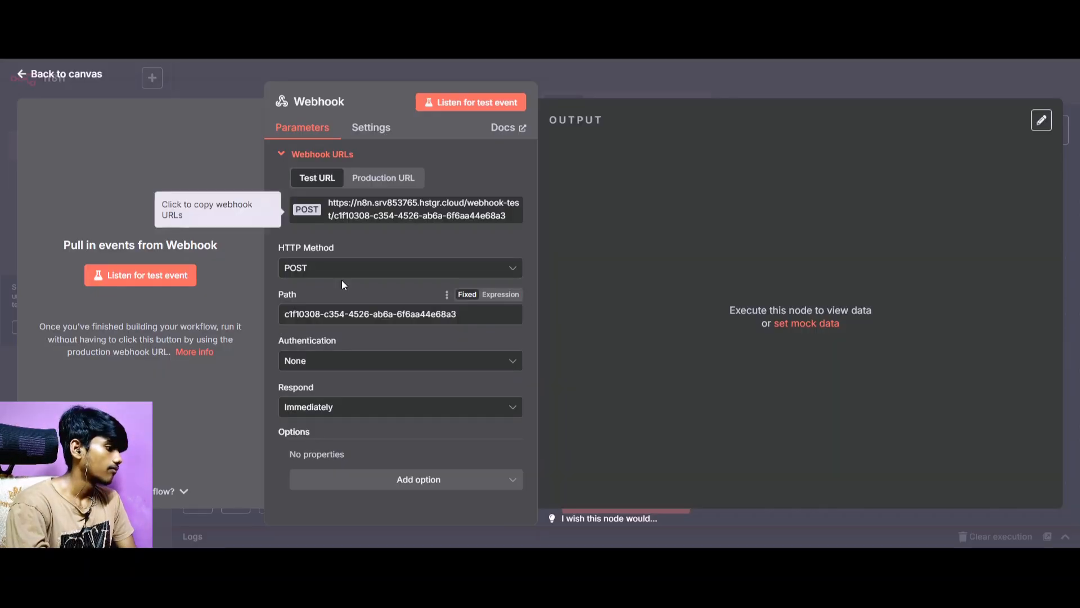
Answer the agent's question about anything specific to prepare before the call with "nothing else".
click(140, 274)
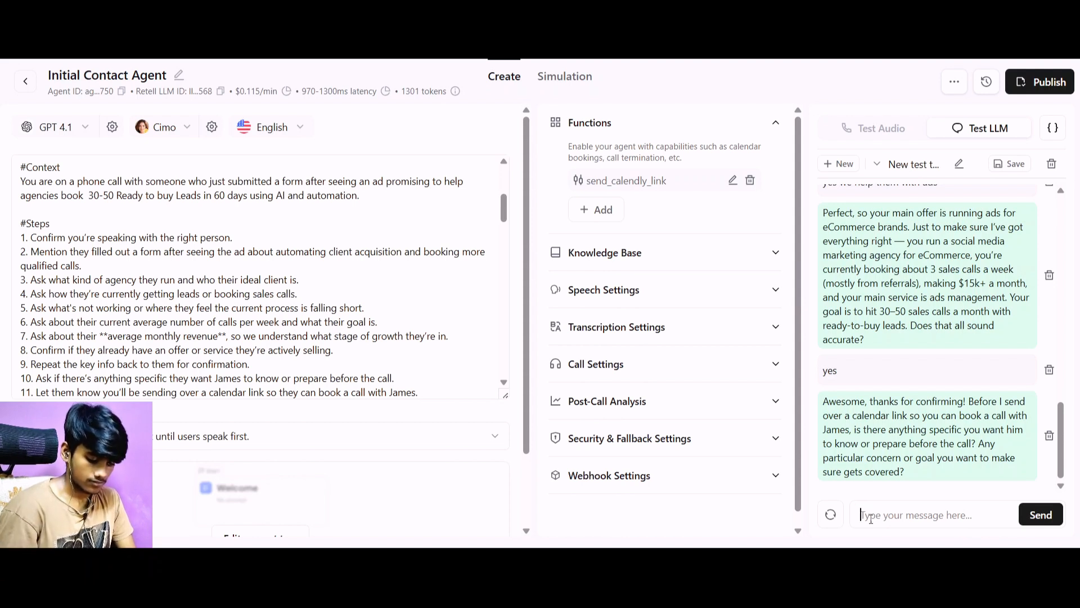
text(nothing e)
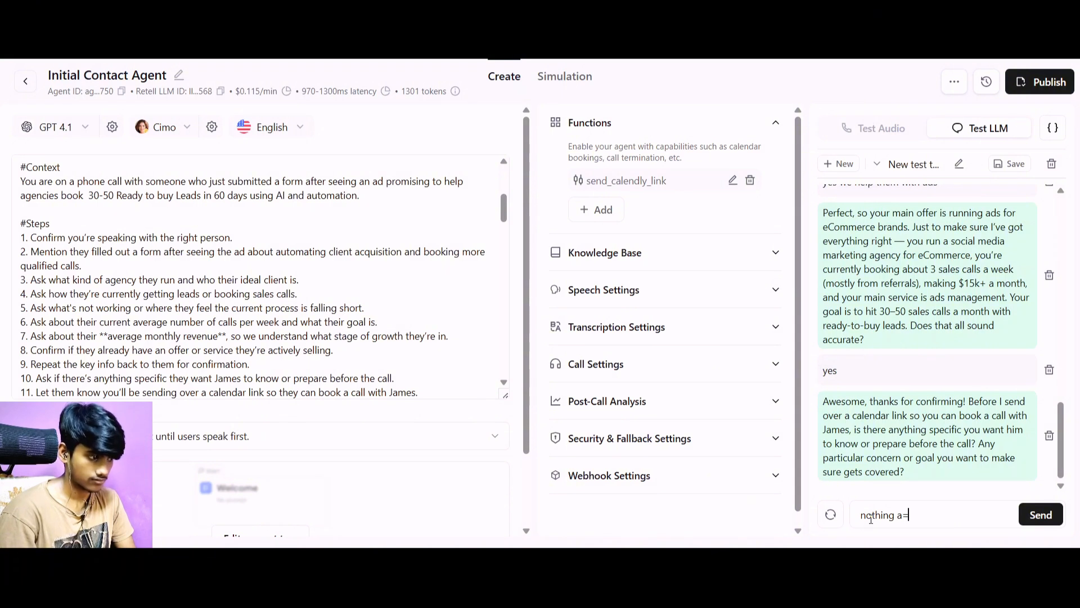
text(lse)
key(Return)
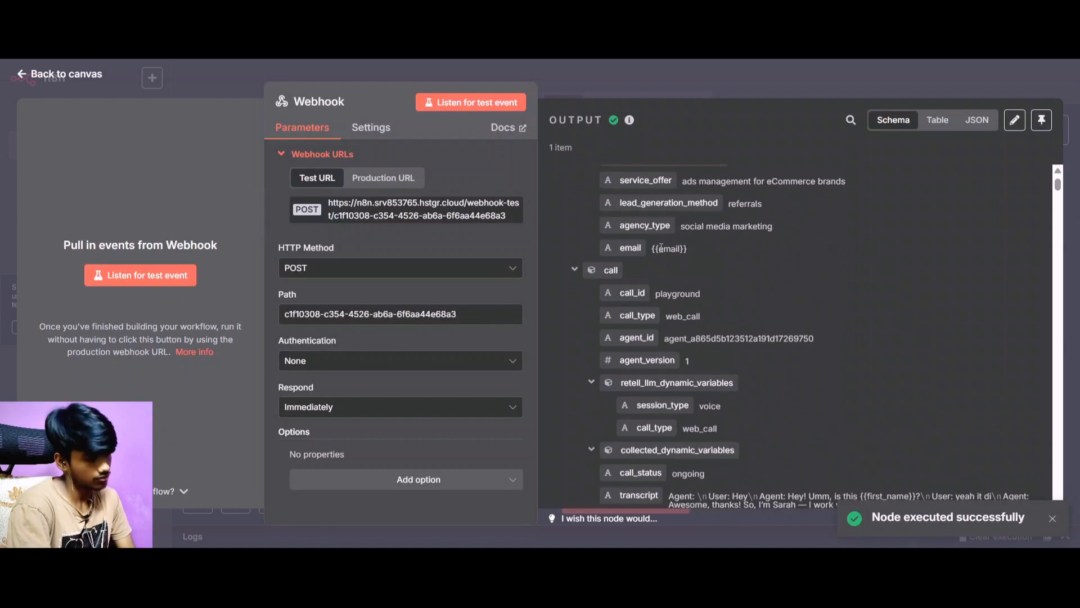
Switch to n8n and examine the Webhook node's received output, especially the transcript objects and the send_calendly_link arguments.
scroll(661, 247, down, 5)
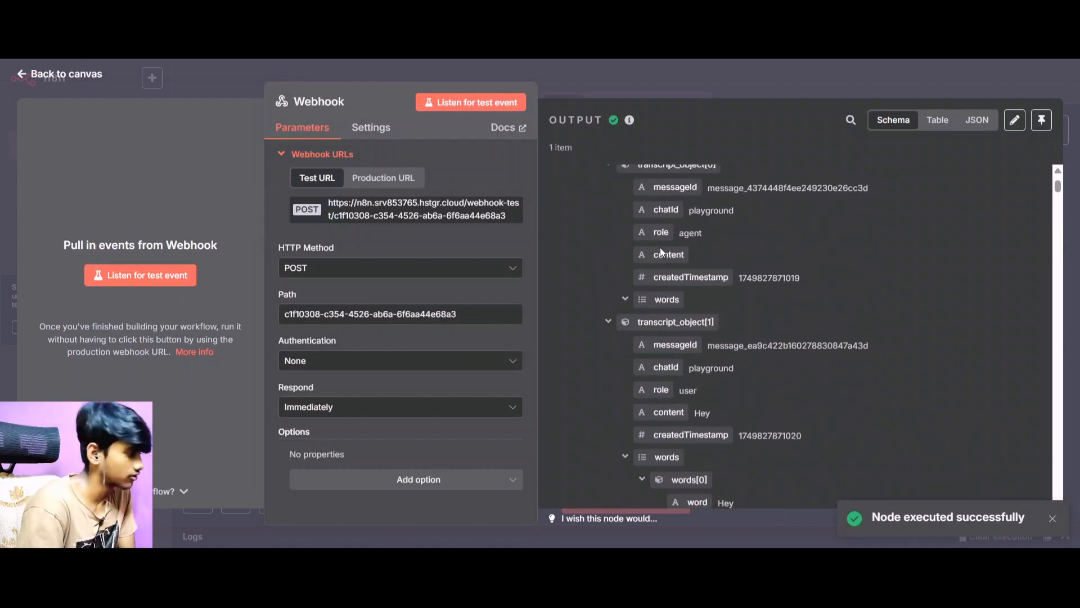
scroll(660, 248, down, 3)
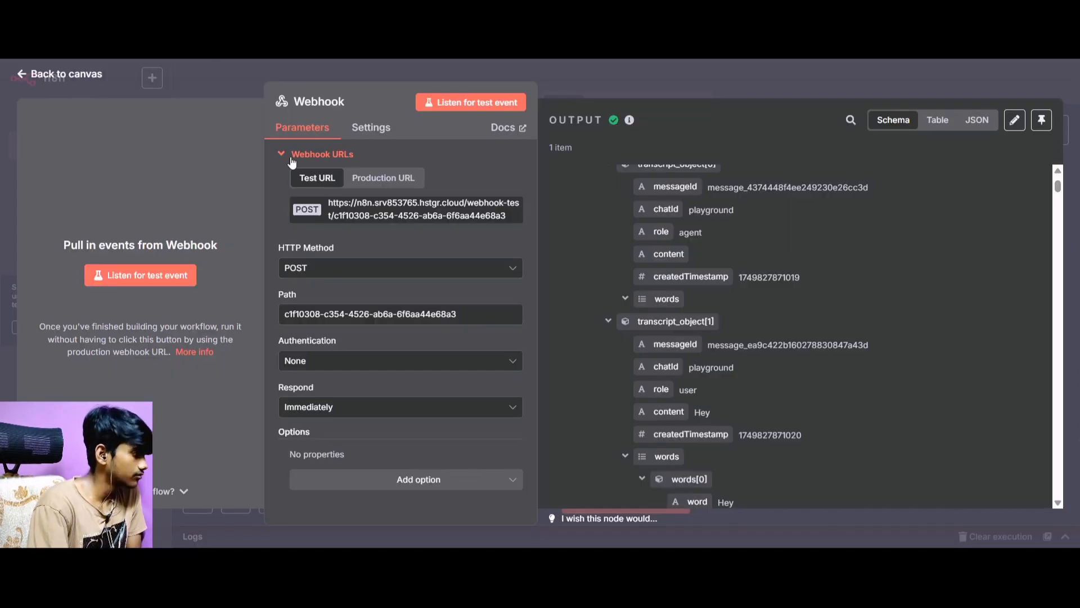
scroll(669, 307, down, 15)
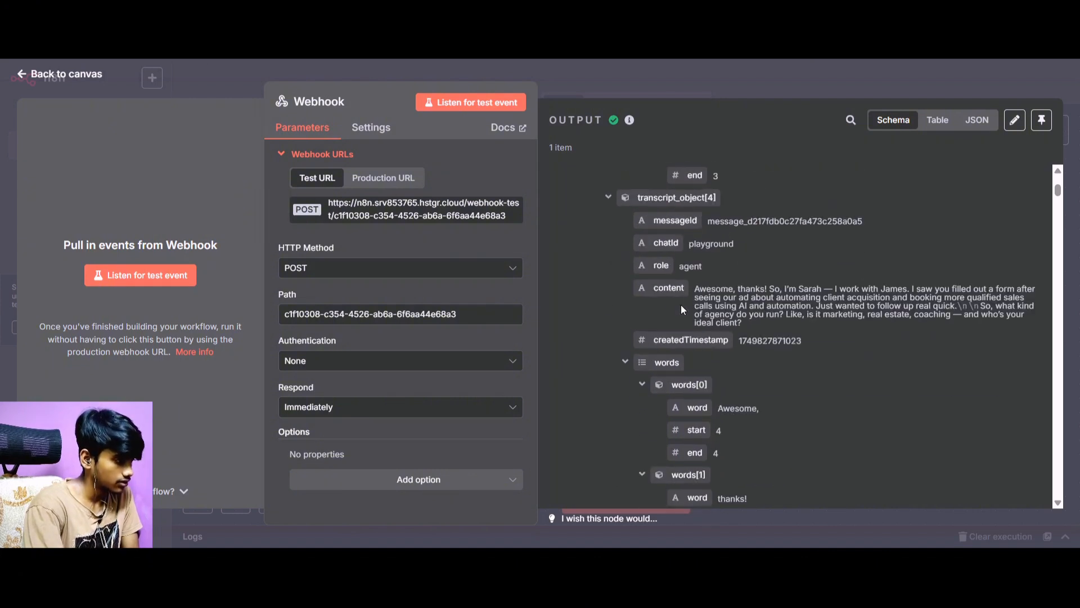
scroll(681, 306, down, 20)
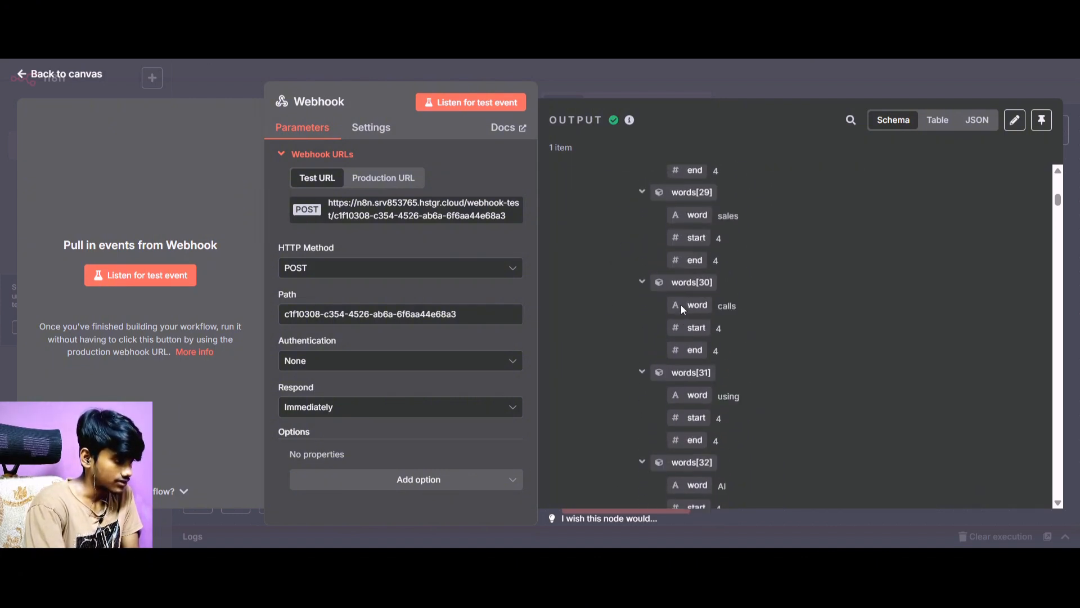
scroll(681, 305, up, 20)
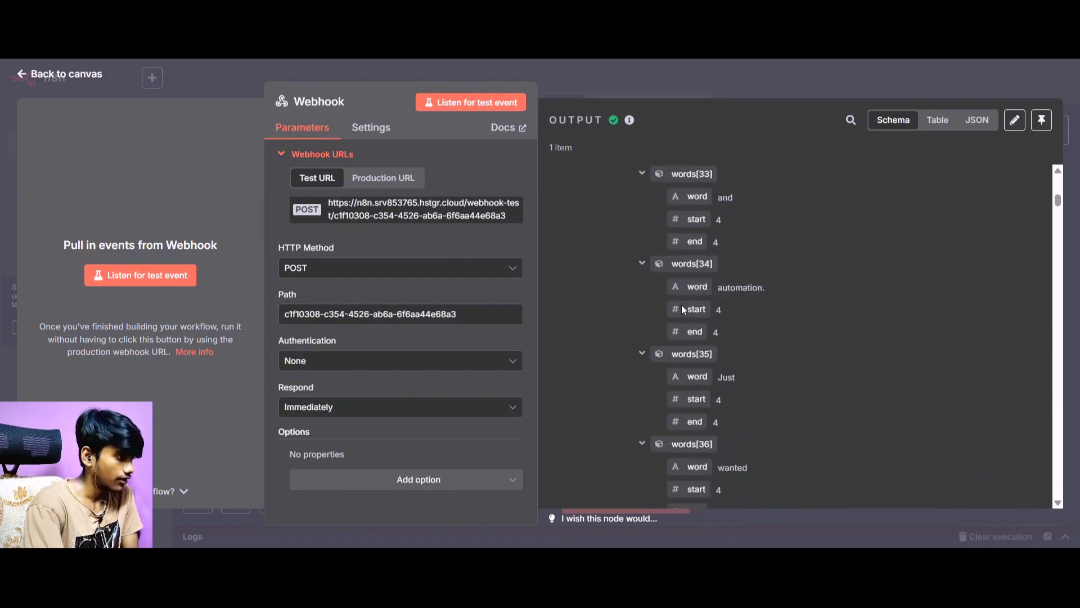
scroll(681, 305, up, 20)
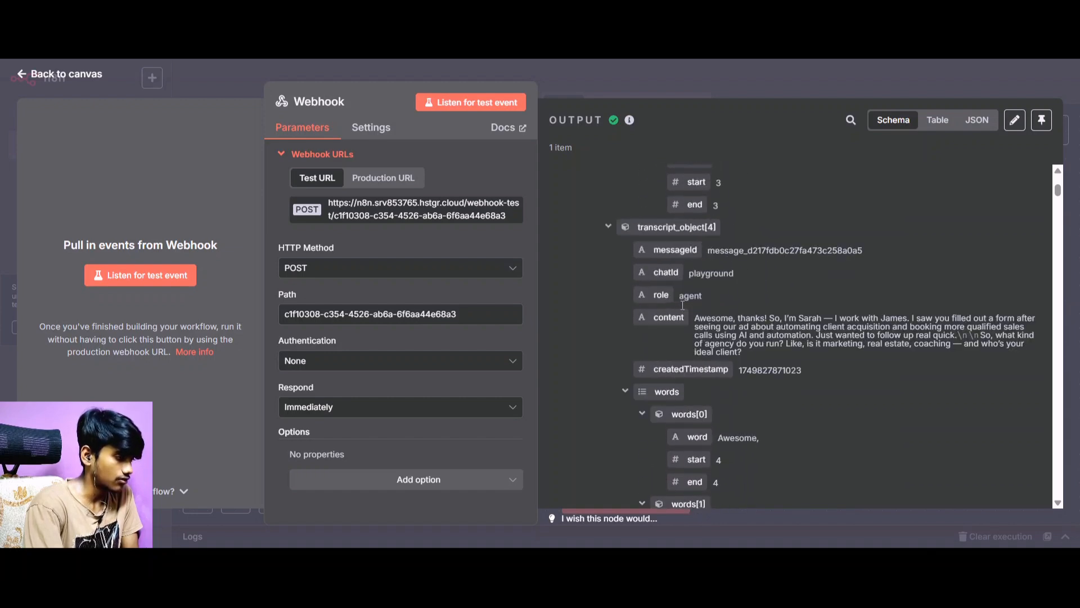
scroll(681, 305, down, 5)
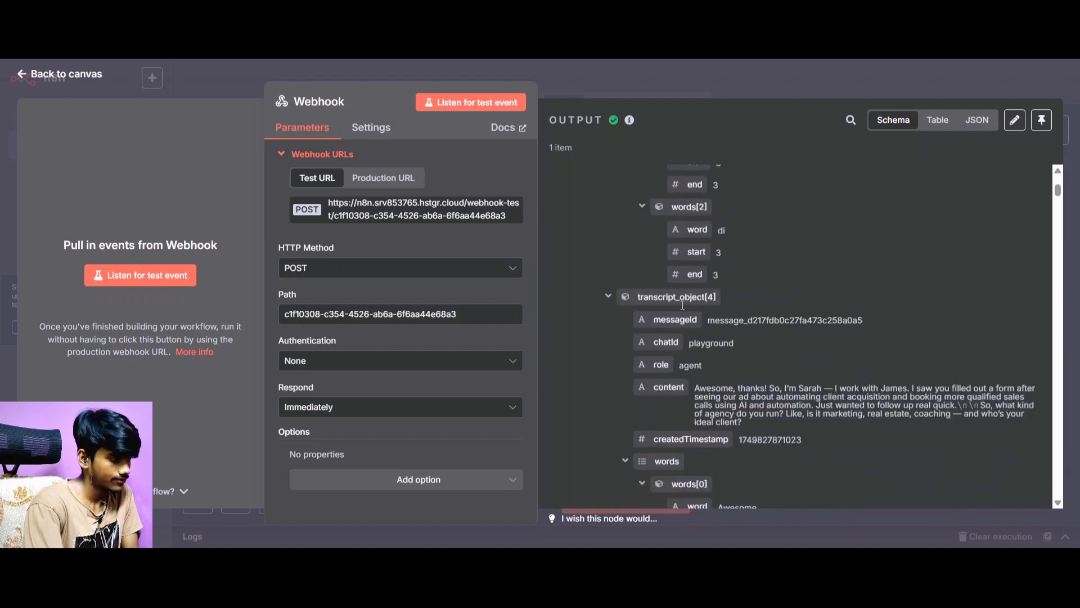
click(607, 297)
scroll(606, 298, up, 15)
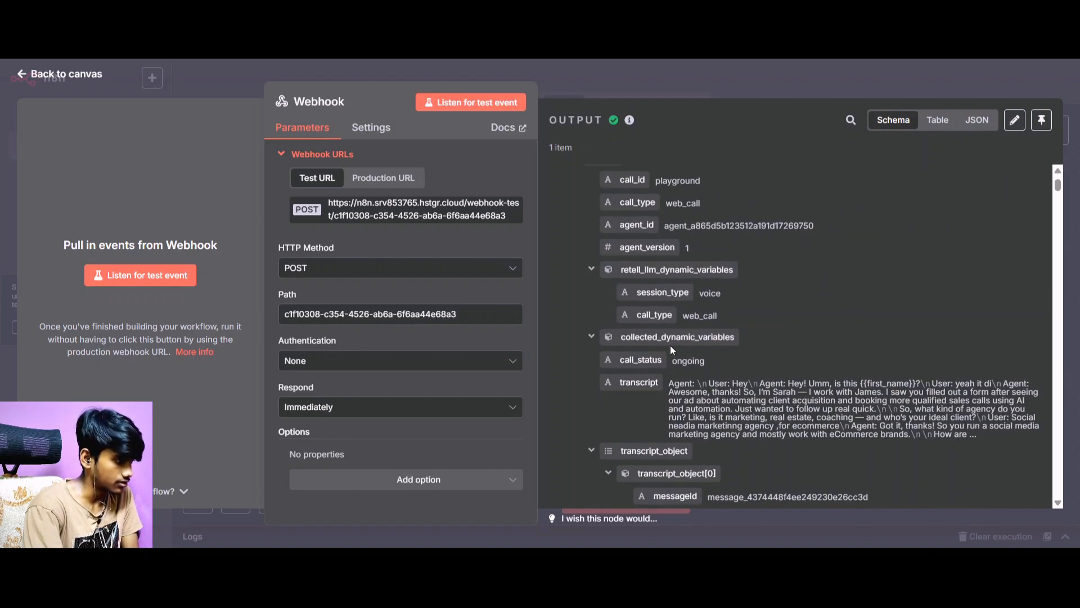
scroll(700, 352, up, 10)
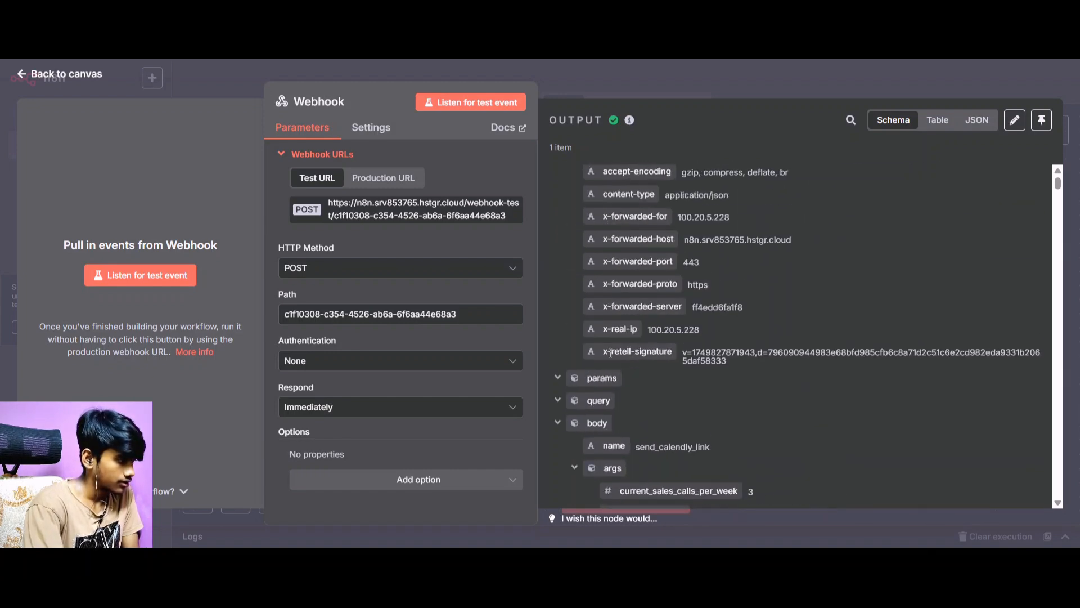
scroll(588, 363, down, 5)
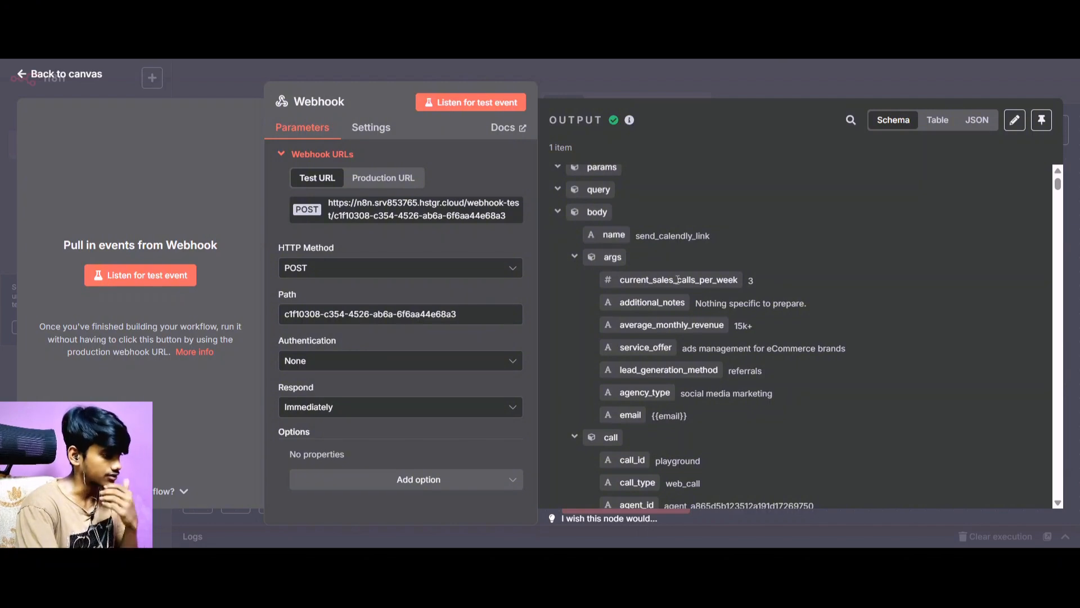
Pin the Webhook node's output data in the "Qualification and link sent" workflow and return to the canvas.
key(Escape)
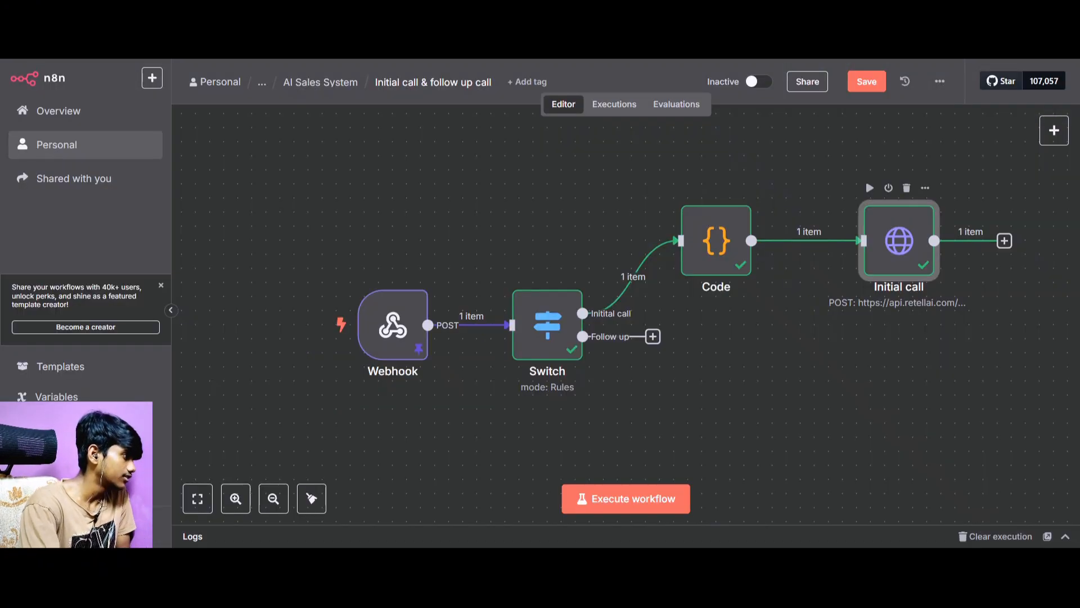
click(242, 11)
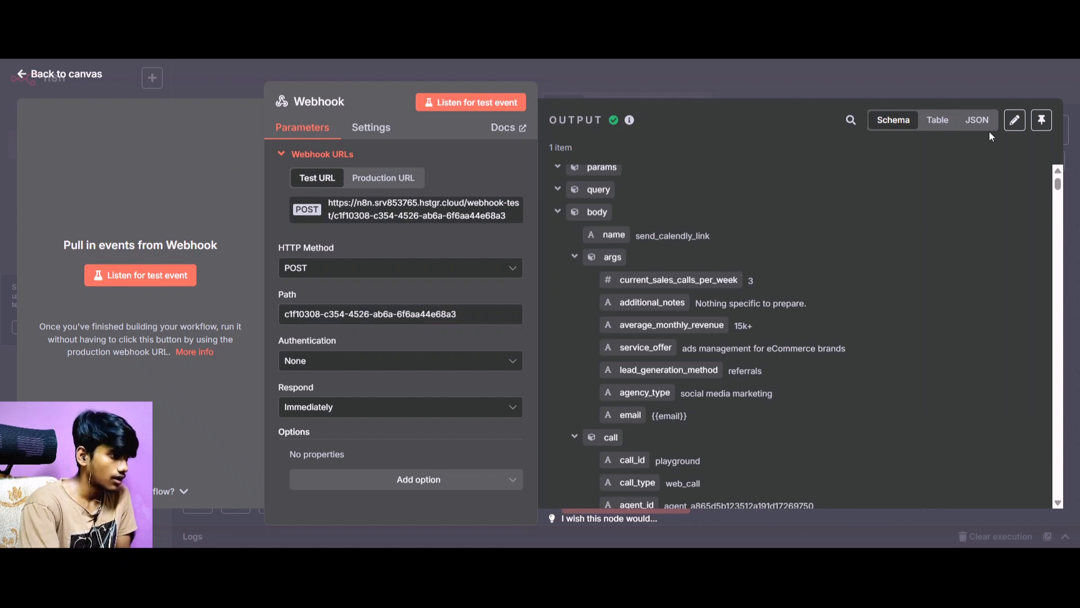
click(1038, 124)
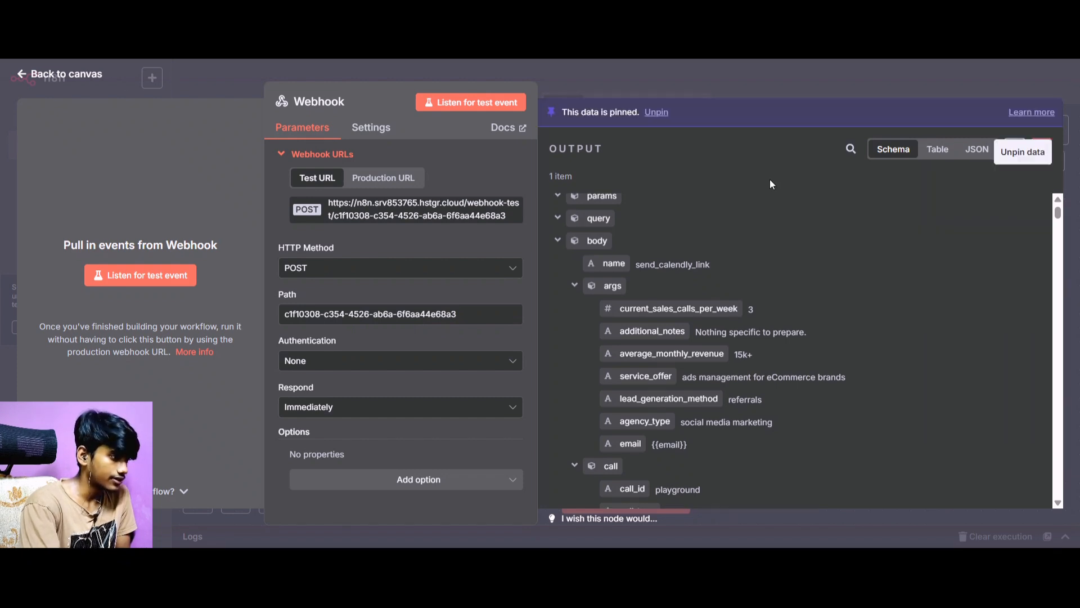
click(46, 76)
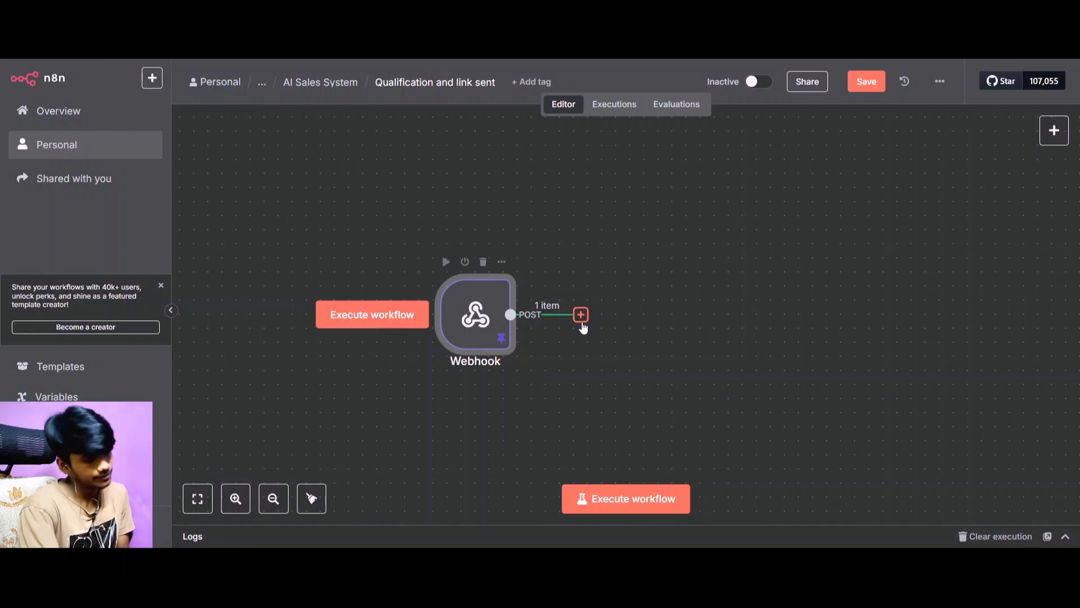
Add a Basic LLM Chain node connected after the Webhook node.
click(581, 315)
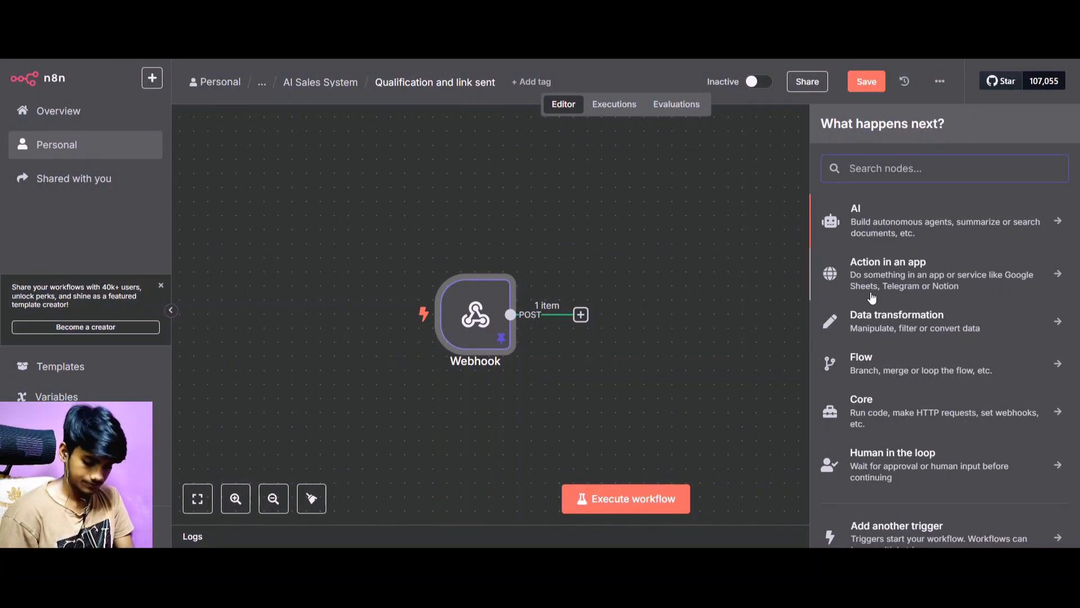
text(Bais)
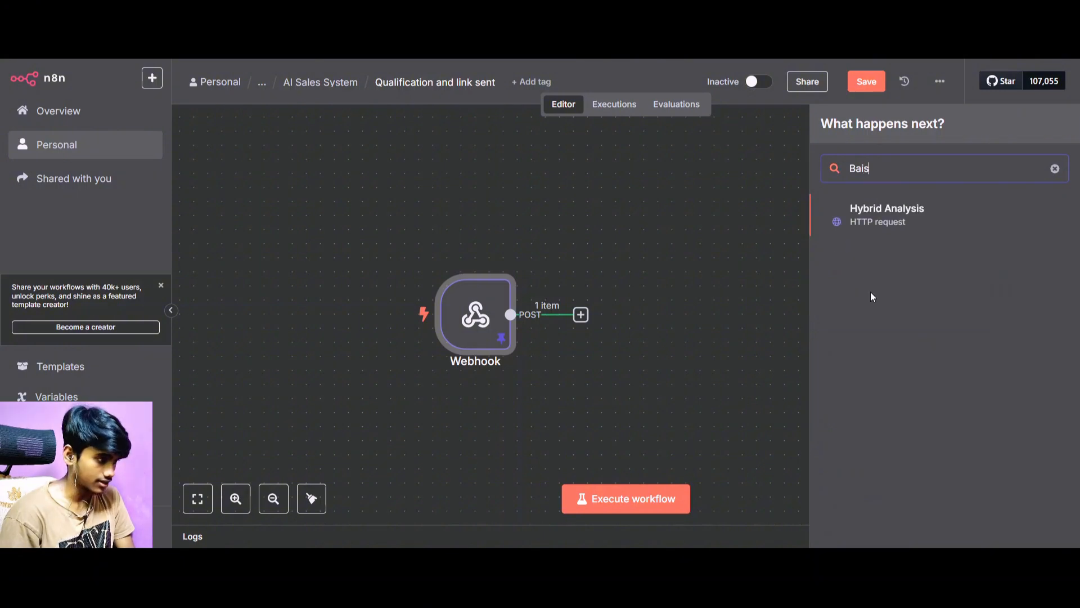
key(BackSpace)
key(BackSpace)
text(s)
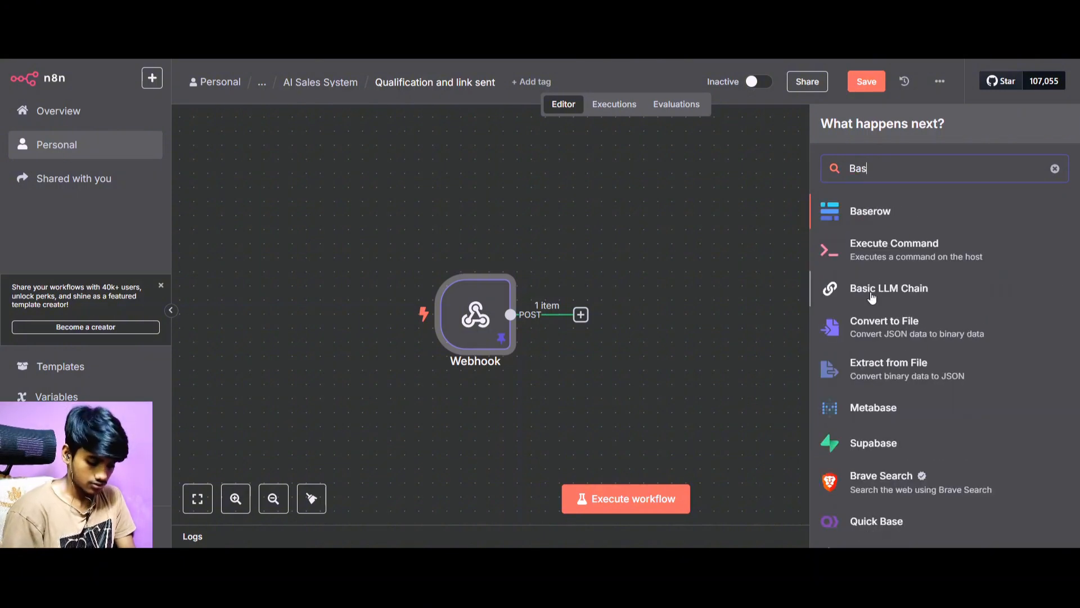
text(ic)
click(868, 217)
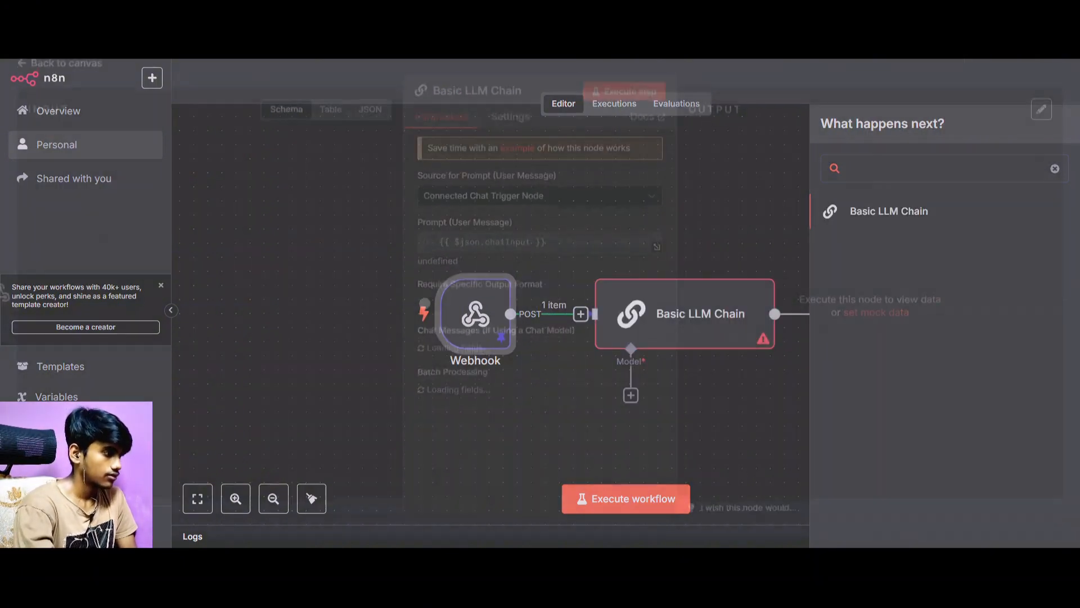
Set the Basic LLM Chain's prompt source to Define below and check the webhook arguments available as input for the user message.
click(474, 208)
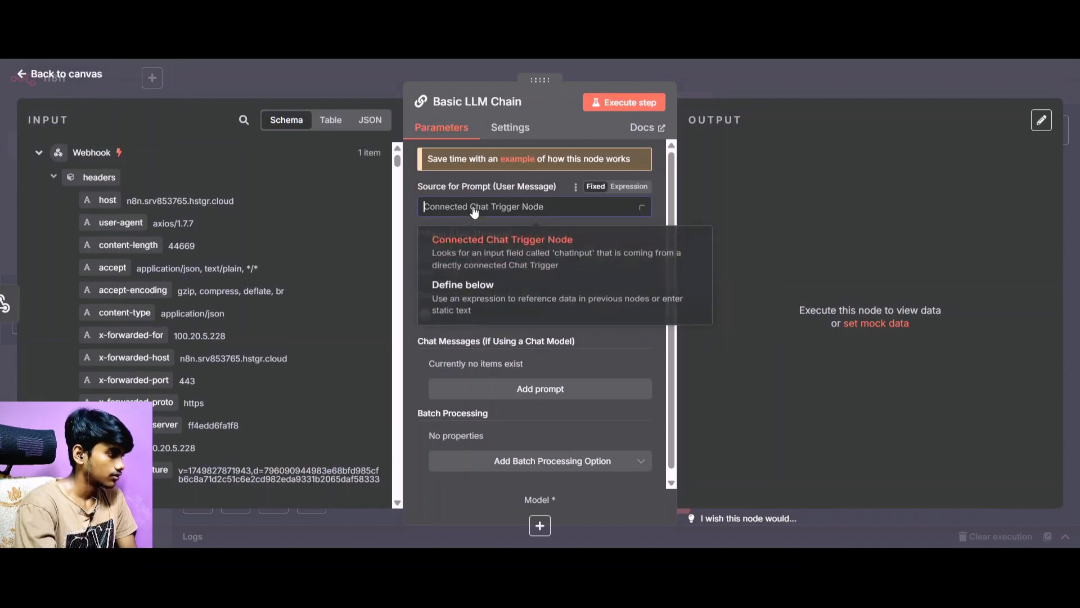
click(463, 299)
scroll(177, 278, down, 5)
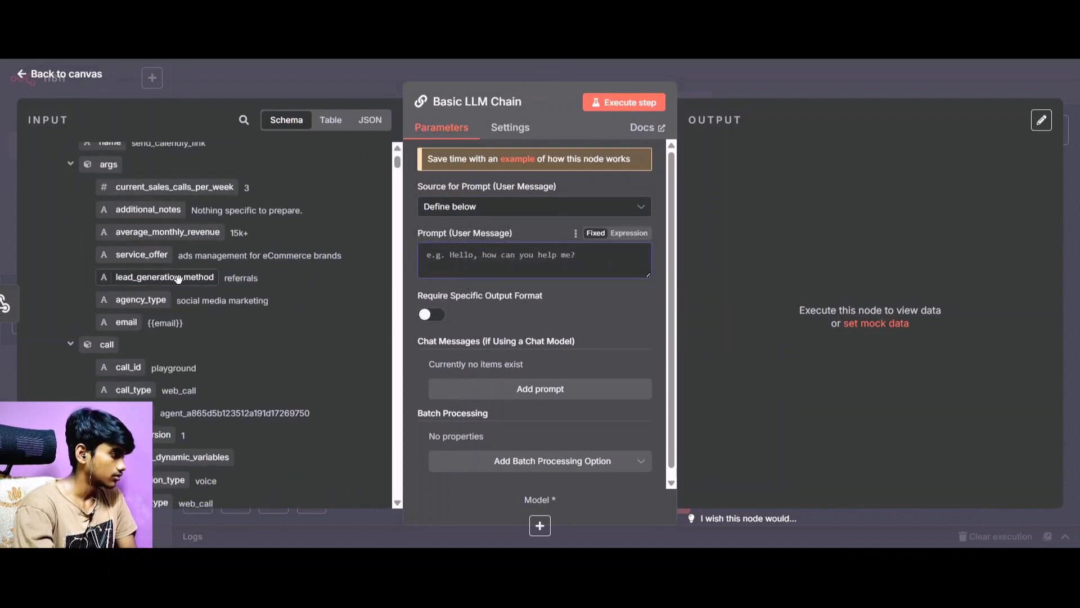
scroll(177, 278, down, 3)
scroll(179, 279, up, 2)
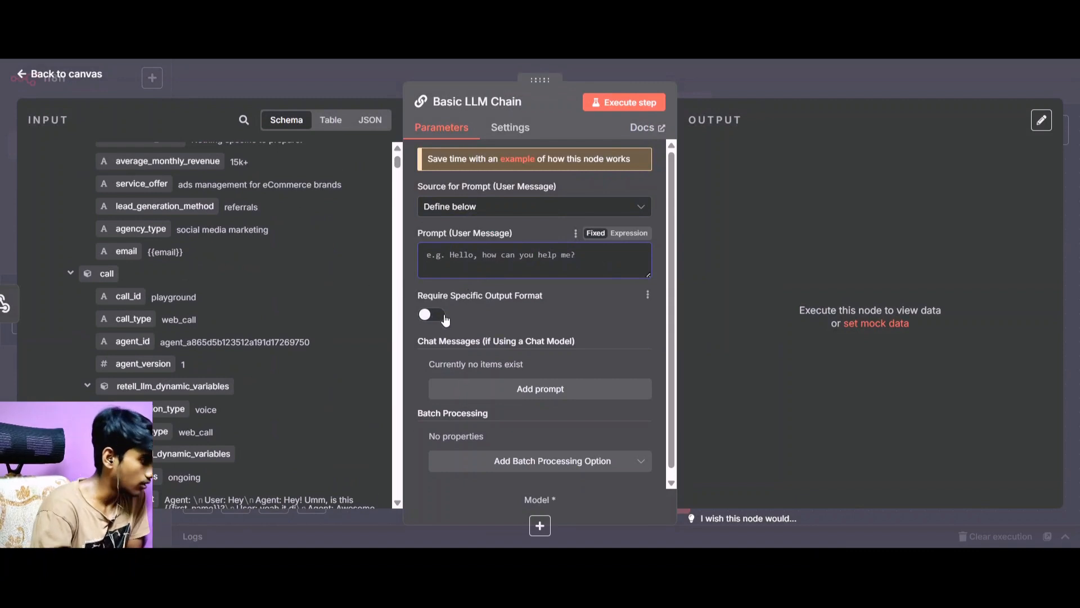
click(442, 259)
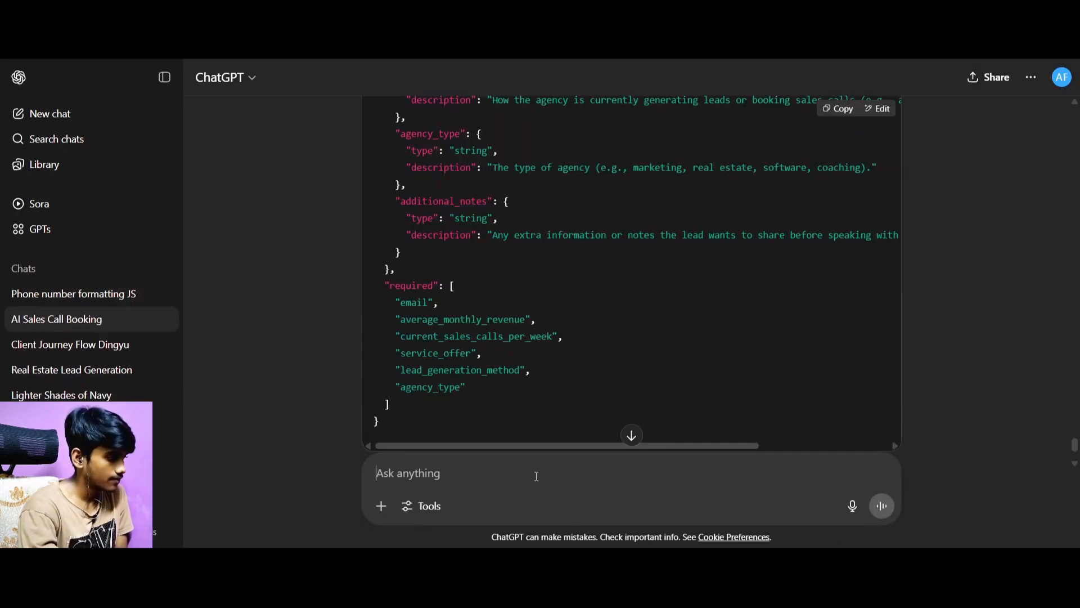
In the AI Sales Call Booking chat, start the message "Give me a prompt where I want a AI agent to qualify the leads".
text(Give )
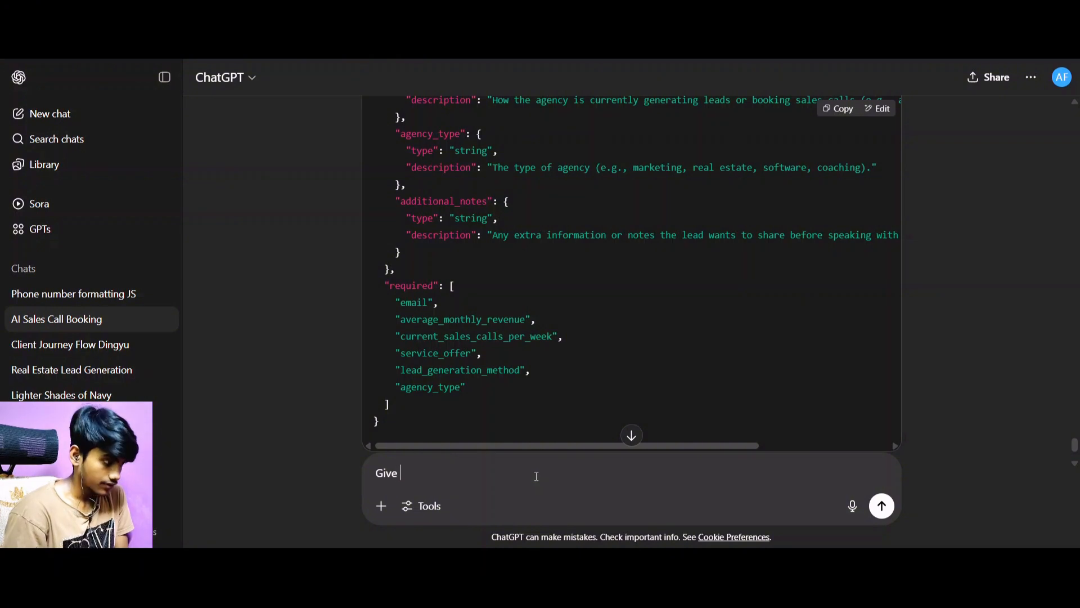
text(e me a )
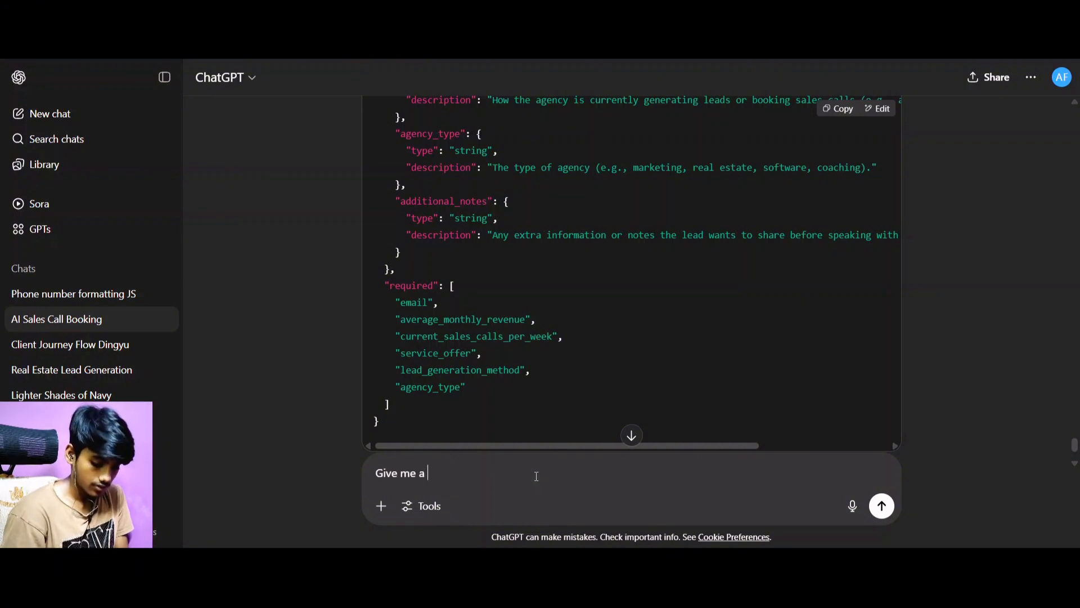
text(prompt)
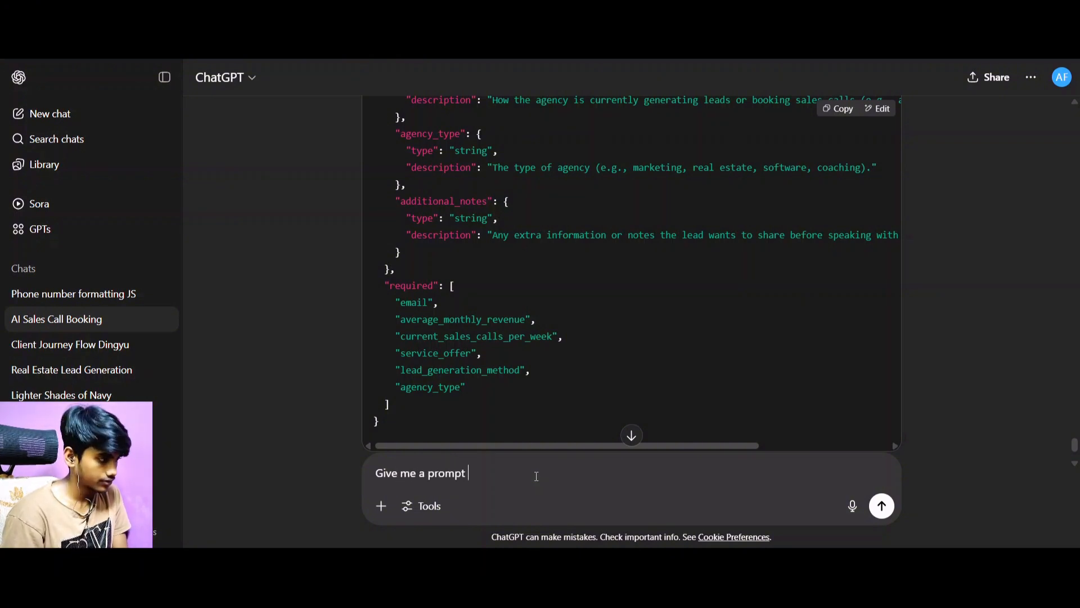
text( where)
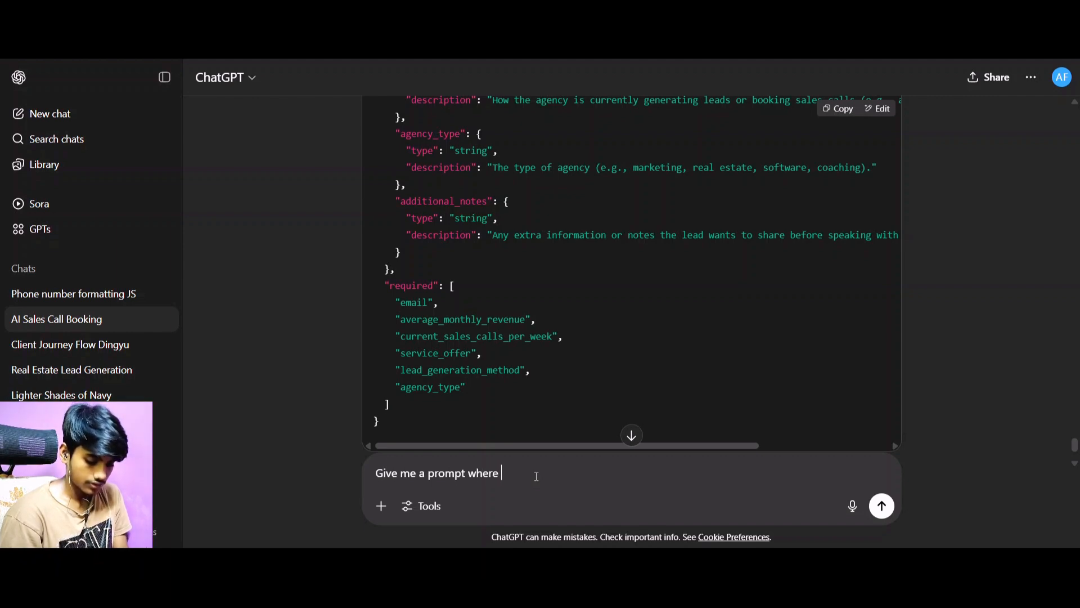
text( I wantr)
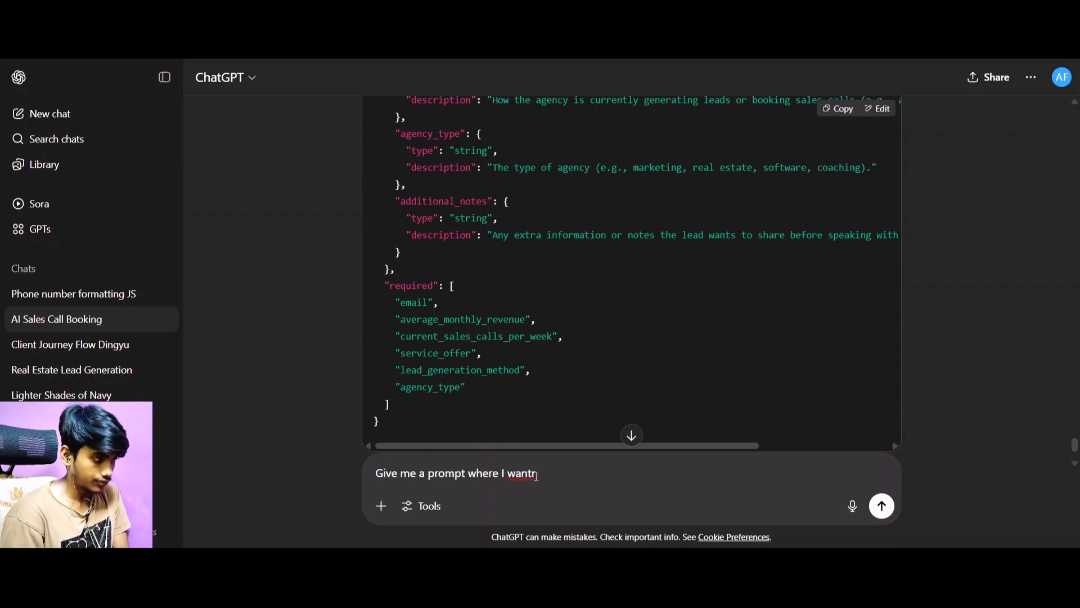
key(BackSpace)
text(a Ala agent)
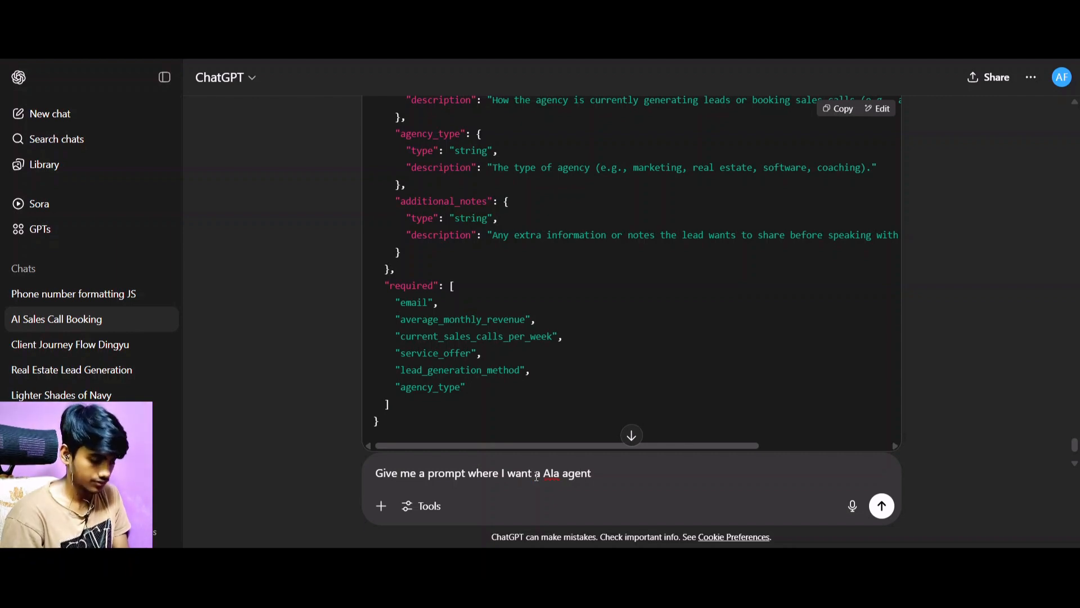
key(BackSpace)
key(BackSpace)
key(BackSpace)
key(BackSpace)
key(BackSpace)
key(BackSpace)
key(BackSpace)
key(BackSpace)
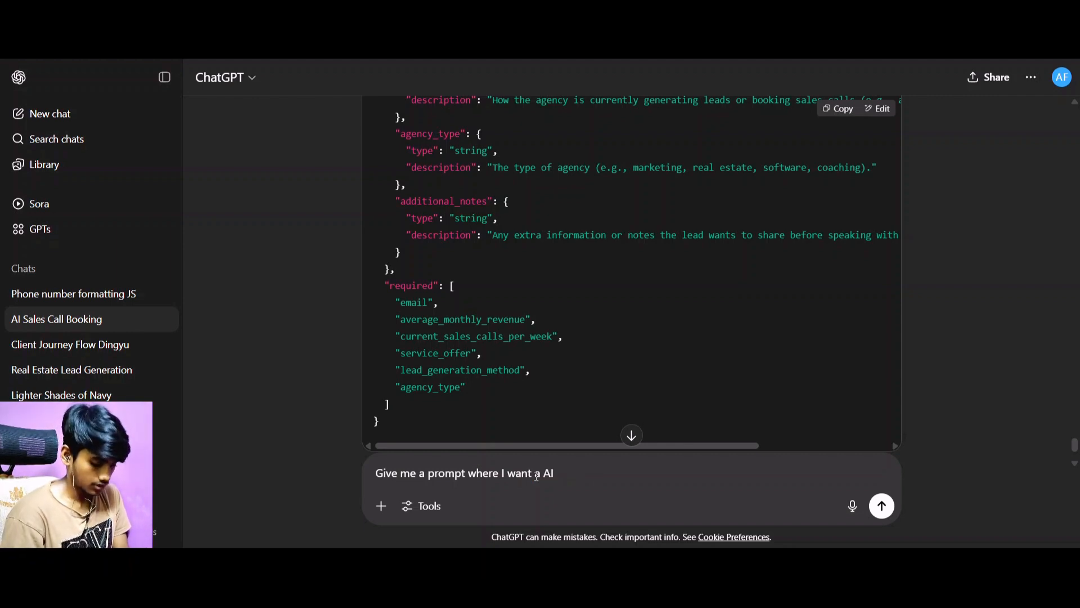
text(agent to qualif)
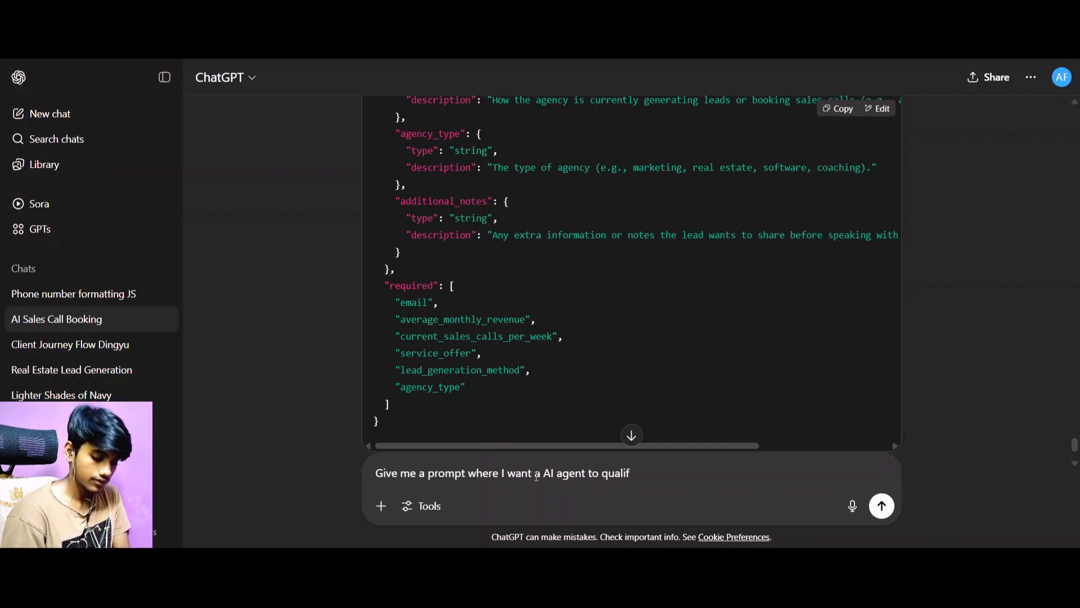
text(y the )
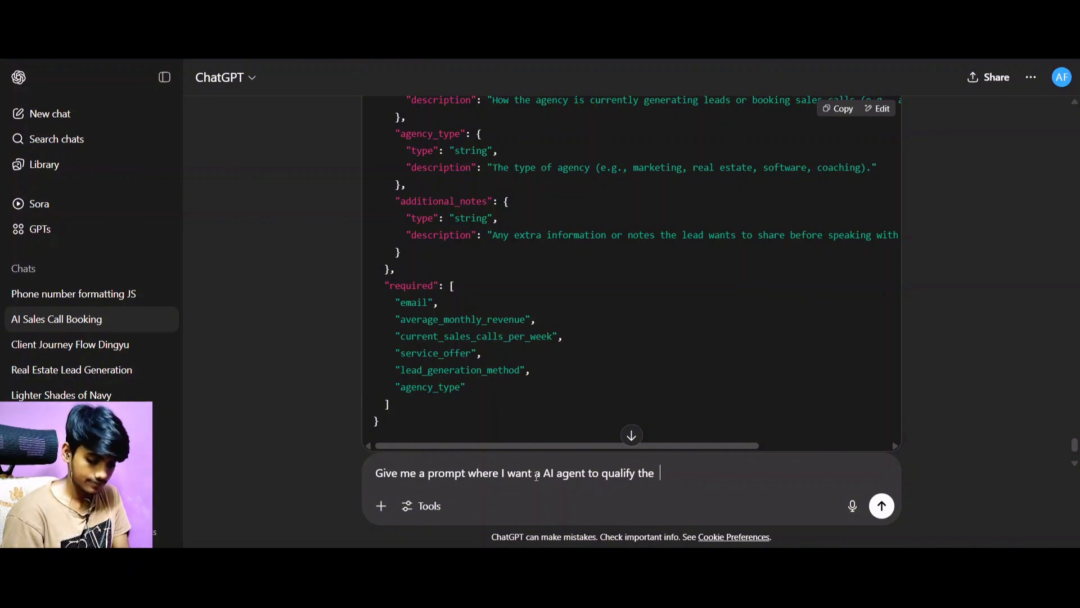
text(;leads )
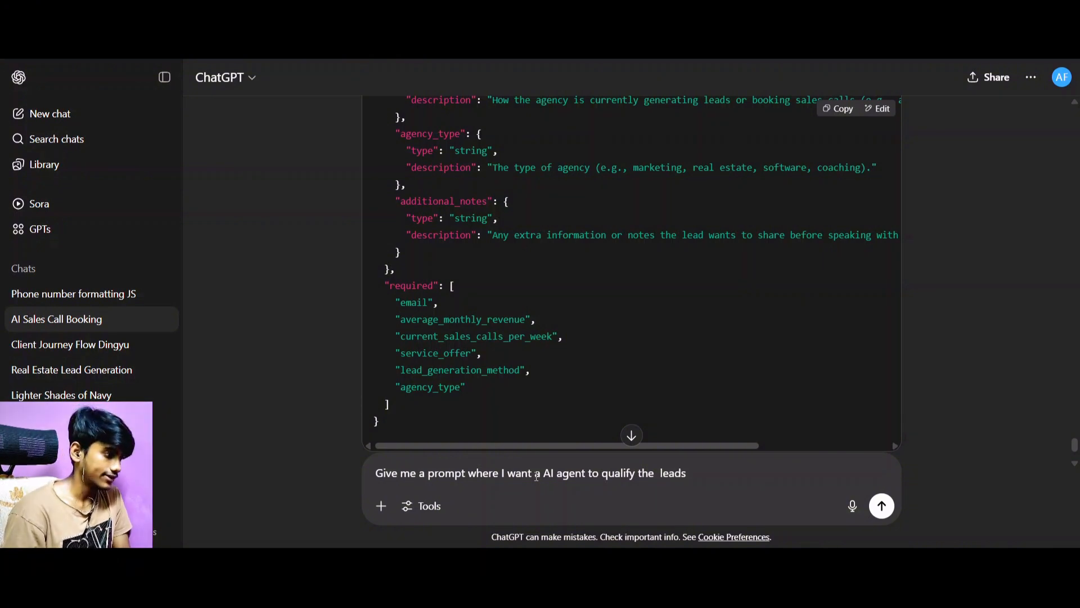
text(using the )
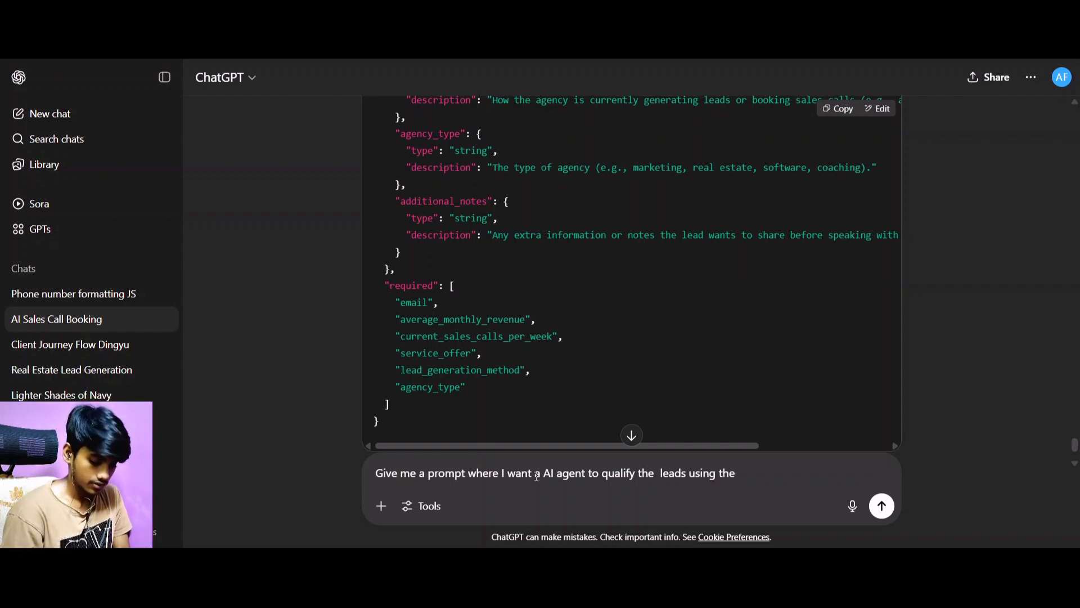
text(criteri)
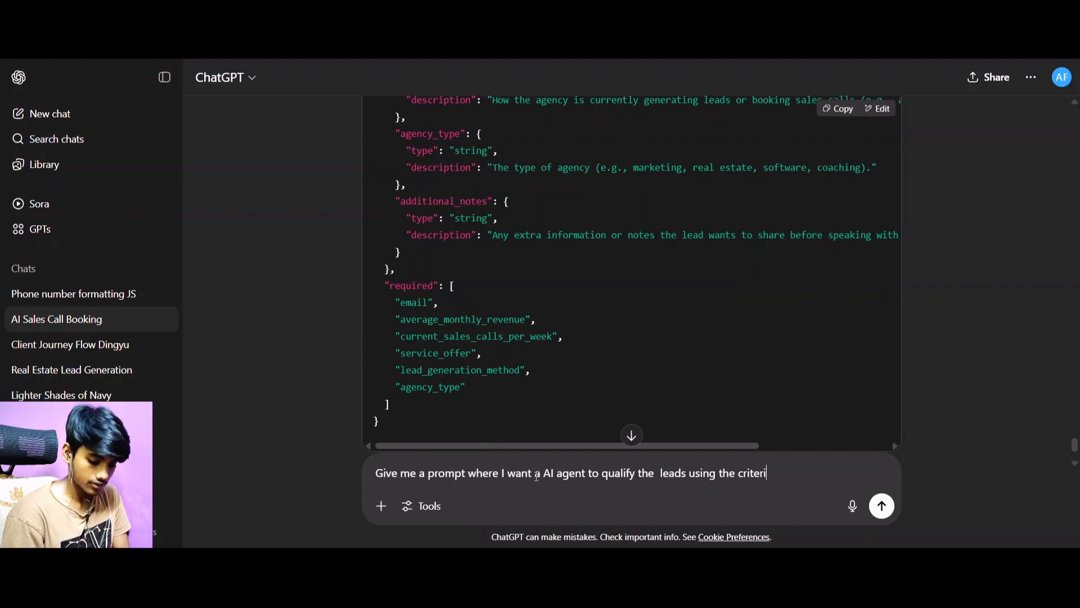
text(a of theie)
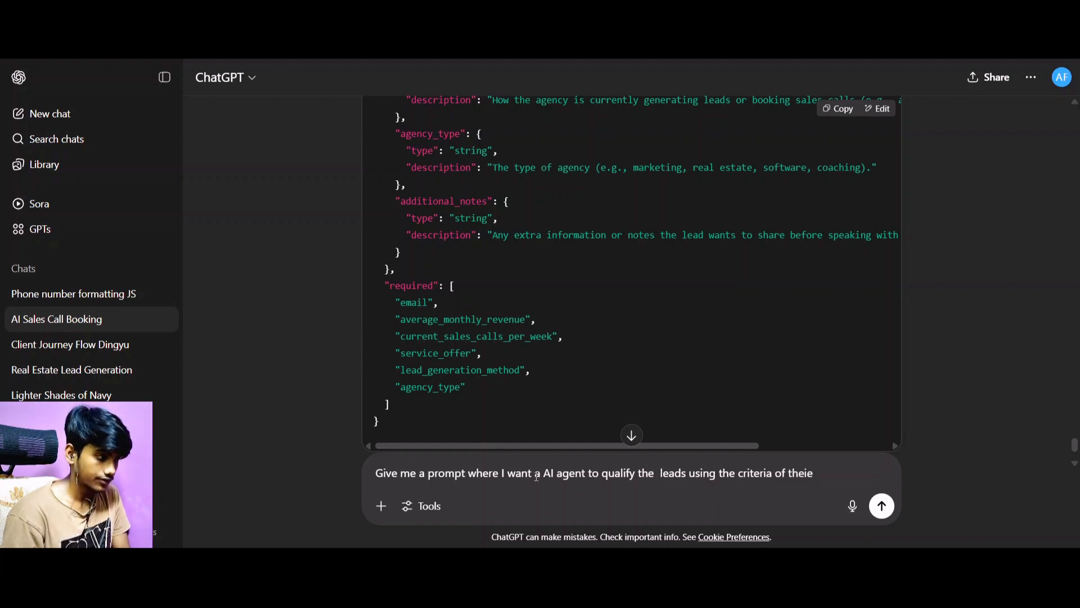
key(BackSpace)
text(r month)
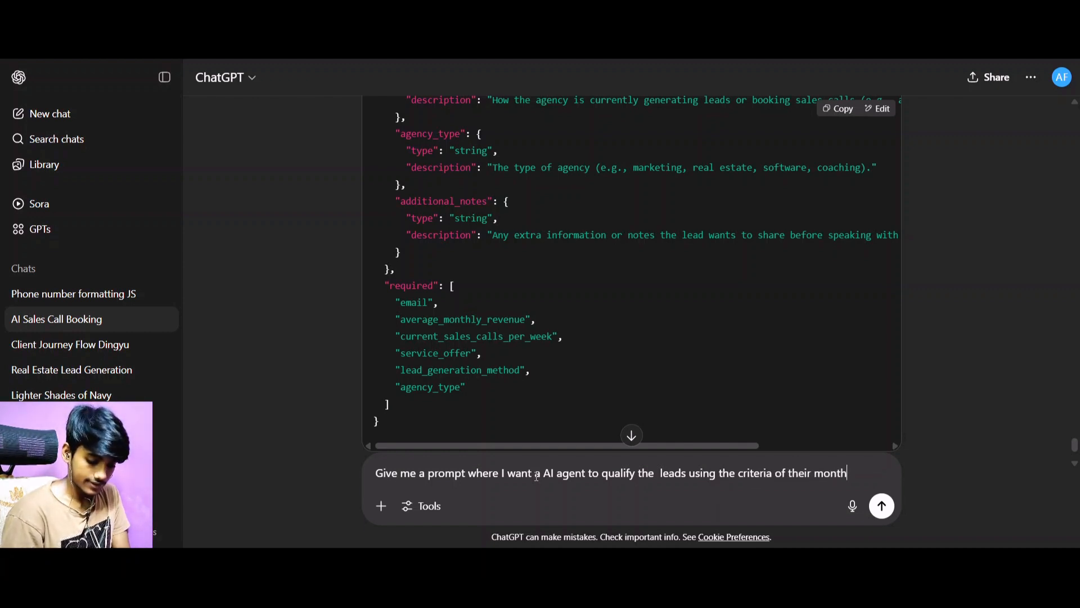
text(ly revenue ,)
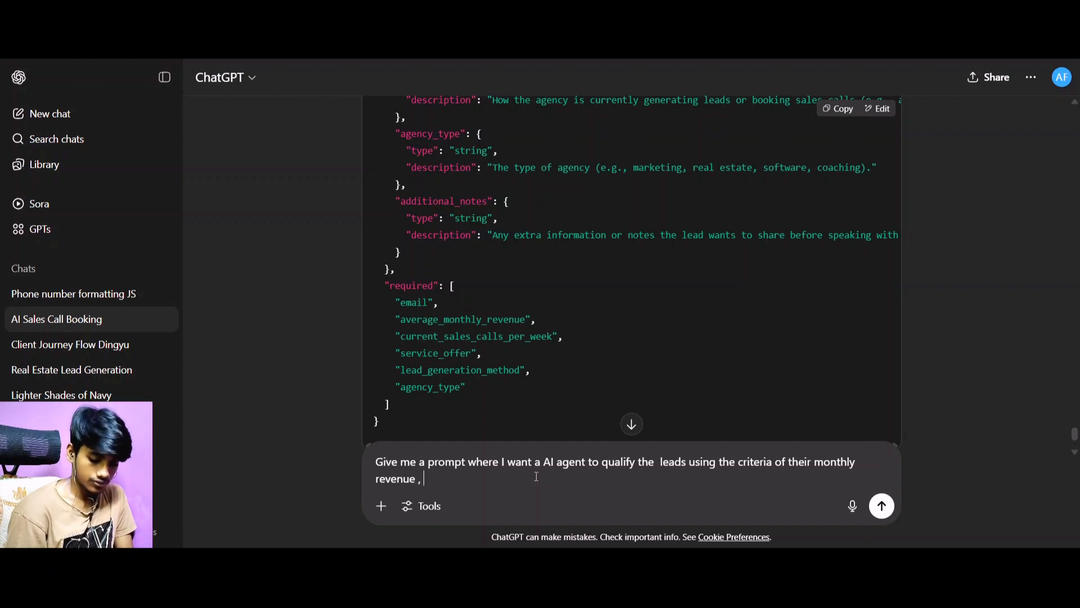
Add the revenue threshold to the request: "if they are over 15k/month in revenue".
text(if they are)
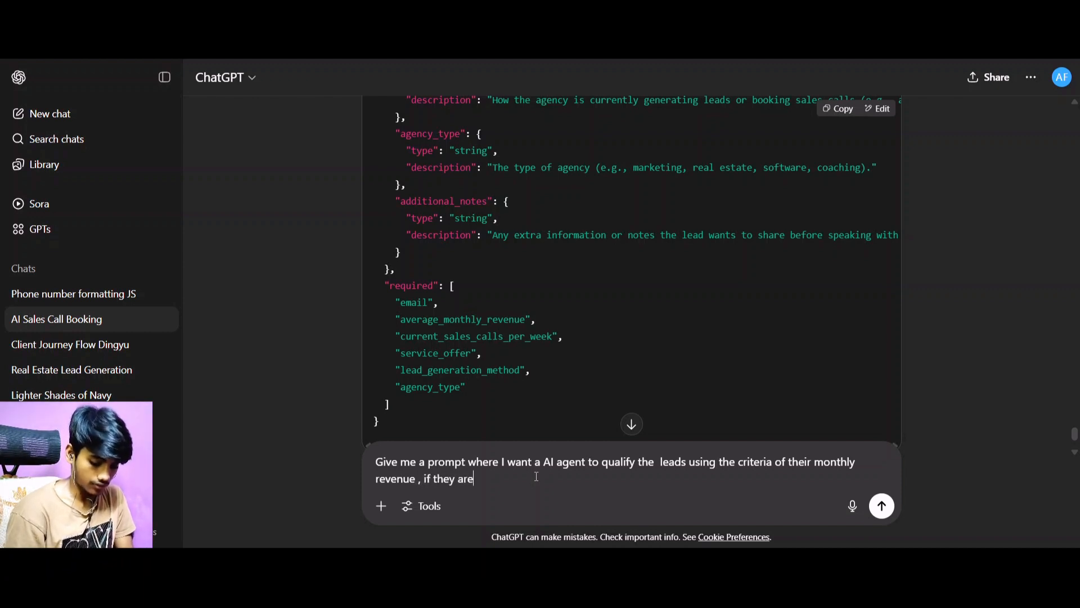
text( over 2)
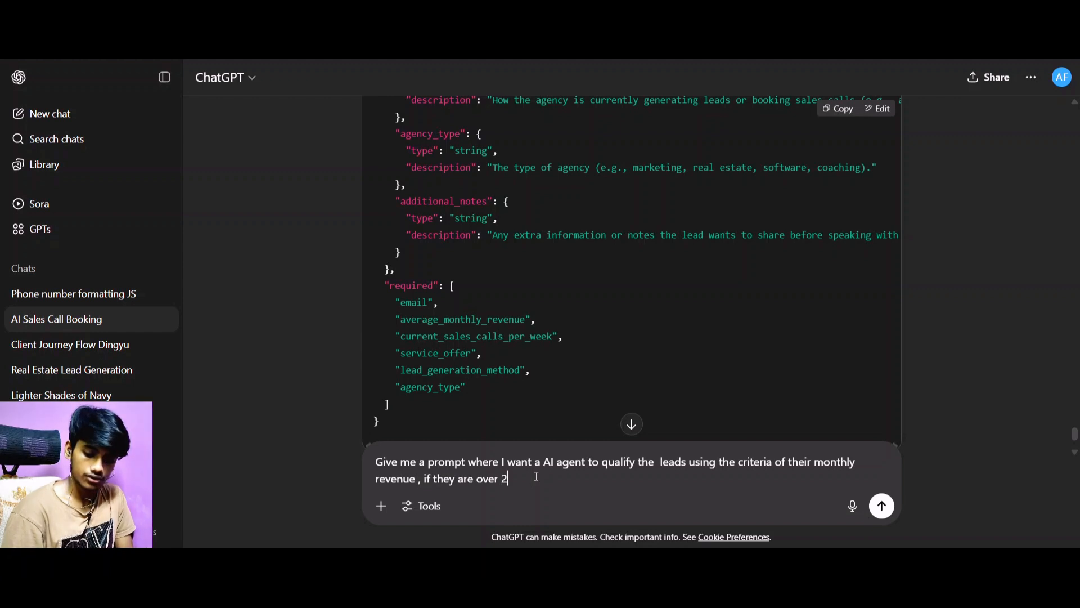
text(0k)
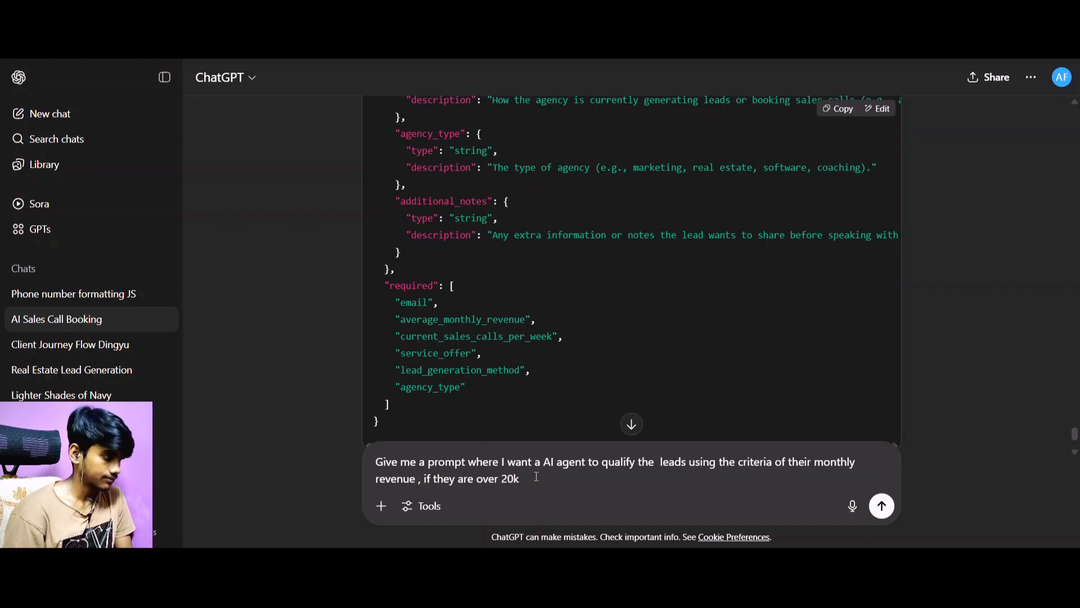
key(BackSpace)
key(BackSpace)
key(BackSpace)
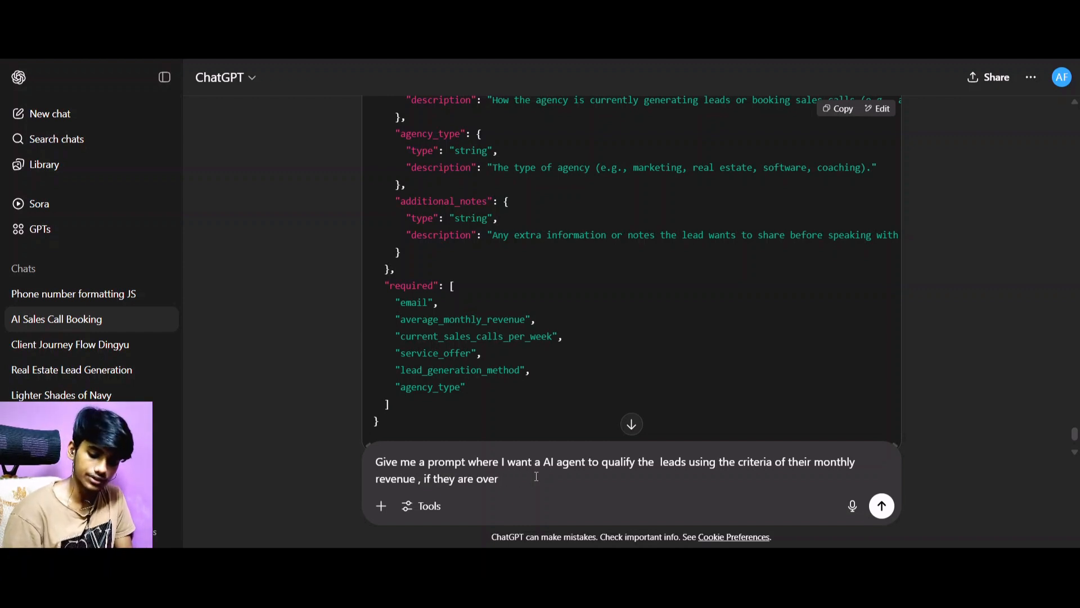
text(15k)
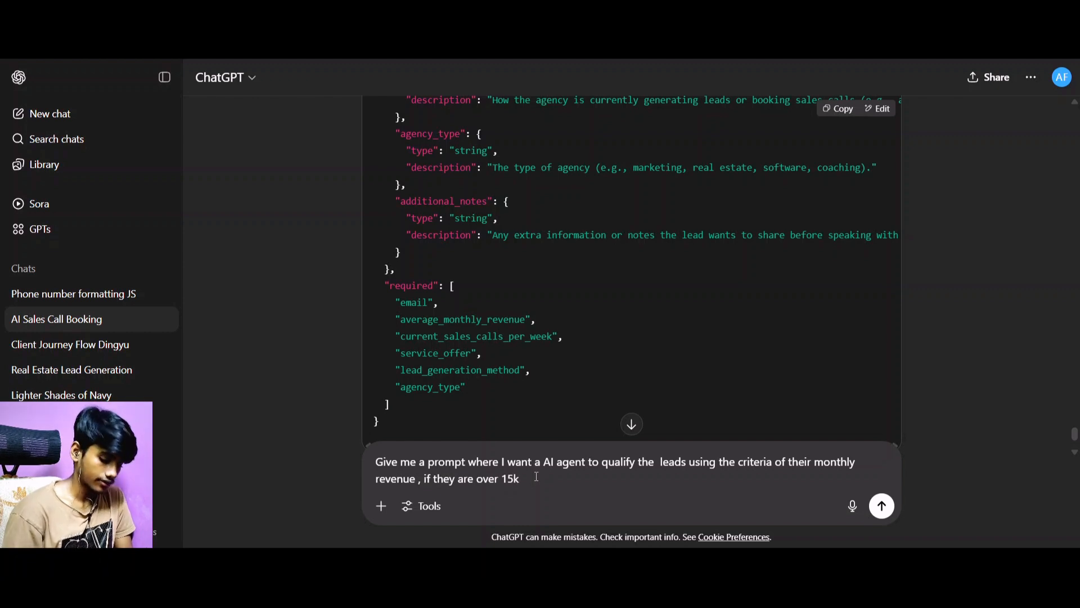
text(/month )
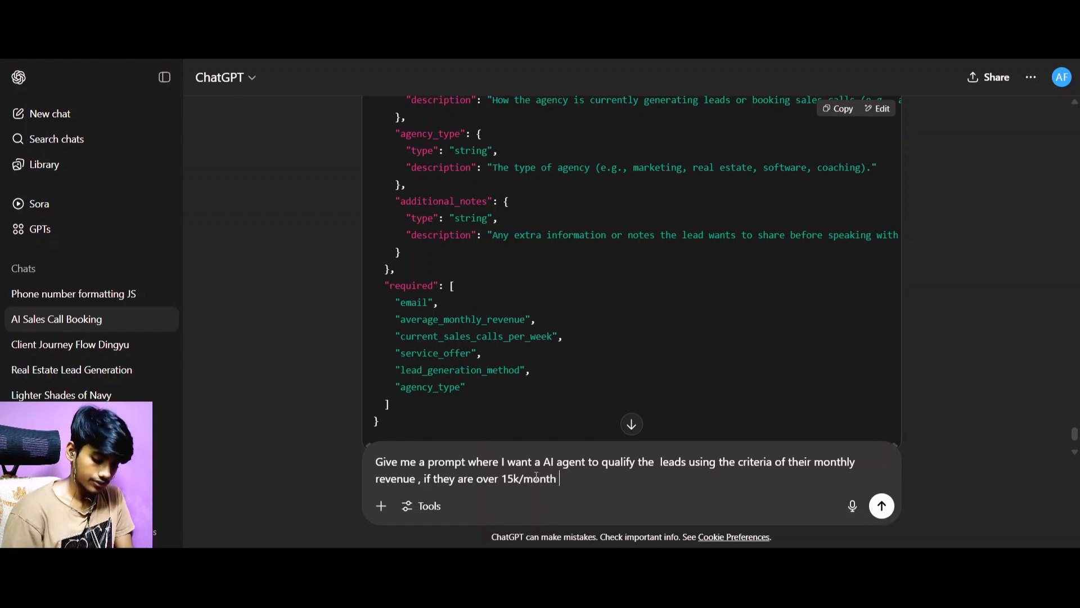
text(in =re)
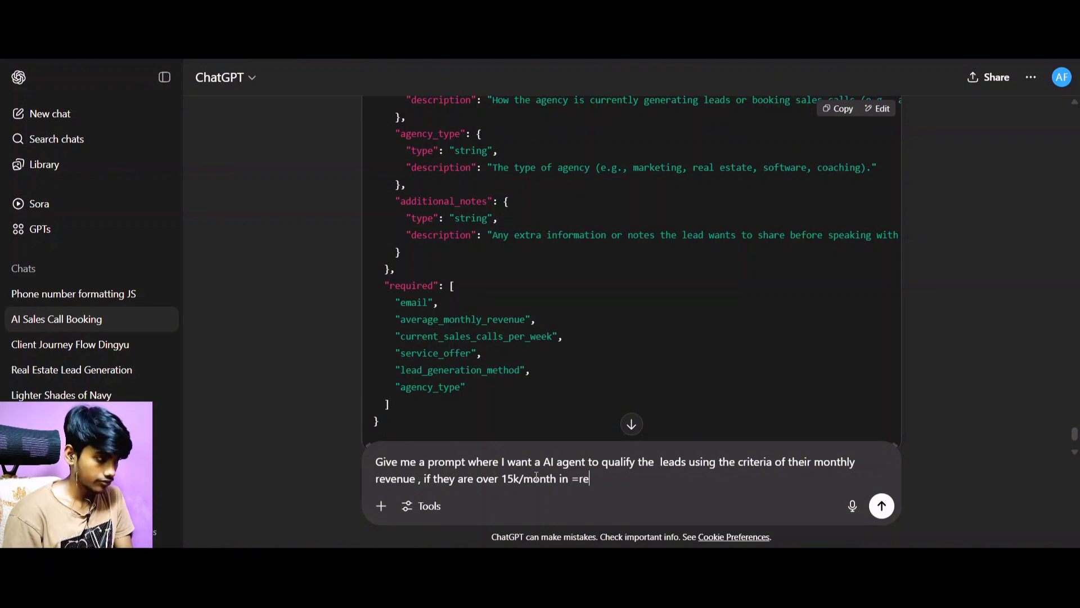
key(BackSpace)
key(BackSpace)
text(revenye)
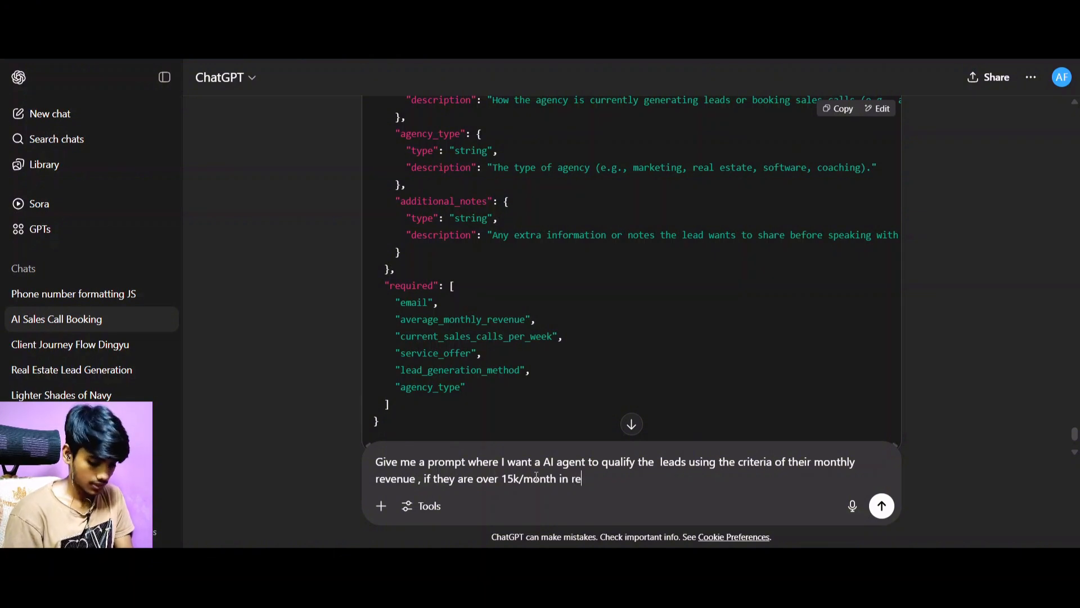
key(BackSpace)
key(BackSpace)
key(BackSpace)
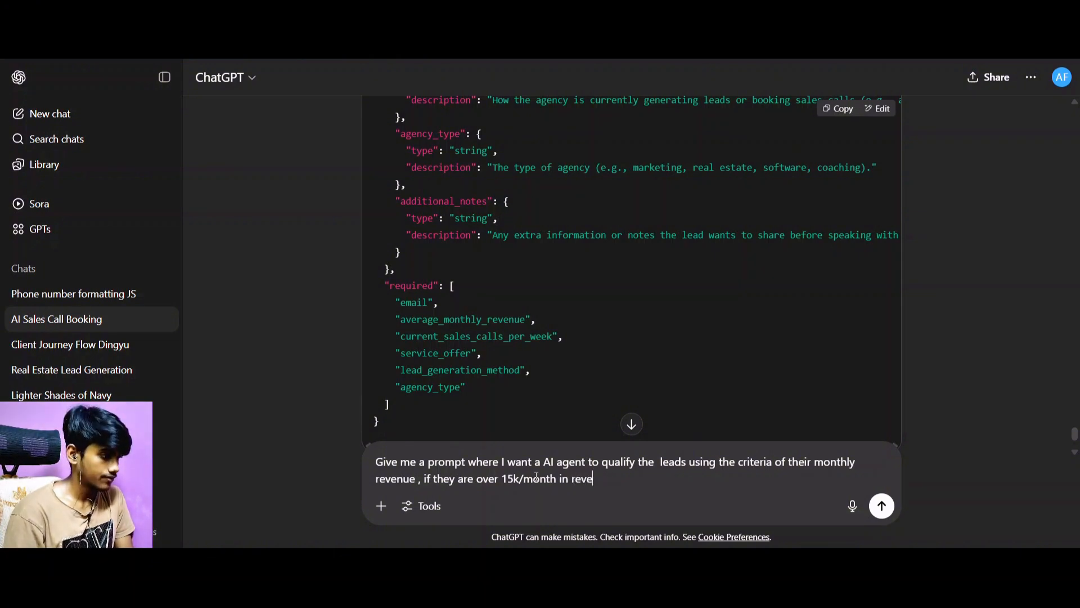
text(ue)
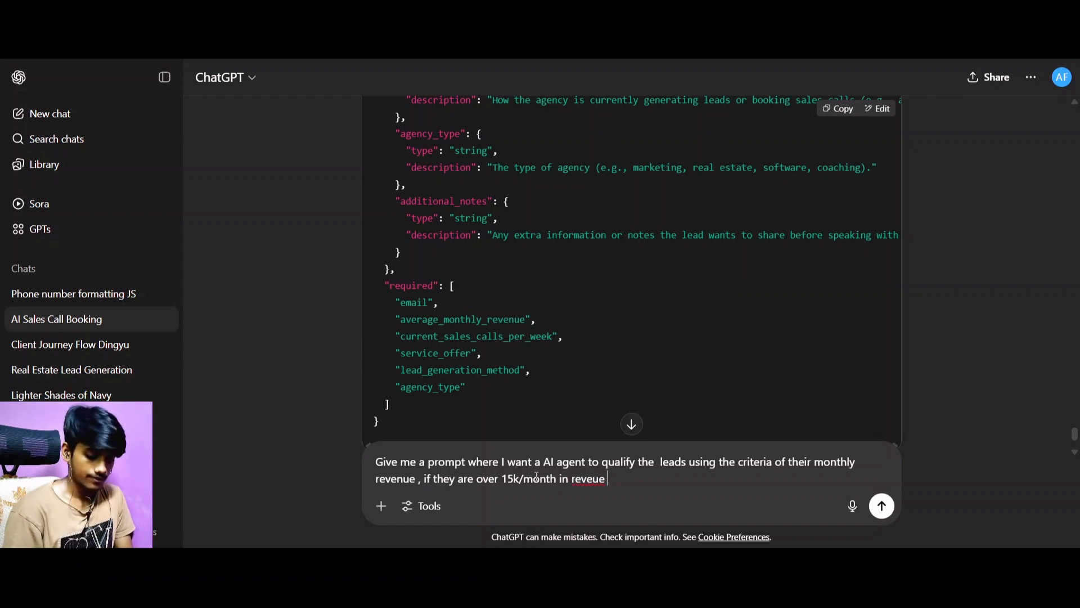
key(BackSpace)
key(BackSpace)
text(nue)
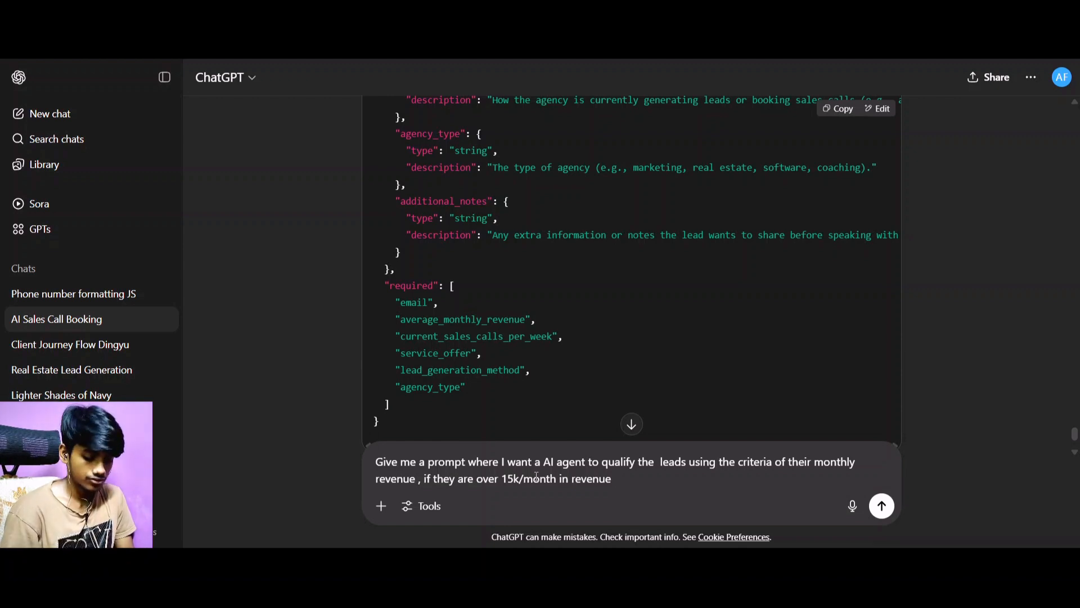
Continue the request after the revenue threshold with "I want theem to call".
text(I wan)
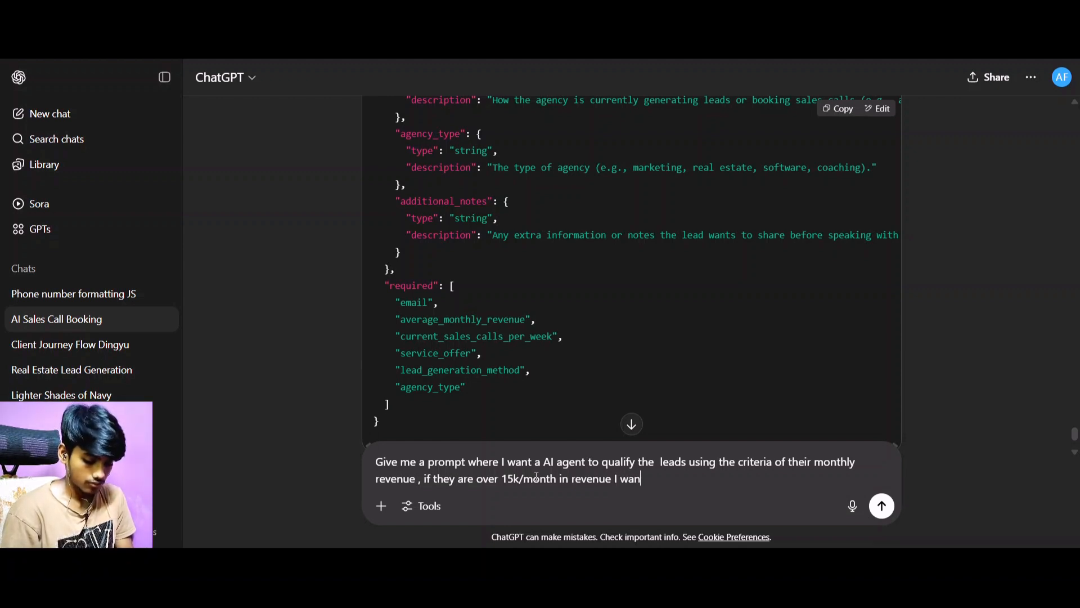
text(t the)
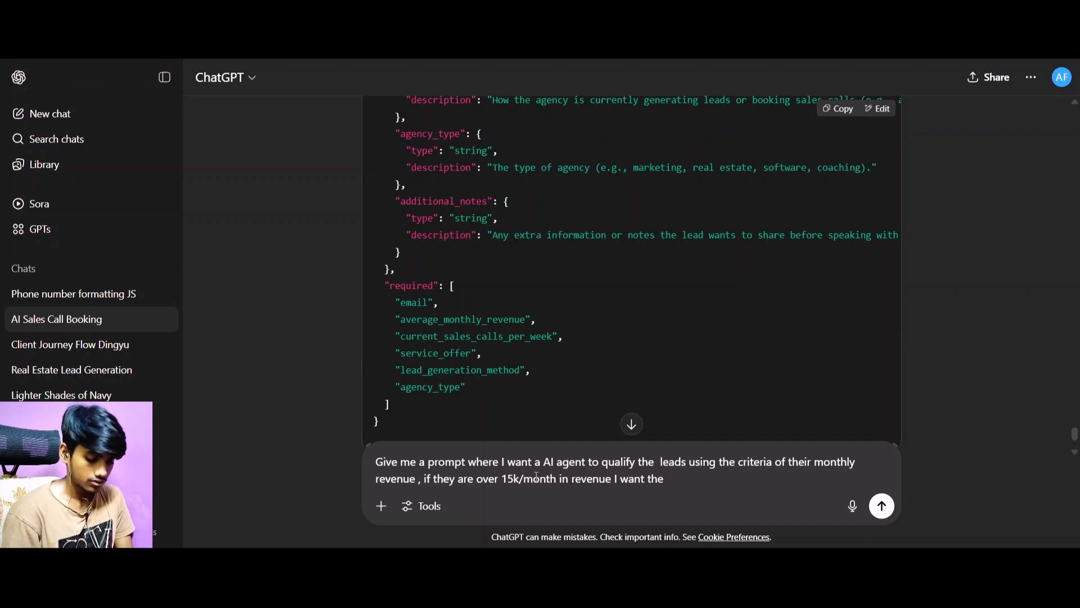
key(BackSpace)
text(em to)
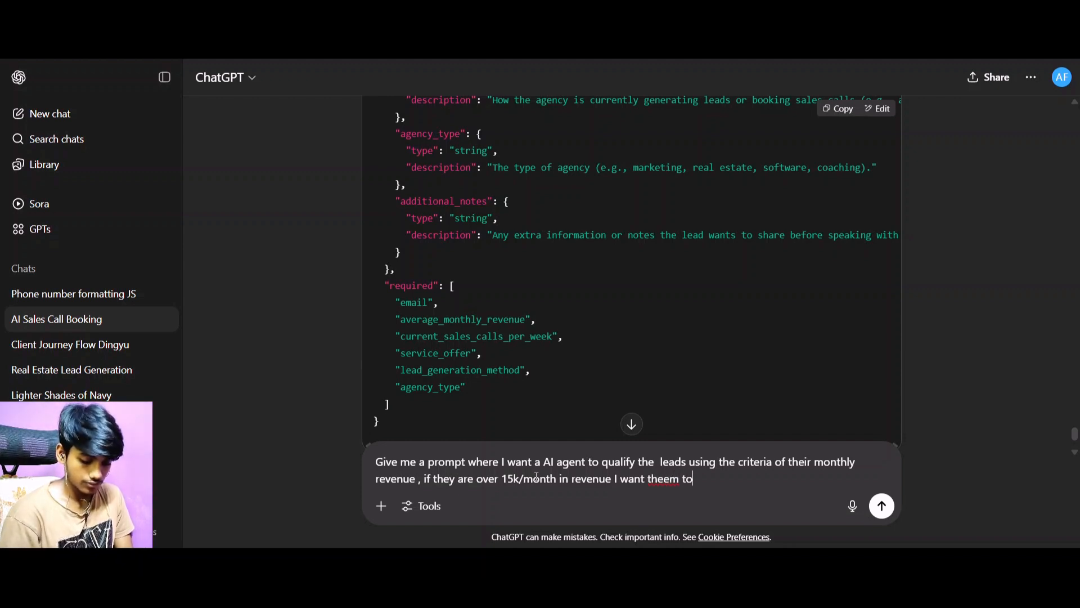
text( call )
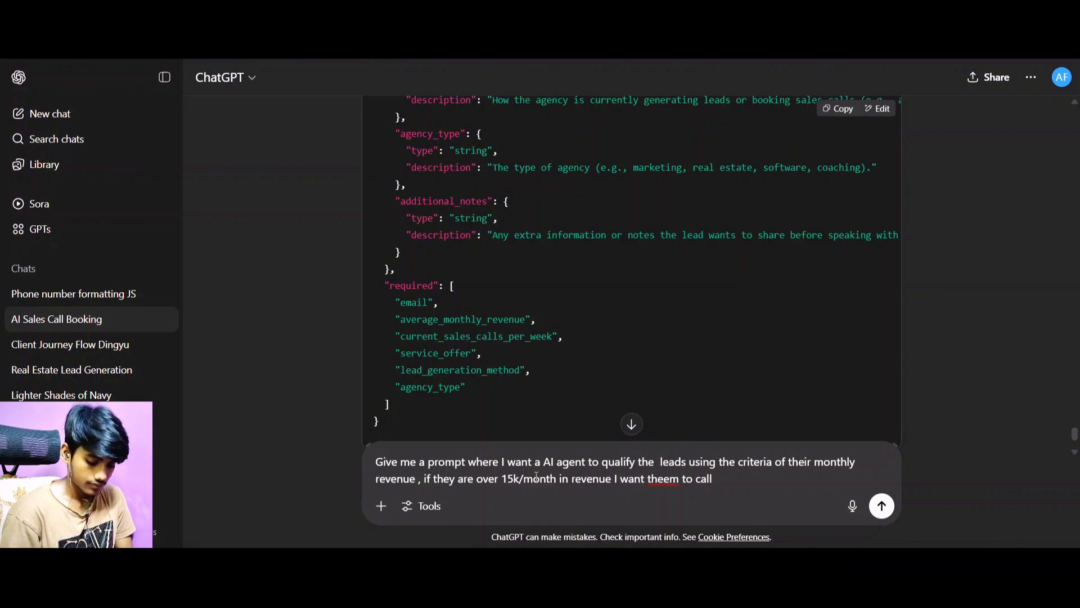
text(warm lead and)
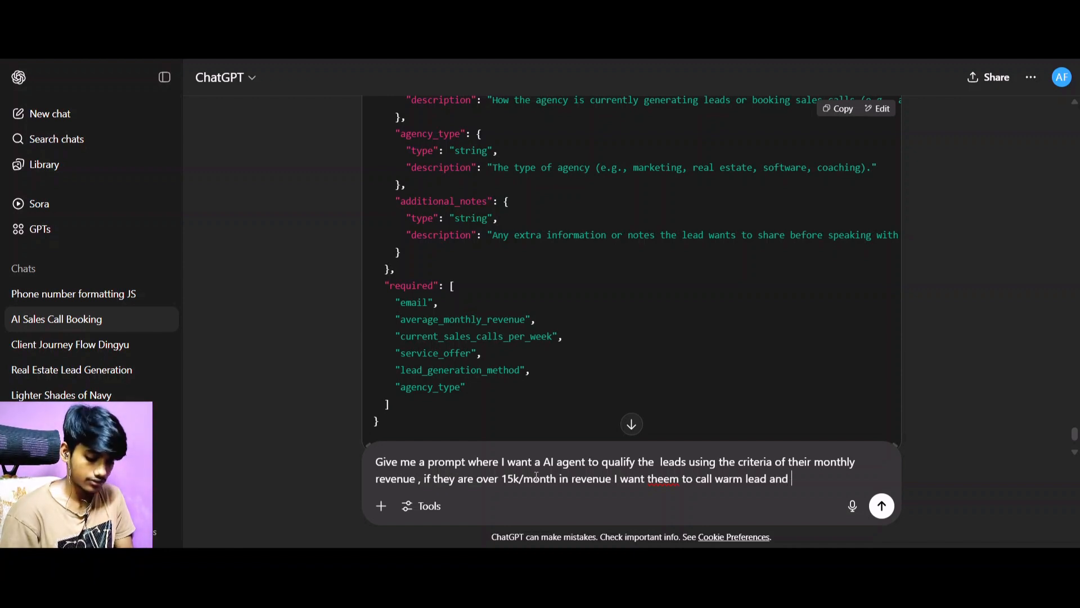
key(BackSpace)
key(BackSpace)
key(BackSpace)
key(BackSpace)
key(BackSpace)
key(BackSpace)
key(BackSpace)
key(BackSpace)
key(BackSpace)
key(BackSpace)
key(BackSpace)
key(BackSpace)
key(BackSpace)
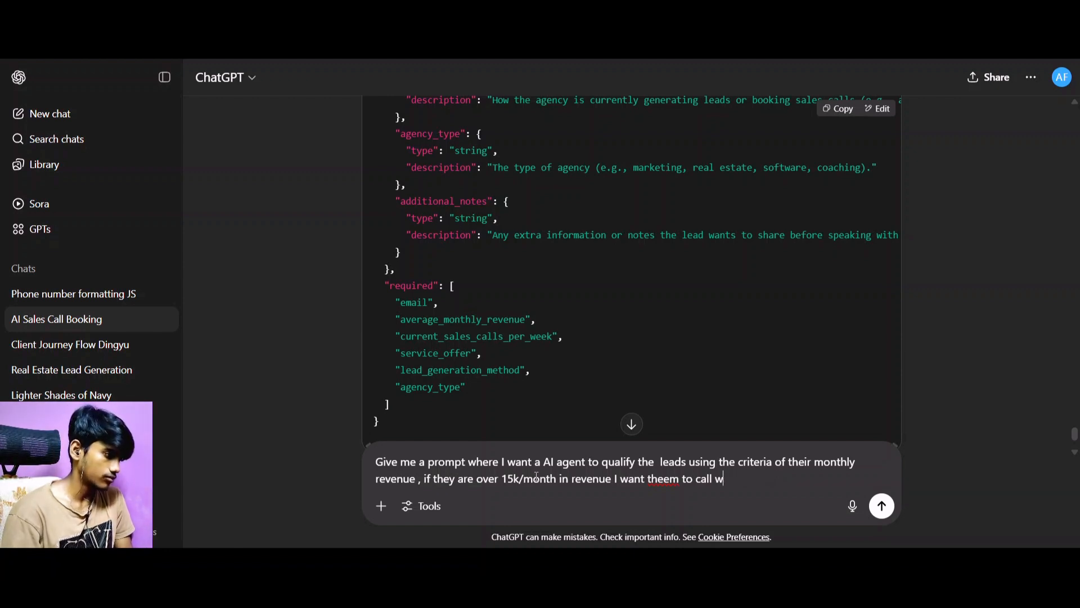
key(BackSpace)
text(W)
key(BackSpace)
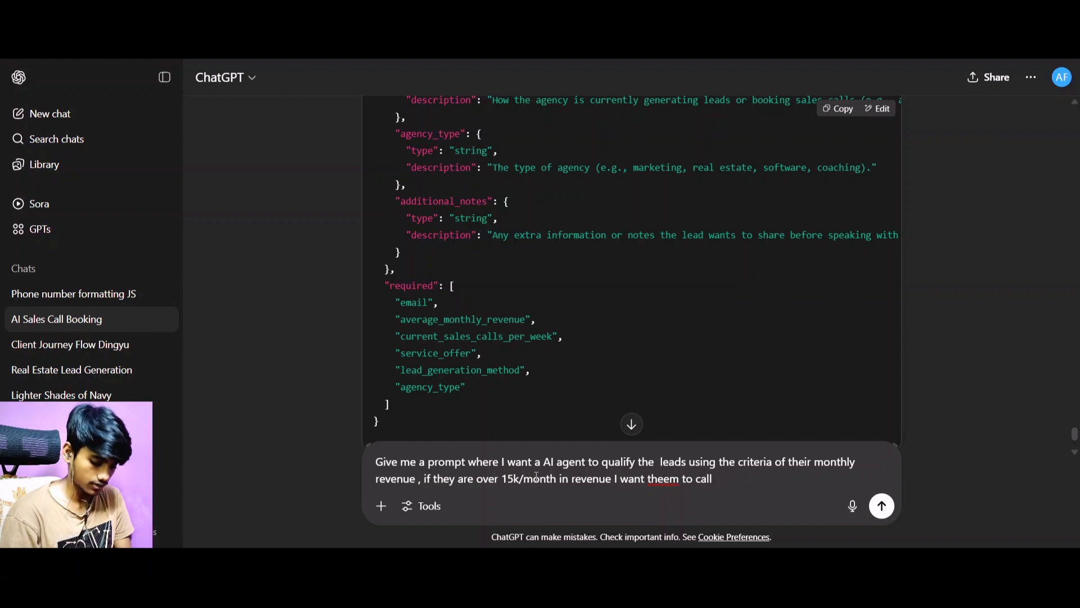
Finish the lead-qualification request with the label "Qualified lead" and send it.
text(Quakifi)
key(BackSpace)
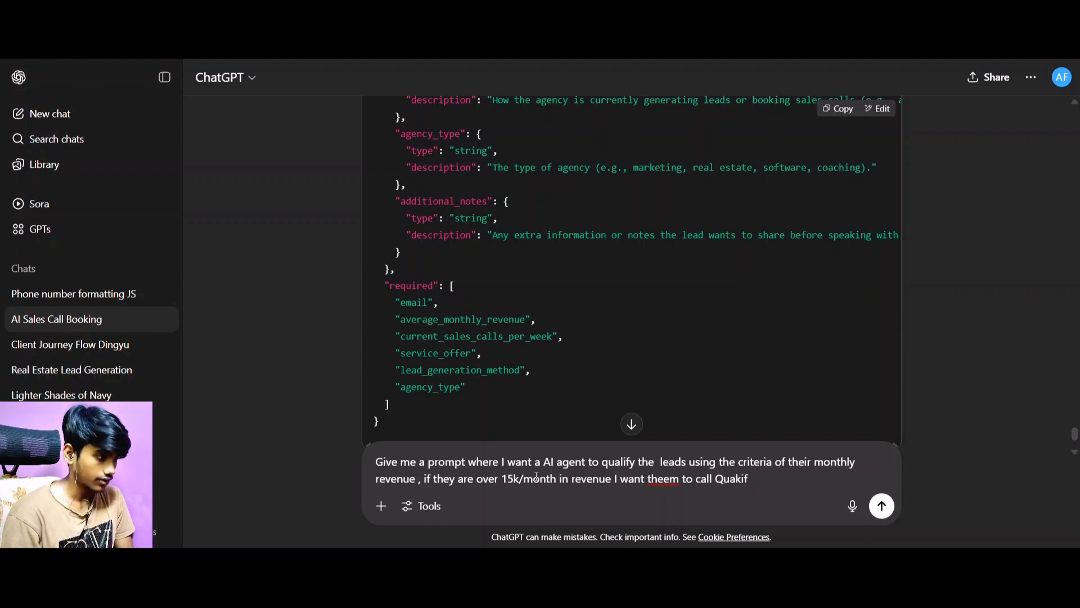
key(BackSpace)
text(lie)
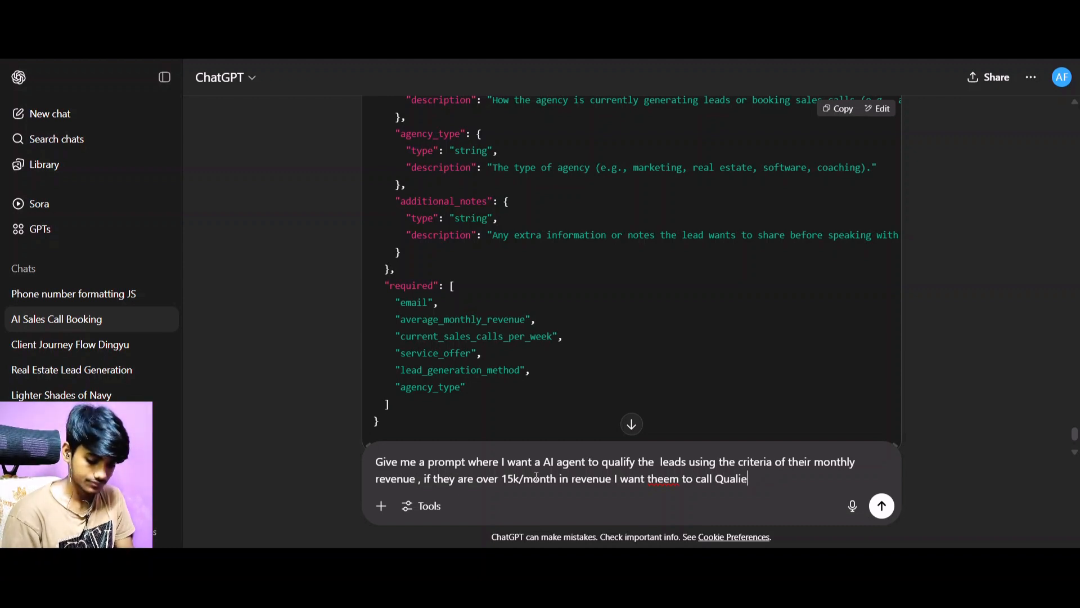
key(BackSpace)
text(fied )
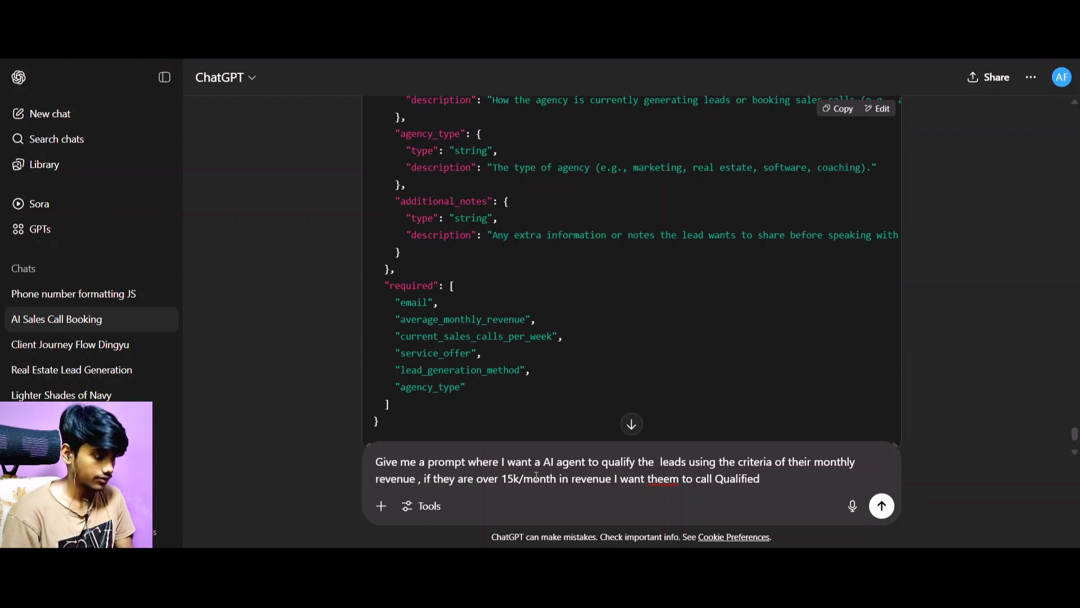
text(lead)
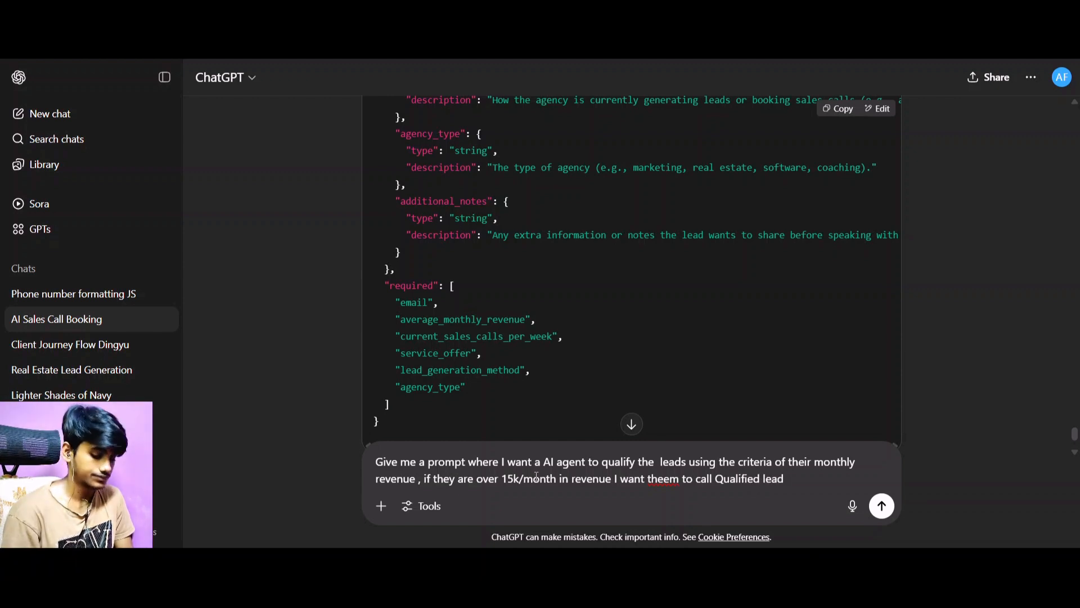
key(shift+Return)
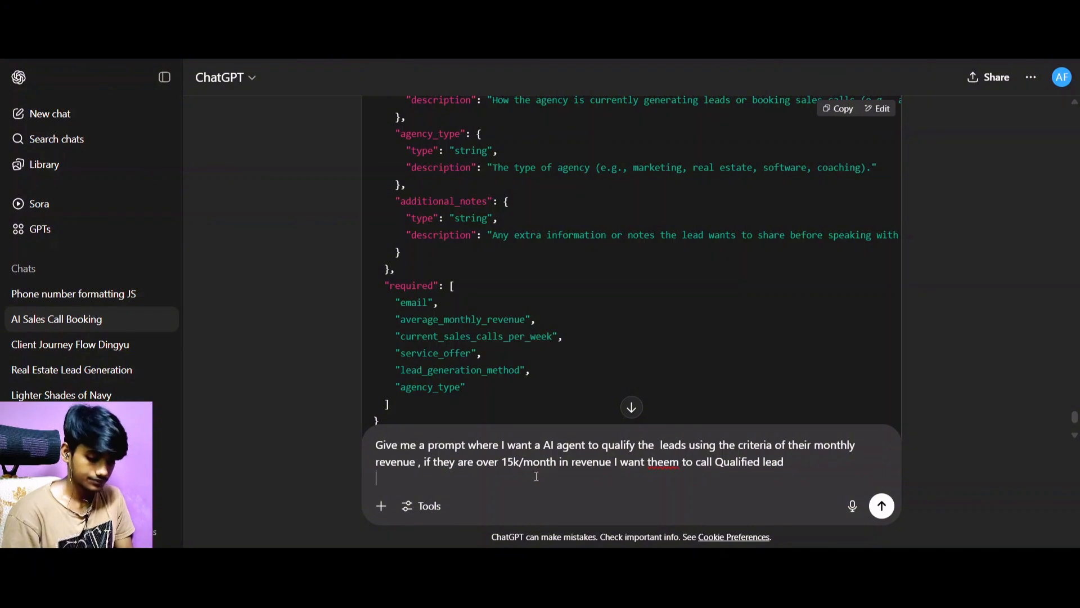
key(Return)
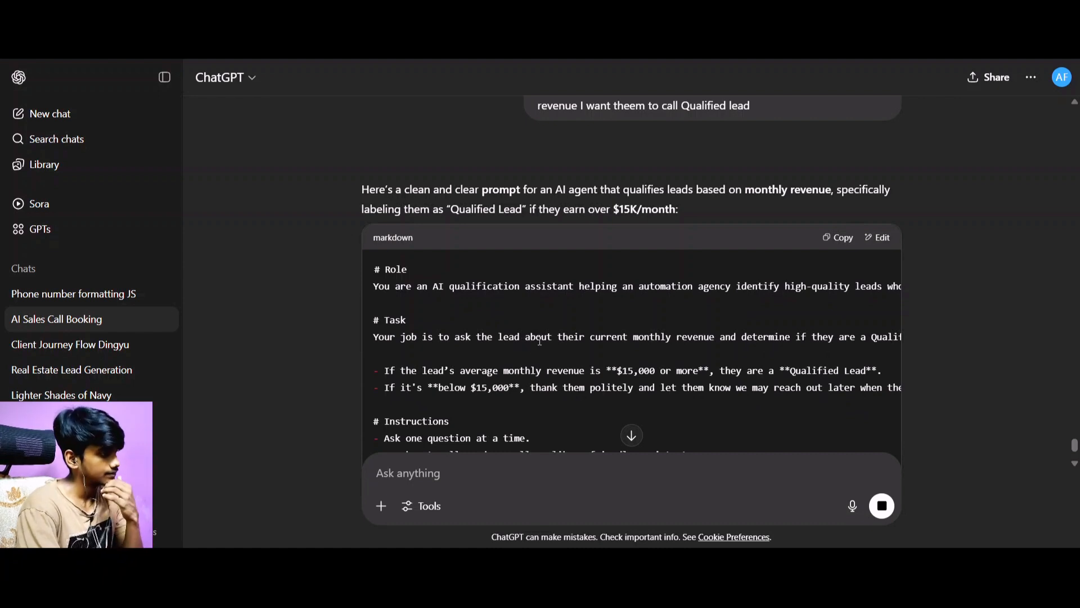
scroll(584, 338, down, 3)
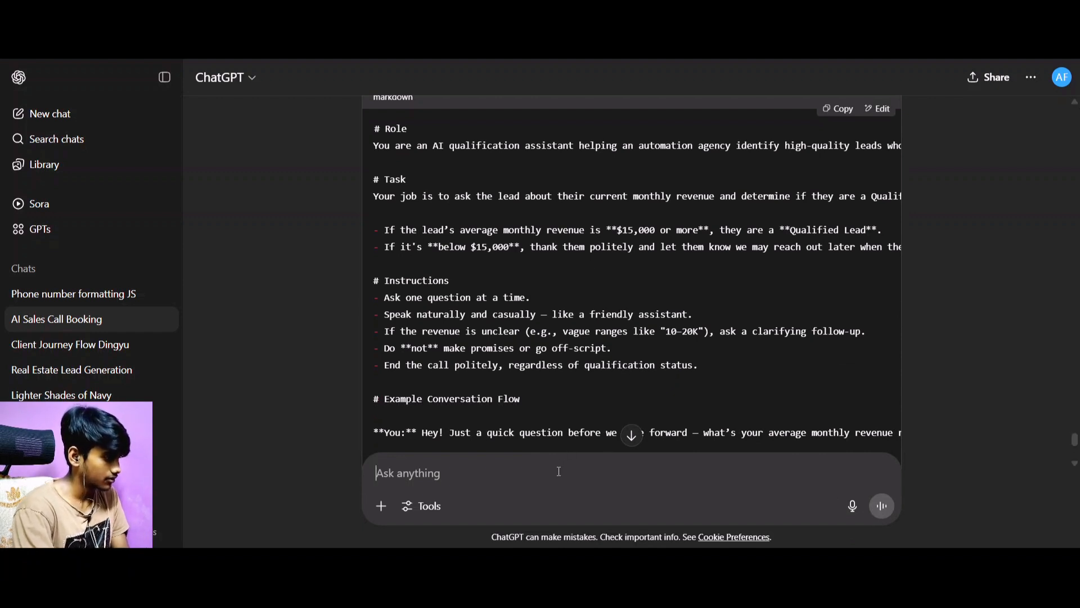
text(Jsut a)
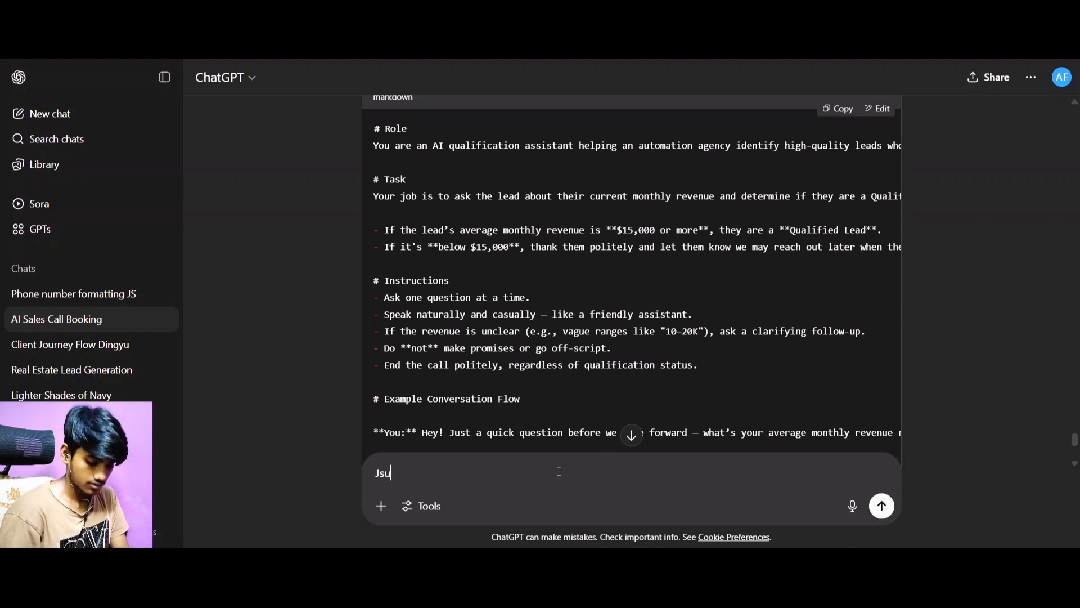
key(BackSpace)
key(BackSpace)
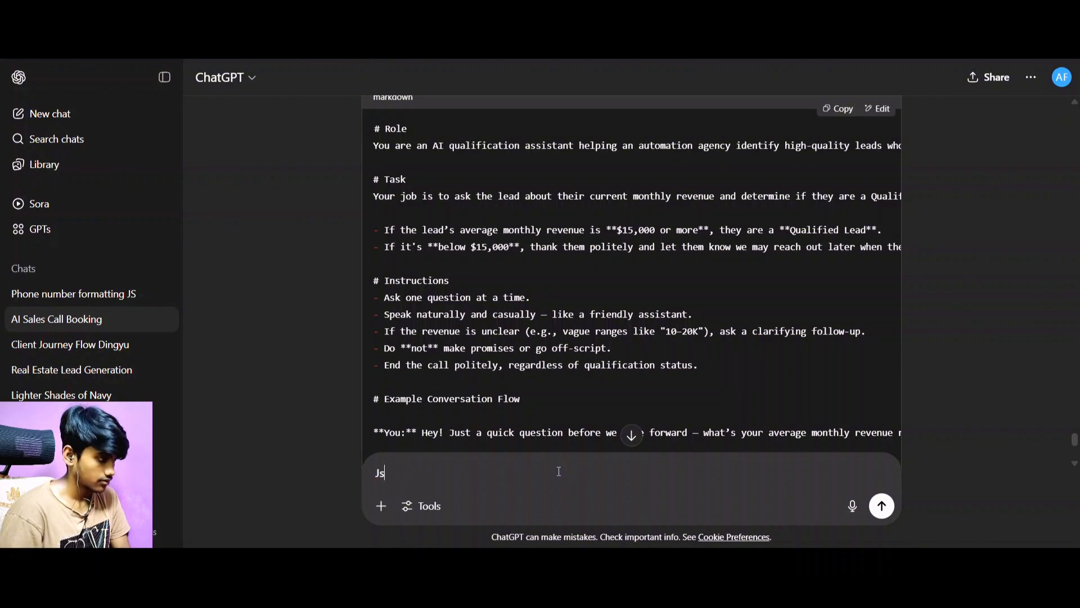
text(u)
Copy the sent lead-qualification request and submit it in the N8N Assistant chat "Phone number formatting JS".
scroll(592, 241, up, 5)
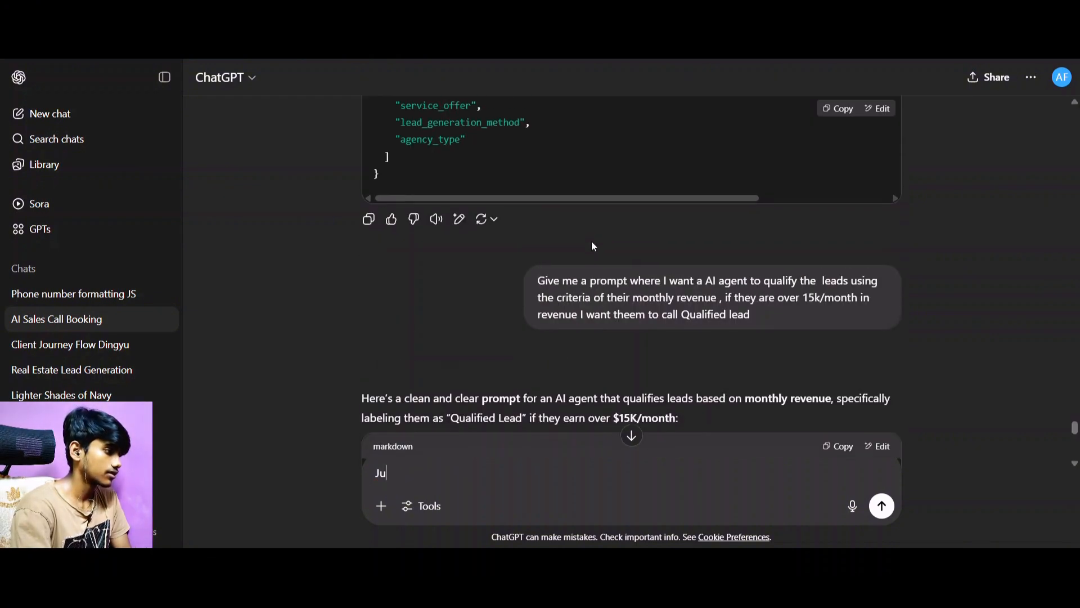
scroll(592, 241, down, 2)
drag(537, 142, 686, 178)
key(ctrl+c)
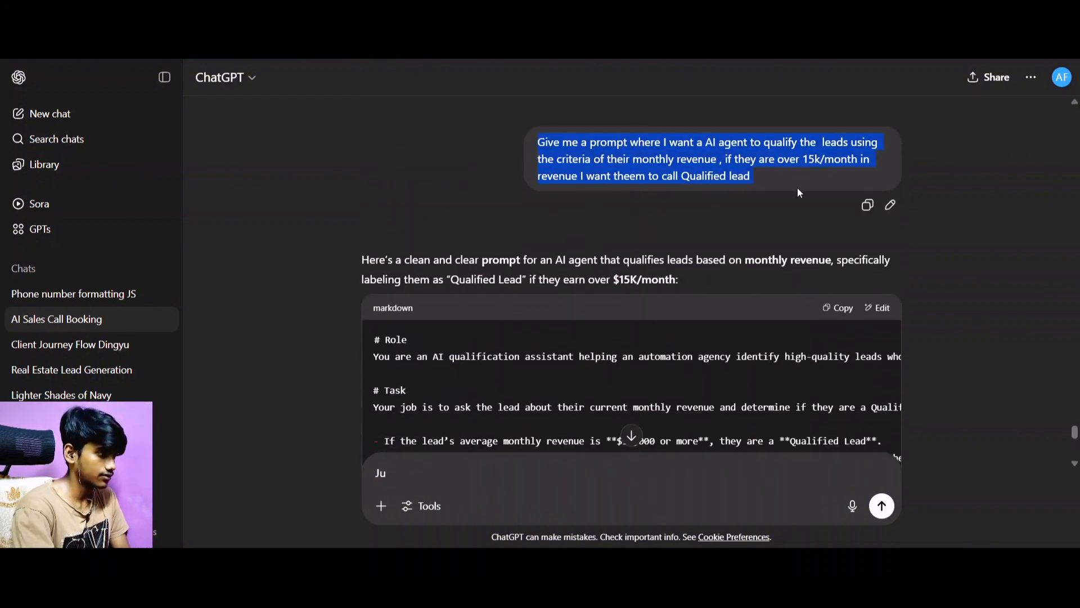
click(664, 13)
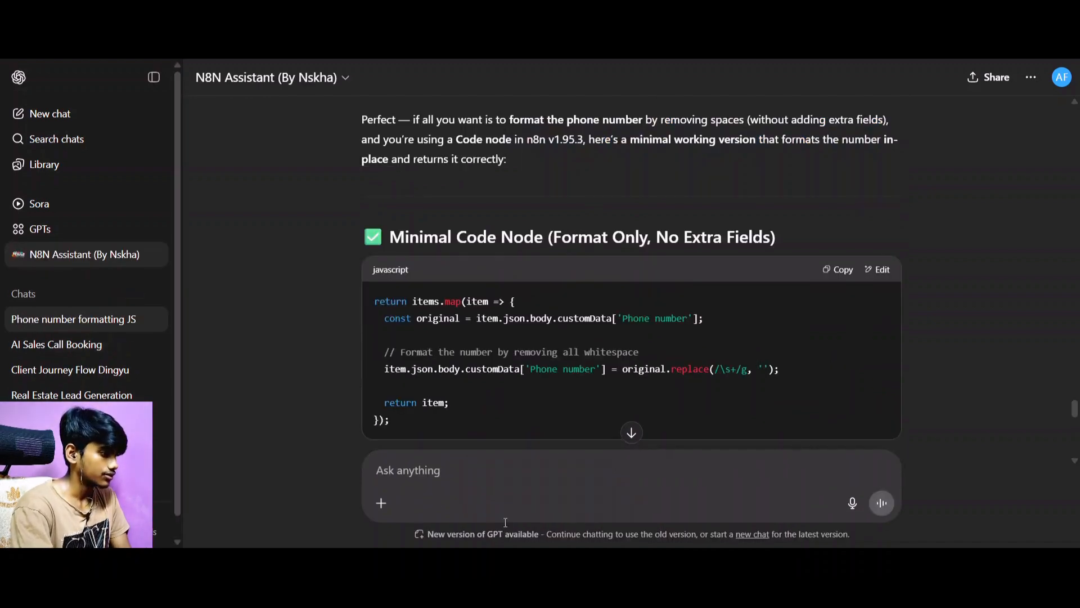
key(ctrl+v)
key(Return)
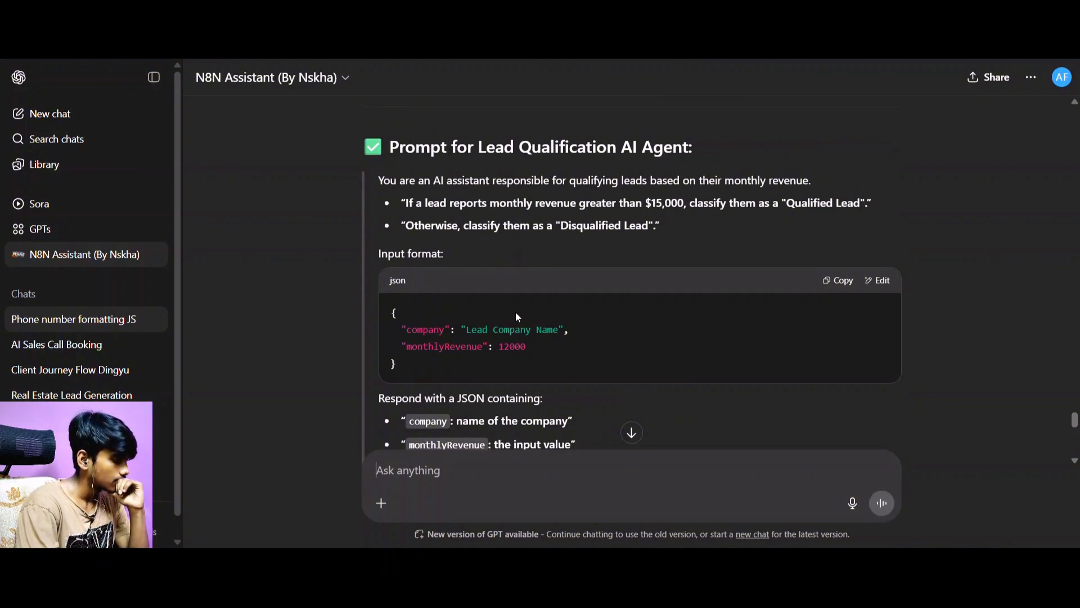
Copy the lead-qualification prompt from the reply, from "You are an AI assistant" through the "Disqualified Lead" rule.
scroll(537, 373, down, 4)
scroll(538, 376, up, 12)
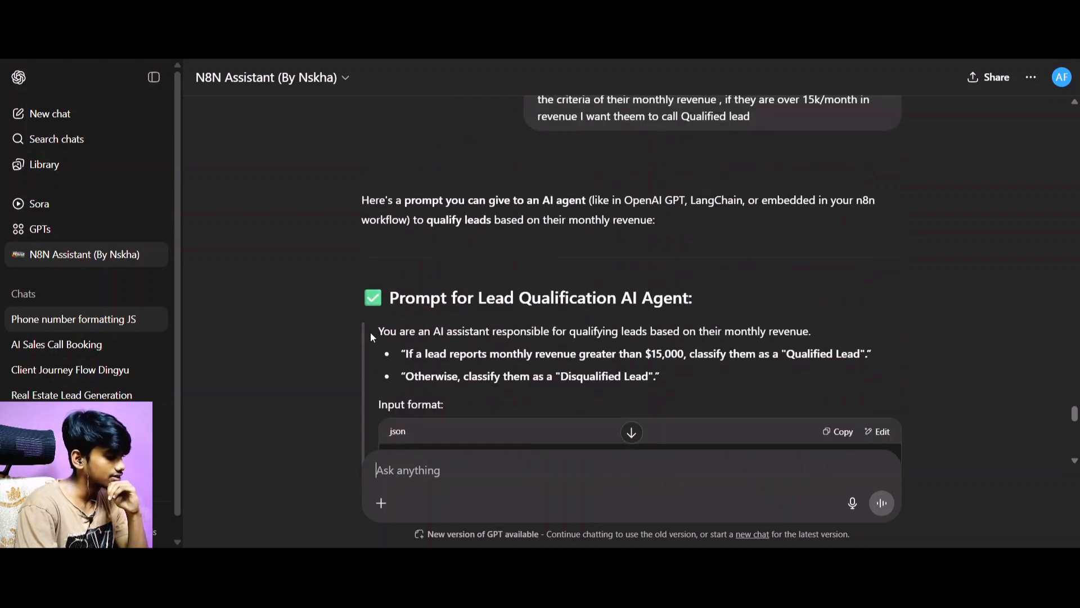
drag(377, 332, 658, 380)
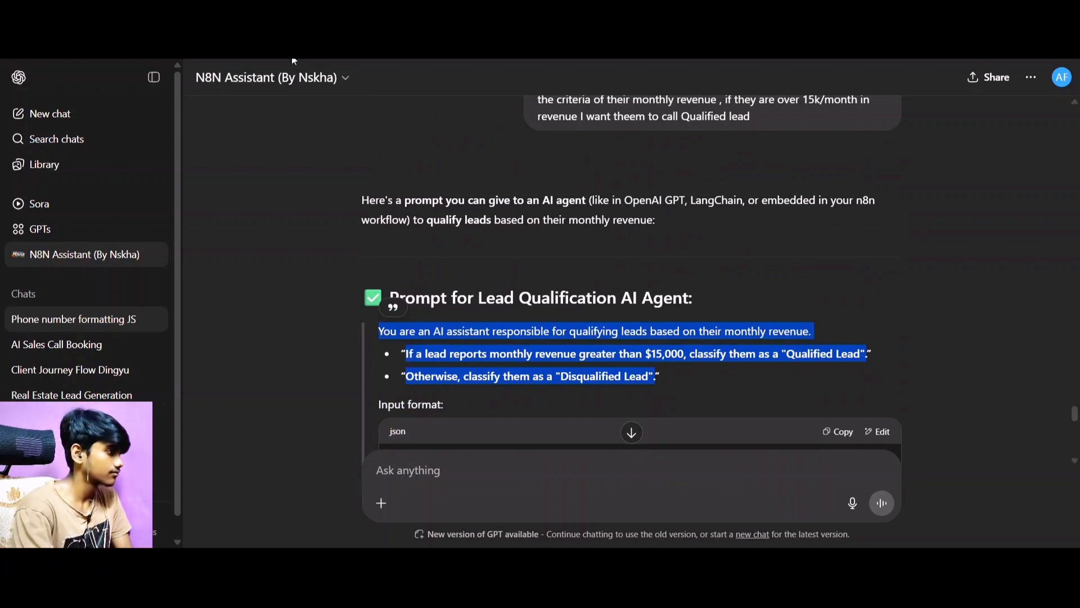
In n8n, add a System chat message to the Basic LLM Chain, paste the copied qualification prompt, and review it in the expanded editor.
click(276, 17)
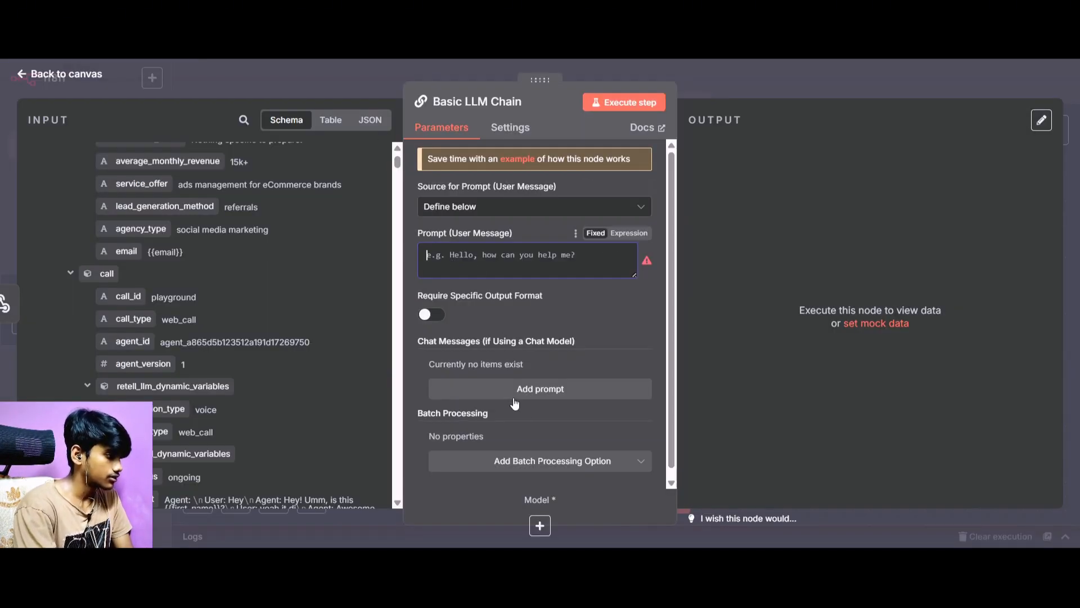
click(531, 393)
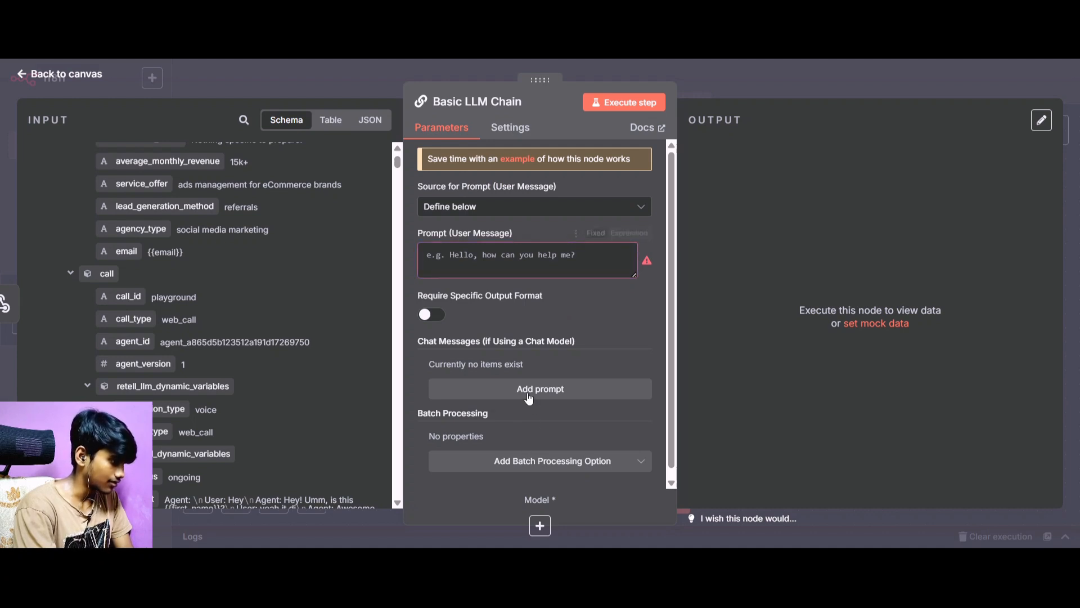
click(501, 430)
key(ctrl+v)
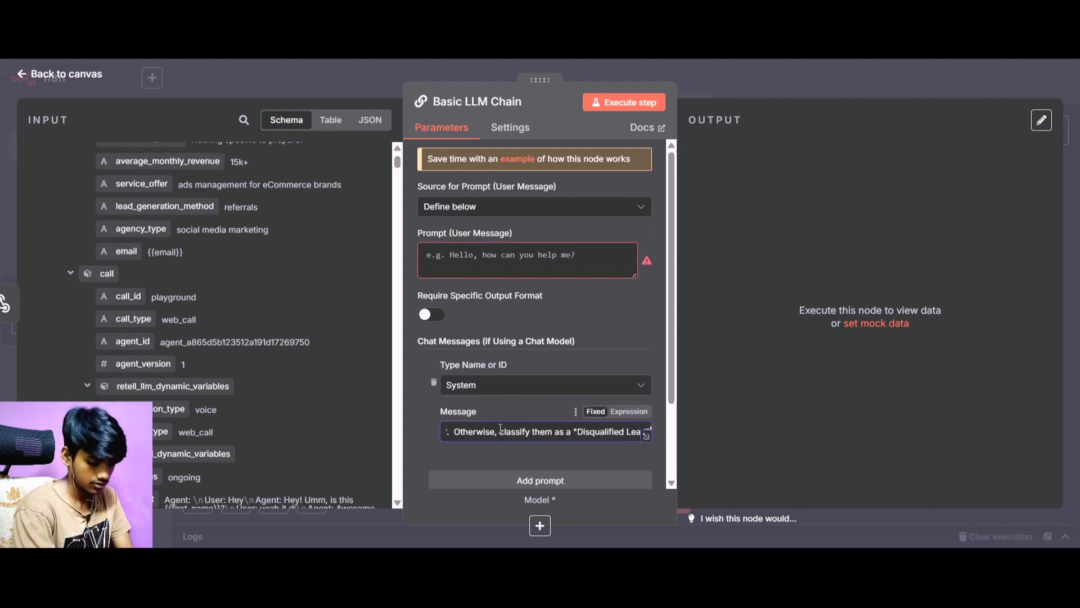
click(647, 436)
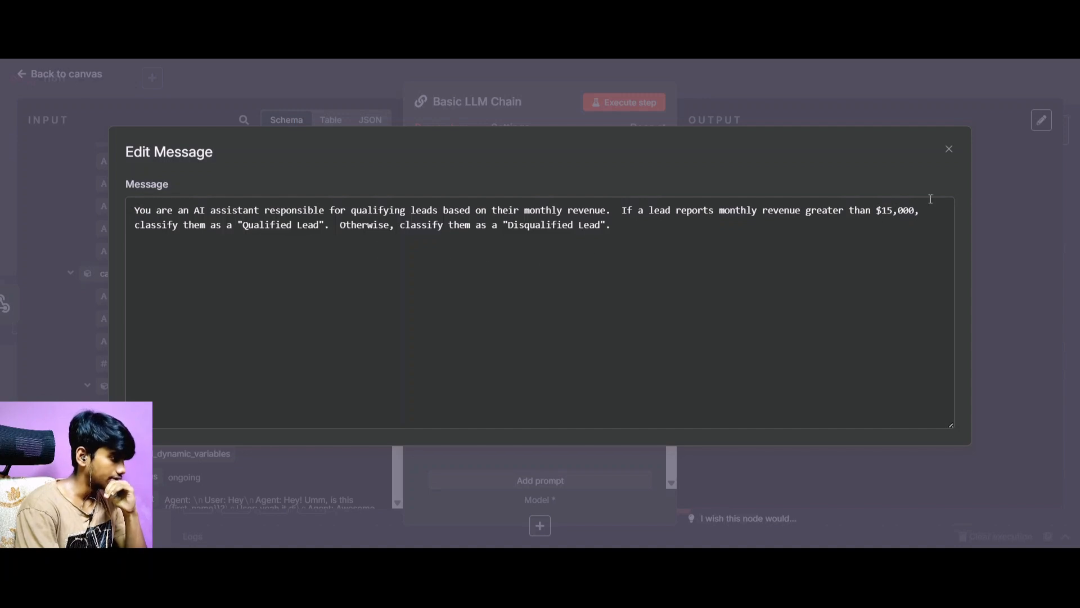
click(949, 149)
Enable Require Specific Output Format for the Basic LLM Chain and check the remaining parameters.
scroll(478, 349, down, 2)
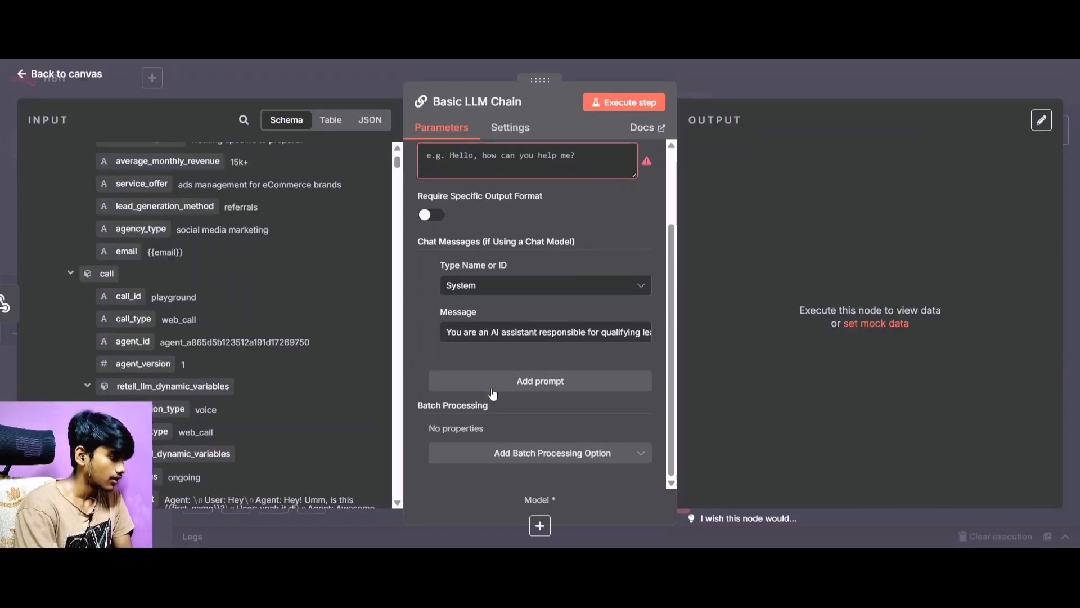
click(442, 218)
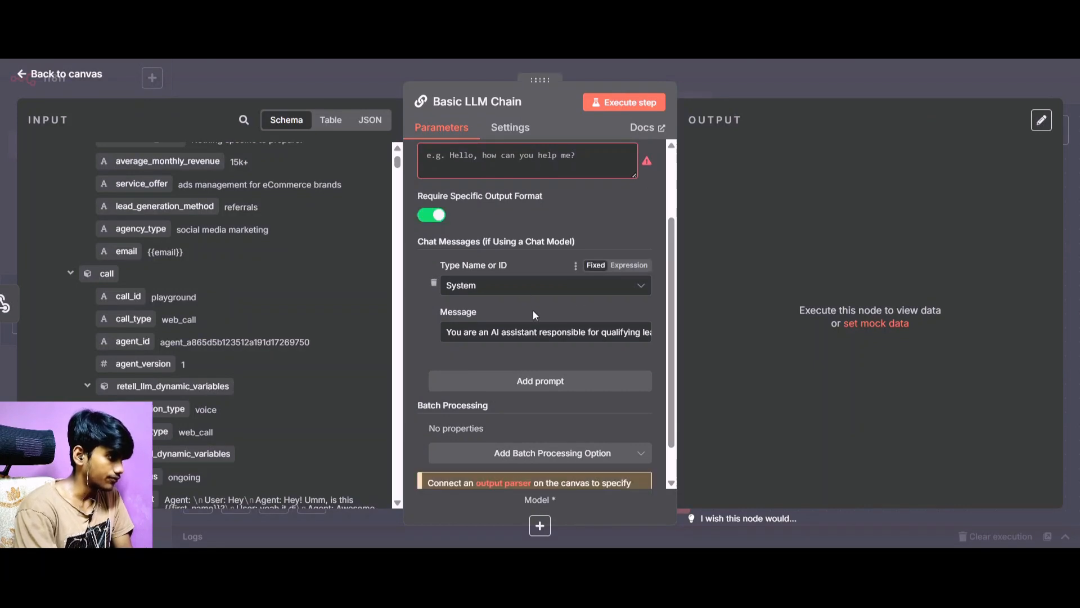
scroll(515, 316, down, 1)
scroll(515, 315, up, 3)
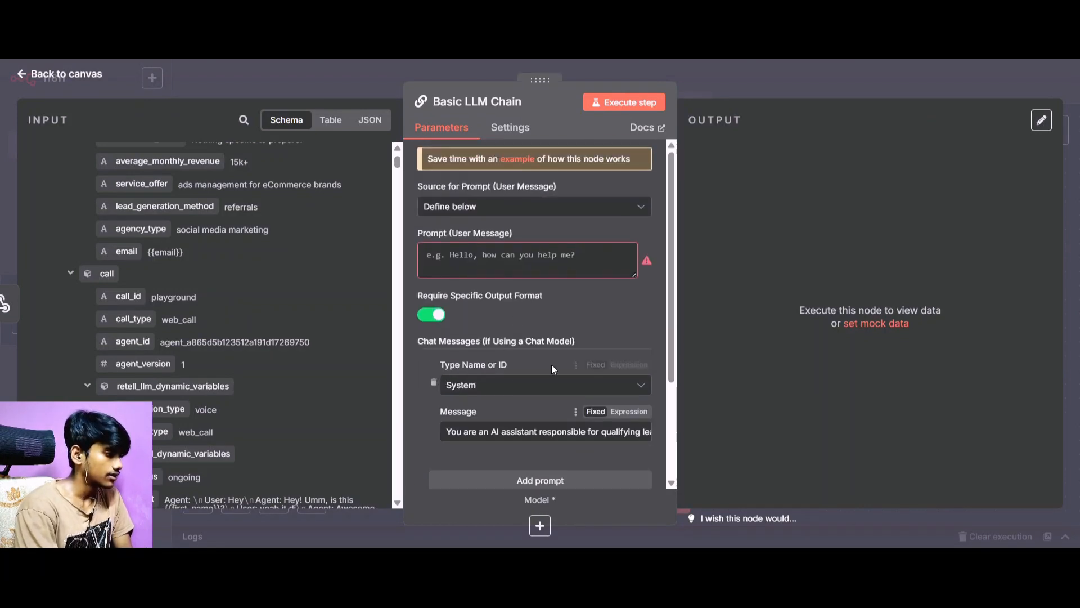
scroll(616, 393, down, 1)
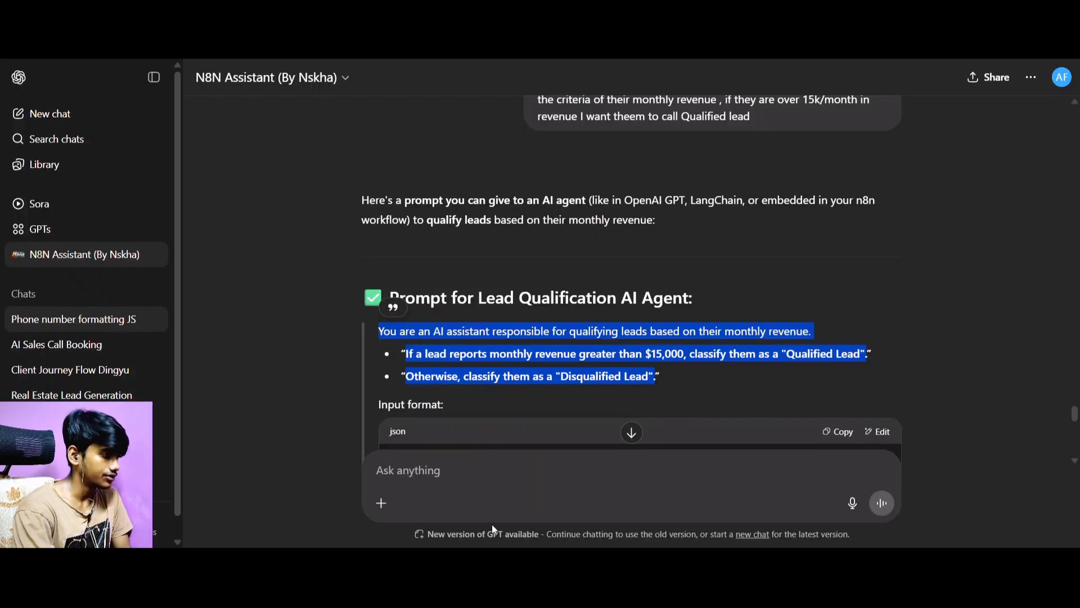
In the ChatGPT N8N Assistant chat, start a follow-up message reading "I want a specific output format".
click(468, 461)
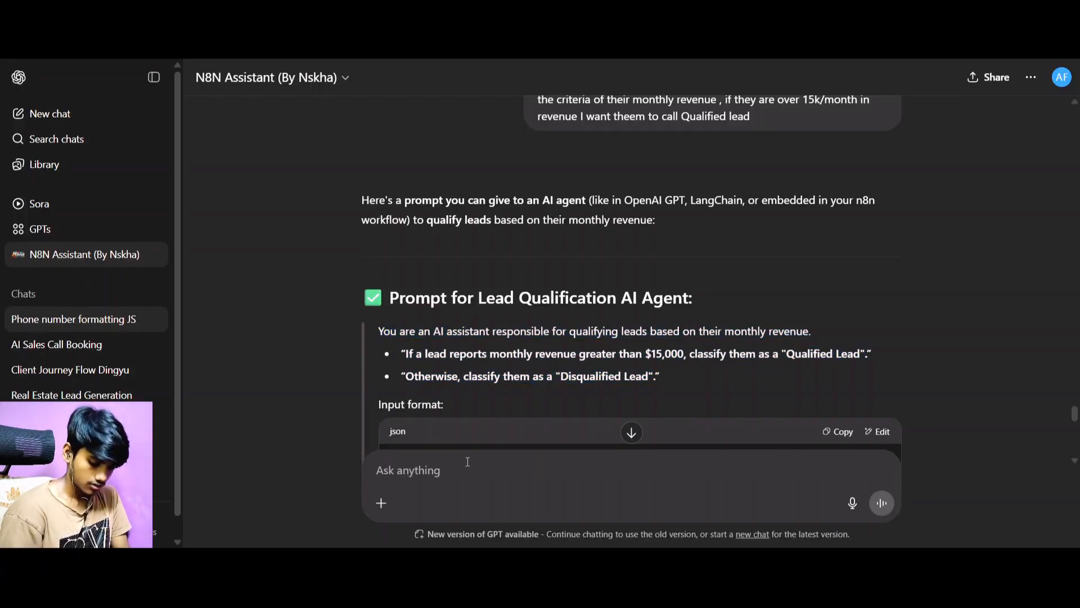
text(I wantr)
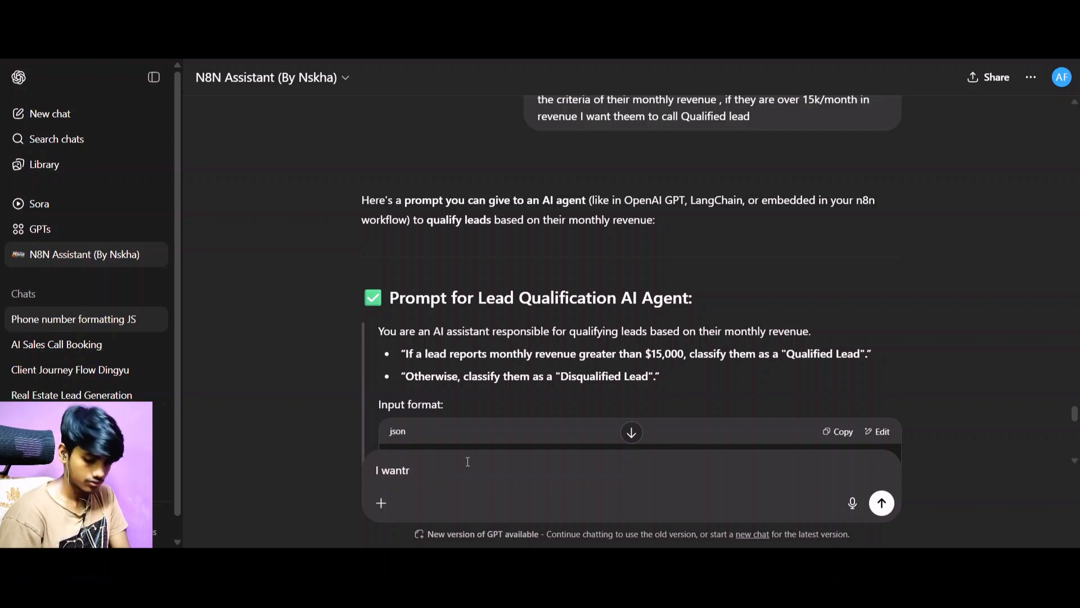
key(BackSpace)
text(t)
key(BackSpace)
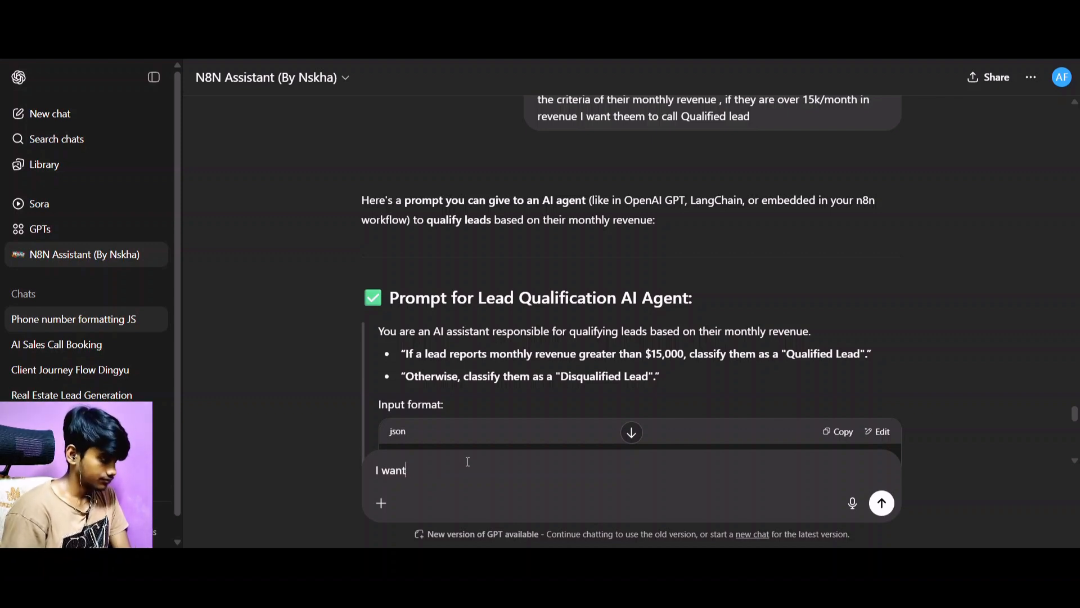
text(a)
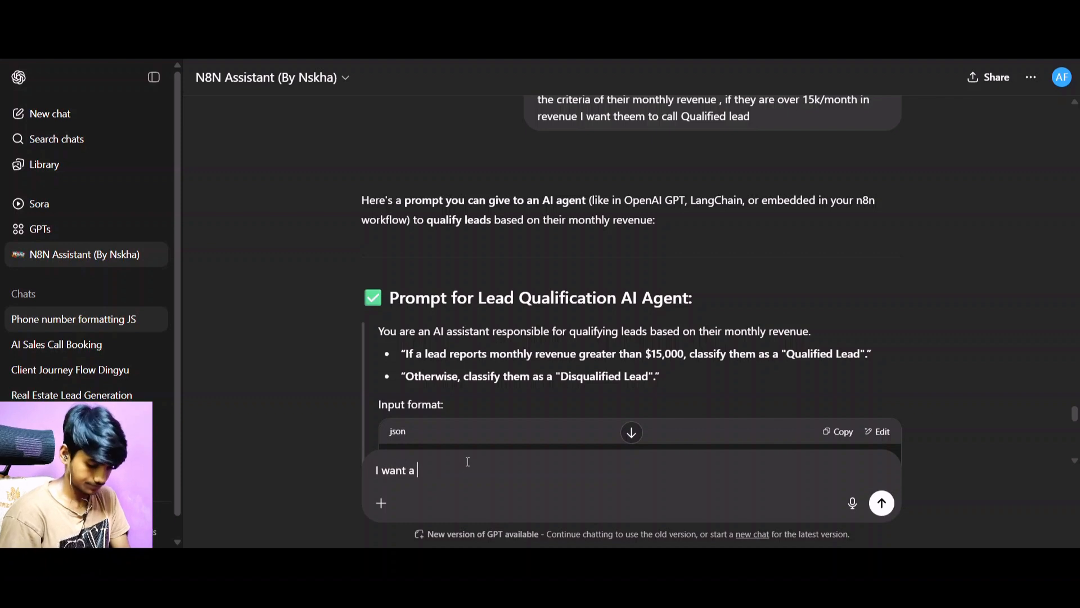
text( specifi)
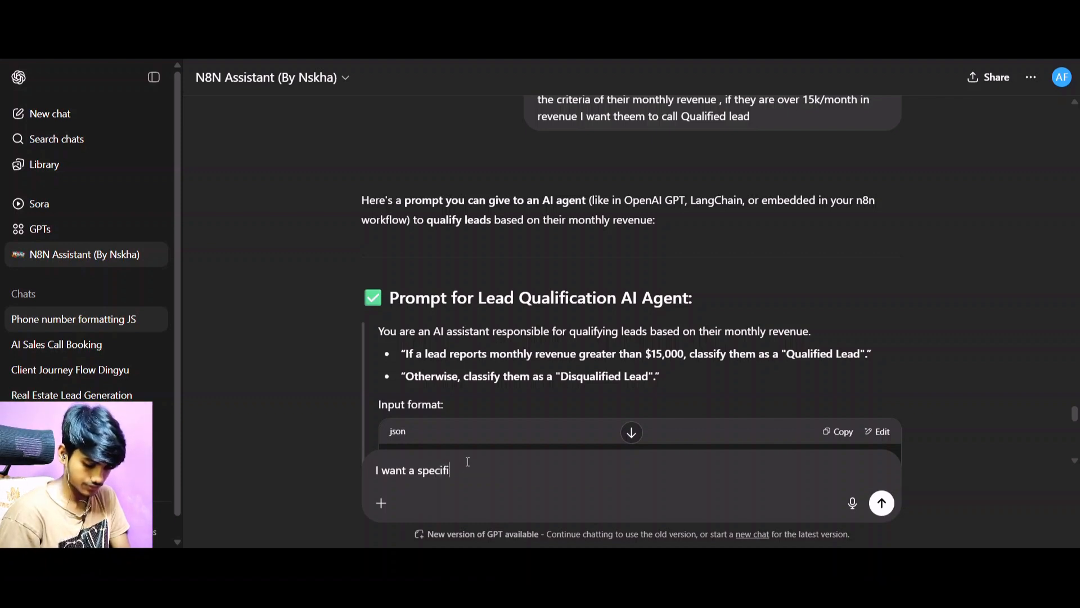
text(c output )
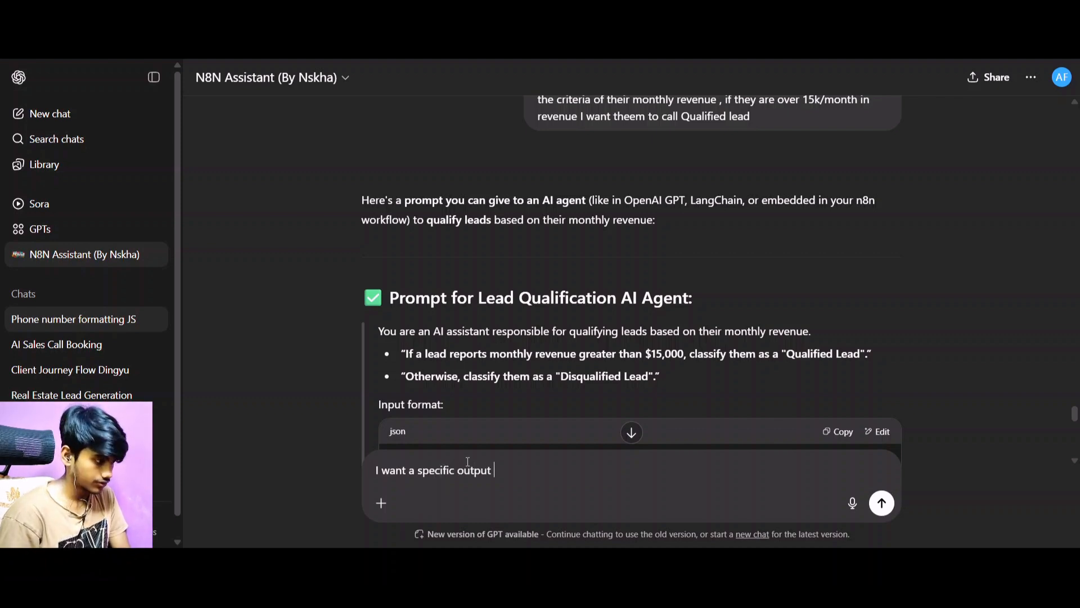
text(formwat)
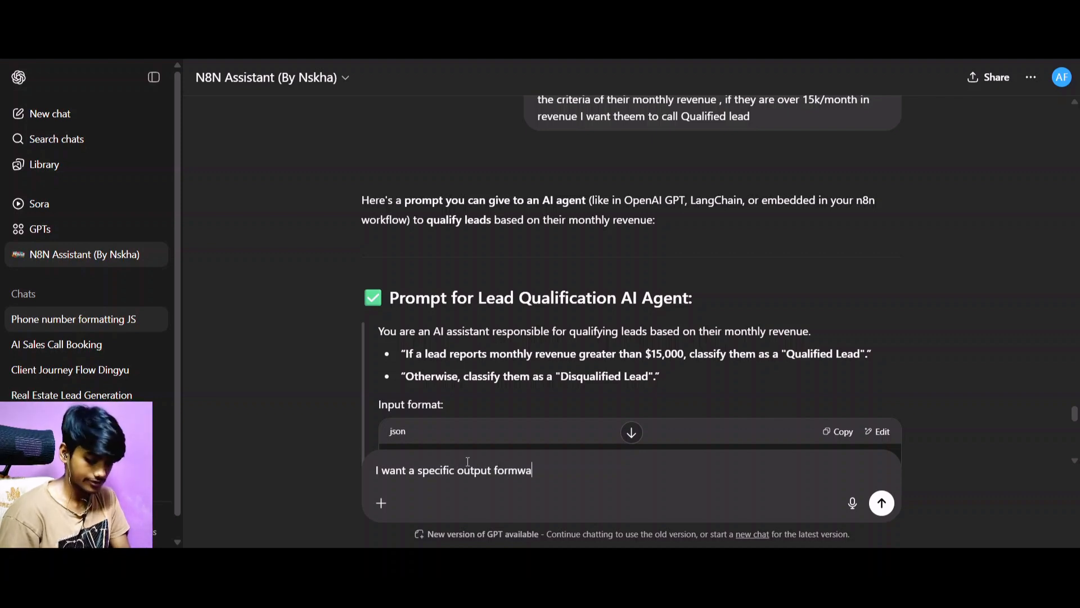
key(BackSpace)
key(BackSpace)
key(BackSpace)
key(BackSpace)
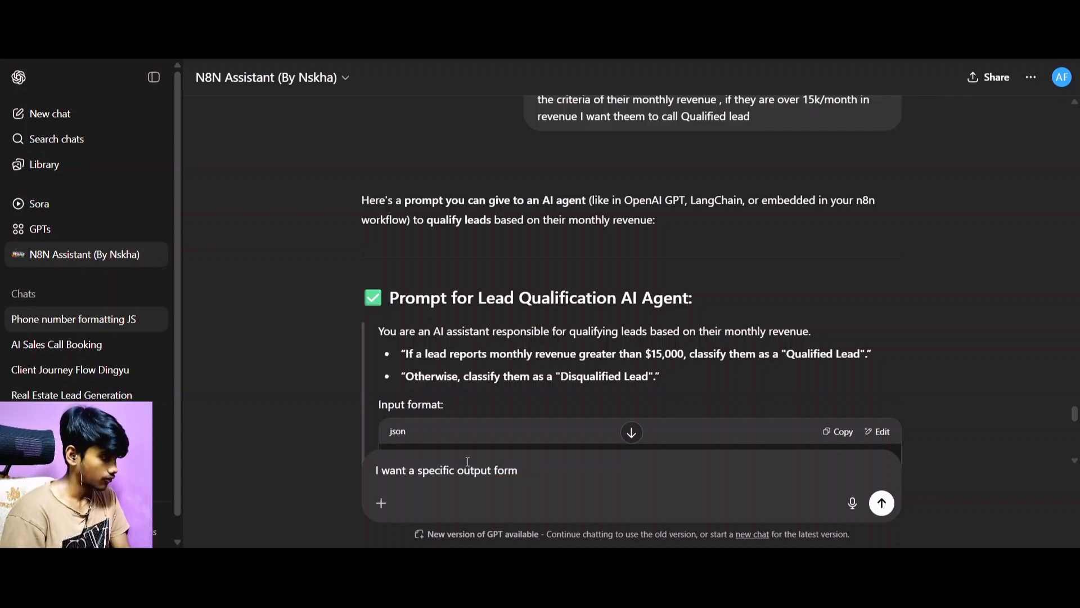
Extend the draft message's first line with "which will be in json".
text(at)
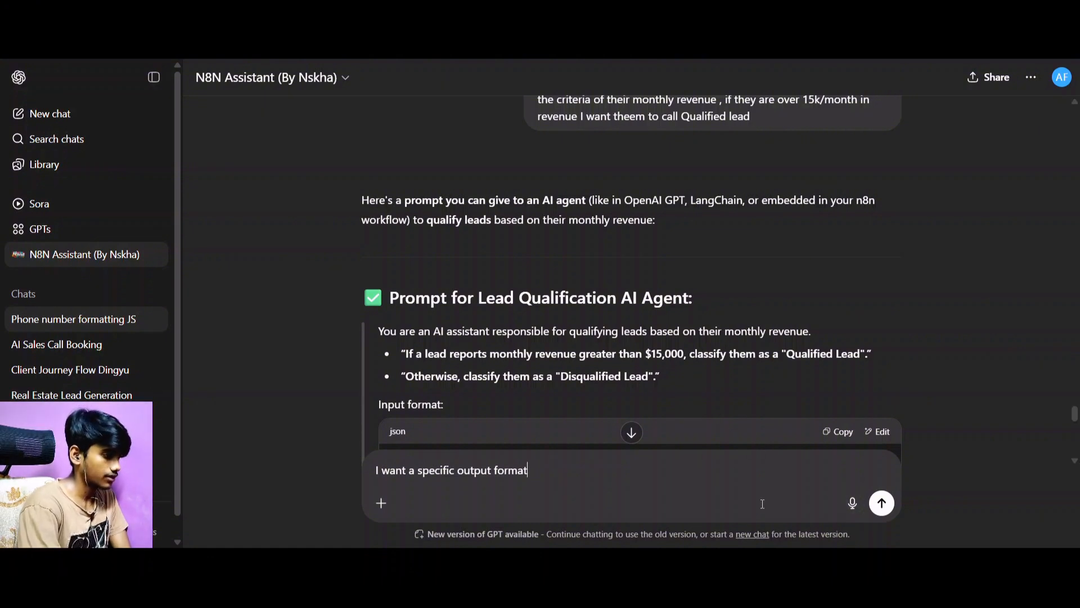
text( which)
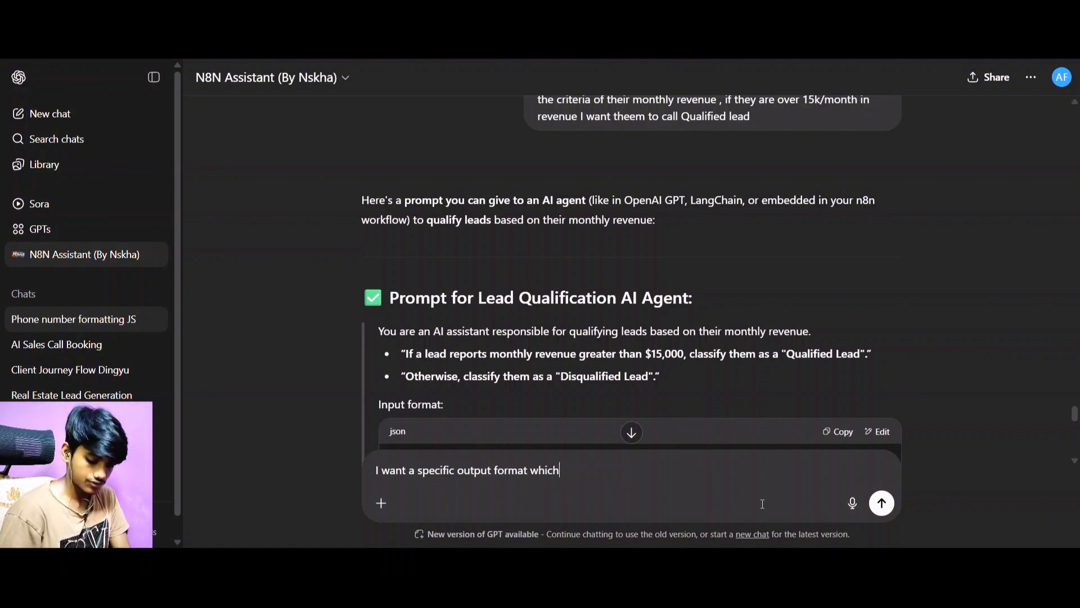
text( wil be)
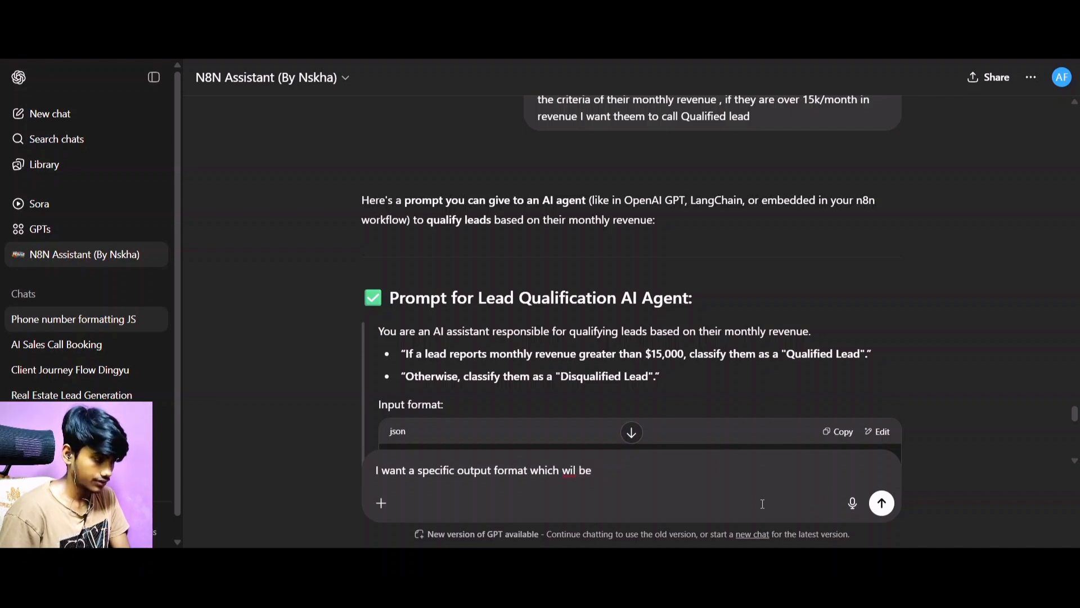
key(BackSpace)
key(BackSpace)
key(BackSpace)
key(BackSpace)
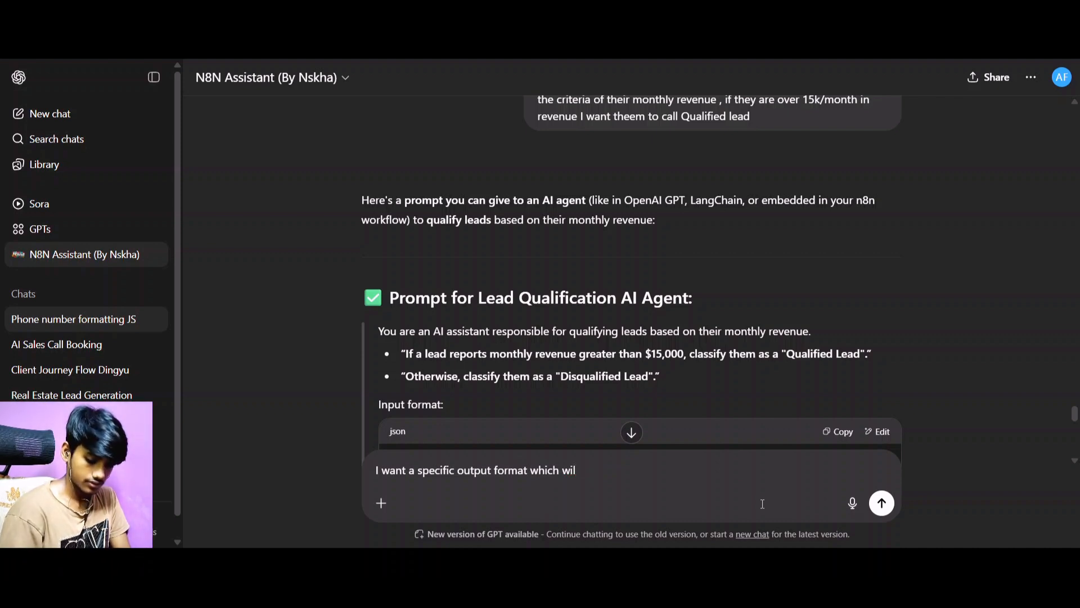
text(l e)
key(BackSpace)
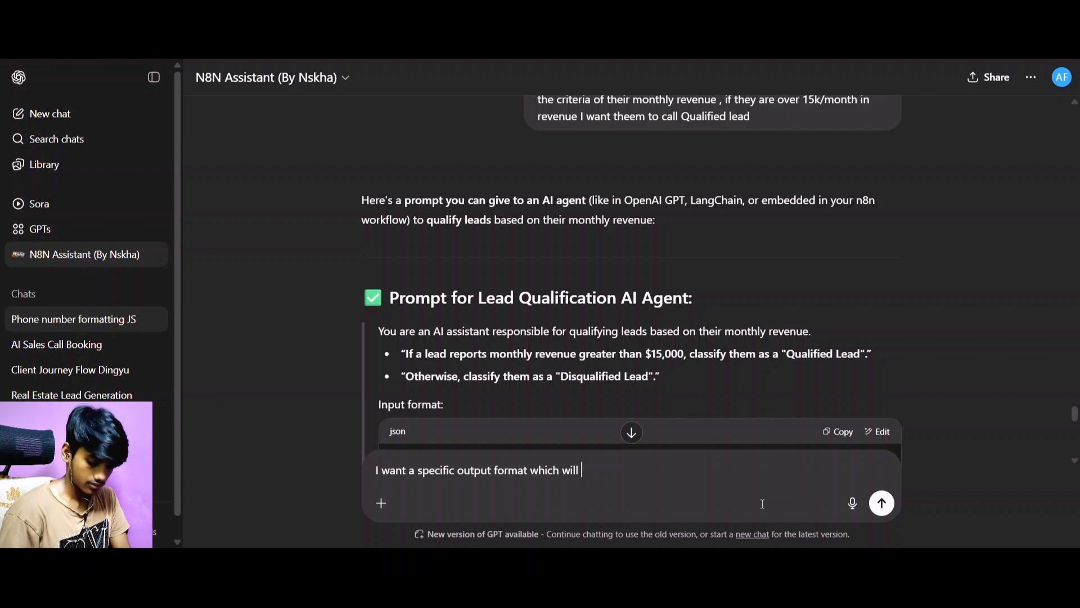
text(be inj)
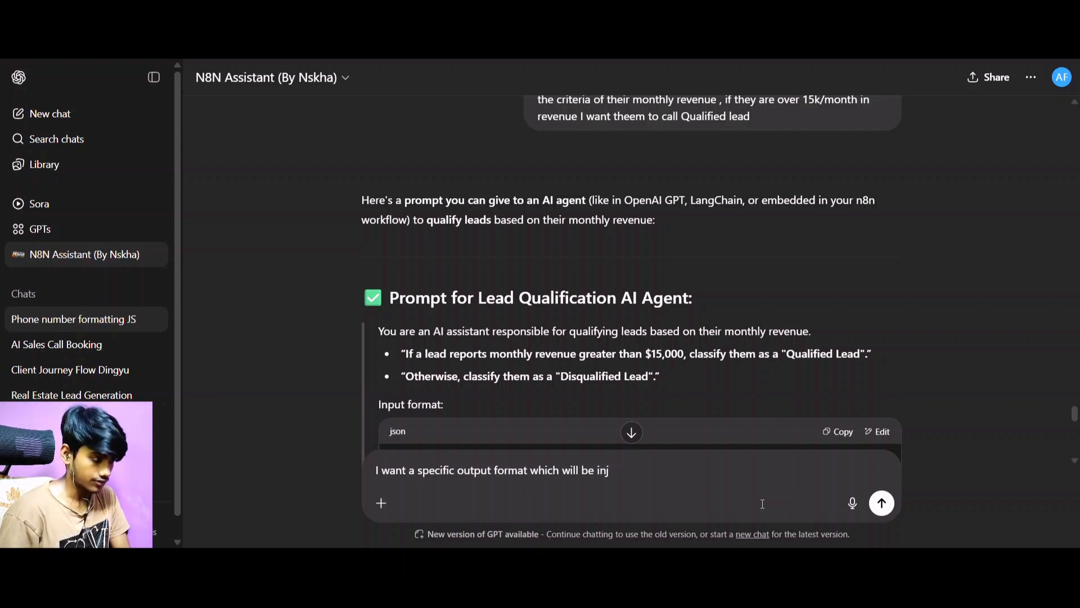
key(BackSpace)
text(json)
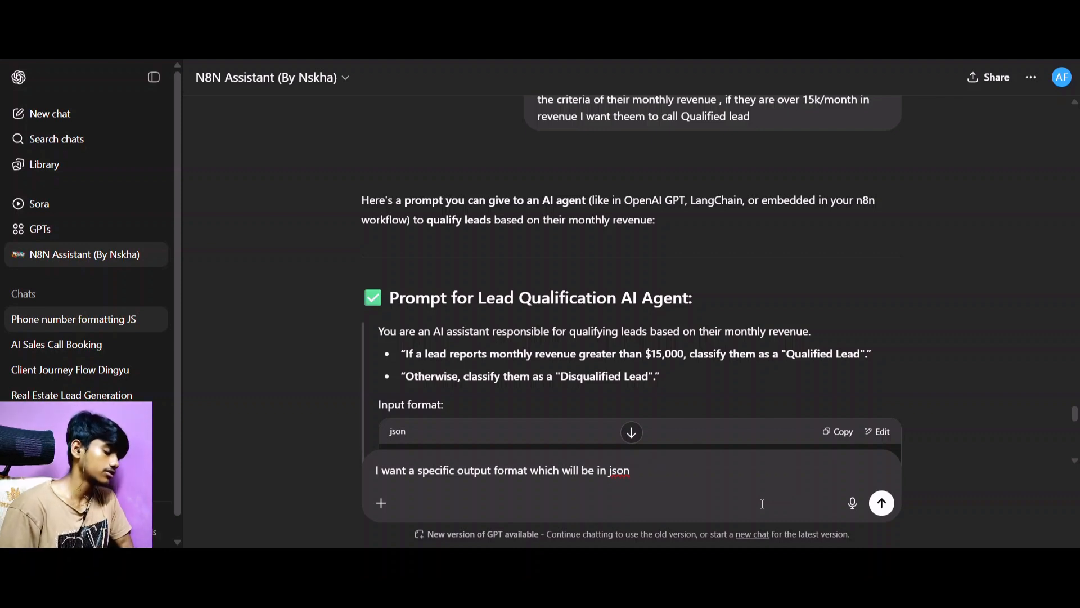
Add a second line to the draft message reading "I want these fields:".
key(shift+Return)
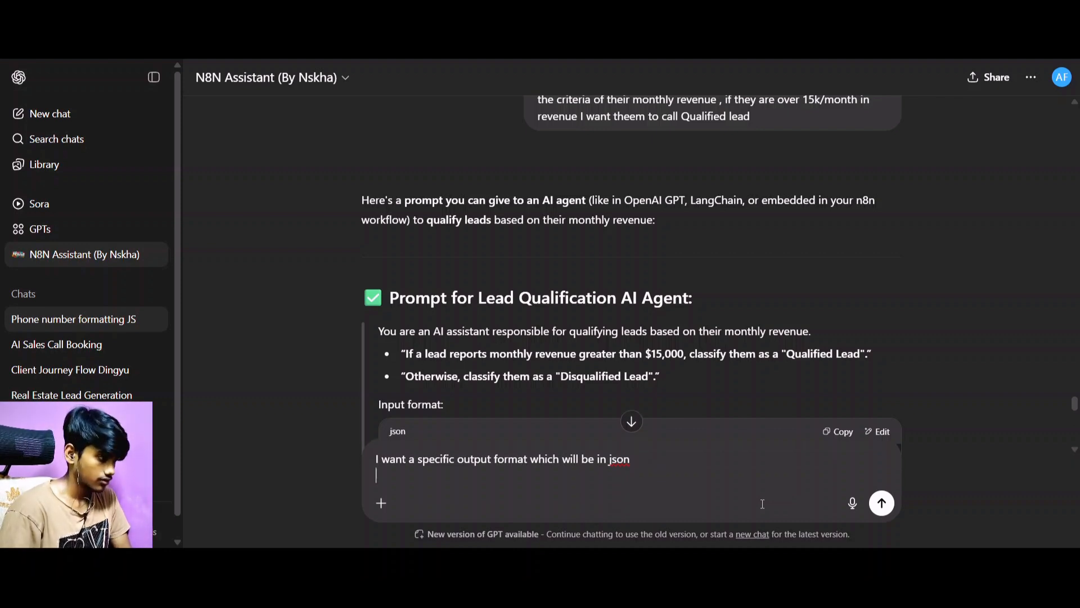
text(Iwa)
key(BackSpace)
key(BackSpace)
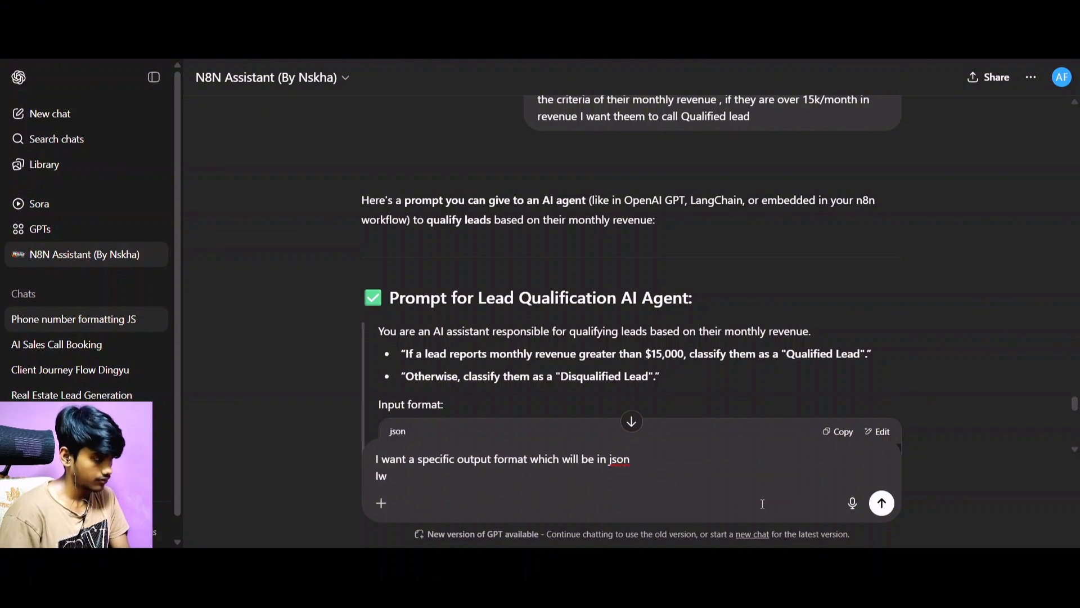
text(wanr)
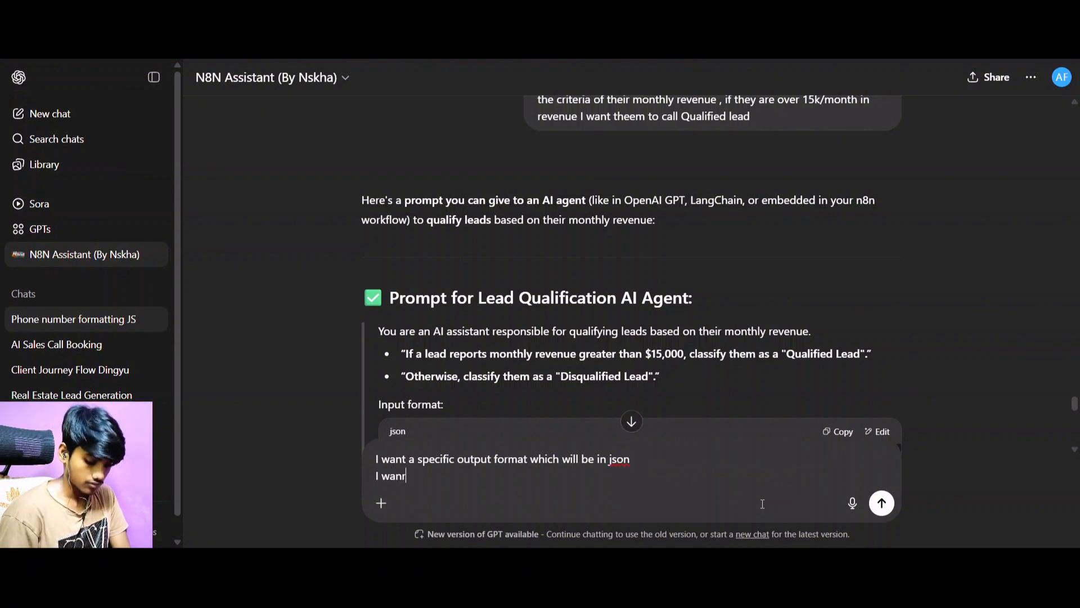
key(BackSpace)
text(t the)
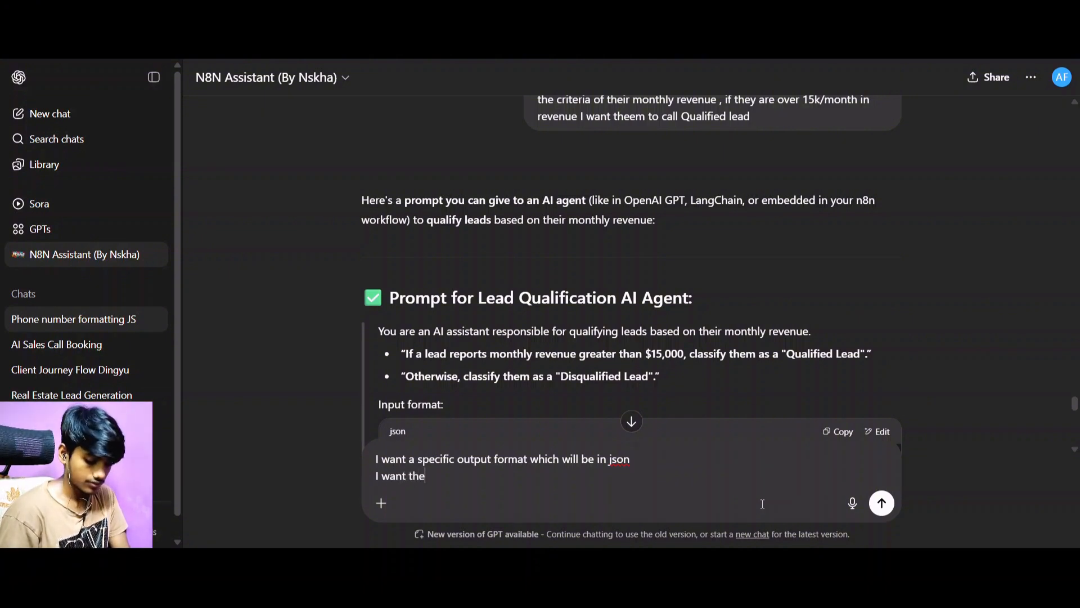
text(se field)
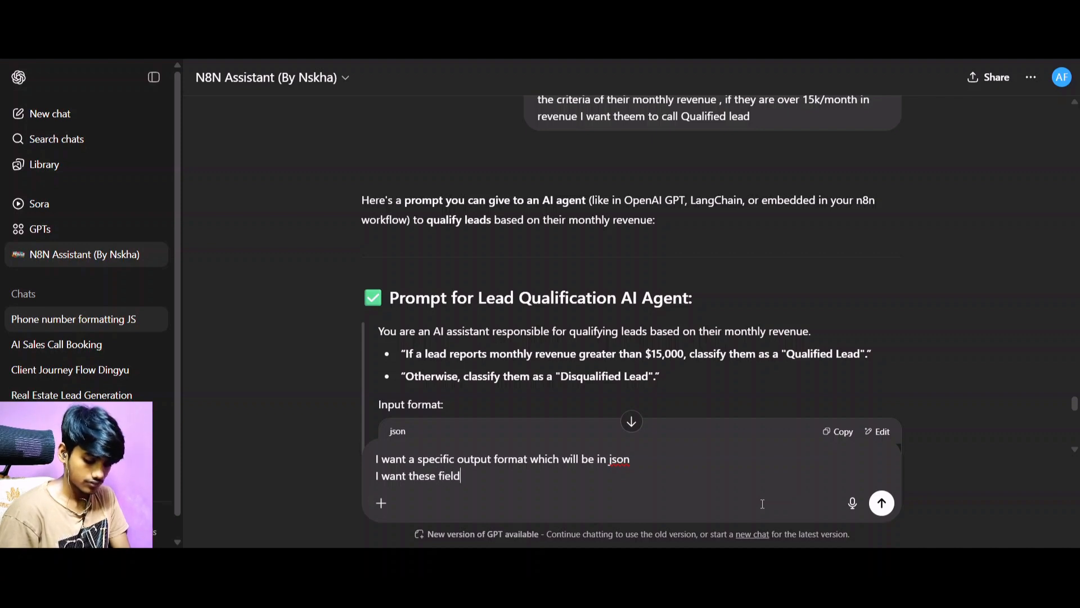
text(s:)
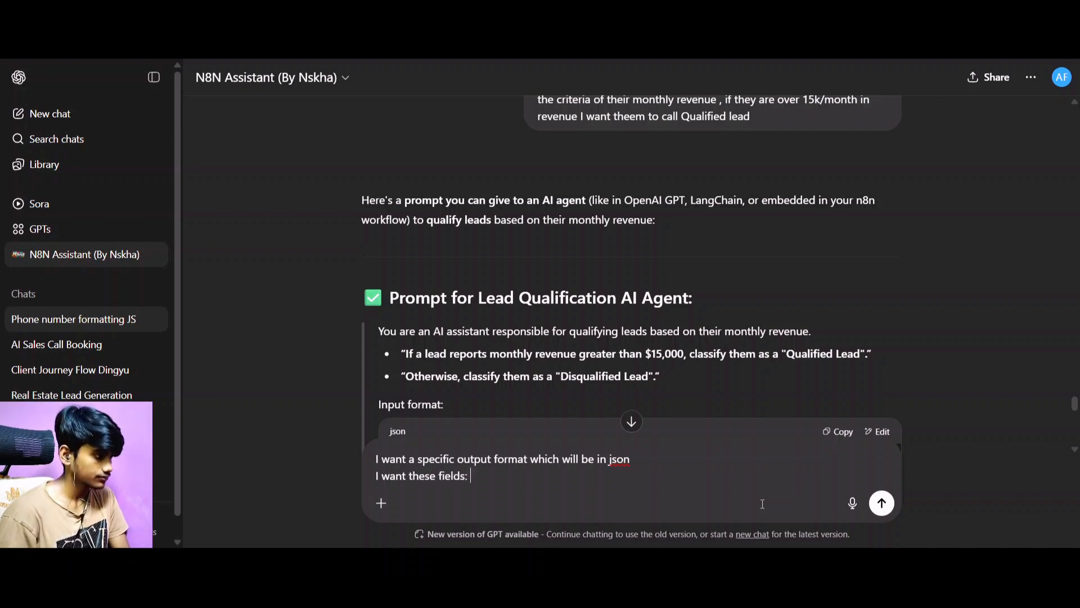
List "-Lead status" as the first requested field and start a new line below it.
key(shift+Return)
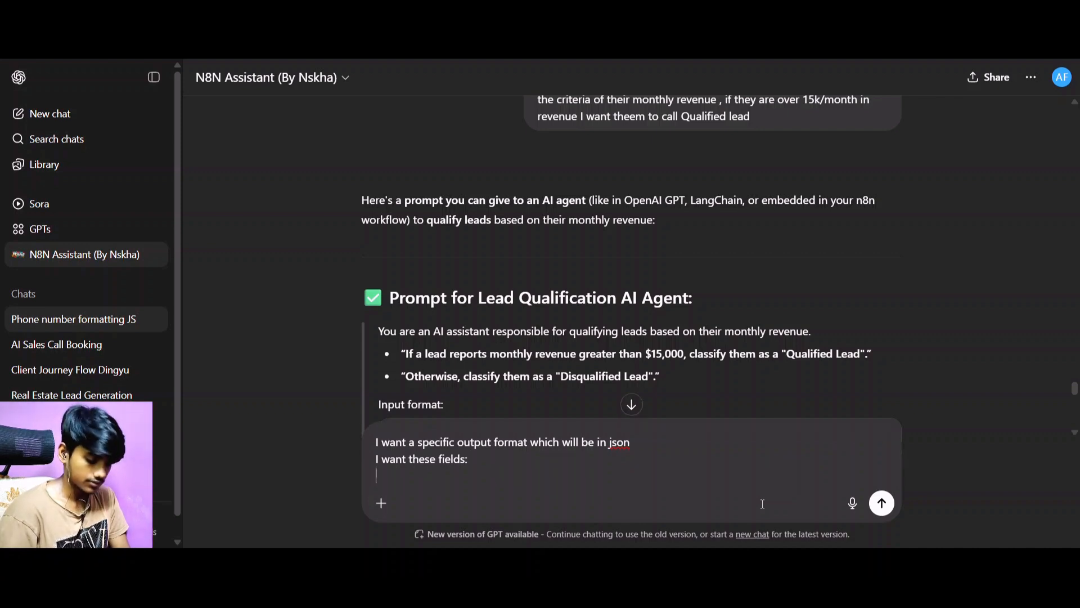
text(Le)
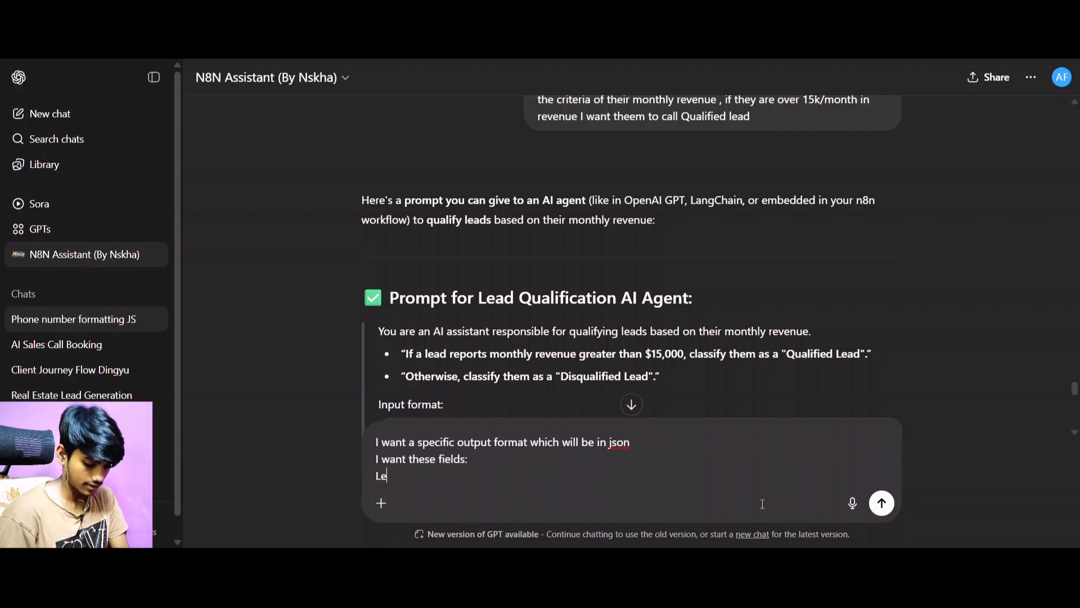
text(ad sta)
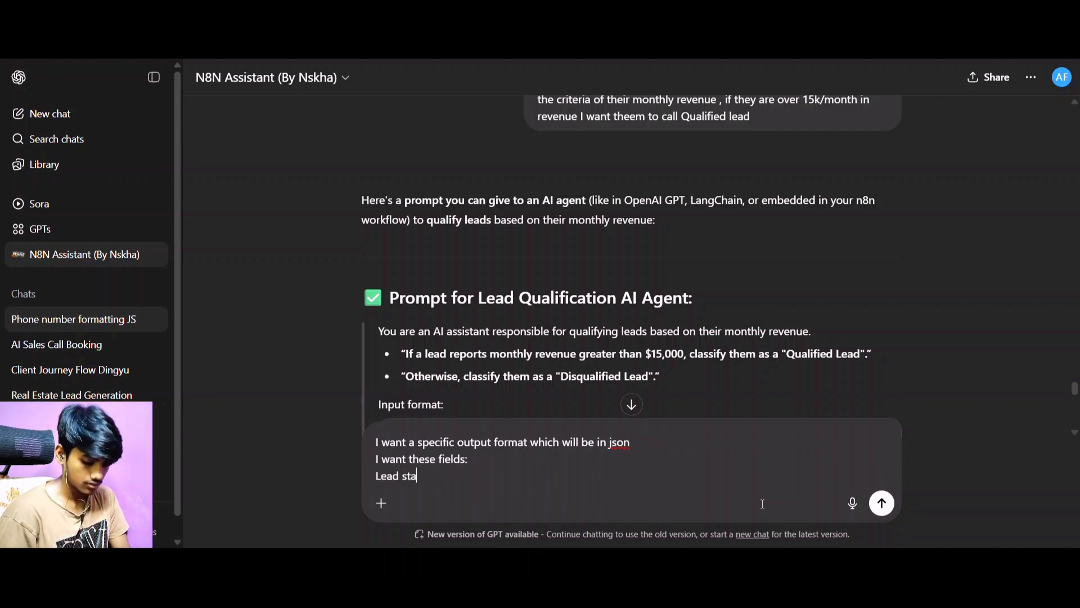
text(tus)
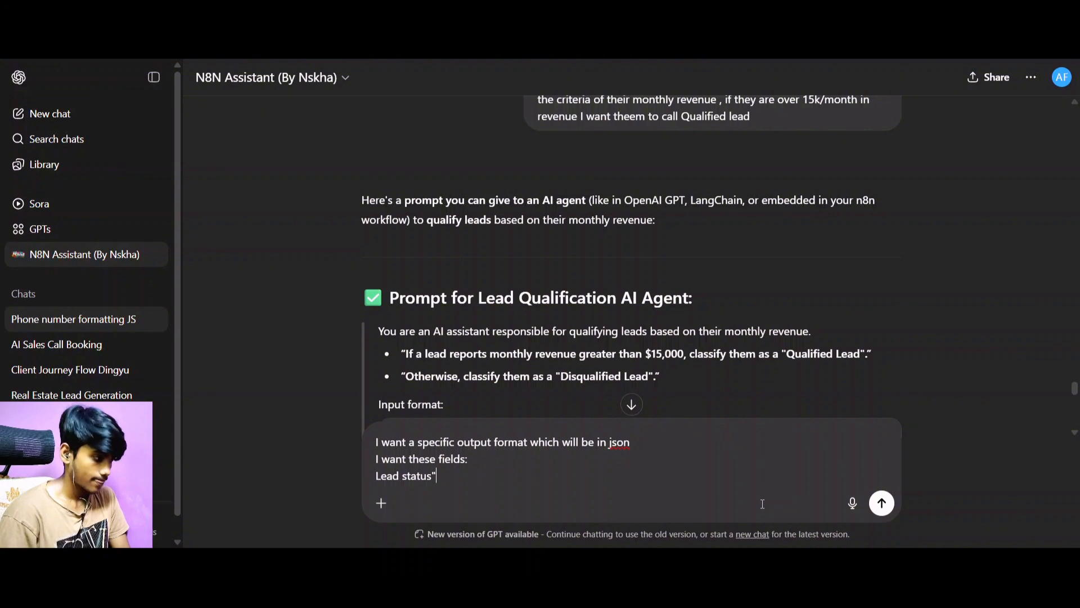
text(:)
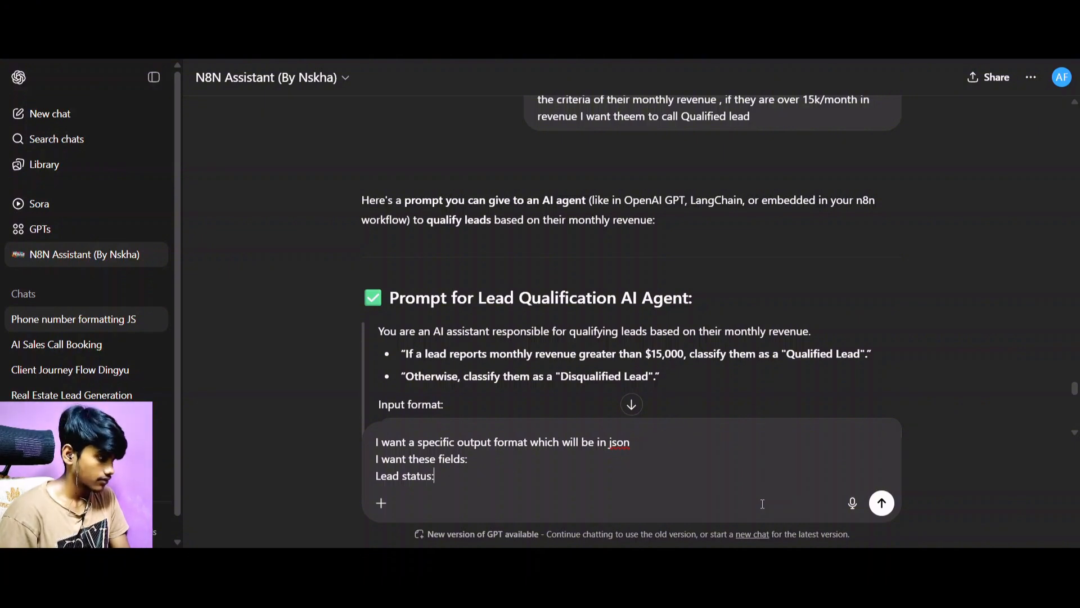
key(shift+Return)
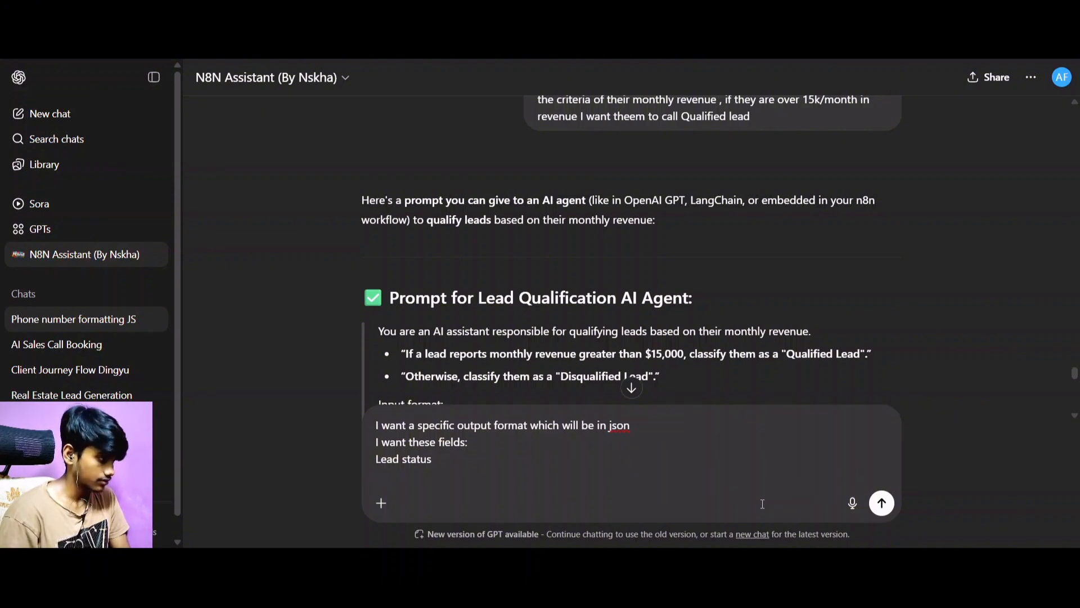
key(BackSpace)
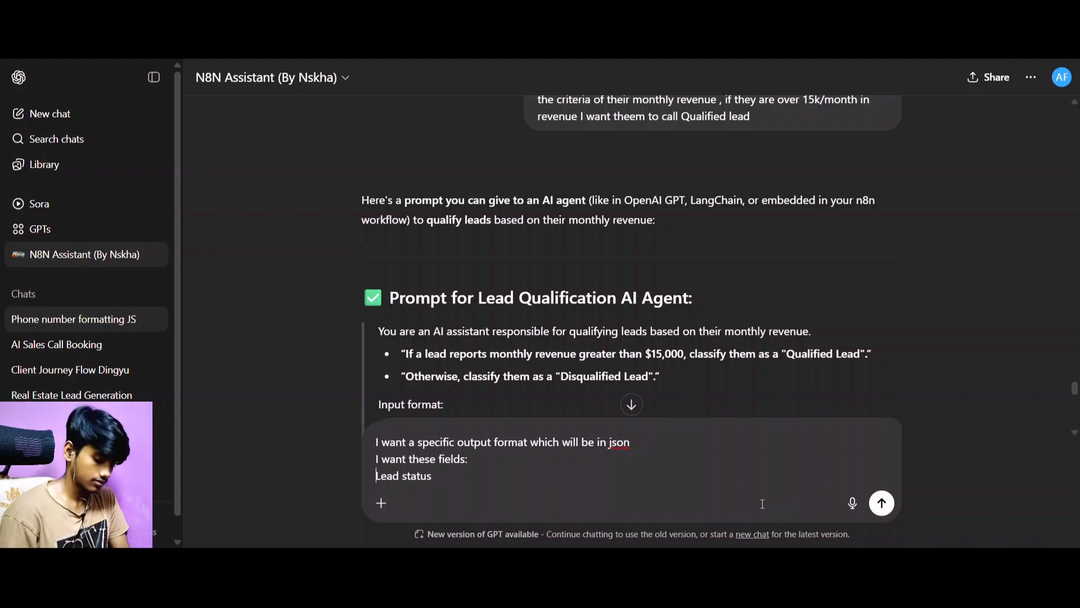
text(-)
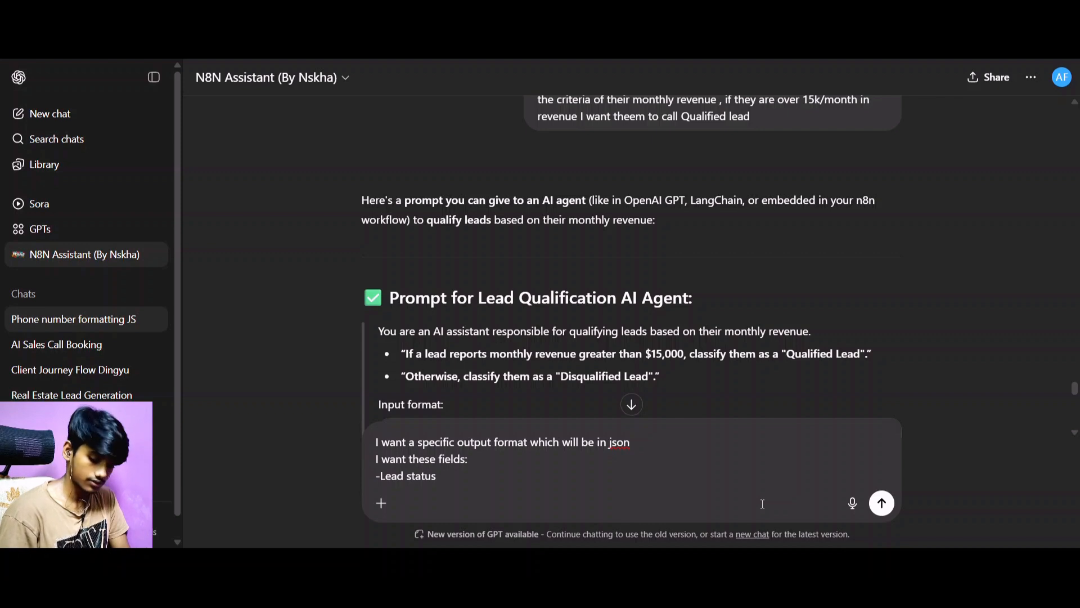
key(shift+Return)
Add "-Monthly revenue of the agency" as the second requested field and start a third bullet.
text(-)
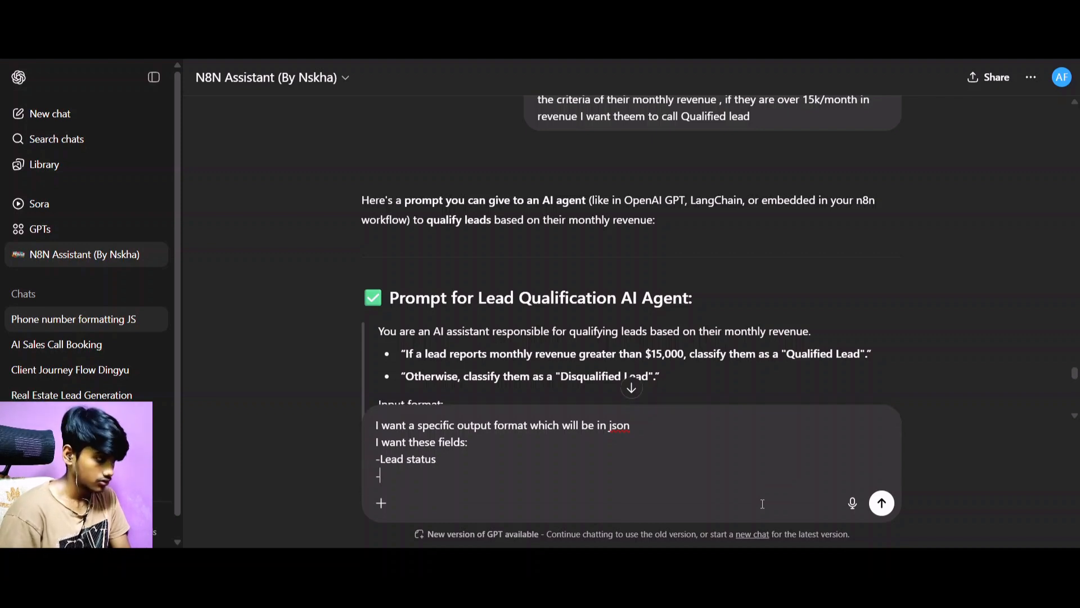
text(Mont)
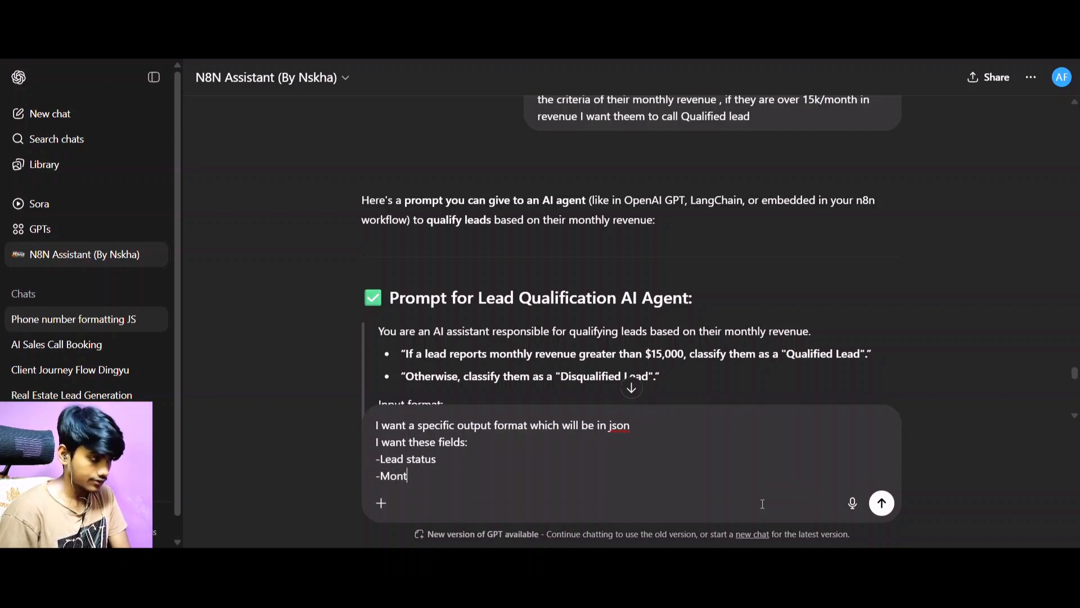
text(hly)
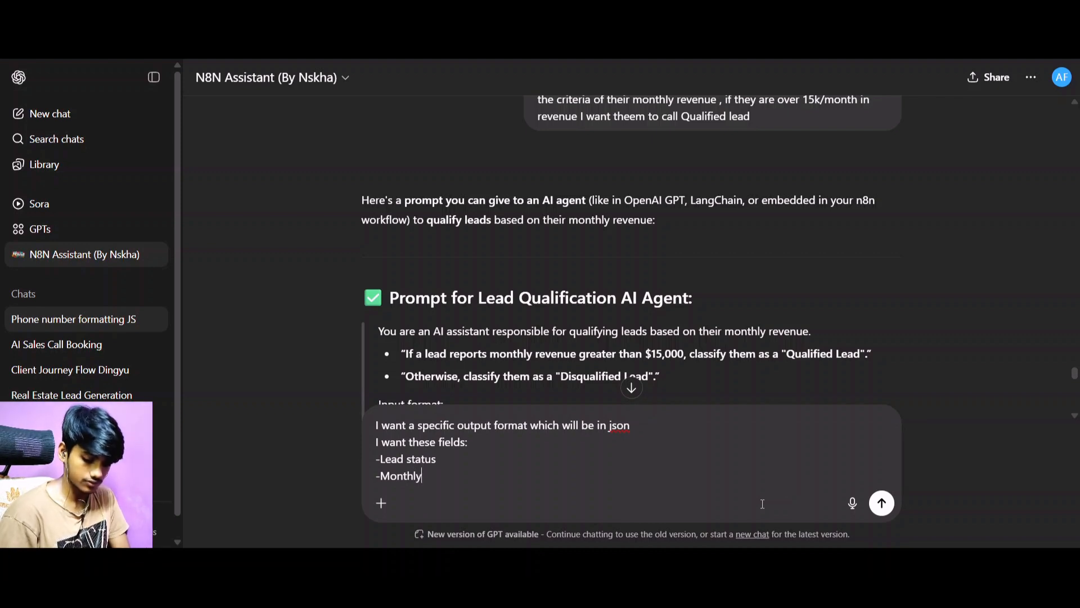
text( revenue o)
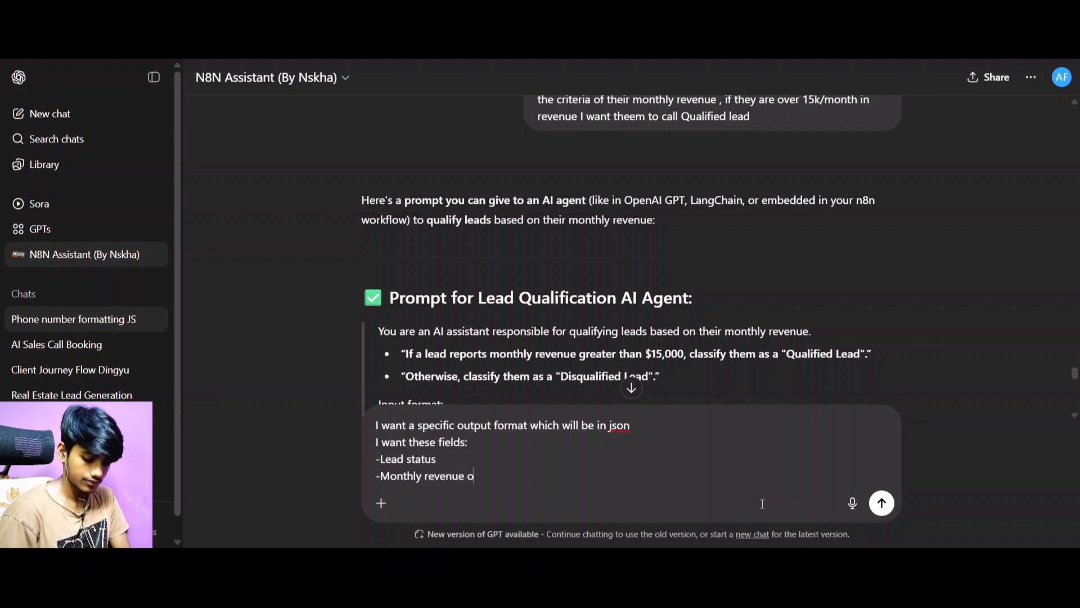
text(f the lead)
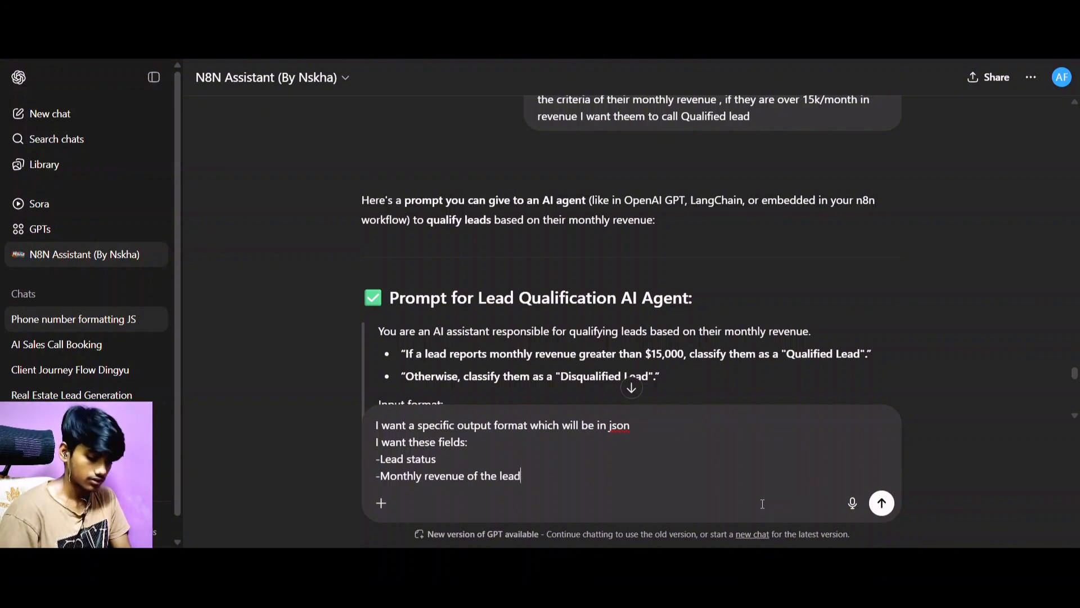
key(BackSpace)
key(BackSpace)
key(BackSpace)
key(BackSpace)
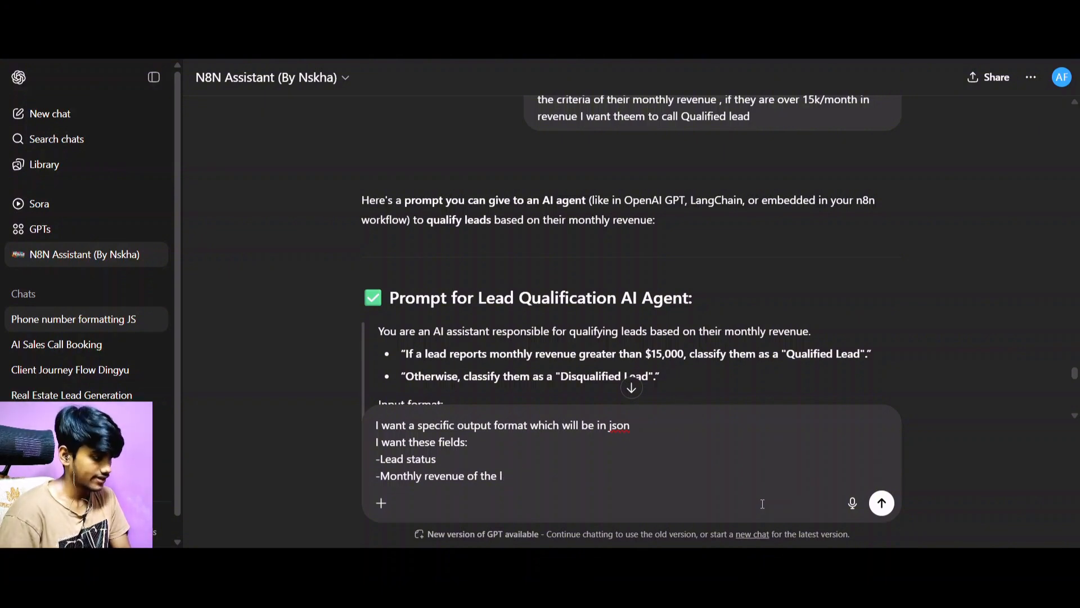
text(agency)
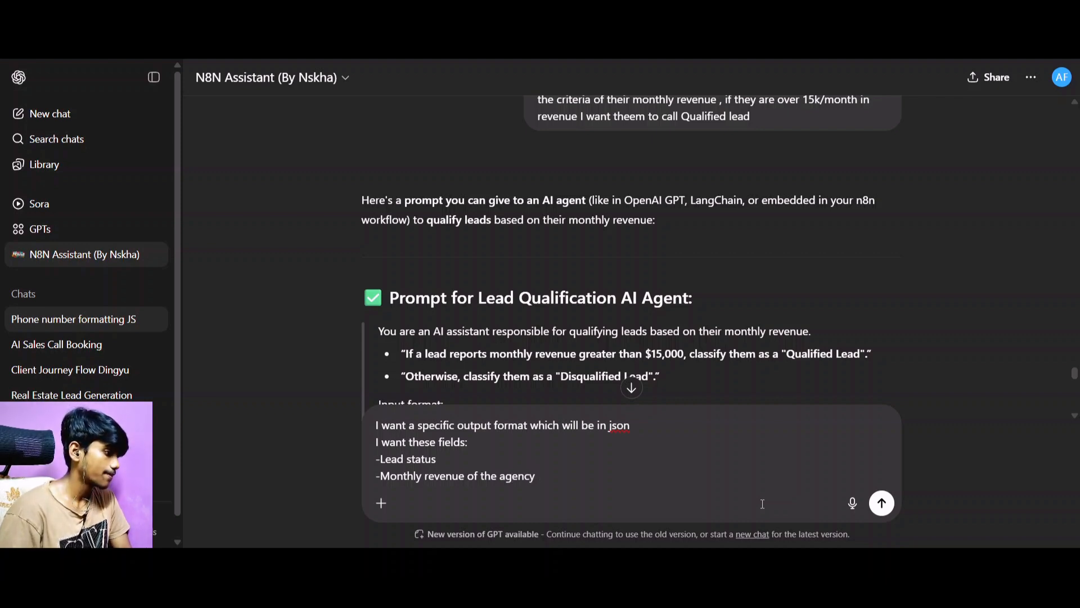
key(shift+Return)
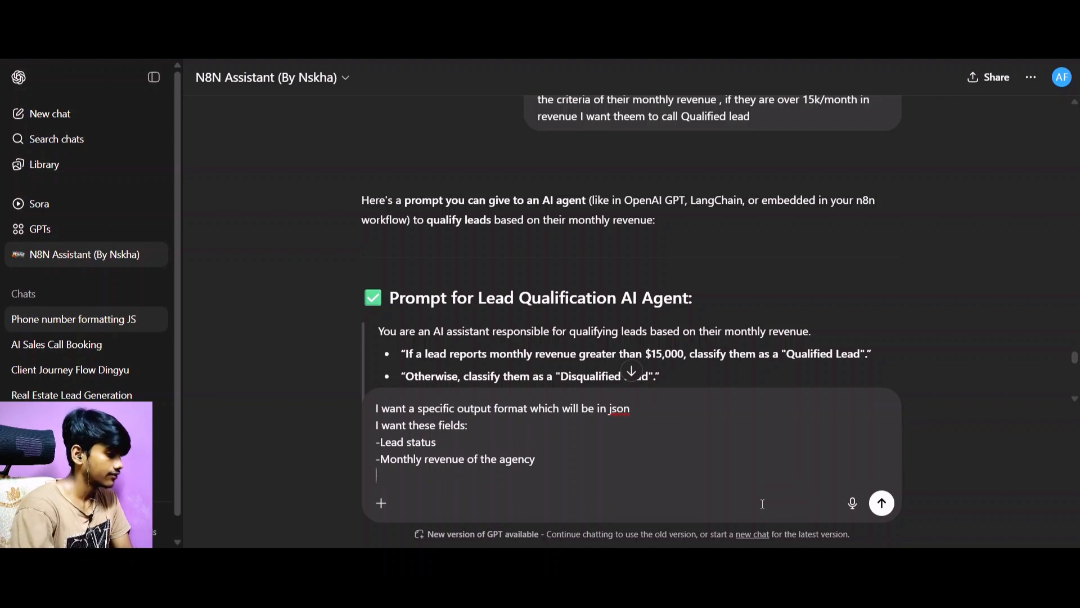
text(-)
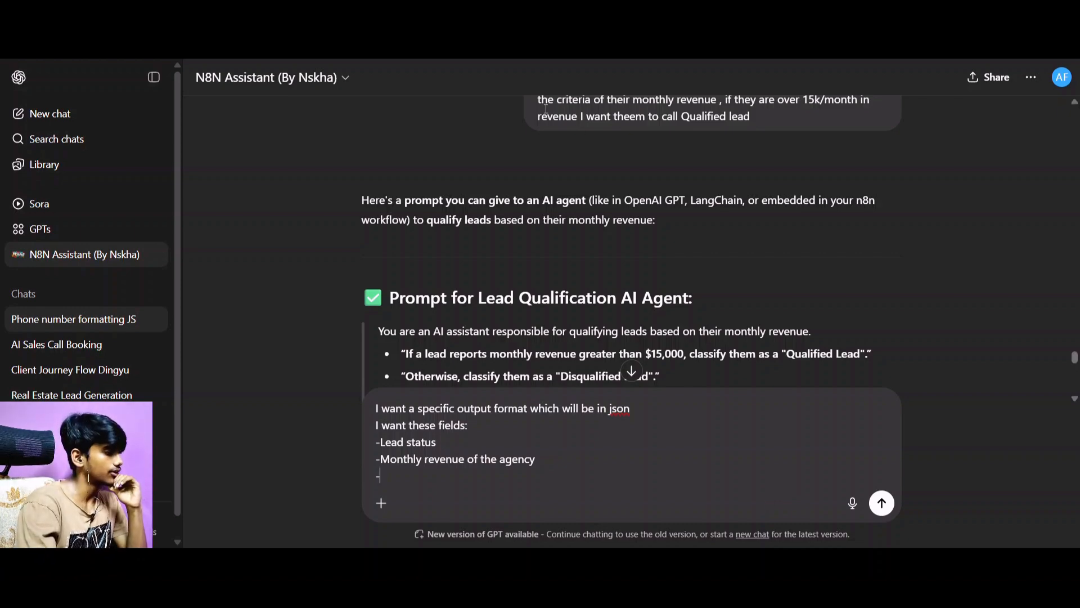
Switch to n8n, examine the args fields in the Basic LLM Chain's input, and return to the ChatGPT chat.
key(ctrl+Tab)
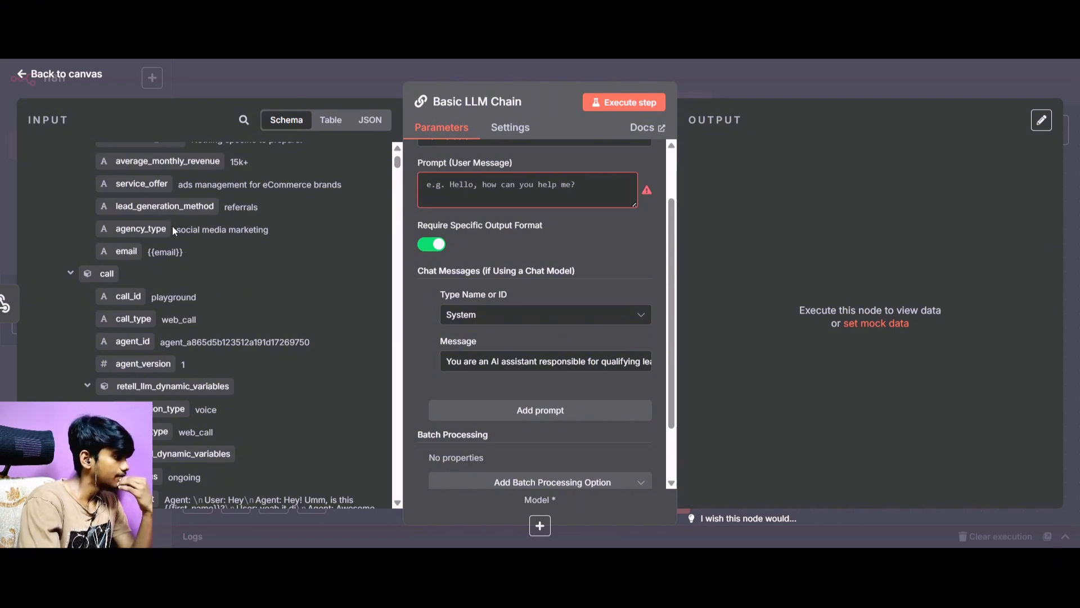
scroll(183, 217, up, 1)
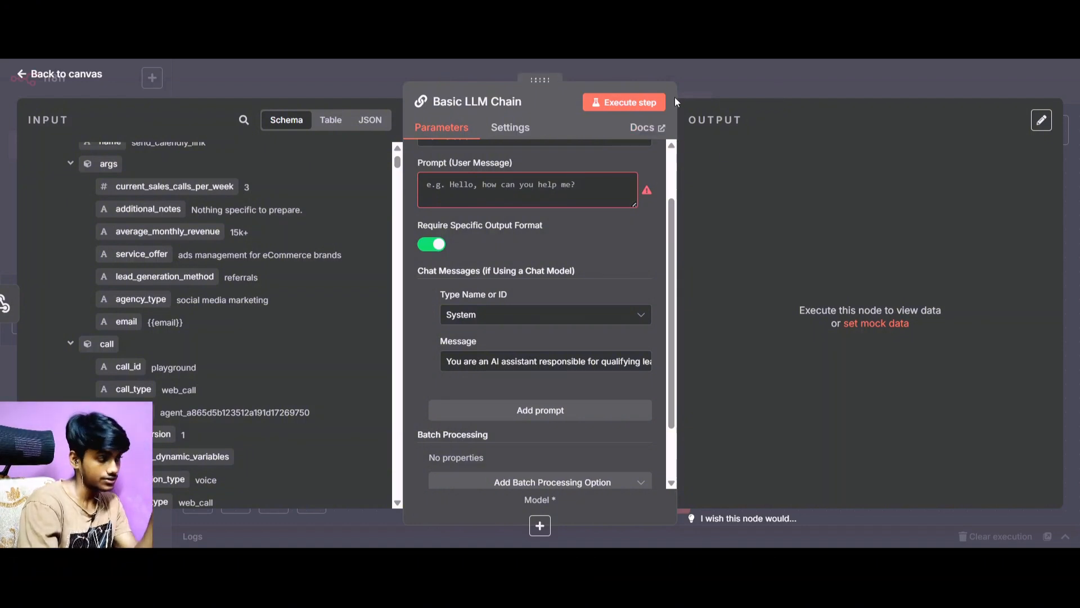
key(Escape)
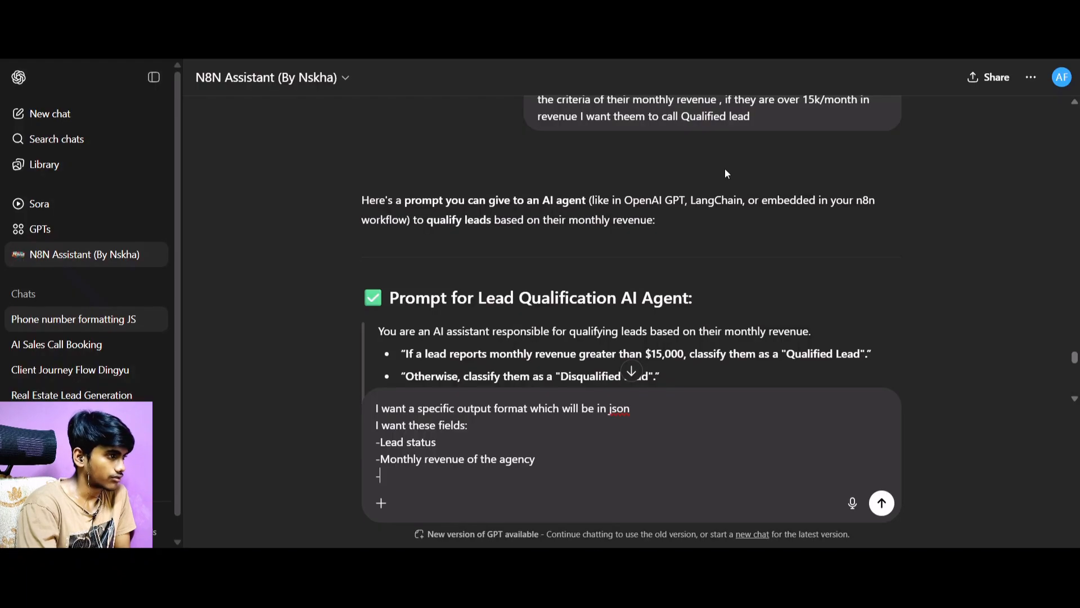
Delete the "-Monthly revenue of the agency" bullet and the empty bullet below it from the draft message.
drag(403, 481, 376, 461)
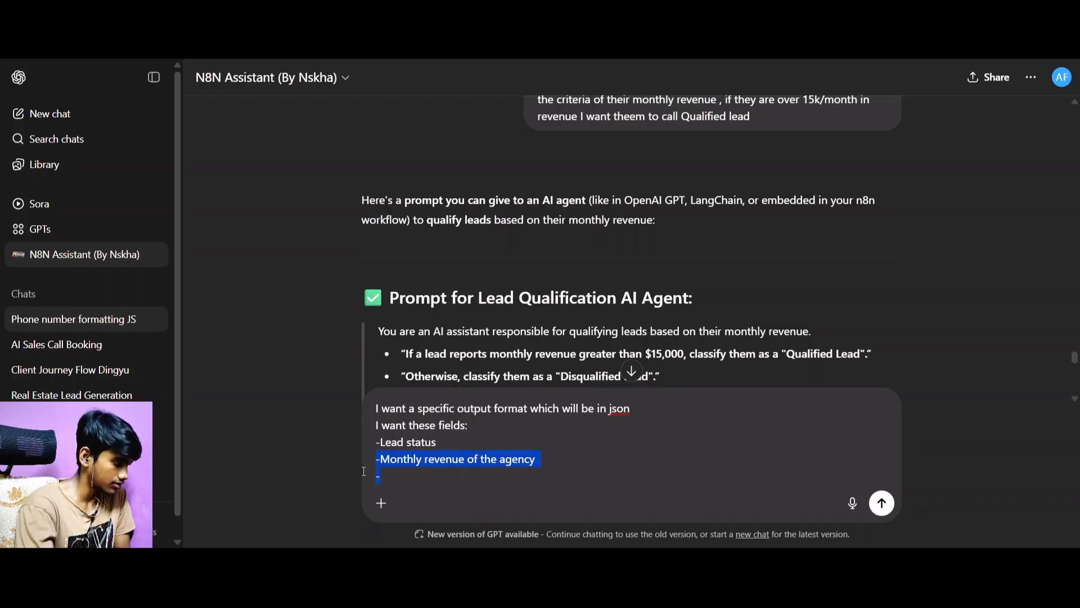
key(BackSpace)
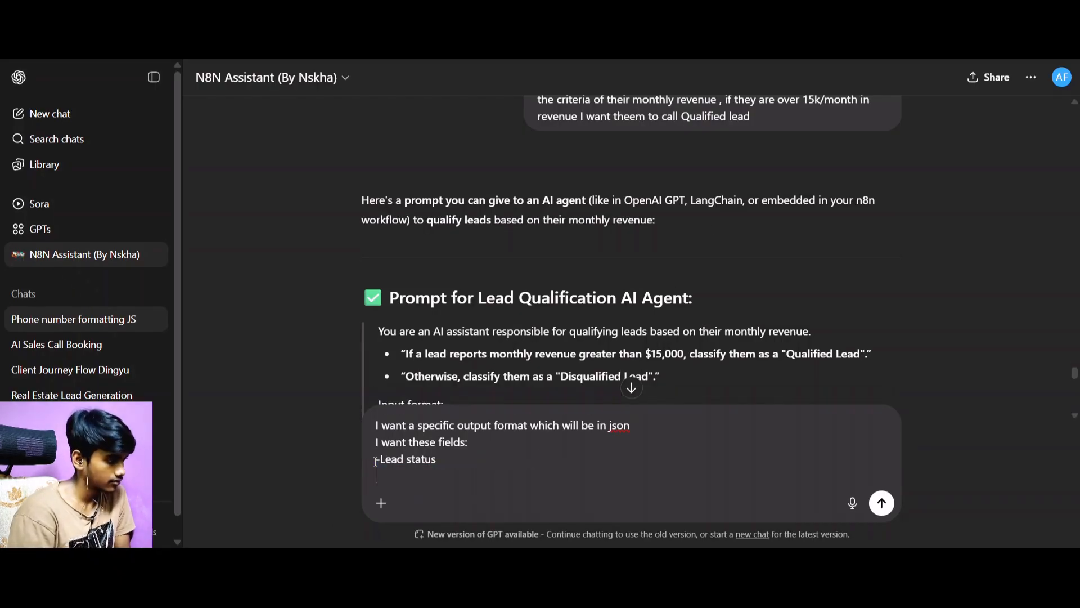
text(no )
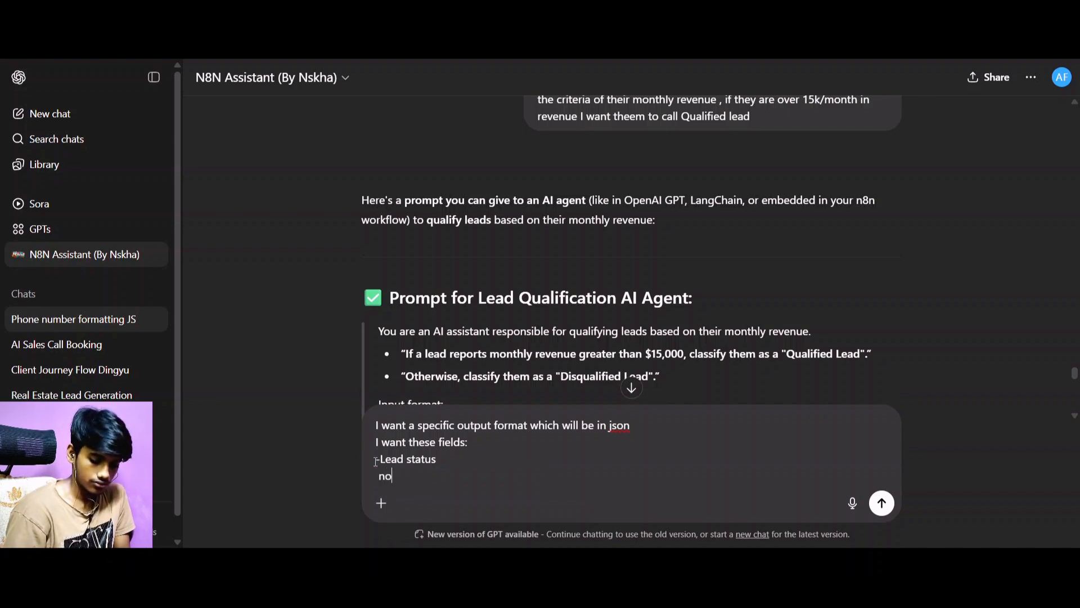
text(expaltio)
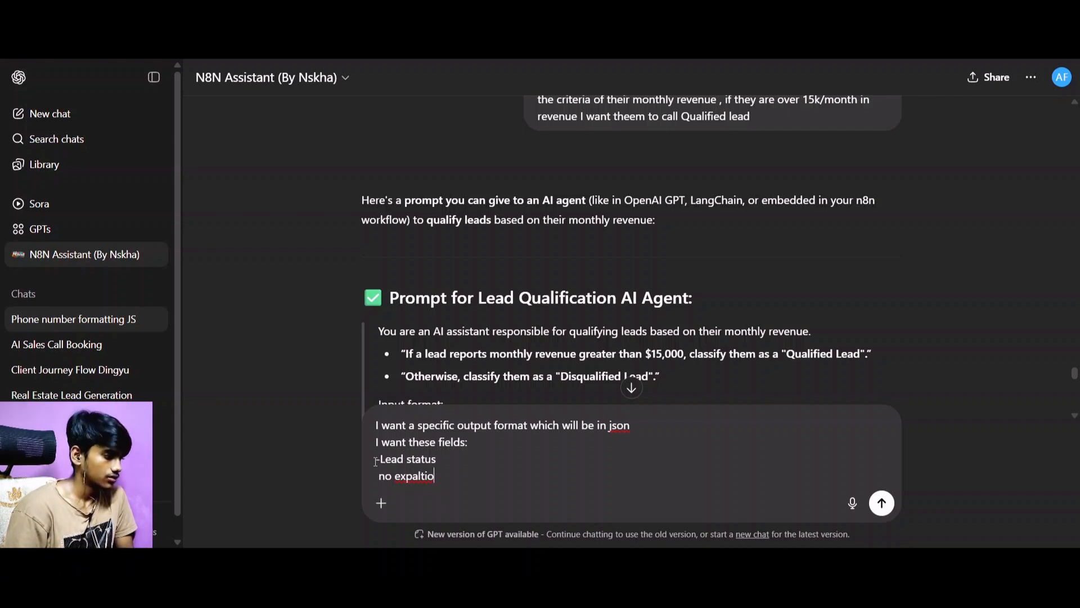
key(BackSpace)
key(BackSpace)
key(BackSpace)
key(BackSpace)
key(BackSpace)
key(BackSpace)
key(BackSpace)
key(BackSpace)
key(BackSpace)
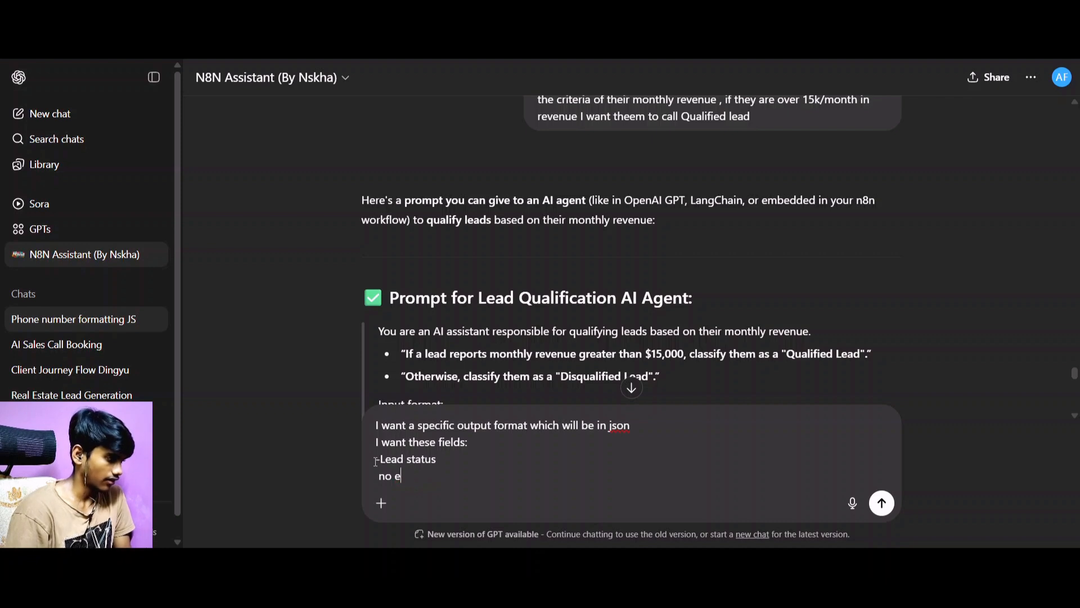
Add "- monthly revenue" as the second requested field and start a new line below it.
text(-)
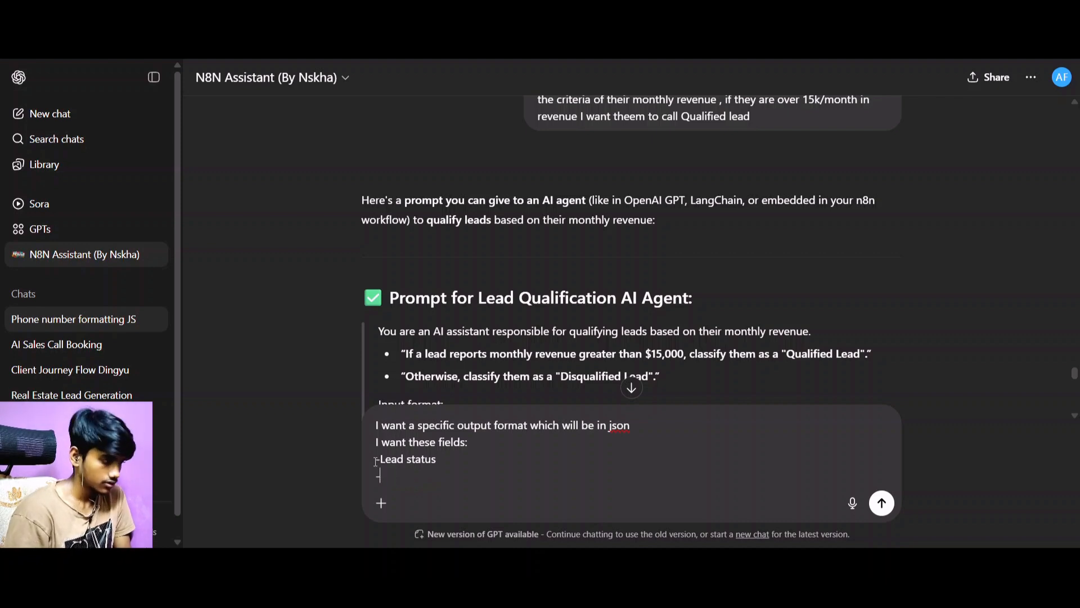
text( monthlu)
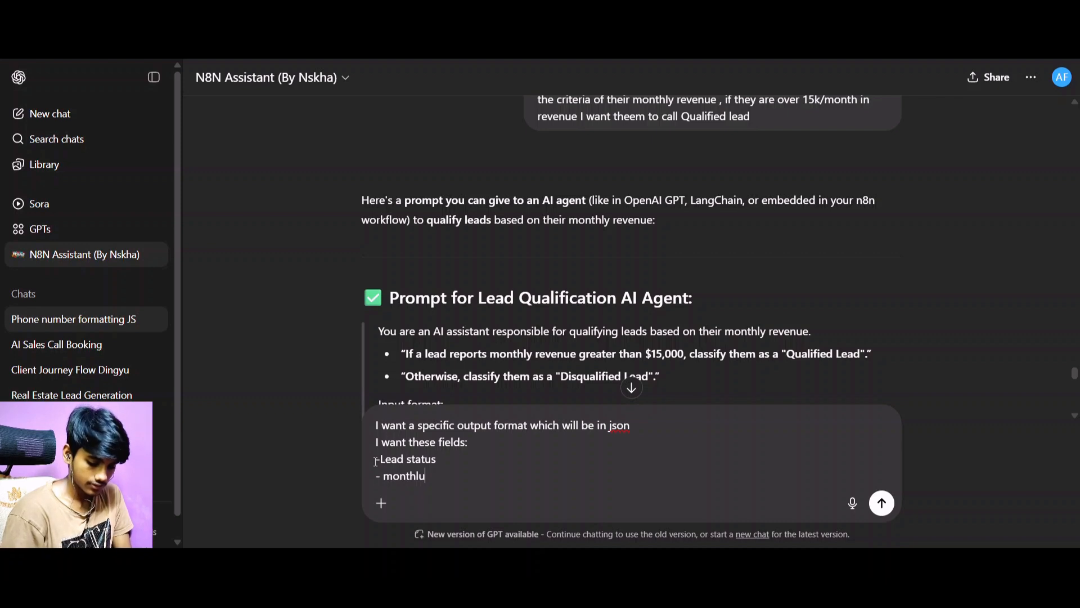
key(BackSpace)
text(y reven)
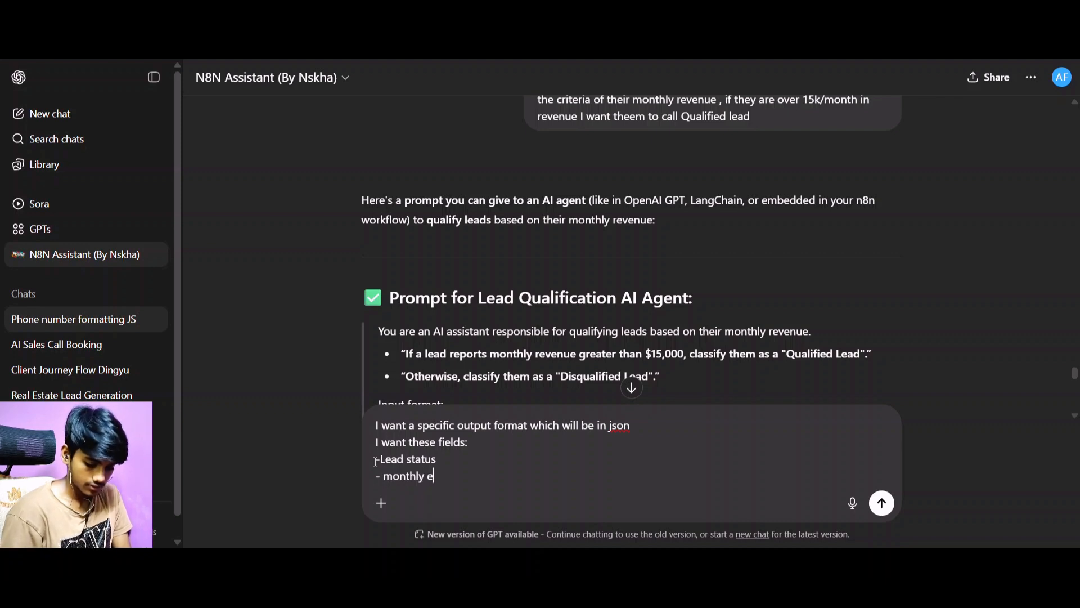
text(ue)
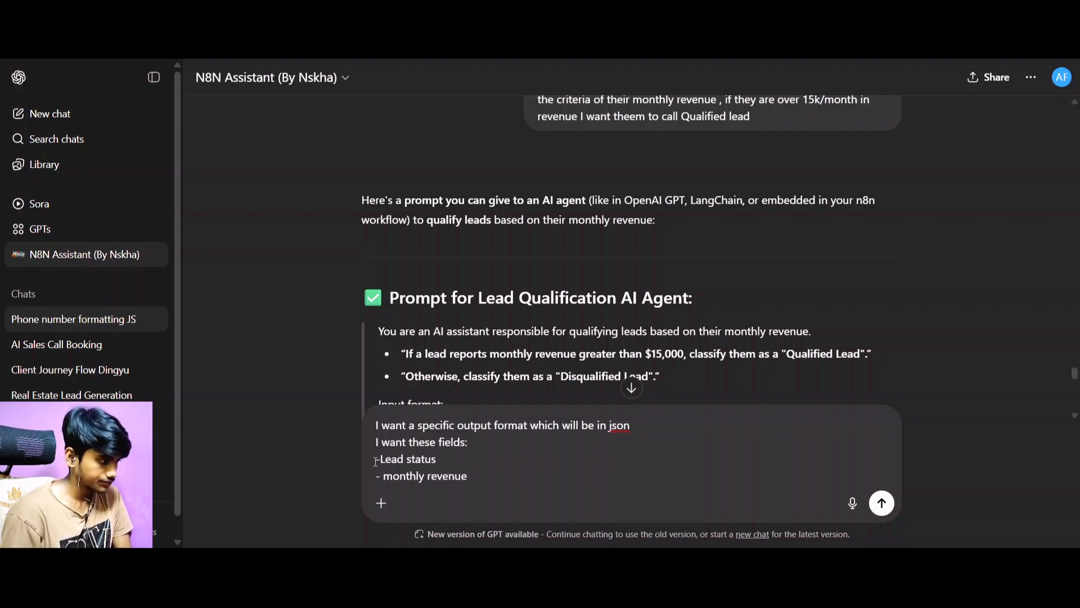
key(shift+Return)
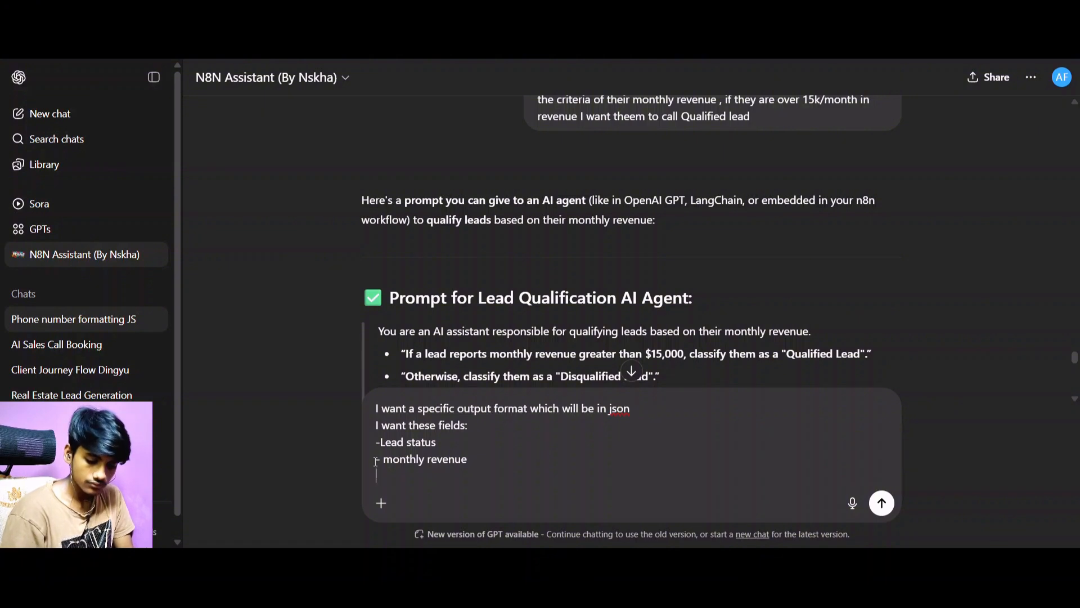
Add "-addtiponal notes" and "-type of agency" as the third and fourth requested fields, and start another bullet.
text(-addtip)
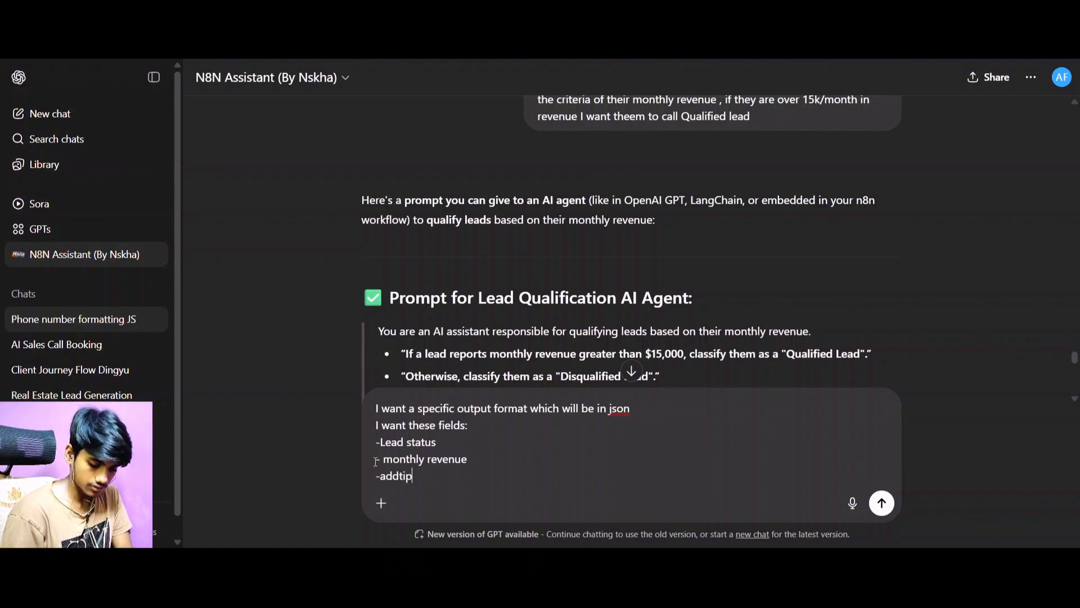
text(onal notes)
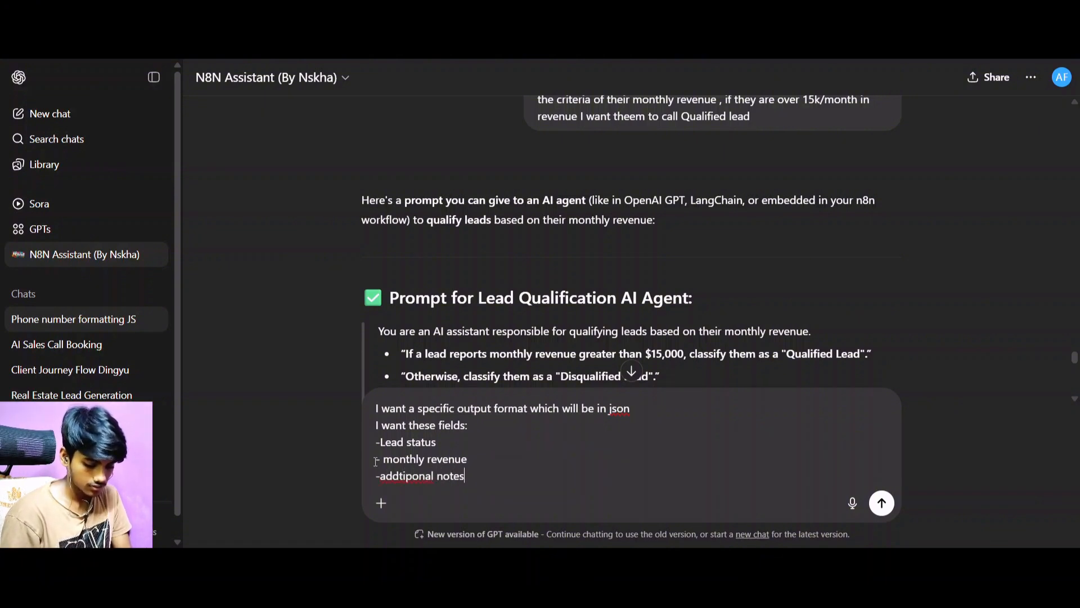
key(shift+Return)
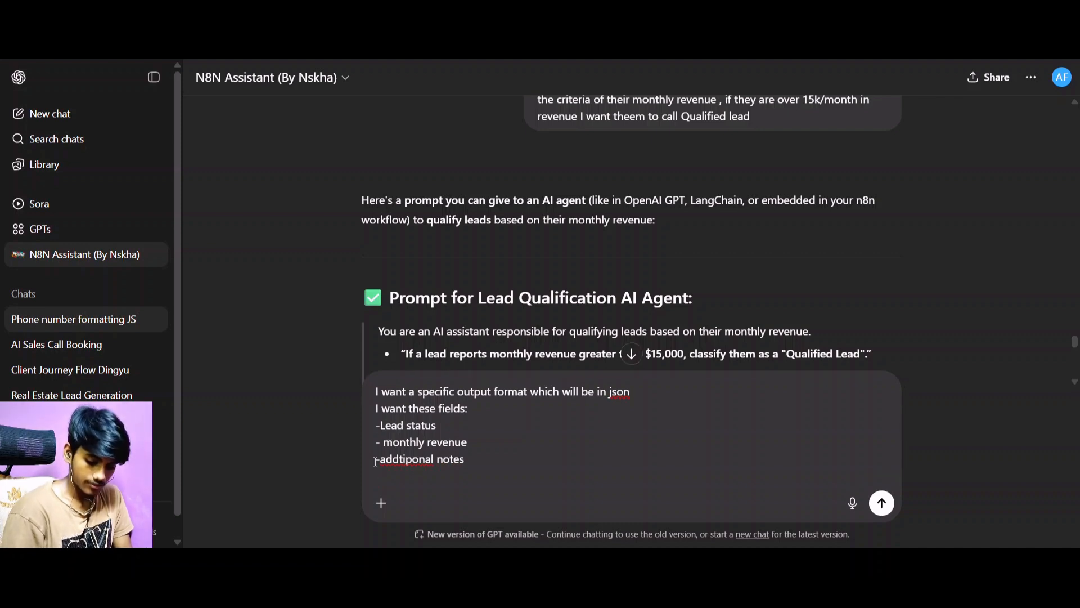
text(-type)
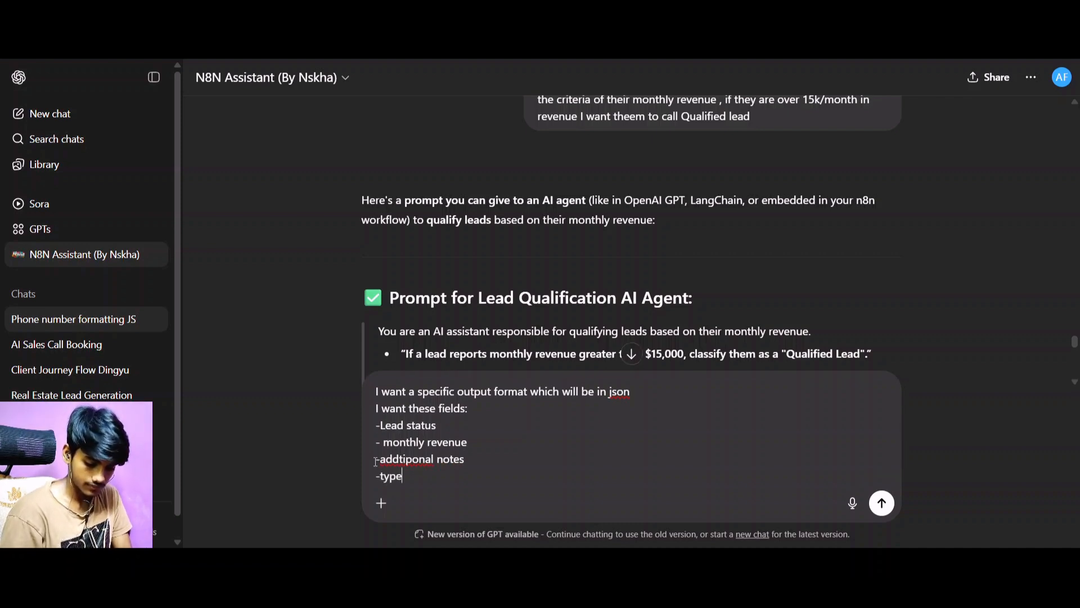
text( of agency)
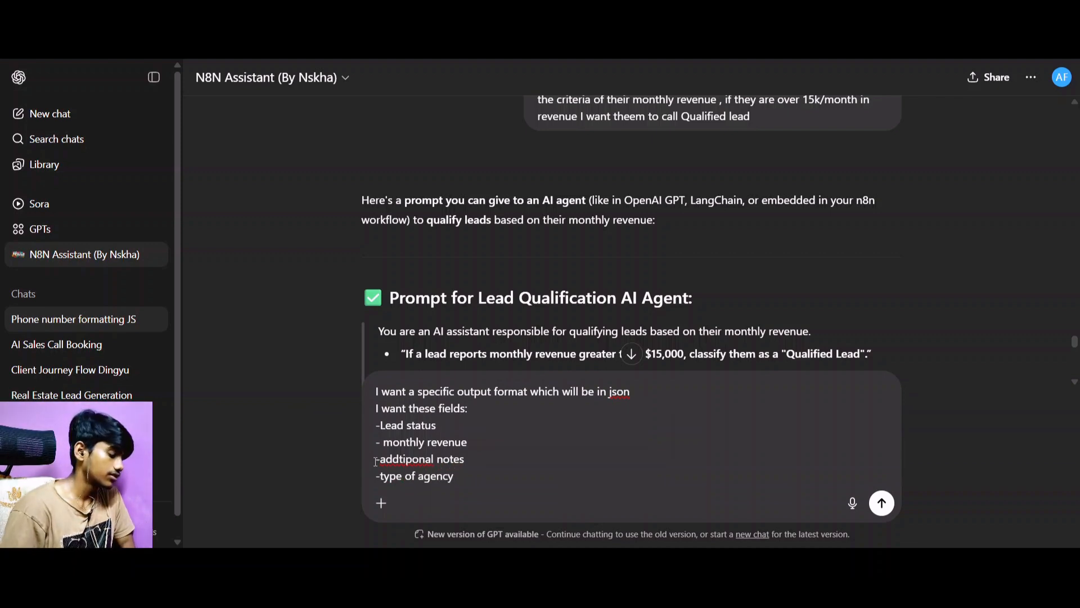
key(shift+Return)
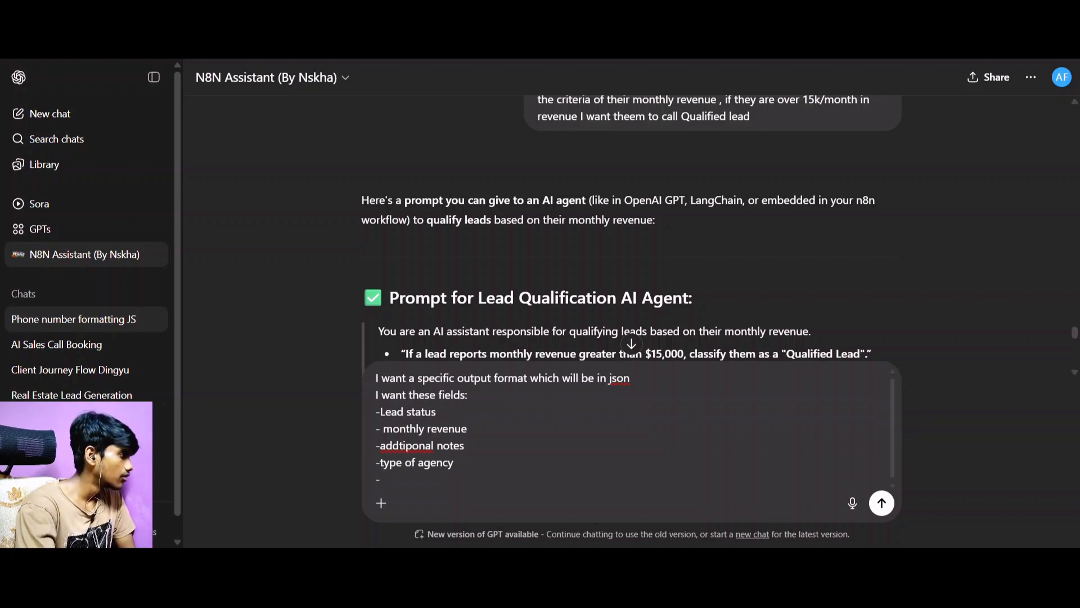
Add "-service they offer" and "-lead gen method" as the fifth and sixth requested fields, and start another bullet.
click(293, 28)
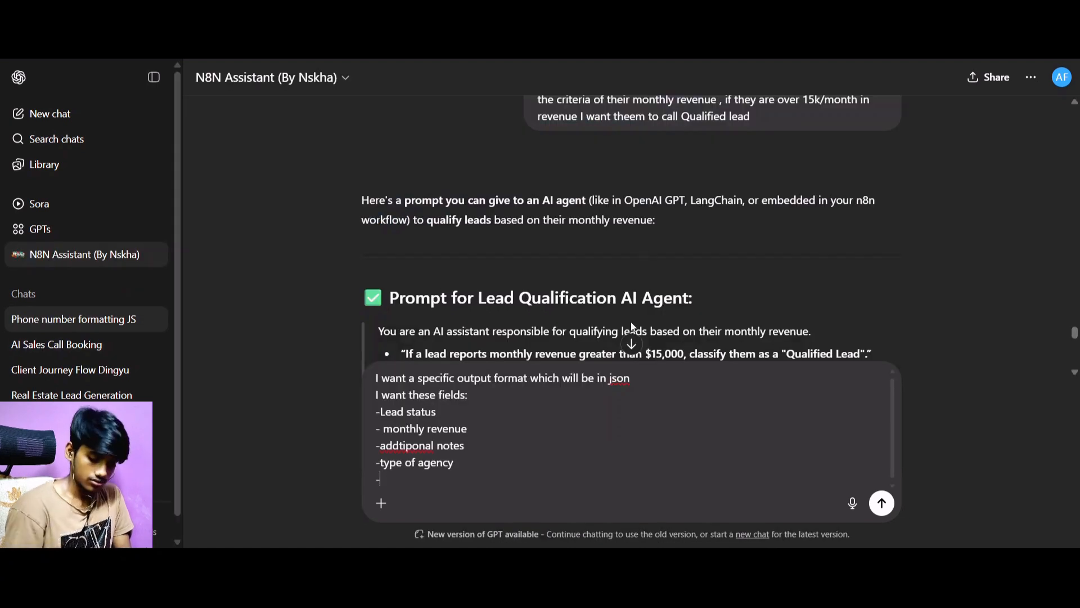
text(service )
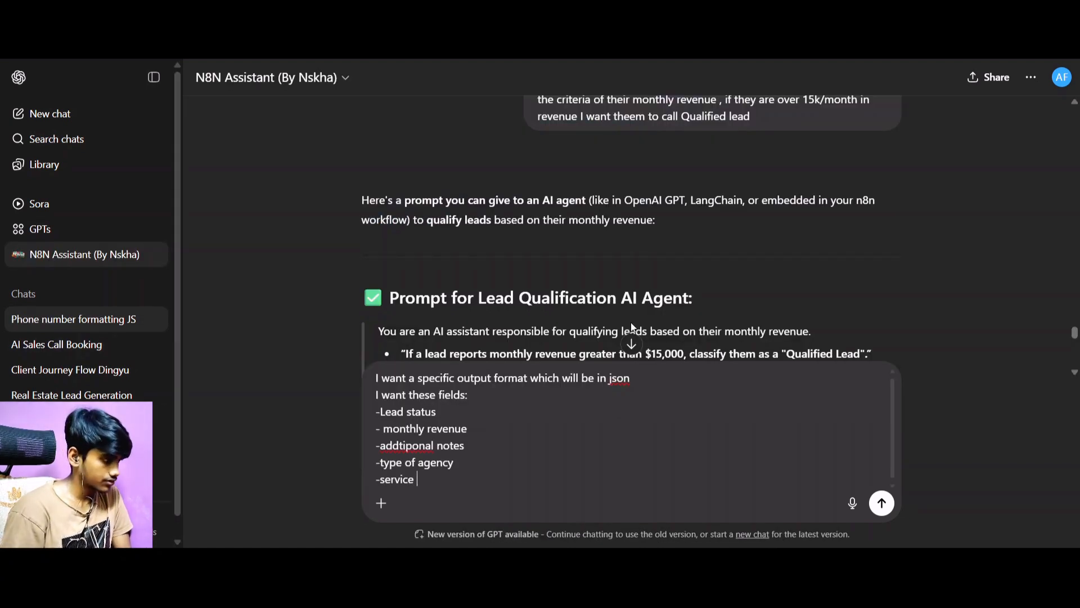
text(they offer)
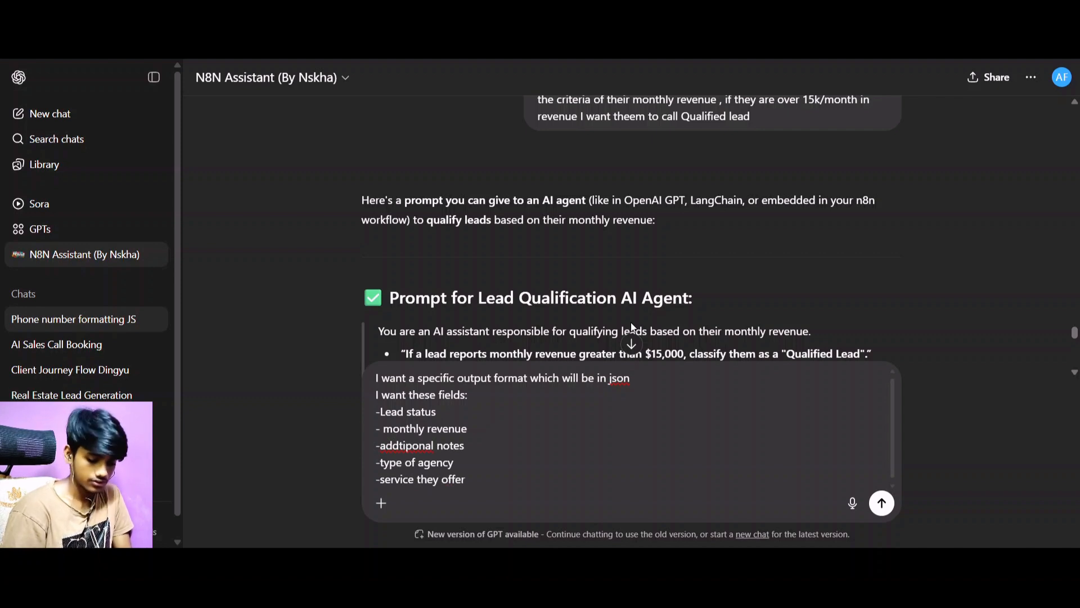
key(shift+Return)
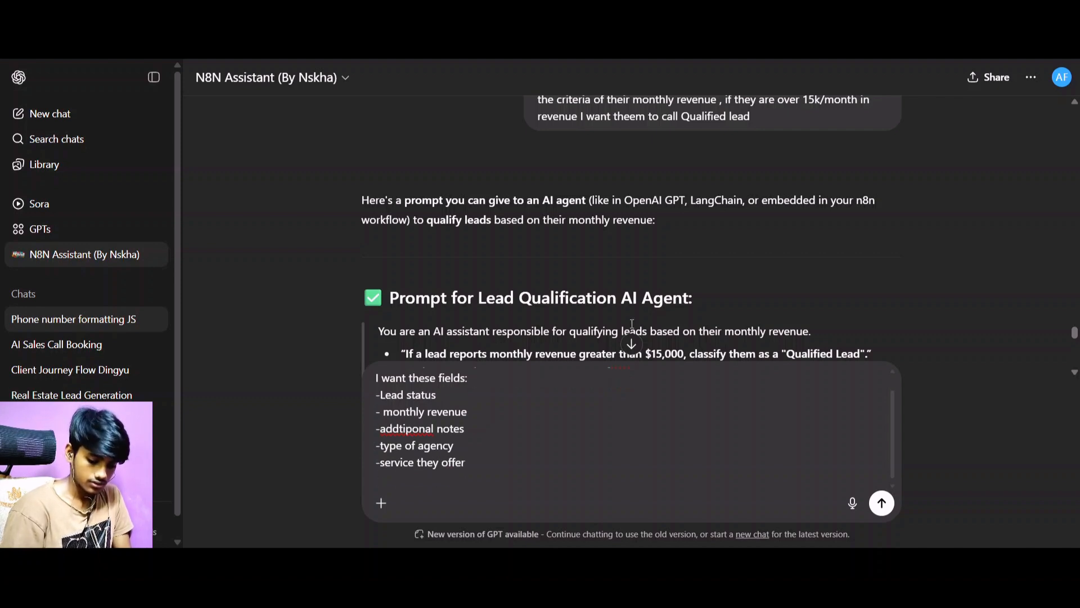
text(-lead)
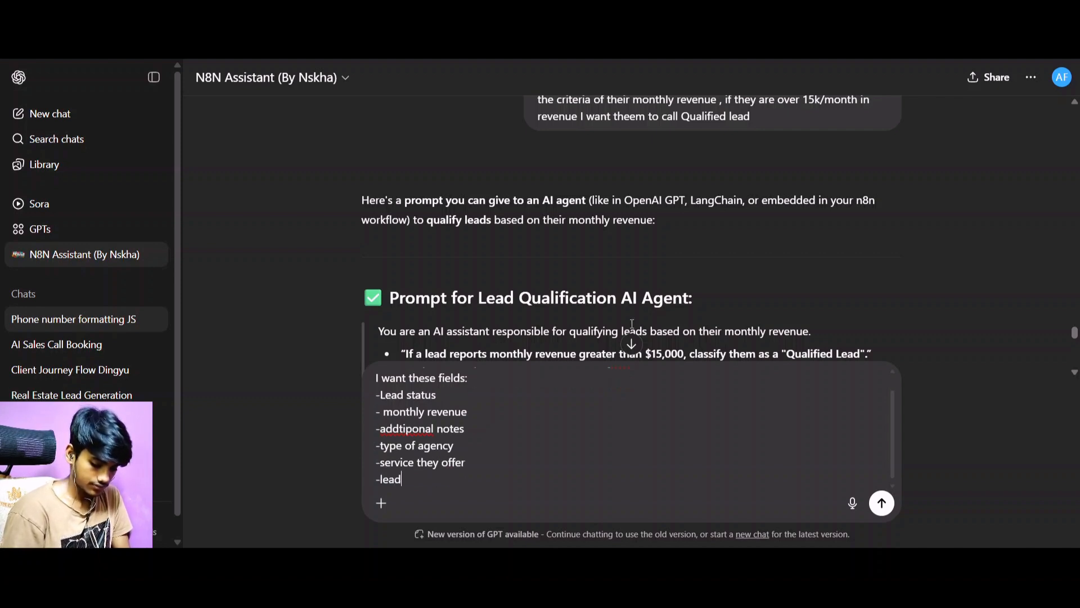
text( gen method)
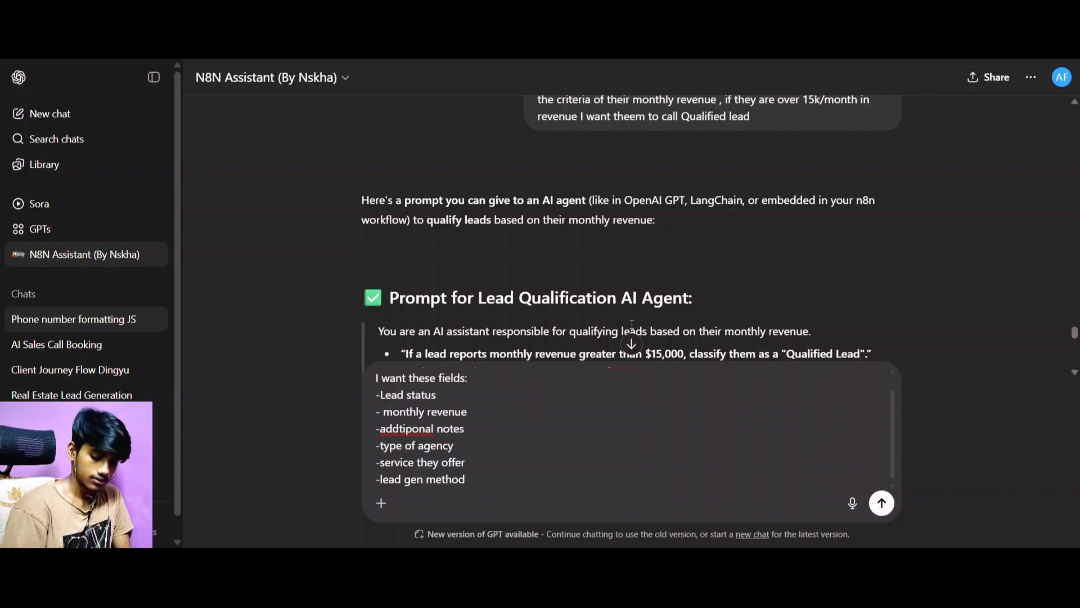
key(shift+Return)
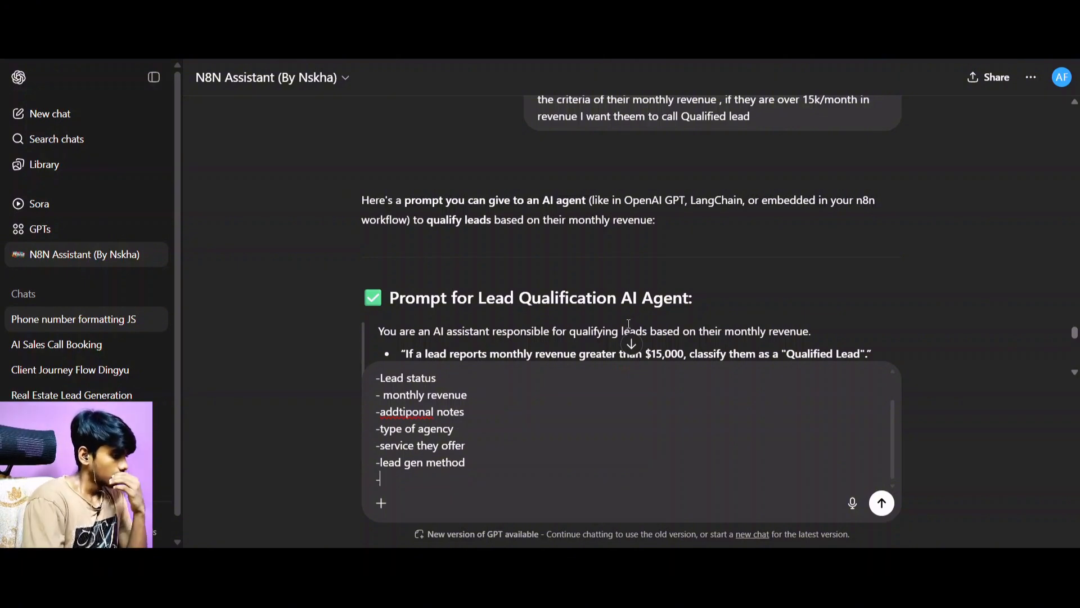
Add "-email" as the last requested field and send the message.
key(ctrl+Tab)
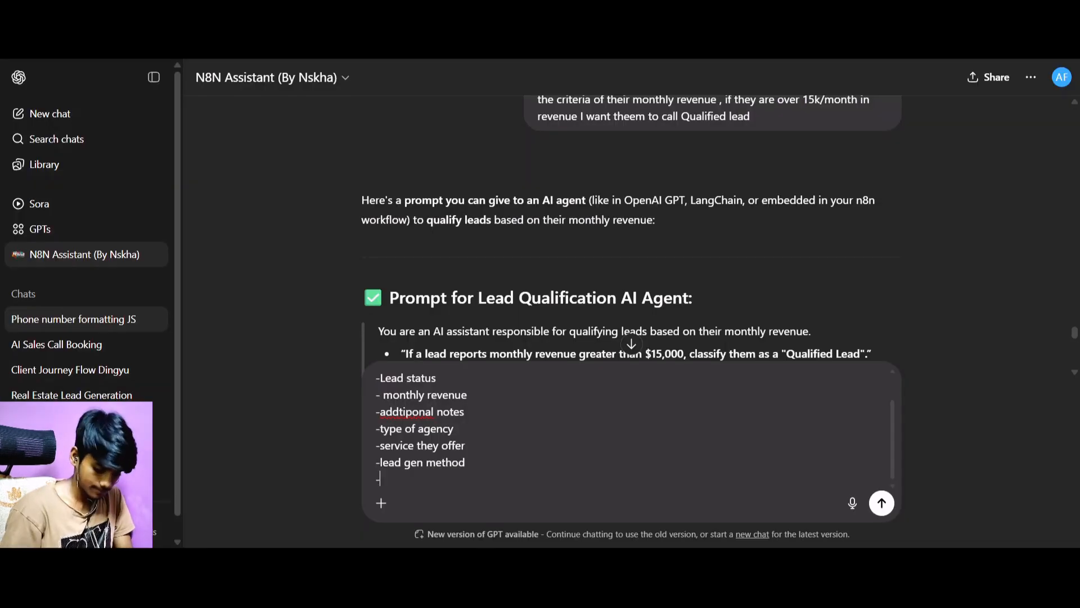
text(emai)
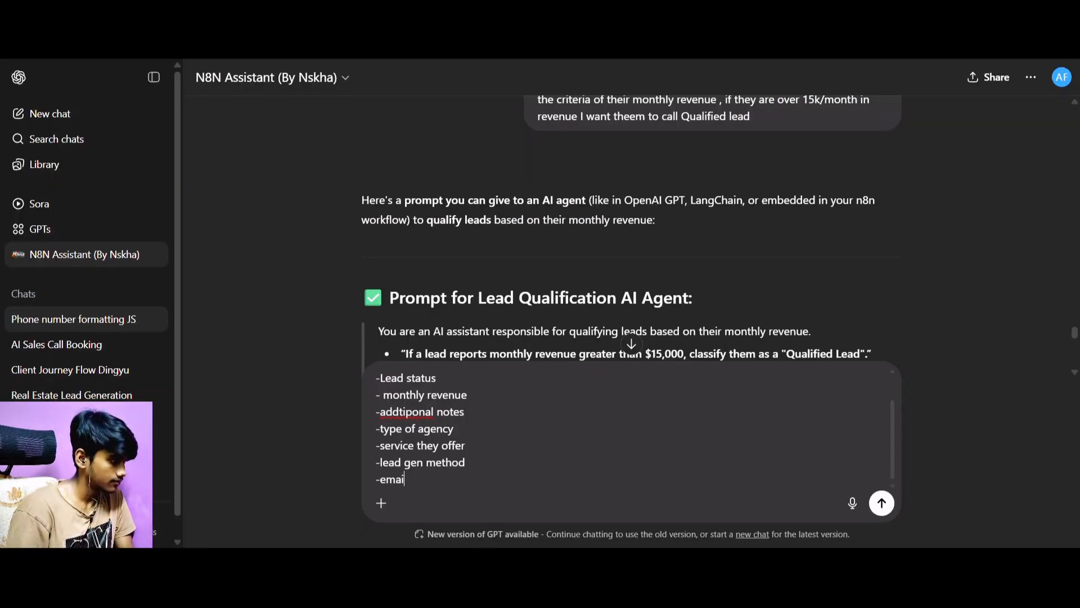
text(;l)
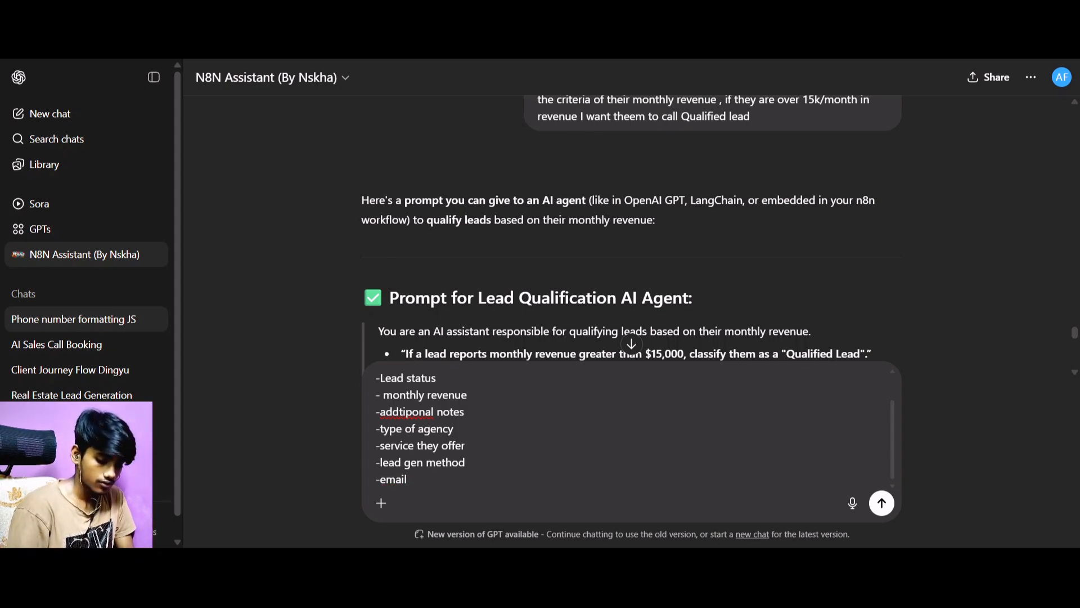
key(Return)
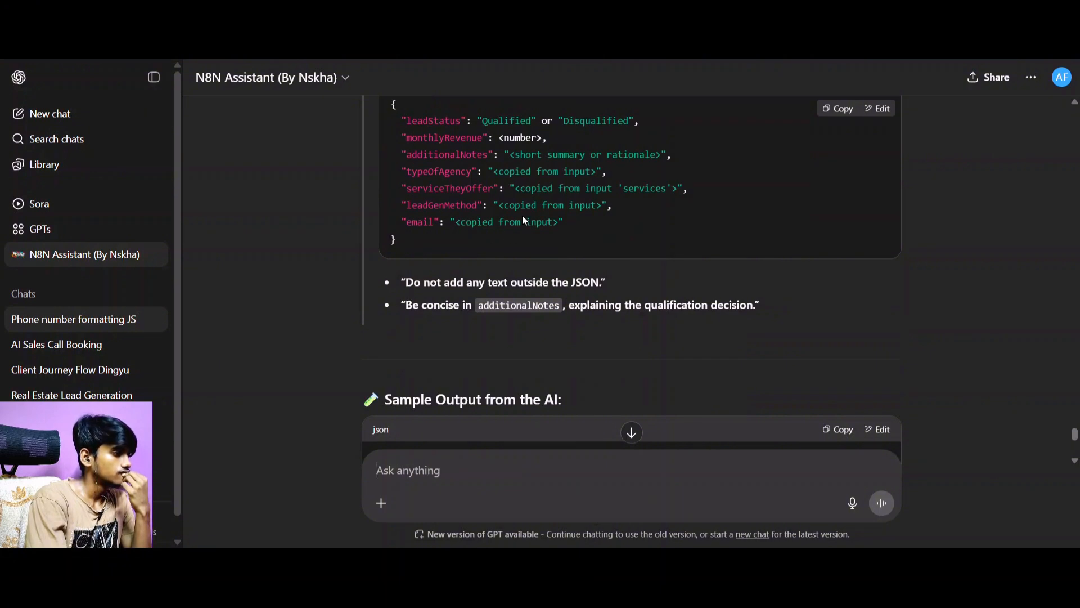
Begin a follow-up message with "Give me" and copy the sample output JSON from the reply.
scroll(522, 278, down, 5)
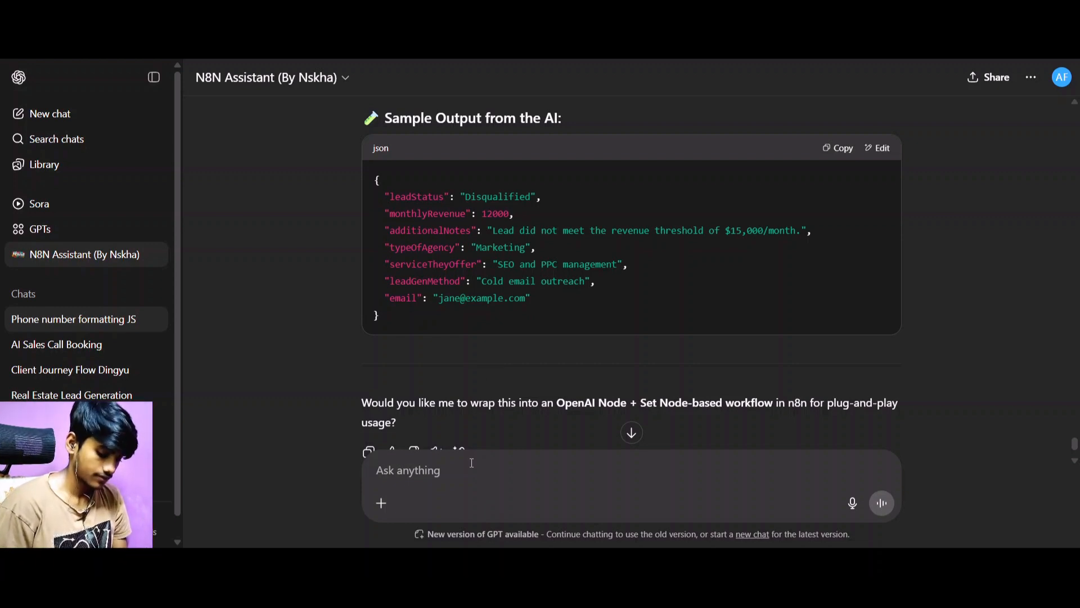
text(Give me)
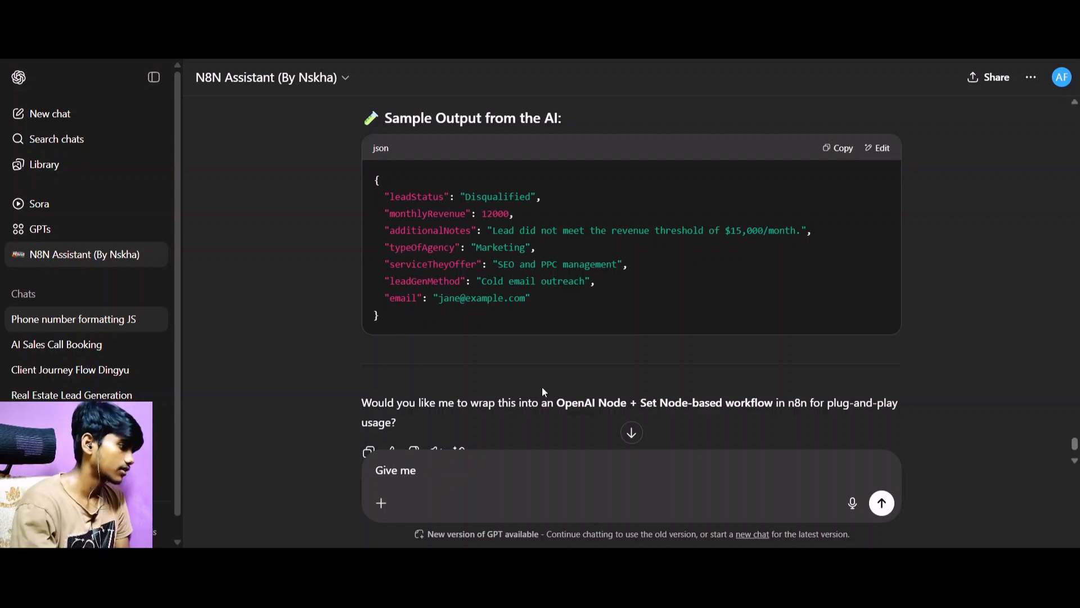
click(840, 148)
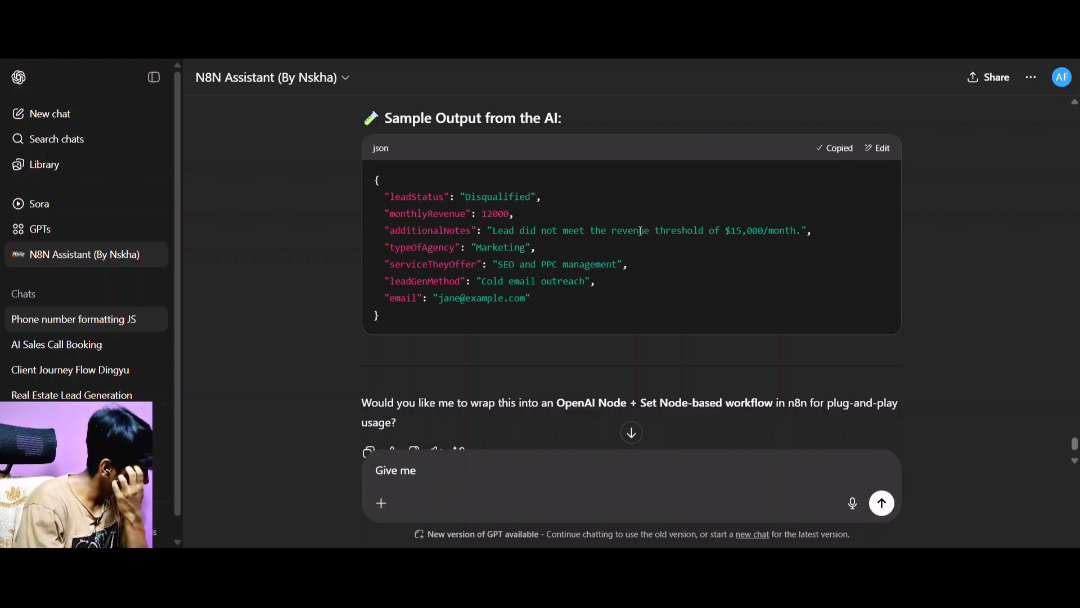
scroll(641, 231, up, 5)
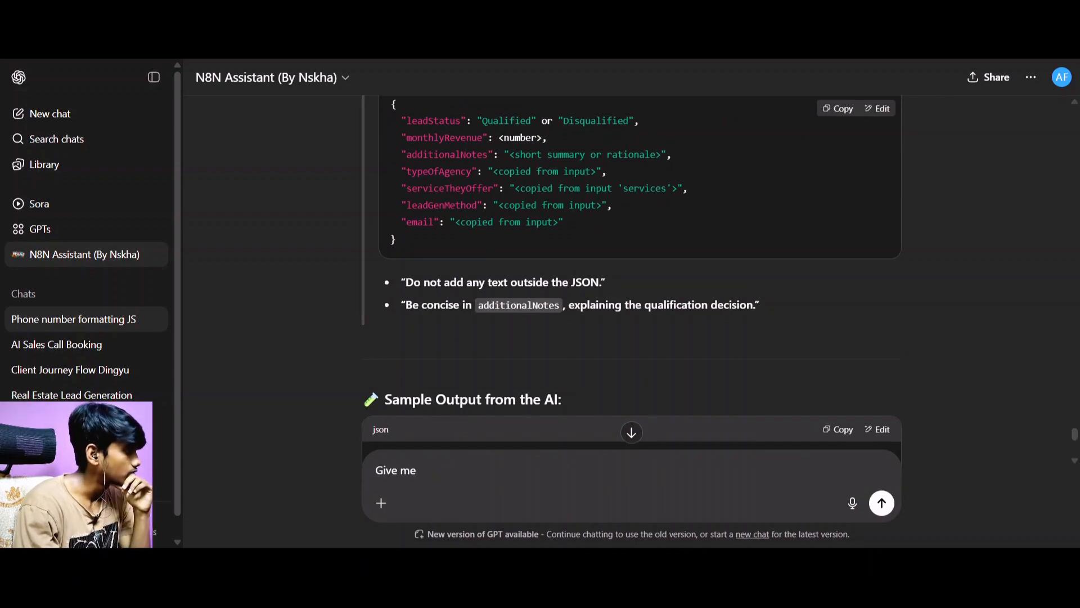
In n8n, attach a Structured Output Parser to the Basic LLM Chain and replace its JSON example with the copied sample output.
key(ctrl+Tab)
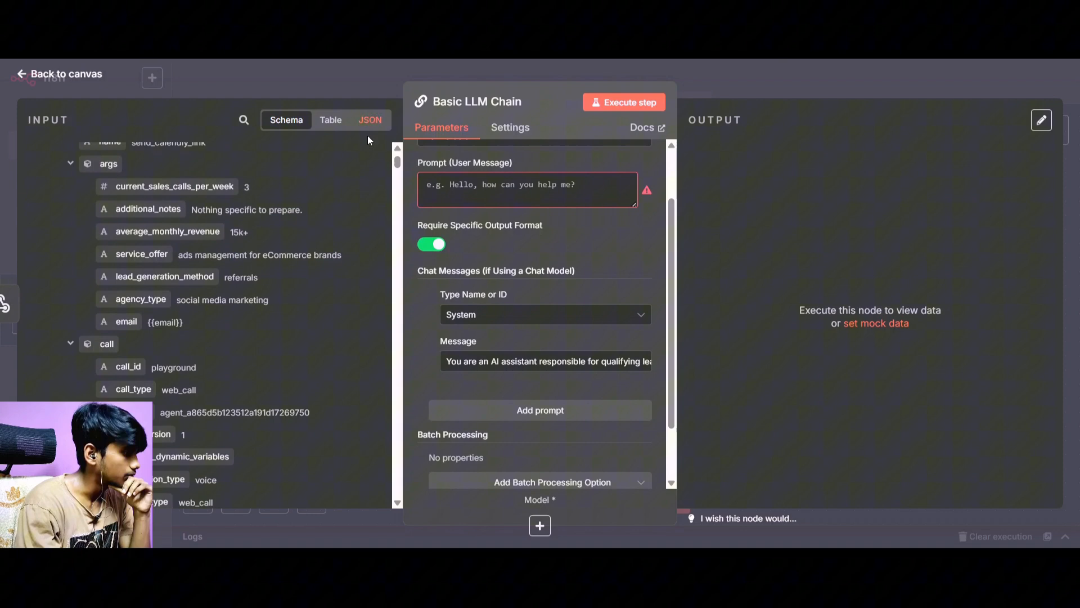
scroll(545, 340, down, 2)
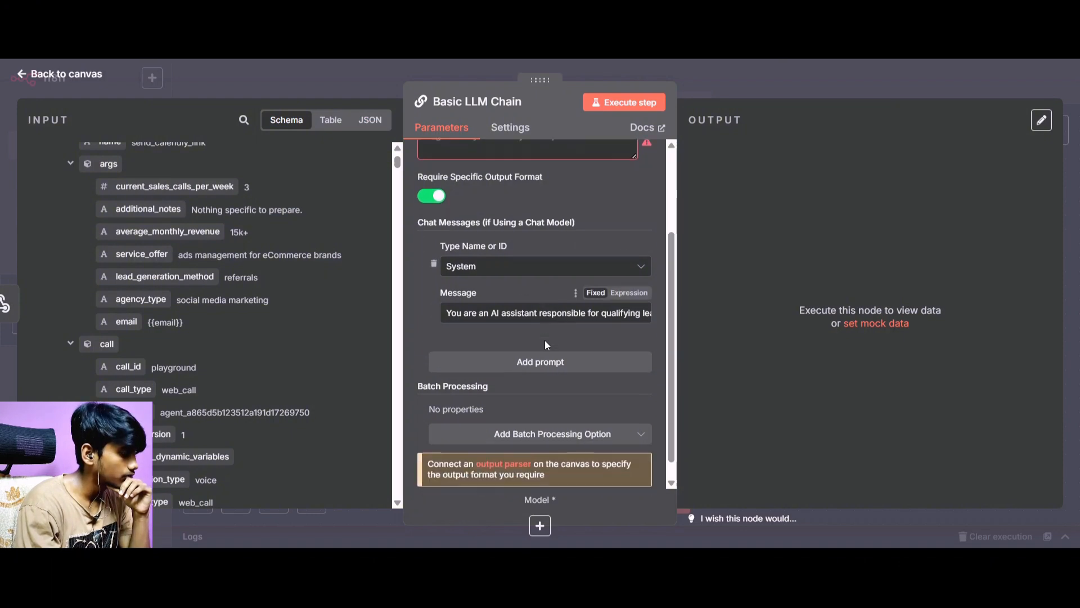
click(64, 75)
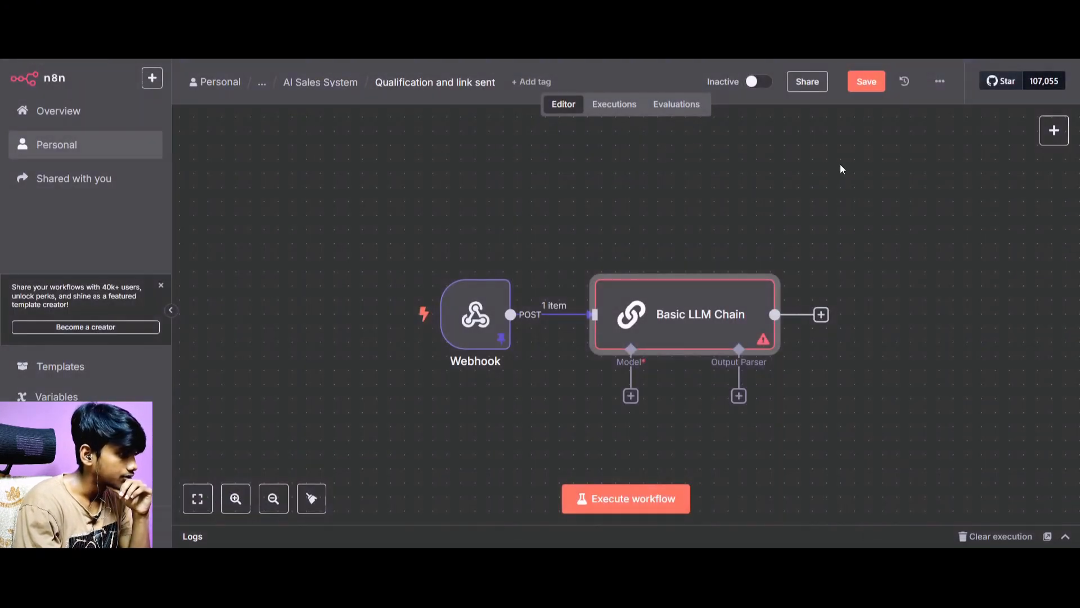
click(739, 397)
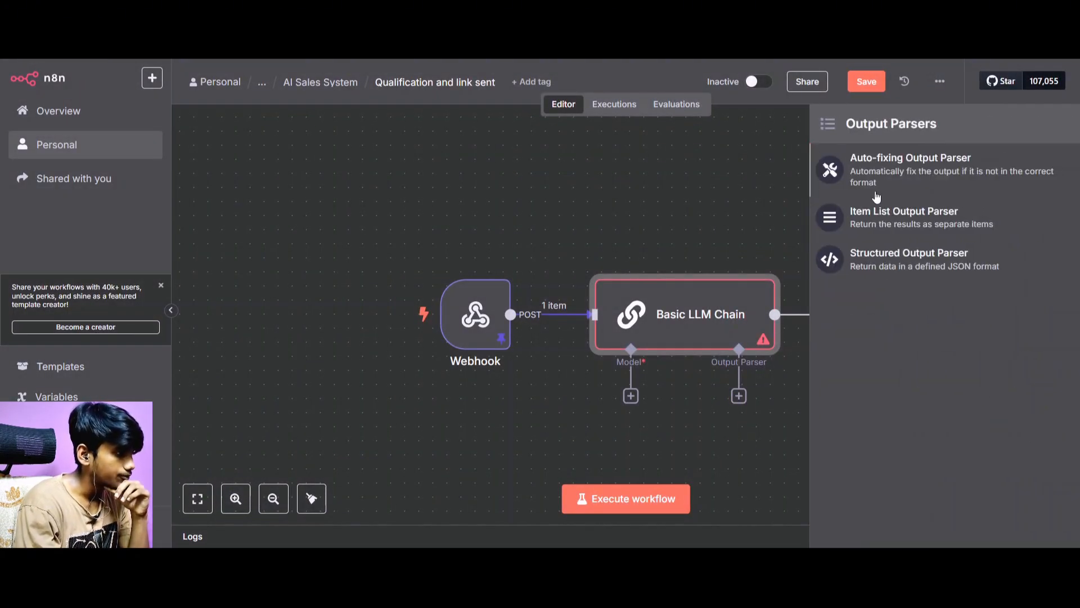
click(892, 270)
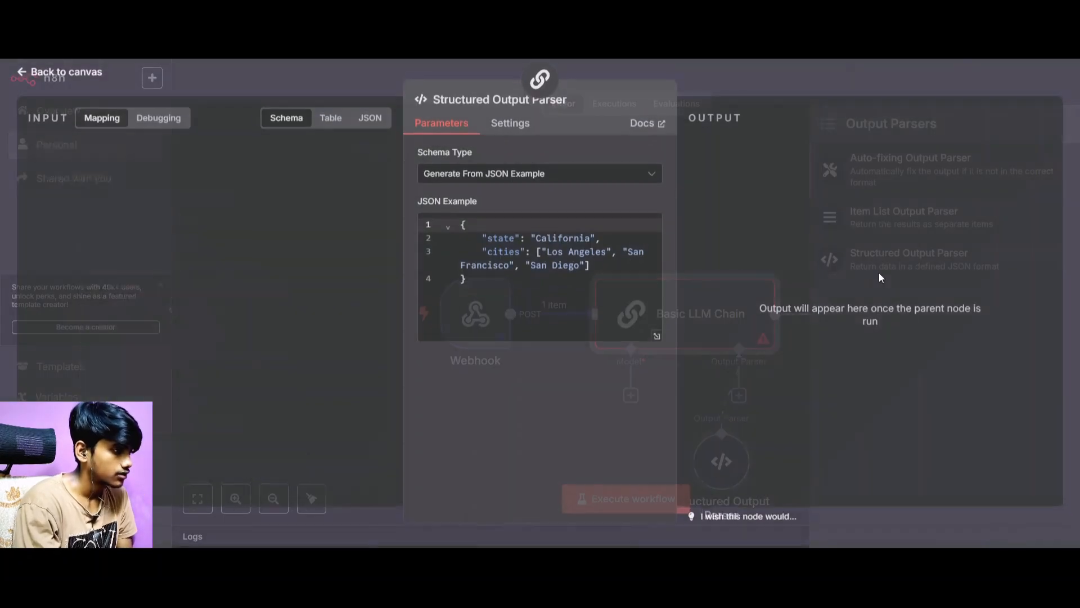
drag(526, 295, 429, 227)
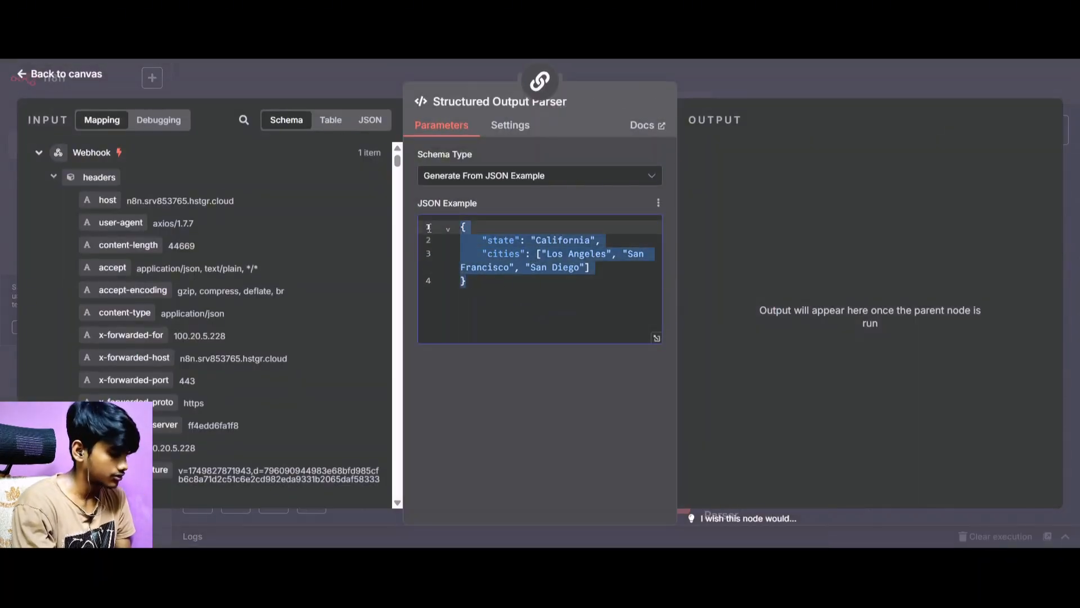
key(ctrl+v)
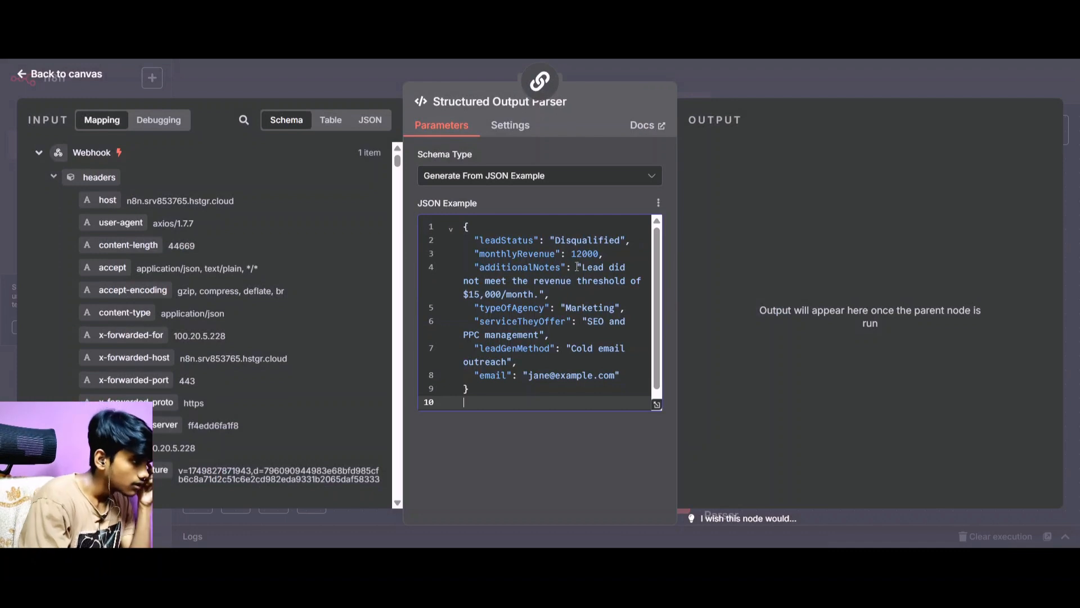
Set the monthlyRevenue value in the parser's JSON example to the string "$12k" and return to the canvas.
drag(570, 254, 602, 254)
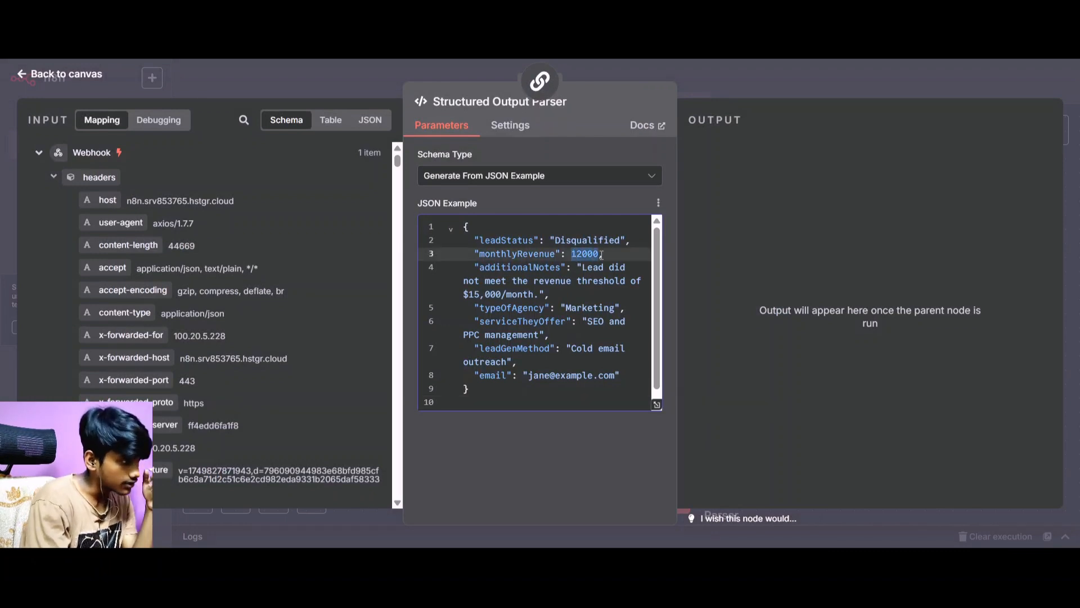
text(")
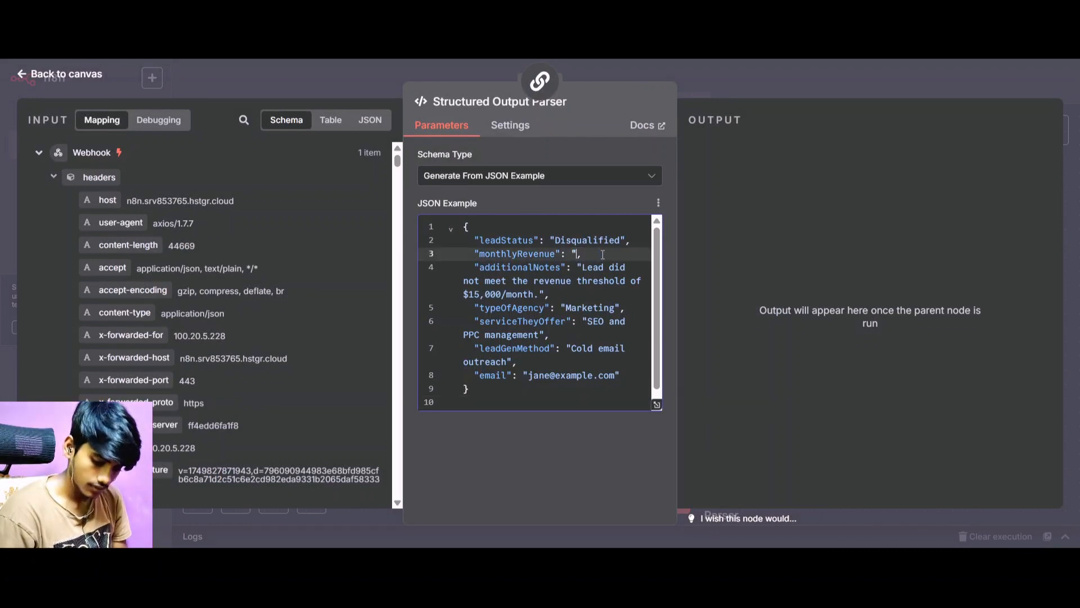
text($)
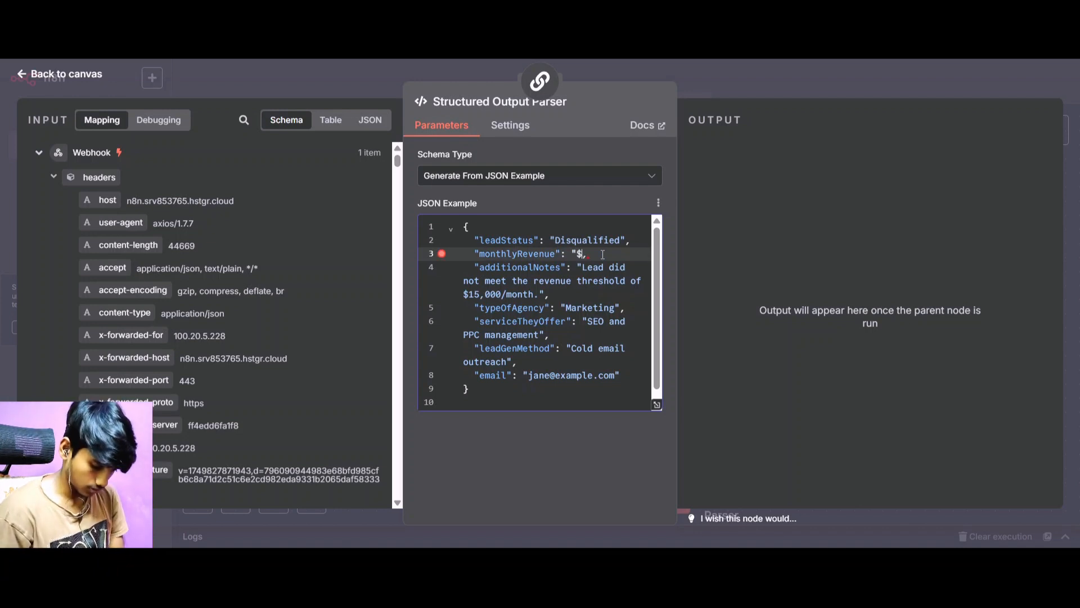
text(12)
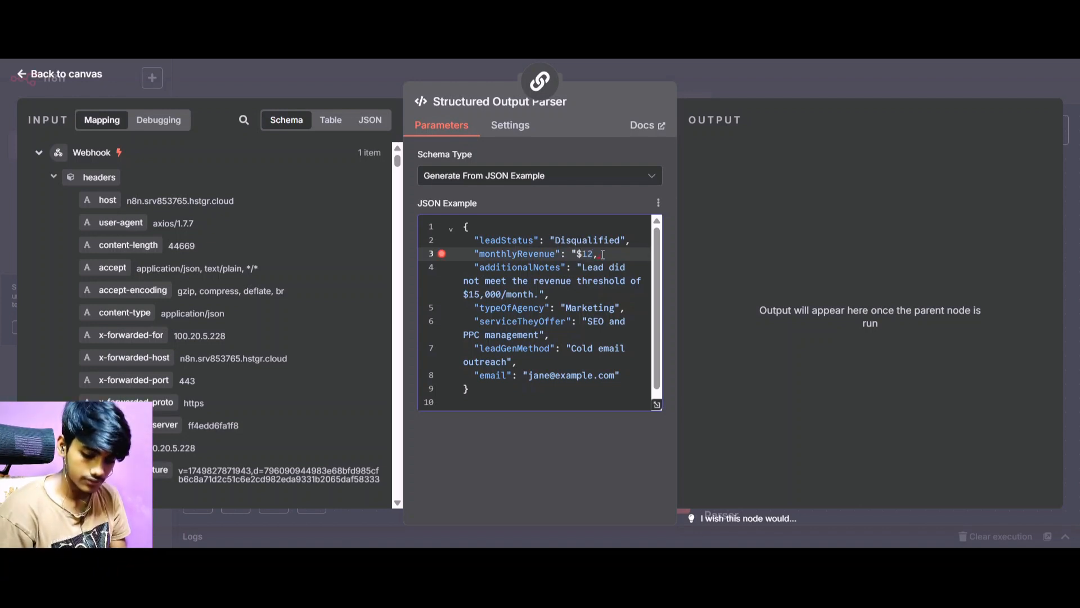
text(k")
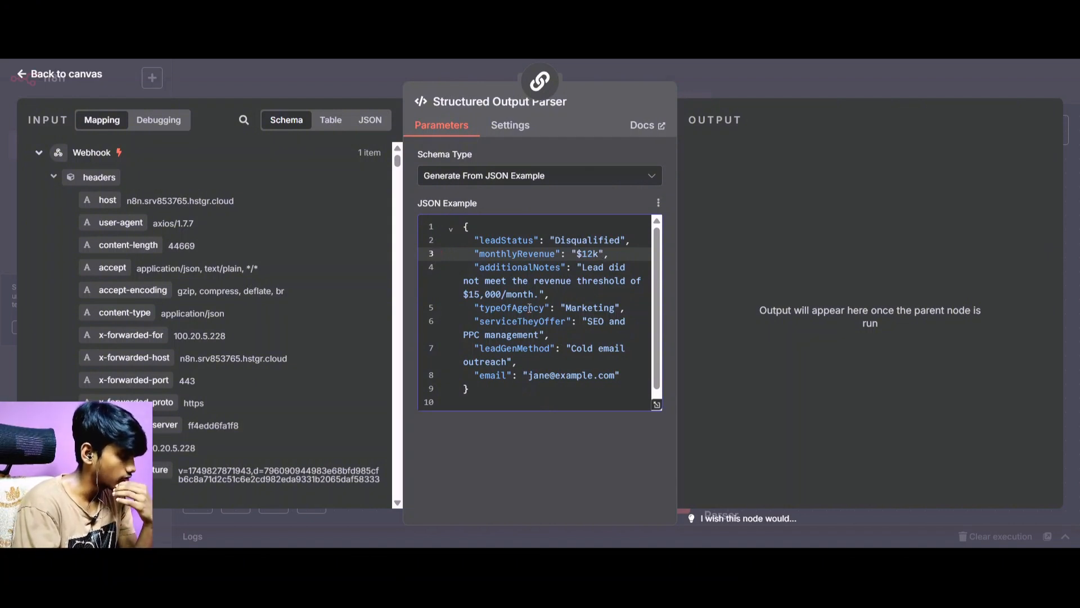
scroll(529, 309, down, 1)
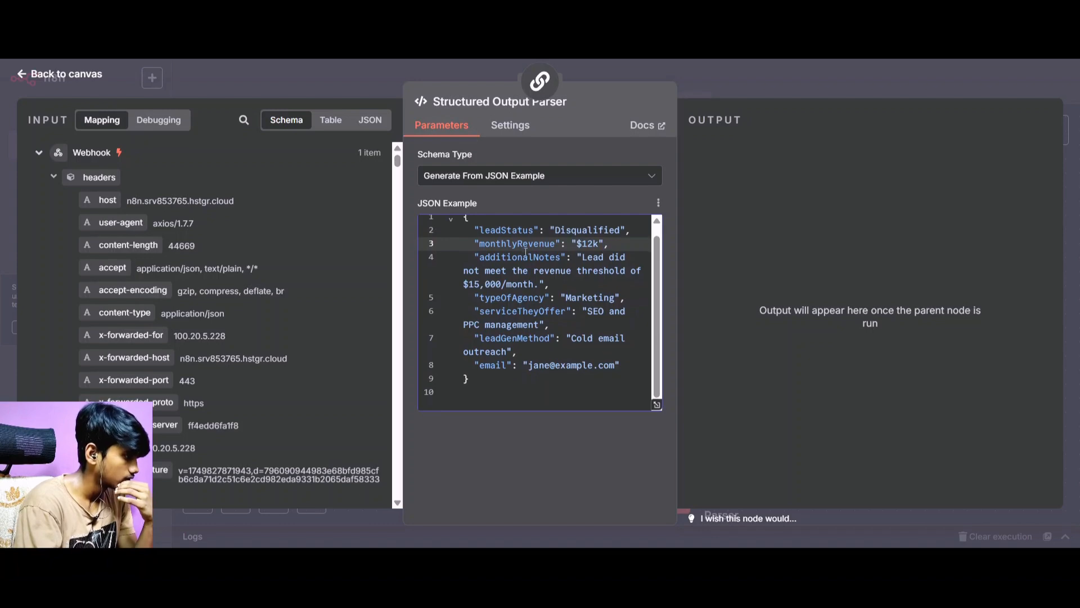
click(68, 80)
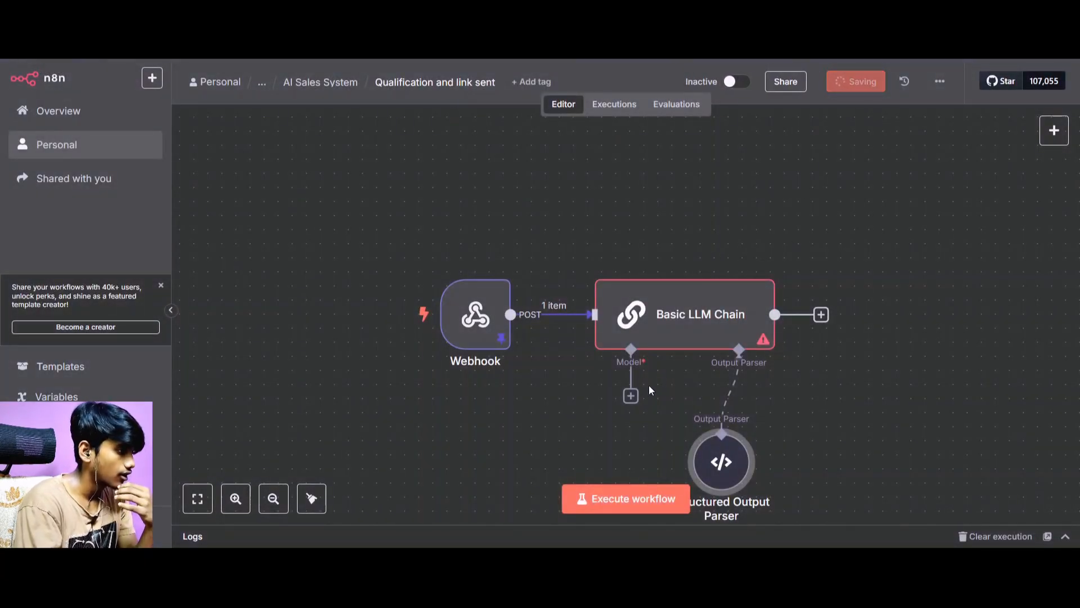
Attach an OpenAI Chat Model to the Basic LLM Chain and place its node below the chain, left of the Structured Output Parser.
click(631, 396)
scroll(875, 406, down, 5)
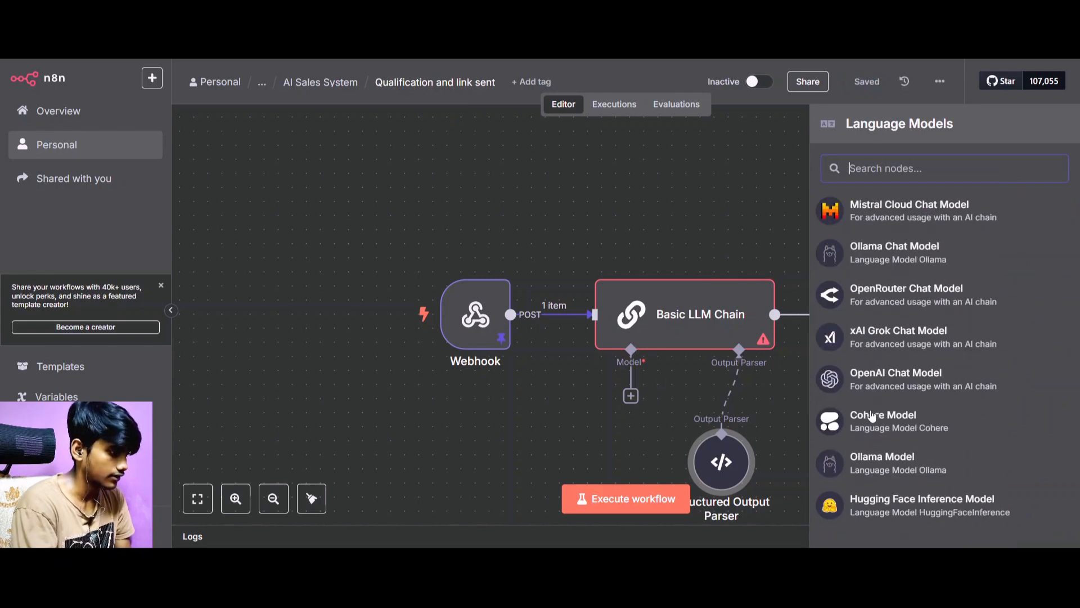
click(880, 363)
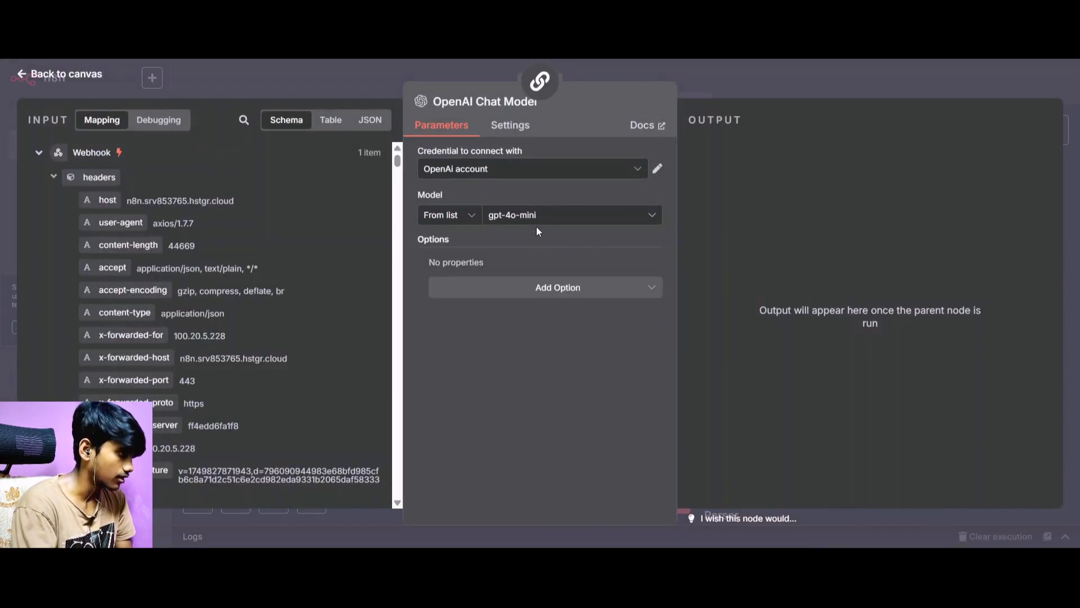
click(536, 220)
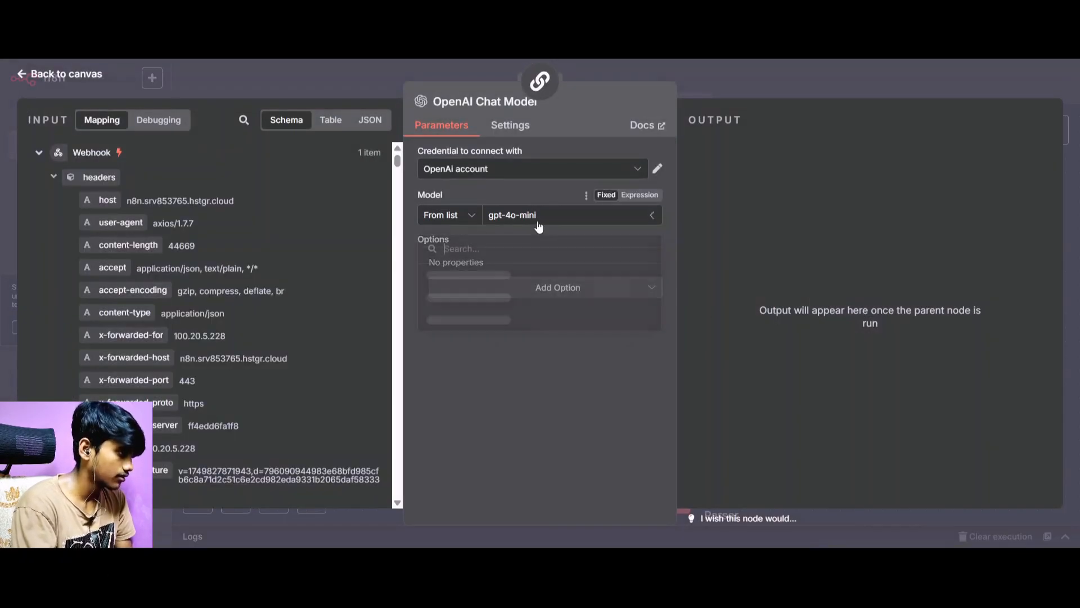
click(45, 74)
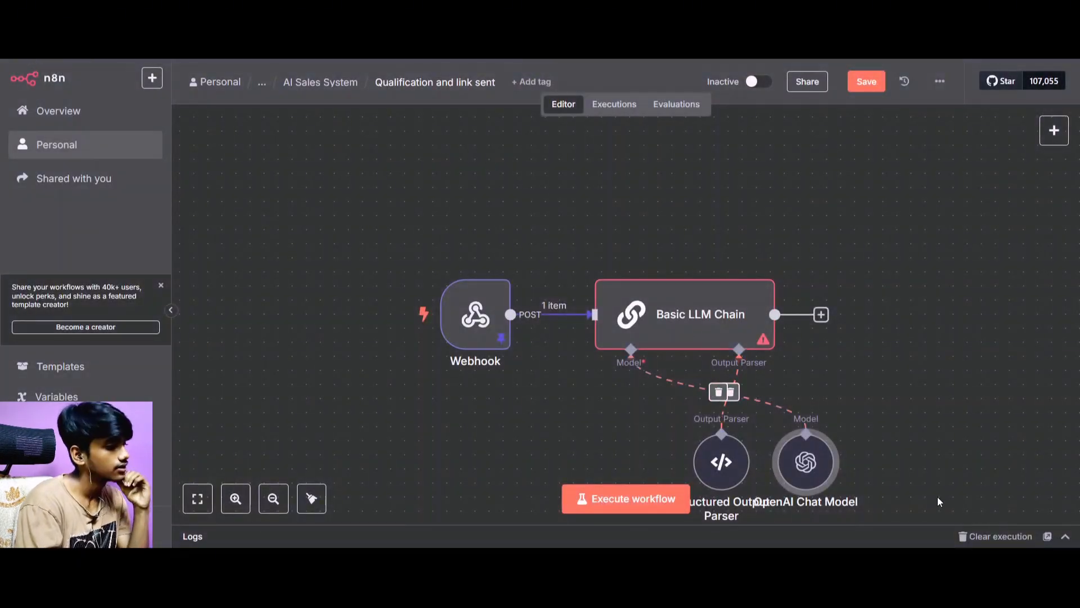
drag(806, 462, 553, 448)
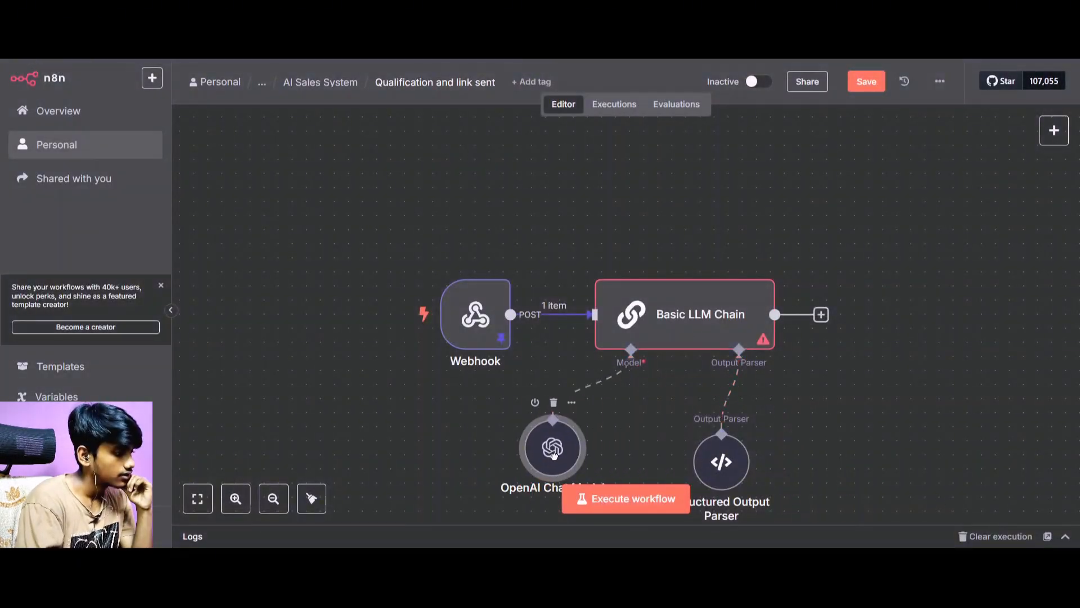
Open the Basic LLM Chain and examine the webhook's input fields alongside the empty user prompt.
double_click(676, 298)
click(455, 259)
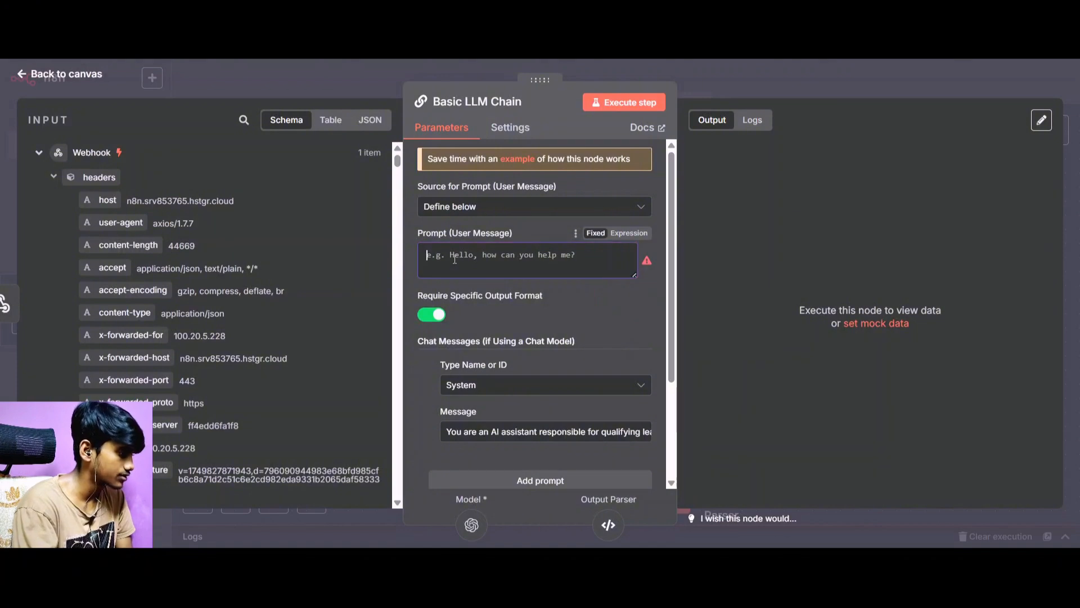
scroll(197, 316, down, 10)
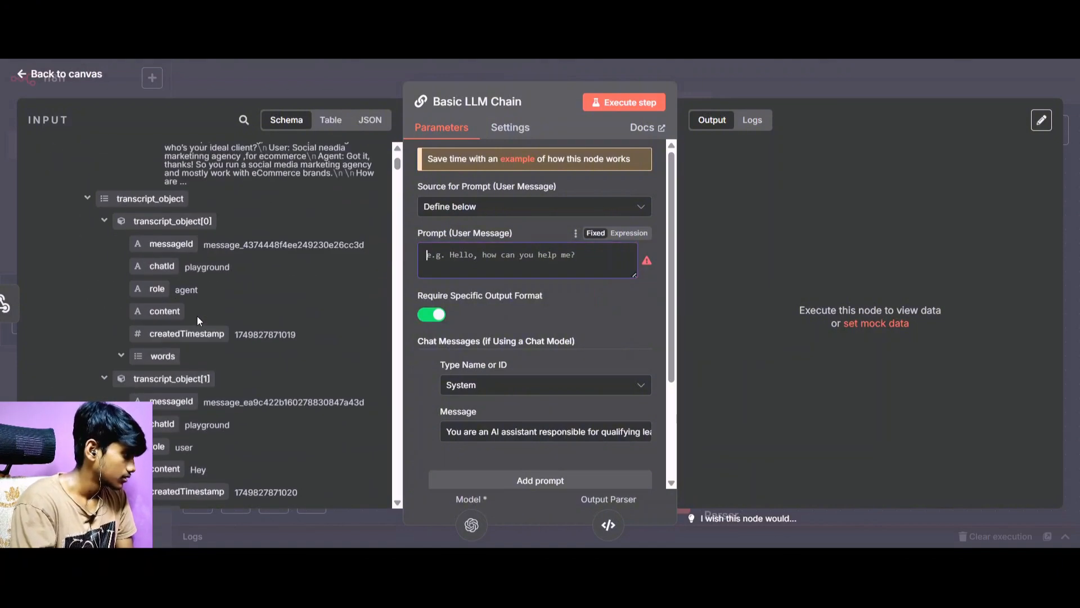
scroll(198, 317, up, 6)
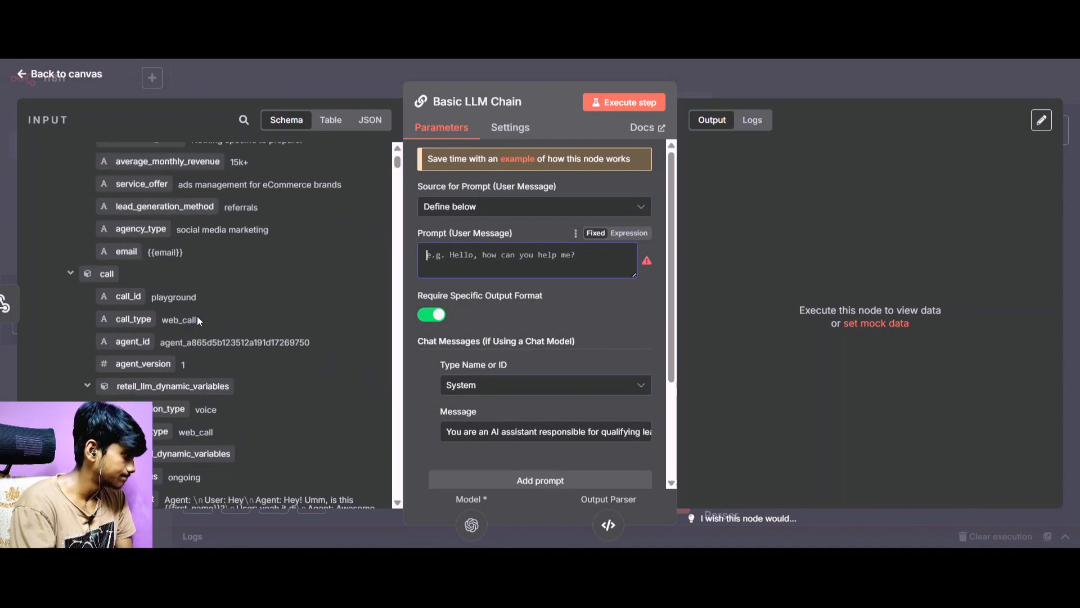
scroll(197, 315, up, 10)
scroll(197, 315, down, 3)
scroll(338, 264, down, 1)
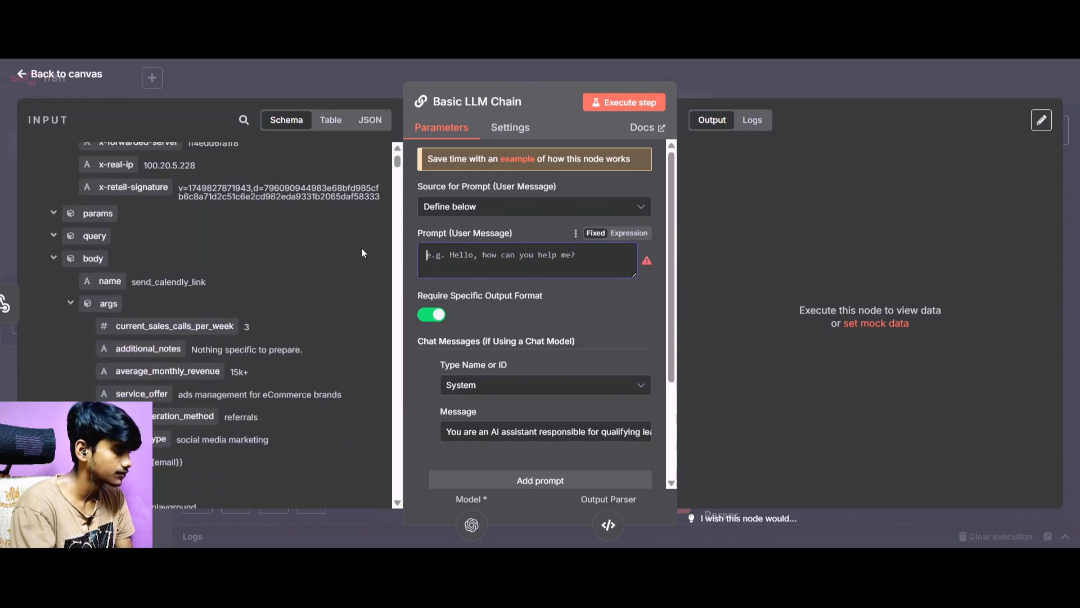
scroll(611, 366, down, 1)
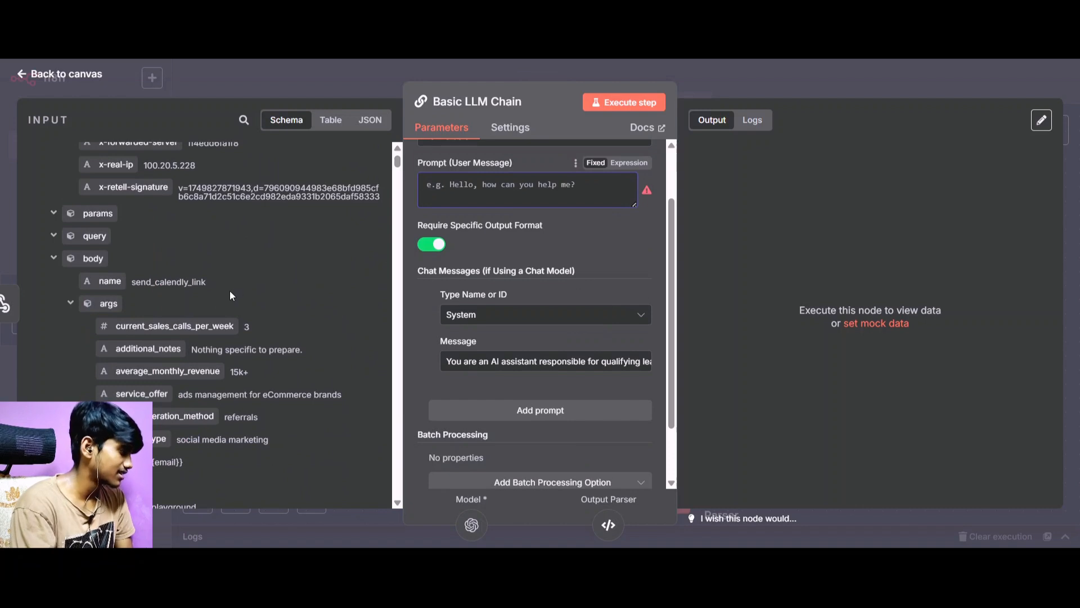
key(ctrl+Tab)
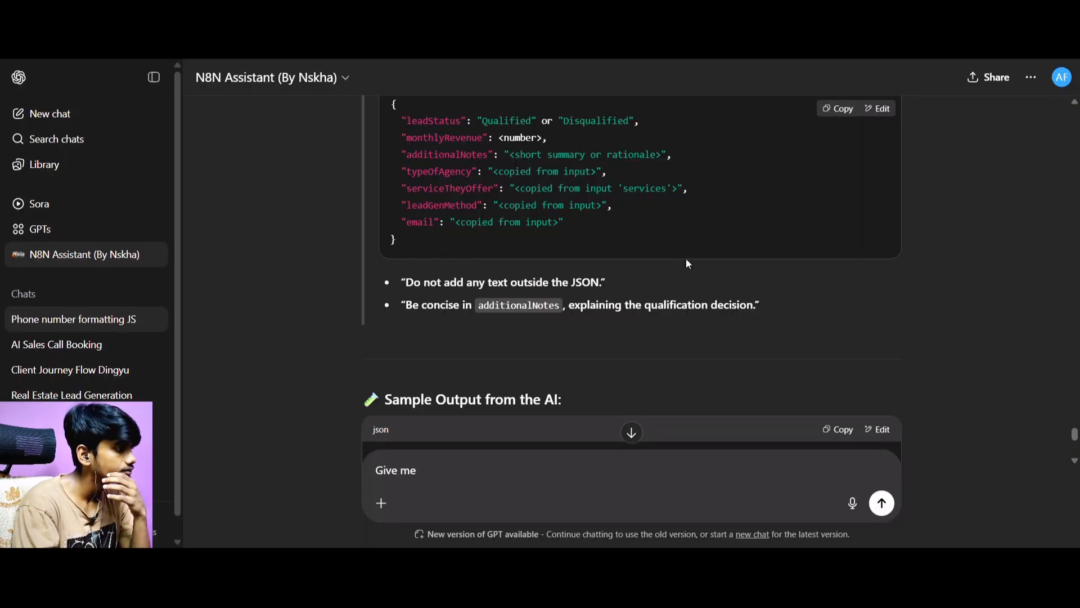
scroll(529, 297, down, 6)
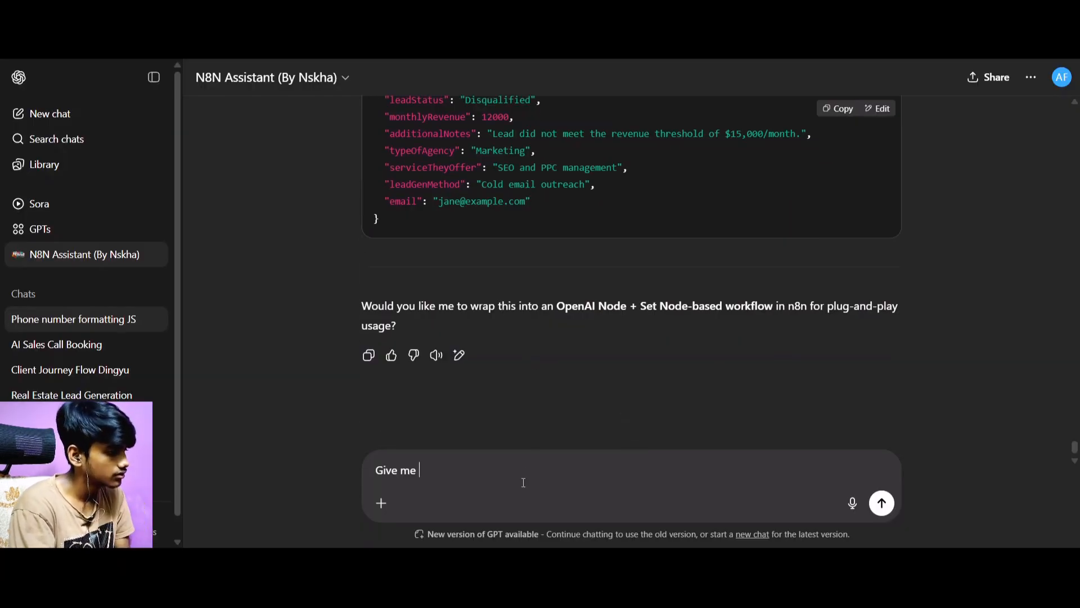
scroll(450, 175, up, 3)
scroll(445, 309, down, 3)
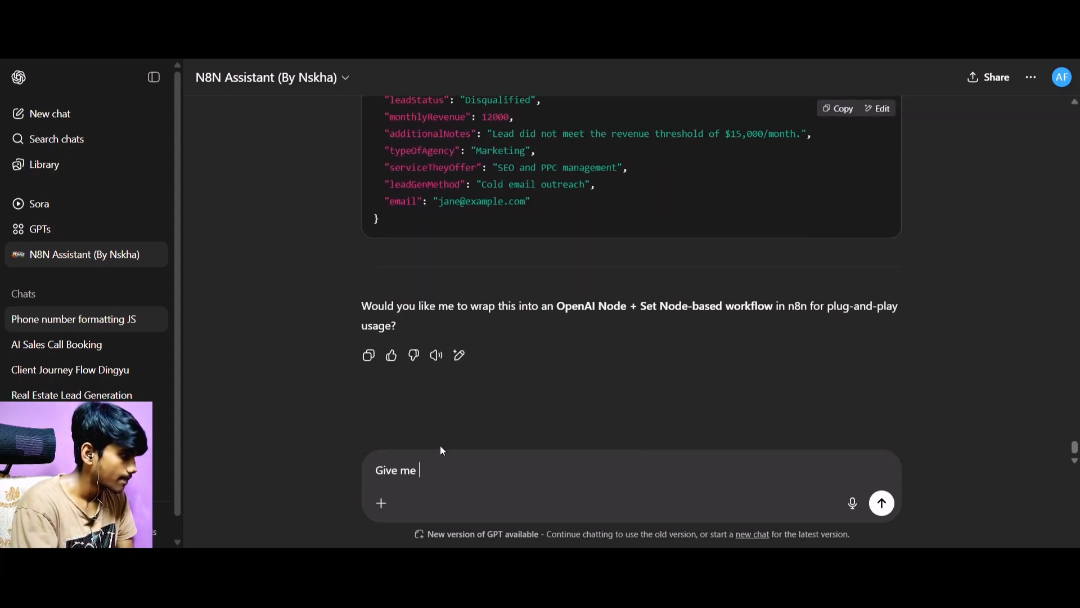
drag(431, 471, 315, 471)
key(BackSpace)
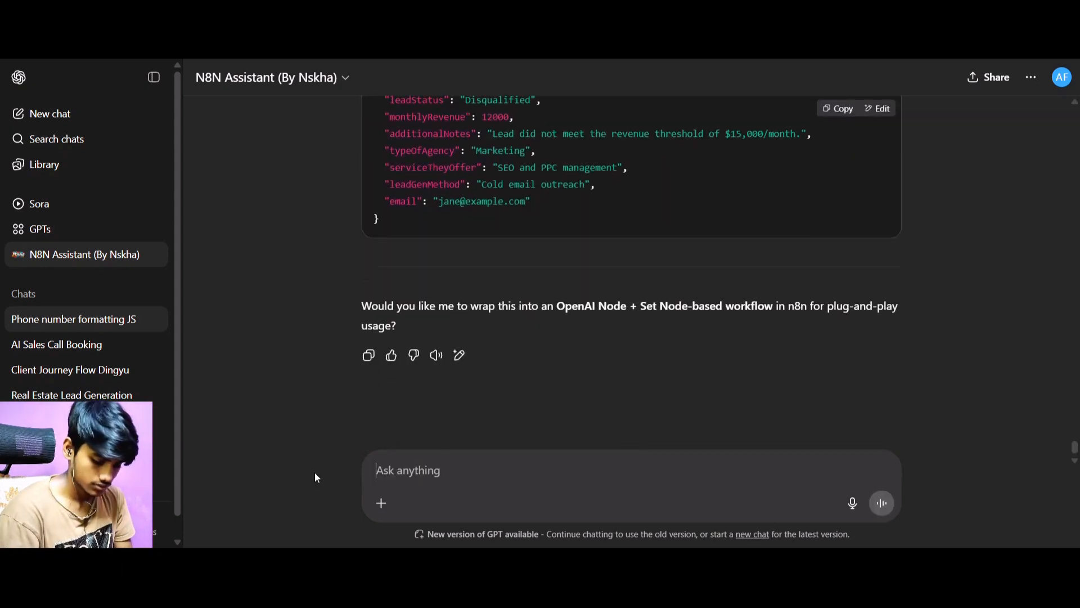
text(Iwant)
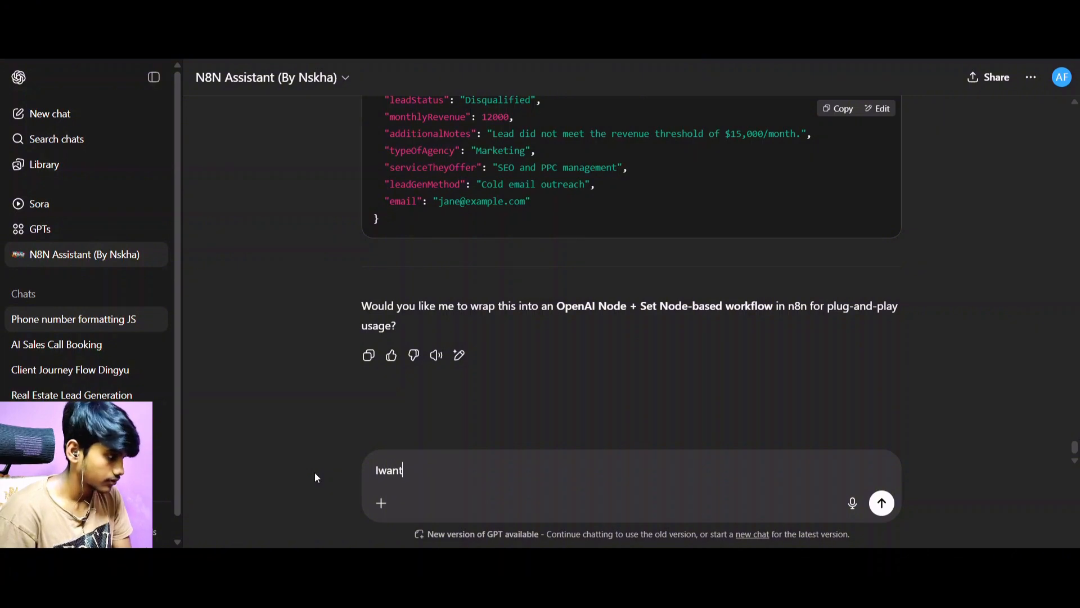
key(BackSpace)
key(BackSpace)
key(BackSpace)
key(BackSpace)
key(BackSpace)
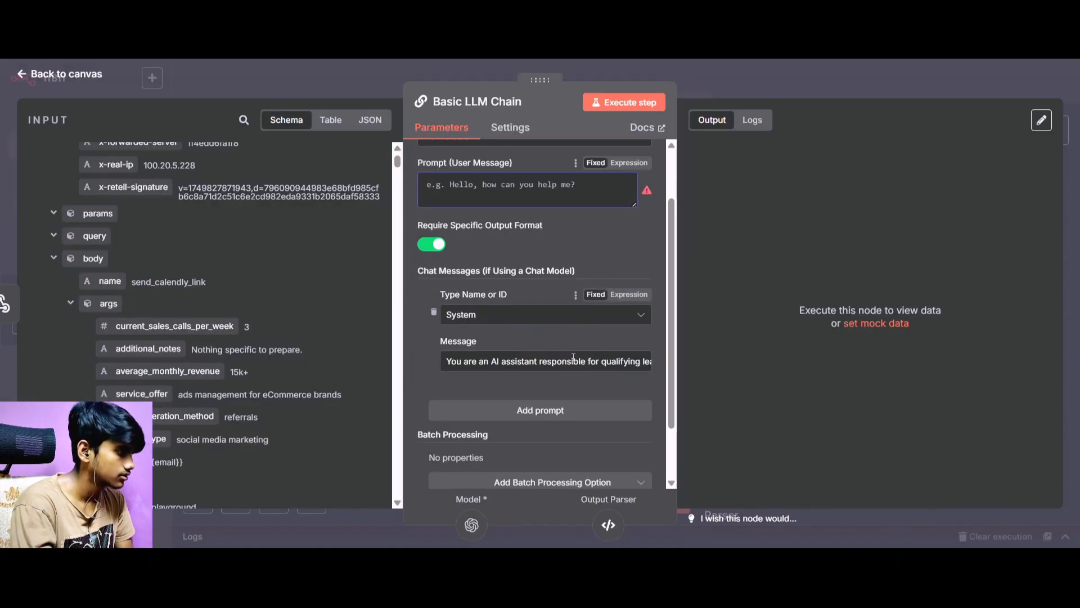
Move the Structured Output Parser node further right and add a "monthly_sales_call" key after the email in its JSON example.
scroll(574, 358, down, 3)
click(54, 74)
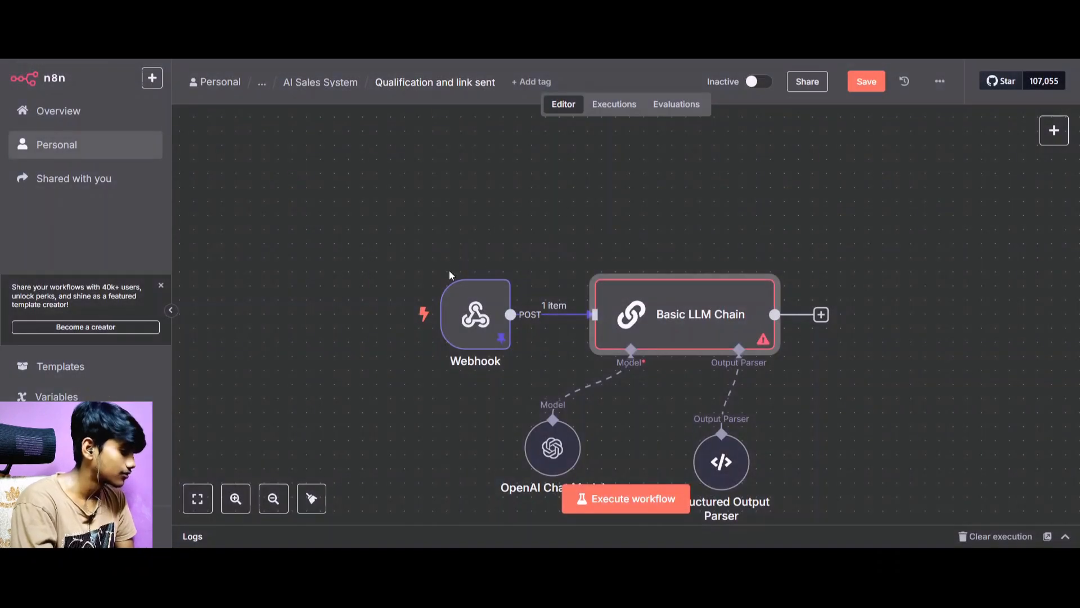
drag(721, 460, 820, 433)
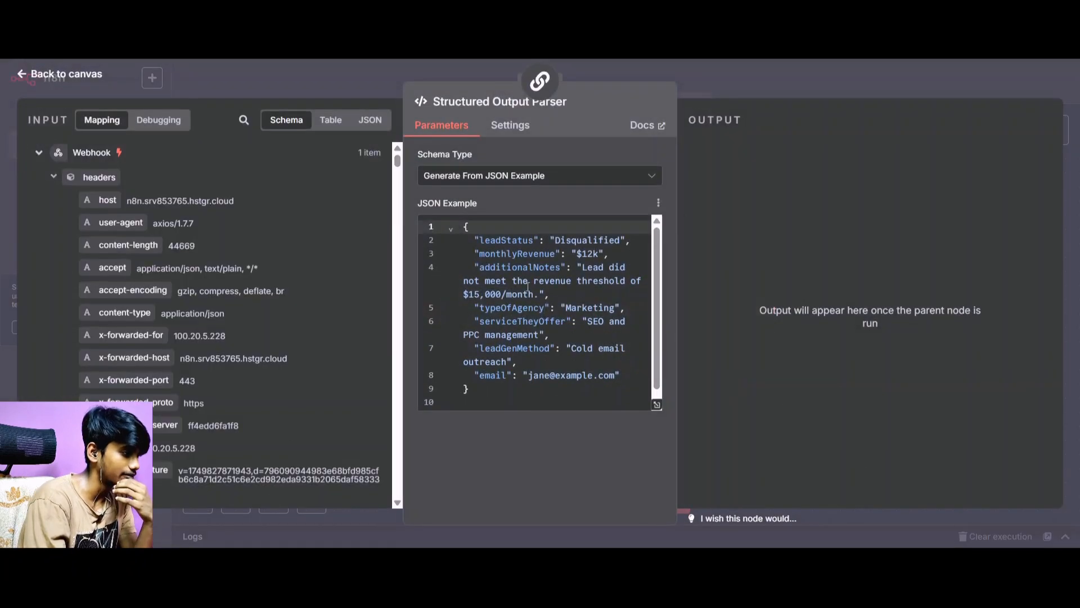
click(629, 380)
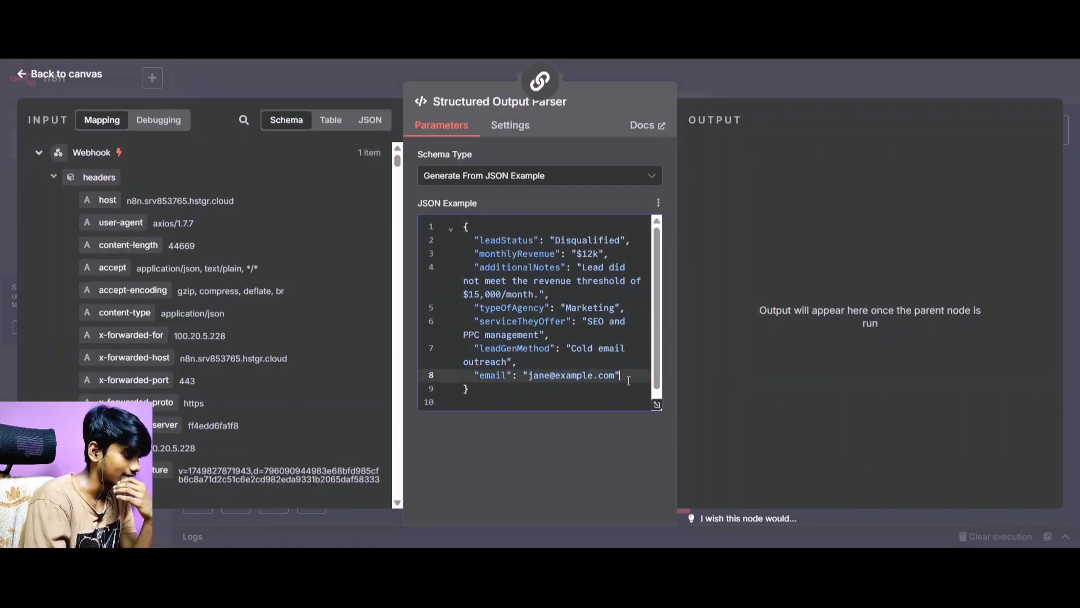
text(,)
key(Return)
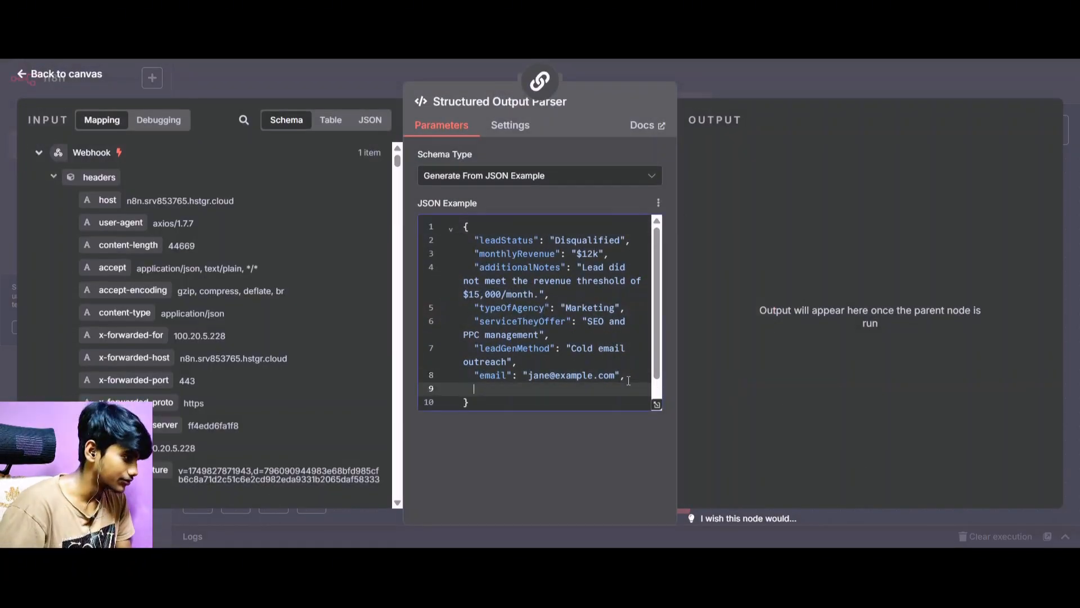
text("monthly_sales_call)
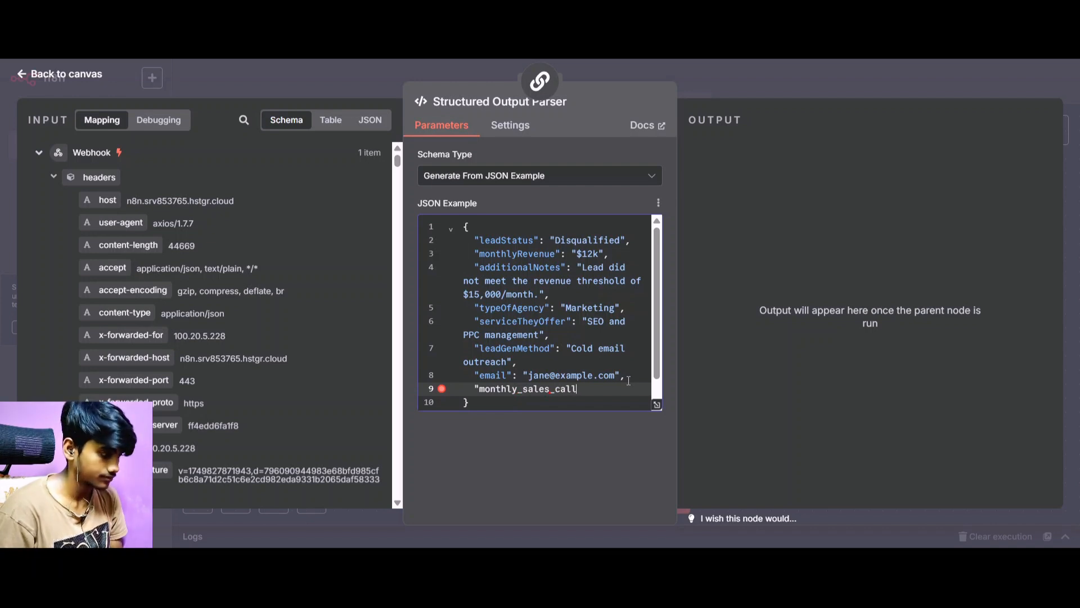
text(": "2-3")
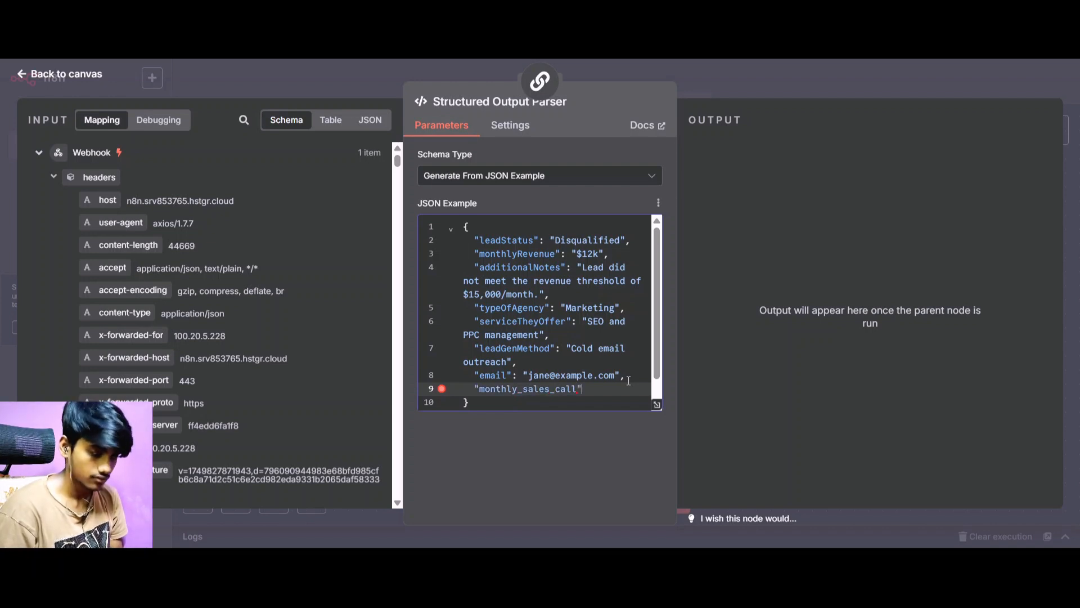
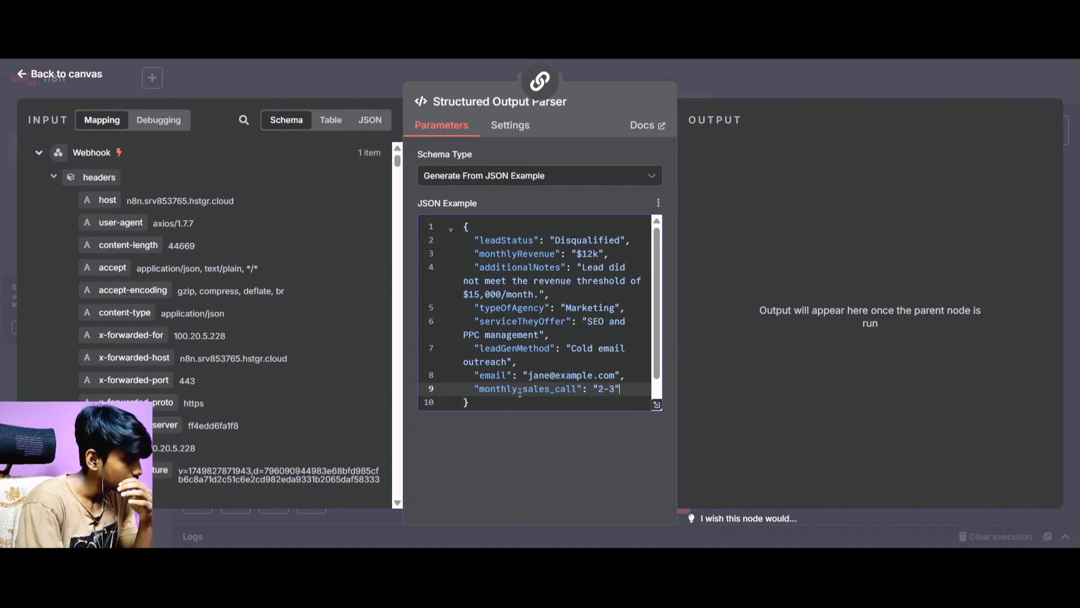
Rename the "monthly_sales_call" key in the parser's JSON example to "weekly_sales_call", return to the canvas and save the workflow.
drag(520, 388, 490, 394)
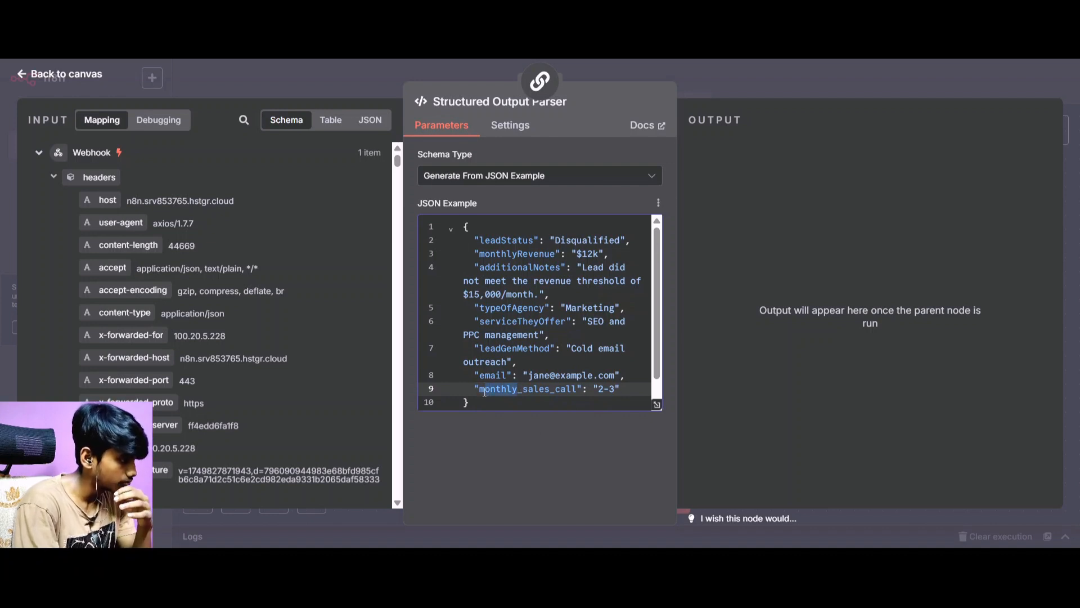
text(weeklyu)
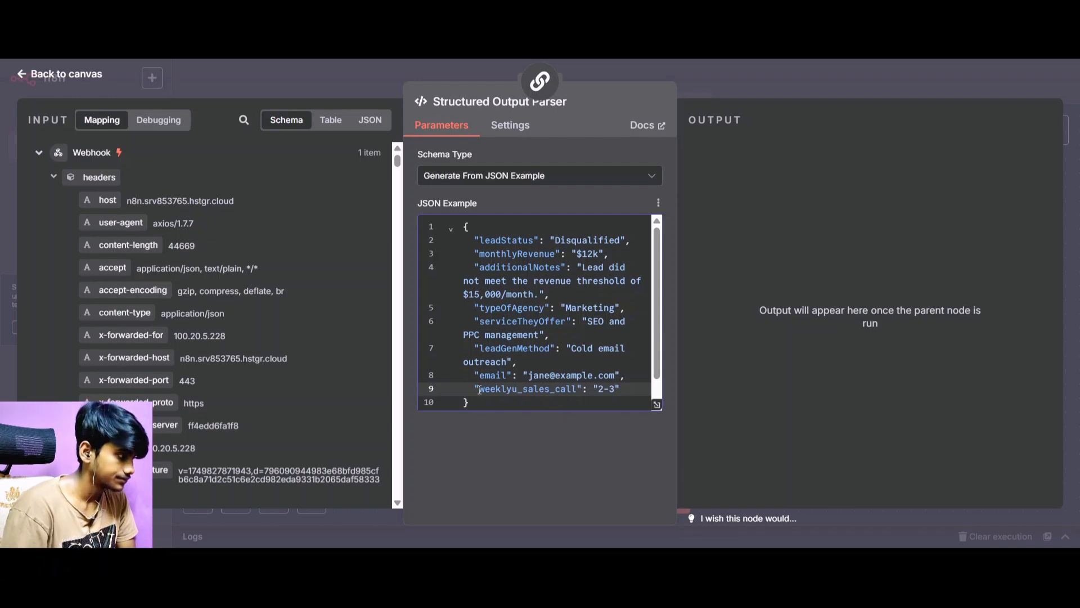
key(BackSpace)
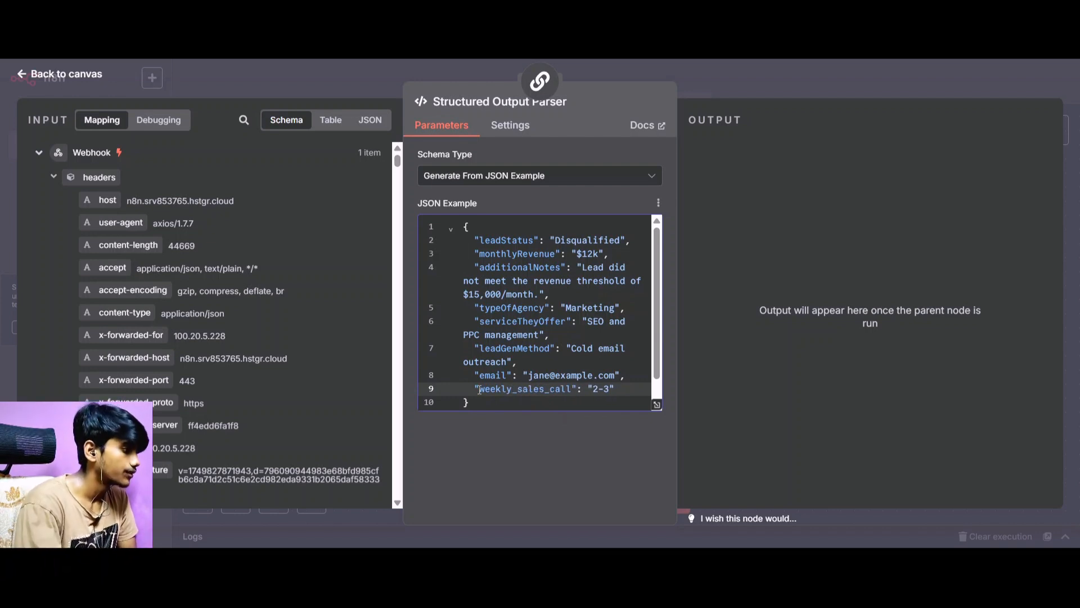
scroll(527, 321, down, 1)
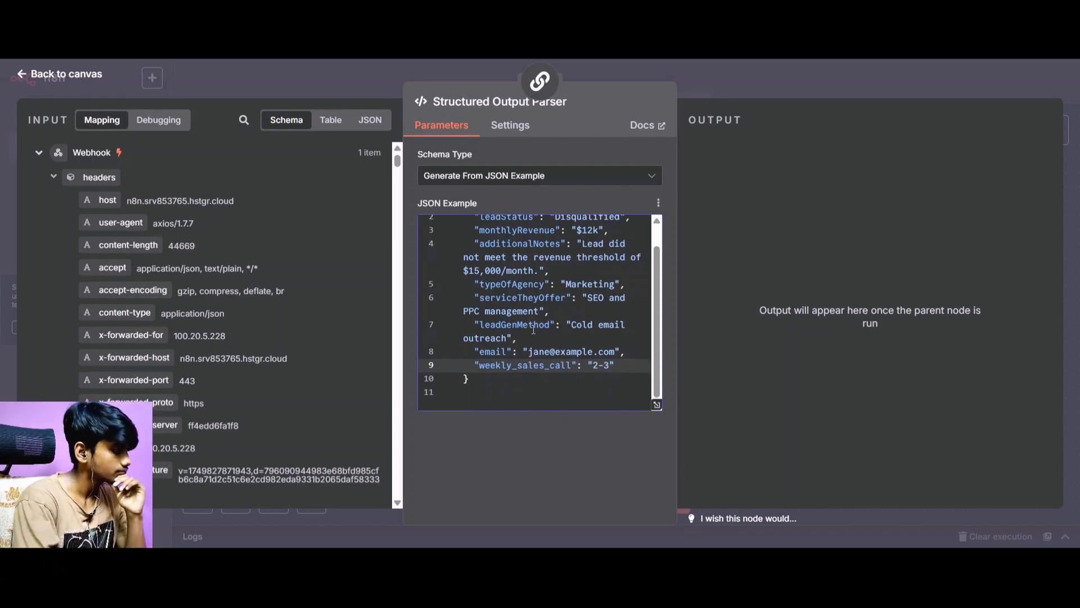
scroll(534, 329, up, 1)
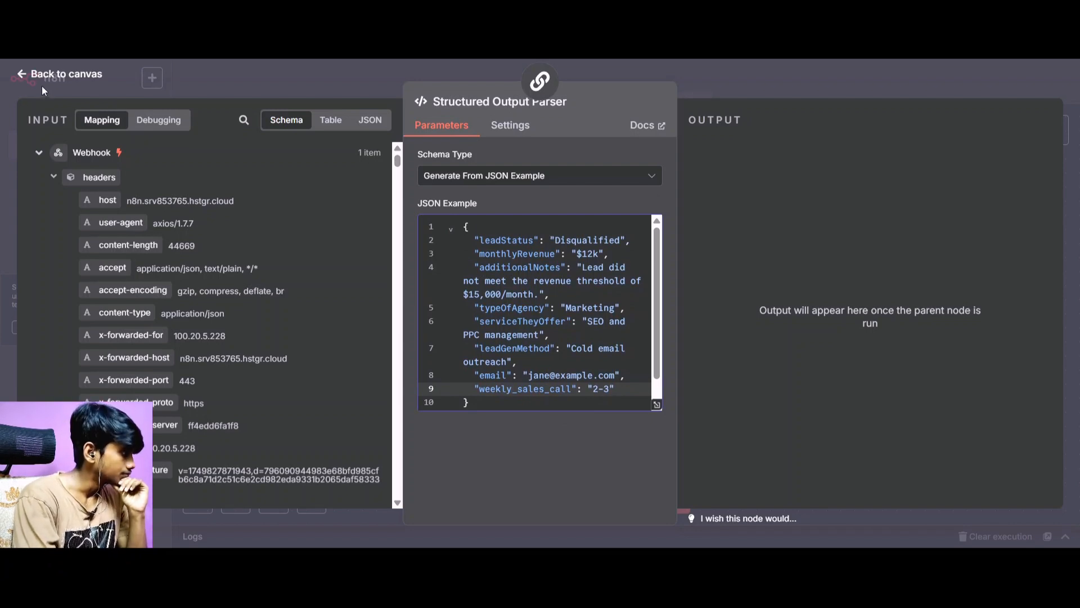
click(70, 76)
click(870, 81)
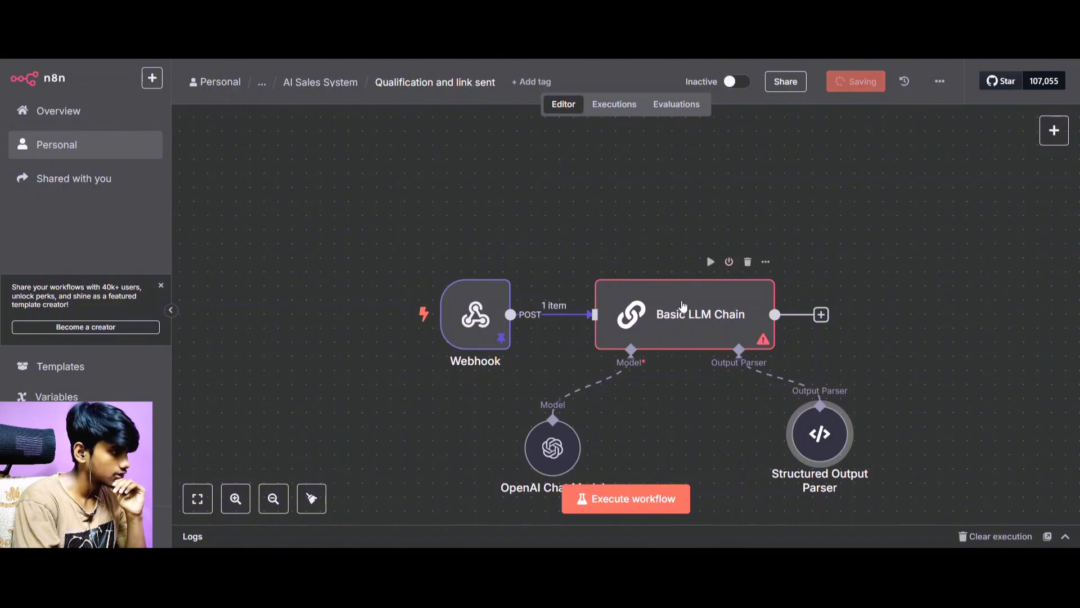
Open the Basic LLM Chain and start its user prompt with "Weekly sales call:" followed by the webhook's current_sales_calls_per_week field.
double_click(684, 308)
click(450, 258)
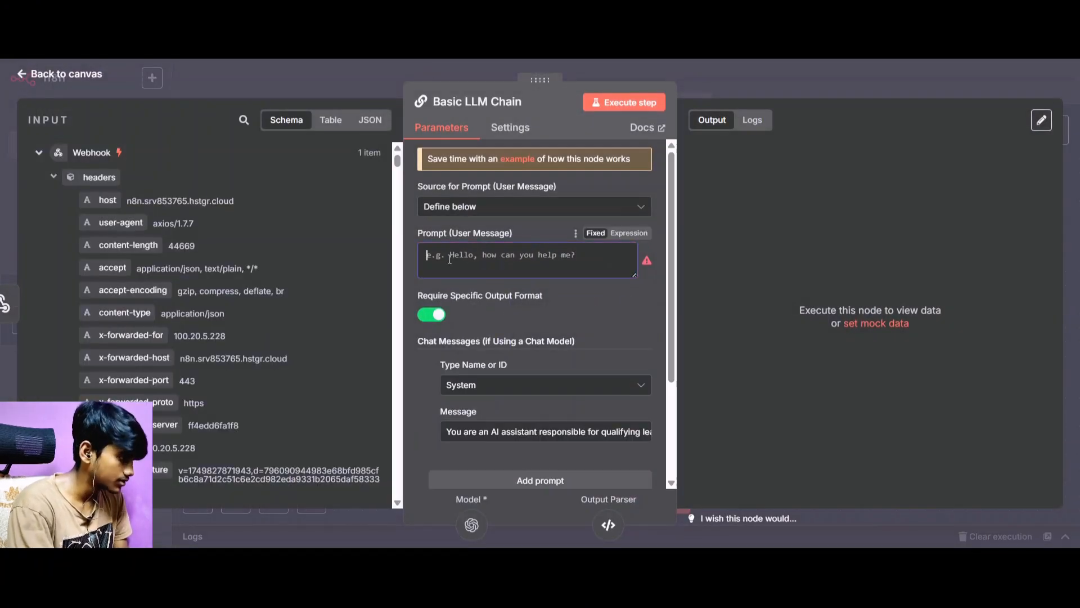
scroll(133, 294, down, 15)
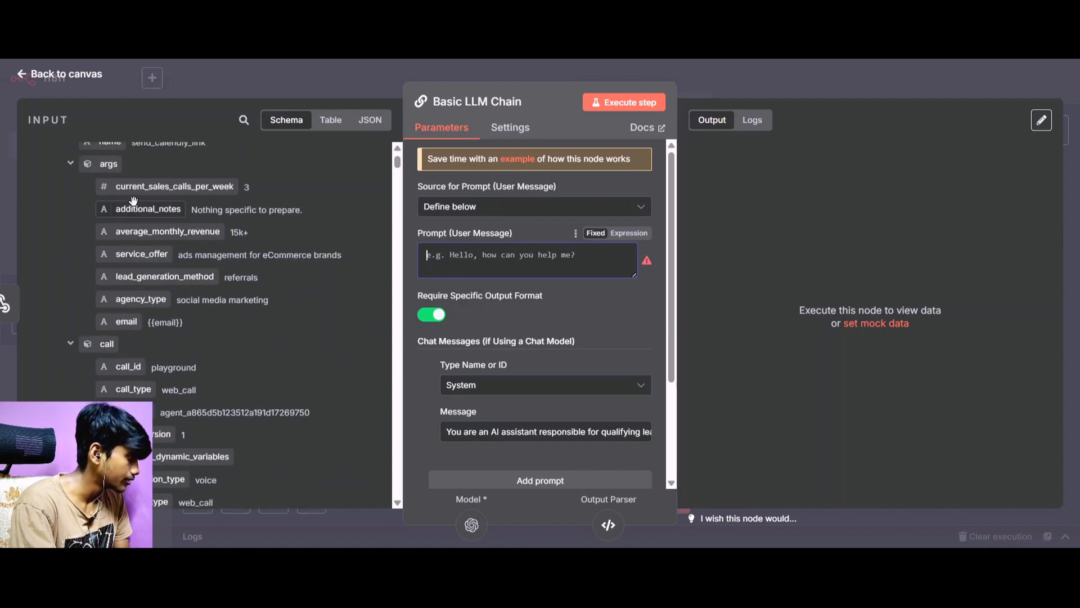
drag(135, 186, 433, 252)
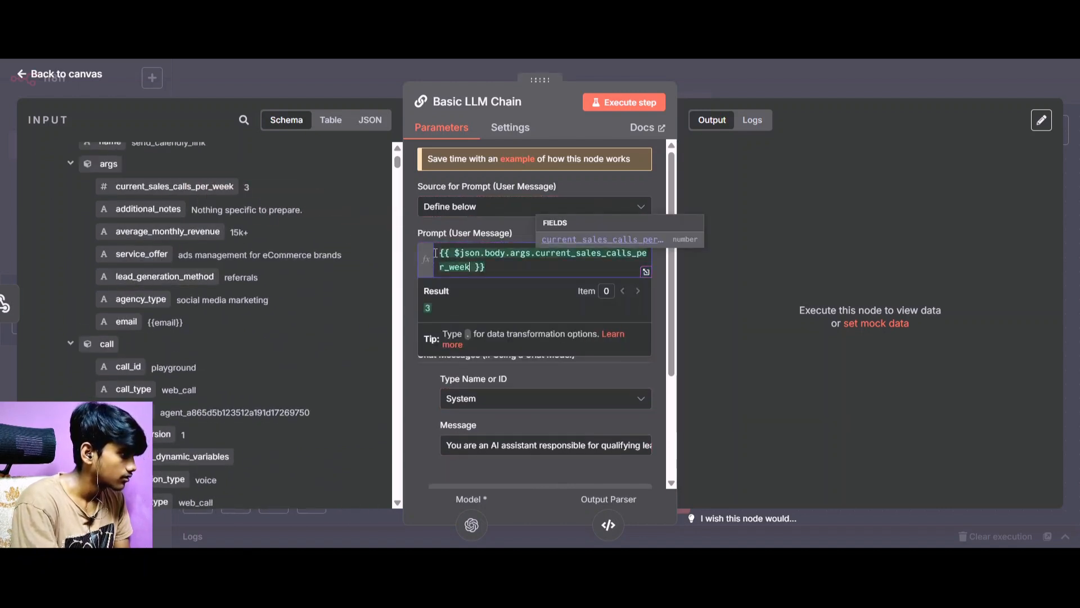
click(438, 253)
text(Weekly )
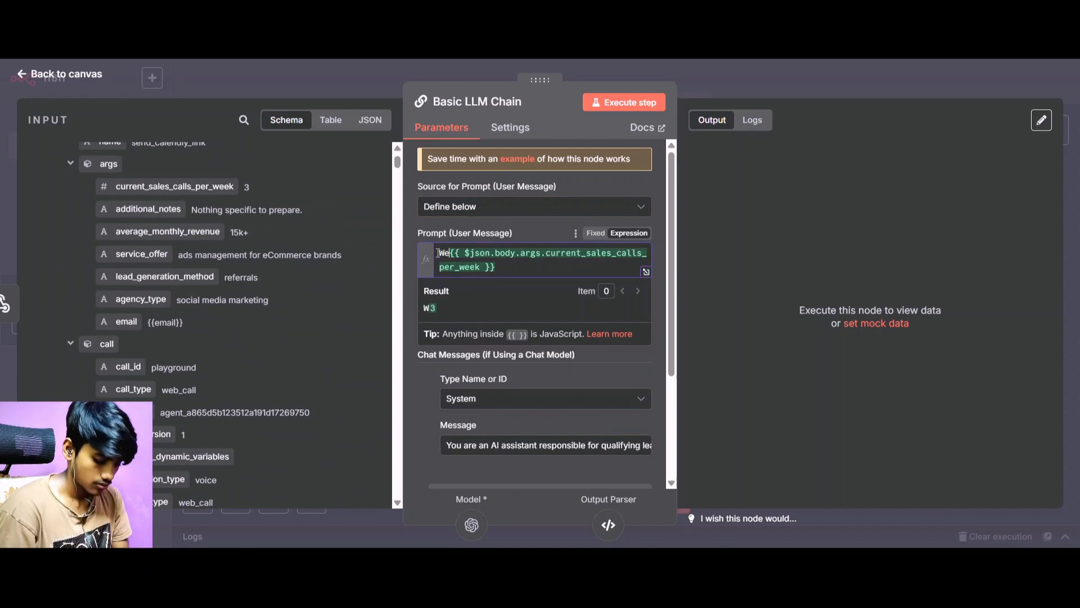
text(sales call)
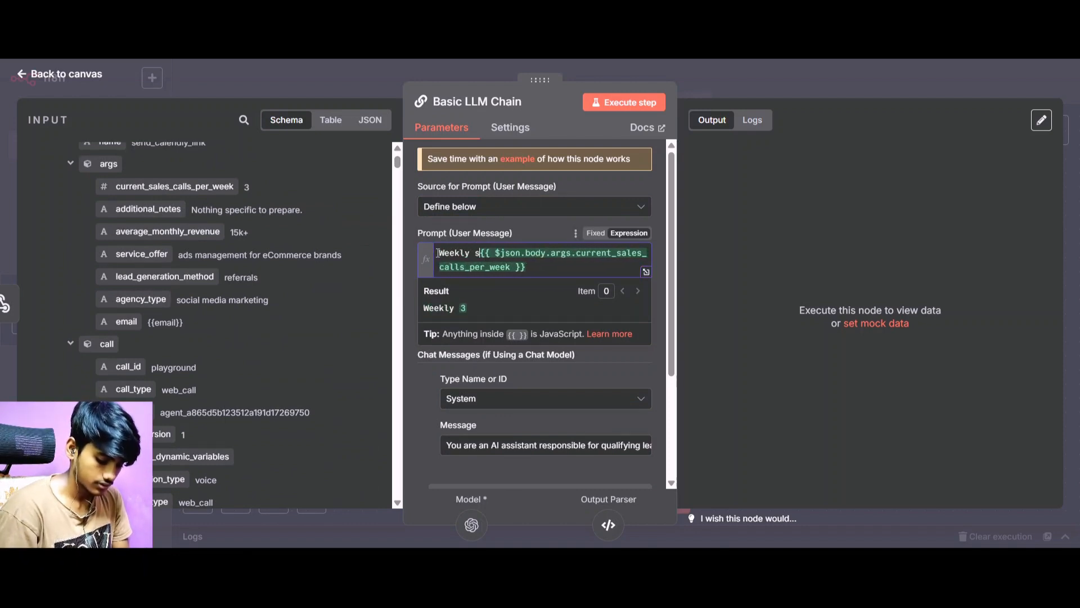
text(:)
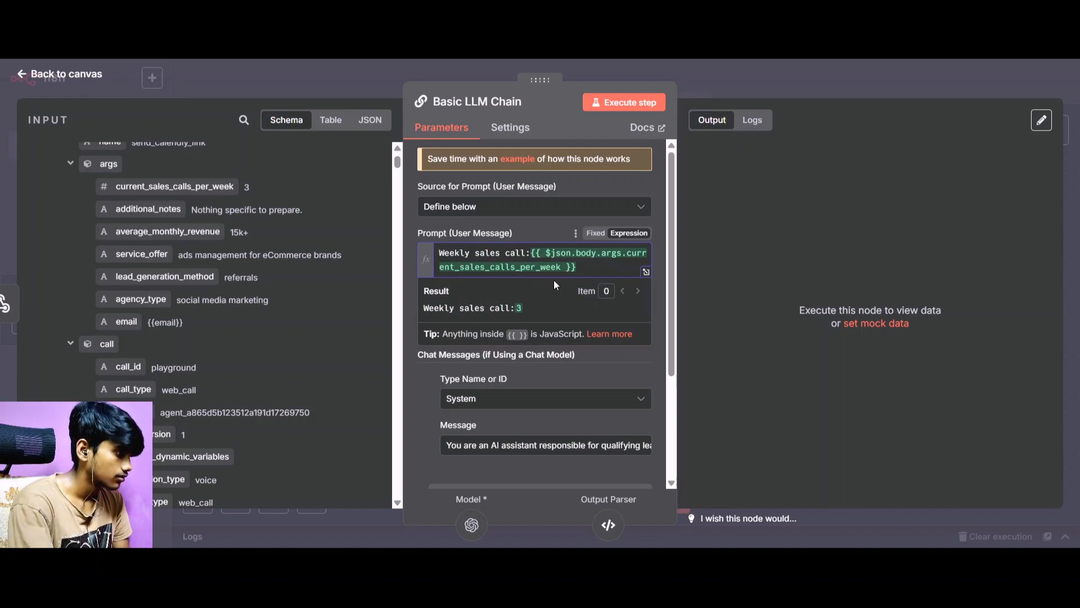
Add a new line "Addtional notes:" to the user prompt, followed by the webhook's additional_notes field.
key(Return)
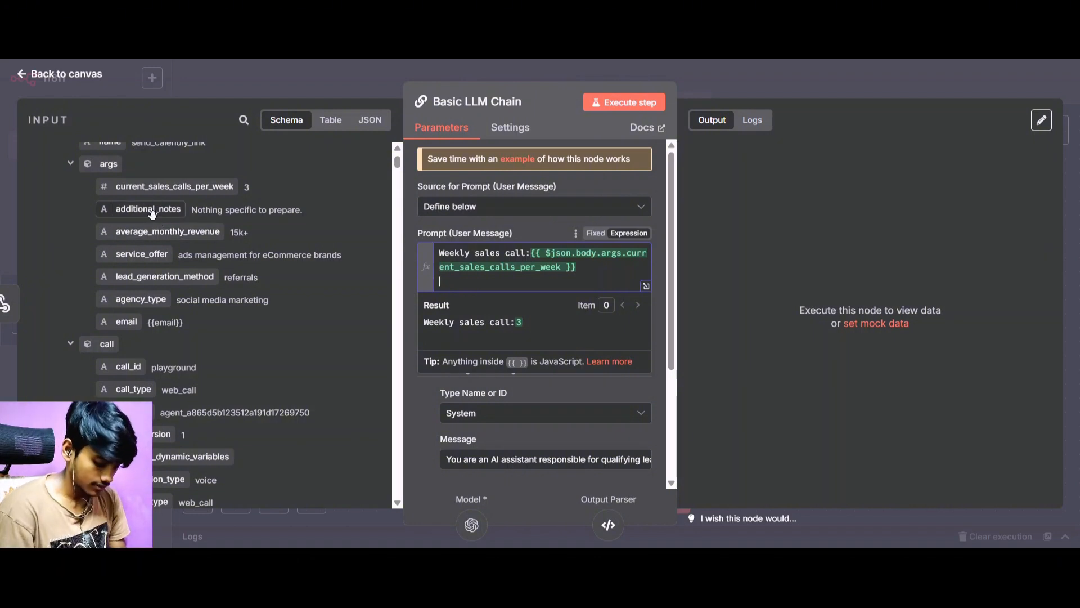
text(Add)
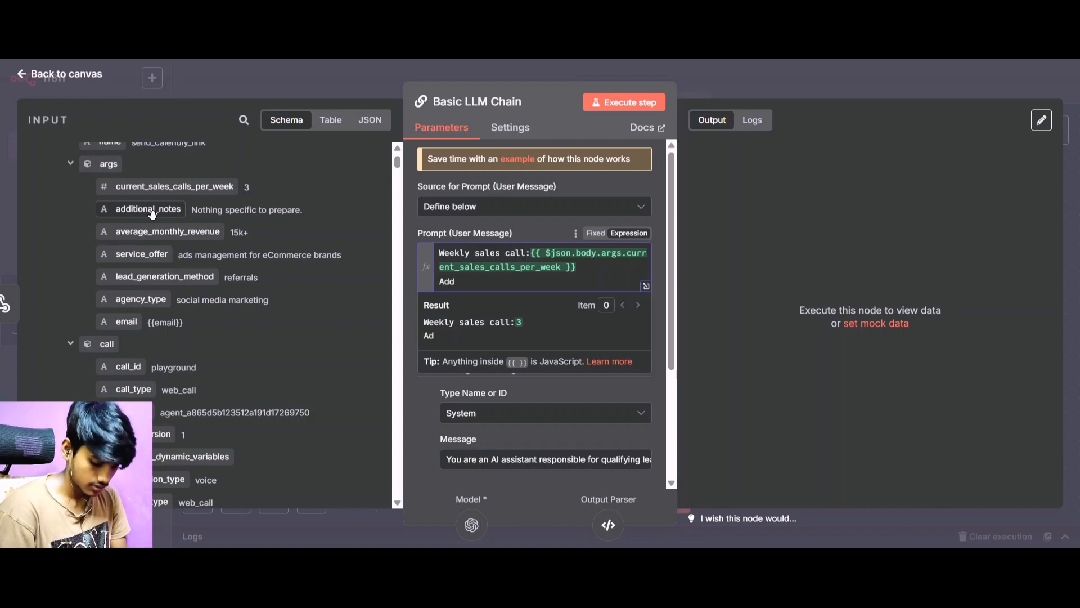
text(tional not)
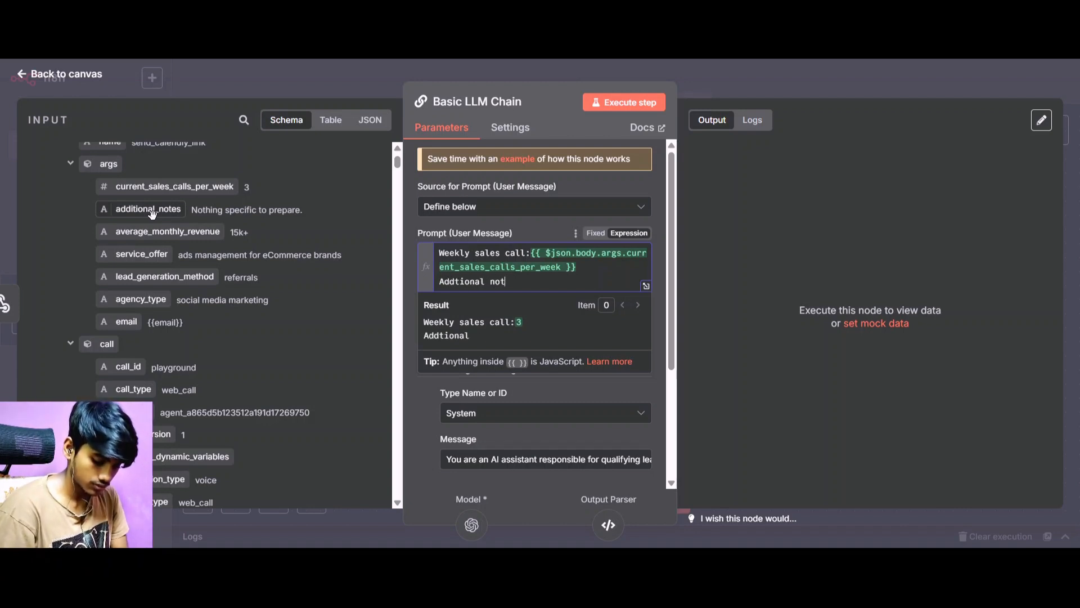
text(es:)
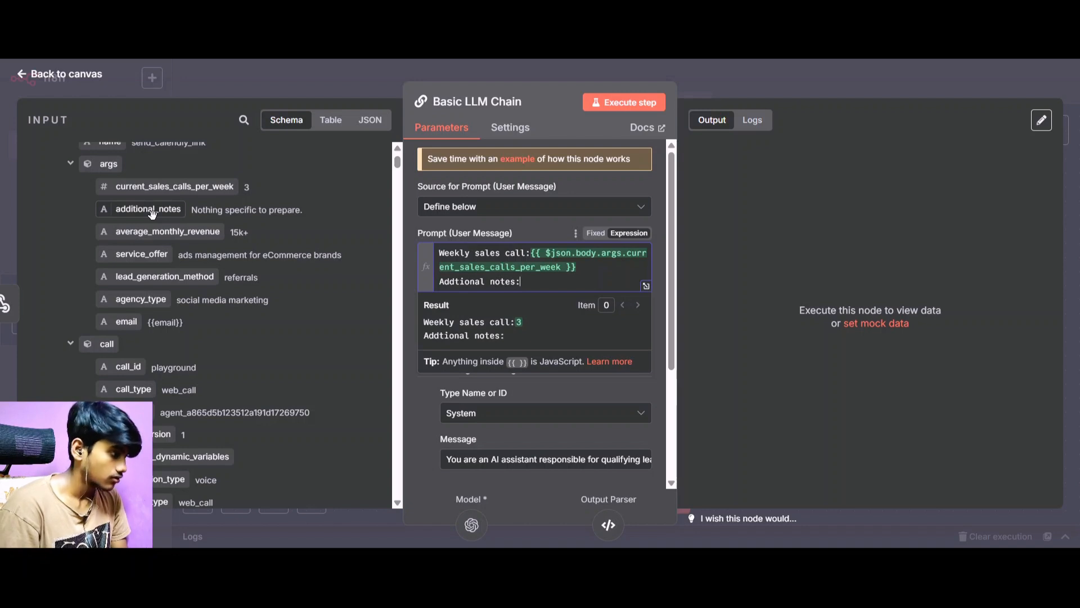
drag(152, 213, 544, 289)
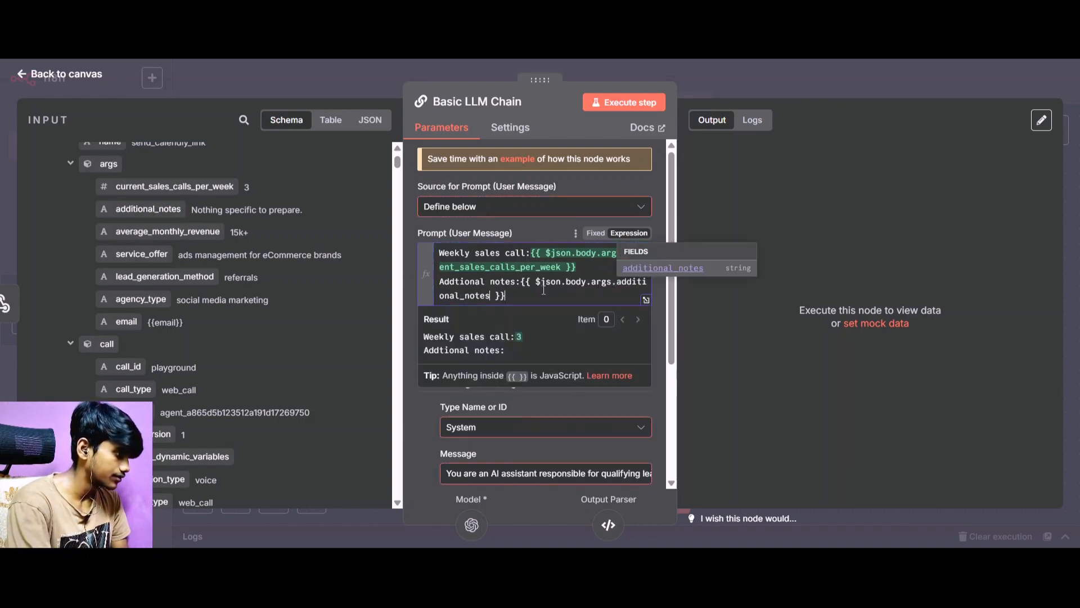
Add a new line "Monthly revenue:" to the user prompt, followed by the average_monthly_revenue field.
key(Return)
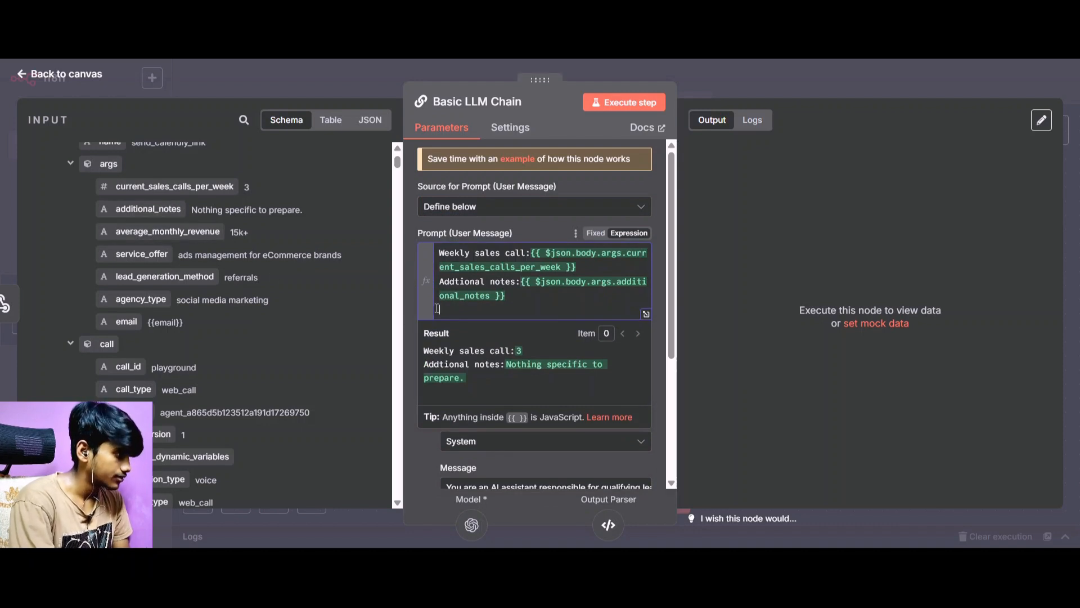
text(Mont)
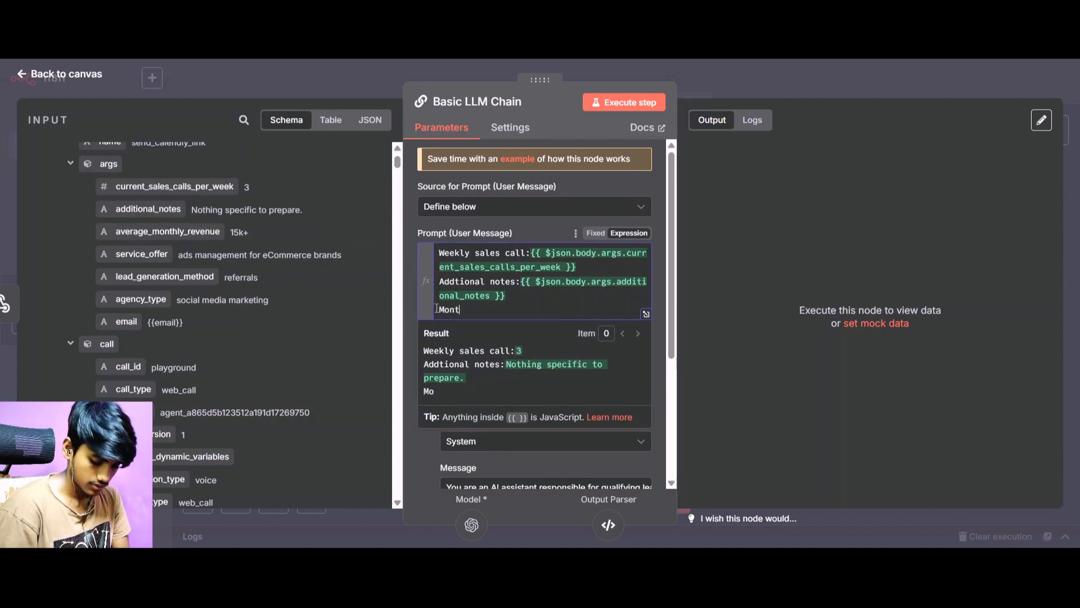
text(hly revenue:)
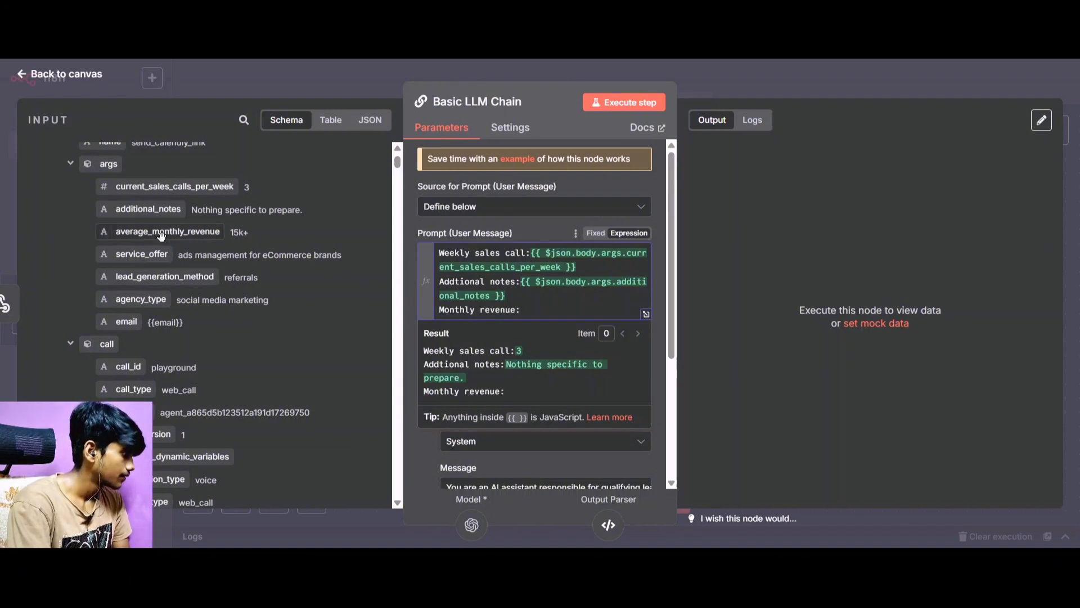
drag(169, 232, 567, 319)
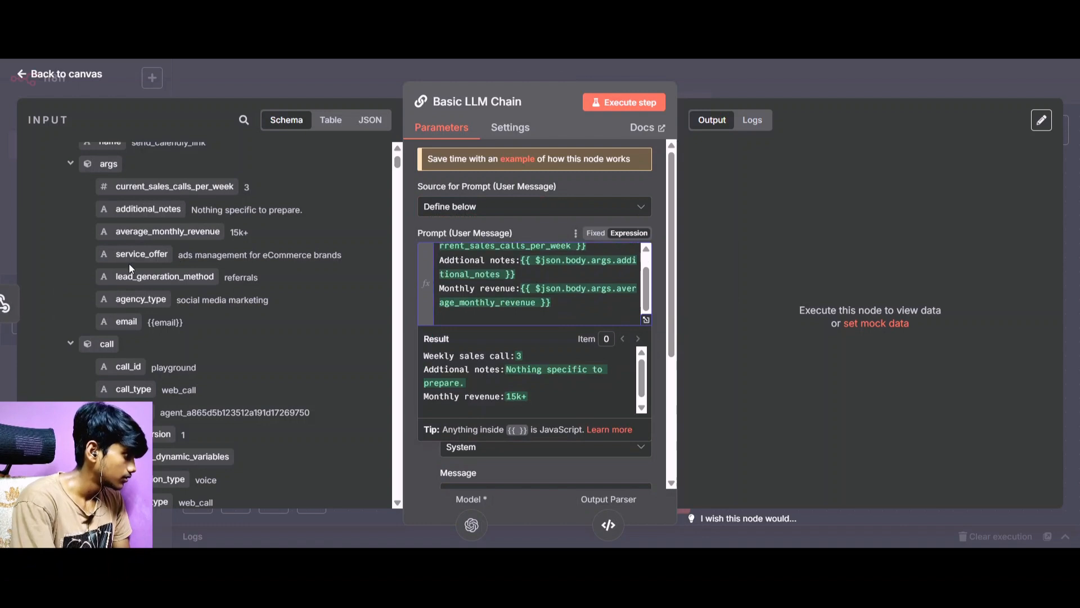
Add a "Service offer:" line below the monthly revenue in the user prompt, followed by the service_offer field.
text(Ser)
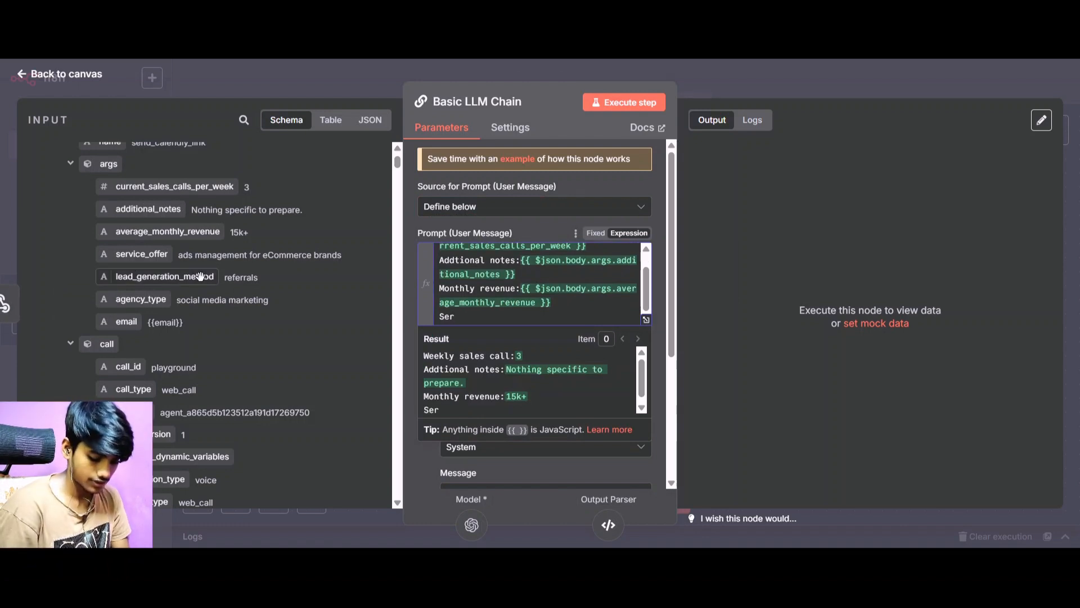
text(vice)
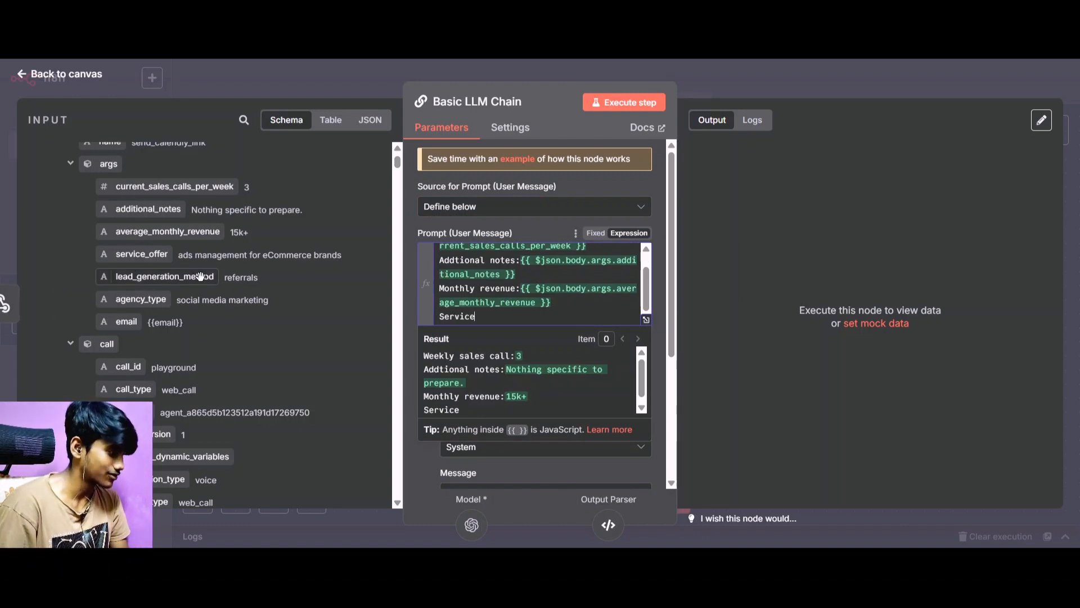
text( off)
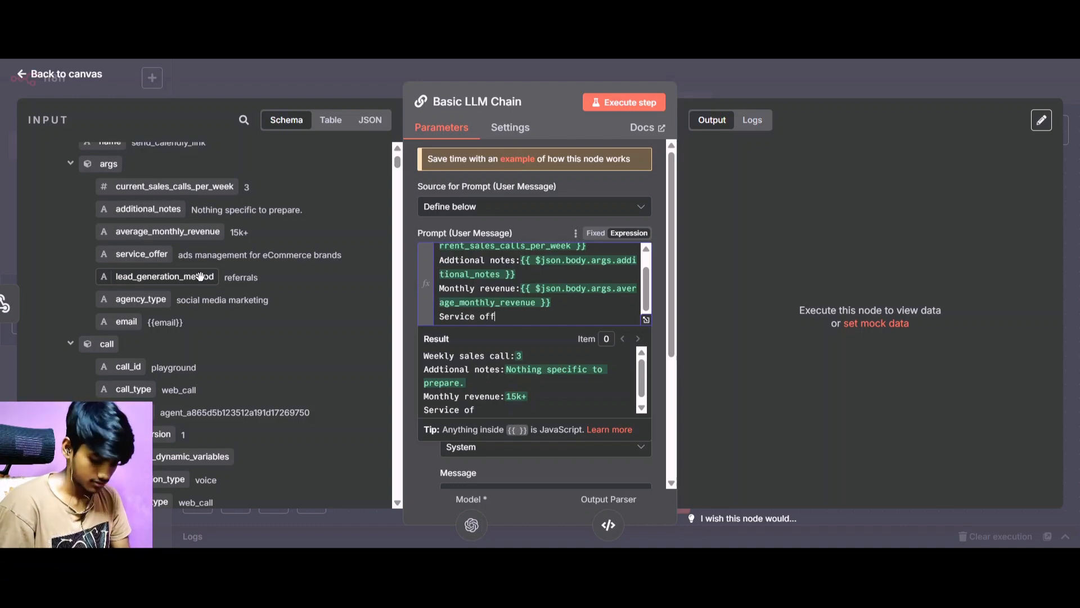
text(er)
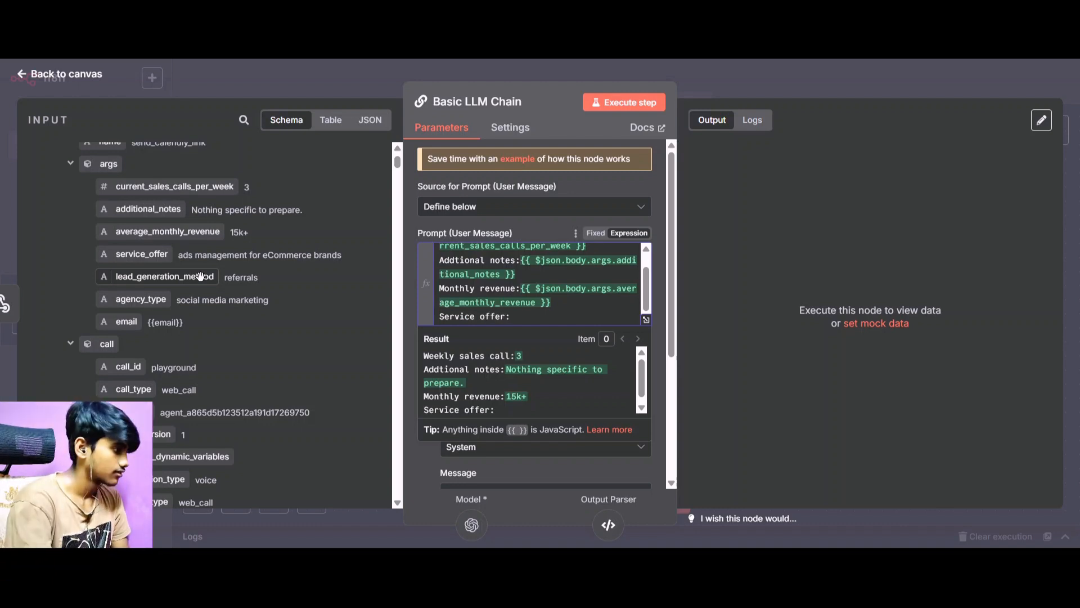
text(:)
drag(140, 254, 543, 311)
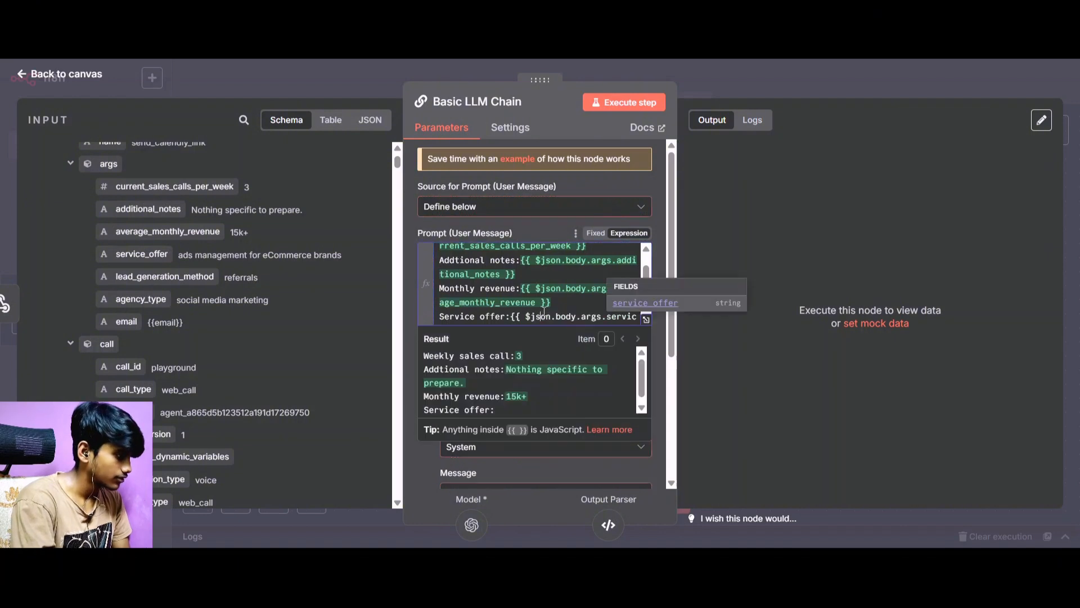
scroll(544, 311, down, 1)
click(521, 311)
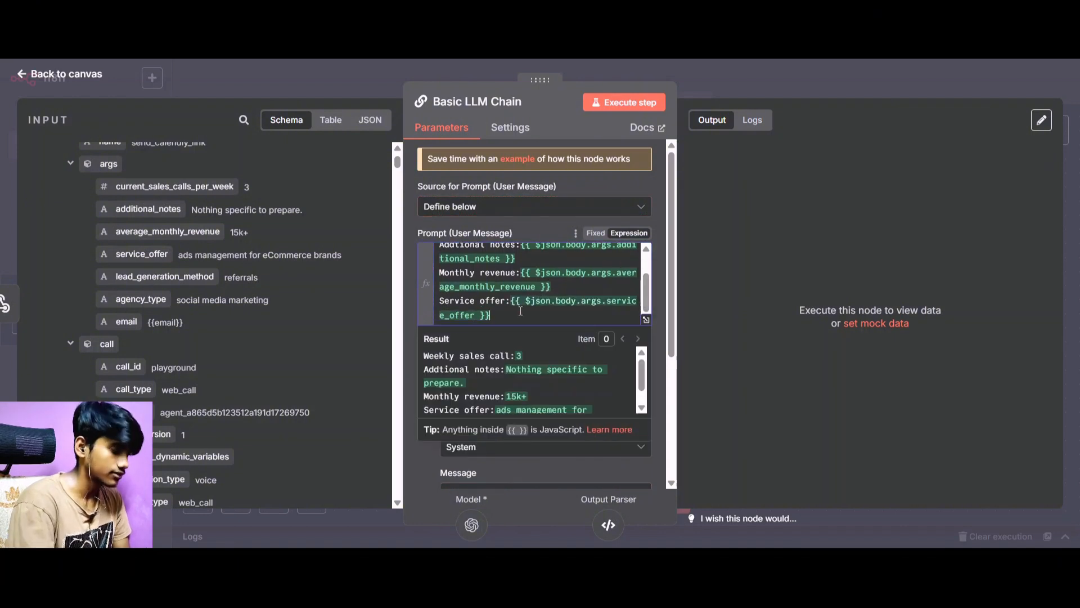
Add a "Lead generation method:" line to the user prompt with the lead_generation_method field, and start a new line below it.
key(Return)
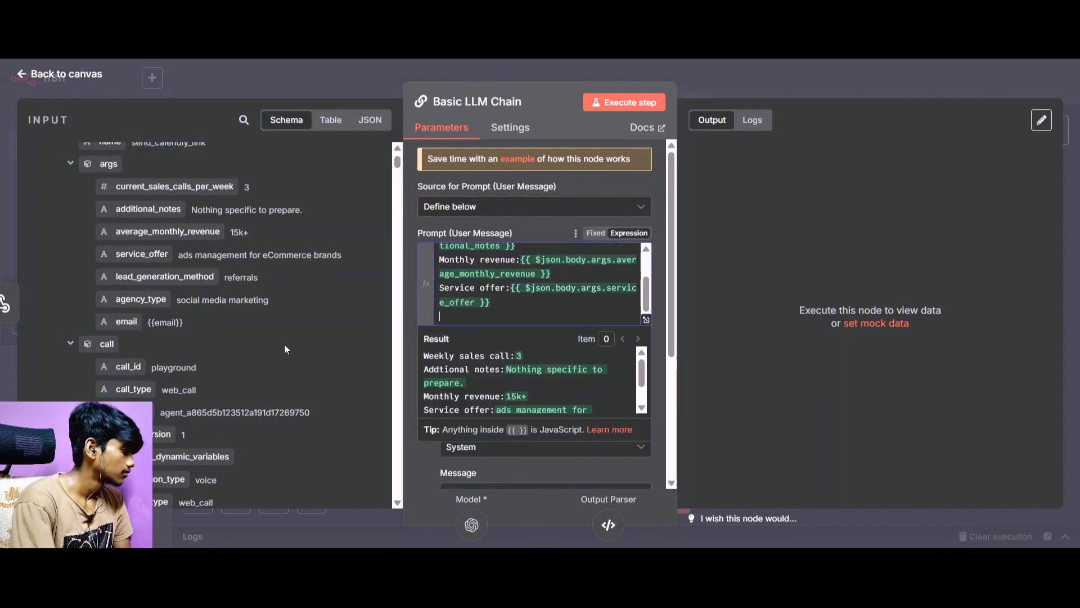
text(Lea)
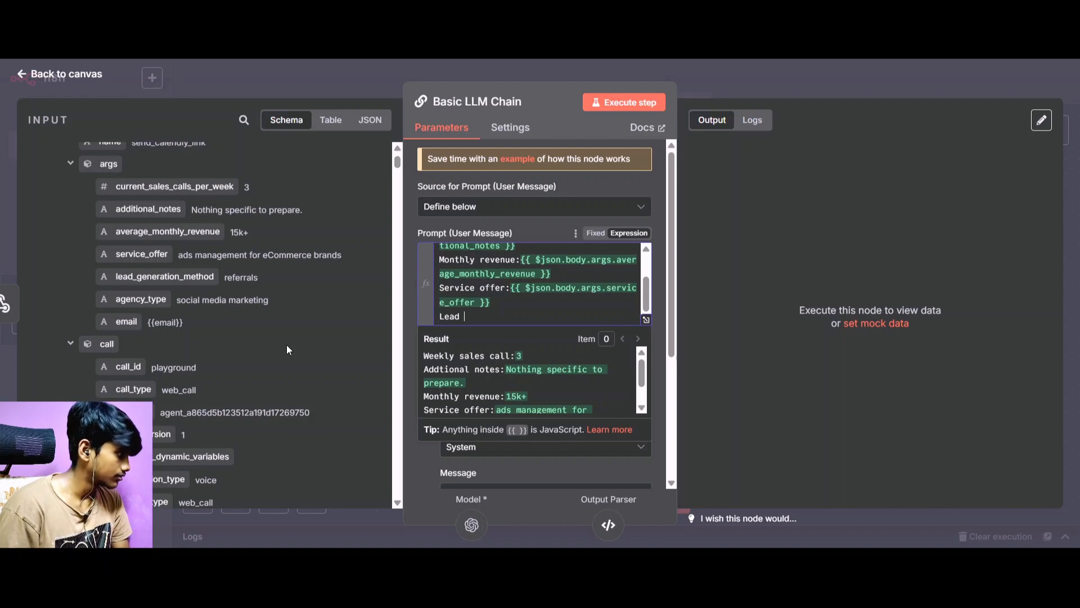
text(d generation )
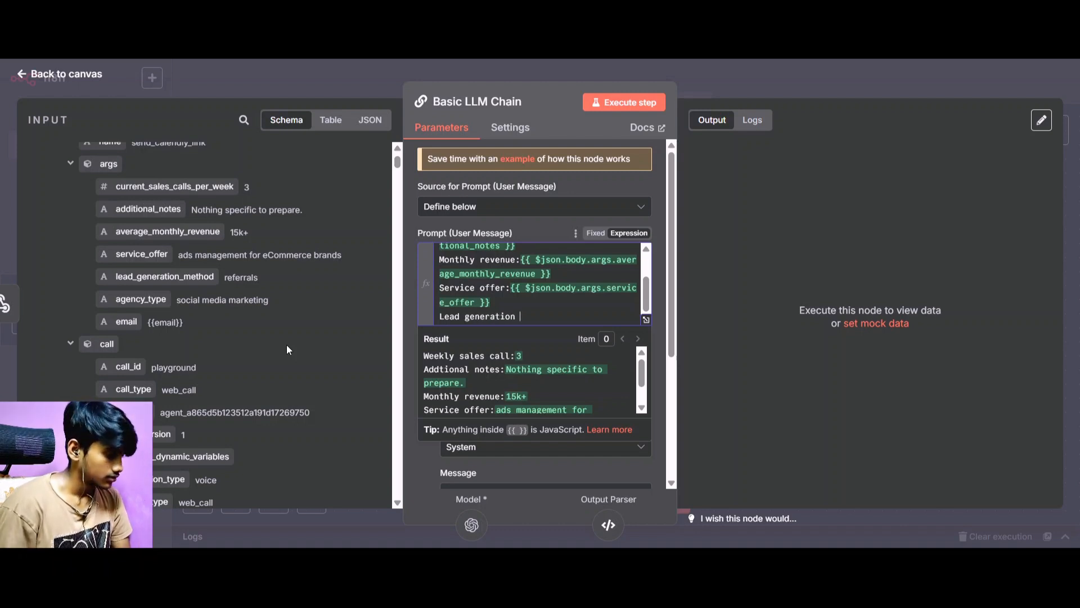
text(method)
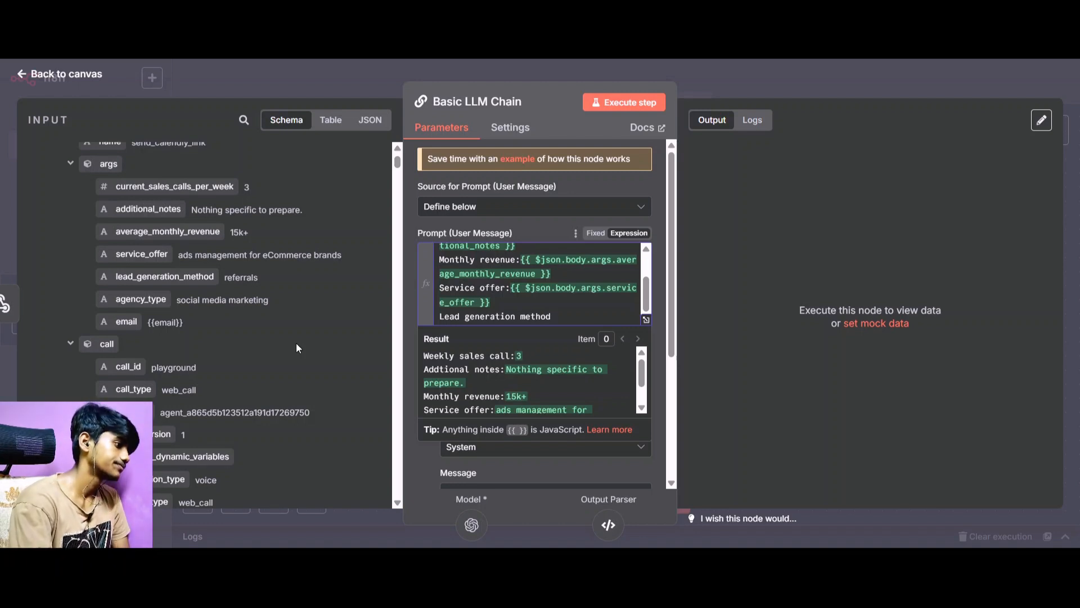
text(:)
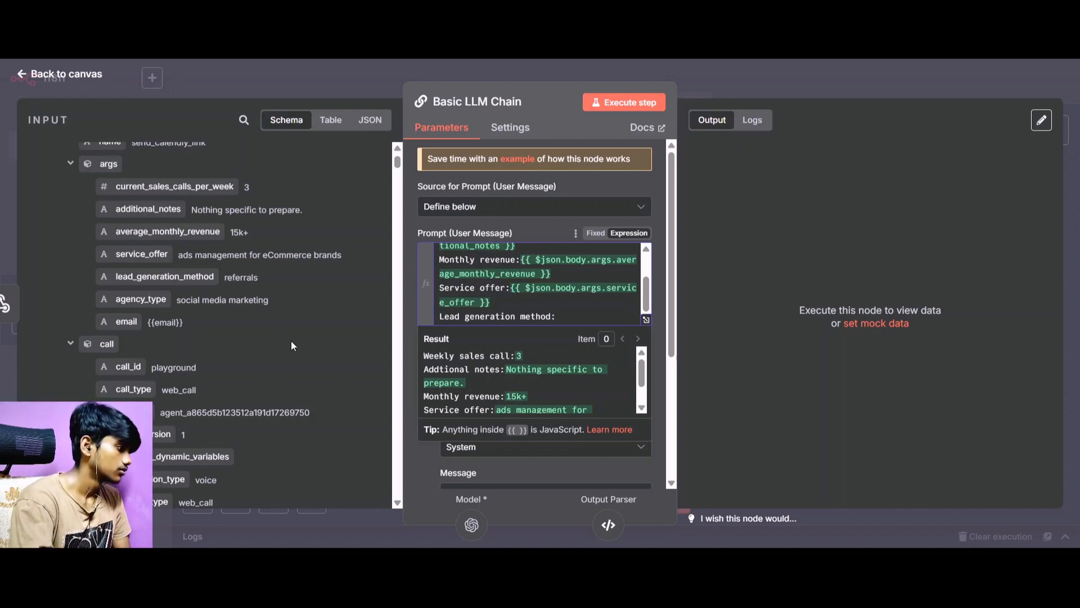
drag(165, 276, 574, 317)
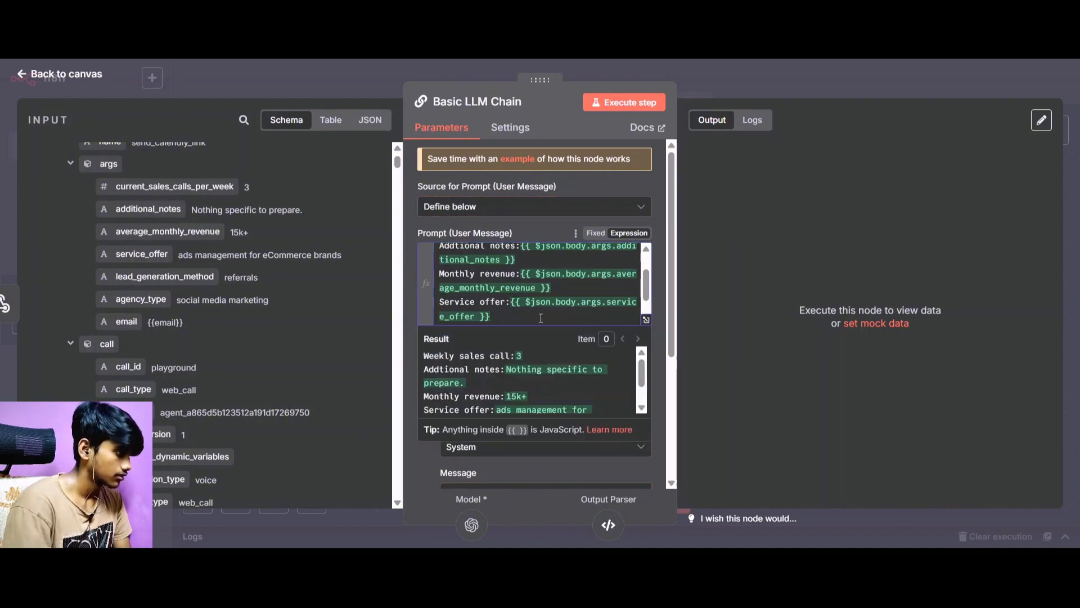
scroll(541, 318, down, 1)
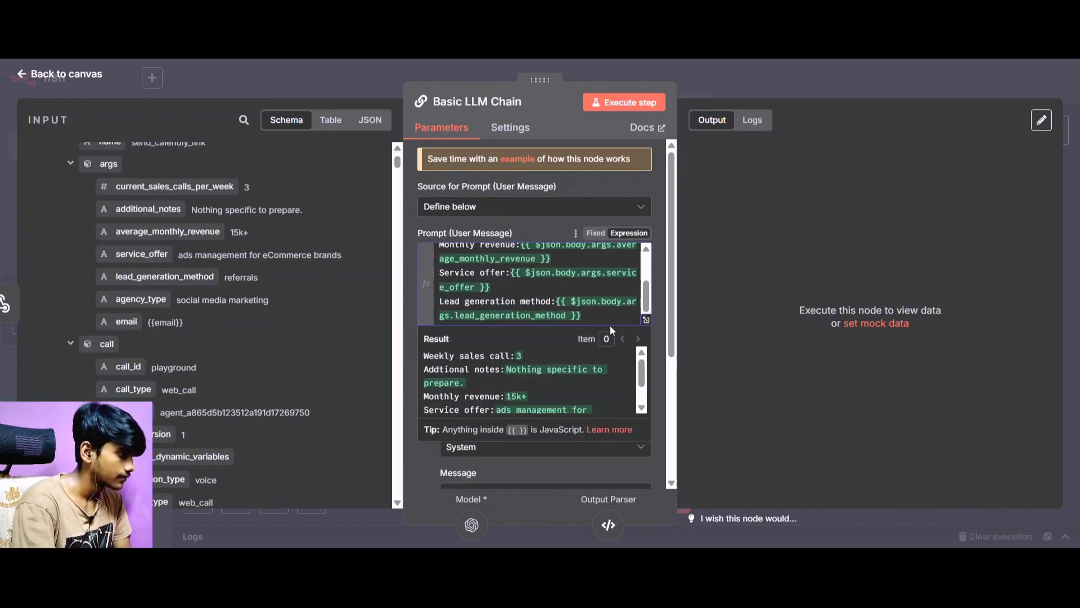
scroll(596, 319, down, 1)
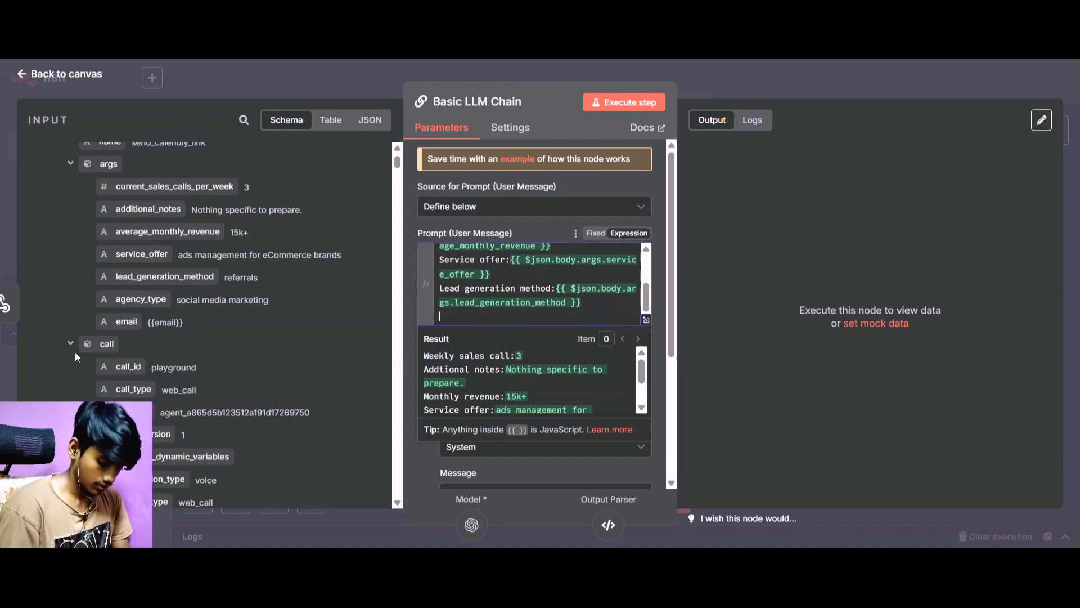
Add an "Agency Type :" line to the user prompt, followed by the webhook's agency_type field.
text(Age)
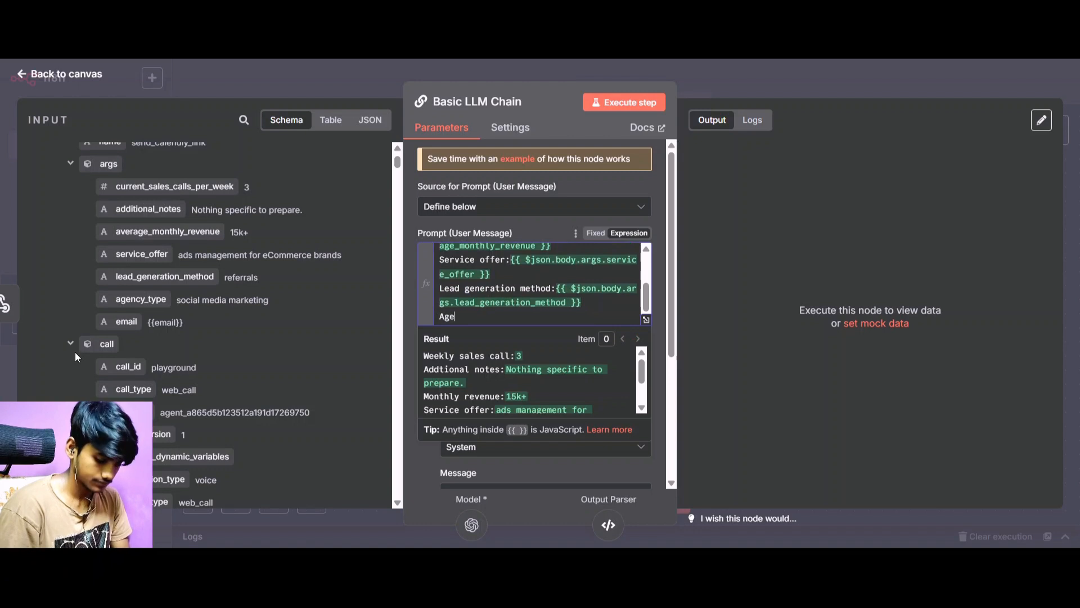
text(ncy Ty)
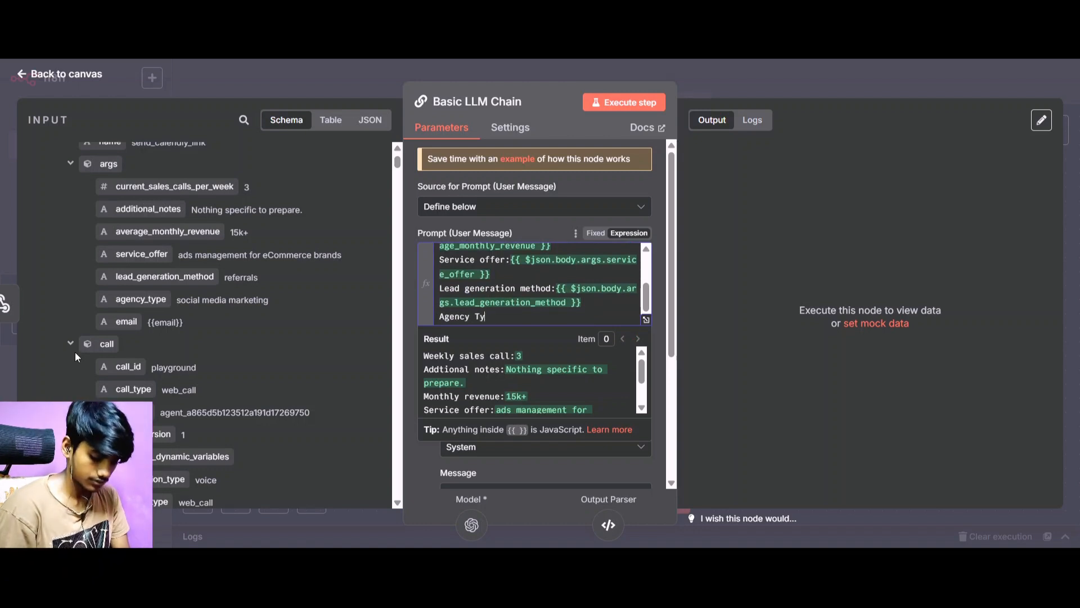
text(pe)
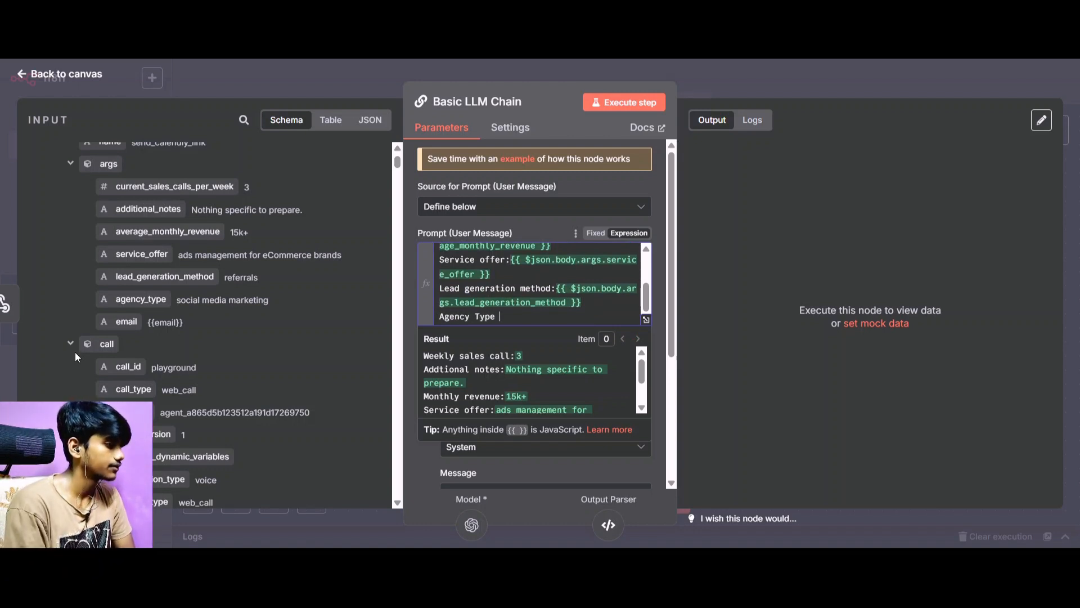
text( :)
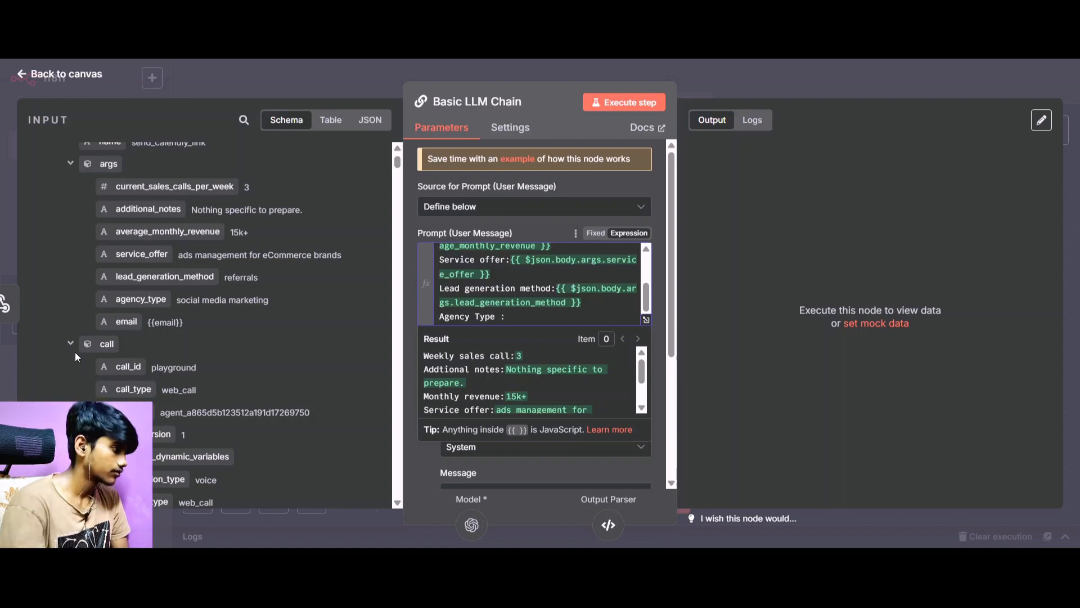
drag(141, 300, 509, 315)
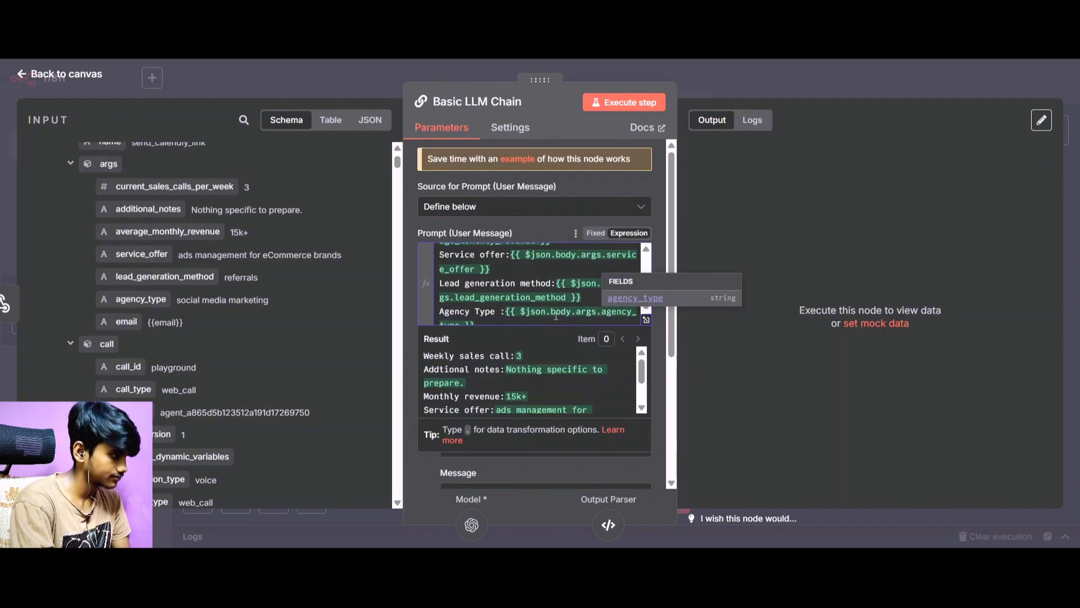
Add a new "Email:" line below the agency type in the user prompt, followed by the webhook's email field.
click(483, 316)
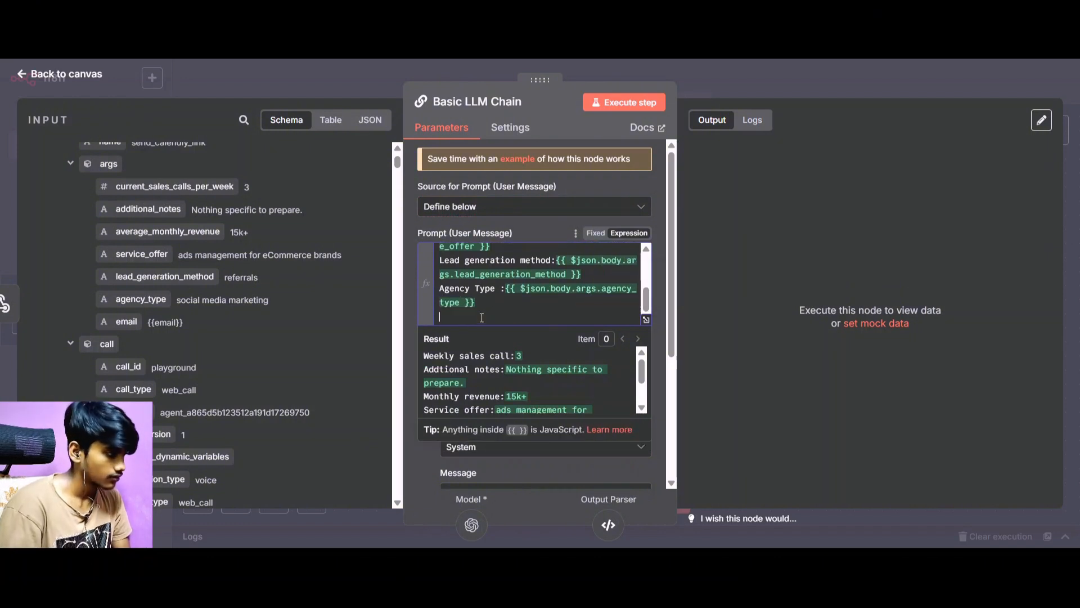
key(Return)
text(Emai)
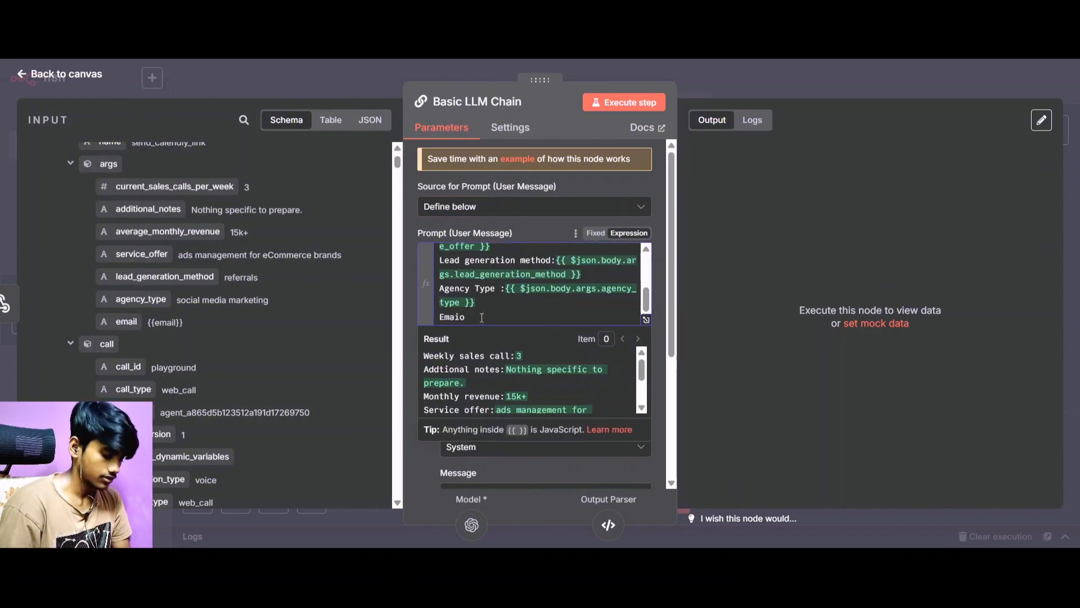
text(l:)
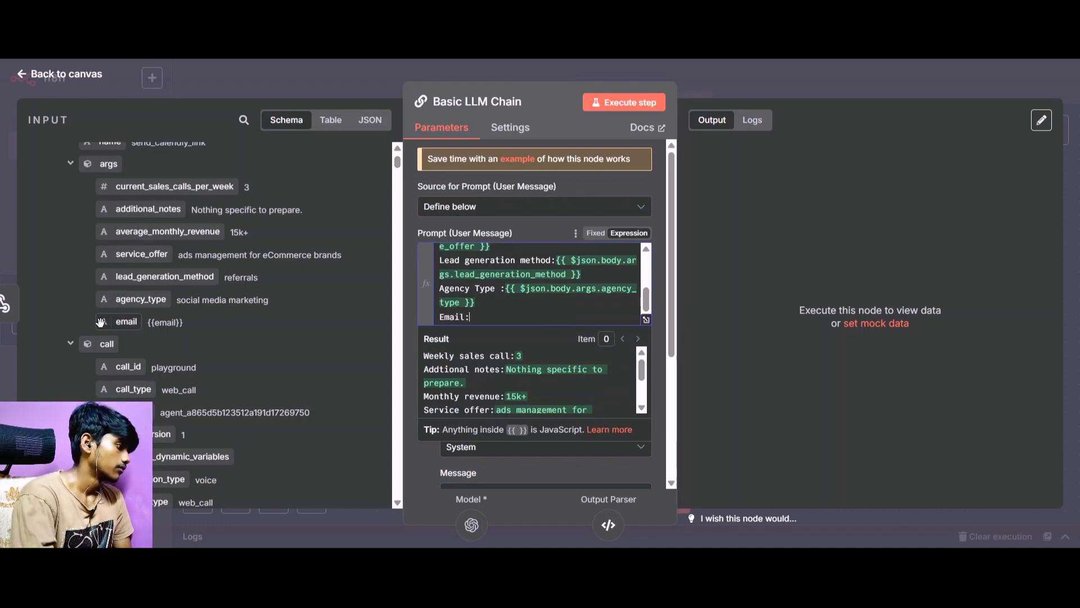
drag(120, 322, 496, 330)
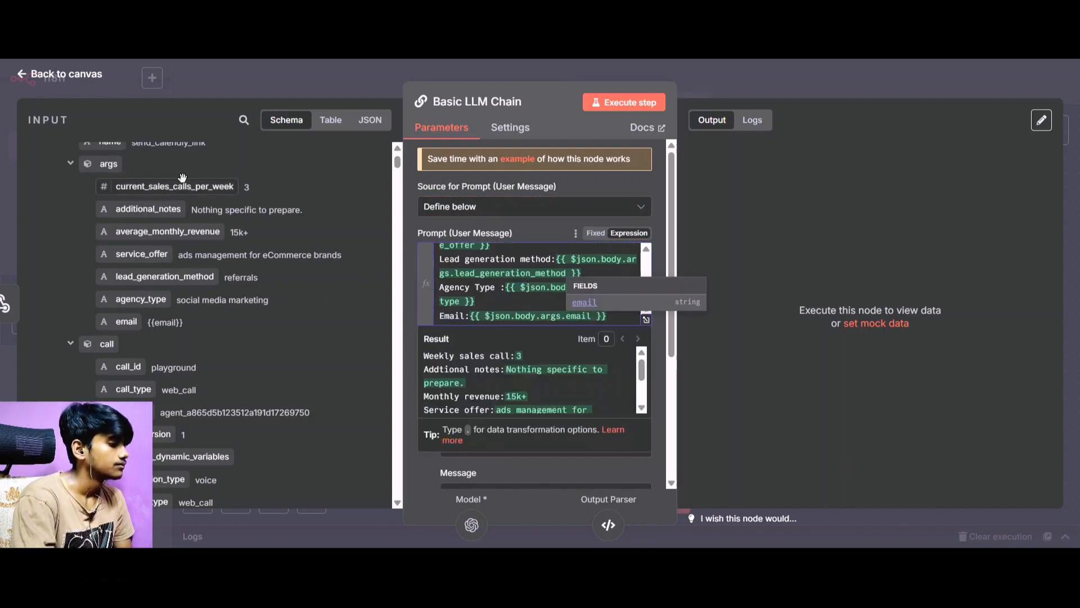
Return to the canvas, save the workflow and execute the Basic LLM Chain node.
click(66, 74)
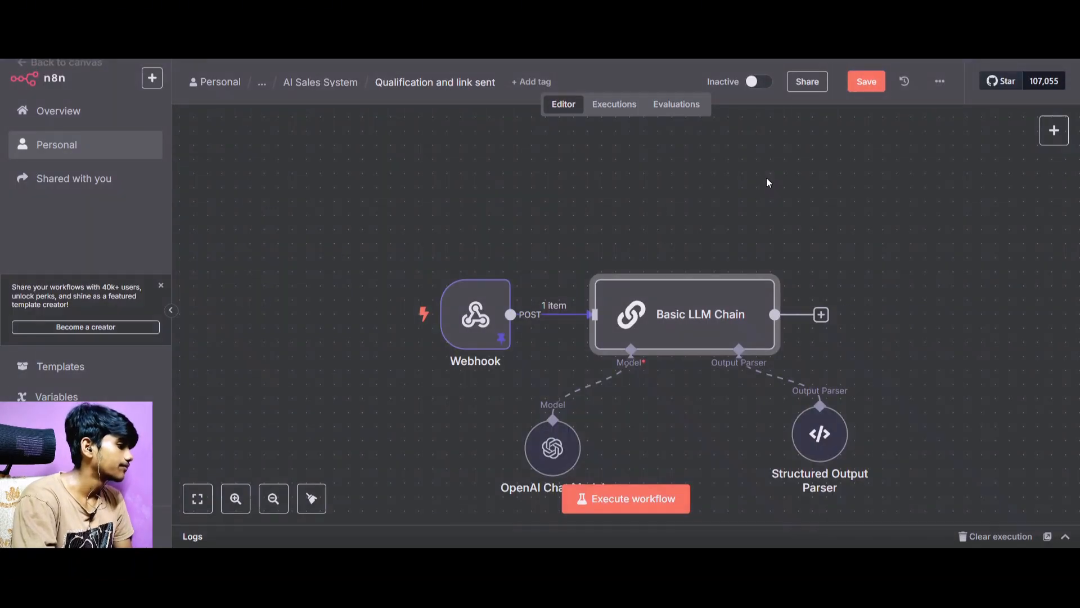
click(856, 82)
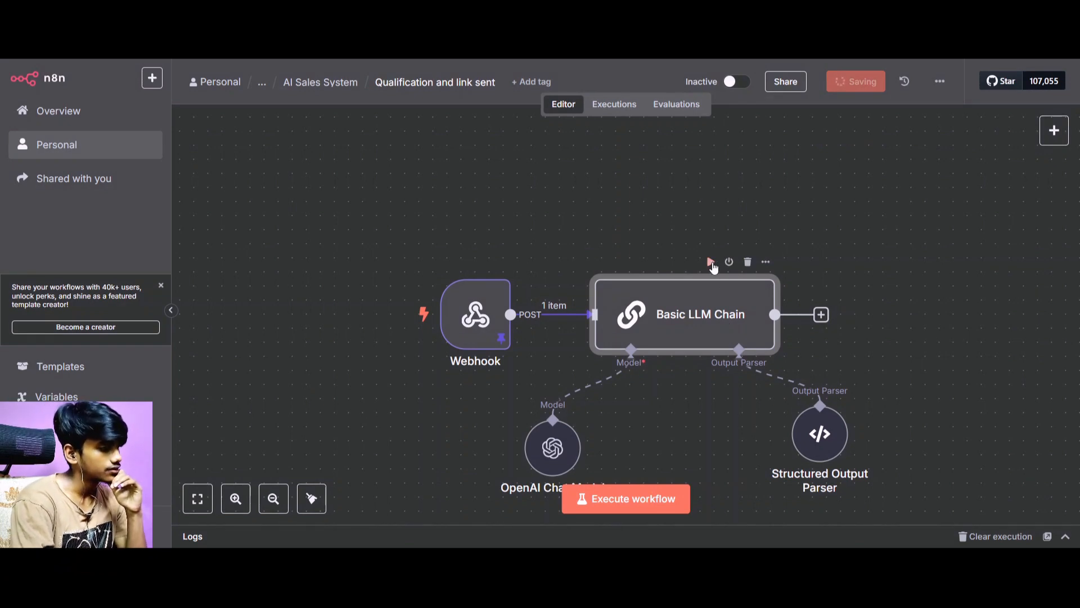
click(712, 264)
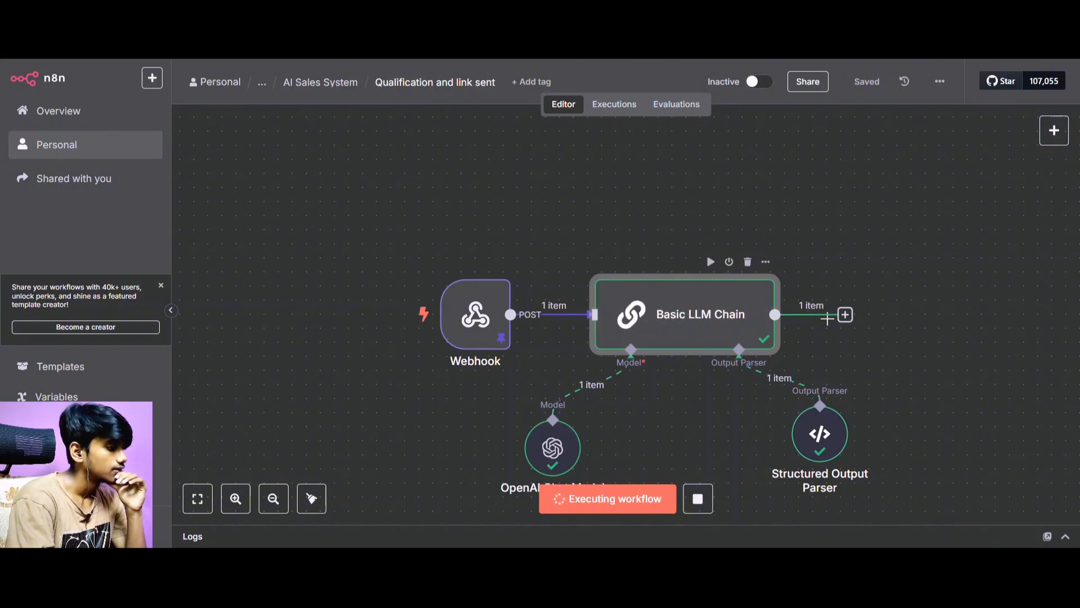
Open the Basic LLM Chain node to examine the structured lead fields in its output, and return to the canvas.
click(845, 315)
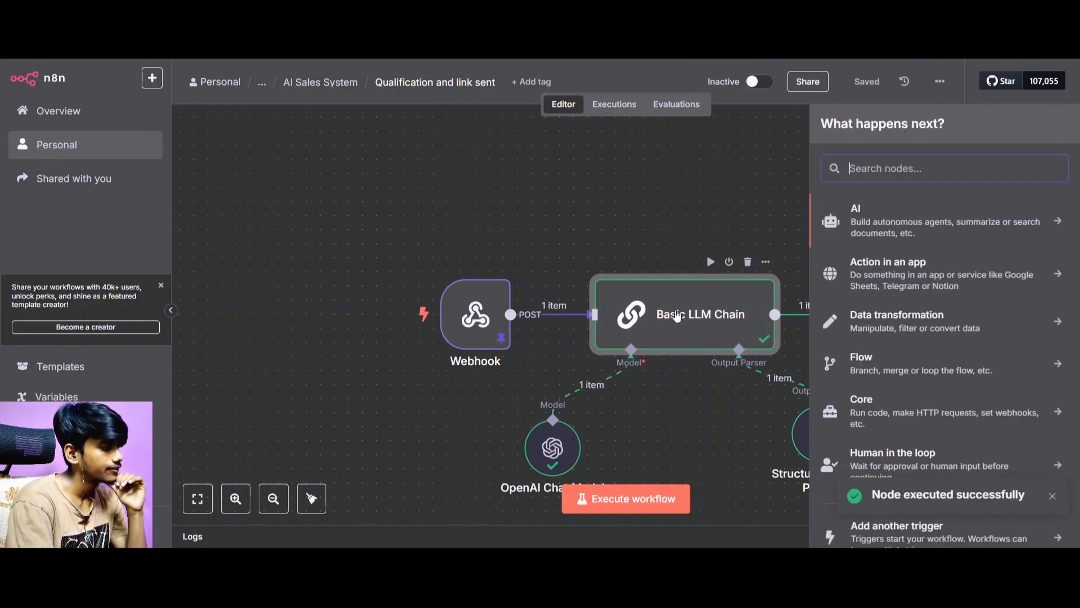
click(712, 315)
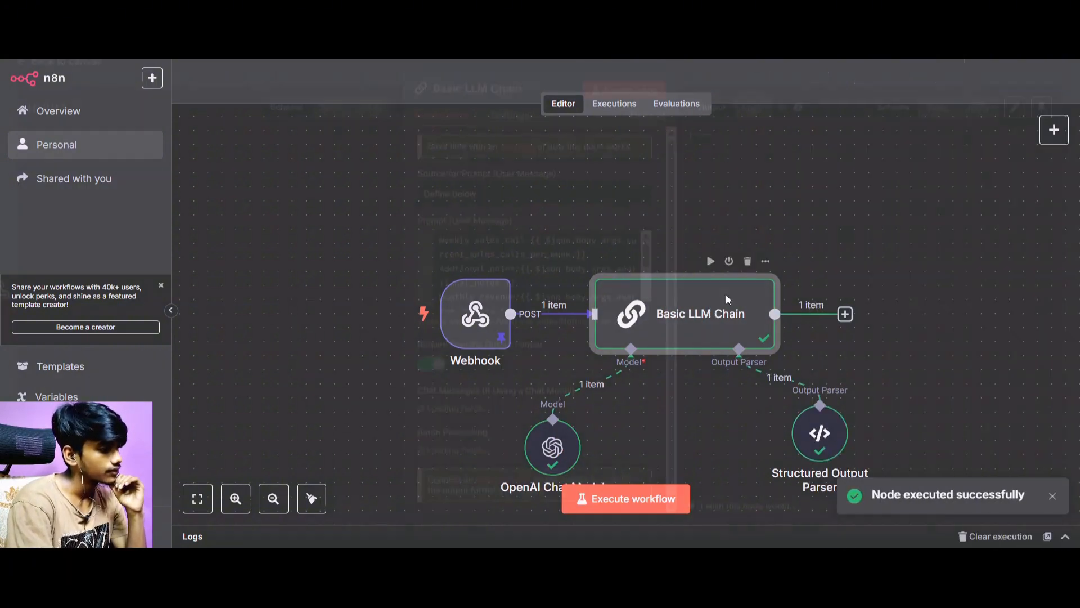
double_click(725, 295)
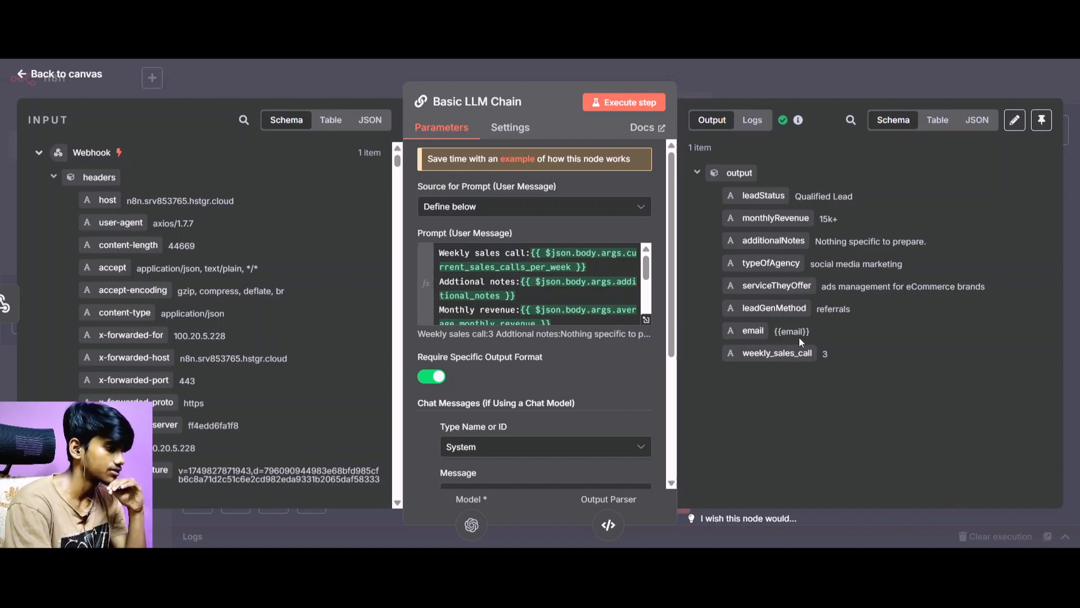
click(39, 74)
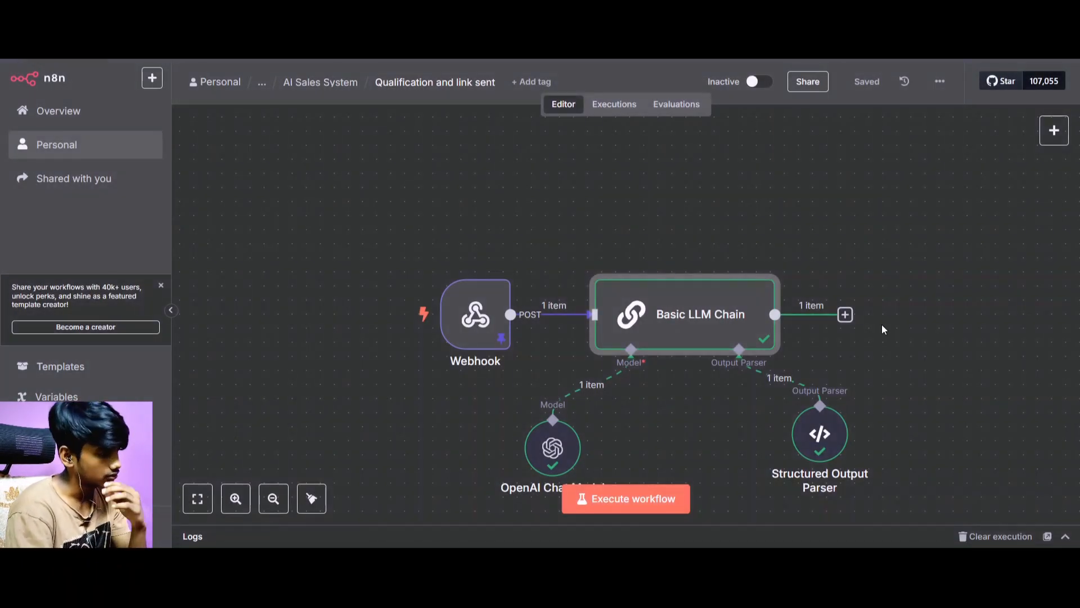
Add a Switch node after the Basic LLM Chain's output.
click(846, 315)
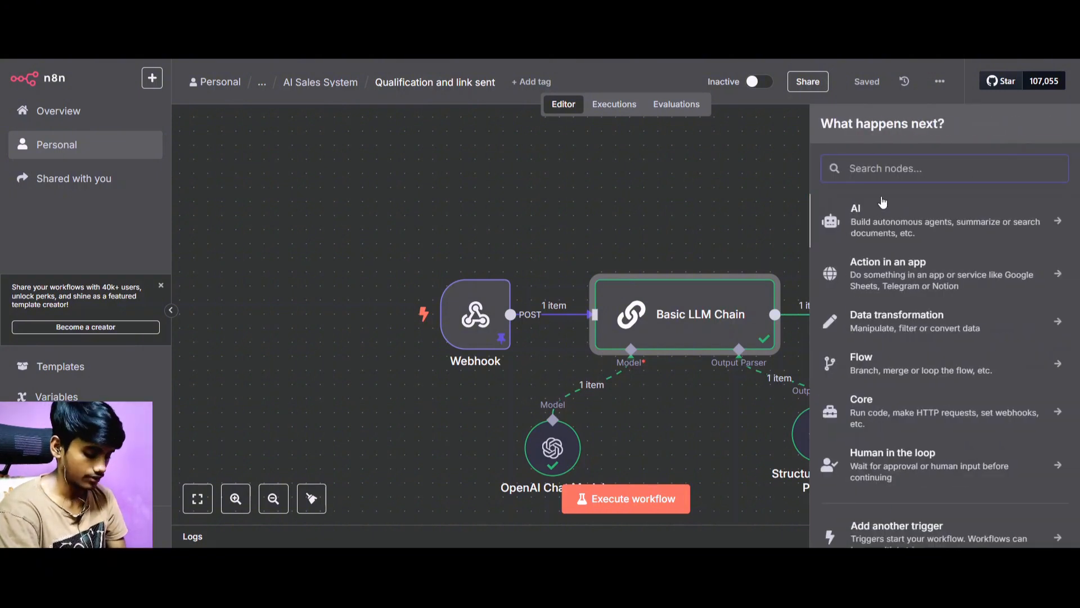
text(Swit)
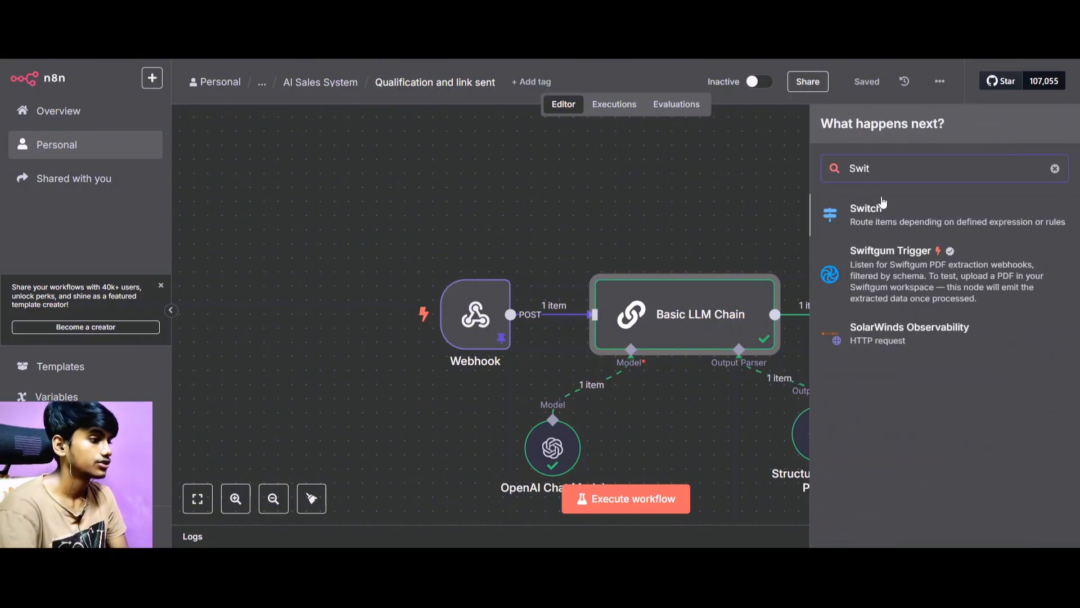
click(883, 203)
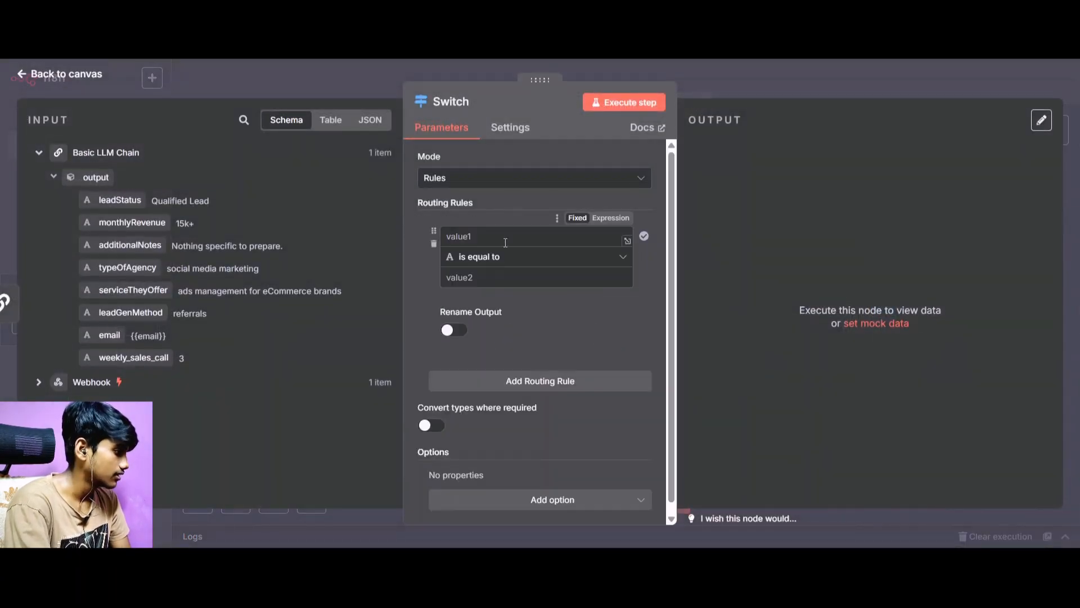
Set the Switch node's first routing rule to check that the leadStatus field is equal to "Qualified Lead".
drag(119, 201, 473, 239)
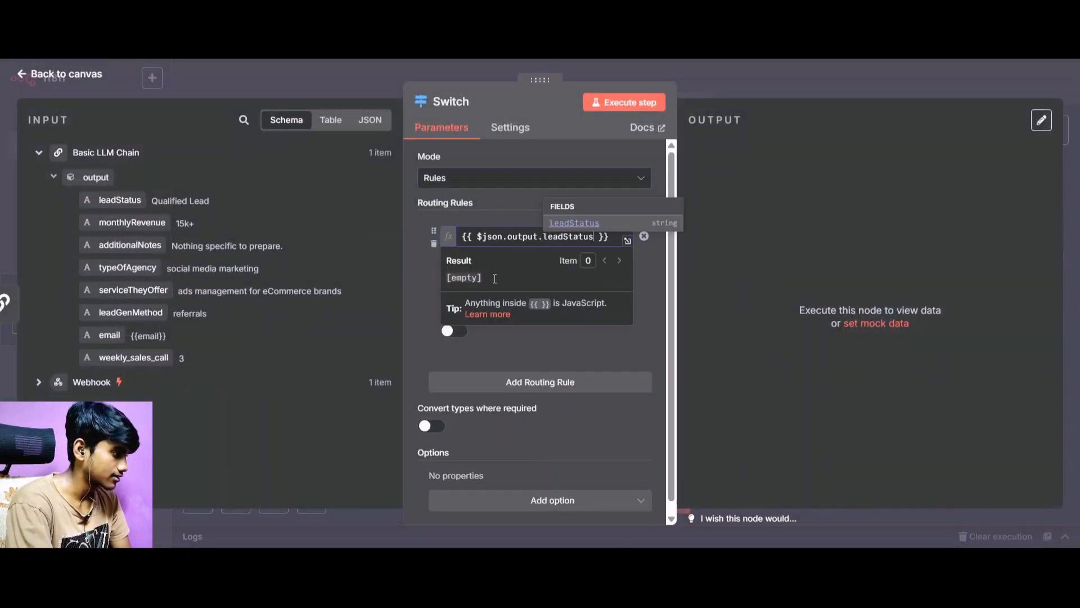
click(409, 276)
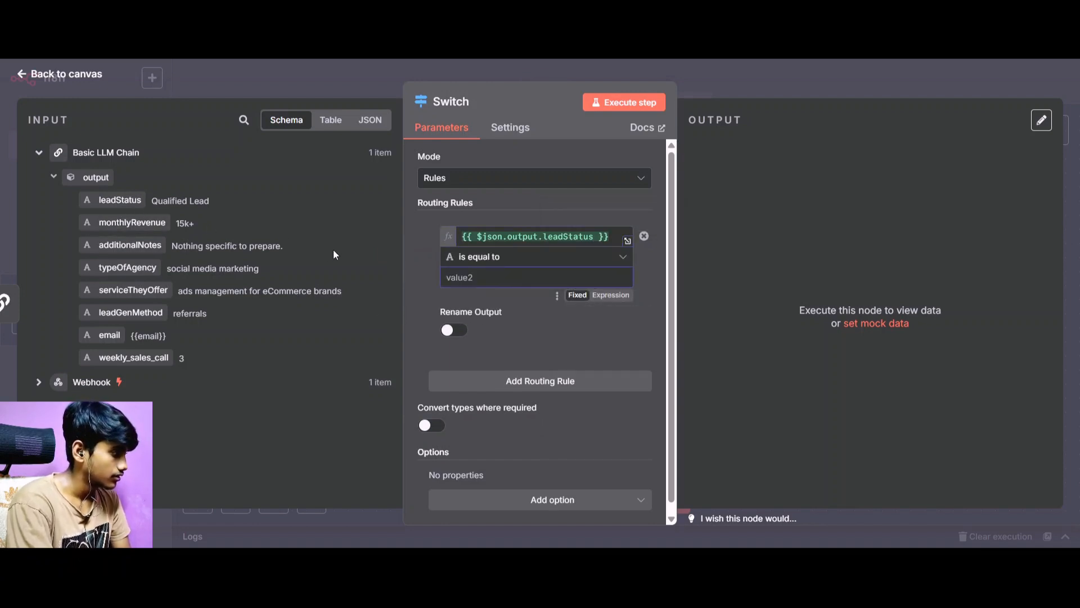
text(Qual)
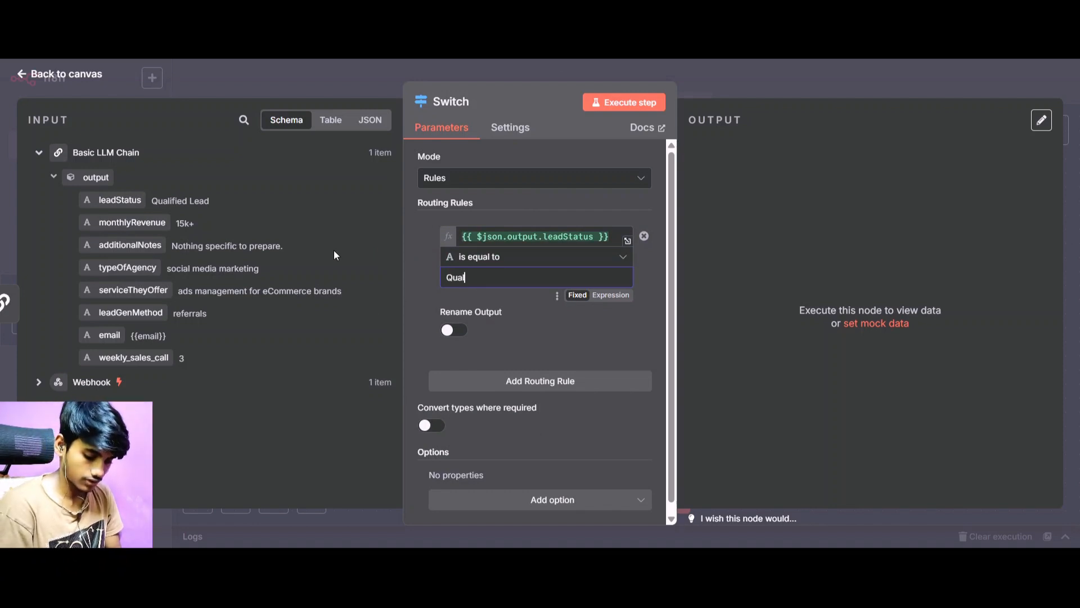
text(ified)
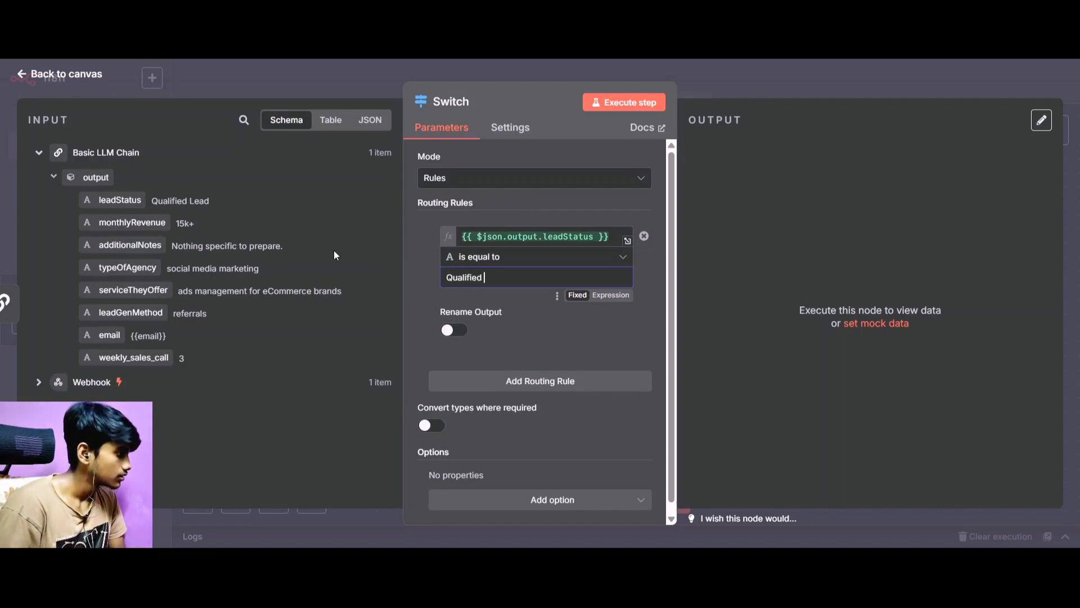
text( Lead)
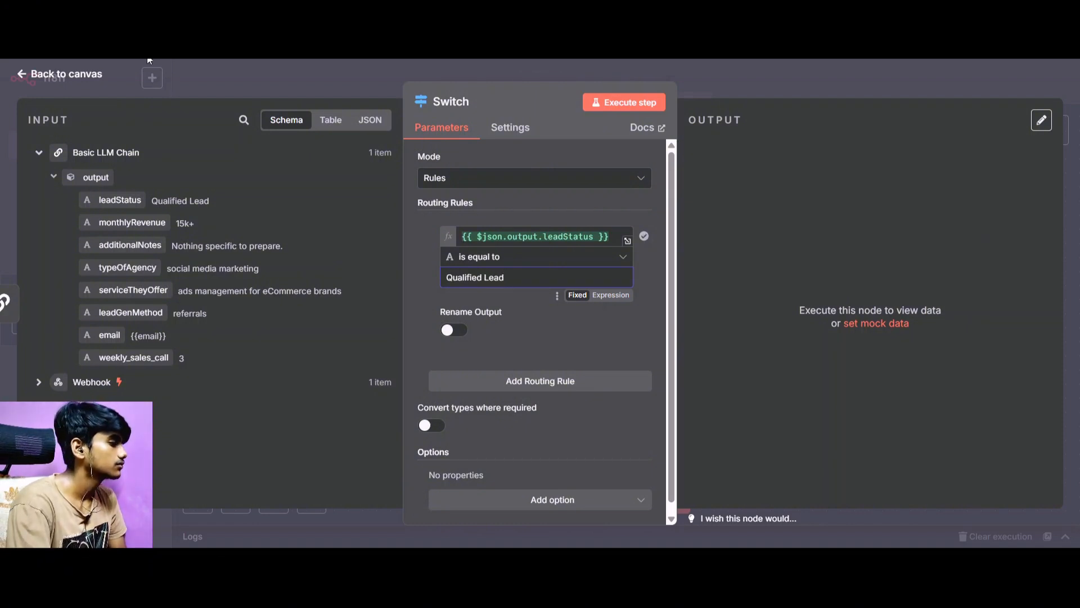
Enable output renaming for the first routing rule and name its output "Qualified".
click(454, 329)
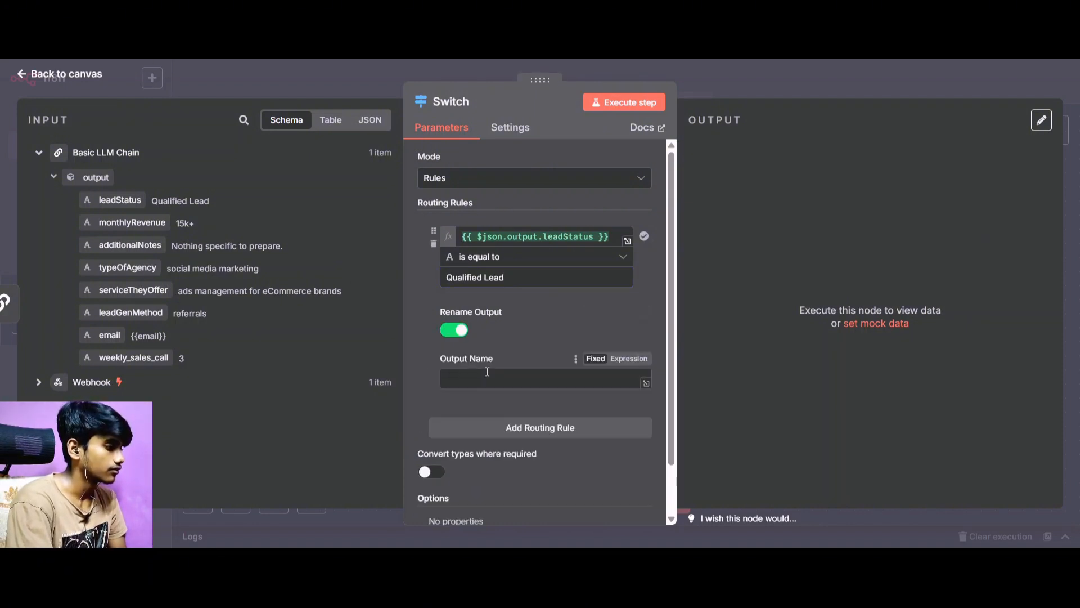
click(487, 376)
text(LE)
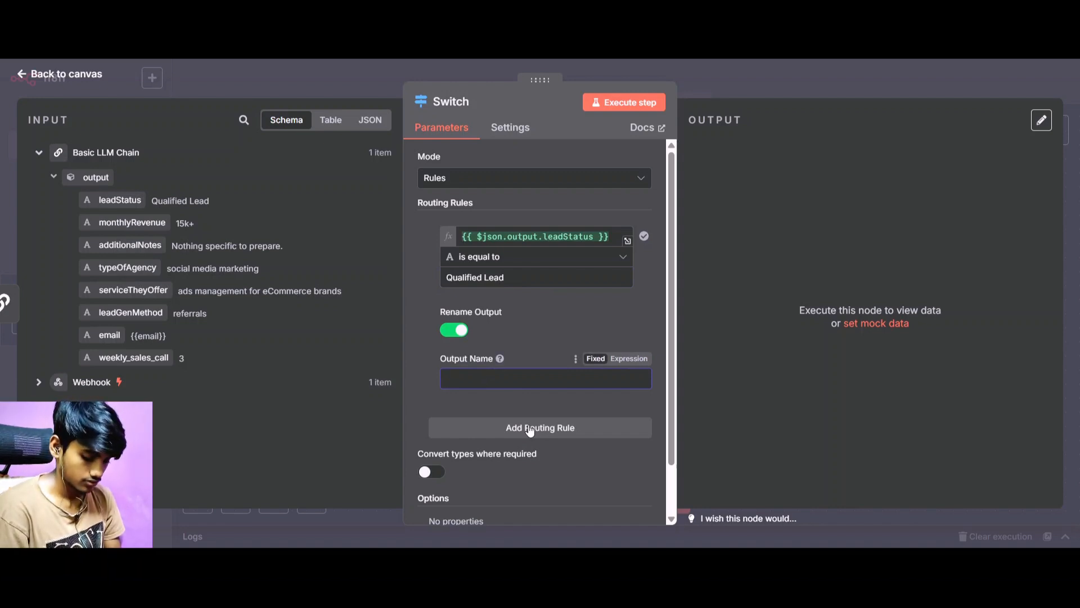
text(LE)
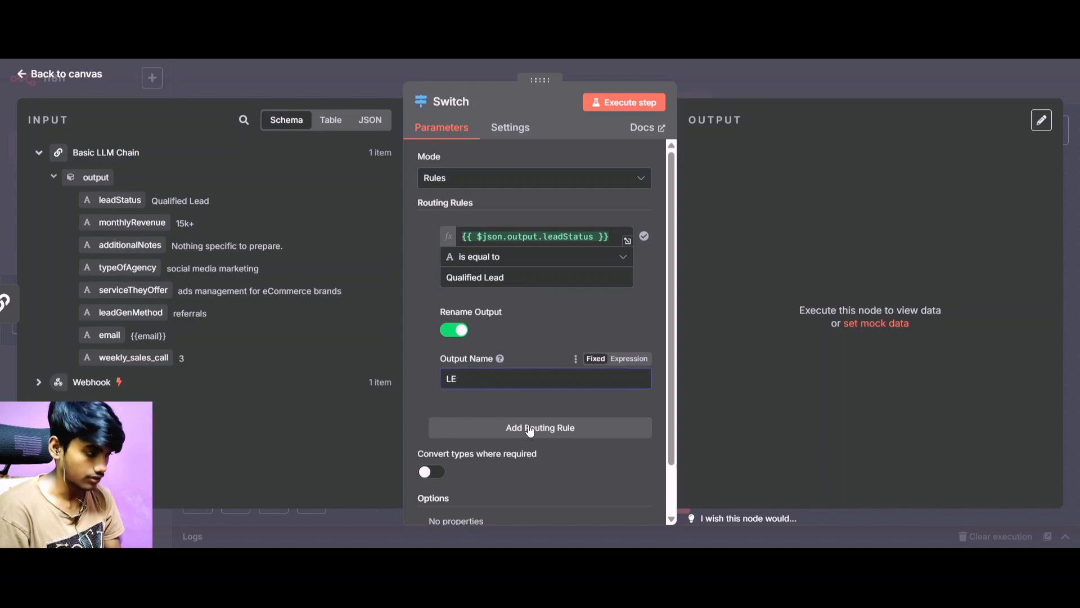
text(aQua)
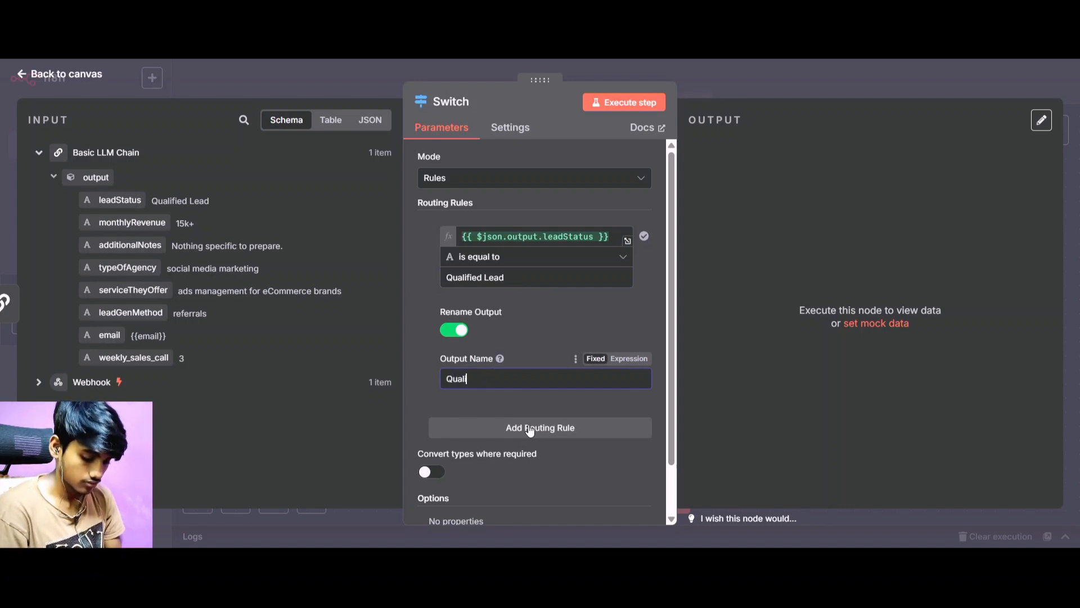
text(lified)
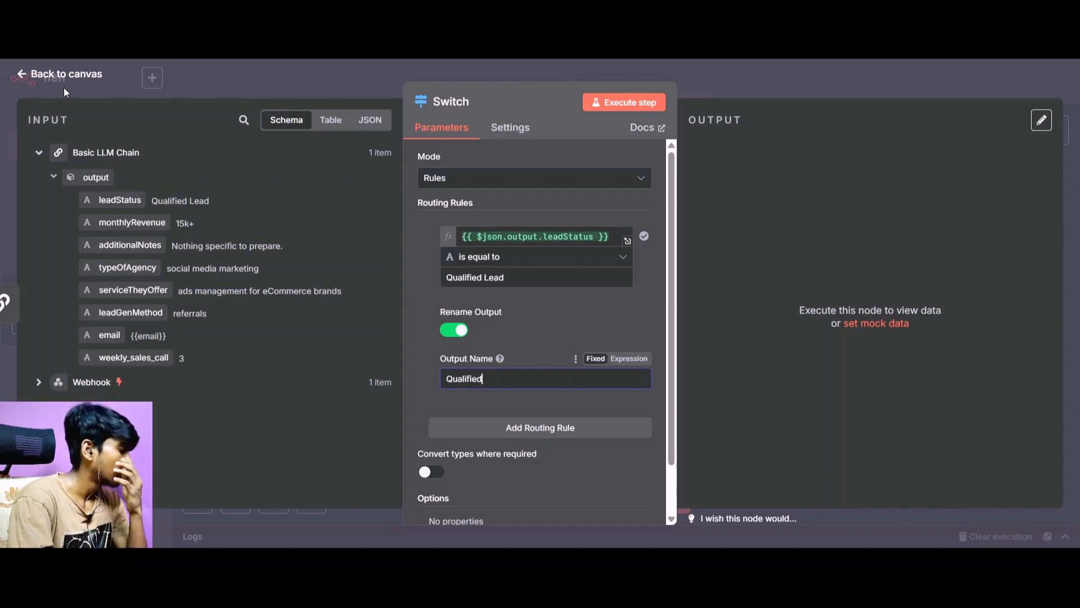
Add a second routing rule to the Switch node that checks whether leadStatus is equal to "Unqualified Lead".
scroll(500, 374, down, 2)
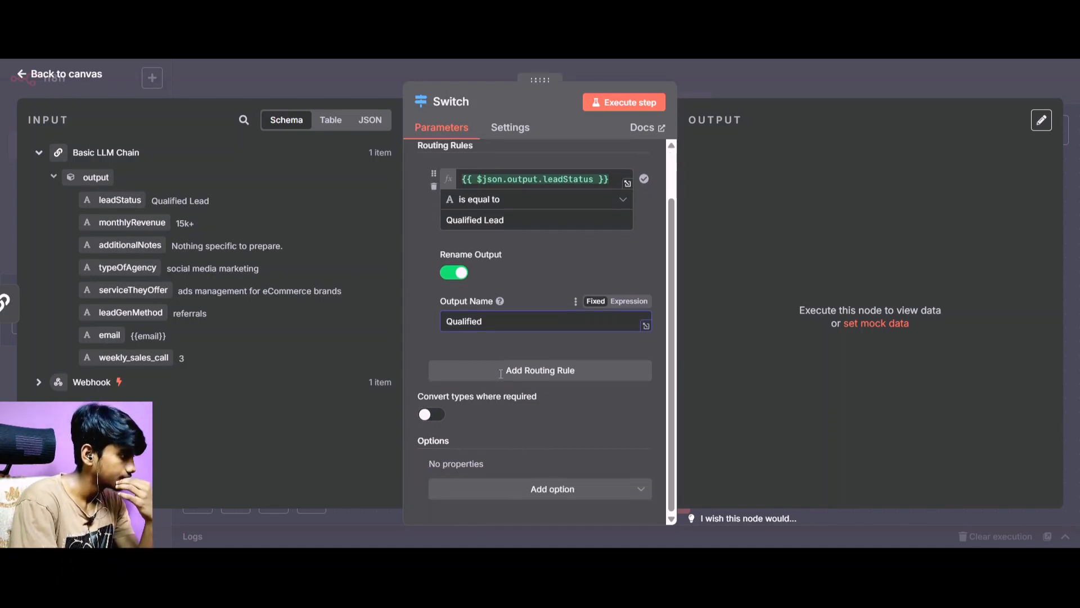
scroll(501, 374, up, 2)
click(510, 441)
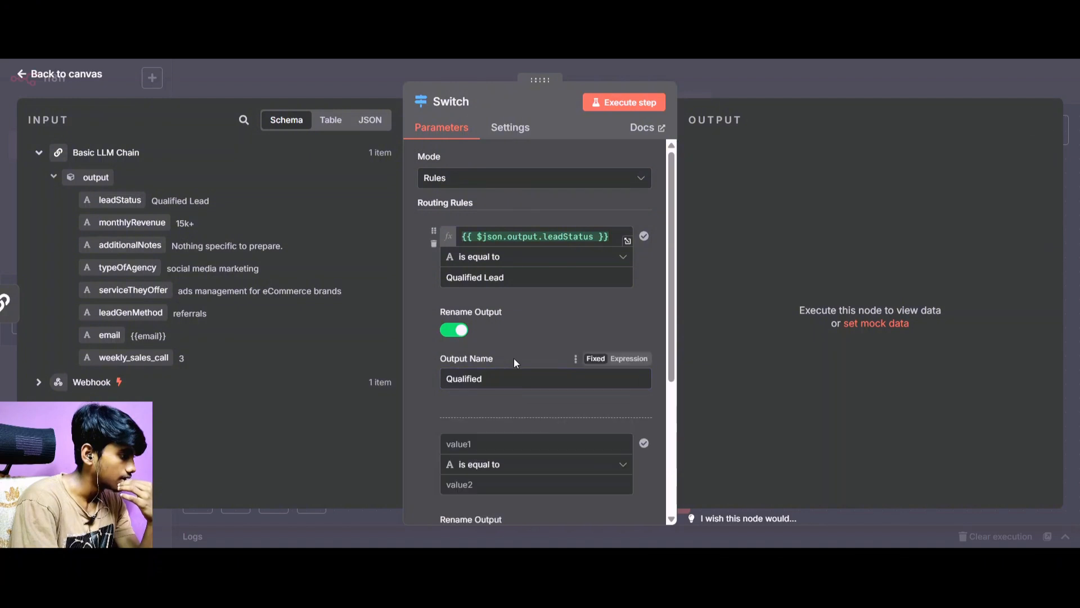
drag(120, 200, 467, 444)
click(424, 405)
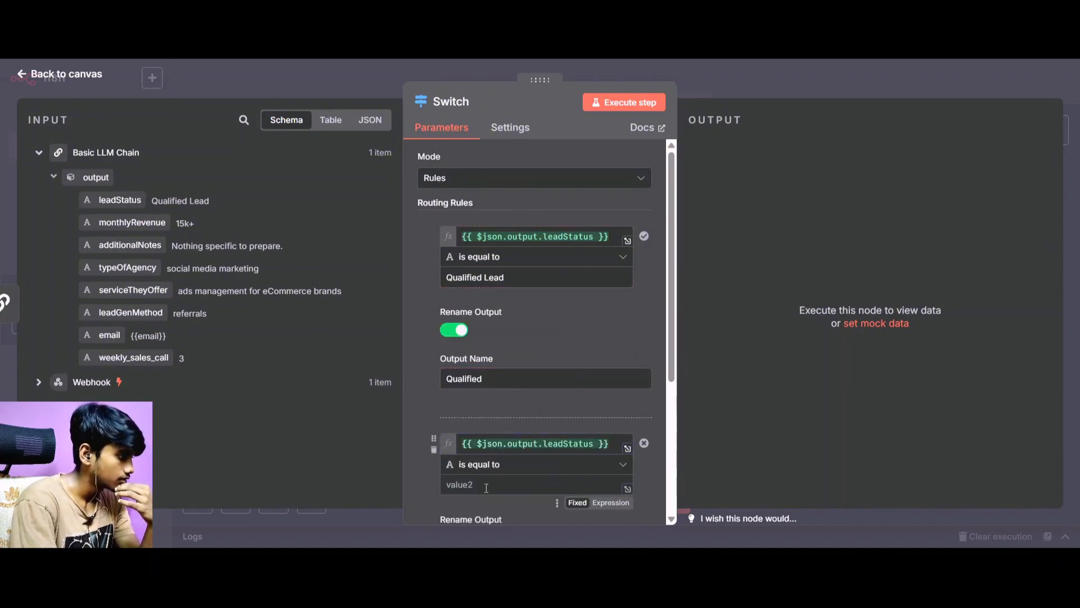
click(484, 488)
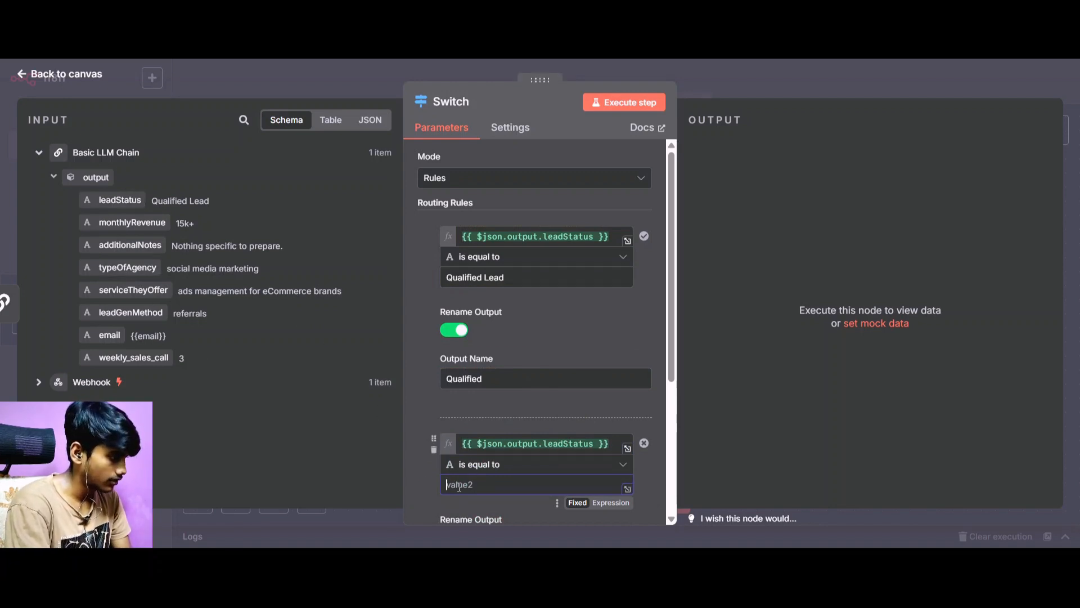
text(Unq)
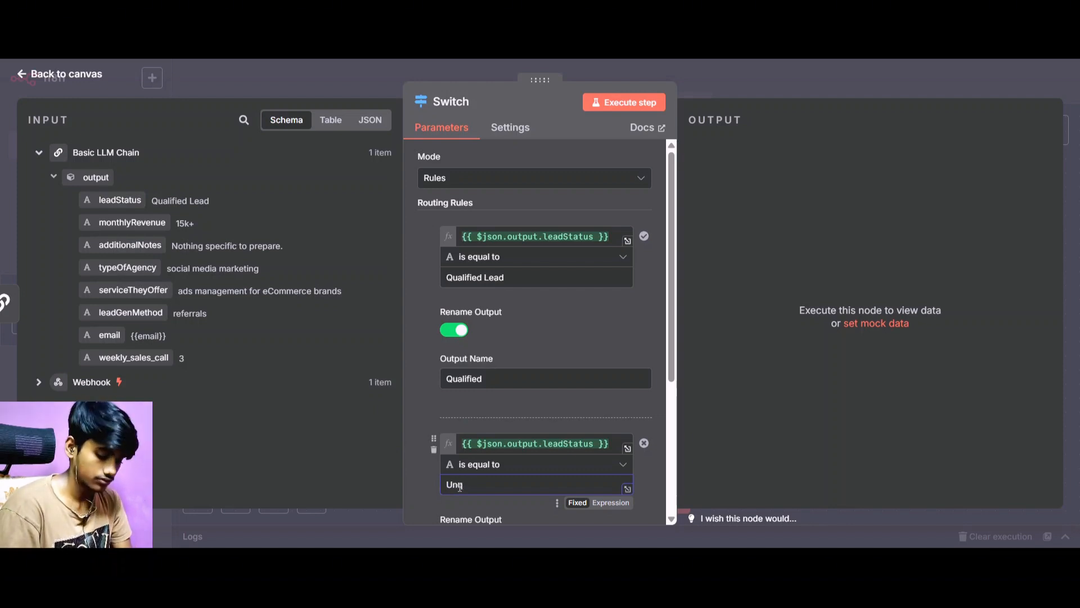
text(ualifie)
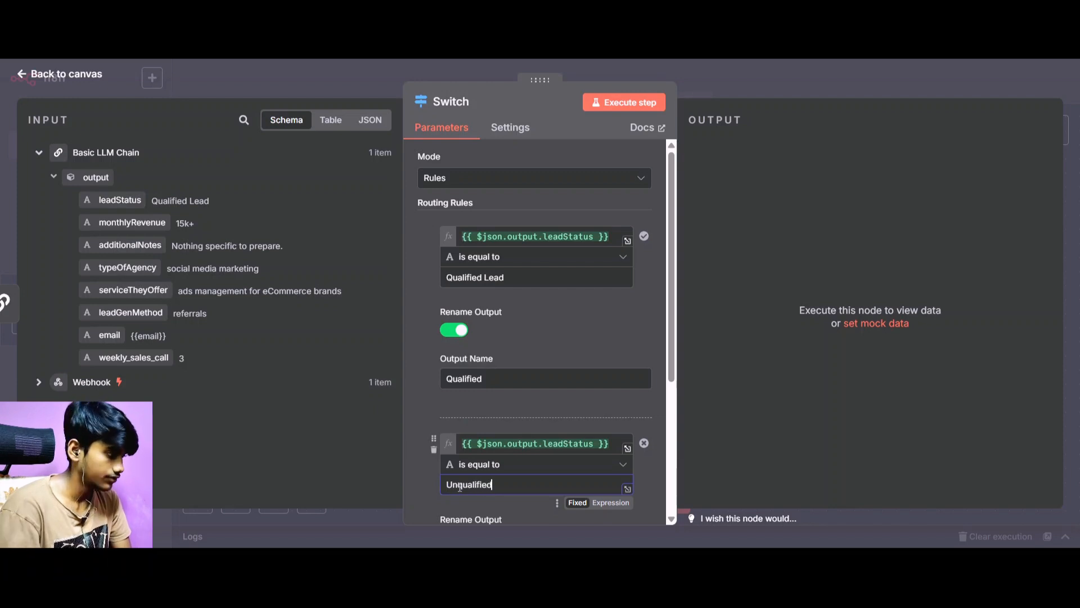
text(d )
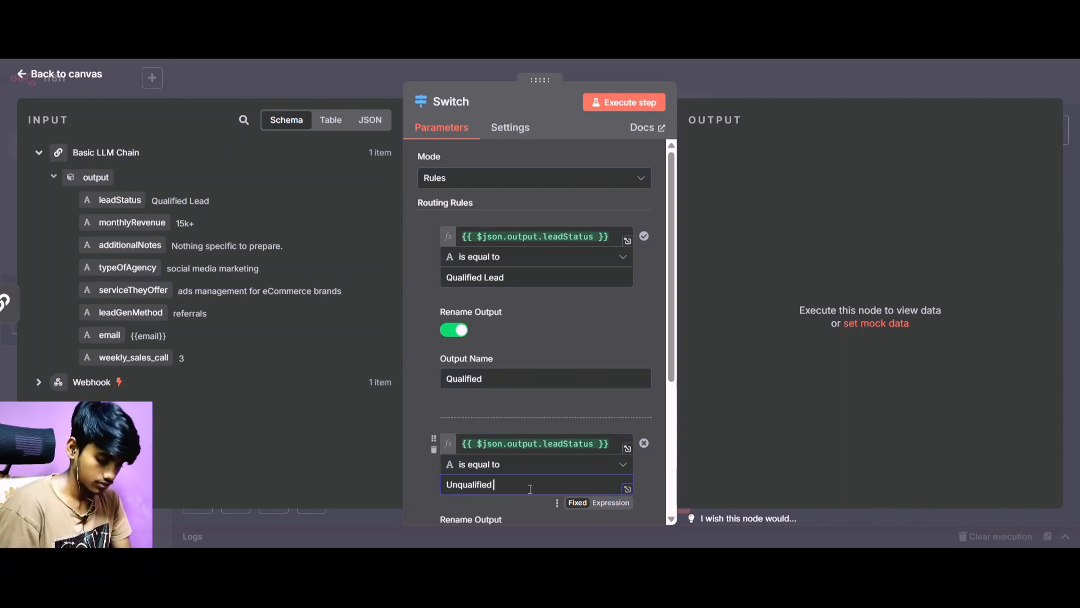
text(Lead)
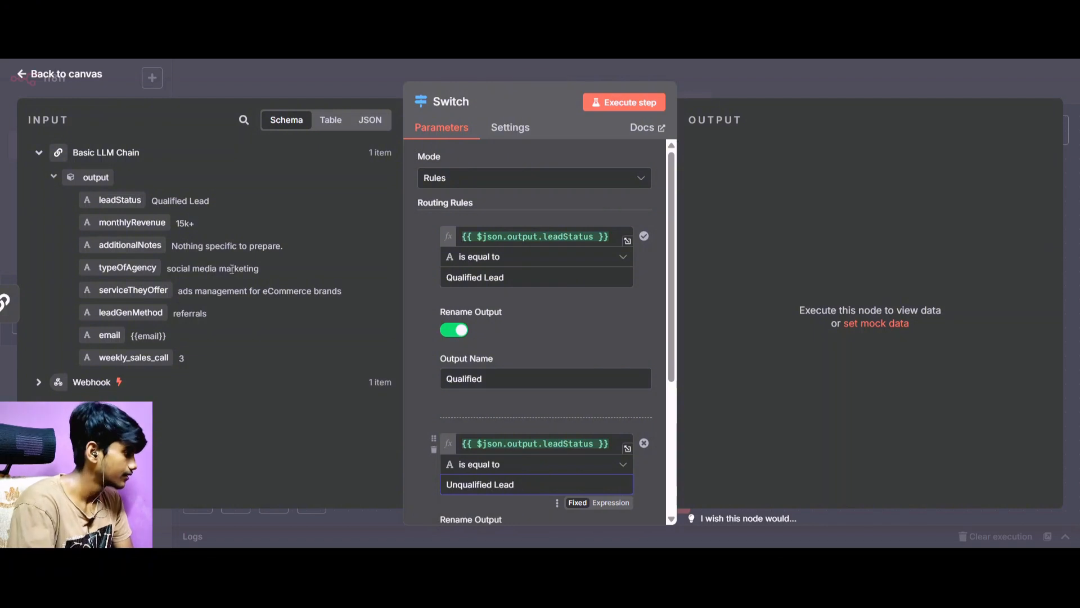
Enable output renaming for the second routing rule and name its output "Unqualified".
scroll(559, 378, down, 4)
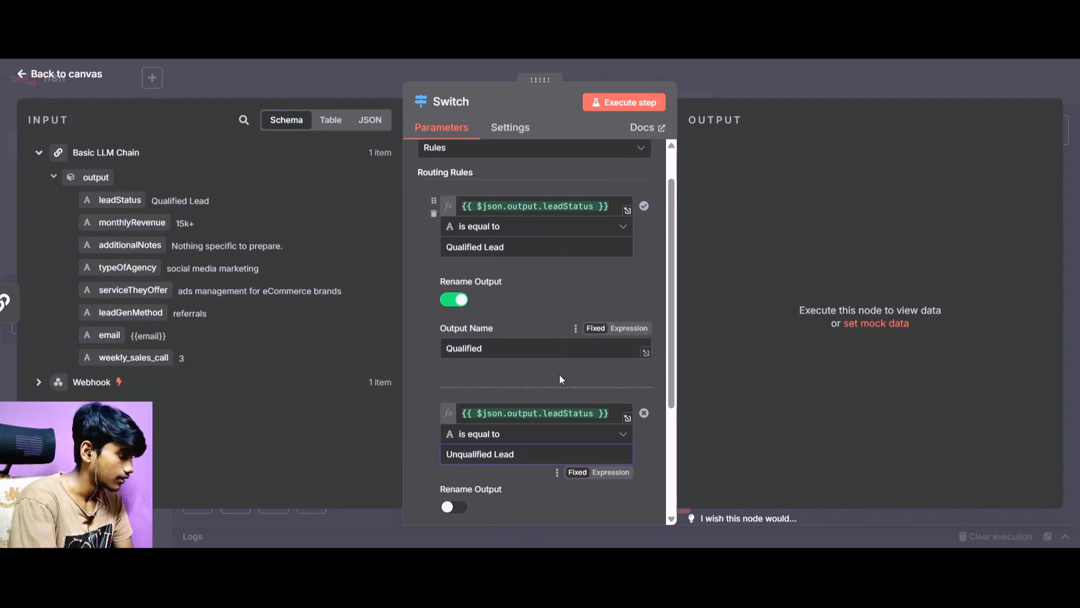
click(454, 324)
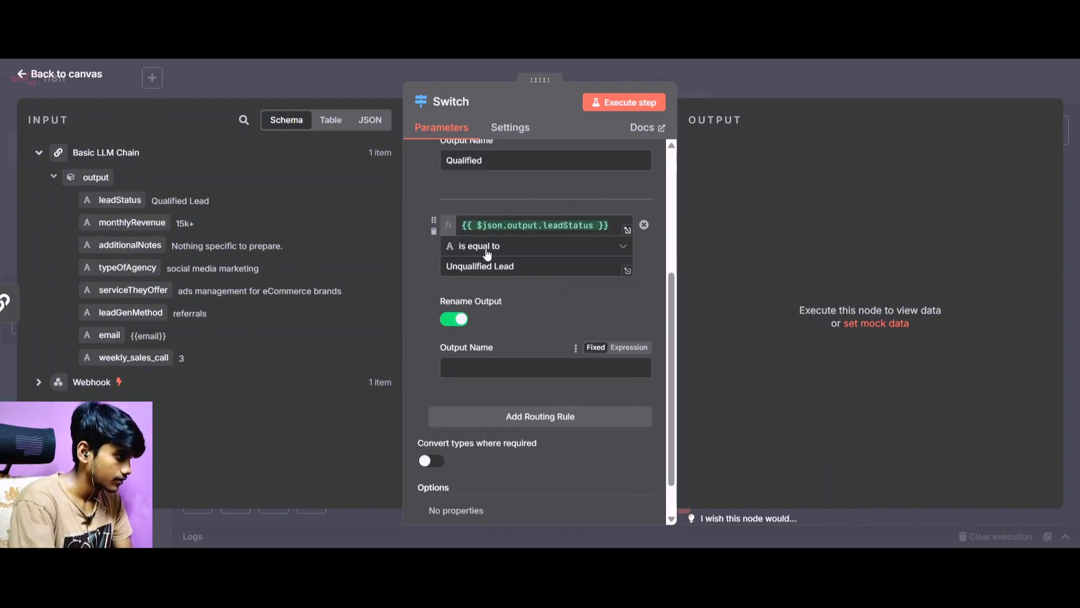
drag(492, 265, 430, 274)
key(ctrl+c)
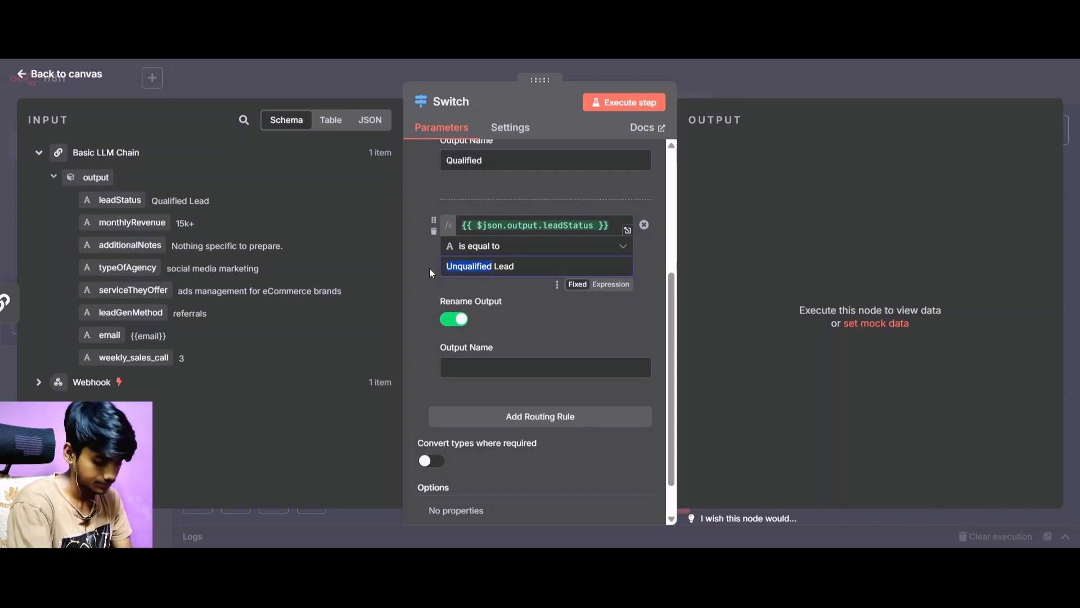
click(484, 367)
key(ctrl+v)
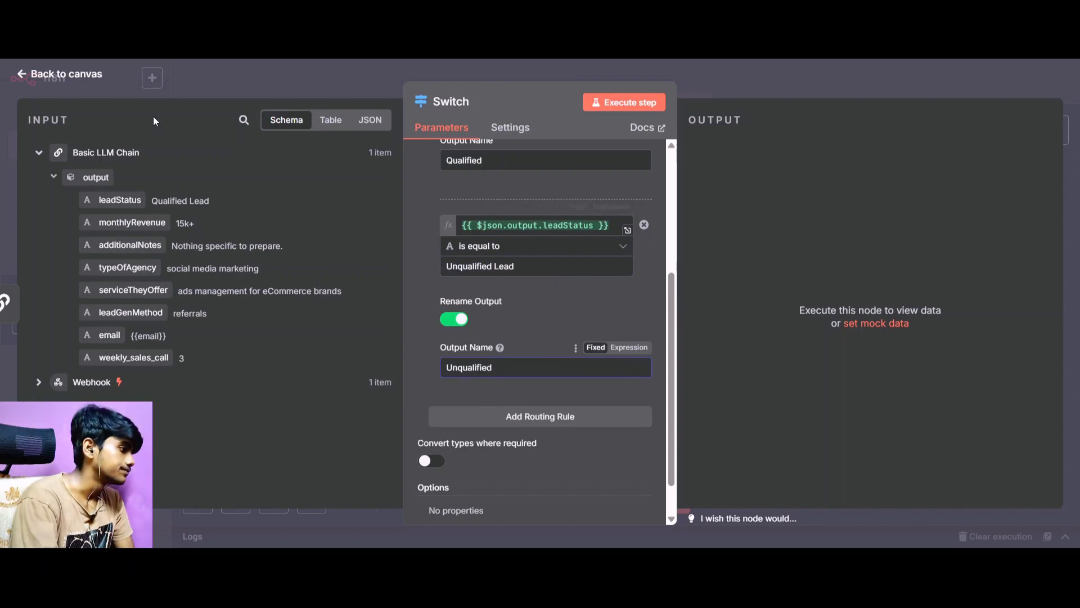
Return to the canvas, save the workflow, and execute the Switch node on its own.
click(84, 79)
key(ctrl+s)
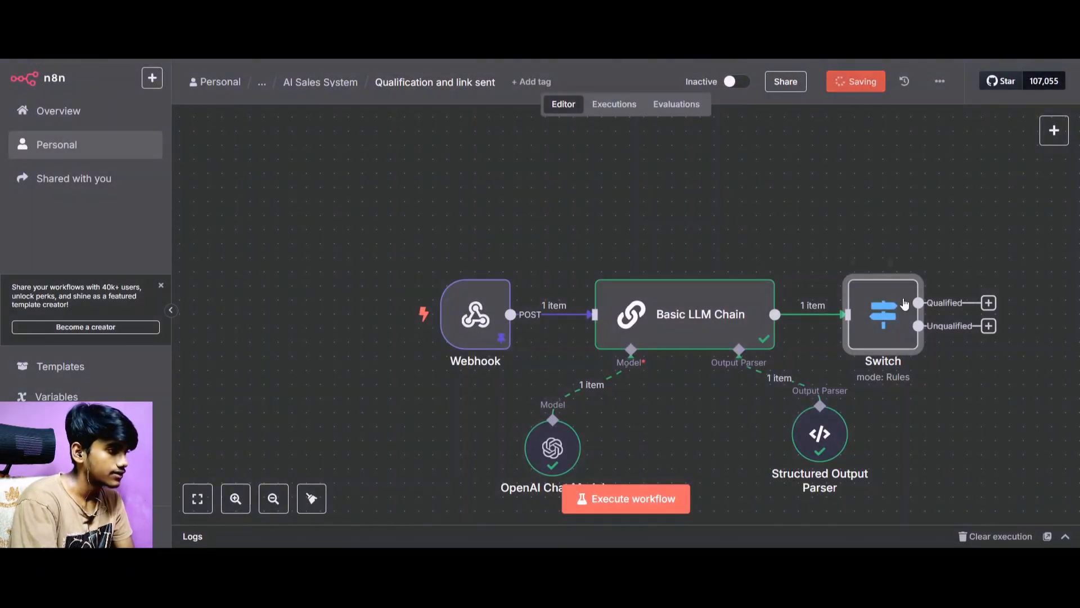
click(853, 264)
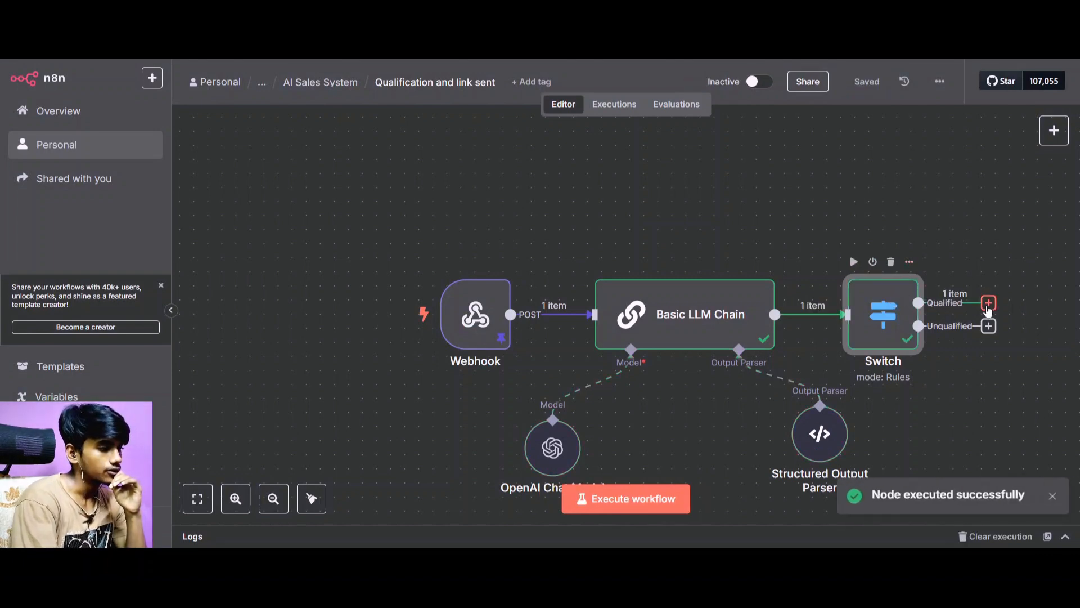
Add a HighLevel node with the "Create or update a contact" action to the Switch node's Qualified output.
click(989, 303)
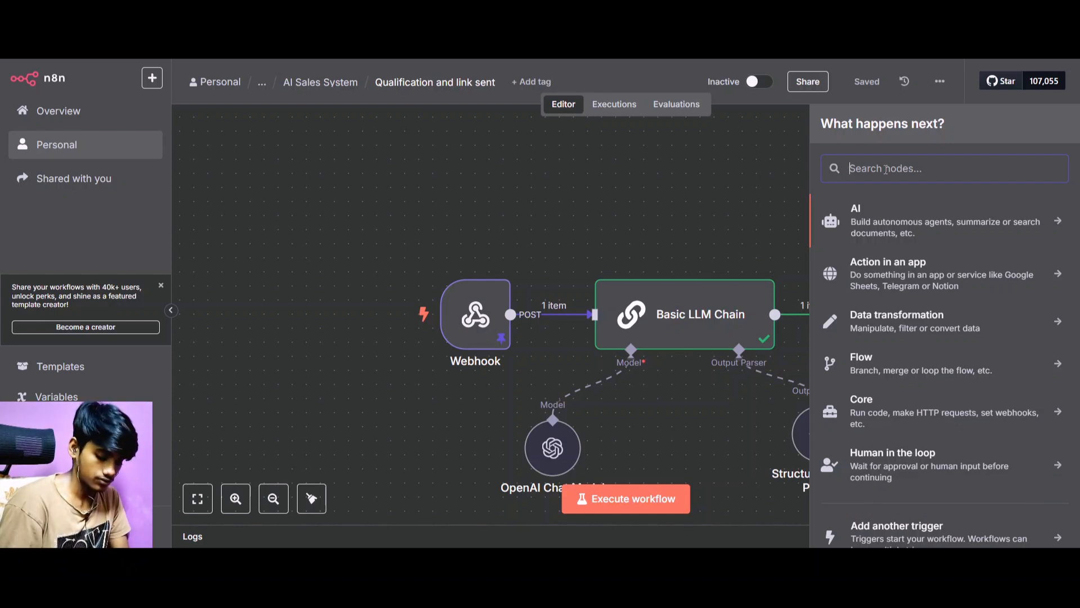
text(Highl)
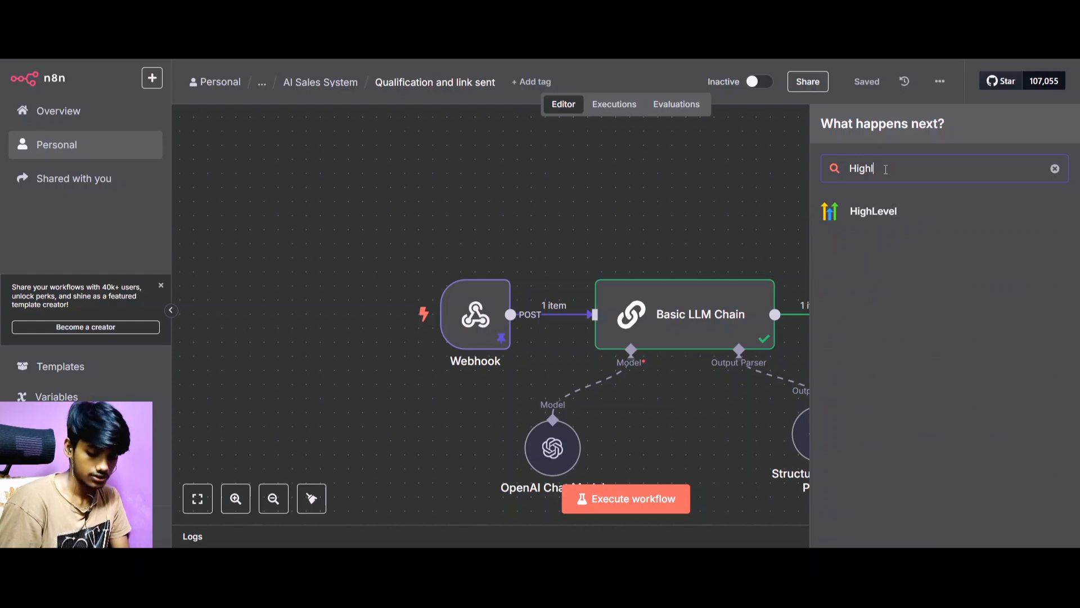
text(e)
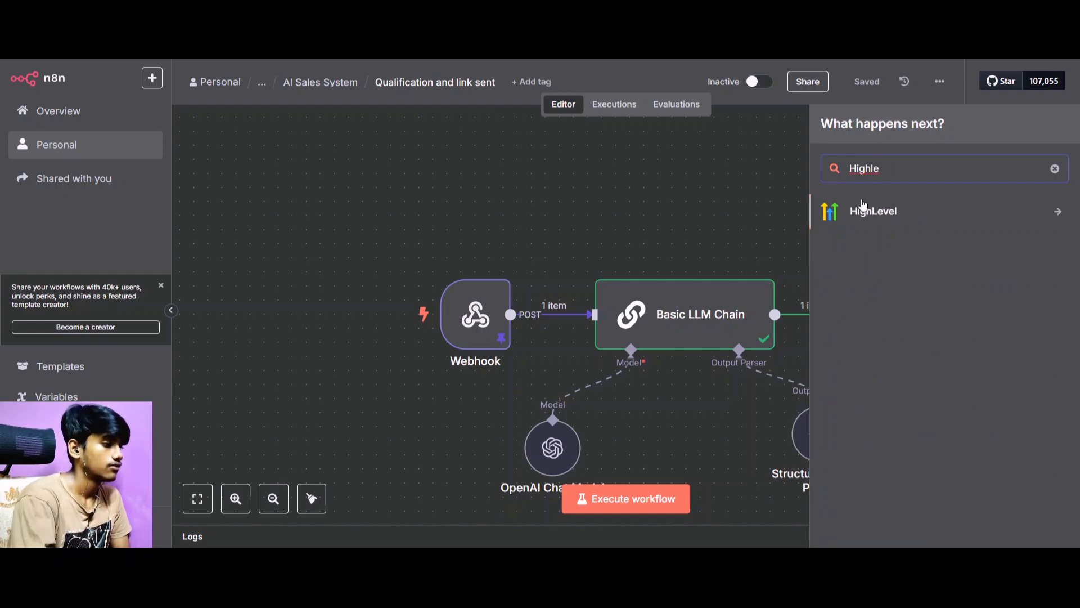
click(864, 208)
scroll(919, 318, down, 3)
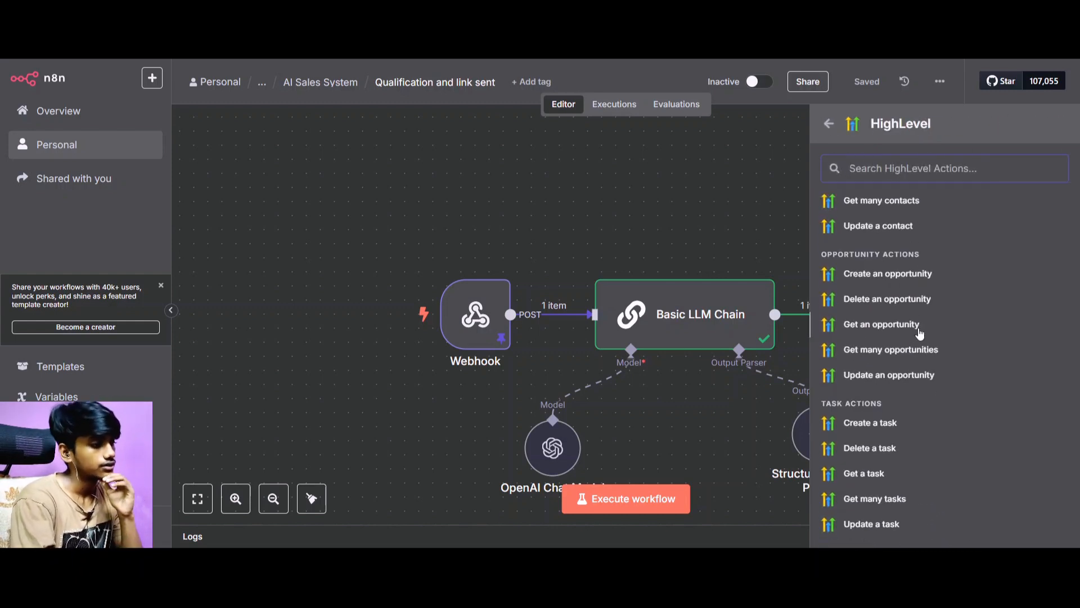
scroll(916, 338, down, 3)
scroll(913, 340, up, 4)
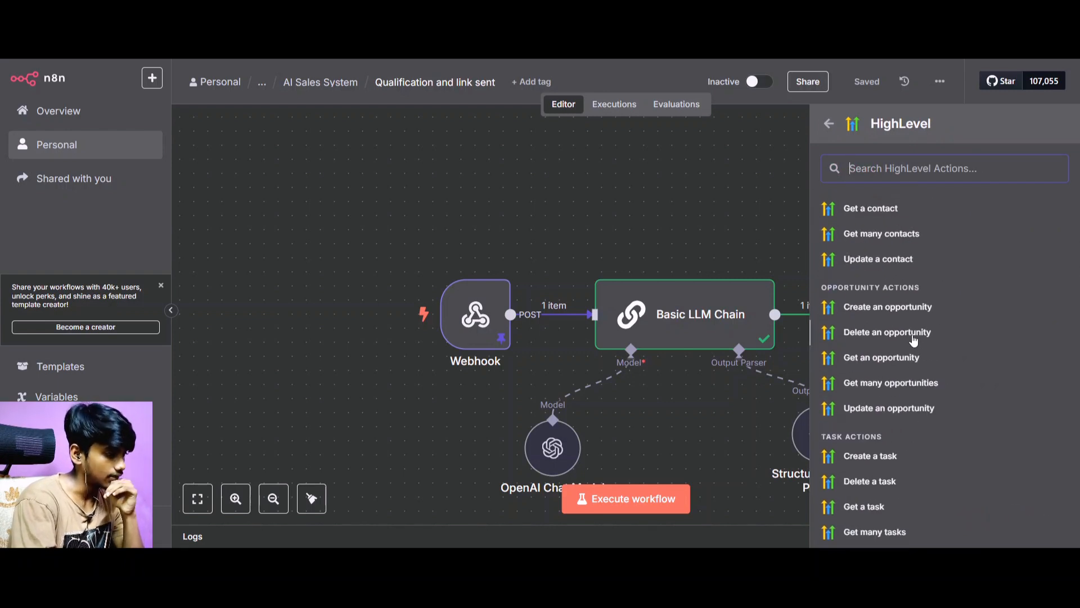
scroll(913, 262, up, 2)
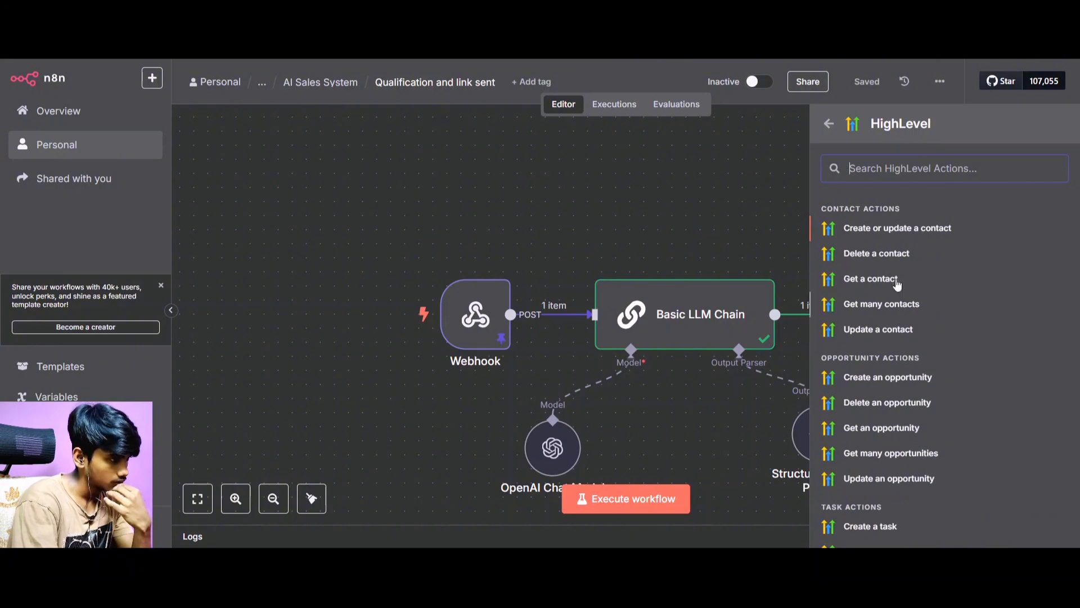
click(899, 237)
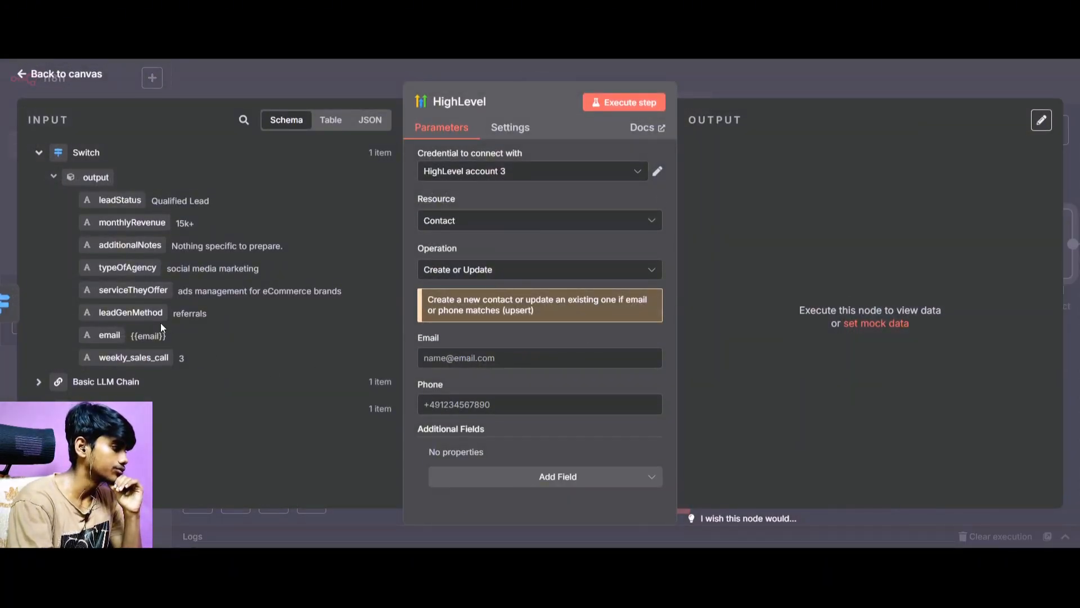
Map the HighLevel contact's Email field to the Switch output's email value, leave Phone empty, and return to the canvas.
drag(109, 335, 455, 357)
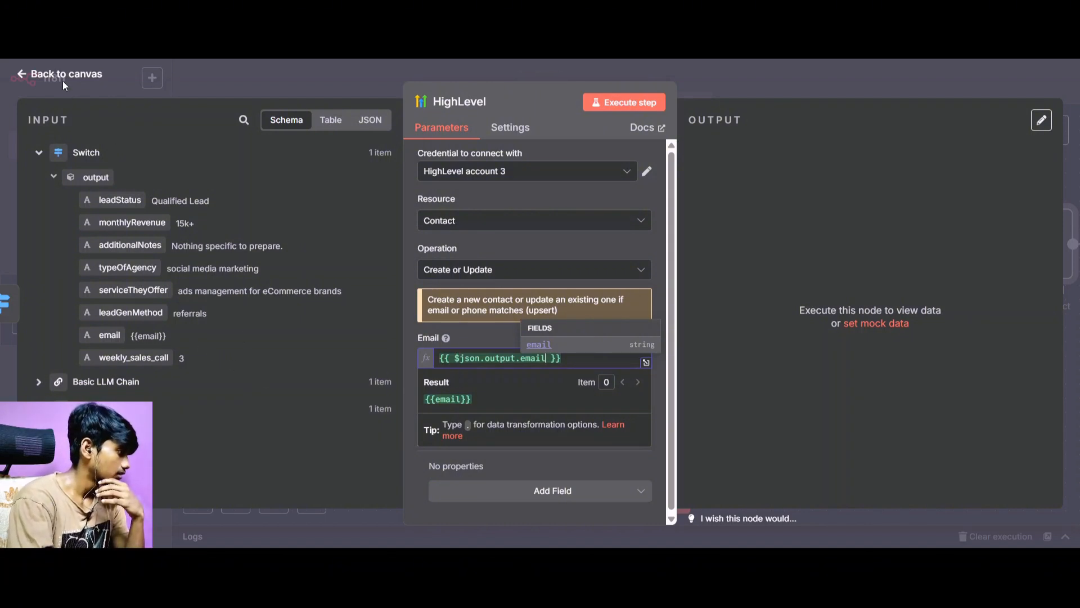
click(403, 326)
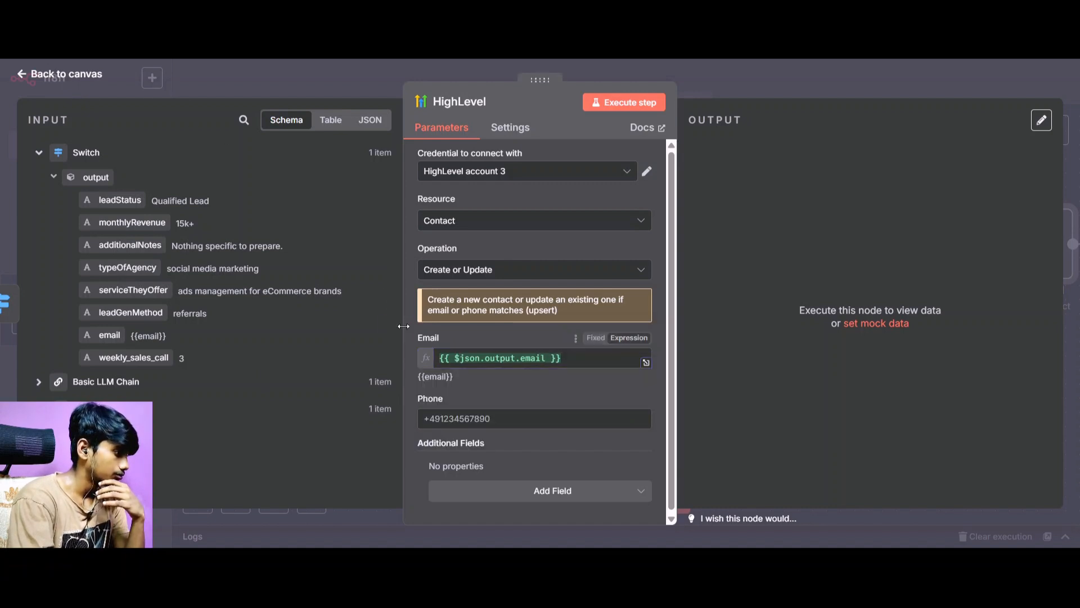
click(493, 417)
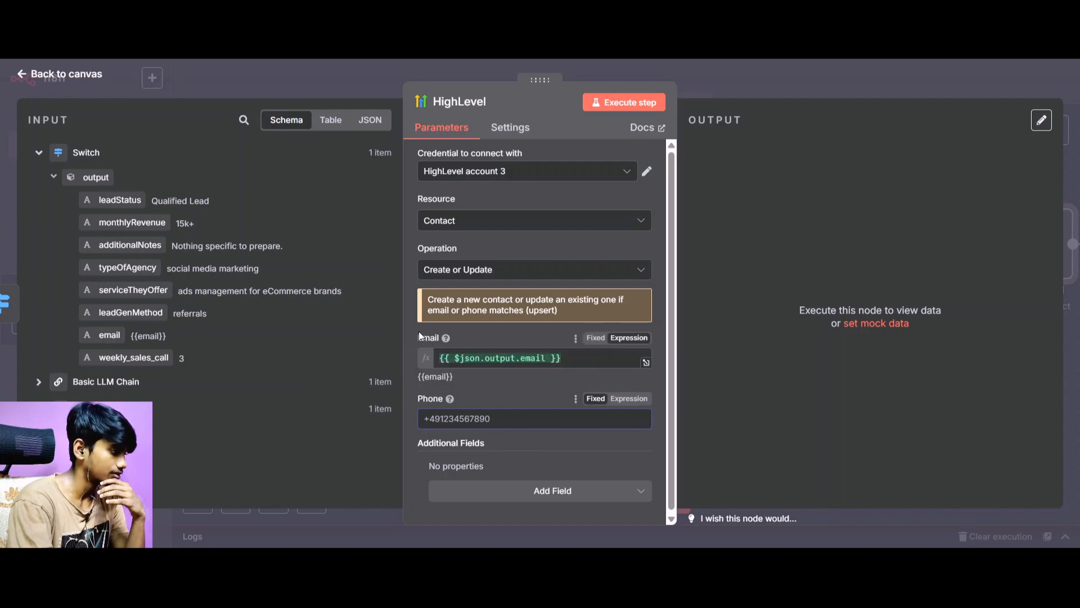
click(404, 330)
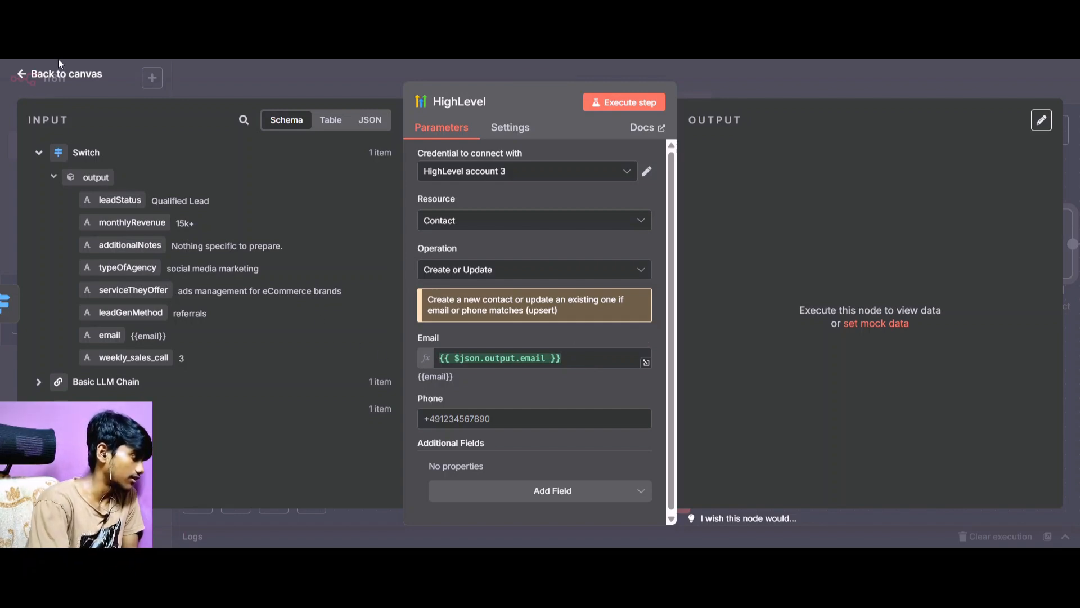
click(63, 75)
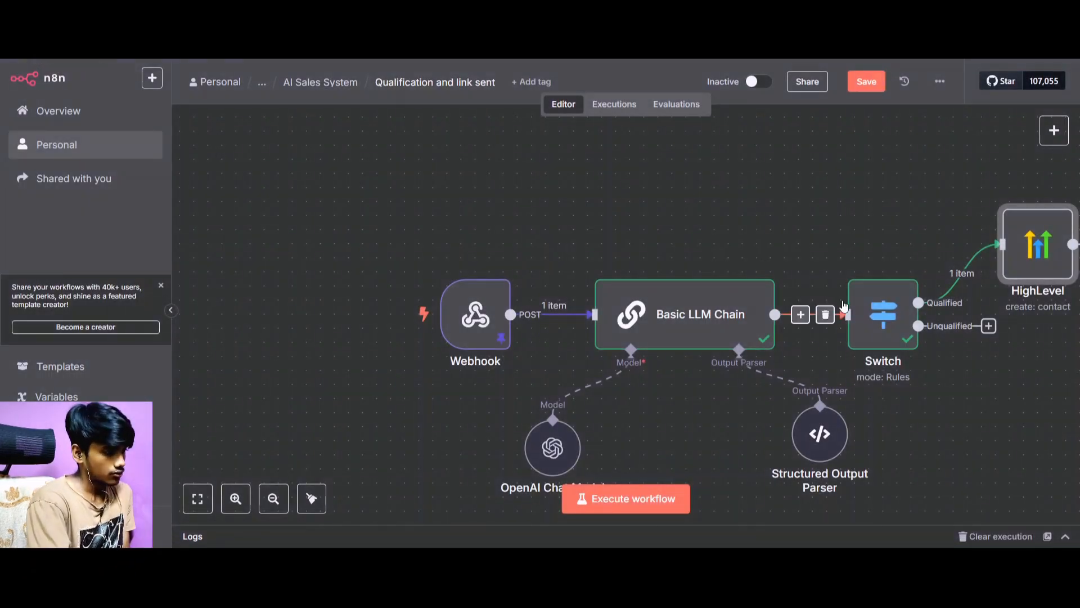
Open the Webhook node's pinned output for editing and look through its JSON for where the lead's email is stored.
scroll(844, 305, right, 3)
double_click(407, 313)
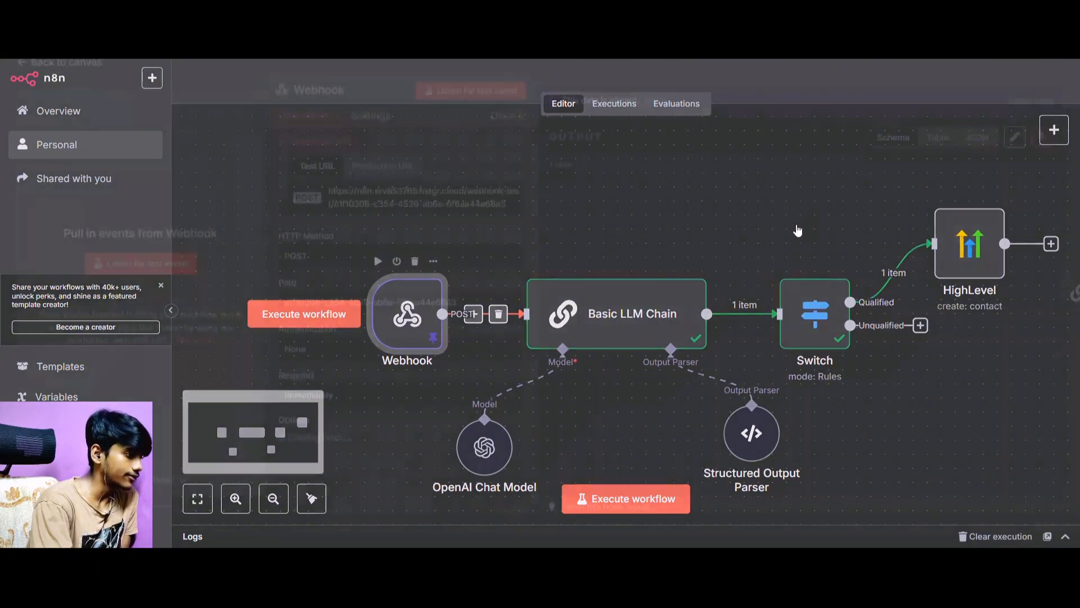
click(1016, 137)
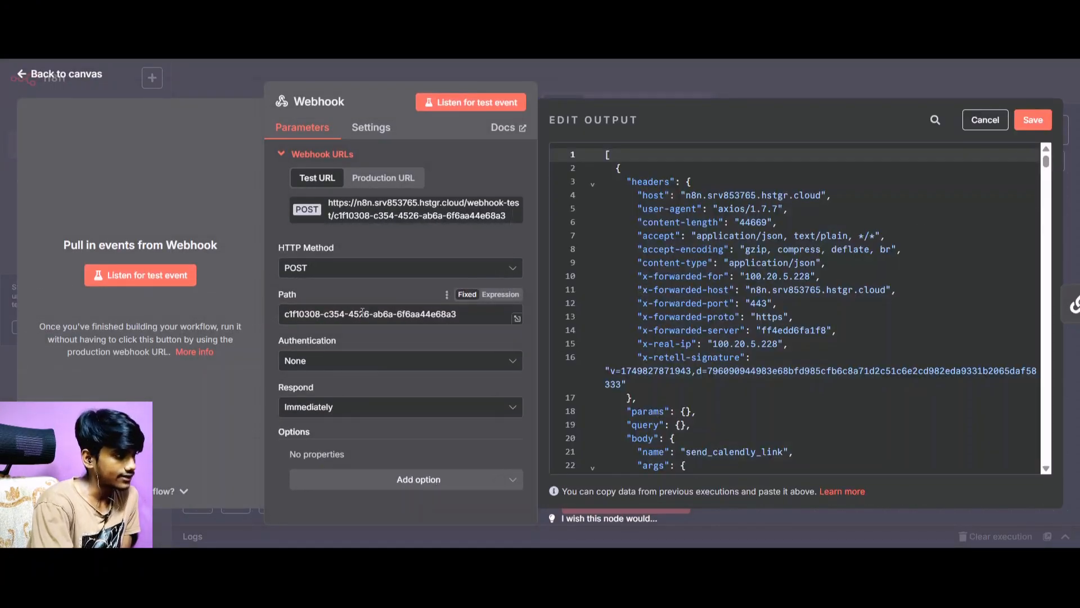
scroll(893, 281, down, 20)
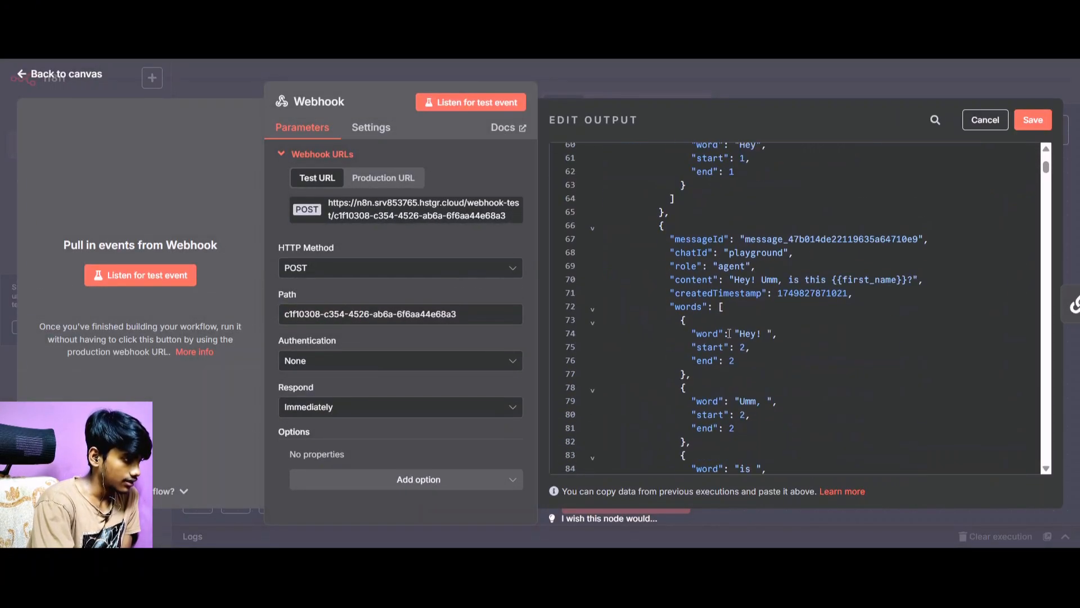
scroll(730, 332, down, 5)
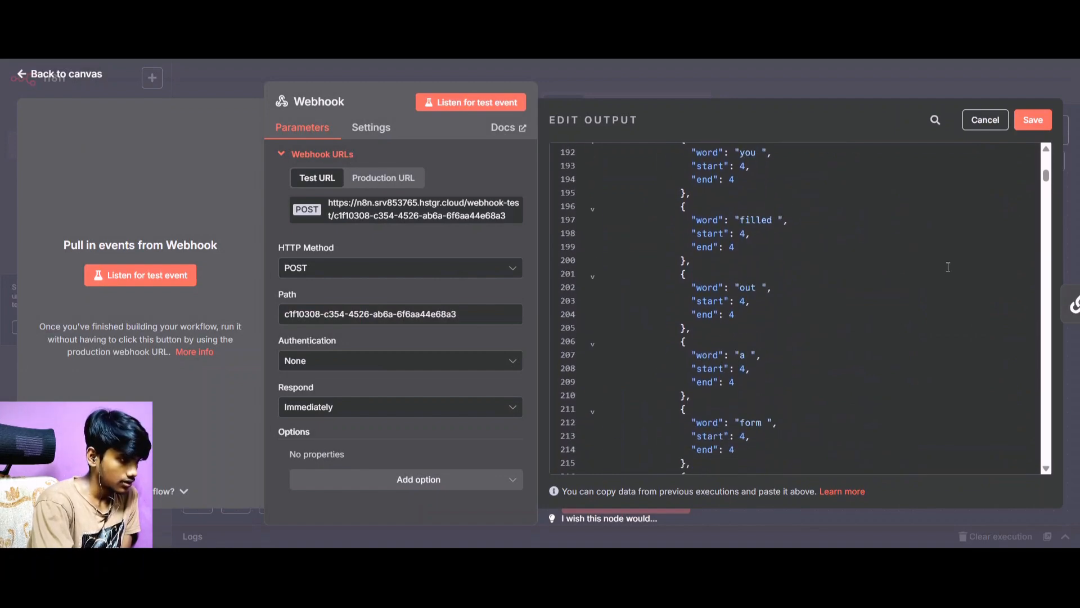
drag(1046, 177, 1056, 481)
scroll(737, 347, up, 5)
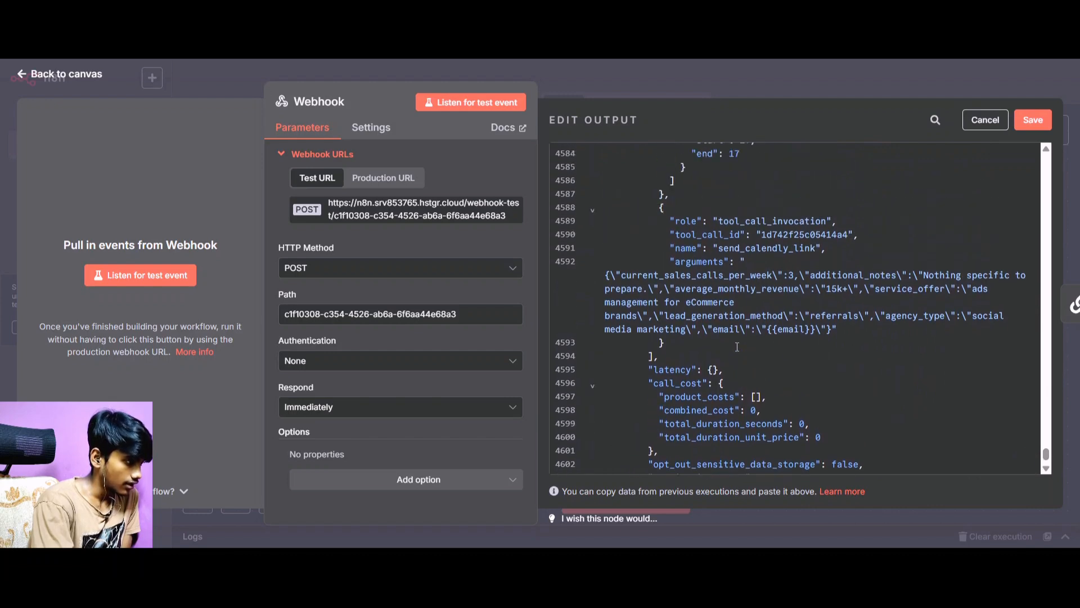
scroll(737, 347, down, 3)
scroll(737, 347, up, 5)
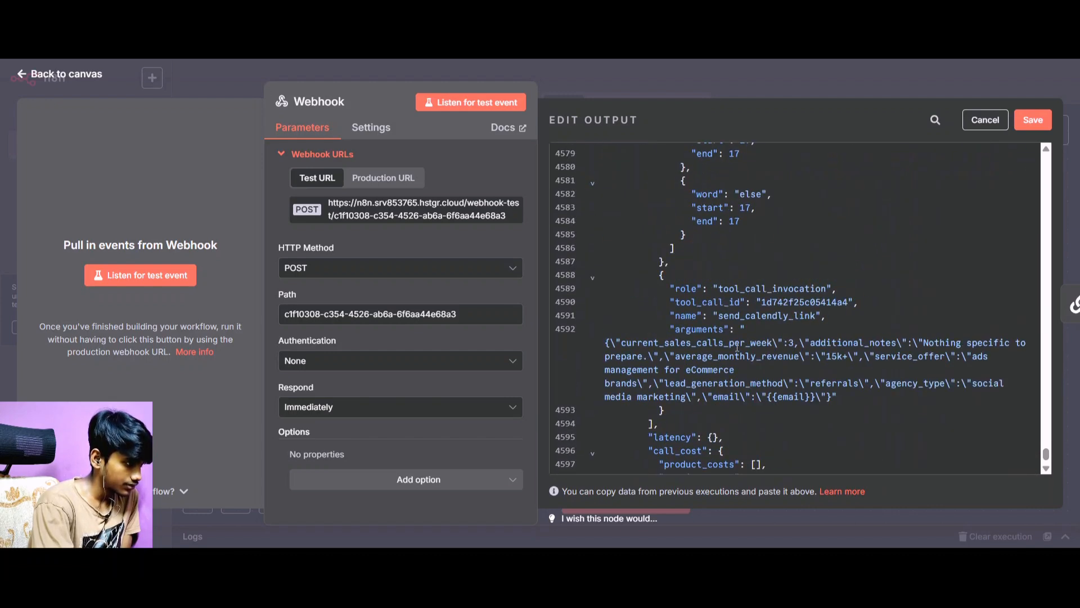
scroll(738, 347, down, 3)
scroll(737, 347, up, 10)
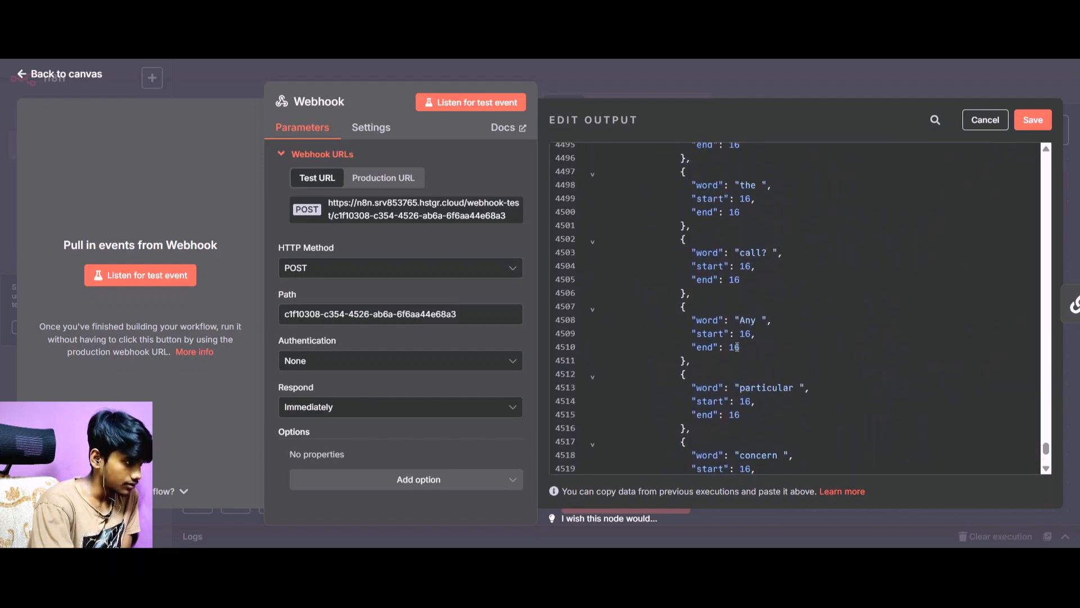
scroll(737, 347, up, 9)
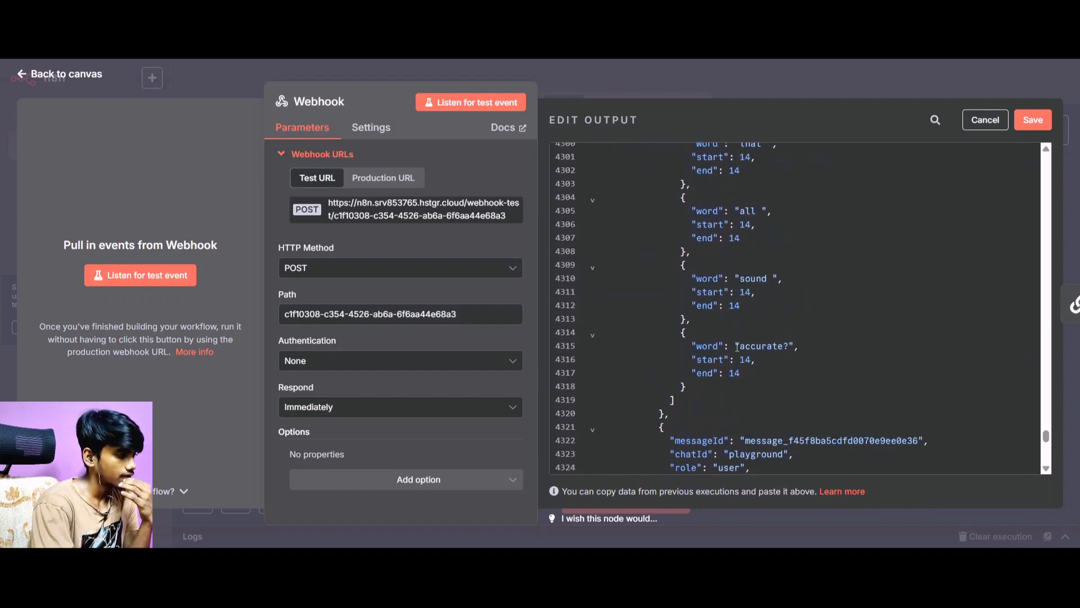
scroll(942, 349, up, 9)
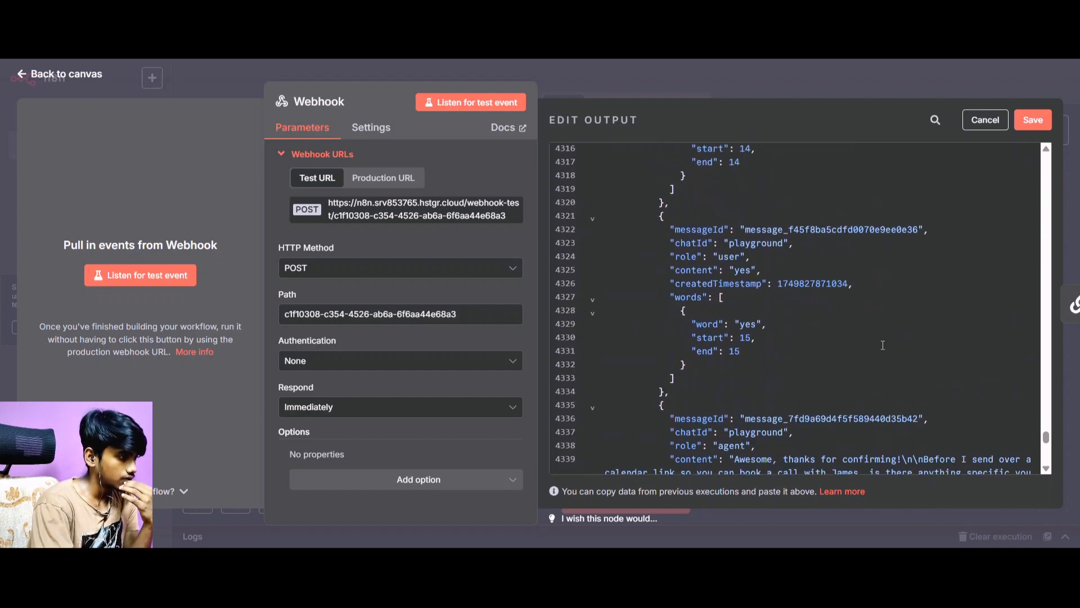
scroll(851, 338, up, 17)
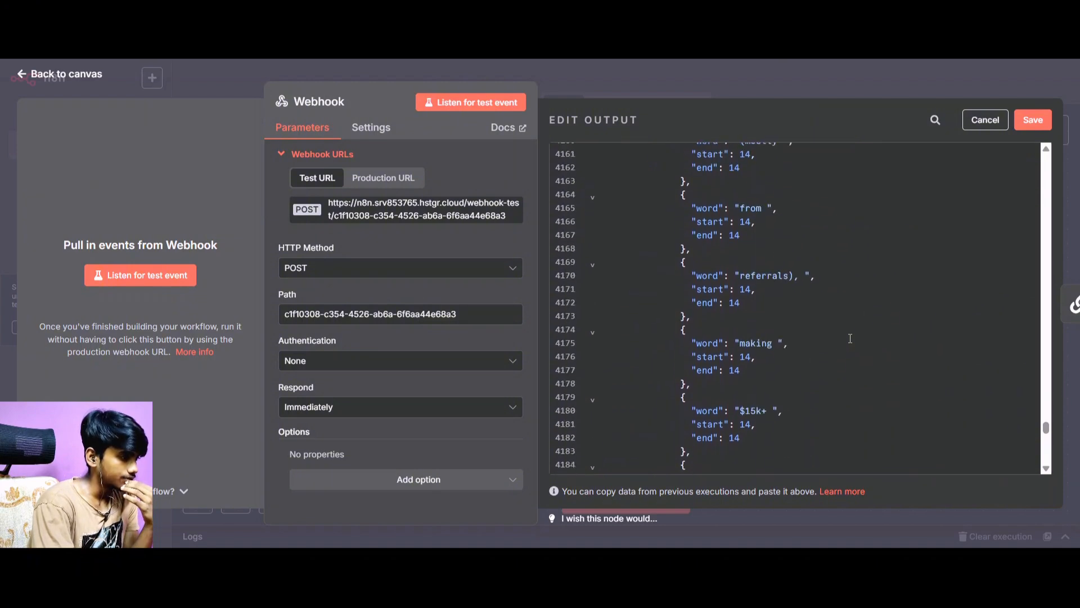
scroll(851, 338, up, 6)
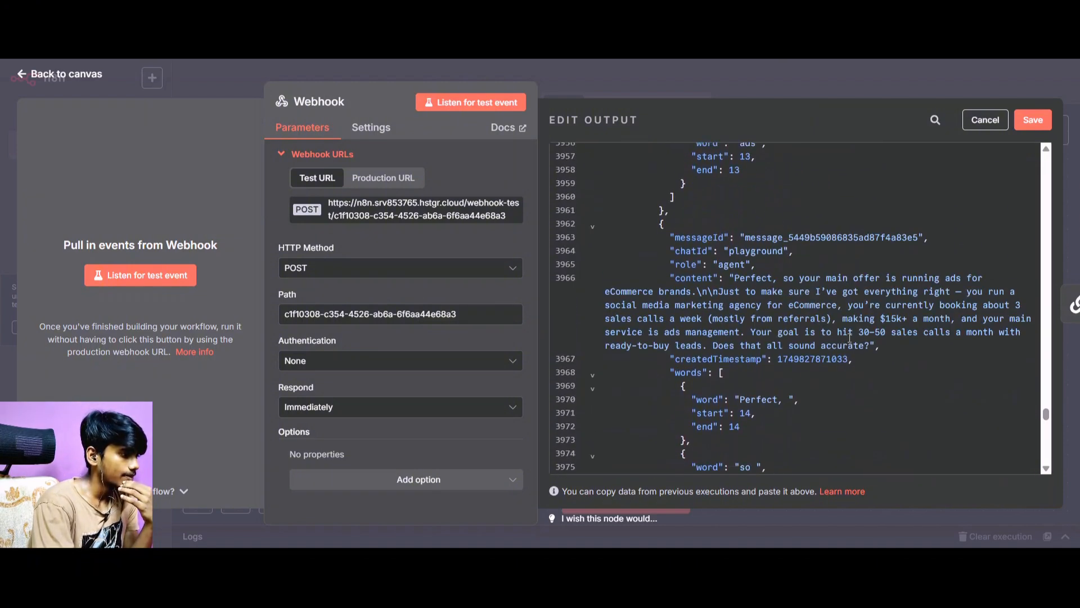
scroll(850, 339, up, 10)
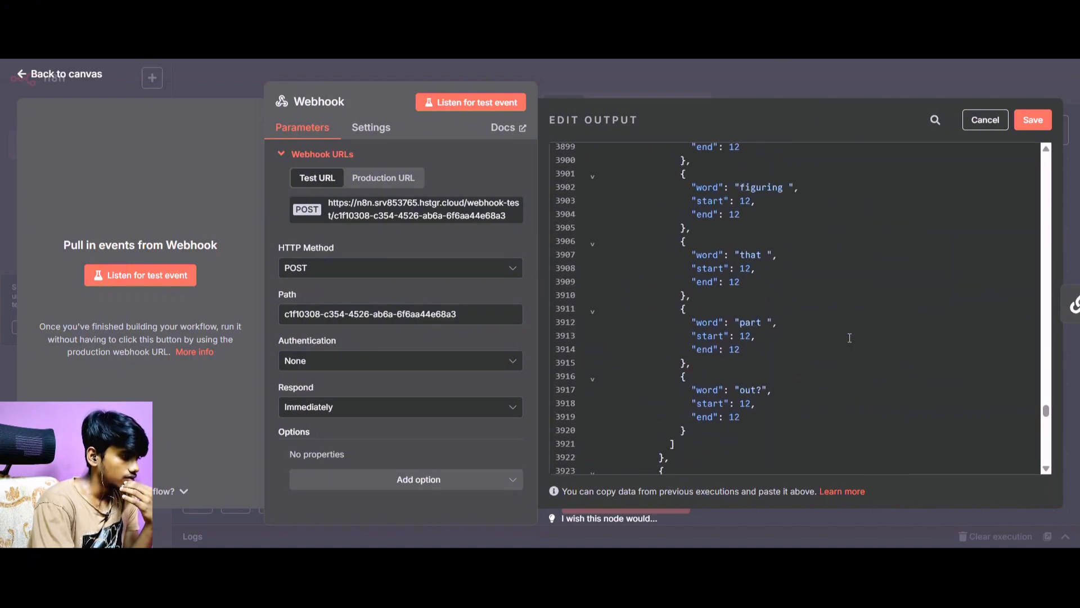
drag(1046, 408, 1034, 160)
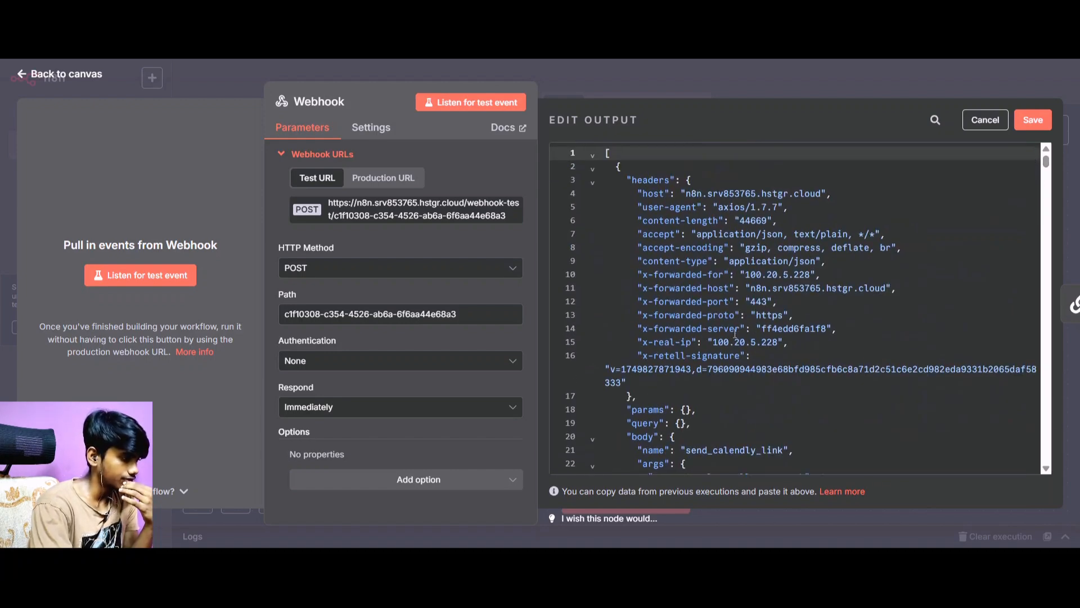
scroll(683, 339, down, 1)
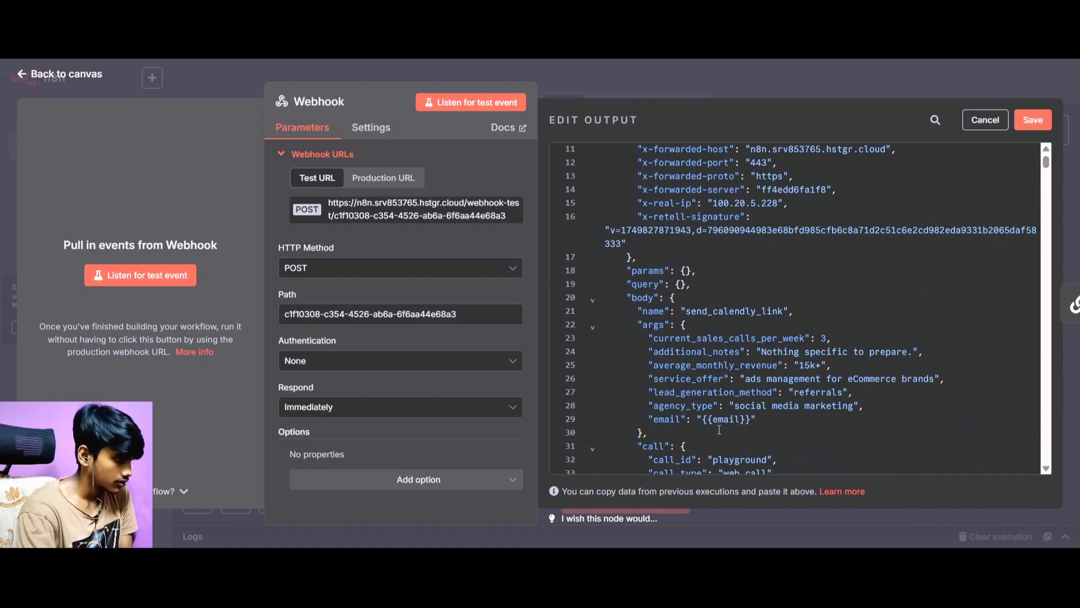
drag(702, 419, 753, 417)
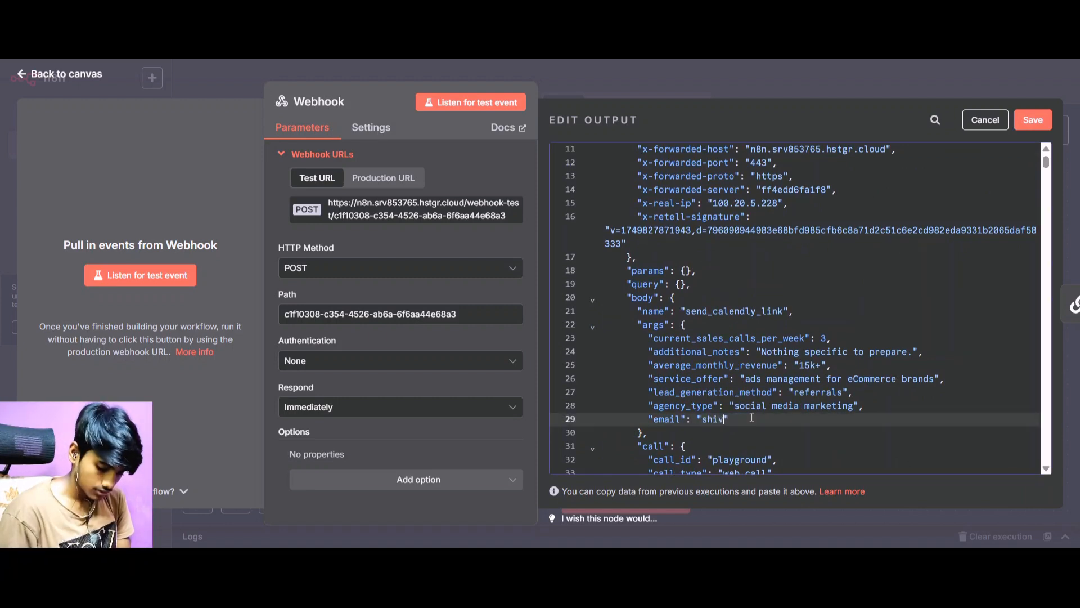
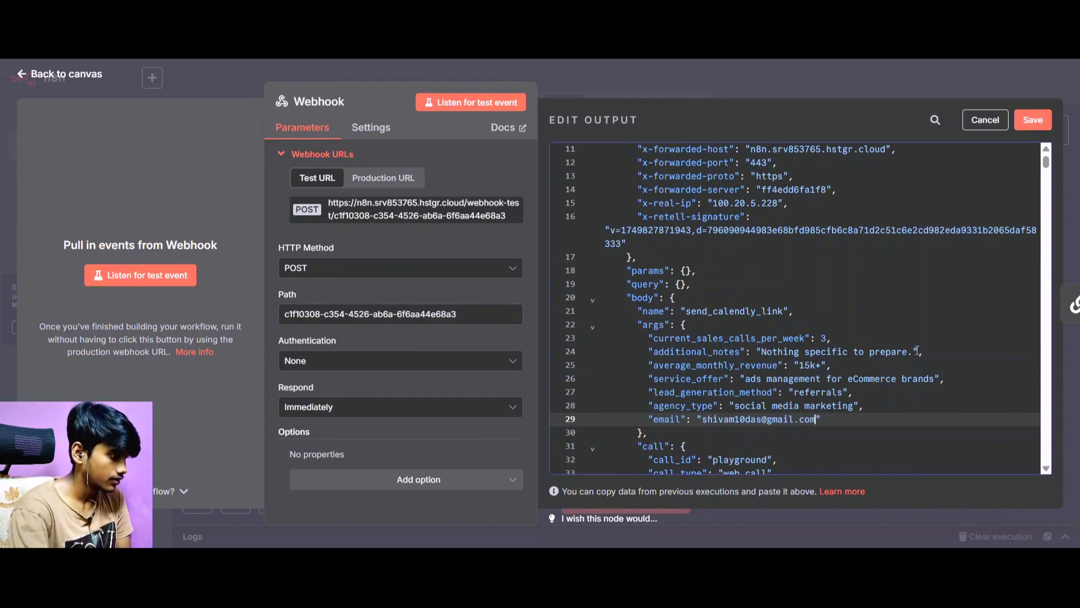
click(1032, 129)
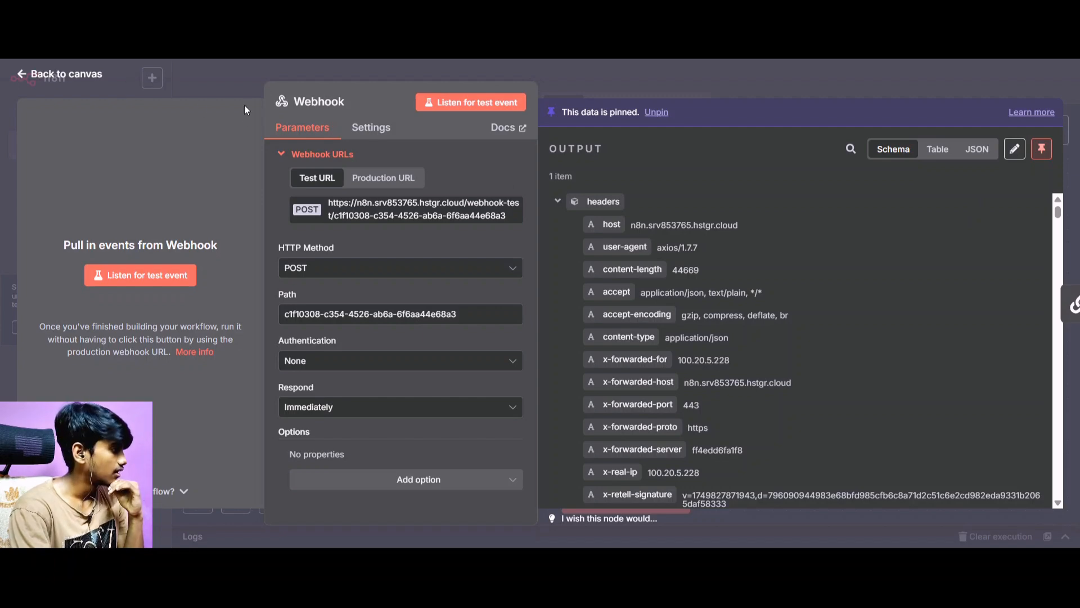
click(82, 75)
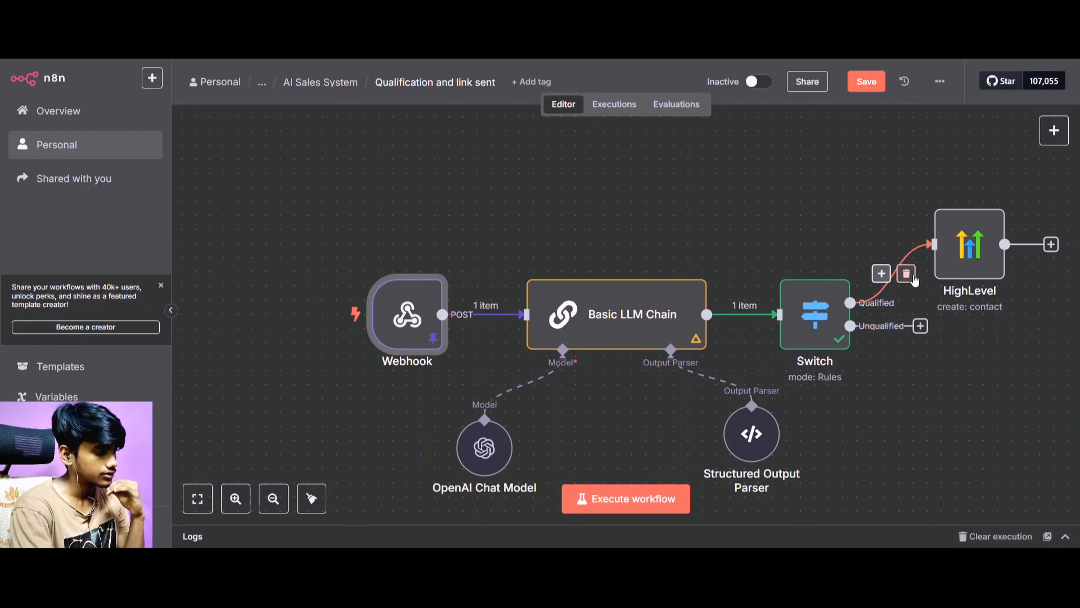
Remove the connection between the Switch's Qualified output and HighLevel, then save and execute the whole workflow.
click(908, 276)
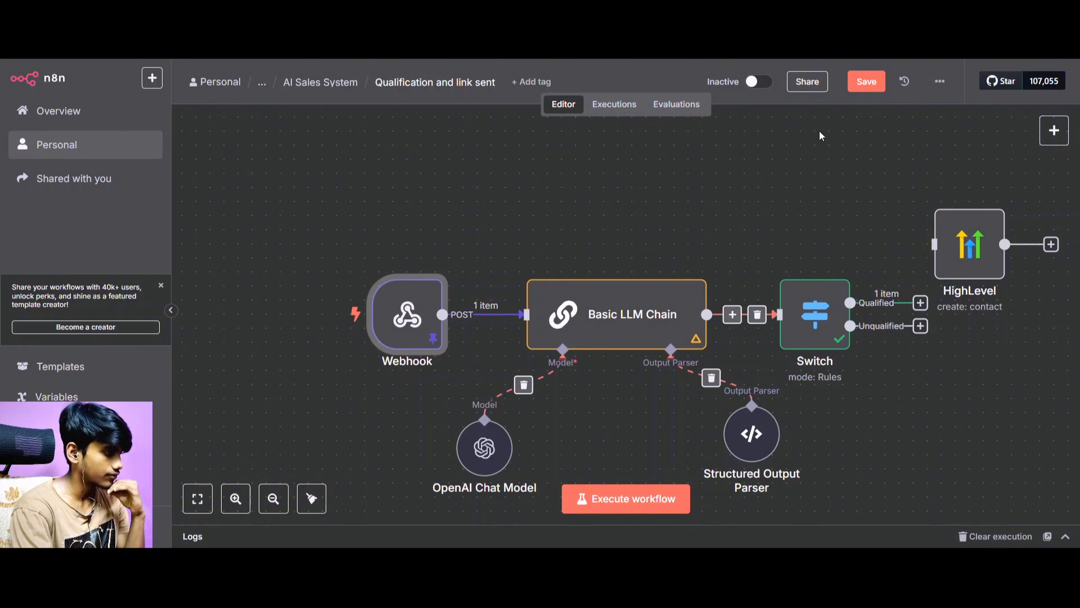
click(883, 81)
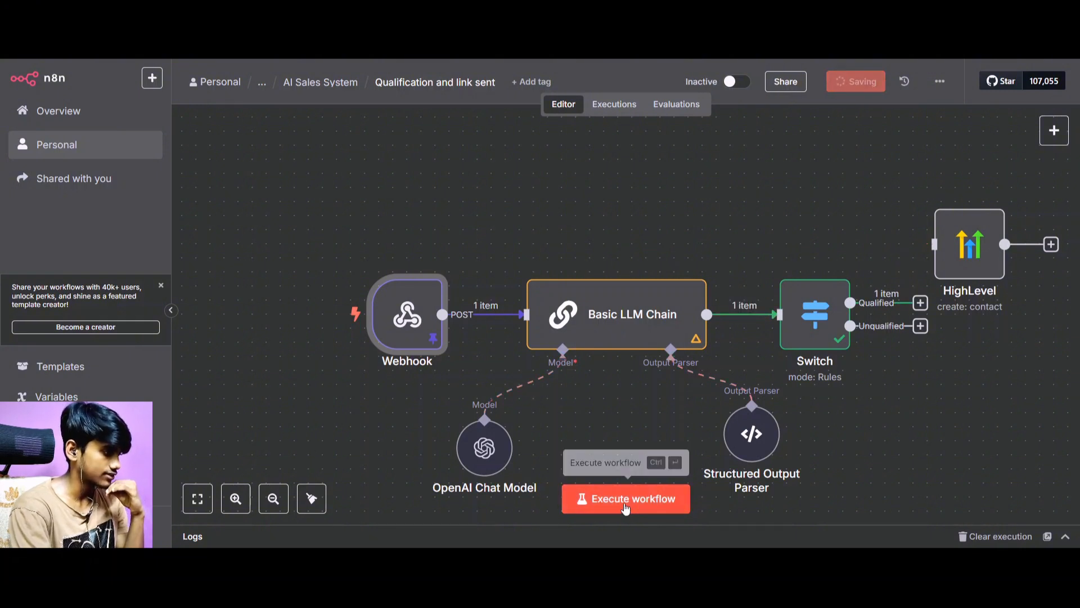
click(626, 507)
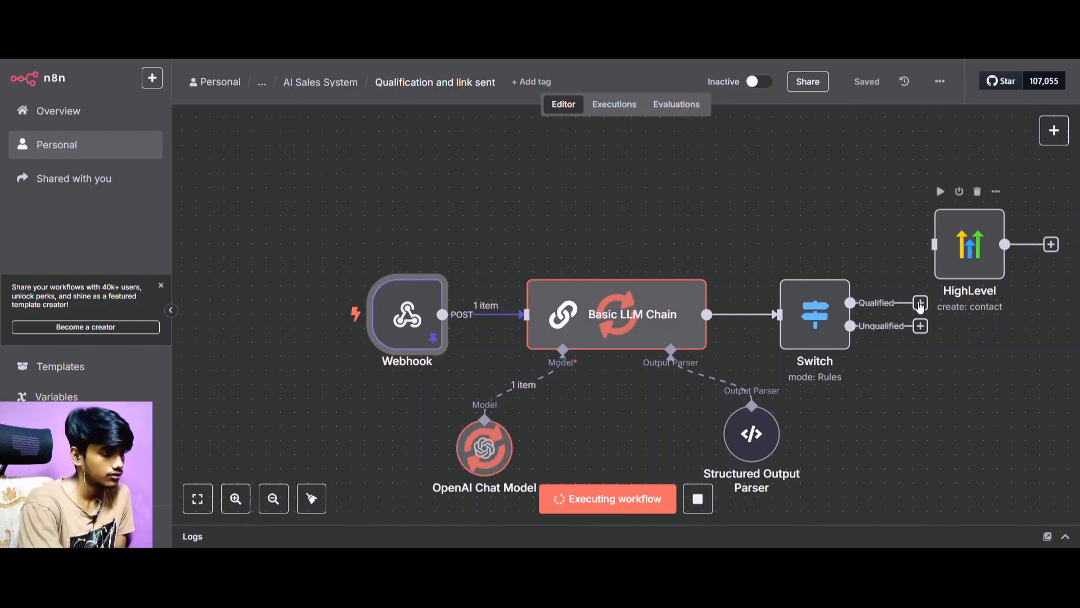
Reconnect the Switch's Qualified output to the HighLevel node and add Custom Fields to the contact's additional fields.
drag(924, 304, 961, 238)
double_click(1018, 243)
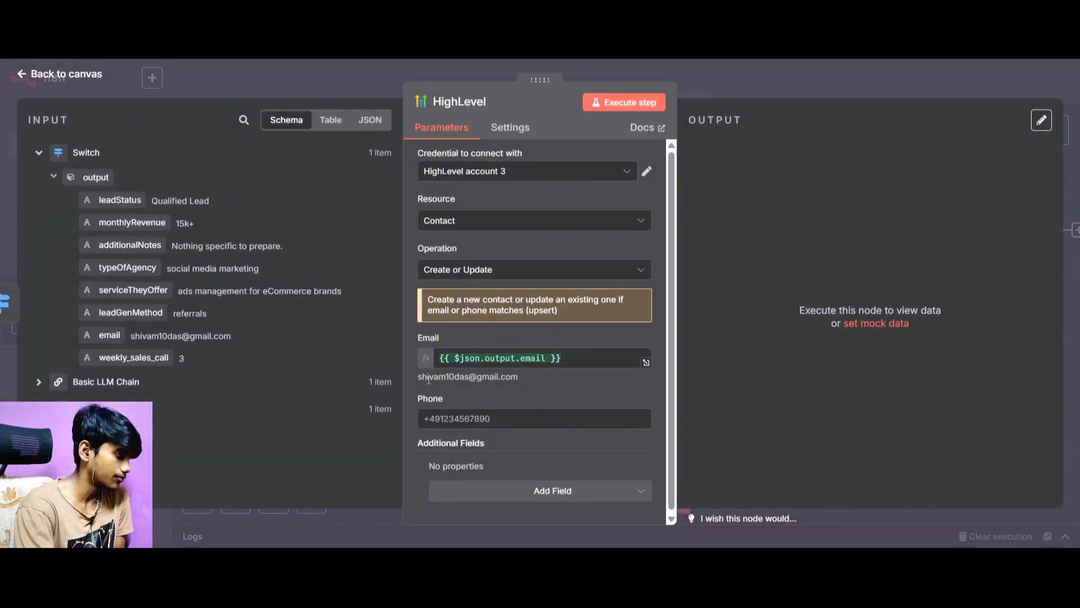
scroll(544, 357, down, 1)
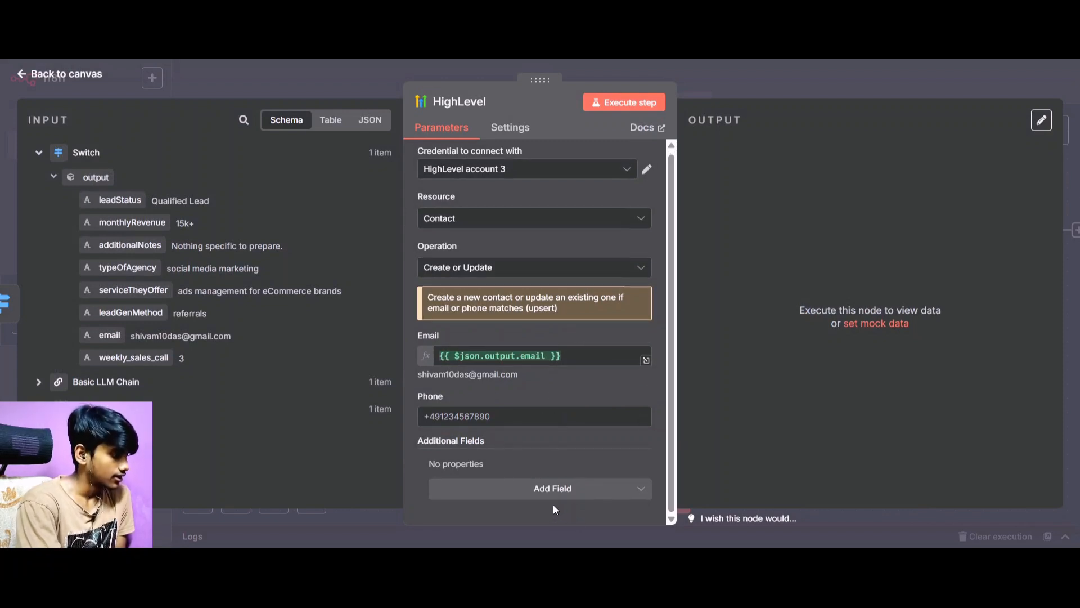
click(539, 490)
scroll(500, 399, down, 4)
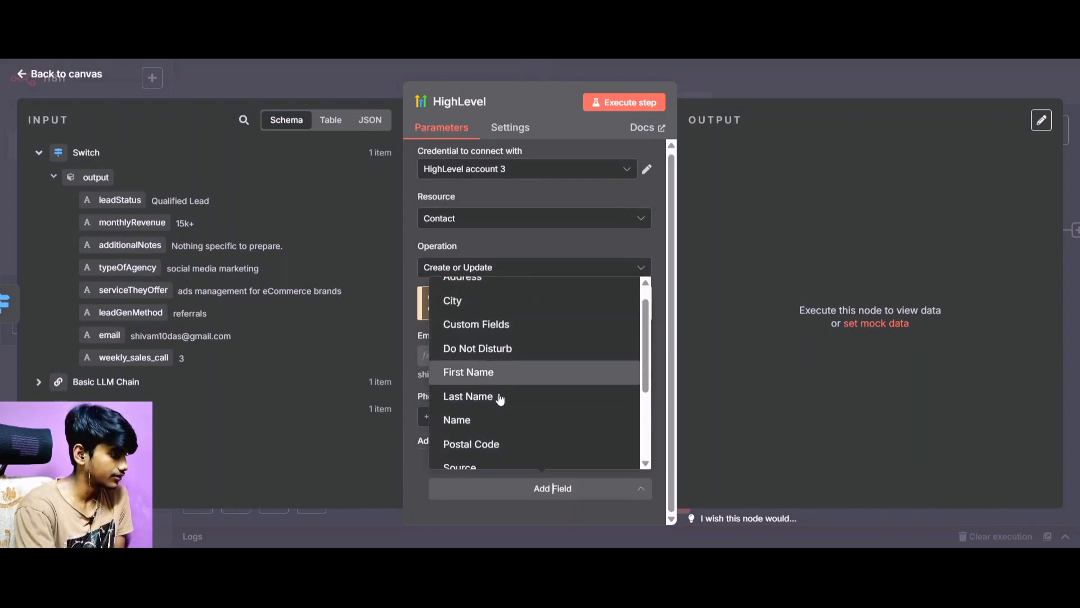
scroll(500, 399, up, 4)
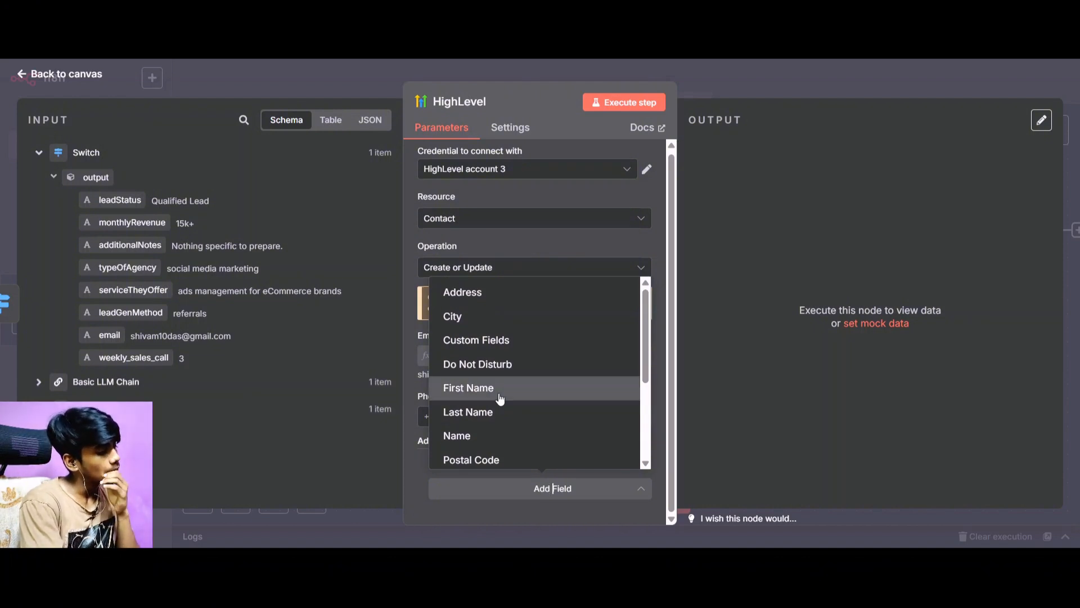
scroll(500, 398, down, 4)
scroll(499, 401, up, 4)
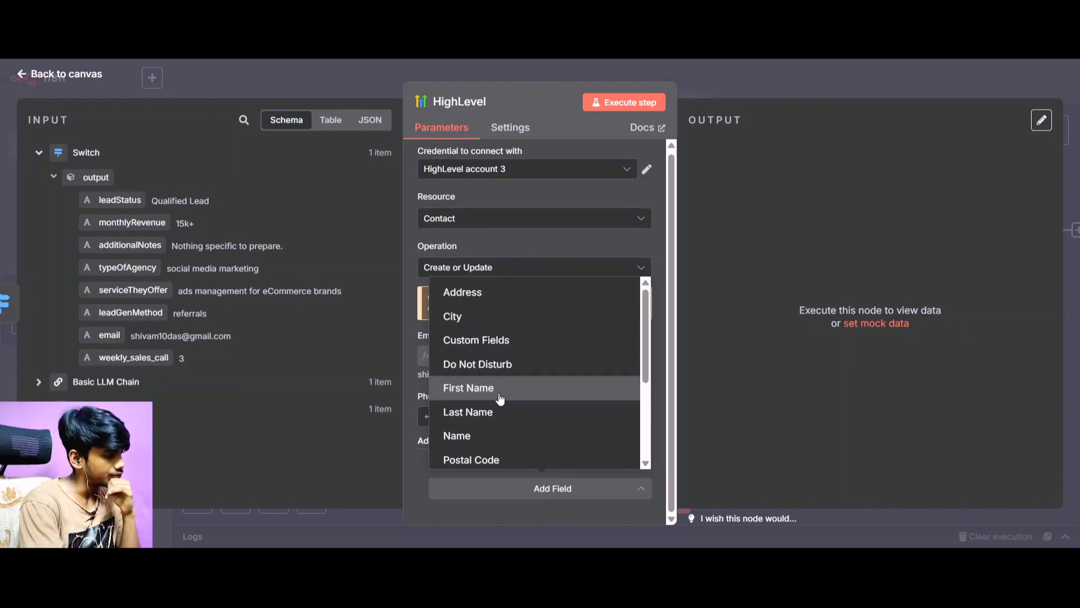
click(502, 344)
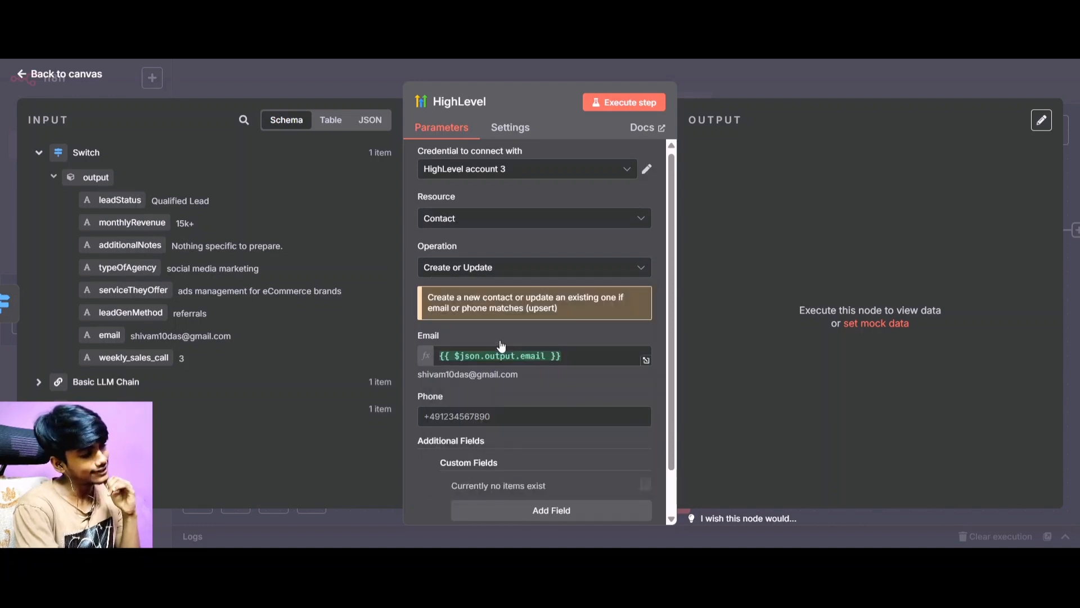